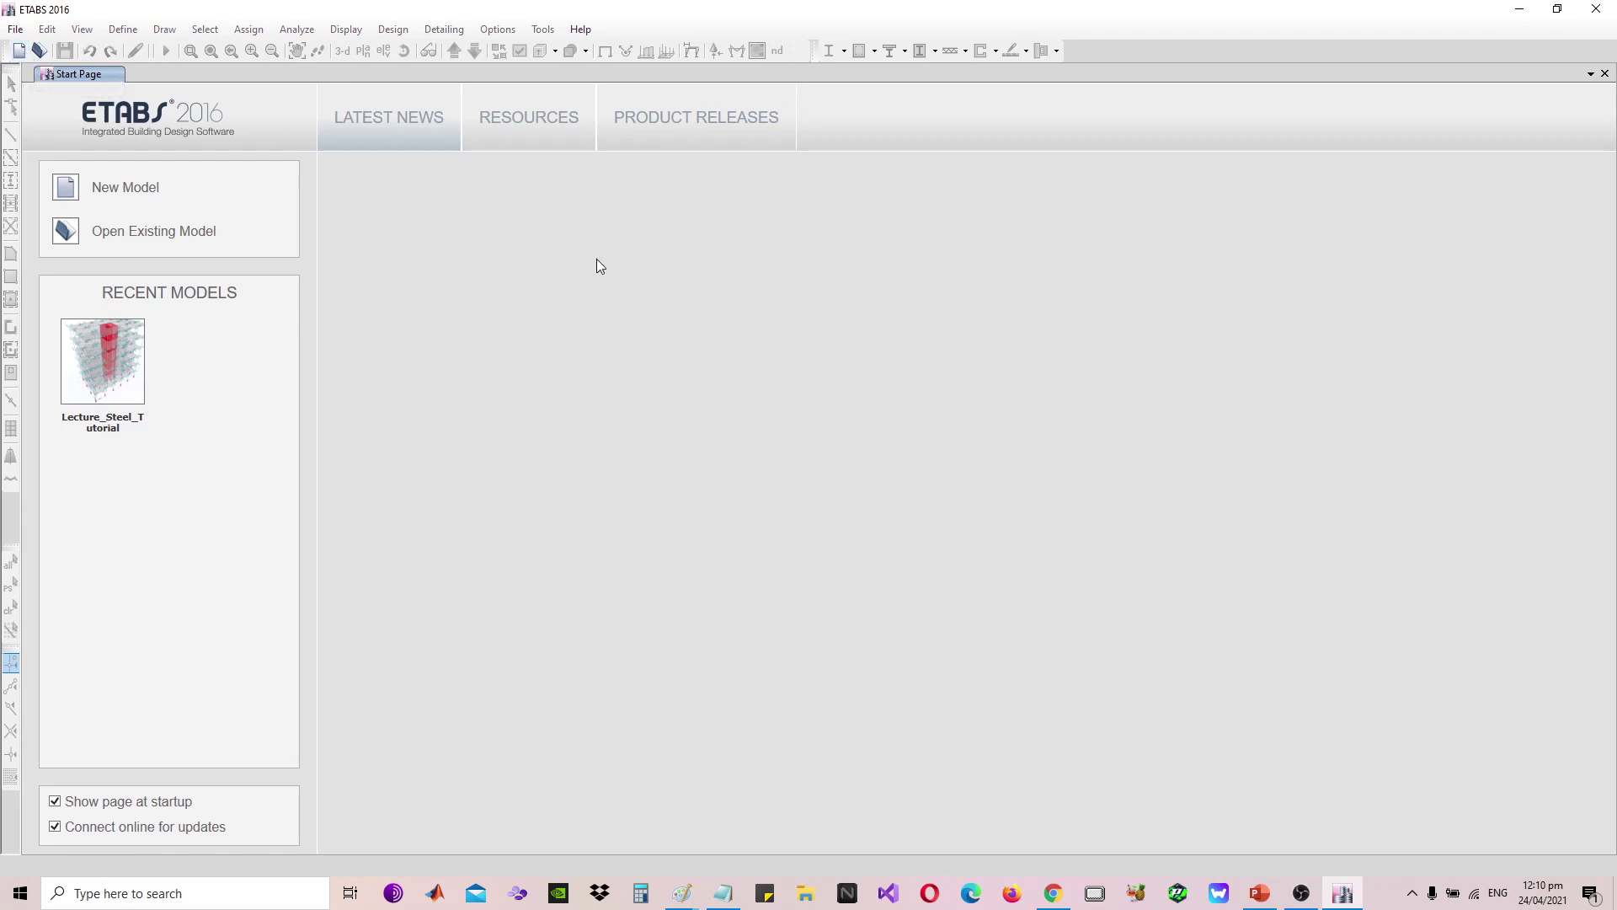
# Start a new model from built-in settings with Metric SI display units and the AISC14 steel section database
pyautogui.click(18, 52)
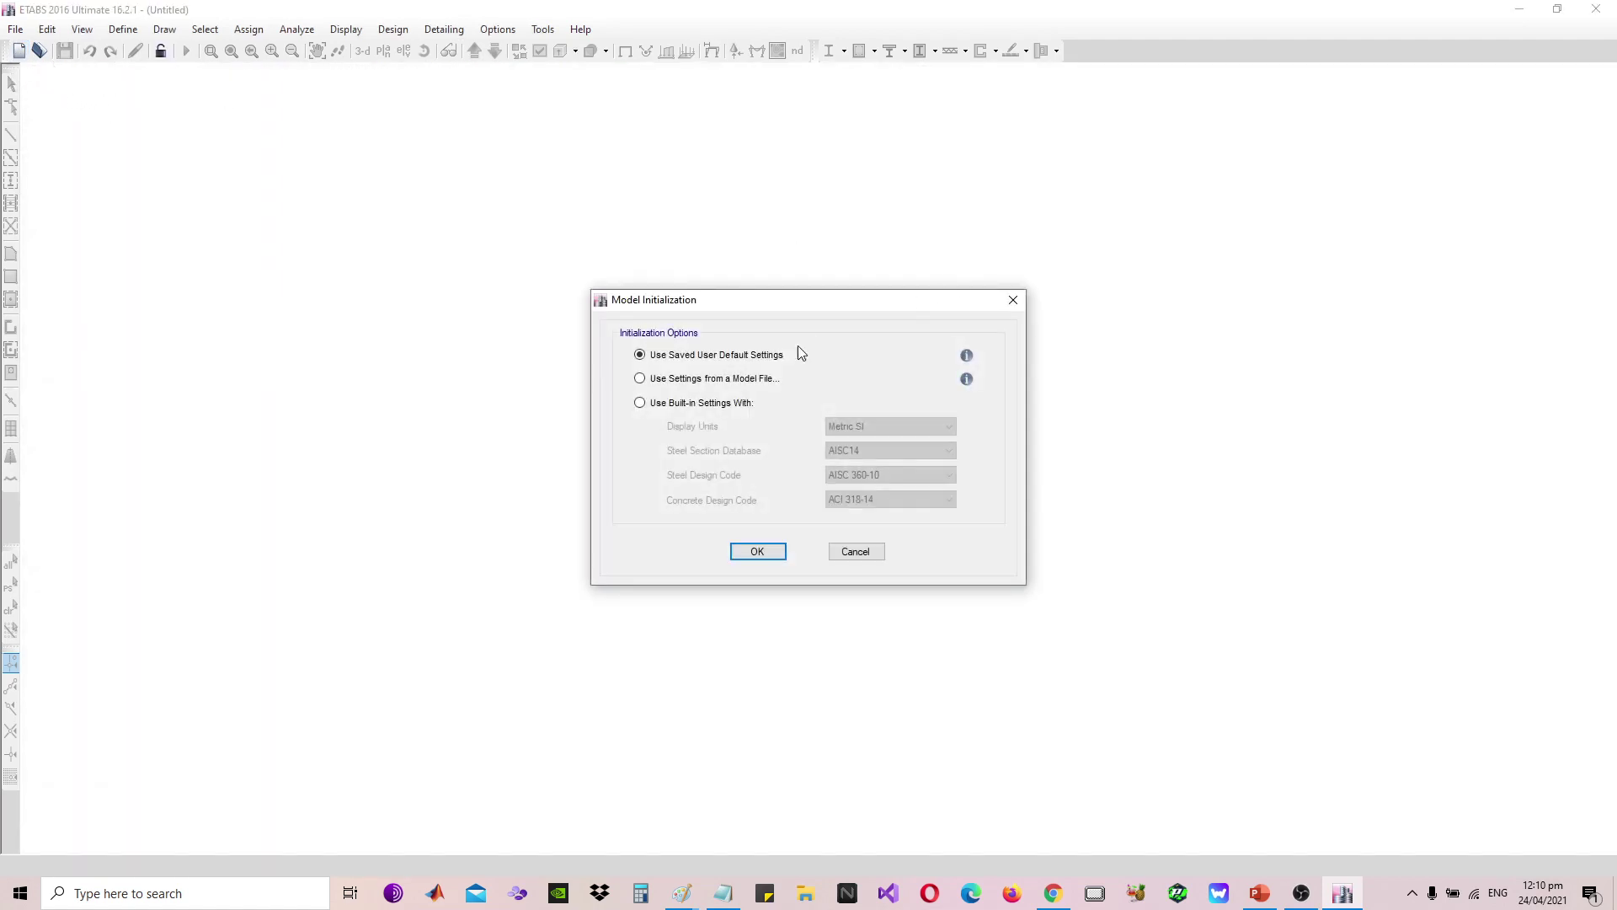
pyautogui.click(715, 407)
pyautogui.click(883, 428)
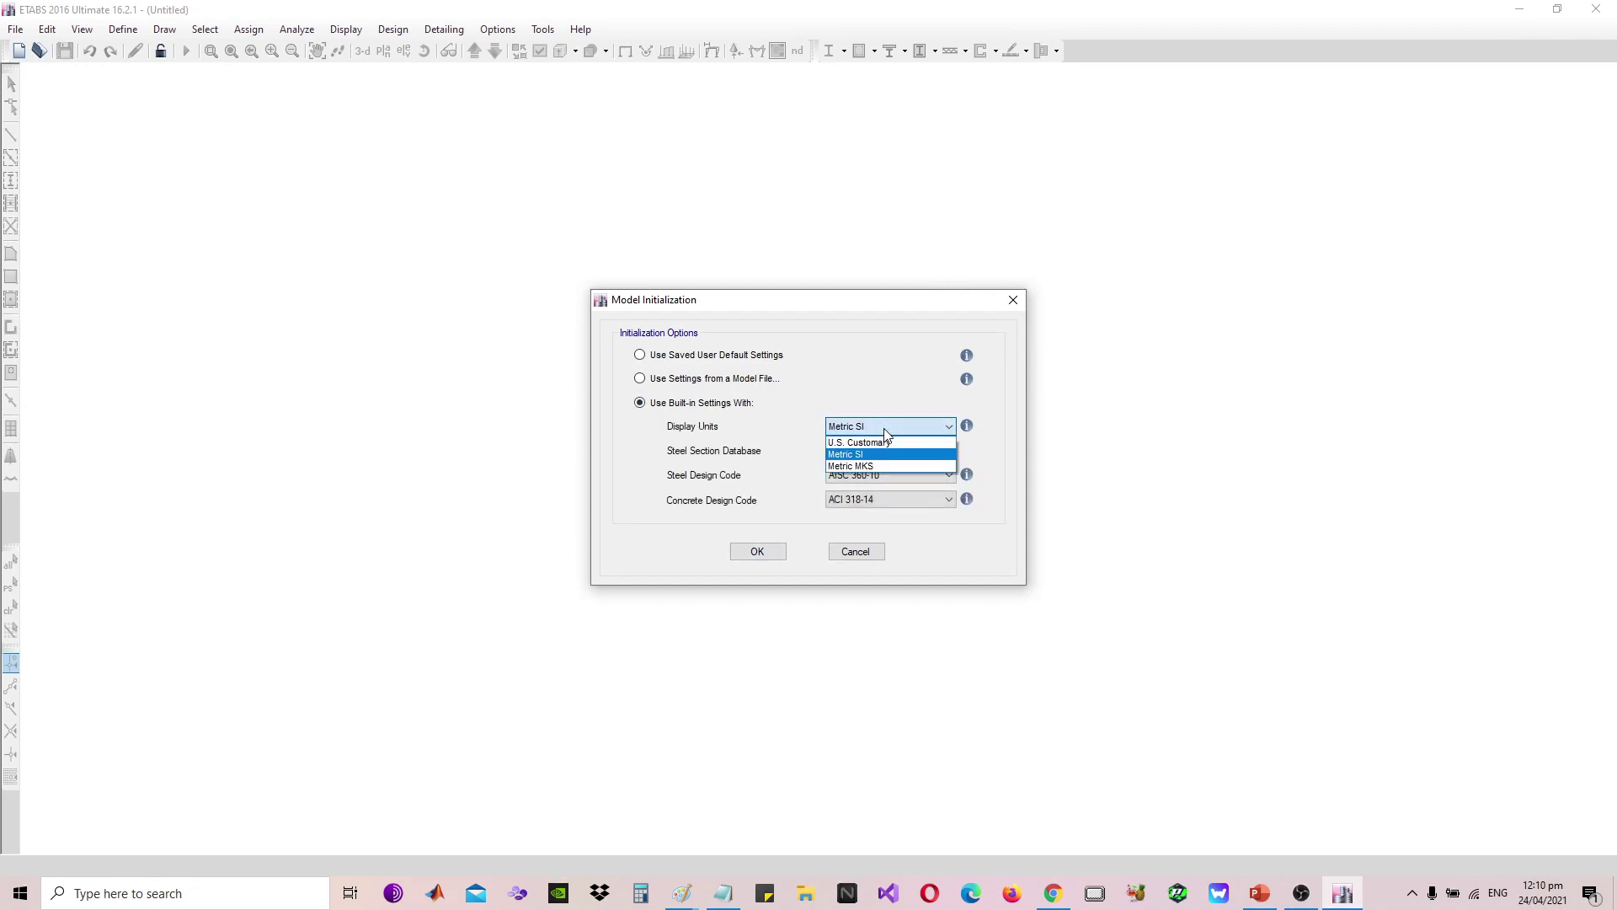
pyautogui.click(860, 455)
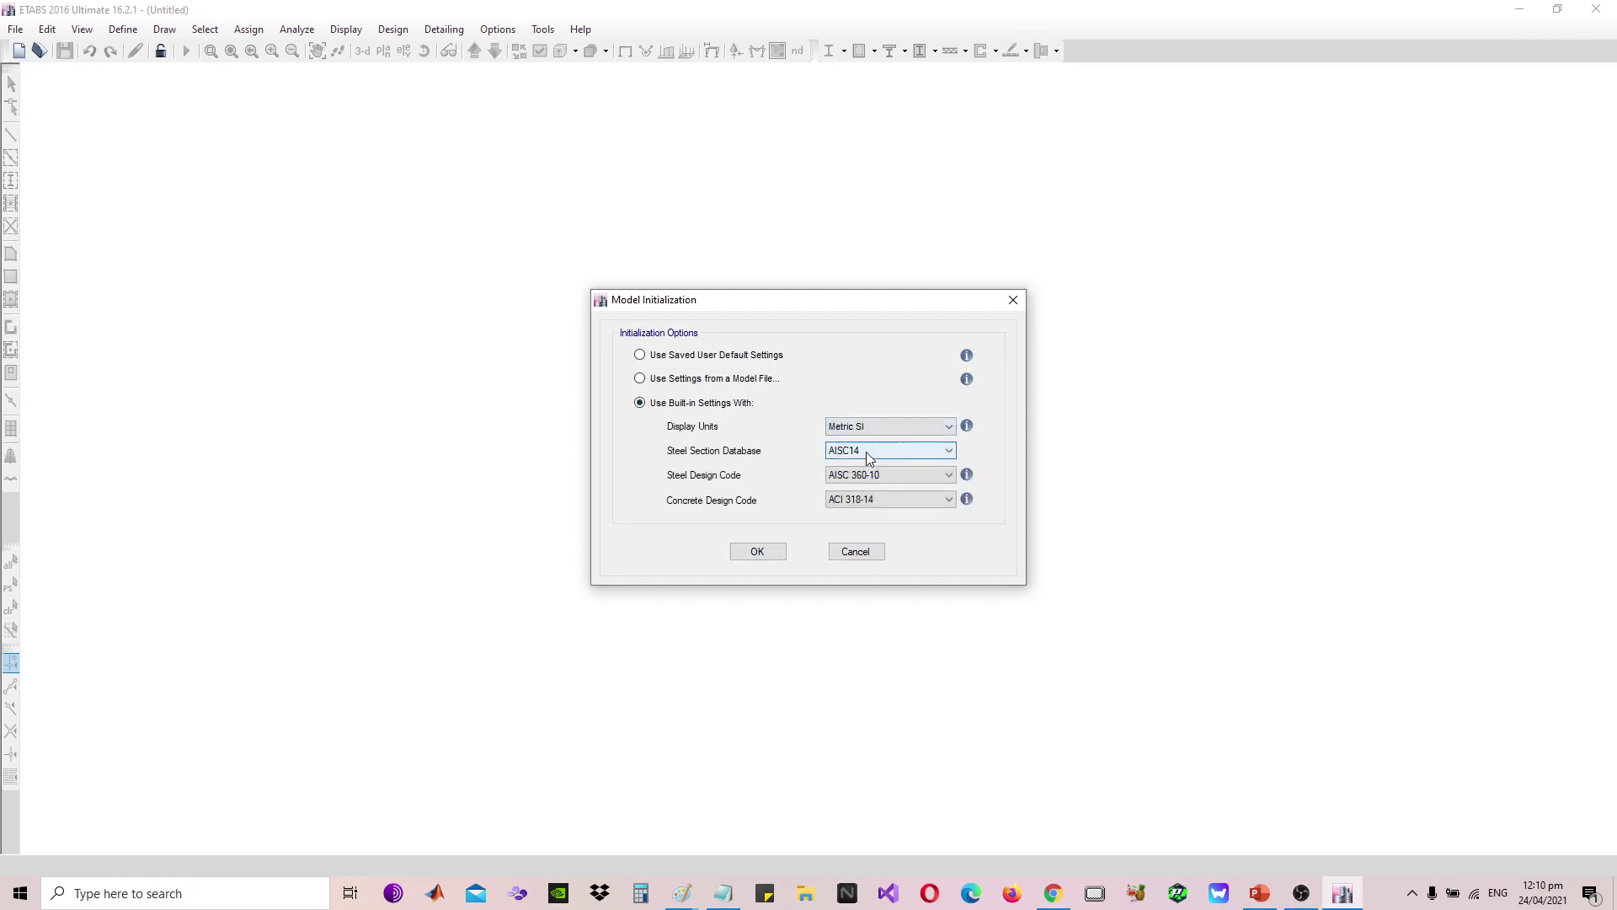
pyautogui.click(843, 450)
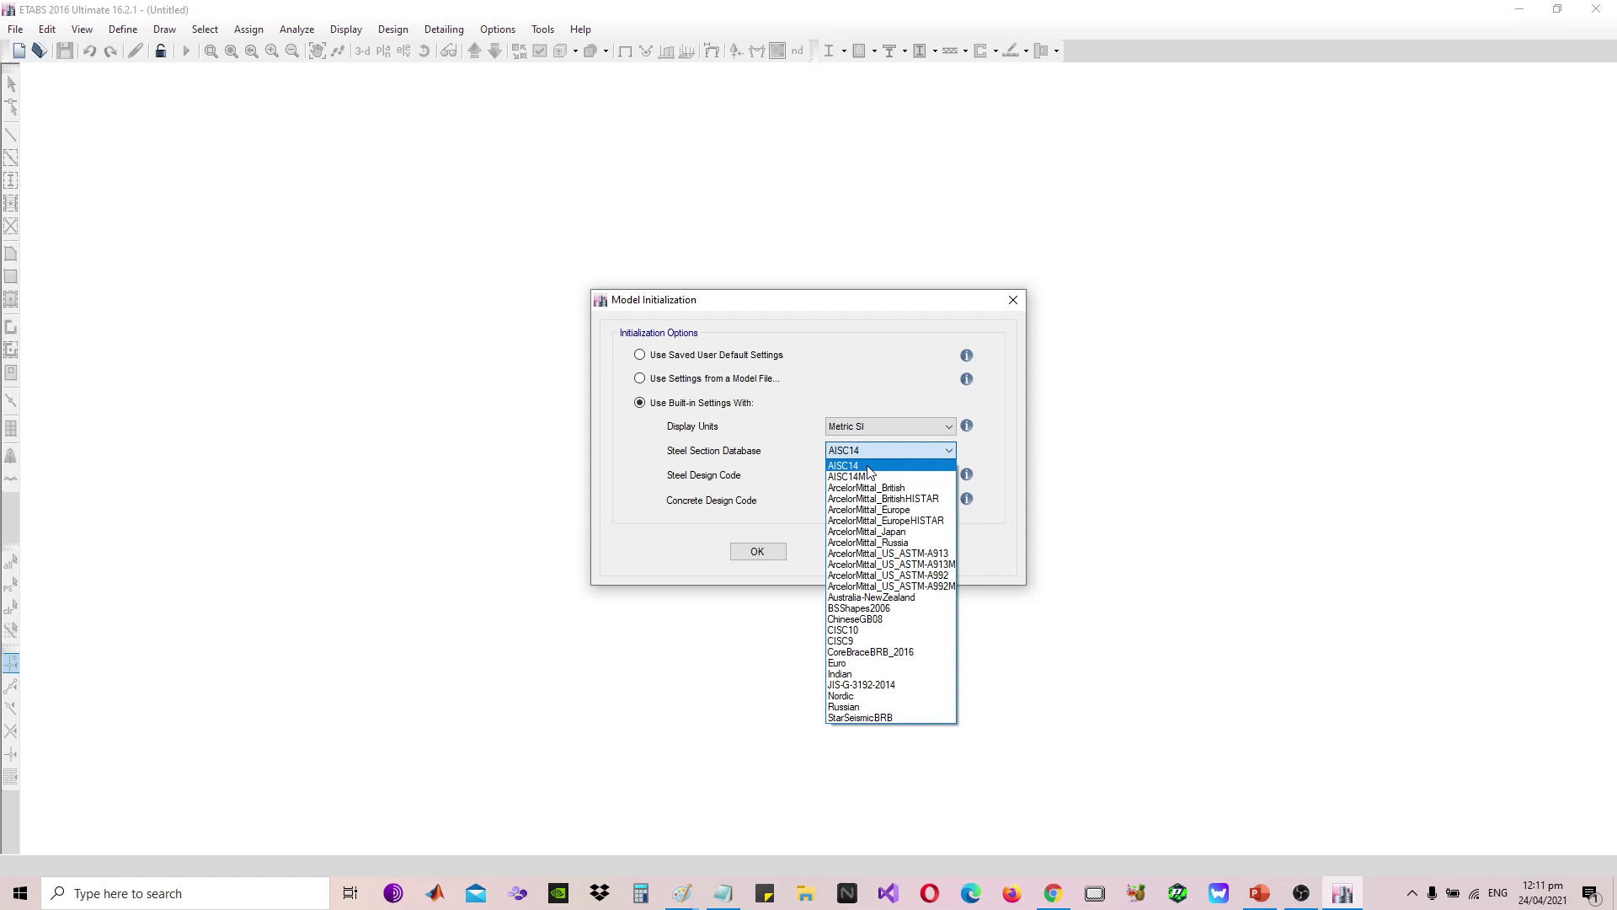
pyautogui.click(869, 469)
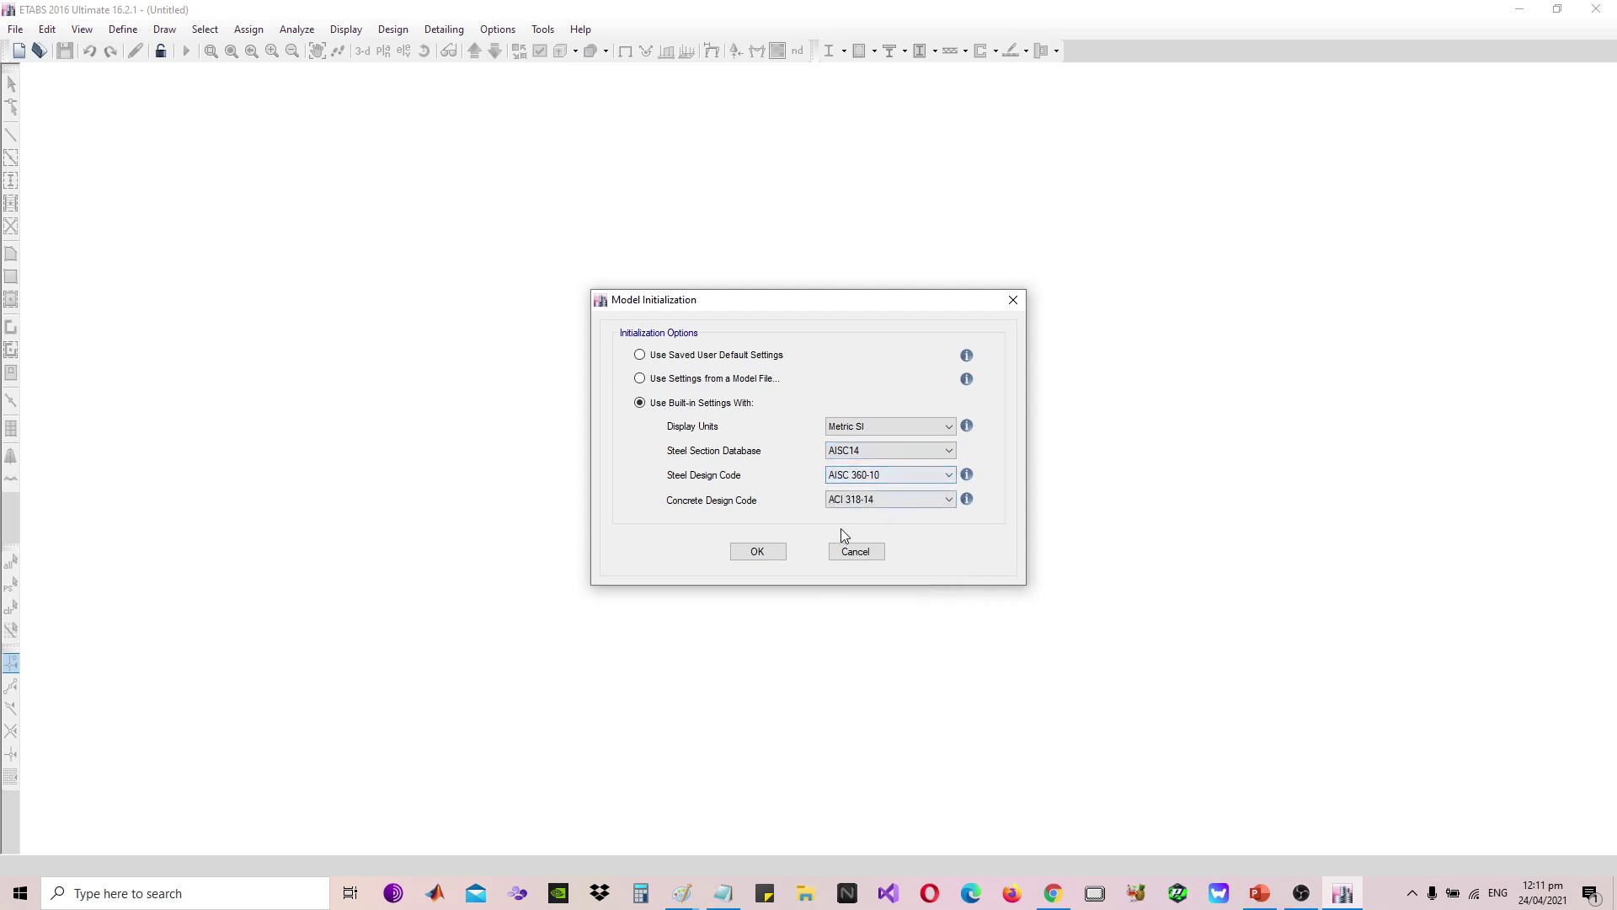
# Use AISC 360-10 for steel design and ACI 318-14 for concrete design, and accept the model initialization
pyautogui.click(883, 498)
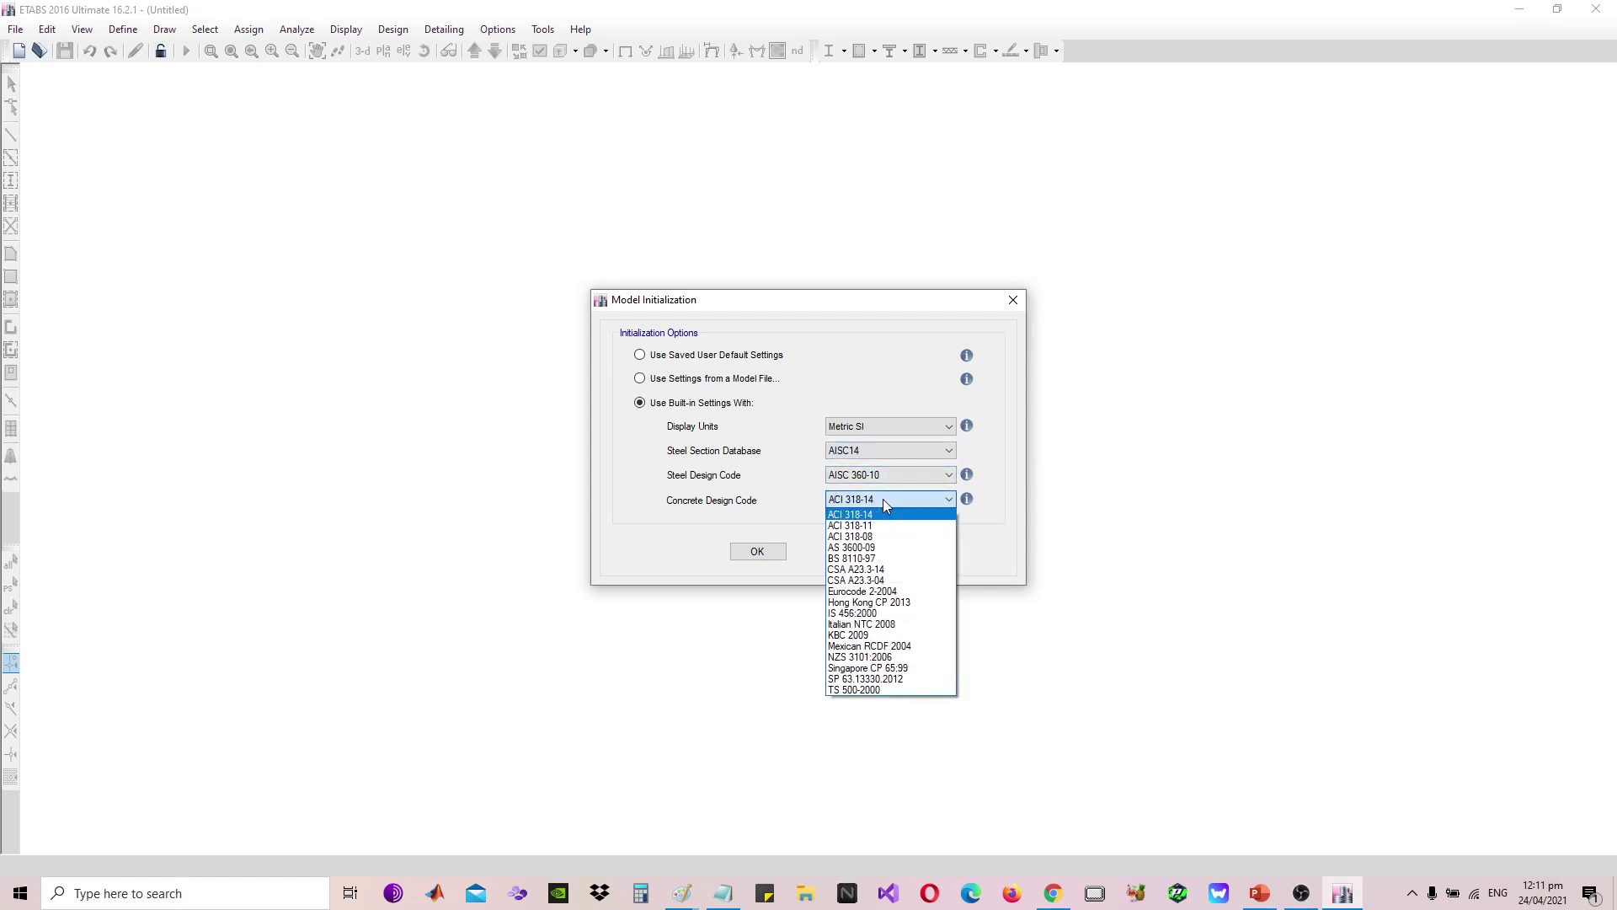
pyautogui.click(879, 519)
pyautogui.click(877, 475)
pyautogui.click(878, 484)
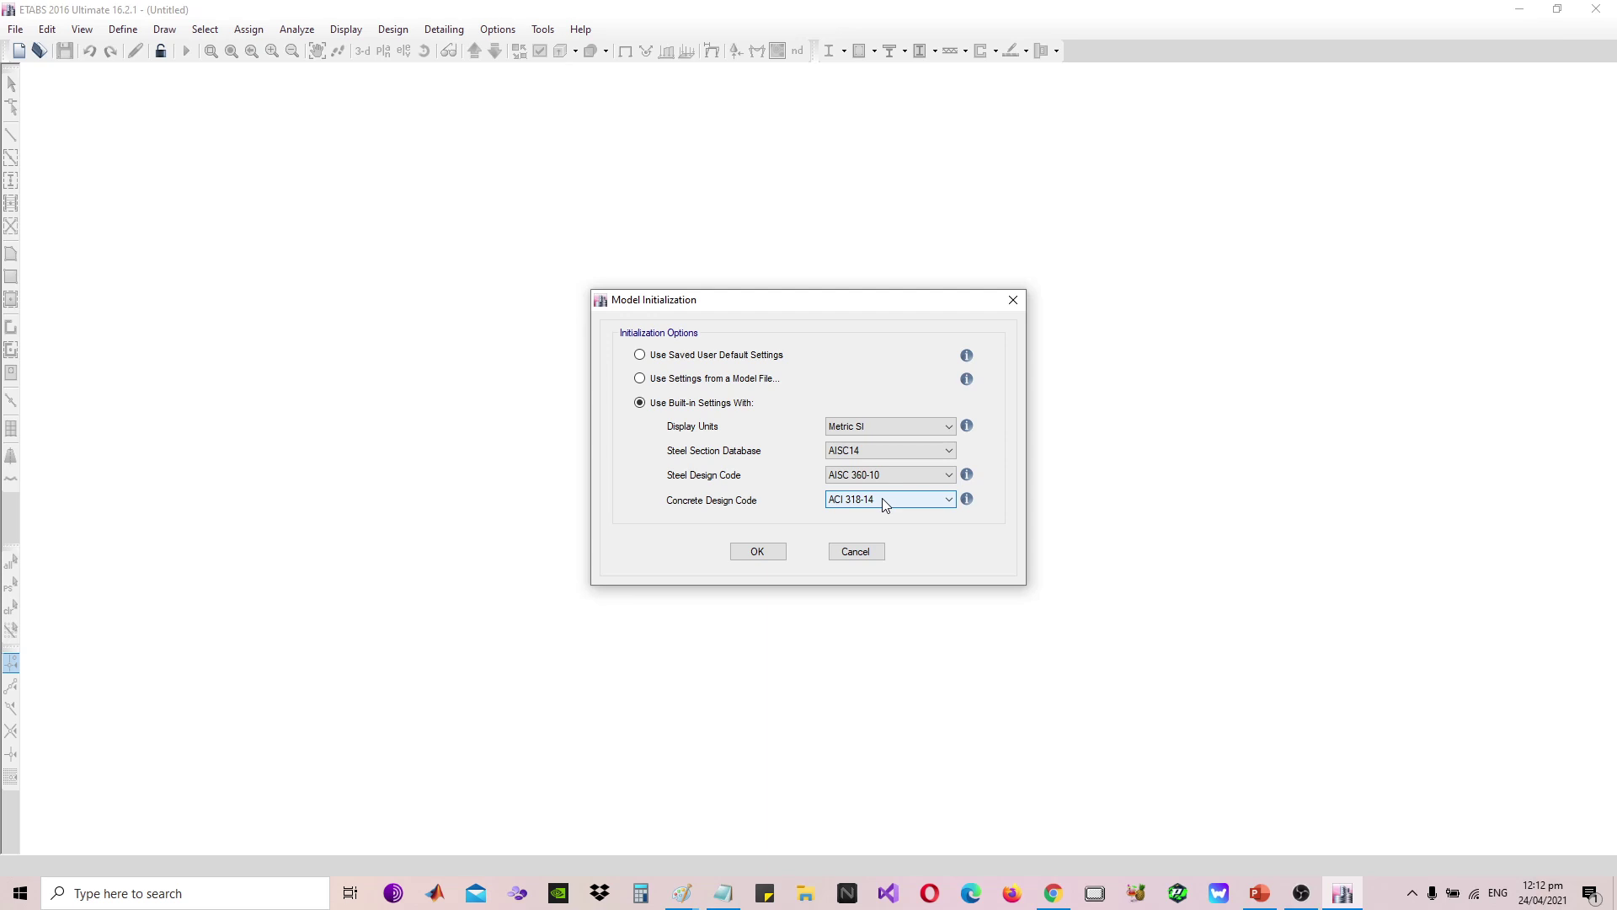
pyautogui.click(706, 271)
pyautogui.moveTo(730, 308); pyautogui.dragTo(696, 292)
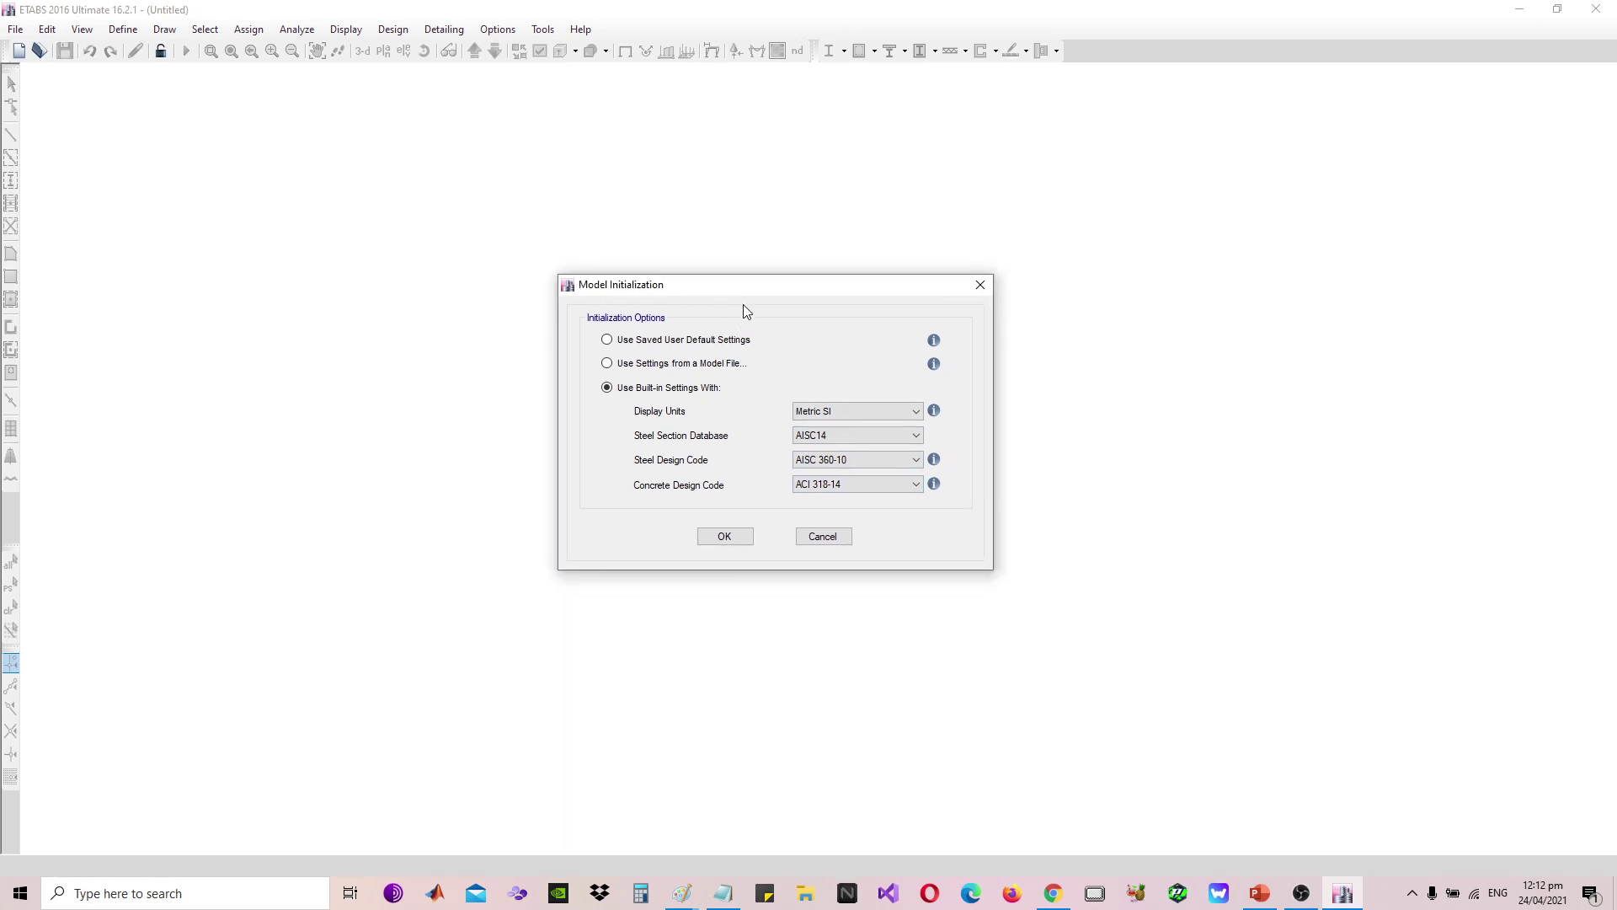
pyautogui.moveTo(744, 310); pyautogui.dragTo(755, 309)
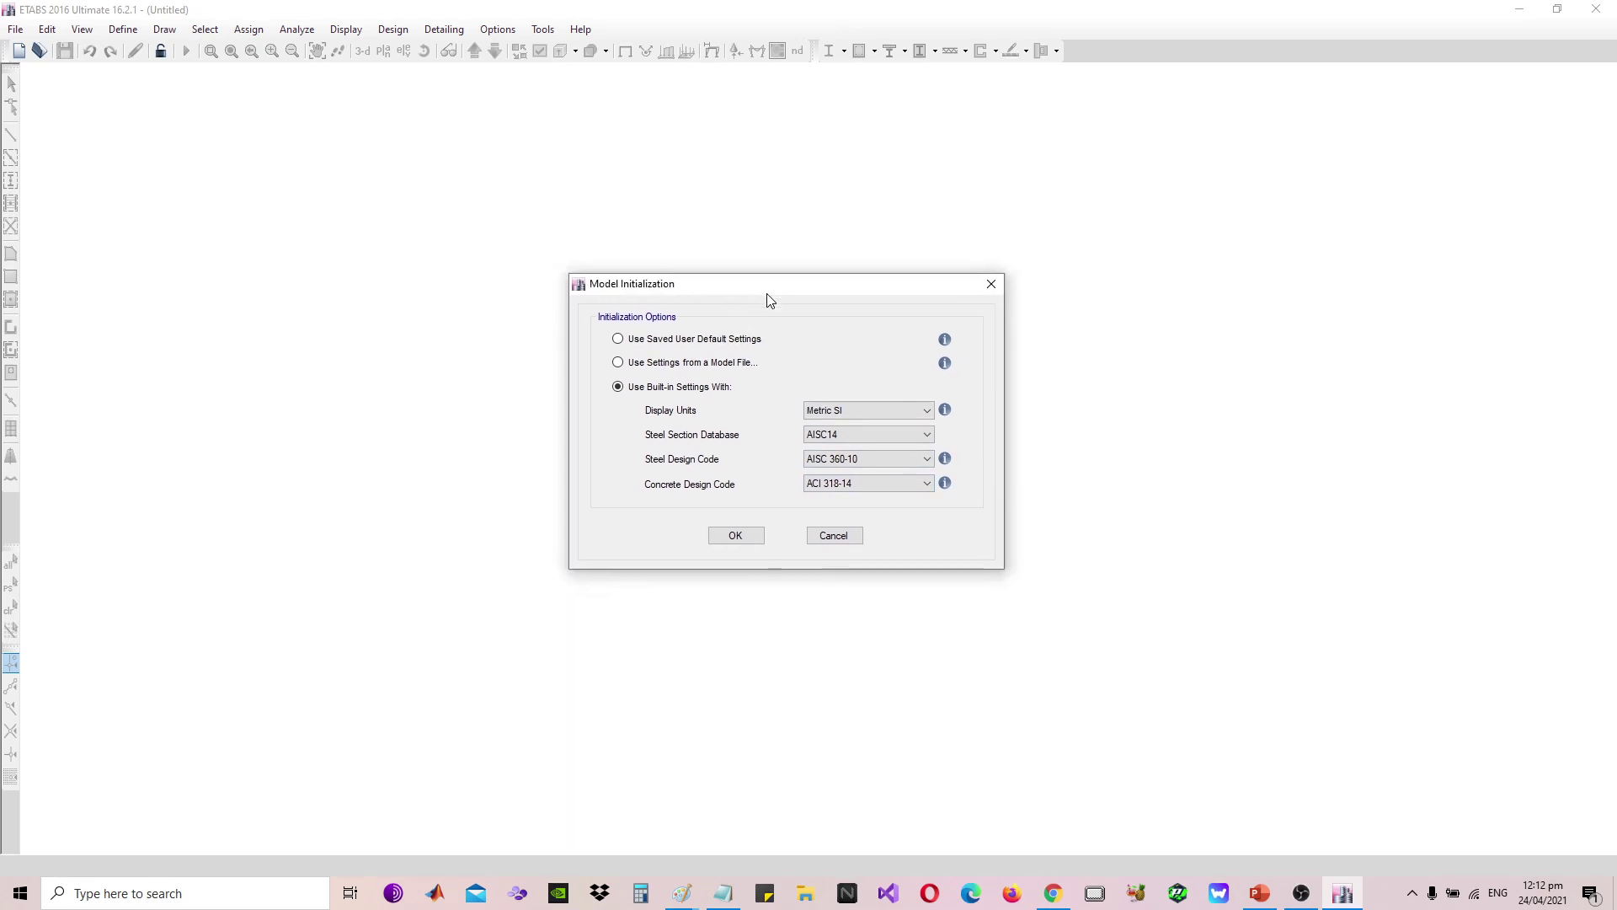
pyautogui.click(737, 535)
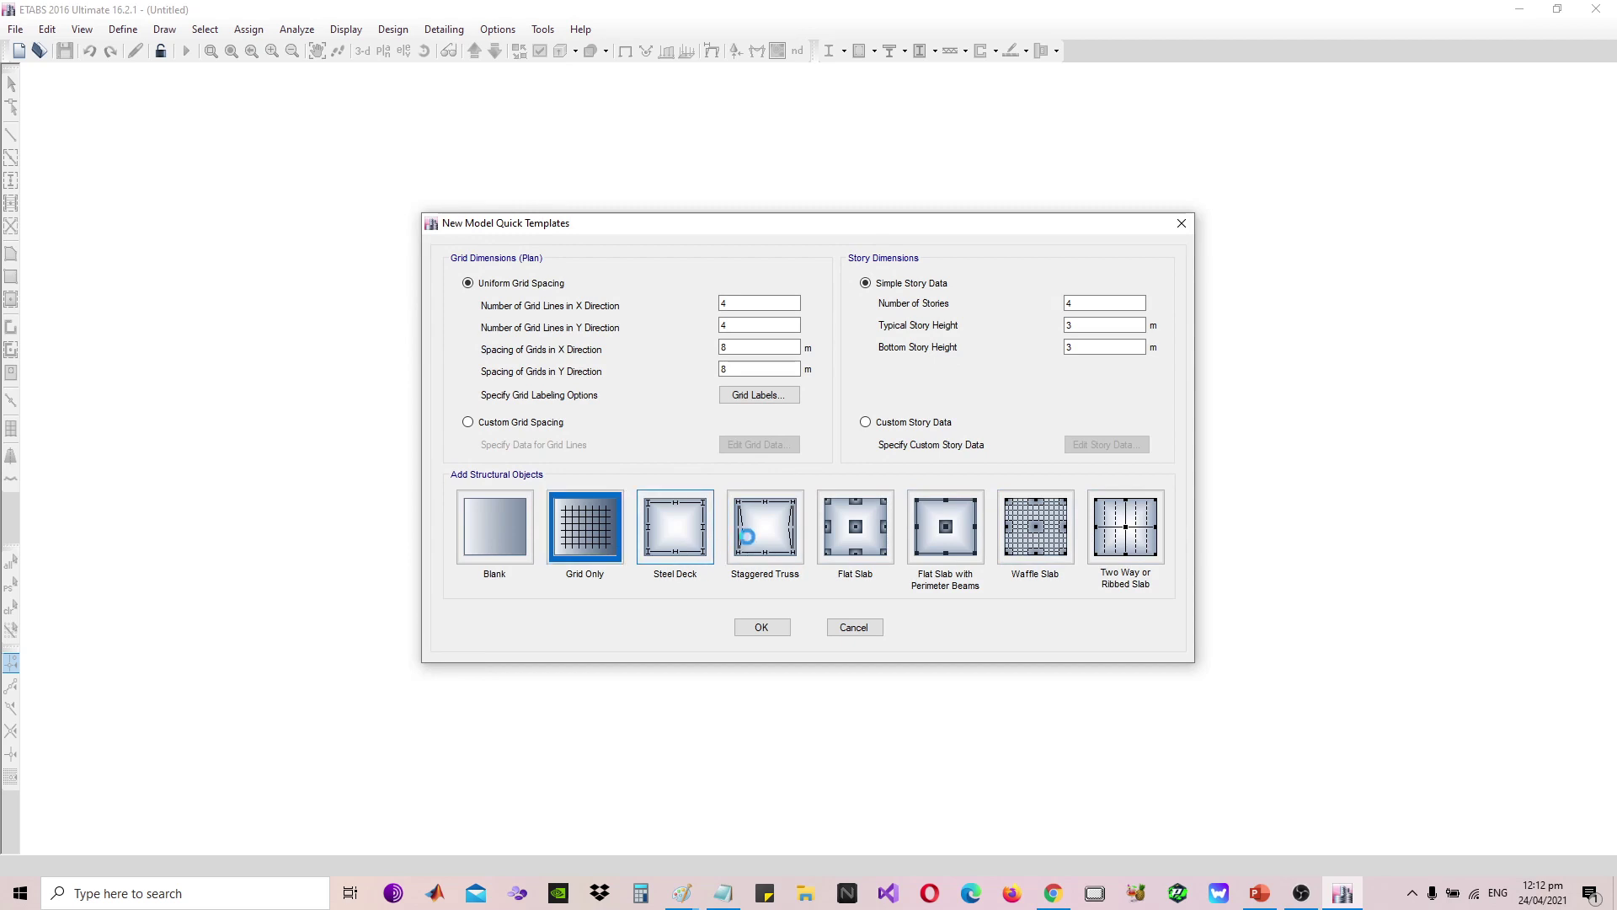
# Set the plan grid to 5 grid lines in the X direction and 3 in the Y direction
pyautogui.click(866, 666)
pyautogui.click(730, 323)
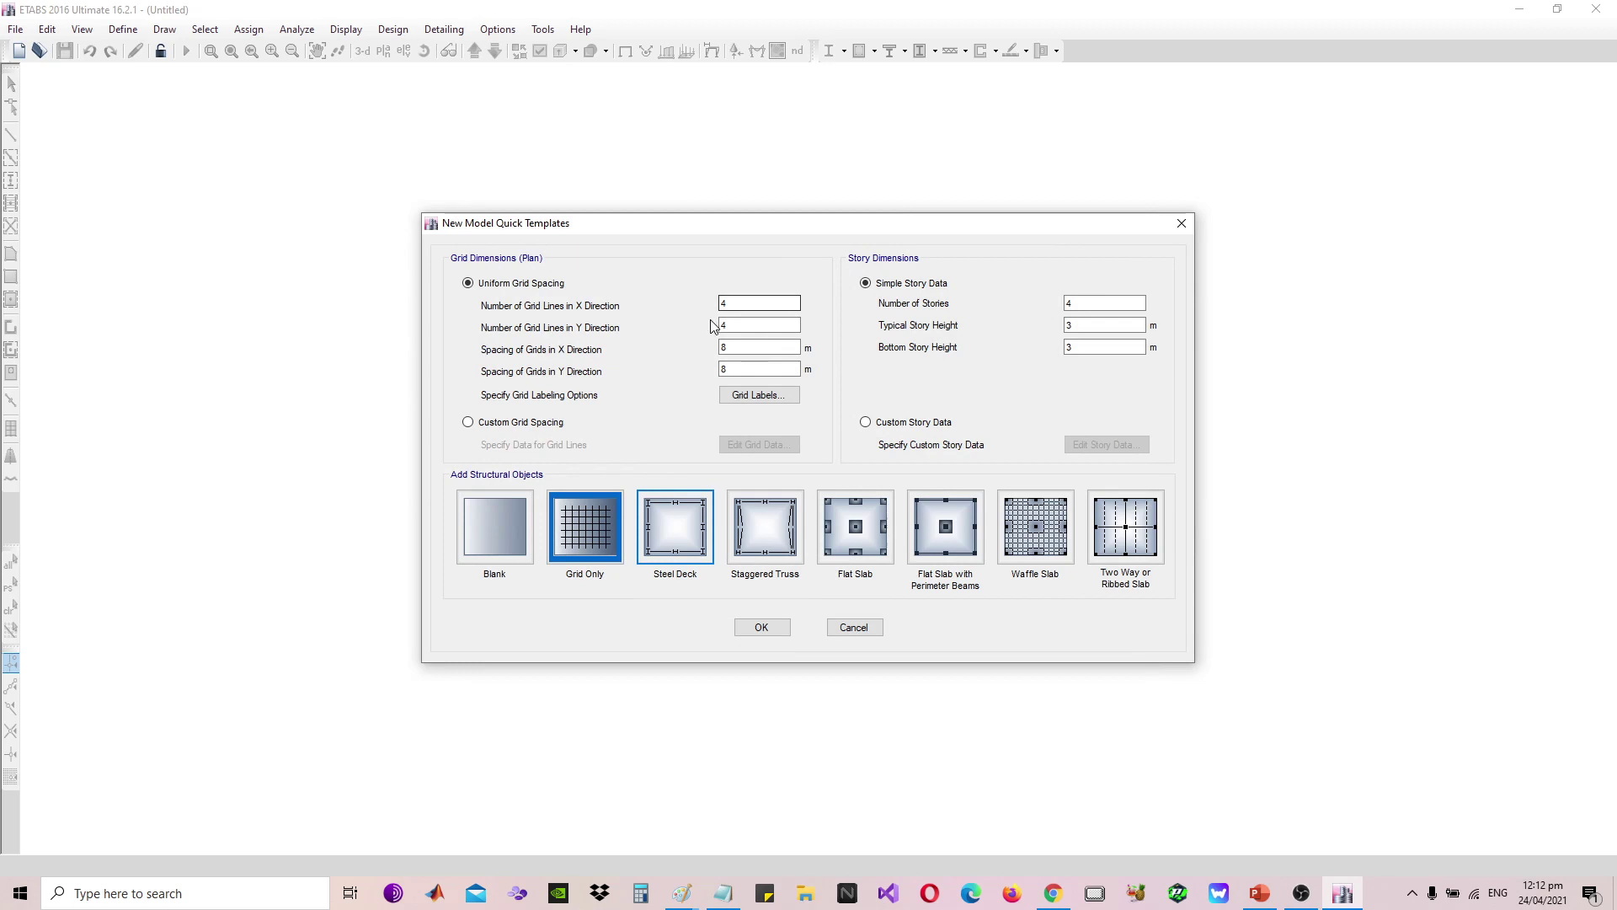
pyautogui.hotkey('shift', 'Tab')
pyautogui.press('Tab')
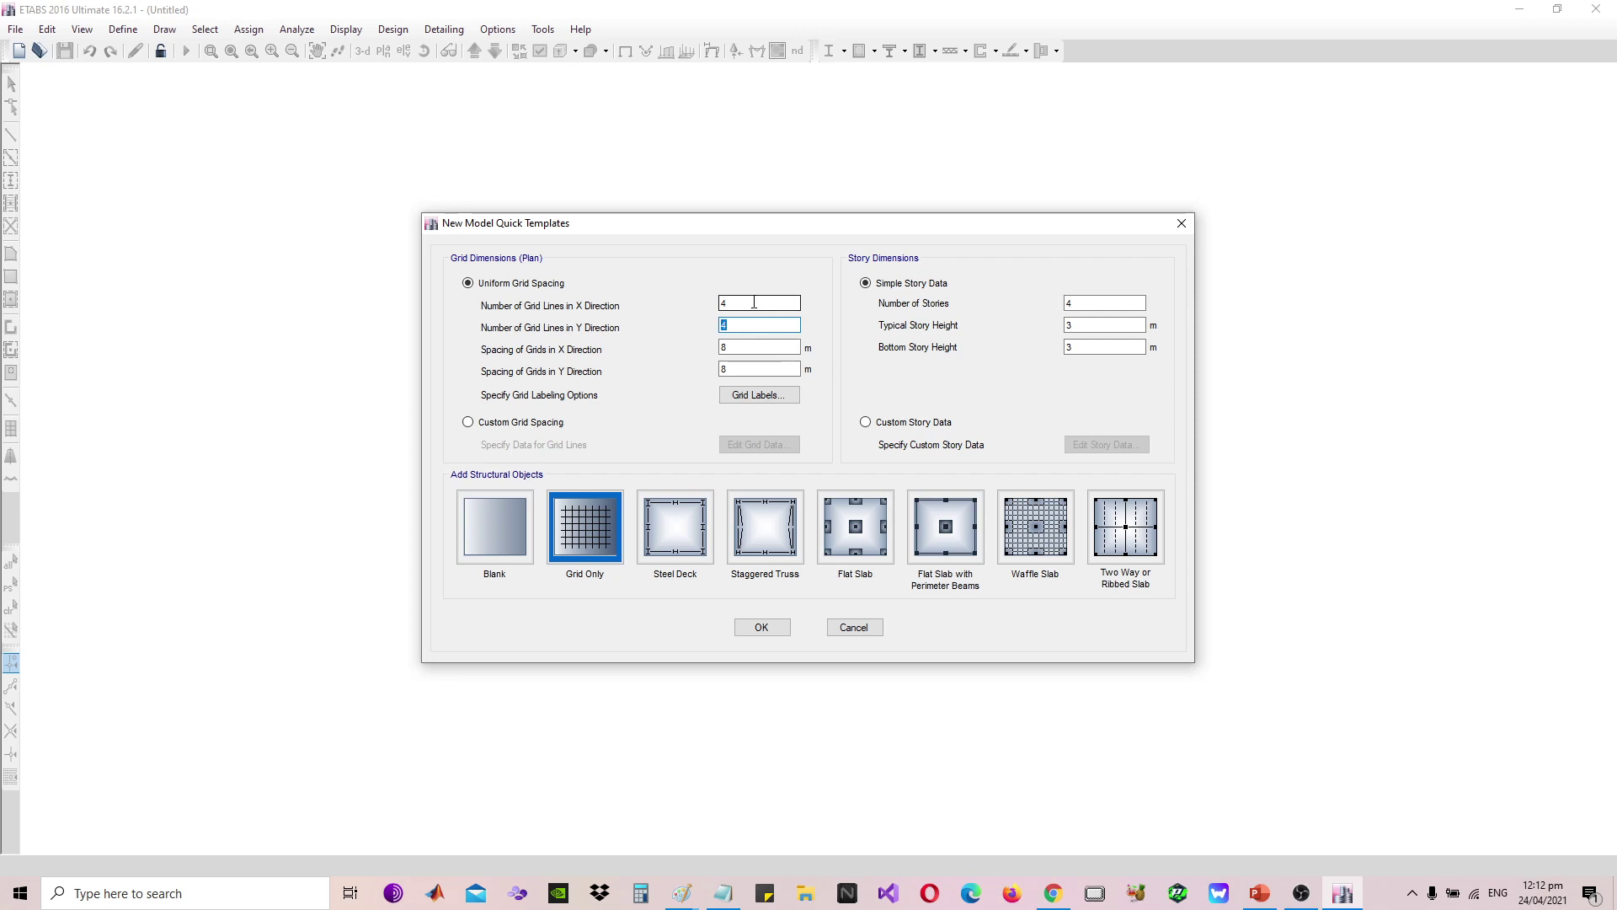
pyautogui.write('3')
pyautogui.doubleClick(735, 302)
pyautogui.write('5')
pyautogui.click(729, 324)
pyautogui.hotkey('shift', 'Tab')
pyautogui.press('Tab')
# Set the grid spacing to 4.5 m in the X direction and 4 m in the Y direction
pyautogui.click(741, 304)
pyautogui.click(741, 329)
pyautogui.press('Tab')
pyautogui.write('4.5')
pyautogui.click(730, 365)
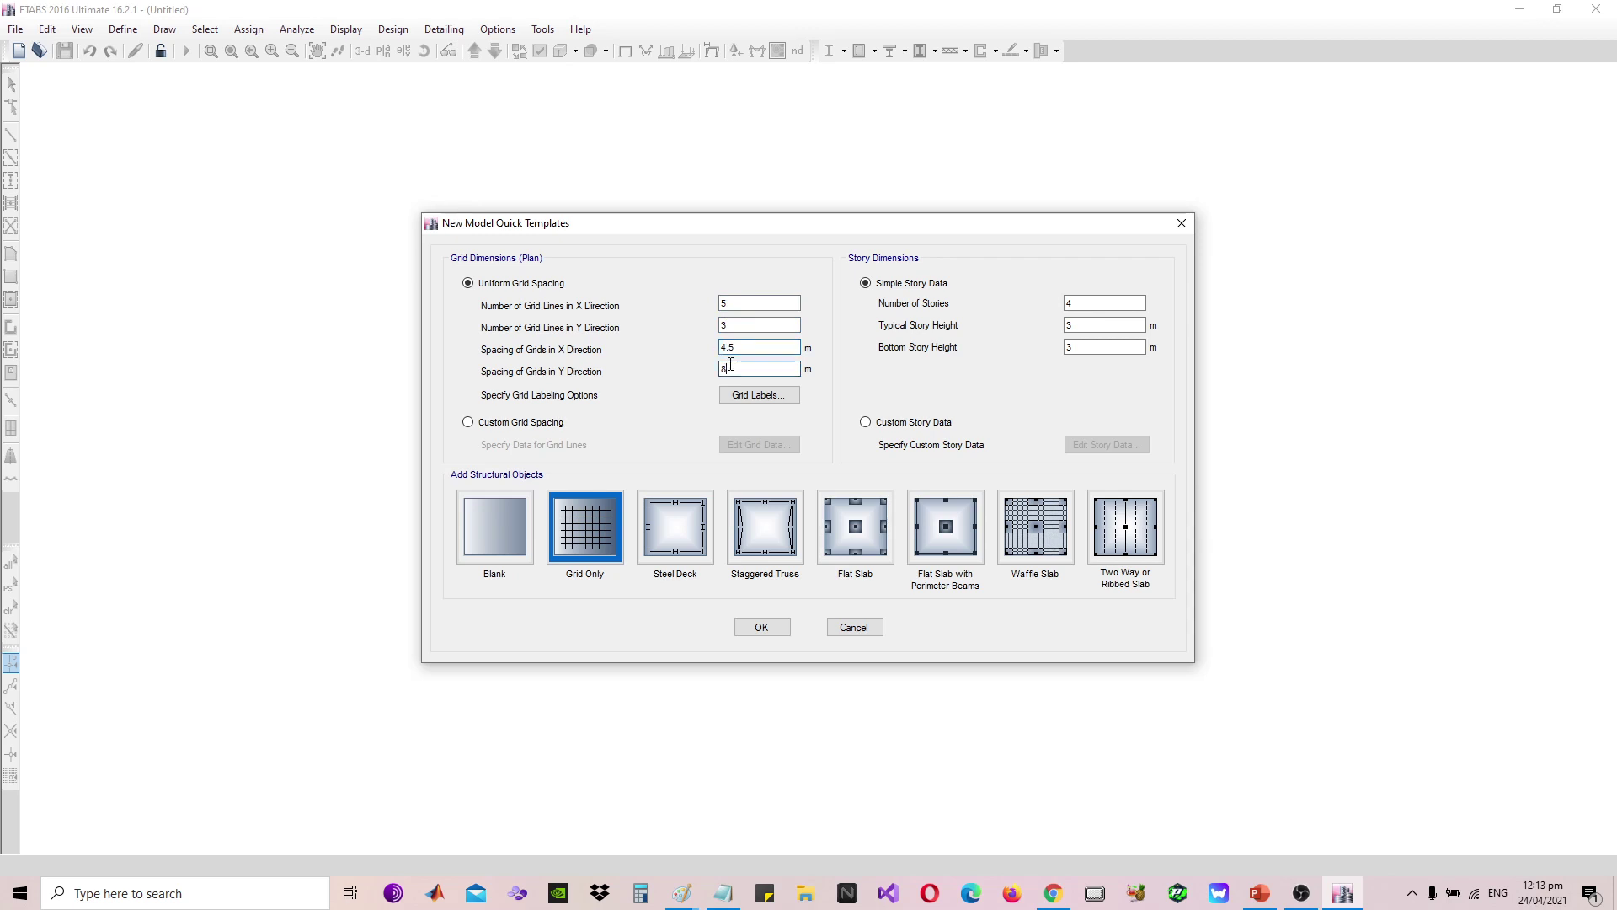
pyautogui.press('BackSpace')
pyautogui.write('4')
pyautogui.click(766, 352)
# Define 4 stories with typical and bottom story heights of 4 m, and create the grid-only model
pyautogui.click(1080, 305)
pyautogui.write('3')
pyautogui.press('BackSpace')
pyautogui.write('4')
pyautogui.click(1078, 327)
pyautogui.press('BackSpace')
pyautogui.write('4')
pyautogui.press('Tab')
pyautogui.write('4')
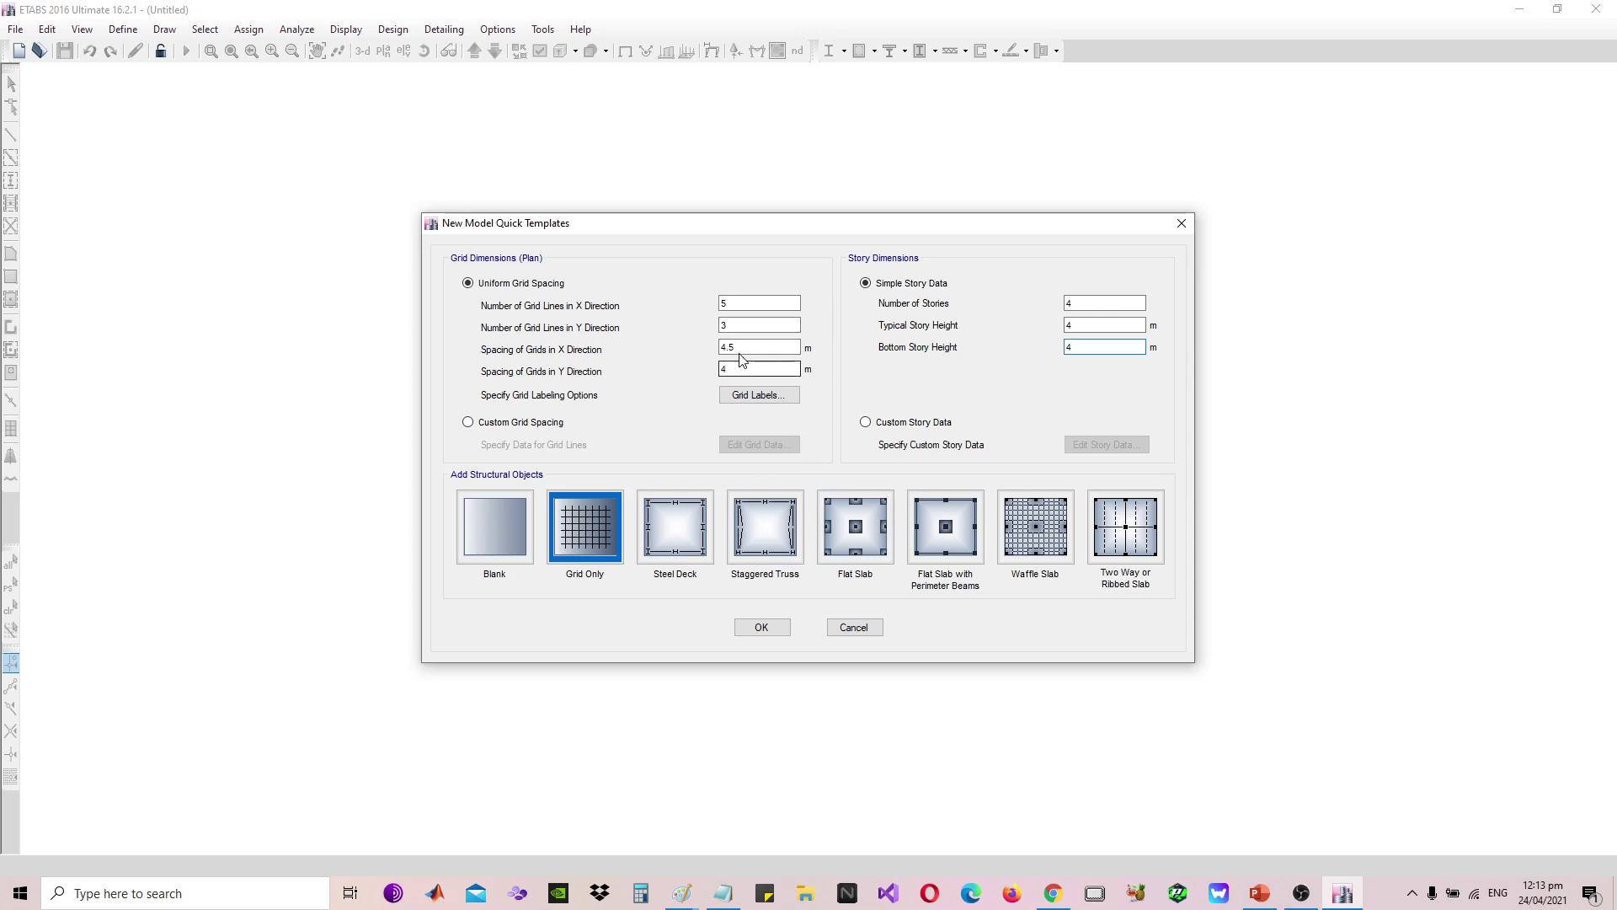
pyautogui.click(773, 632)
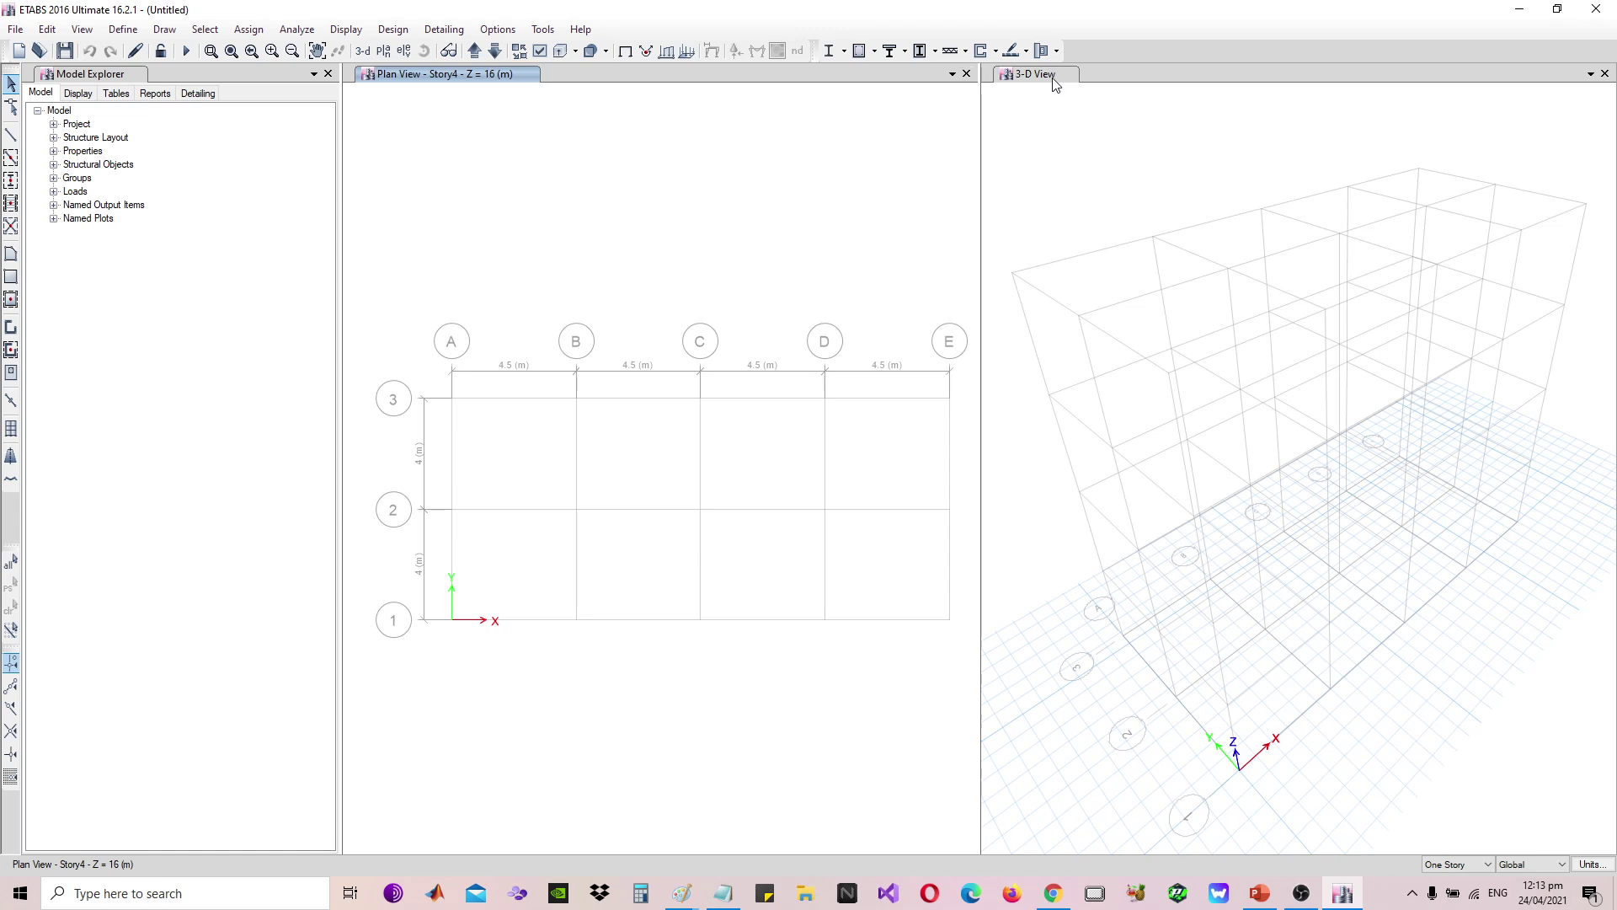
# Turn off the horizon display in the 3-D view
pyautogui.click(1011, 77)
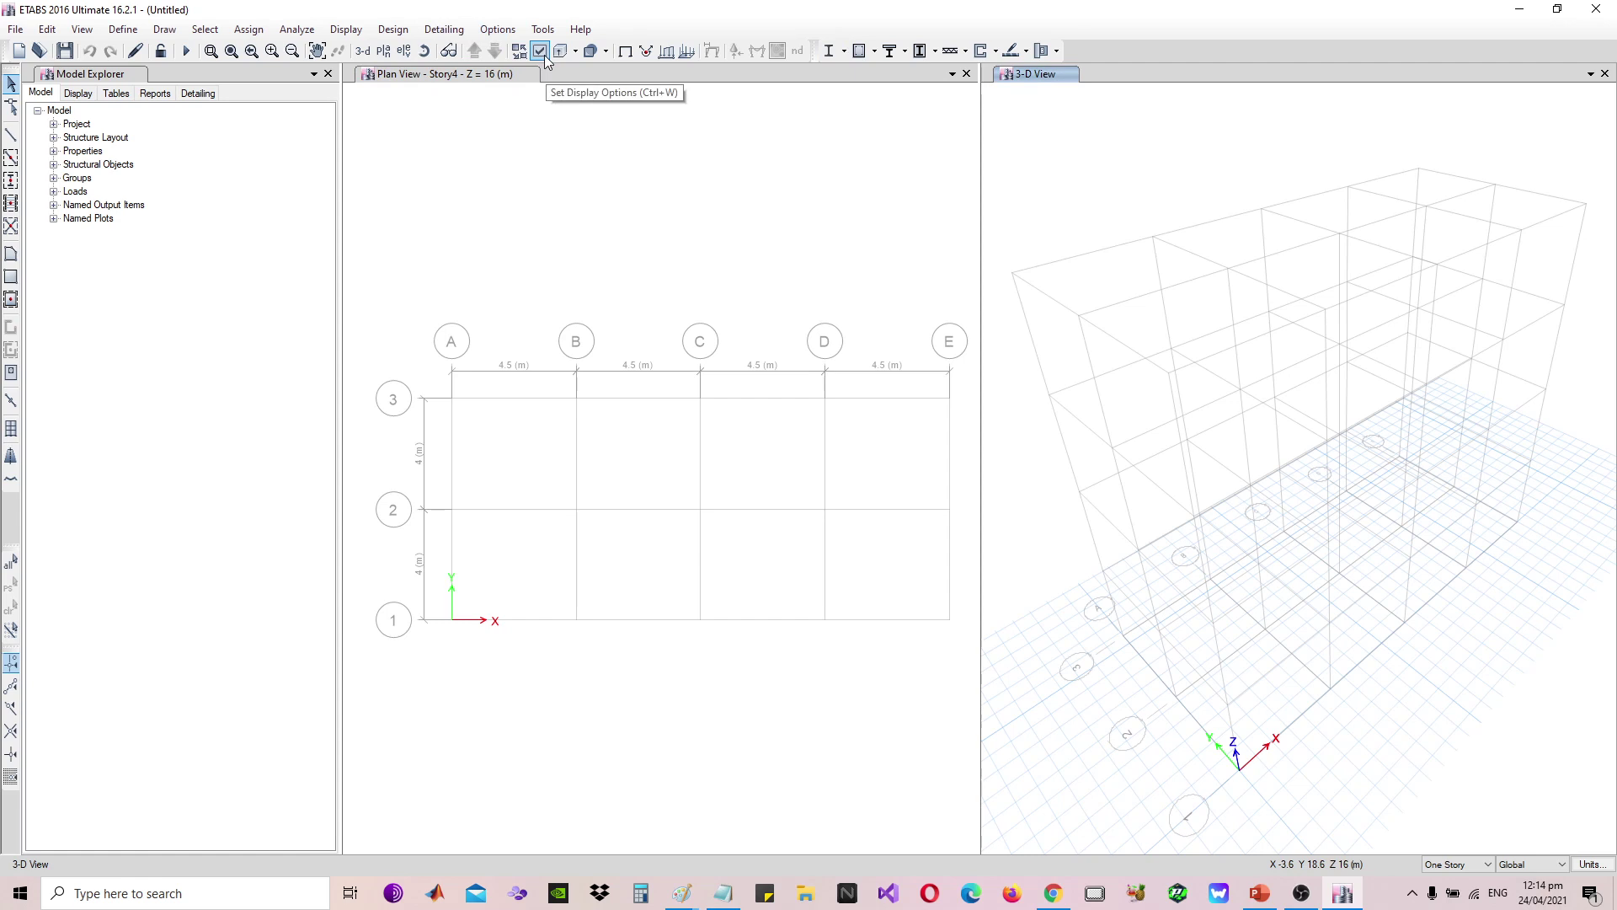
pyautogui.click(83, 30)
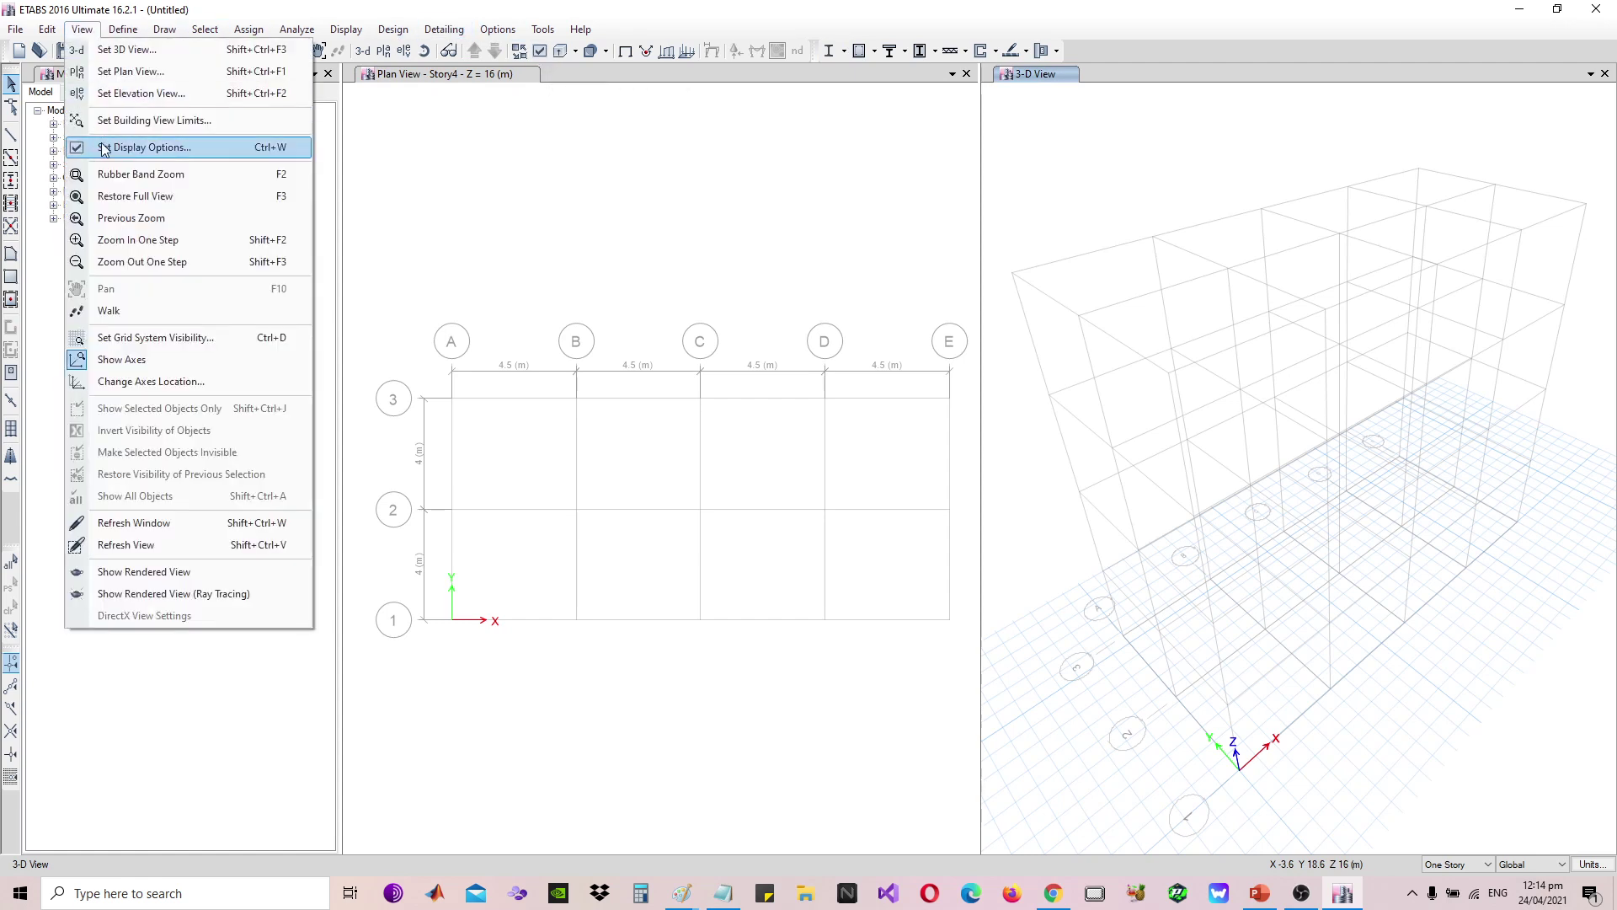
pyautogui.click(539, 52)
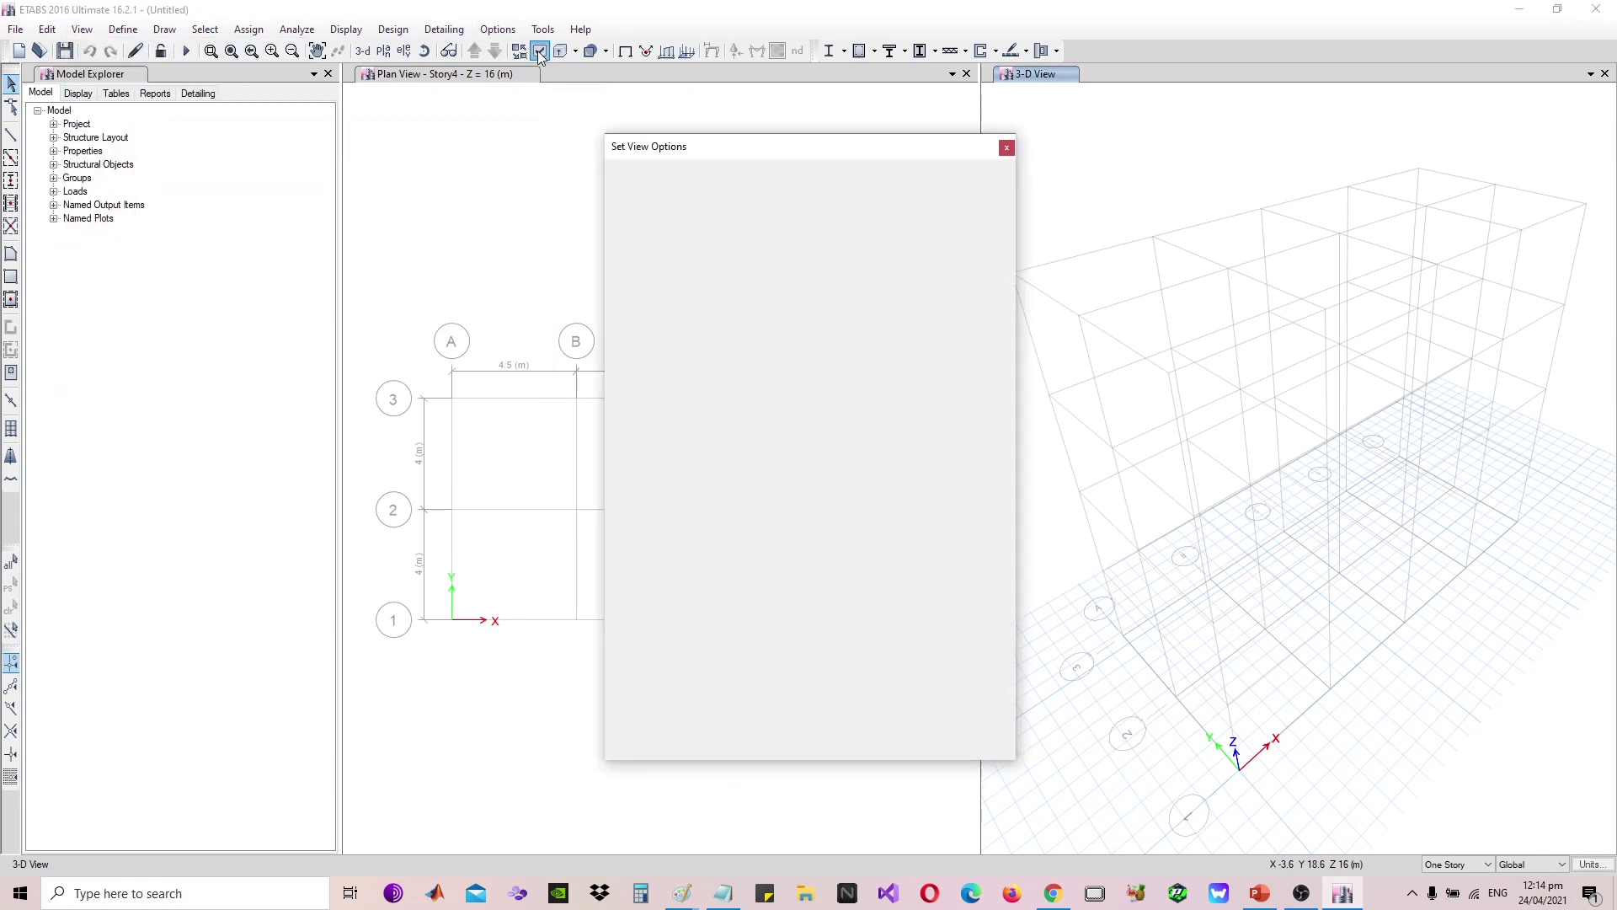
pyautogui.click(829, 522)
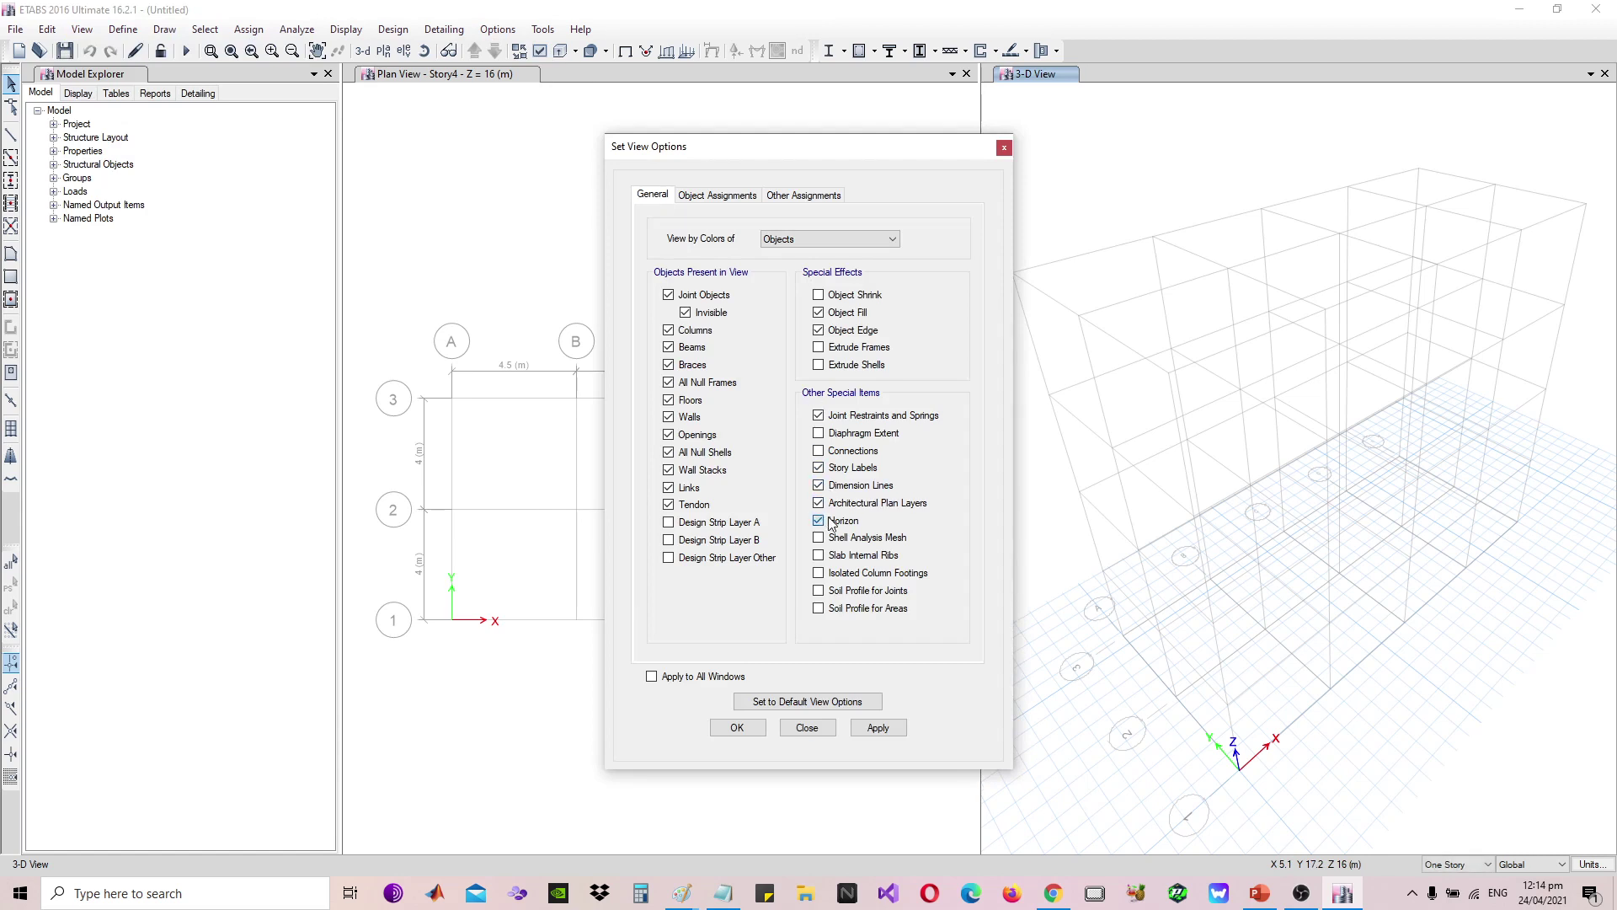
pyautogui.click(862, 732)
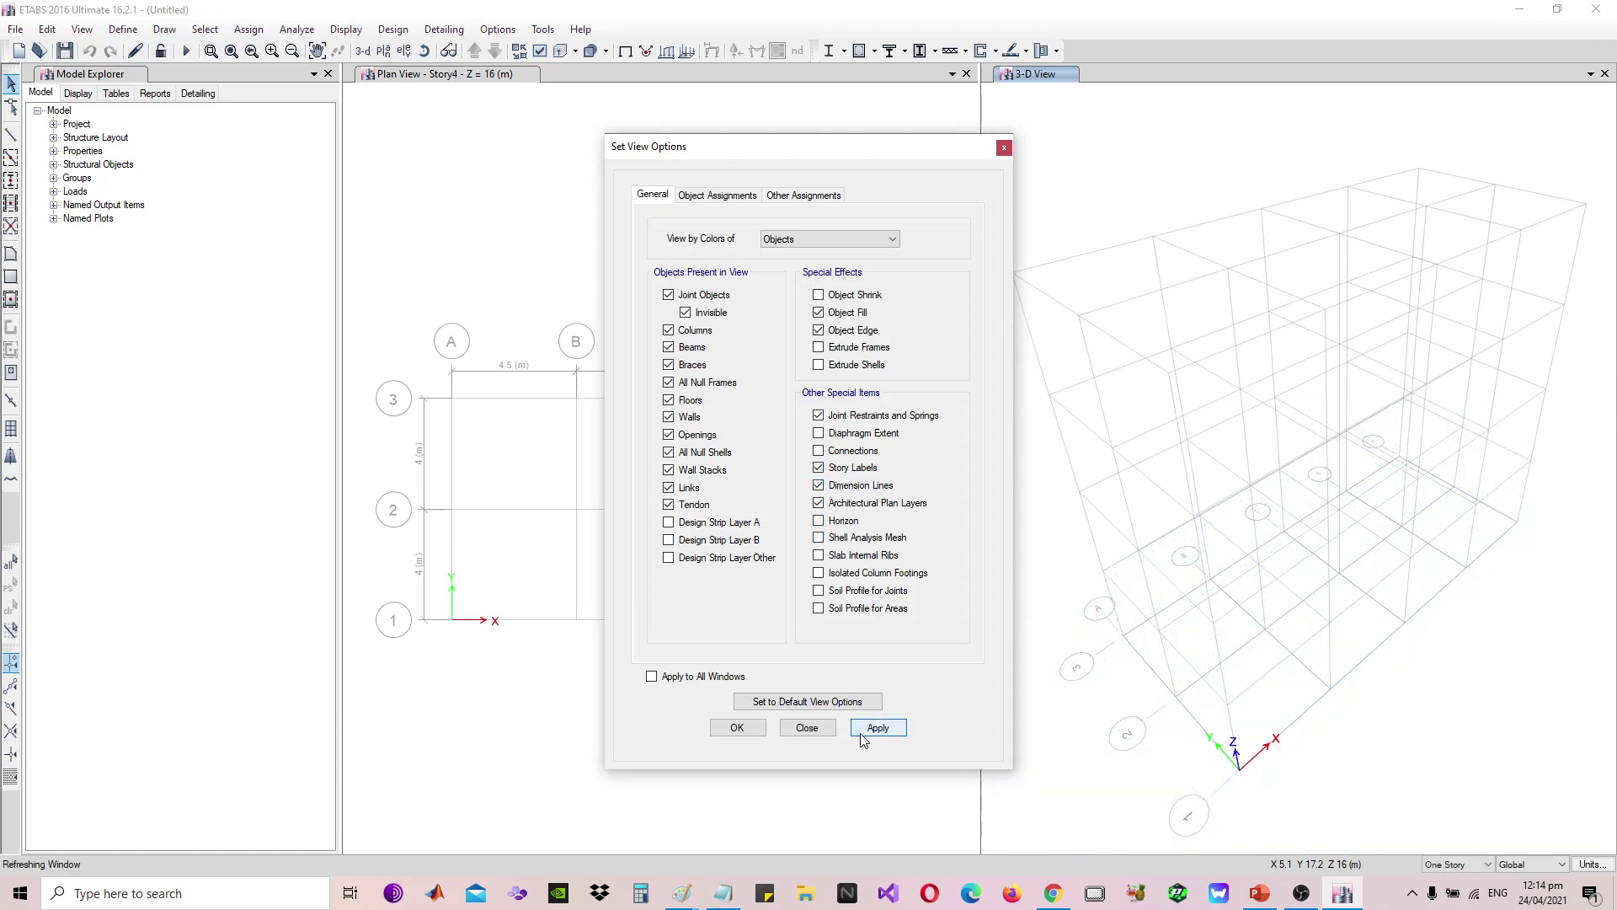
pyautogui.click(750, 730)
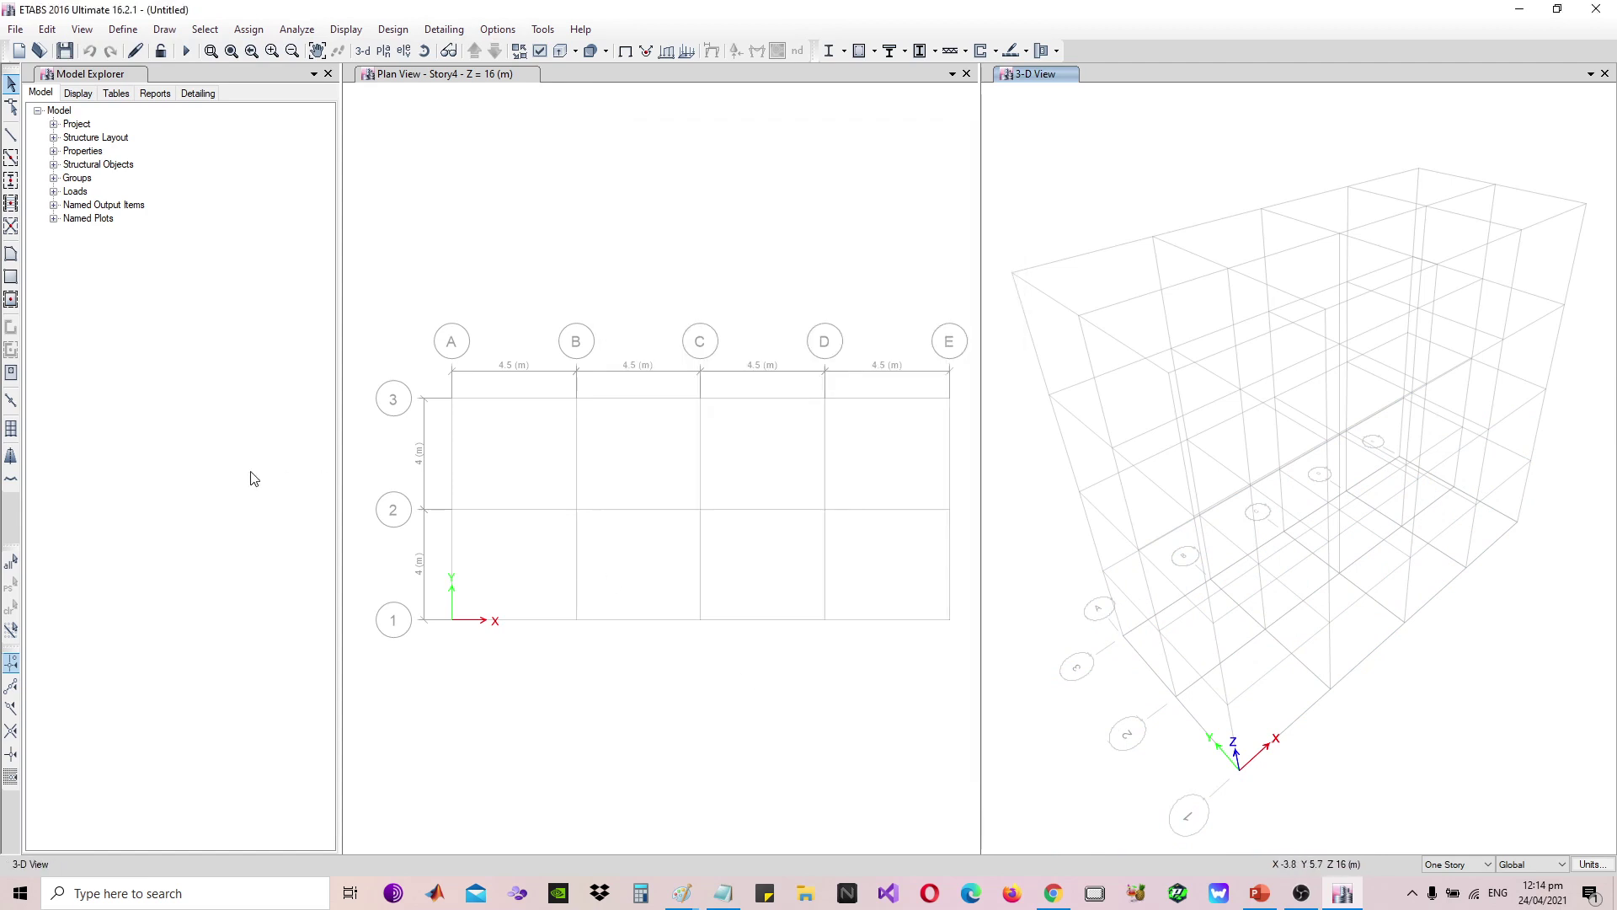
# Open the material definitions and look through the default steel, concrete and rebar materials
pyautogui.click(125, 29)
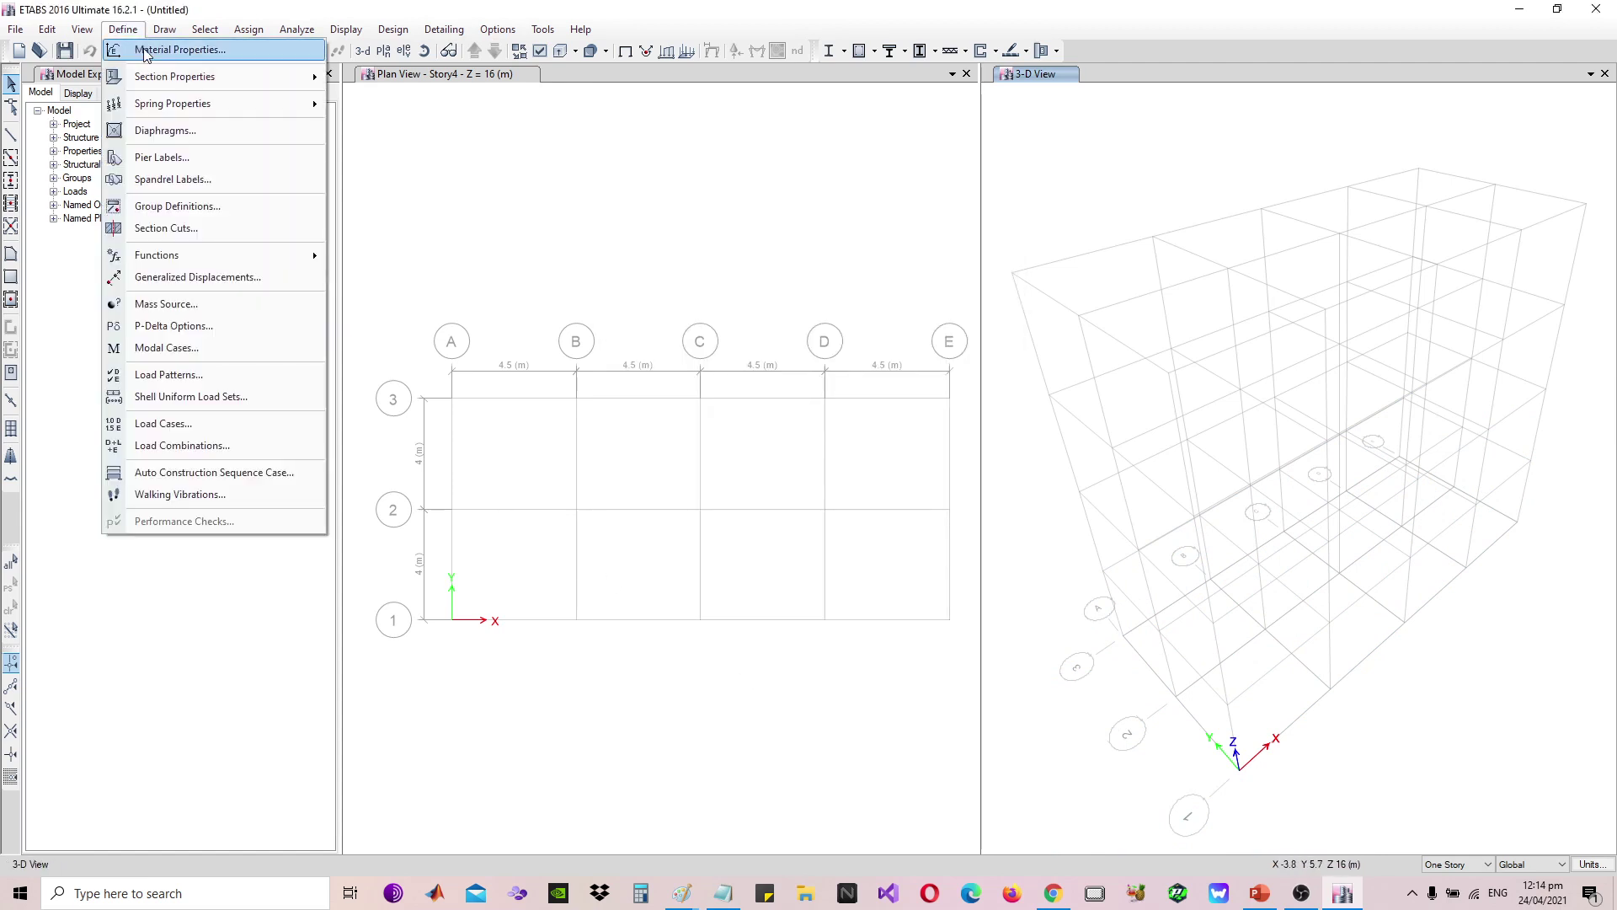
pyautogui.click(152, 50)
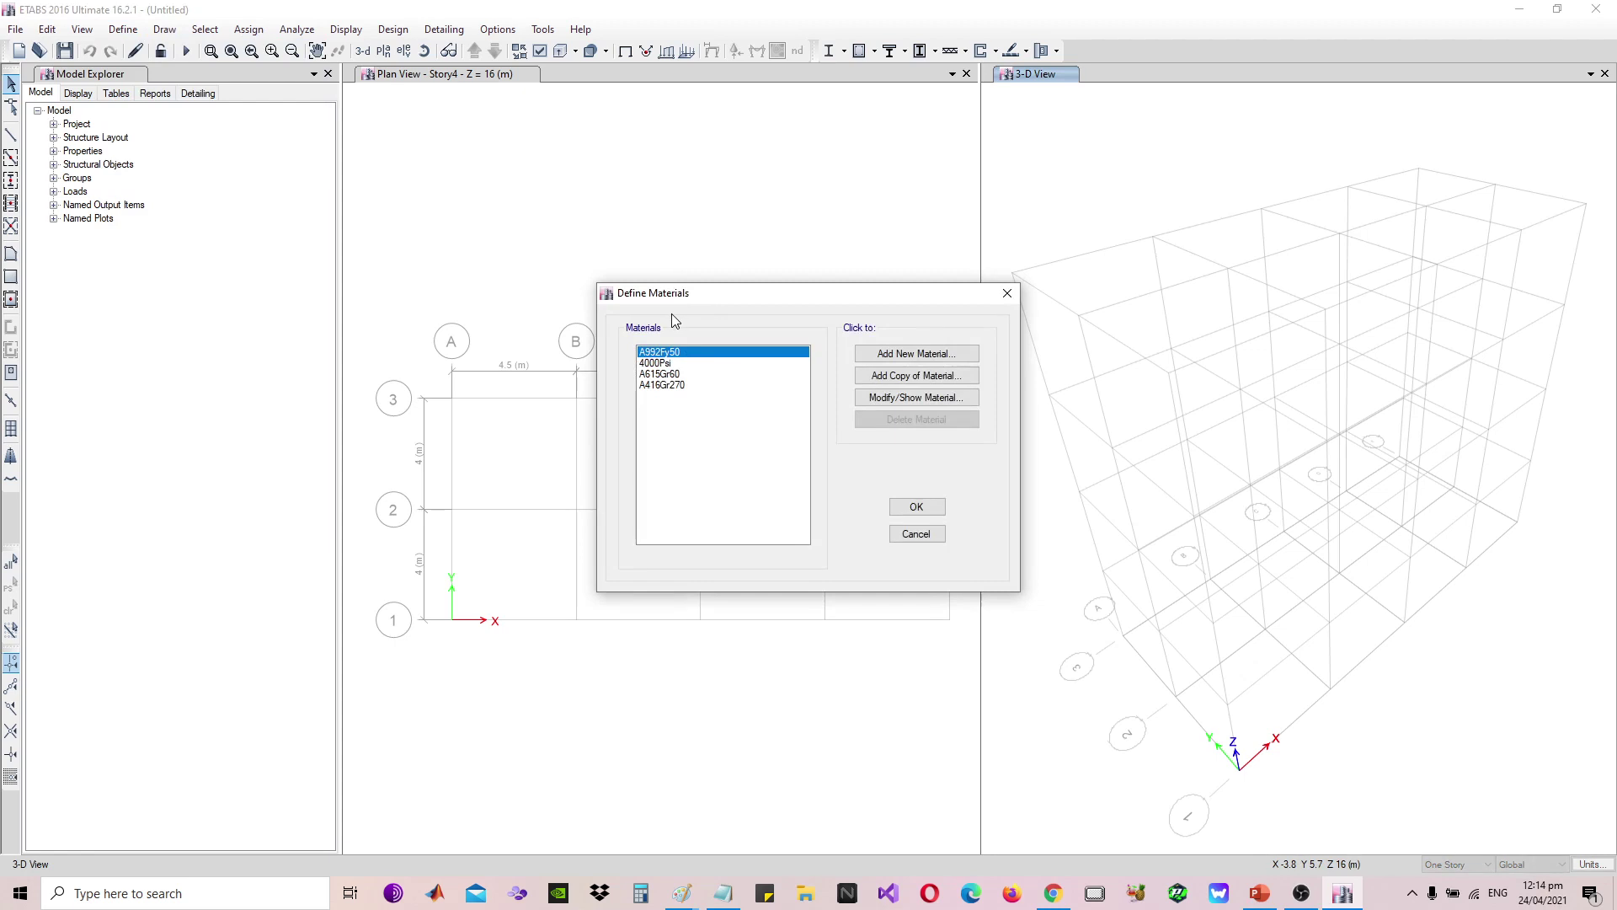
pyautogui.click(698, 363)
pyautogui.click(692, 376)
pyautogui.click(706, 364)
pyautogui.click(713, 352)
pyautogui.click(911, 354)
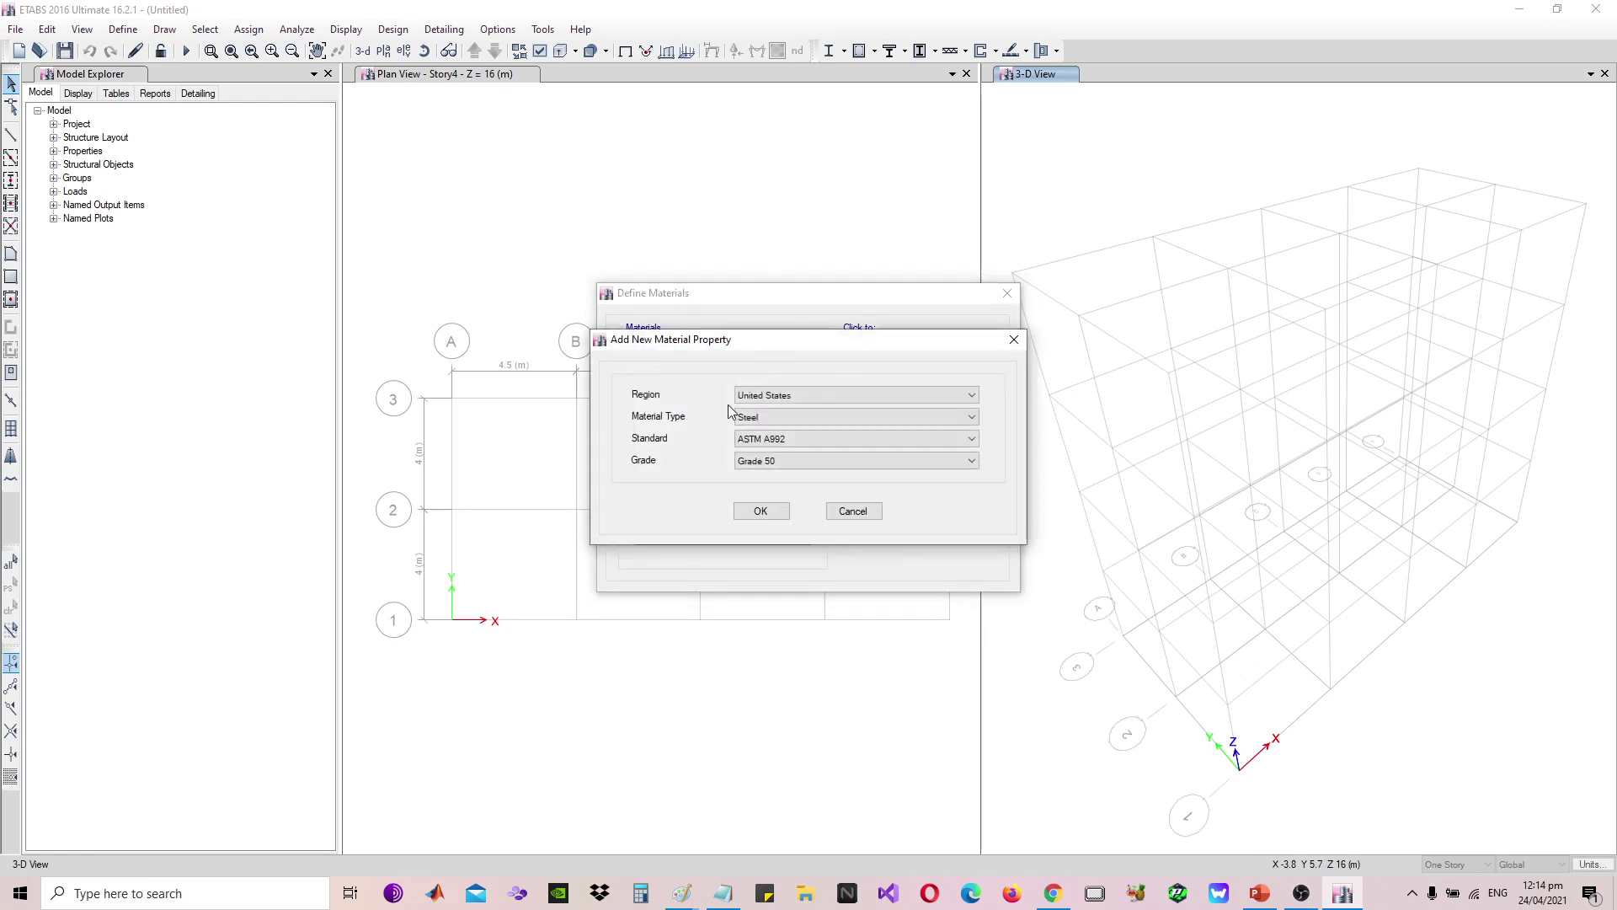
pyautogui.click(778, 461)
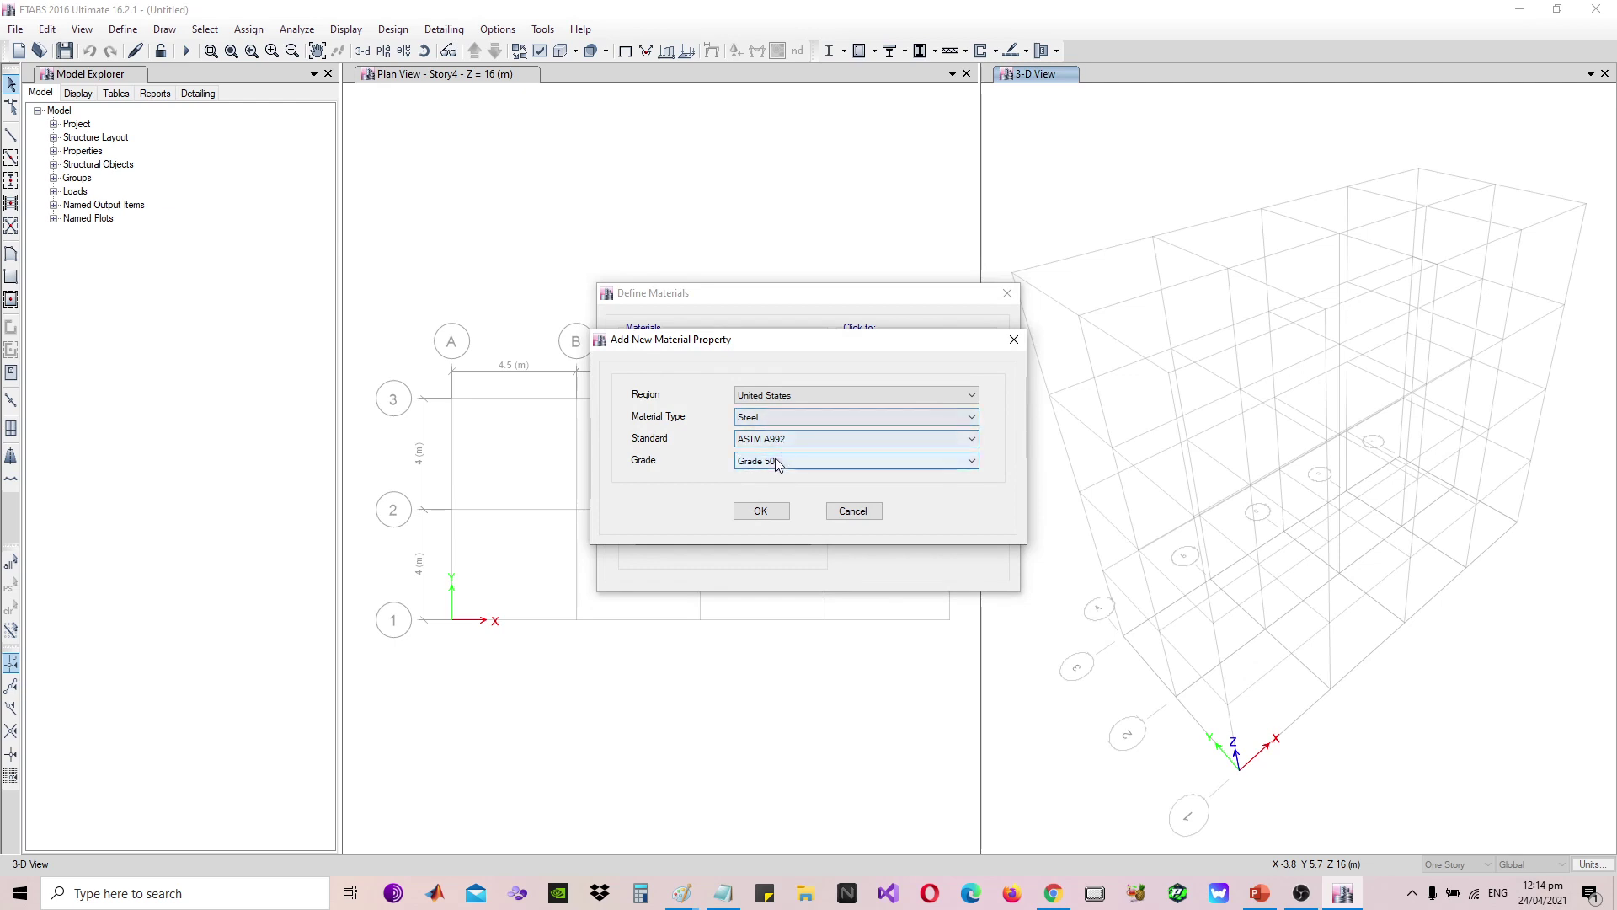
pyautogui.click(778, 440)
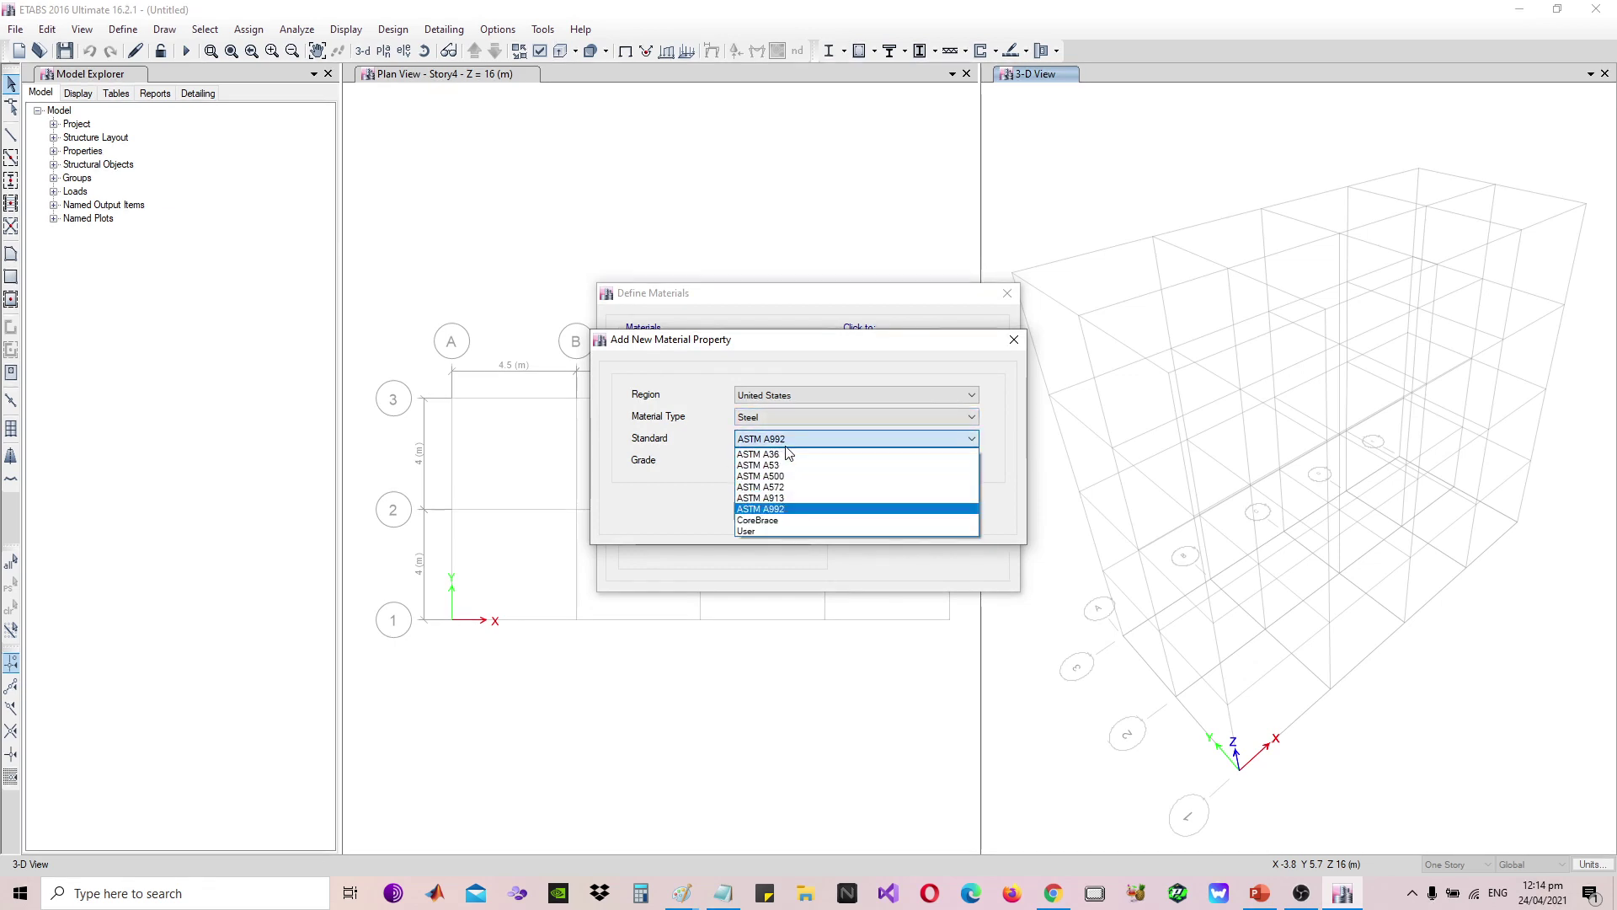
pyautogui.click(780, 489)
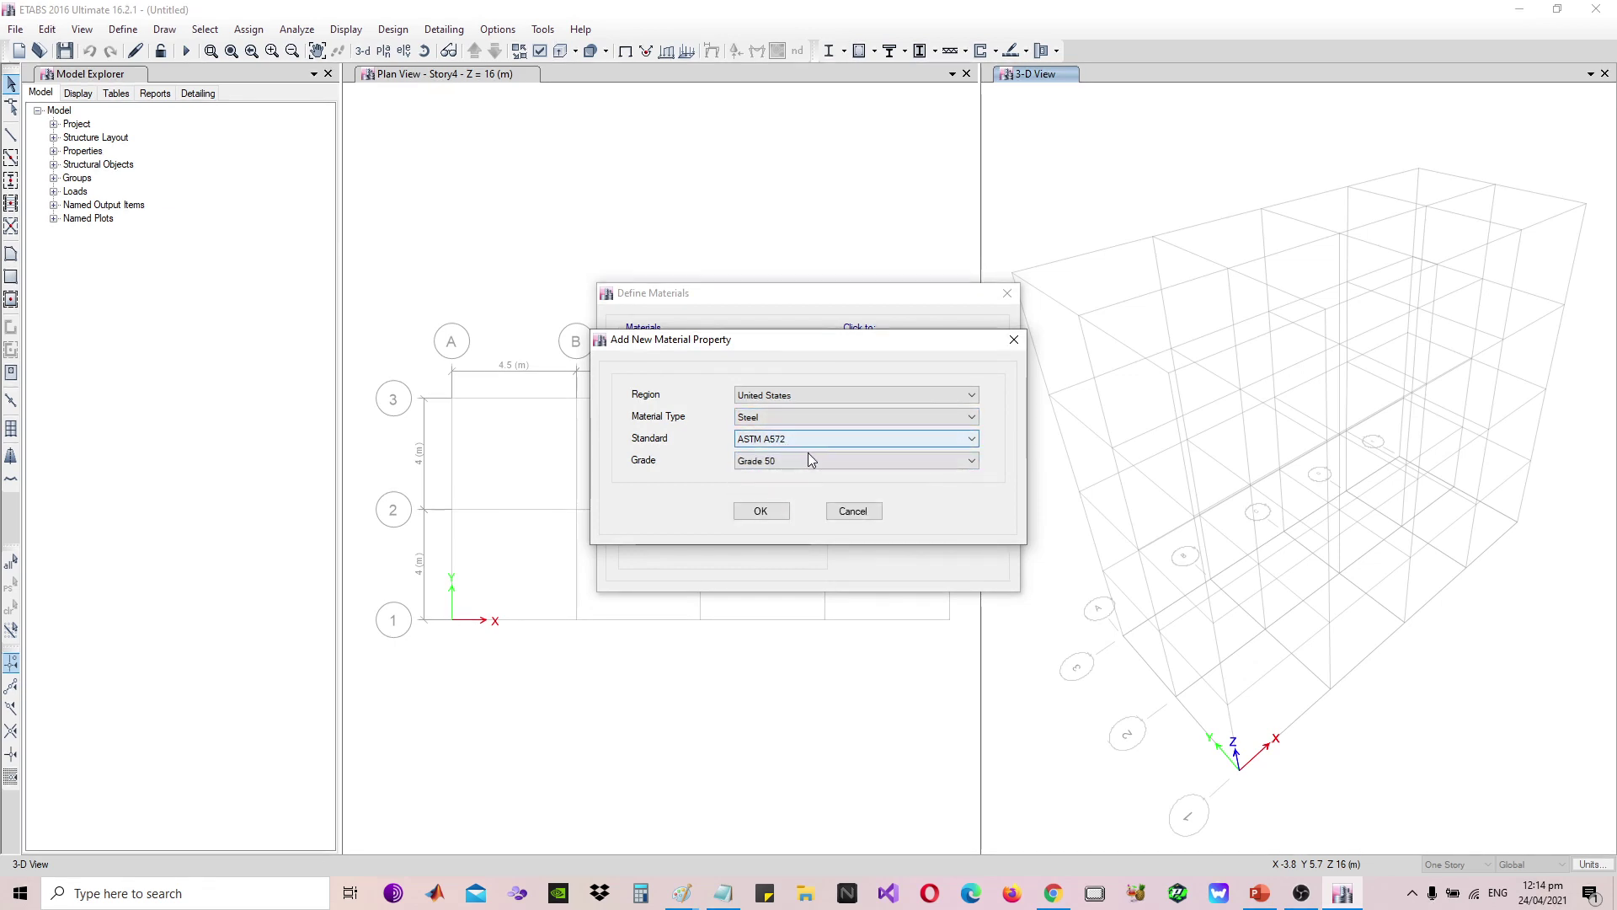
pyautogui.click(807, 459)
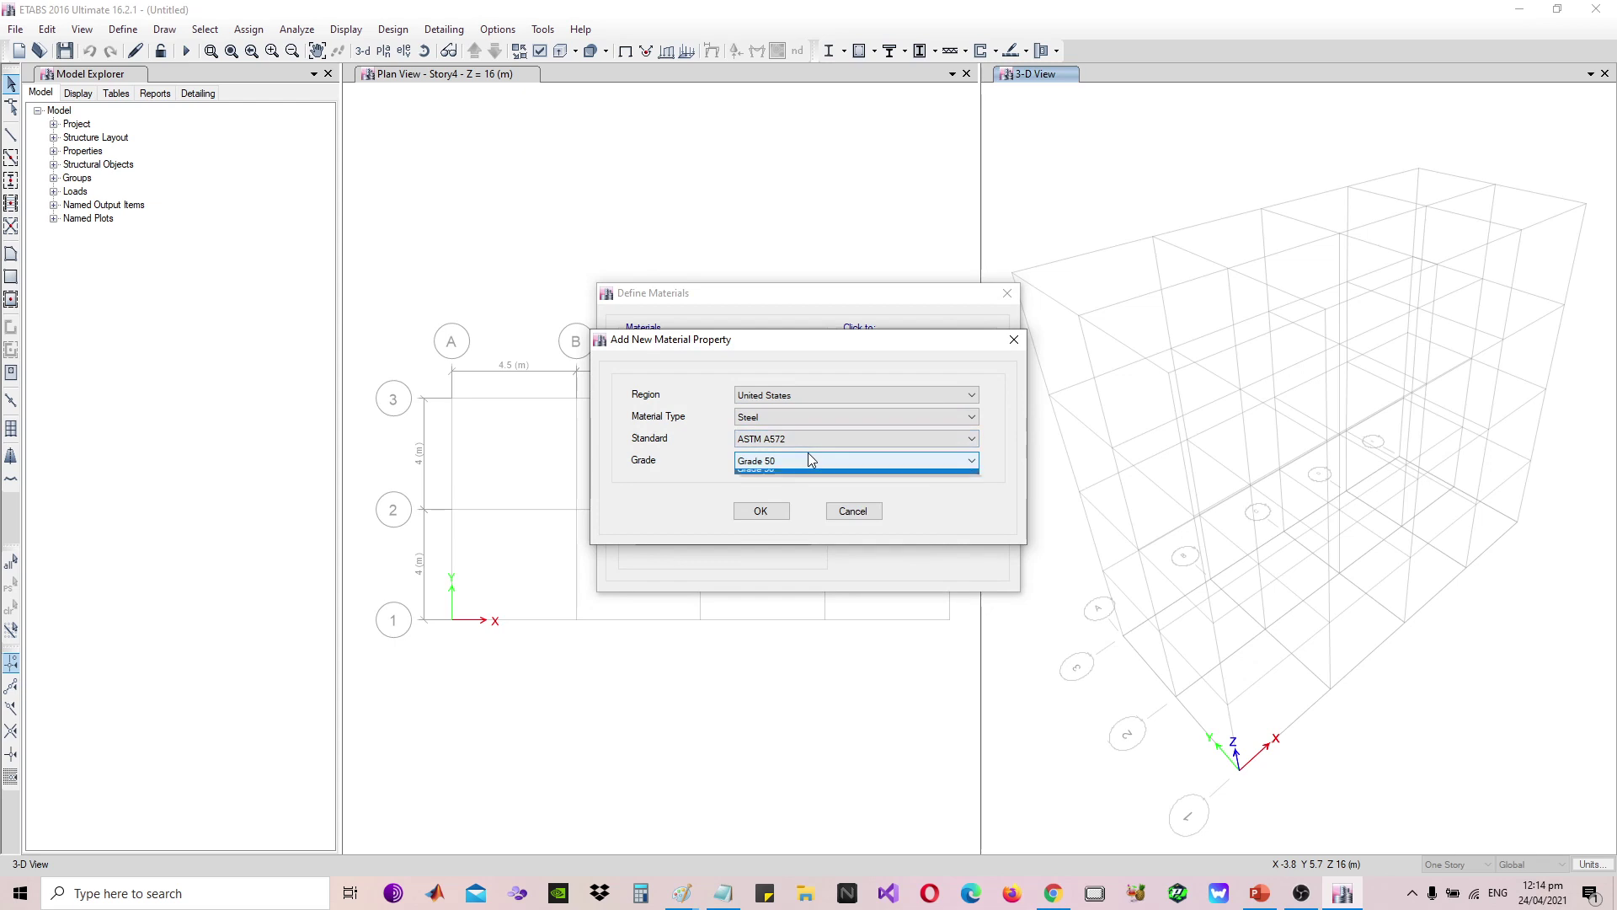
pyautogui.click(773, 439)
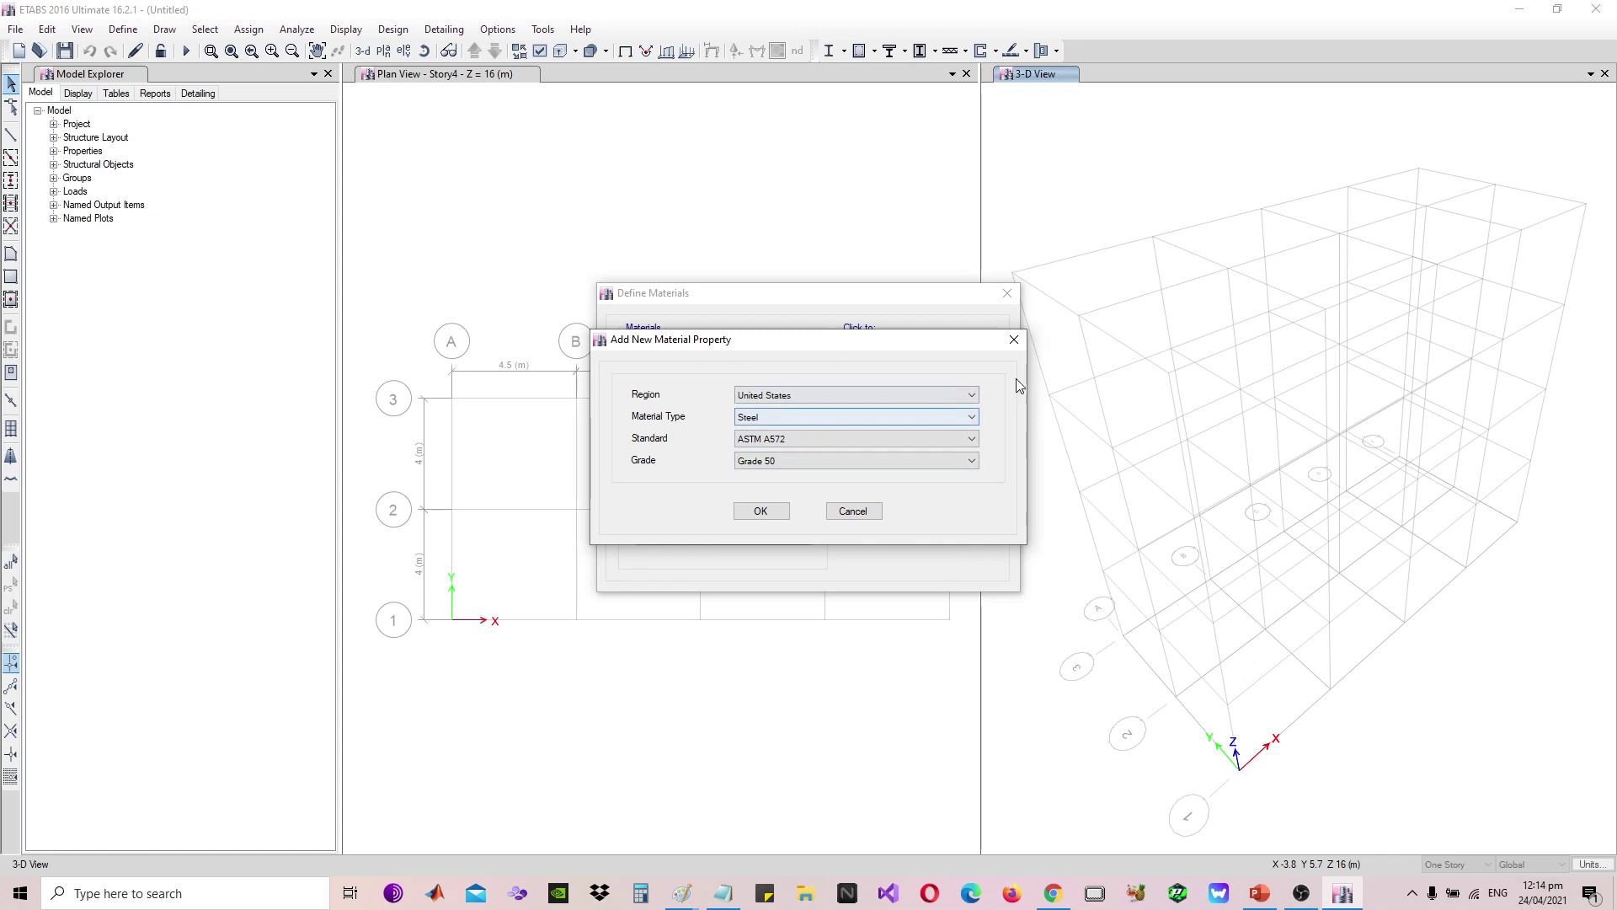
pyautogui.click(856, 437)
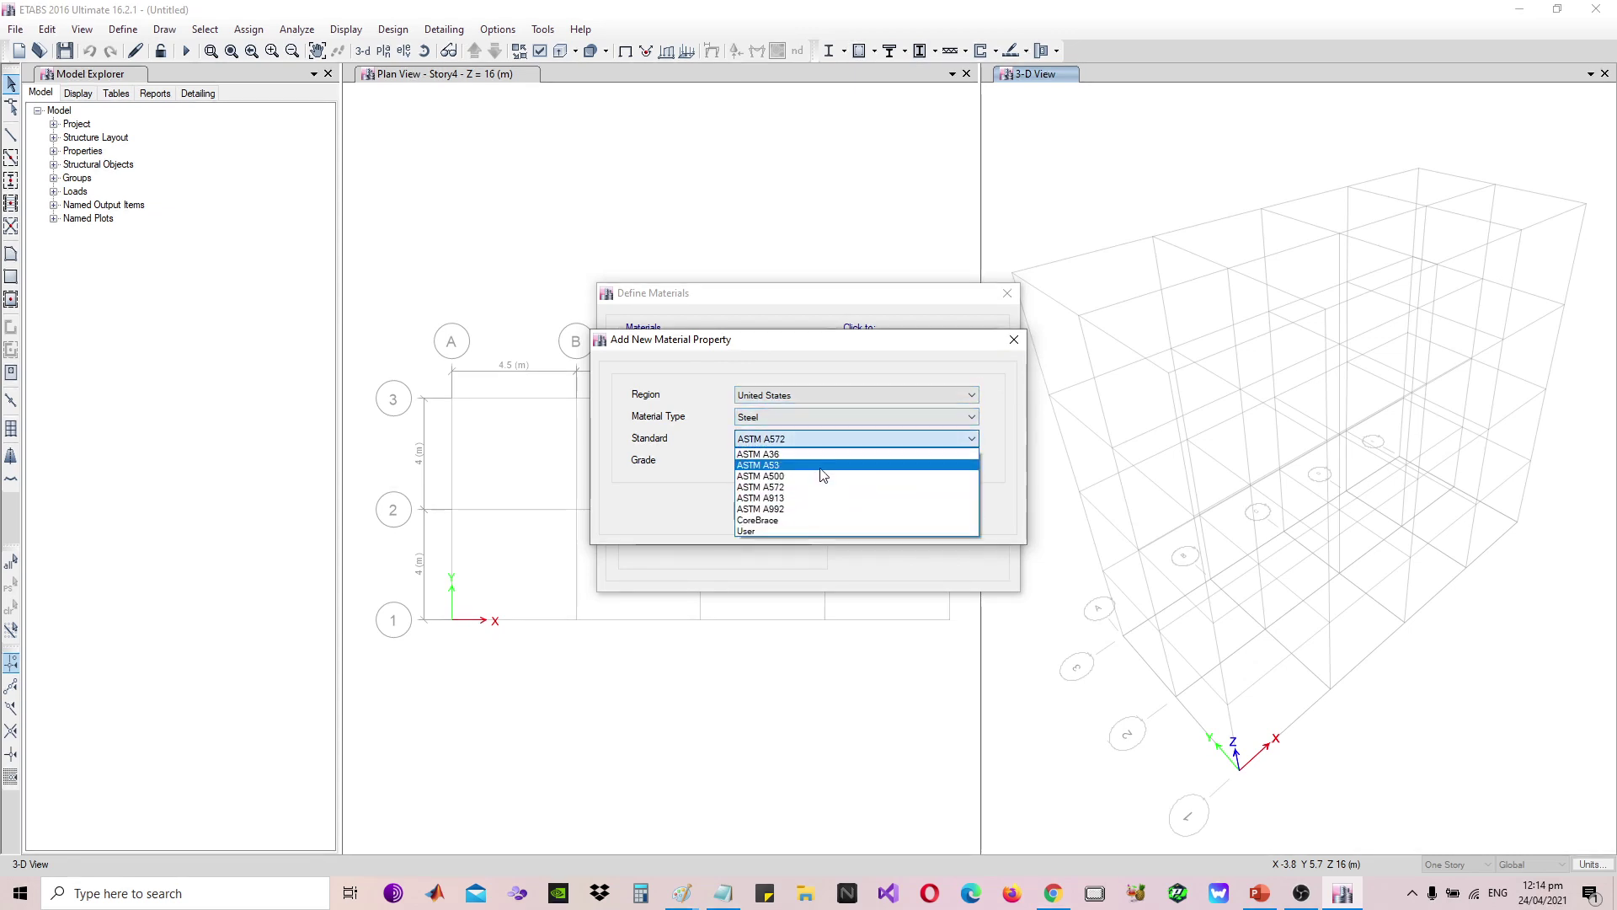
pyautogui.click(796, 509)
pyautogui.click(1015, 341)
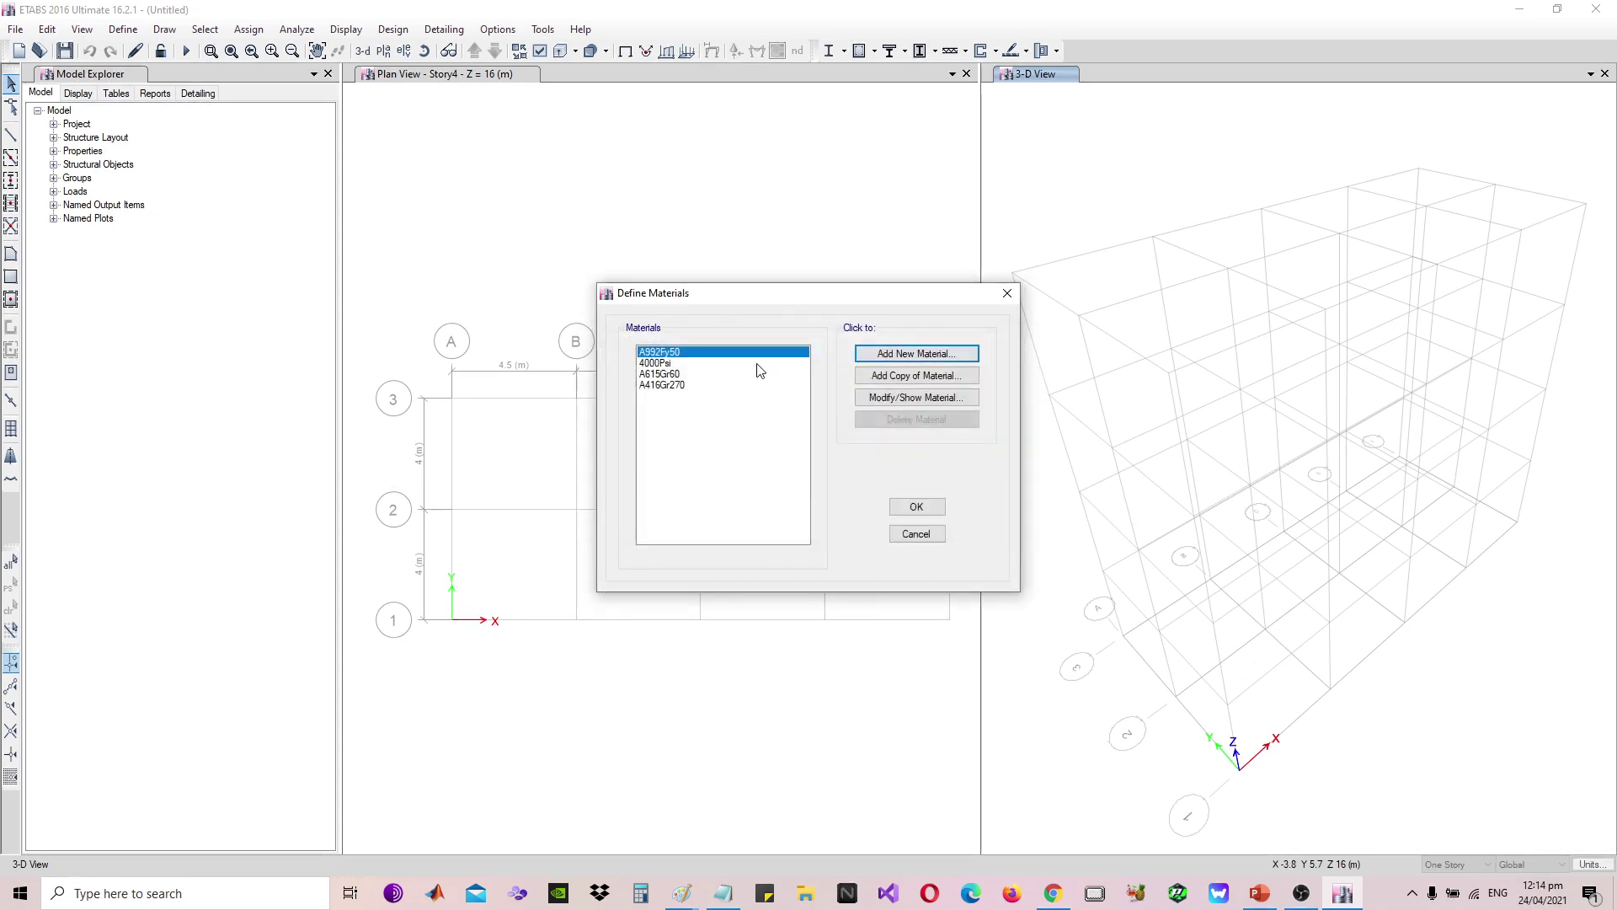
# Examine the specified compressive strength in the design data of the 4000Psi concrete material
pyautogui.click(684, 363)
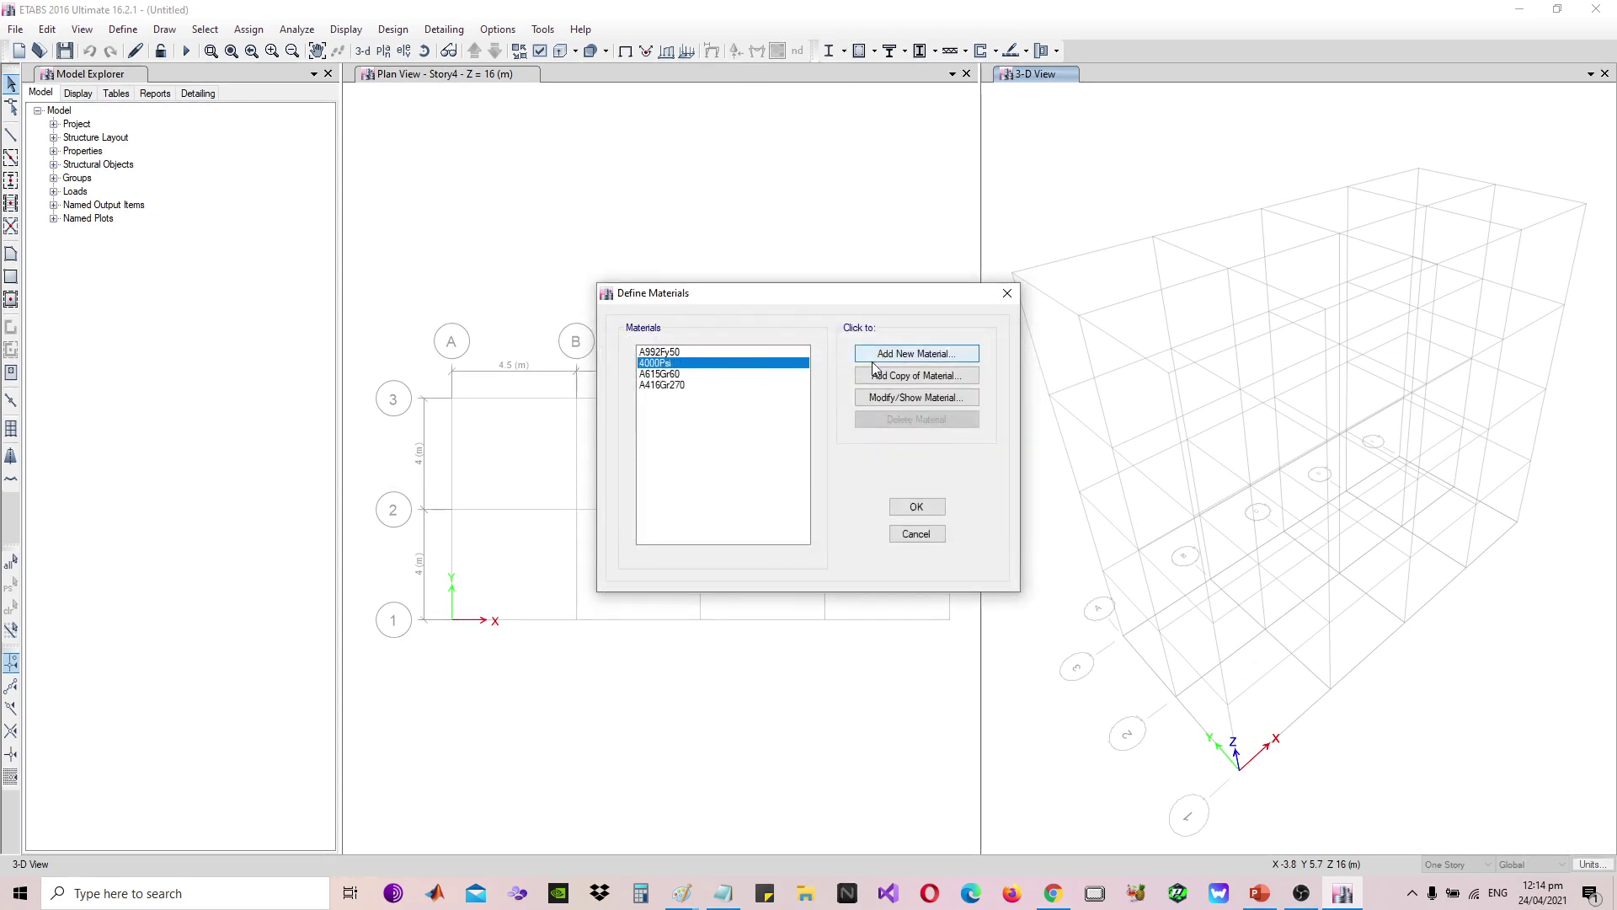
pyautogui.click(916, 397)
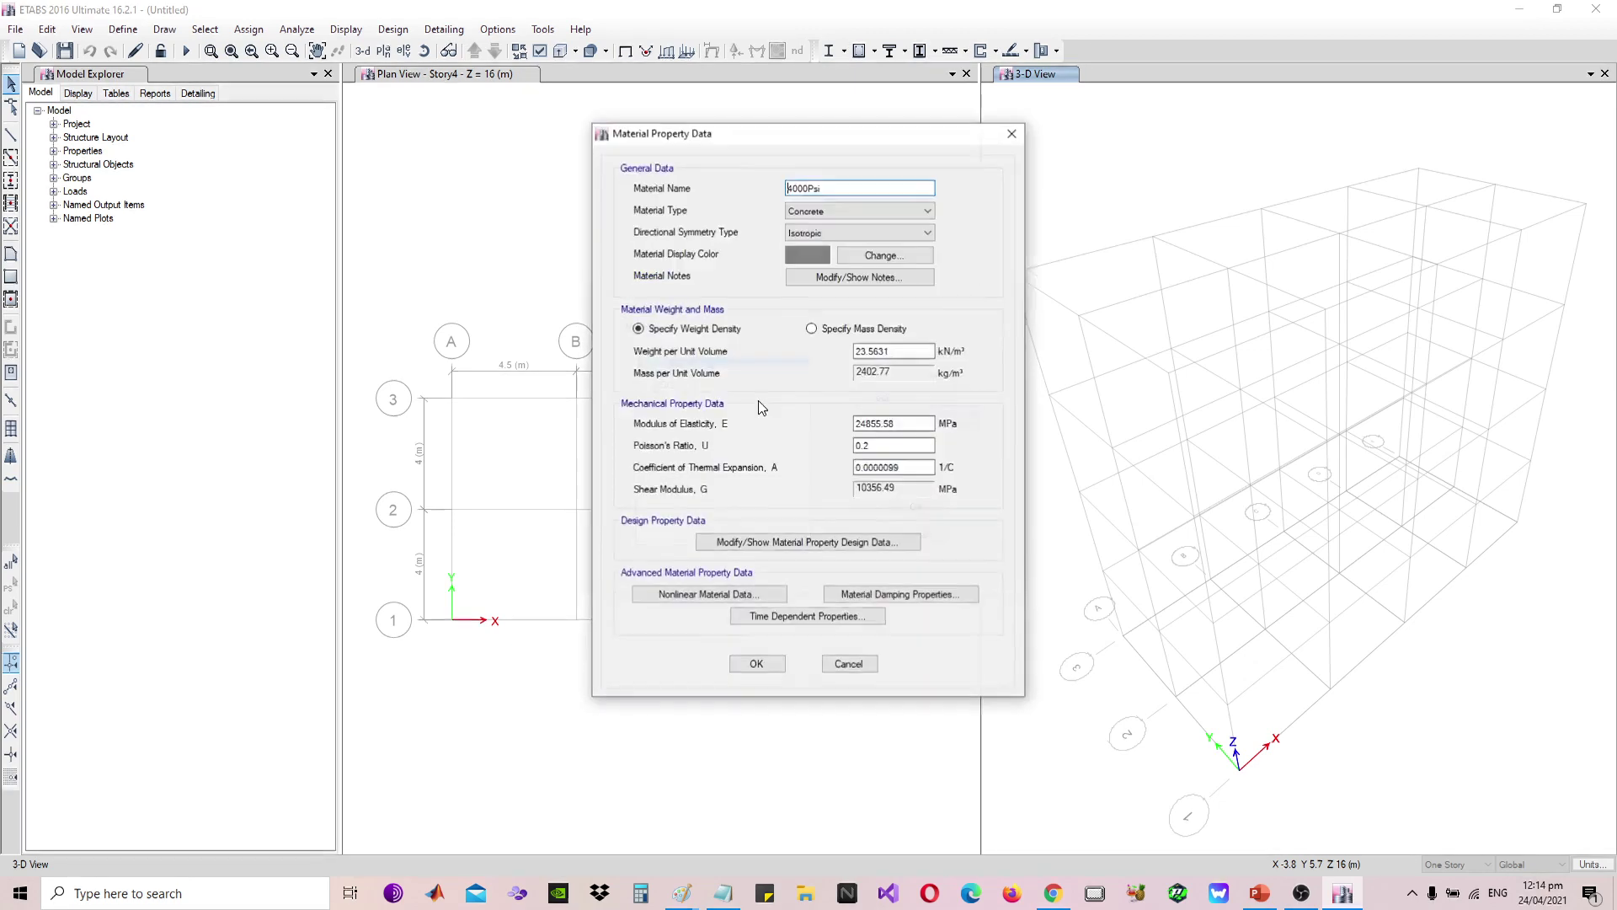
pyautogui.click(883, 543)
pyautogui.doubleClick(895, 399)
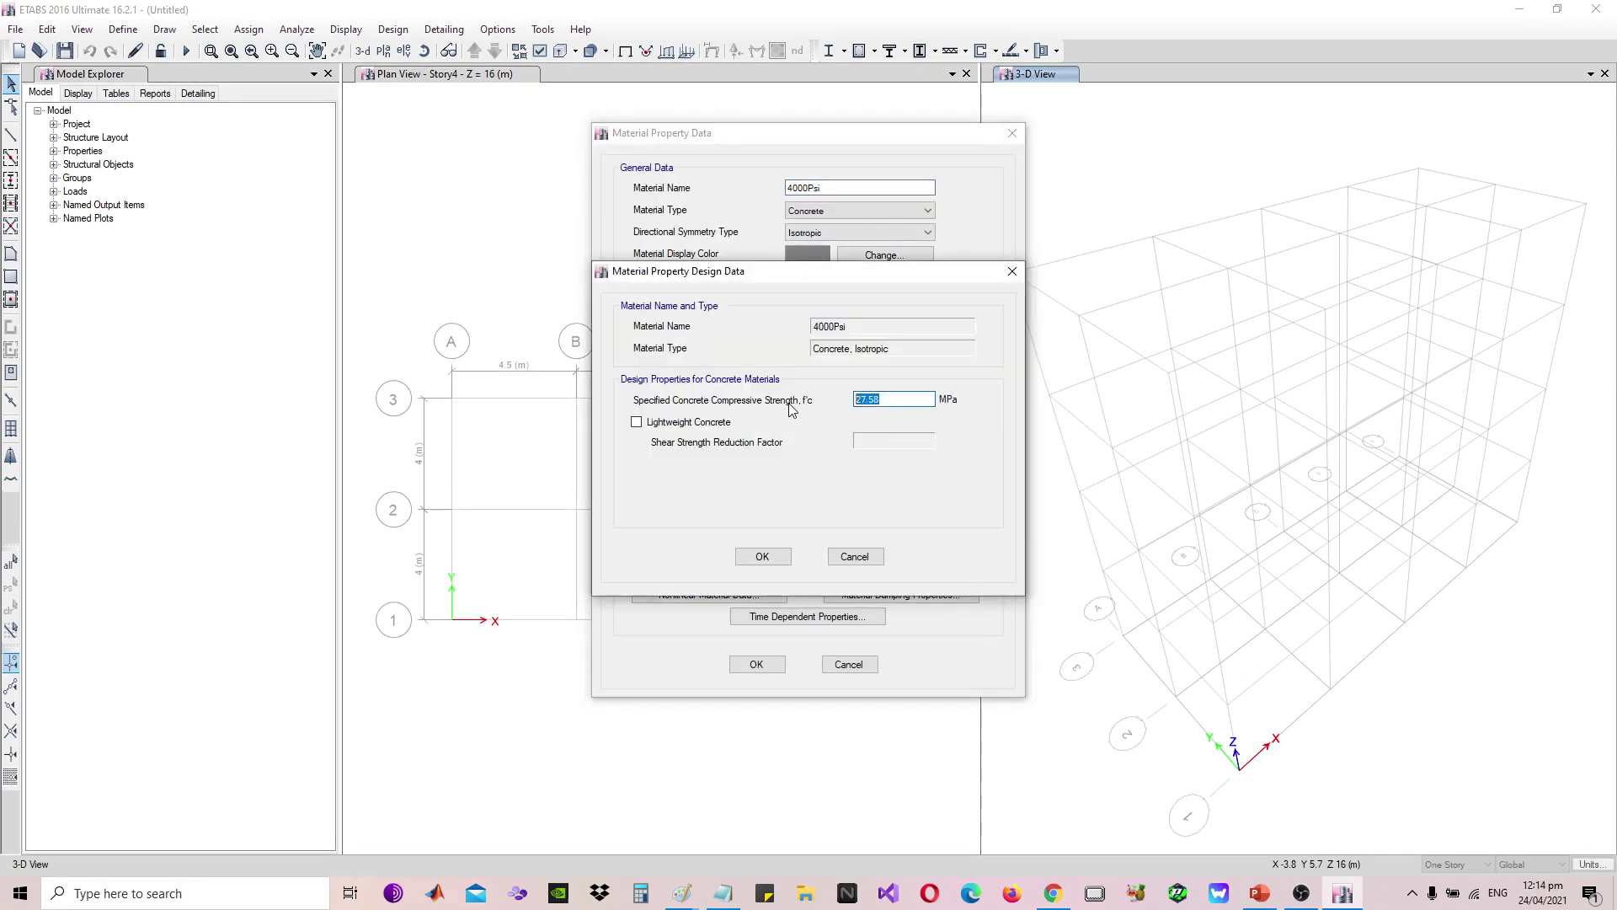
pyautogui.click(1012, 272)
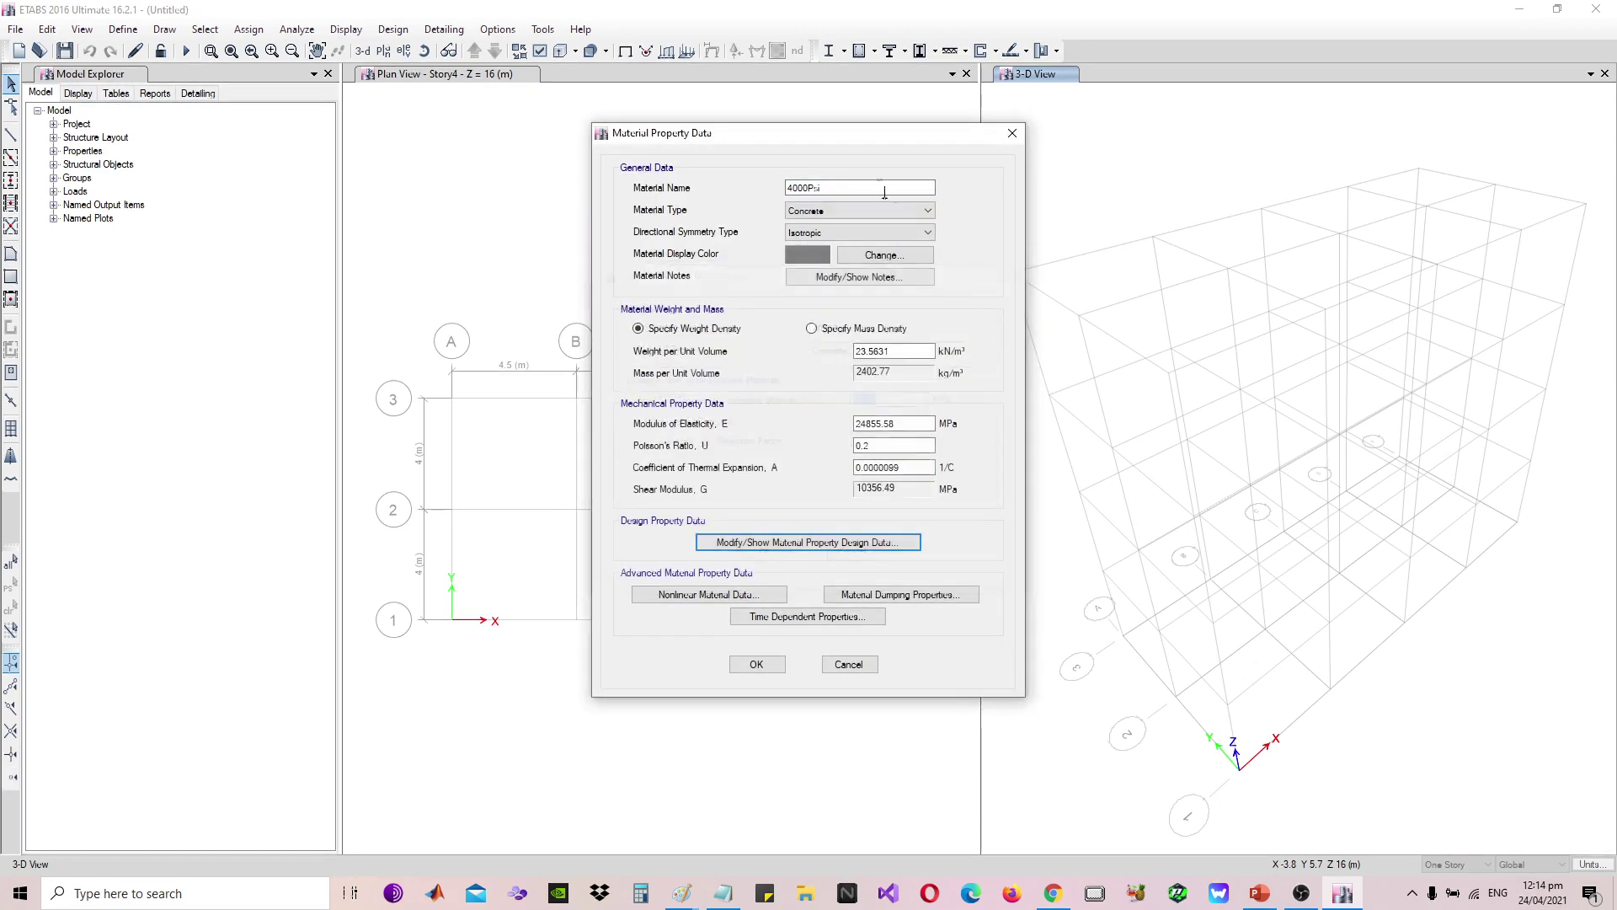
# Close the concrete data, review the A615Gr60 rebar material's properties, and finish the material definitions
pyautogui.click(757, 666)
pyautogui.click(667, 375)
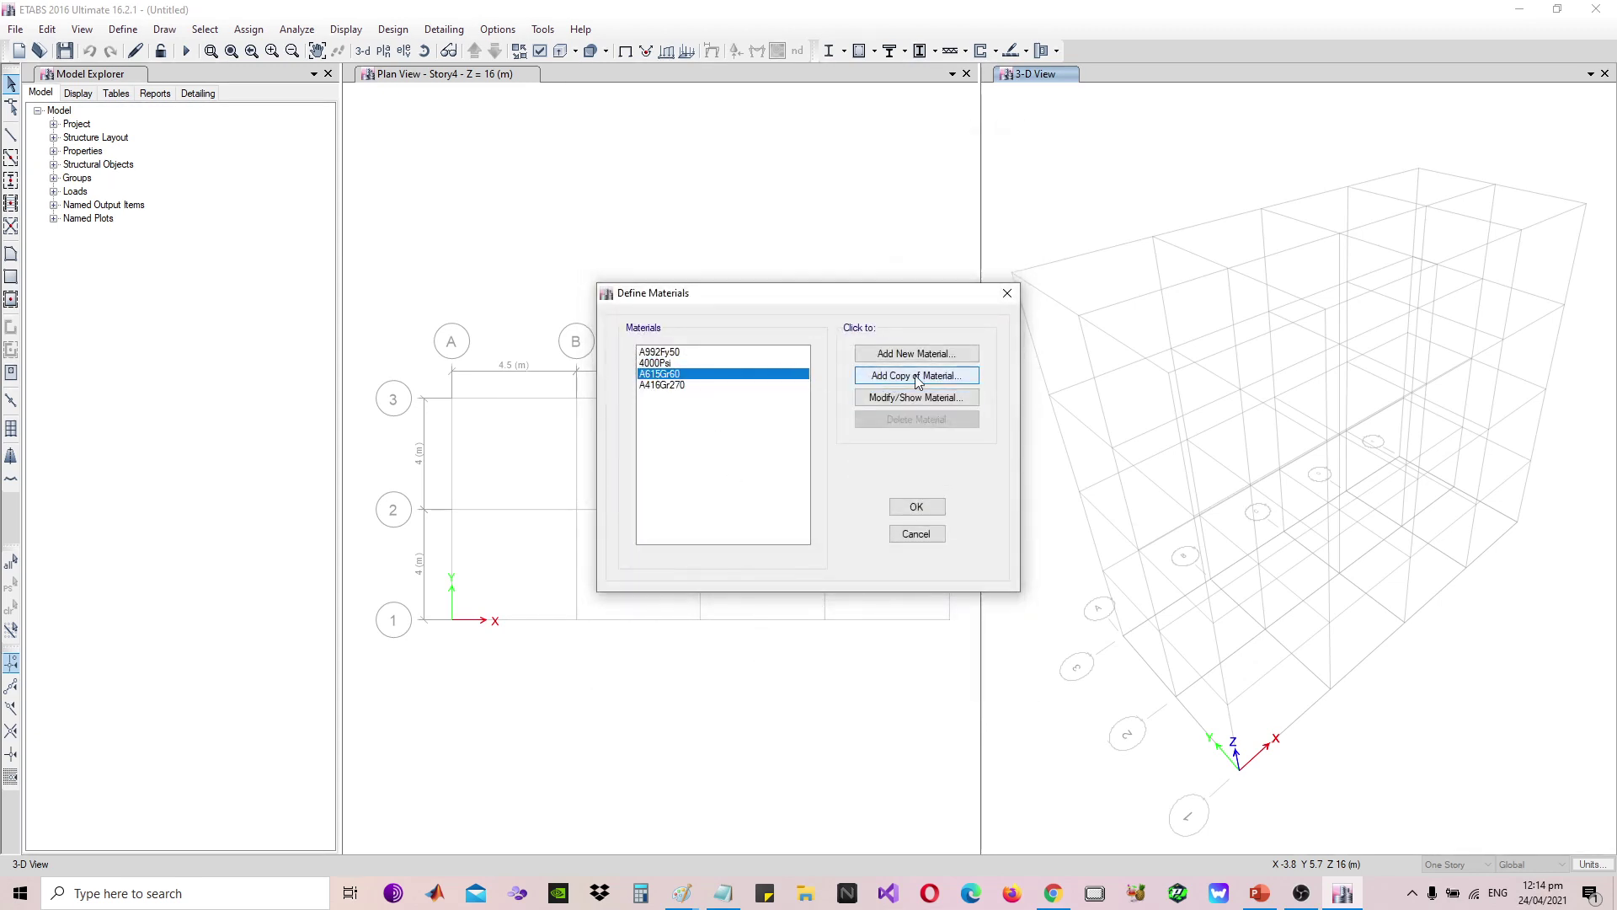
pyautogui.click(662, 363)
pyautogui.click(662, 374)
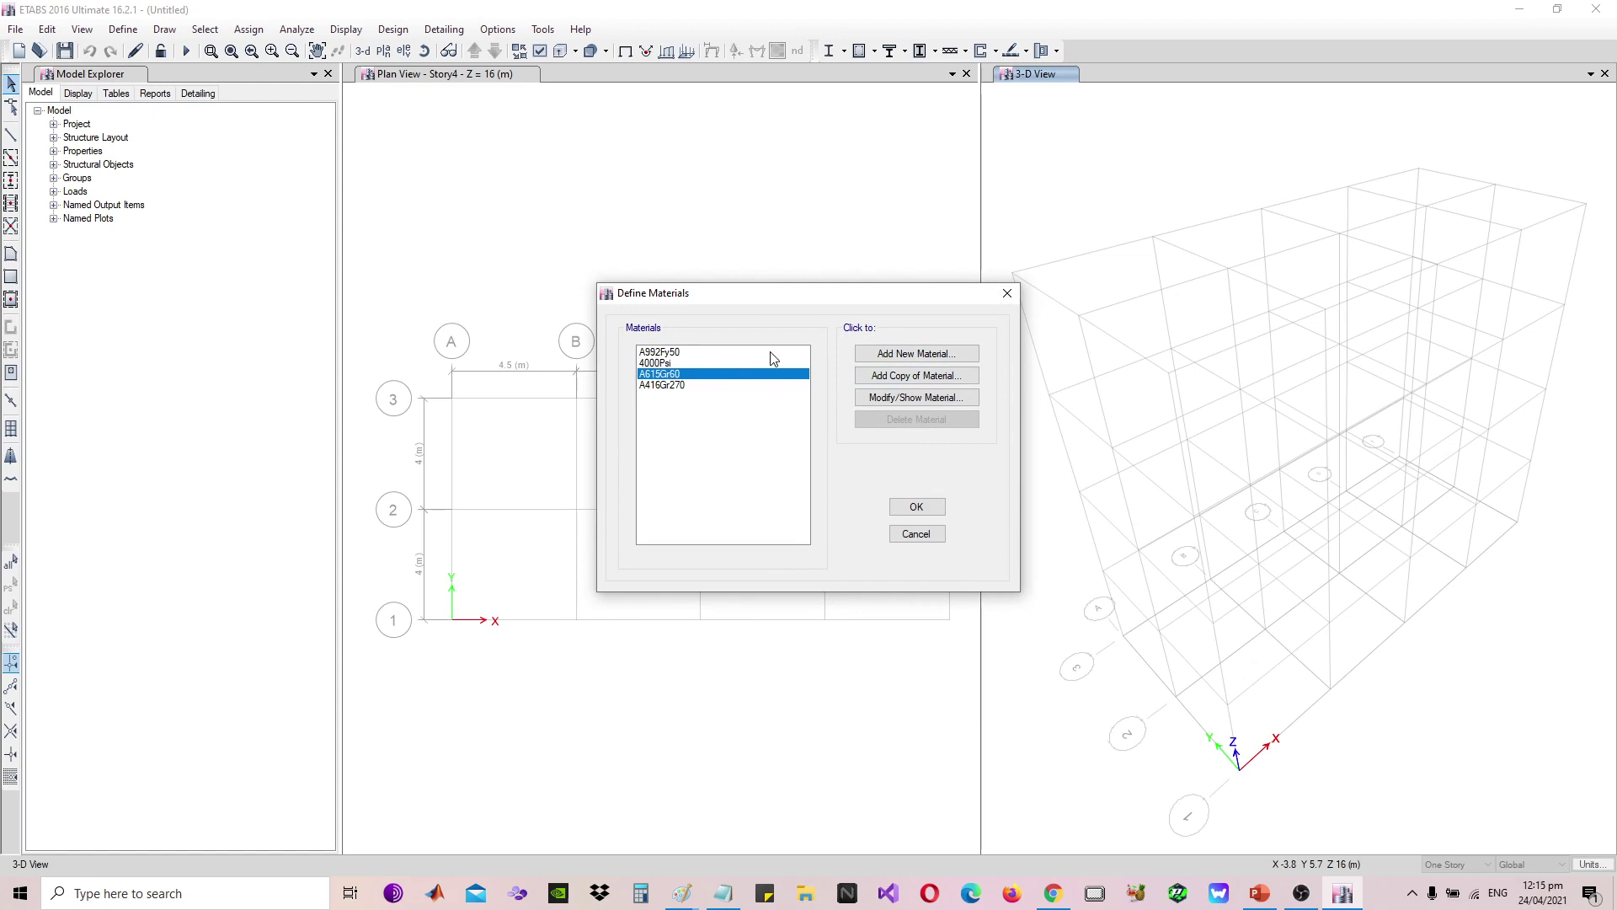
pyautogui.click(893, 397)
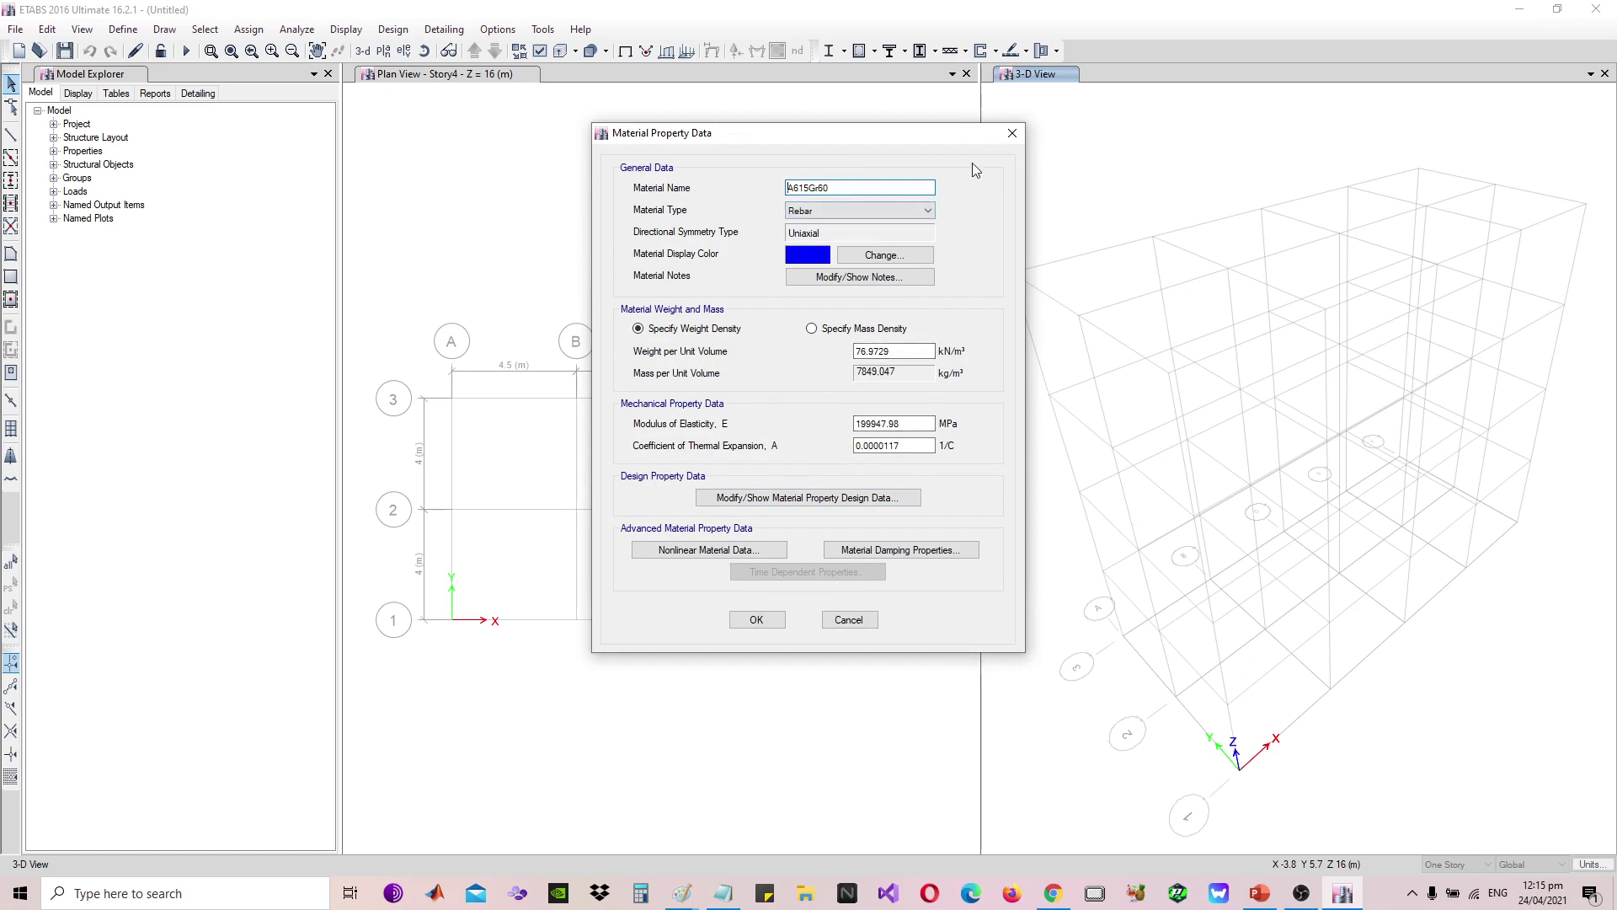
pyautogui.click(1011, 133)
pyautogui.click(696, 385)
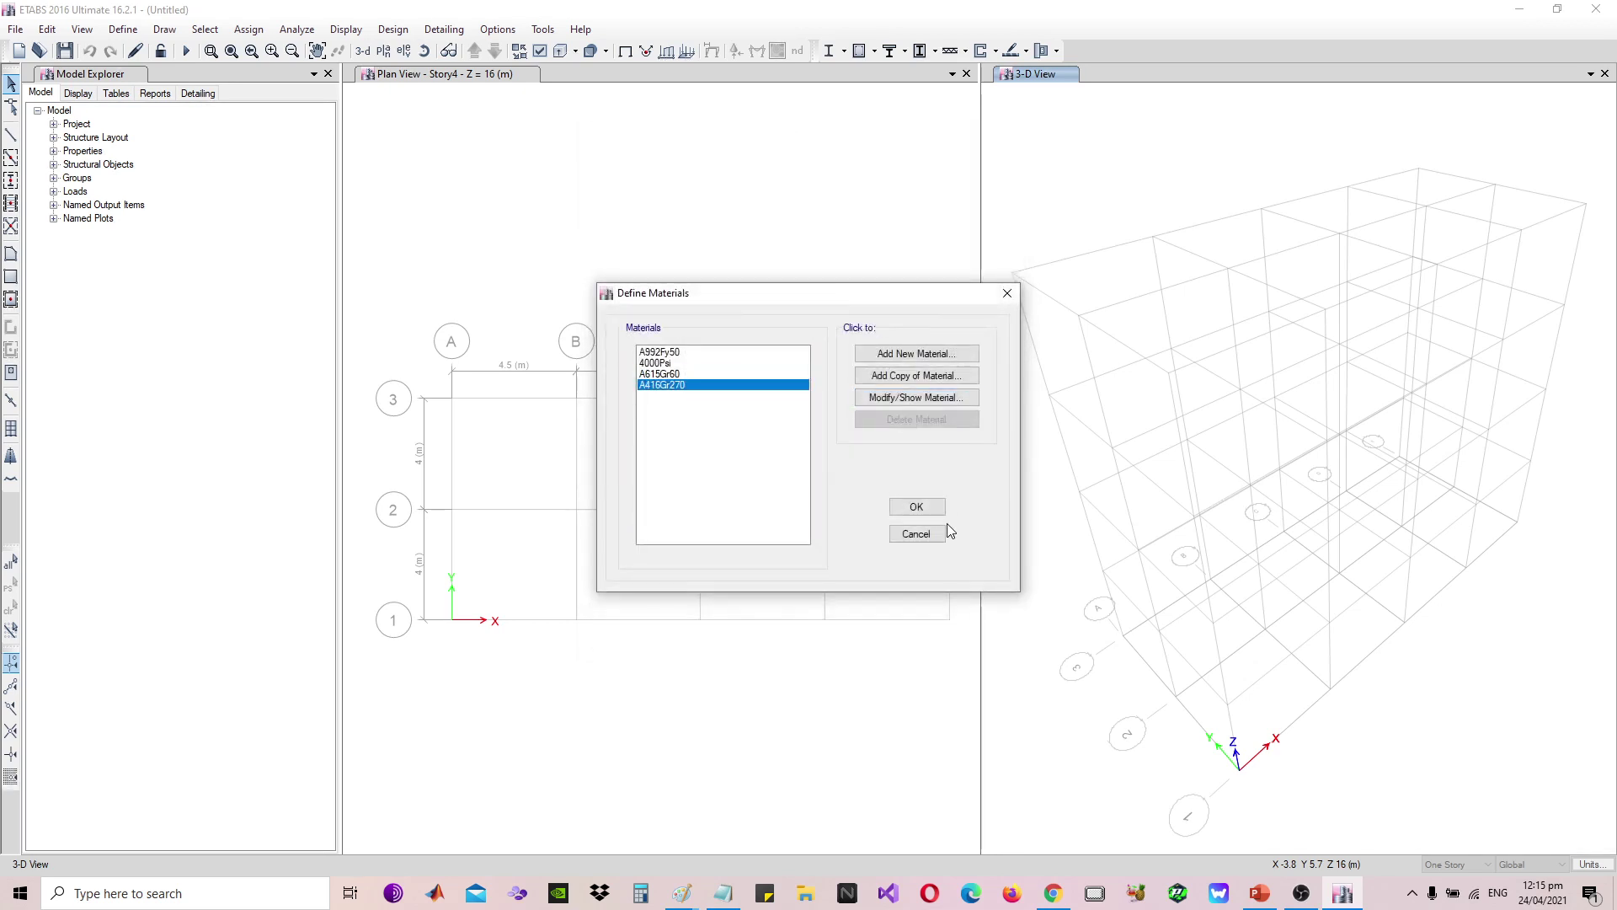
pyautogui.click(922, 509)
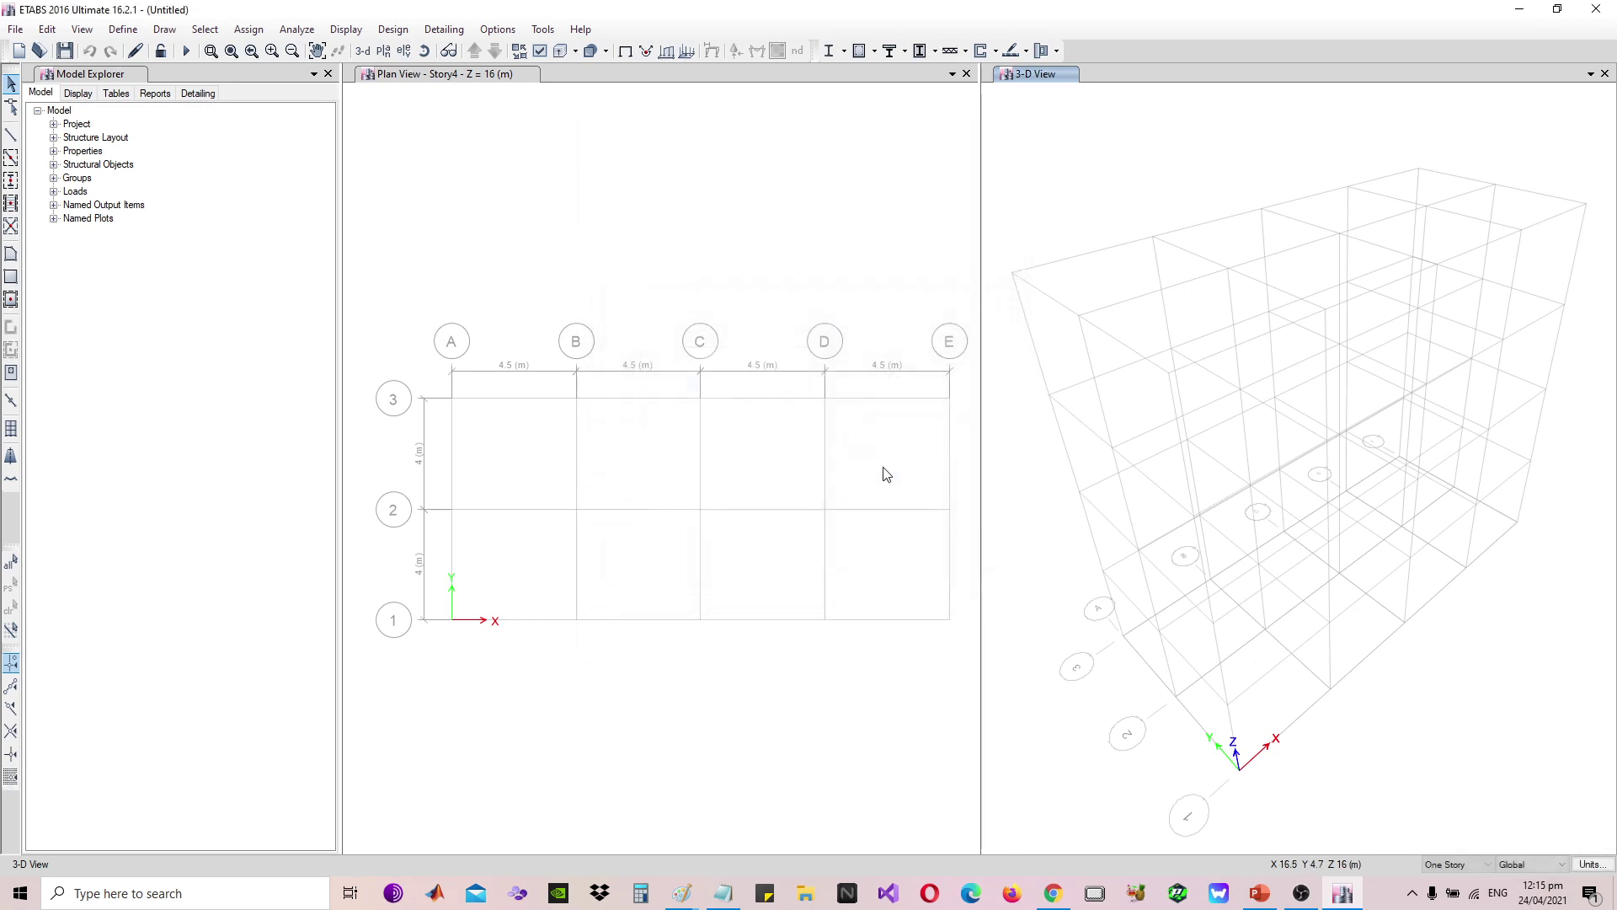
# Open the frame section definitions and look through the default W10 to W14 steel sections
pyautogui.click(125, 30)
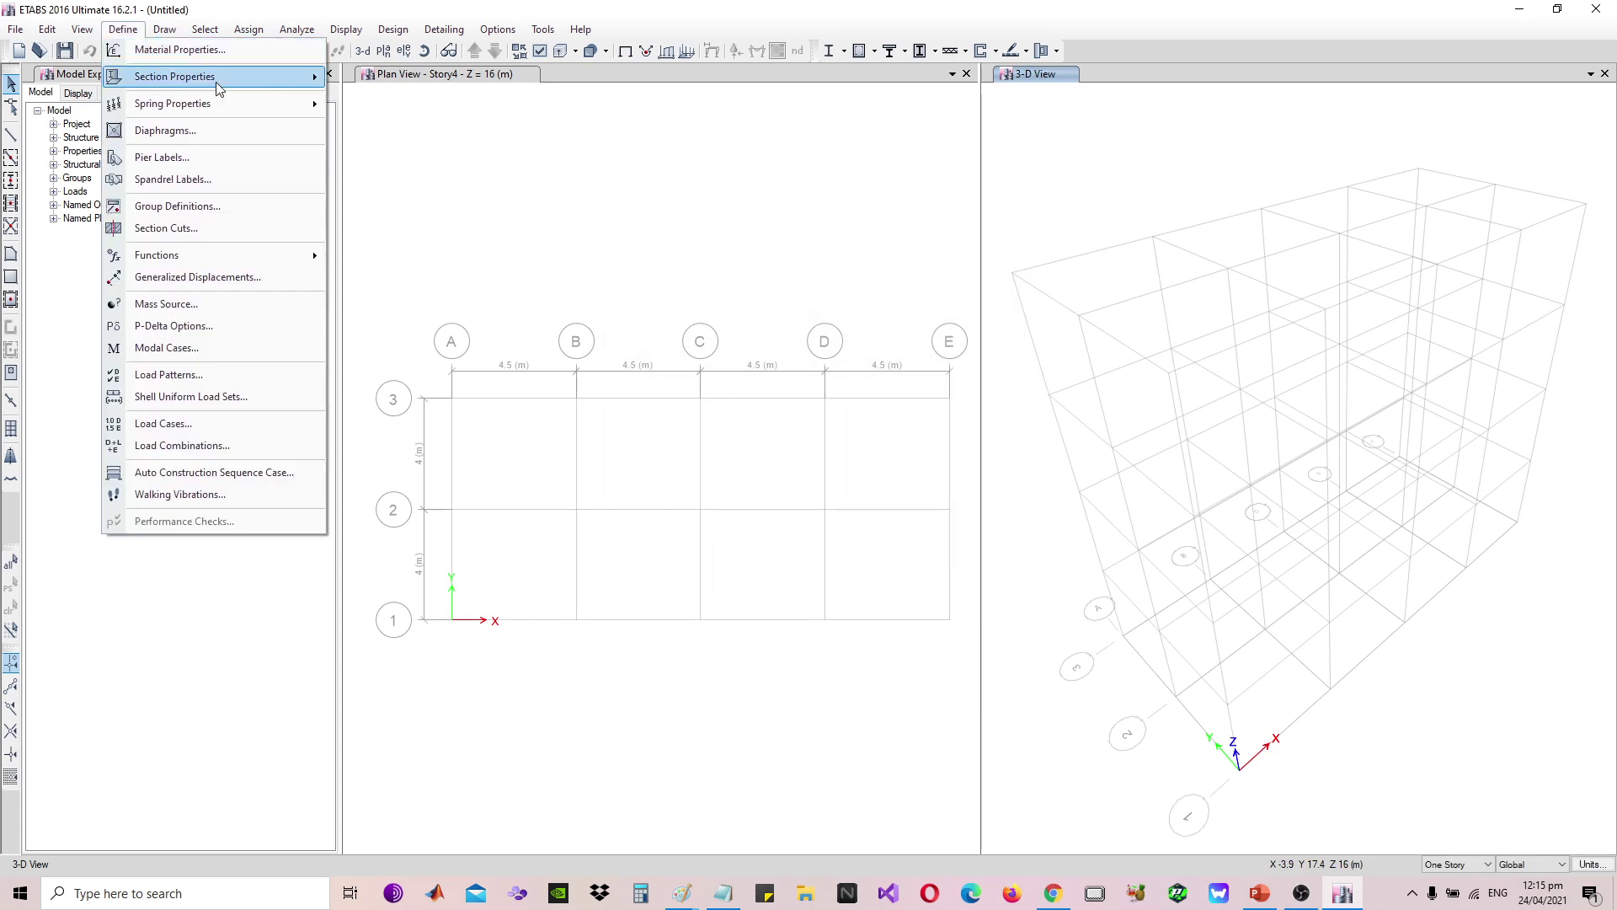
pyautogui.moveTo(216, 74)
pyautogui.click(396, 78)
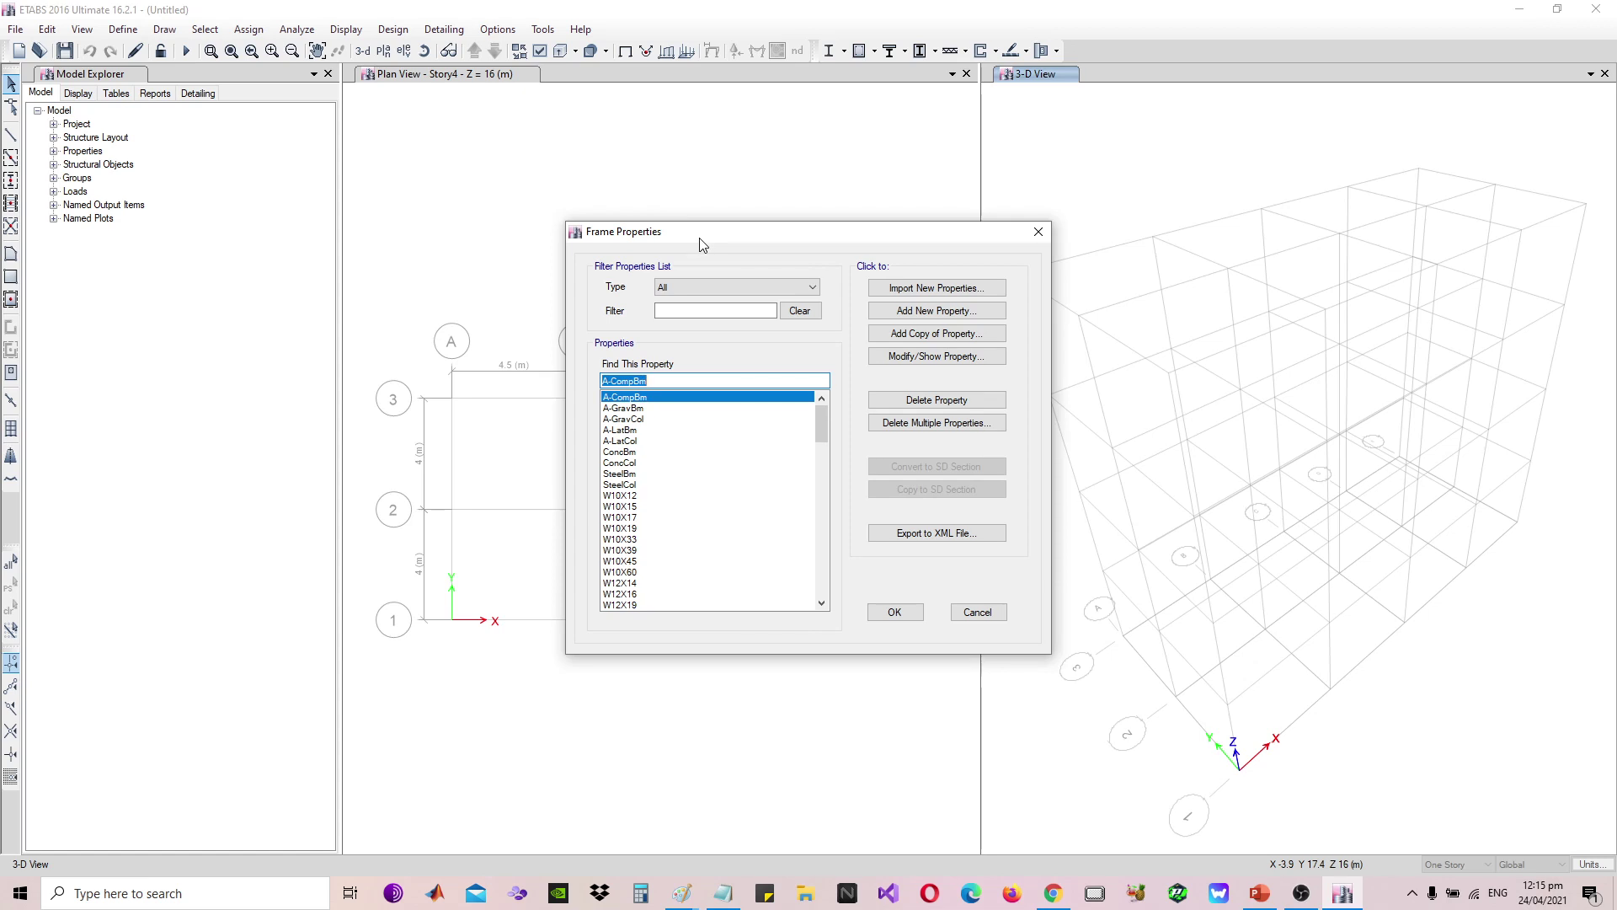
pyautogui.moveTo(702, 242); pyautogui.dragTo(543, 200)
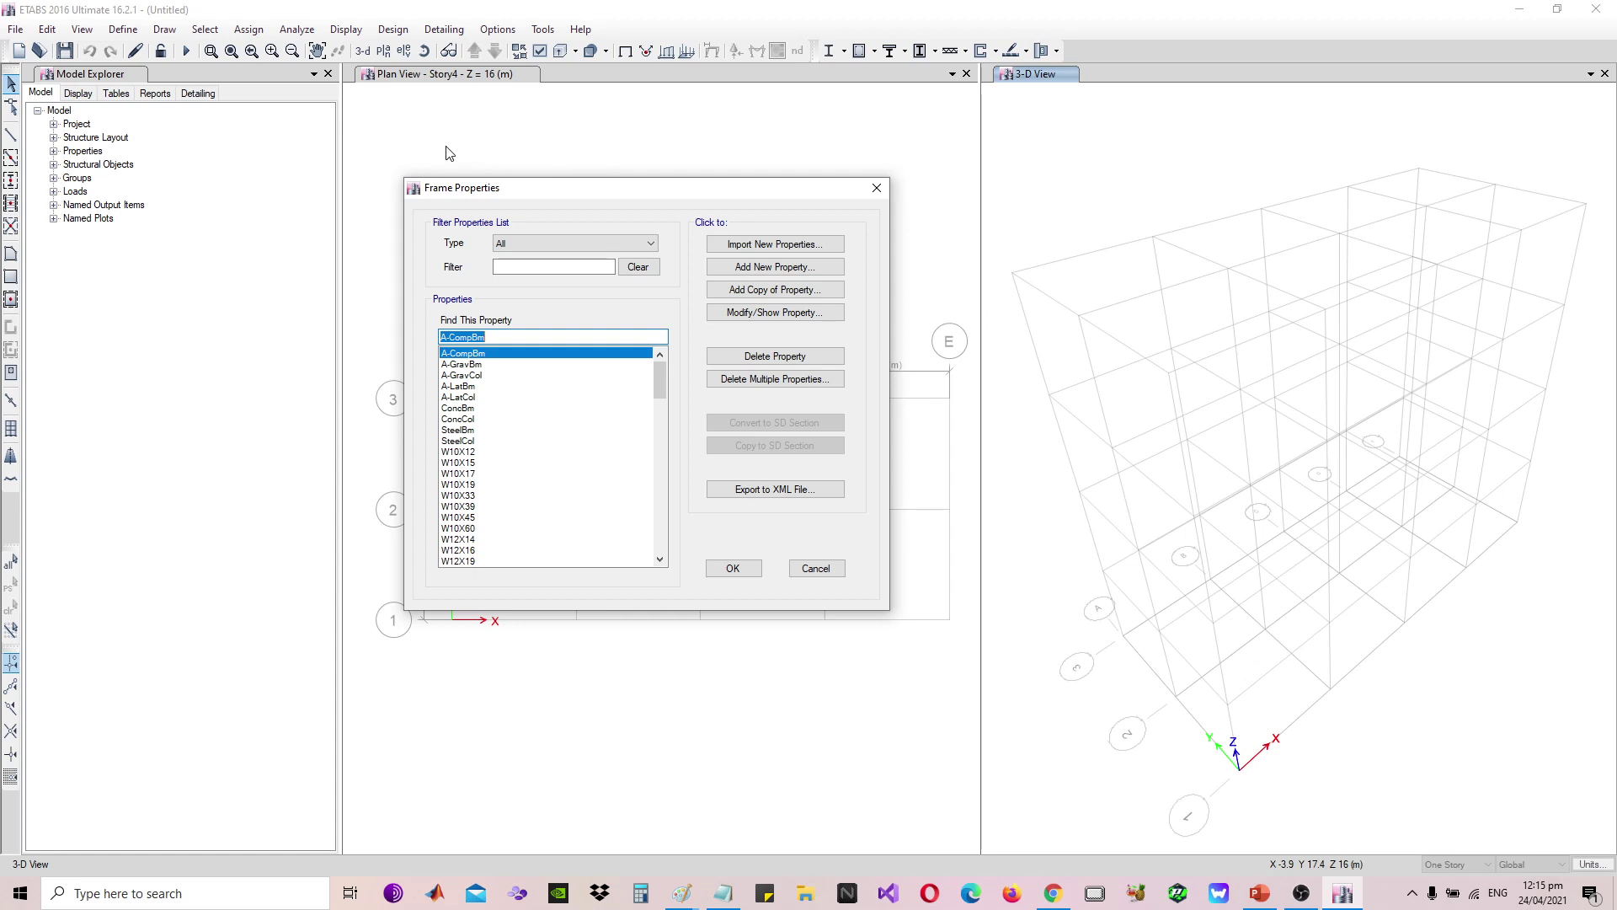
pyautogui.click(469, 453)
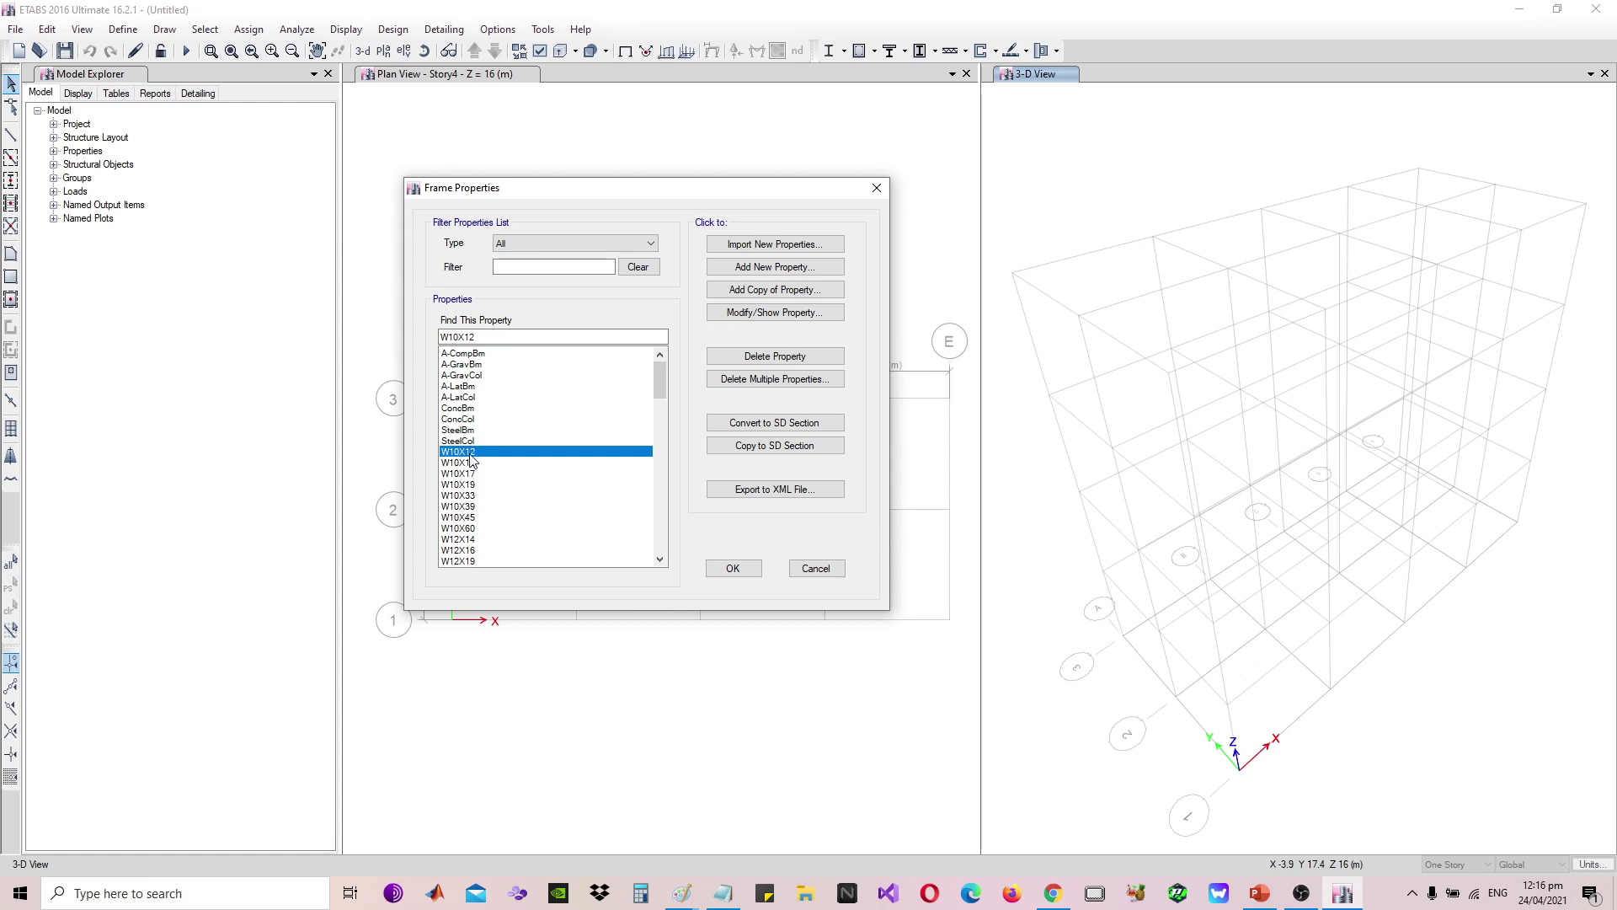
pyautogui.click(472, 463)
pyautogui.scroll(-11, 484, 476)
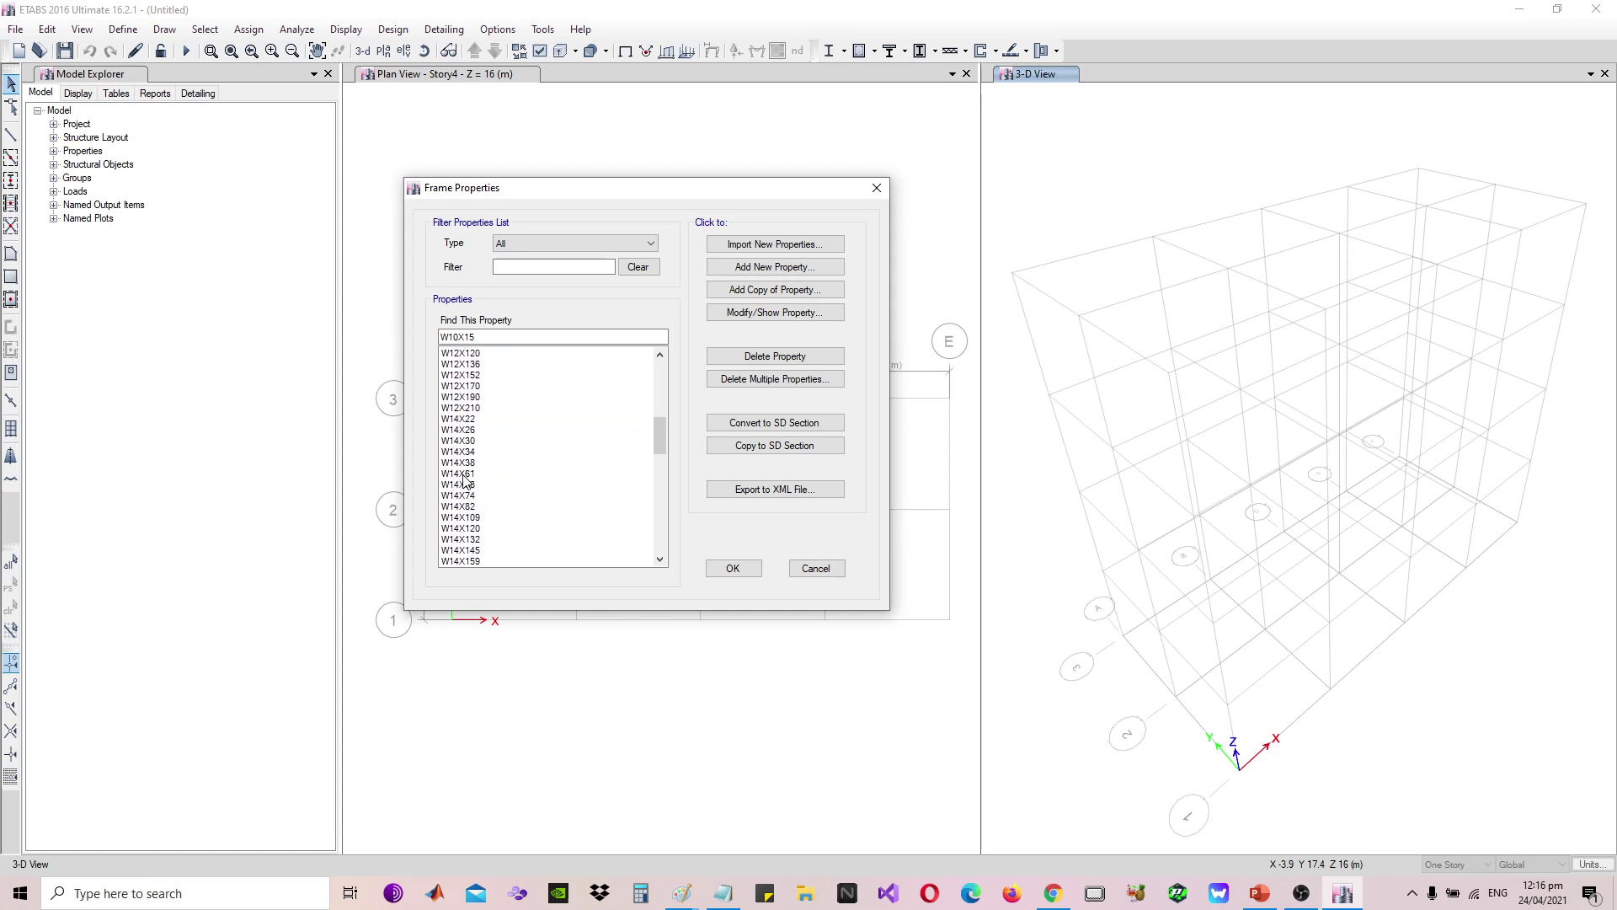
# Compare the designations of the W14X61, W12X210, W14X26 and W10X12 sections in the properties list
pyautogui.click(456, 476)
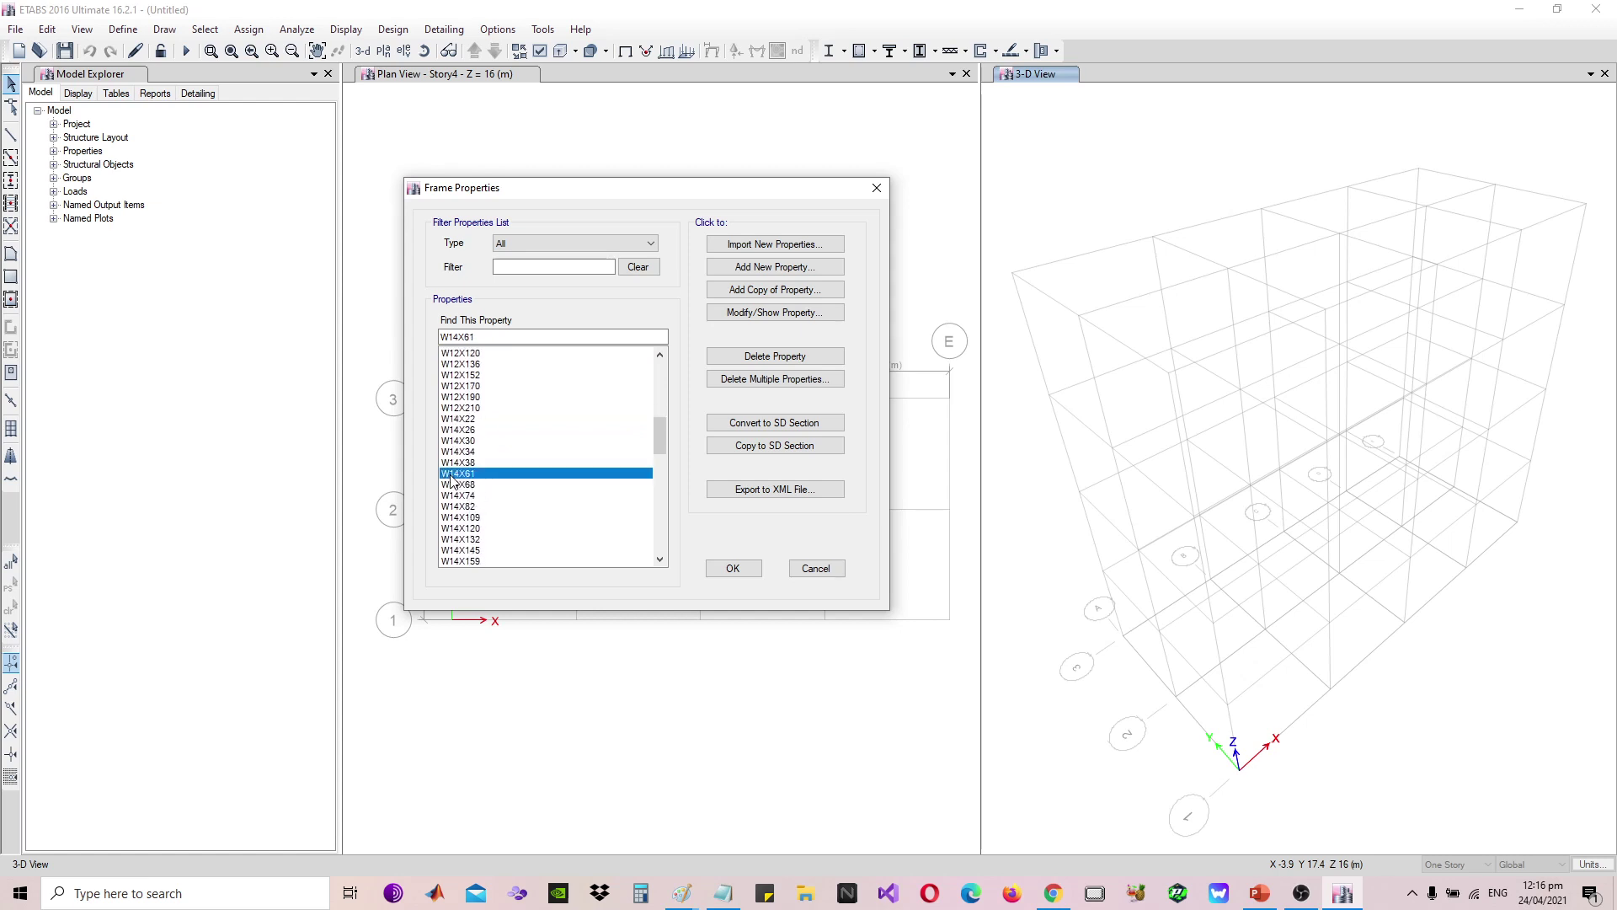
pyautogui.click(477, 415)
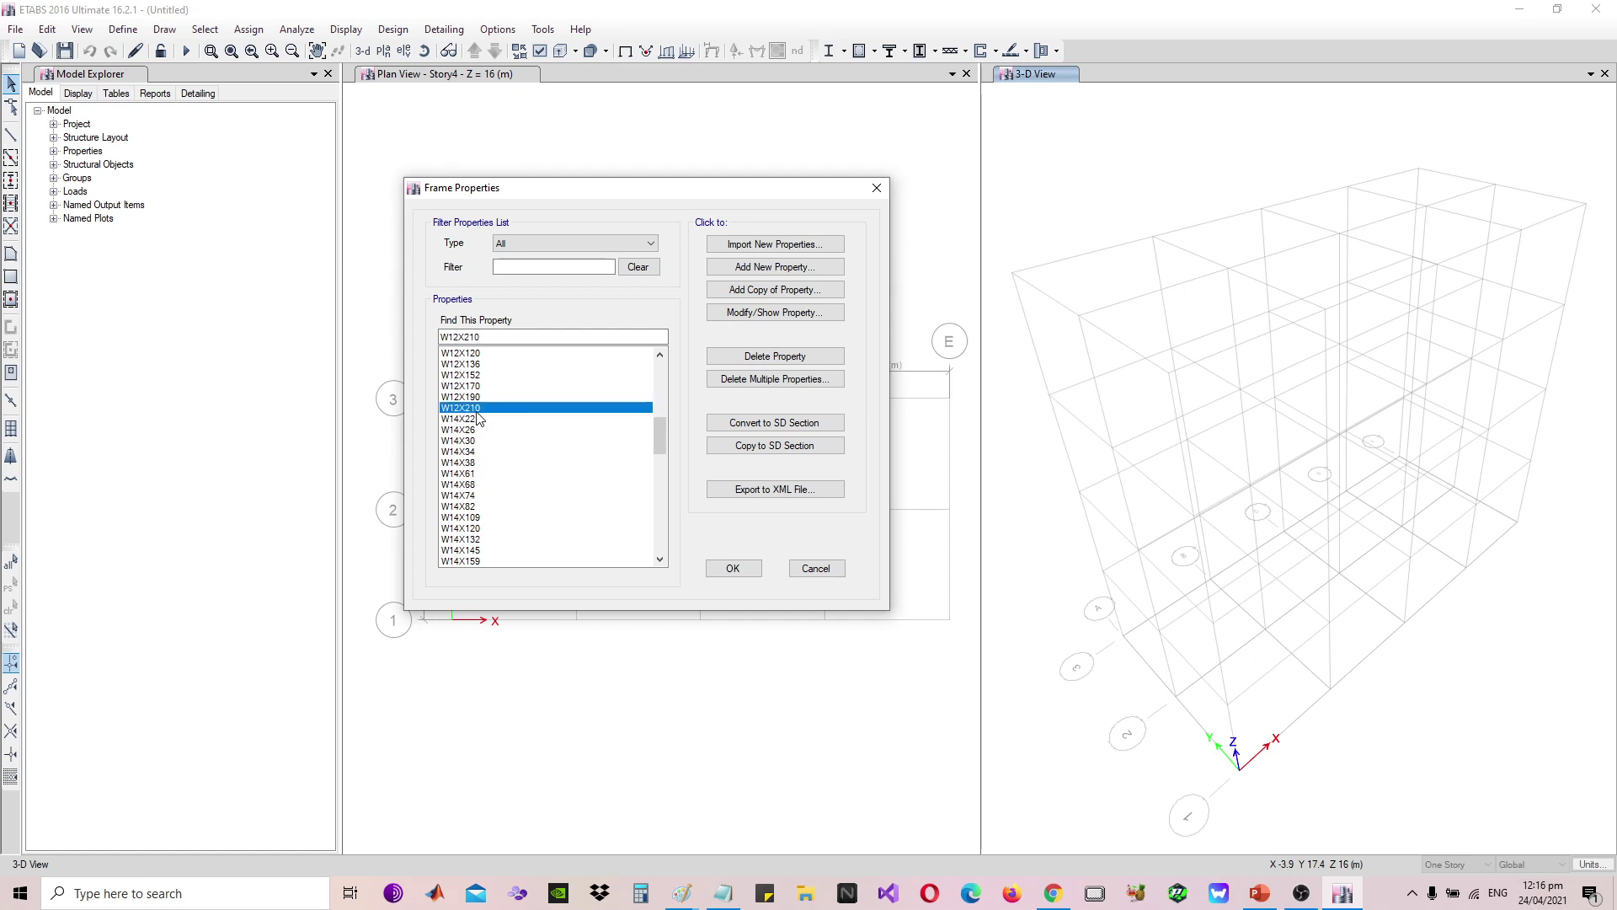
pyautogui.click(463, 473)
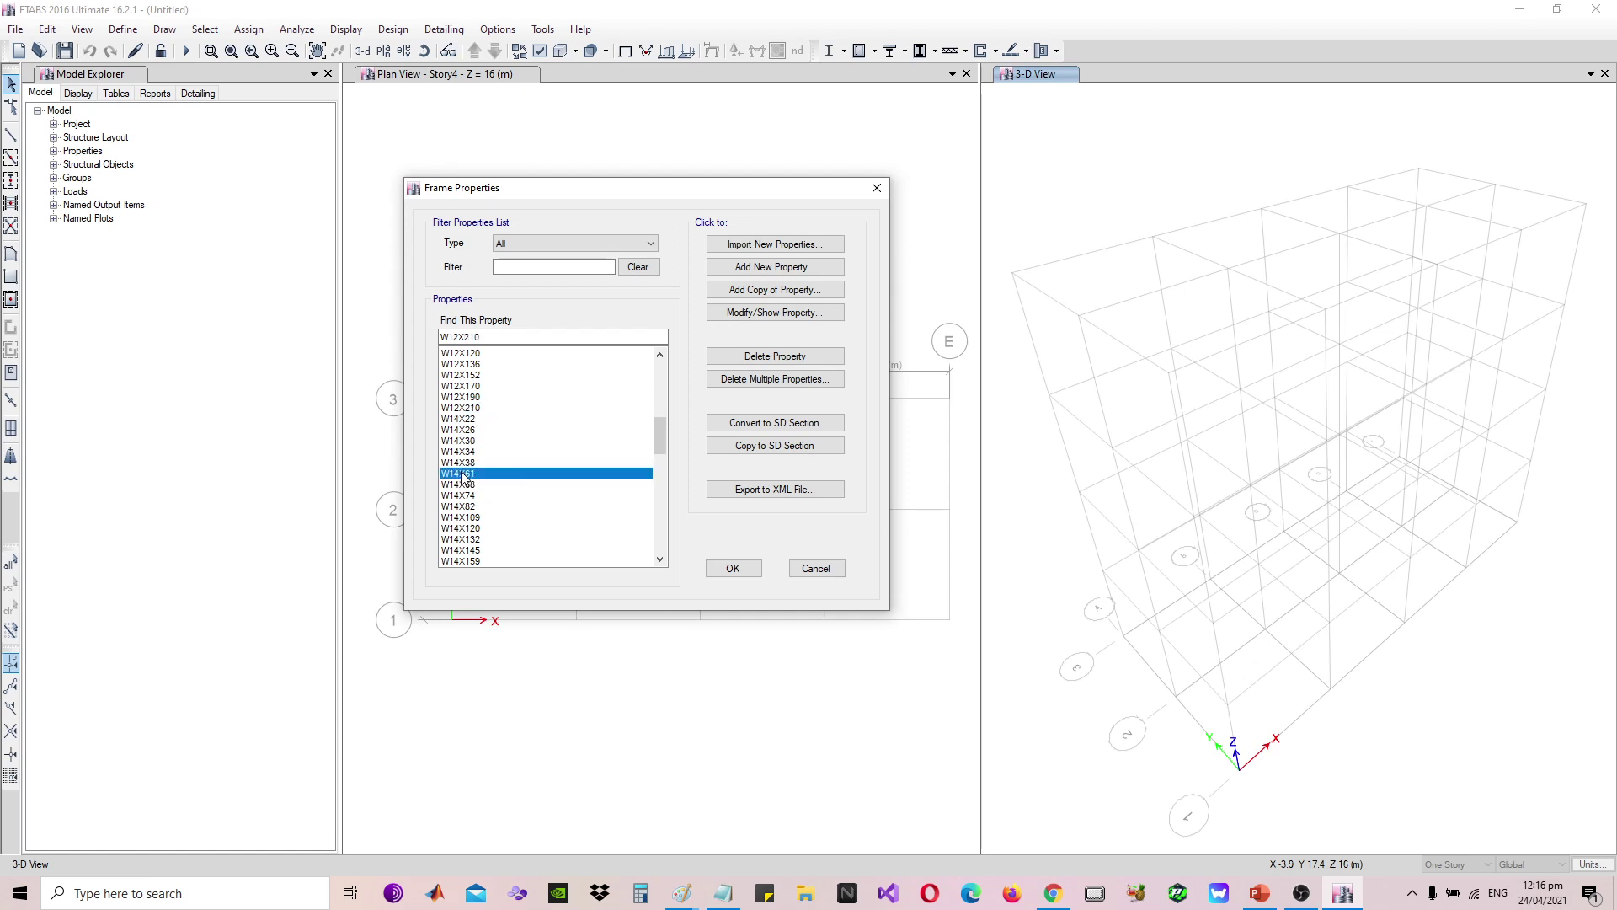
pyautogui.click(457, 408)
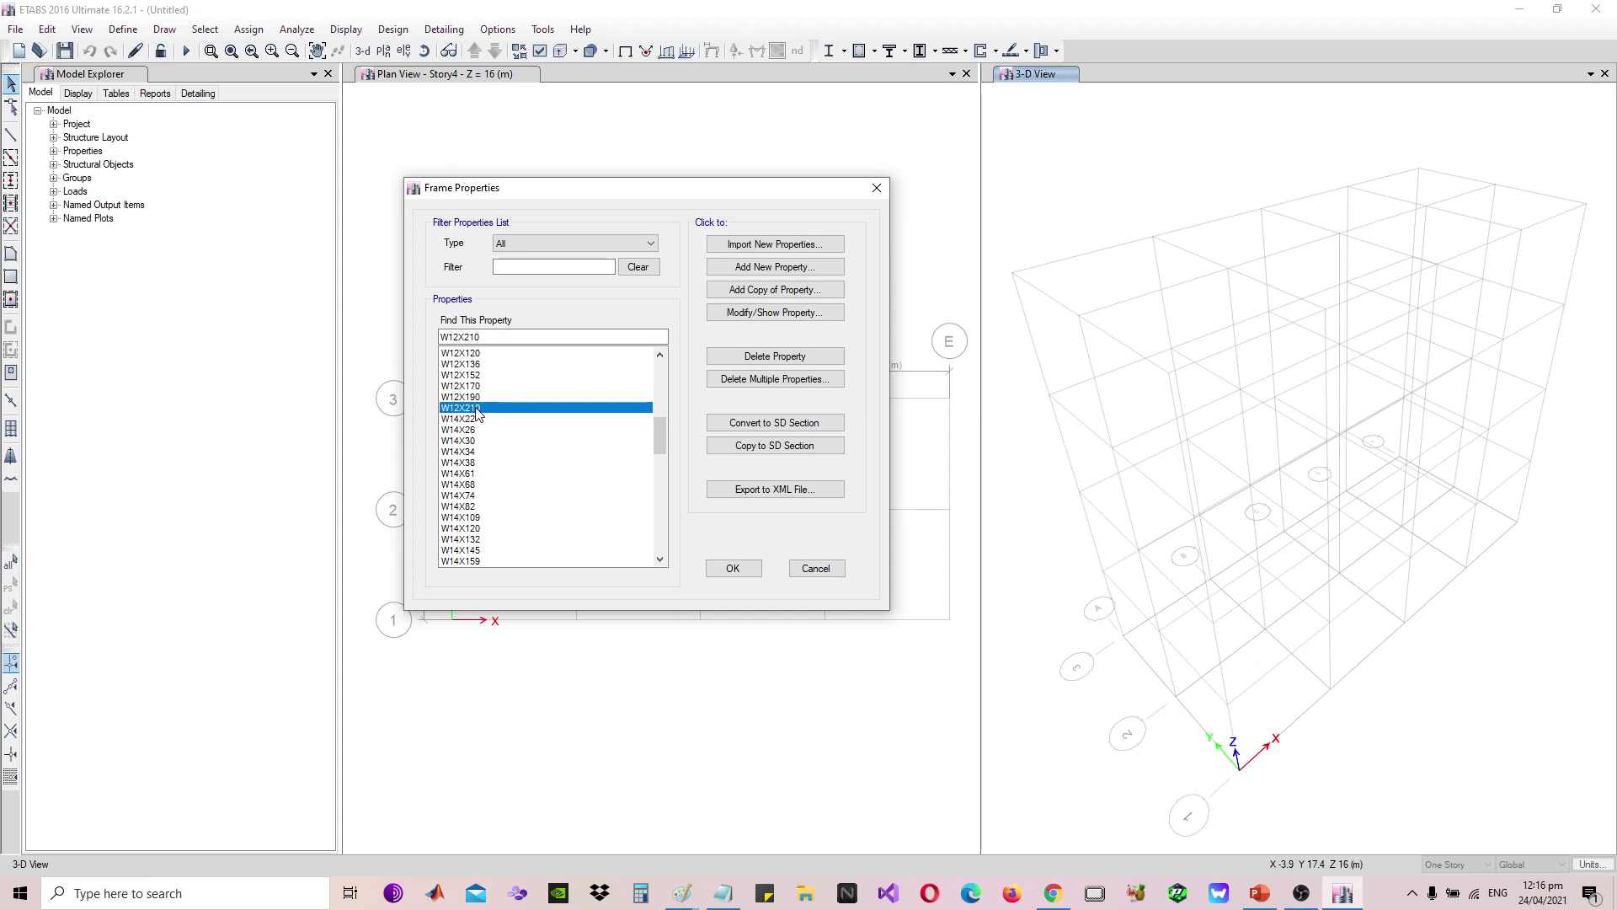
pyautogui.click(519, 429)
pyautogui.moveTo(659, 432); pyautogui.dragTo(660, 375)
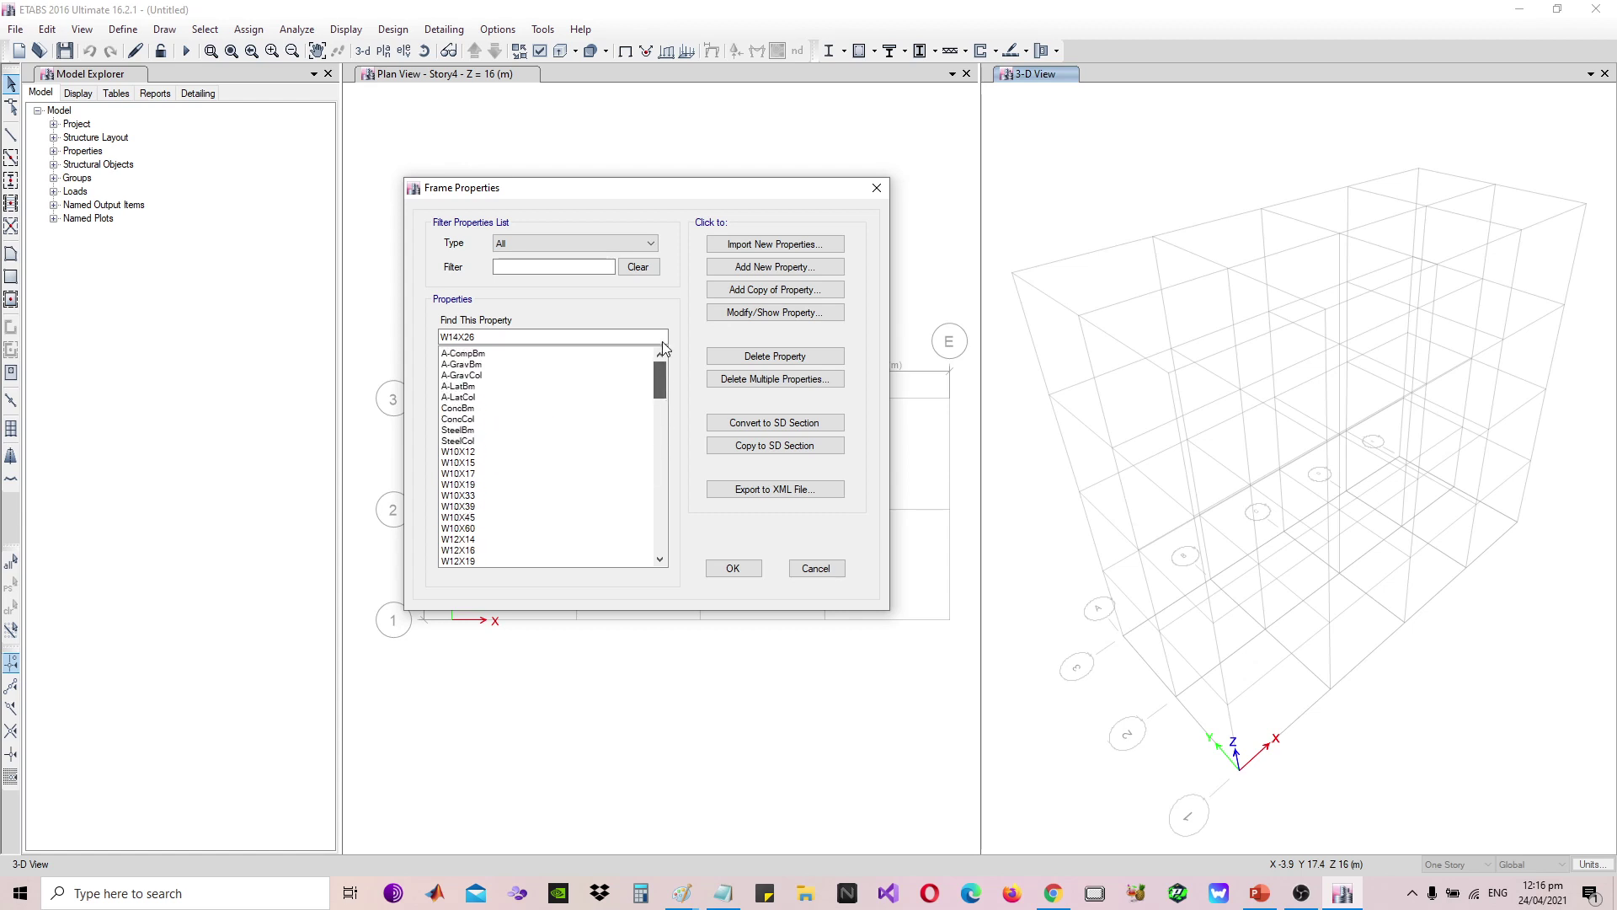
pyautogui.click(475, 452)
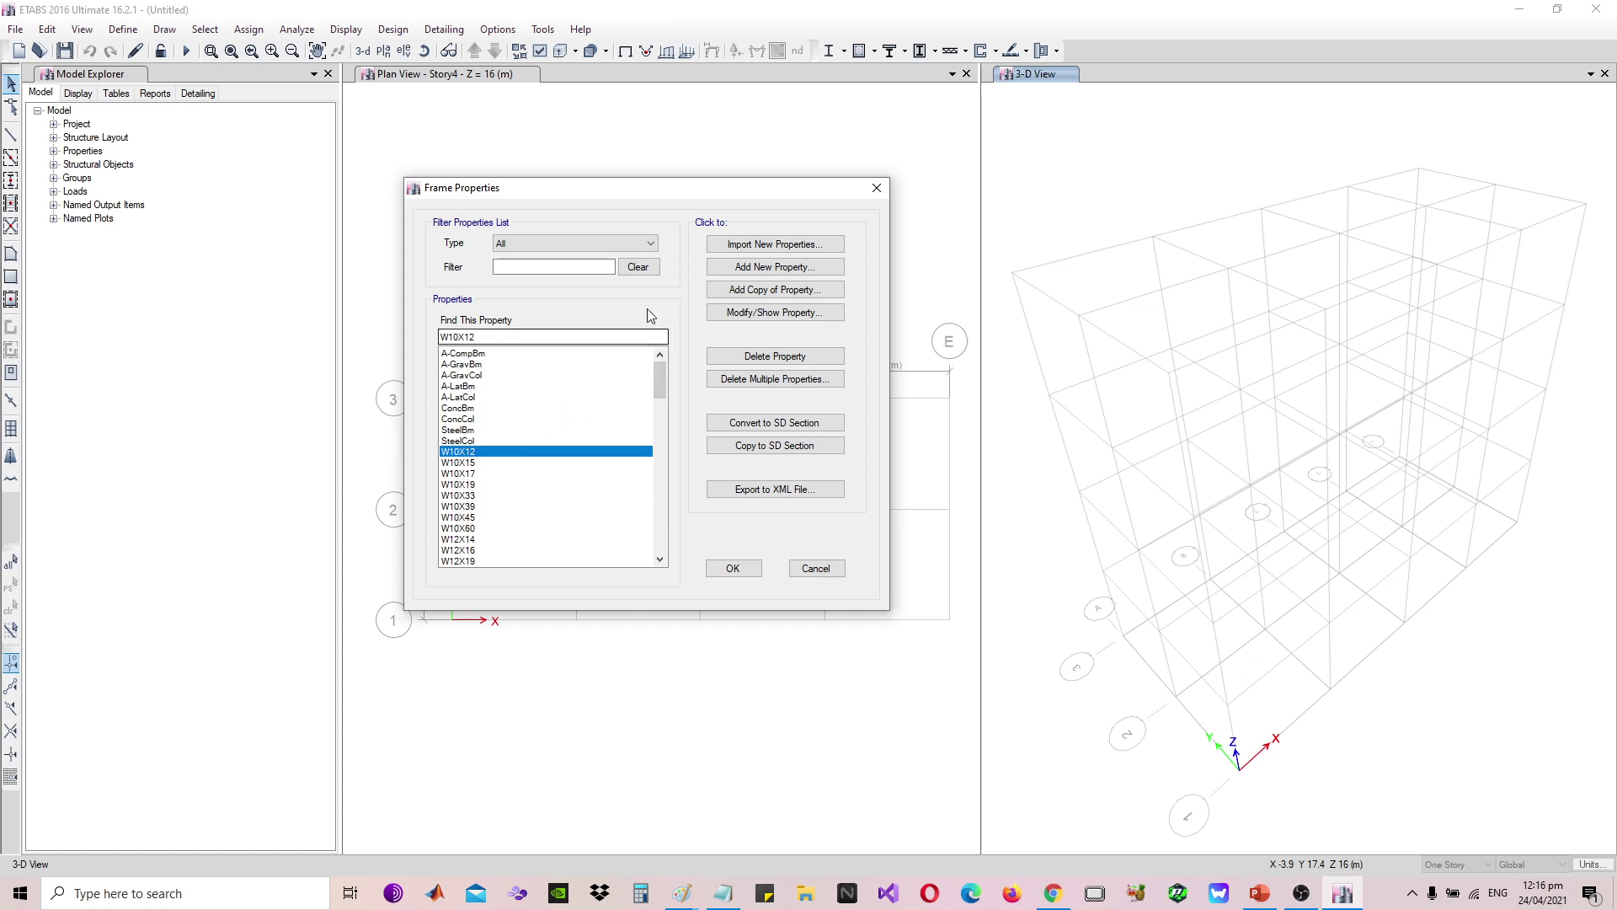
# Check the full range of default wide-flange sections in the list, down to W36X170
pyautogui.moveTo(659, 194); pyautogui.dragTo(709, 175)
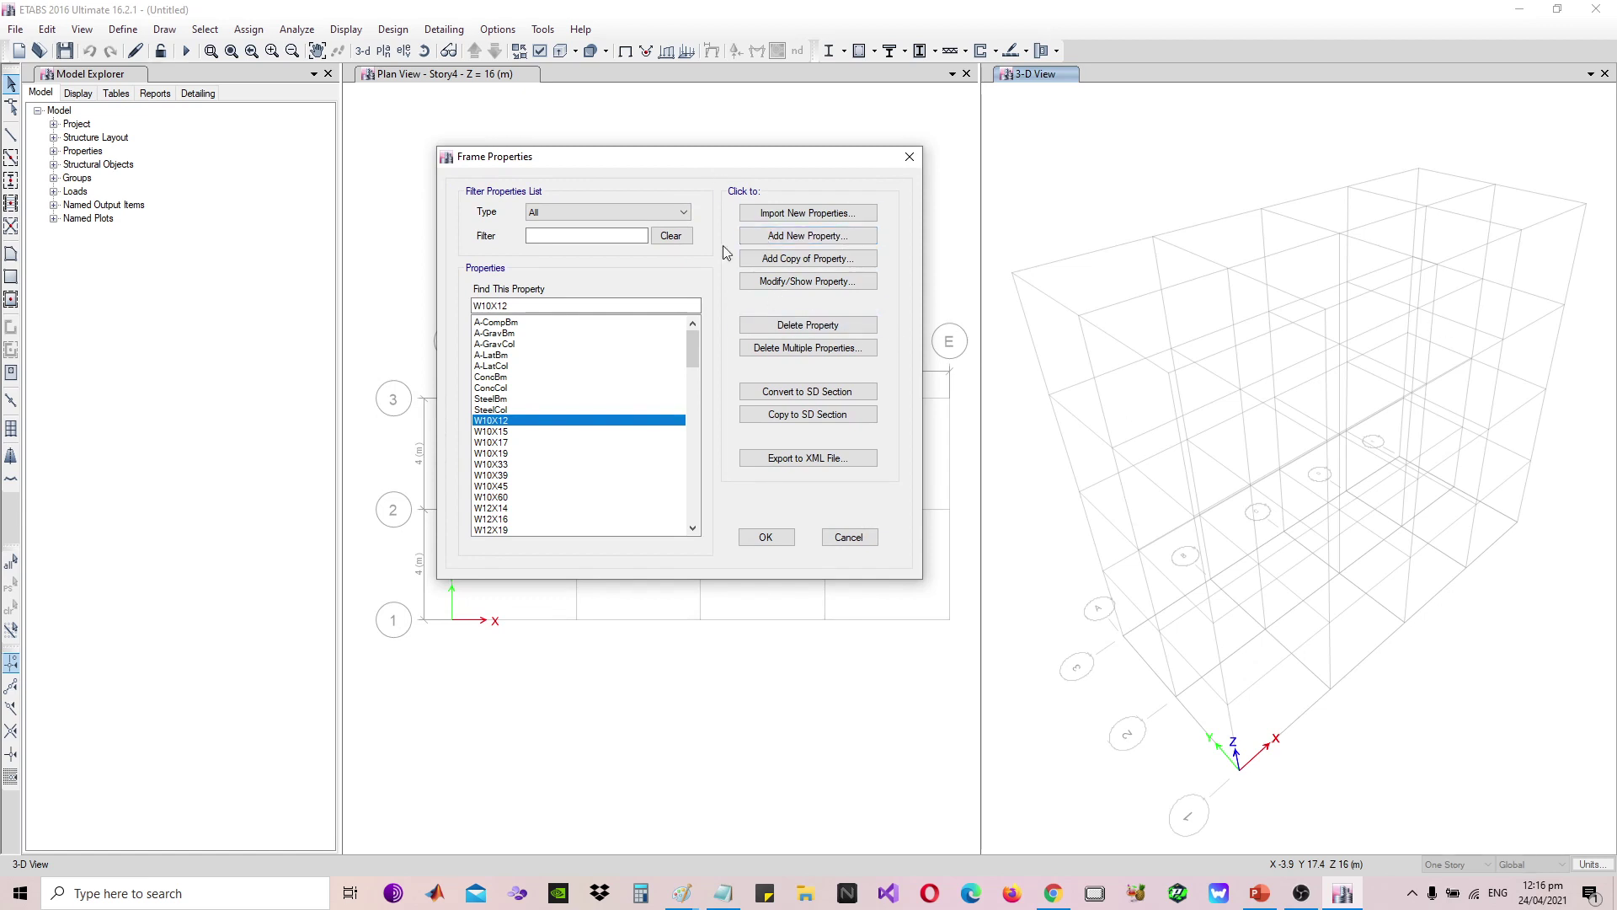
pyautogui.moveTo(497, 465); pyautogui.dragTo(501, 519)
pyautogui.scroll(-10, 508, 489)
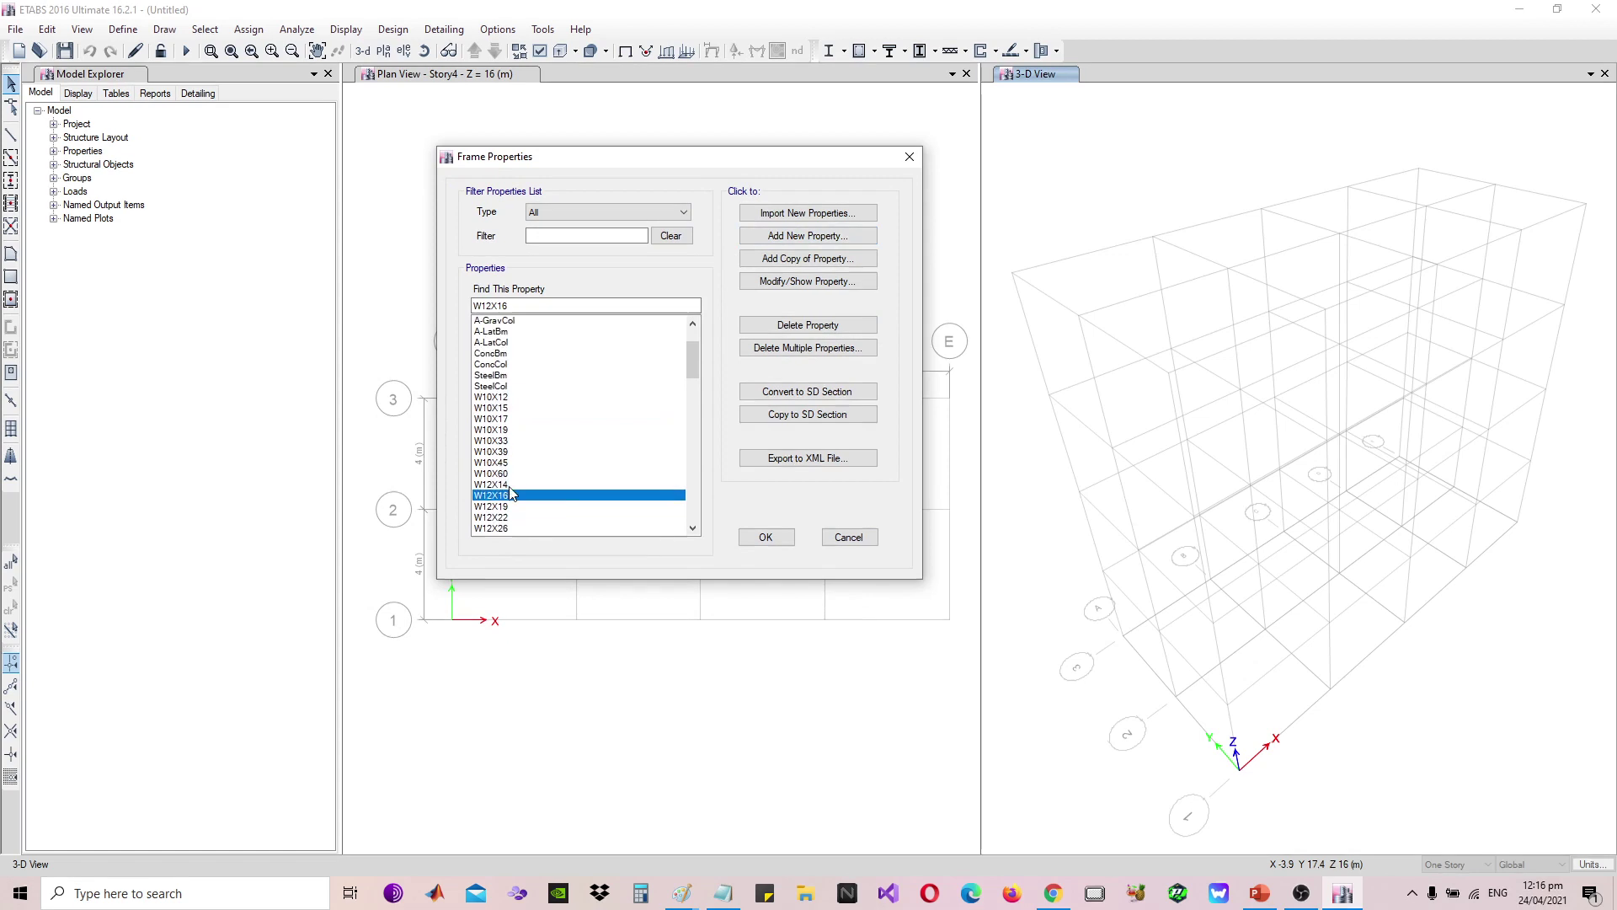
pyautogui.scroll(-15, 508, 466)
pyautogui.click(506, 525)
pyautogui.scroll(10, 531, 478)
pyautogui.scroll(15, 531, 477)
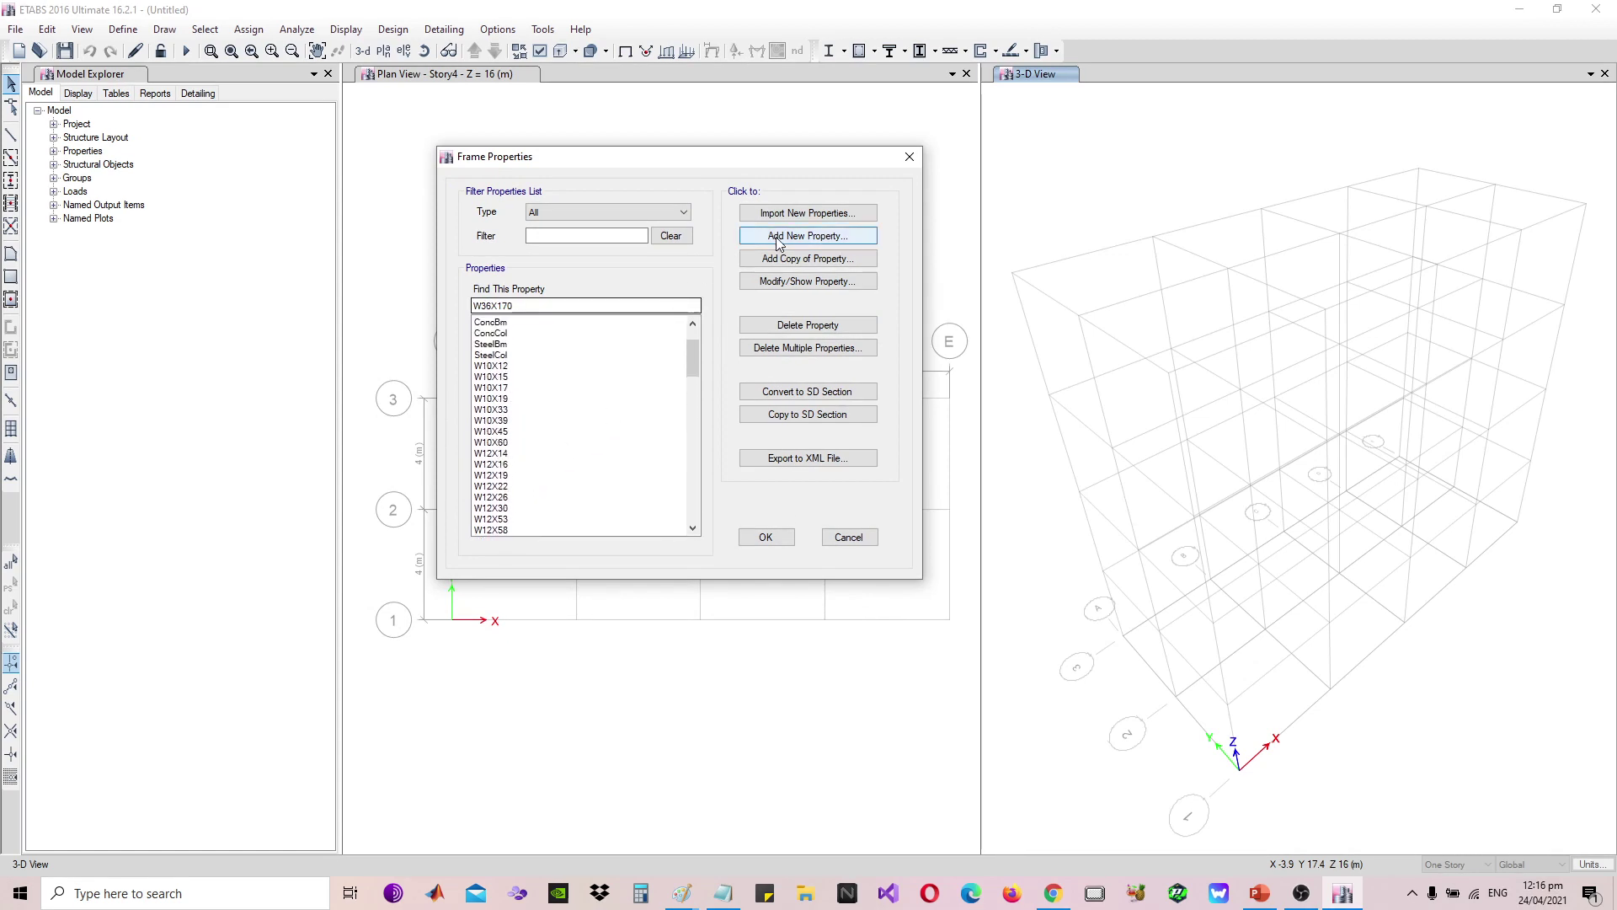
# Start importing steel I/wide flange sections and browse the AISC14 section list
pyautogui.click(806, 219)
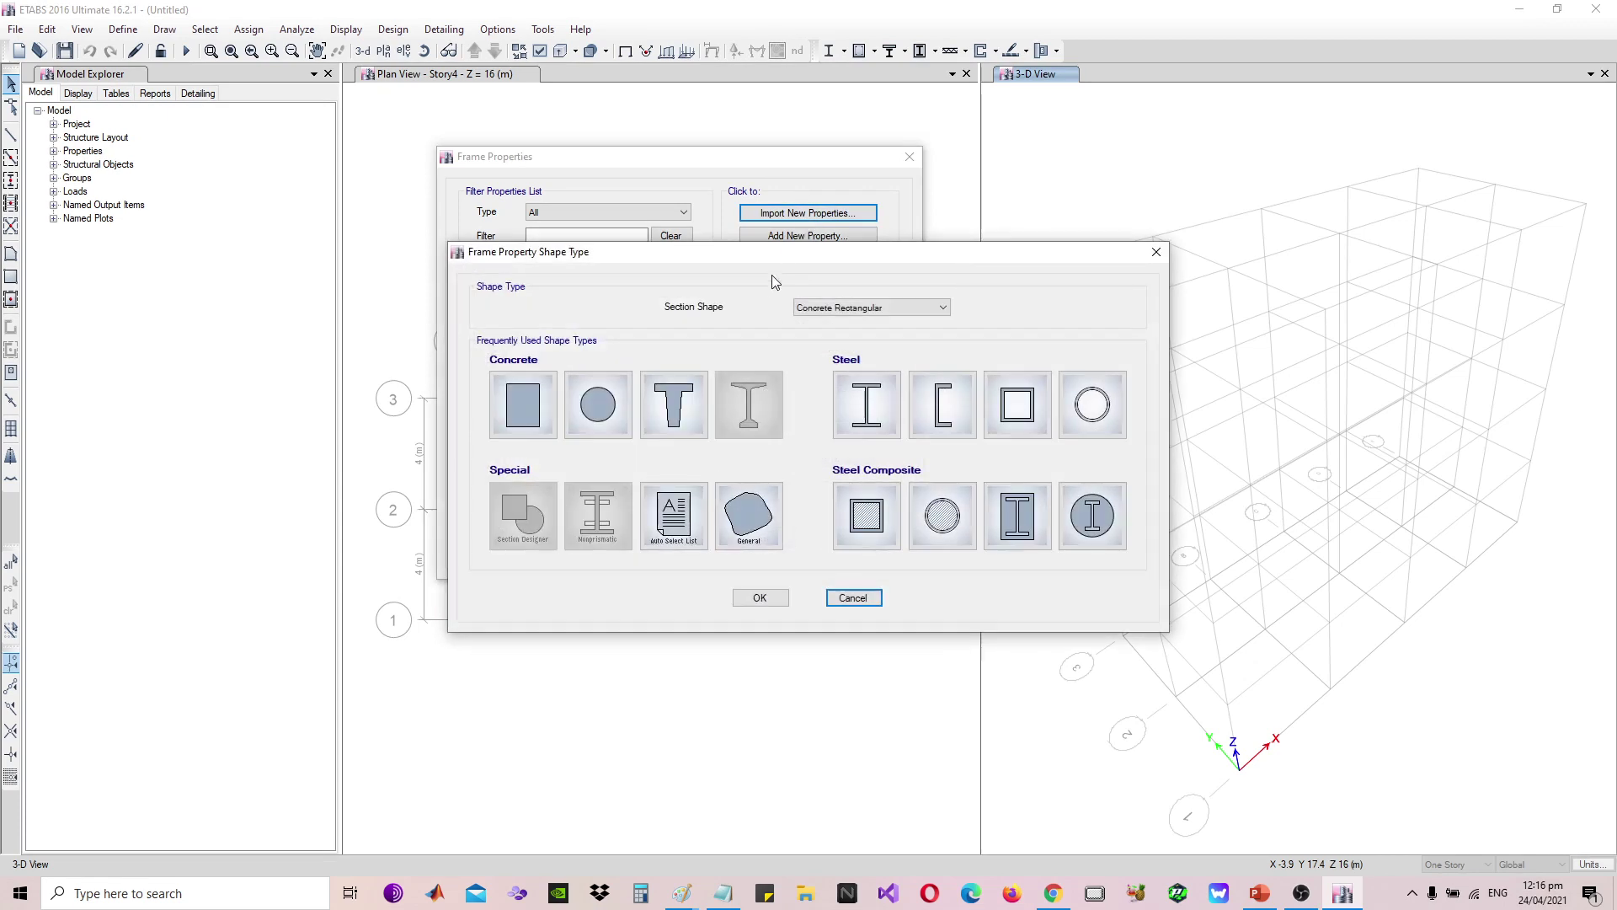
pyautogui.click(867, 411)
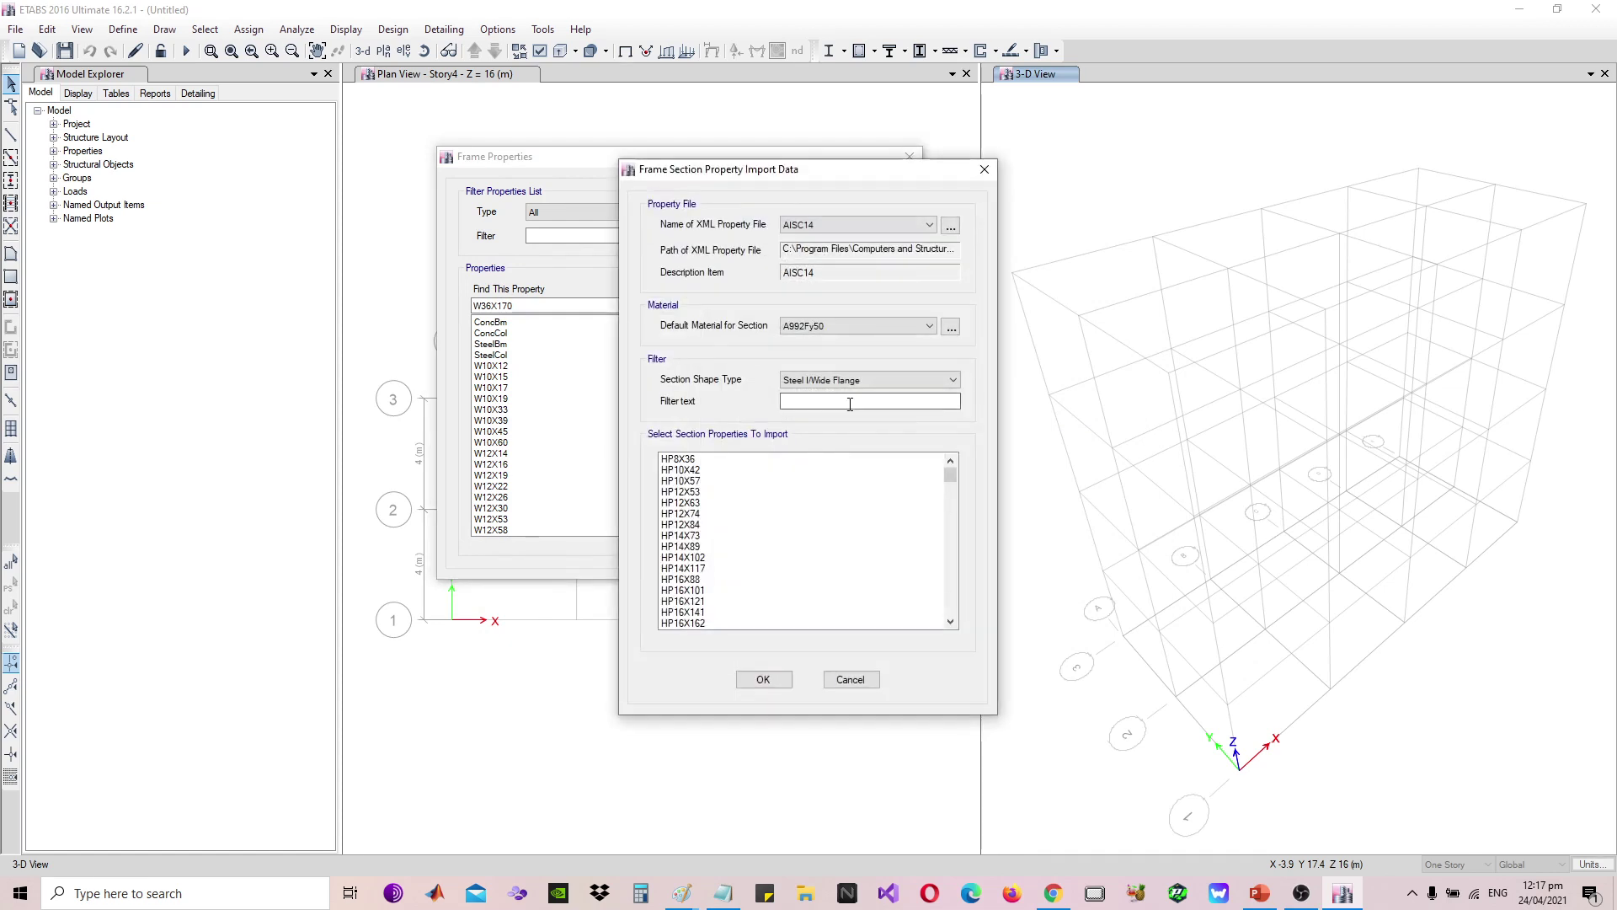
pyautogui.moveTo(679, 462); pyautogui.dragTo(691, 581)
pyautogui.scroll(-8, 691, 581)
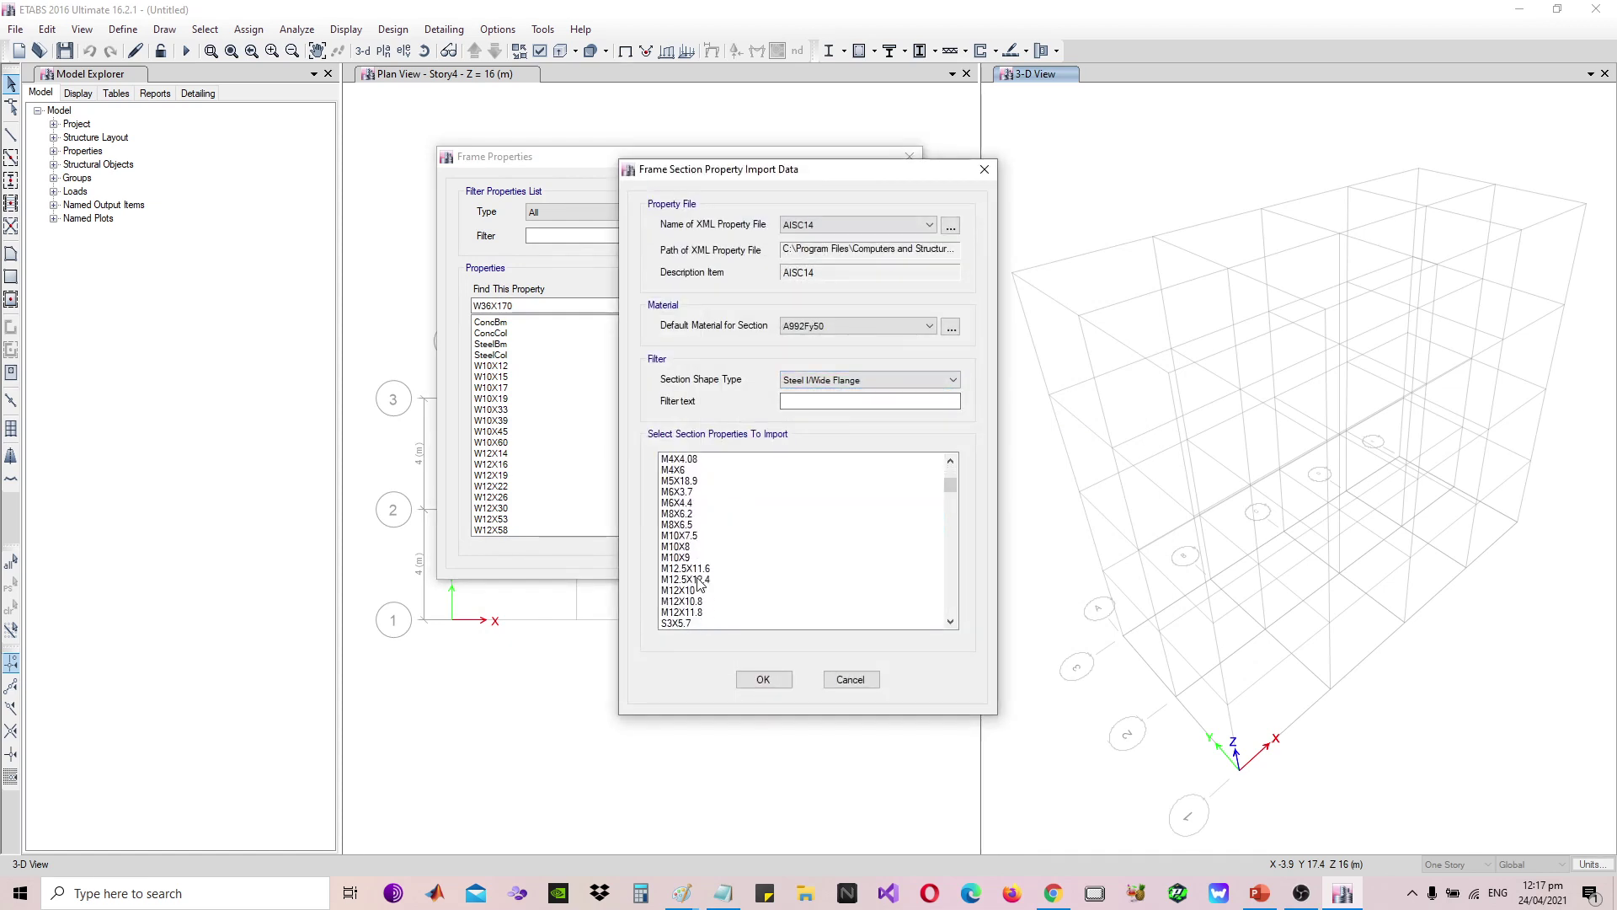
pyautogui.click(674, 547)
pyautogui.scroll(-14, 674, 548)
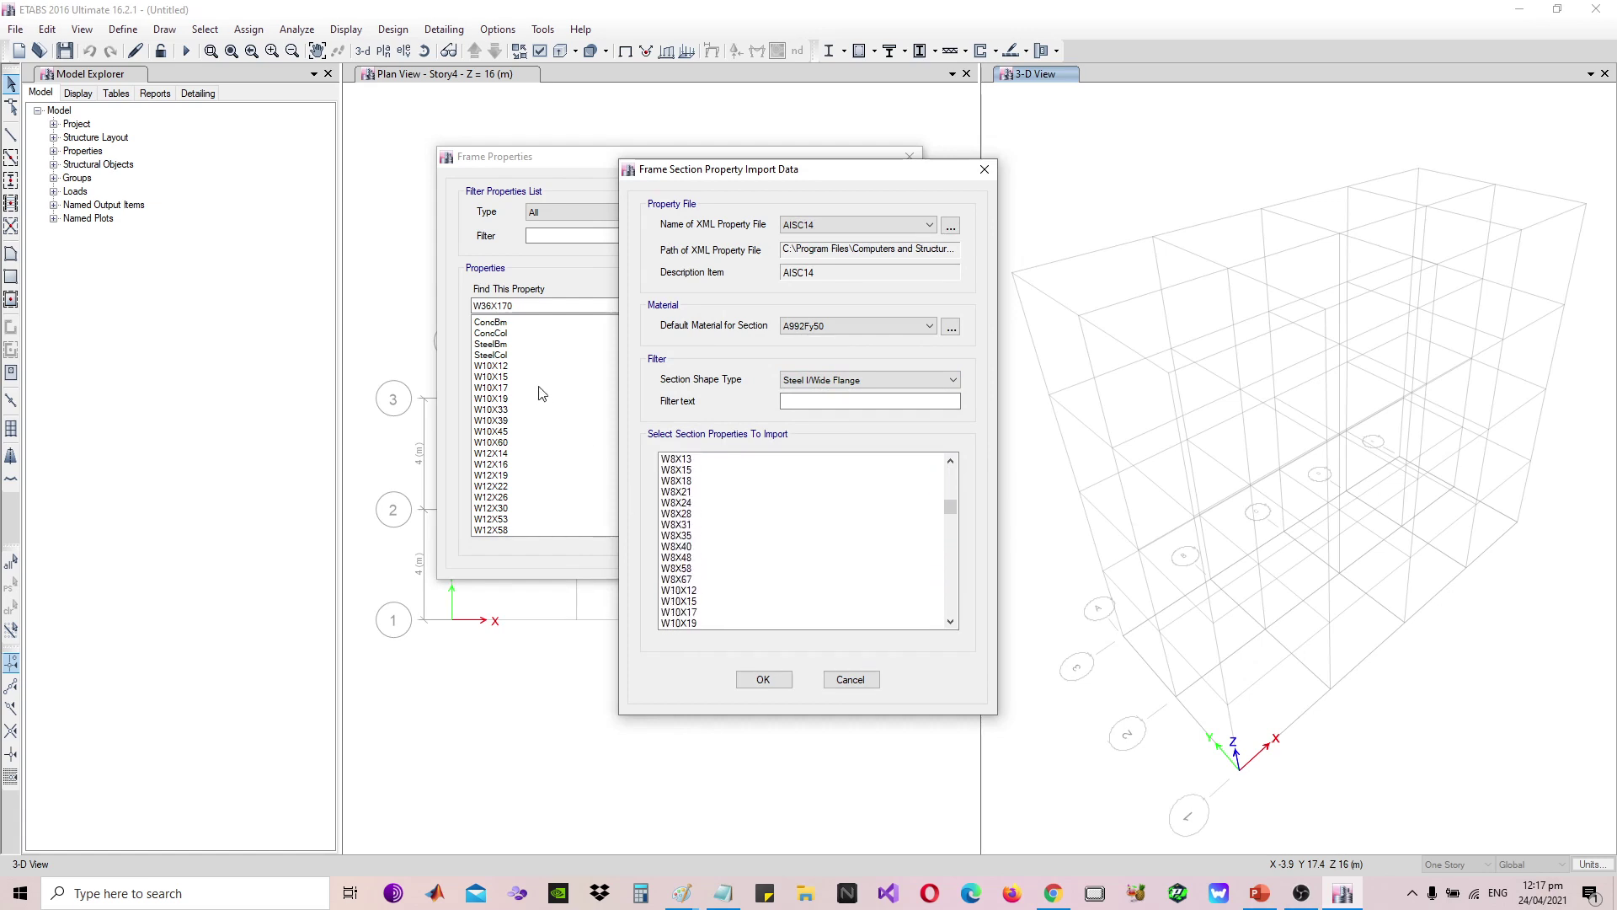
# Import all AISC14 wide-flange sections from W8X10 through W44X335 with A992Fy50 as the default material
pyautogui.scroll(2, 695, 505)
pyautogui.click(692, 515)
pyautogui.scroll(-20, 759, 547)
pyautogui.scroll(-20, 758, 547)
pyautogui.scroll(-8, 712, 613)
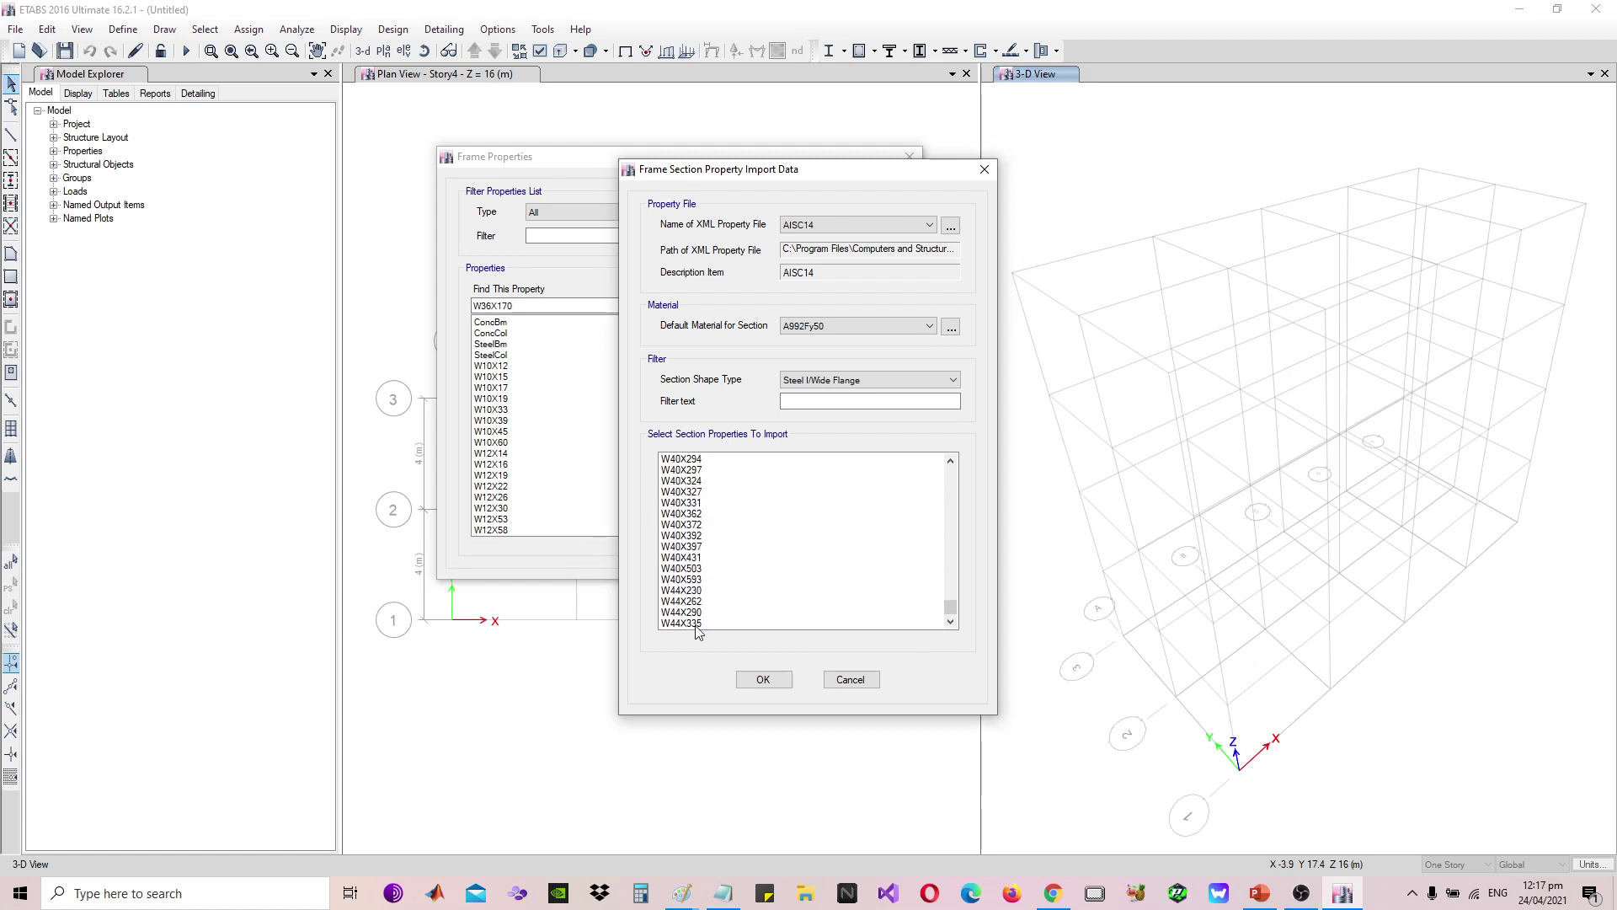
pyautogui.keyDown('shift'); pyautogui.click(696, 625); pyautogui.keyUp('shift')
pyautogui.click(772, 679)
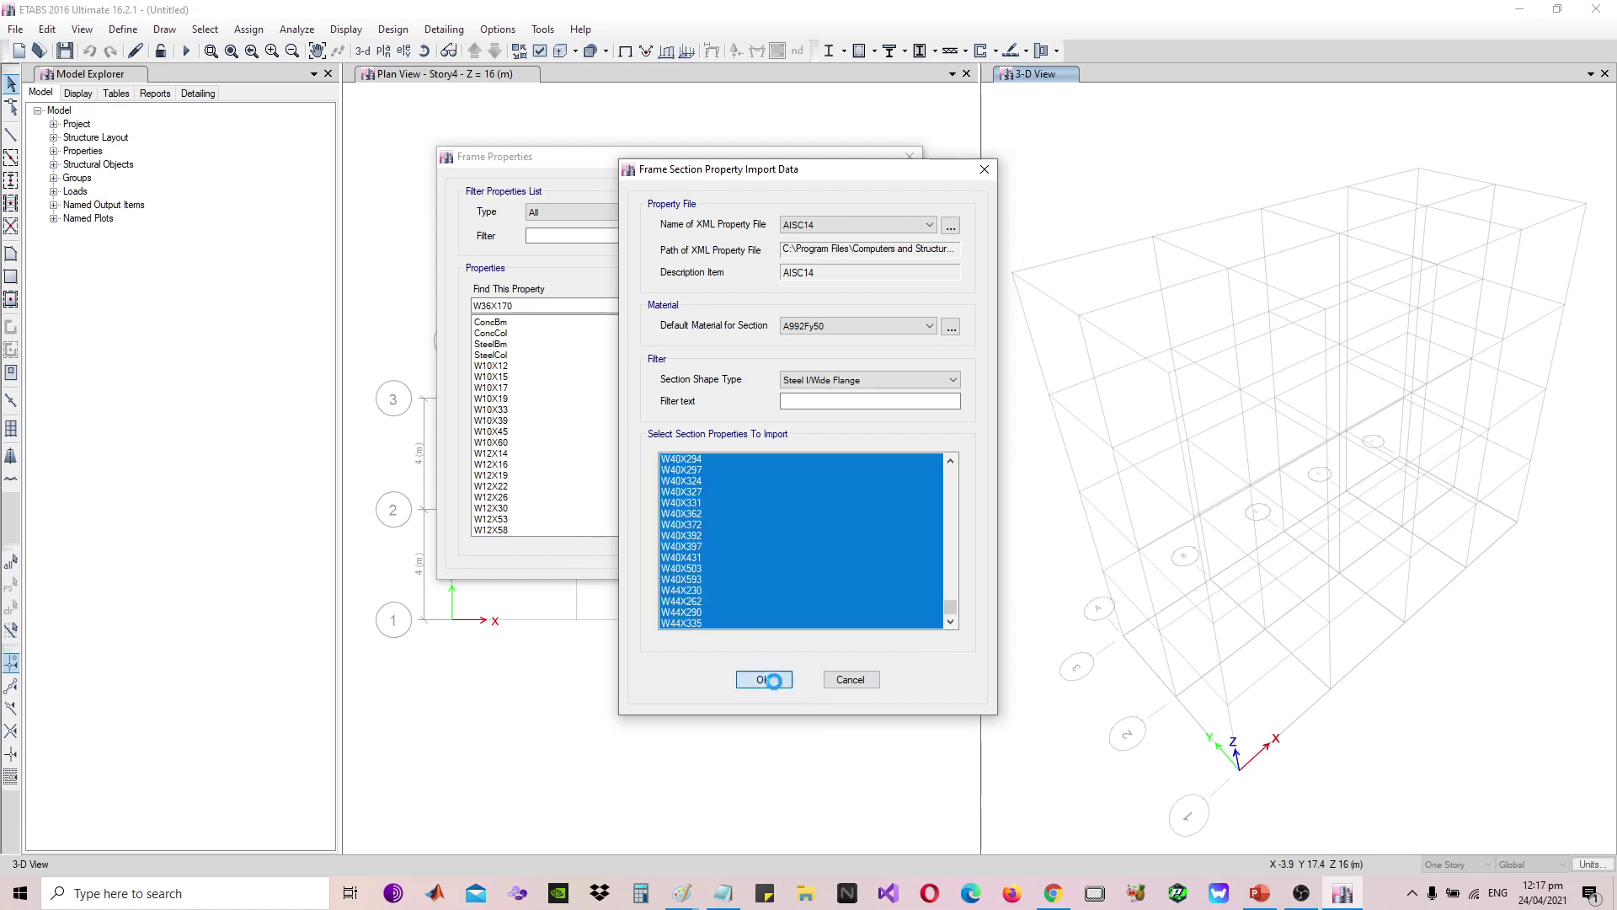
# Review the imported W8 sections in the frame properties list
pyautogui.scroll(20, 655, 482)
pyautogui.scroll(20, 664, 445)
pyautogui.scroll(8, 518, 376)
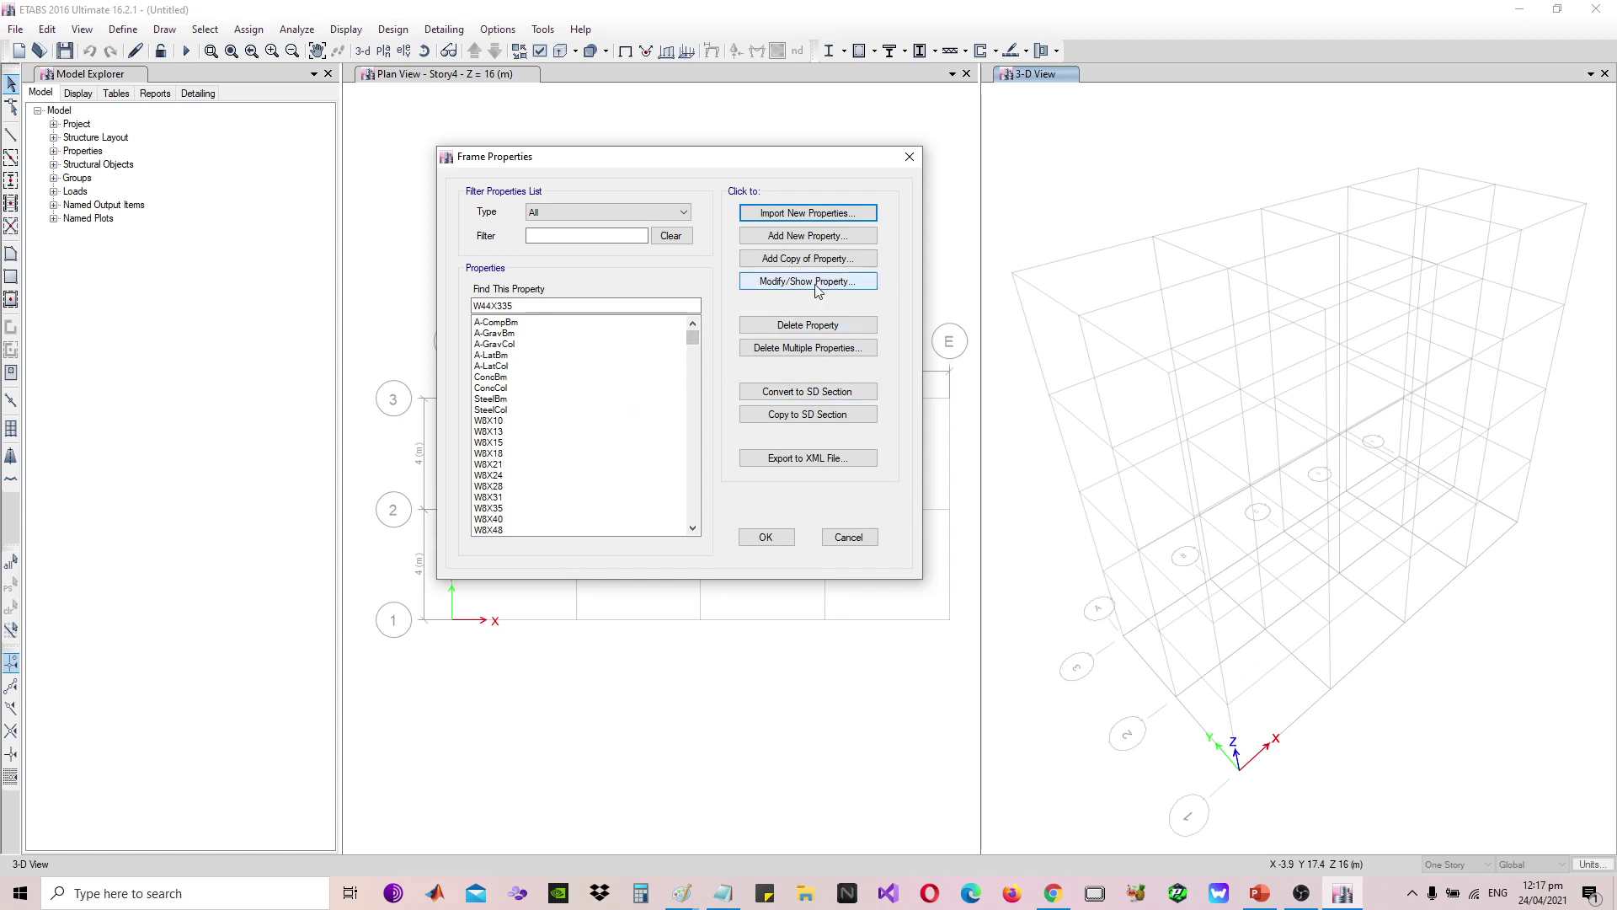
pyautogui.click(542, 465)
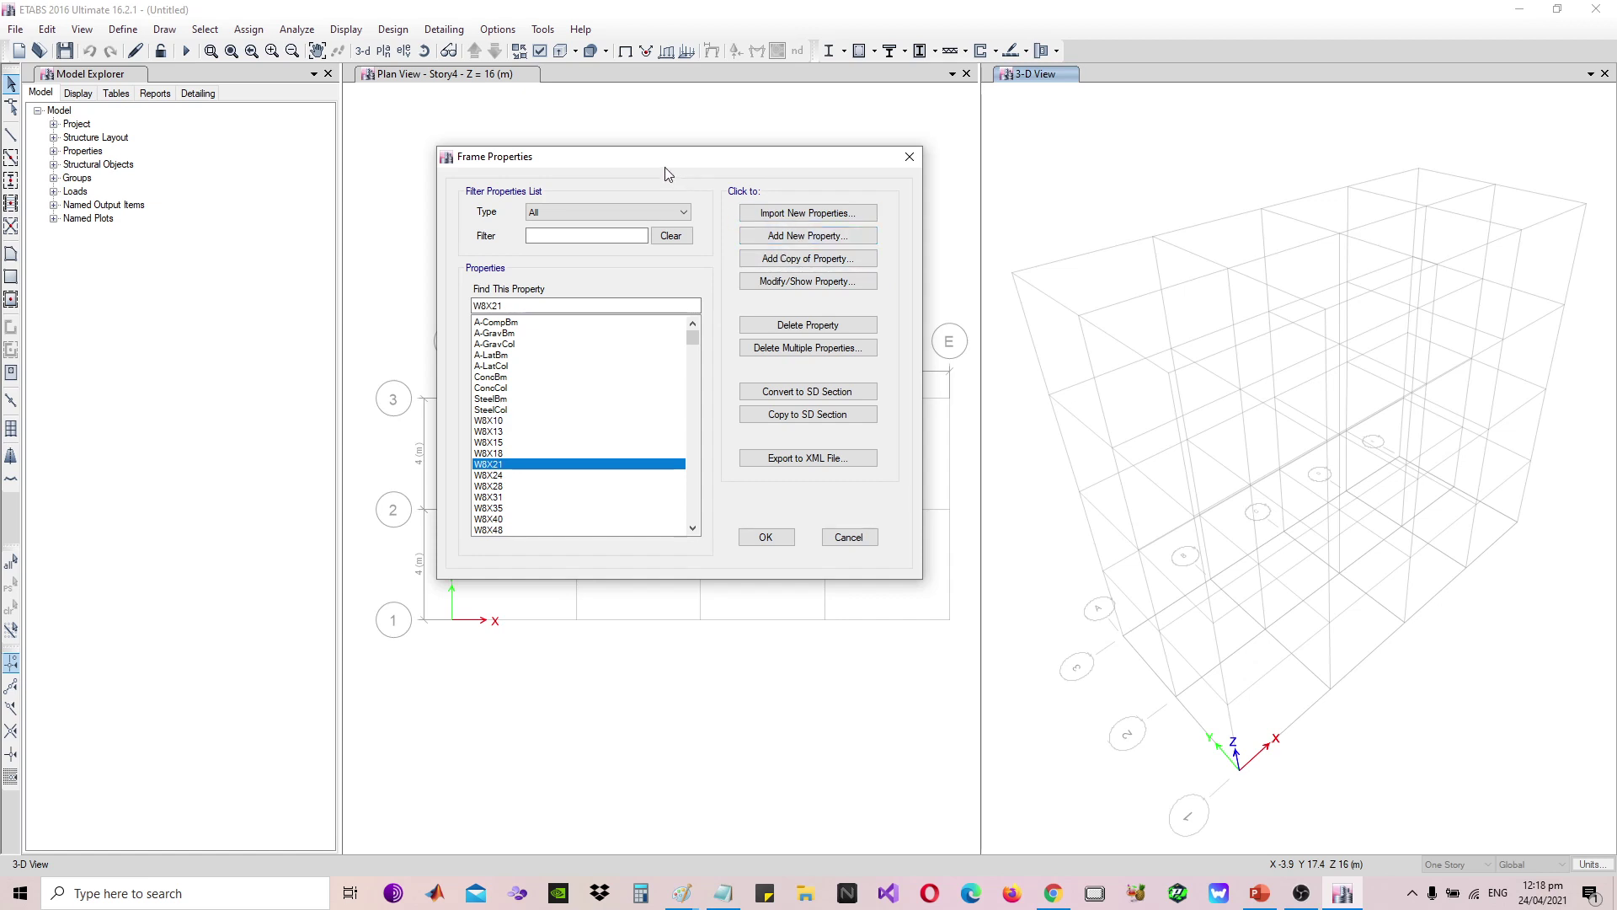
# Add a new steel Auto Select List frame property and name it ABeam_
pyautogui.moveTo(665, 167); pyautogui.dragTo(714, 155)
pyautogui.click(849, 224)
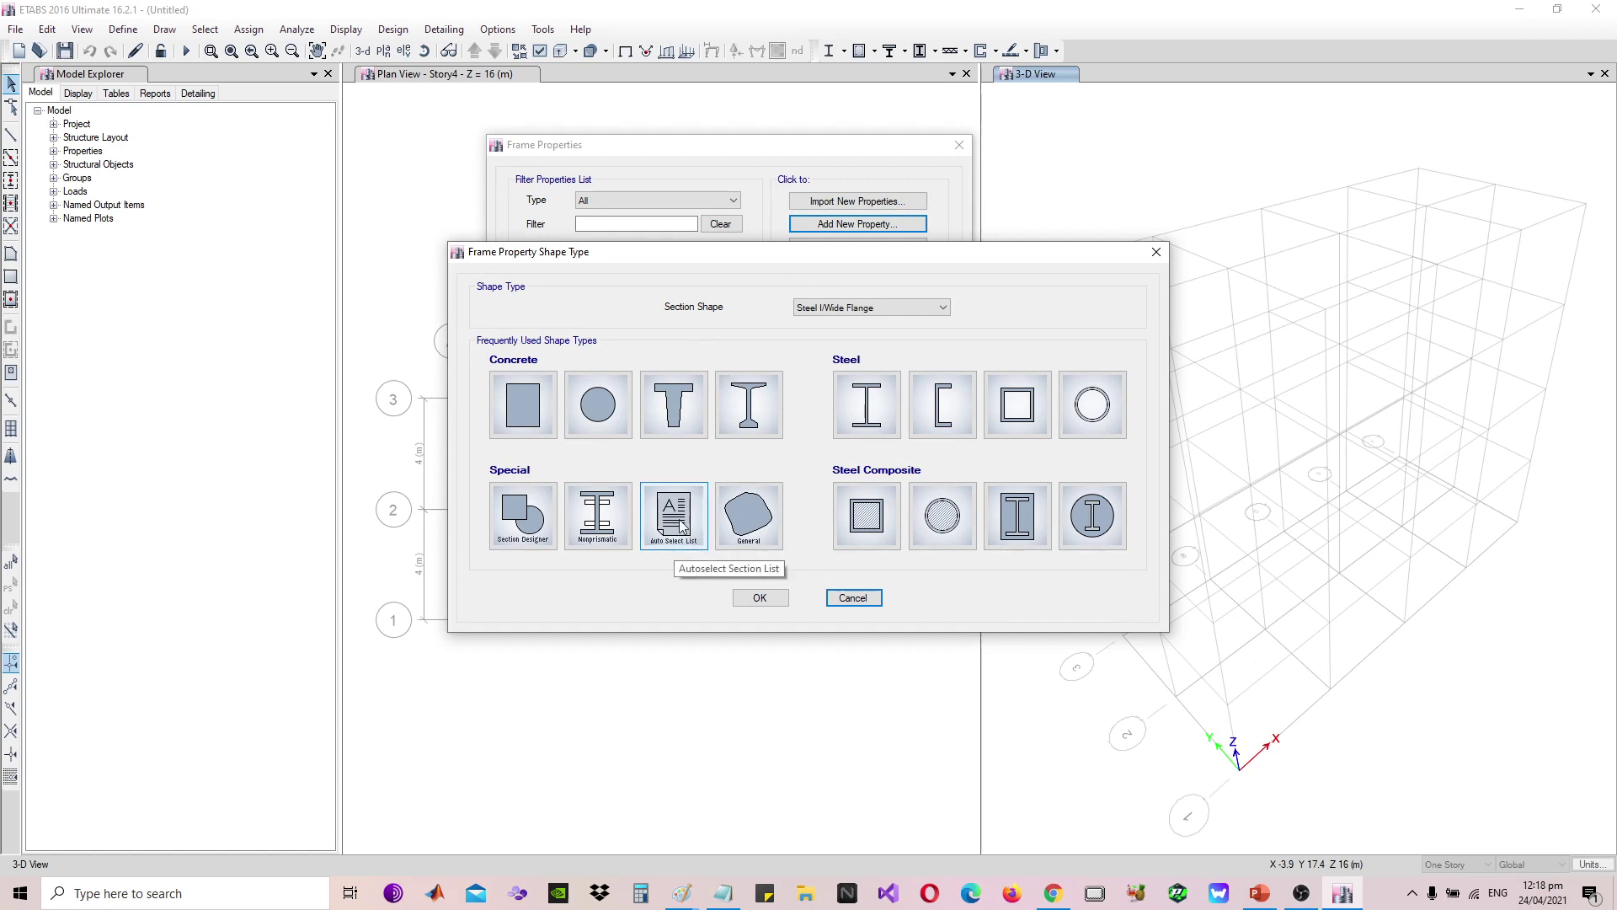
pyautogui.click(688, 529)
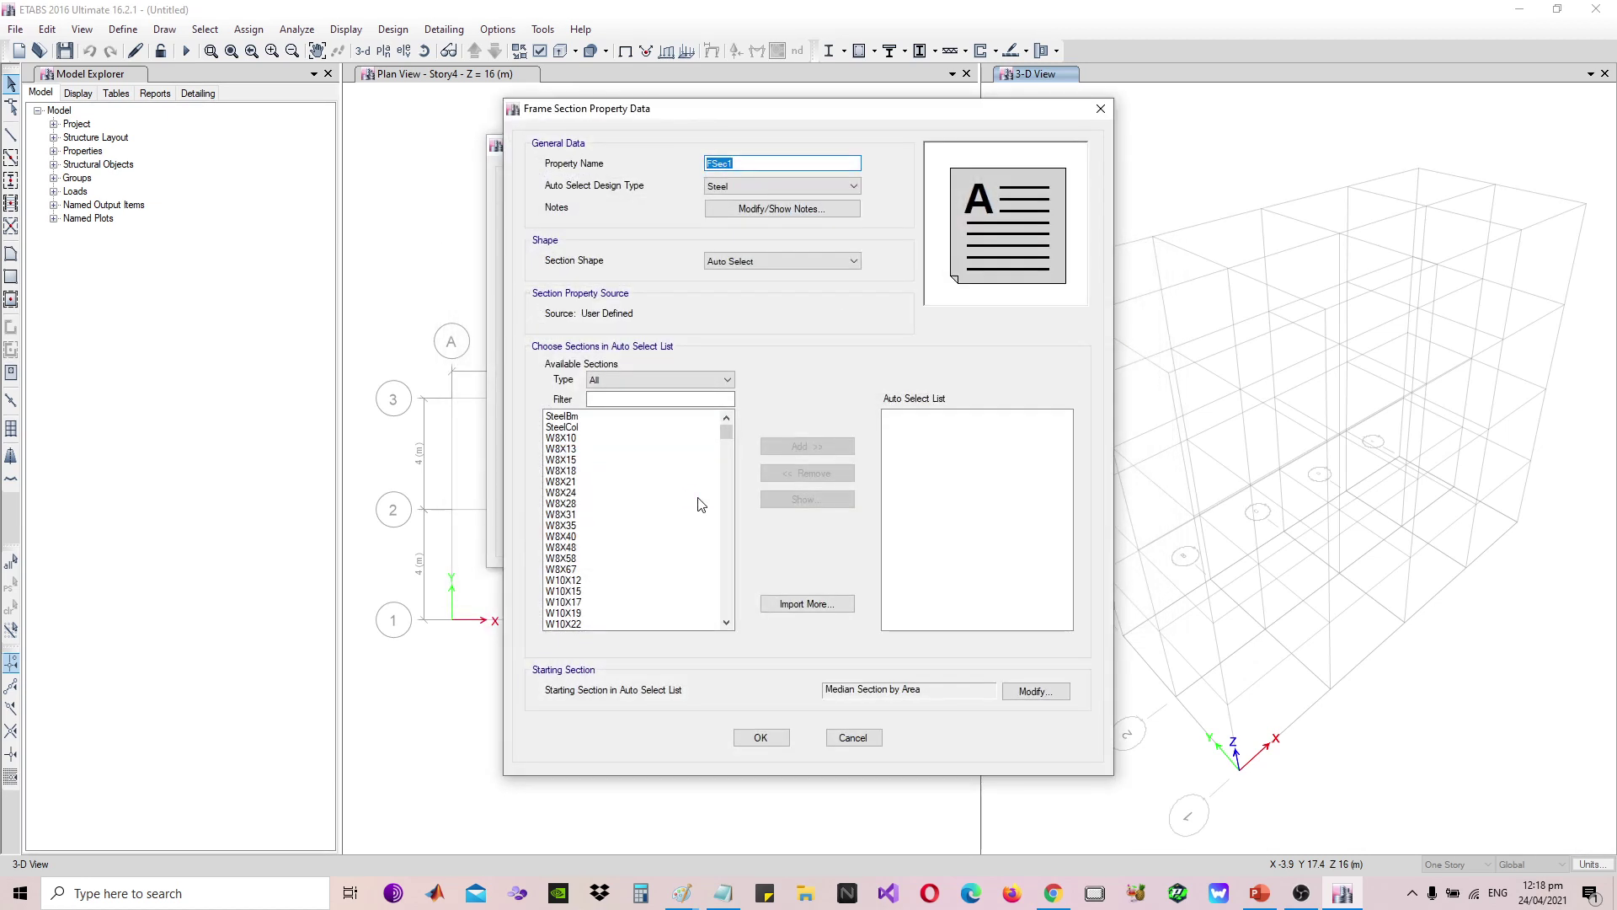
pyautogui.moveTo(566, 444); pyautogui.dragTo(610, 559)
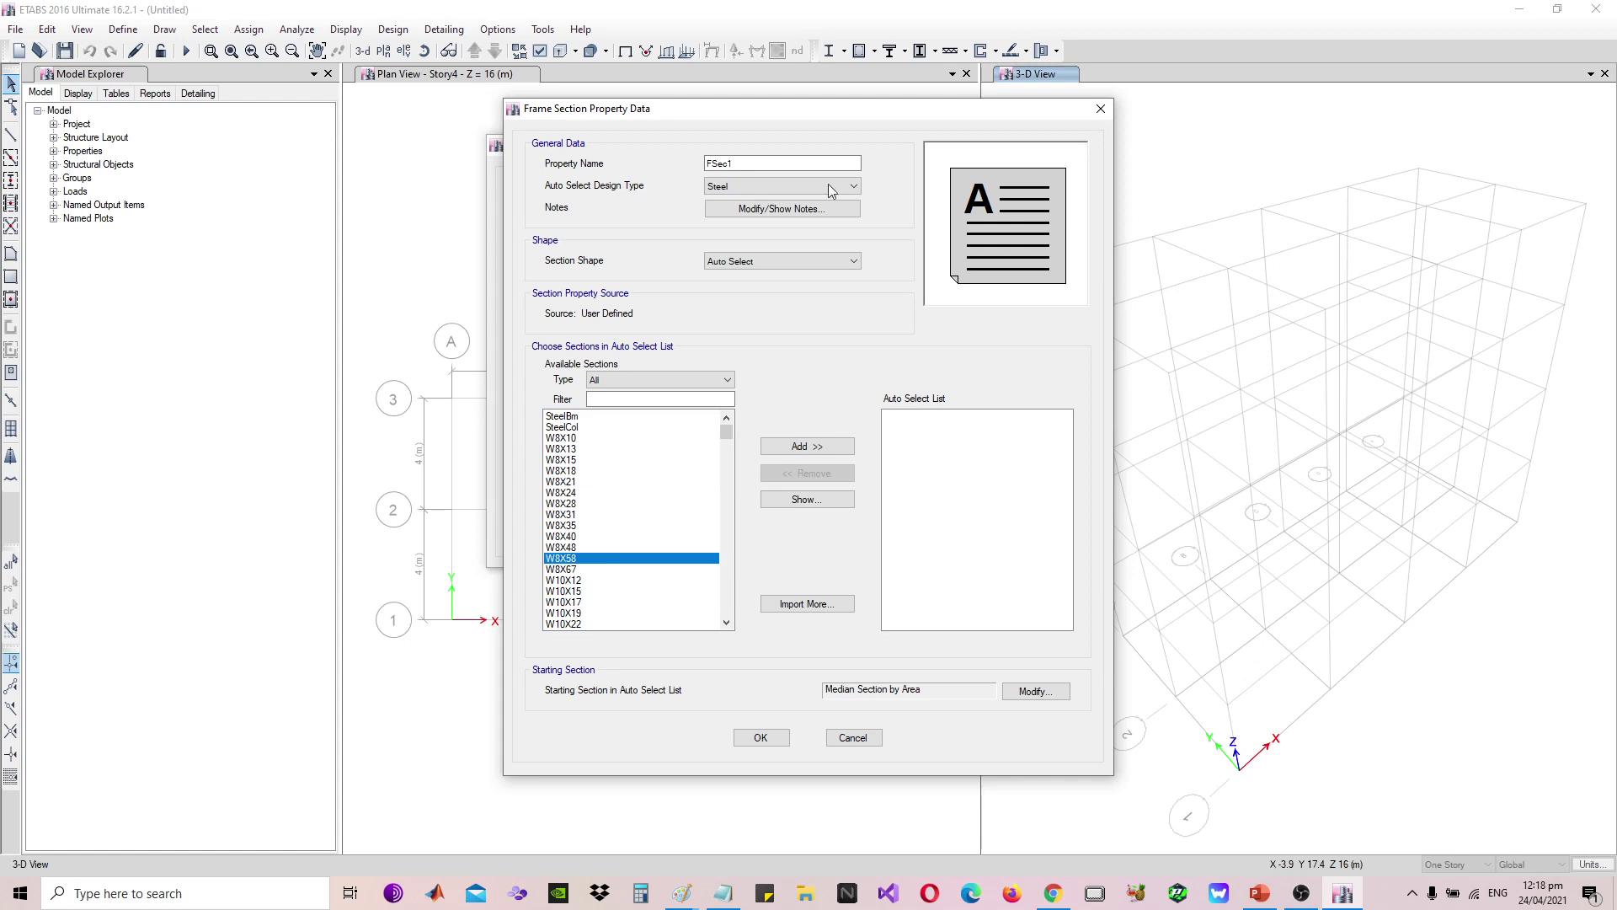
pyautogui.moveTo(827, 162); pyautogui.dragTo(635, 166)
pyautogui.write('ABeam_')
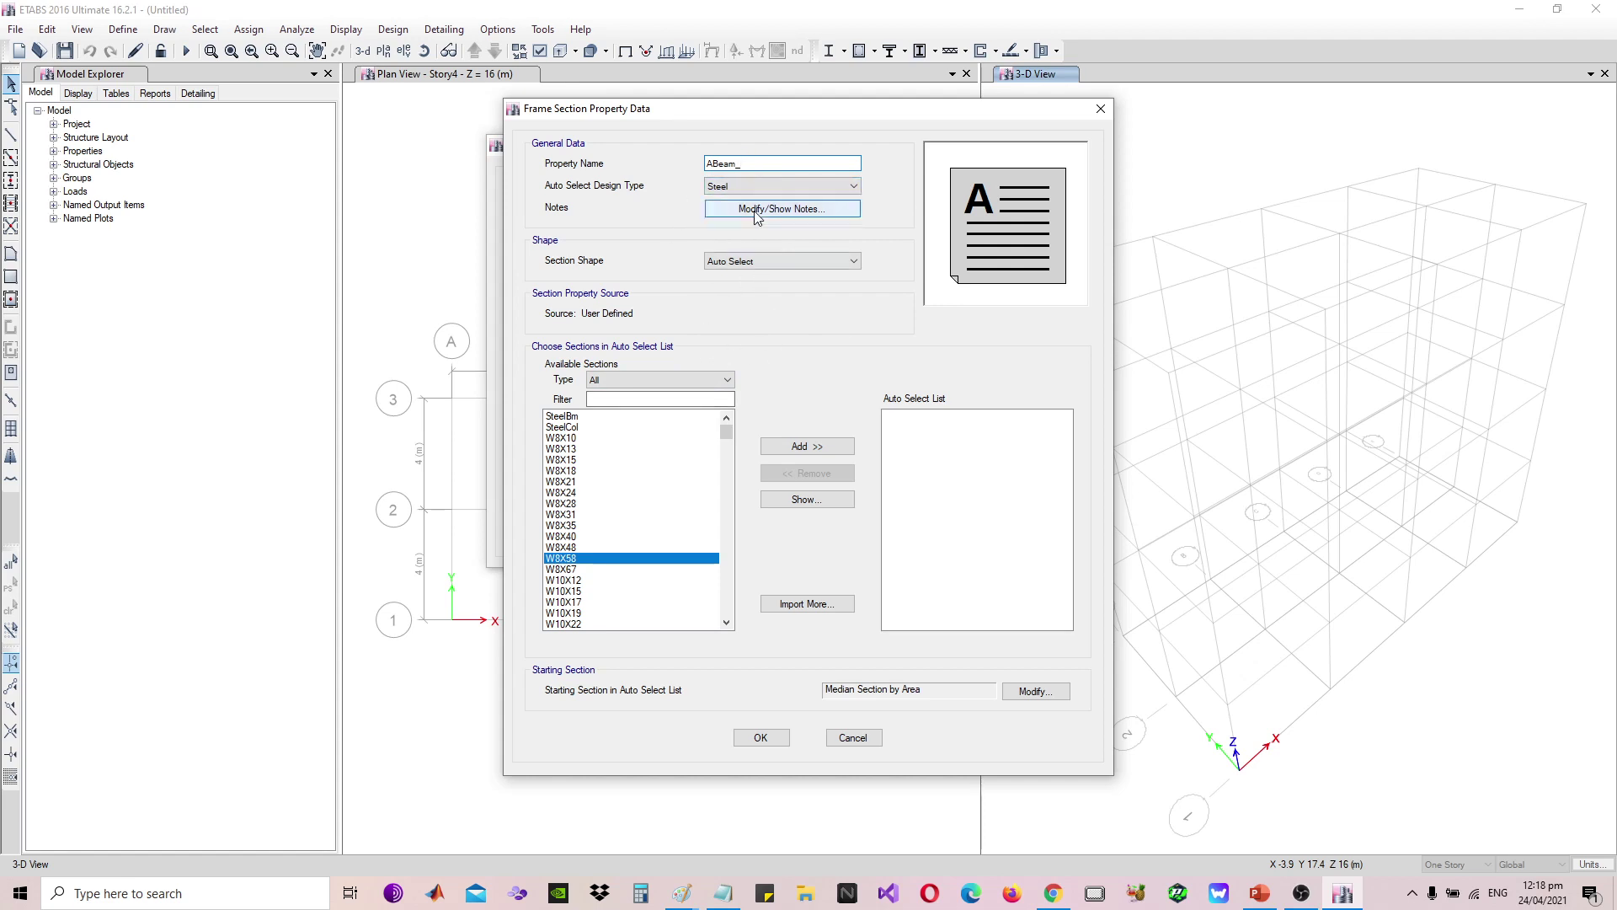
# Look through the available wide-flange sections, from the W8 sizes down past the W12 sizes, for beam candidates
pyautogui.scroll(-2, 624, 497)
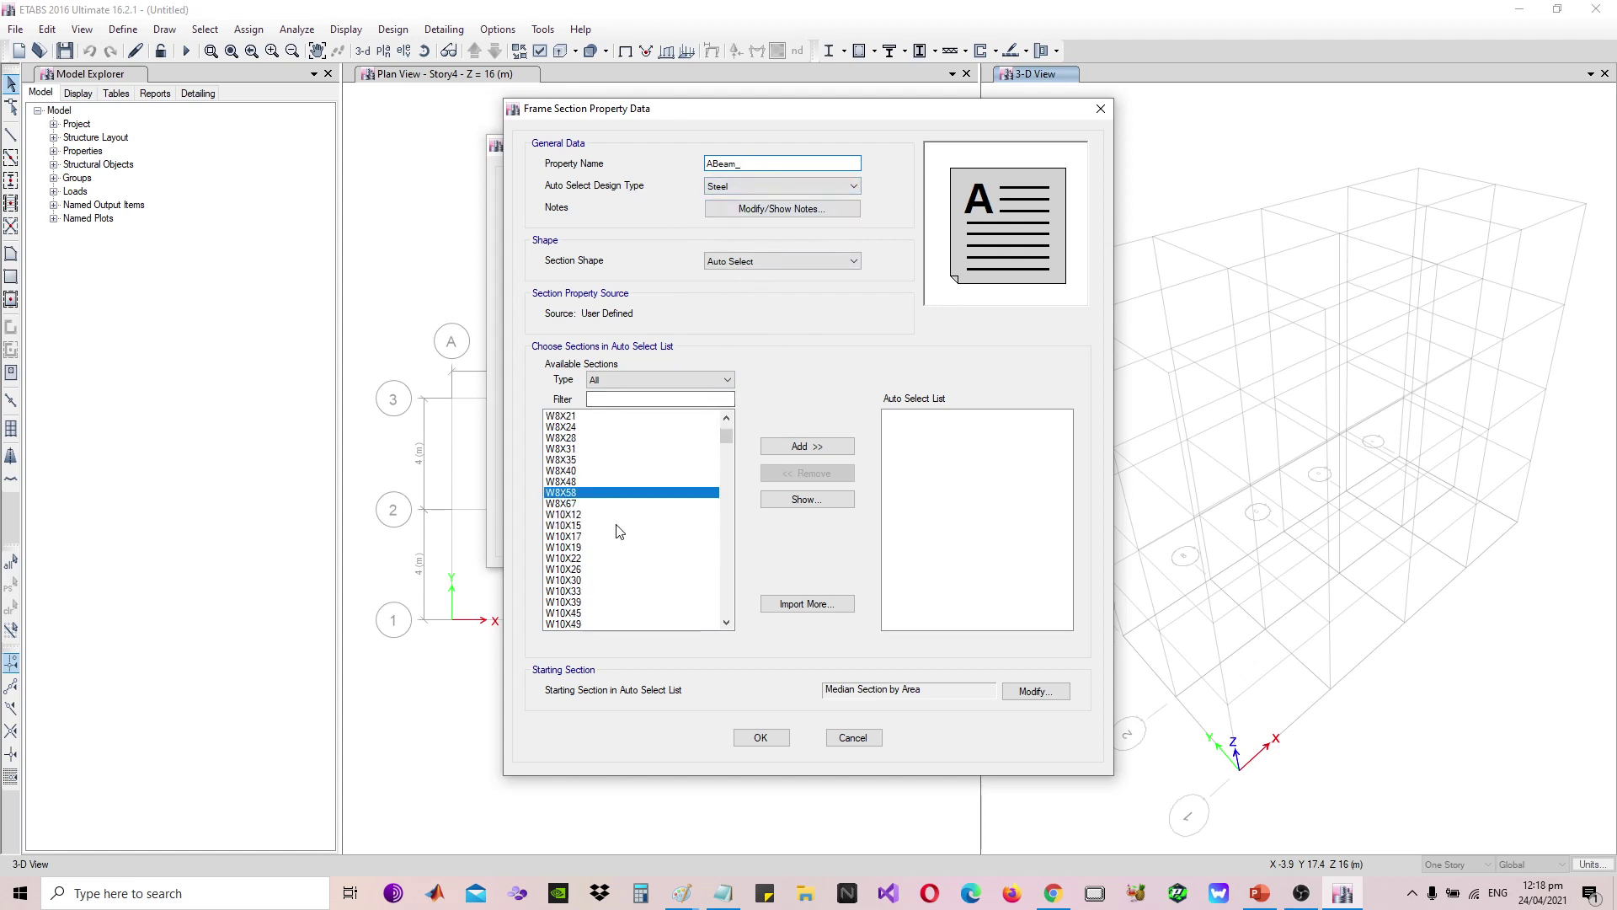
pyautogui.scroll(2, 602, 491)
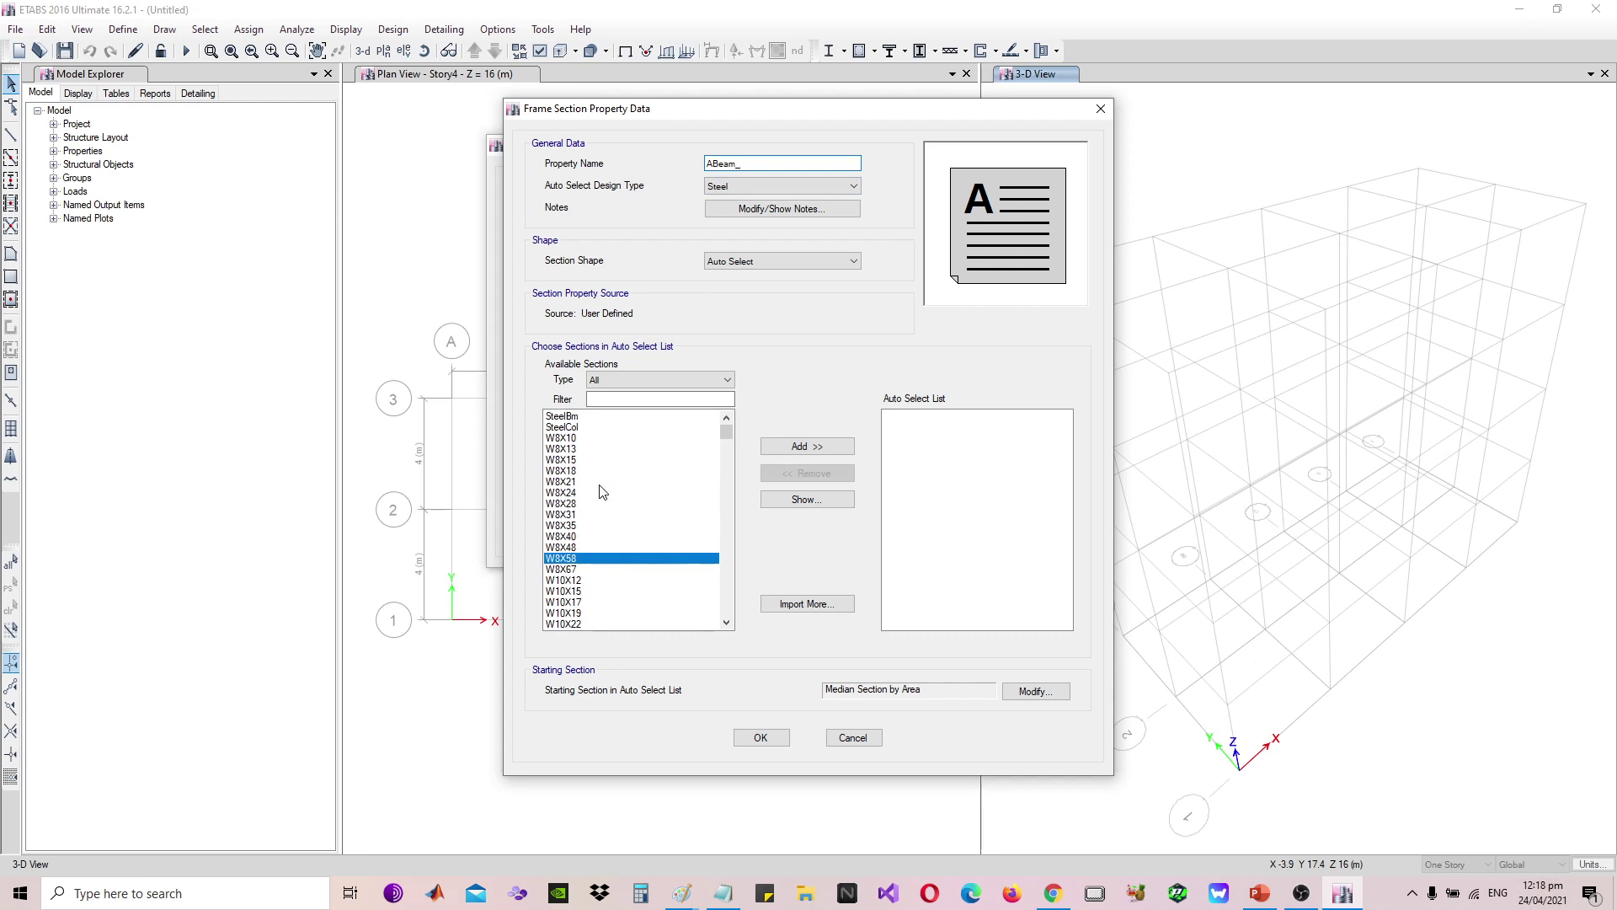
pyautogui.click(578, 439)
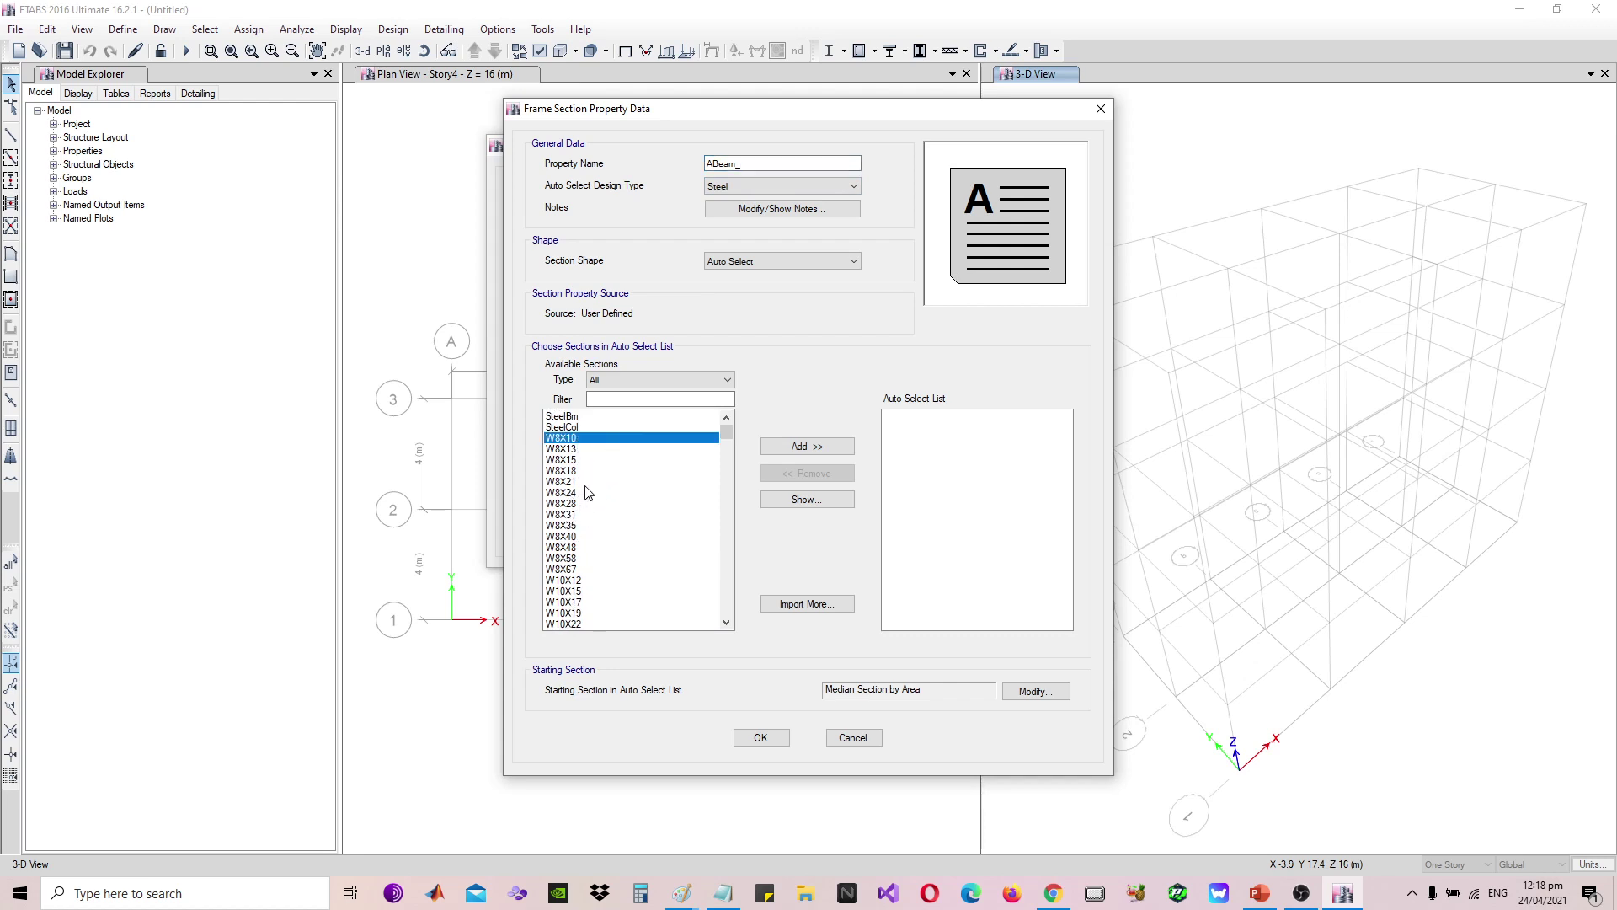
pyautogui.scroll(-9, 585, 505)
pyautogui.scroll(-8, 596, 506)
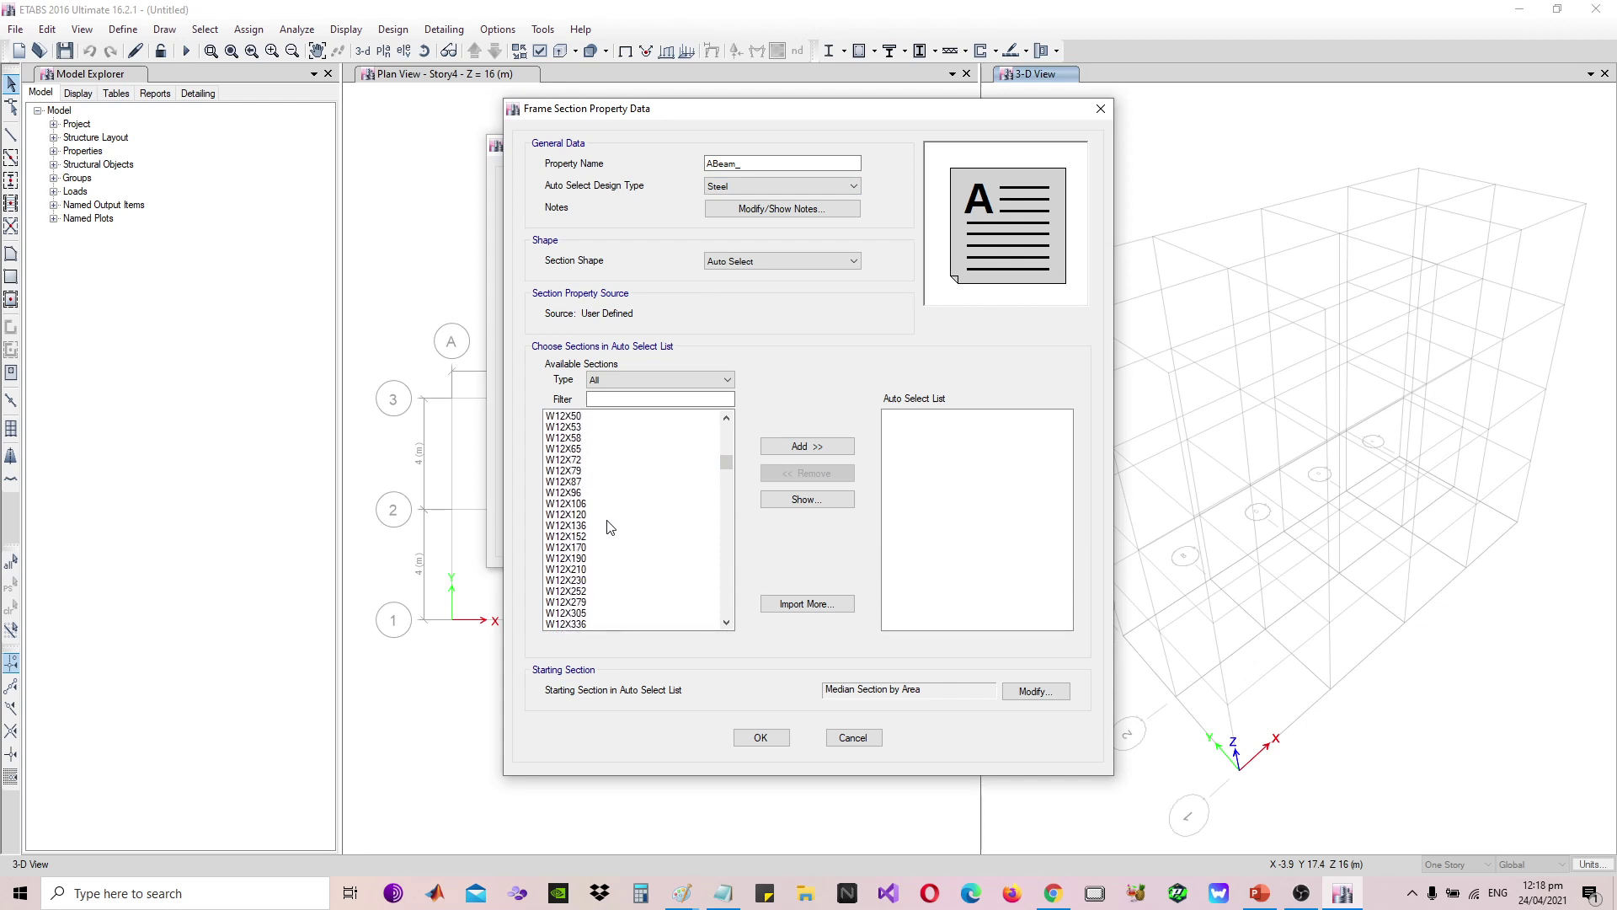
pyautogui.scroll(-4, 589, 581)
pyautogui.scroll(-6, 600, 588)
pyautogui.click(585, 559)
pyautogui.scroll(20, 624, 539)
pyautogui.scroll(5, 622, 515)
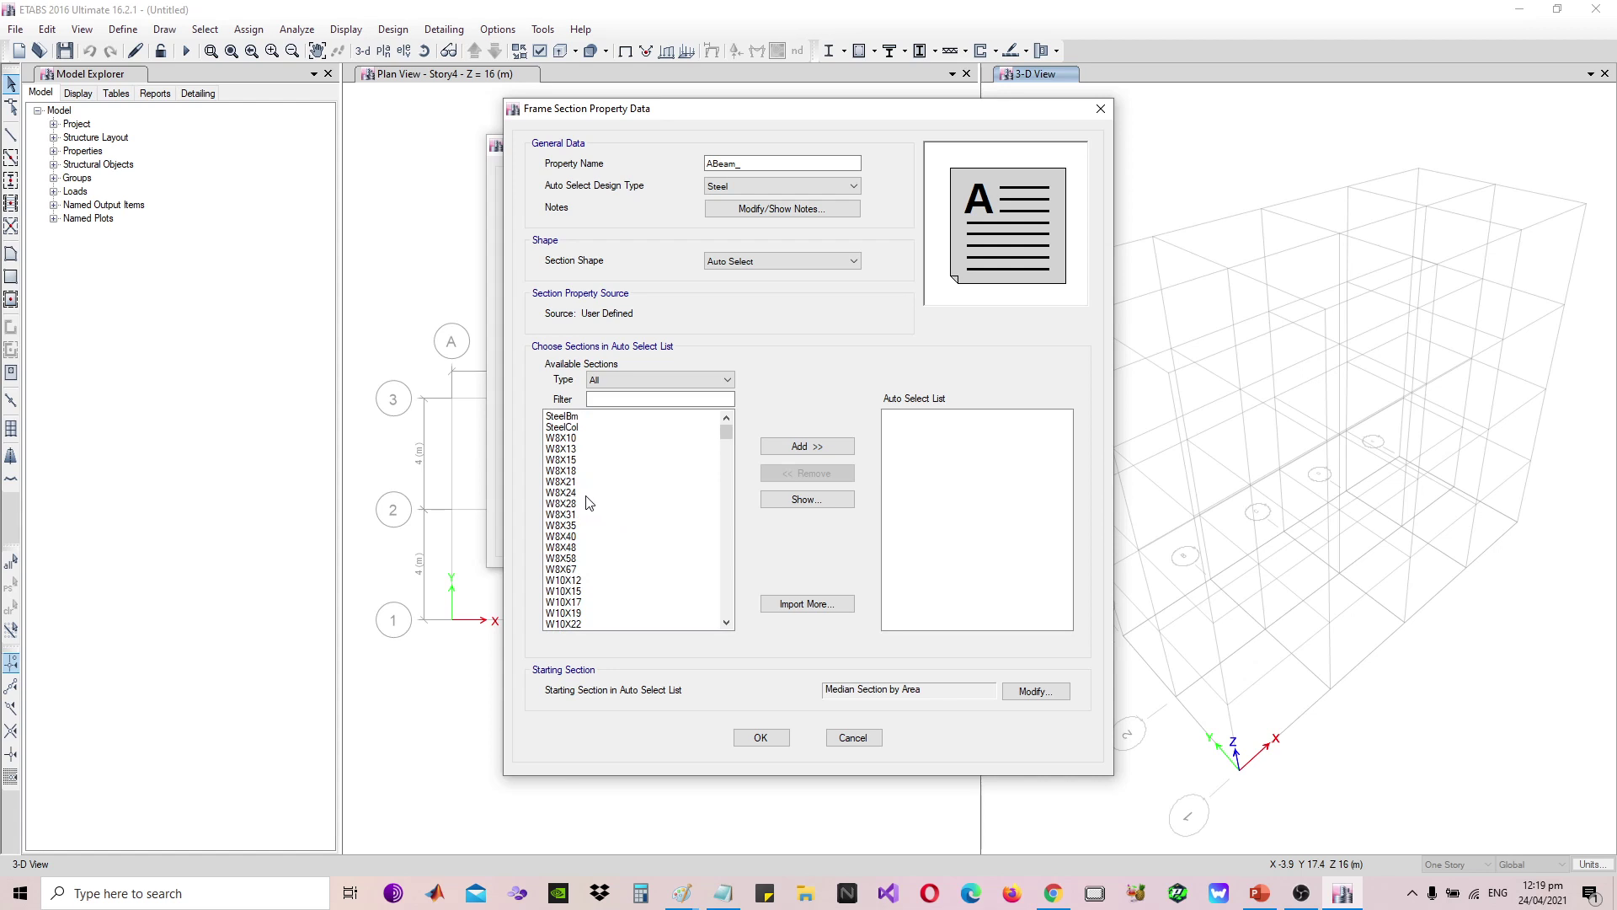
# Add sections W8X24 through W8X58 to the beam property's Auto Select List
pyautogui.click(572, 438)
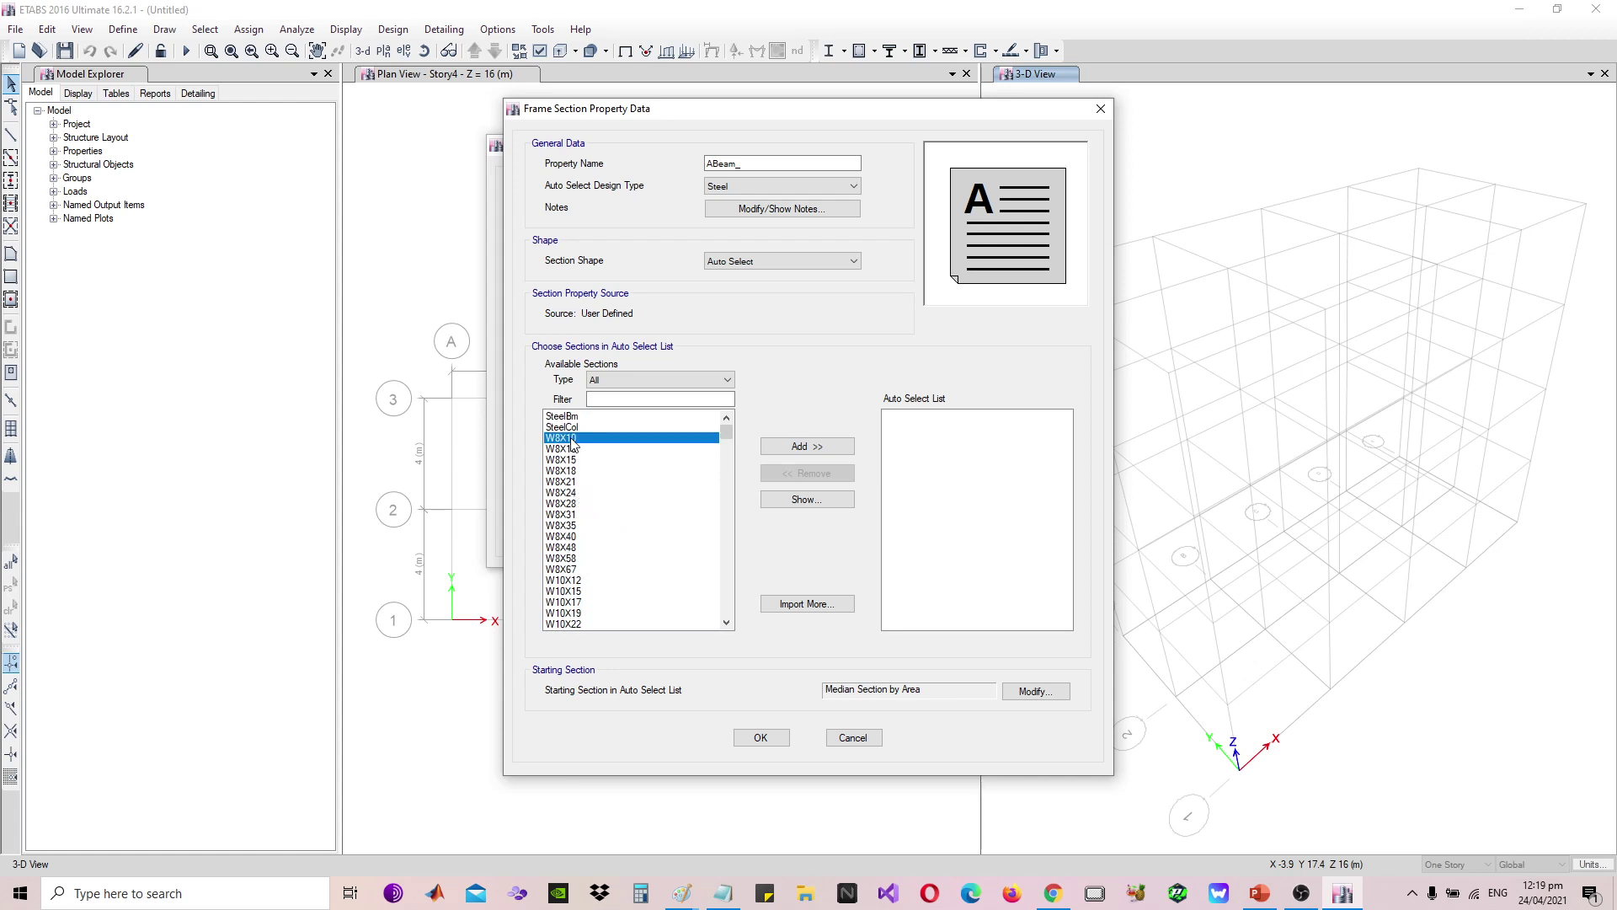
pyautogui.click(581, 495)
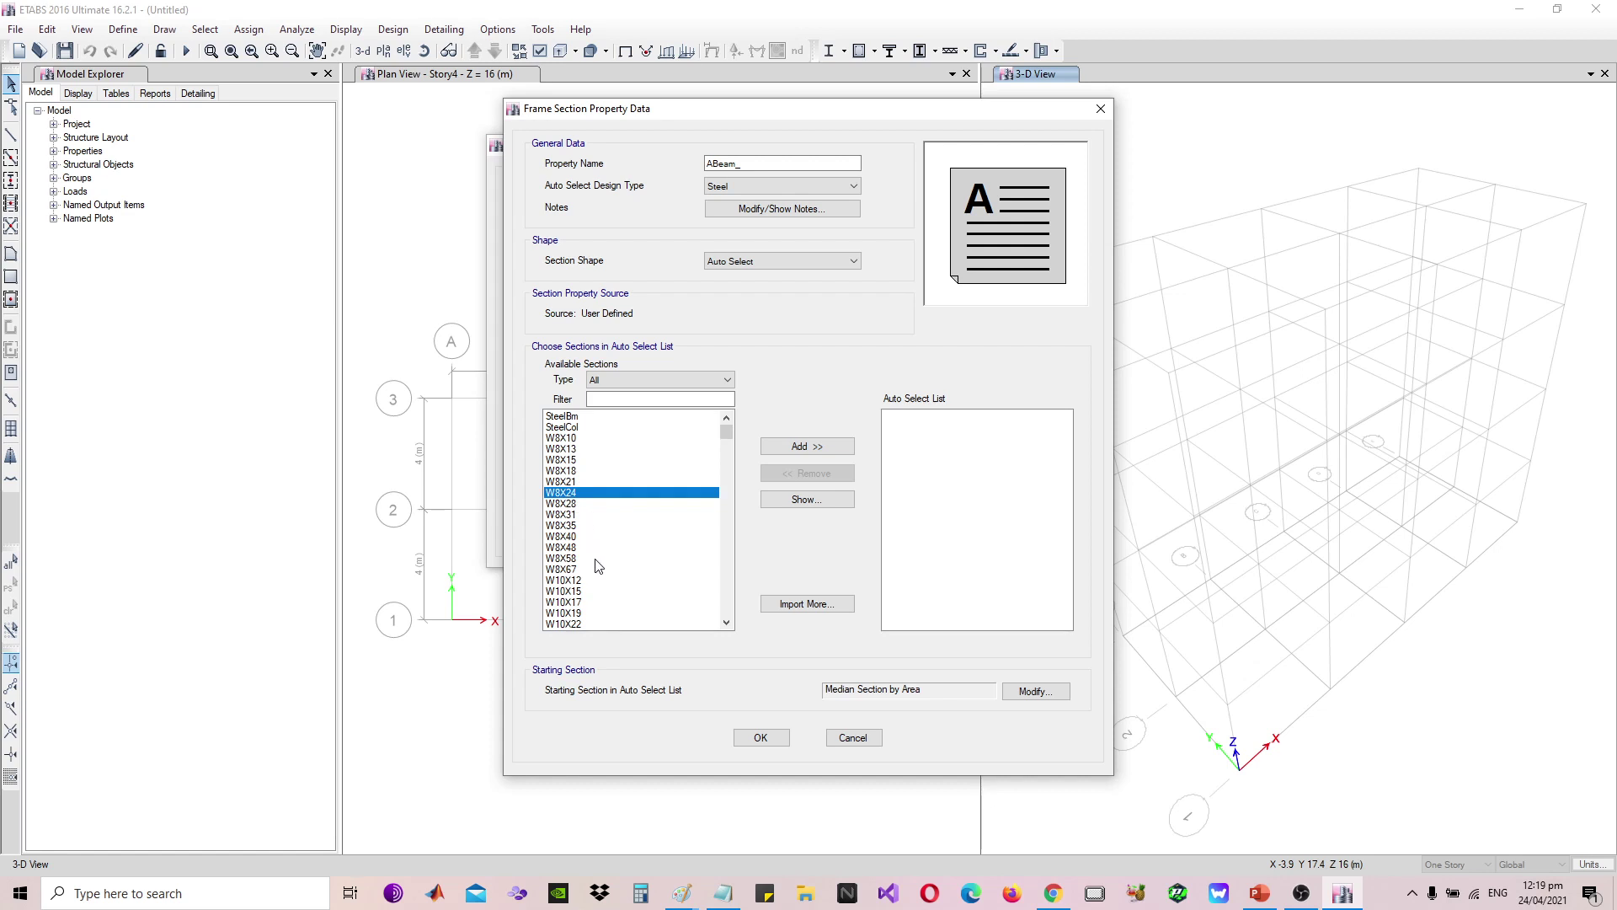
pyautogui.keyDown('shift'); pyautogui.click(572, 559); pyautogui.keyUp('shift')
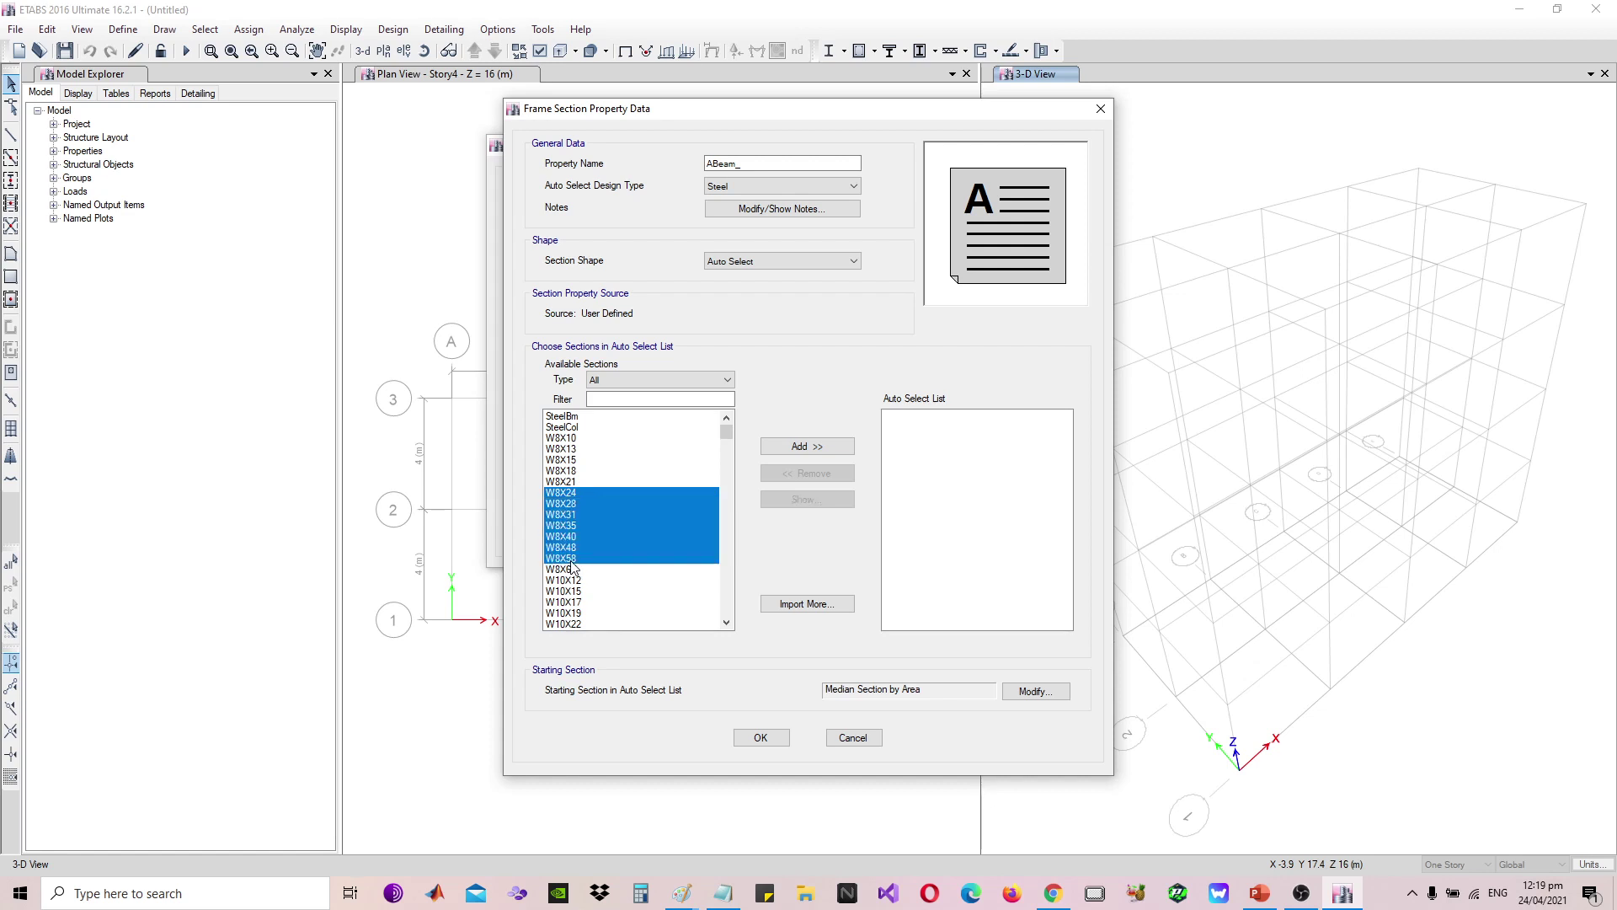
pyautogui.click(802, 449)
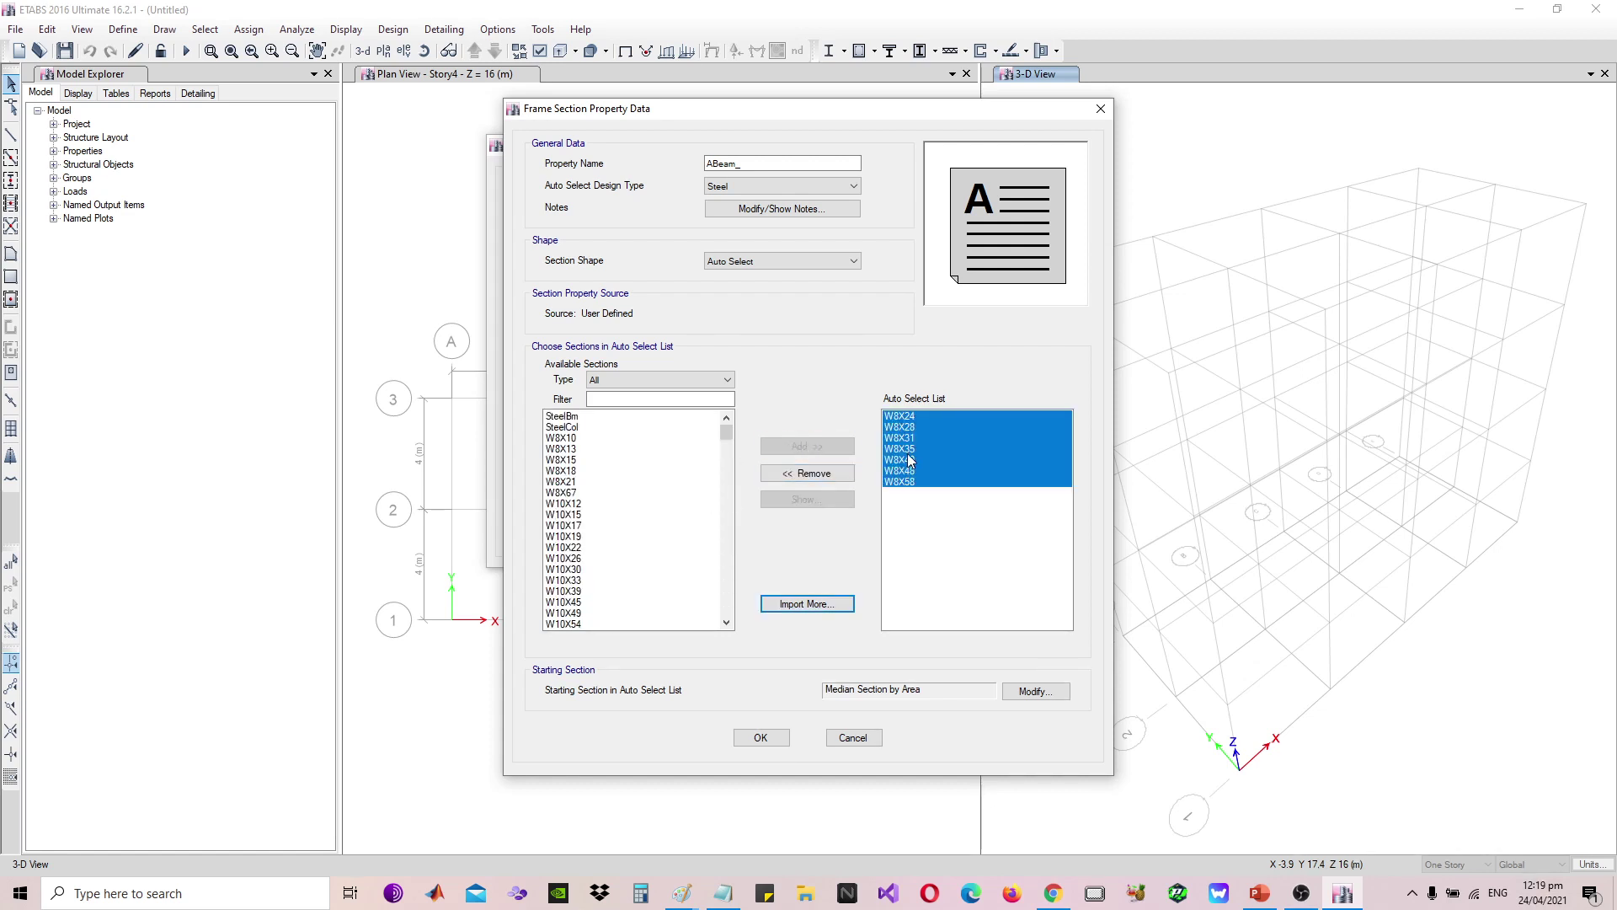
# Add sections W10X22 through W10X112 to the beam property's Auto Select List
pyautogui.scroll(-2, 588, 525)
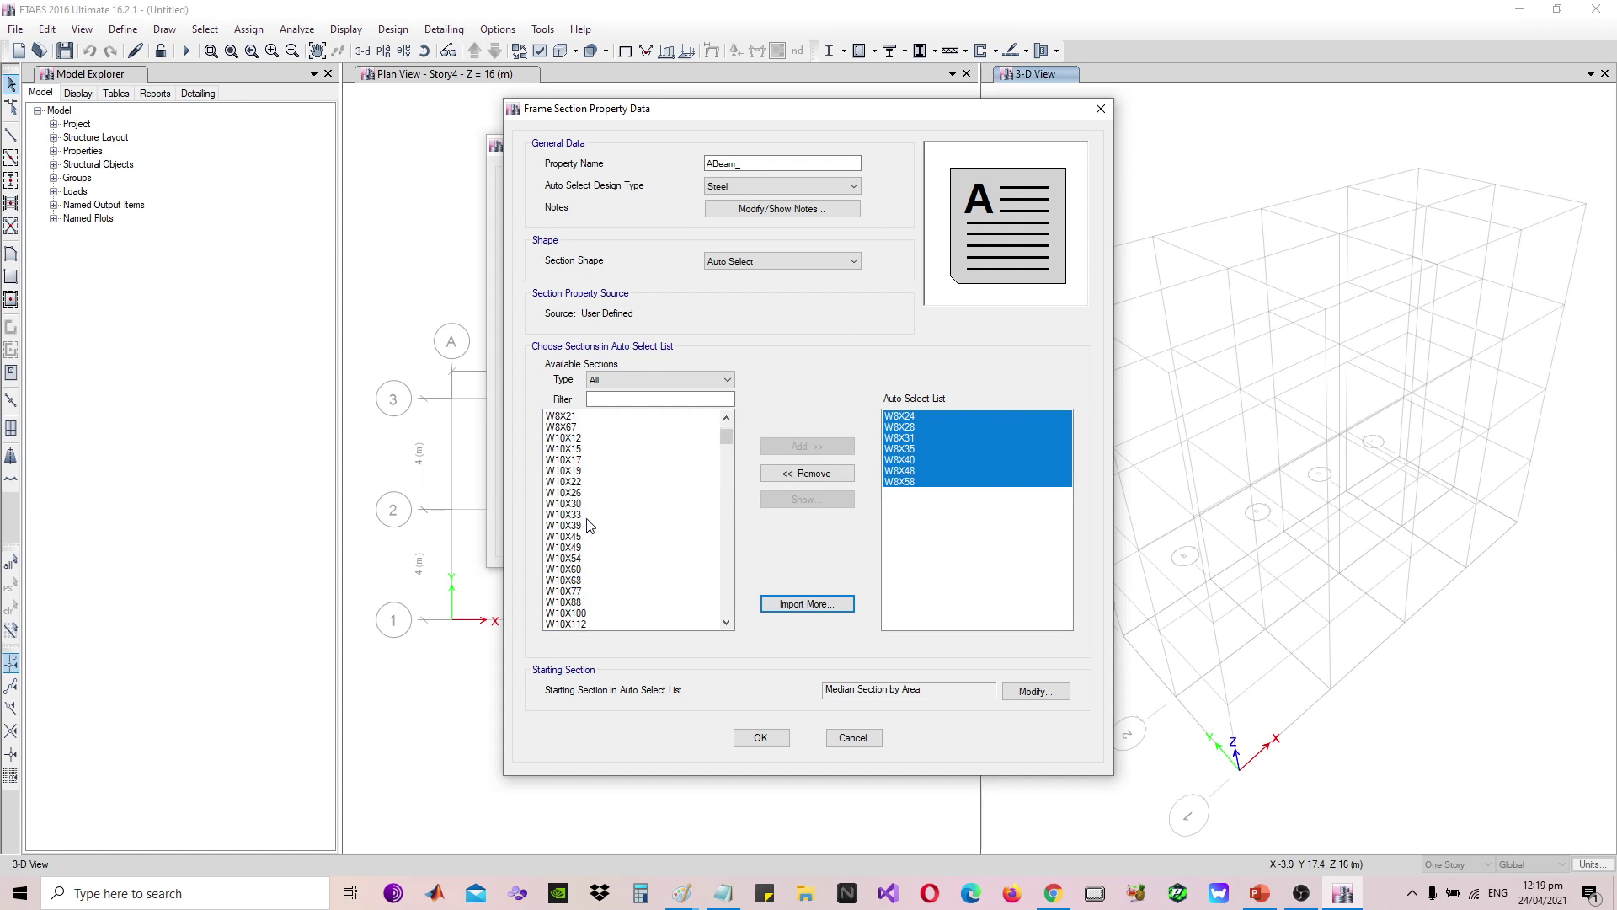
pyautogui.click(572, 493)
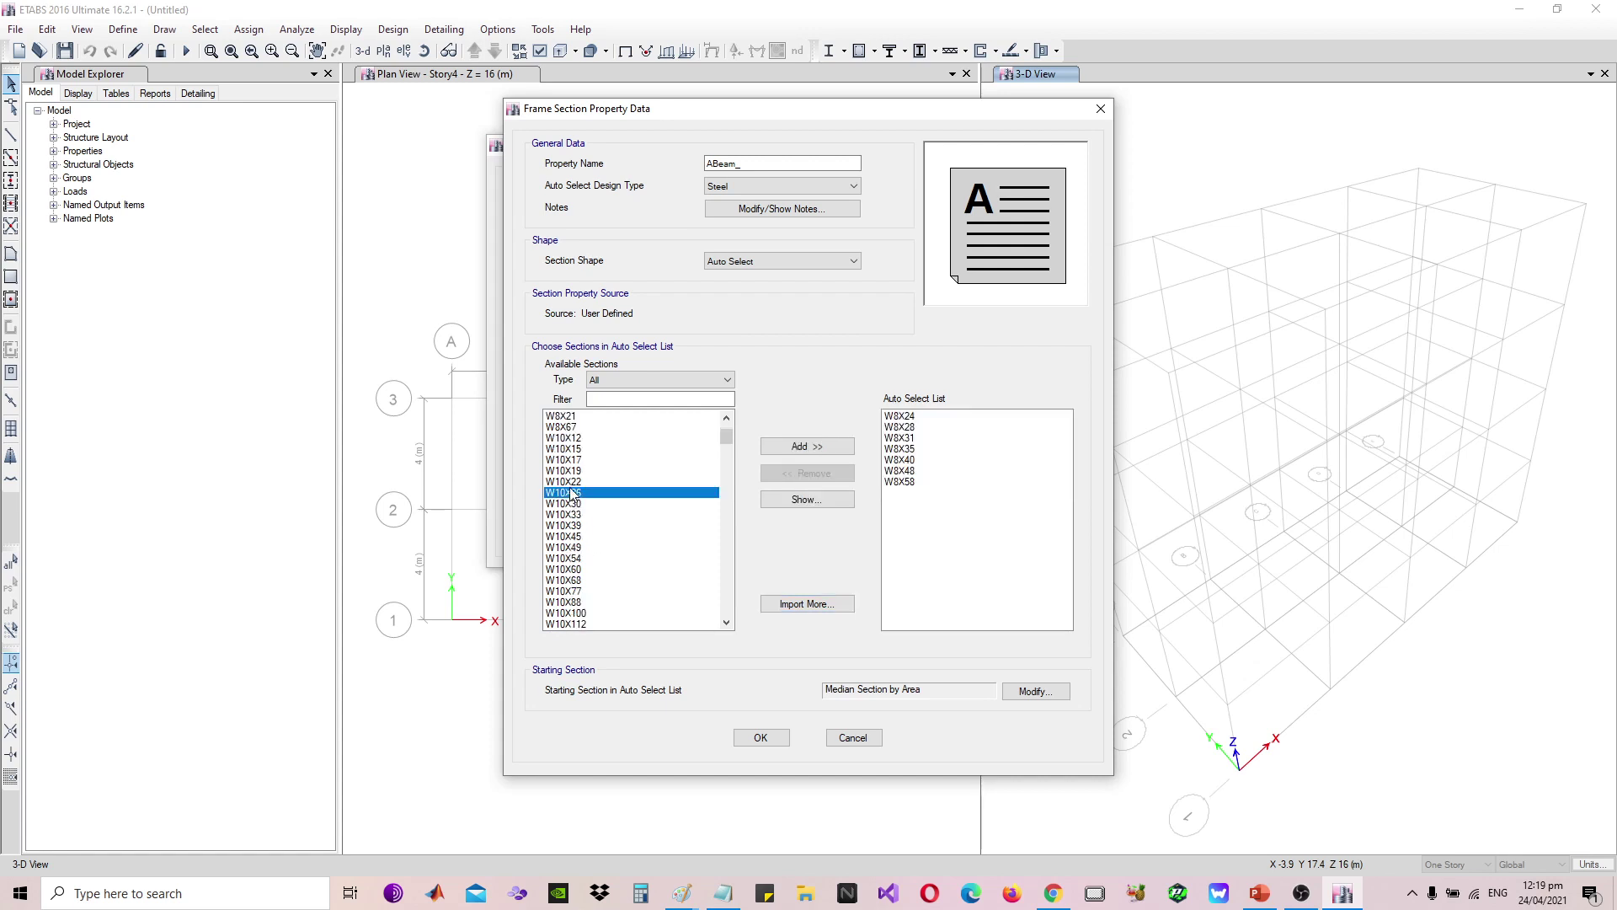
pyautogui.click(572, 483)
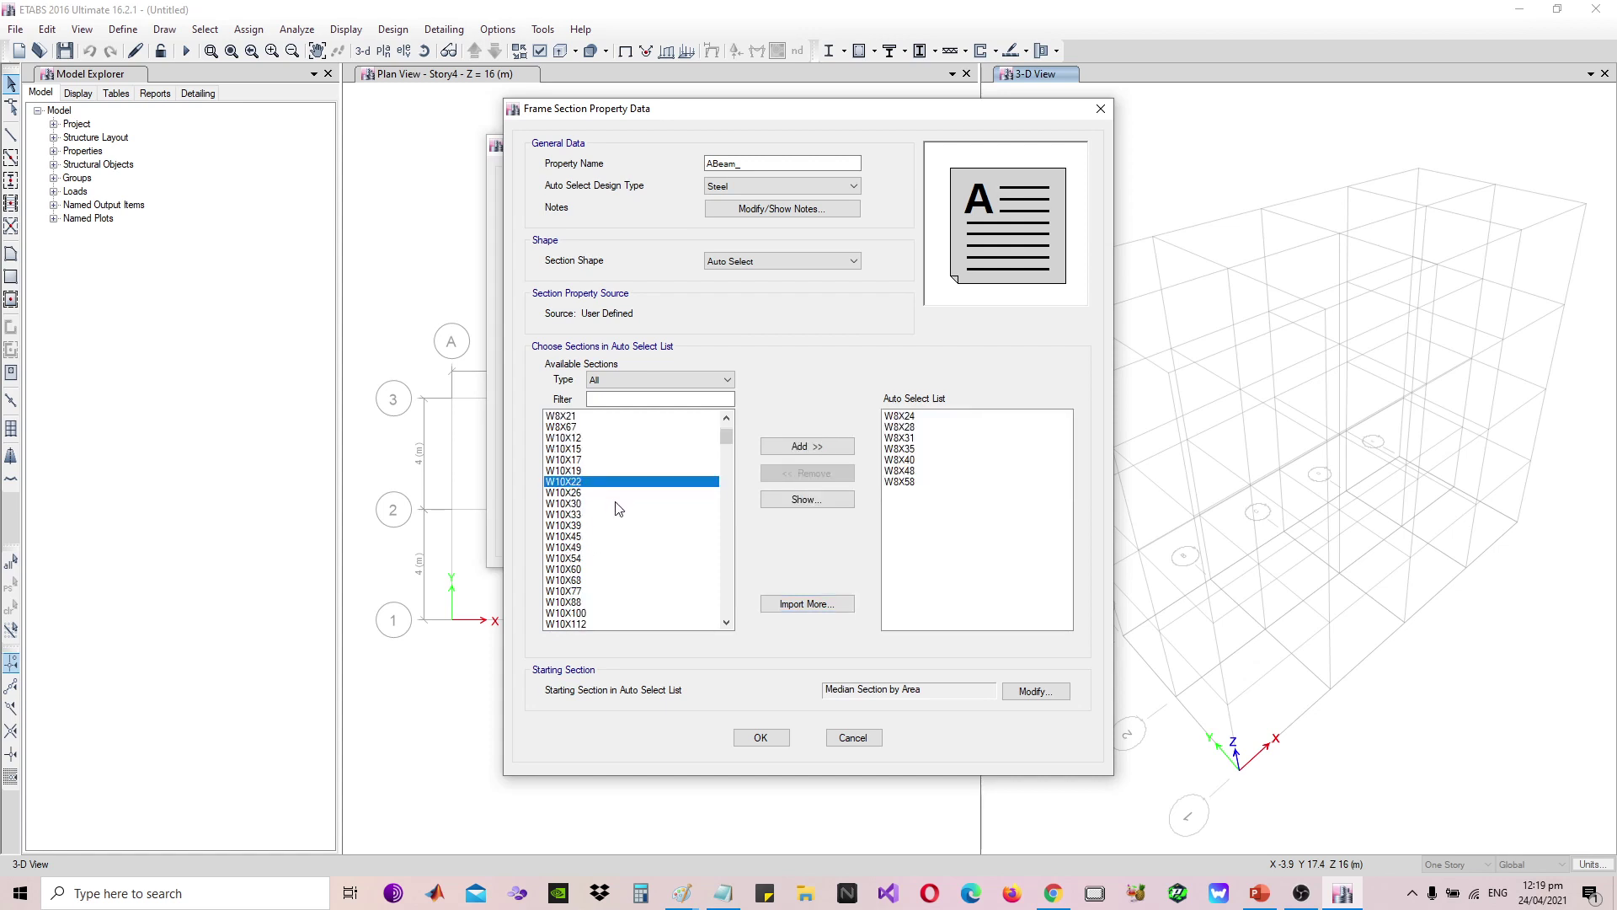
pyautogui.scroll(-2, 602, 529)
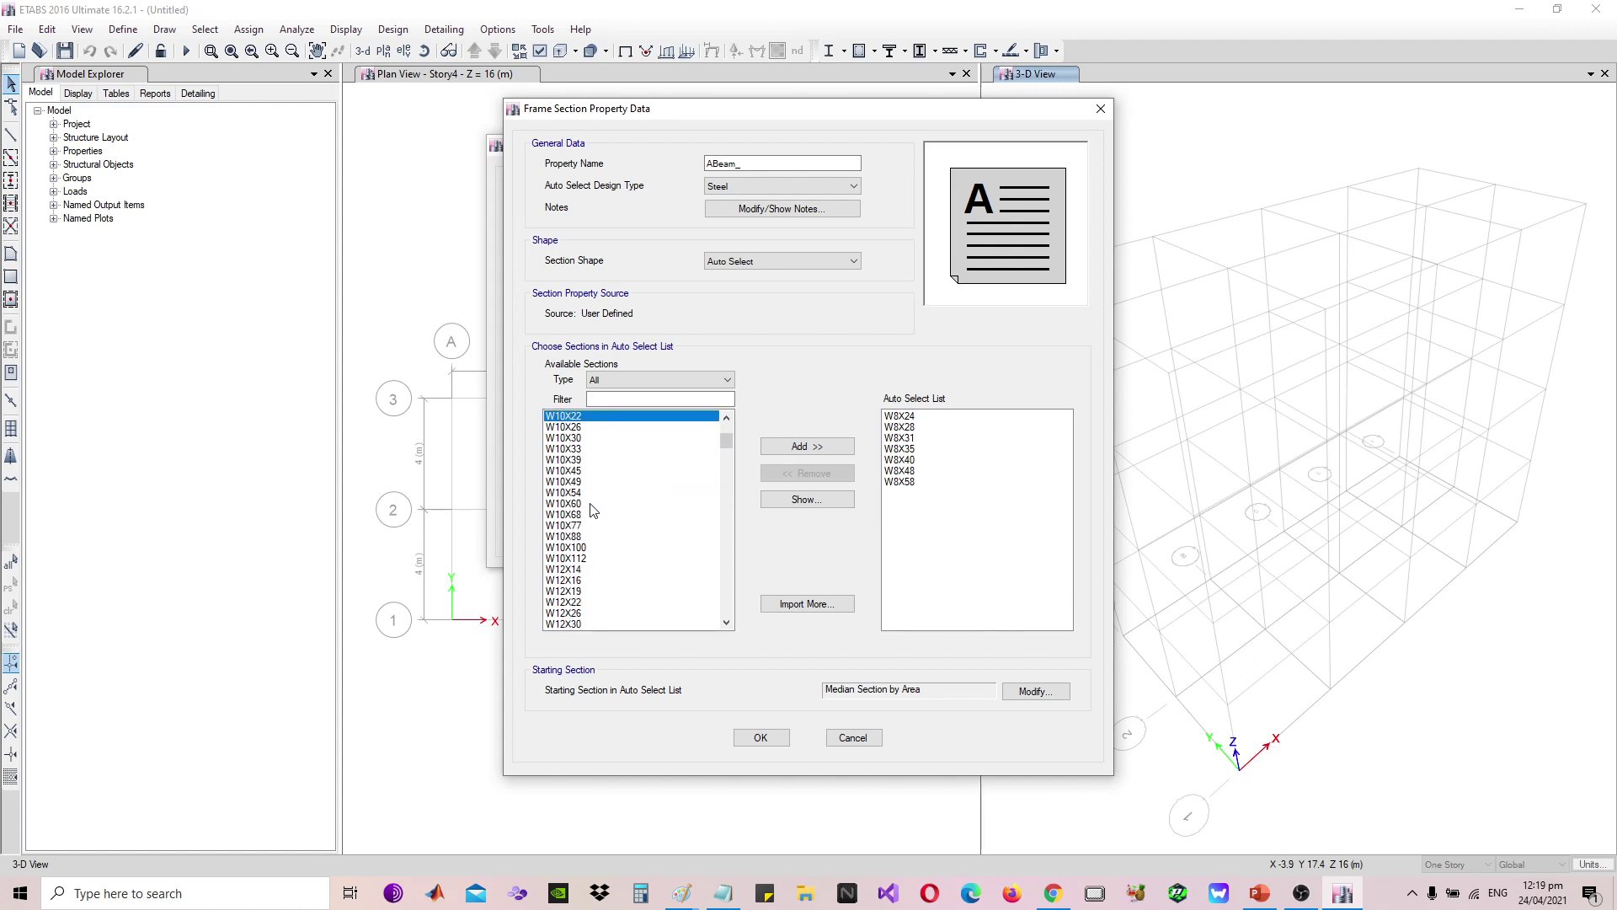
pyautogui.keyDown('shift'); pyautogui.click(585, 559); pyautogui.keyUp('shift')
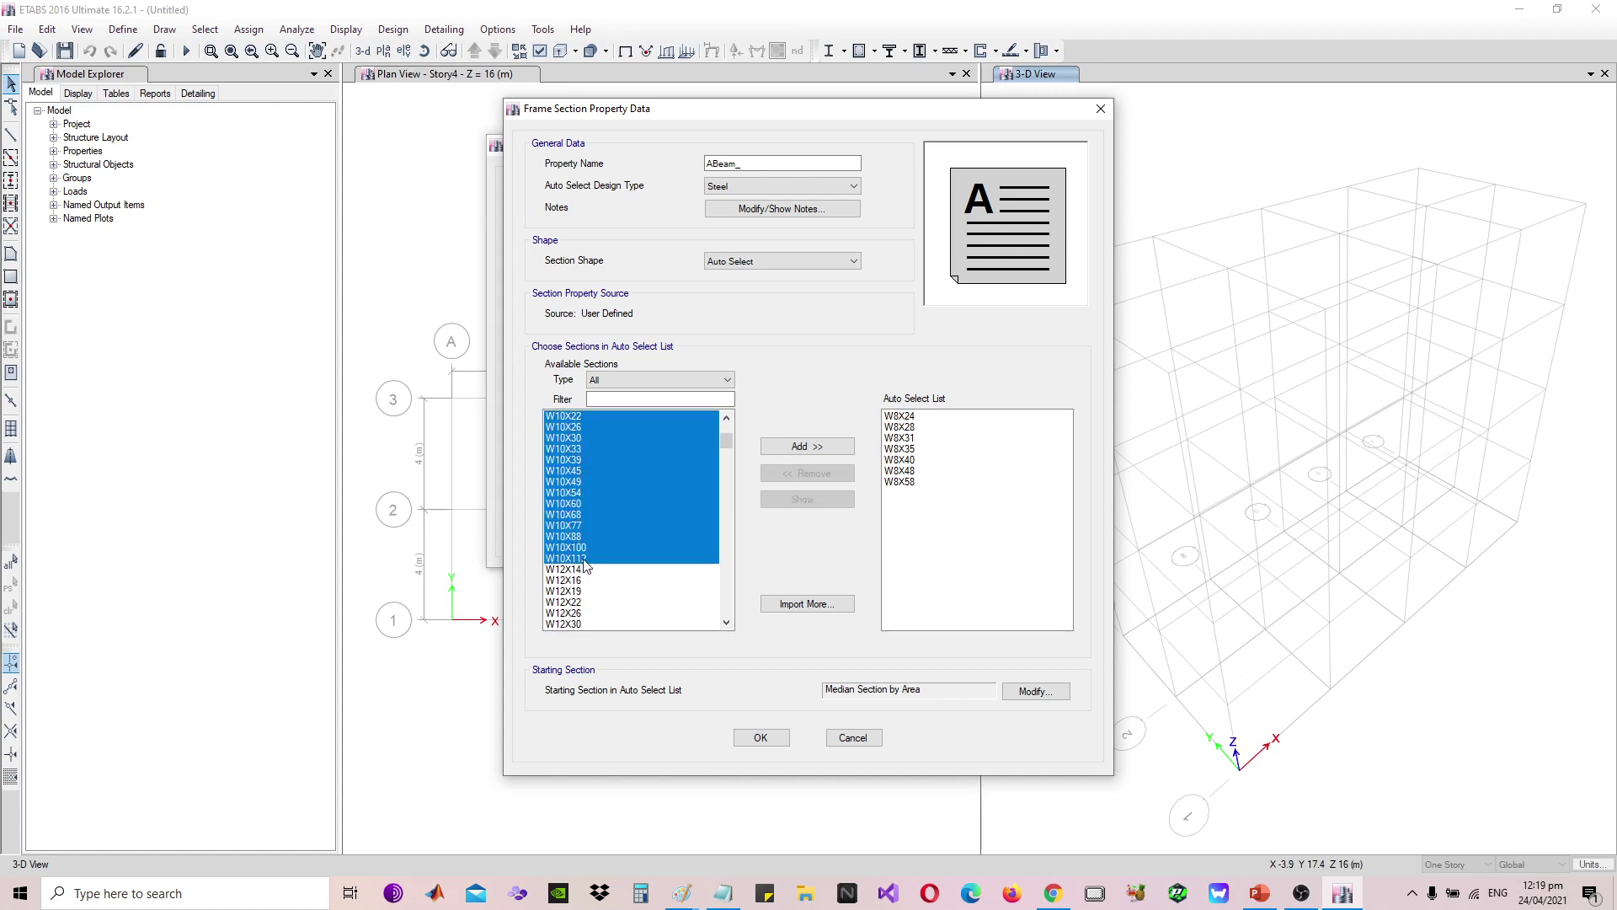
pyautogui.click(802, 446)
# Add sections W12X30 through W12X210 to the beam property's Auto Select List
pyautogui.scroll(-4, 634, 518)
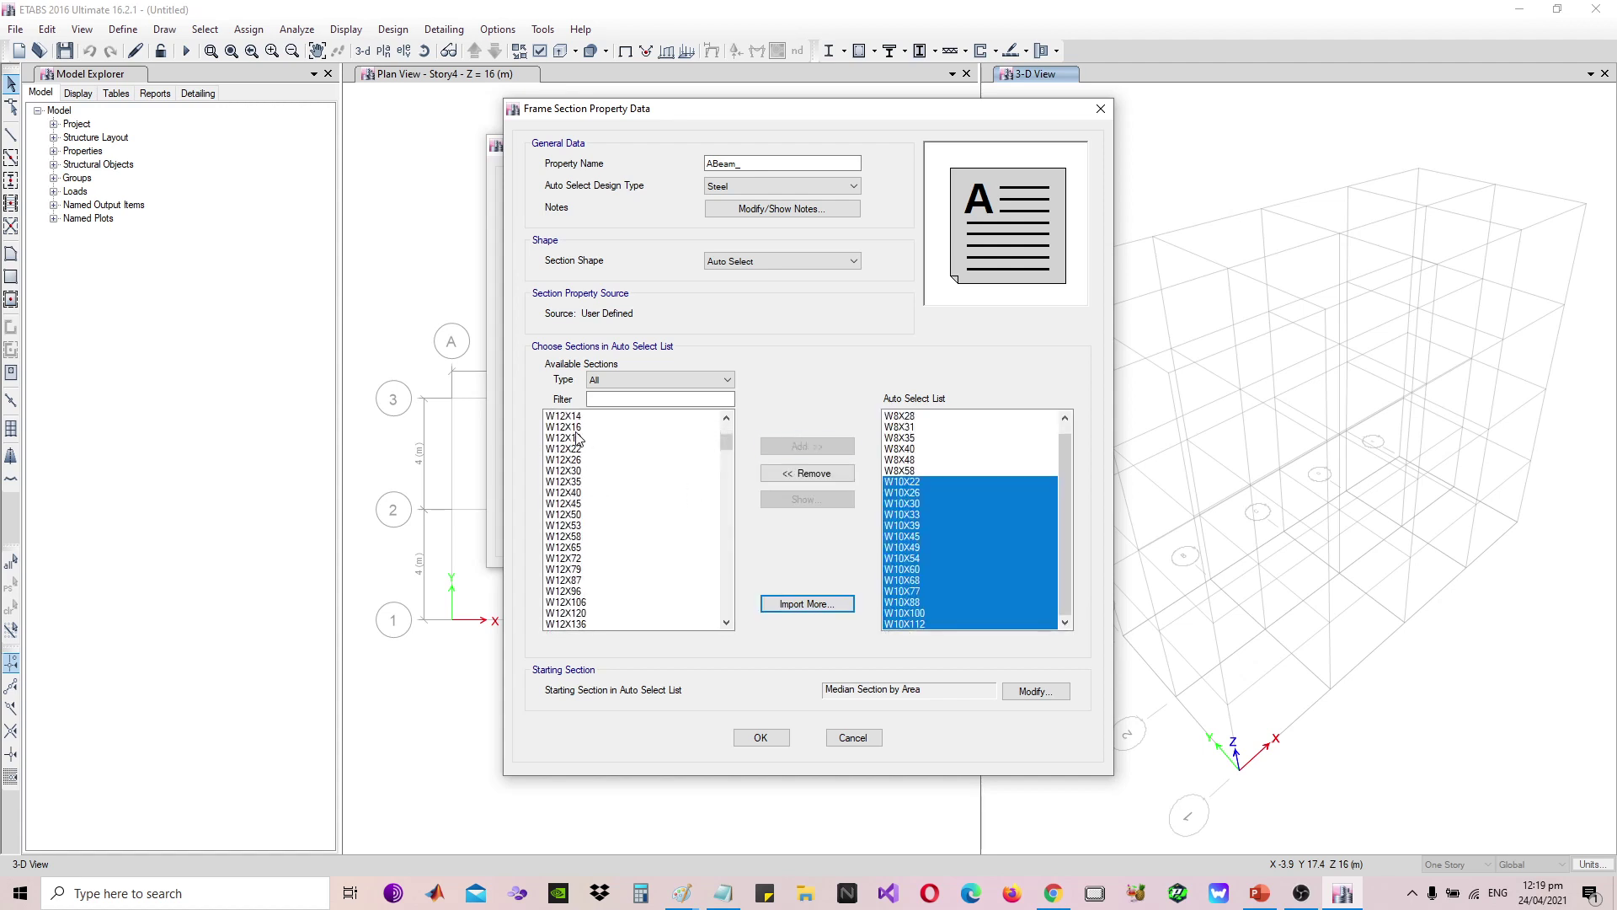
pyautogui.click(581, 472)
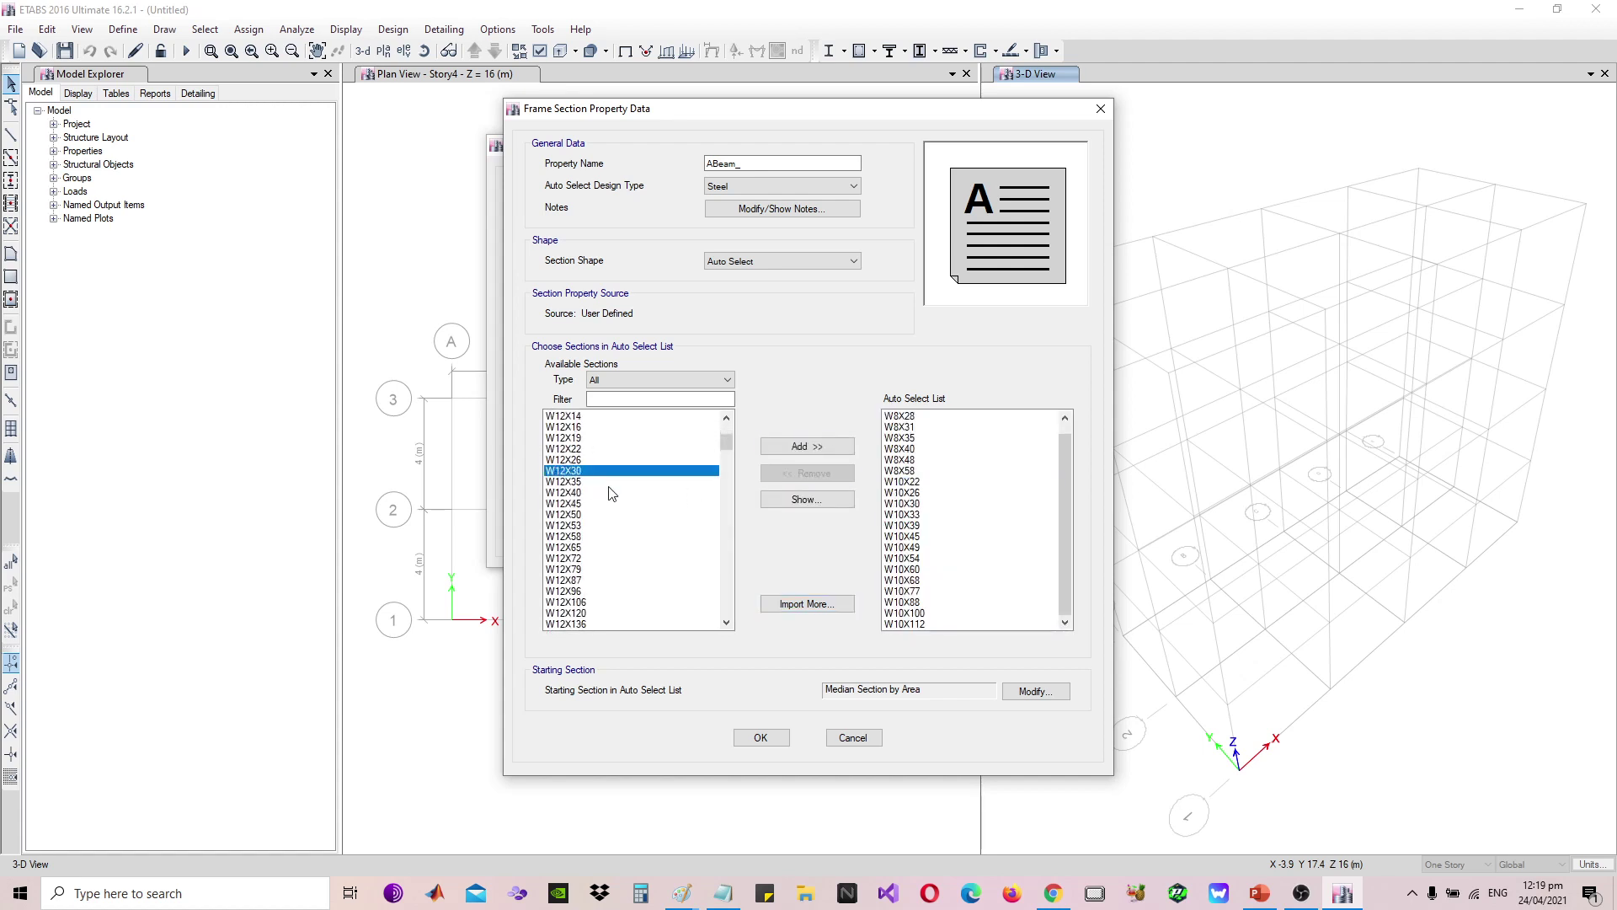
pyautogui.scroll(-2, 598, 603)
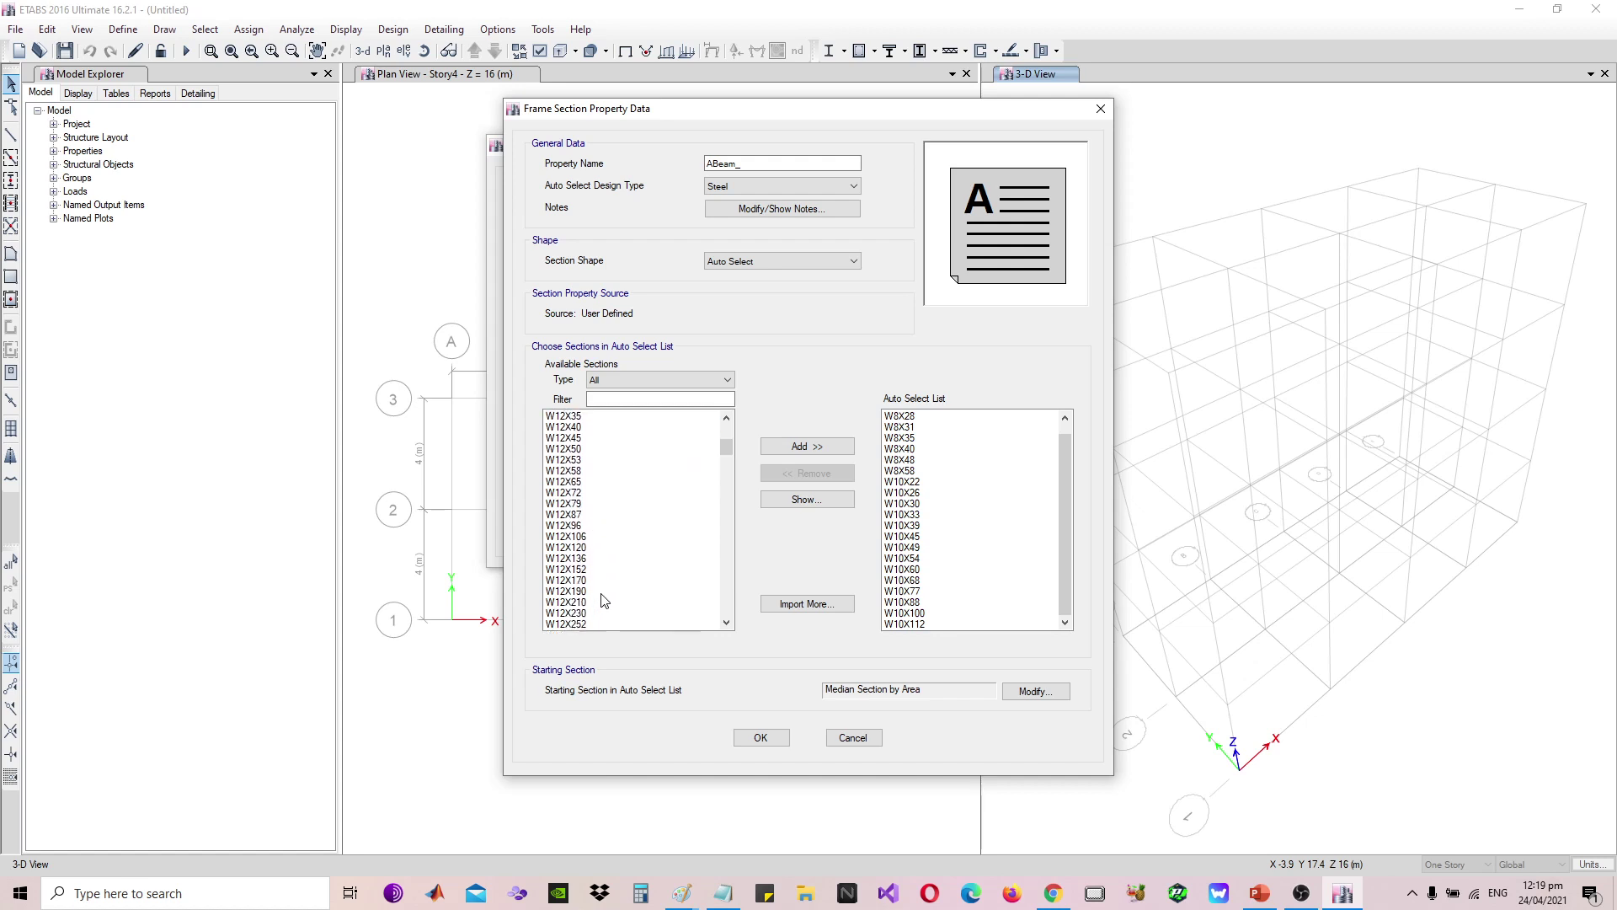
pyautogui.keyDown('shift'); pyautogui.click(590, 608); pyautogui.keyUp('shift')
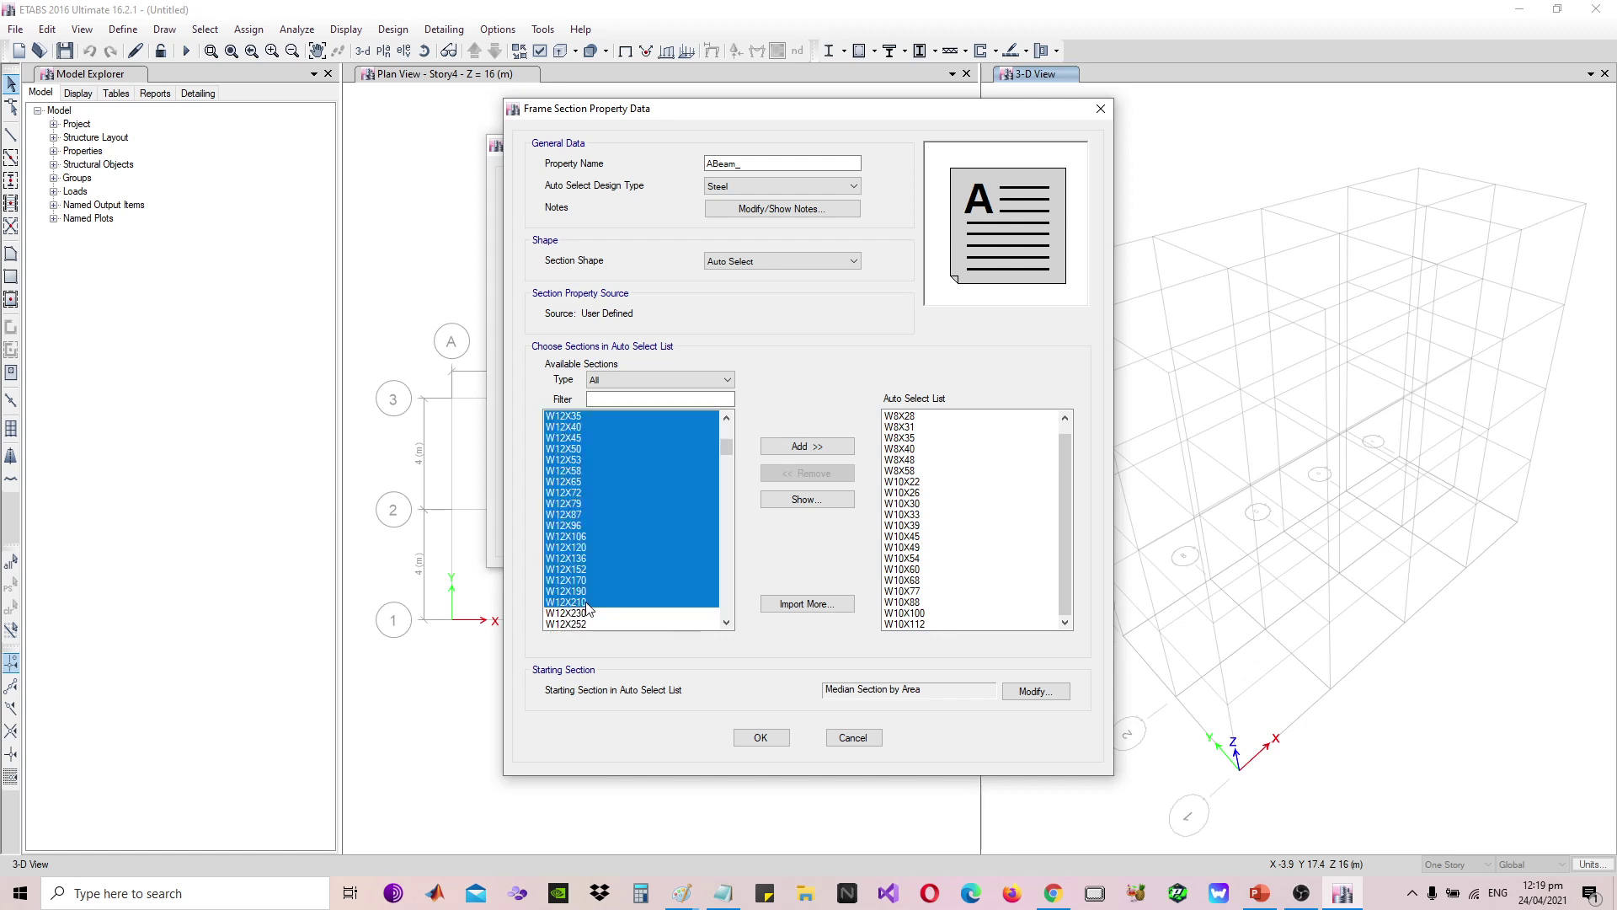
pyautogui.click(800, 446)
# Add sections W14X38 through W14X257 to the beam property's Auto Select List
pyautogui.scroll(-6, 670, 490)
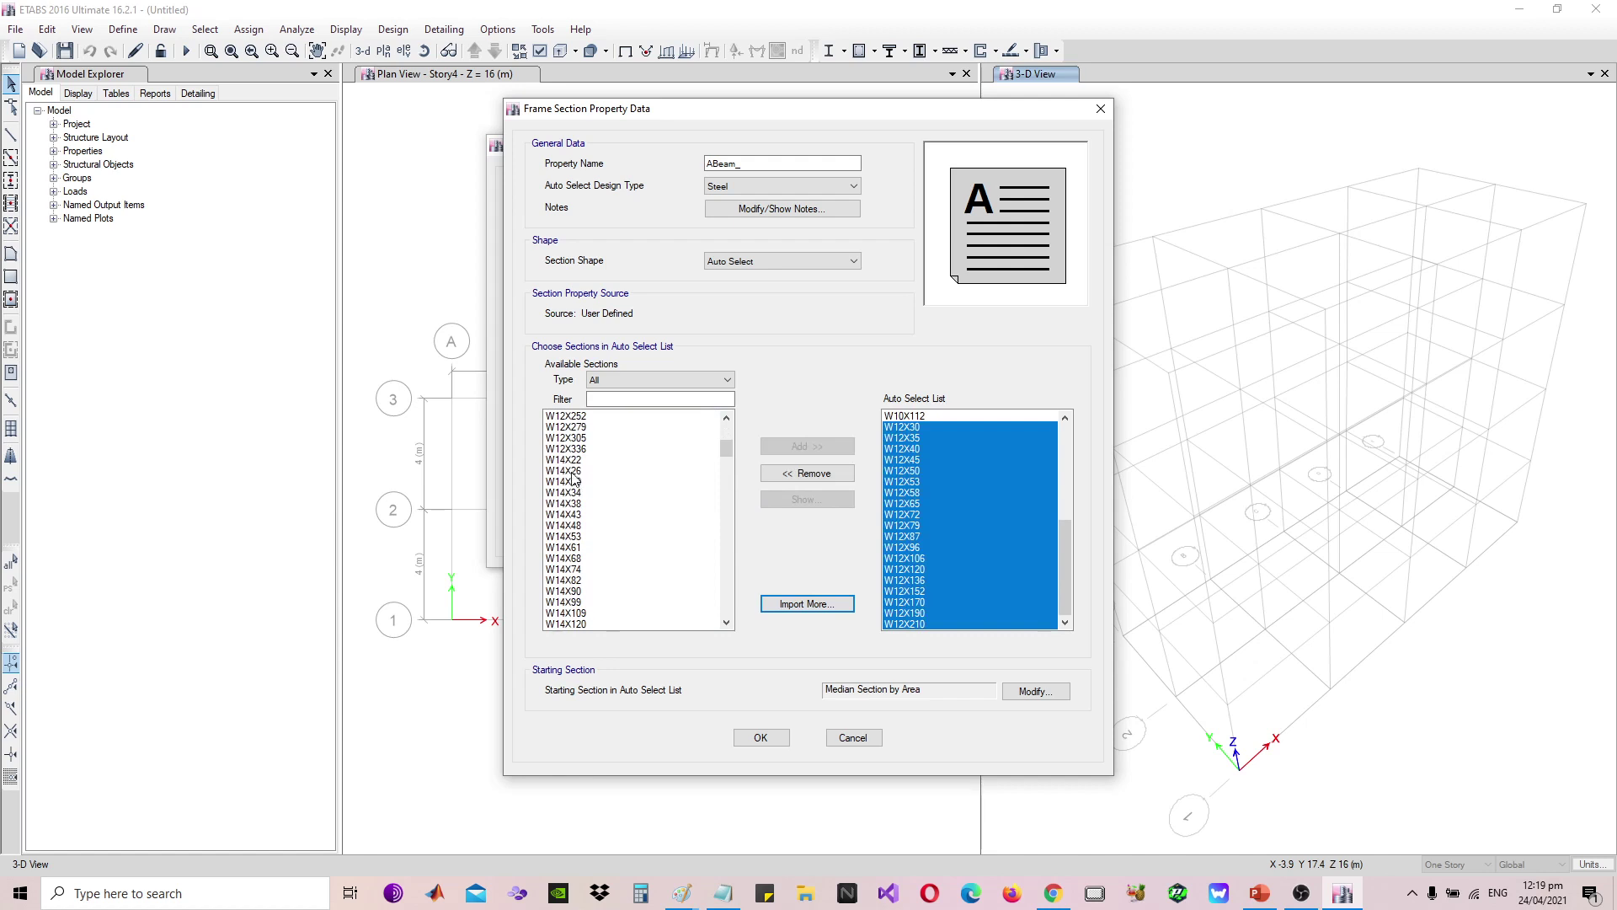
pyautogui.keyDown('shift'); pyautogui.click(580, 503); pyautogui.keyUp('shift')
pyautogui.click(581, 503)
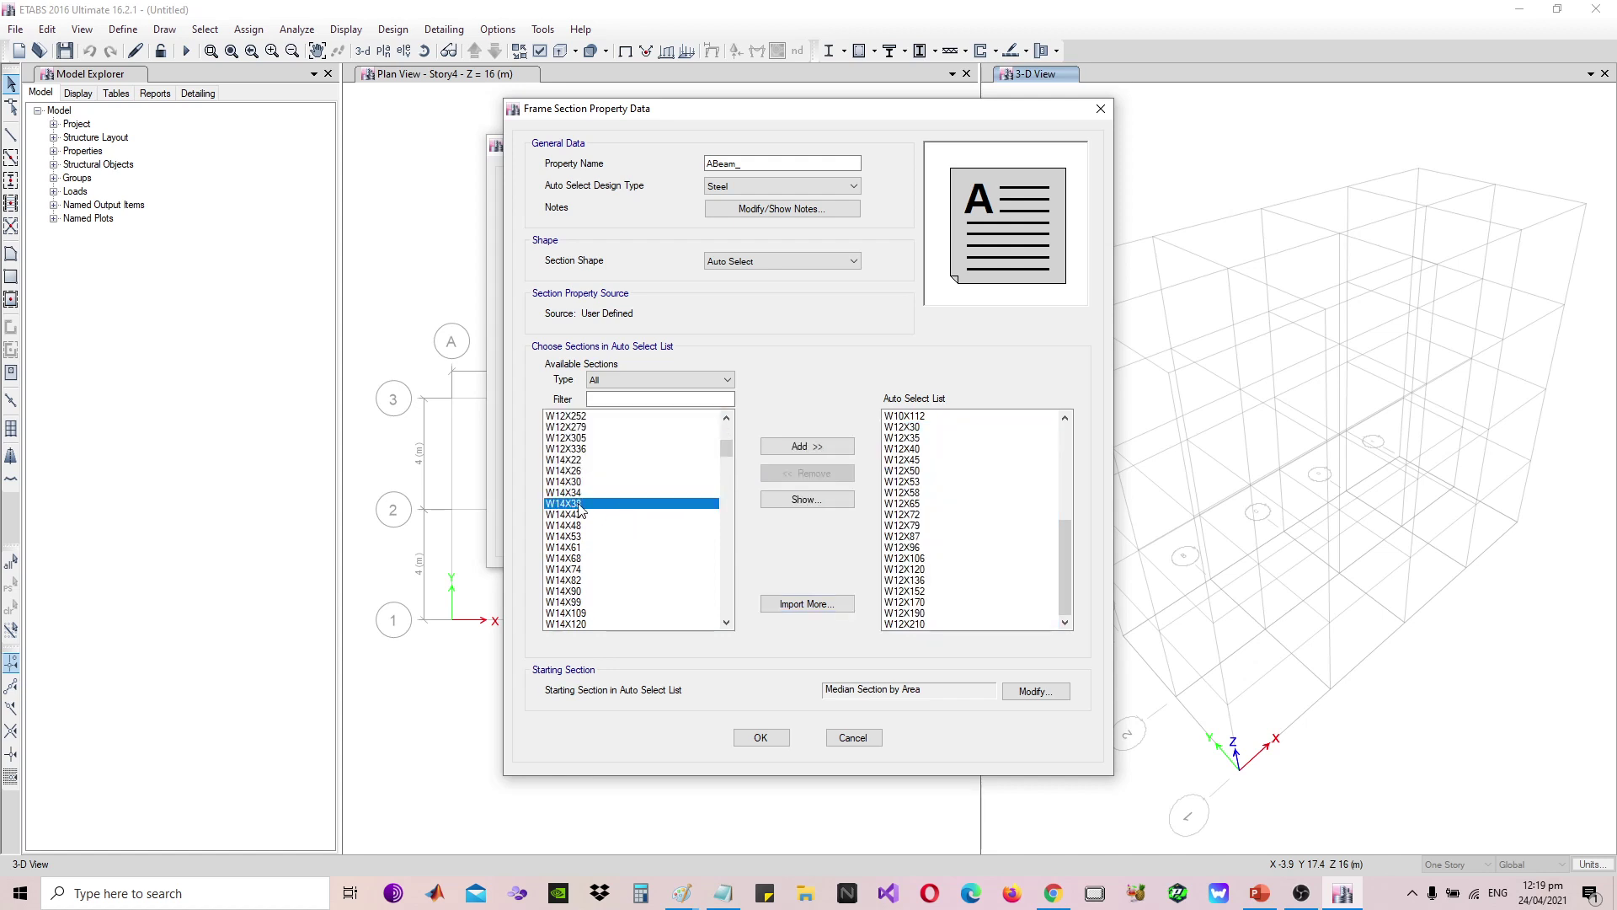
pyautogui.scroll(-6, 613, 534)
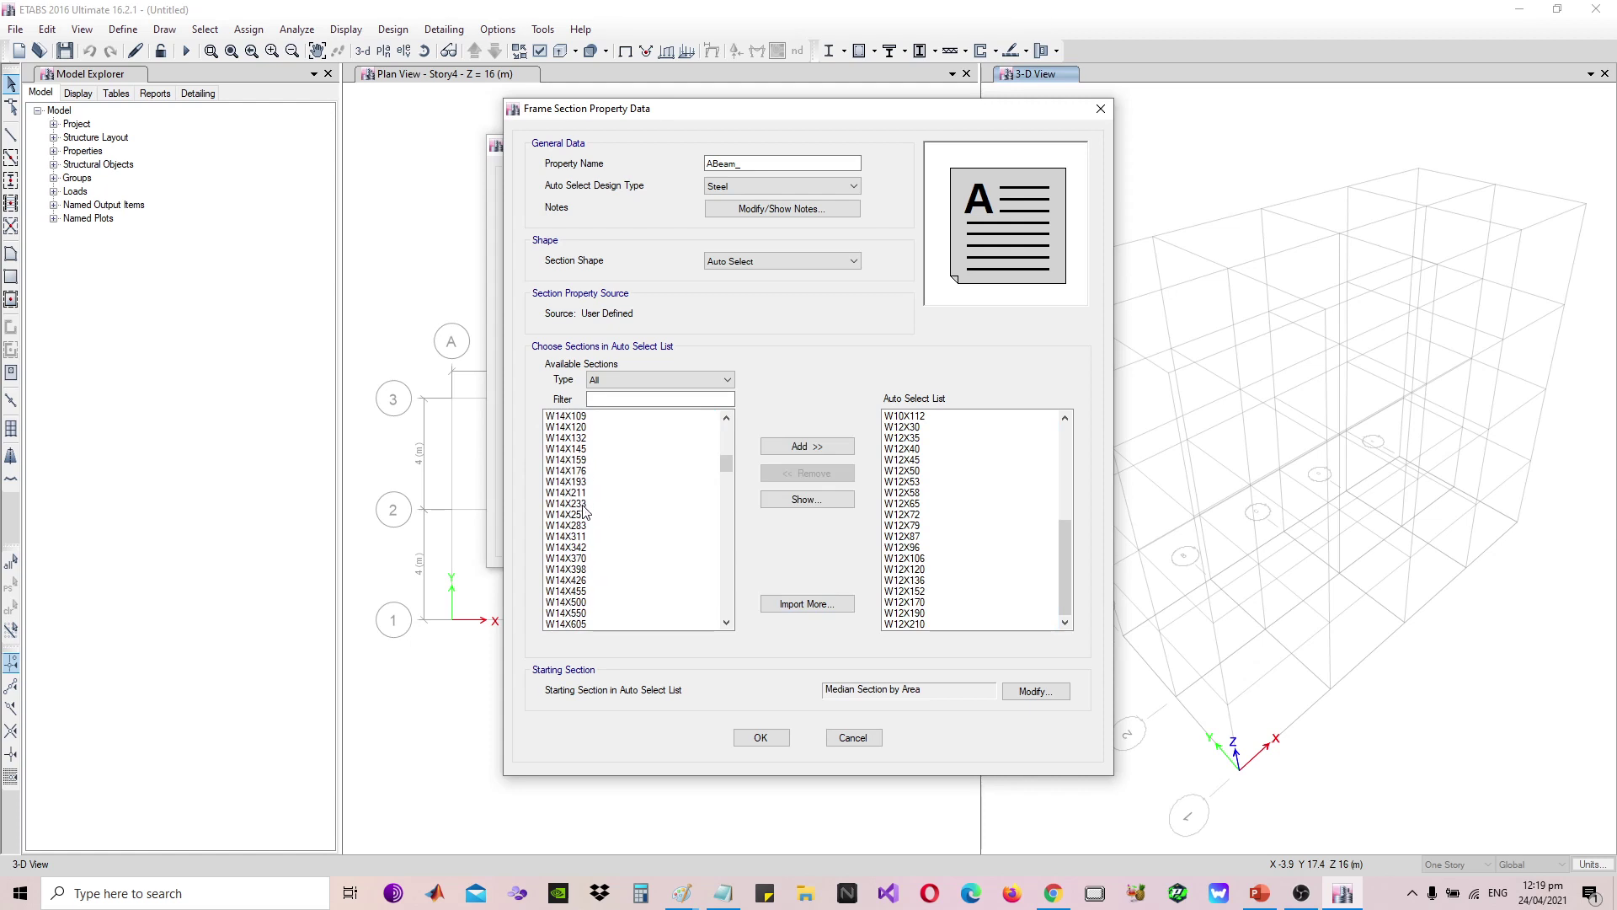
pyautogui.keyDown('shift'); pyautogui.click(587, 515); pyautogui.keyUp('shift')
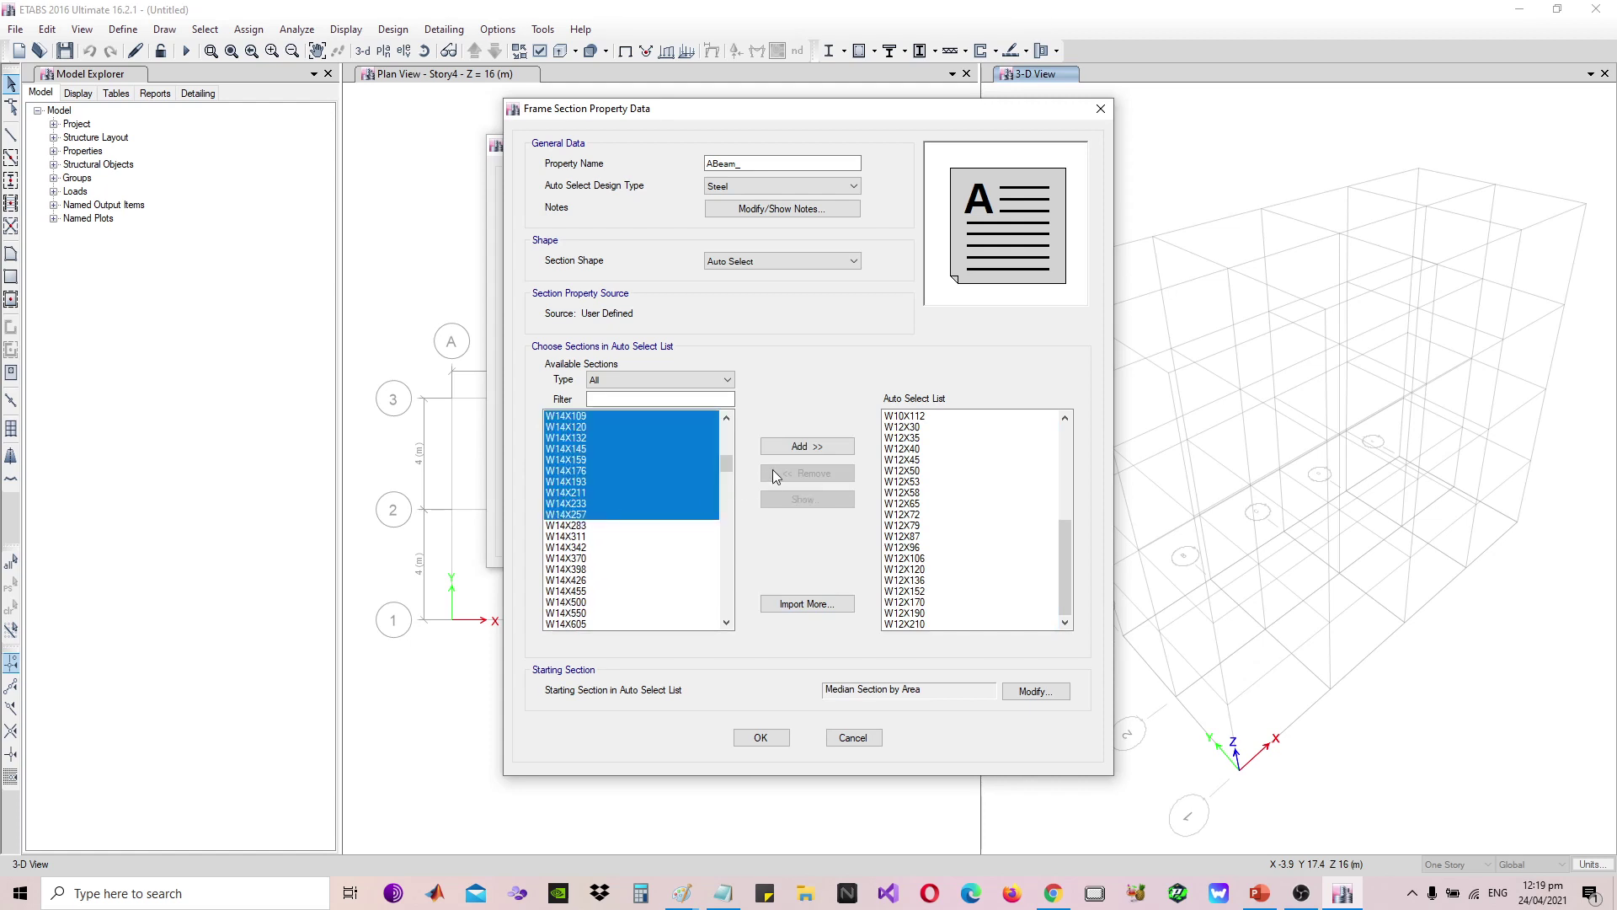
pyautogui.click(807, 448)
# Check the depth range of the chosen sections and complete the property name as ABeam_8-14
pyautogui.click(960, 507)
pyautogui.scroll(10, 960, 505)
pyautogui.hotkey('ctrl', 'a')
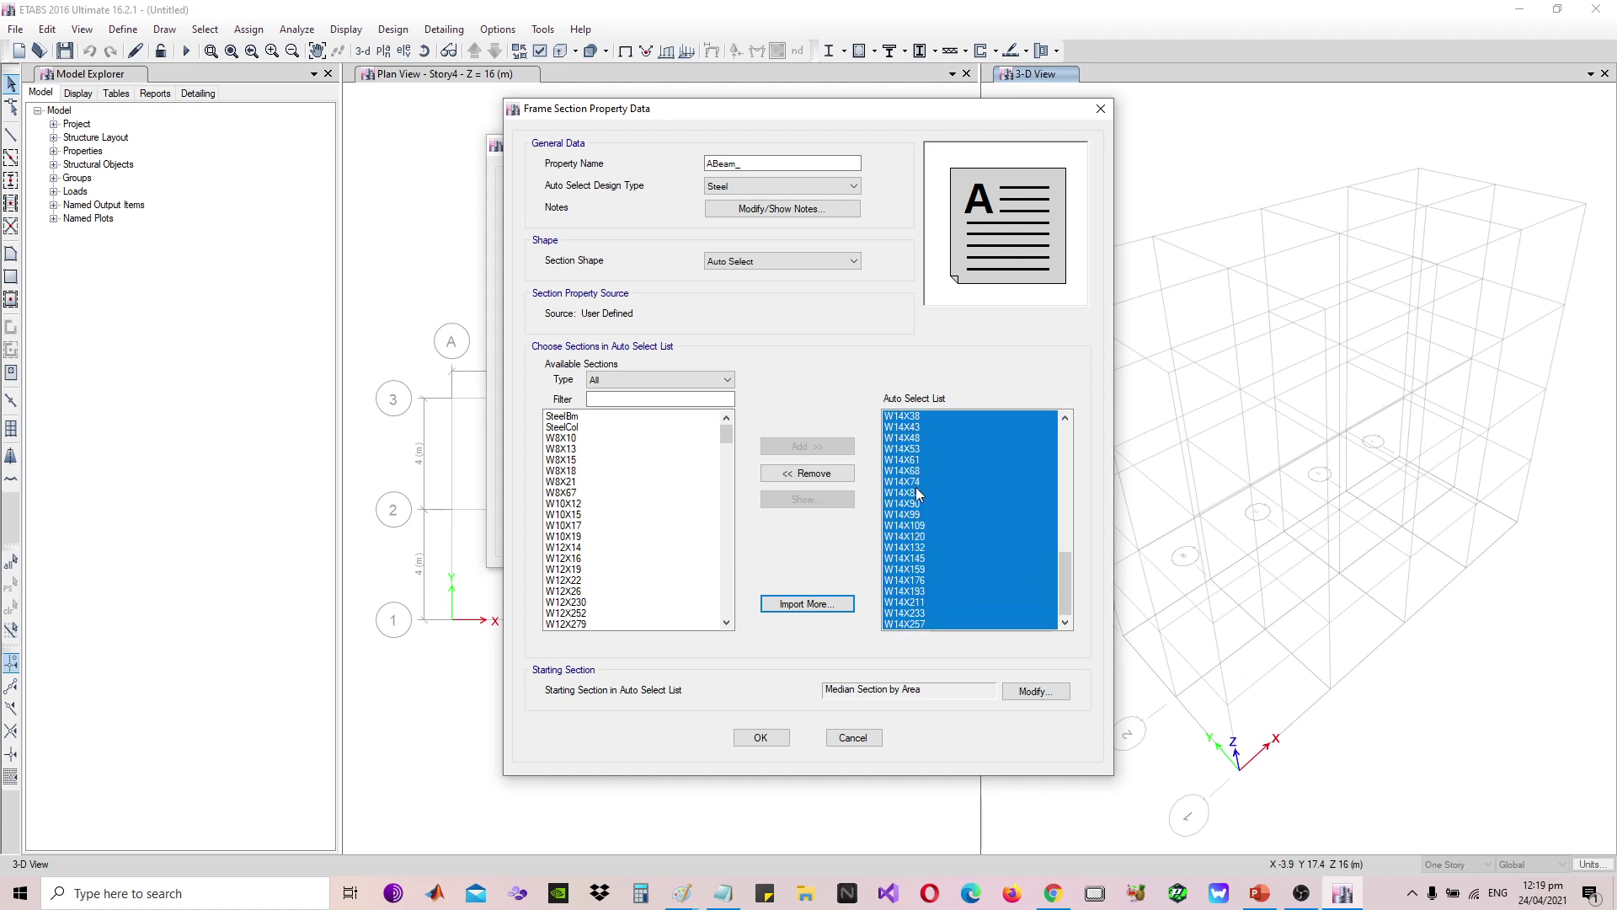
pyautogui.moveTo(909, 625); pyautogui.dragTo(918, 396)
pyautogui.click(911, 438)
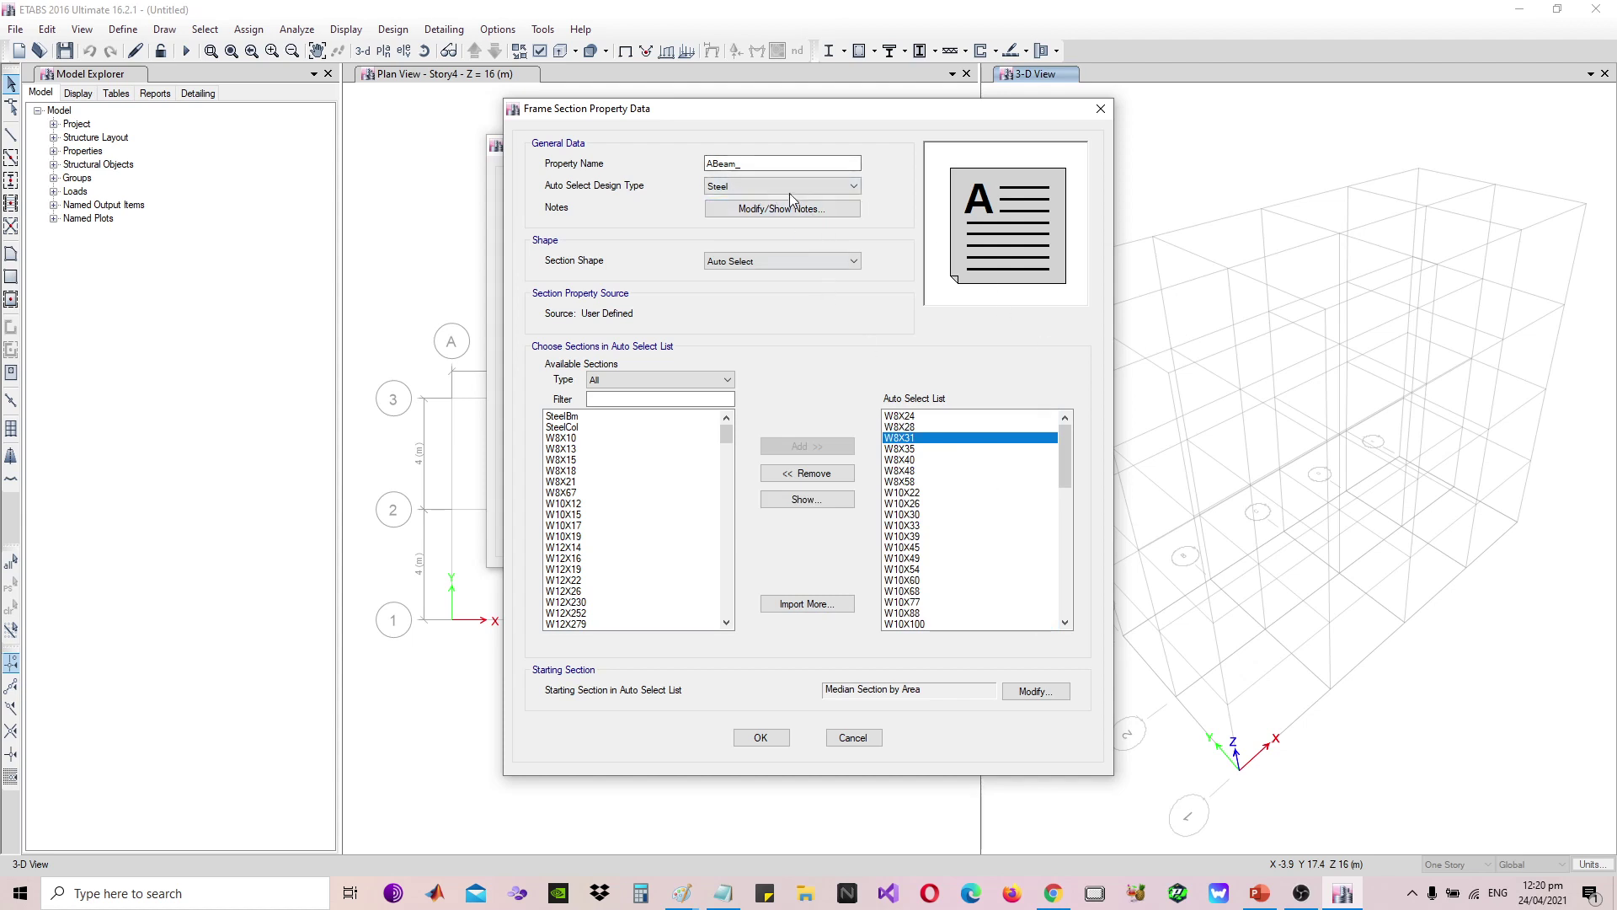
pyautogui.click(775, 170)
pyautogui.write('8')
pyautogui.scroll(-10, 926, 472)
pyautogui.write('-14')
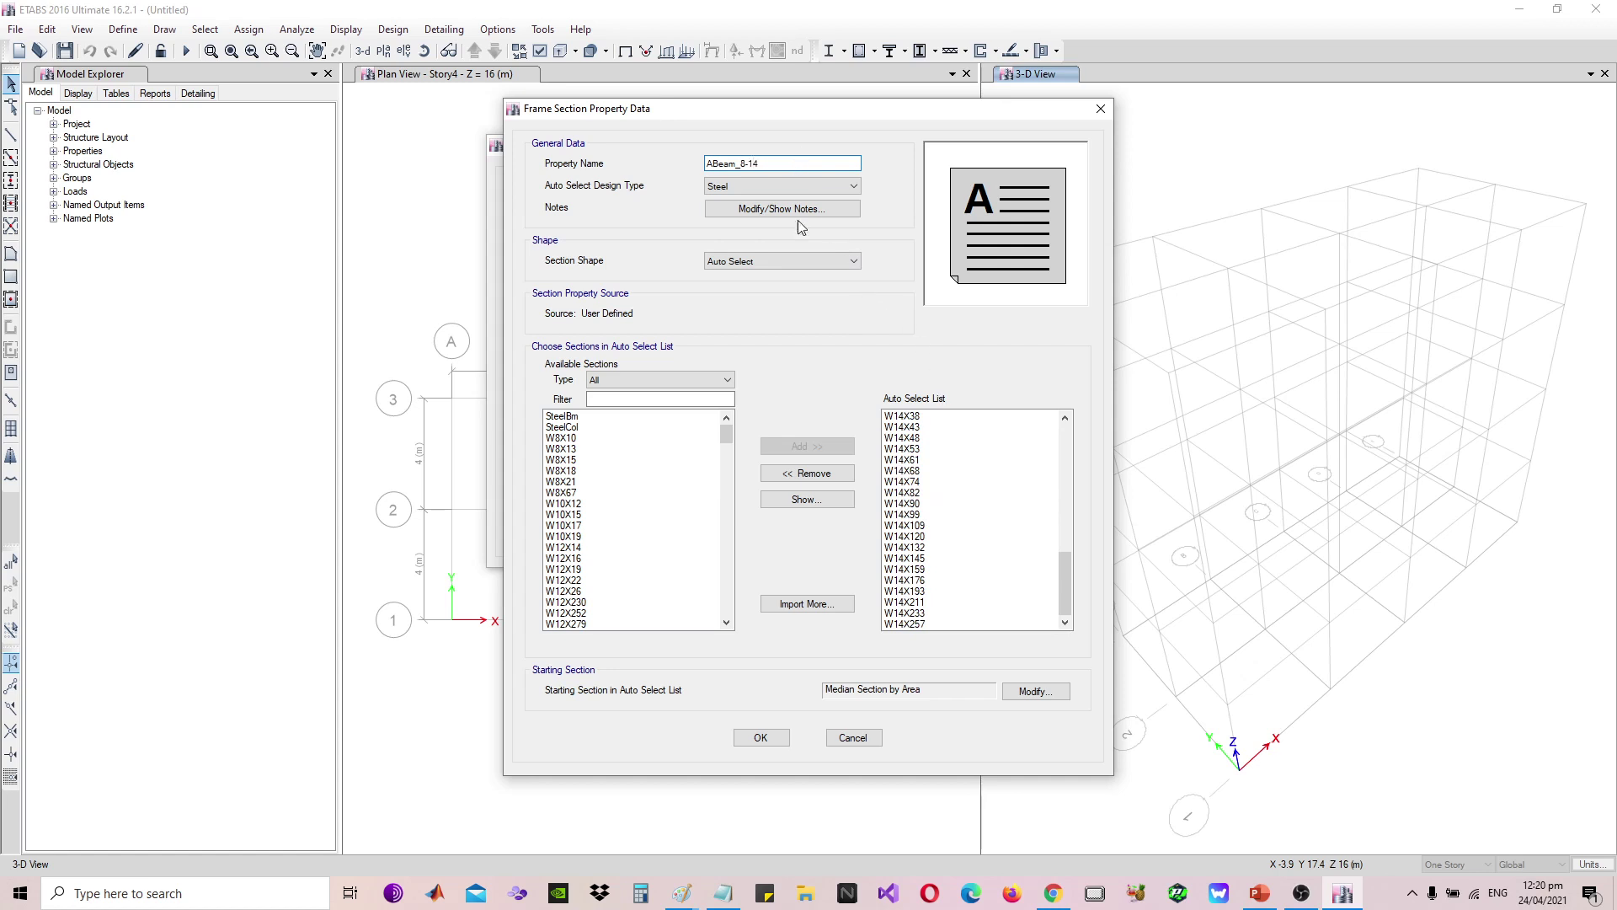
# Review the chosen and the remaining available sections, and save the ABeam_8-14 auto select property
pyautogui.click(921, 492)
pyautogui.click(927, 624)
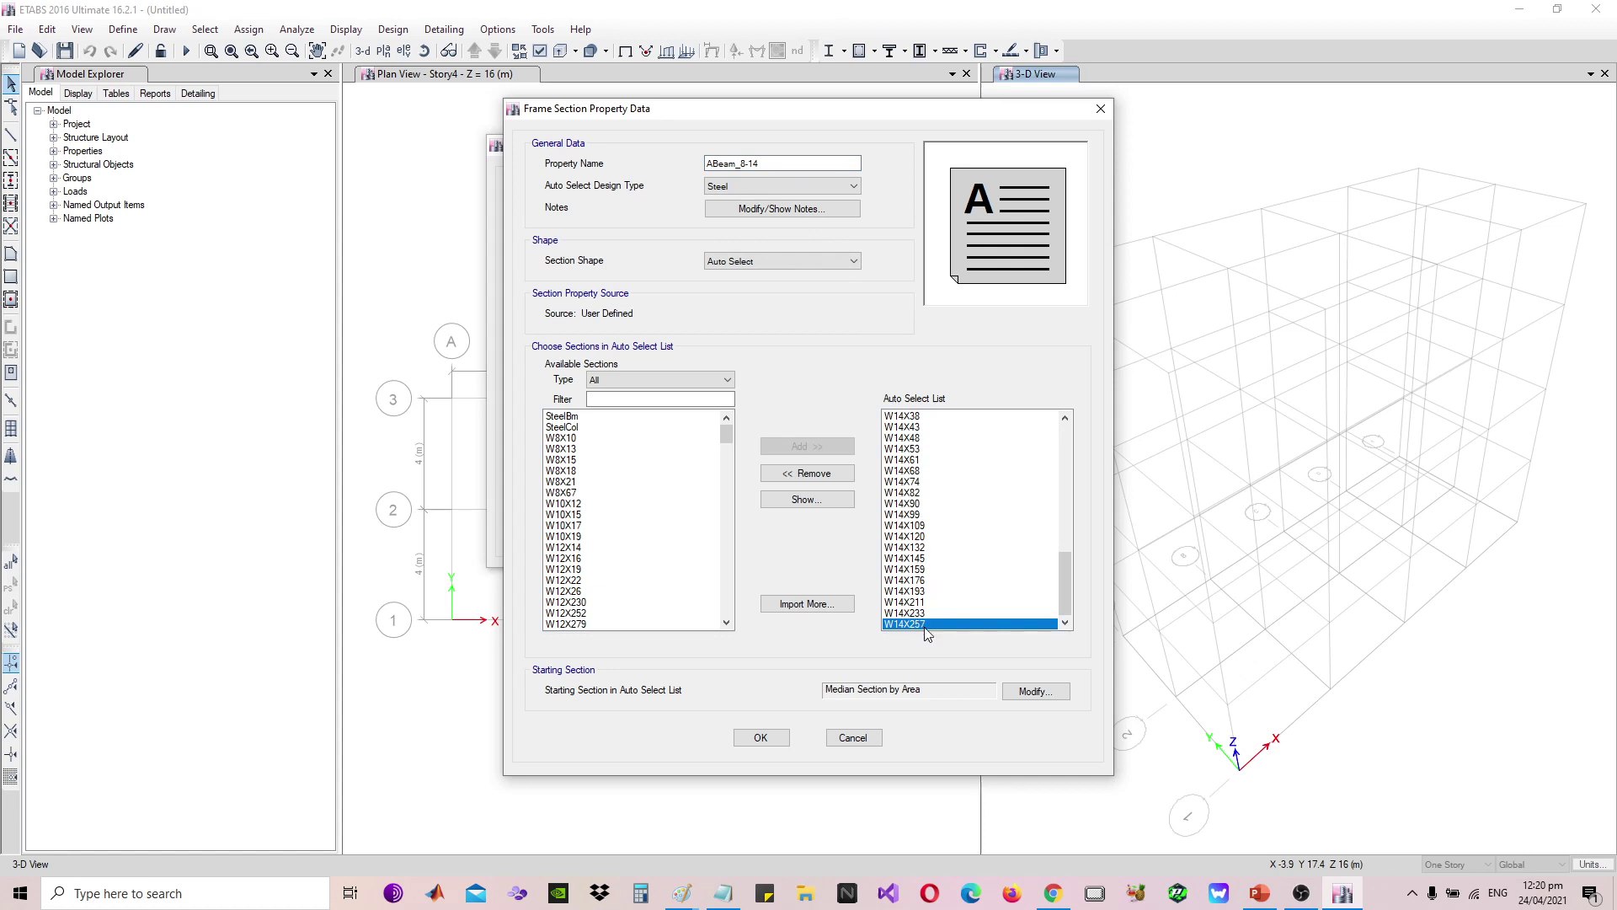
pyautogui.moveTo(932, 624); pyautogui.dragTo(944, 528)
pyautogui.click(807, 473)
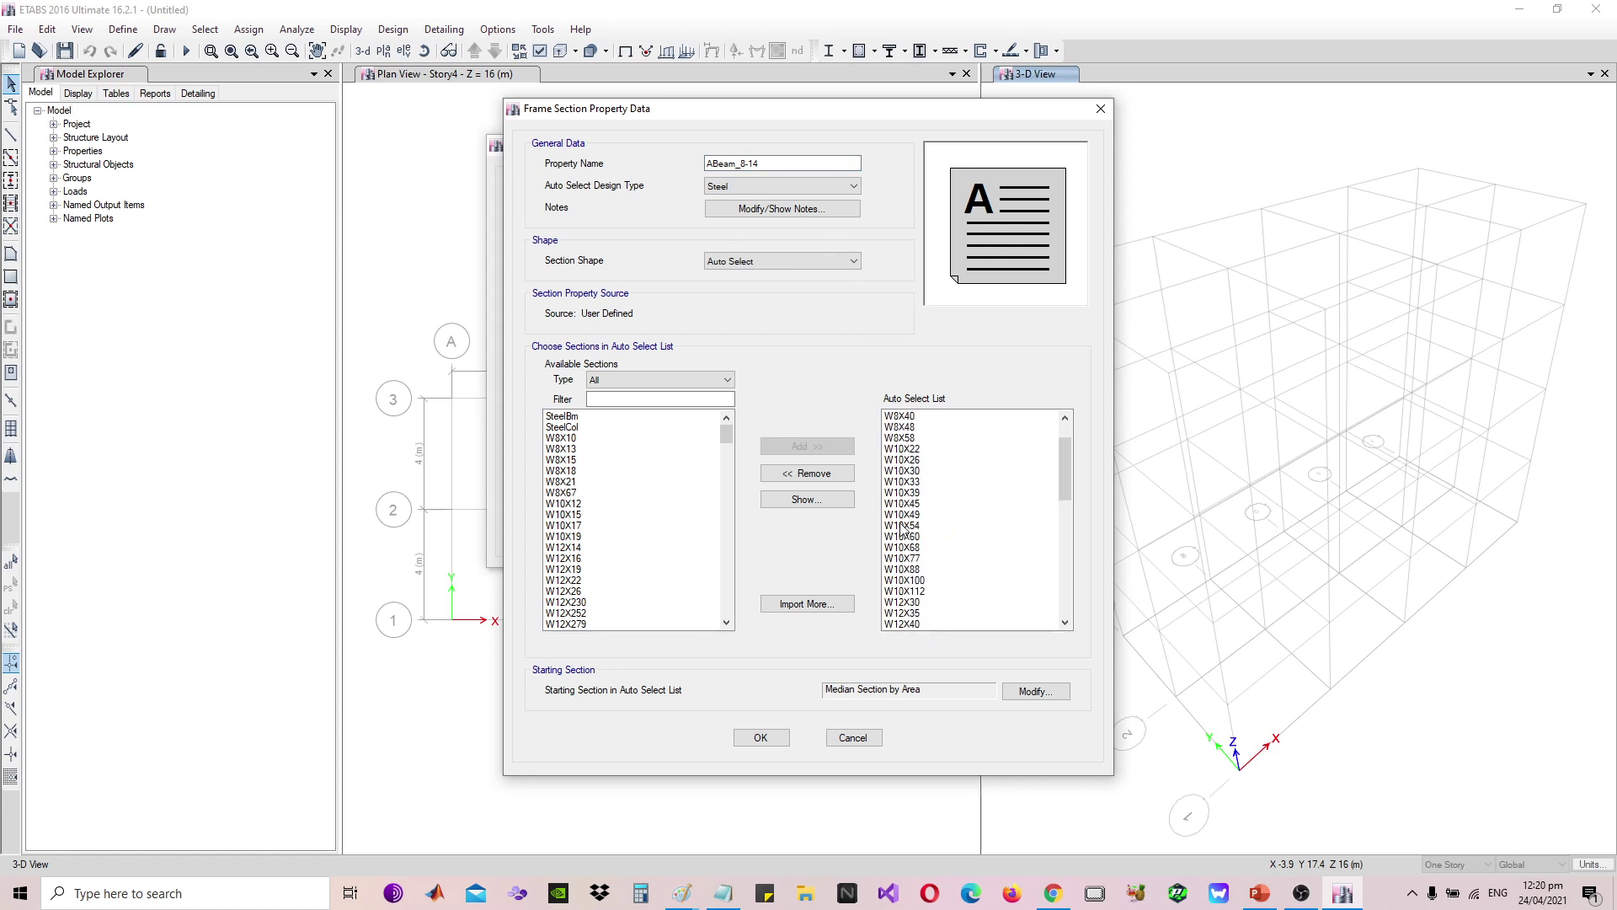
pyautogui.moveTo(581, 449); pyautogui.dragTo(570, 628)
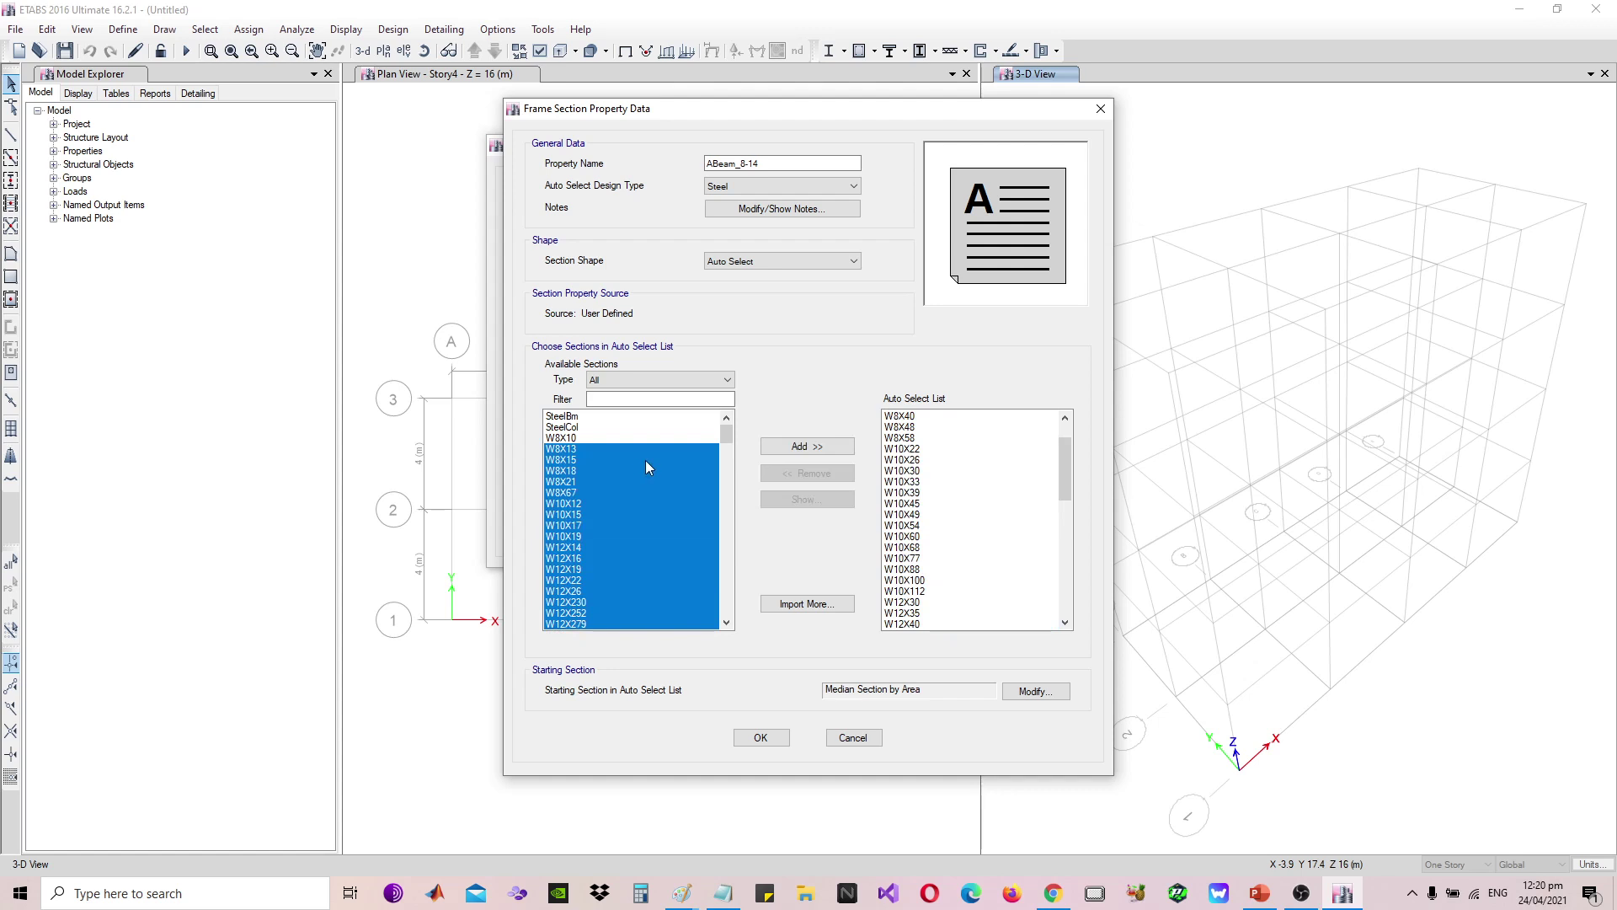
pyautogui.click(620, 503)
pyautogui.moveTo(915, 416); pyautogui.dragTo(960, 353)
pyautogui.click(918, 438)
pyautogui.click(927, 503)
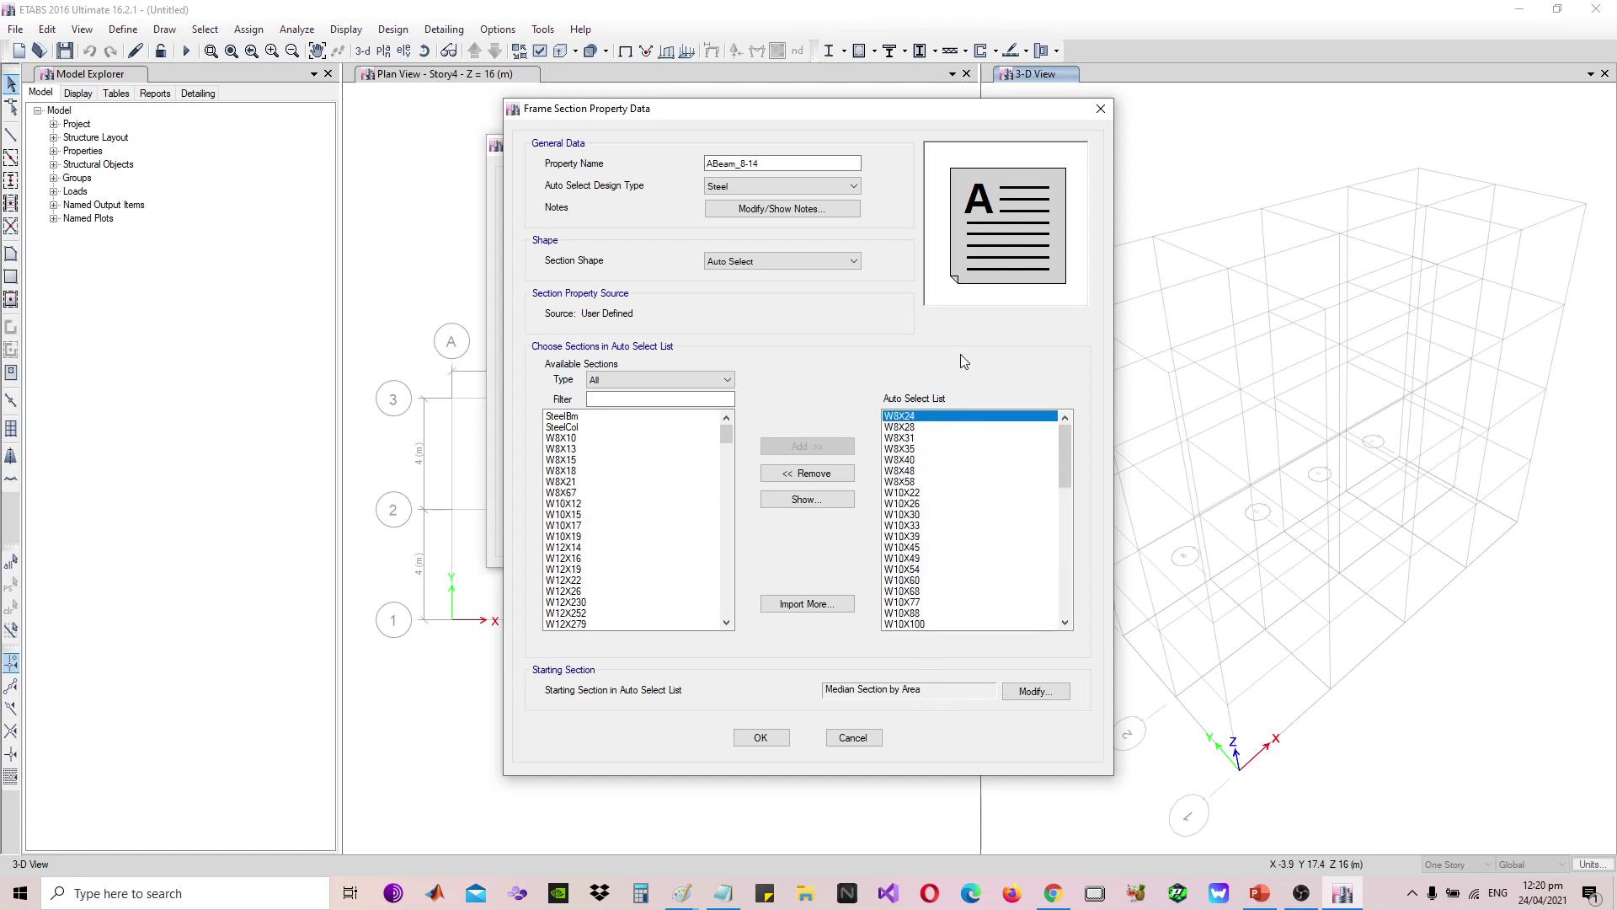
pyautogui.click(953, 449)
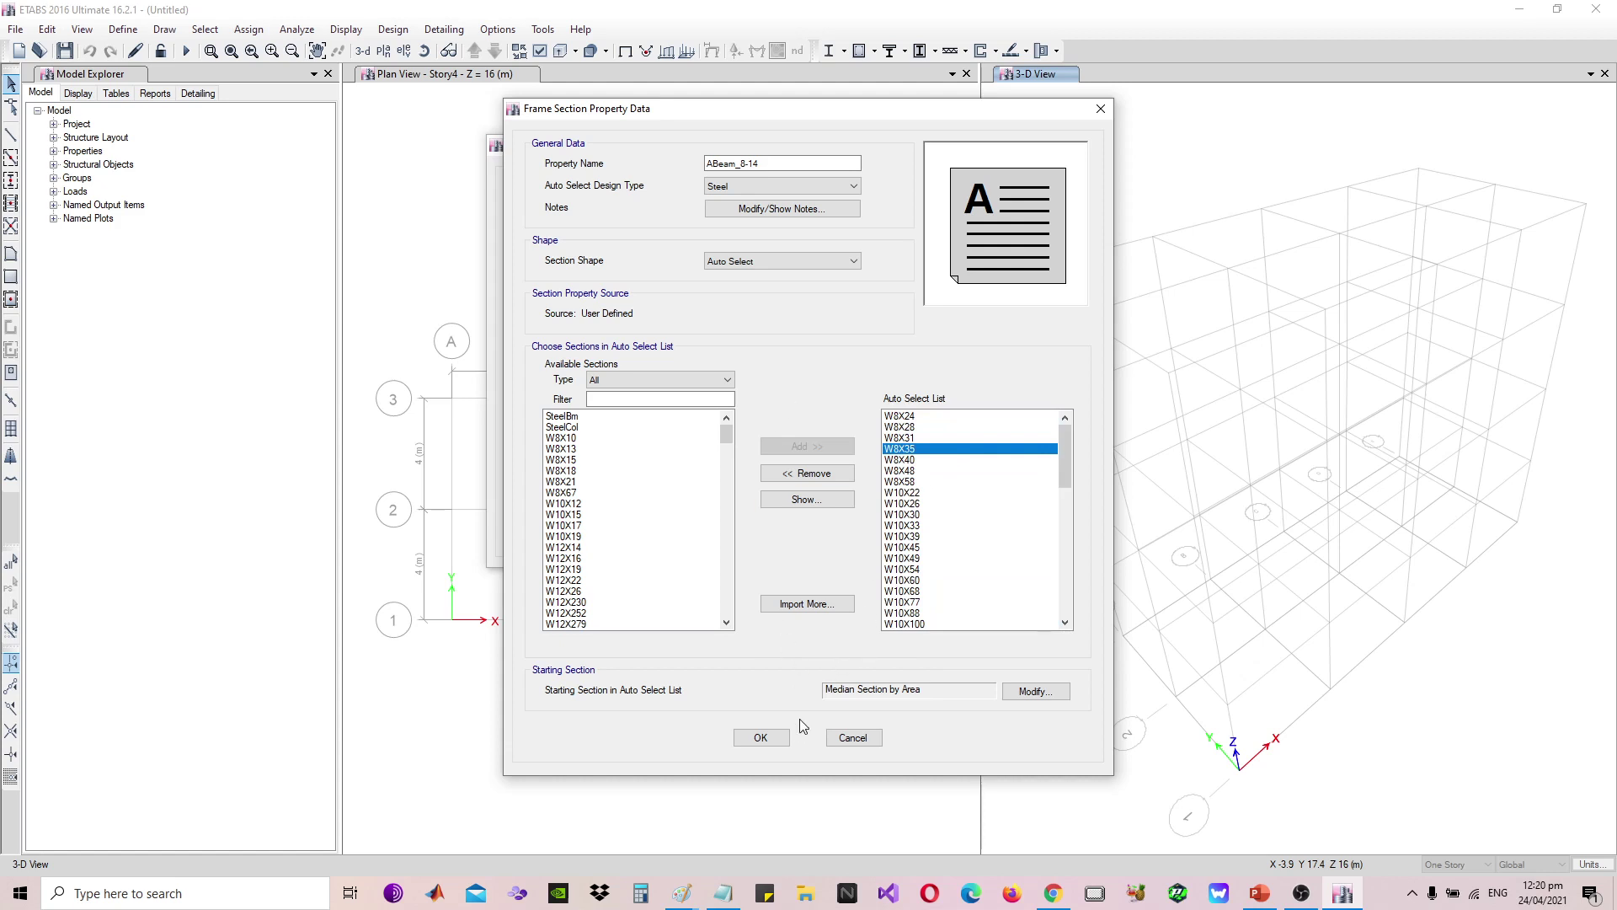
pyautogui.click(760, 737)
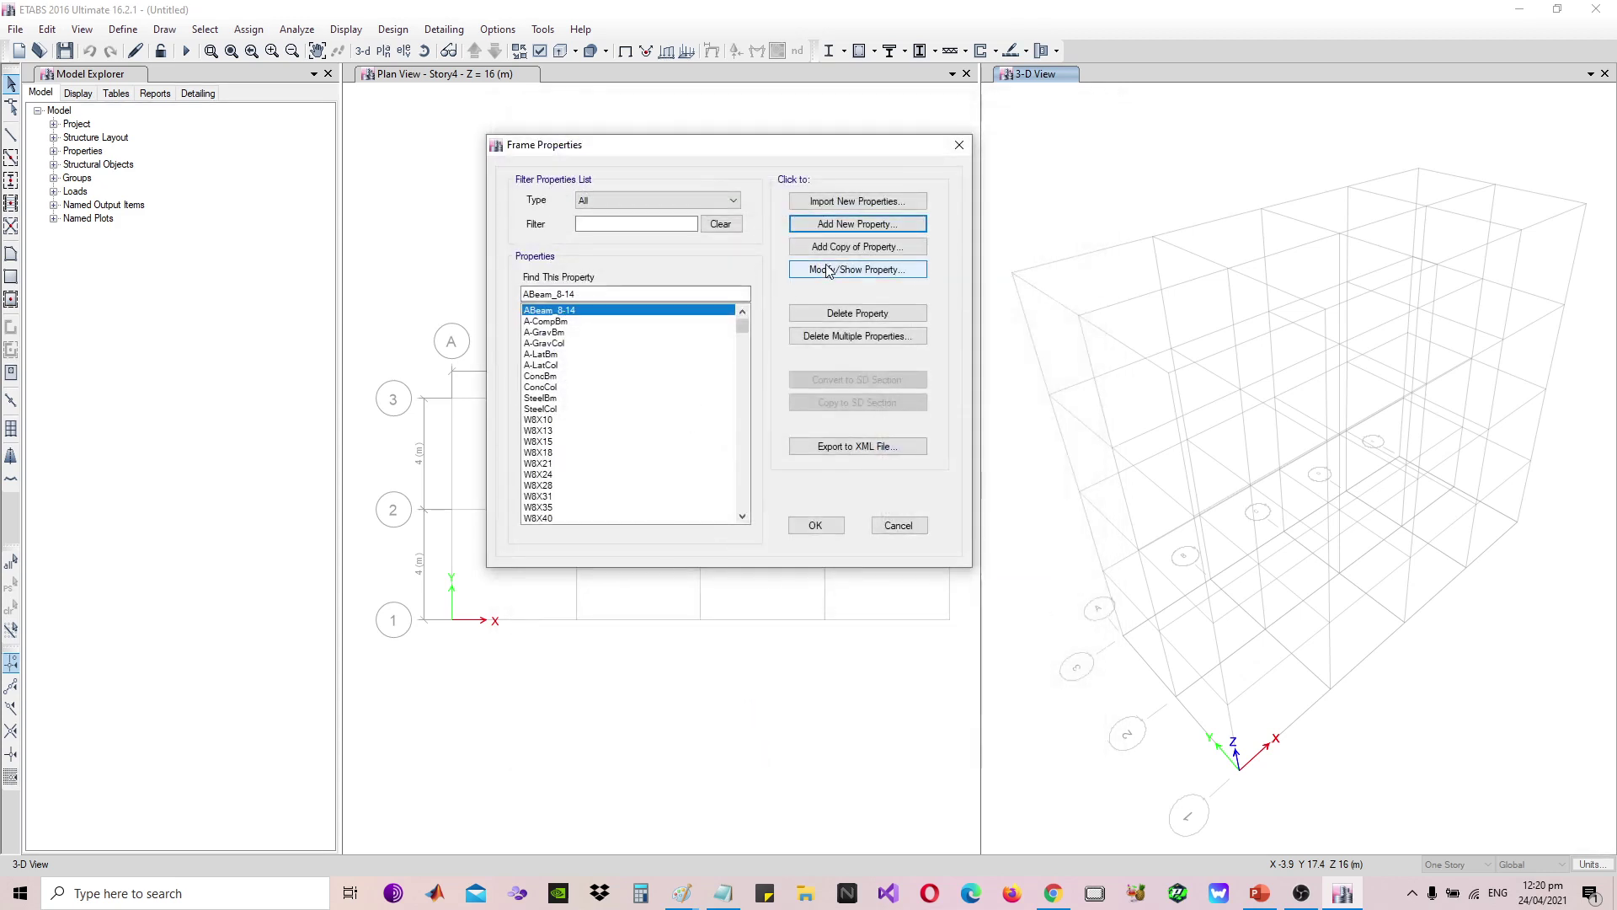
# Add a new steel Auto Select frame property for the columns and begin its name with ACol_
pyautogui.click(898, 228)
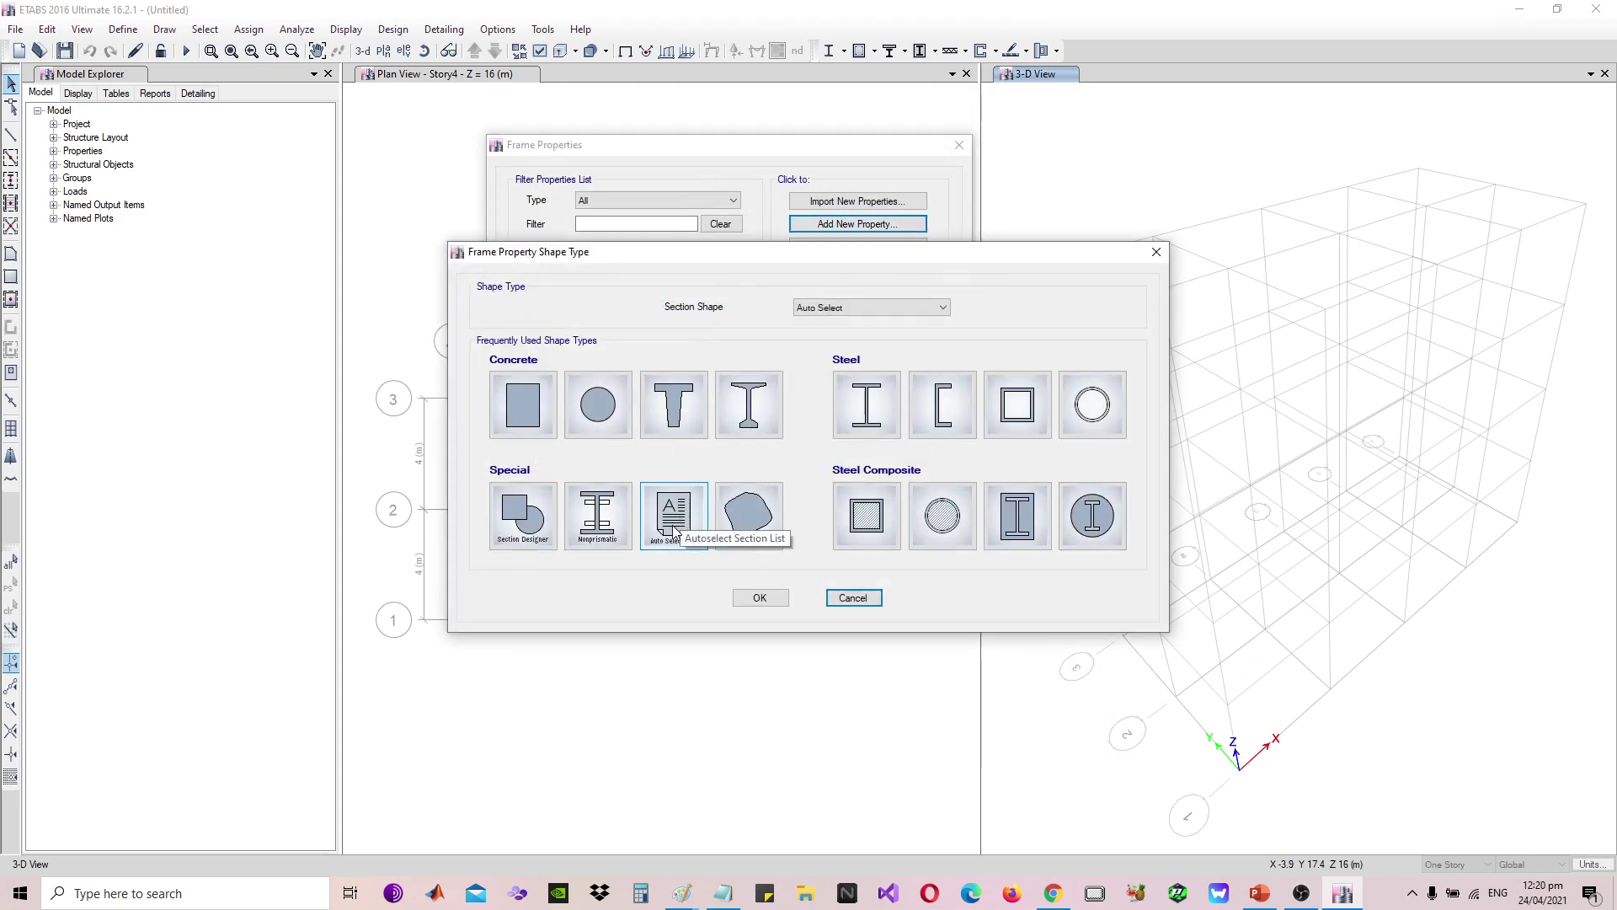
pyautogui.click(674, 530)
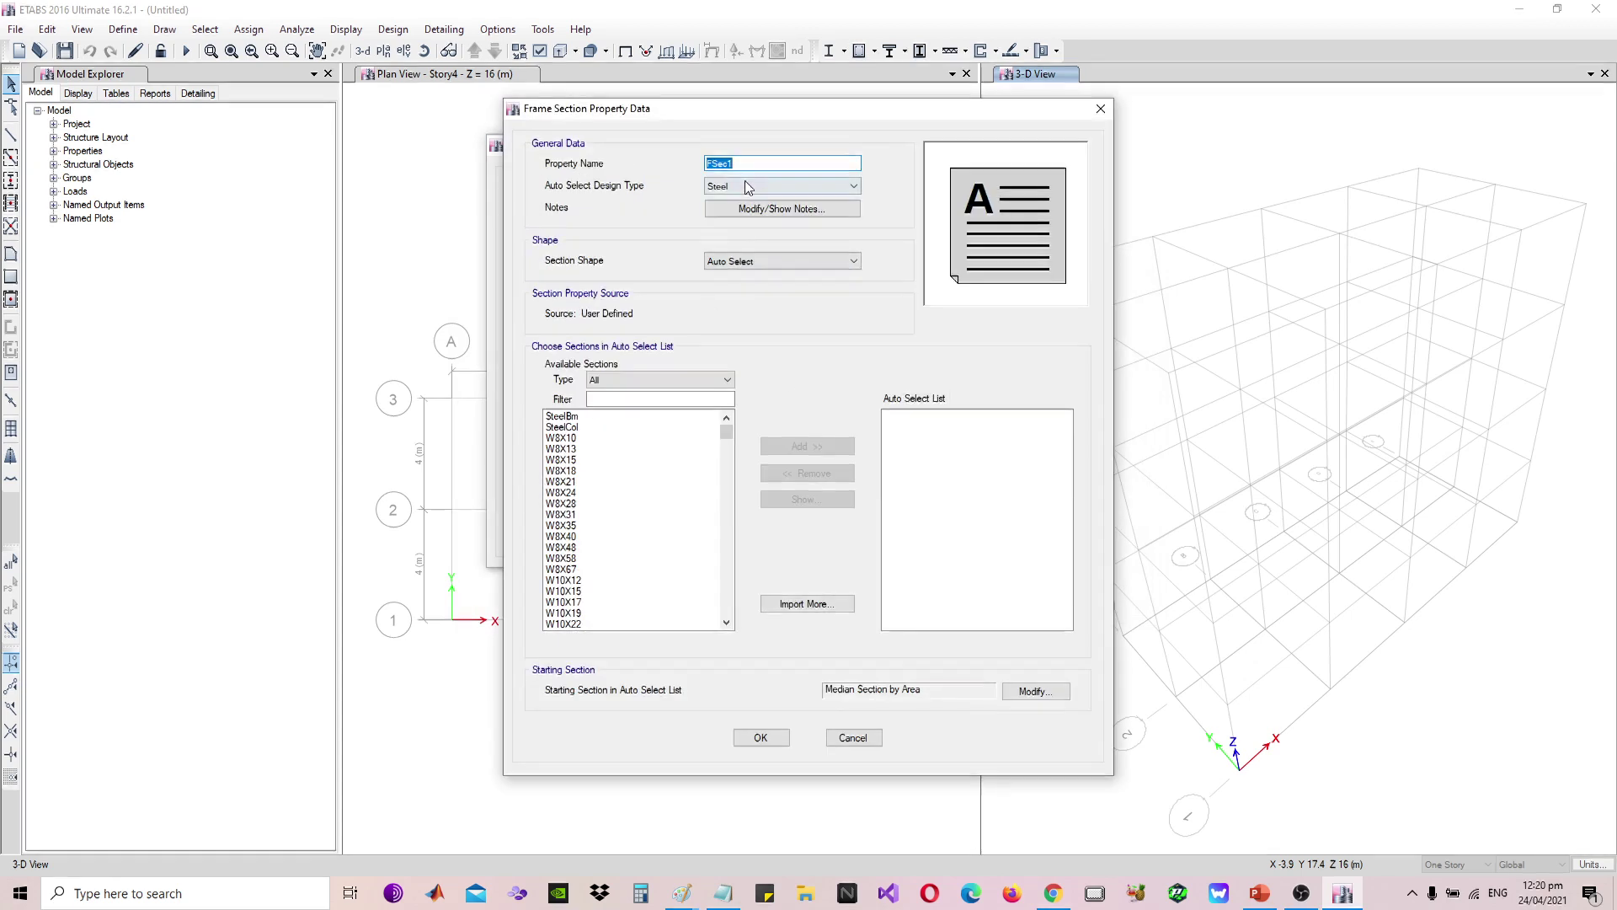
pyautogui.write('ACol_')
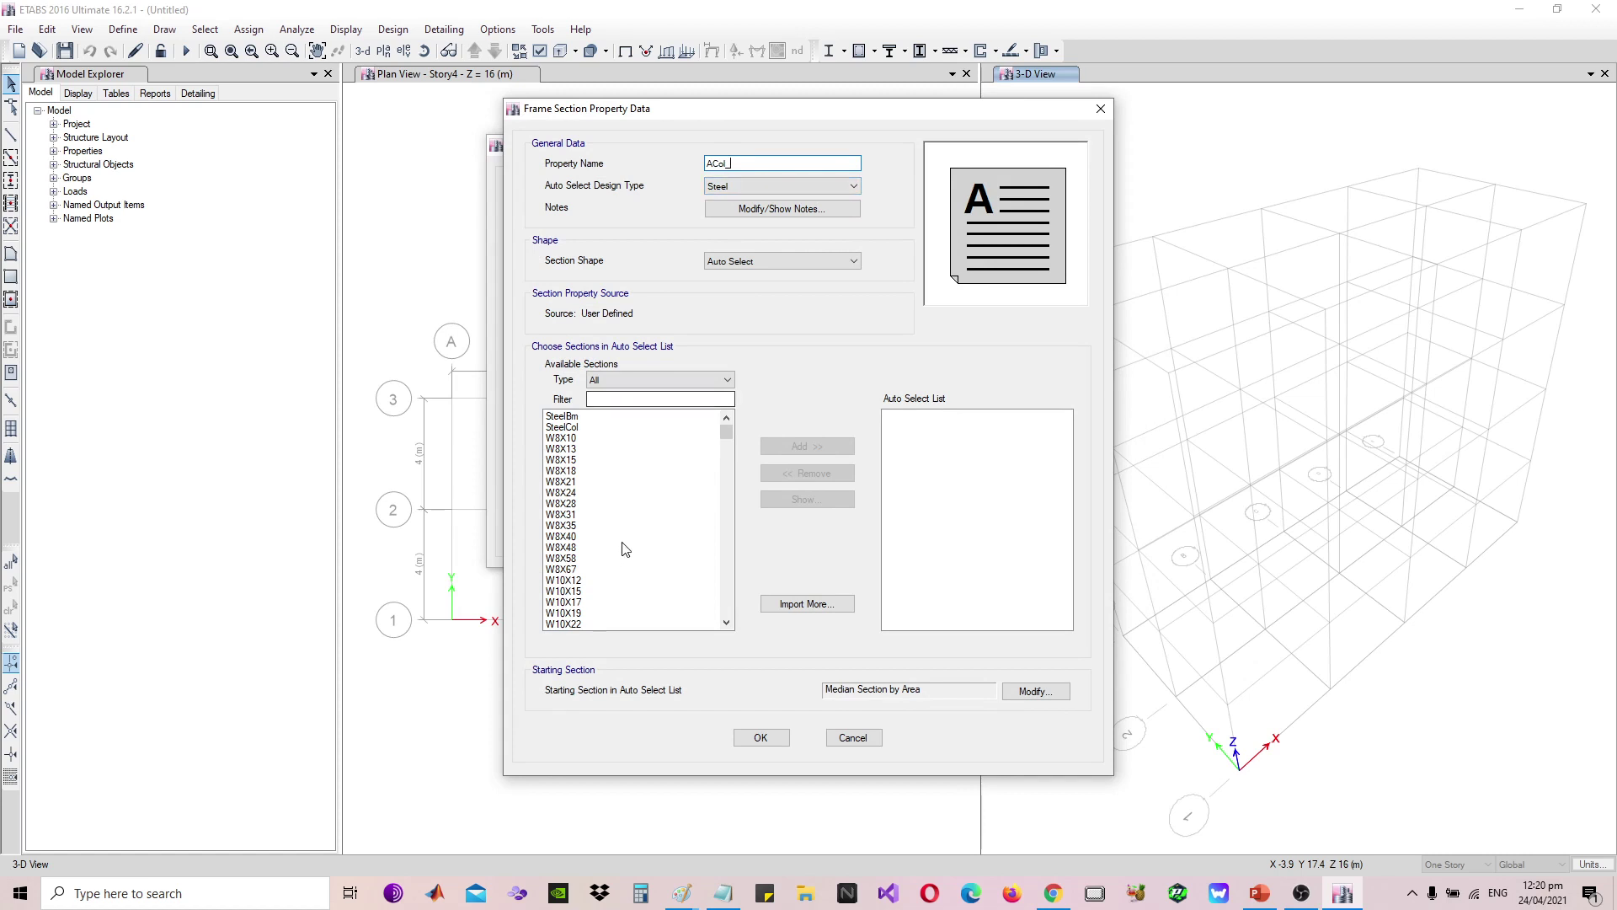
# Add sections W12X40 through W18X311 to the column property's Auto Select List
pyautogui.scroll(-4, 621, 548)
pyautogui.scroll(-4, 588, 478)
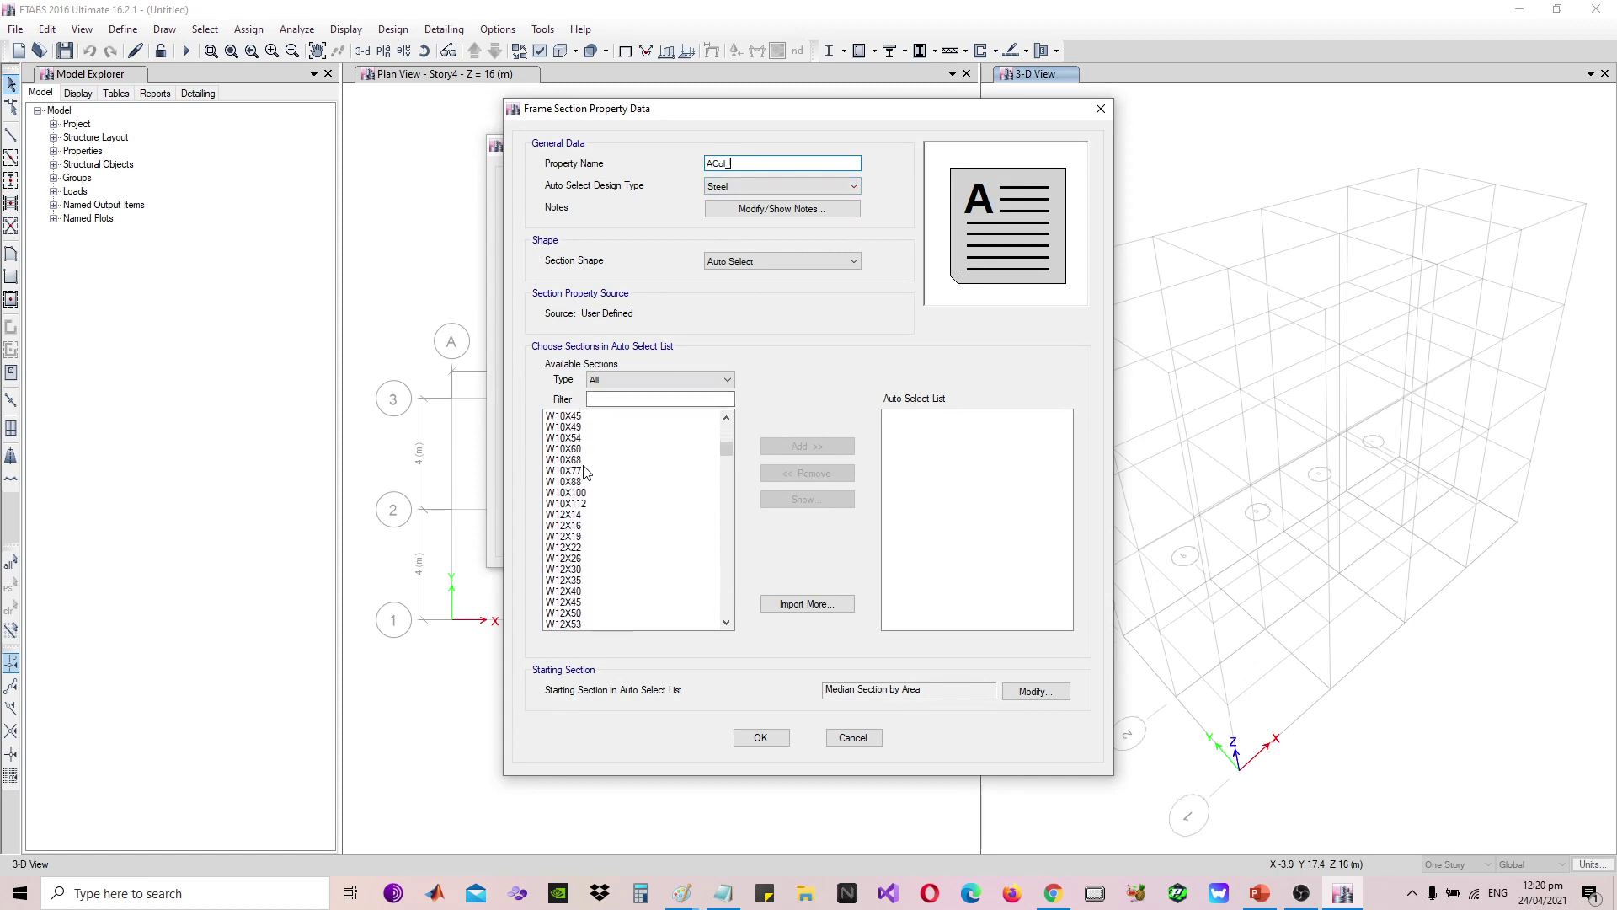
pyautogui.click(582, 515)
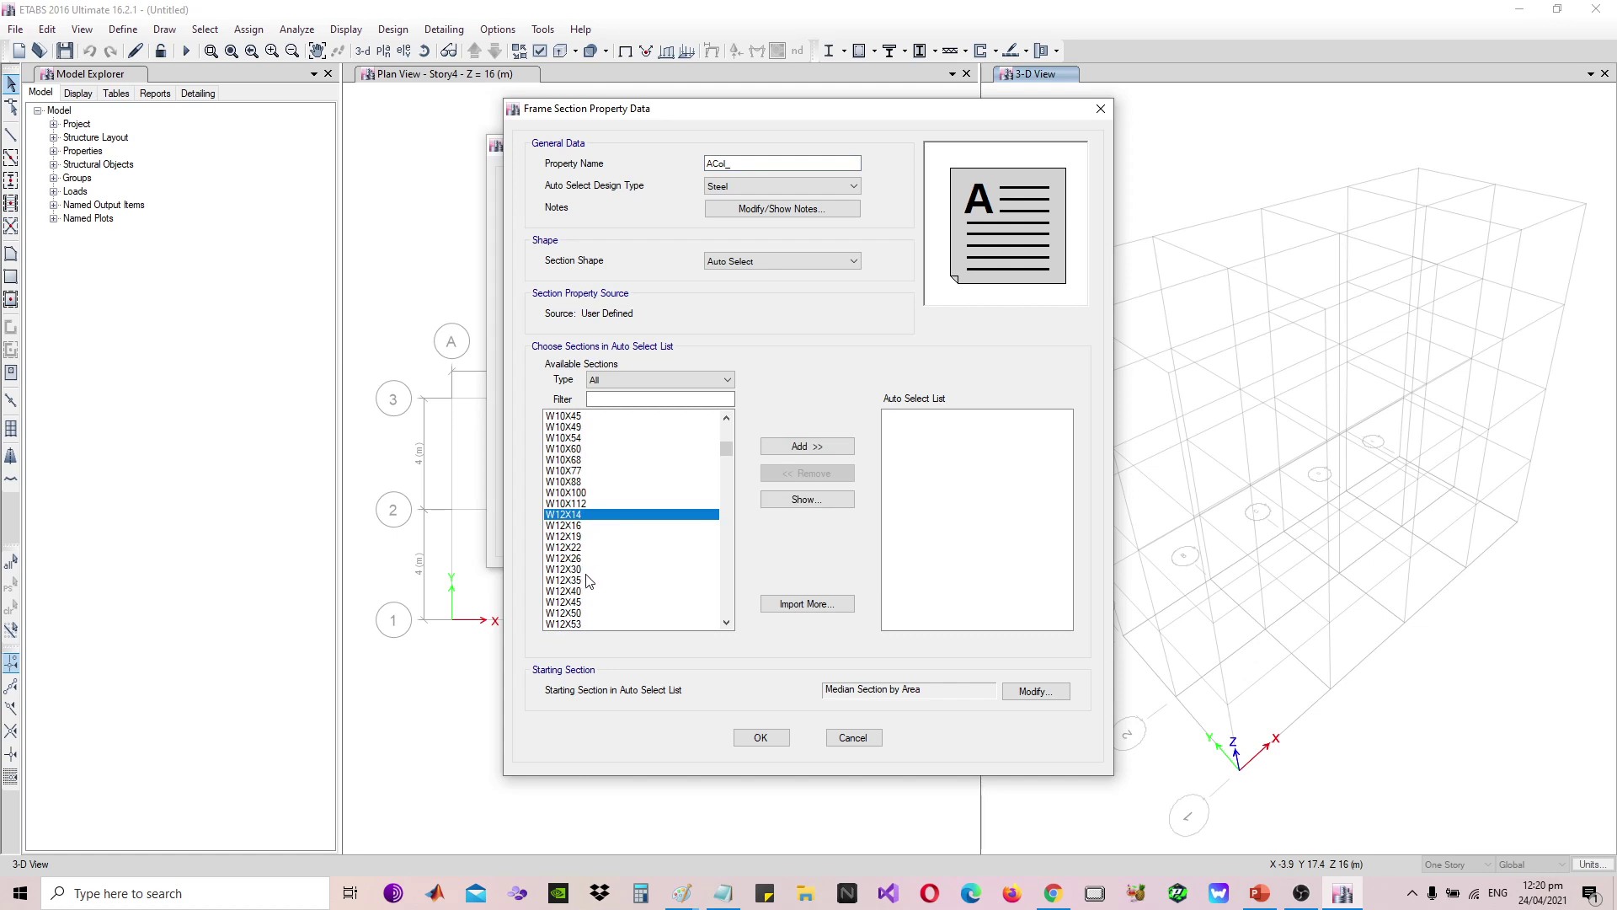
pyautogui.click(581, 600)
pyautogui.scroll(-11, 625, 594)
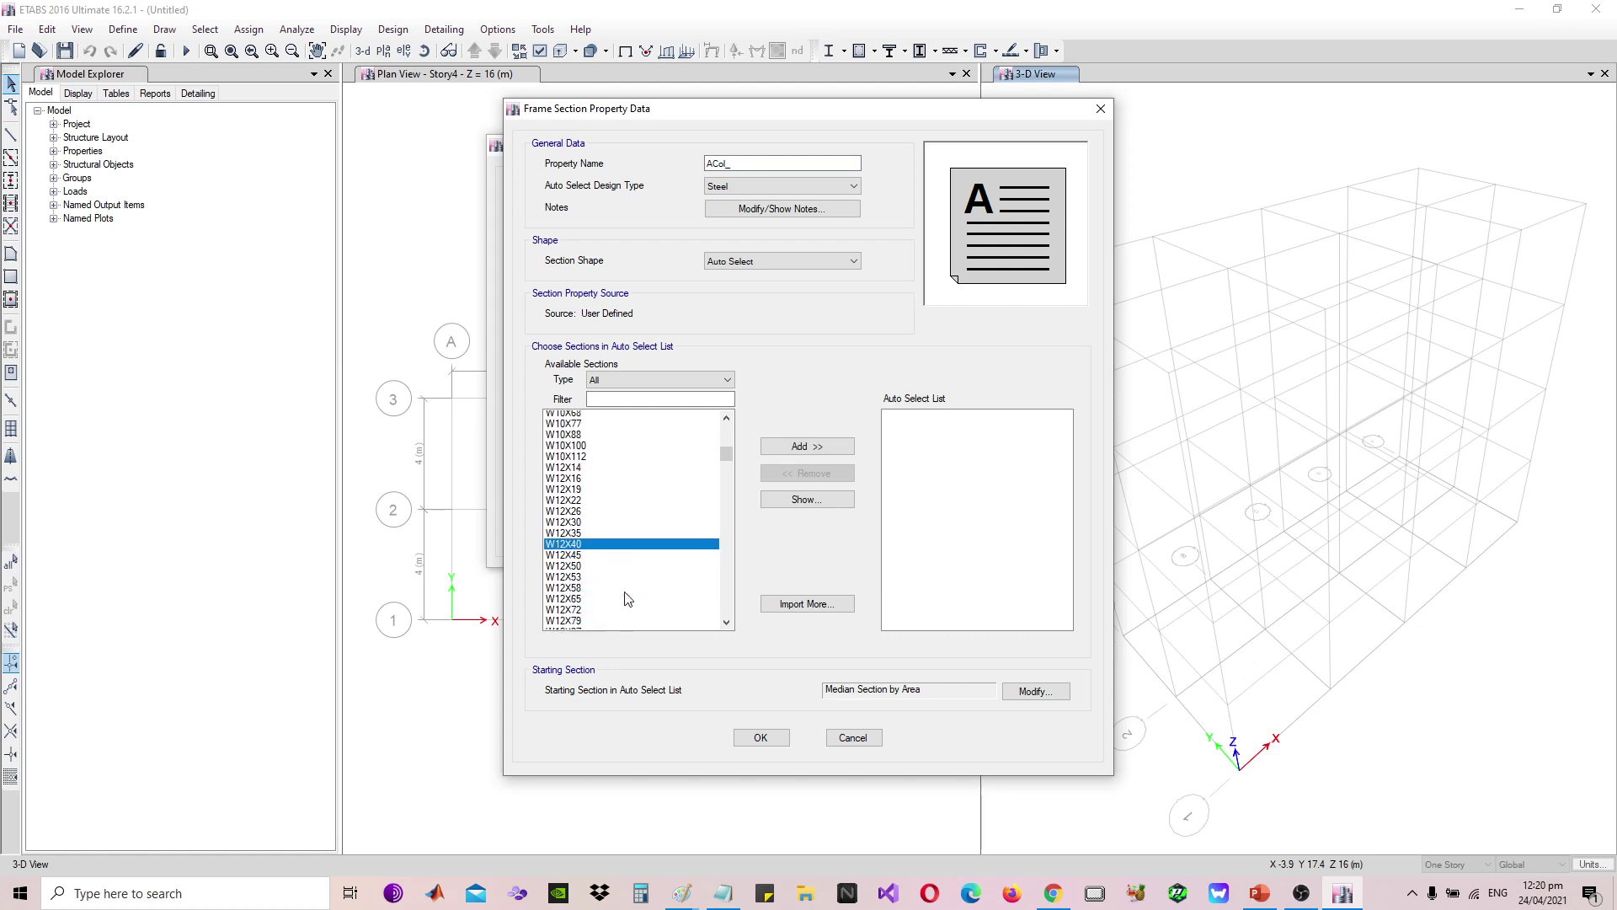
pyautogui.scroll(-13, 620, 583)
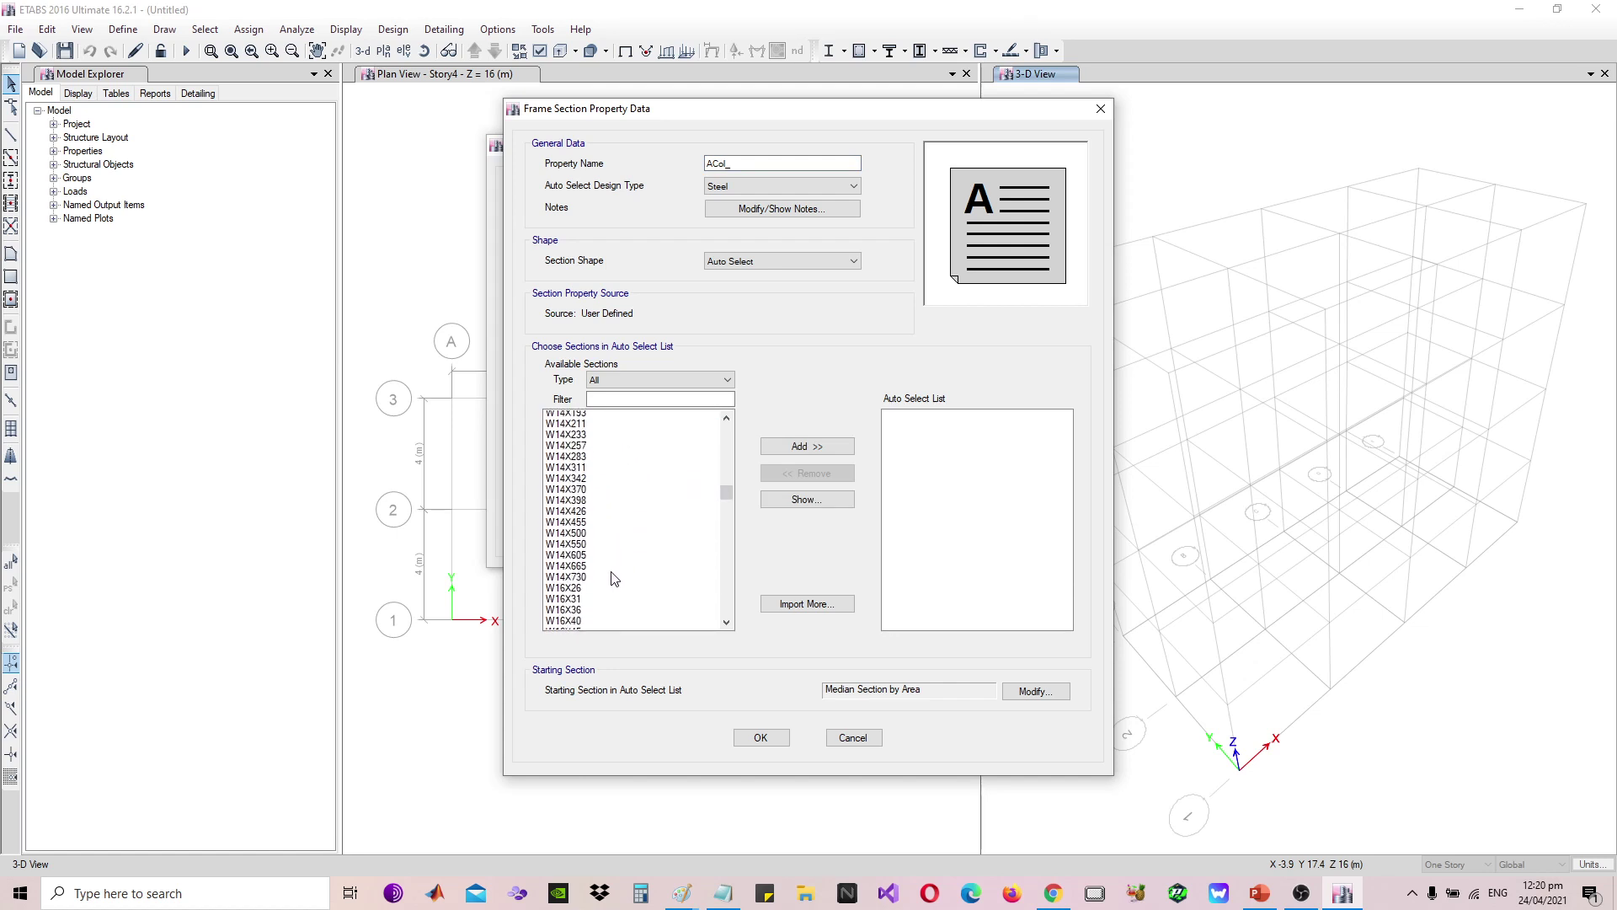
pyautogui.scroll(-7, 603, 571)
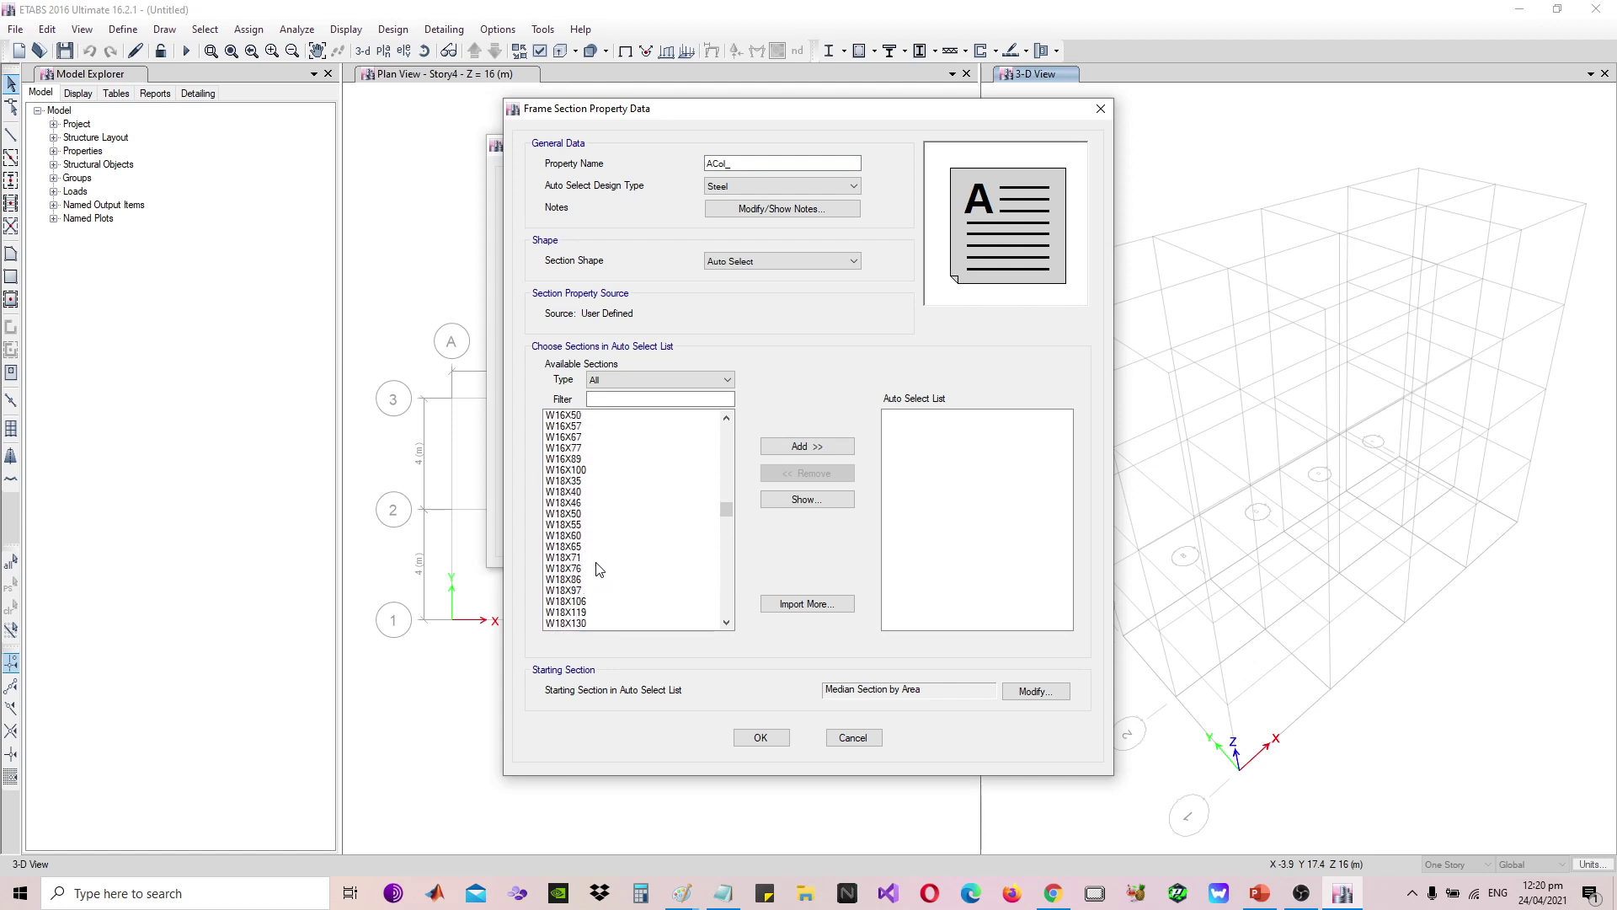
pyautogui.scroll(-1, 593, 560)
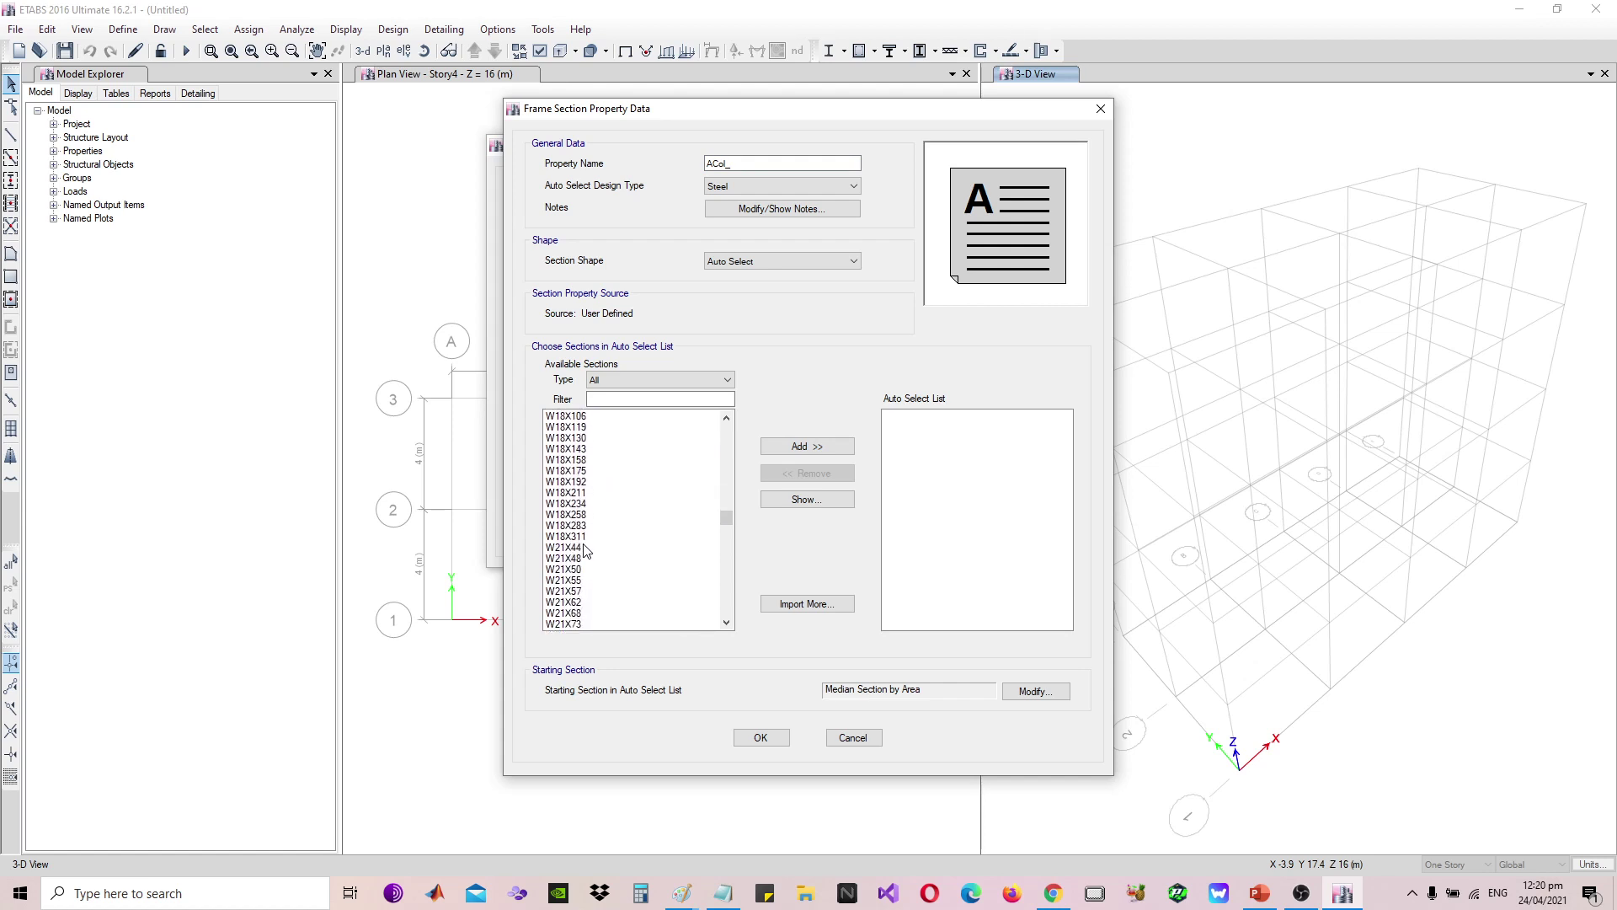
pyautogui.keyDown('shift'); pyautogui.click(581, 536); pyautogui.keyUp('shift')
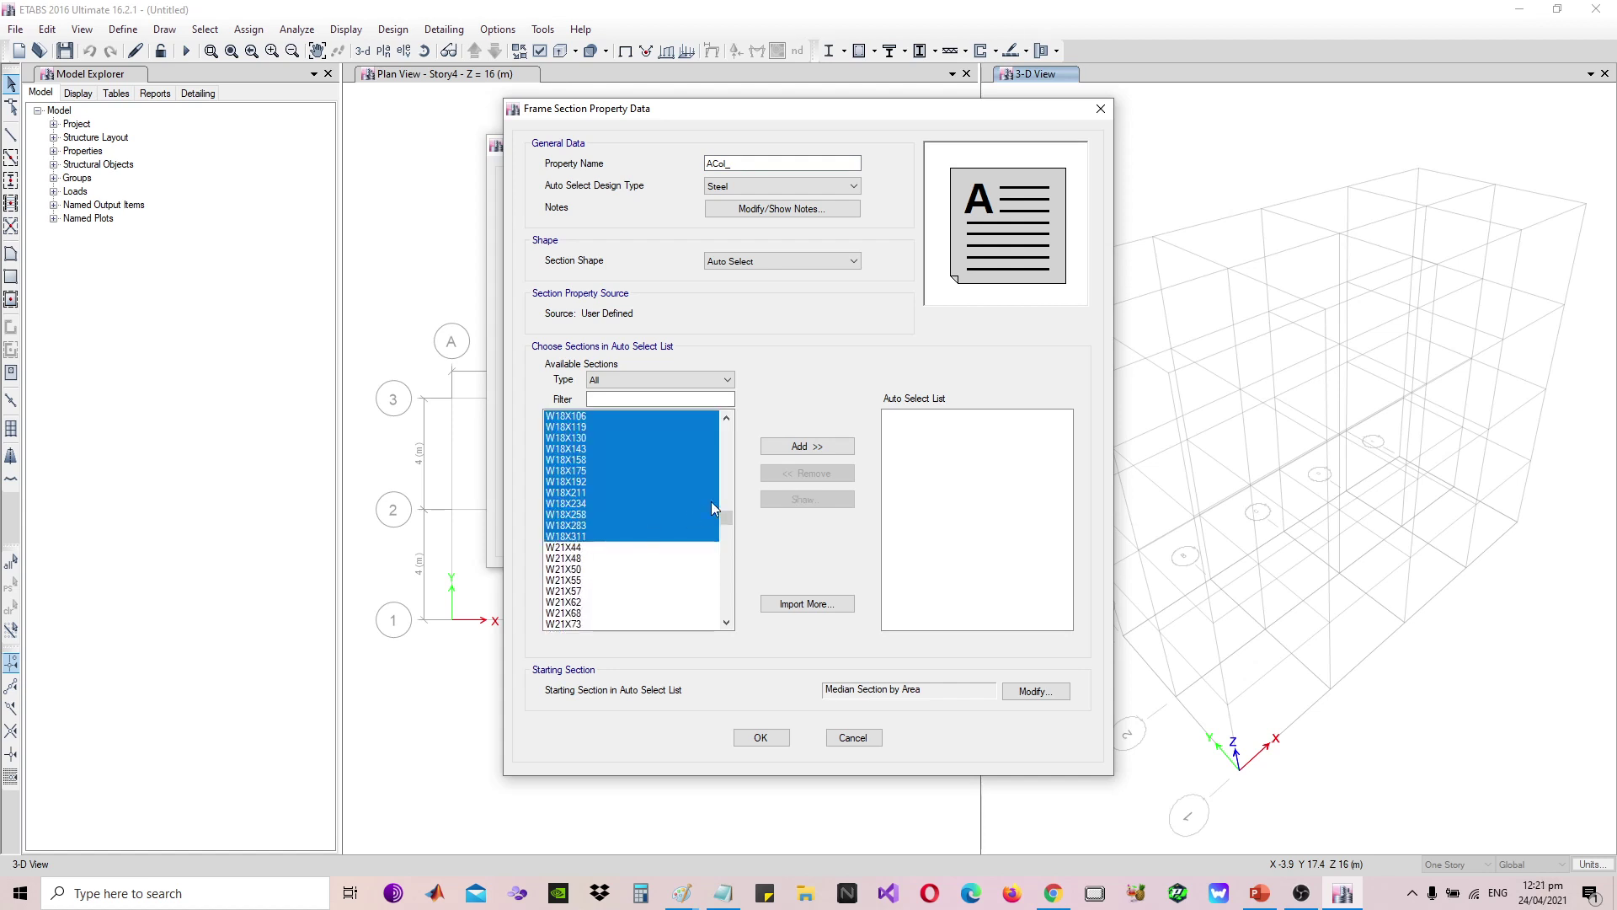
pyautogui.click(804, 453)
# Review the chosen column sections, complete the property name as ACol_12-18 and save the property
pyautogui.click(969, 532)
pyautogui.click(933, 624)
pyautogui.moveTo(933, 624); pyautogui.dragTo(922, 345)
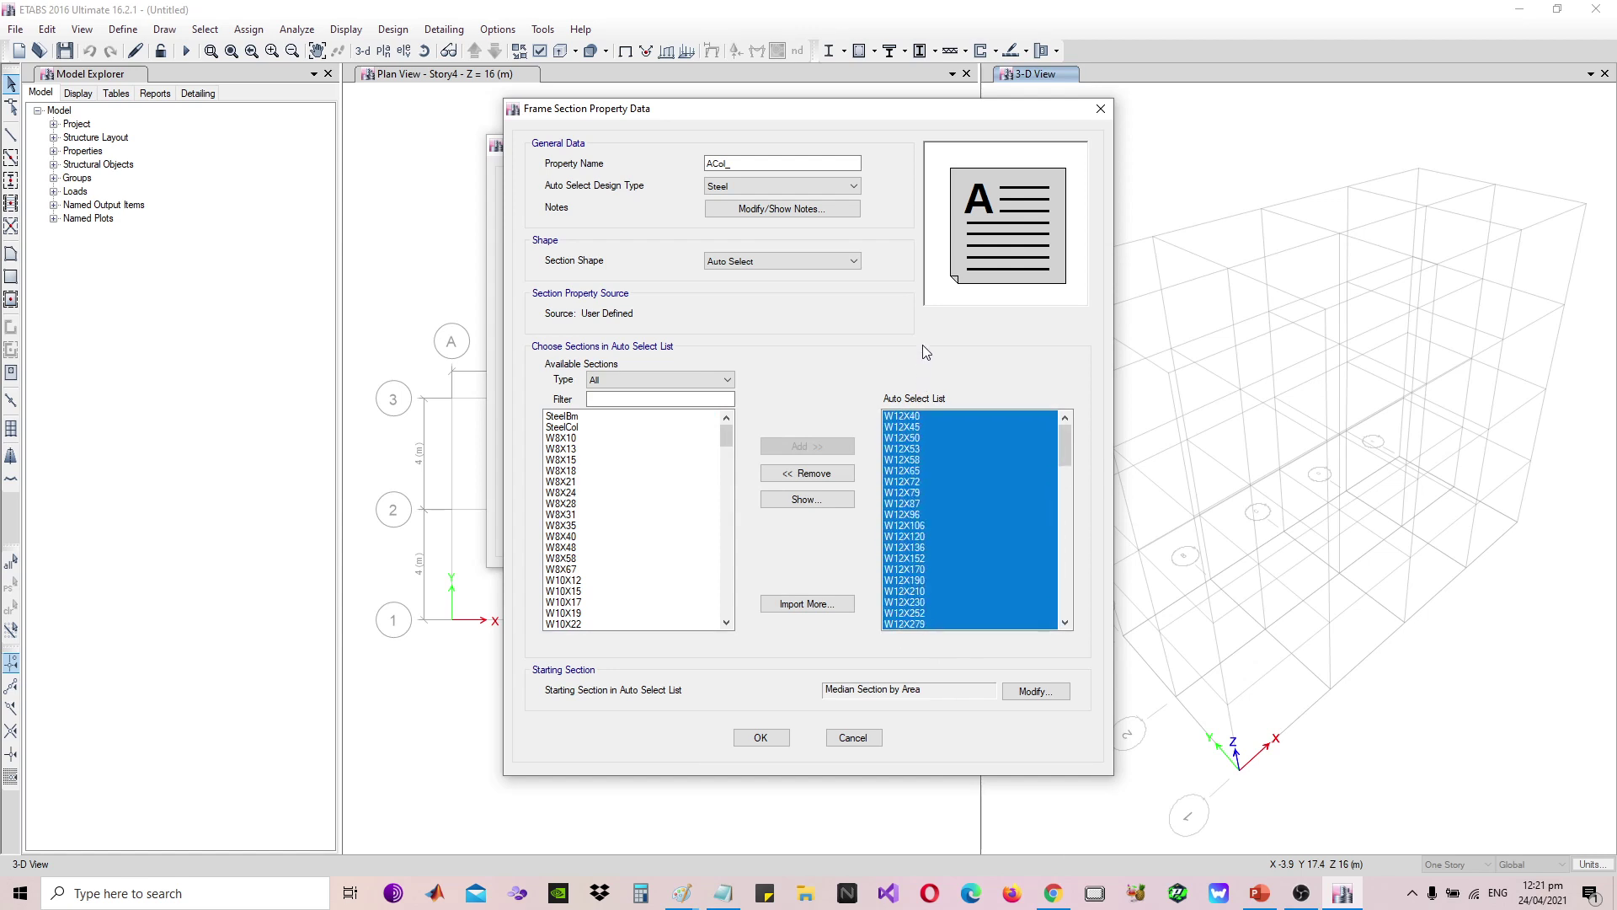
pyautogui.moveTo(917, 444); pyautogui.dragTo(911, 788)
pyautogui.click(903, 625)
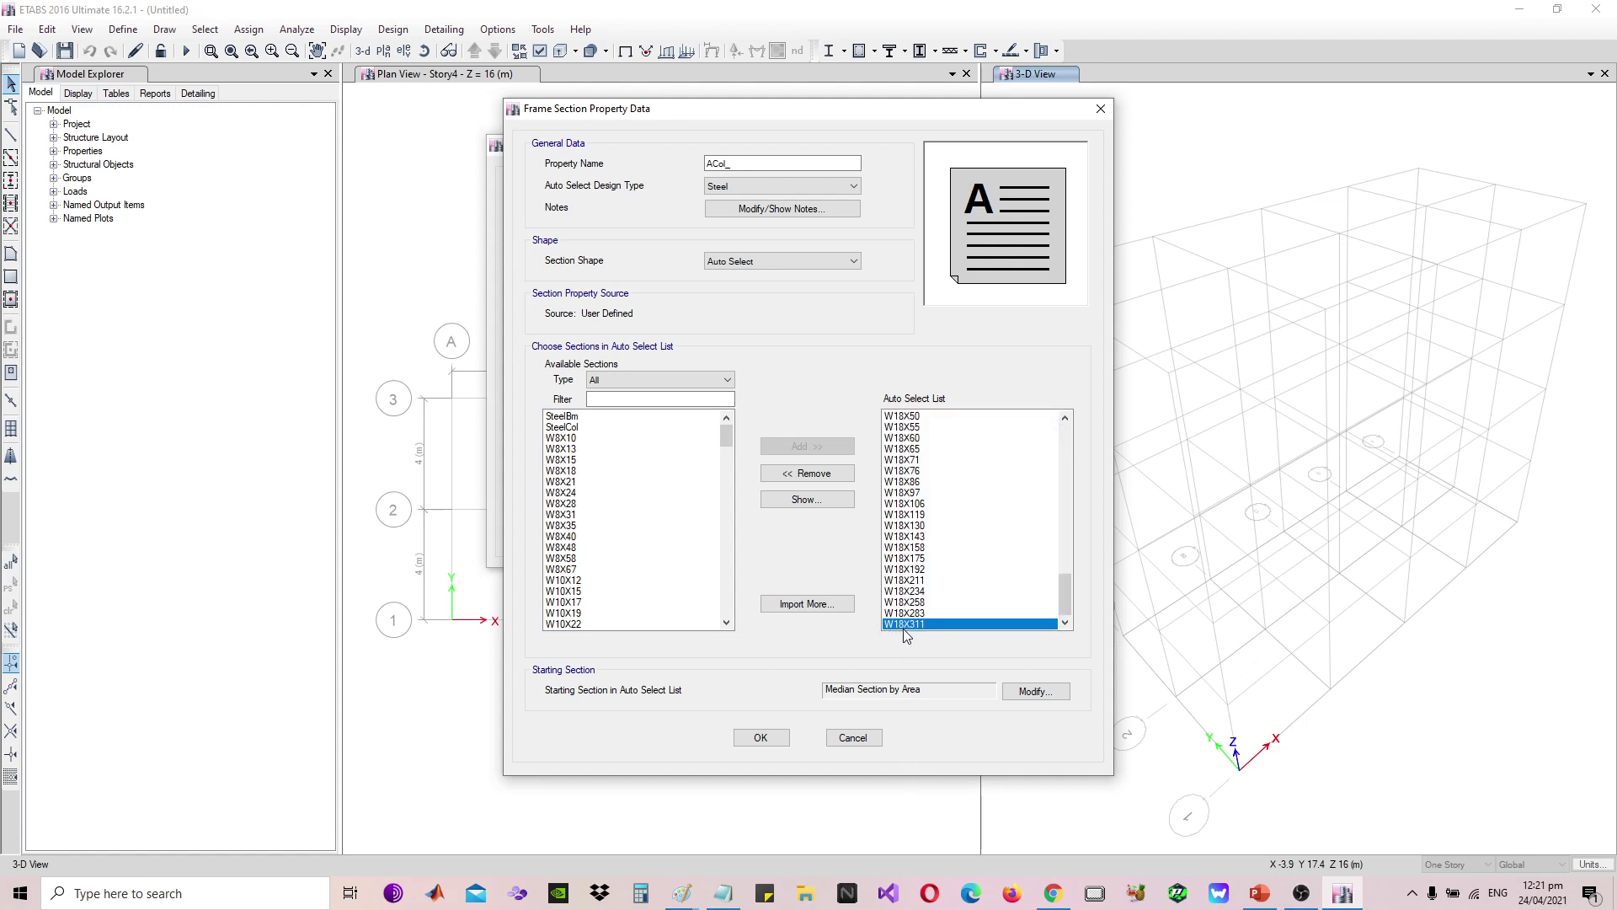
pyautogui.moveTo(904, 627); pyautogui.dragTo(907, 358)
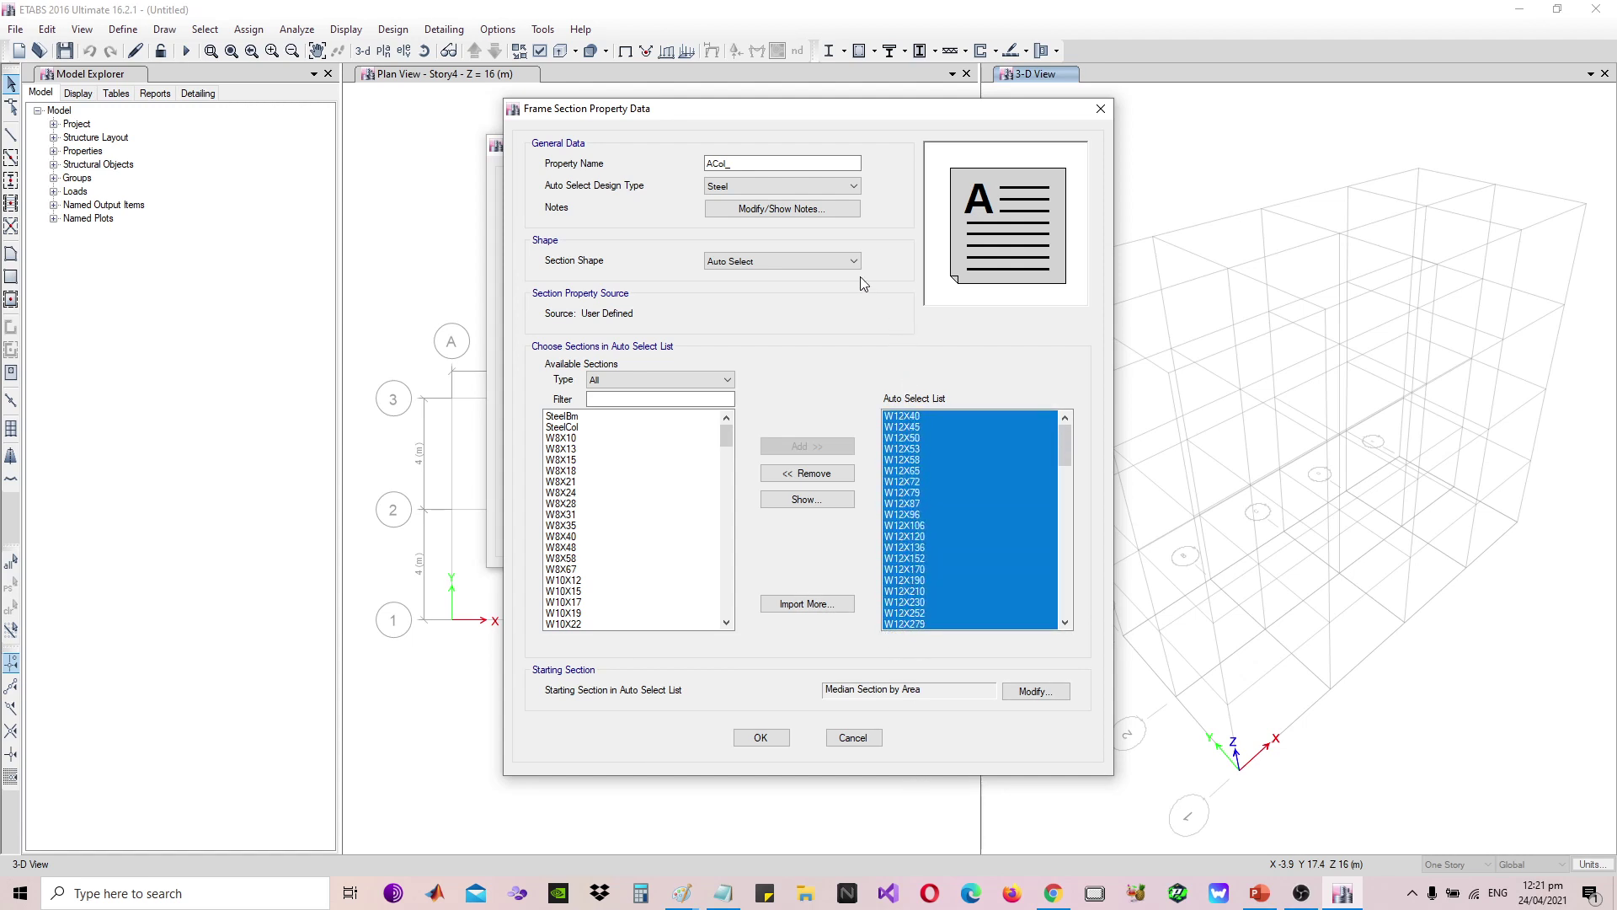
pyautogui.click(783, 166)
pyautogui.write('12-18')
pyautogui.click(757, 738)
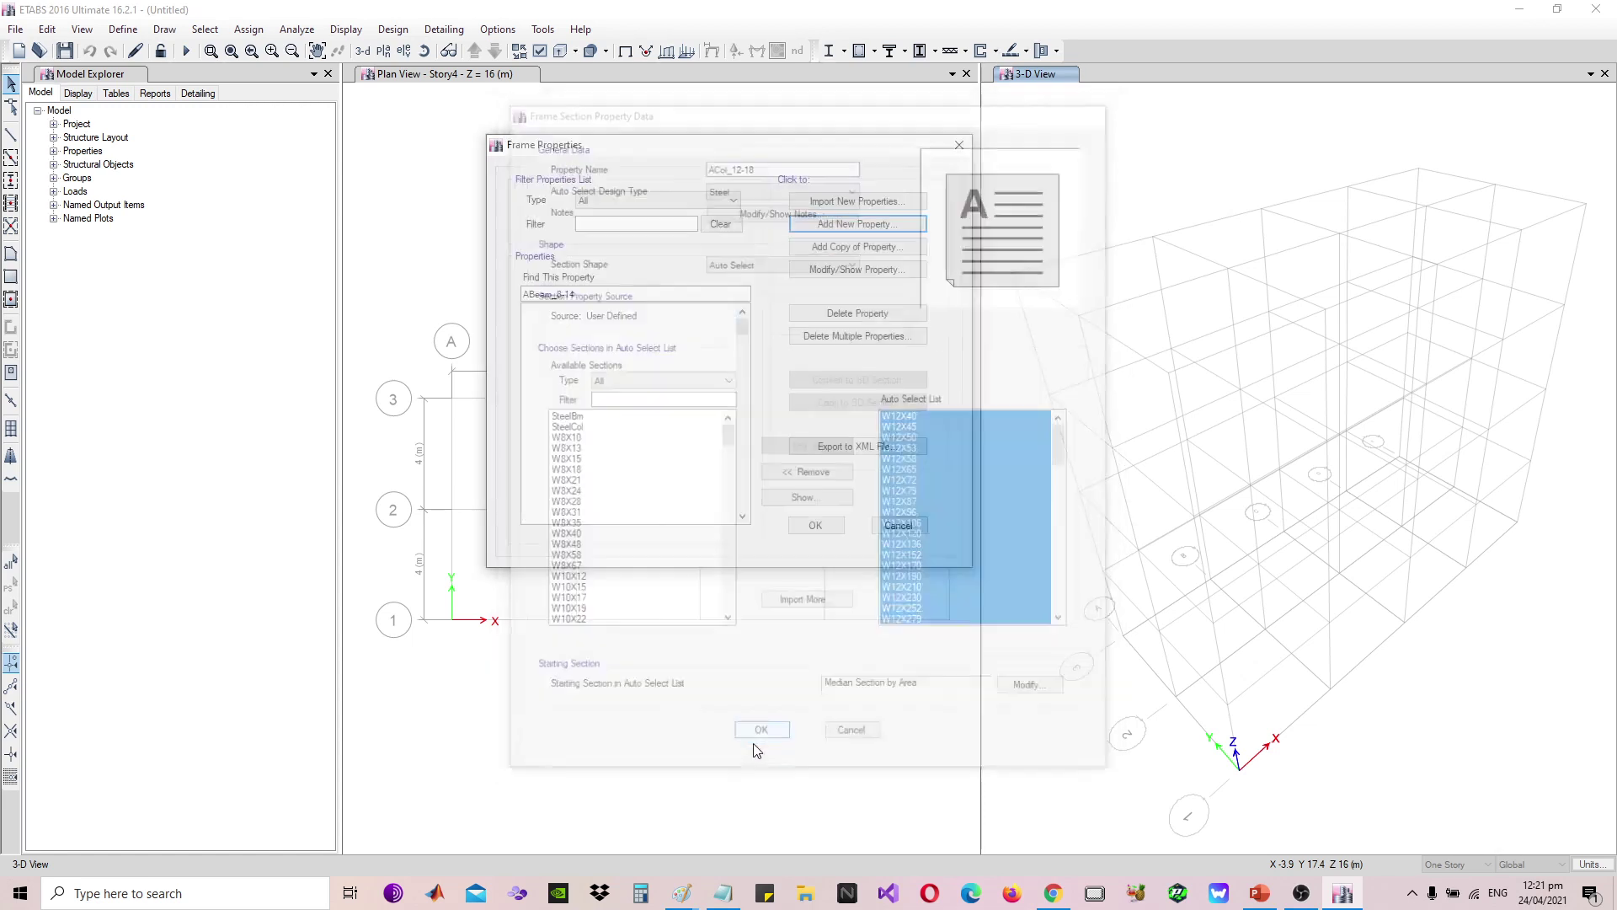
# Look over the new auto select properties and the default ones in the frame property list, and accept the definitions
pyautogui.click(573, 328)
pyautogui.click(560, 321)
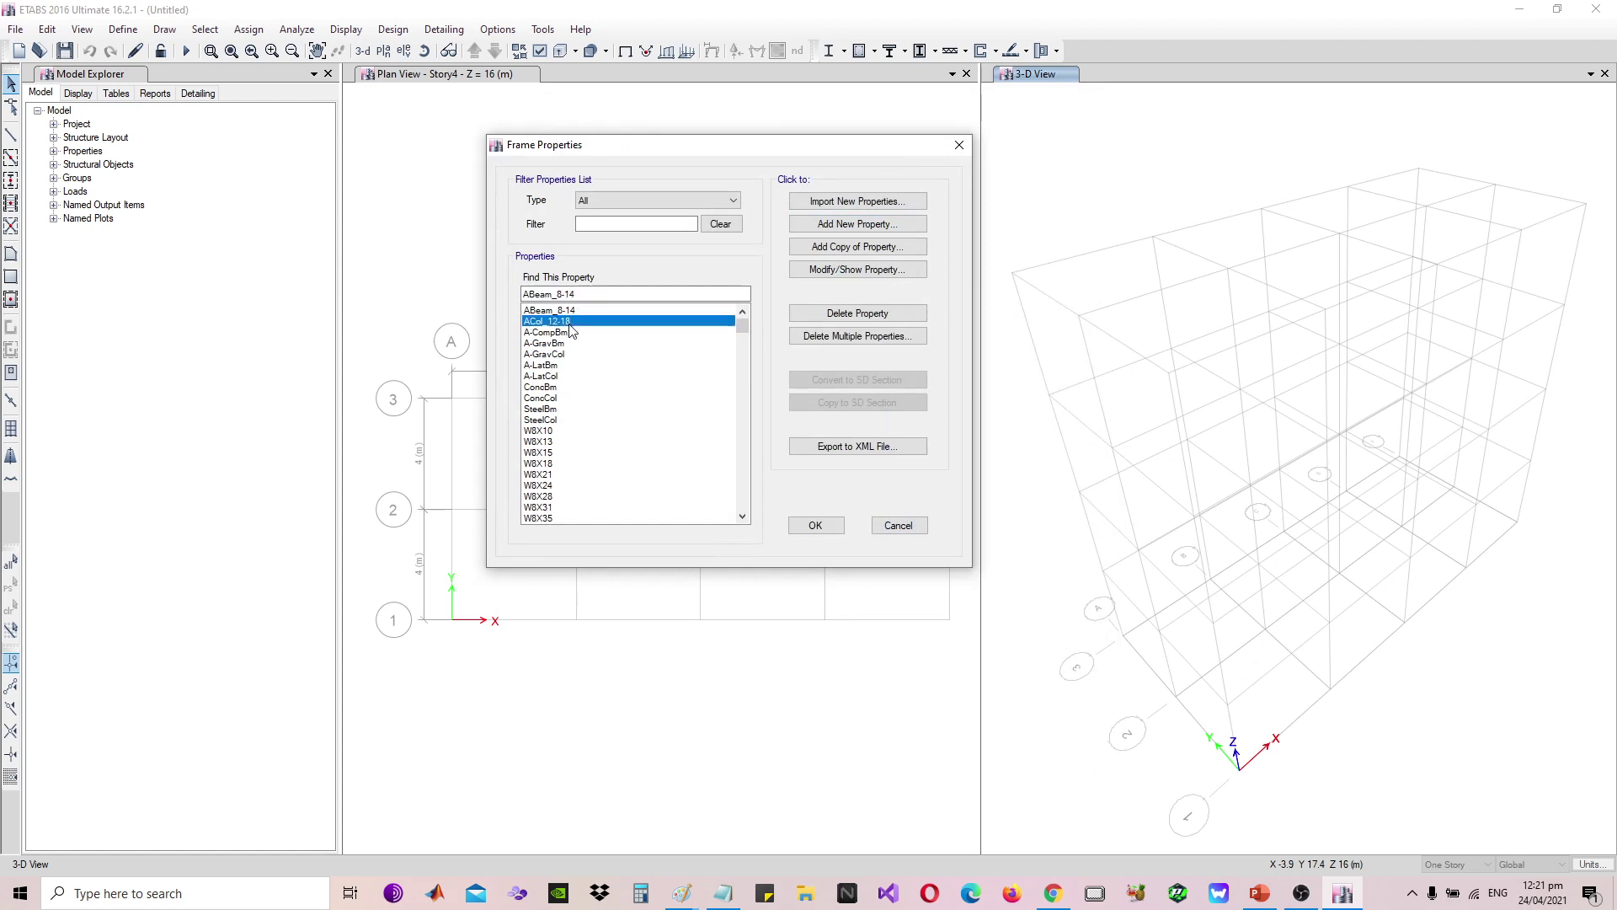
pyautogui.click(574, 334)
pyautogui.press('Up')
pyautogui.click(547, 380)
pyautogui.press('Down')
pyautogui.press('Down')
pyautogui.press('Up')
pyautogui.press('Up')
pyautogui.press('Up')
pyautogui.press('Up')
pyautogui.press('Up')
pyautogui.press('Up')
pyautogui.press('Down')
pyautogui.press('Down')
pyautogui.press('Down')
pyautogui.moveTo(549, 393); pyautogui.dragTo(549, 420)
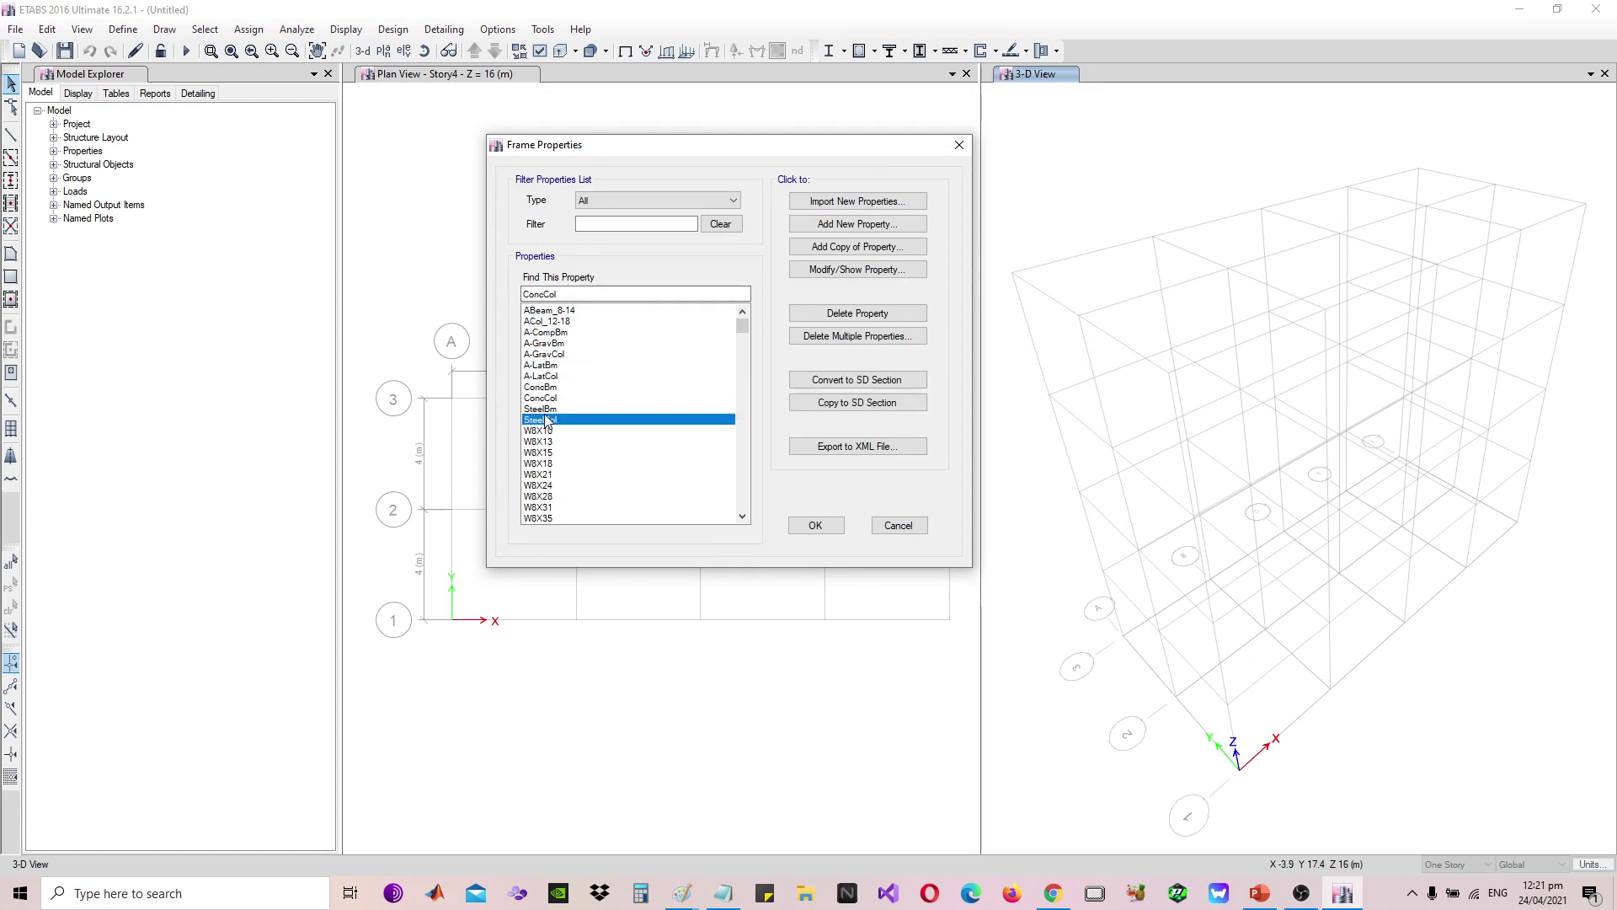
pyautogui.click(815, 524)
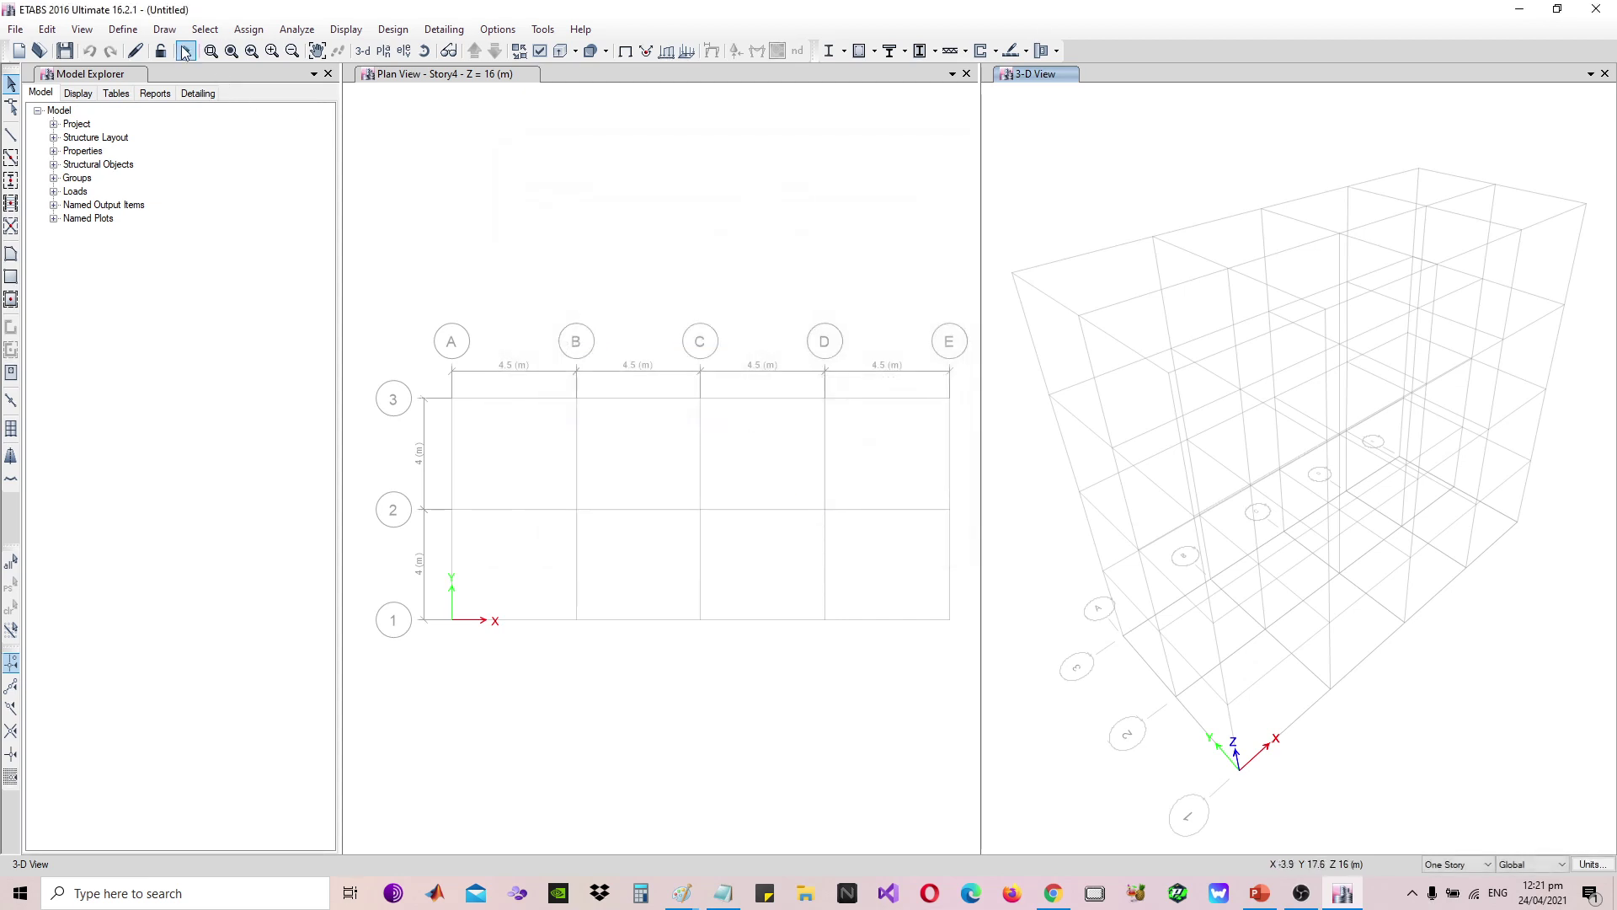
# Add a load pattern named Superimposed of type Super Dead with a self weight multiplier of 0, and compare it with the Dead pattern
pyautogui.click(123, 29)
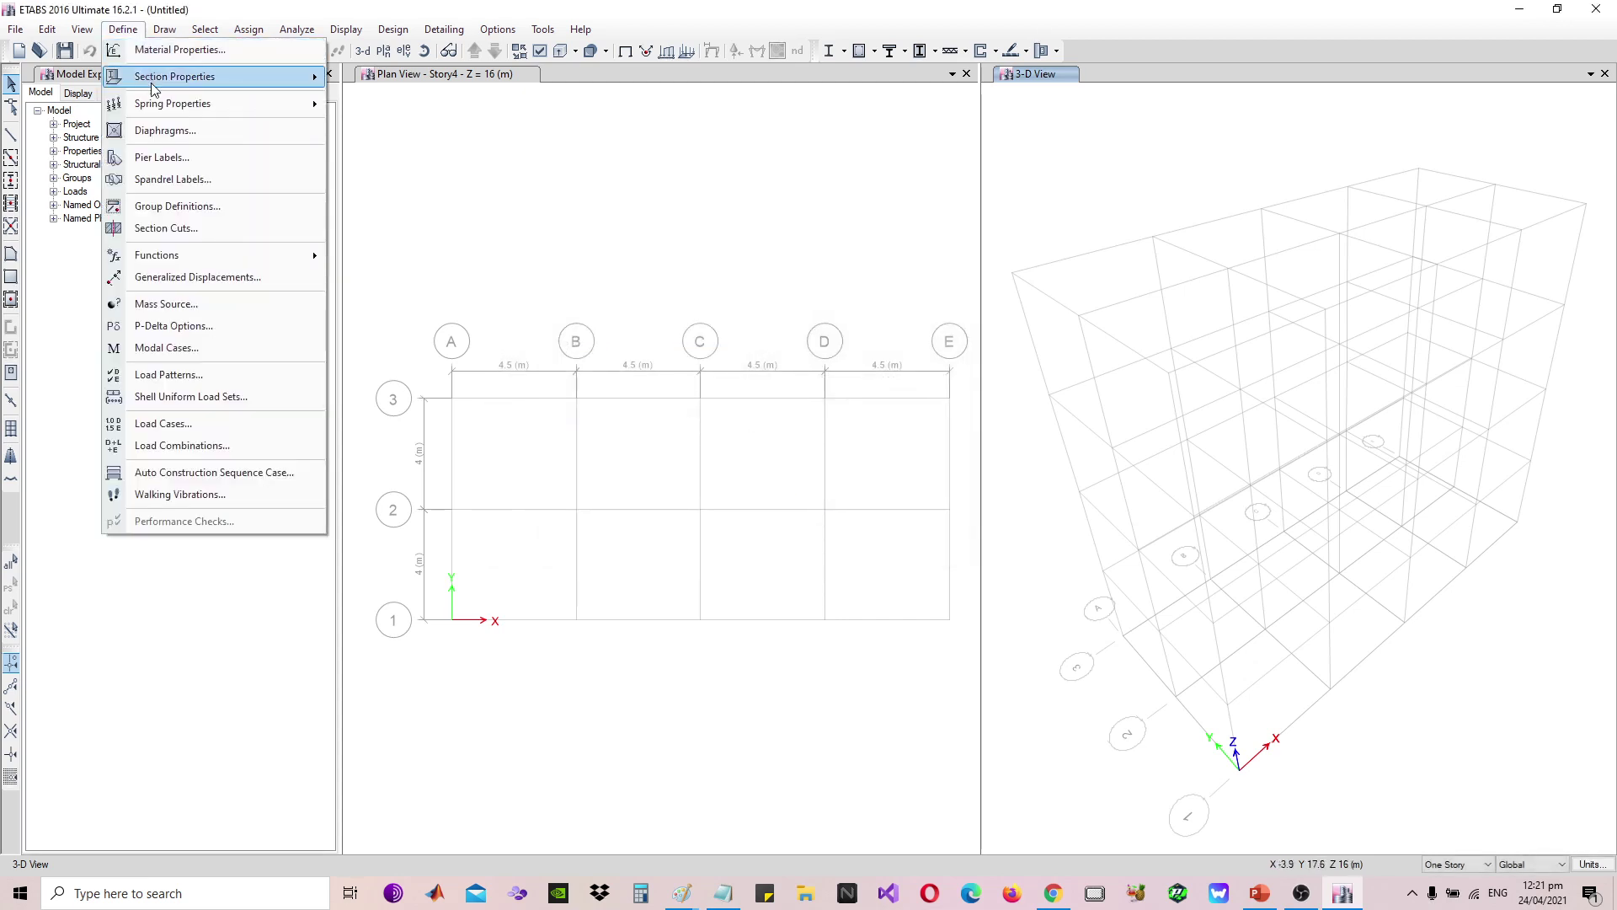
pyautogui.click(174, 377)
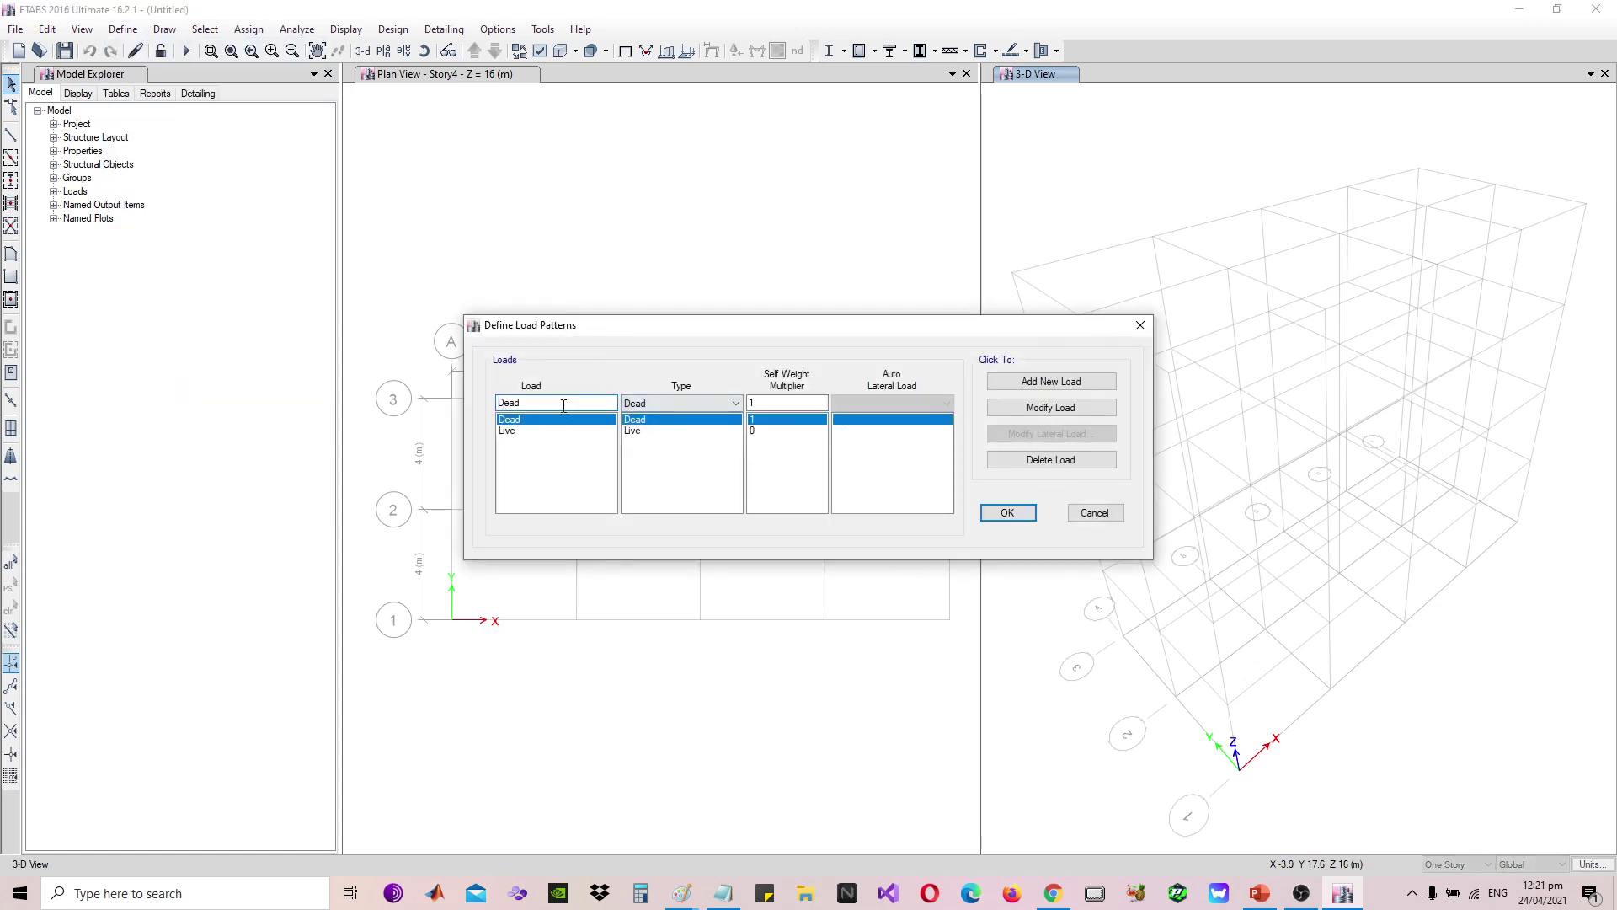
pyautogui.write('Superimpose')
pyautogui.click(648, 402)
pyautogui.click(670, 427)
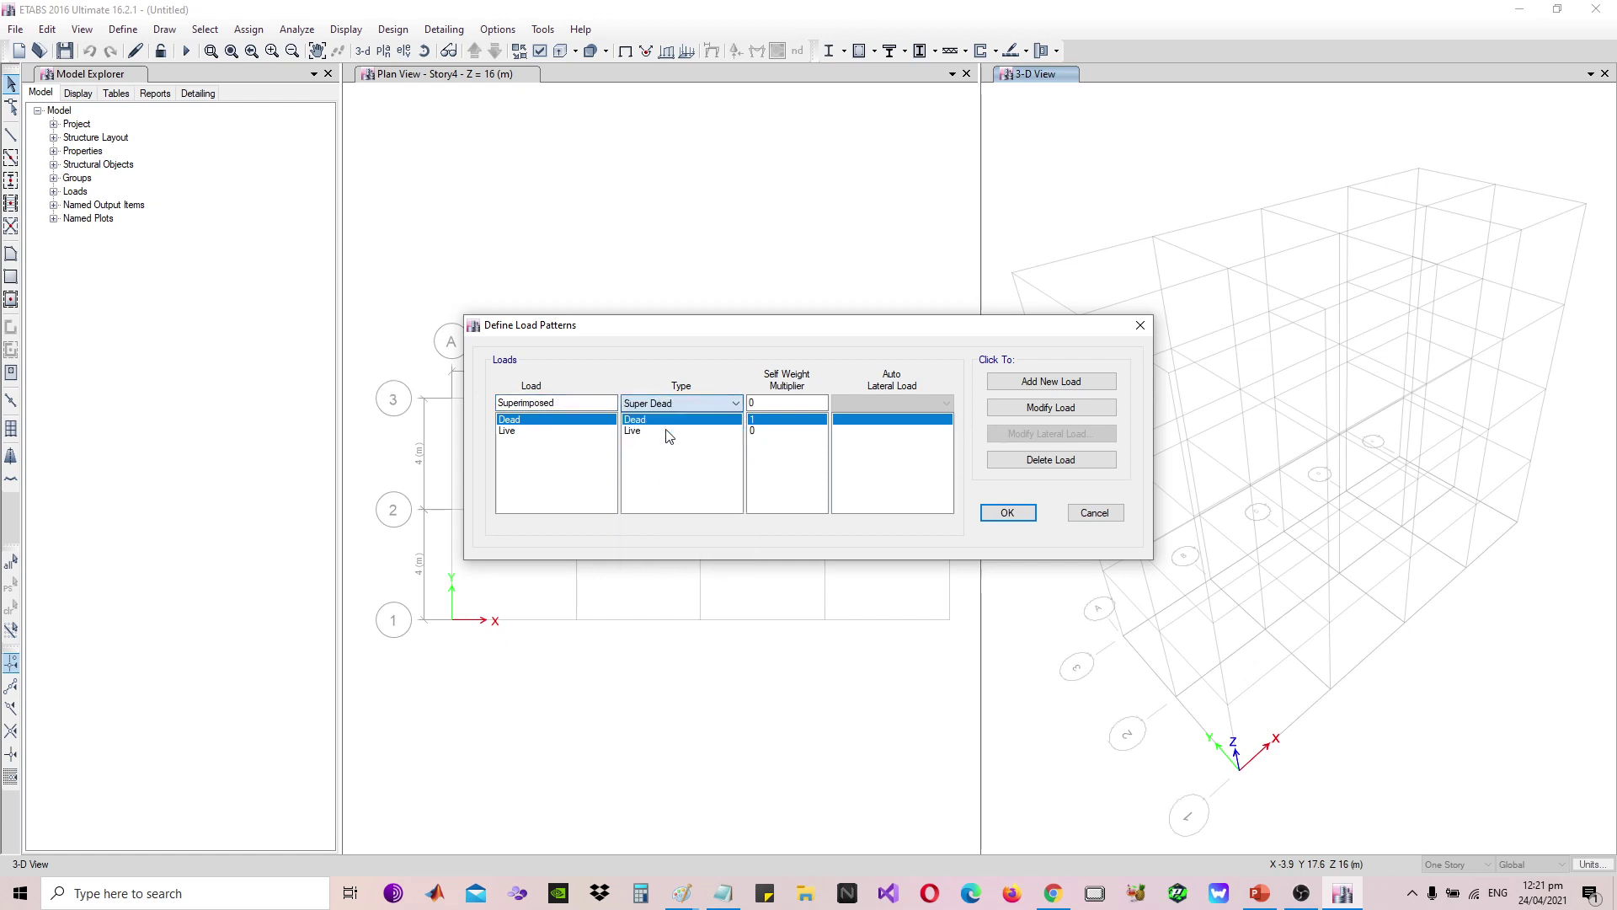
pyautogui.click(1049, 383)
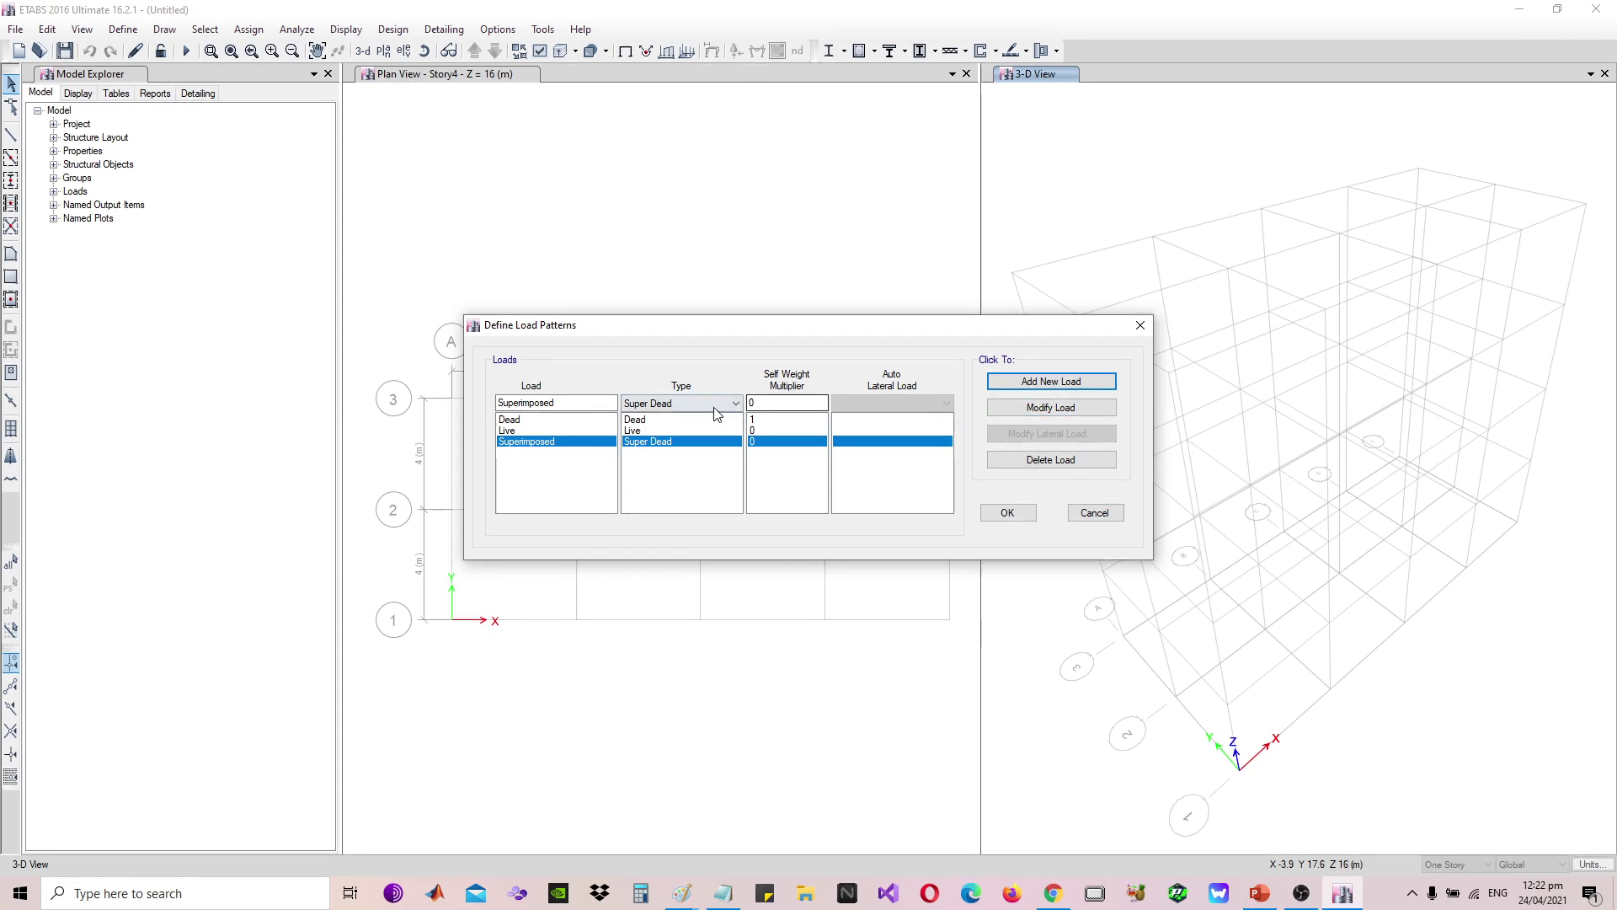
pyautogui.click(587, 420)
pyautogui.click(717, 442)
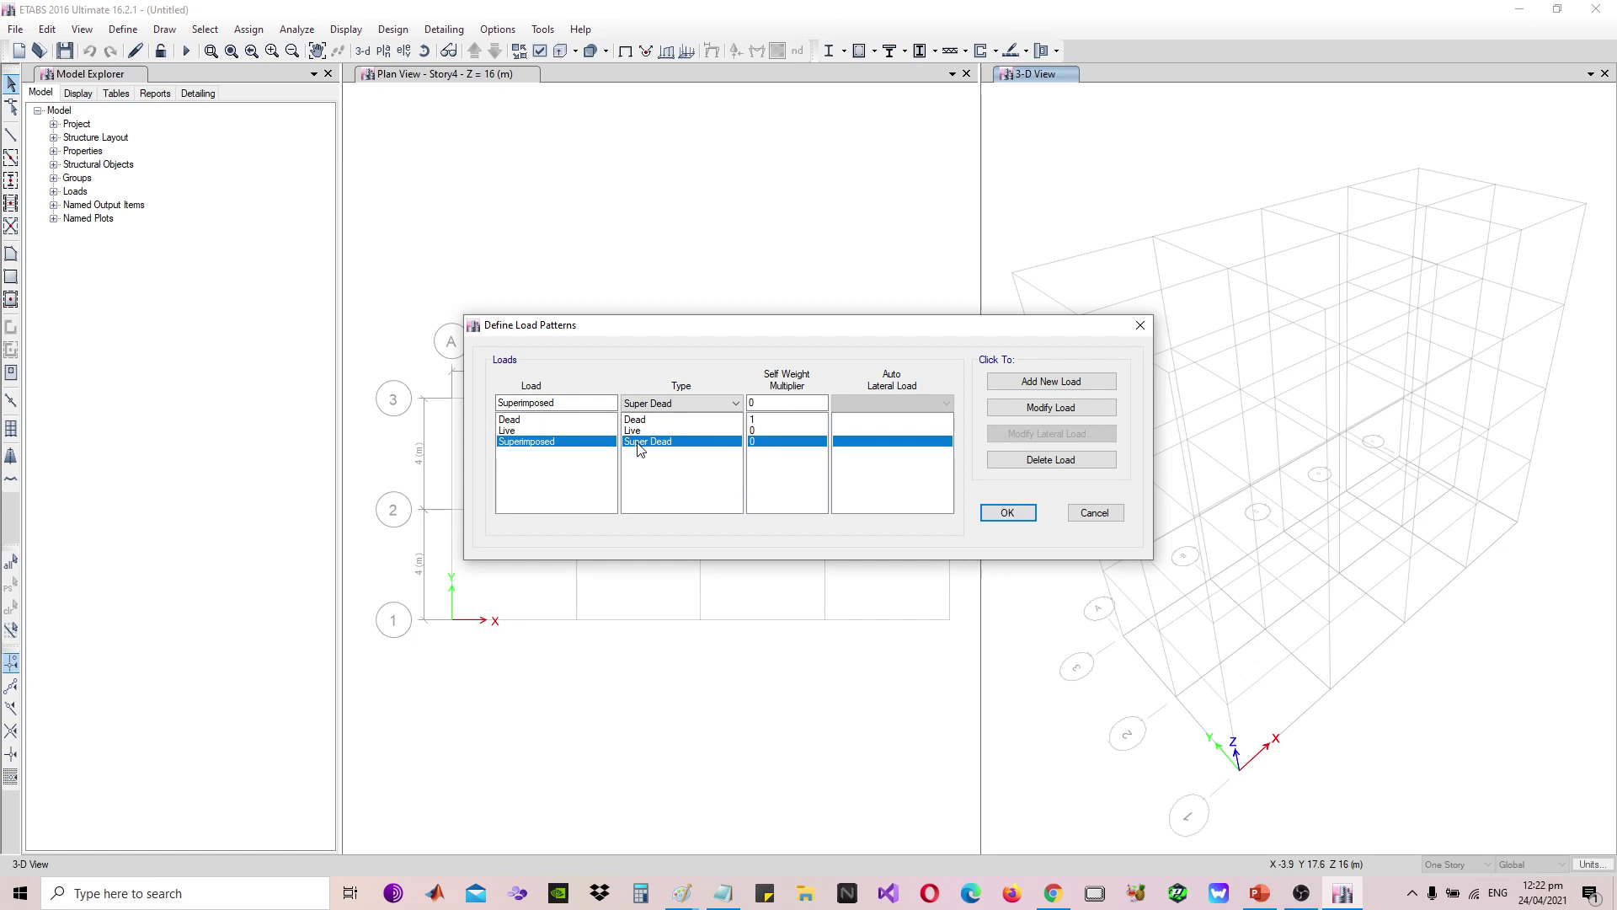
# Enter the name Static EQ for another load pattern and set its type to Seismic
pyautogui.moveTo(607, 406); pyautogui.dragTo(452, 386)
pyautogui.write('EQ')
pyautogui.moveTo(515, 402); pyautogui.dragTo(487, 406)
pyautogui.write('X')
pyautogui.press('BackSpace')
pyautogui.click(573, 405)
pyautogui.write('EQ')
pyautogui.click(715, 410)
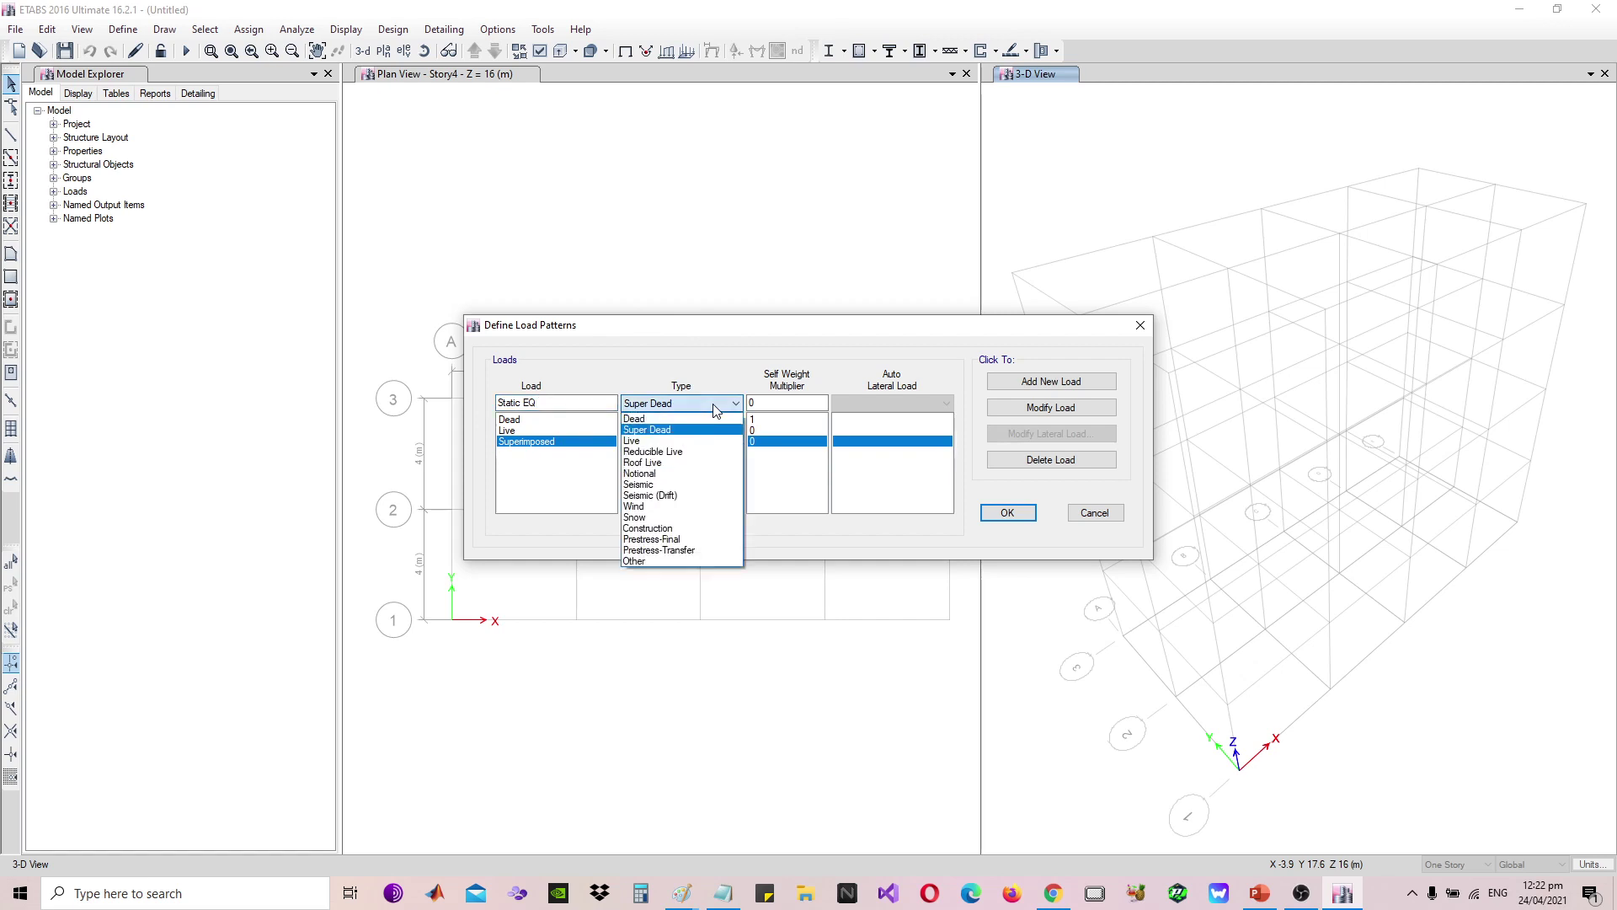
pyautogui.click(644, 486)
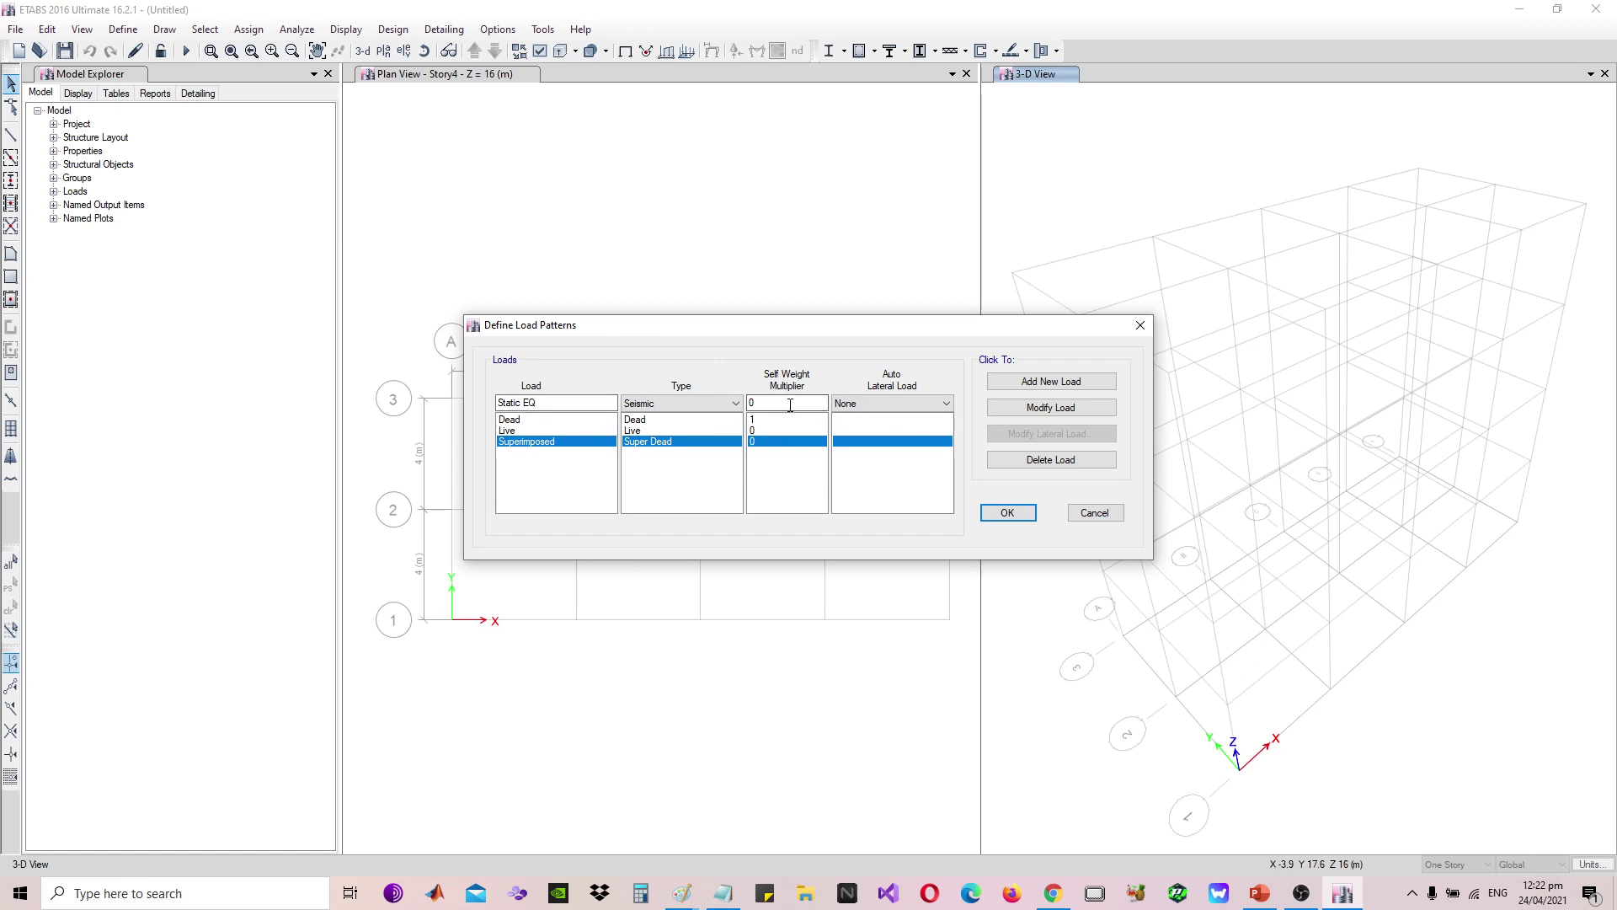
# Set the auto lateral load of Static EQ to UBC 97 and add the load pattern
pyautogui.moveTo(537, 402); pyautogui.dragTo(493, 404)
pyautogui.click(551, 406)
pyautogui.click(876, 405)
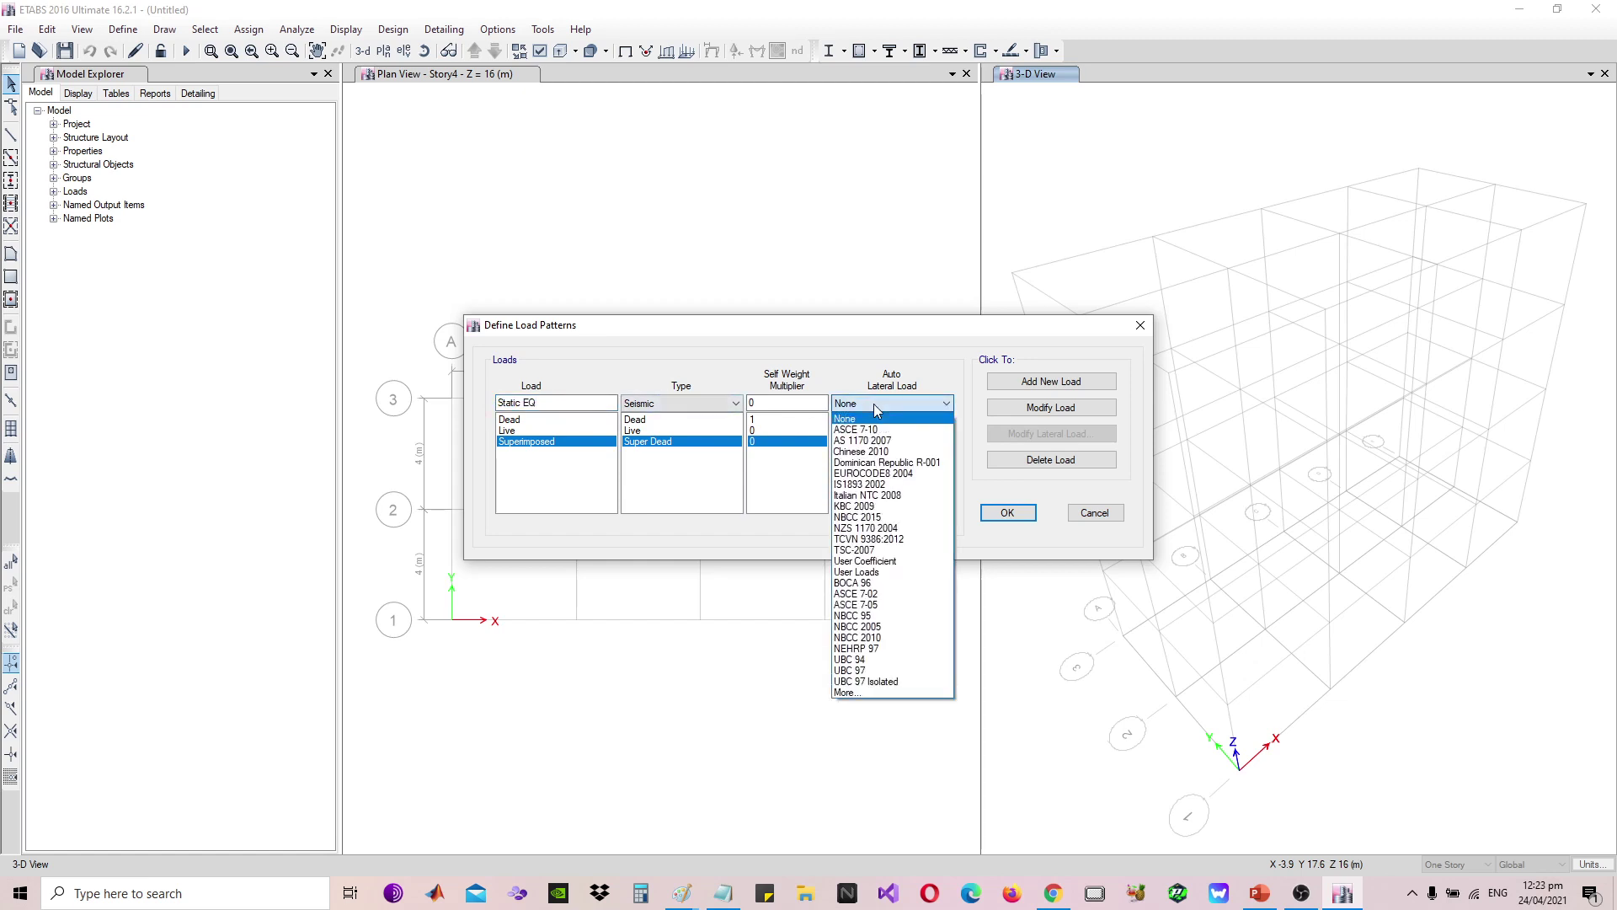
pyautogui.click(861, 673)
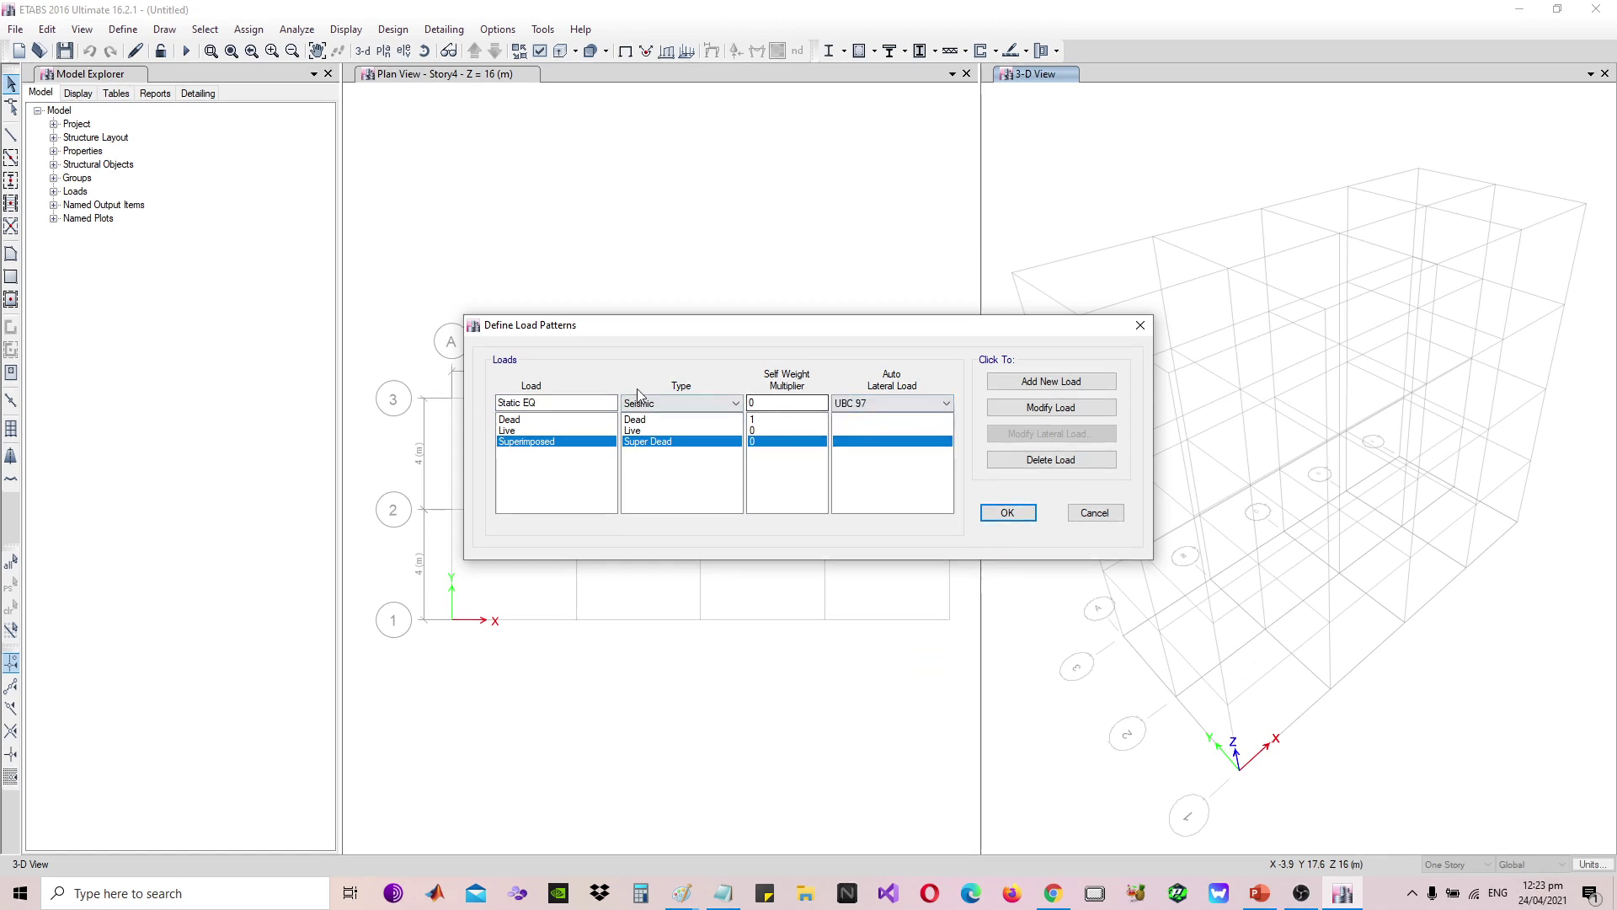
pyautogui.click(1078, 392)
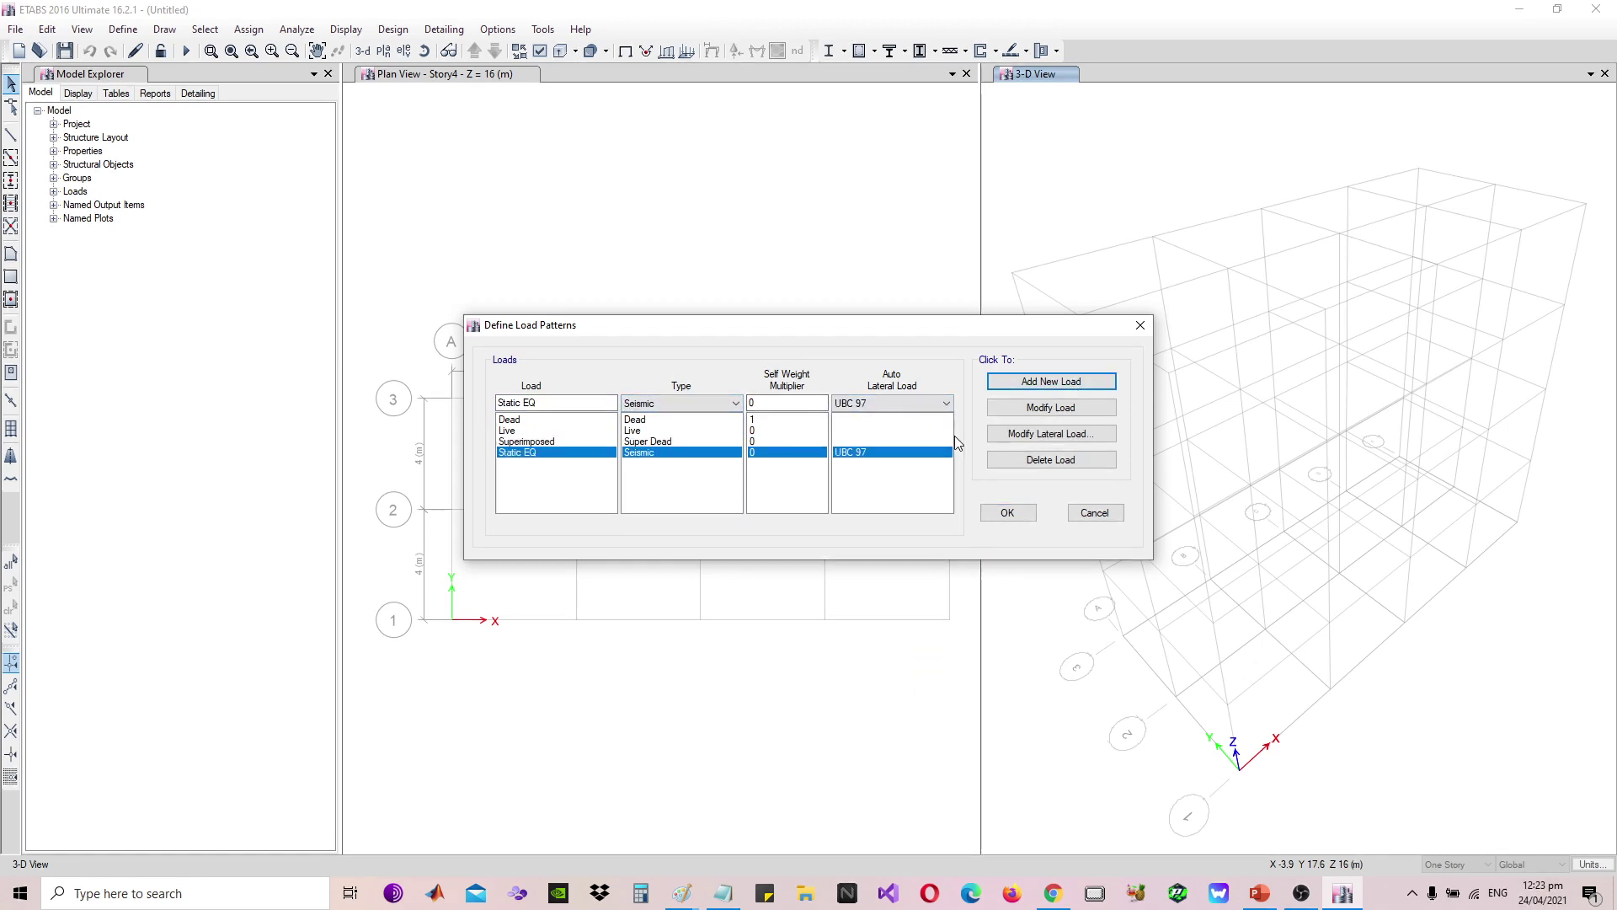
# Open the lateral load settings of Static EQ and keep only X Dir + Eccentricity and Y Dir + Eccentricity active
pyautogui.click(1029, 435)
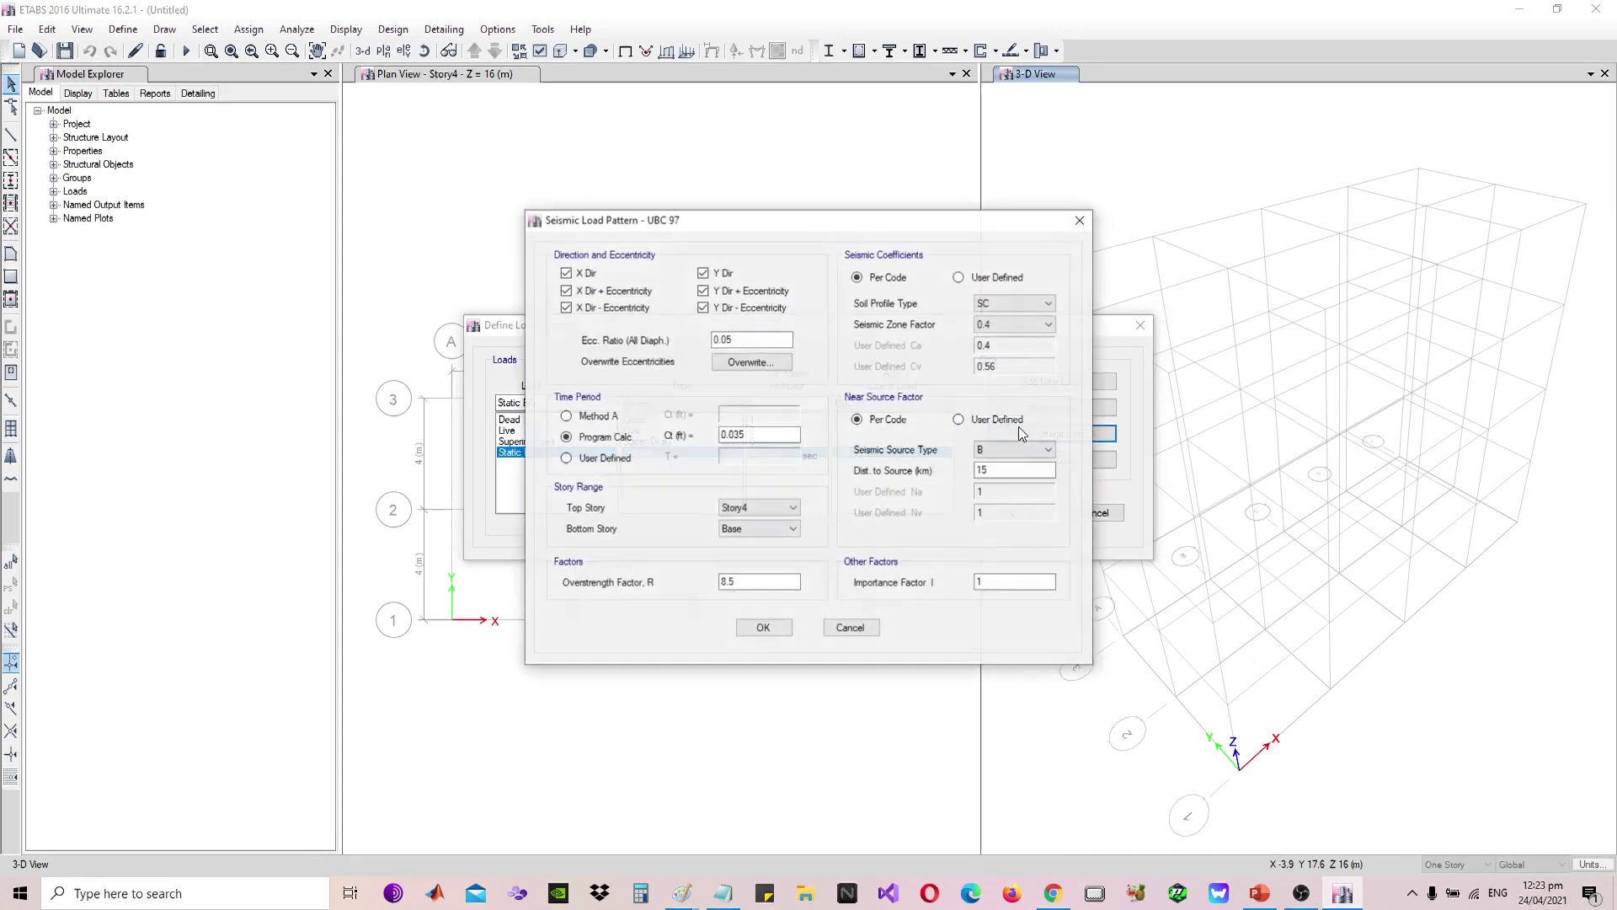
pyautogui.click(618, 310)
pyautogui.click(594, 275)
pyautogui.click(736, 275)
pyautogui.click(741, 306)
pyautogui.press('Tab')
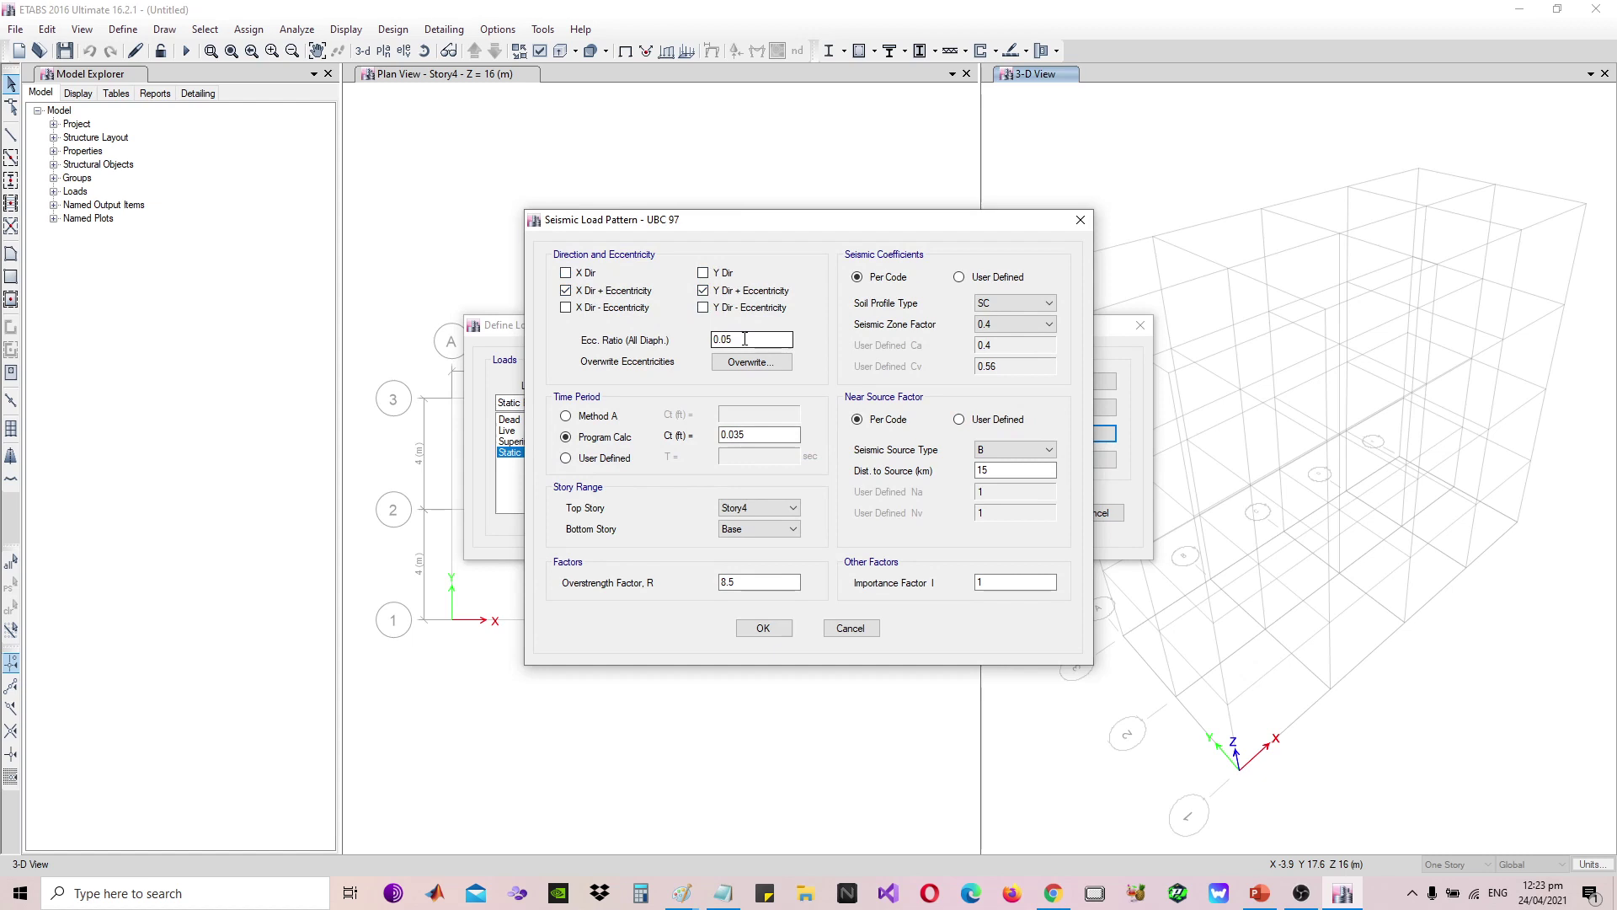
pyautogui.click(758, 335)
# Try the User Defined time period, glance at the Ct slide in PowerPoint, and set the time period to Method A
pyautogui.click(612, 459)
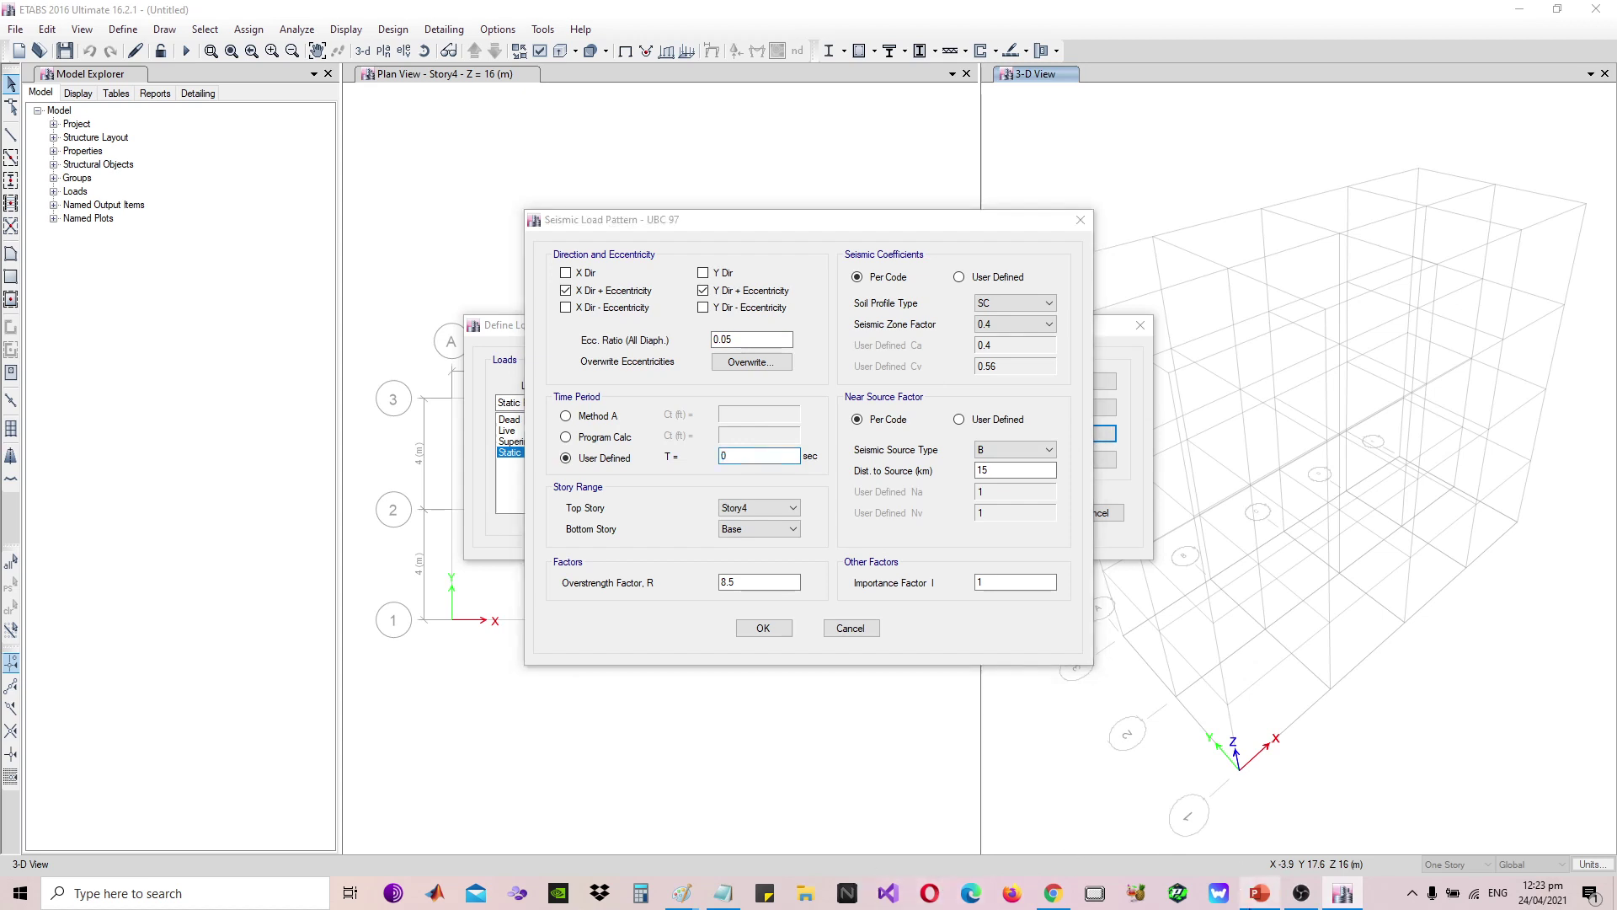
pyautogui.click(1256, 881)
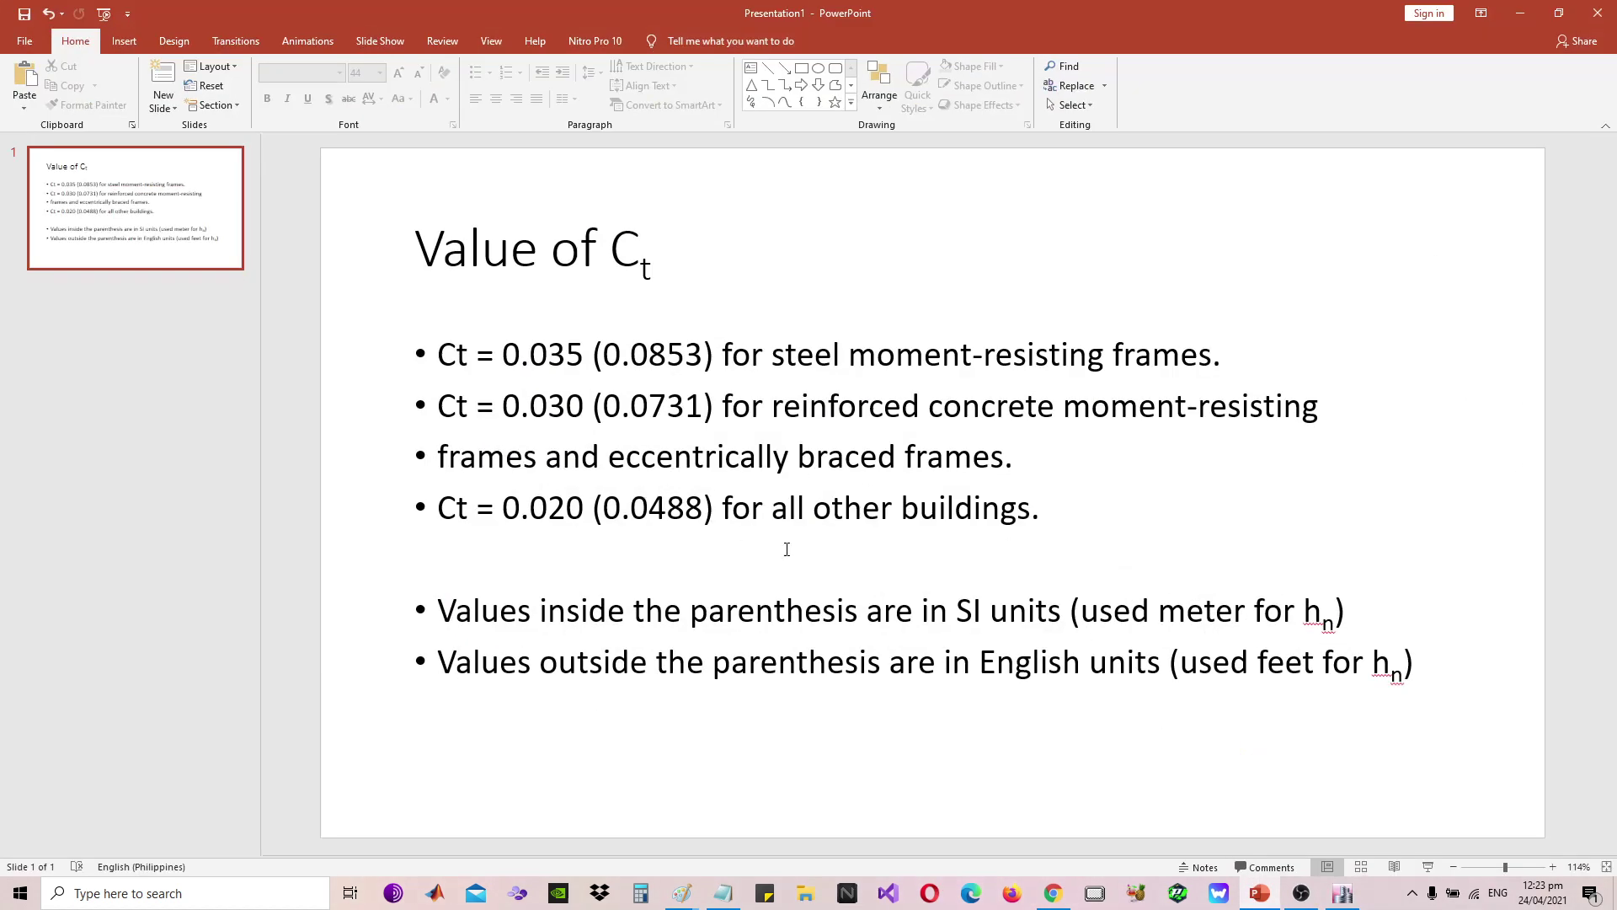
pyautogui.click(1260, 893)
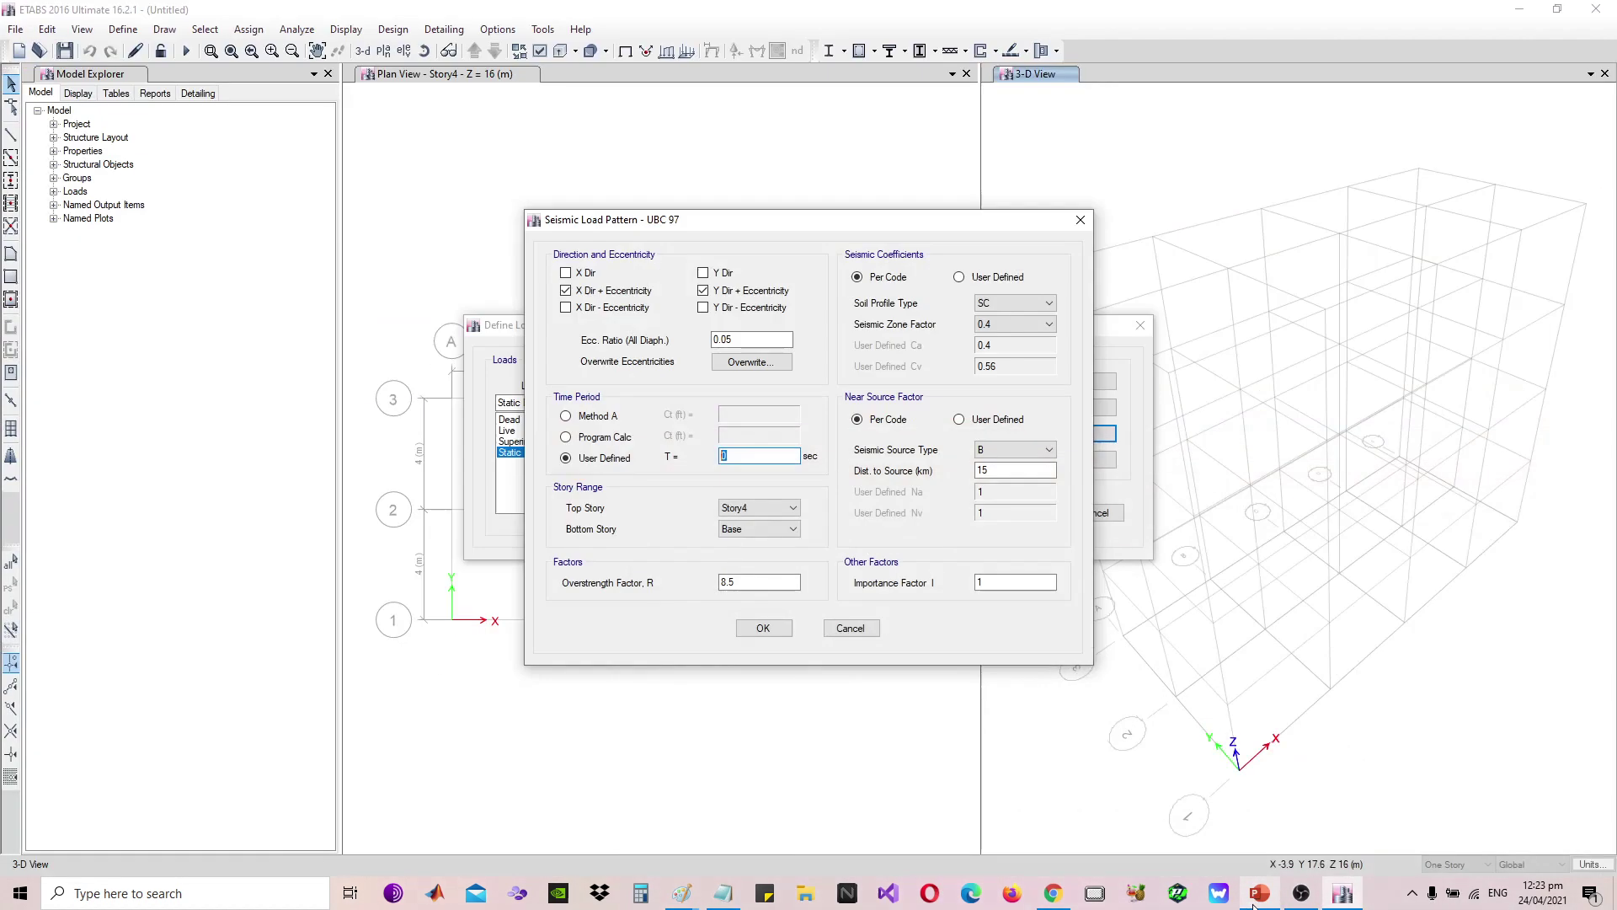
pyautogui.click(590, 417)
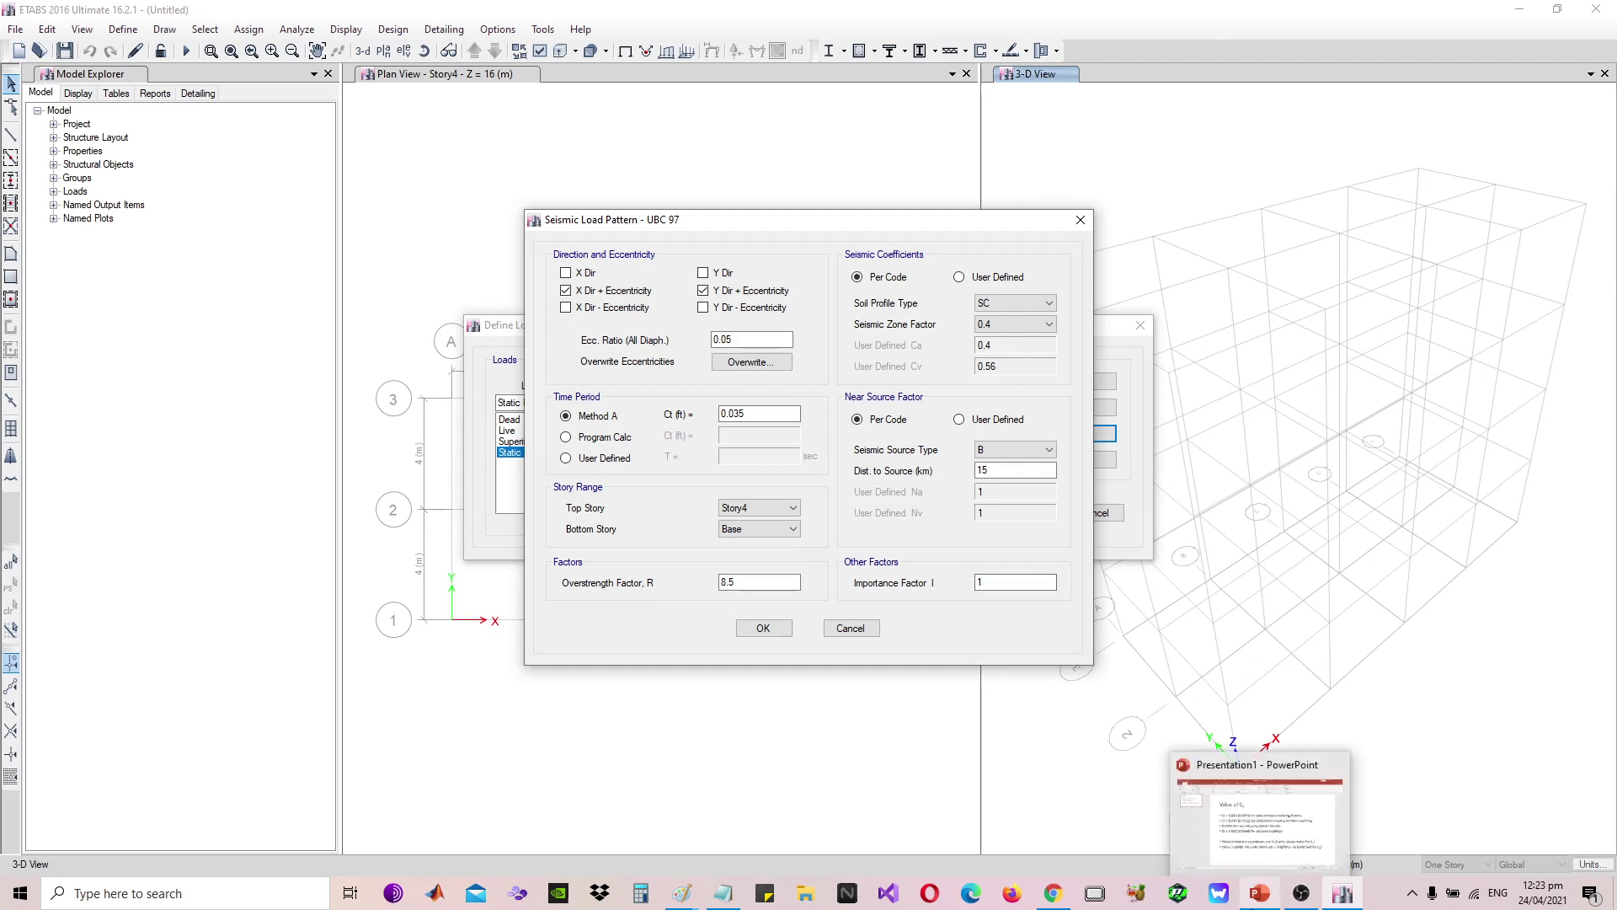
# Examine the PowerPoint slide for the steel frame Ct value in English and SI units and the height unit each uses
pyautogui.click(1250, 891)
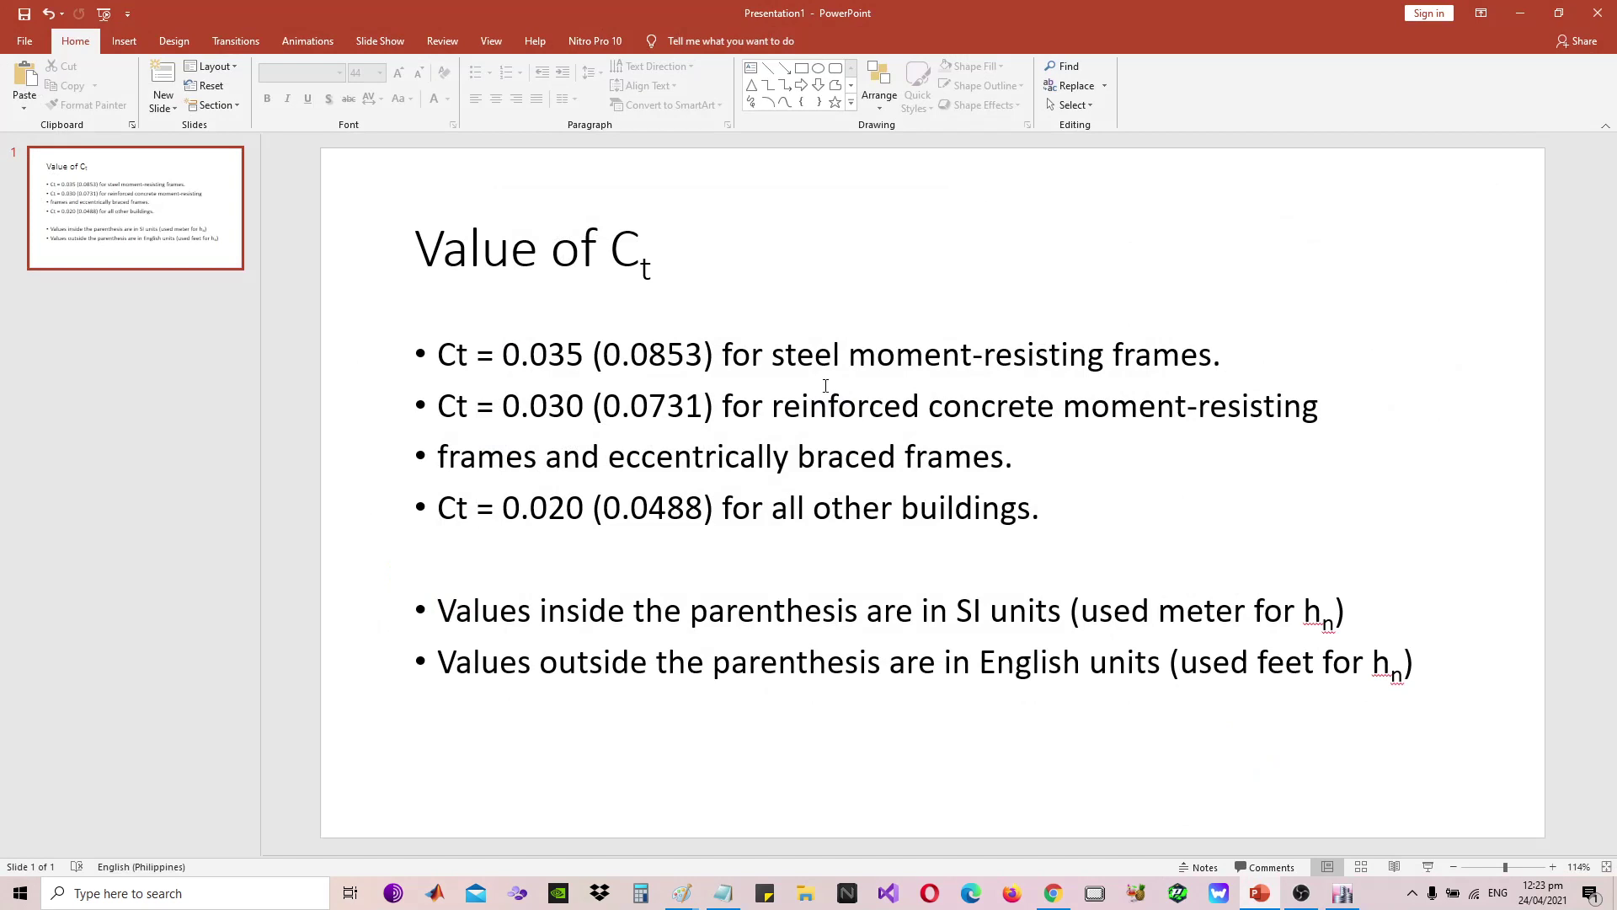
pyautogui.click(586, 356)
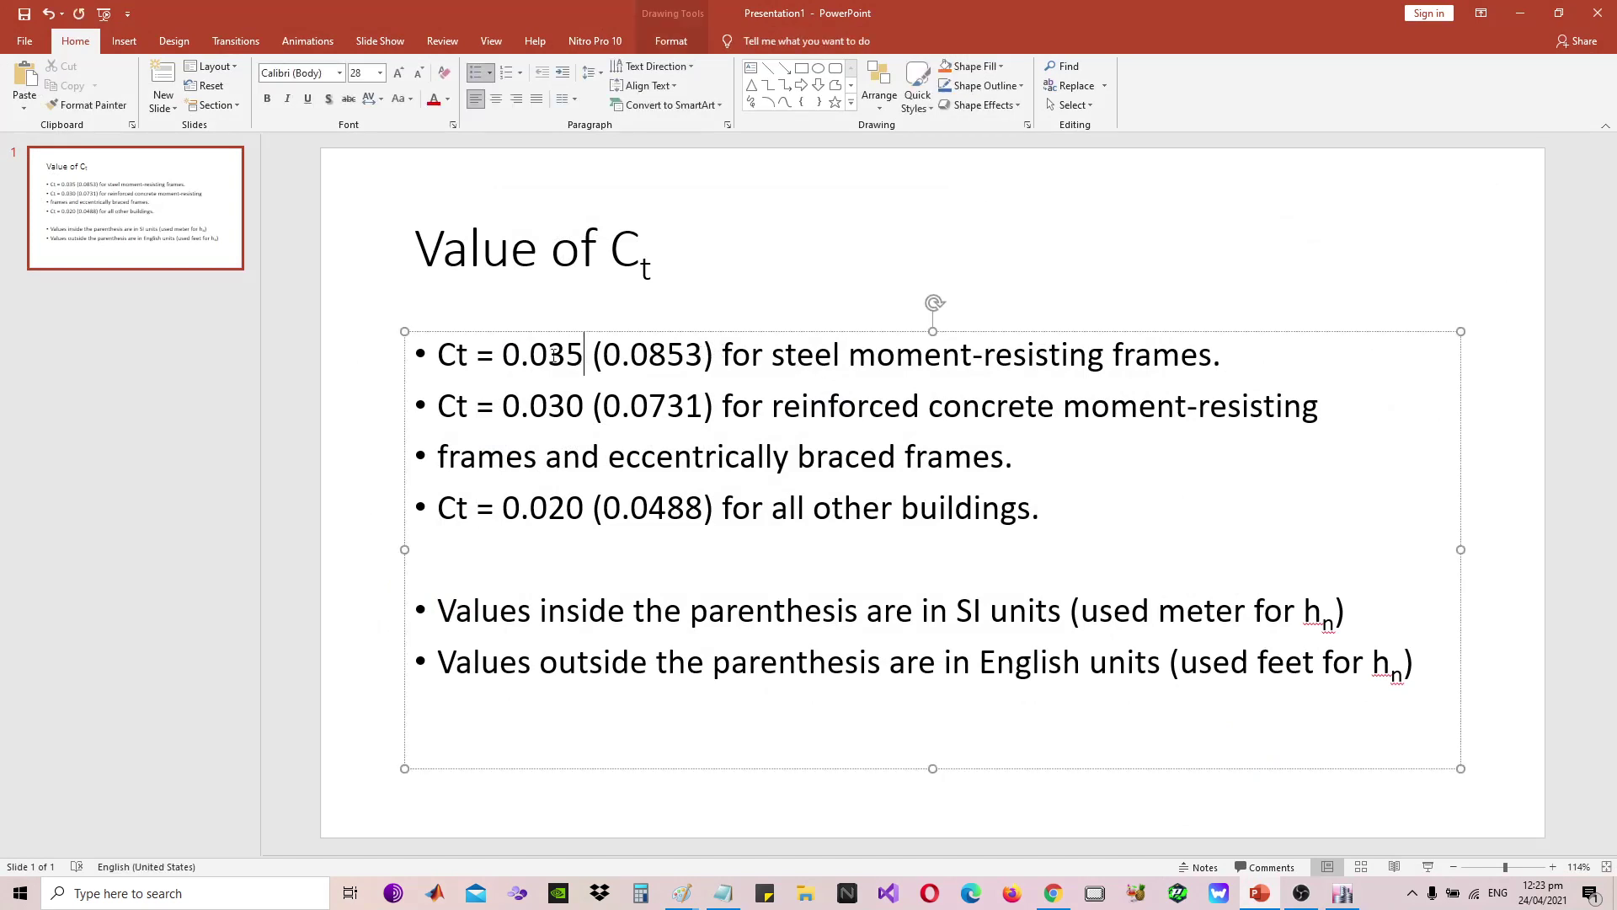
pyautogui.moveTo(586, 356); pyautogui.dragTo(508, 356)
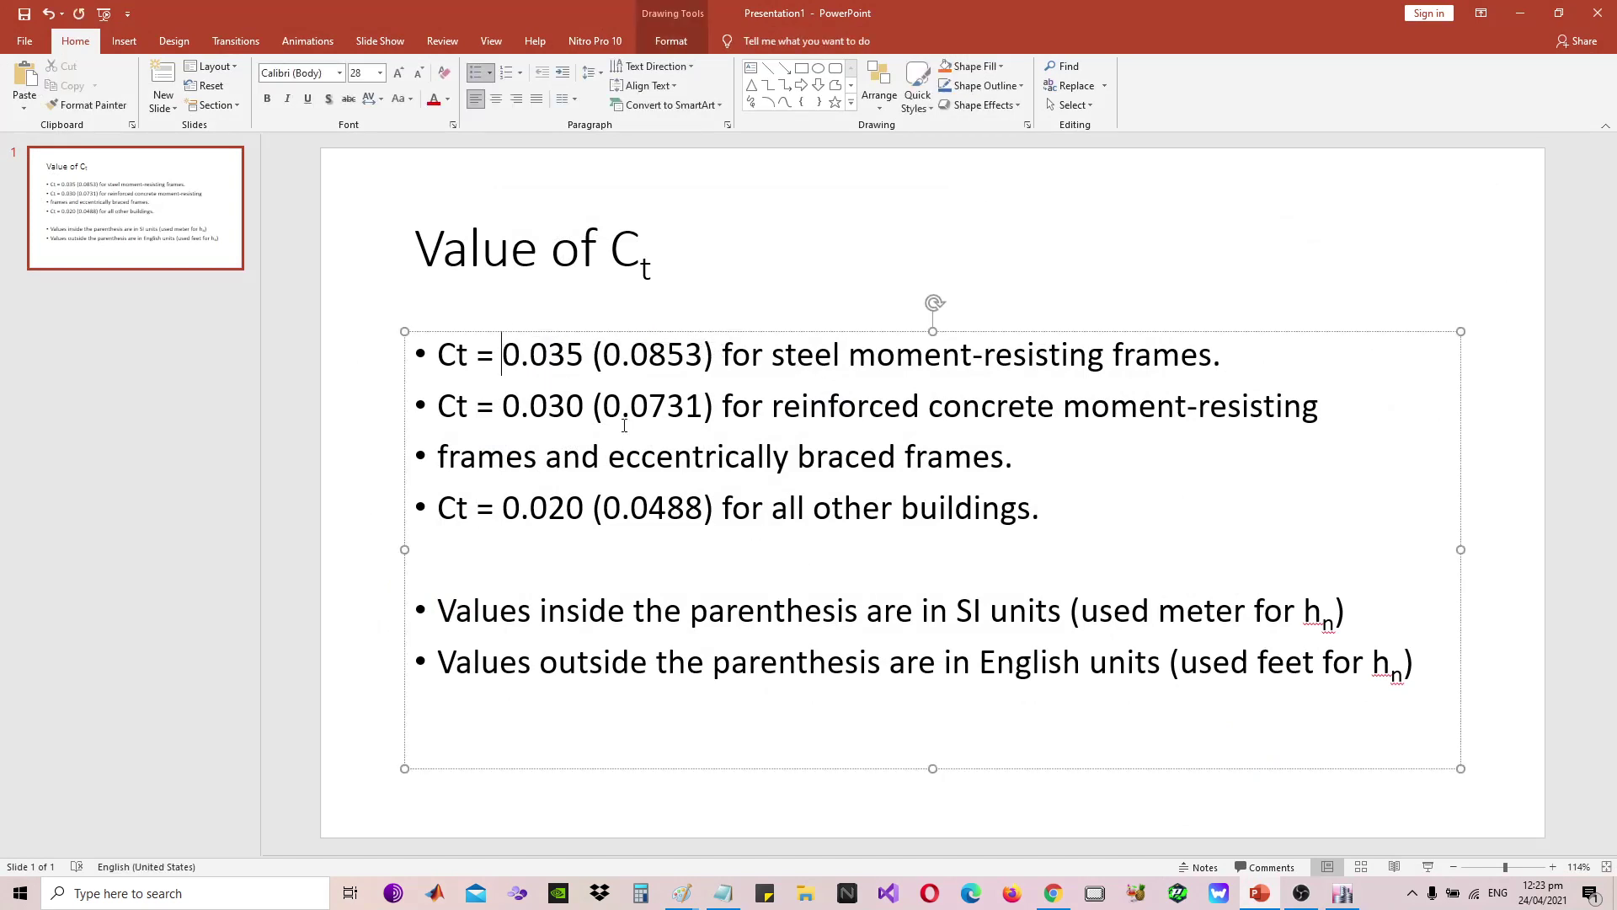
pyautogui.moveTo(508, 353); pyautogui.dragTo(566, 355)
pyautogui.moveTo(997, 665); pyautogui.dragTo(1133, 671)
pyautogui.moveTo(1375, 666); pyautogui.dragTo(1406, 676)
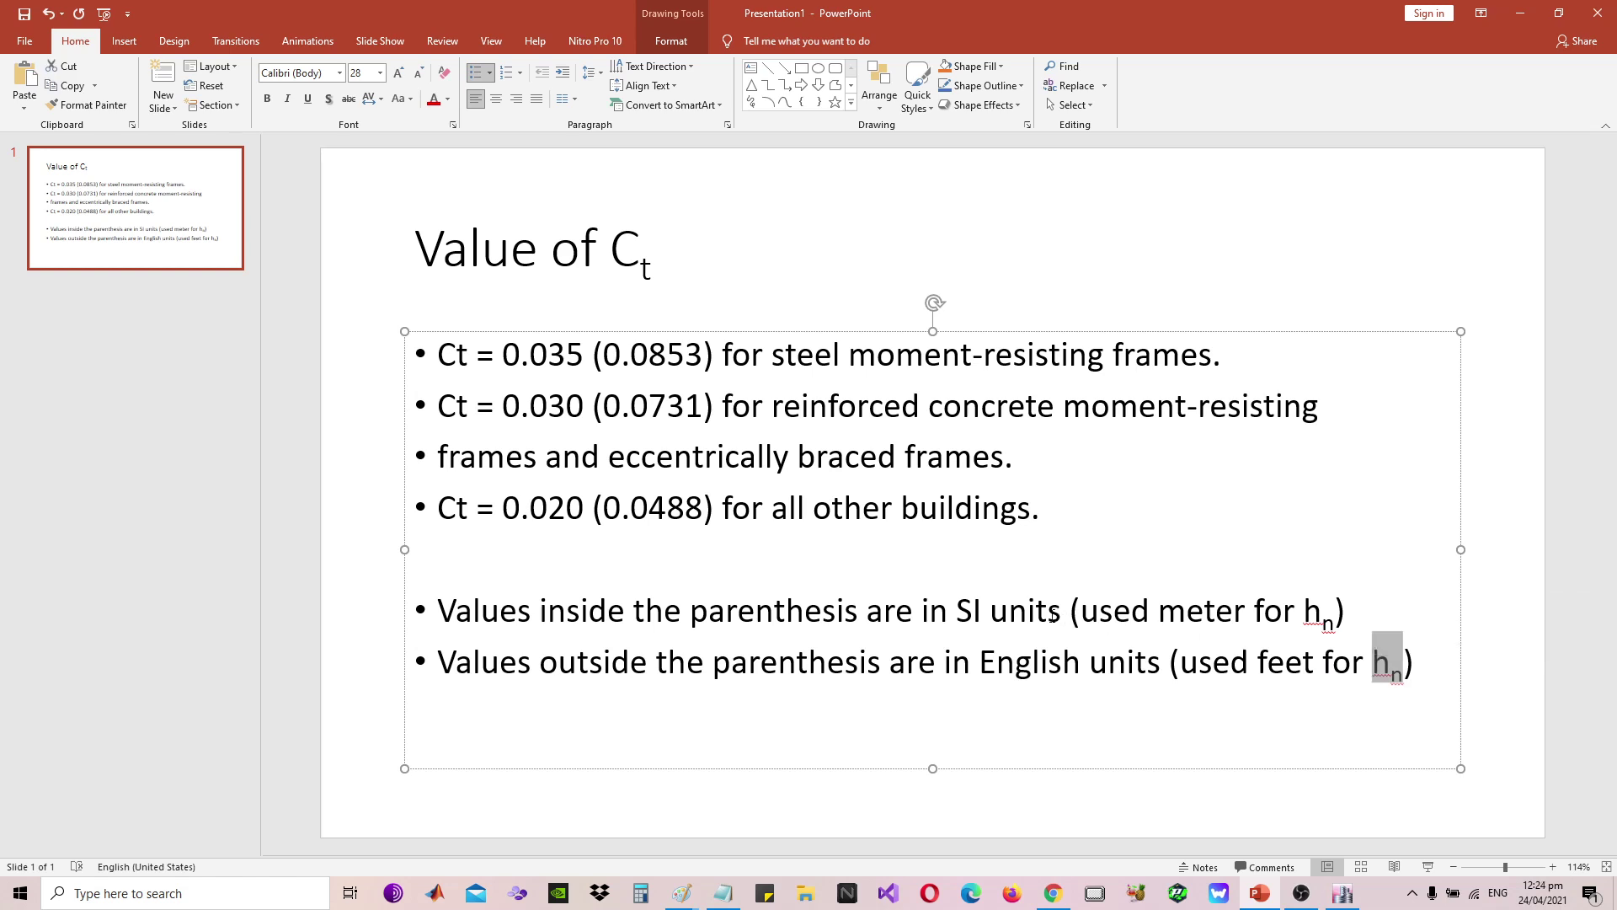
pyautogui.moveTo(987, 614); pyautogui.dragTo(957, 613)
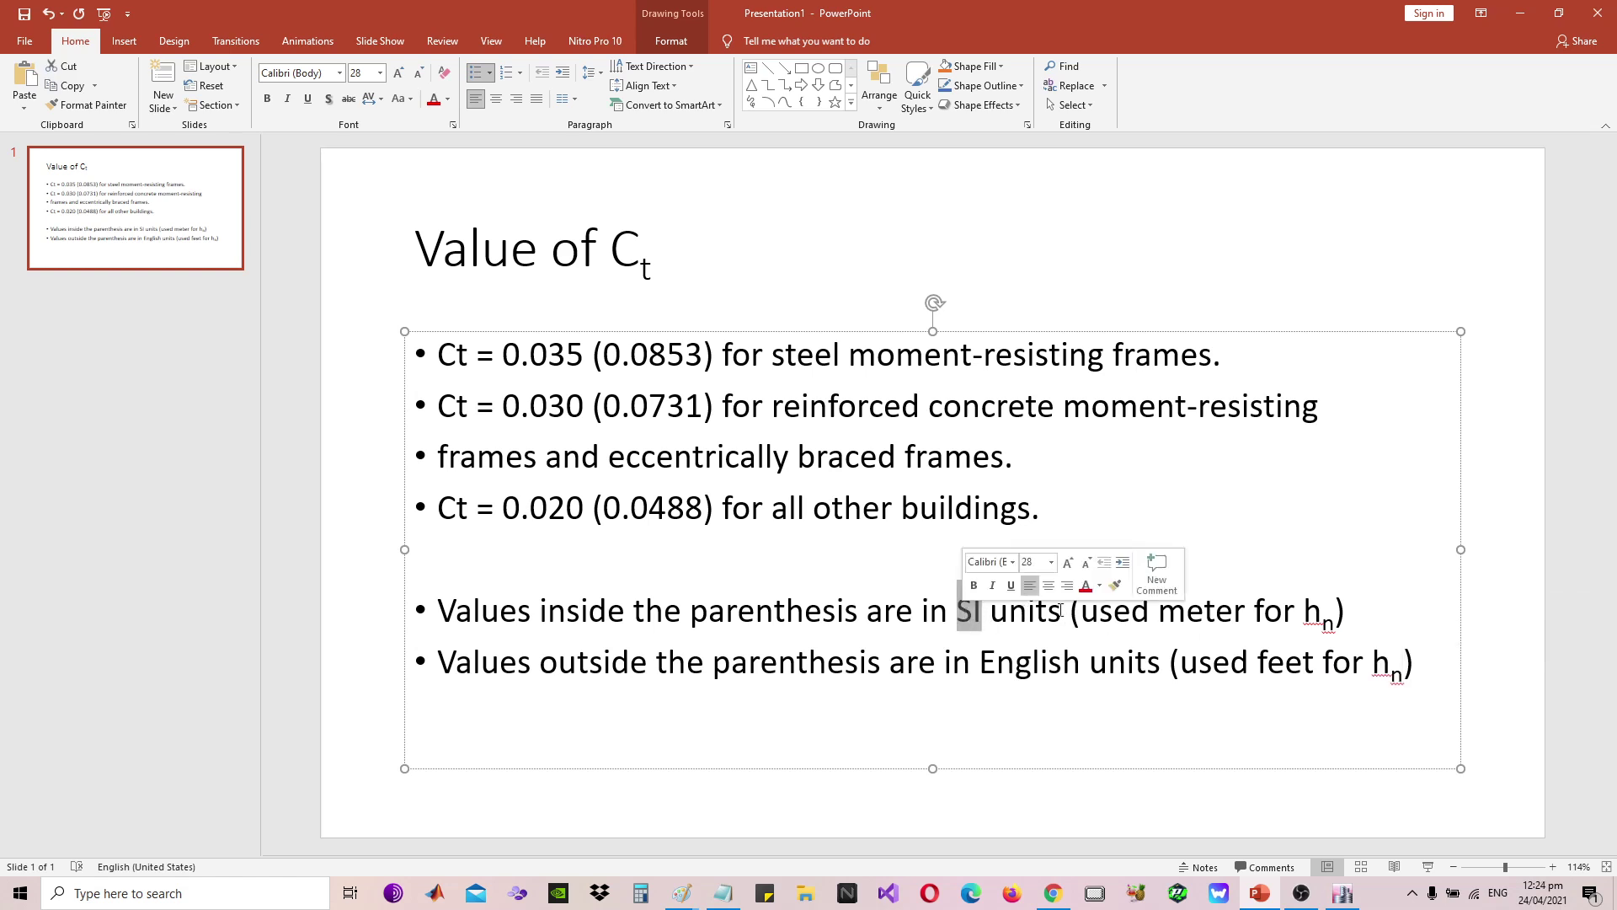
pyautogui.moveTo(1068, 613); pyautogui.dragTo(959, 613)
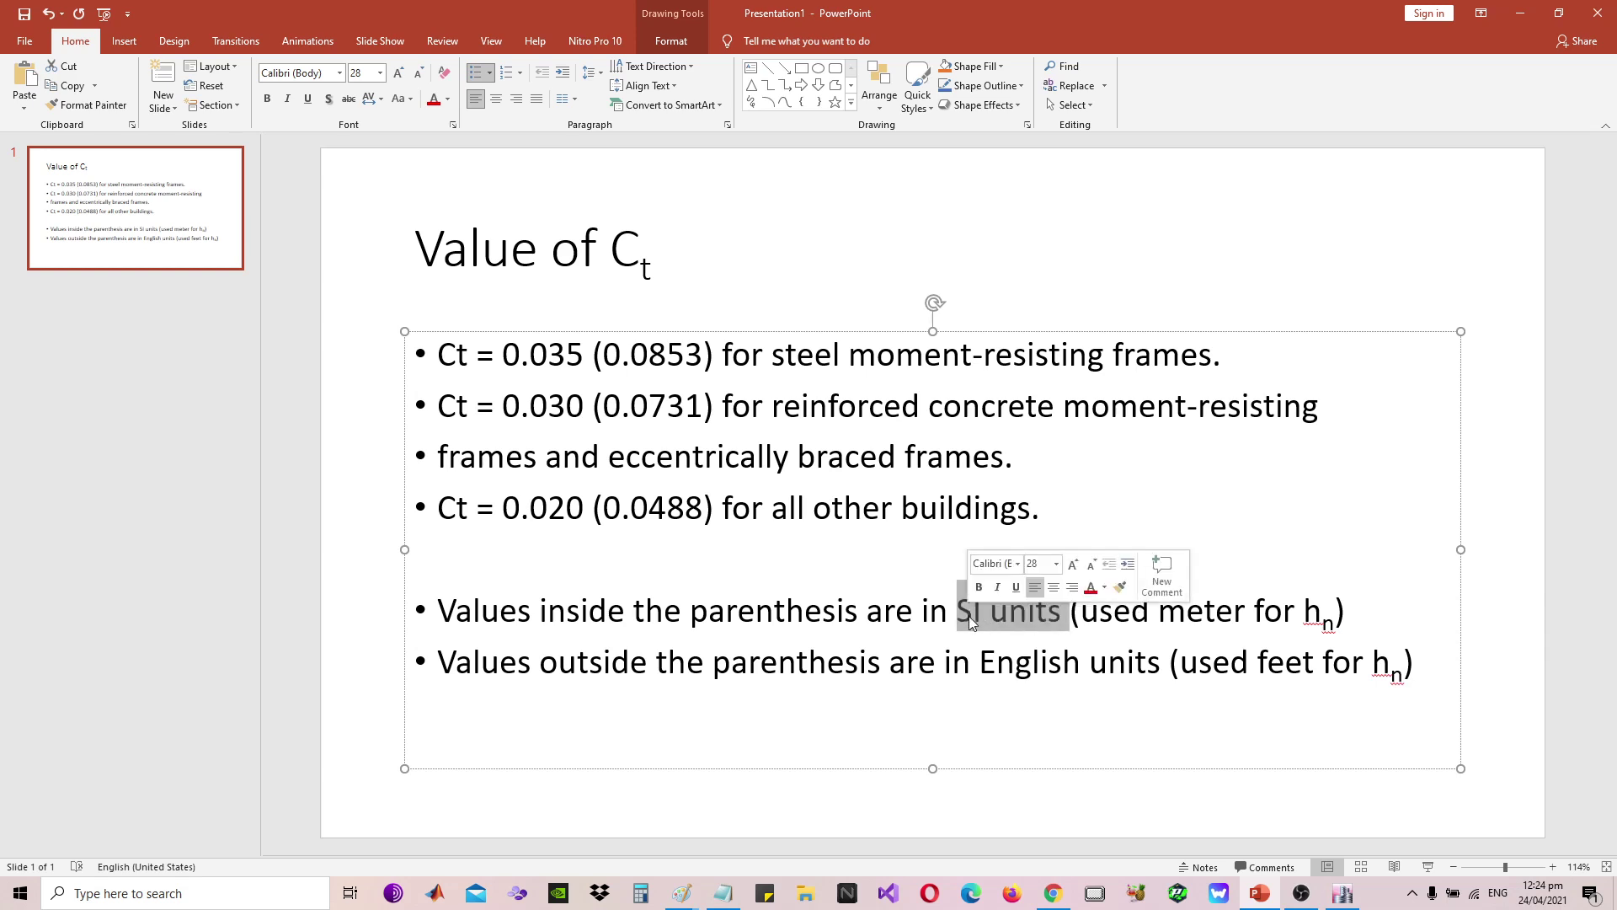
pyautogui.moveTo(1339, 614); pyautogui.dragTo(1324, 613)
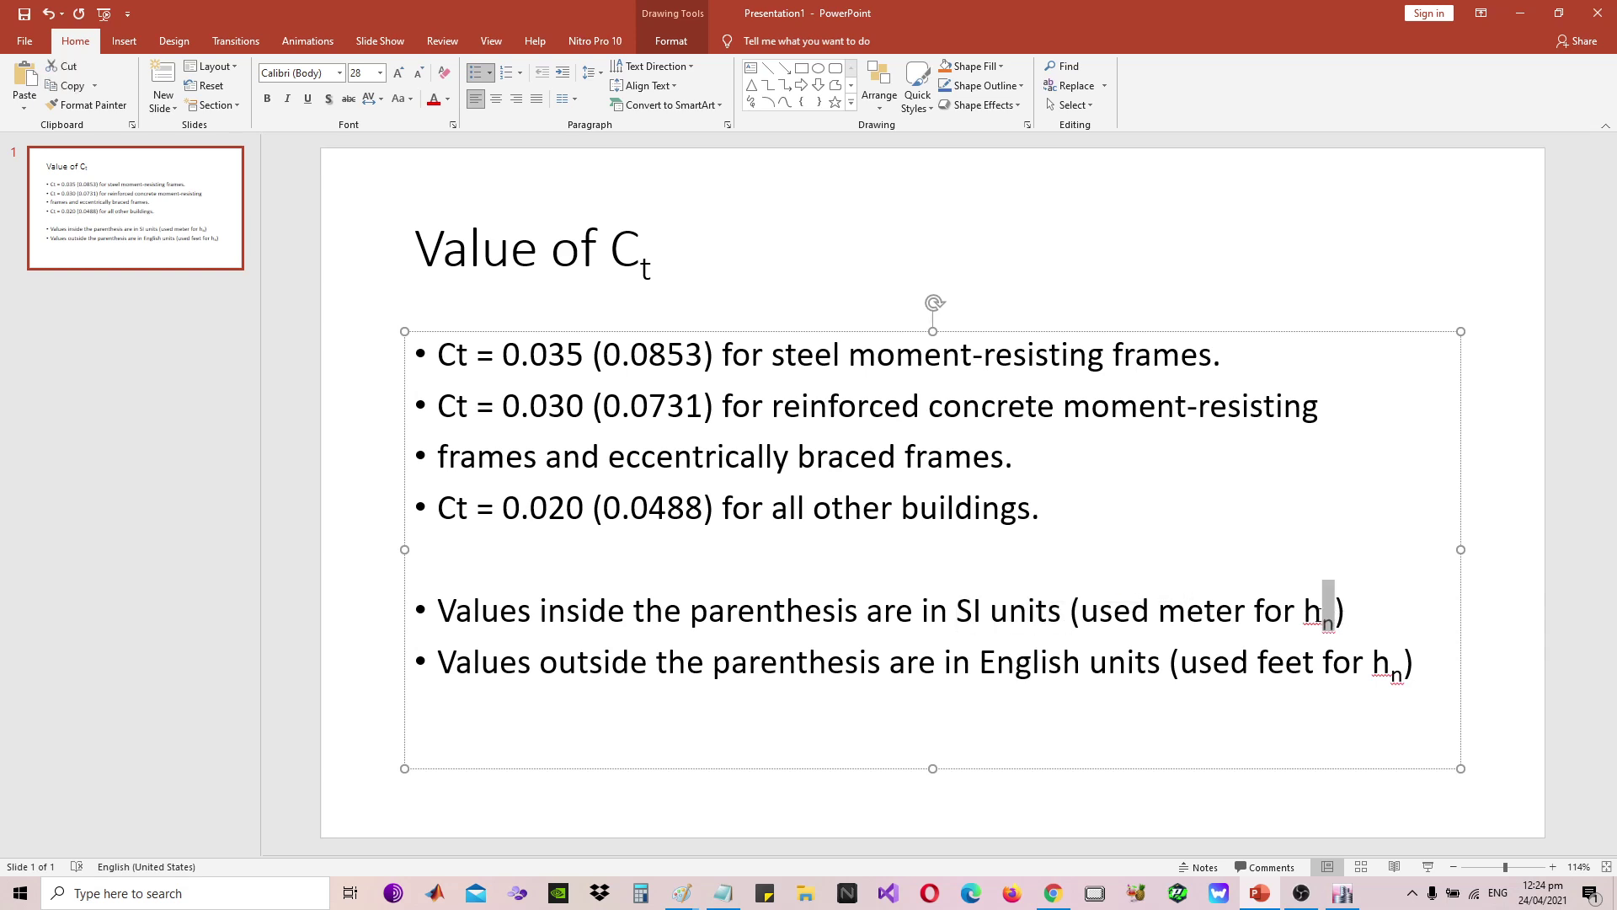
pyautogui.moveTo(706, 361); pyautogui.dragTo(603, 360)
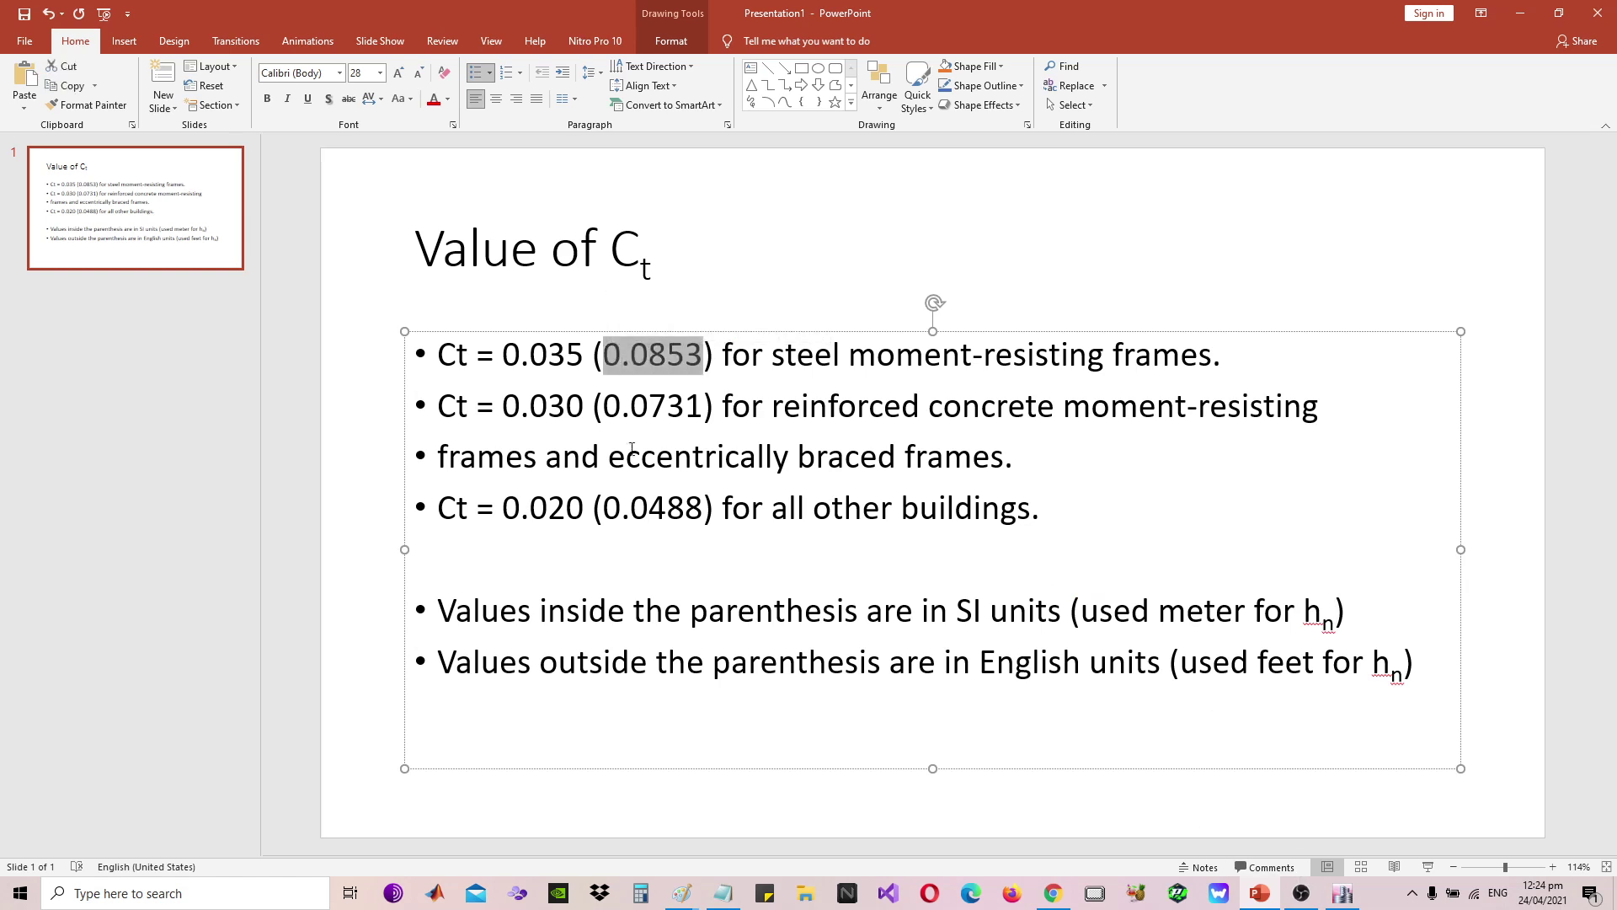
pyautogui.hotkey('alt', 'Tab')
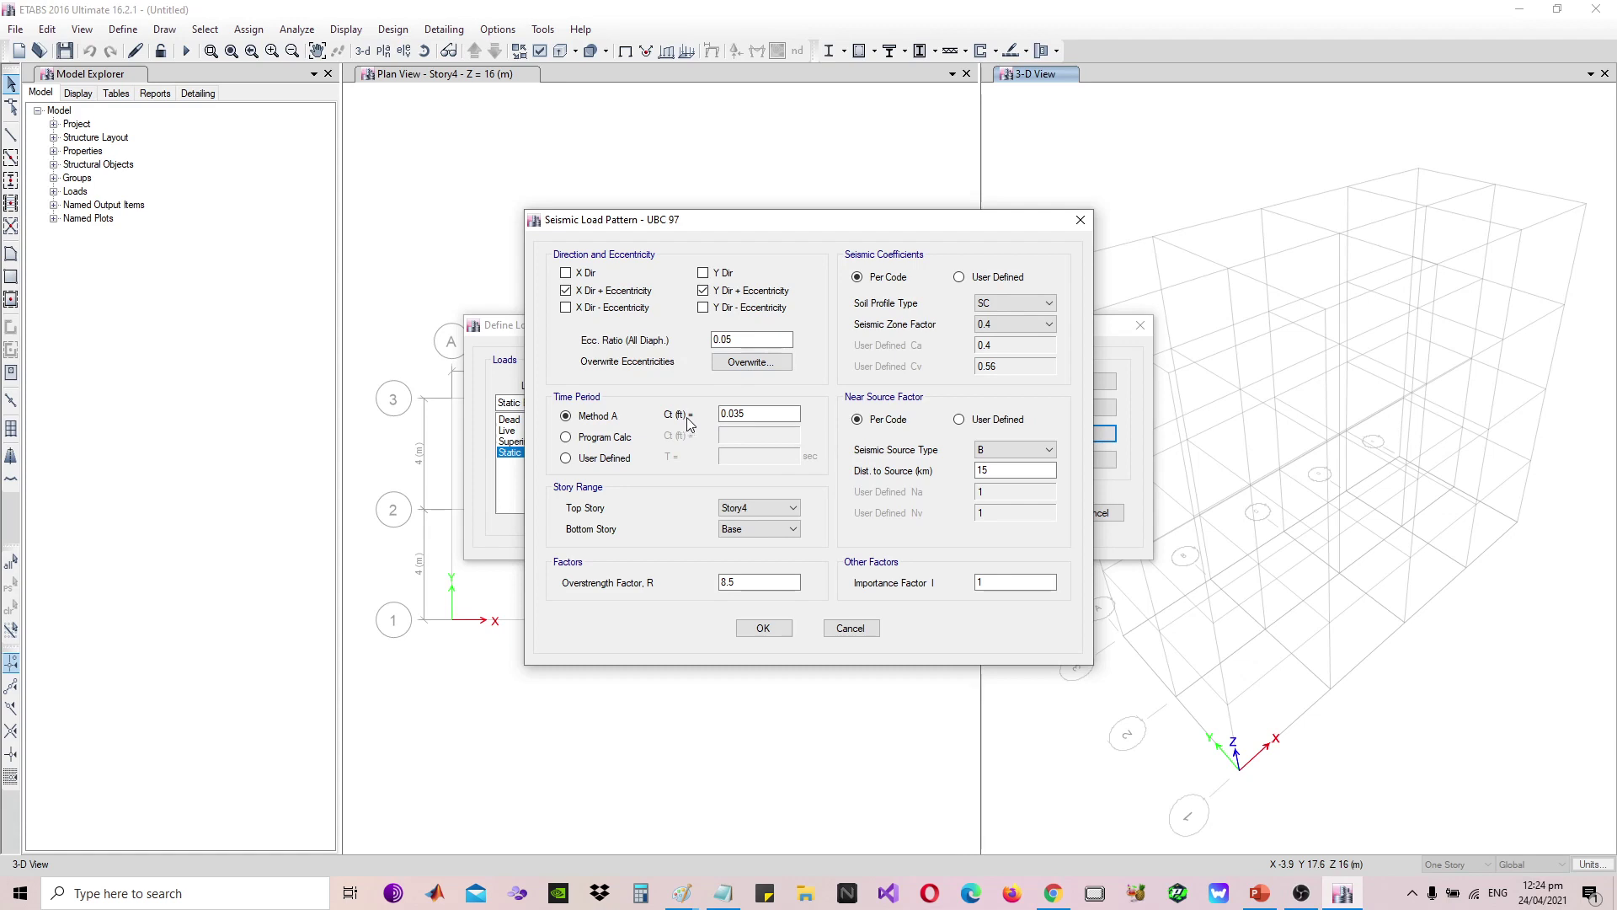
# Compare the Ct values by structure type in PowerPoint and keep Ct (ft) at 0.035 in the ETABS seismic settings
pyautogui.hotkey('alt', 'Tab')
pyautogui.moveTo(588, 353); pyautogui.dragTo(502, 354)
pyautogui.moveTo(770, 354); pyautogui.dragTo(831, 355)
pyautogui.moveTo(801, 407); pyautogui.dragTo(901, 408)
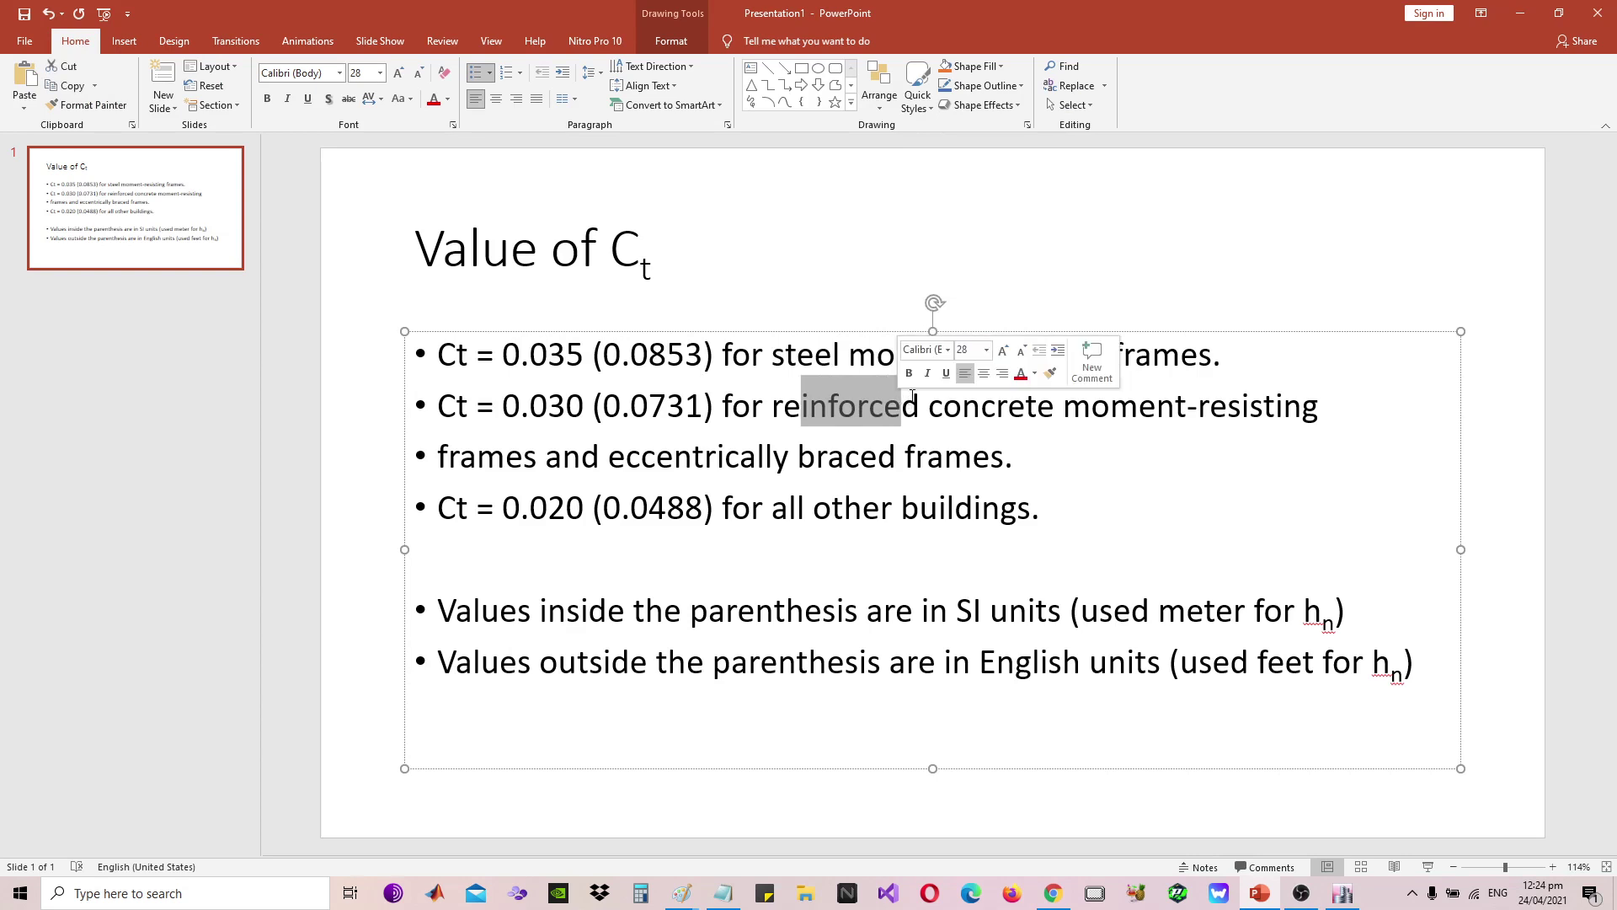
pyautogui.moveTo(713, 508); pyautogui.dragTo(667, 508)
pyautogui.moveTo(586, 353); pyautogui.dragTo(521, 354)
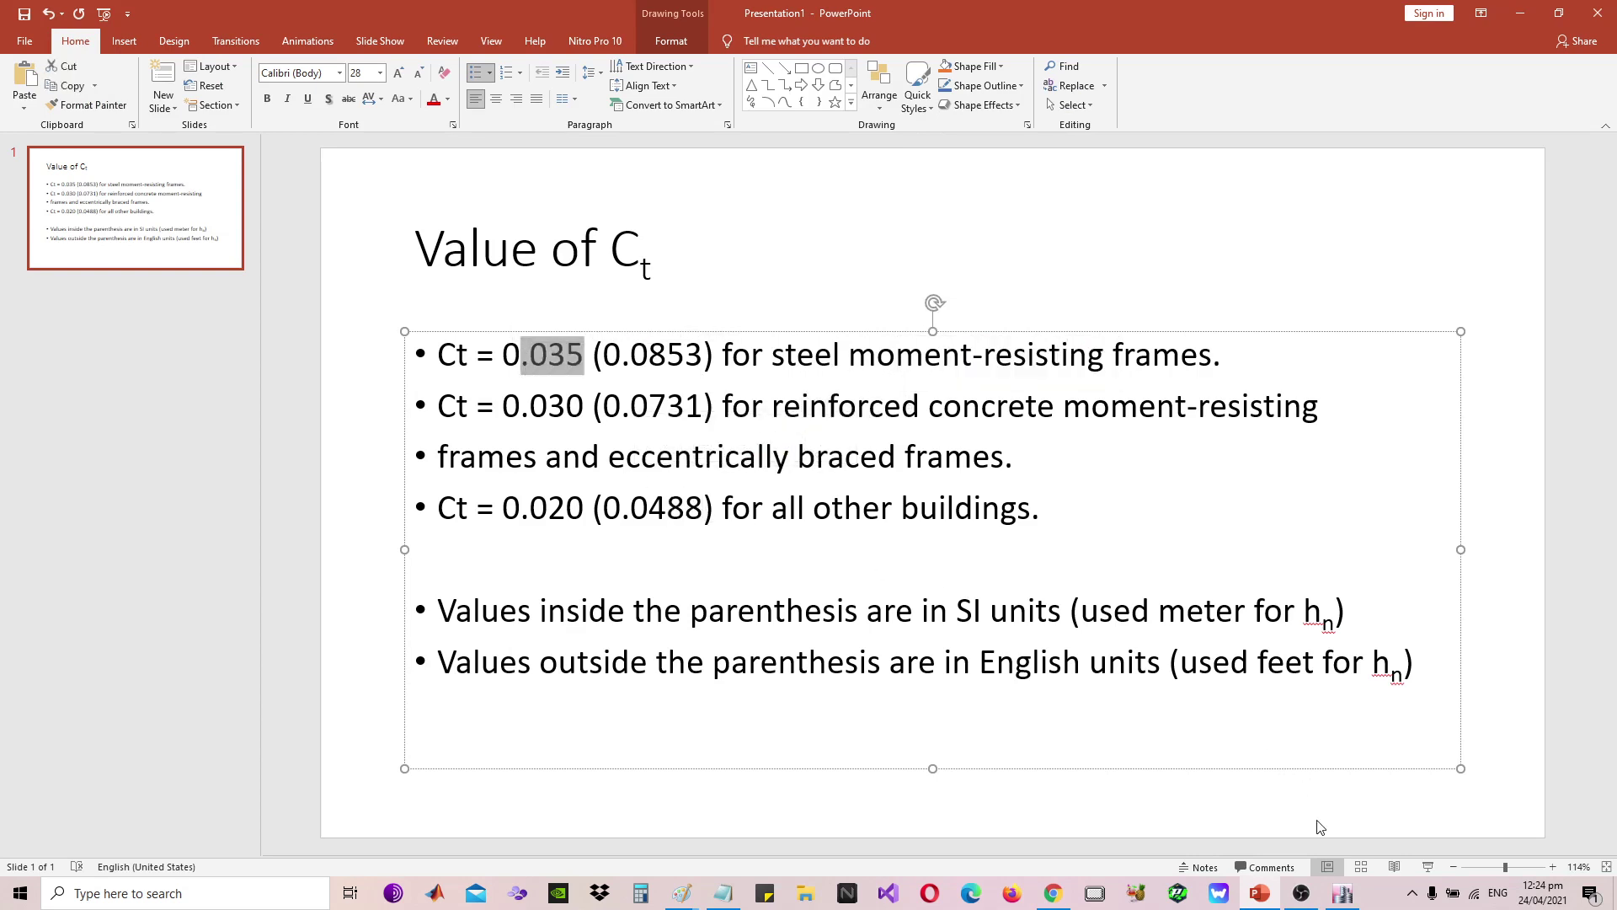
pyautogui.click(1343, 893)
pyautogui.moveTo(797, 414); pyautogui.dragTo(708, 404)
pyautogui.click(757, 415)
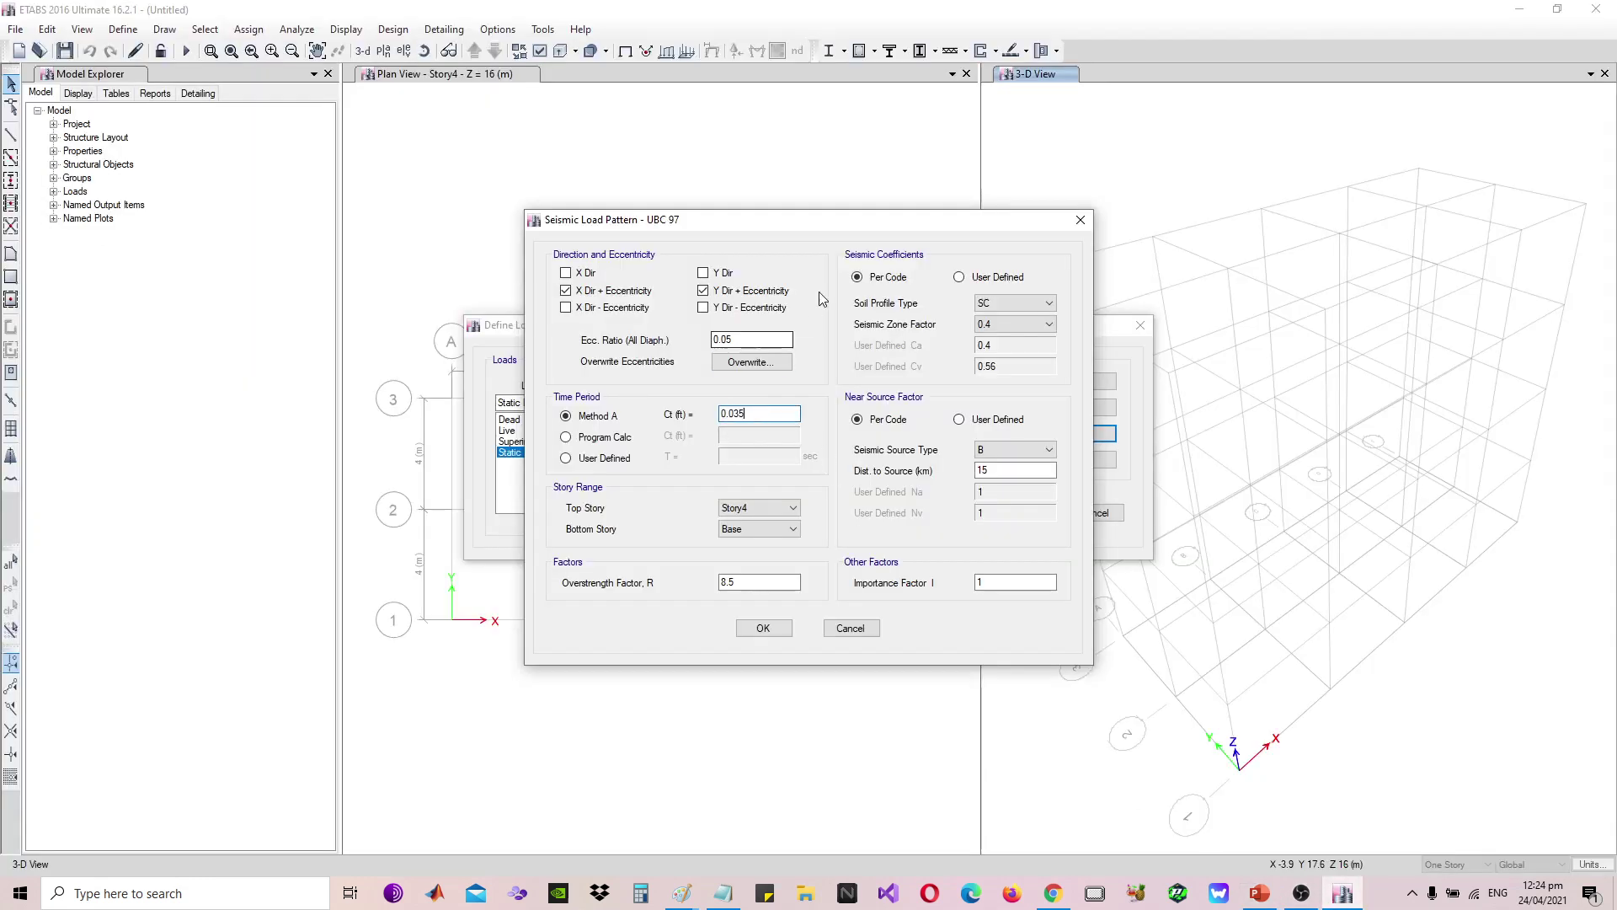
# Set the overstrength factor R to 8 and keep the importance factor I at 1
pyautogui.moveTo(755, 579); pyautogui.dragTo(665, 570)
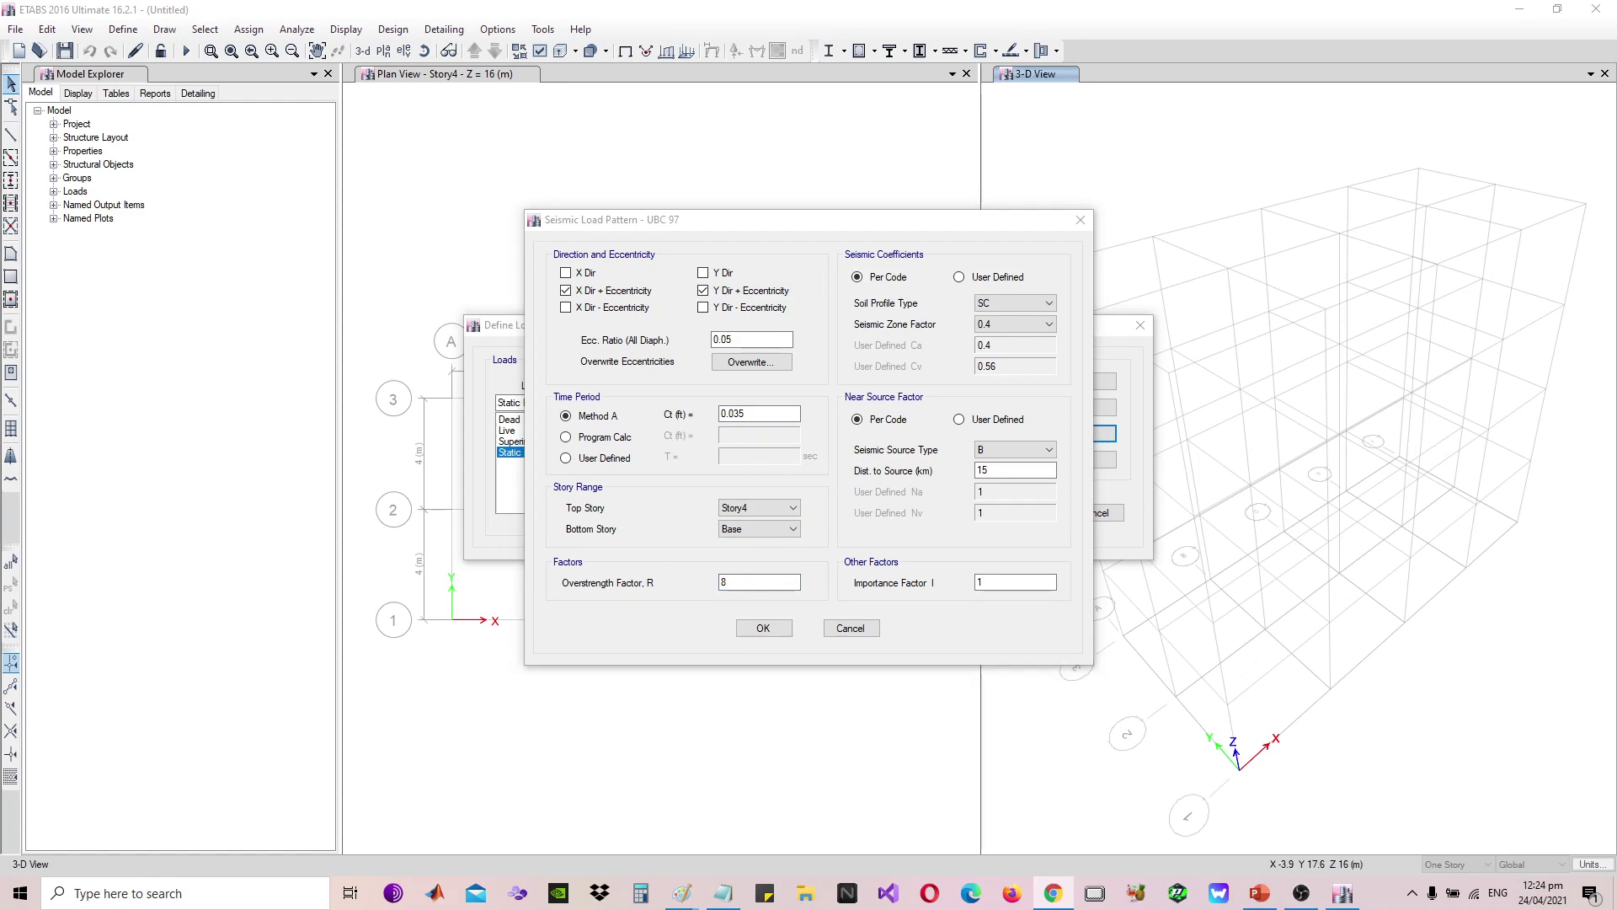
pyautogui.hotkey('alt', 'Tab')
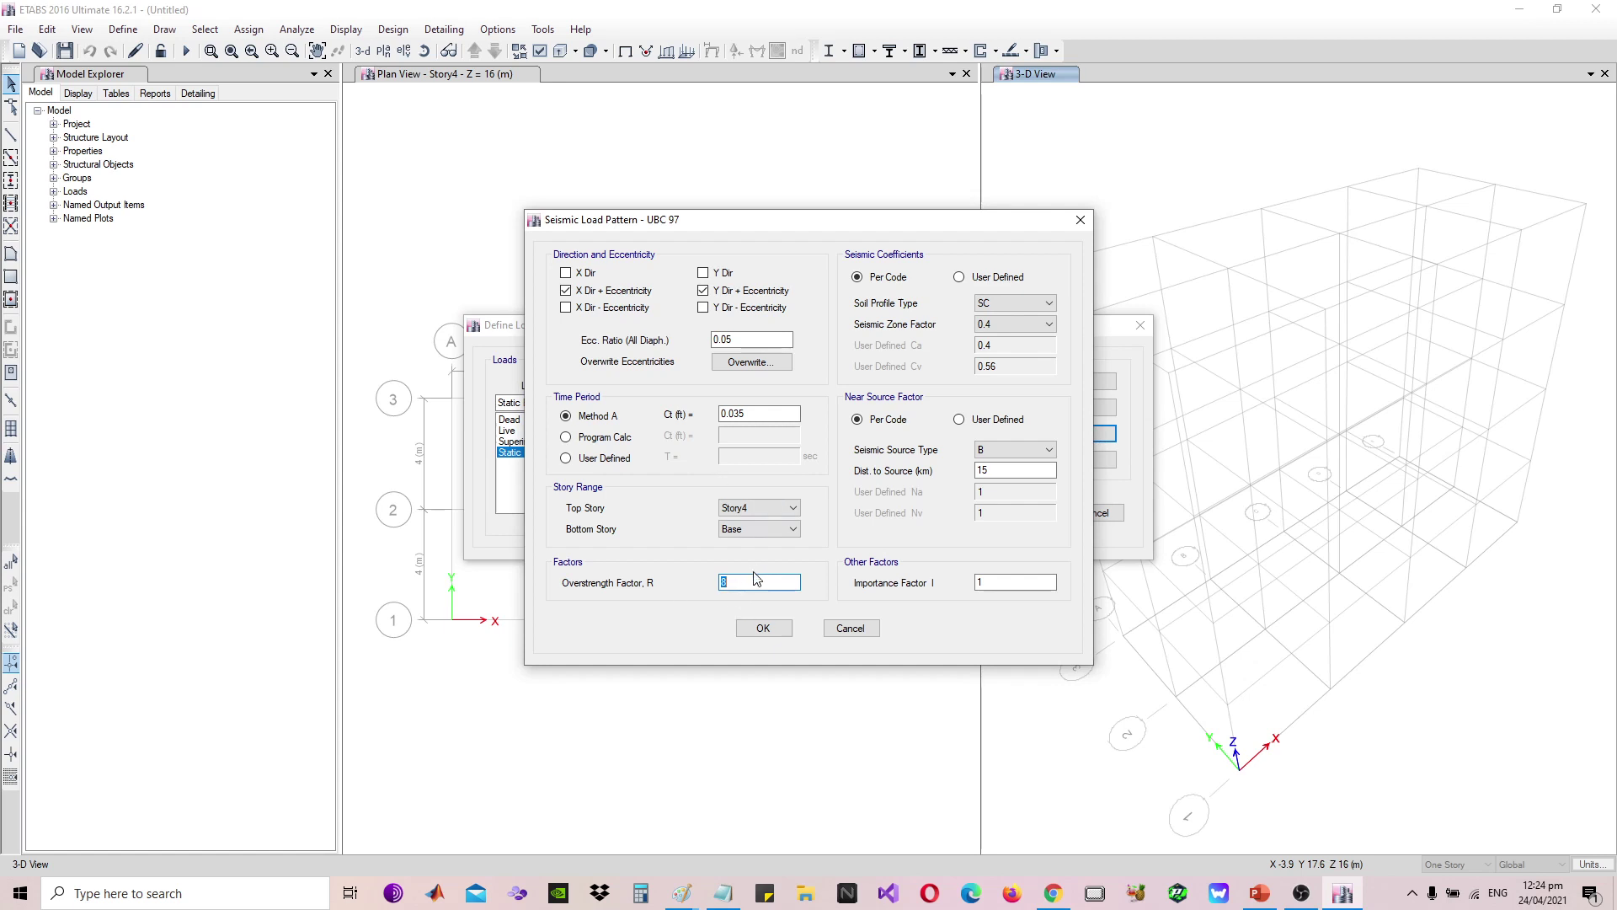
pyautogui.doubleClick(986, 583)
# Set the soil profile type to SD and the distance to source to 42 km, and accept the seismic load settings
pyautogui.click(1016, 301)
pyautogui.click(1001, 348)
pyautogui.doubleClick(997, 469)
pyautogui.write('42')
pyautogui.click(763, 631)
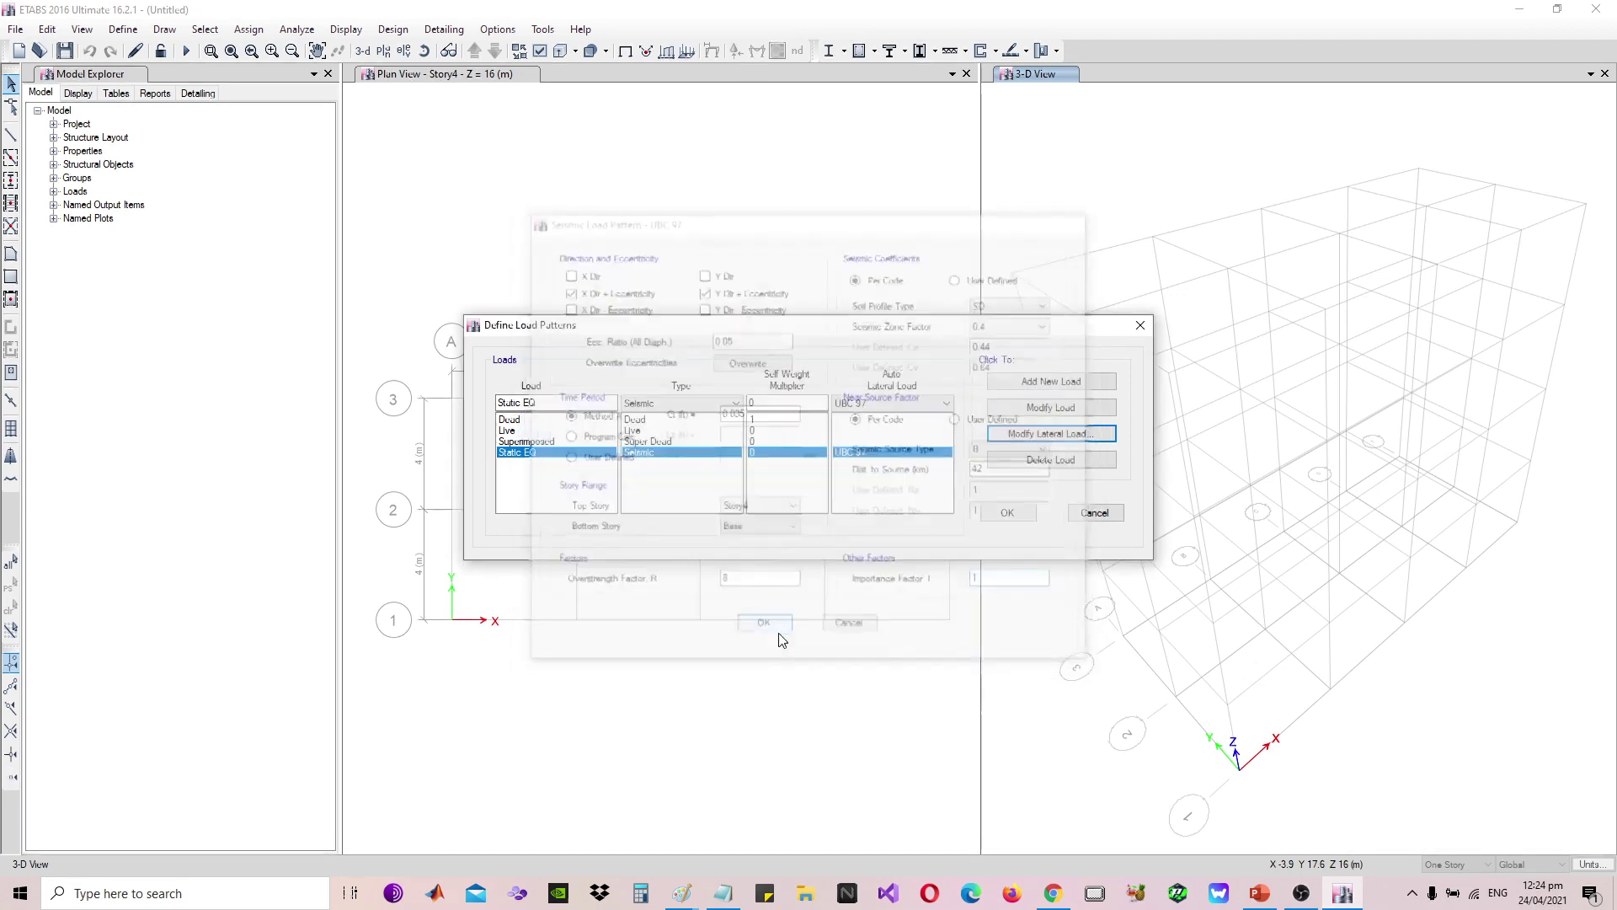
# Copy the download links from the open Notepad note and switch to Chrome
pyautogui.hotkey('alt', 'Tab')
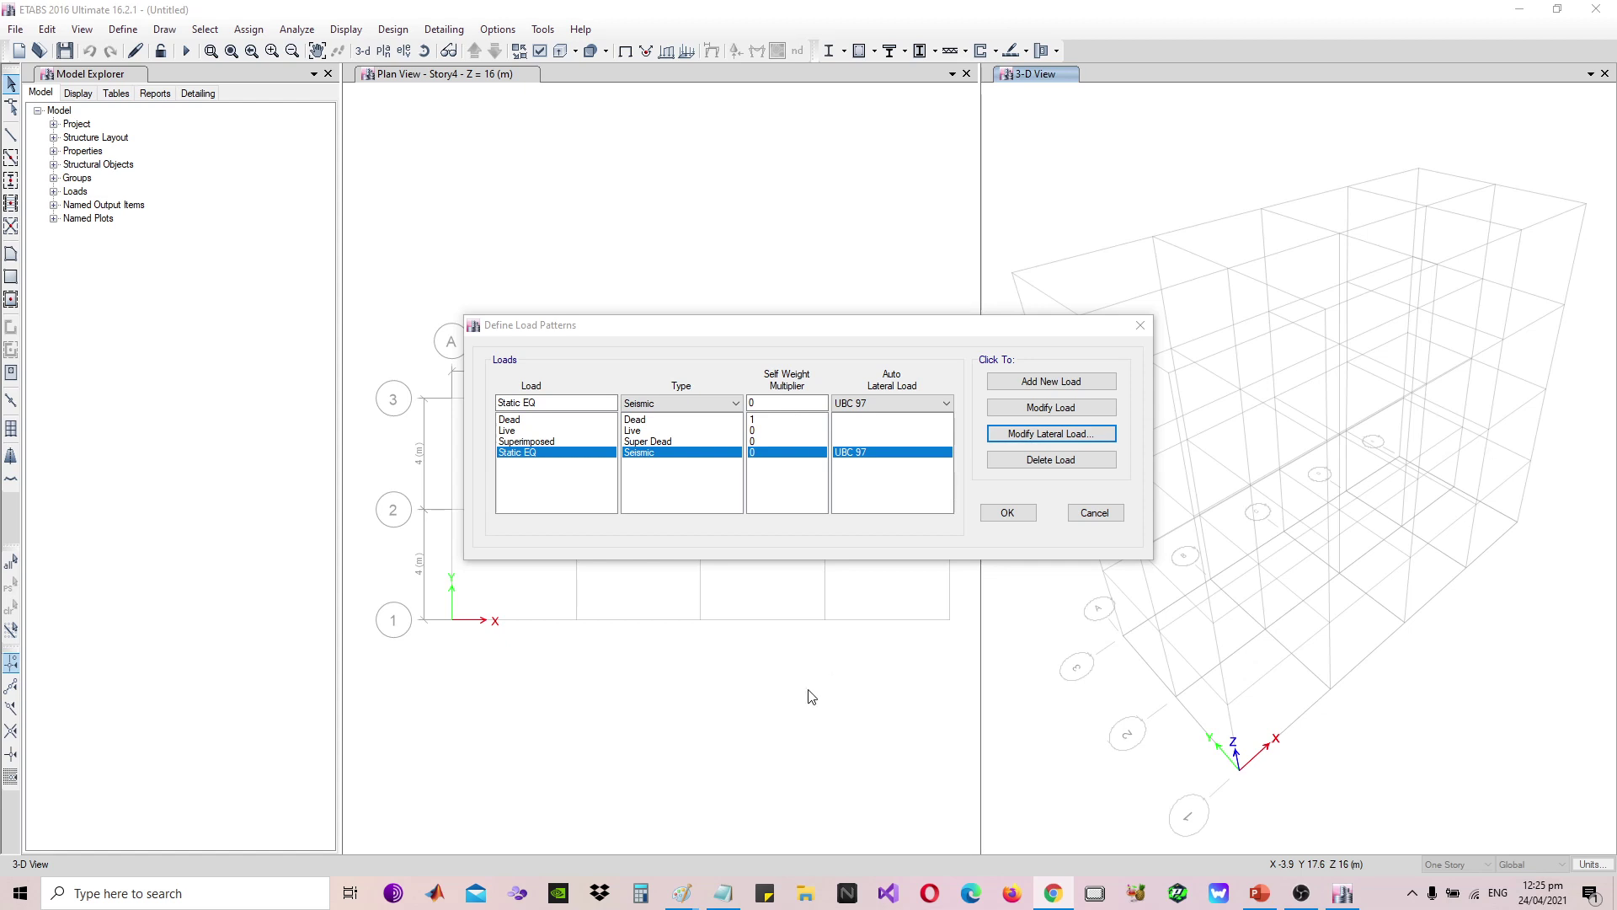
pyautogui.click(723, 893)
pyautogui.rightClick(526, 305)
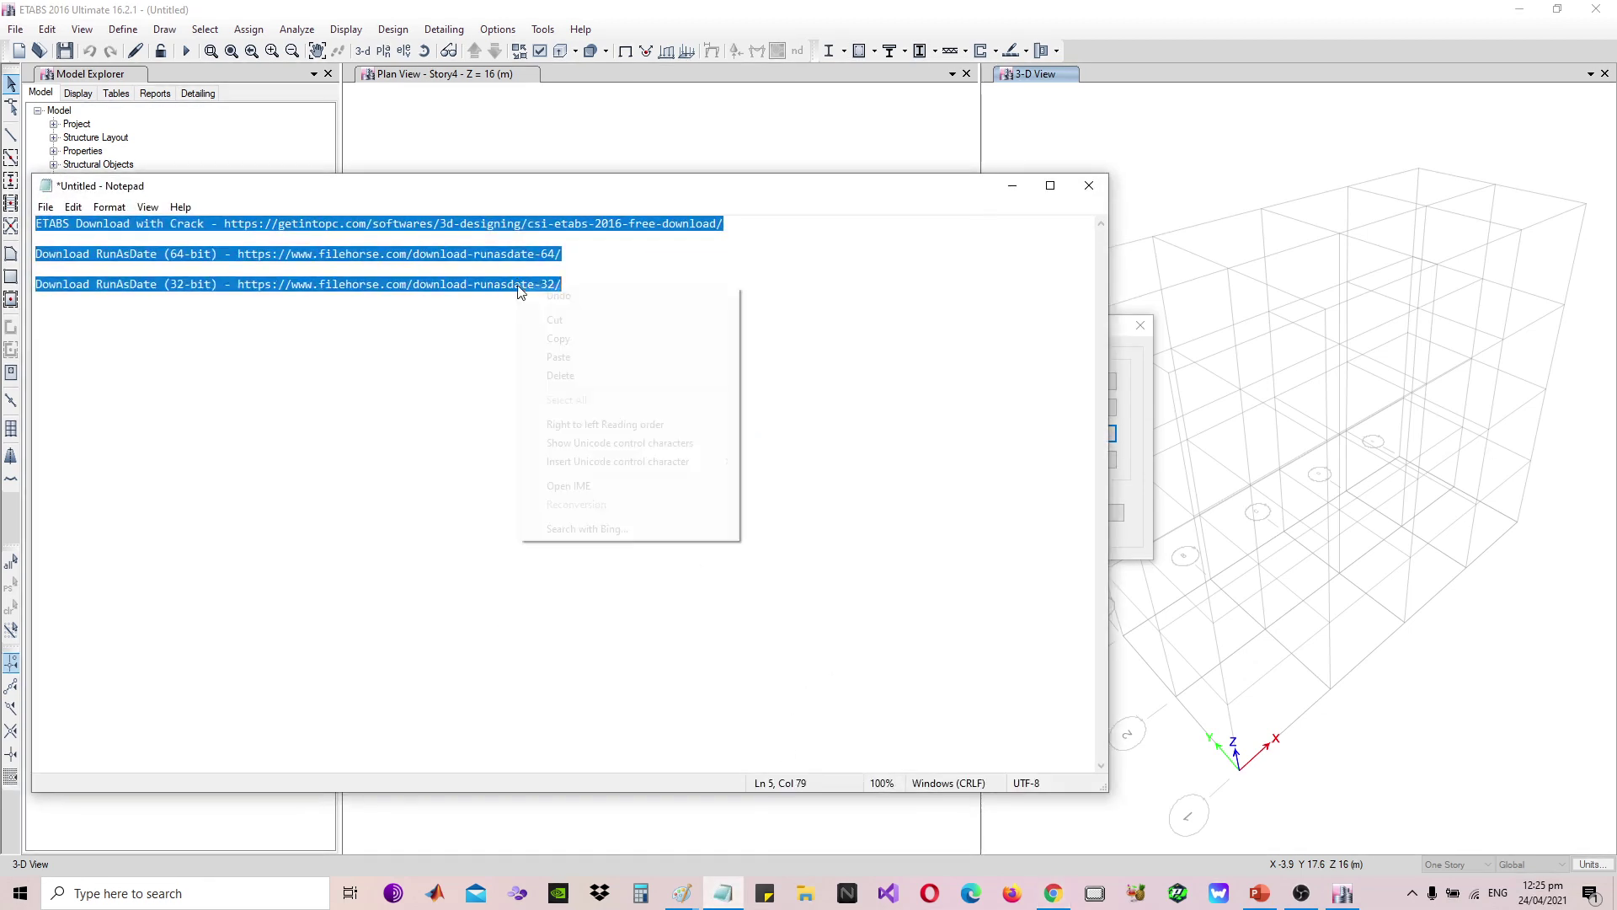
pyautogui.click(578, 338)
pyautogui.click(1053, 893)
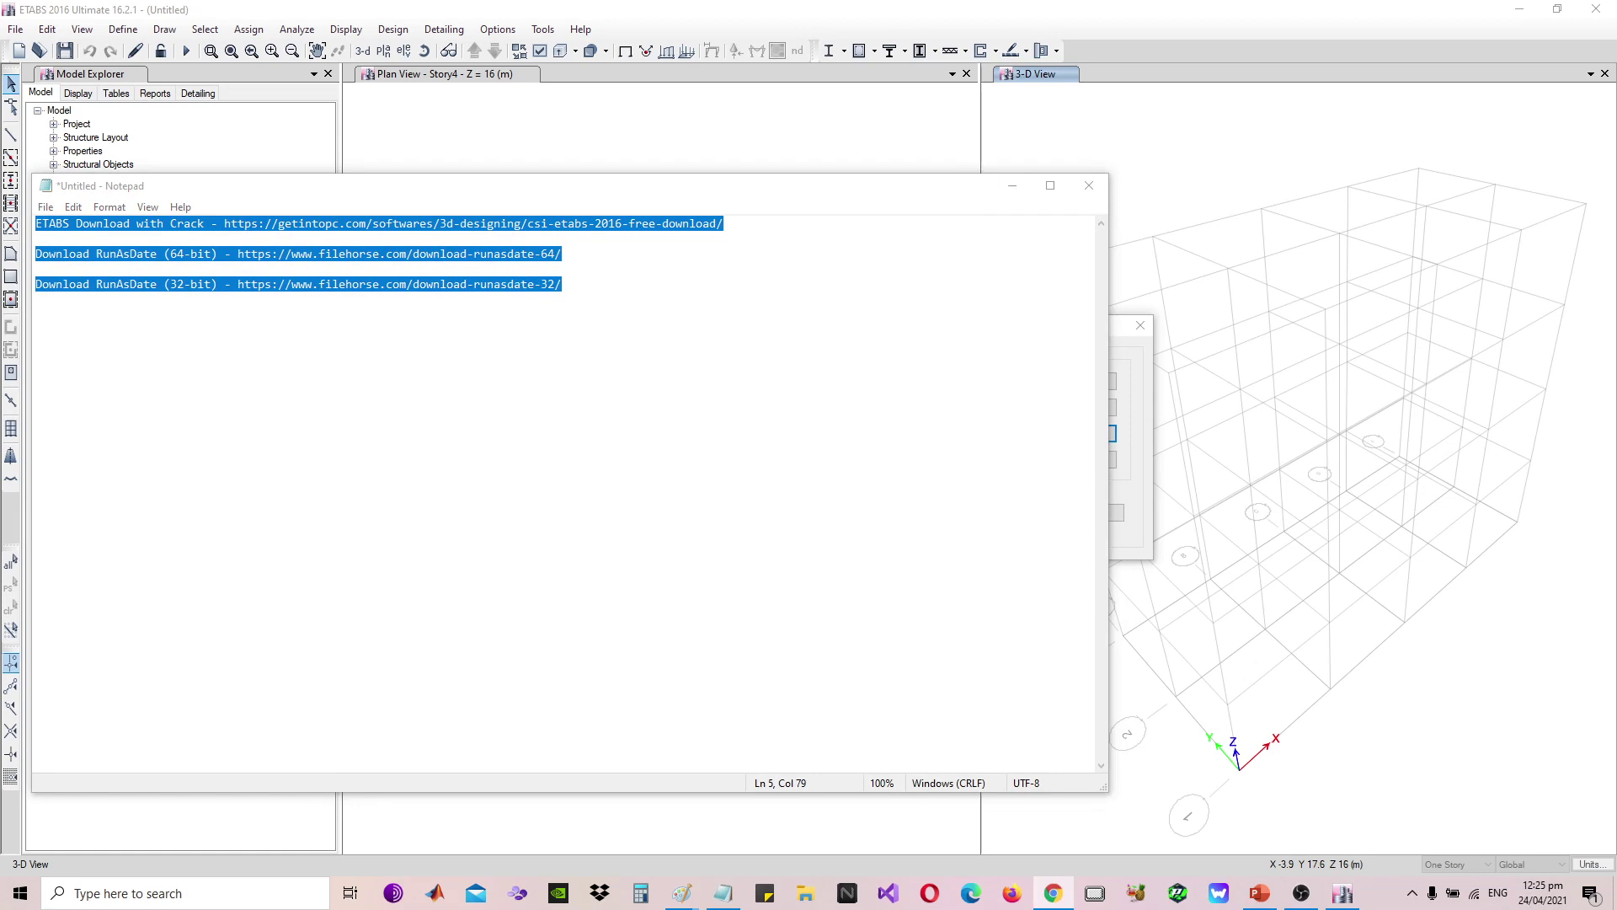
# Return to ETABS and accept the defined load patterns
pyautogui.click(1214, 165)
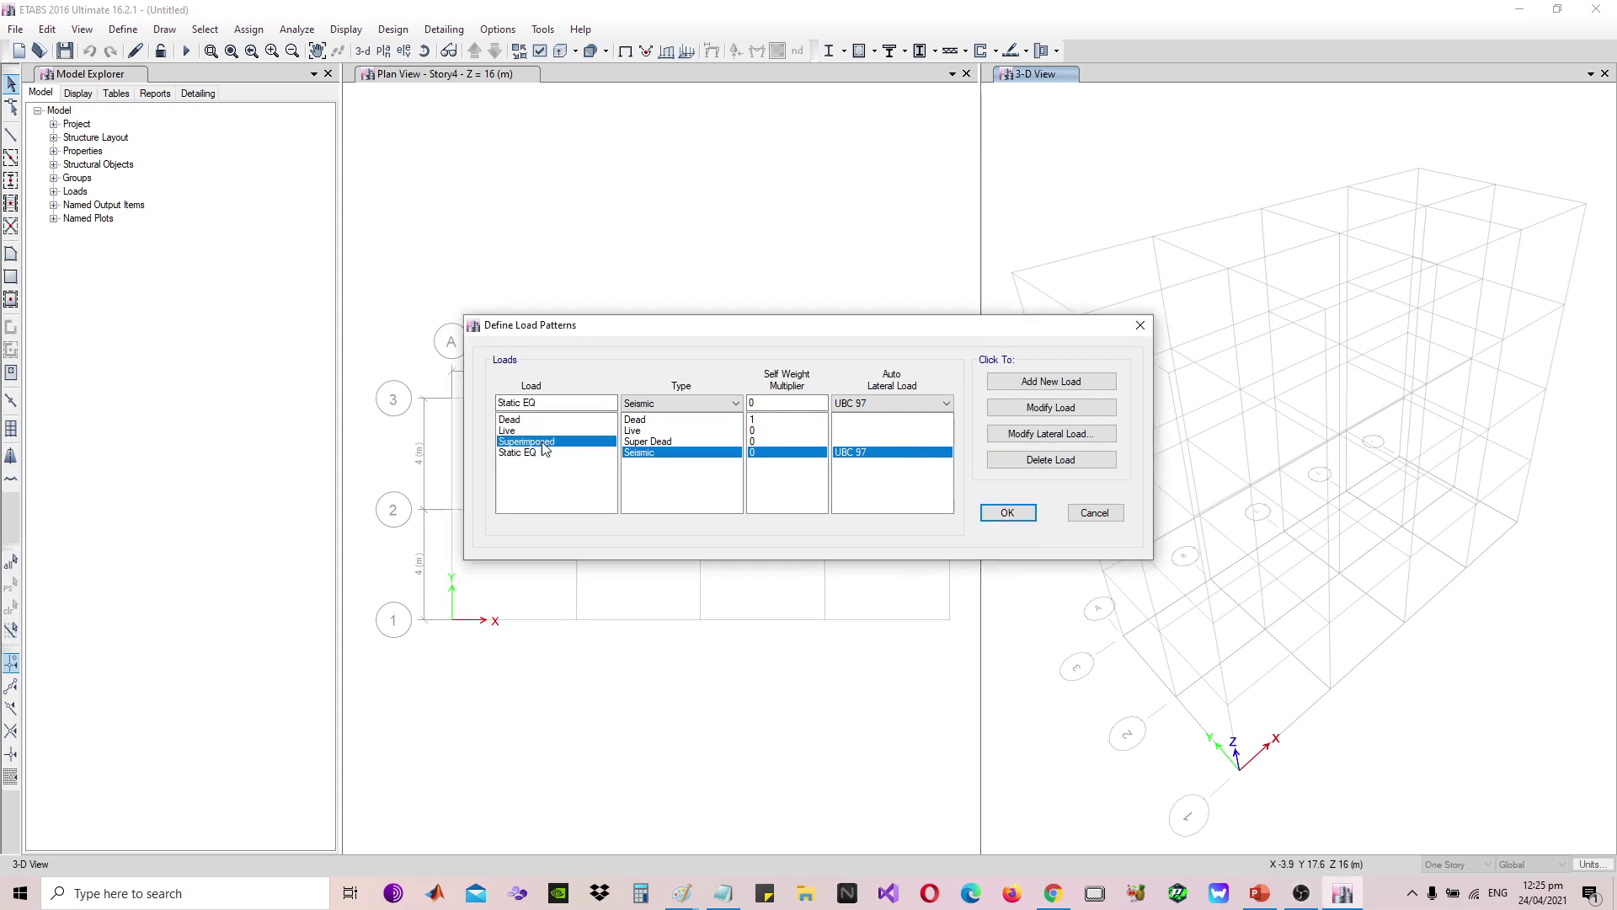
pyautogui.click(1022, 520)
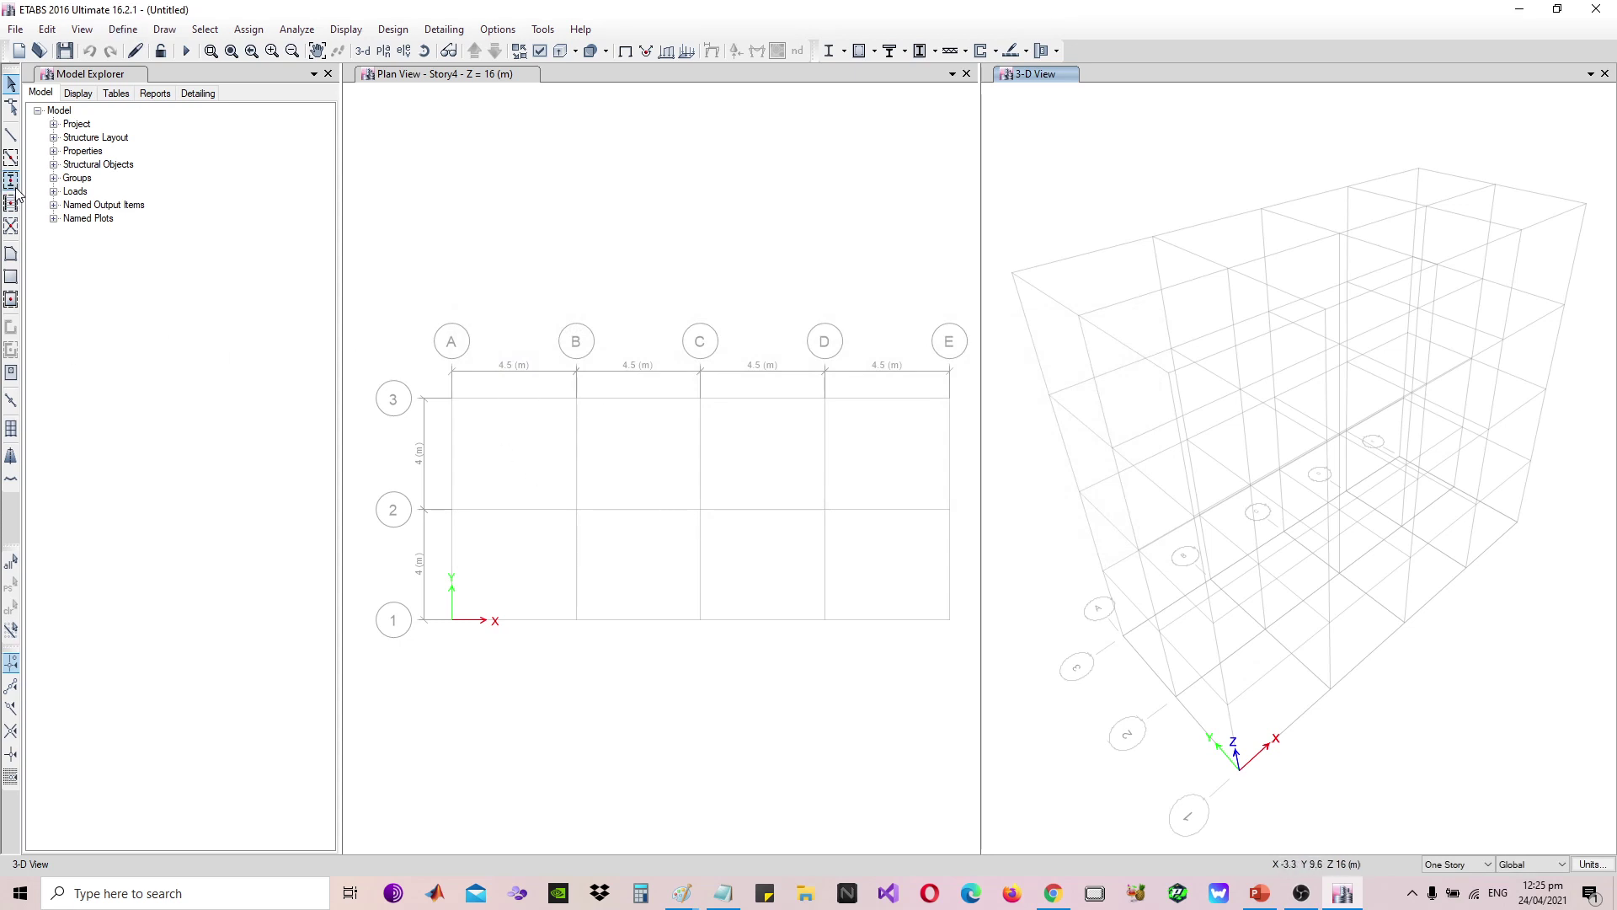
# Make drawing apply to All Stories and set quick column drawing to use the ACol_12-18 section
pyautogui.click(1449, 865)
pyautogui.click(1451, 891)
pyautogui.click(12, 181)
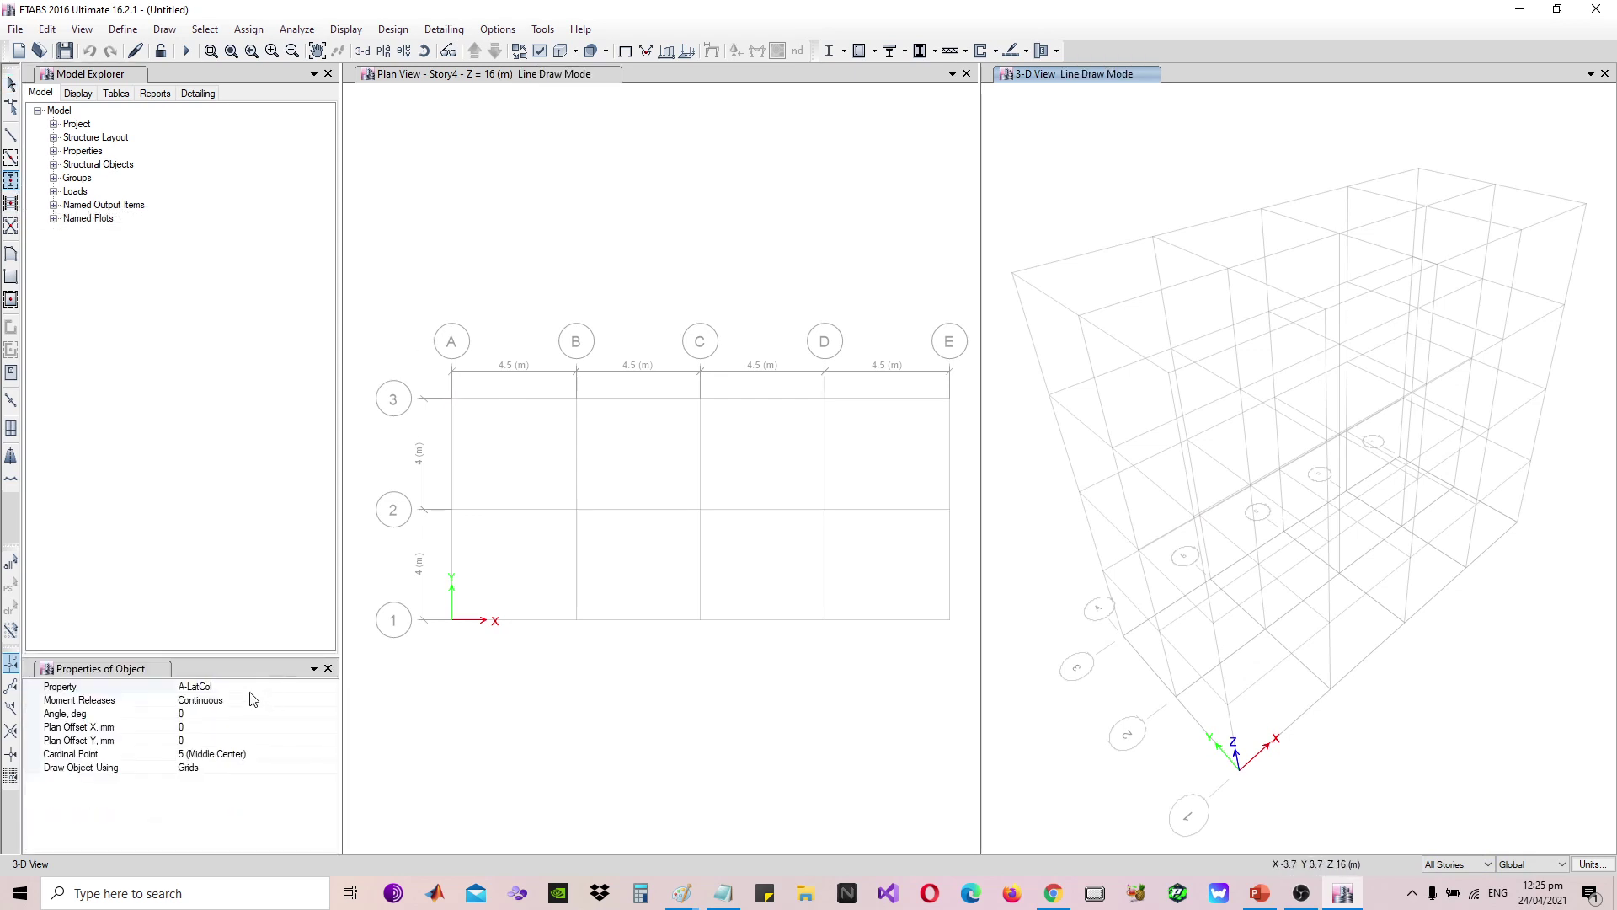
pyautogui.click(278, 691)
pyautogui.click(330, 689)
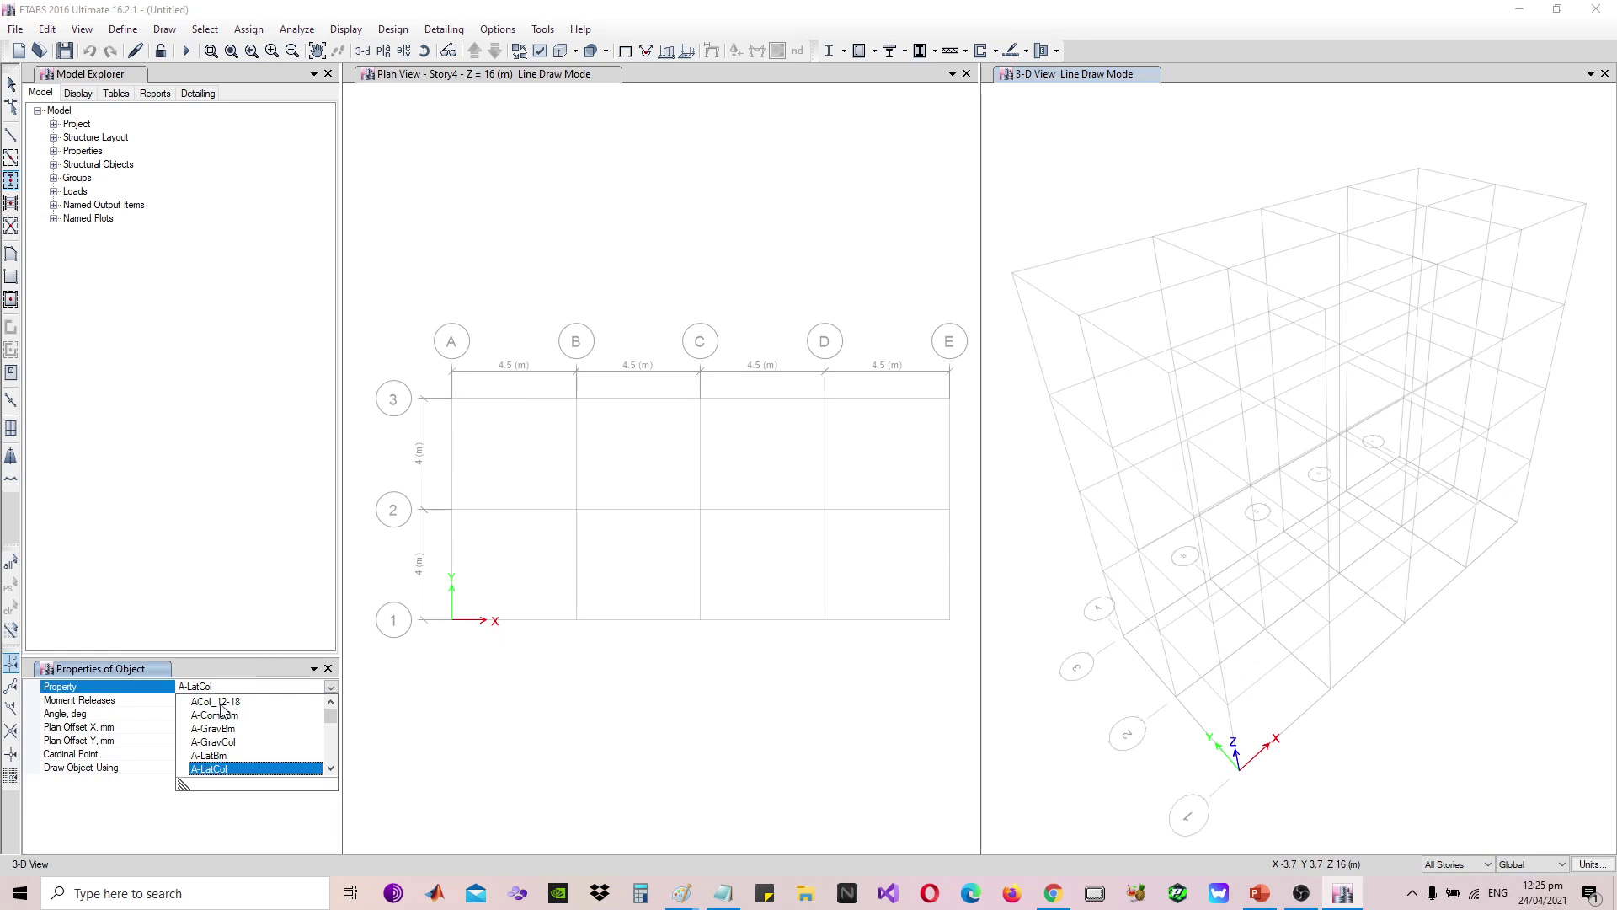
pyautogui.click(216, 702)
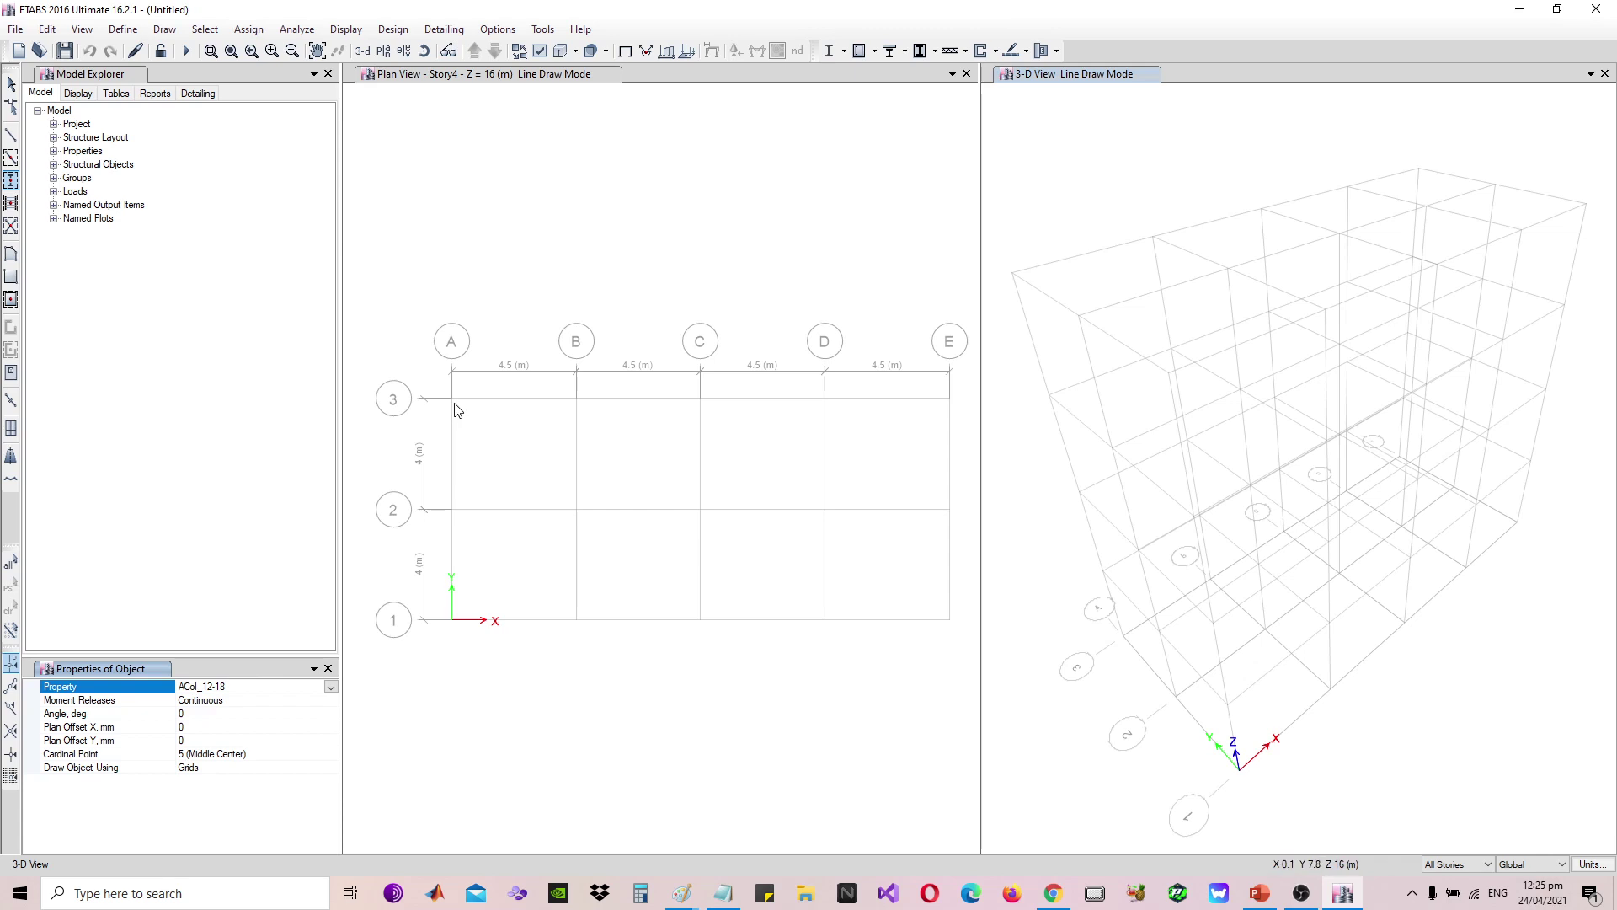
# Place a trial column outside the grid near intersection A-3 in the plan view and undo it
pyautogui.click(423, 362)
pyautogui.click(418, 332)
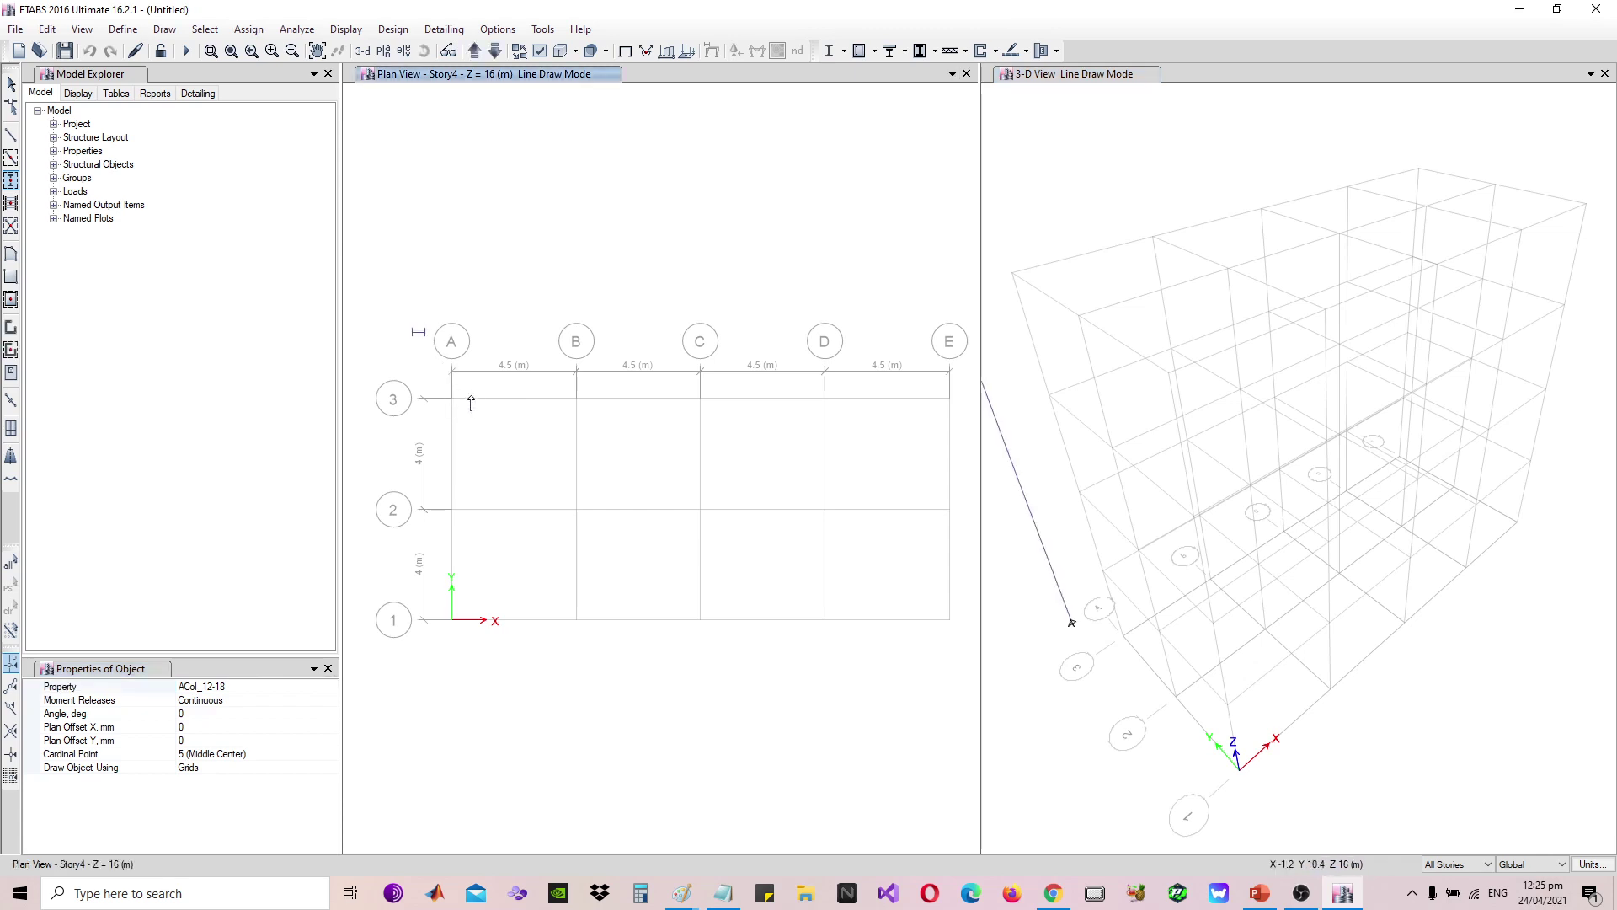
pyautogui.hotkey('ctrl', 'z')
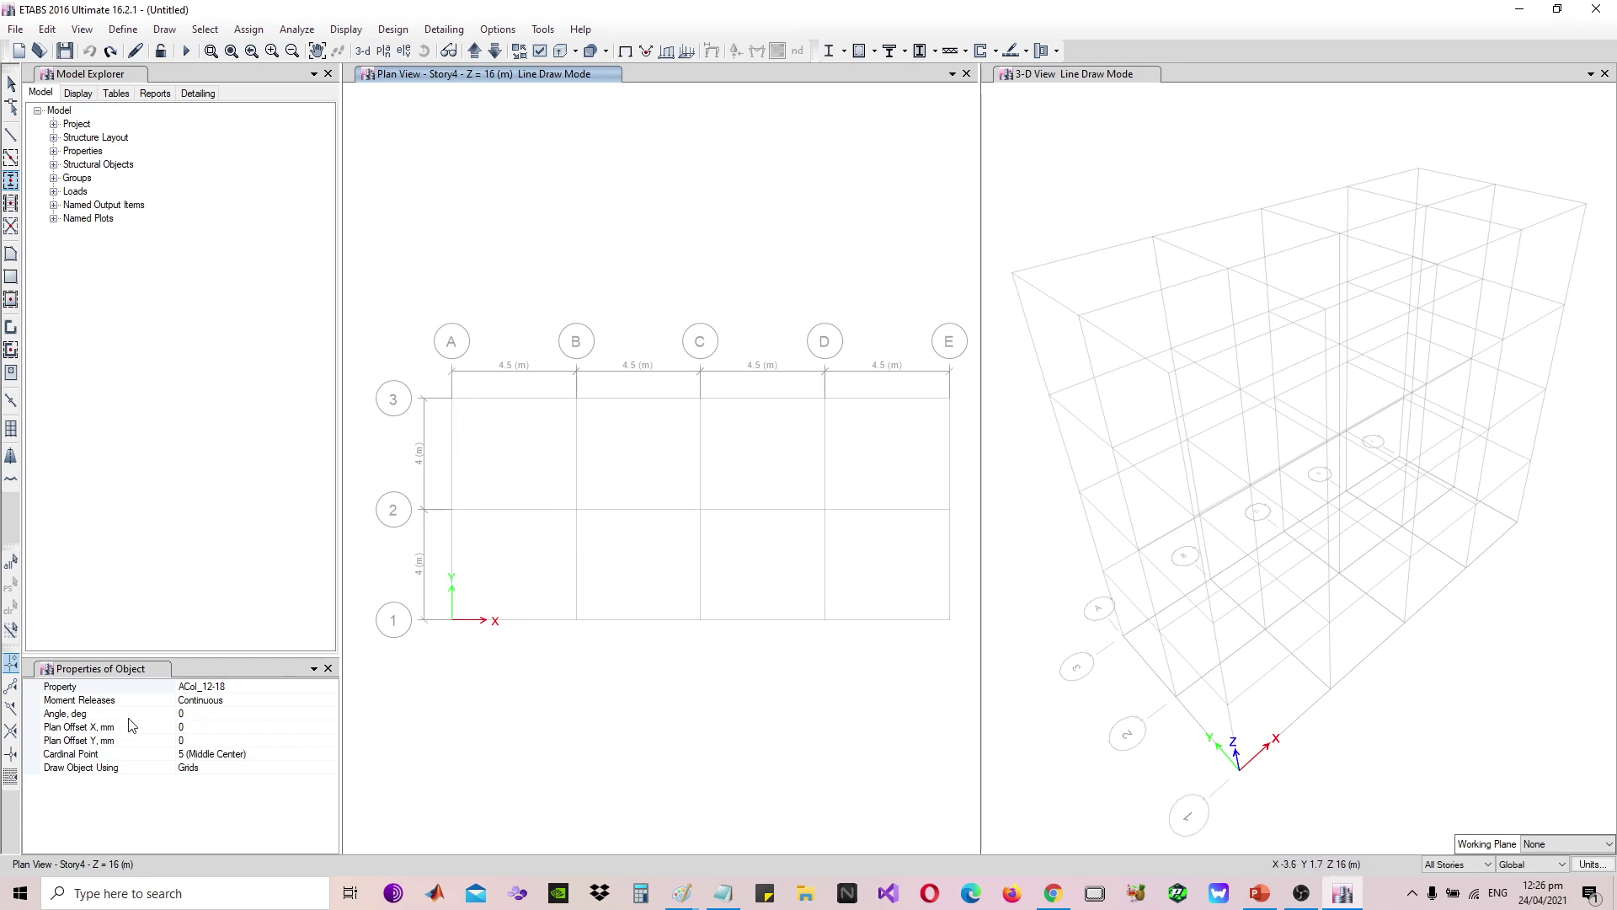
# Set the column angle to 90 degrees and draw columns at all grid intersections from A-3 to E-1
pyautogui.click(201, 713)
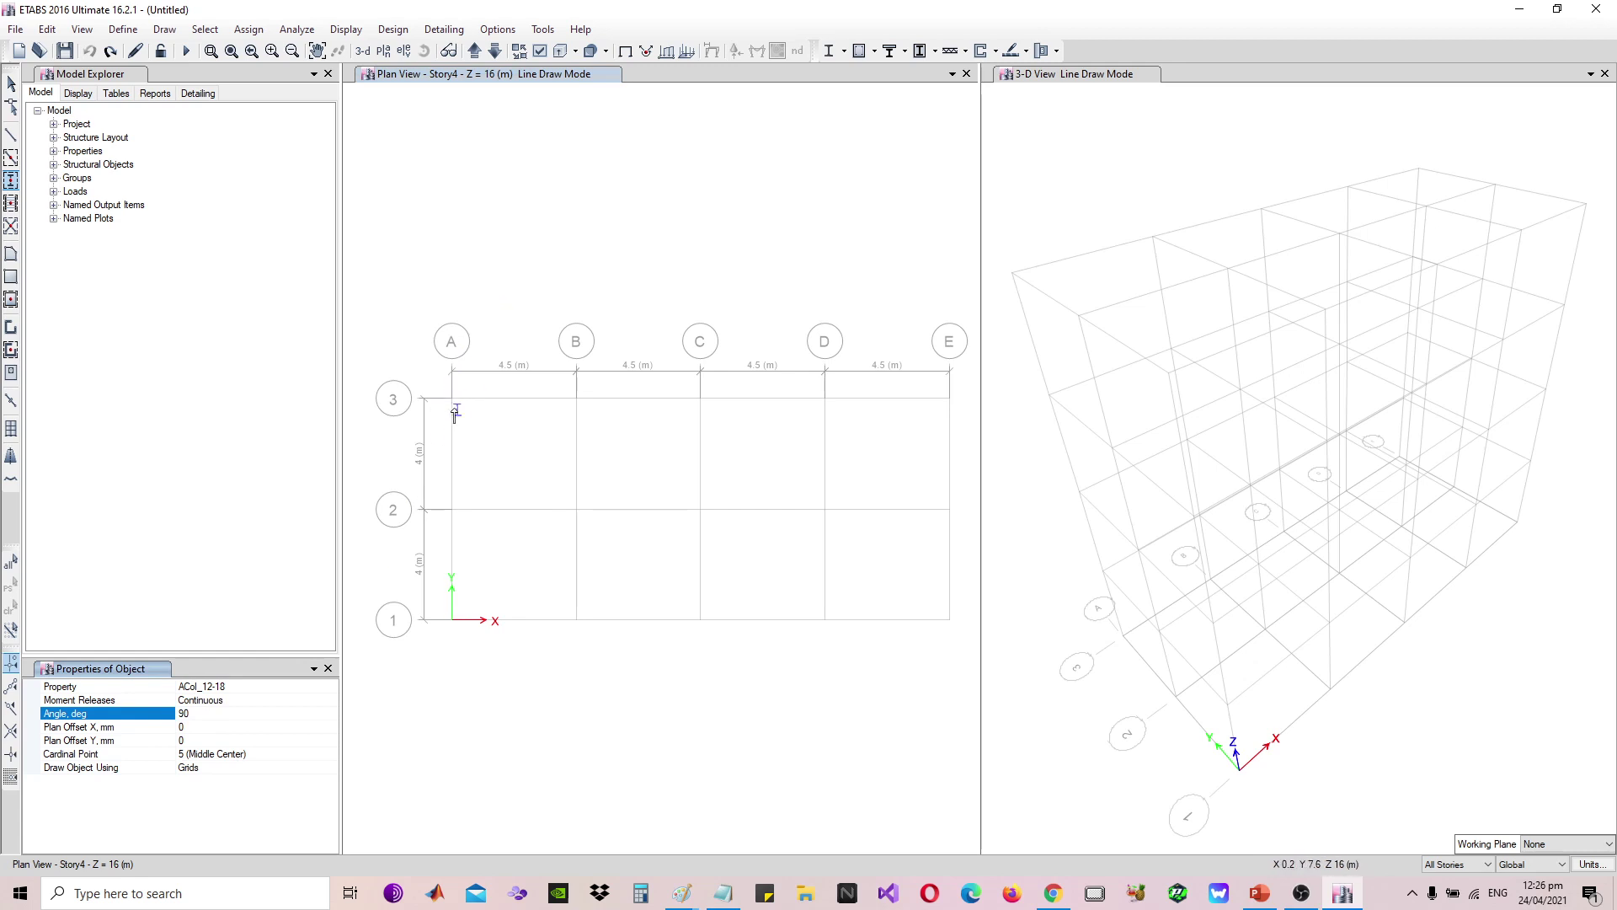
pyautogui.moveTo(439, 381); pyautogui.dragTo(970, 671)
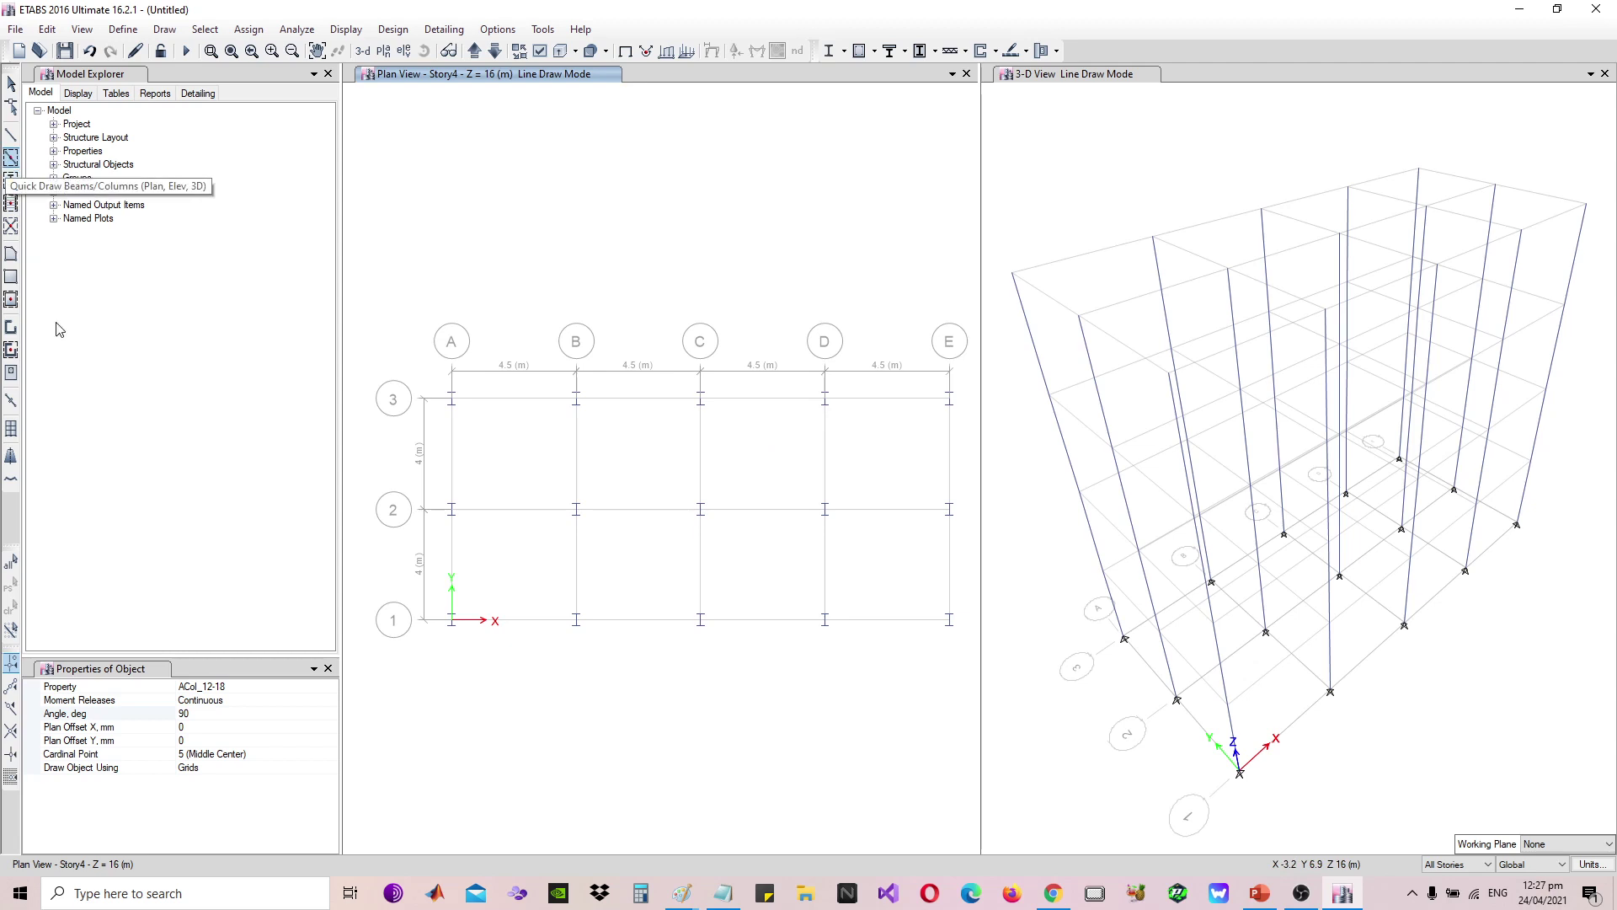
# Quick-draw beams with the ABeam_8-14 section along all grid lines from A-3 to E-1 in the plan view
pyautogui.click(11, 157)
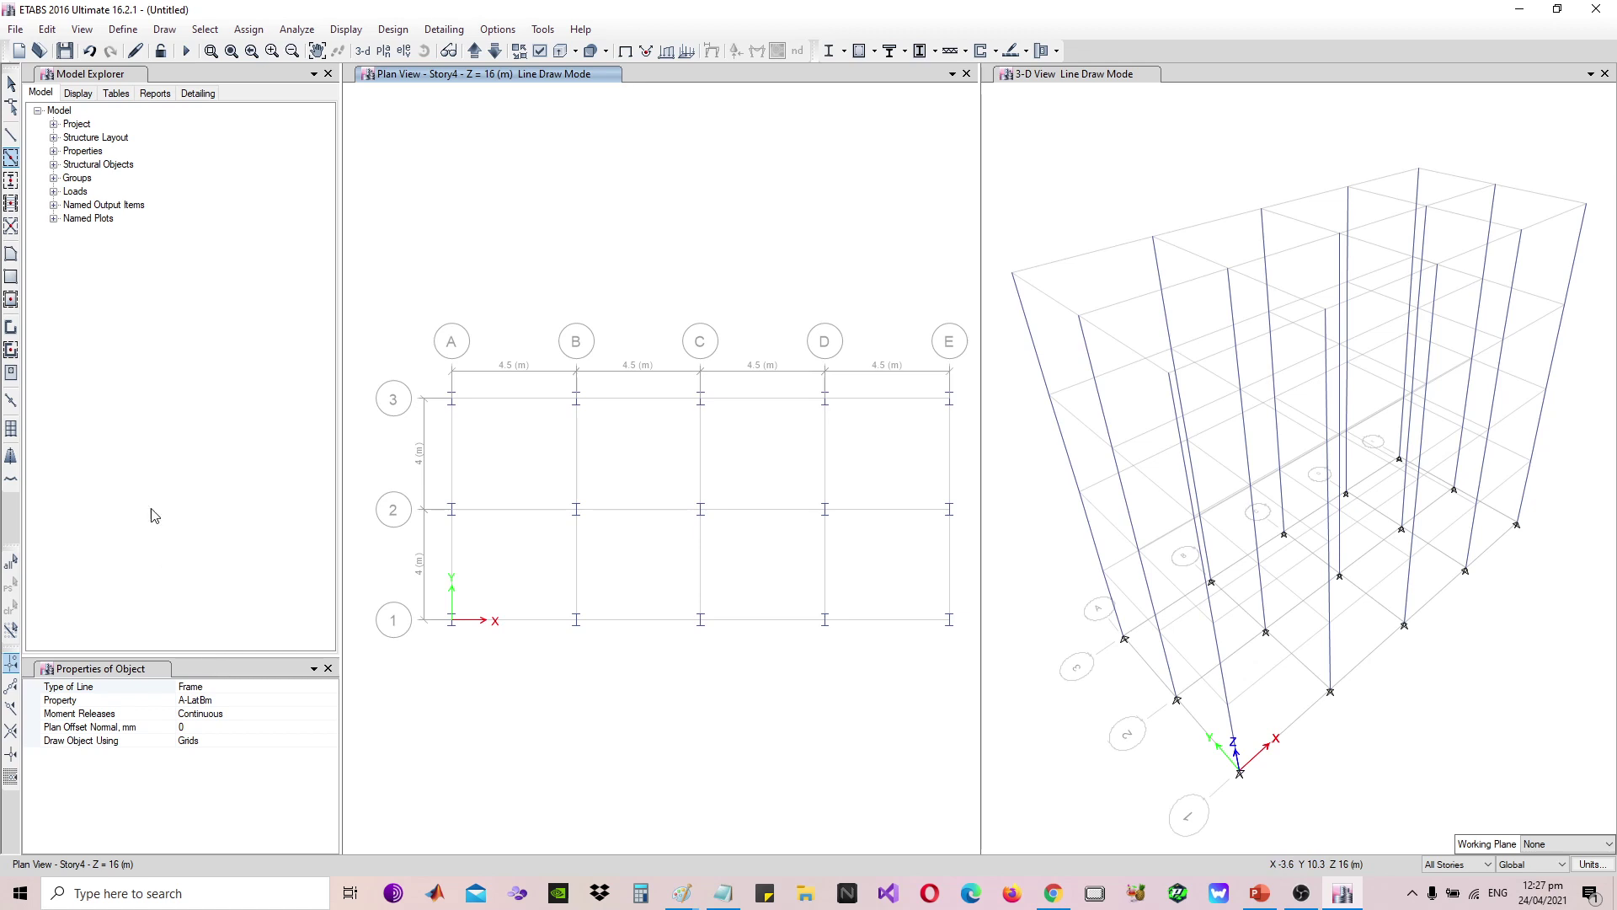
pyautogui.click(246, 702)
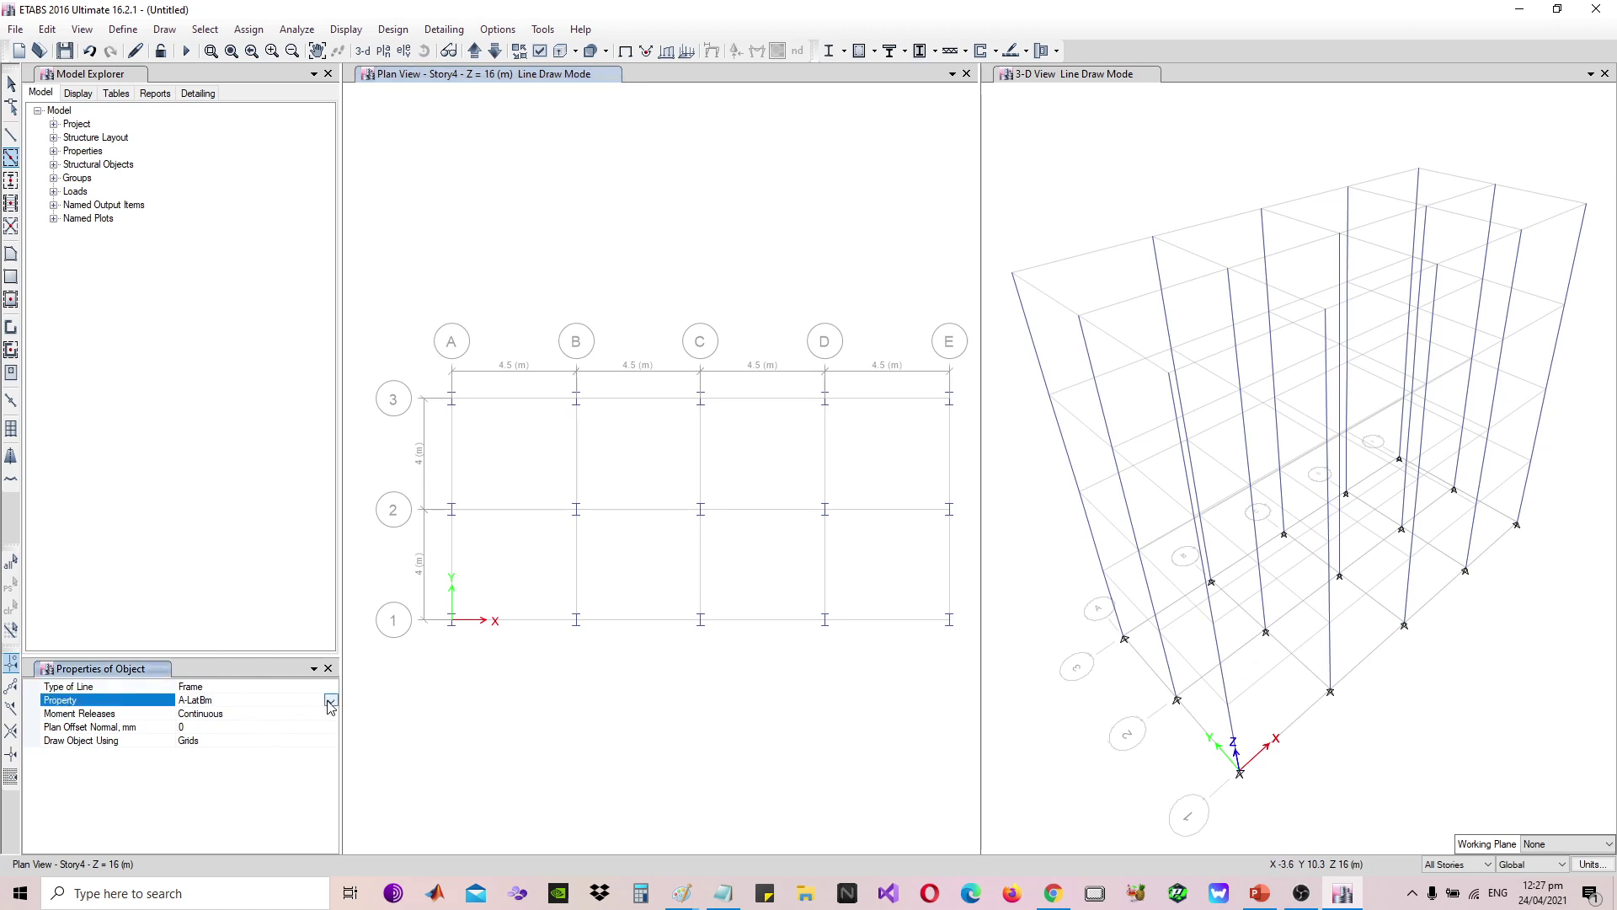
pyautogui.click(330, 702)
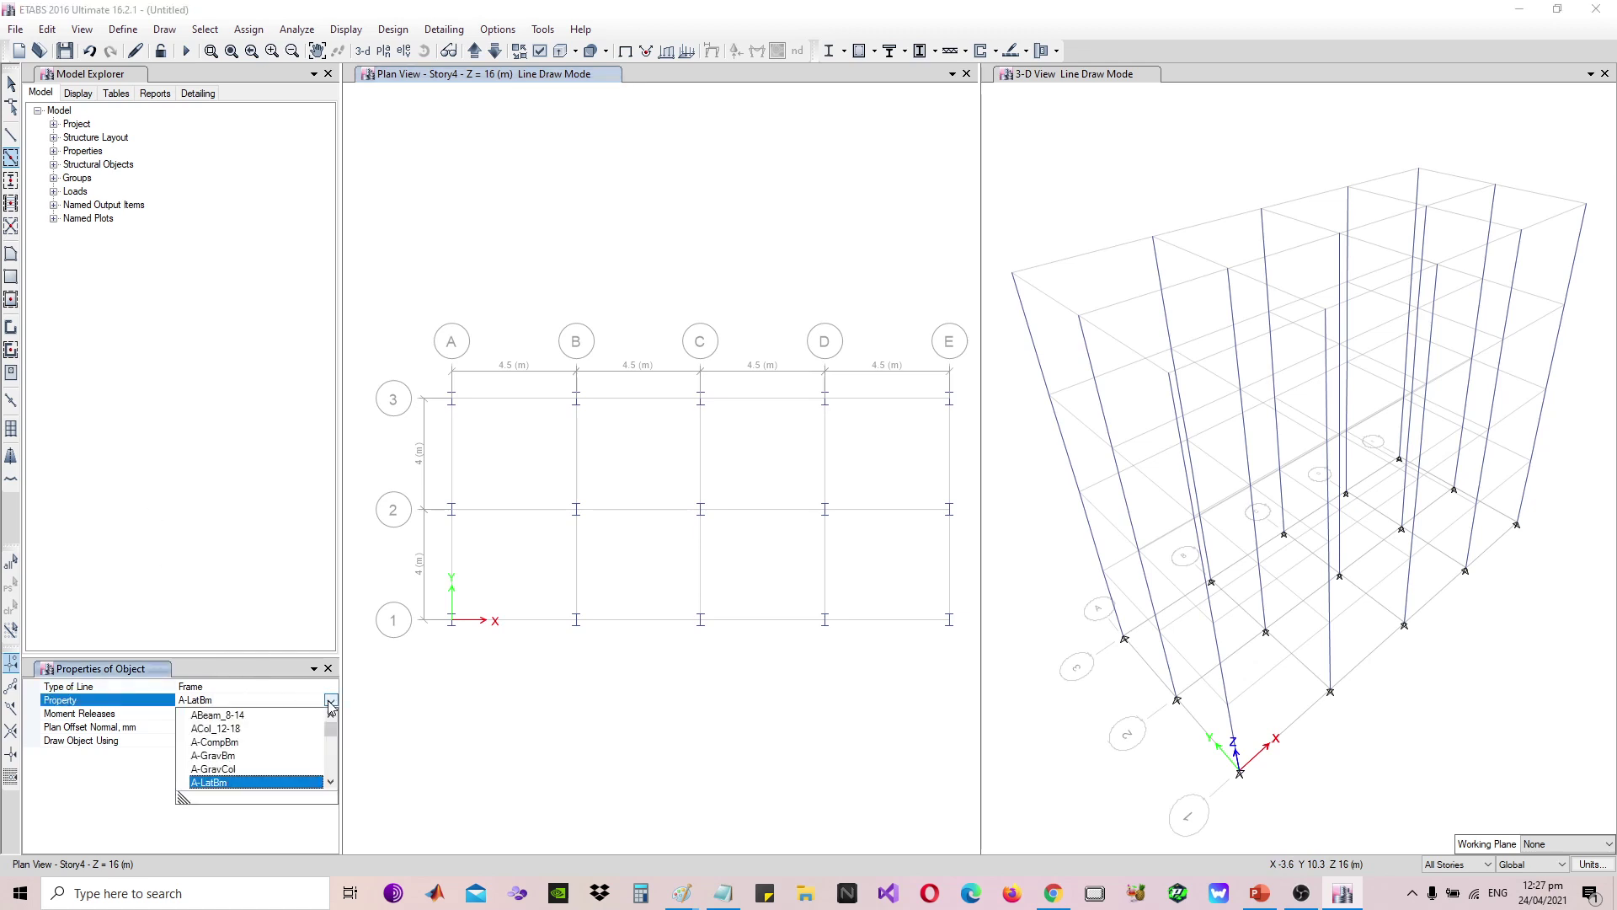
pyautogui.click(249, 717)
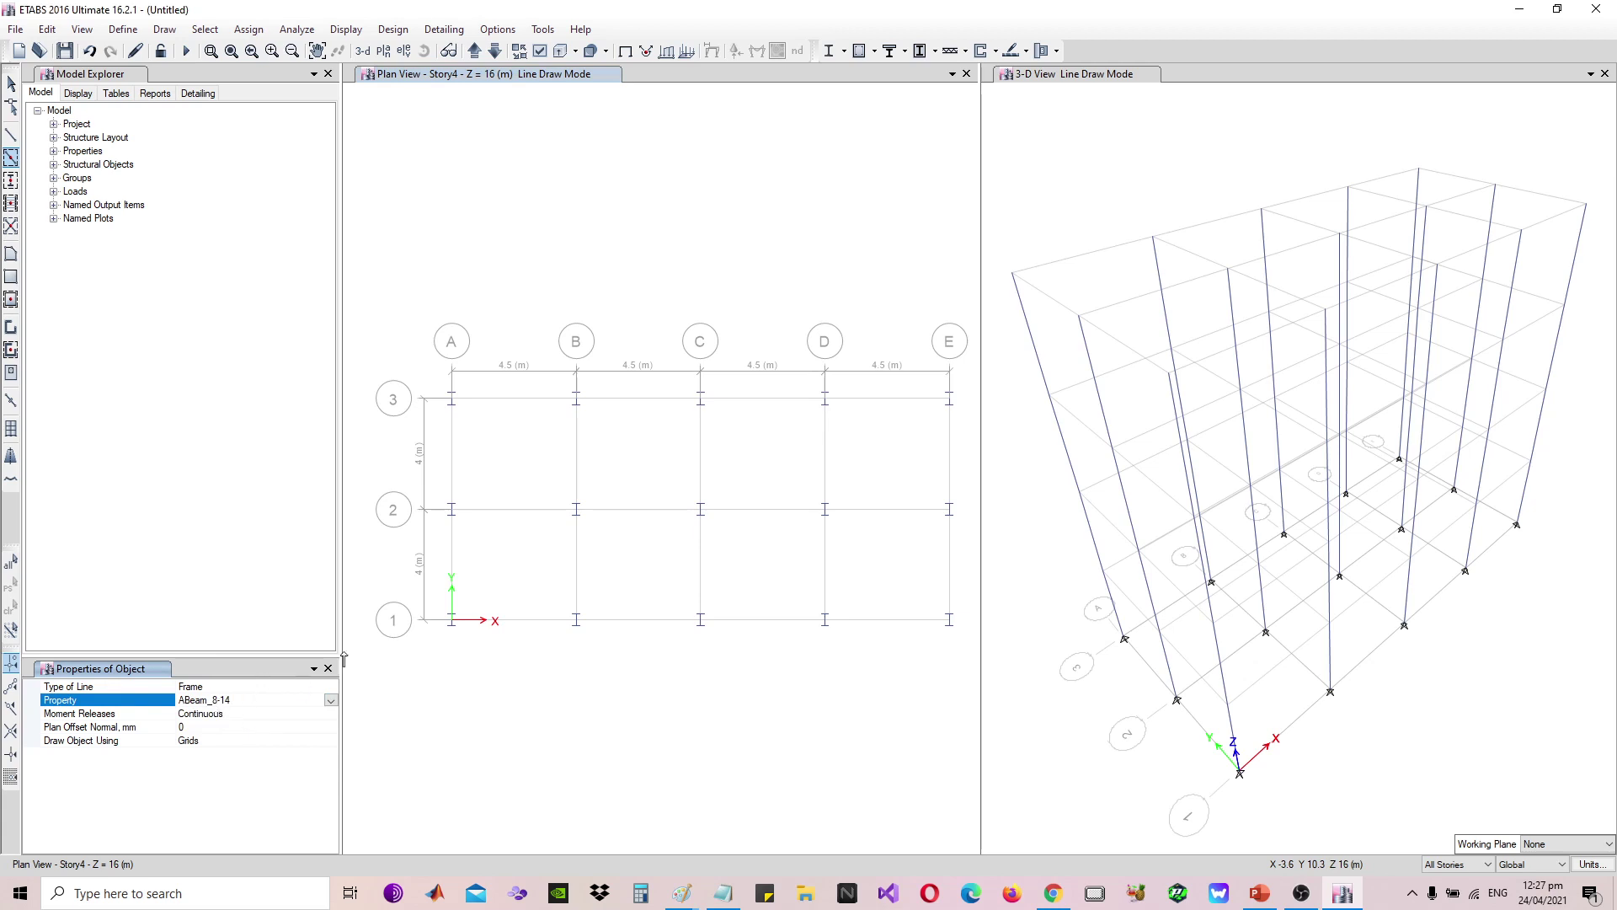
pyautogui.moveTo(423, 377)
pyautogui.mouseDown()
pyautogui.moveTo(794, 625)
pyautogui.moveTo(966, 654)
pyautogui.mouseUp()
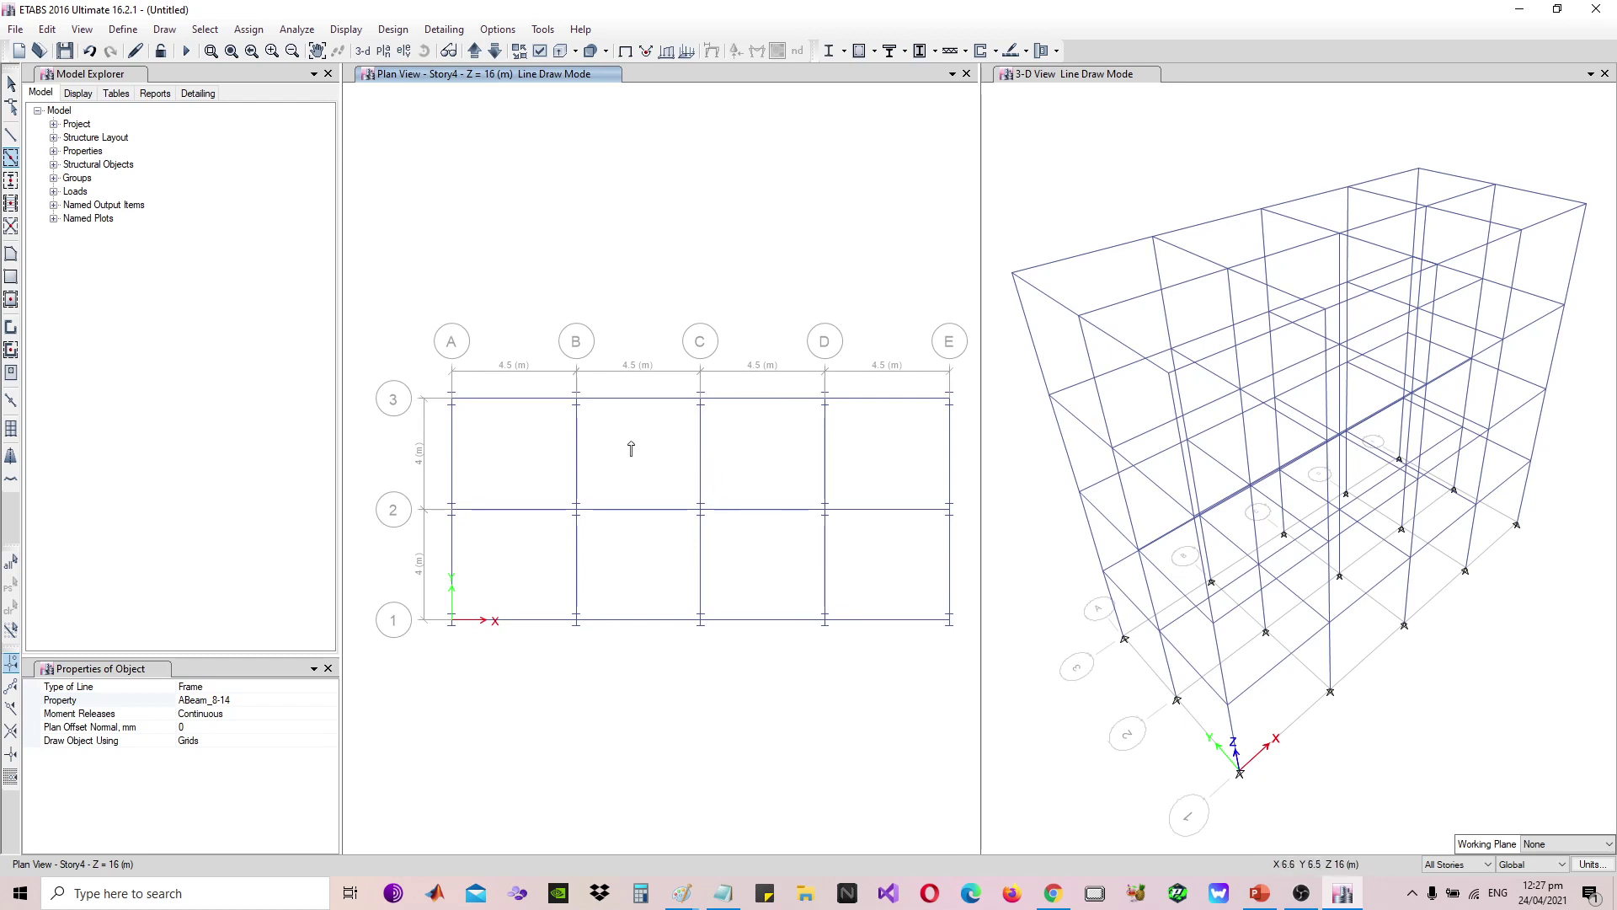
# Rename the Slab1 slab property as Slab200 and accept the slab properties
pyautogui.click(123, 29)
pyautogui.moveTo(212, 83)
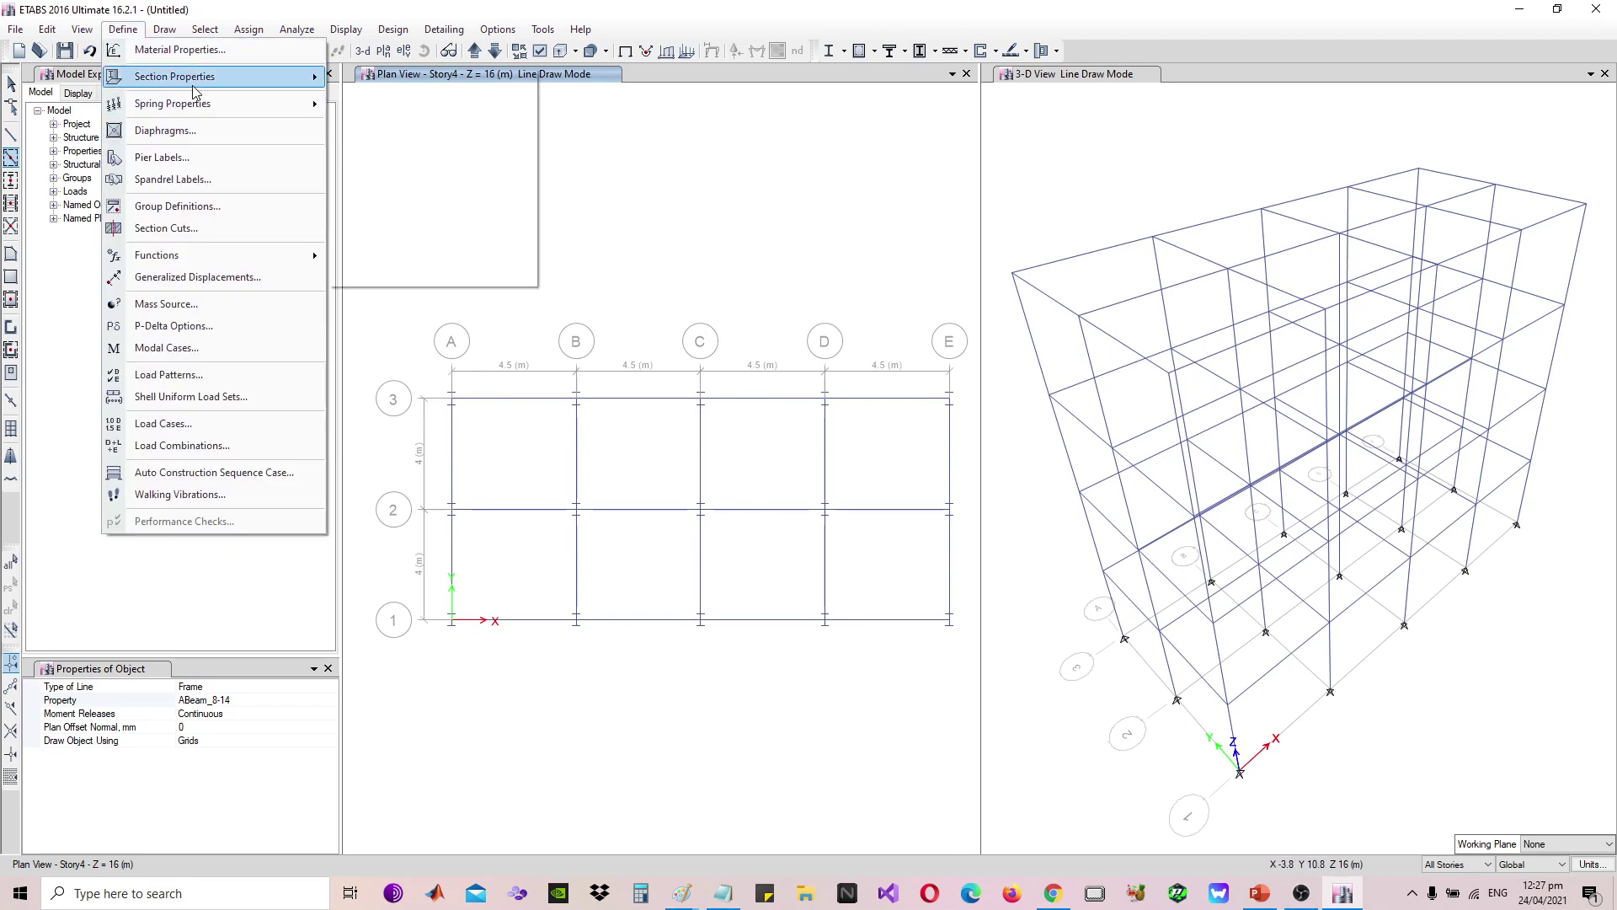
pyautogui.click(411, 134)
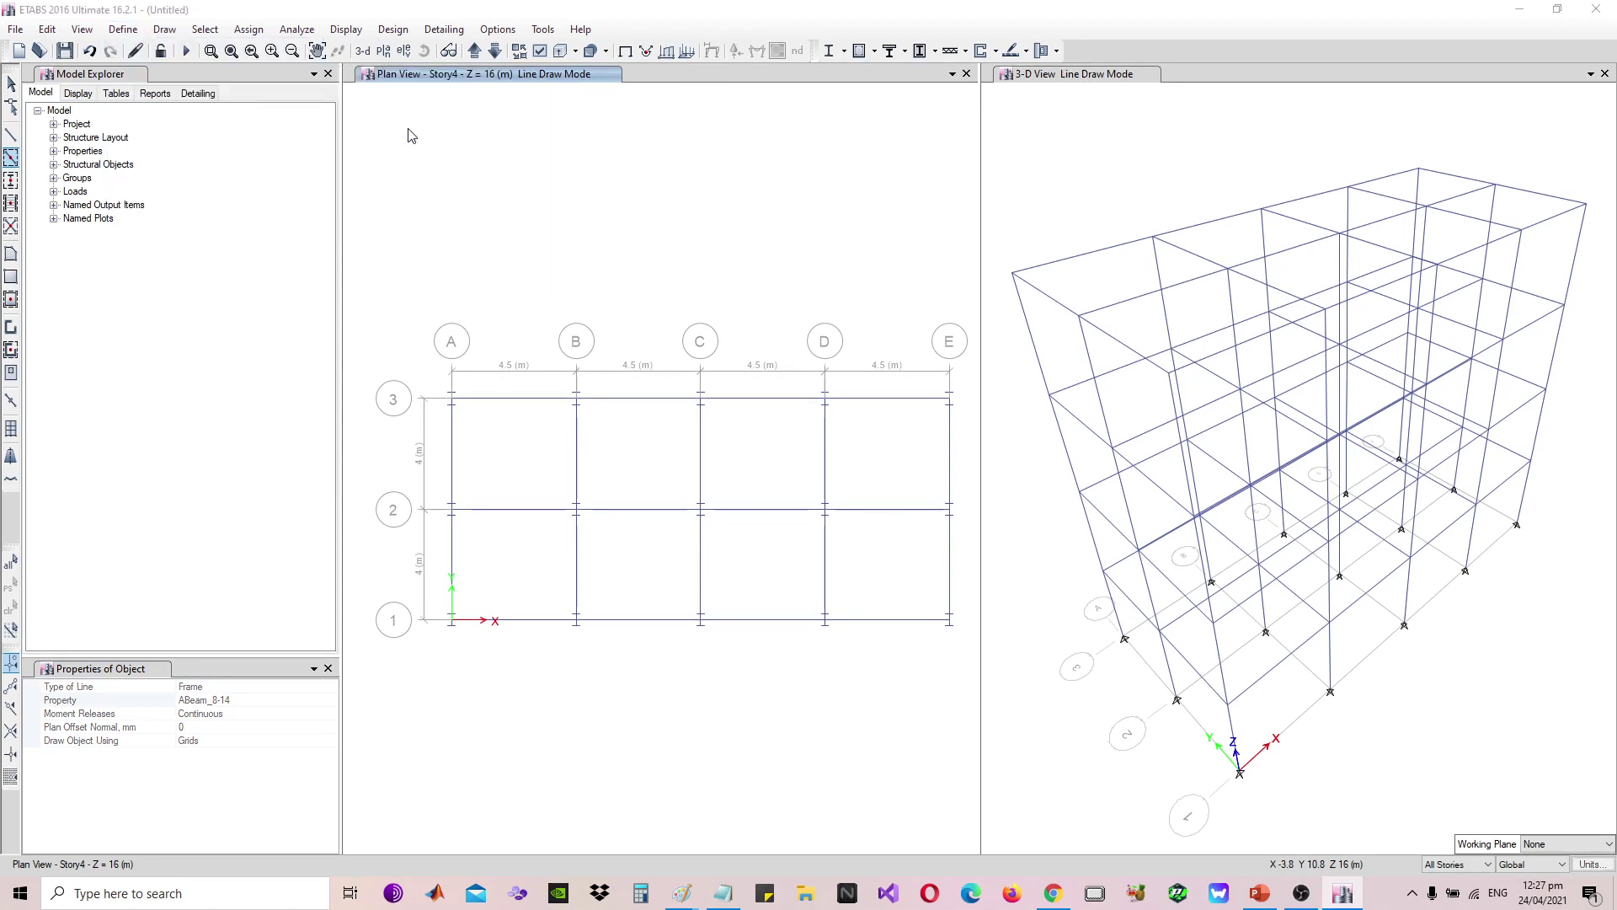
pyautogui.click(747, 392)
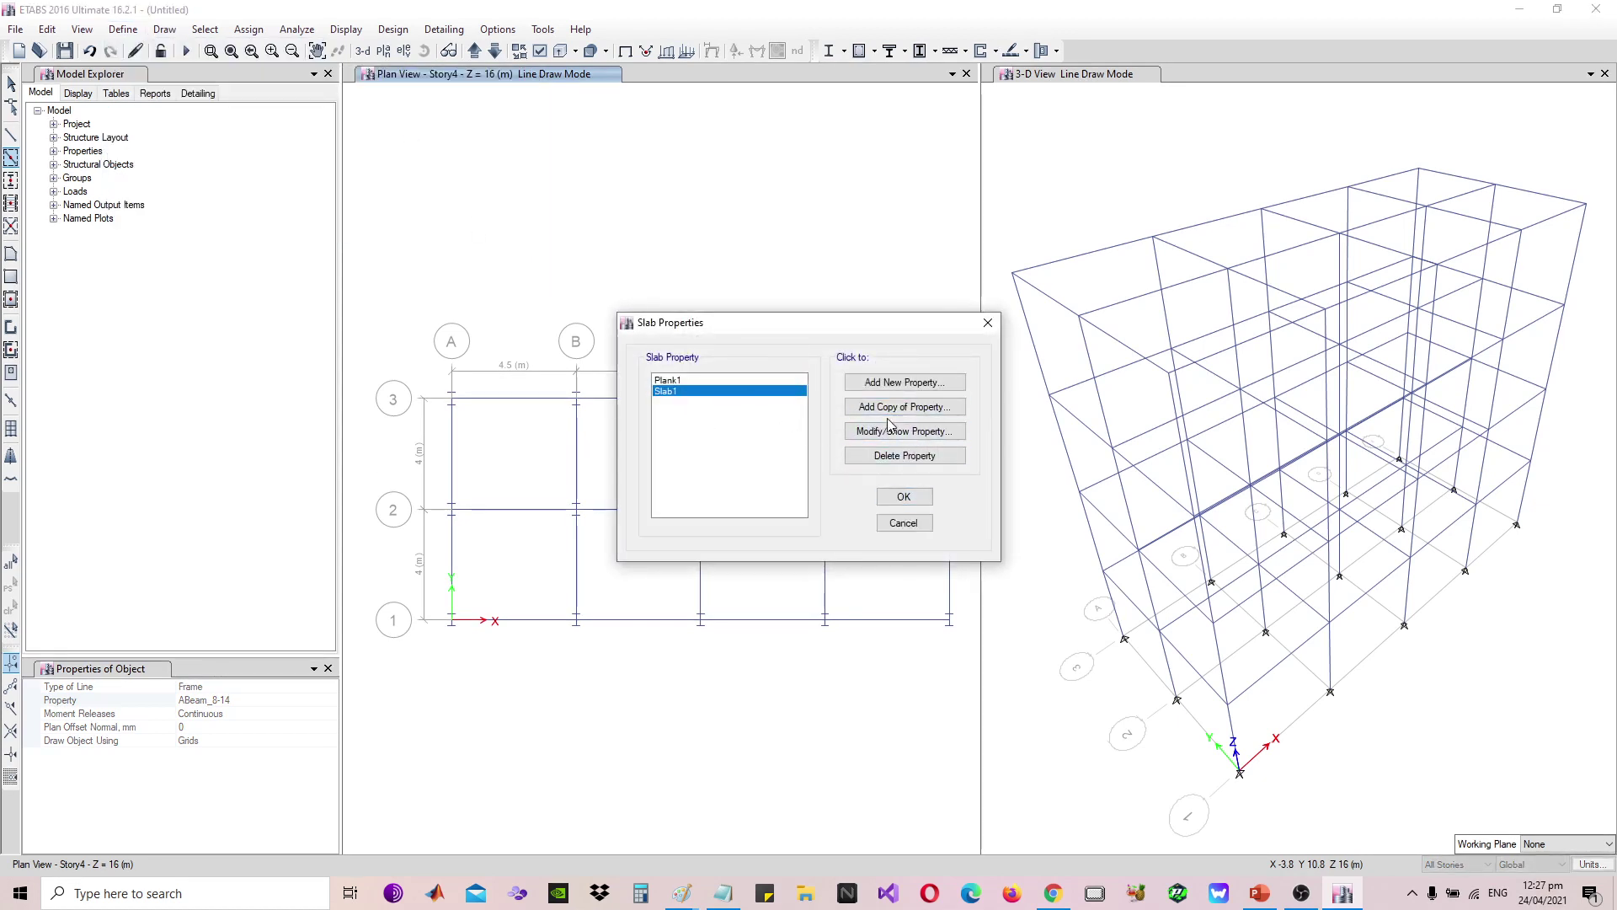
pyautogui.click(905, 431)
pyautogui.moveTo(808, 213); pyautogui.dragTo(268, 132)
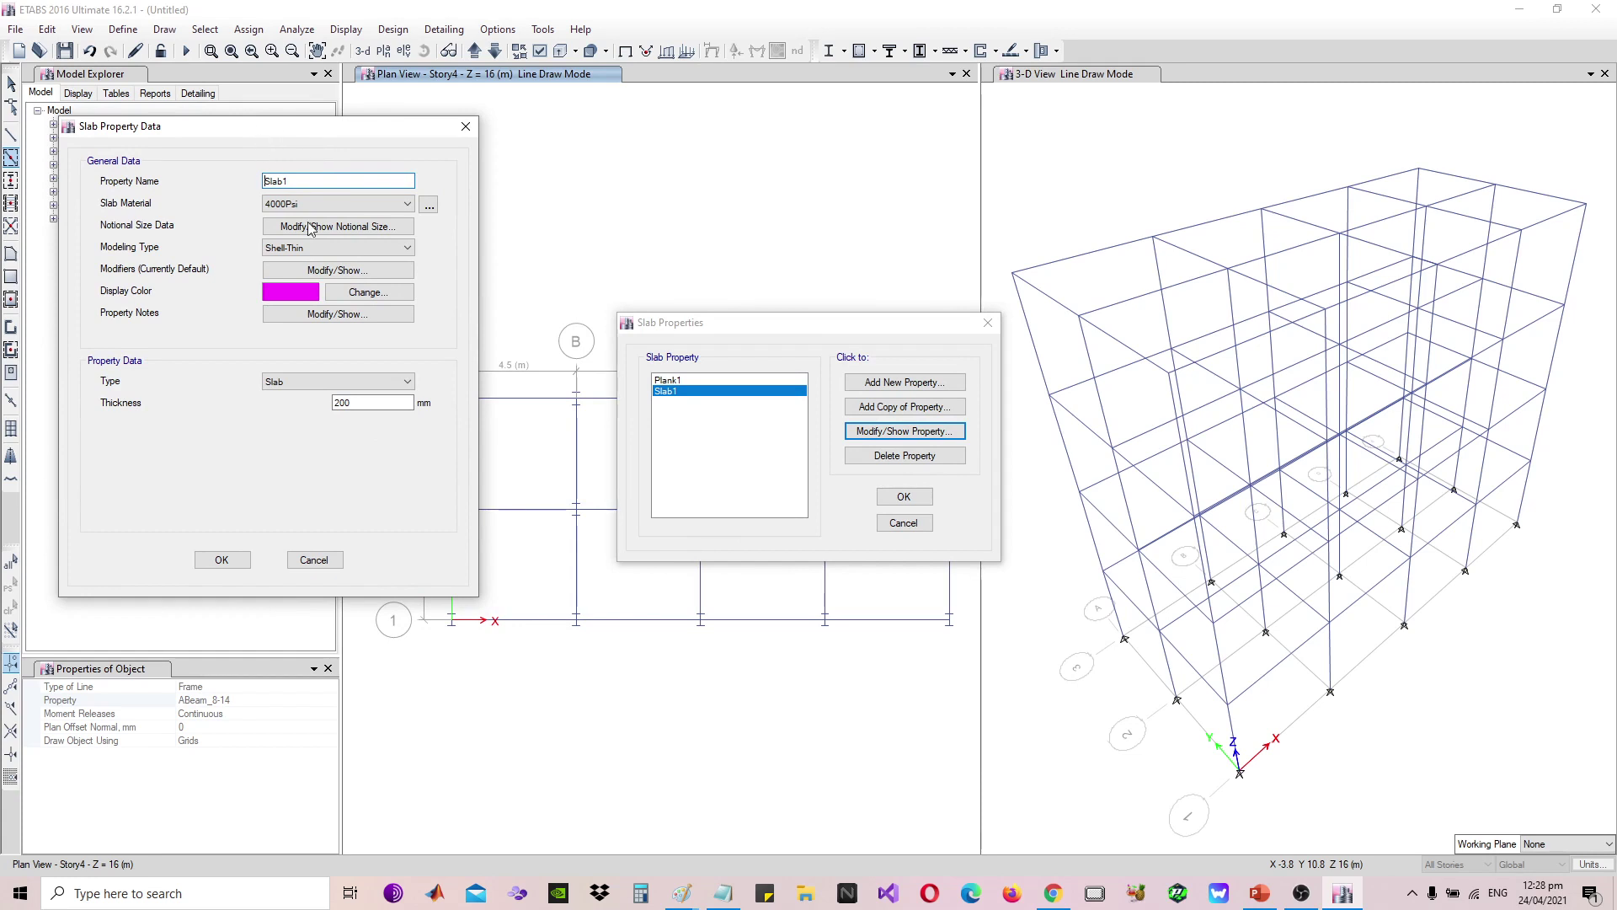
pyautogui.doubleClick(356, 402)
pyautogui.click(310, 178)
pyautogui.click(223, 561)
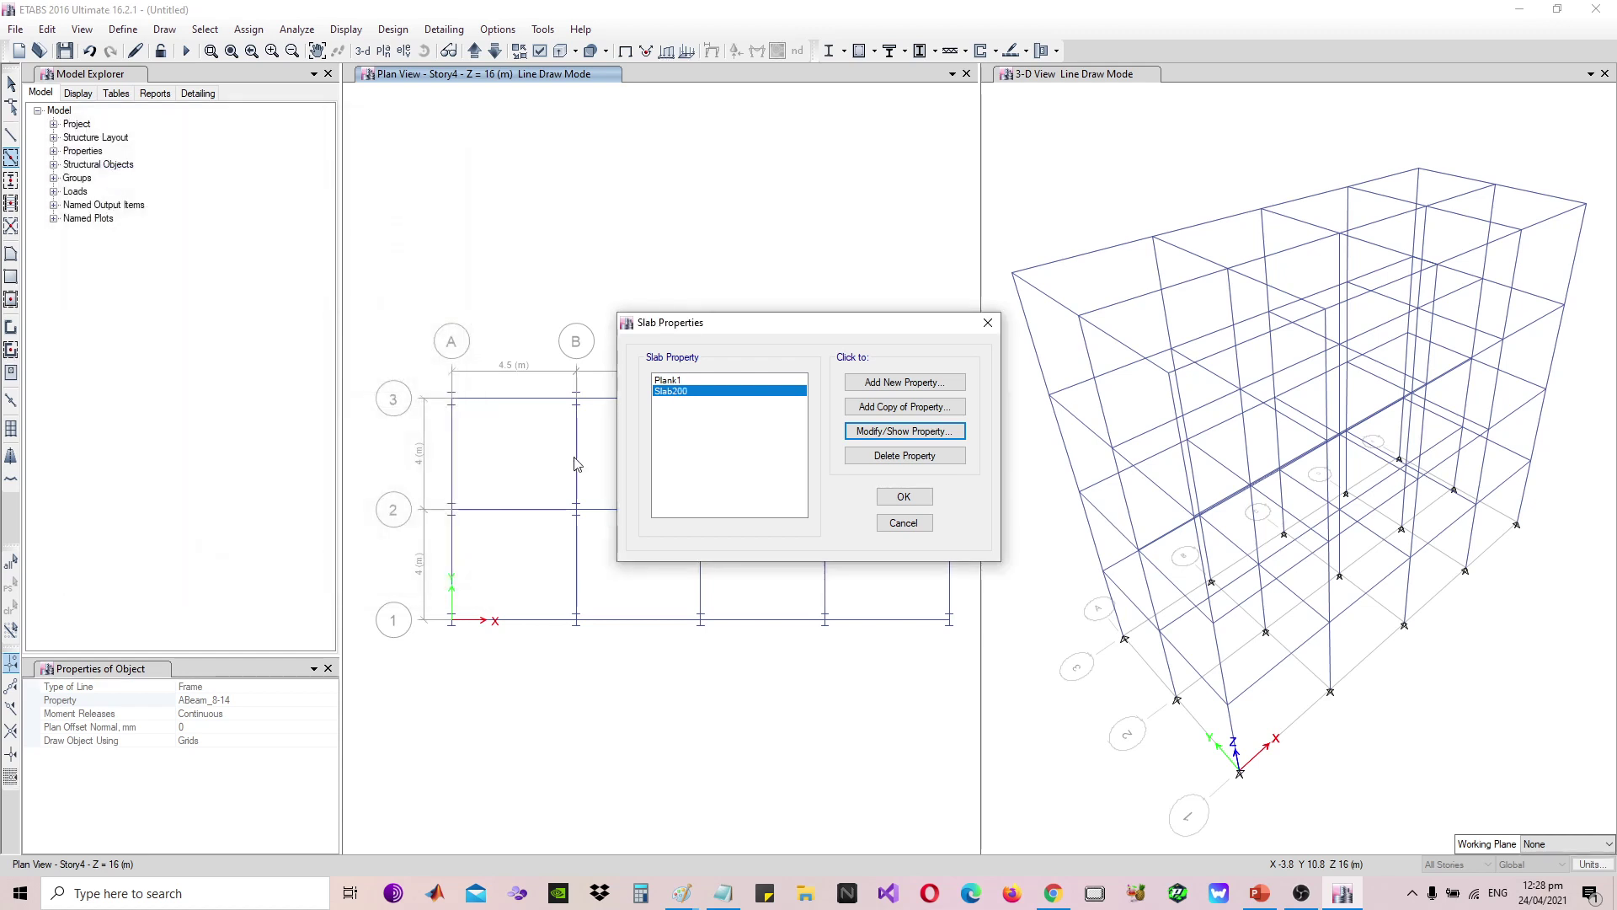
pyautogui.click(887, 504)
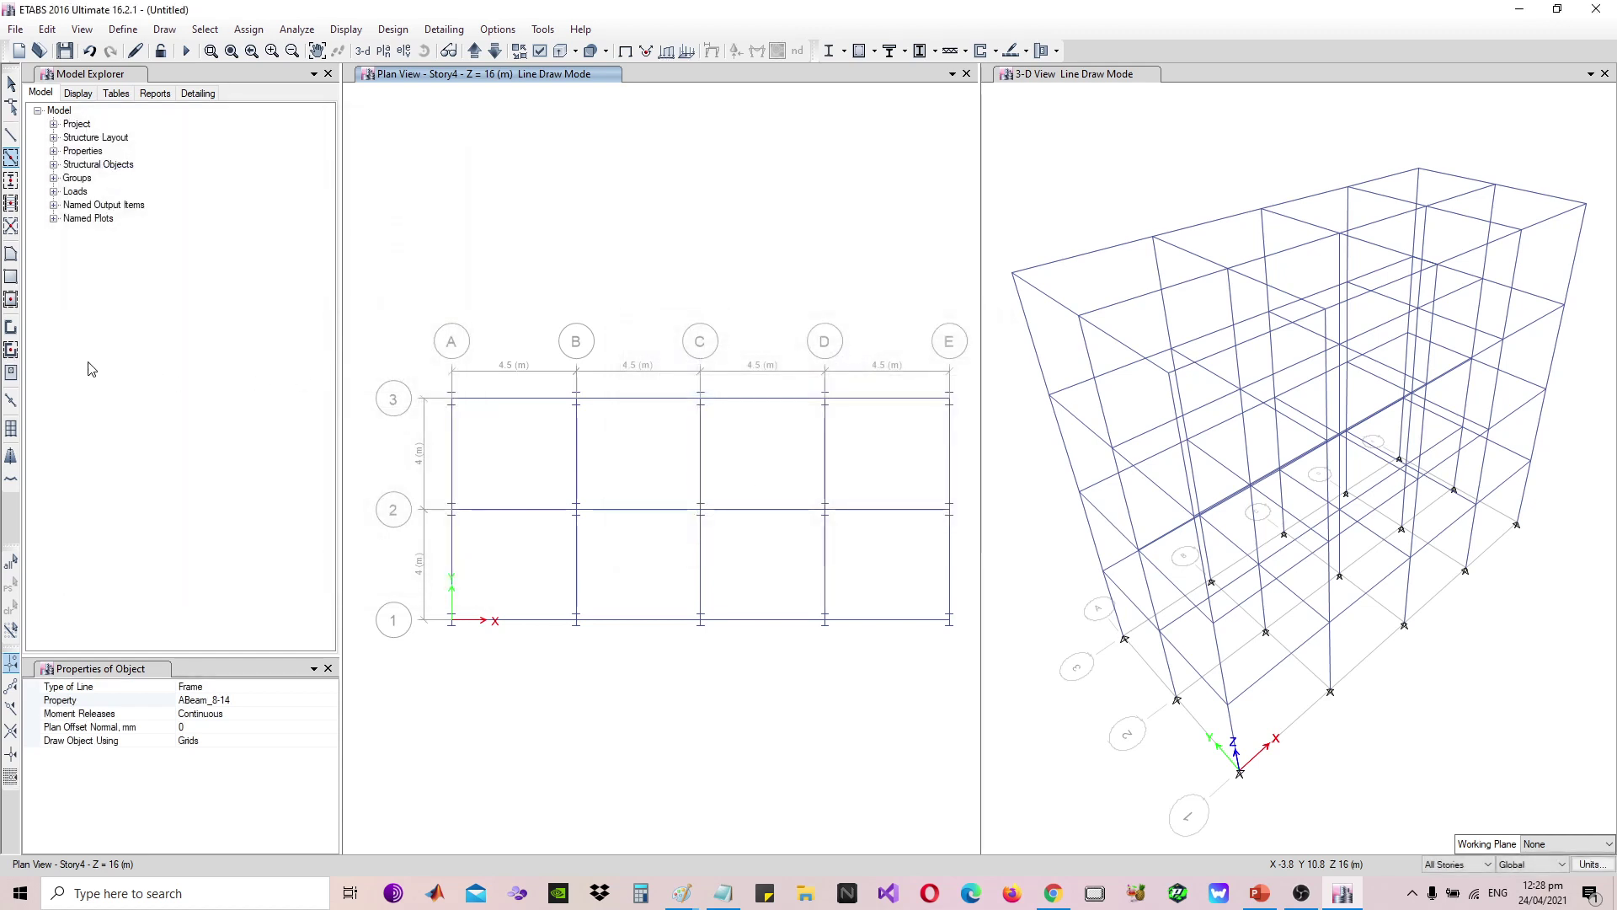
# Quick-draw floors with the Slab200 property in every grid bay except the one between C-D and 2-3
pyautogui.click(11, 300)
pyautogui.click(297, 688)
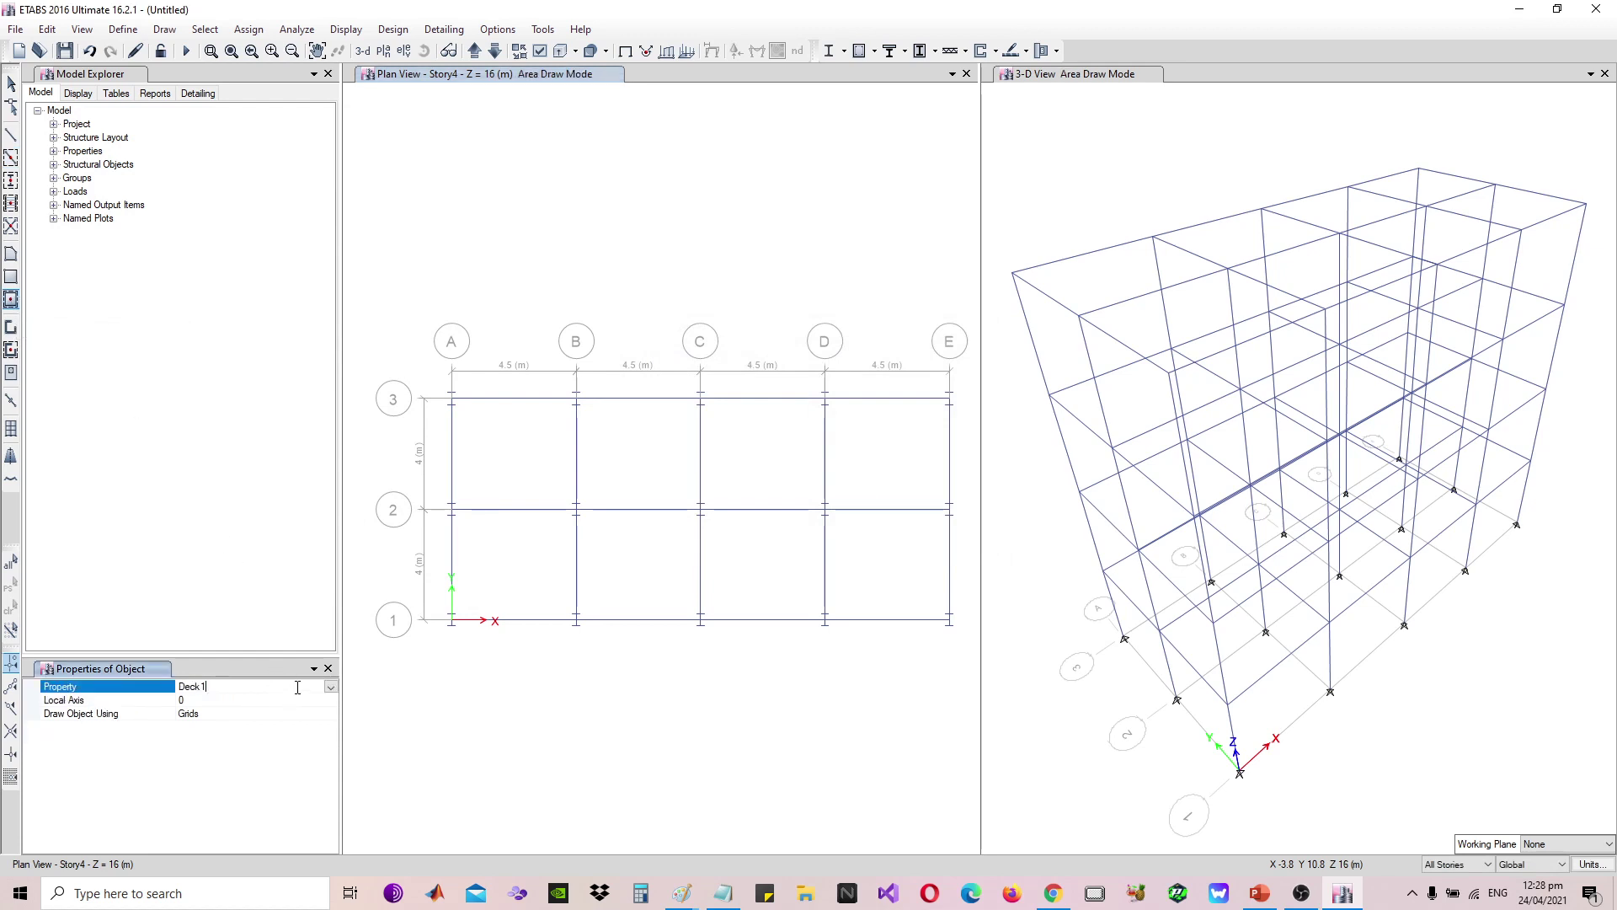
pyautogui.click(330, 688)
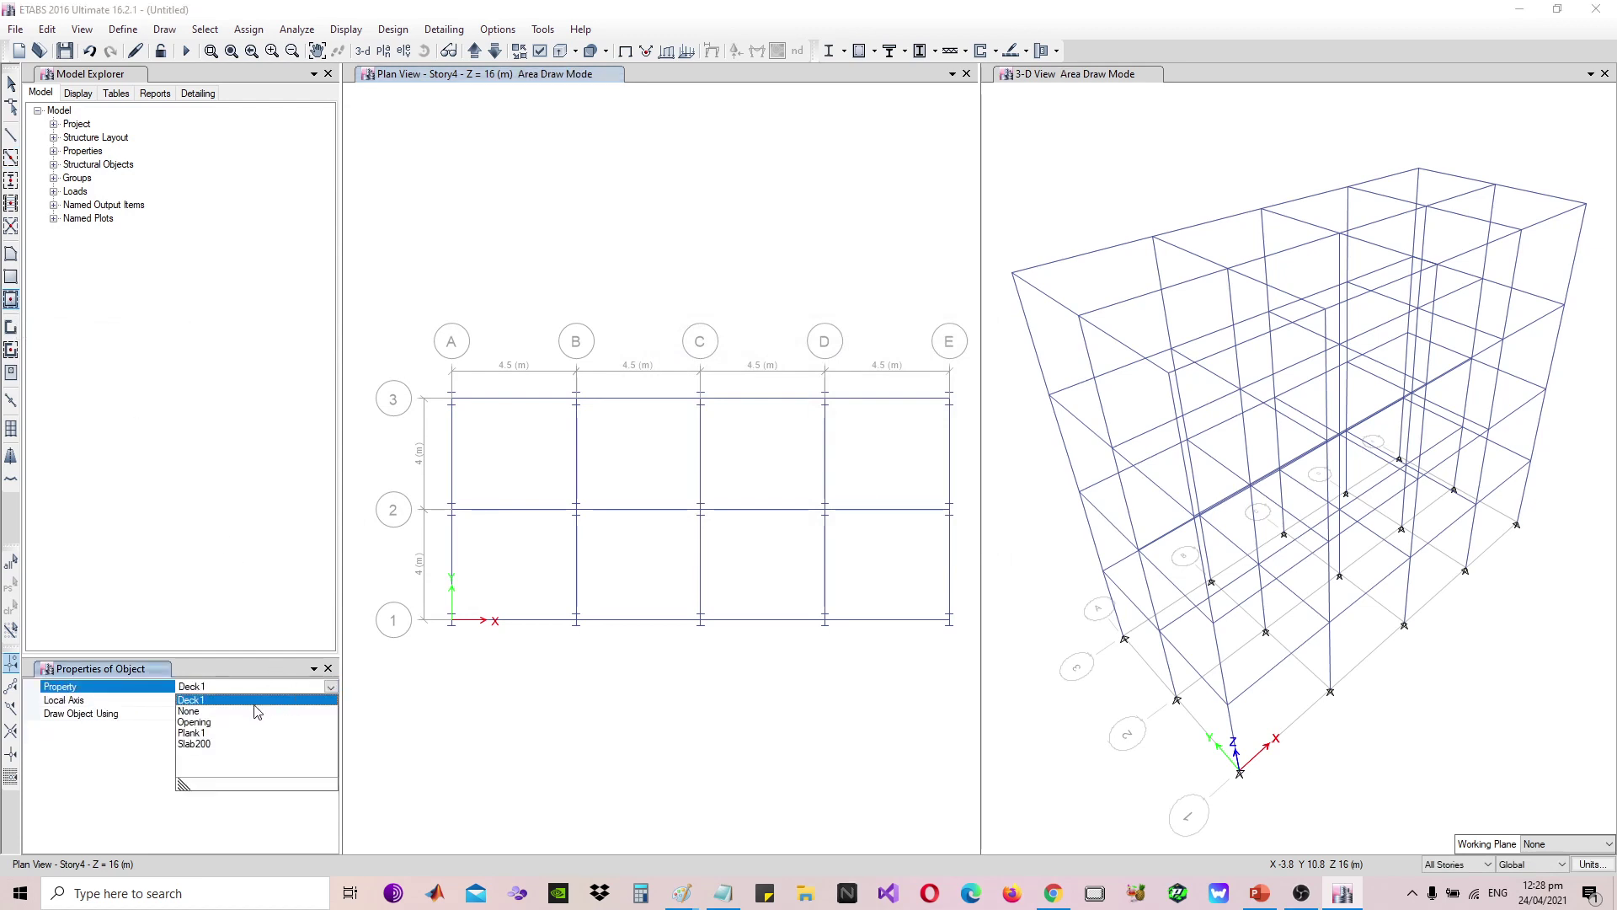
pyautogui.click(207, 744)
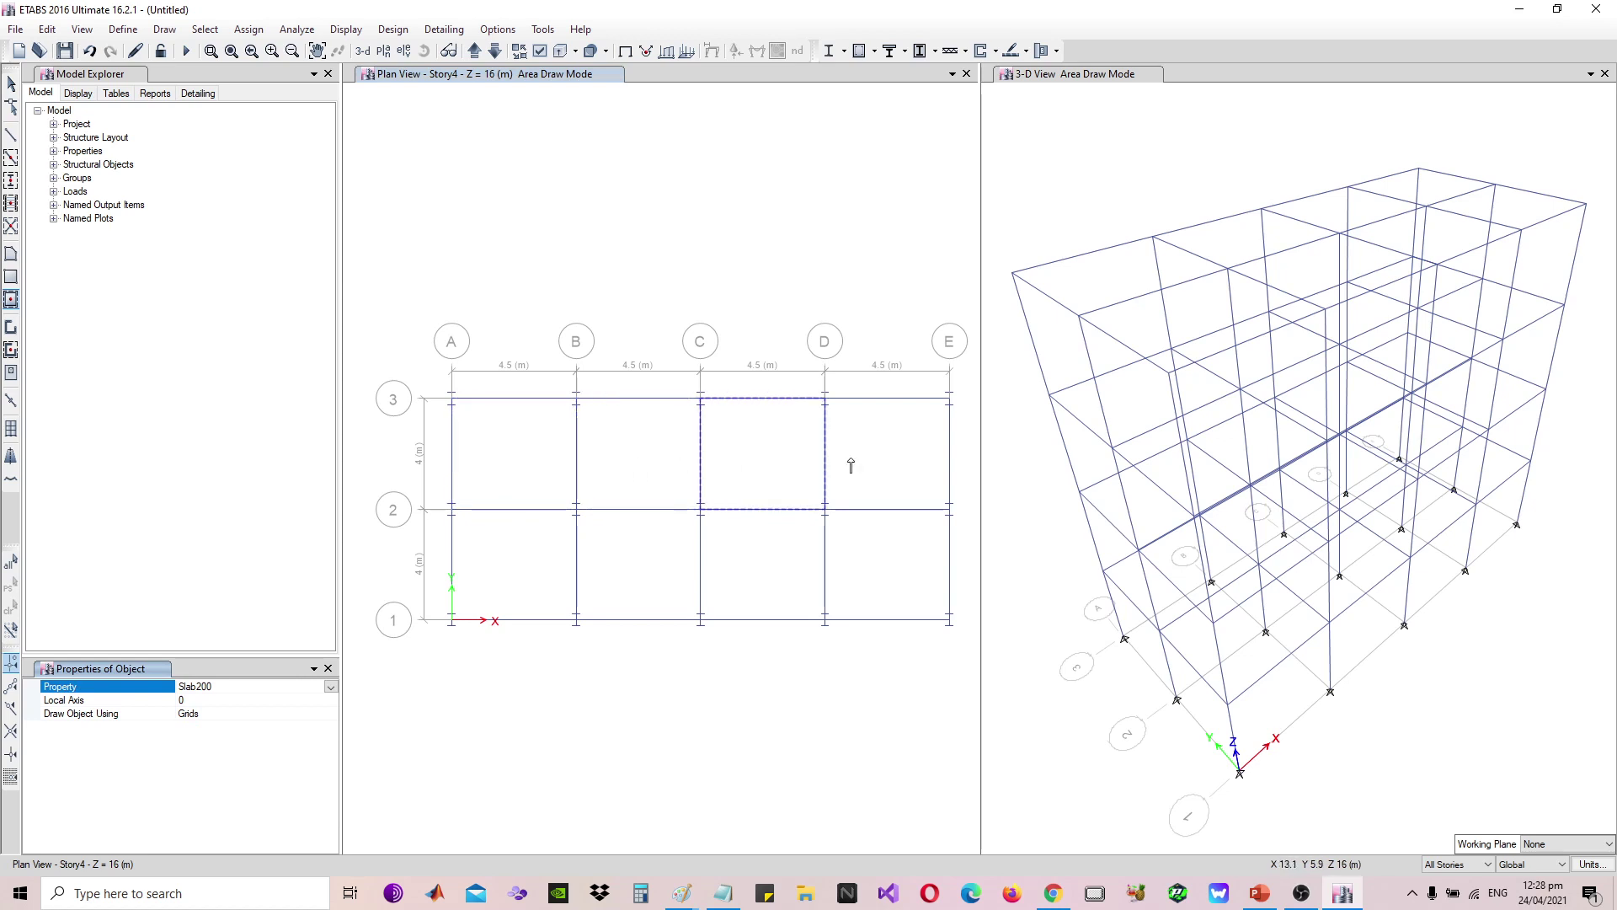
pyautogui.click(491, 461)
pyautogui.click(652, 467)
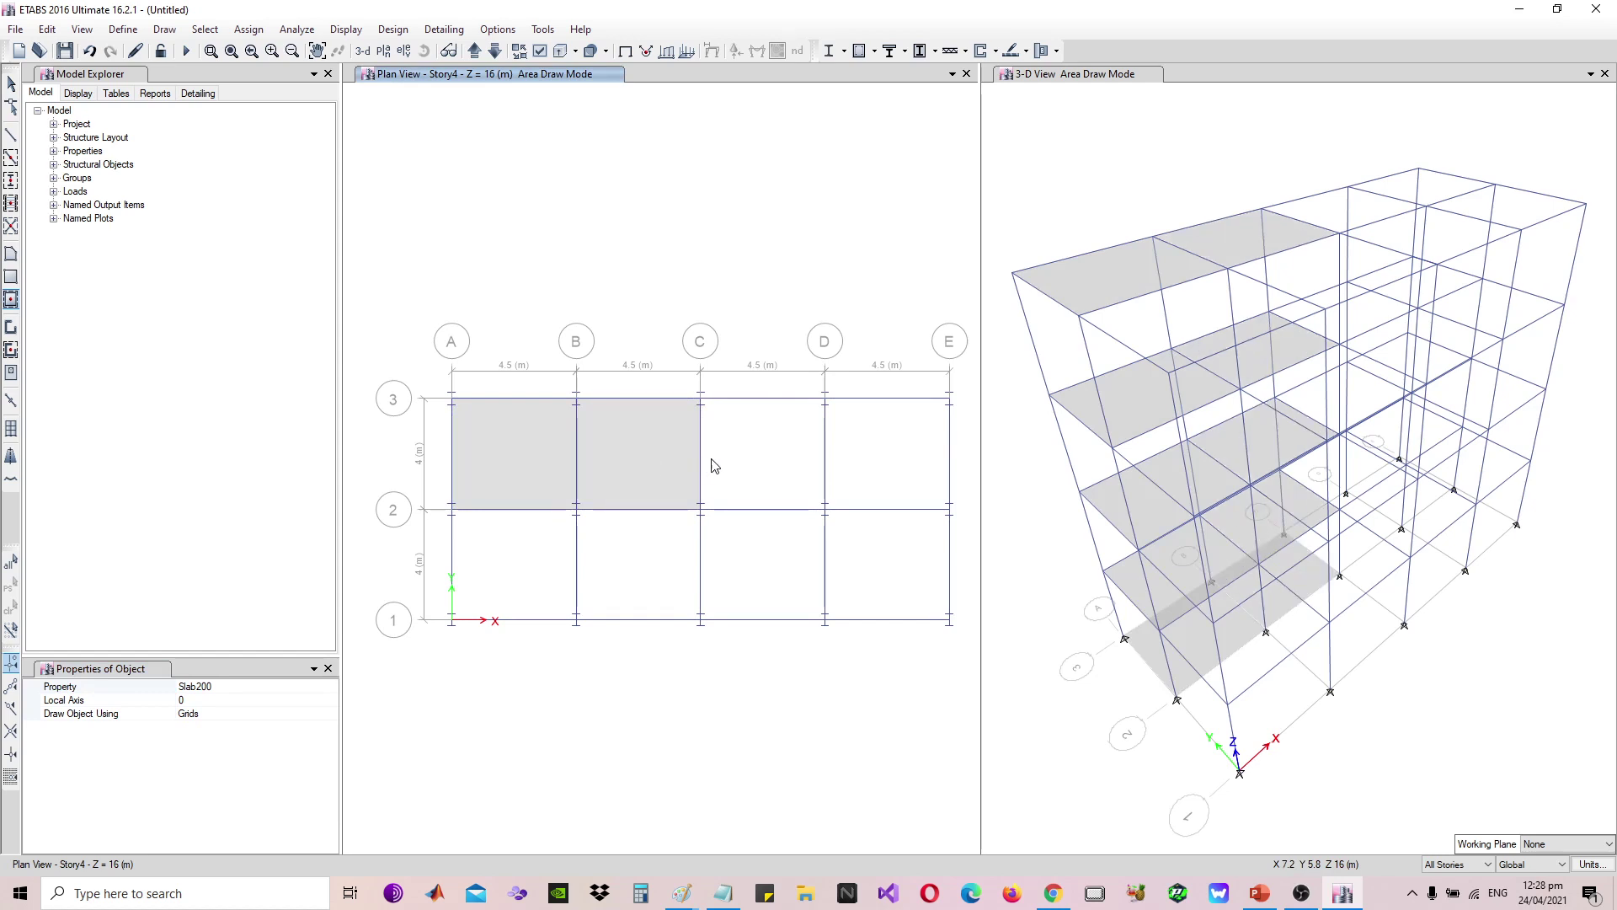
pyautogui.click(889, 475)
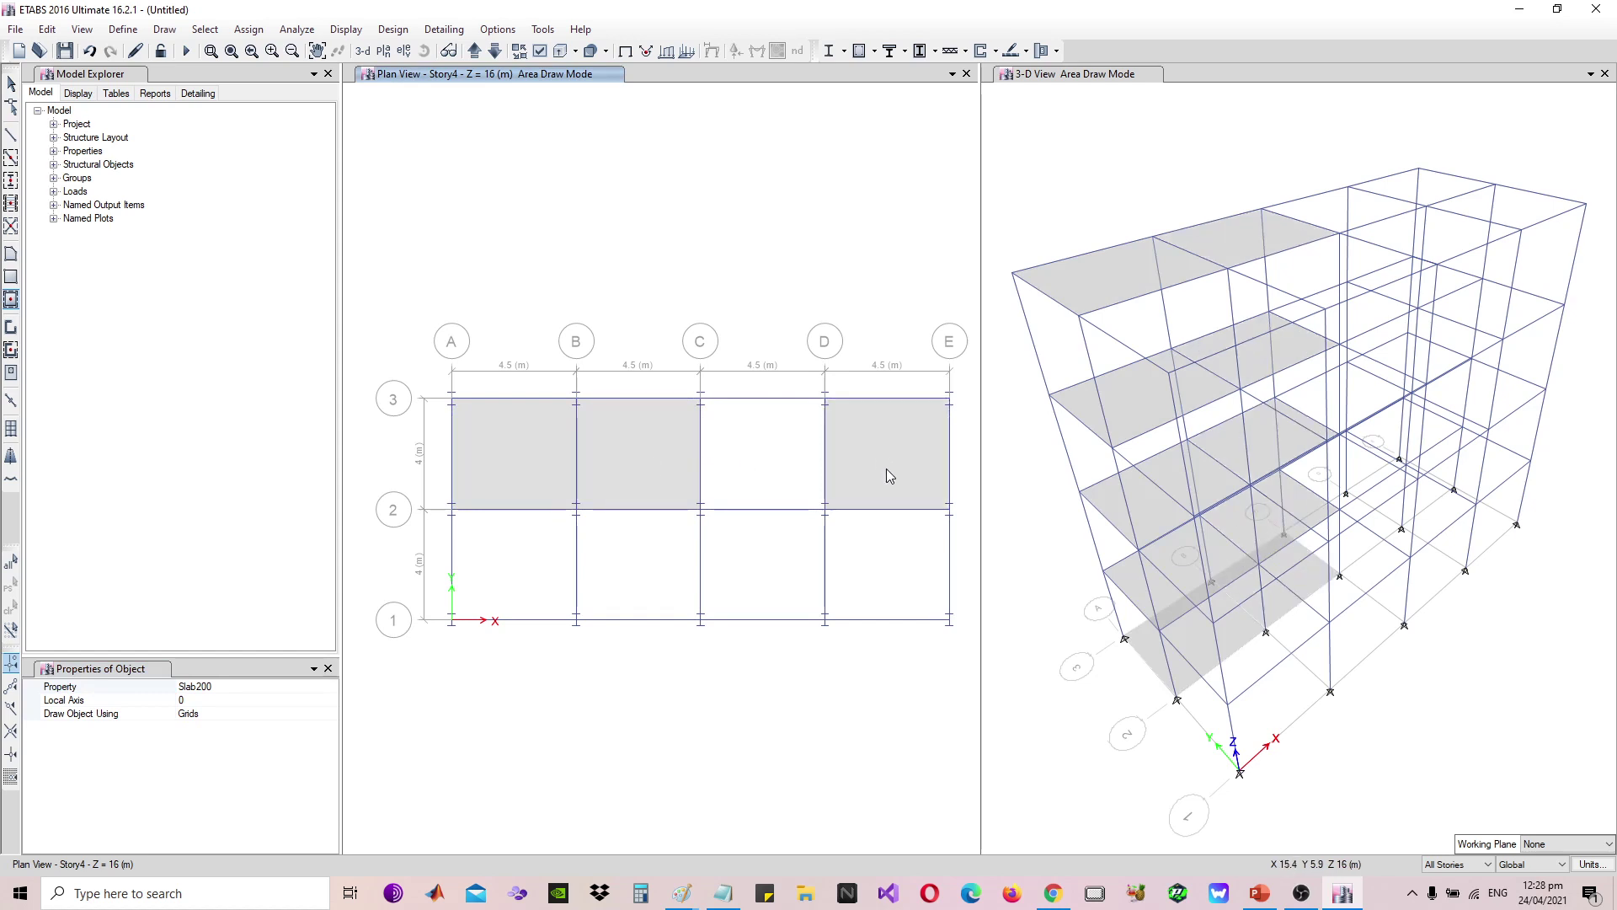
pyautogui.click(882, 571)
pyautogui.click(741, 587)
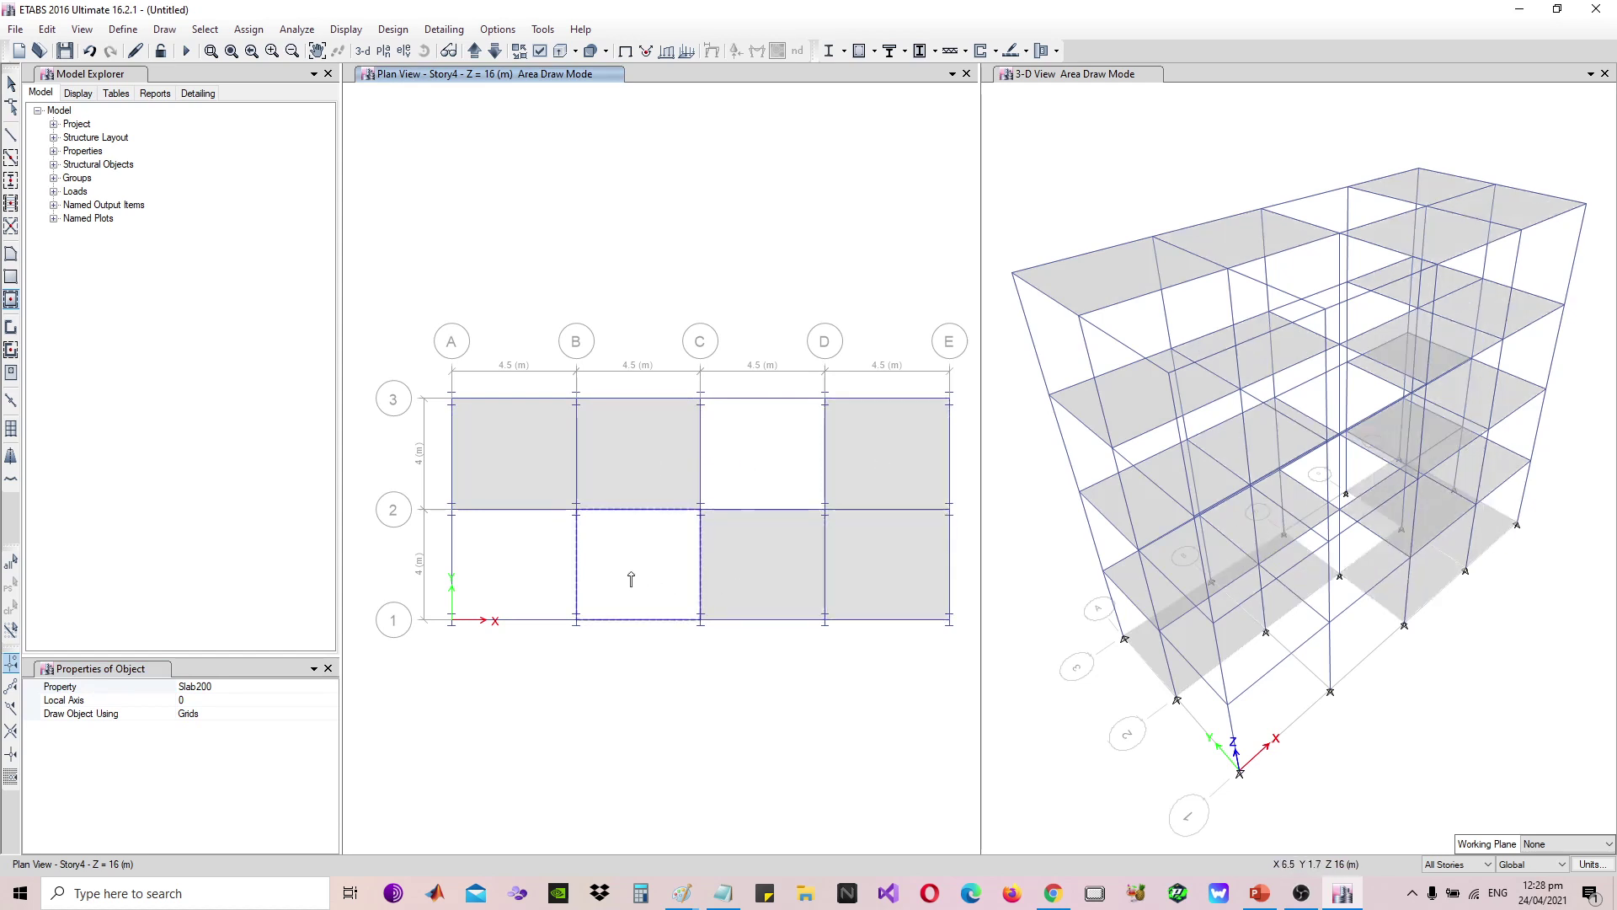
pyautogui.click(633, 576)
pyautogui.click(517, 573)
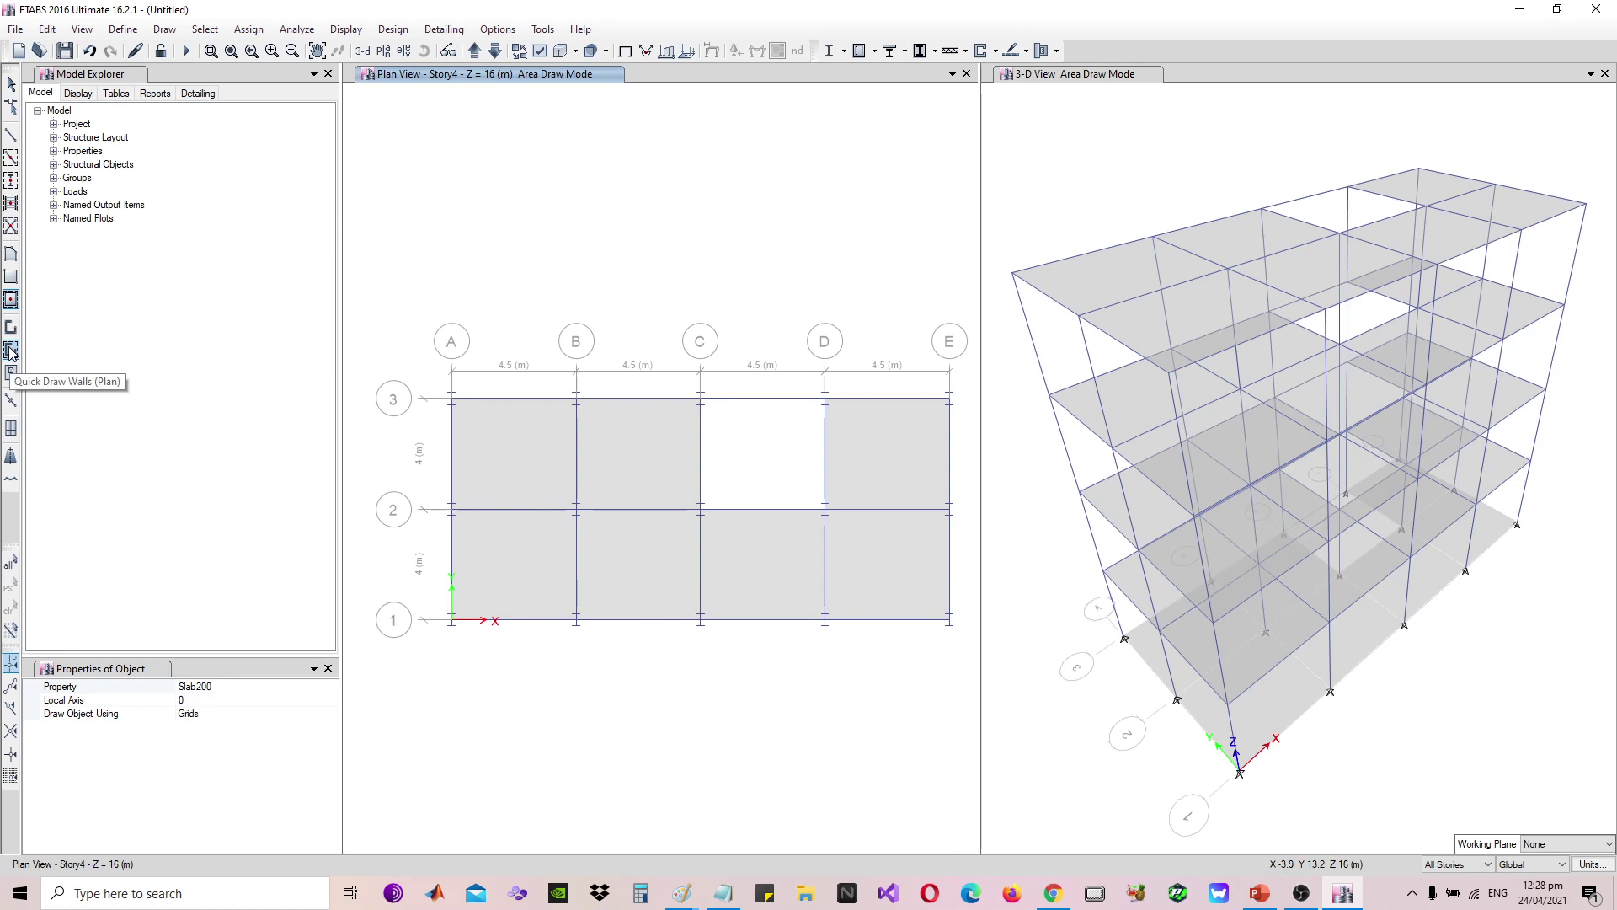
pyautogui.click(123, 29)
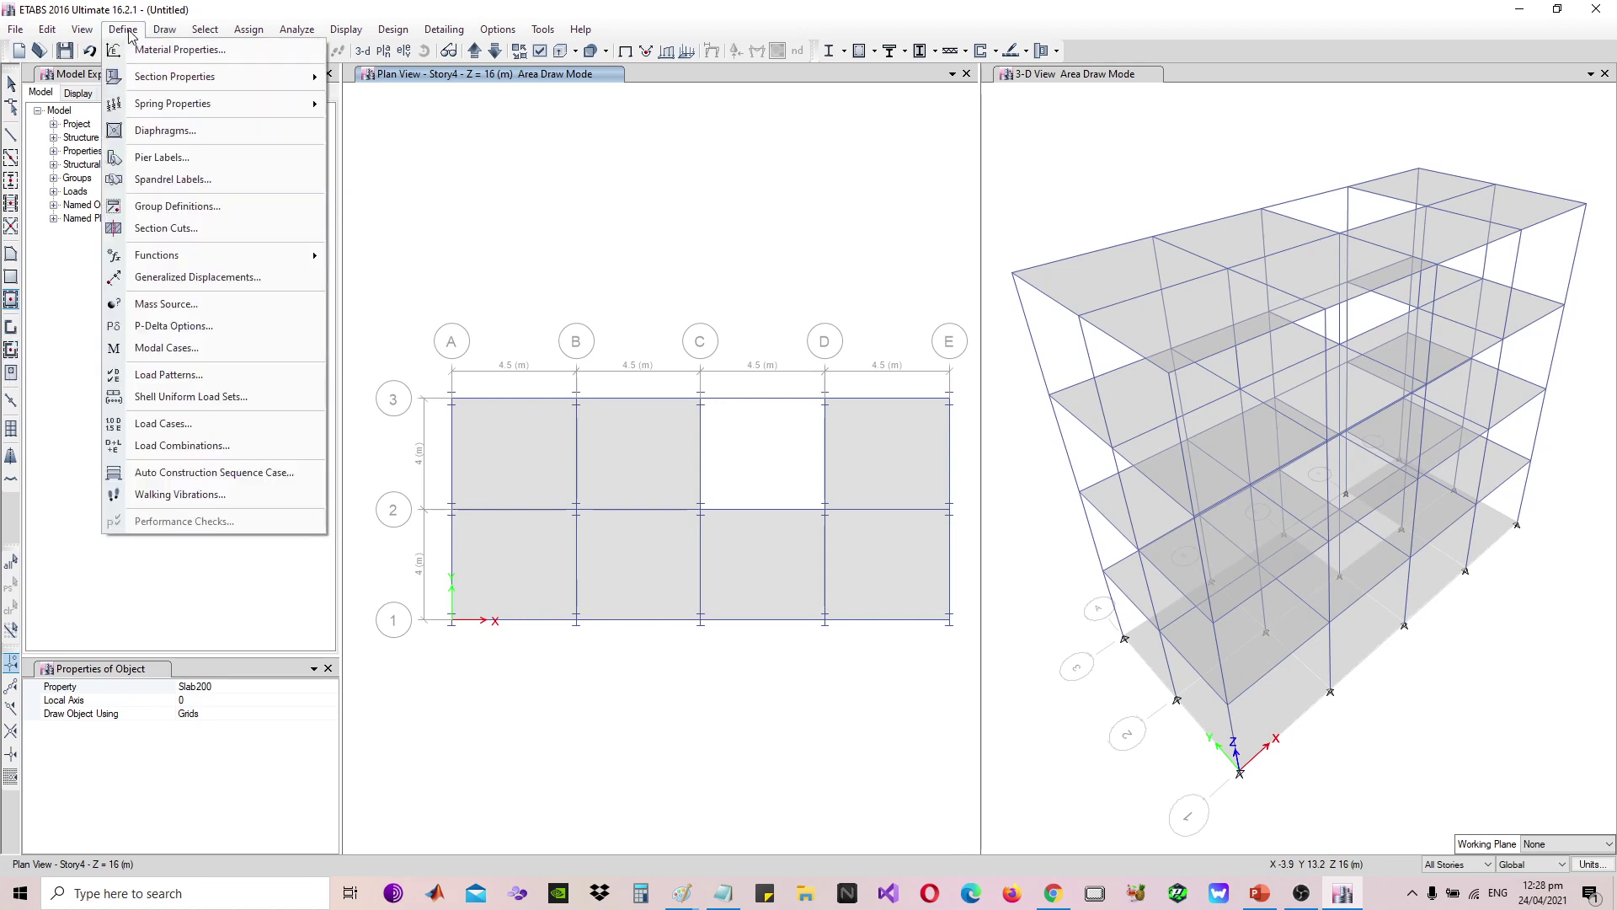
pyautogui.moveTo(162, 76)
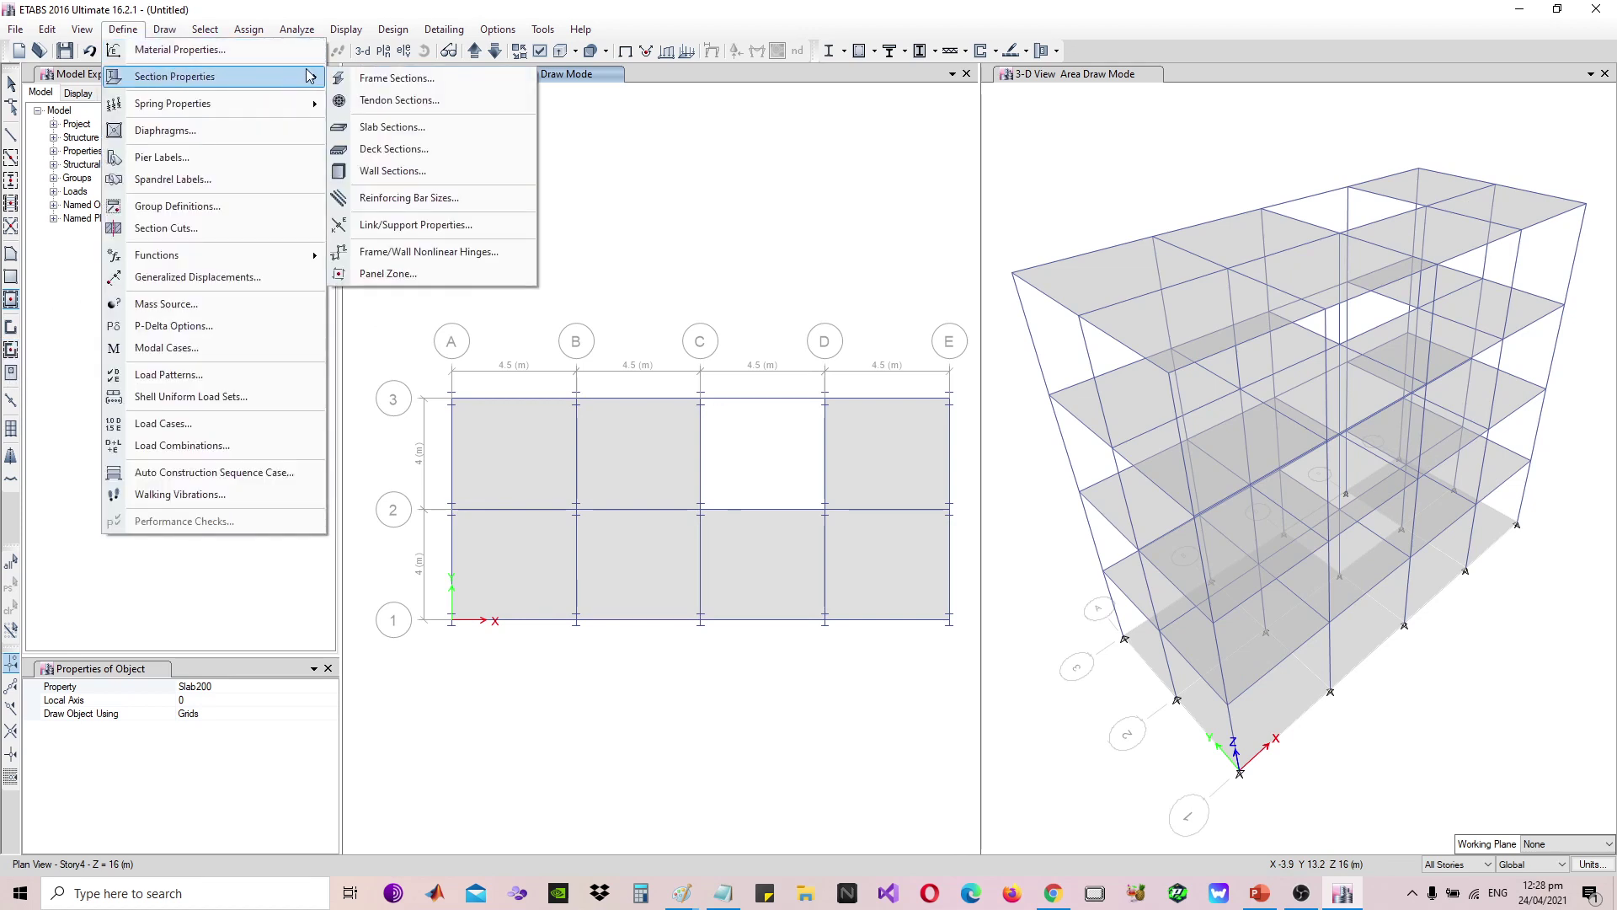
pyautogui.click(396, 171)
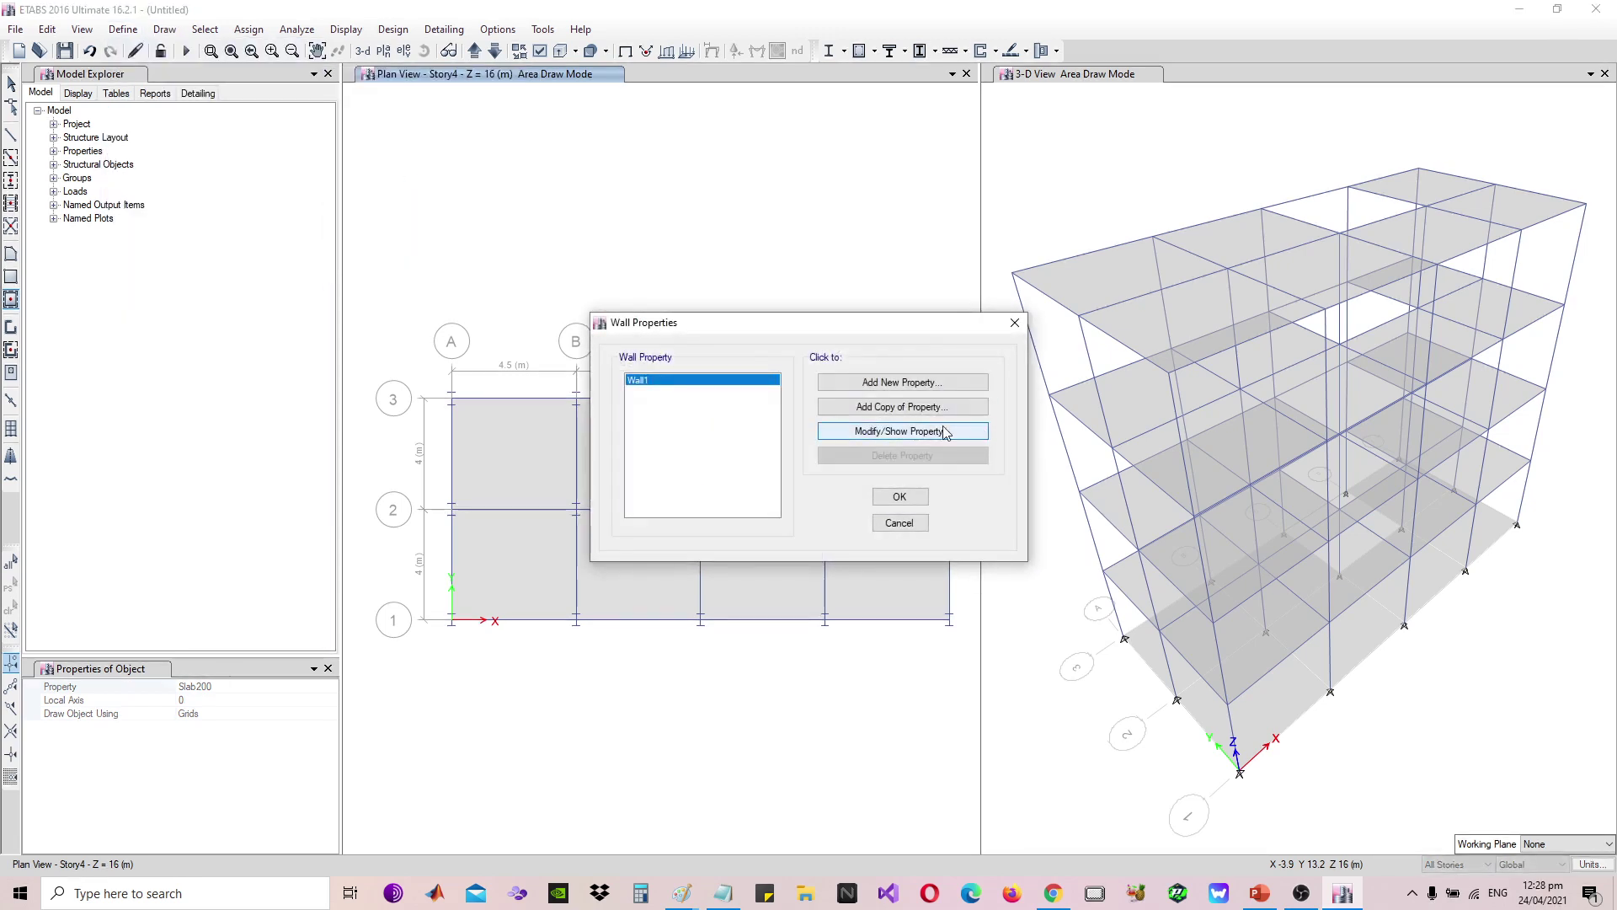
pyautogui.click(937, 432)
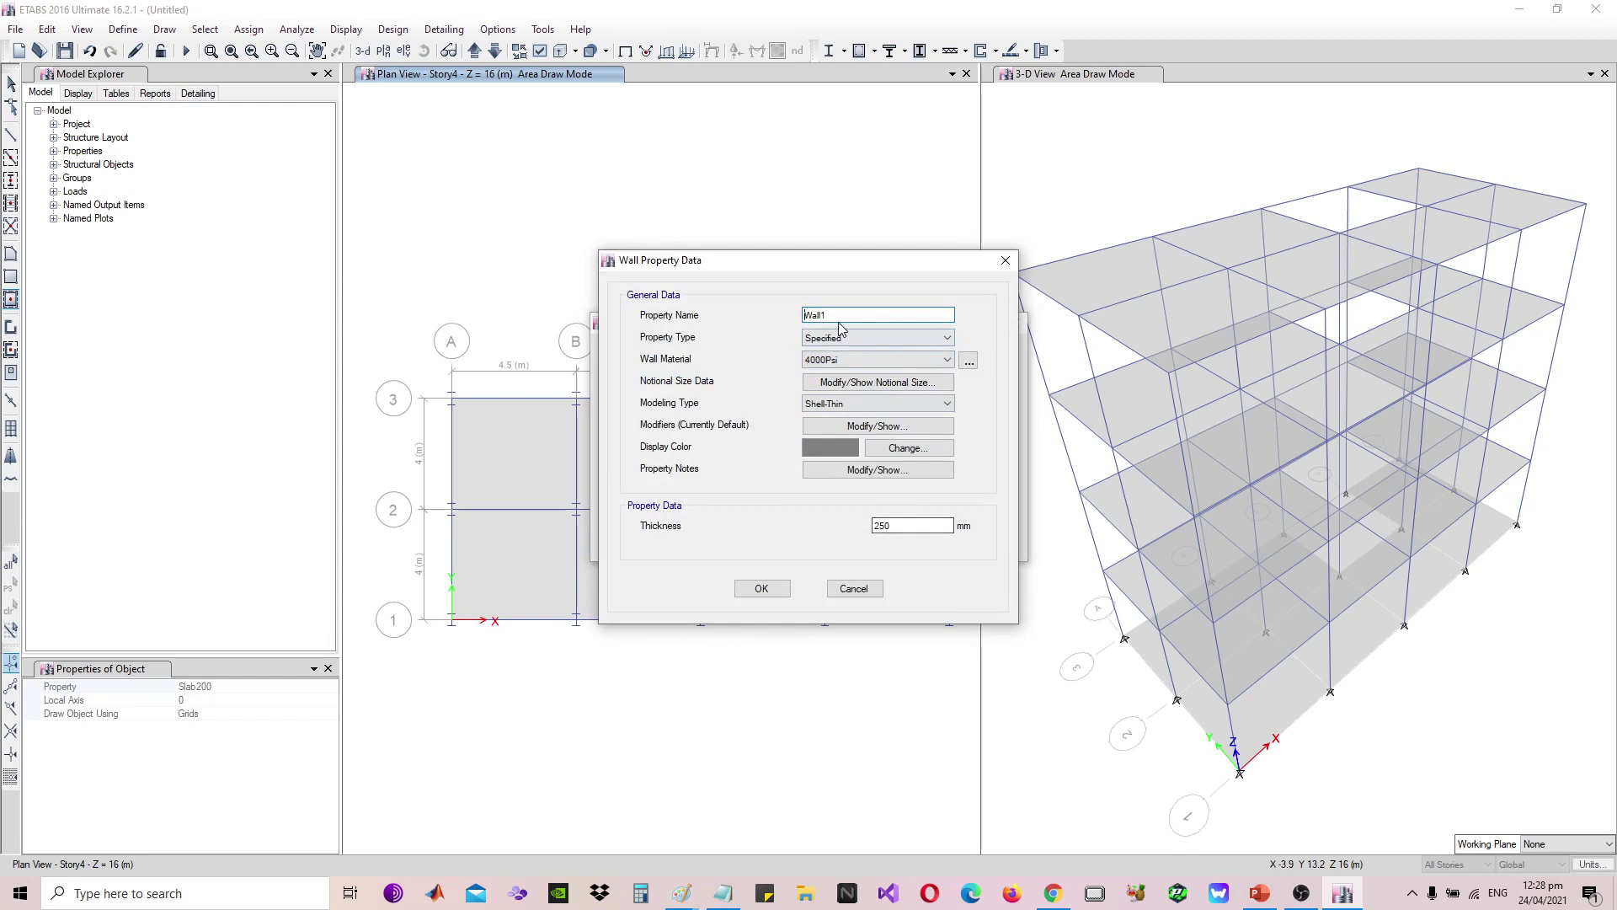
pyautogui.doubleClick(883, 526)
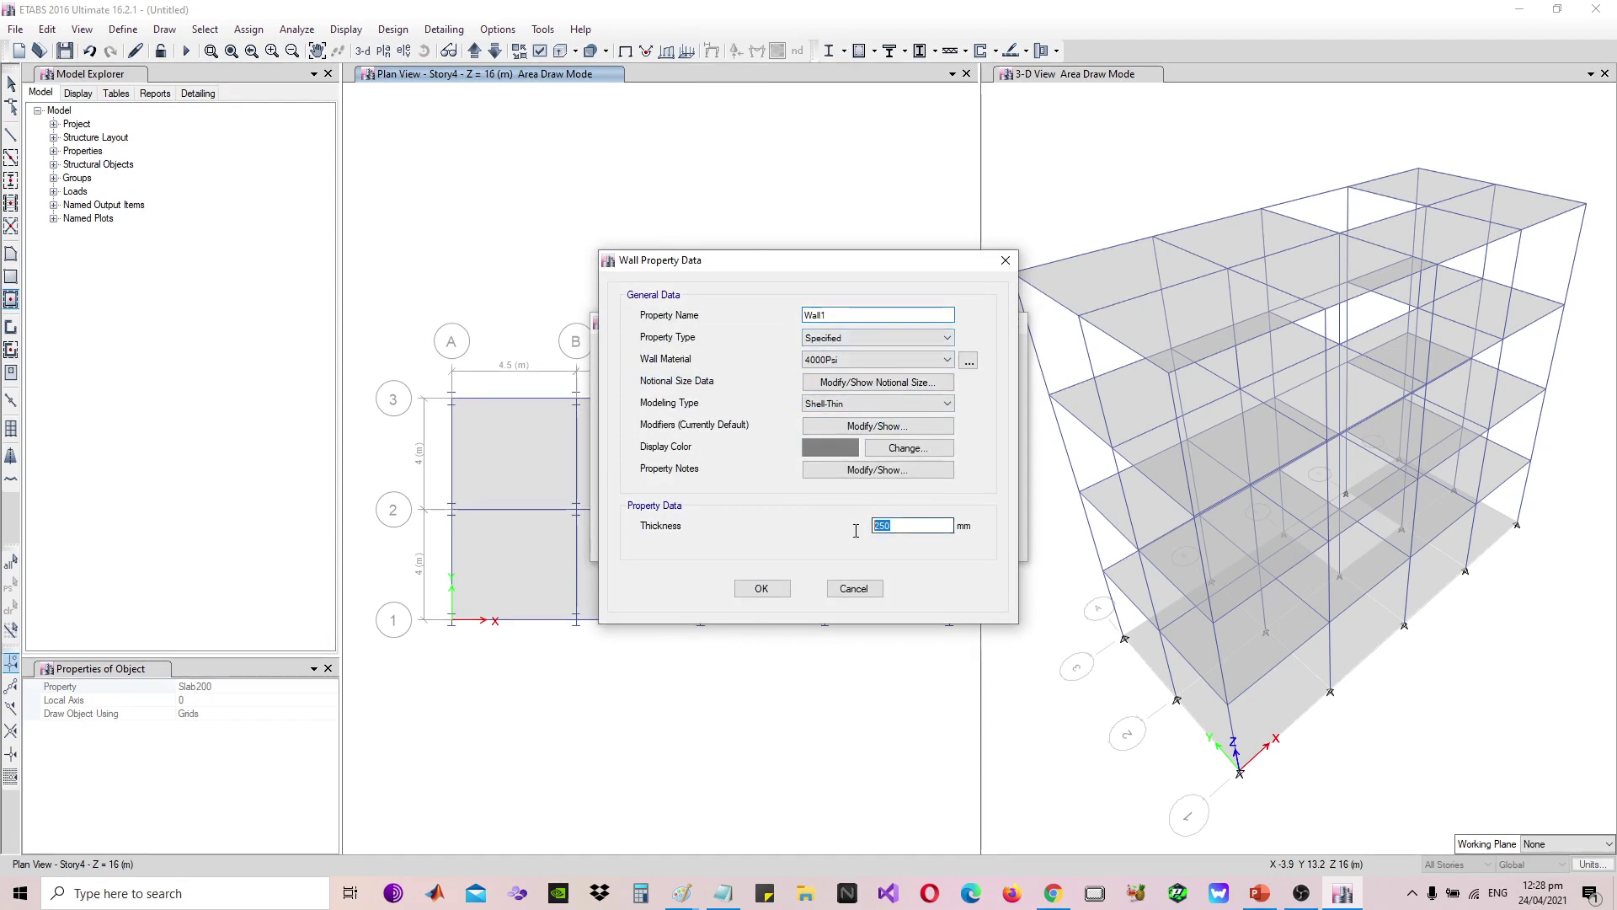
pyautogui.click(859, 591)
pyautogui.click(906, 524)
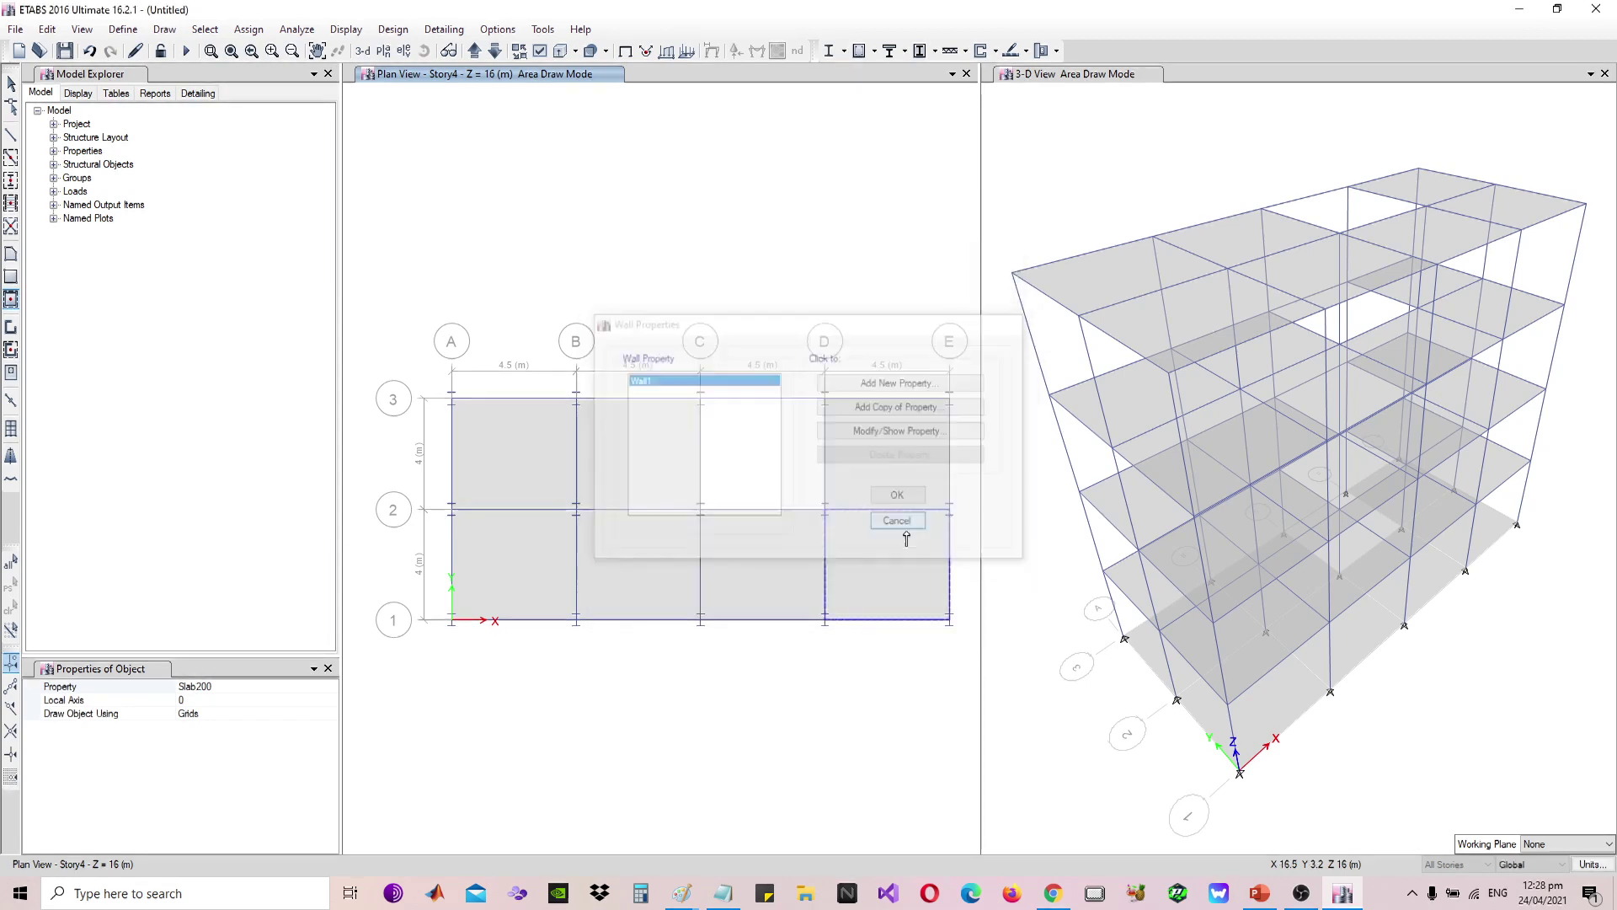
# Start a new E-shaped wall stack and set its length LX to 4 m and lengths LY1 and LY2 to 2.25 m
pyautogui.click(164, 29)
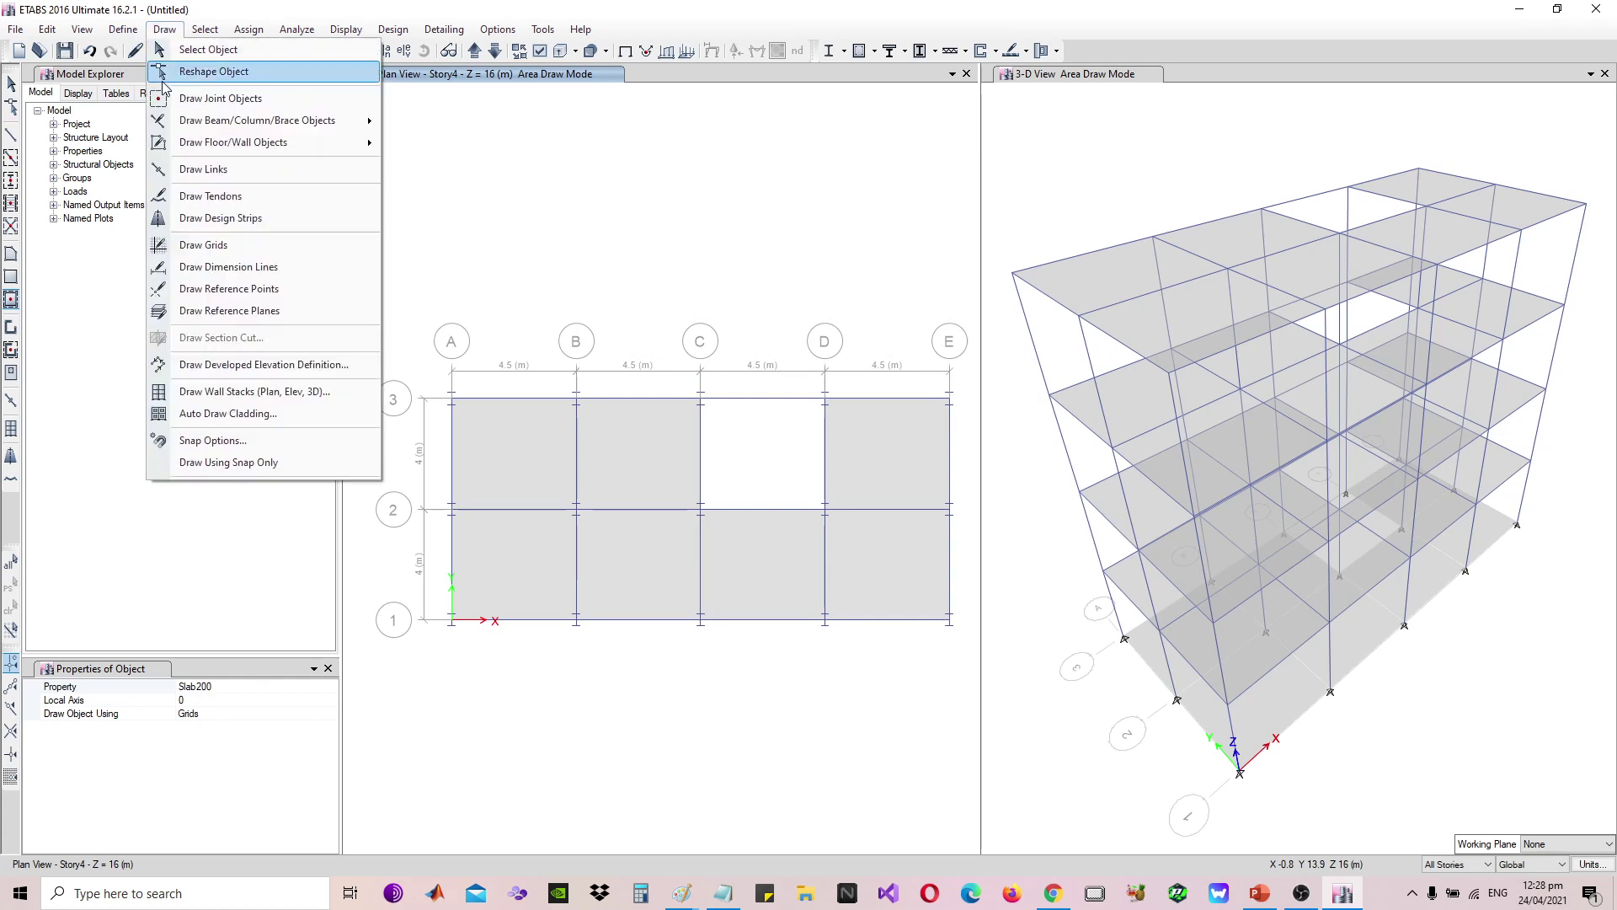
pyautogui.click(291, 393)
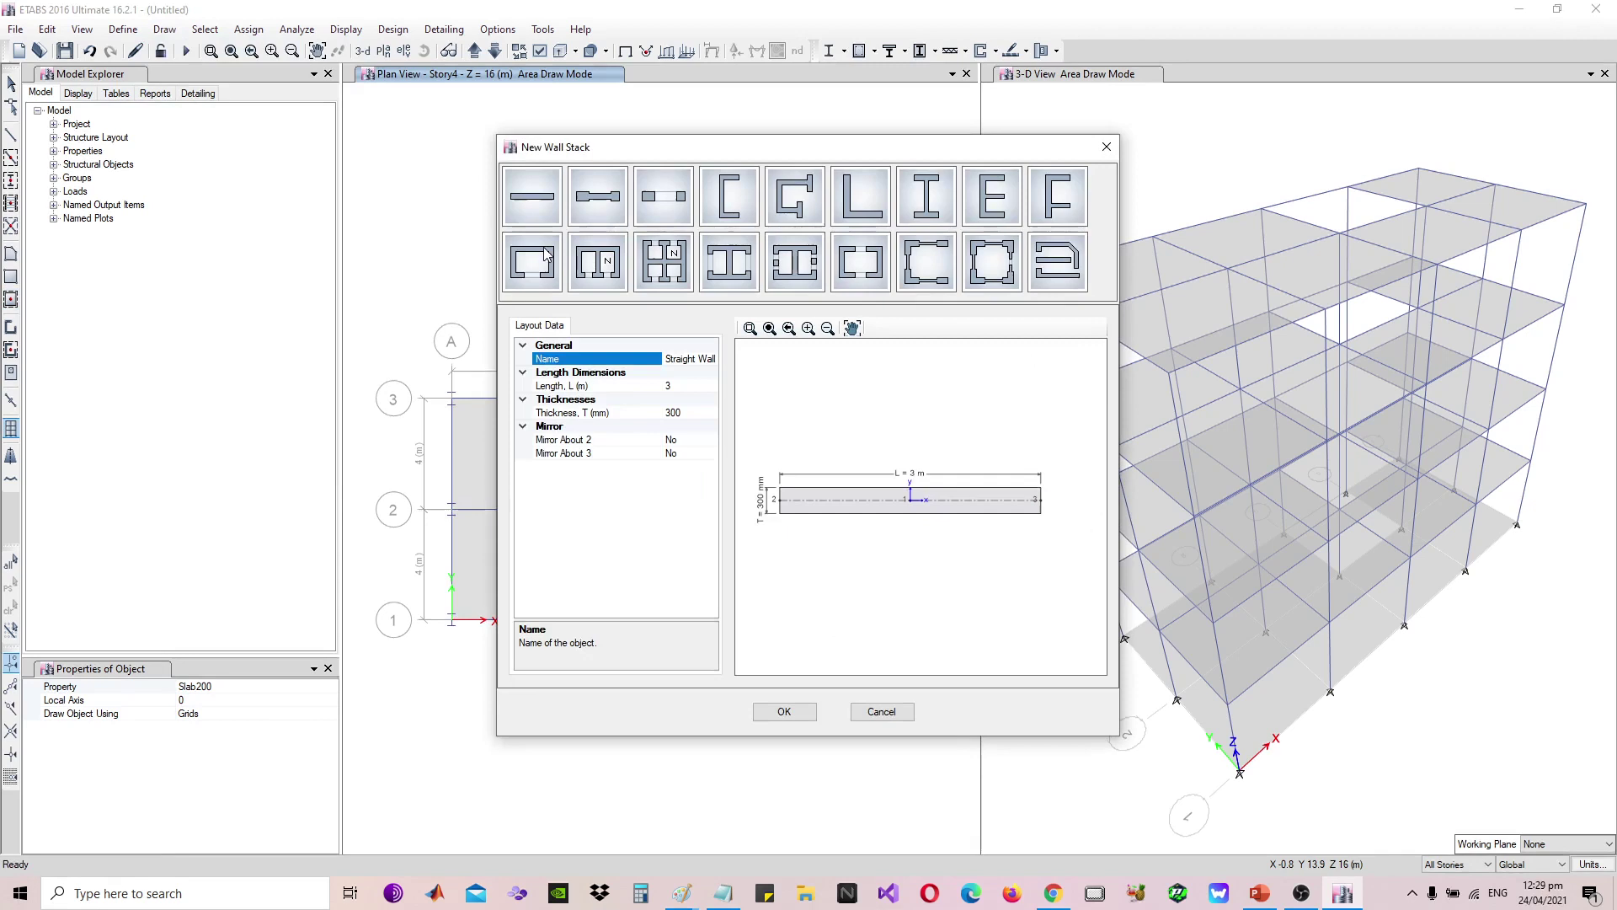
pyautogui.click(1002, 210)
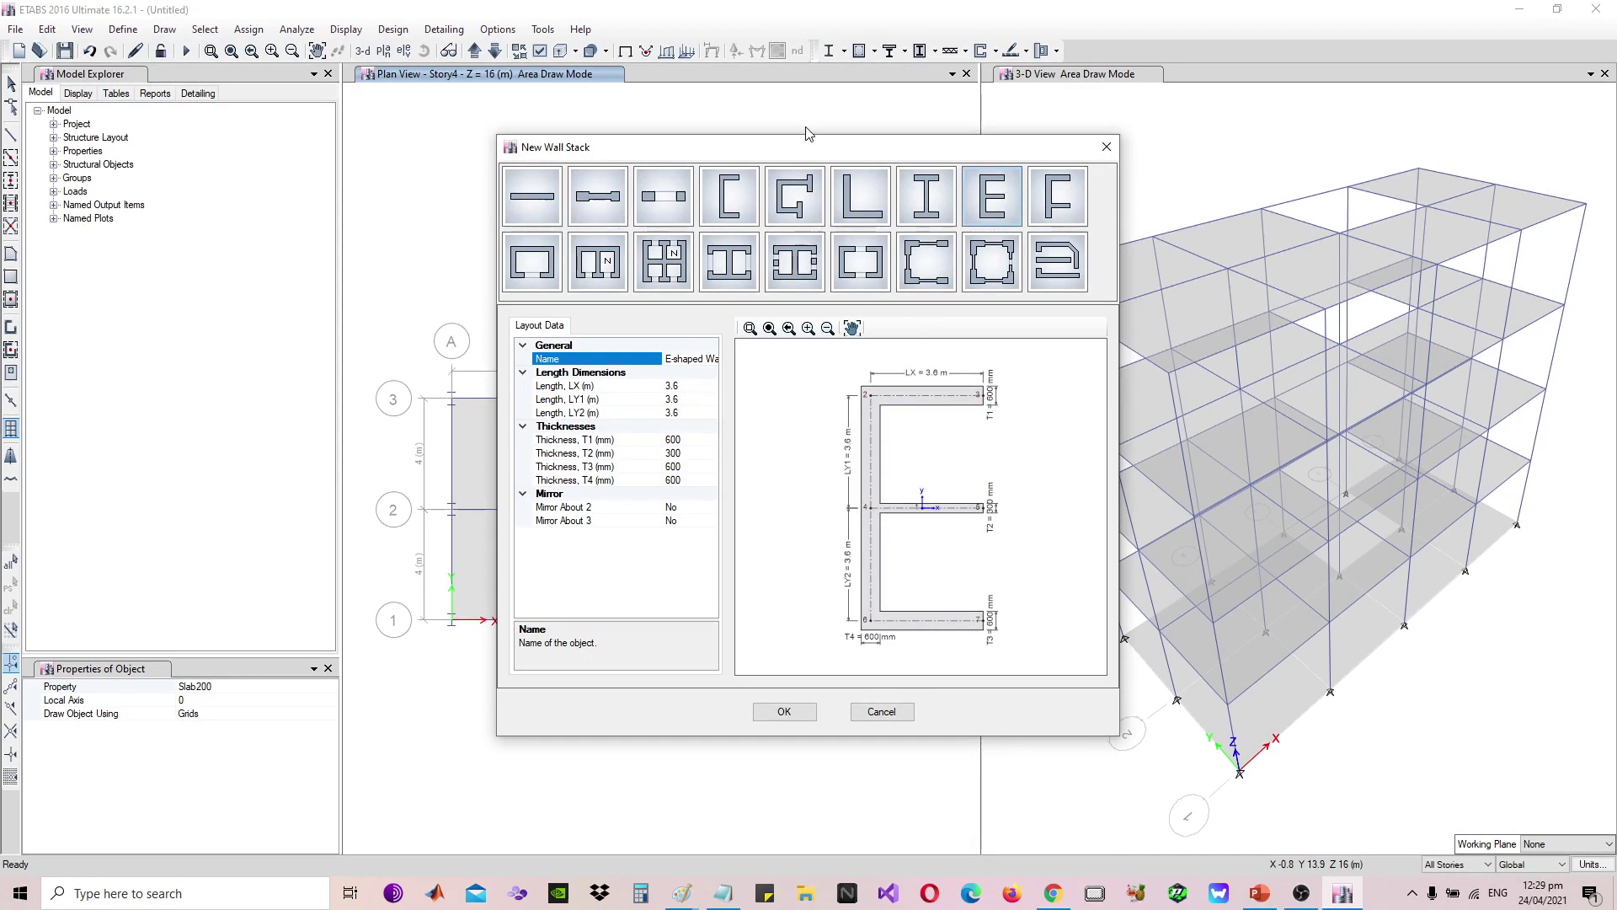
pyautogui.moveTo(846, 149); pyautogui.dragTo(1025, 112)
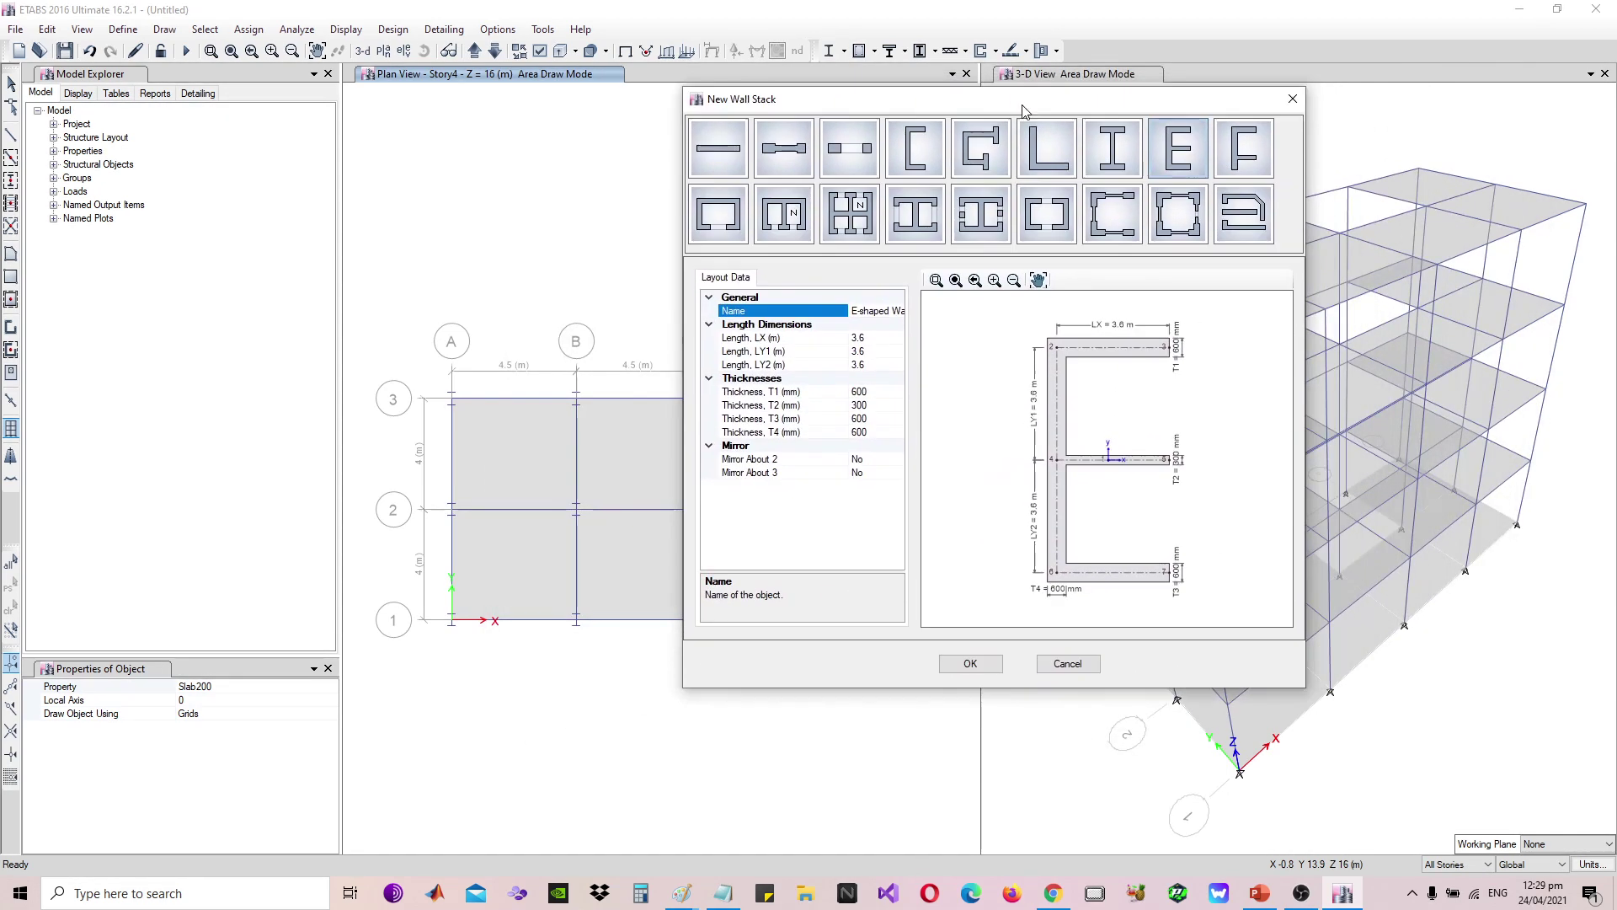
pyautogui.click(859, 338)
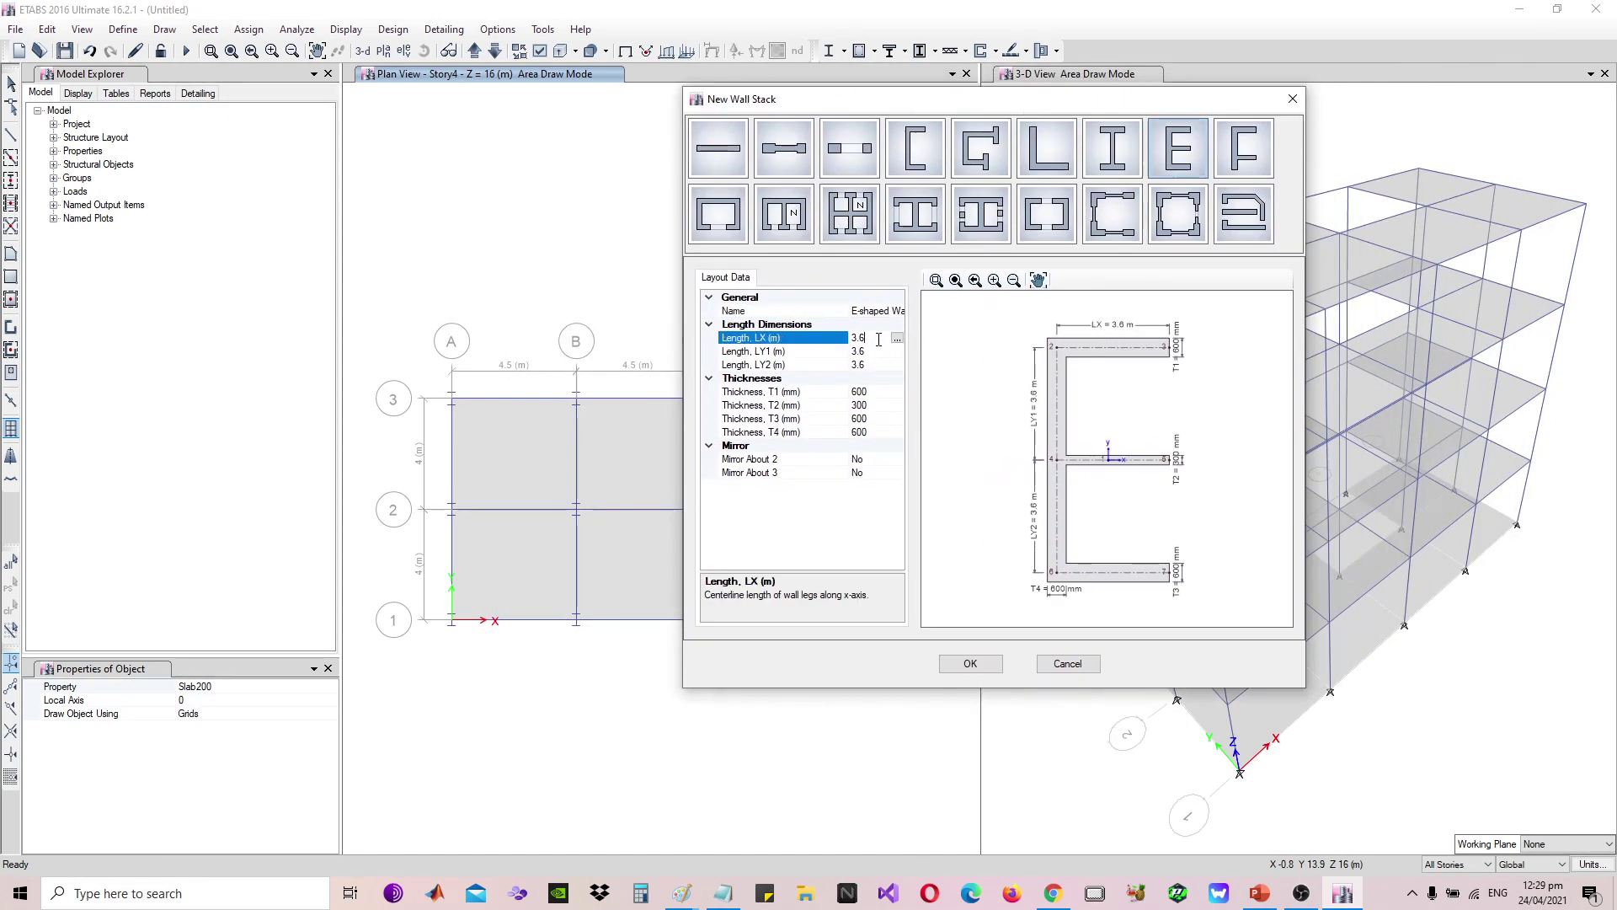
pyautogui.write('4')
pyautogui.click(875, 352)
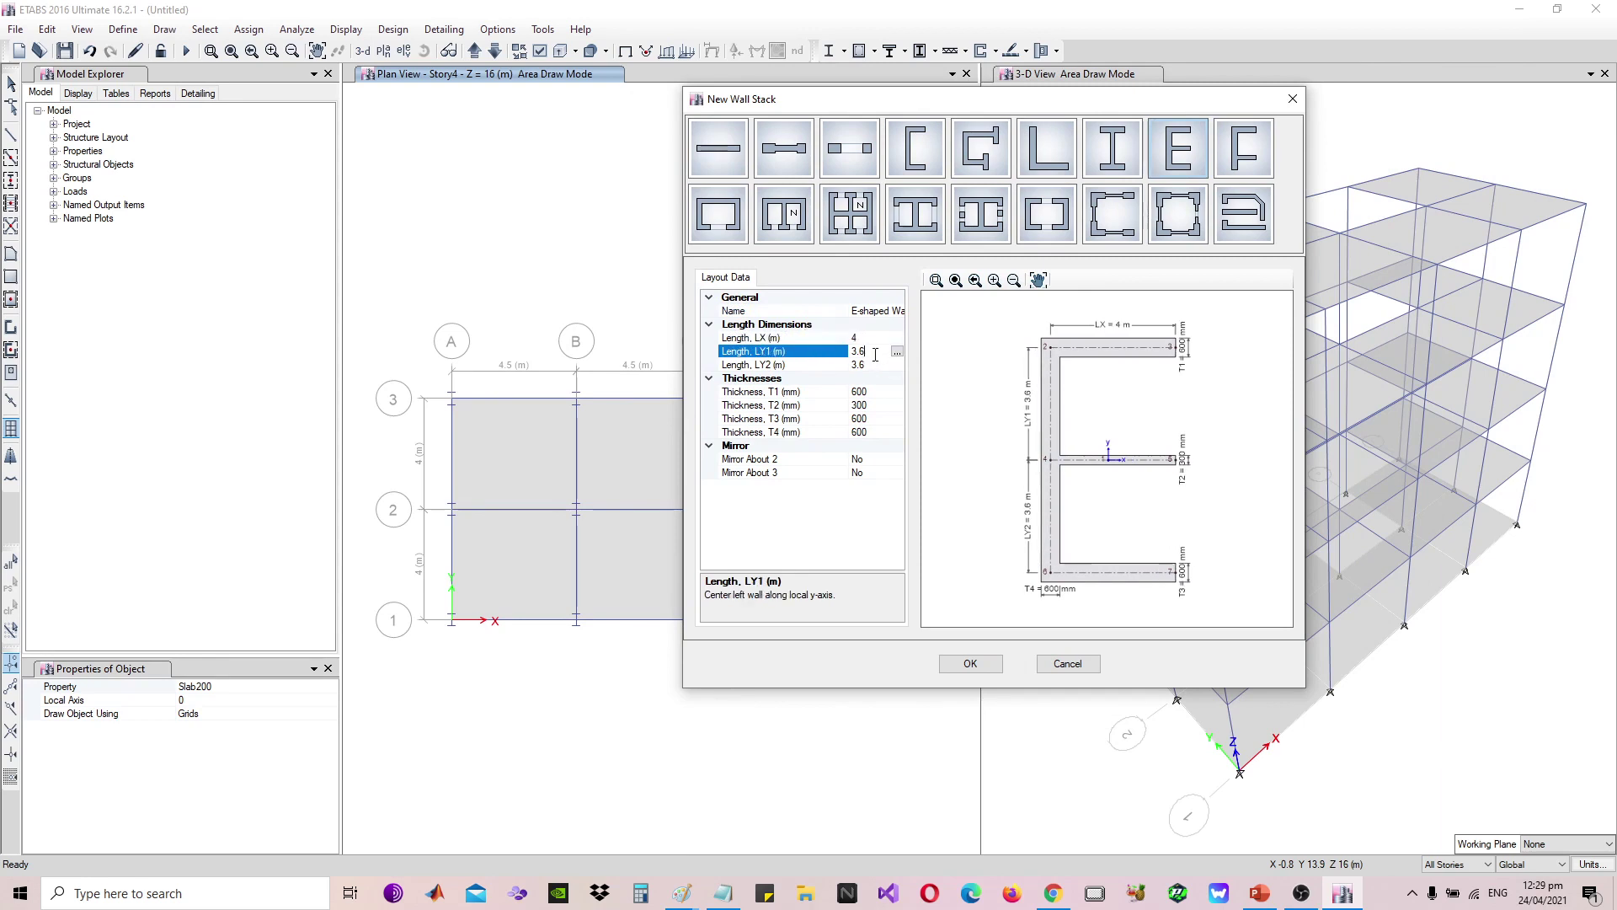
pyautogui.doubleClick(882, 353)
pyautogui.click(868, 365)
pyautogui.write('2.25')
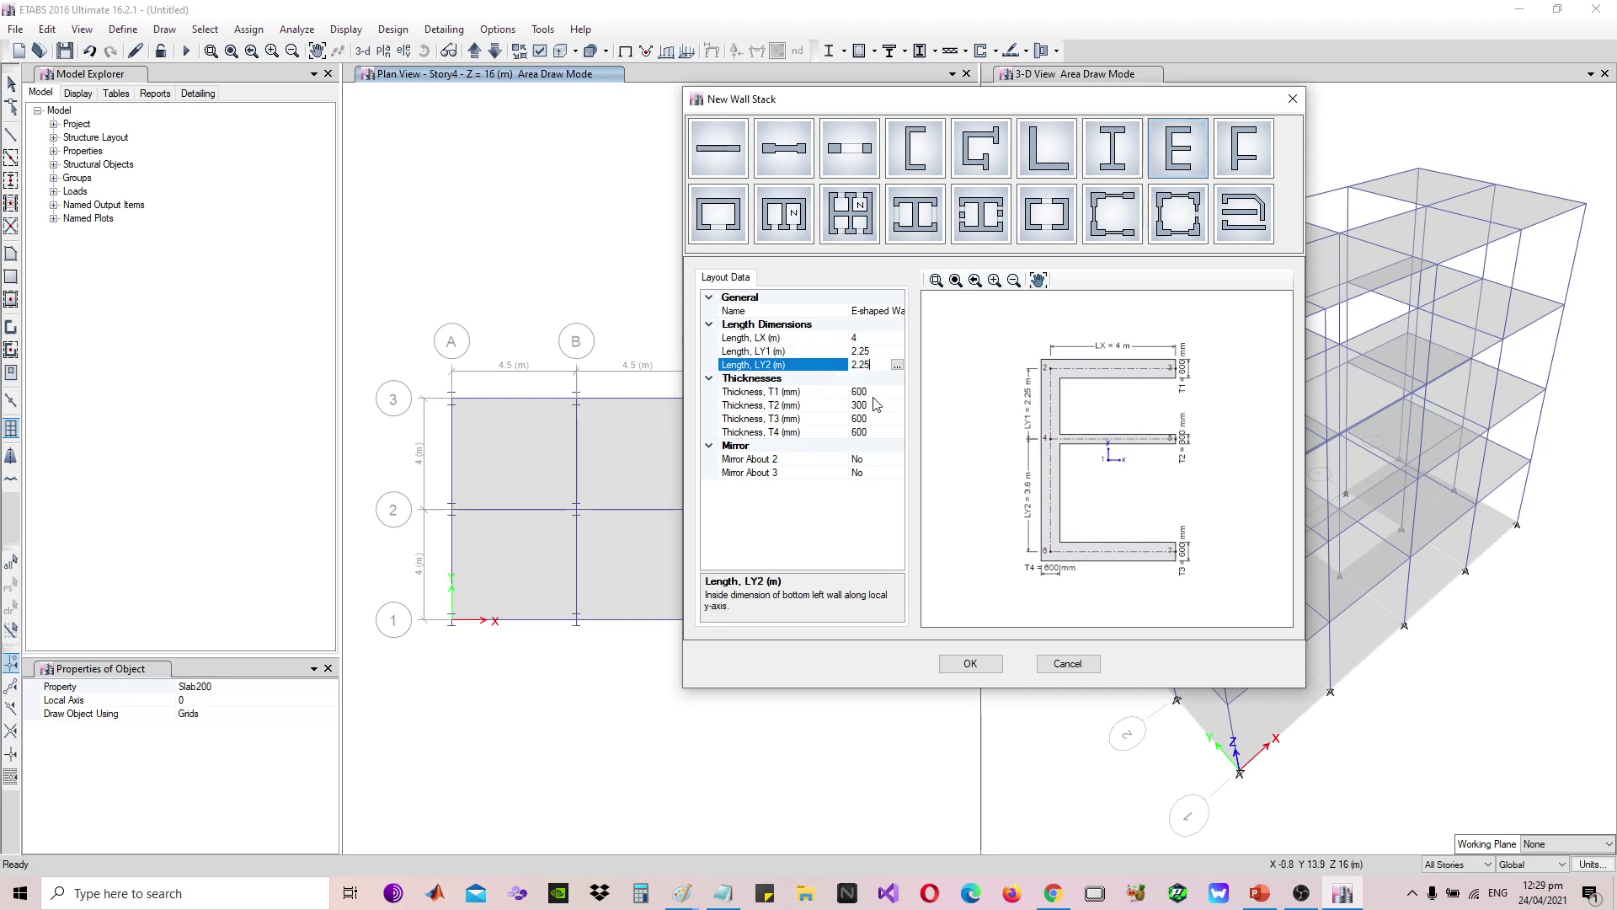
# Set wall thicknesses T1, T2, T3 and T4 to 350 mm and accept the E-shaped wall stack
pyautogui.click(874, 396)
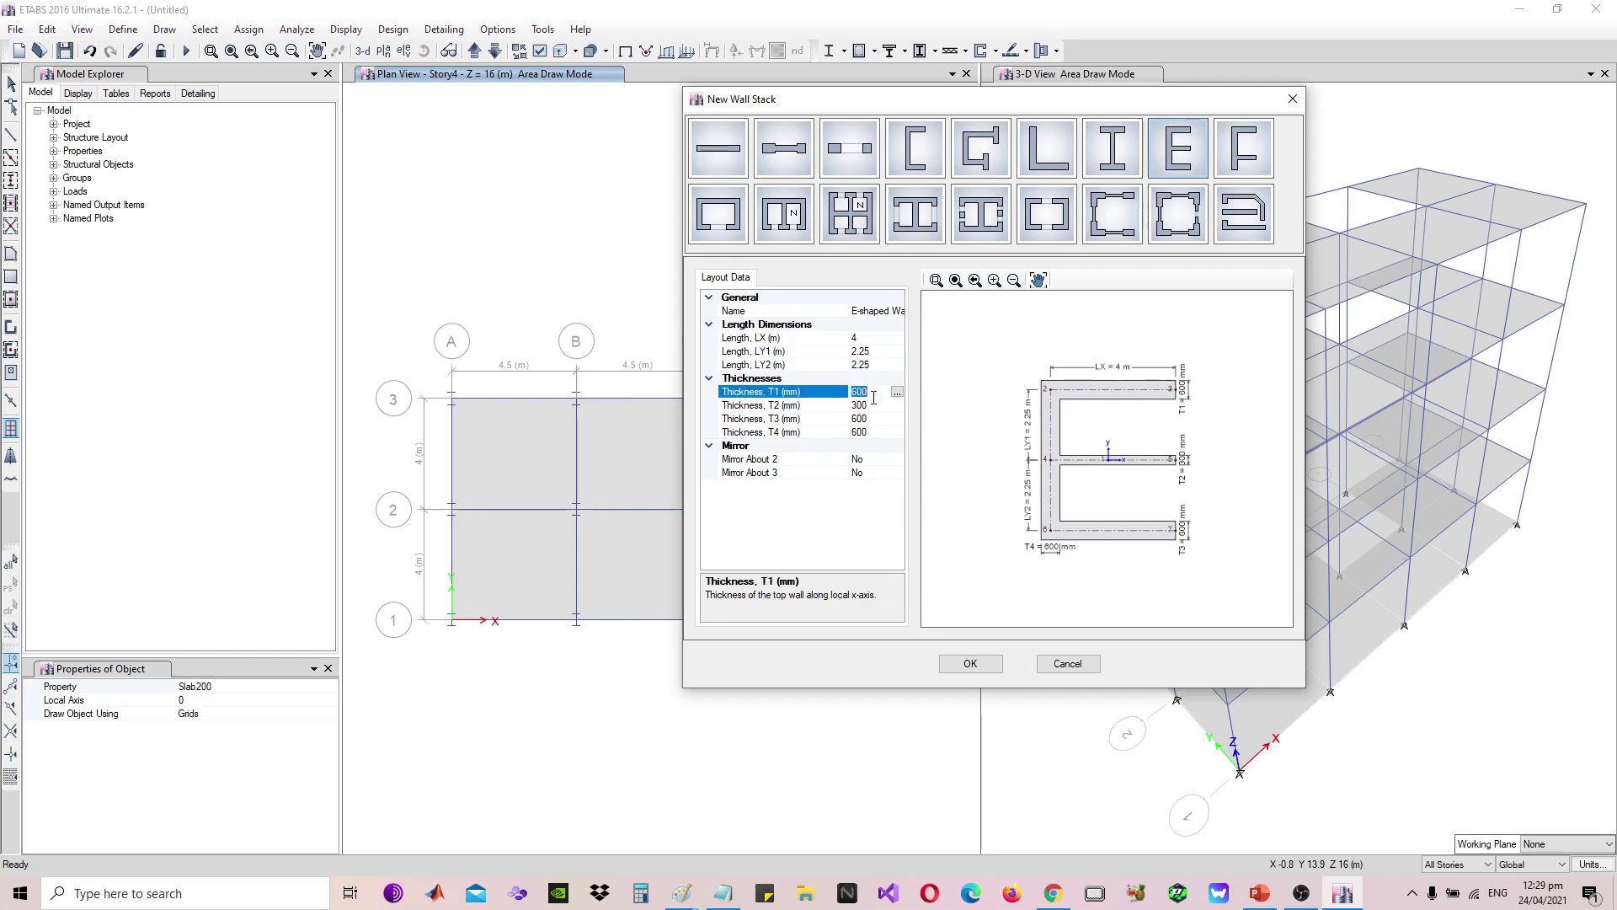
pyautogui.write('350')
pyautogui.press('Return')
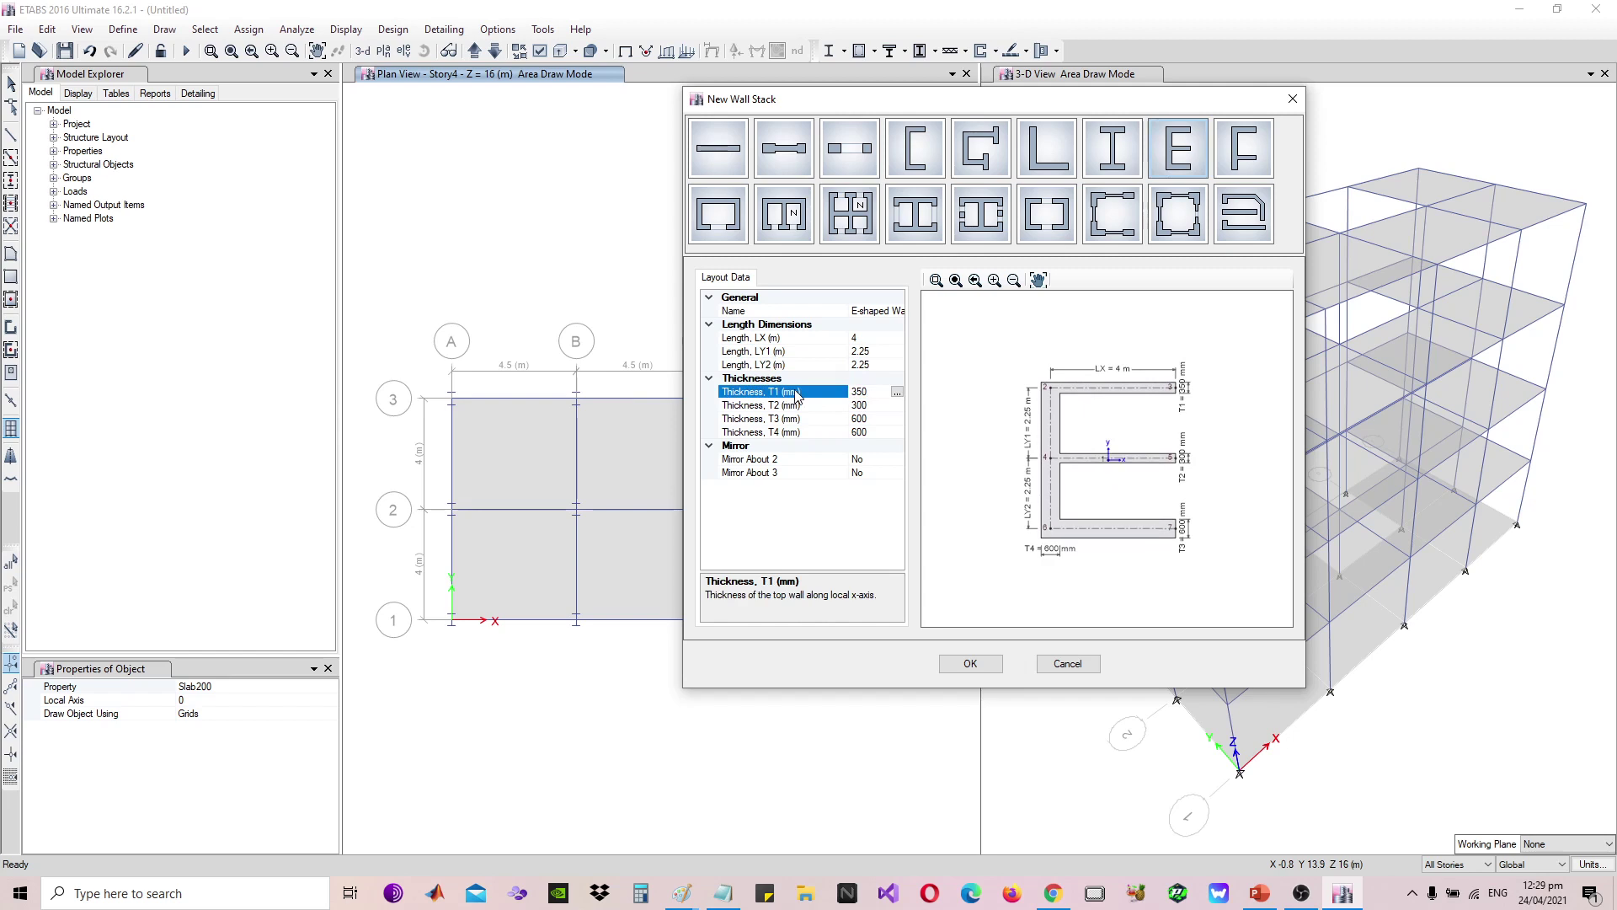
pyautogui.click(870, 405)
pyautogui.write('350')
pyautogui.press('Return')
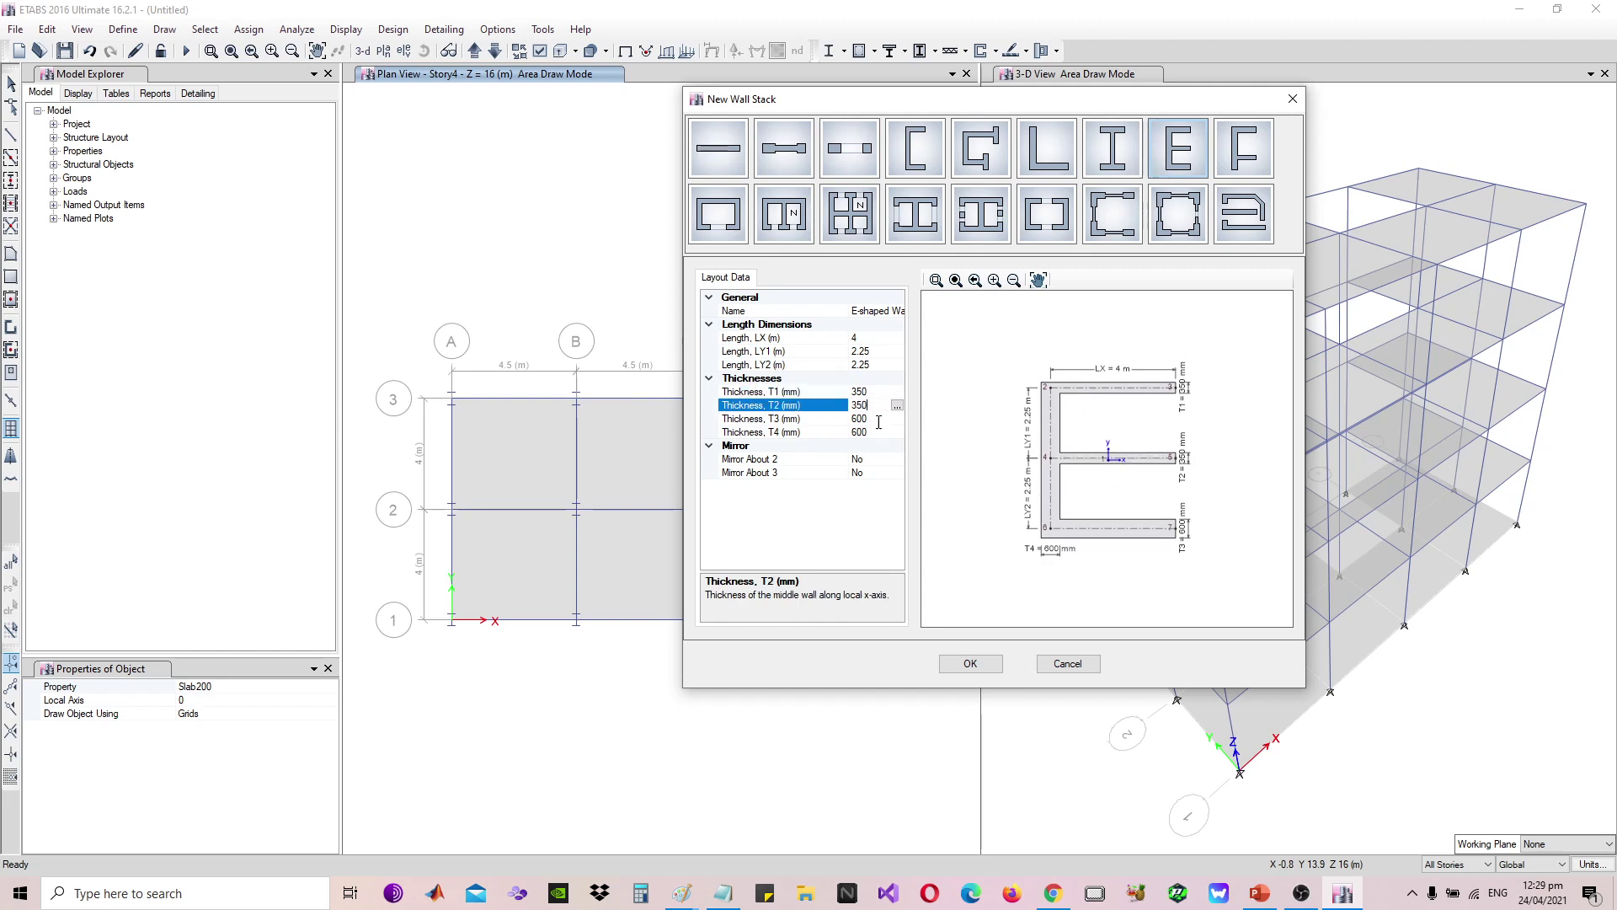
pyautogui.click(876, 419)
pyautogui.write('350')
pyautogui.press('Return')
pyautogui.click(884, 431)
pyautogui.write('35')
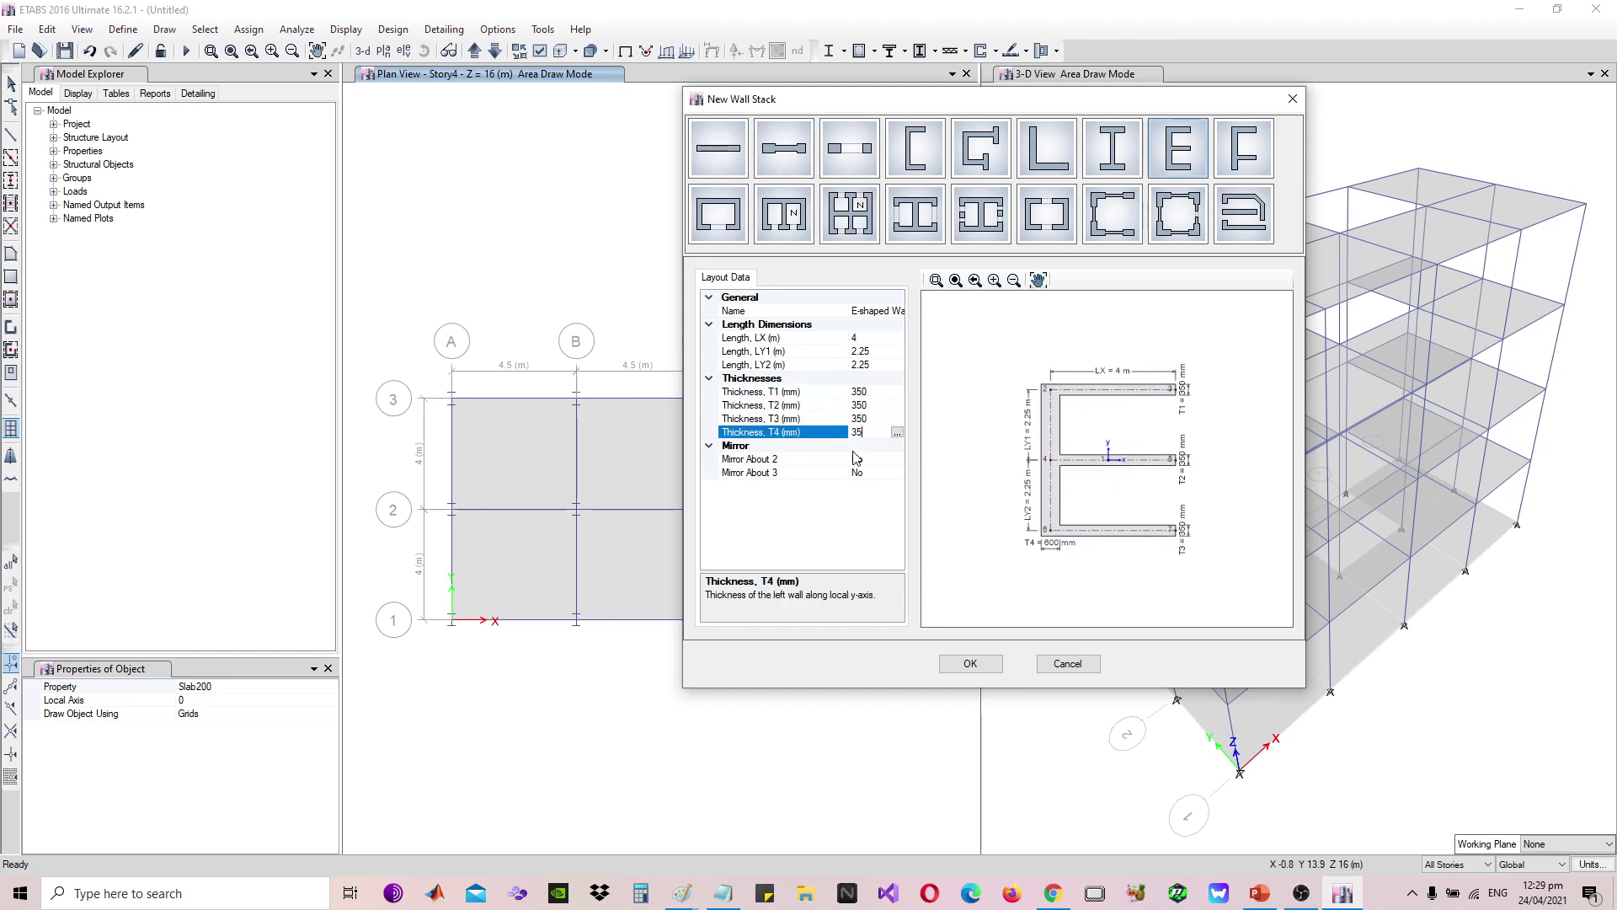
pyautogui.press('Return')
pyautogui.click(971, 663)
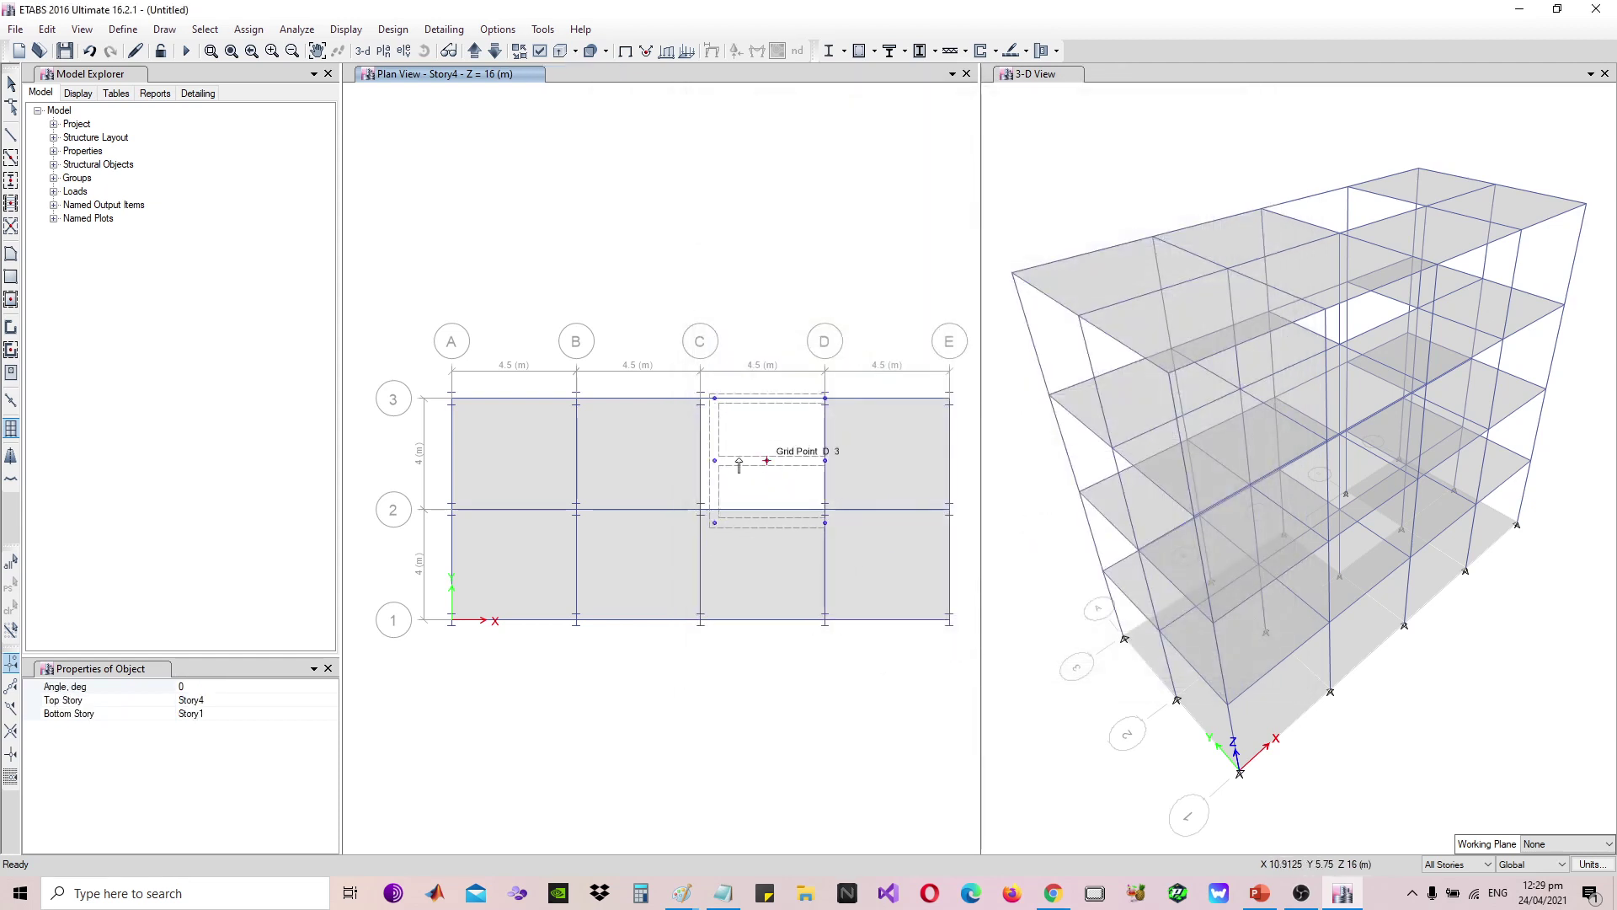
# Set the wall stack angle to 270 degrees and place it in the open bay between grids C-D and 2-3
pyautogui.click(193, 686)
pyautogui.write('90')
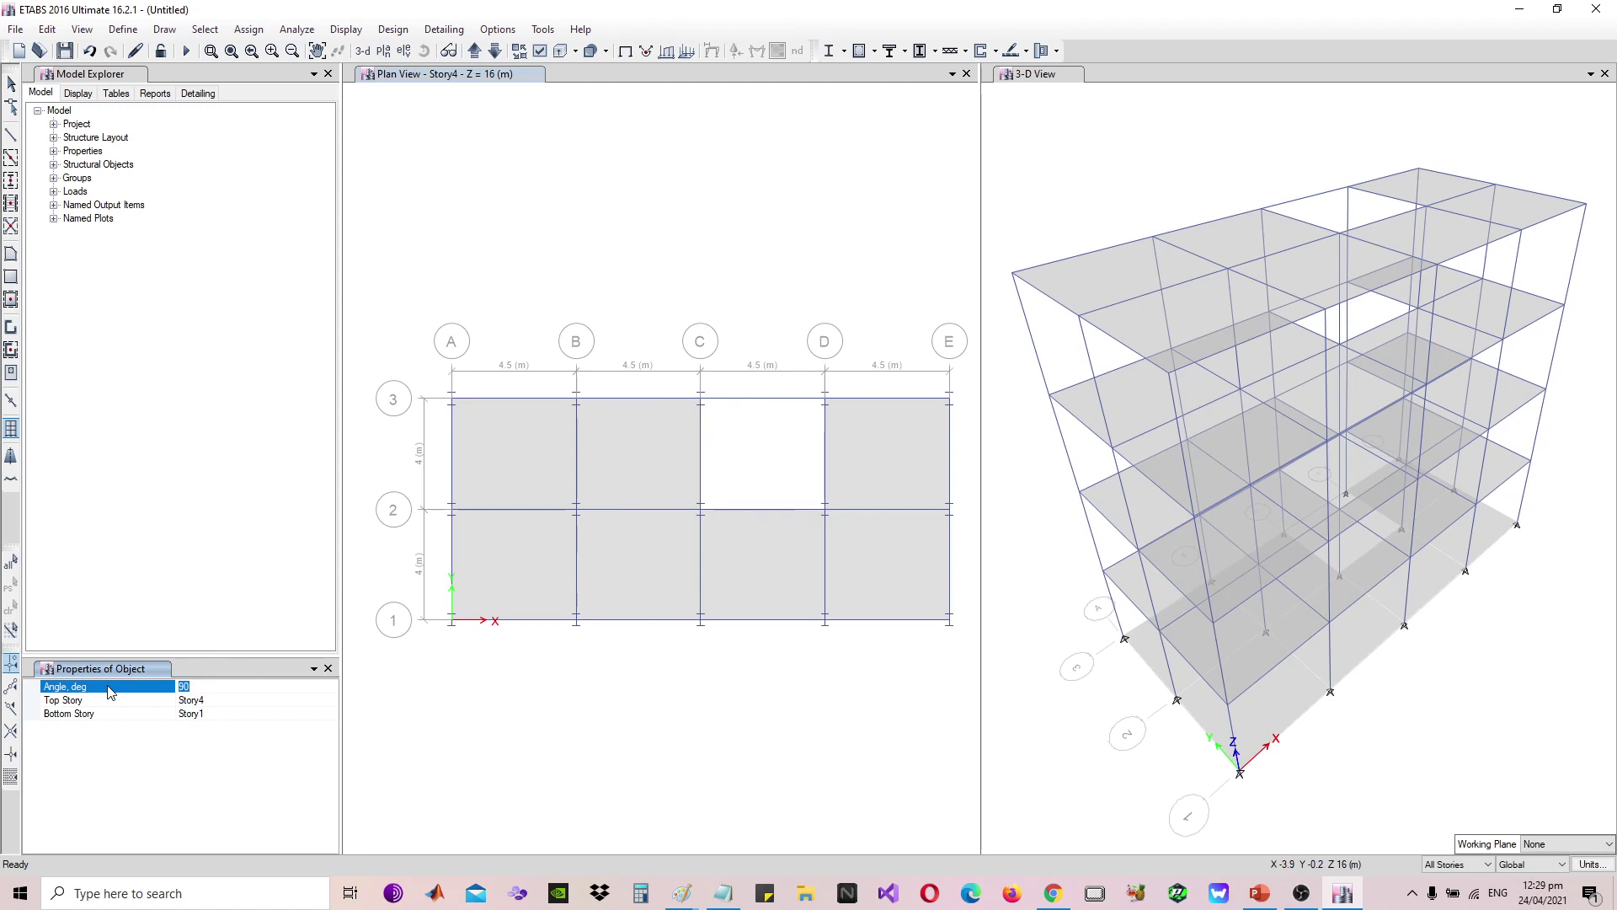
pyautogui.write('27')
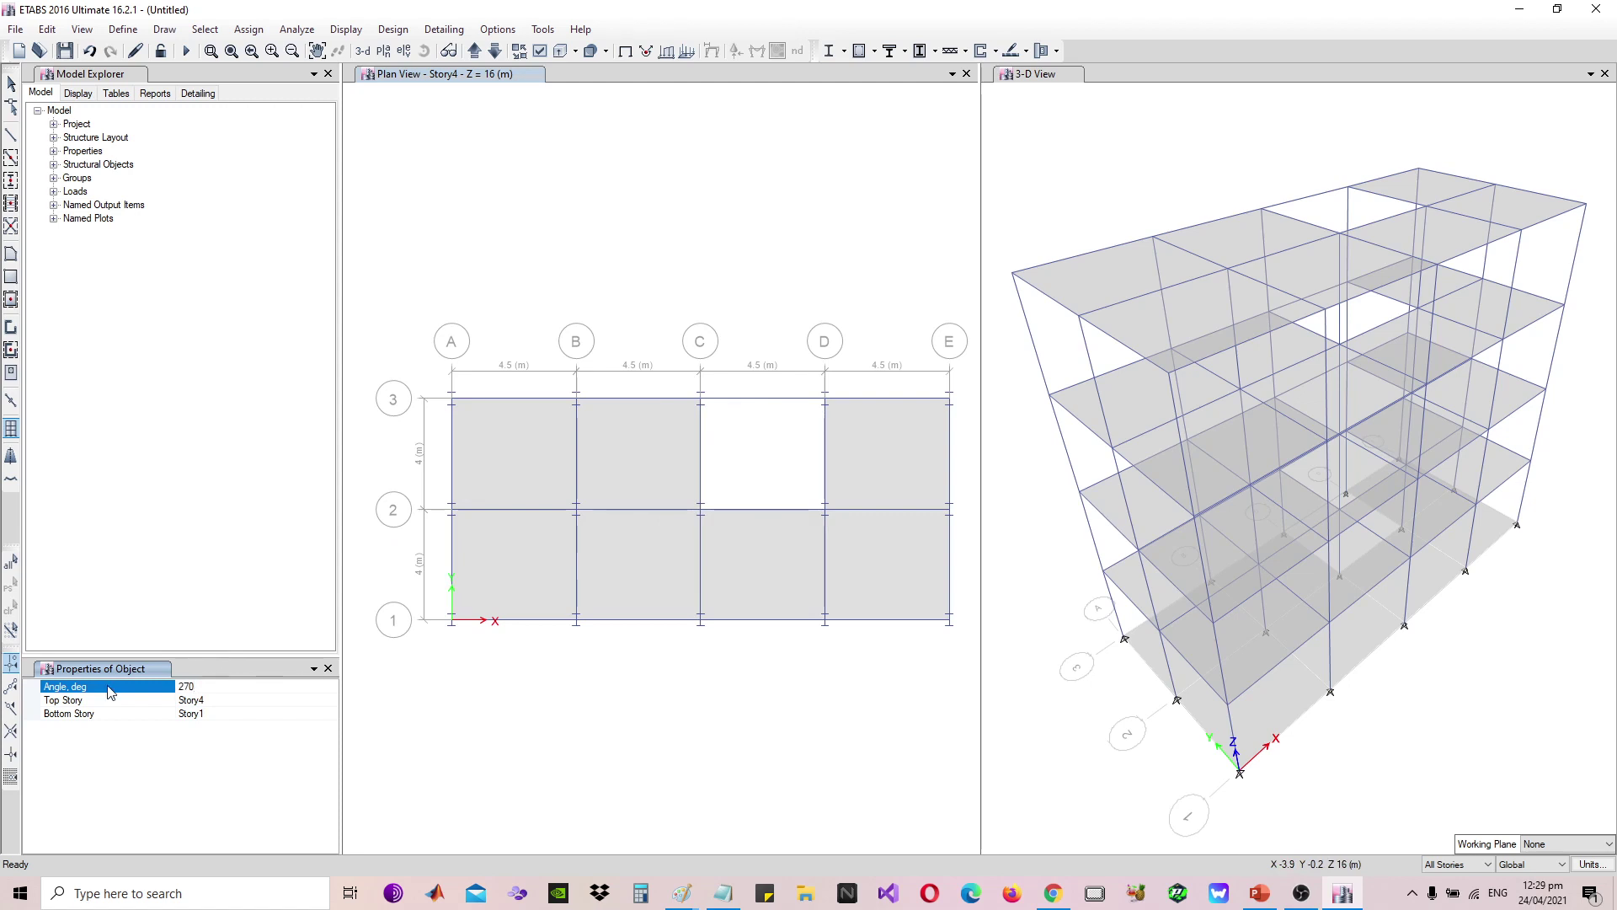
pyautogui.click(758, 453)
pyautogui.click(758, 453)
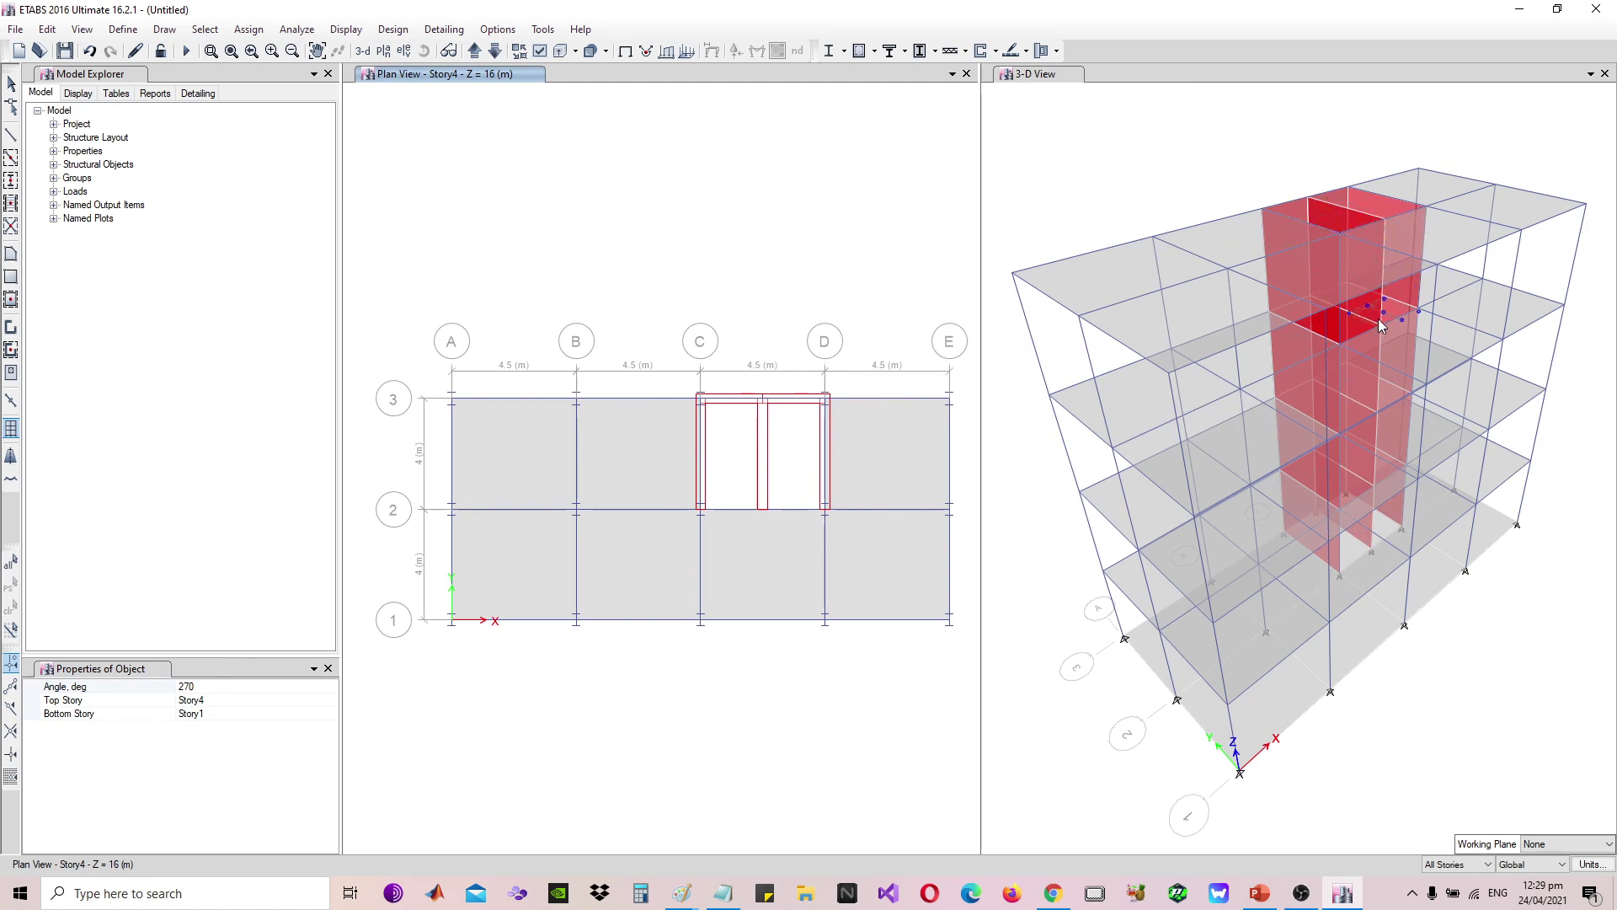
pyautogui.click(11, 84)
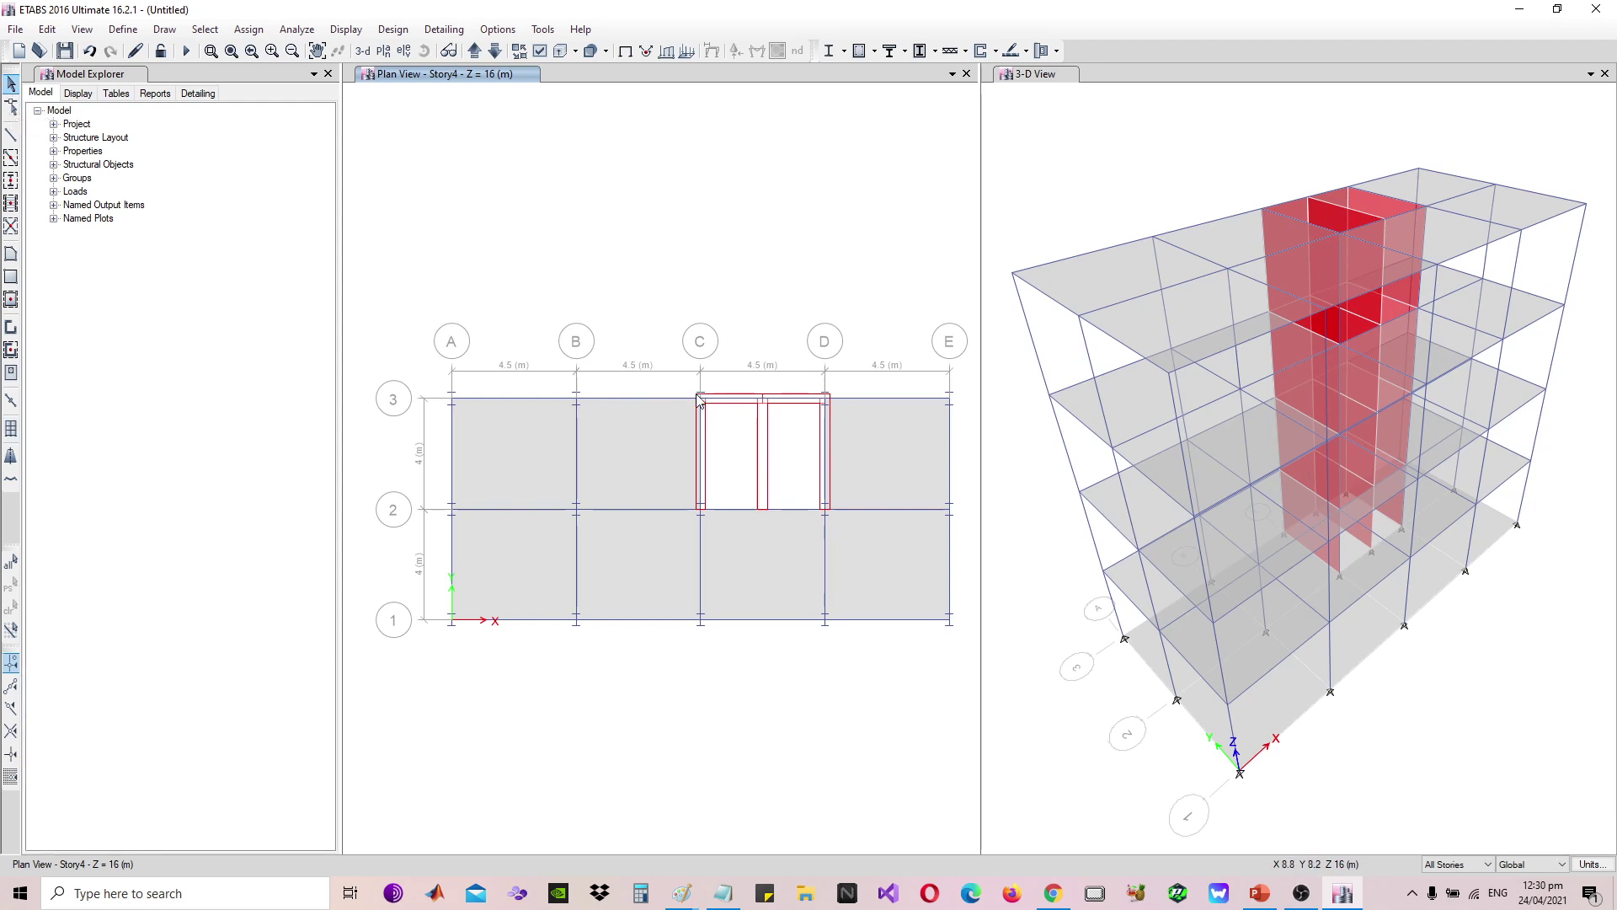
# Select the columns at grid points C-3 and D-3 across all stories, picking them from the overlapping objects
pyautogui.keyDown('ctrl'); pyautogui.click(701, 403); pyautogui.keyUp('ctrl')
pyautogui.scroll(-2, 777, 421)
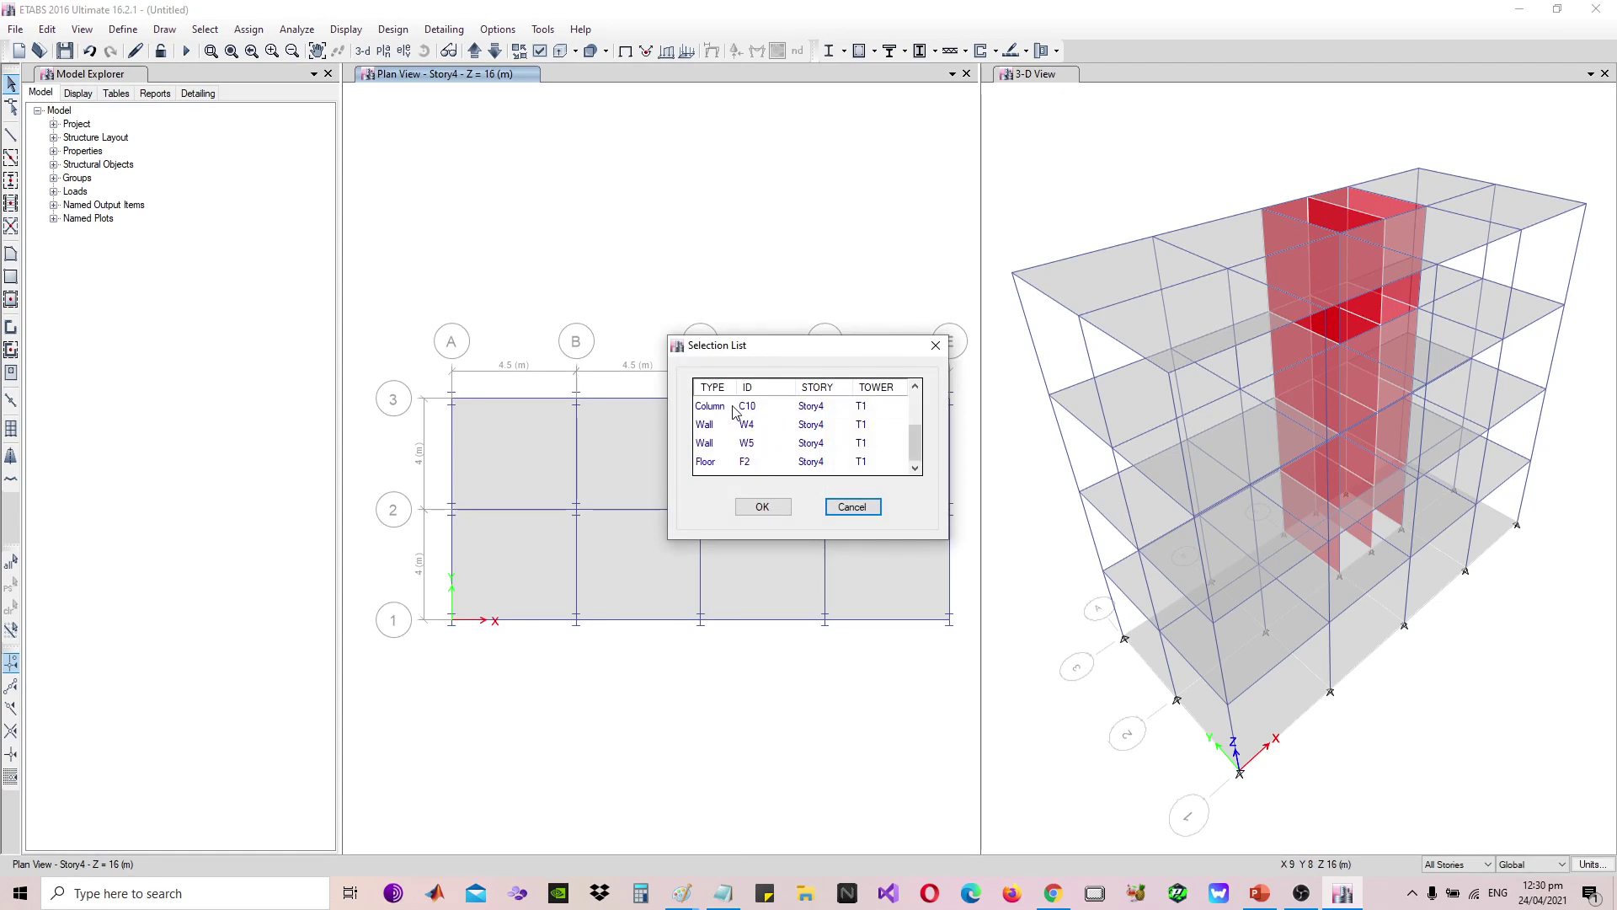
pyautogui.click(733, 407)
pyautogui.click(763, 507)
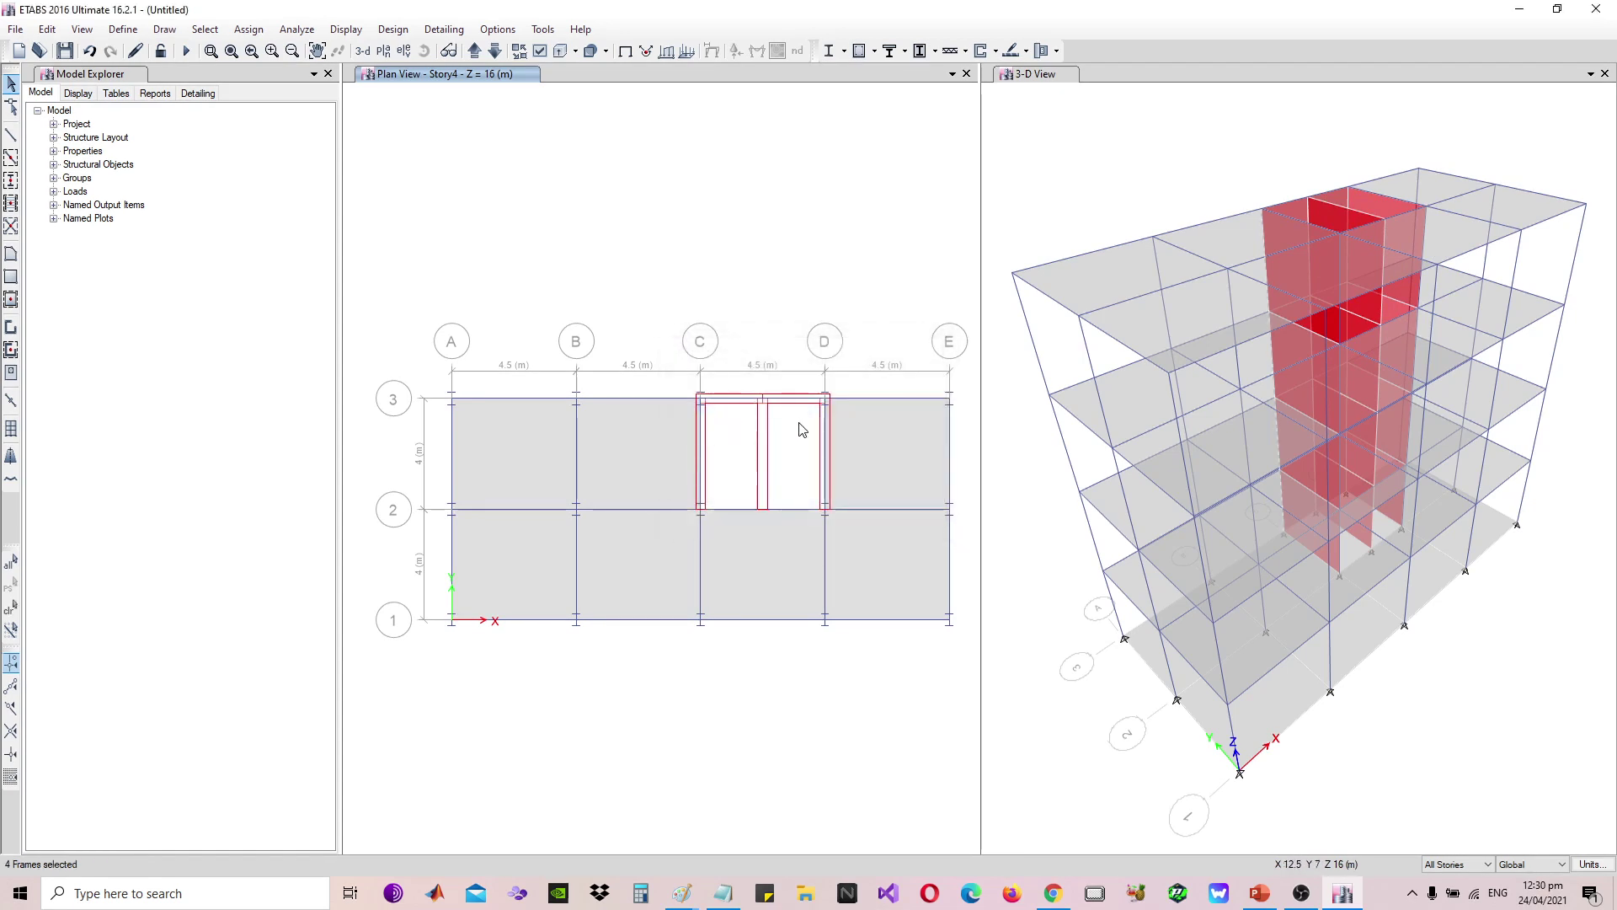
pyautogui.keyDown('ctrl'); pyautogui.click(828, 405); pyautogui.keyUp('ctrl')
pyautogui.scroll(-2, 794, 452)
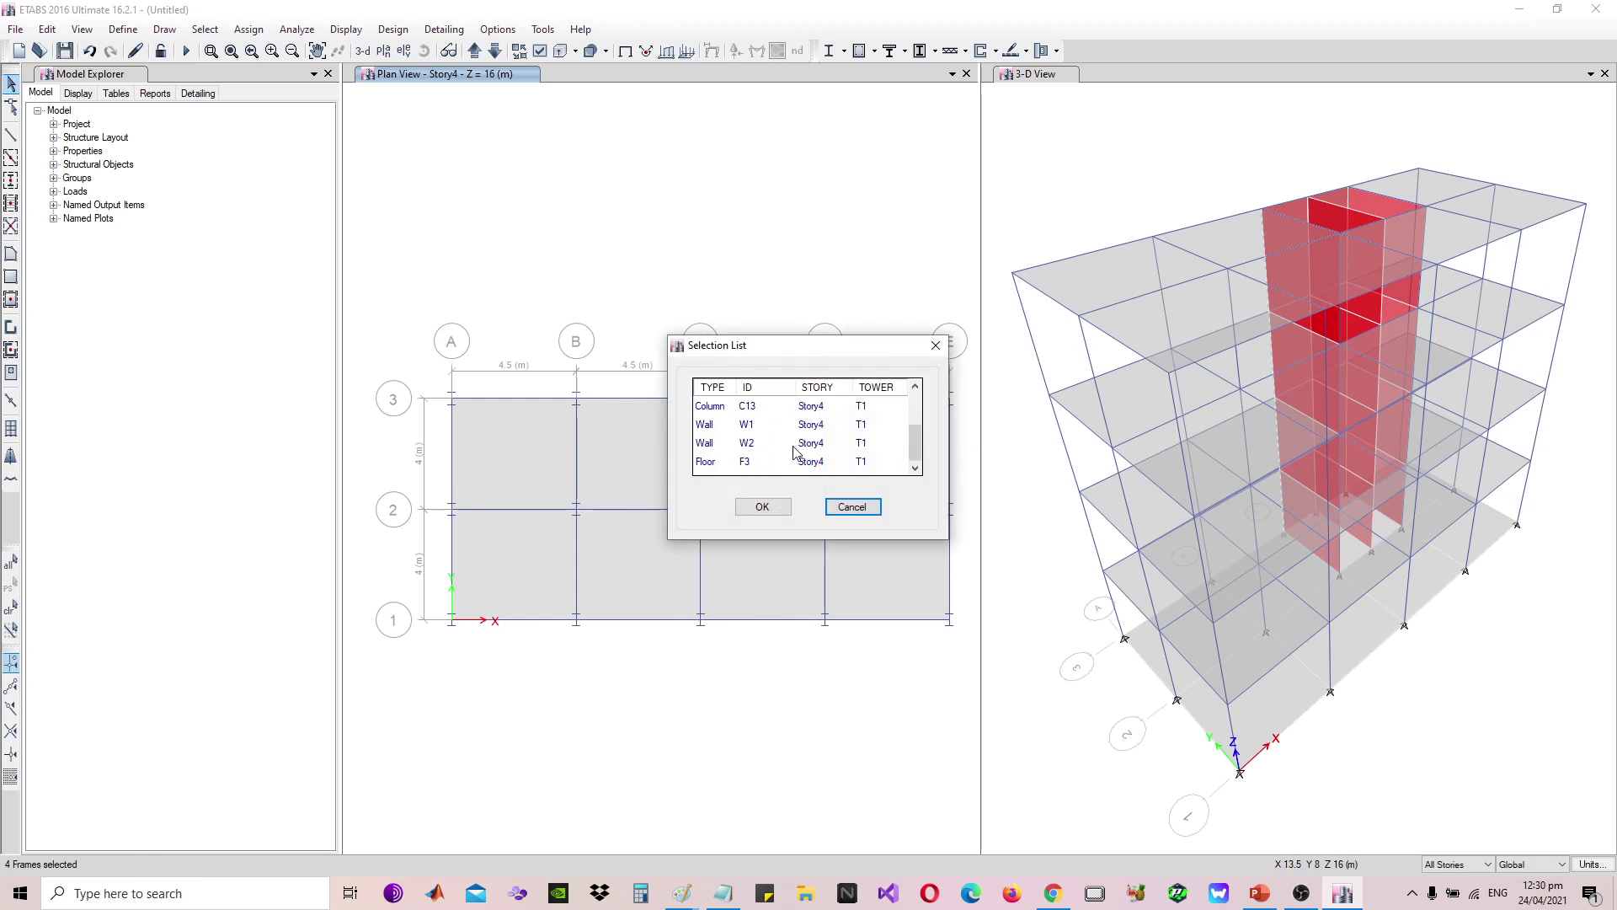
pyautogui.click(747, 408)
pyautogui.click(762, 506)
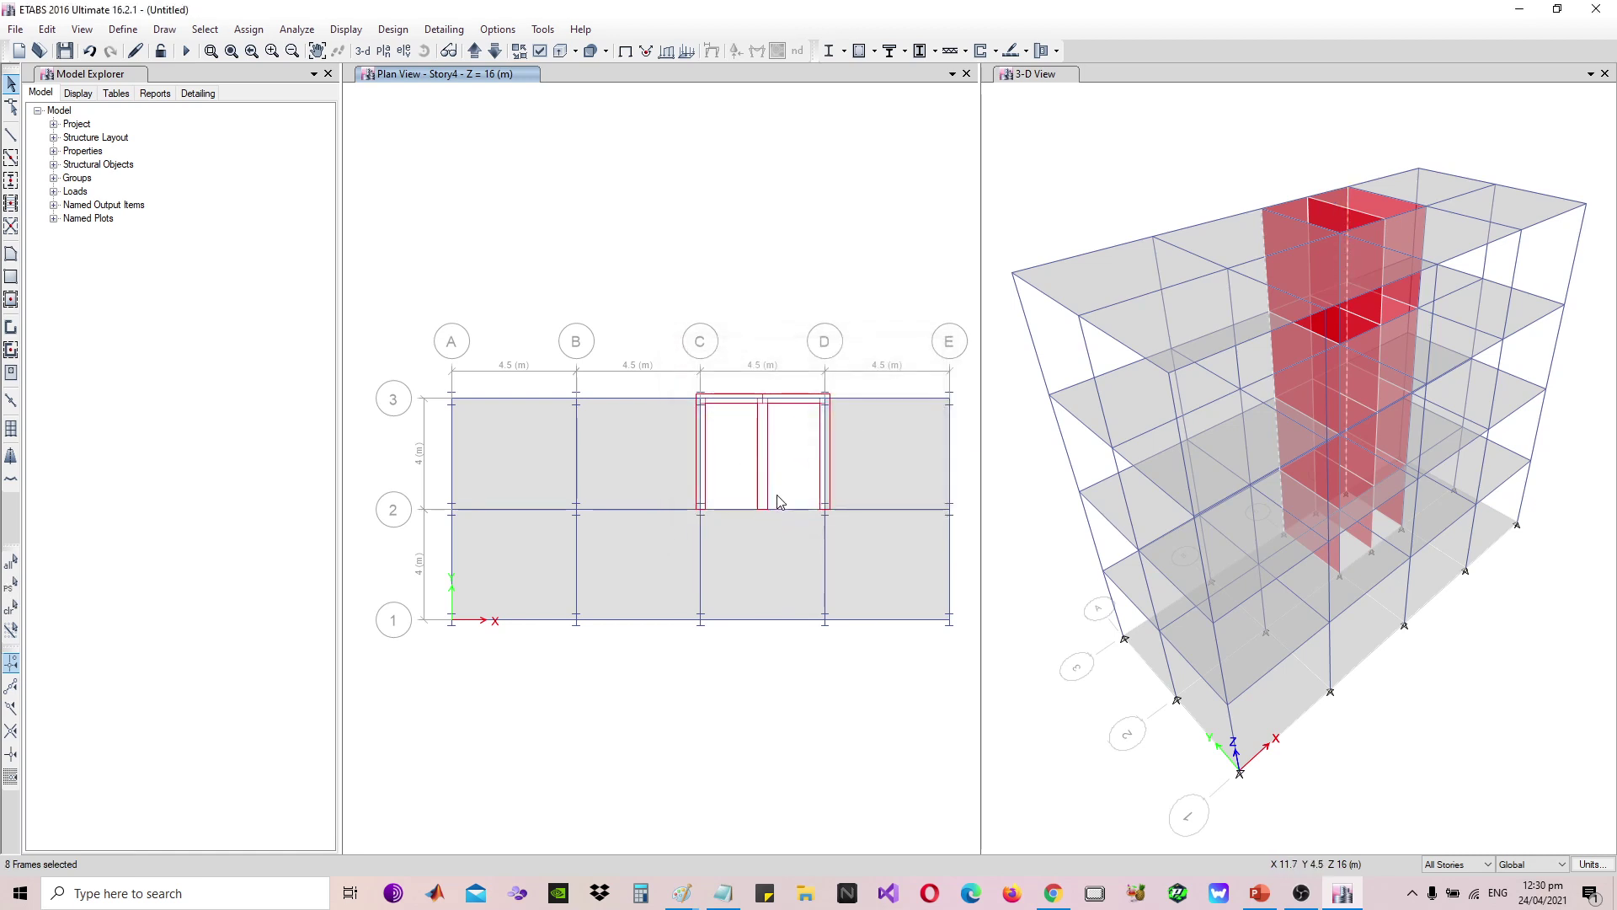
pyautogui.keyDown('ctrl'); pyautogui.click(701, 509); pyautogui.keyUp('ctrl')
pyautogui.scroll(-1, 754, 450)
pyautogui.scroll(1, 755, 451)
pyautogui.scroll(-1, 755, 451)
pyautogui.scroll(1, 757, 453)
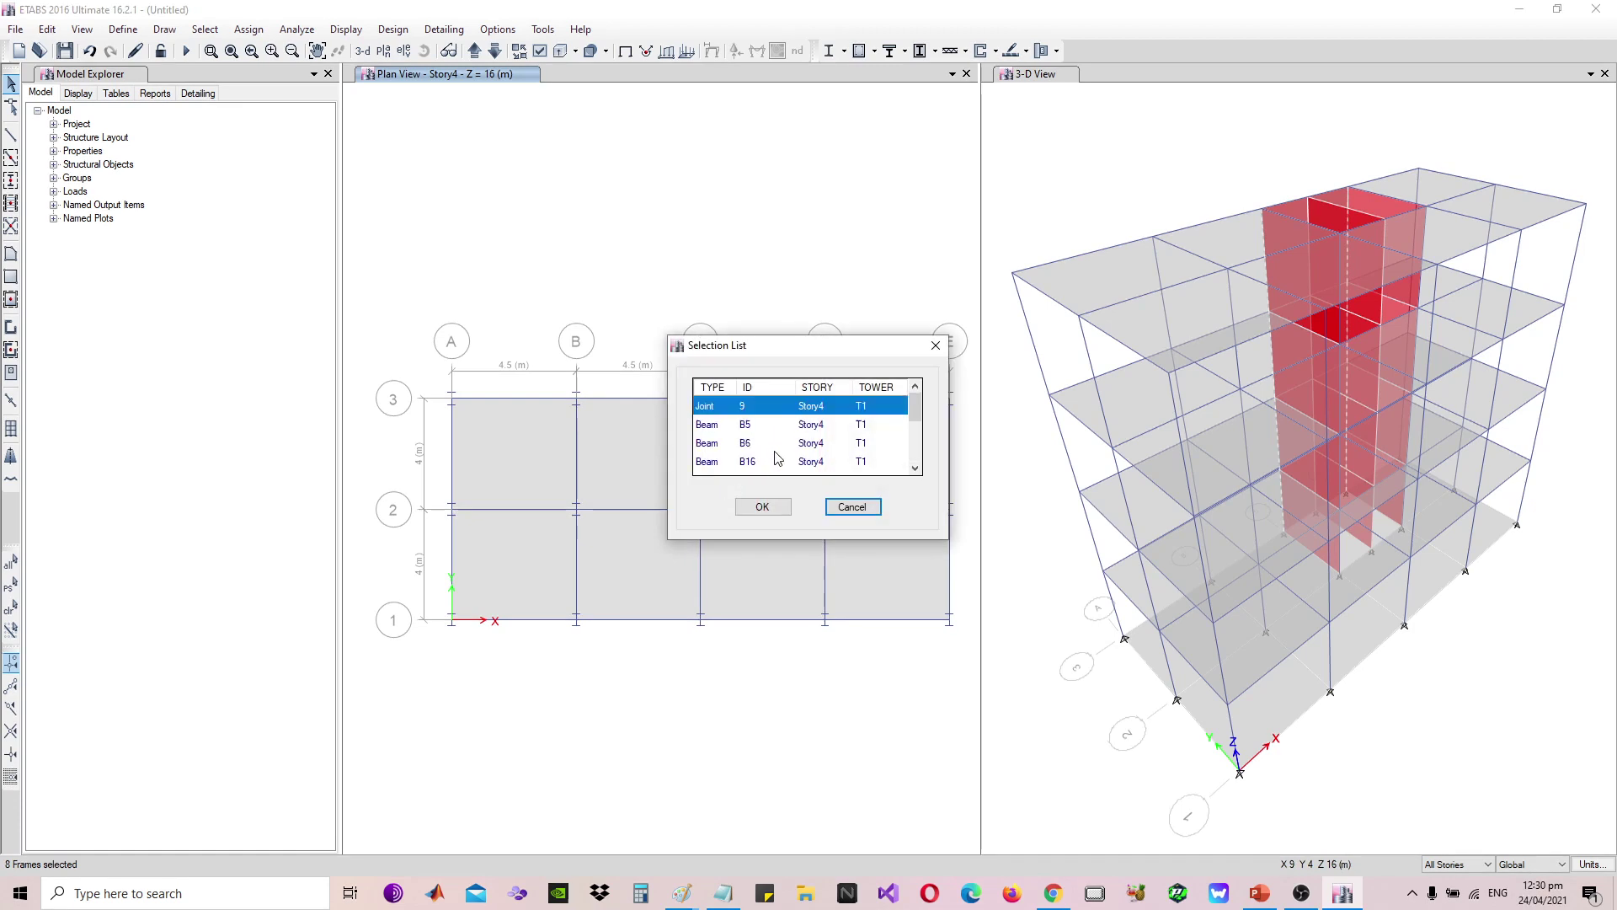
pyautogui.click(836, 505)
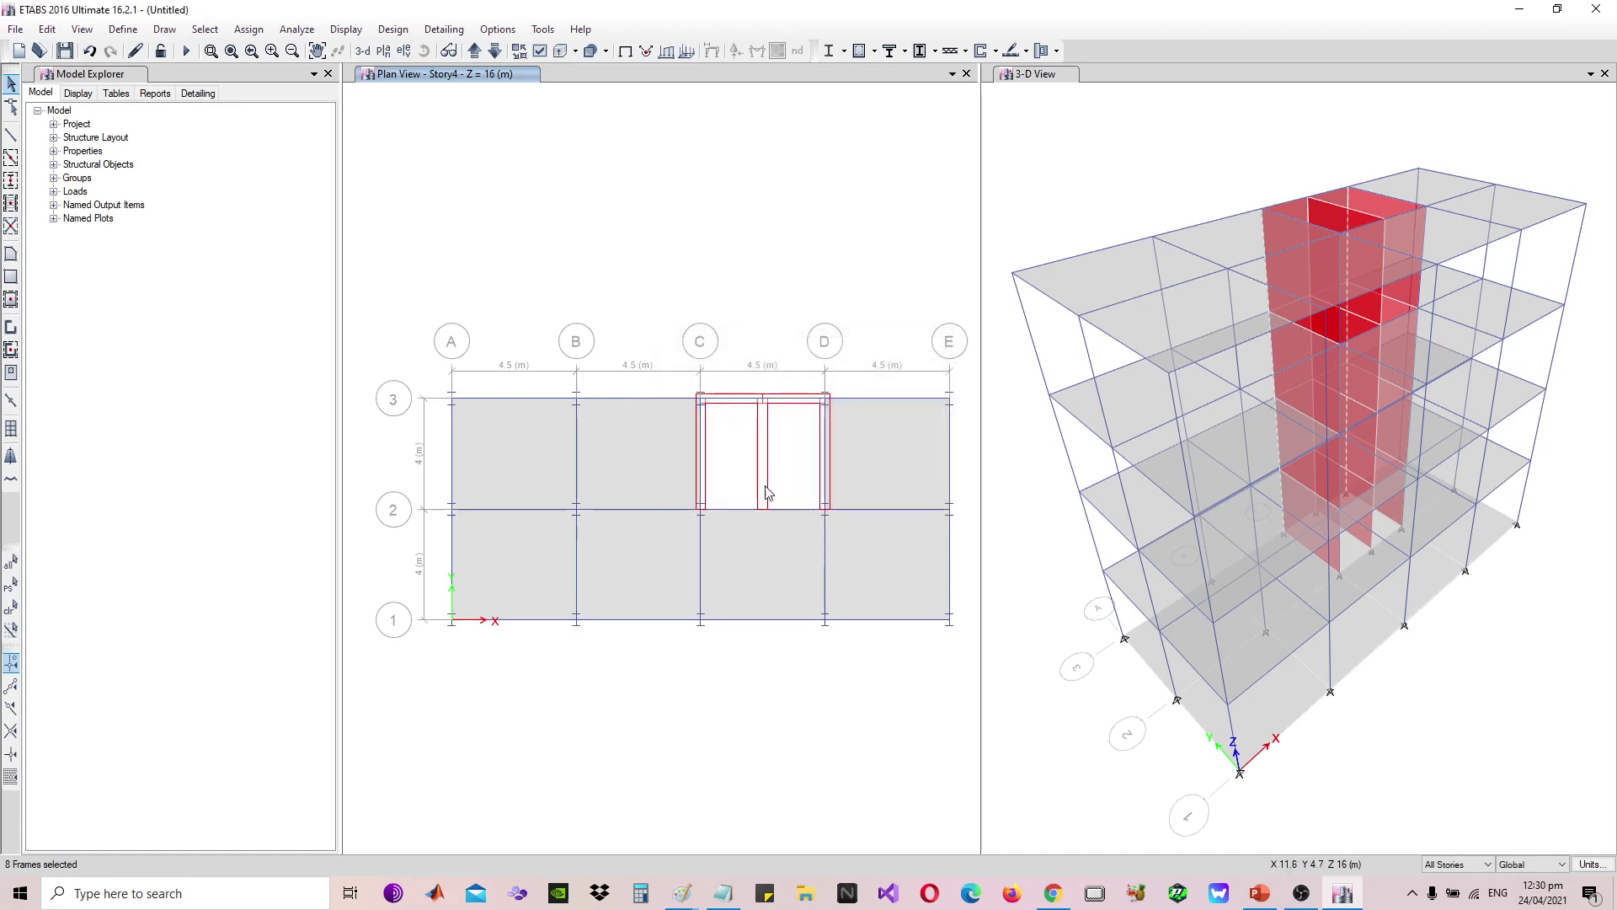
pyautogui.keyDown('ctrl'); pyautogui.click(701, 514); pyautogui.keyUp('ctrl')
pyautogui.scroll(-1, 830, 438)
pyautogui.scroll(1, 830, 438)
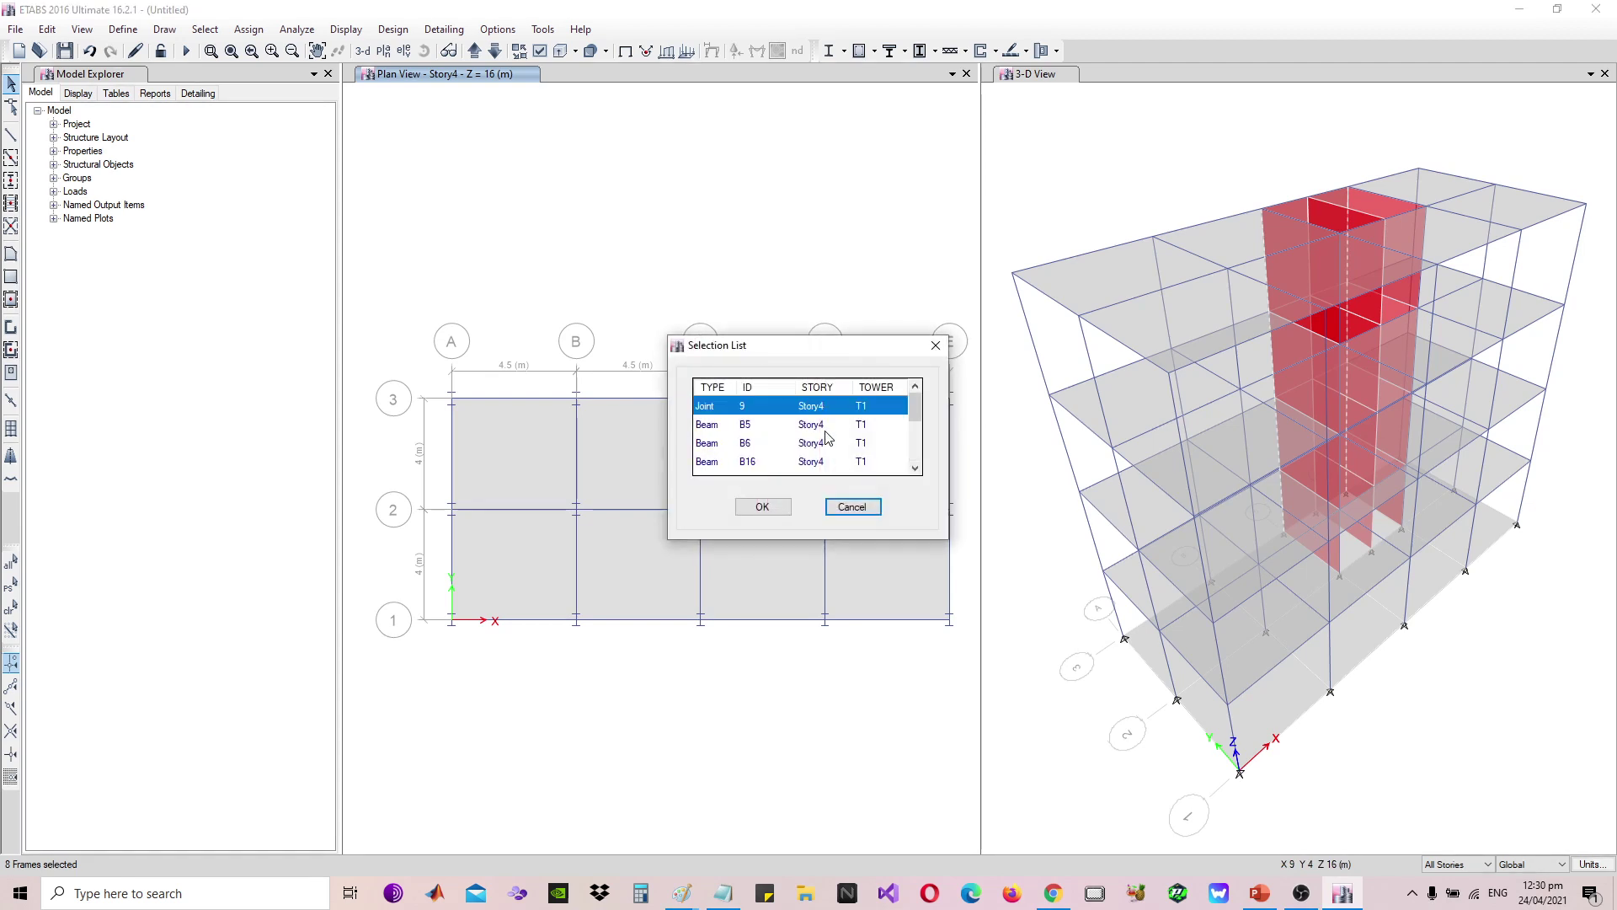
pyautogui.click(852, 508)
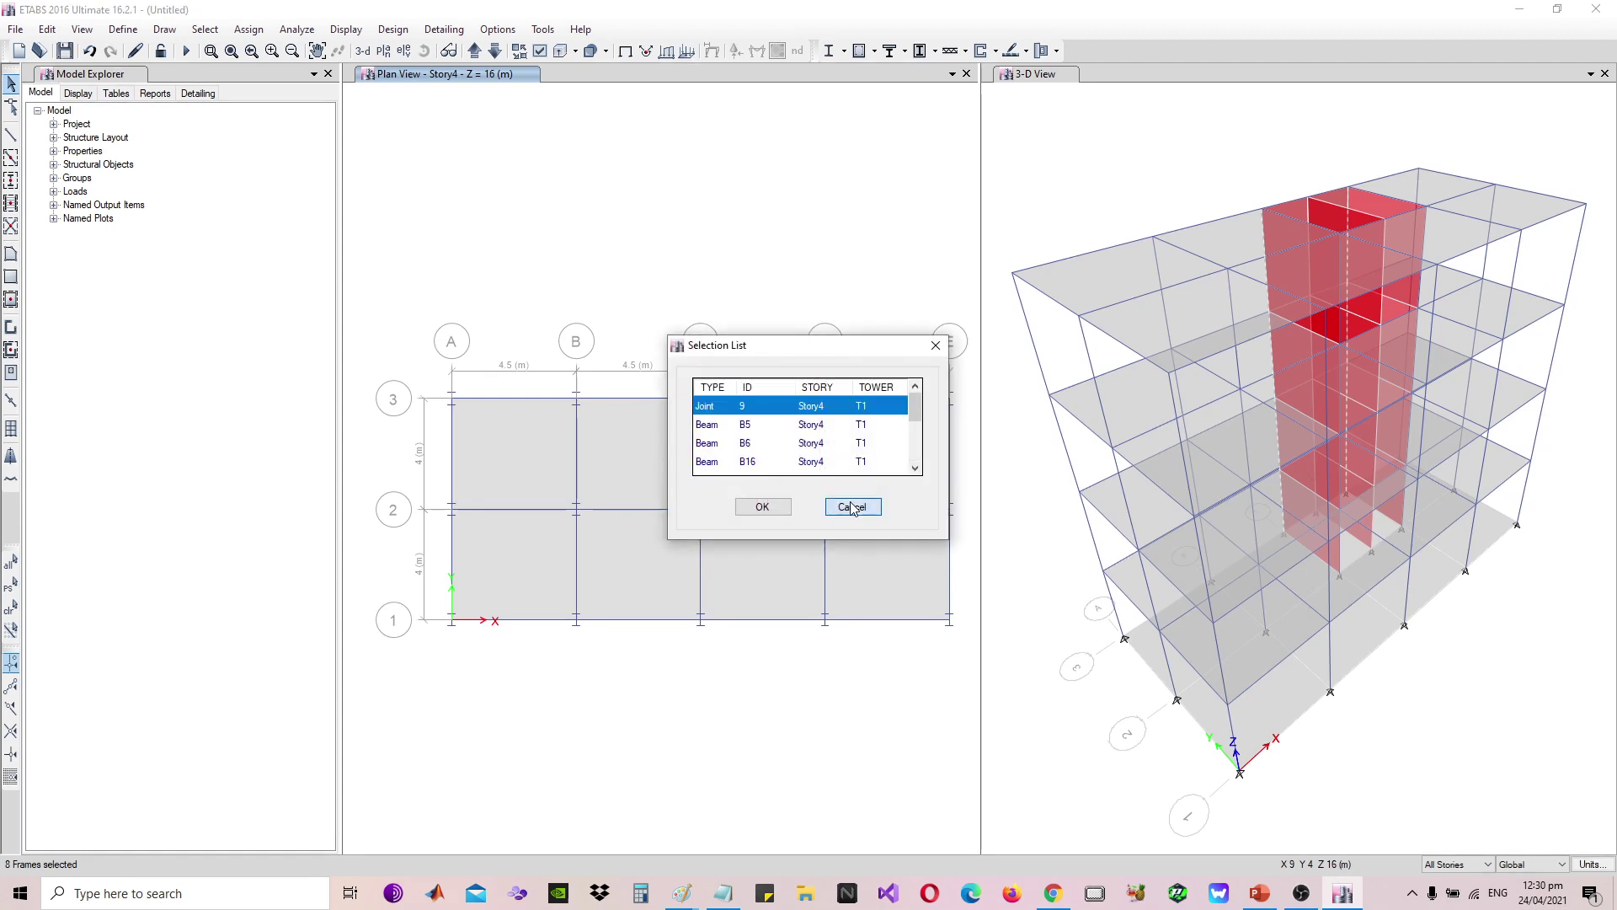
# Add the columns at grid points C-2 and D-2 to the selection and delete all selected columns
pyautogui.keyDown('ctrl'); pyautogui.click(1340, 234); pyautogui.keyUp('ctrl')
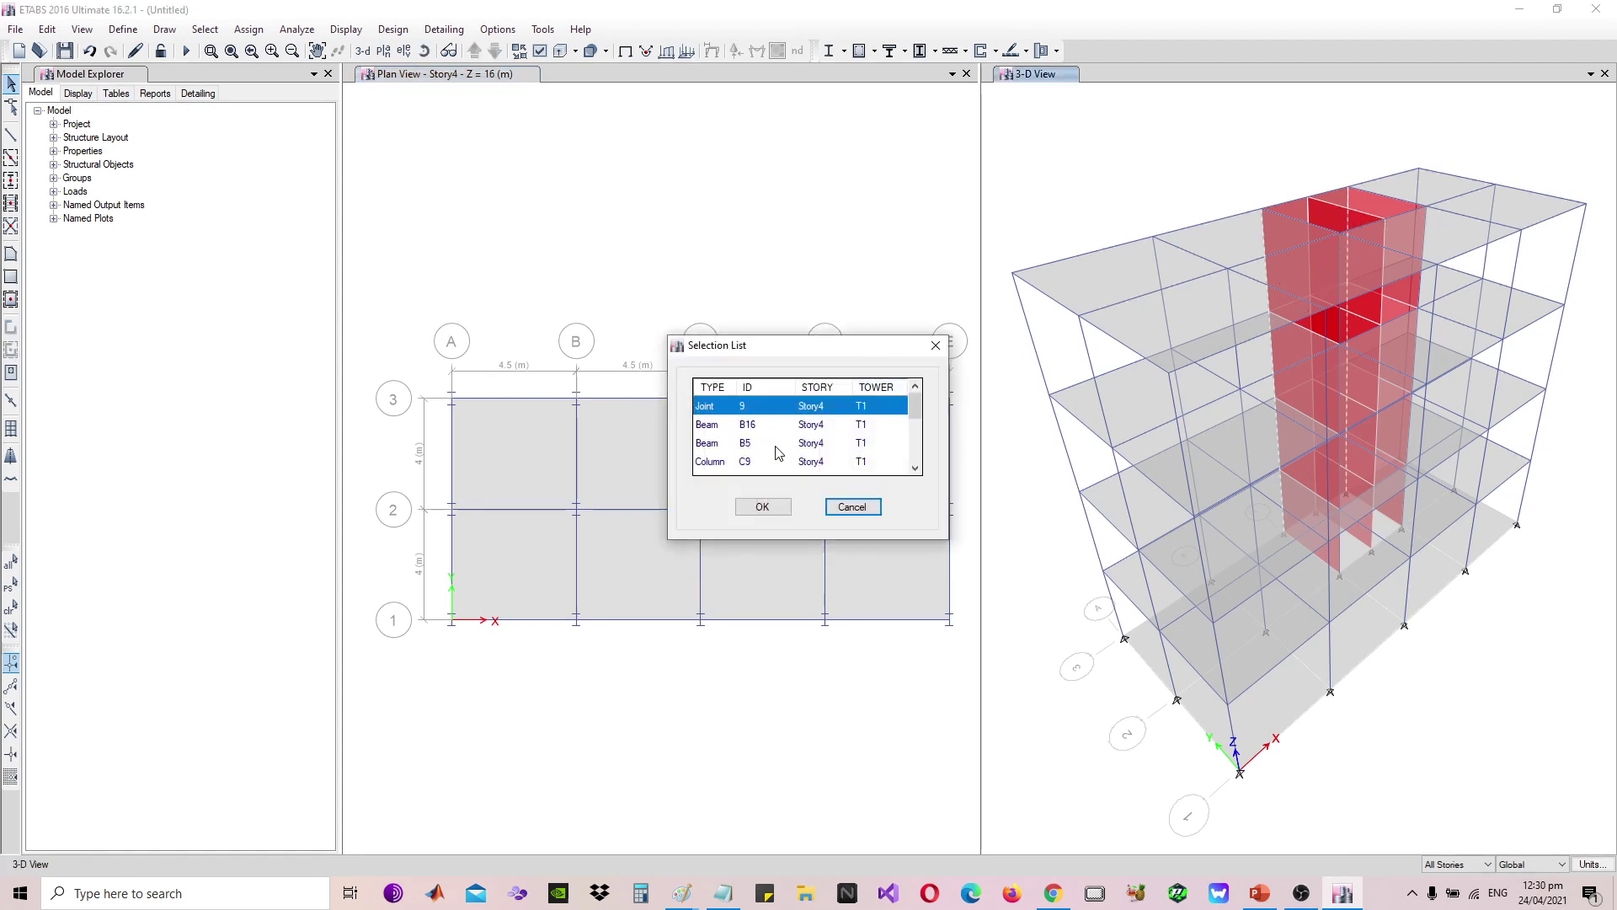
pyautogui.click(773, 460)
pyautogui.click(762, 505)
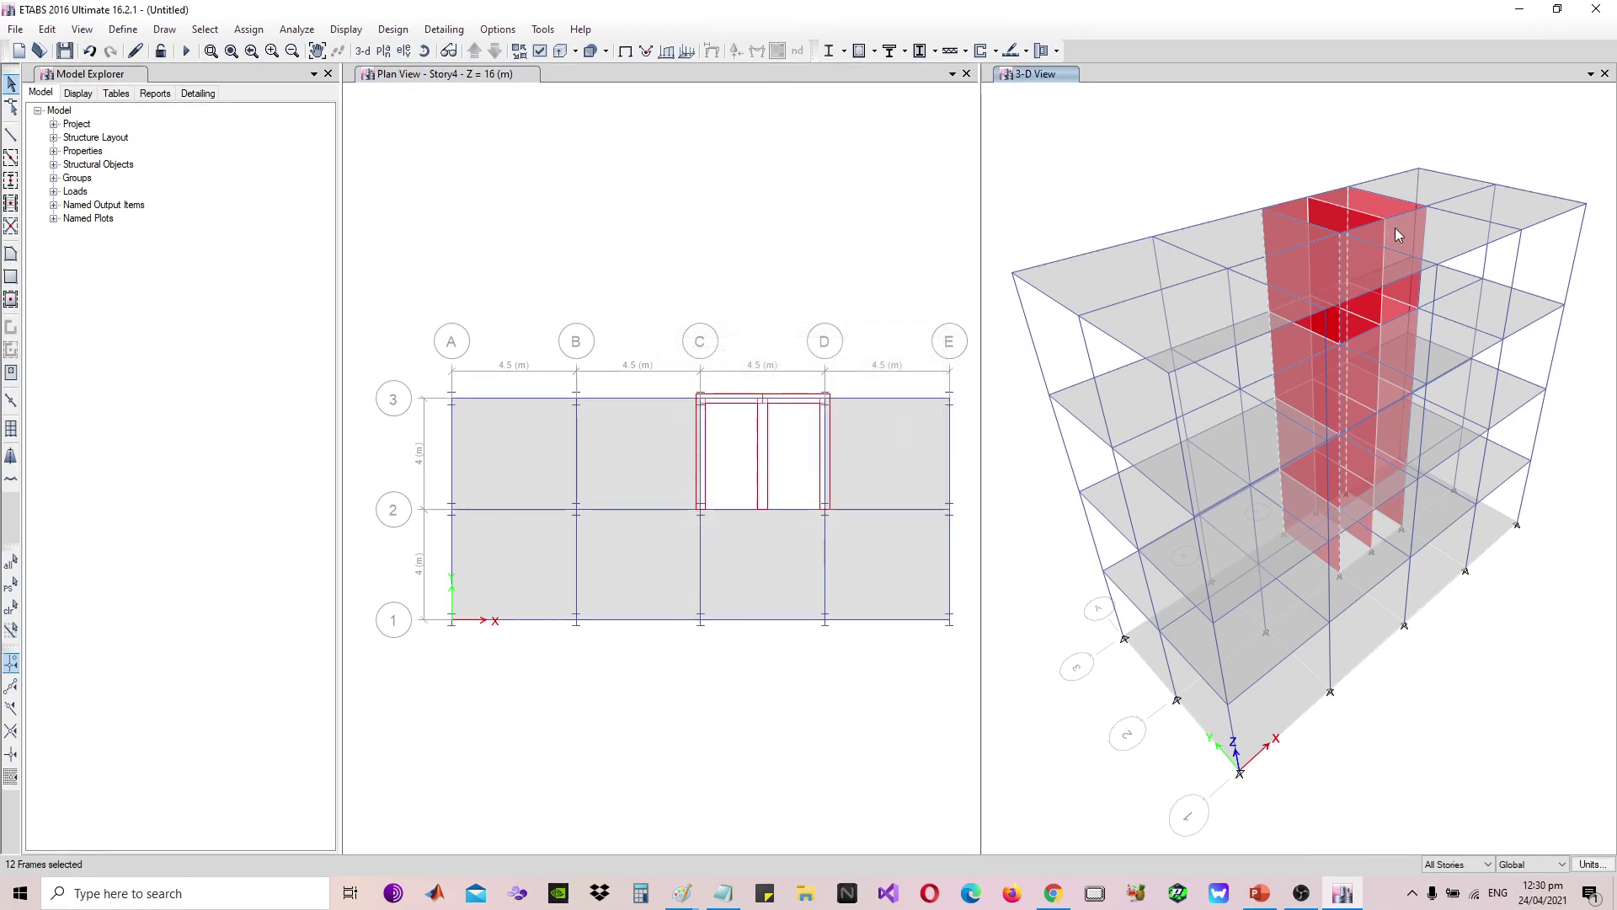
pyautogui.keyDown('ctrl'); pyautogui.click(1428, 213); pyautogui.keyUp('ctrl')
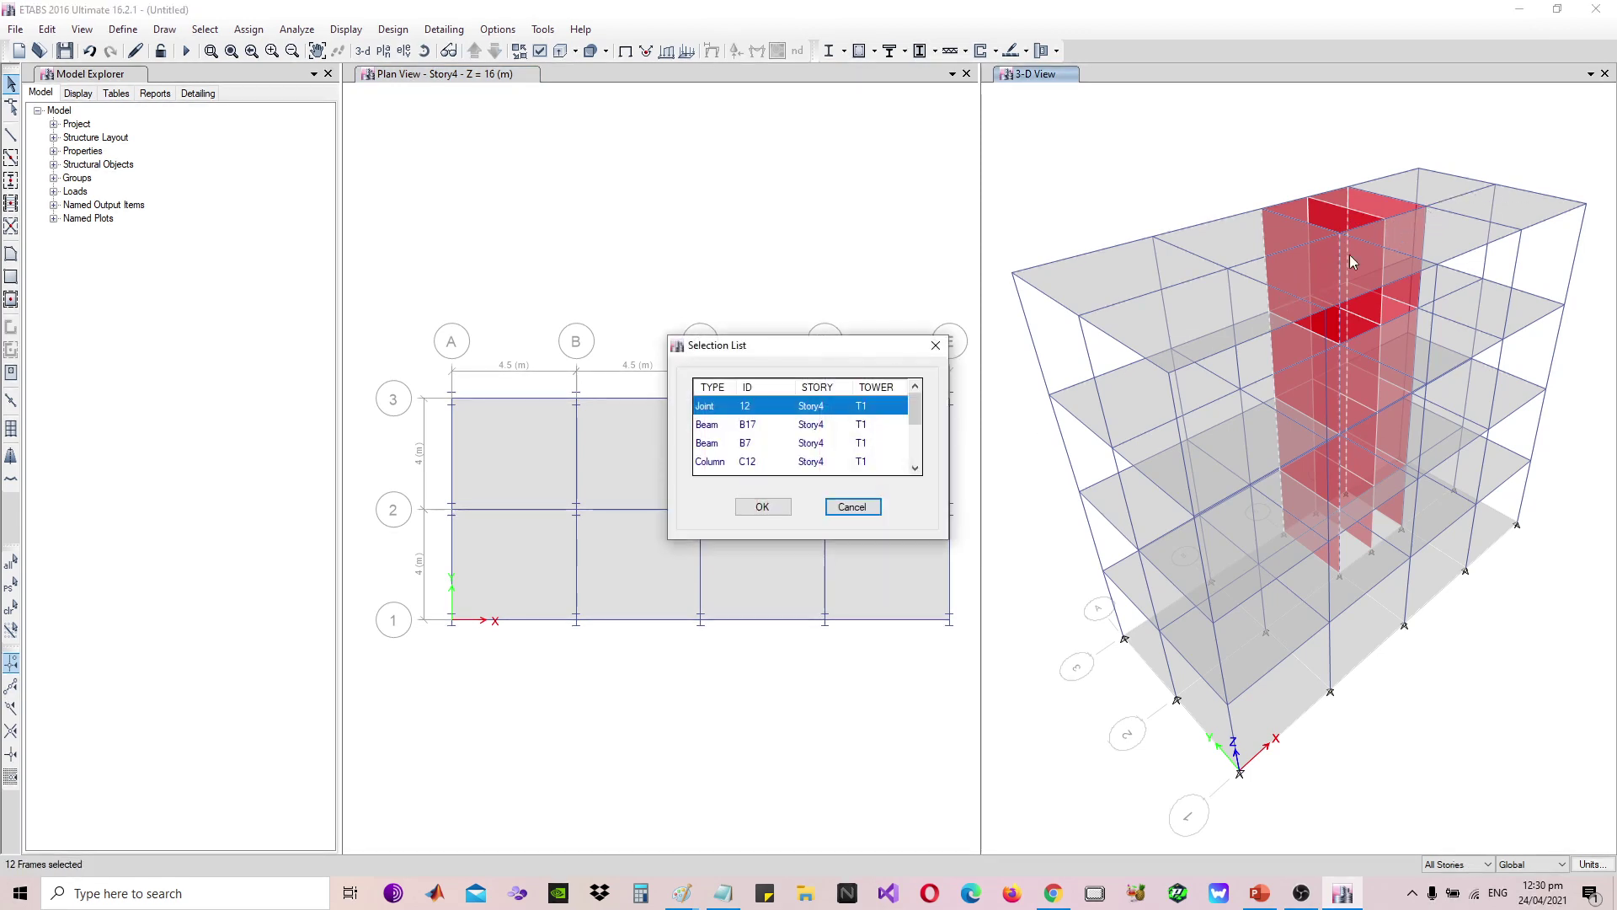
pyautogui.click(784, 461)
pyautogui.click(763, 506)
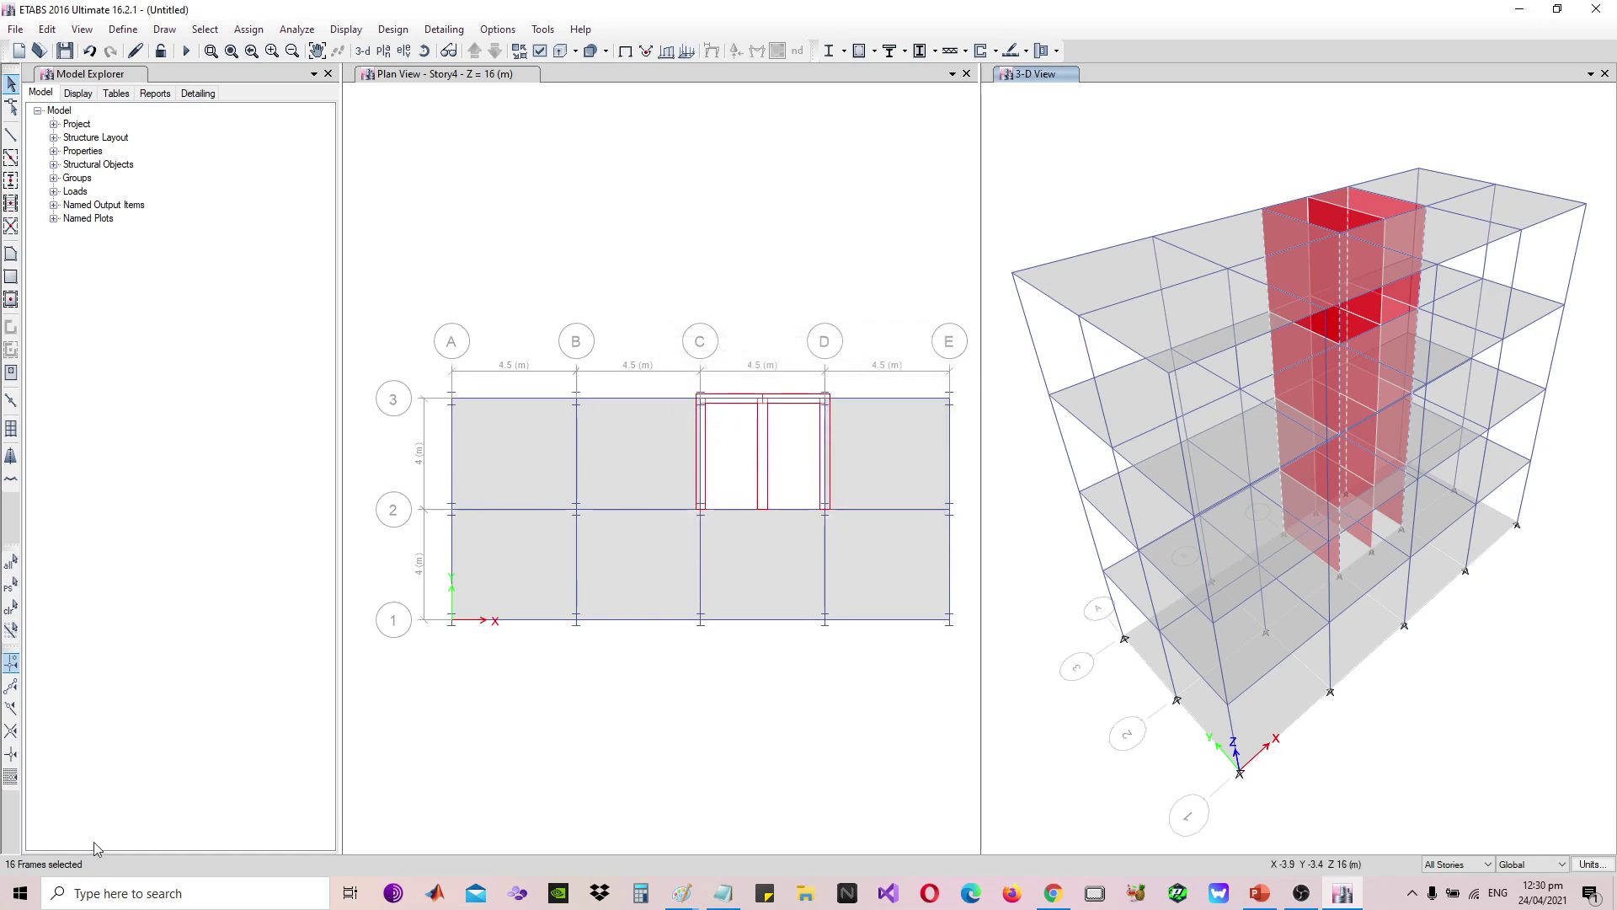
pyautogui.hotkey('ctrl', 'q')
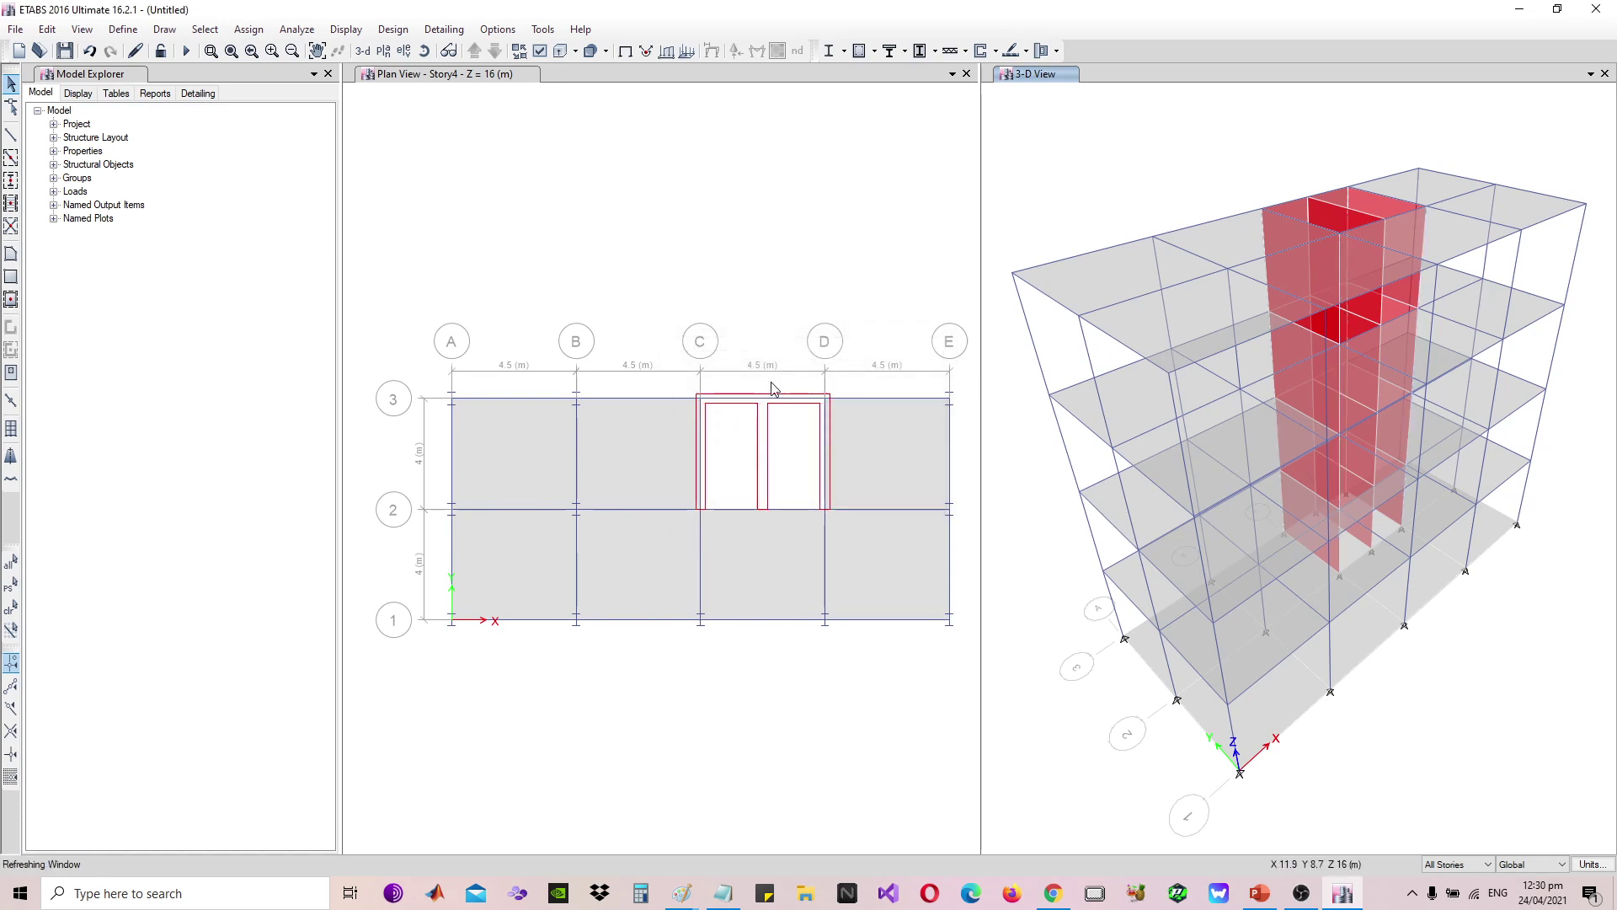
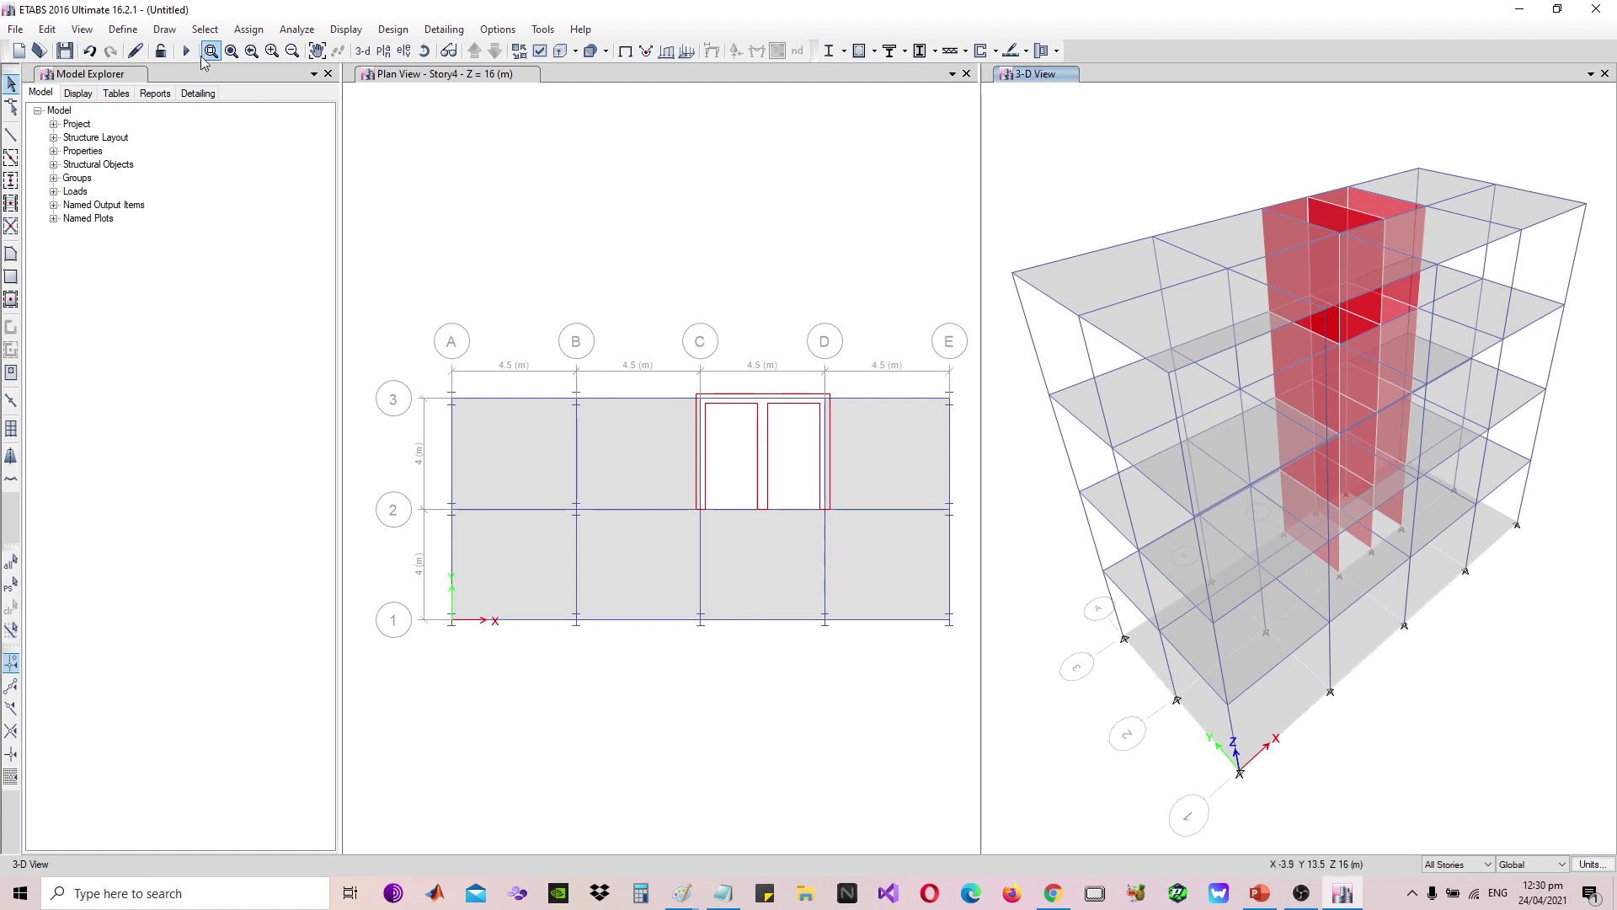
pyautogui.click(383, 51)
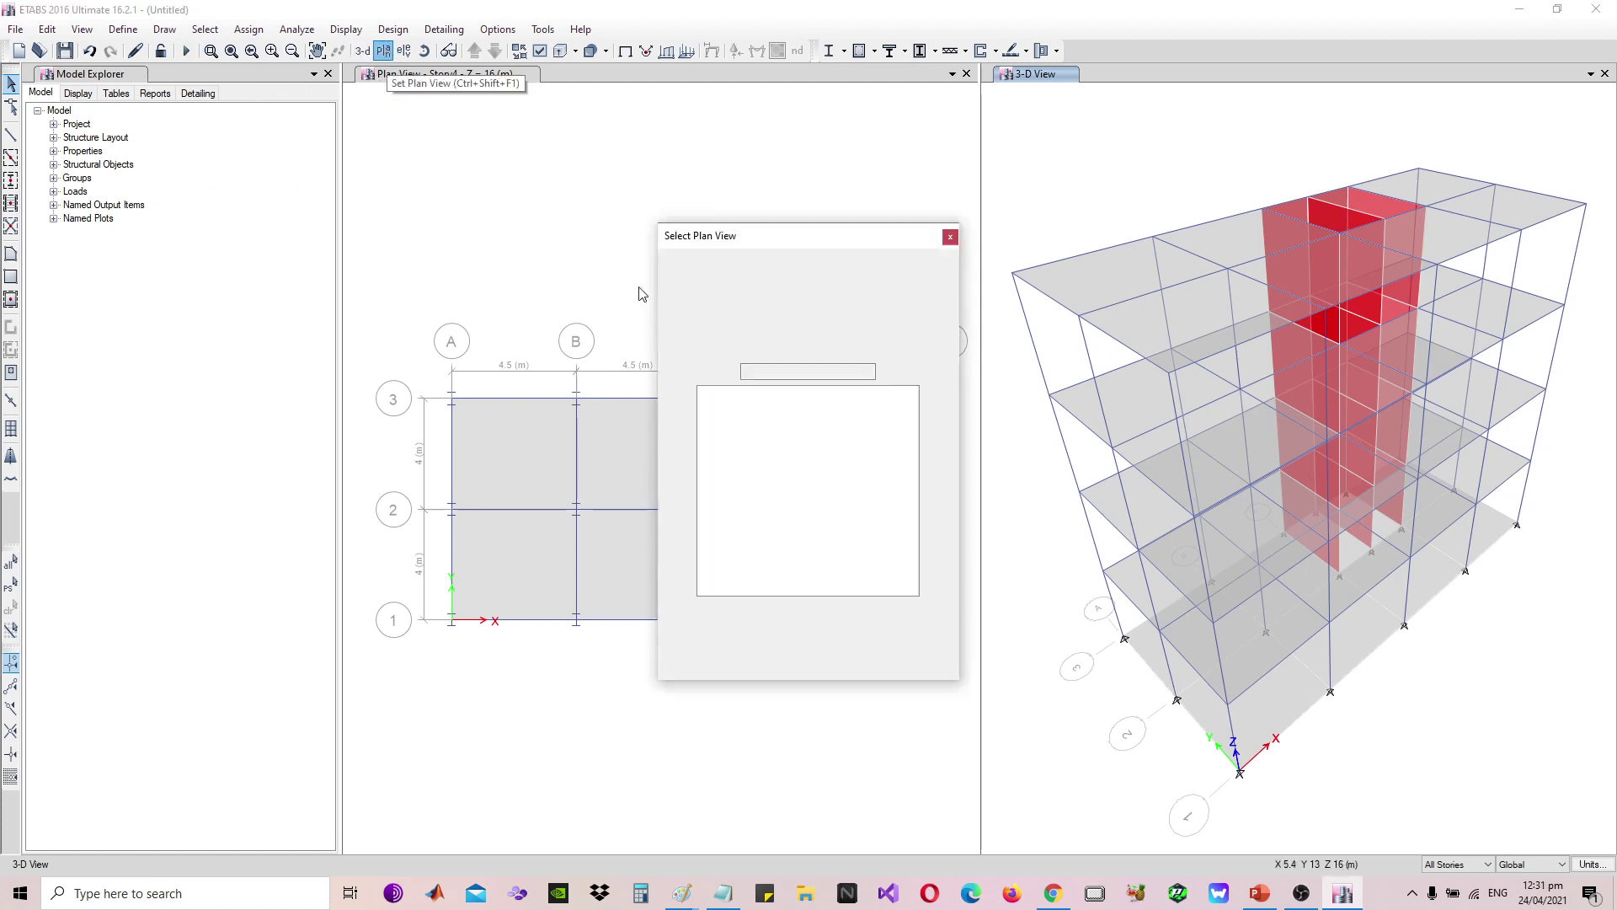
pyautogui.click(725, 437)
pyautogui.click(873, 647)
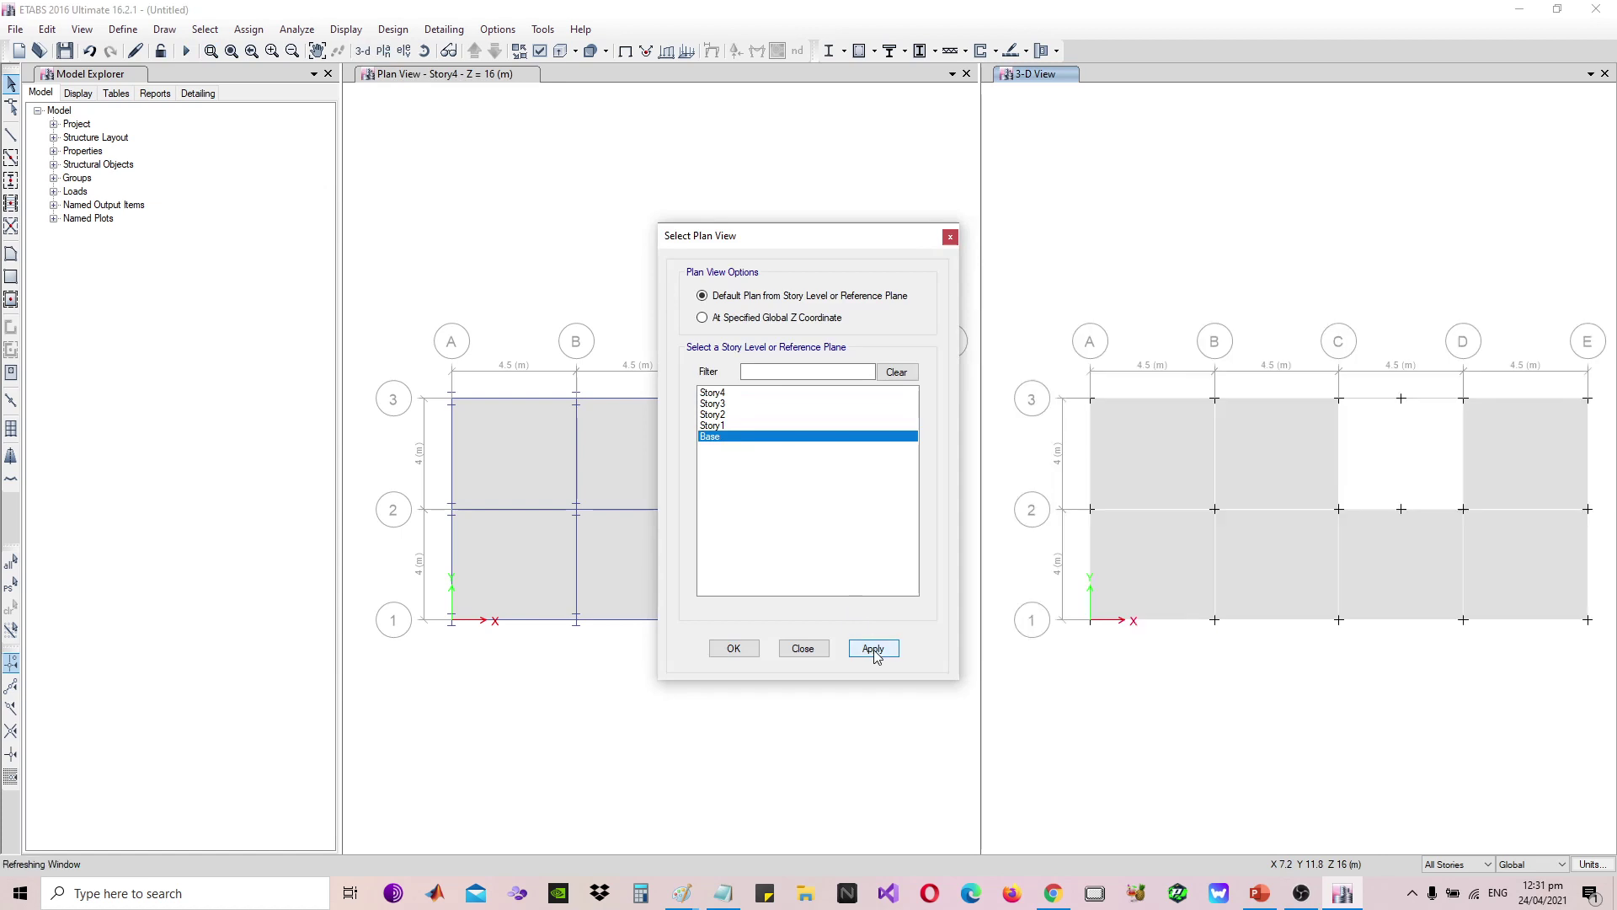
pyautogui.click(803, 648)
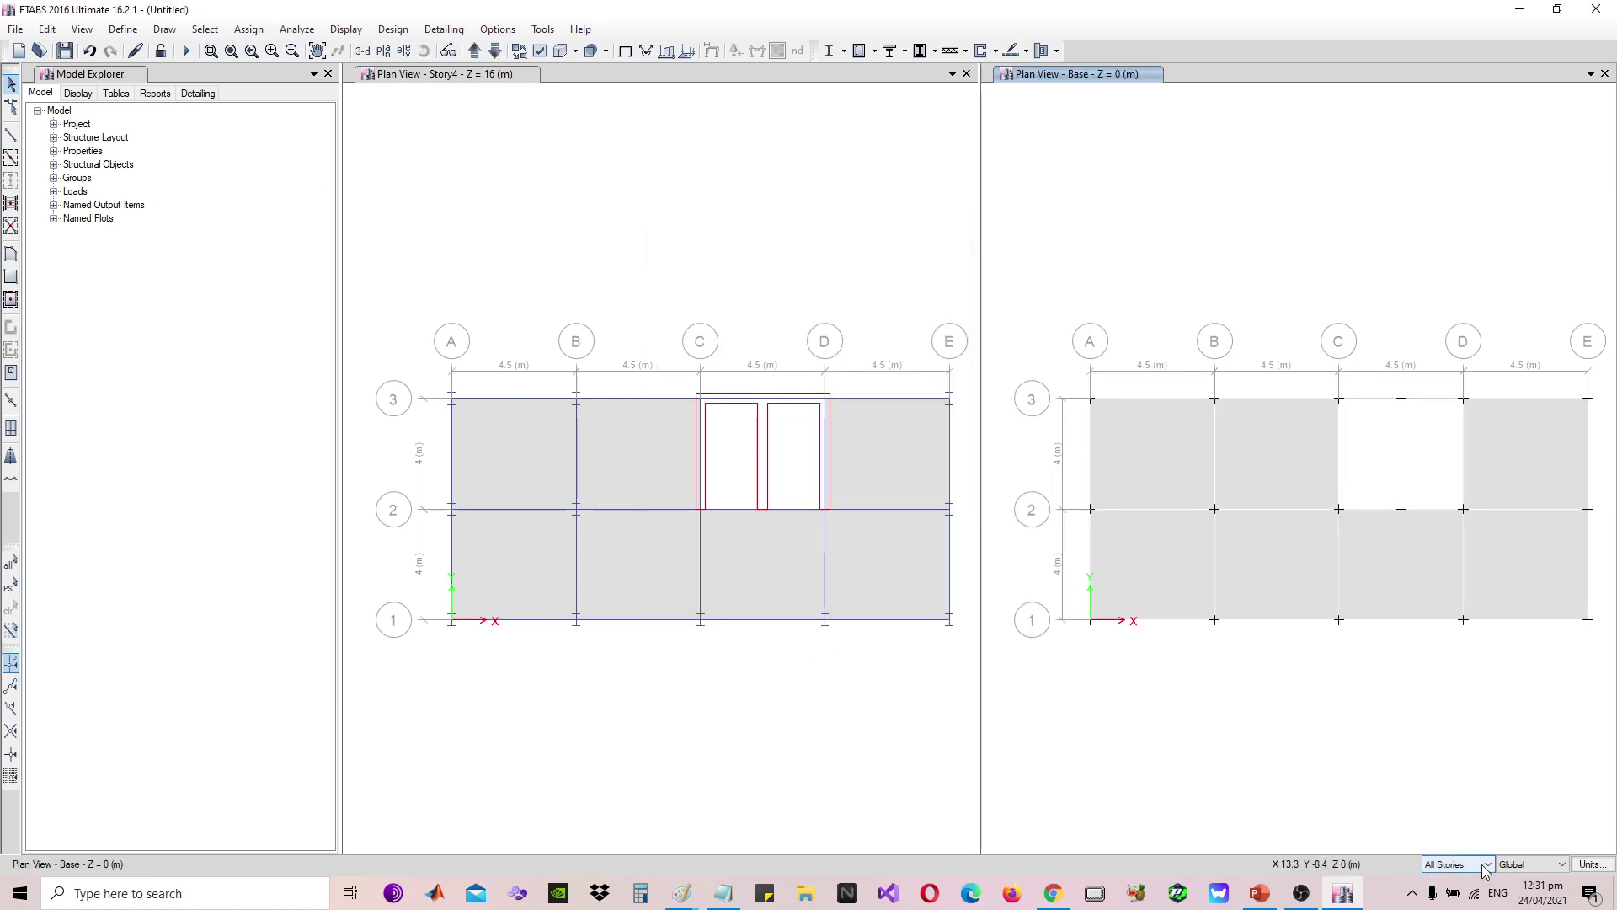
pyautogui.click(371, 51)
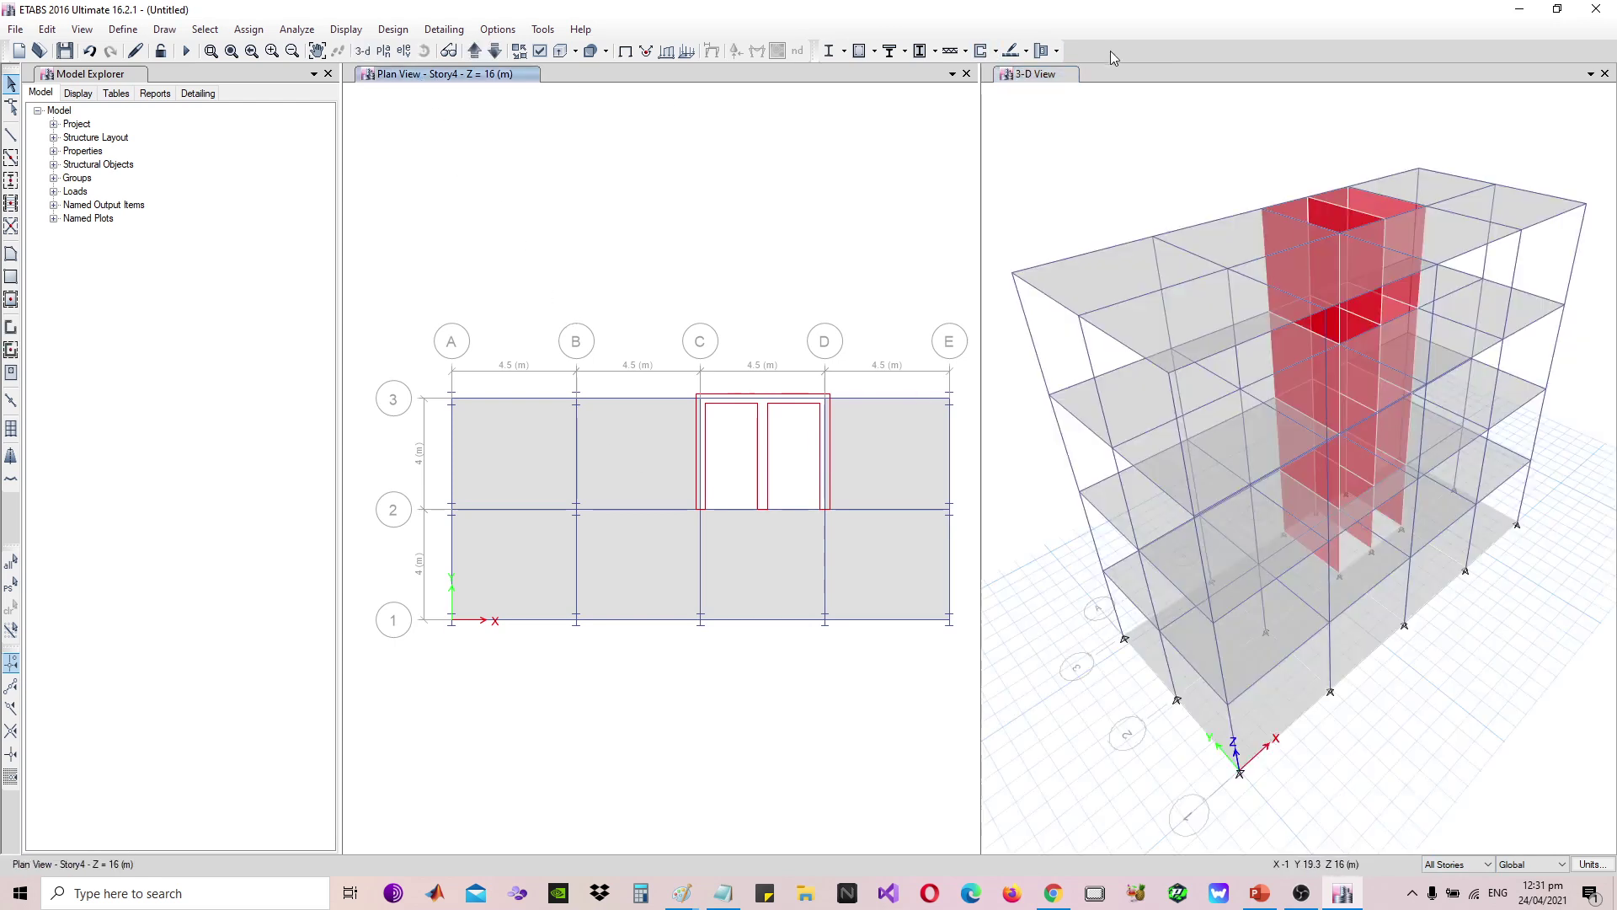
# Switch the Story4 plan view to the Base level and change the story scope to One Story
pyautogui.click(379, 78)
pyautogui.click(384, 51)
pyautogui.click(716, 436)
pyautogui.click(873, 648)
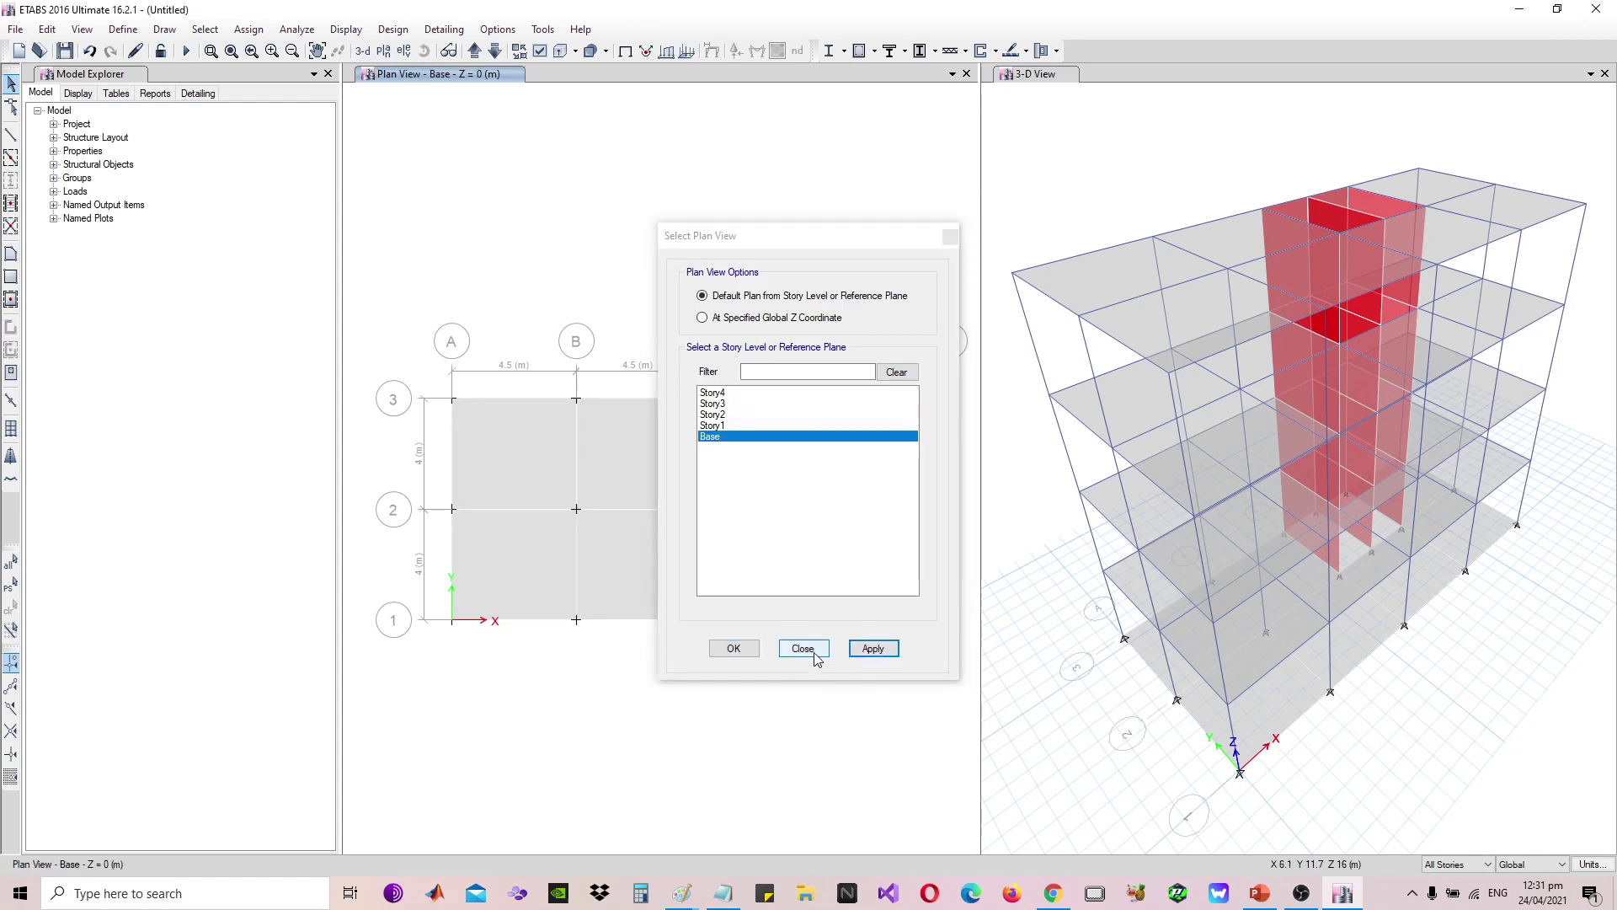
pyautogui.click(804, 650)
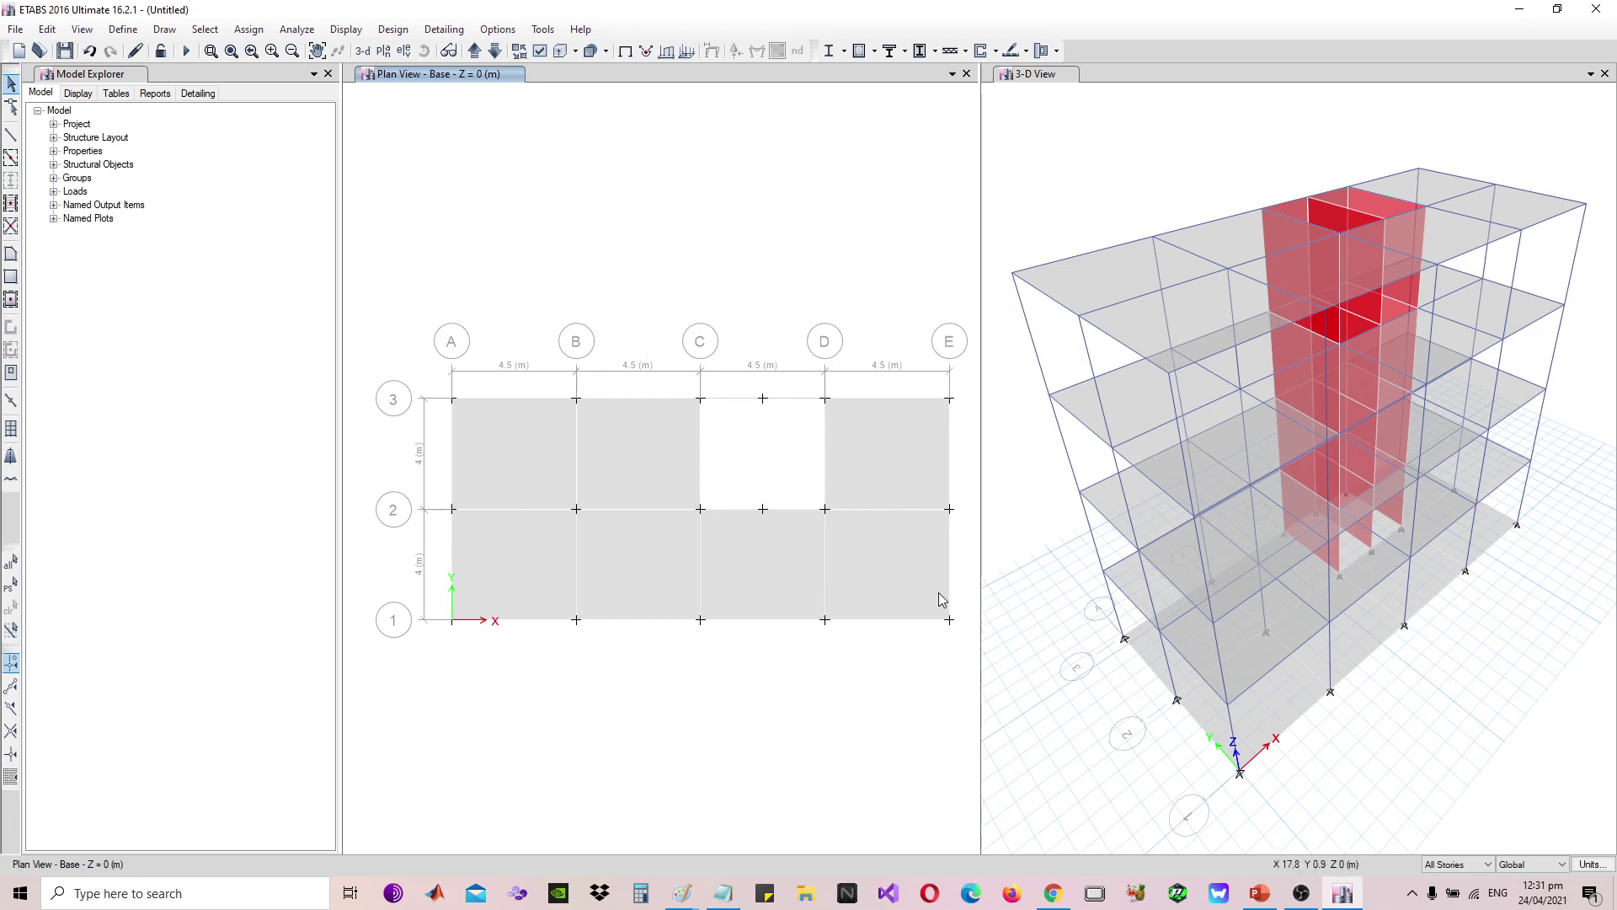
pyautogui.click(1449, 864)
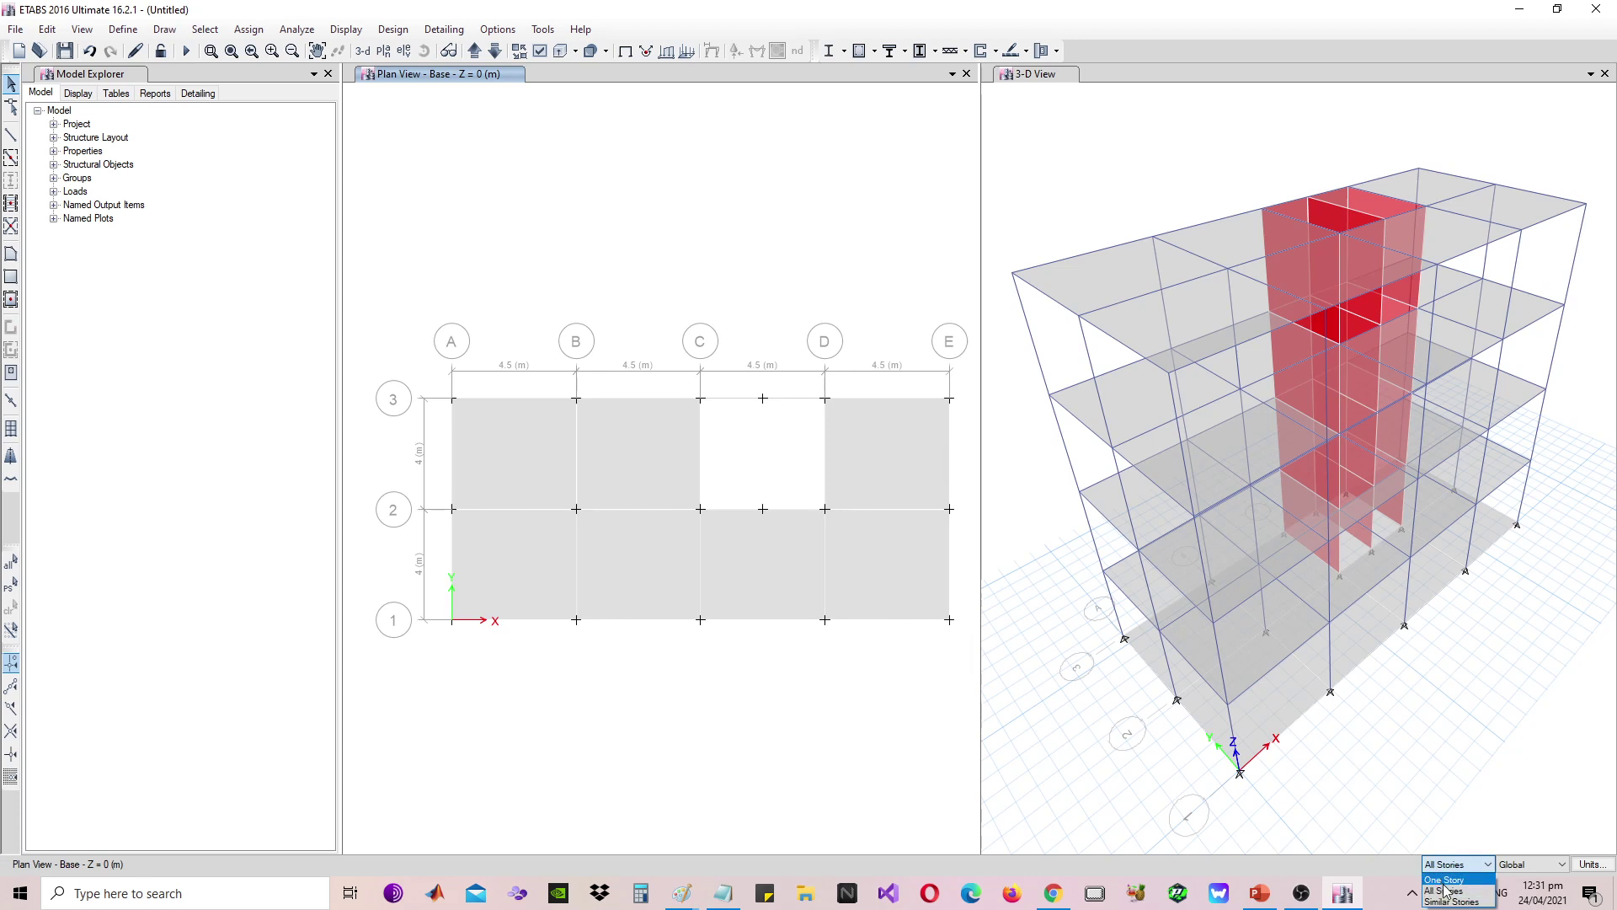
pyautogui.click(1454, 880)
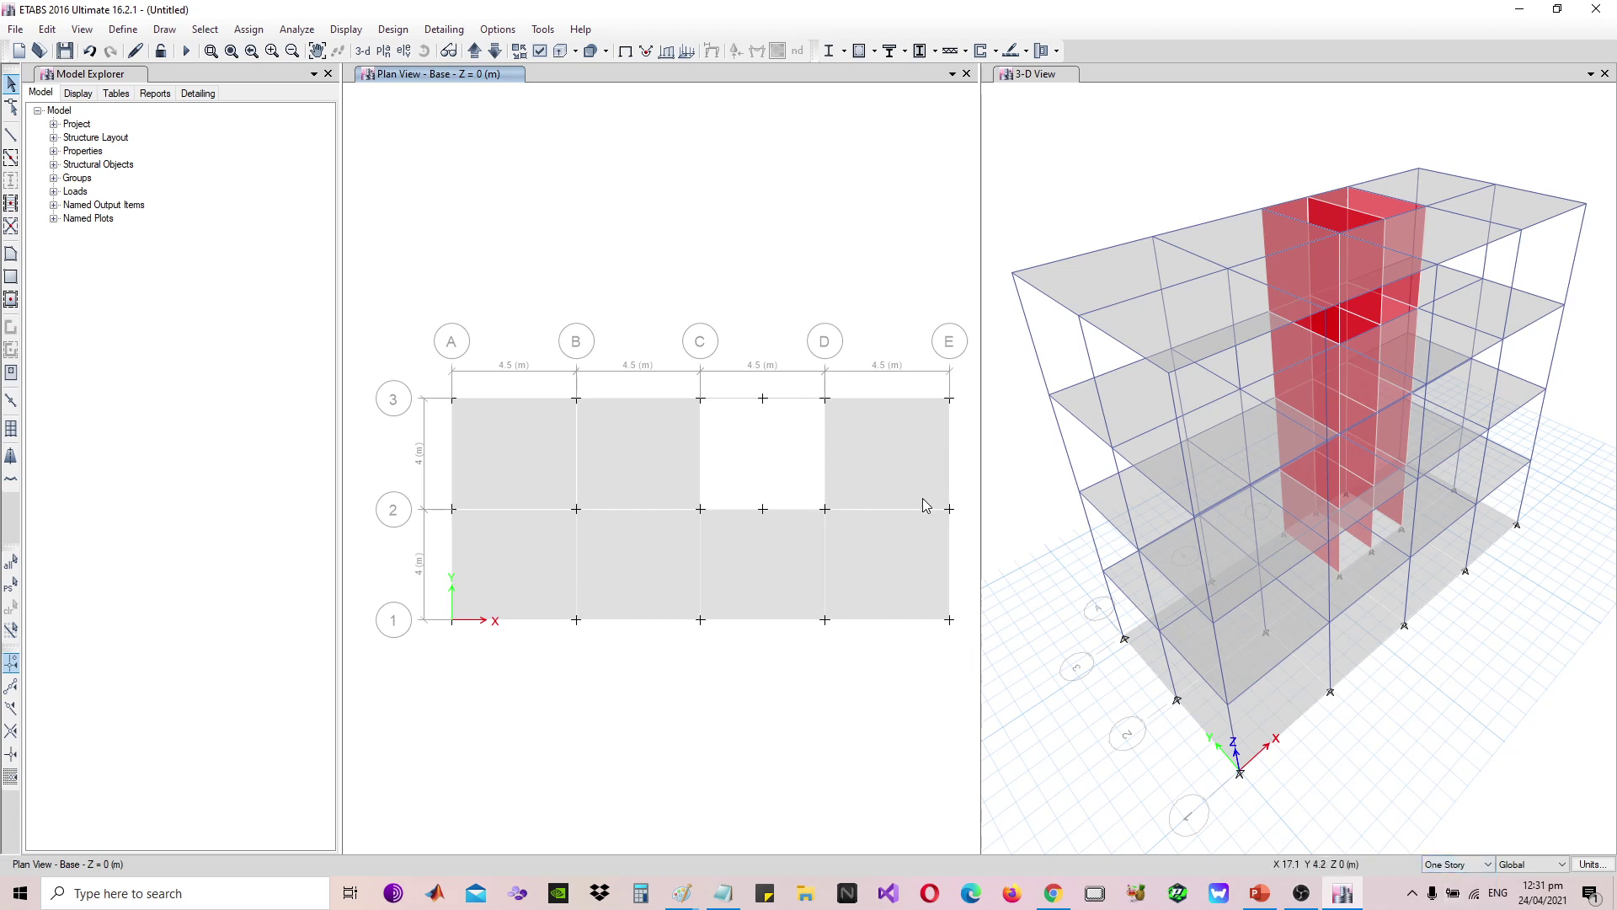
# Select all the floor slabs at the Base level and delete them
pyautogui.click(869, 467)
pyautogui.click(901, 586)
pyautogui.click(746, 579)
pyautogui.click(683, 576)
pyautogui.click(654, 477)
pyautogui.click(539, 472)
pyautogui.click(556, 545)
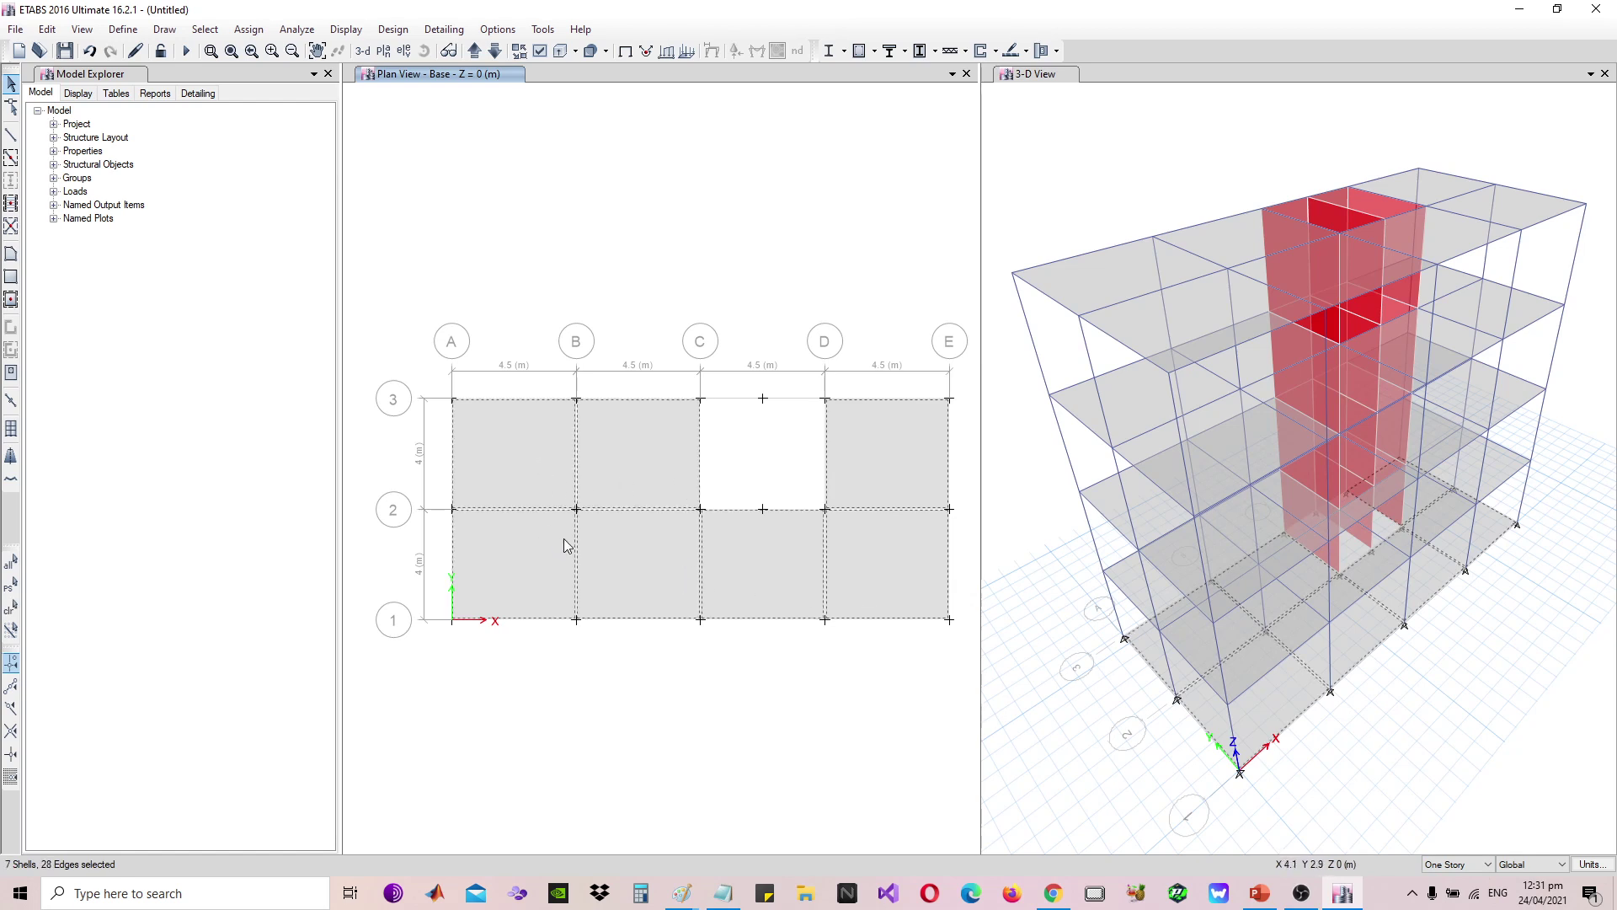
pyautogui.press('Delete')
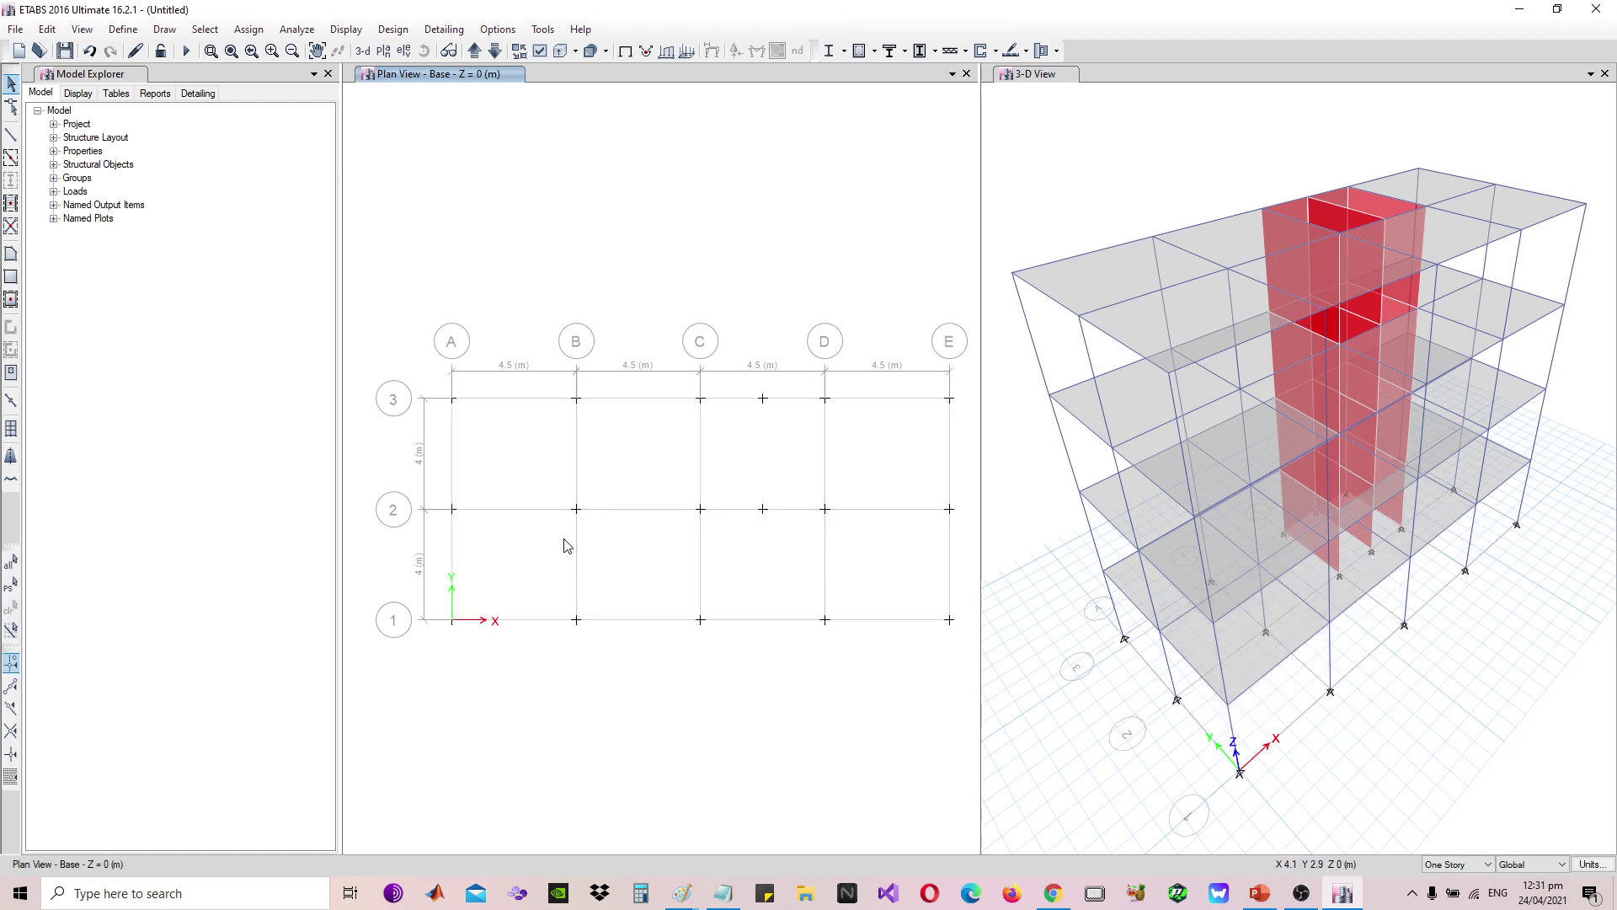
# Select all the joints at the Base level and assign fixed restraints in all translations and rotations about X, Y and Z
pyautogui.moveTo(425, 369); pyautogui.dragTo(969, 676)
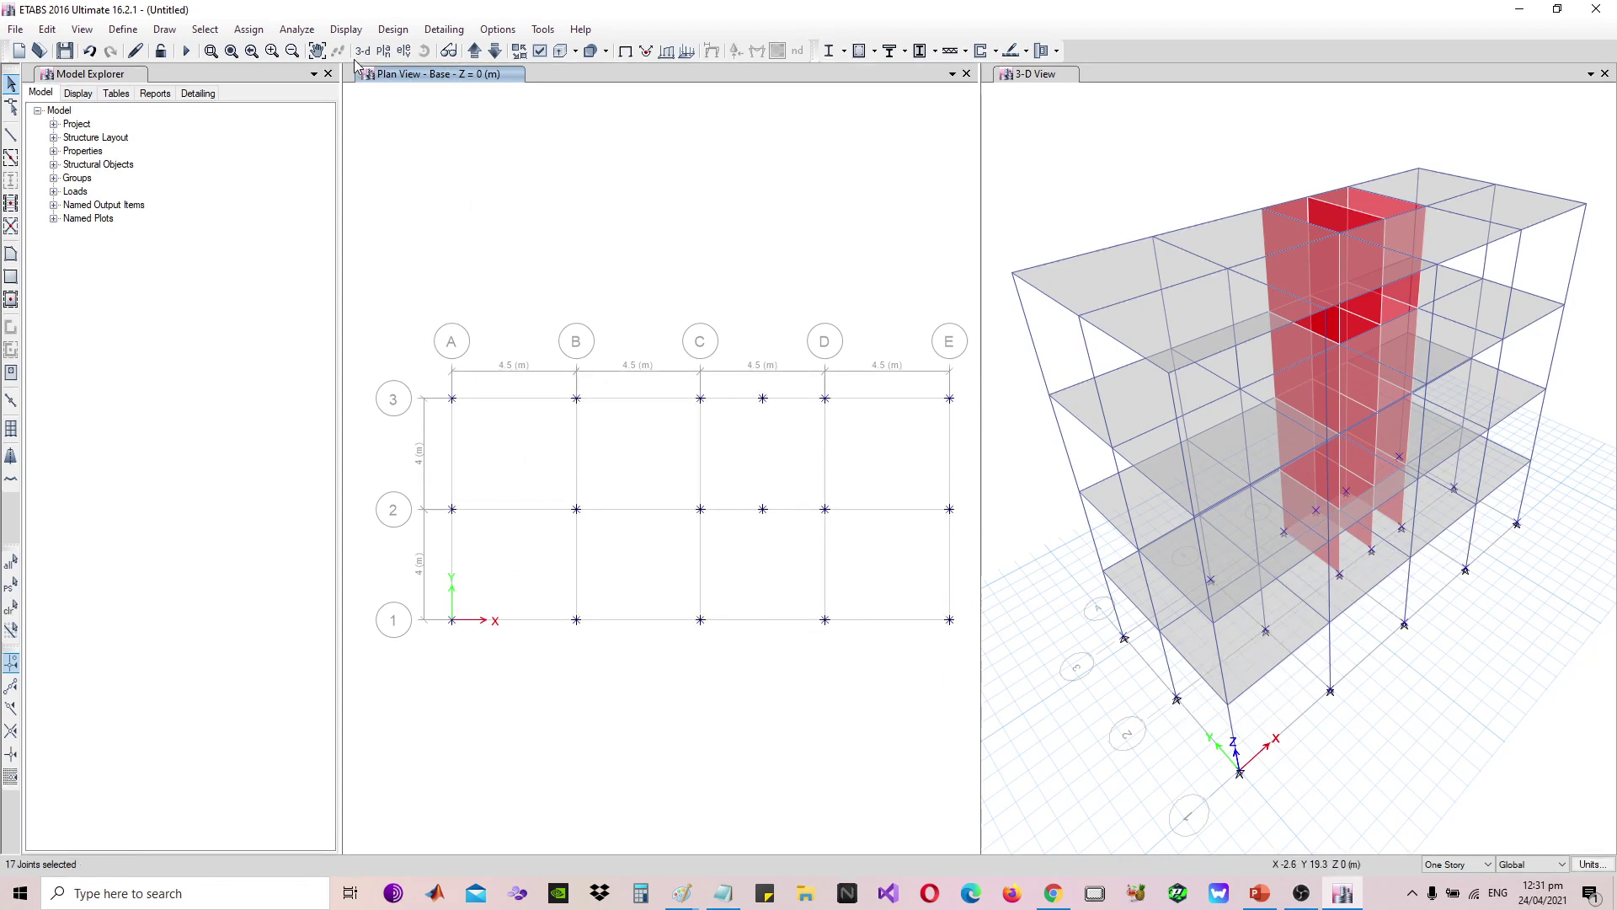
pyautogui.click(249, 29)
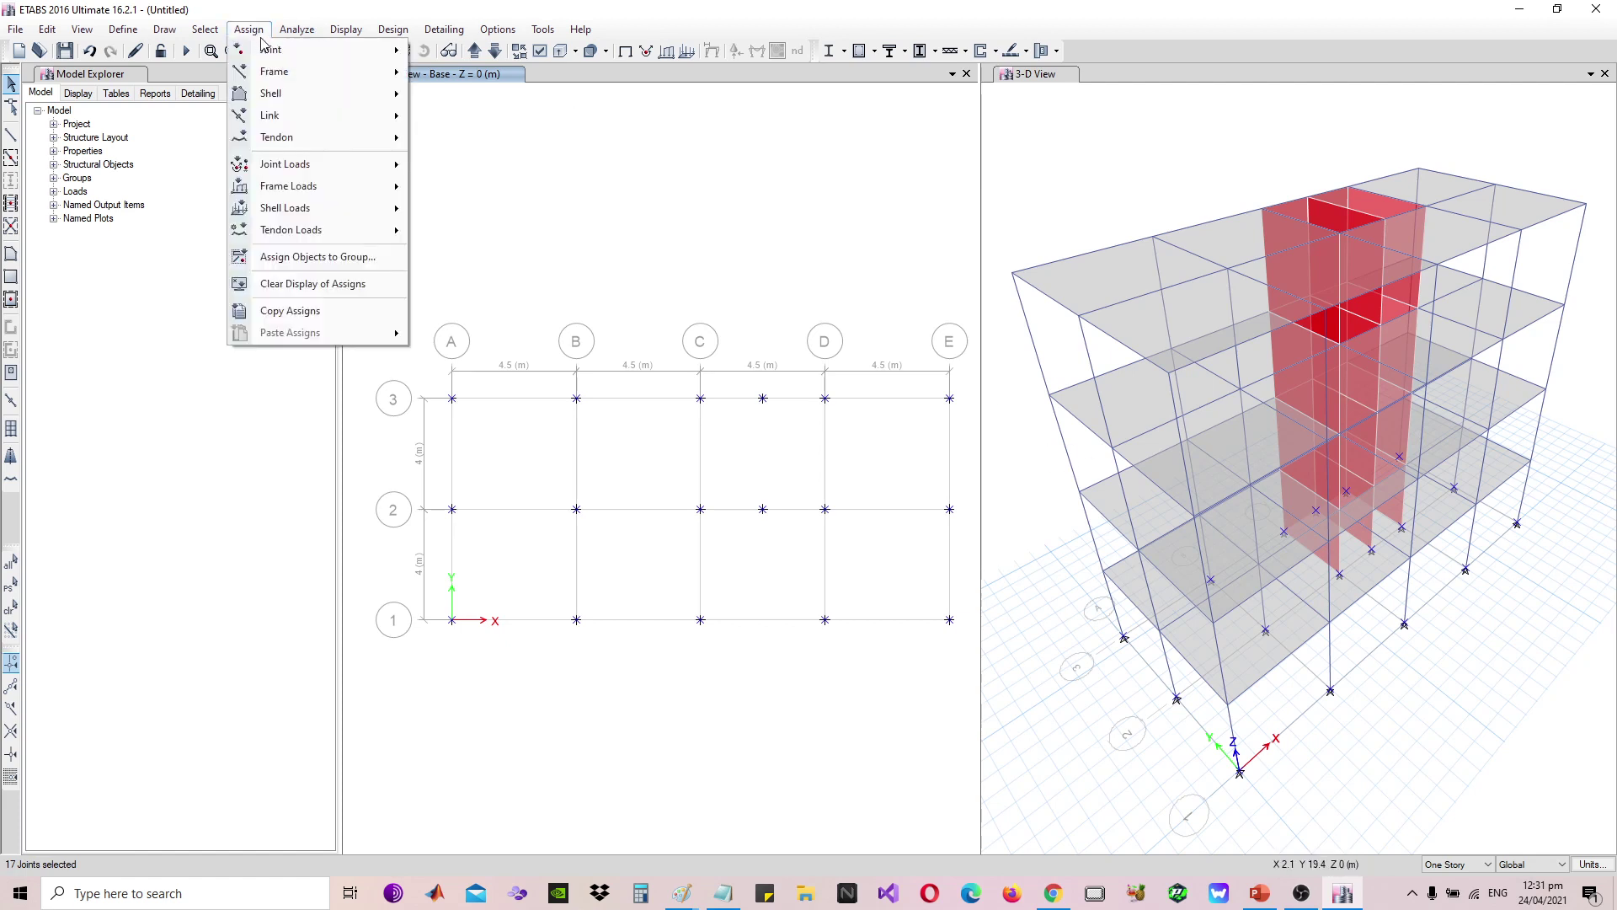
pyautogui.moveTo(278, 49)
pyautogui.click(465, 52)
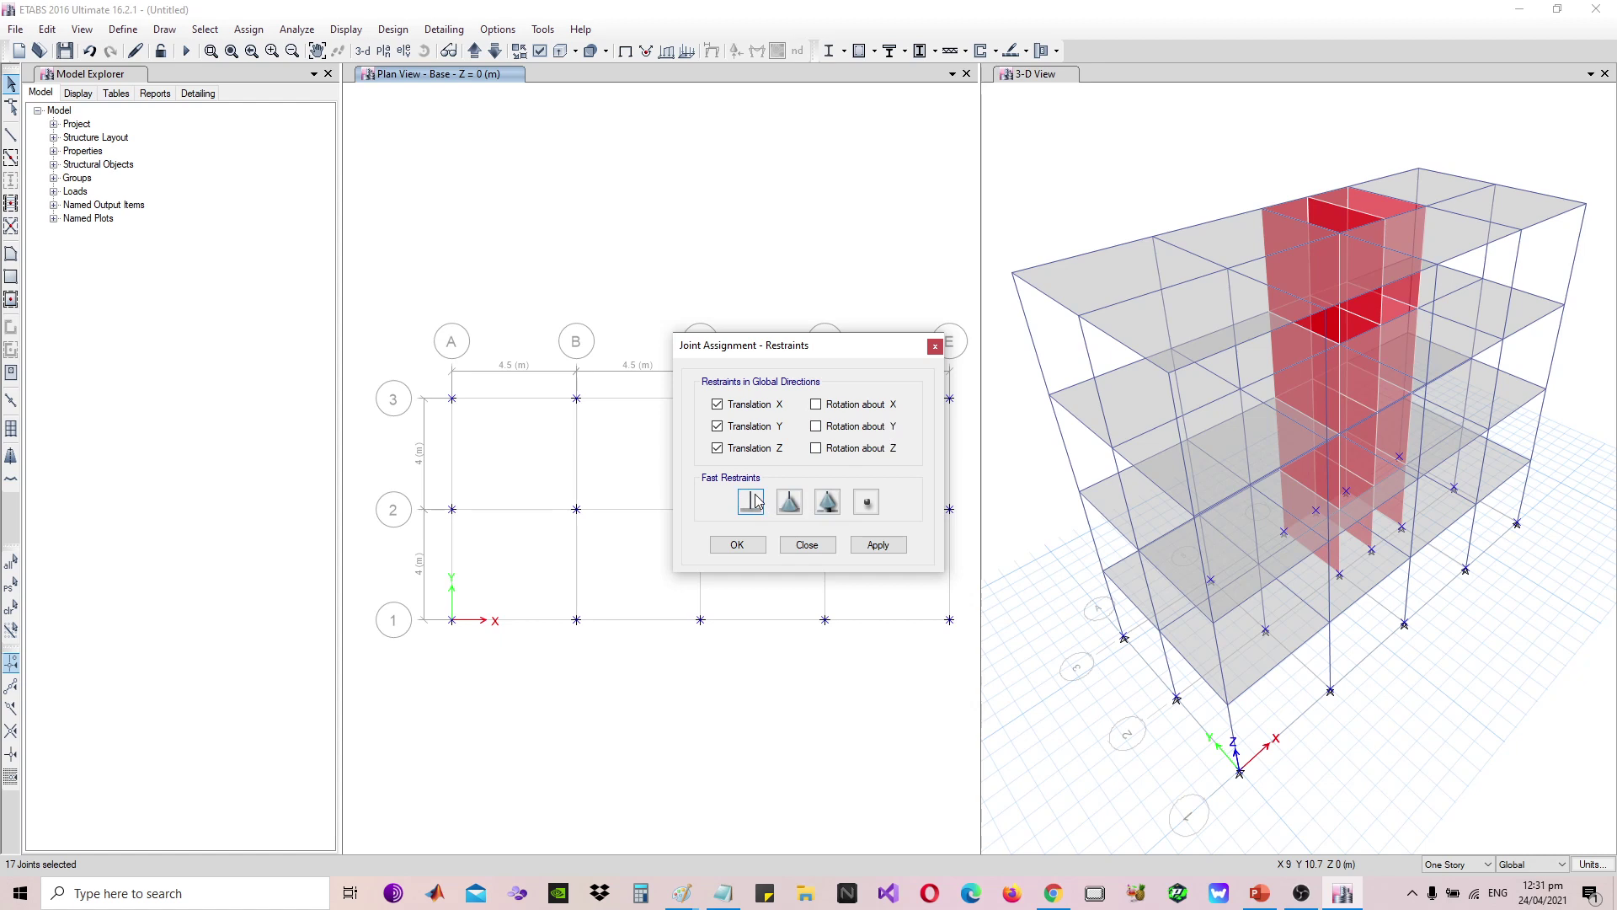
pyautogui.click(876, 545)
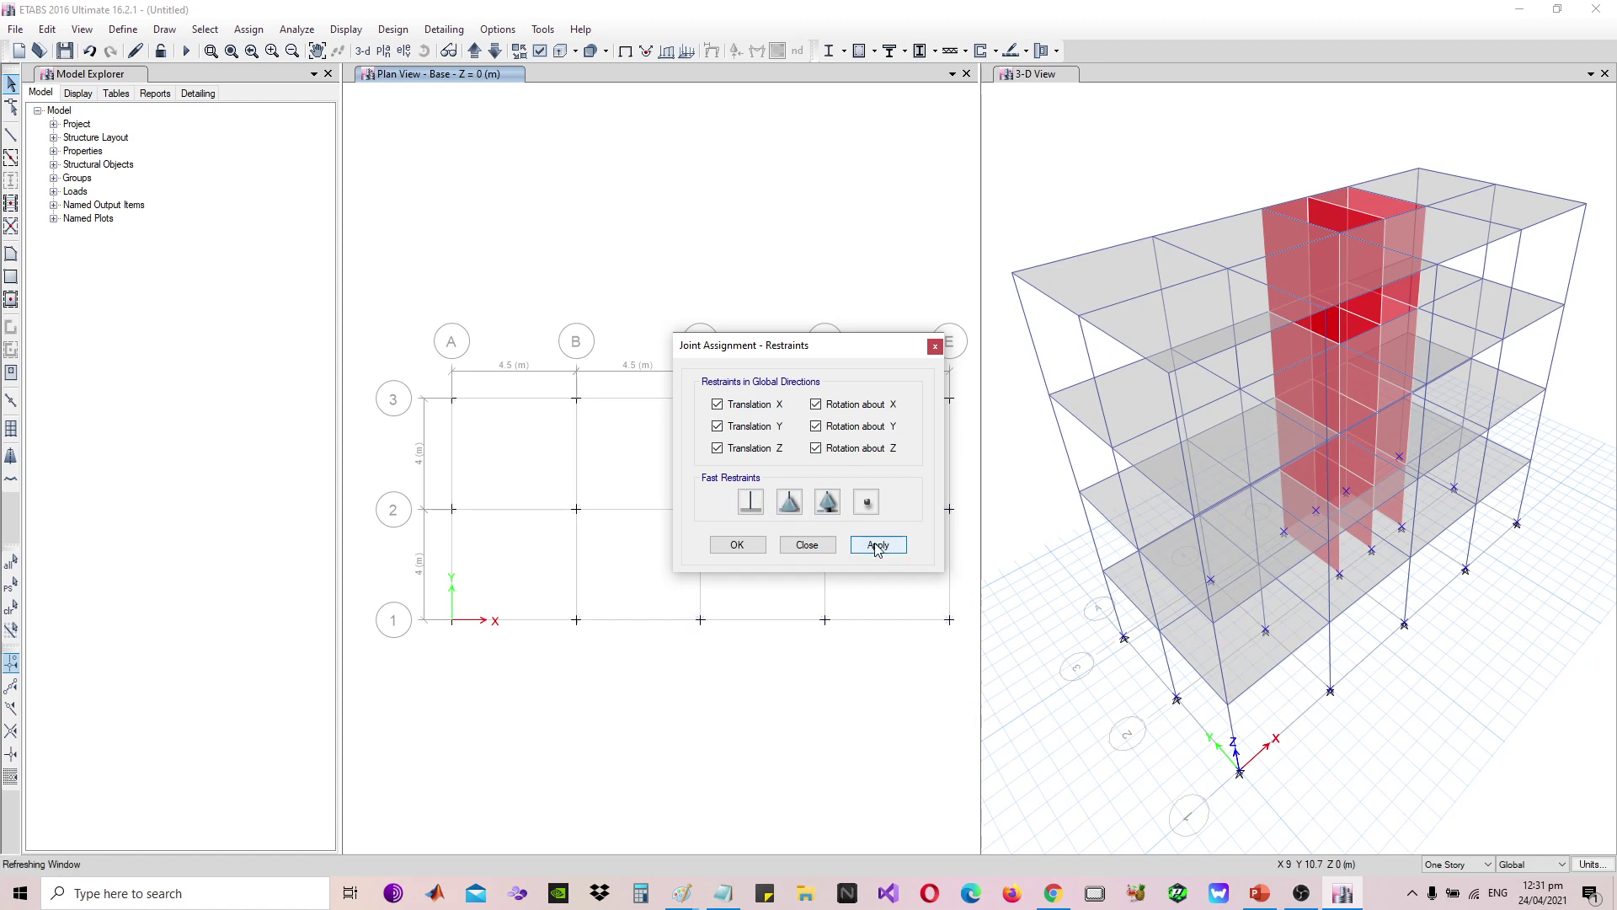
pyautogui.click(738, 545)
pyautogui.click(1094, 142)
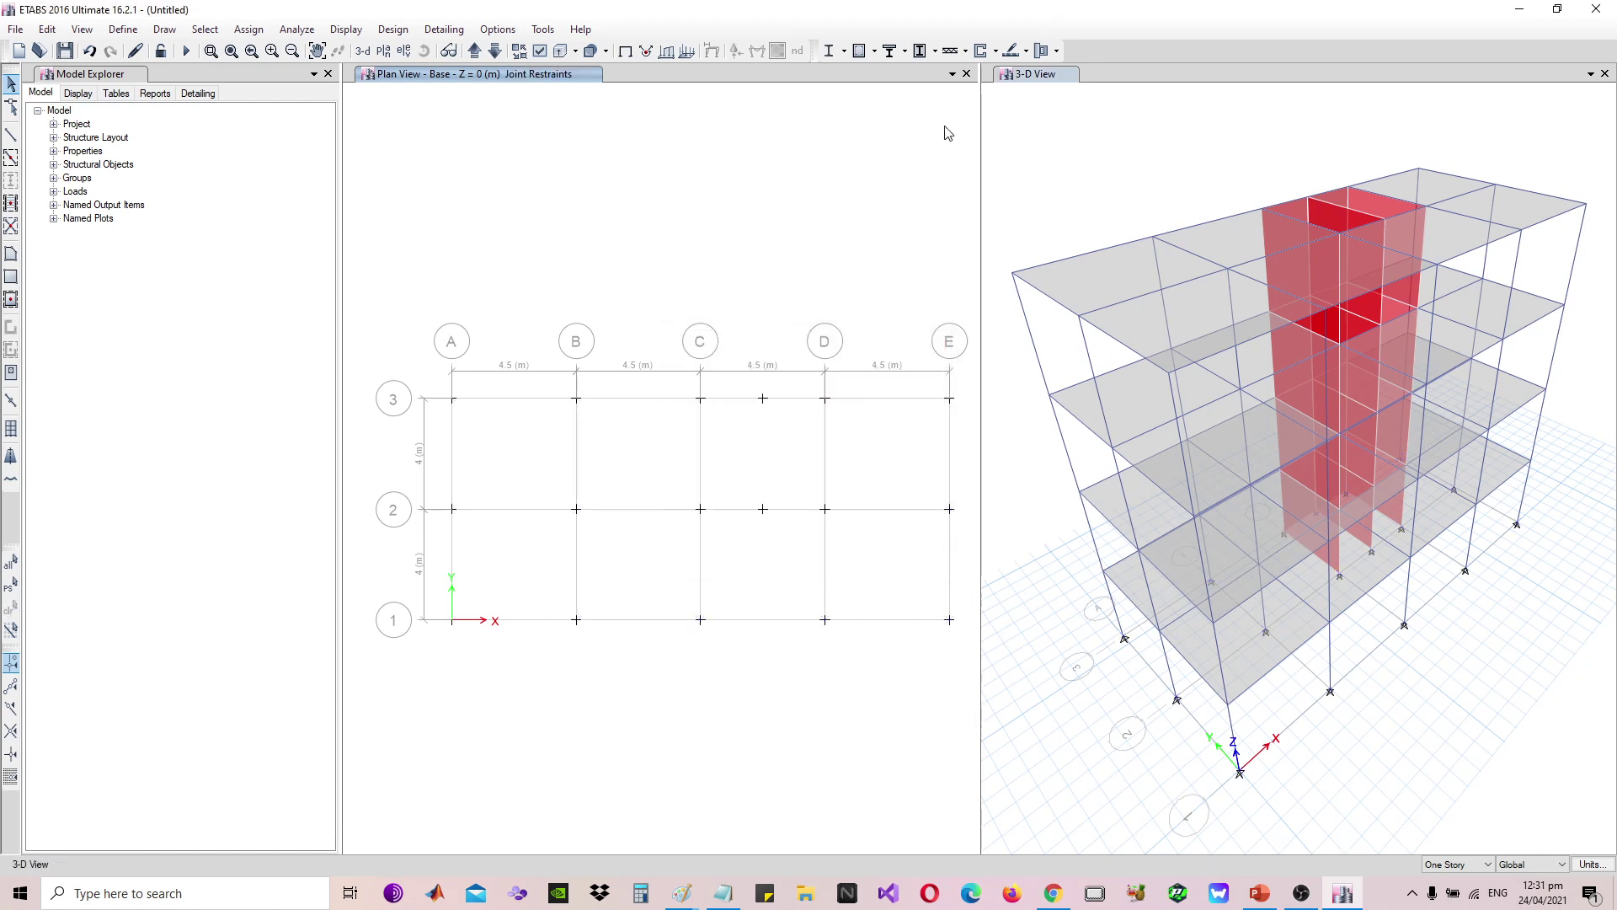
pyautogui.click(383, 51)
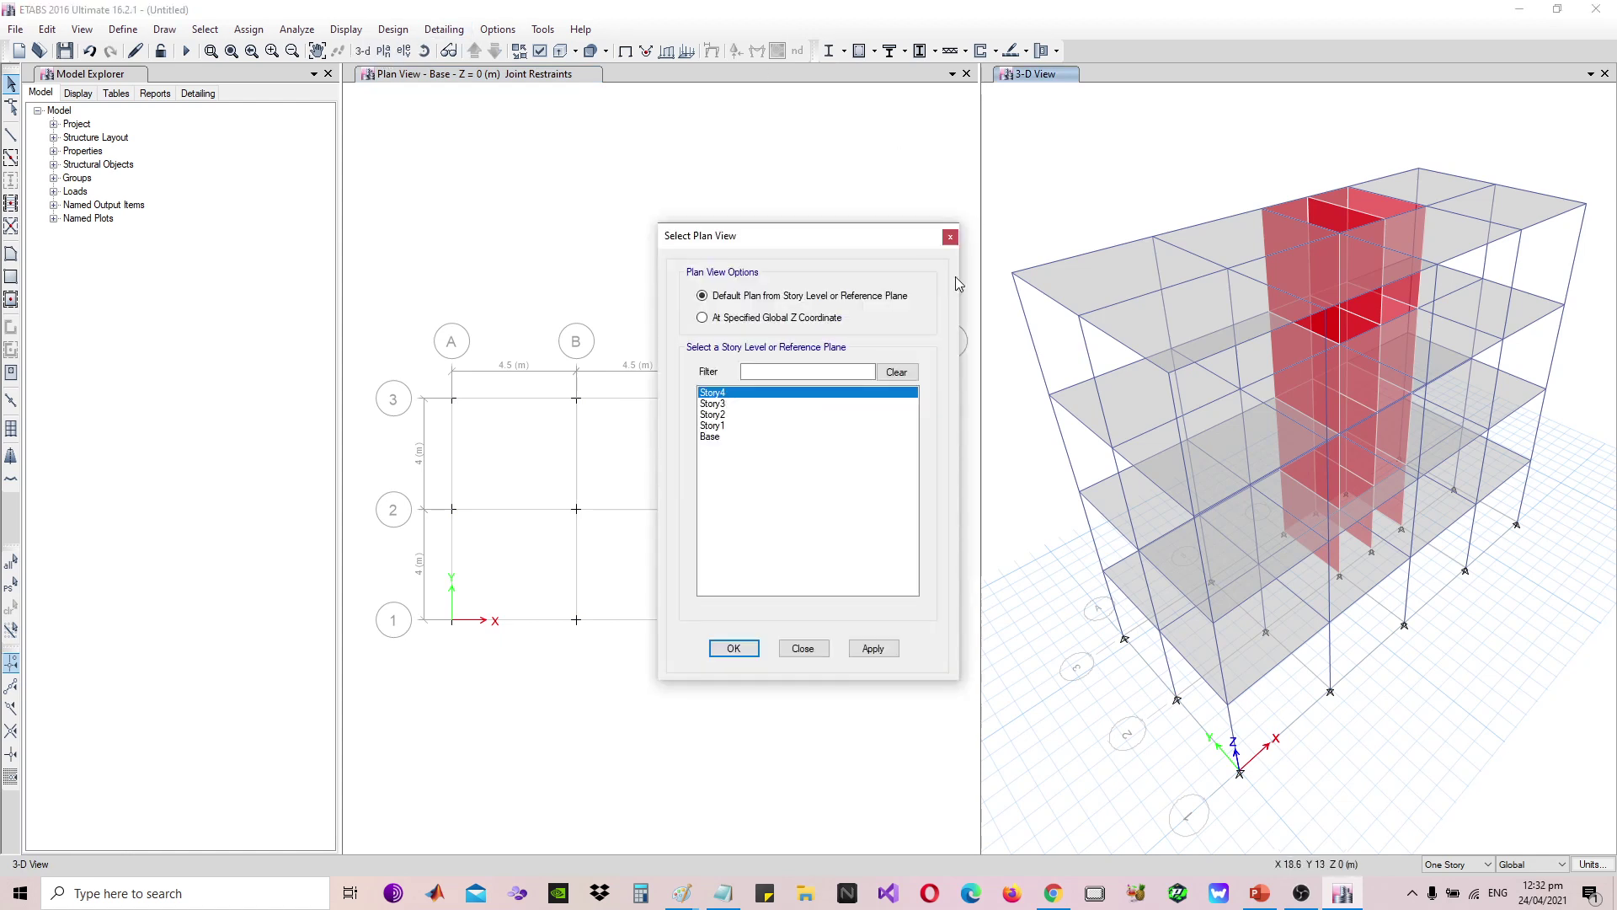
pyautogui.click(874, 651)
pyautogui.click(802, 648)
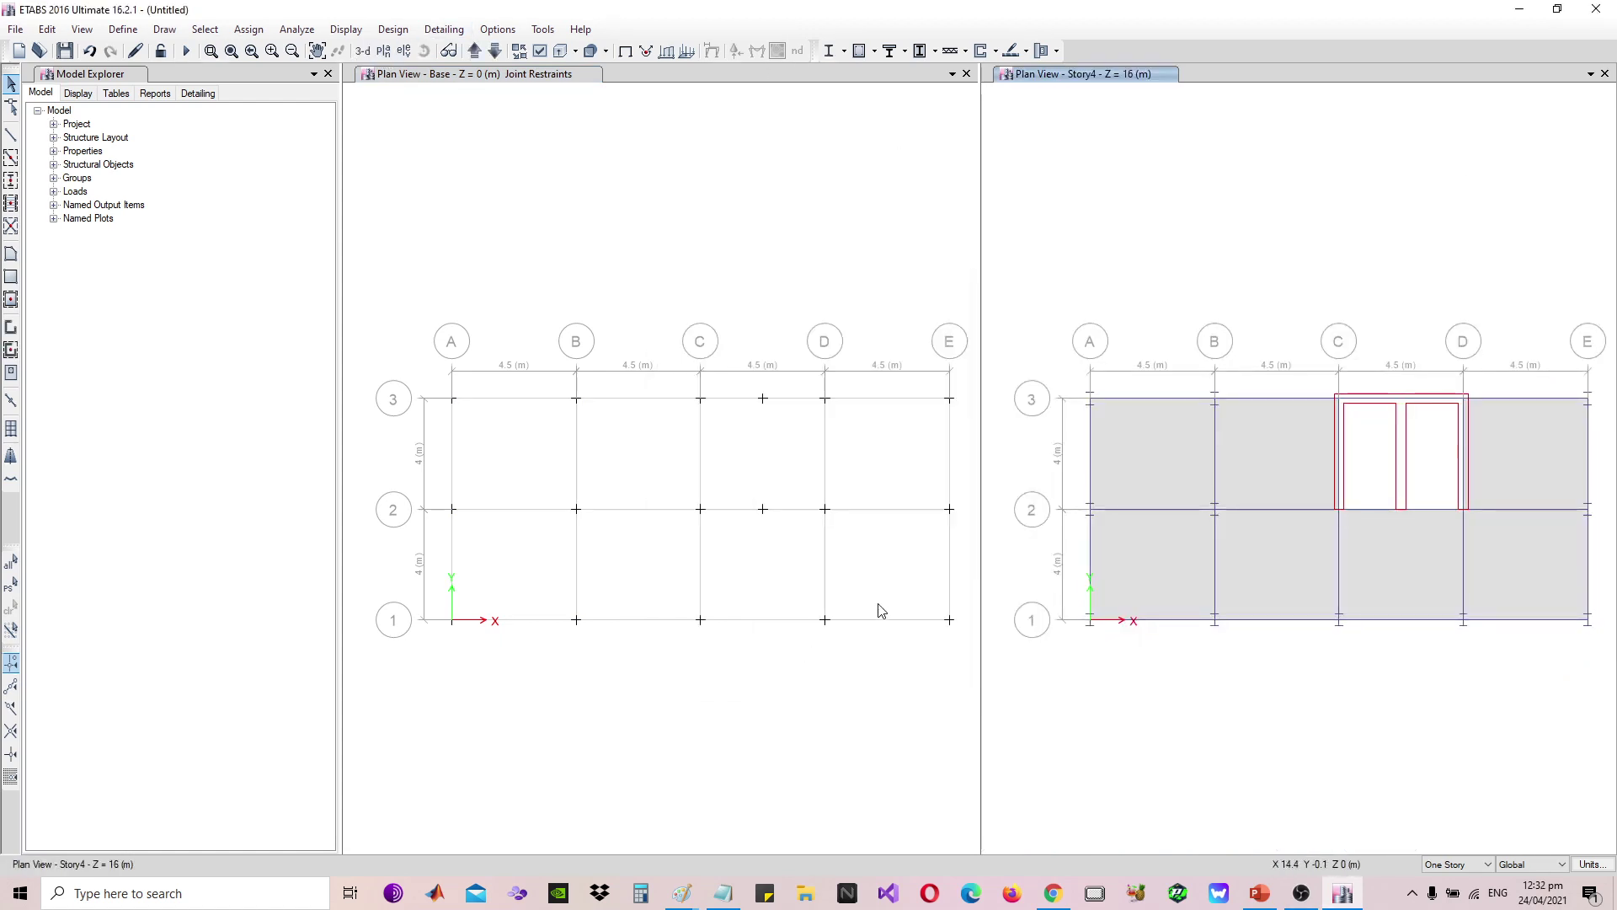
pyautogui.click(362, 50)
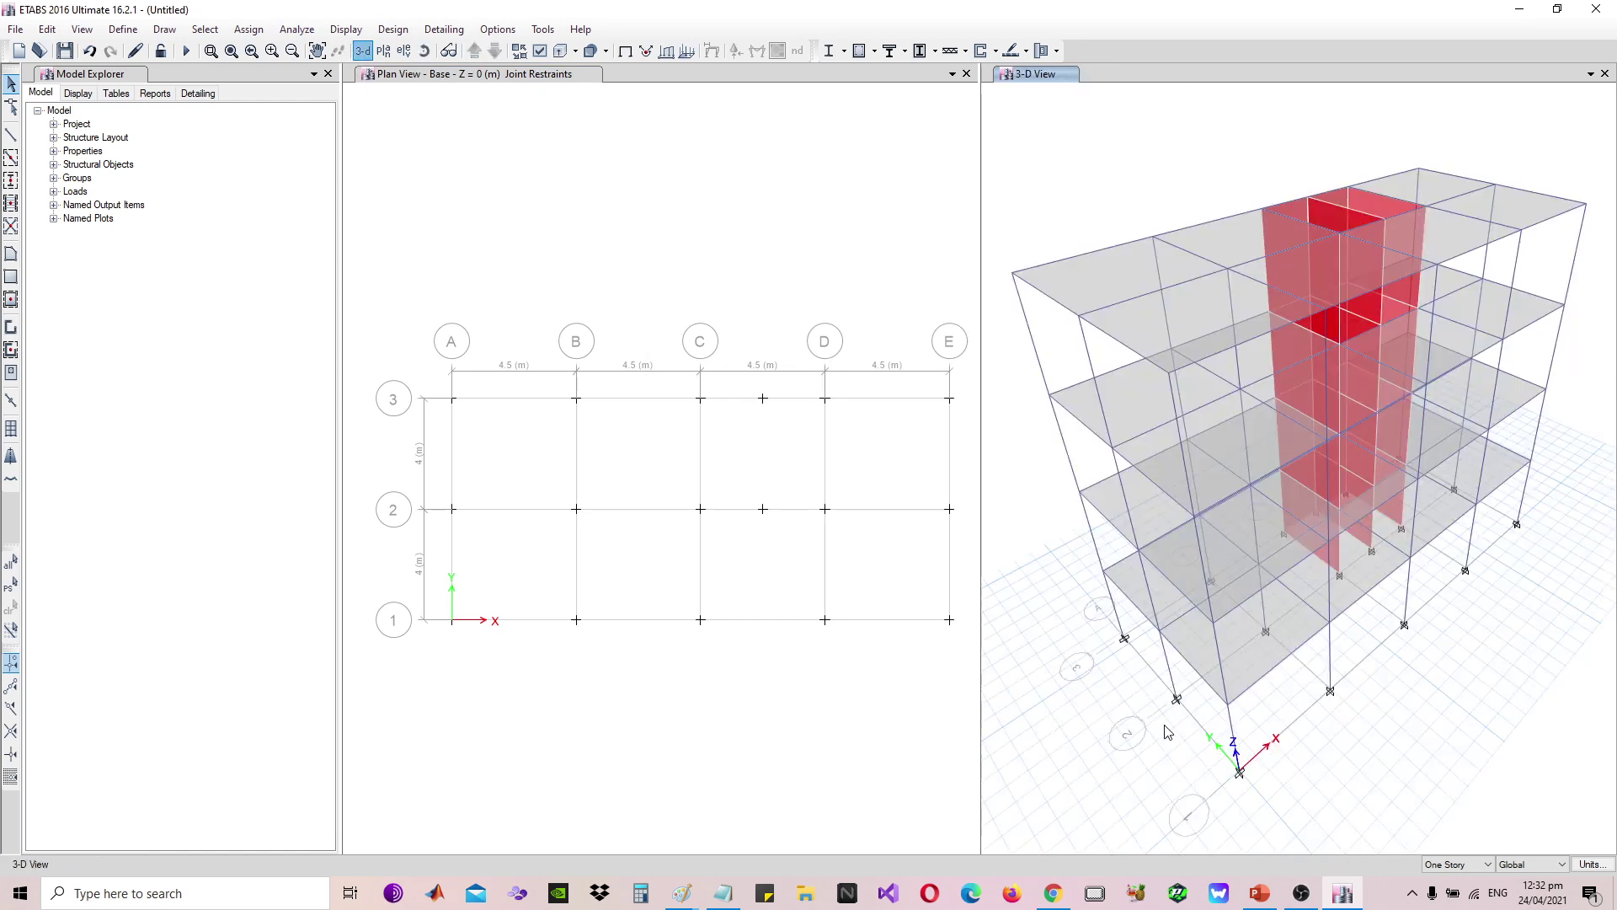
# Switch the Base plan view to the Story4 level
pyautogui.scroll(5, 1177, 712)
pyautogui.scroll(-5, 1312, 333)
pyautogui.scroll(4, 1307, 371)
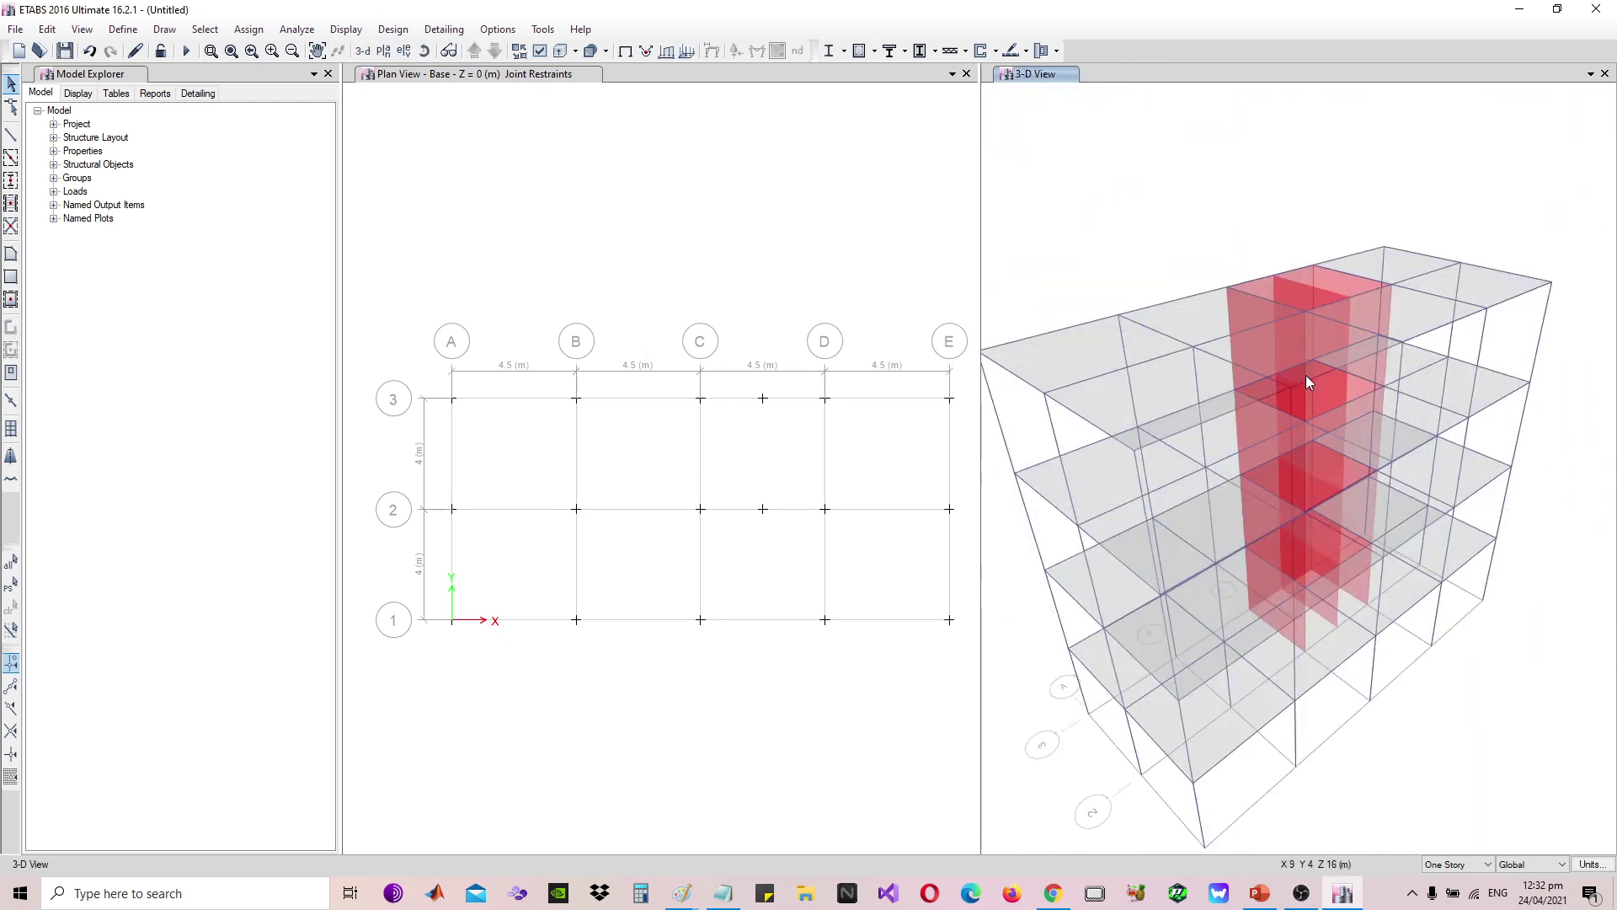
pyautogui.scroll(-4, 1301, 379)
pyautogui.scroll(3, 1274, 407)
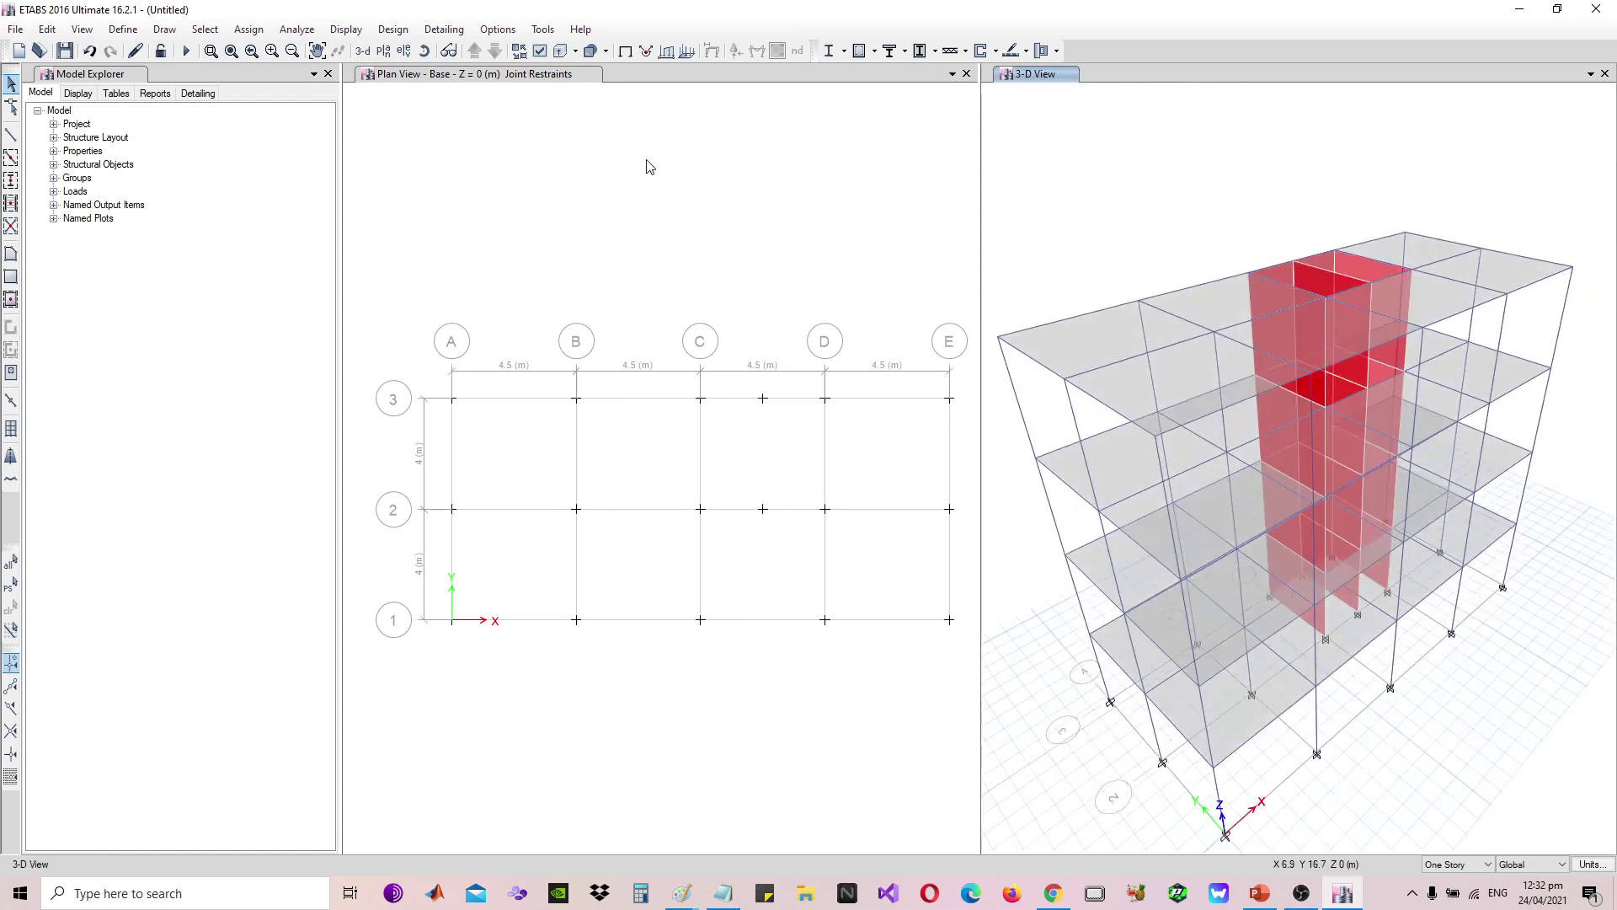
pyautogui.click(440, 78)
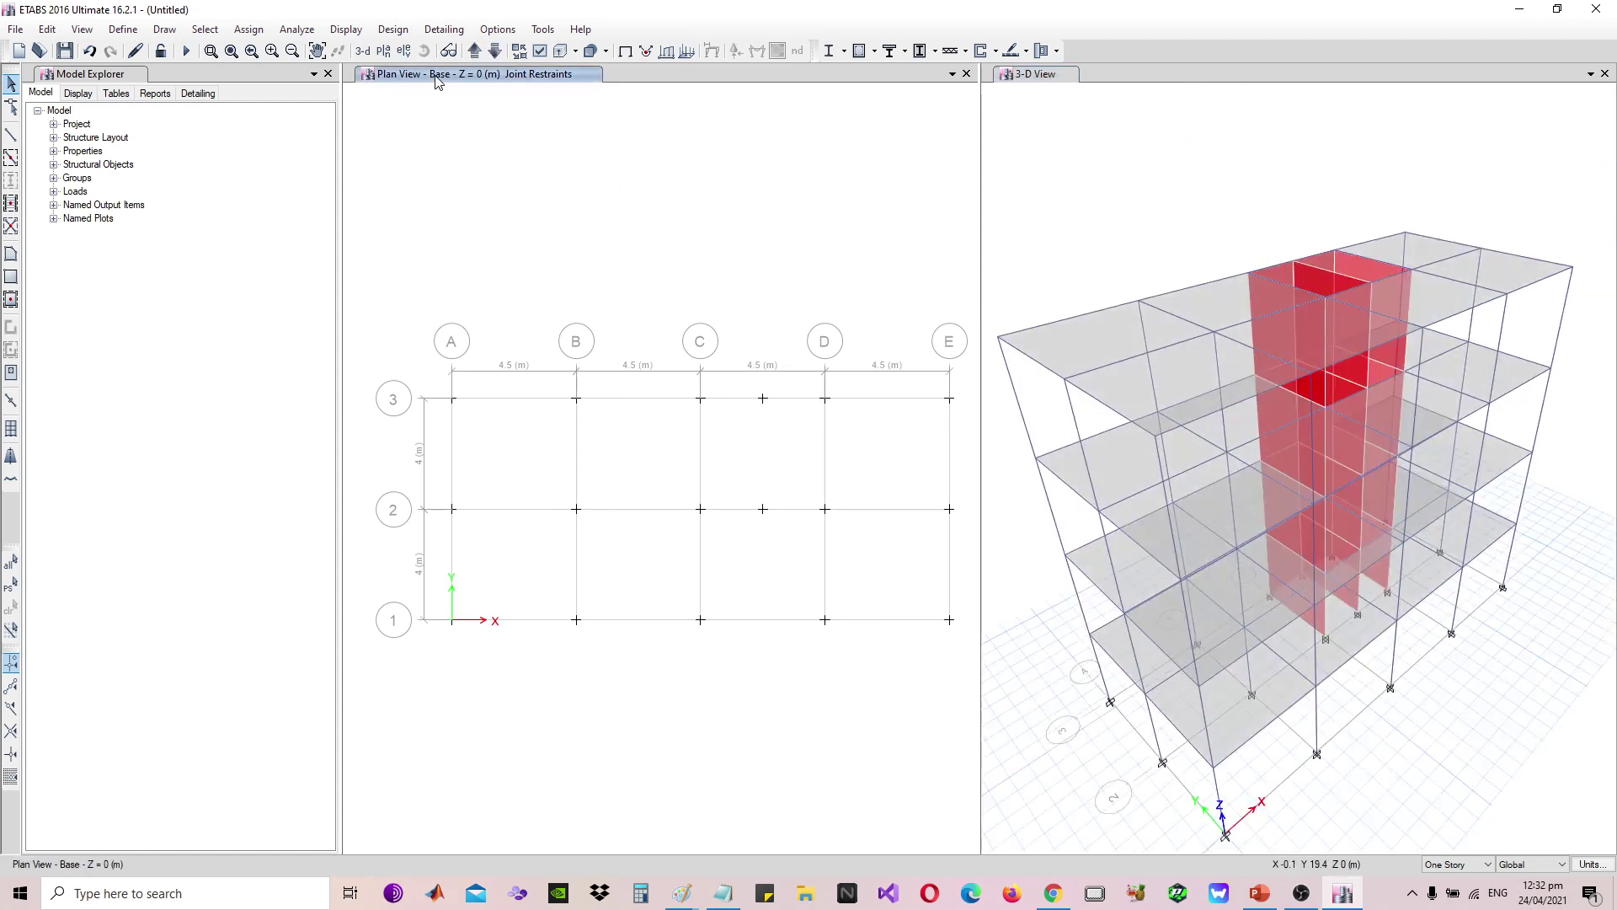
pyautogui.click(383, 53)
pyautogui.click(865, 649)
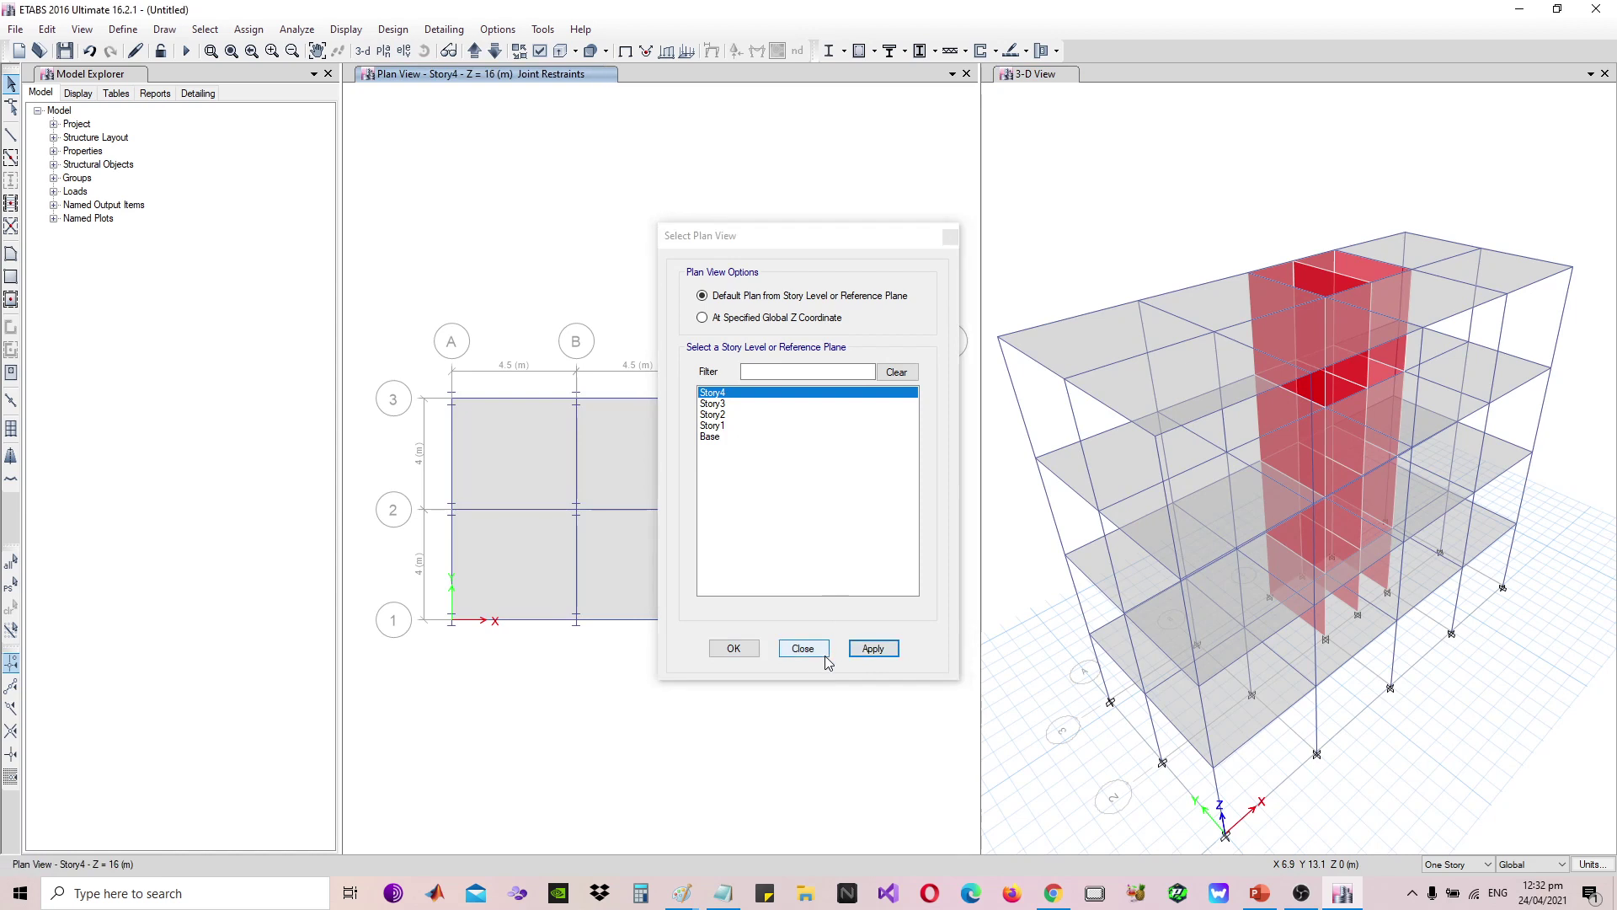
pyautogui.click(800, 648)
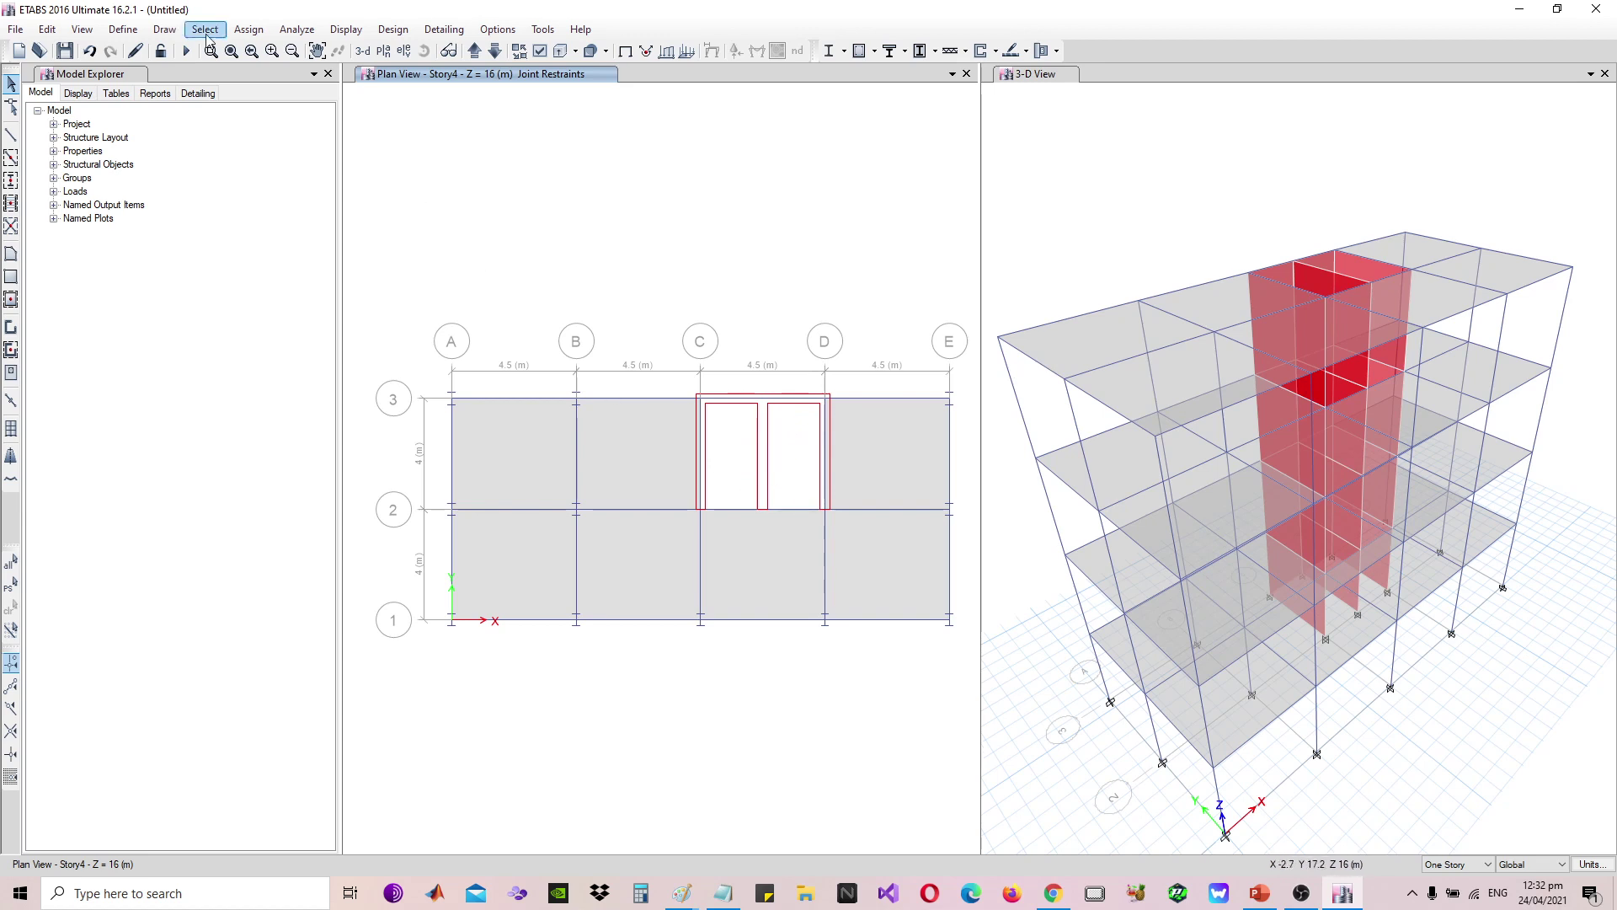
# Add layer A design strips with middle strips on Story4 along the X grid direction, using automatic strip width
pyautogui.click(61, 34)
pyautogui.moveTo(123, 526)
pyautogui.click(338, 529)
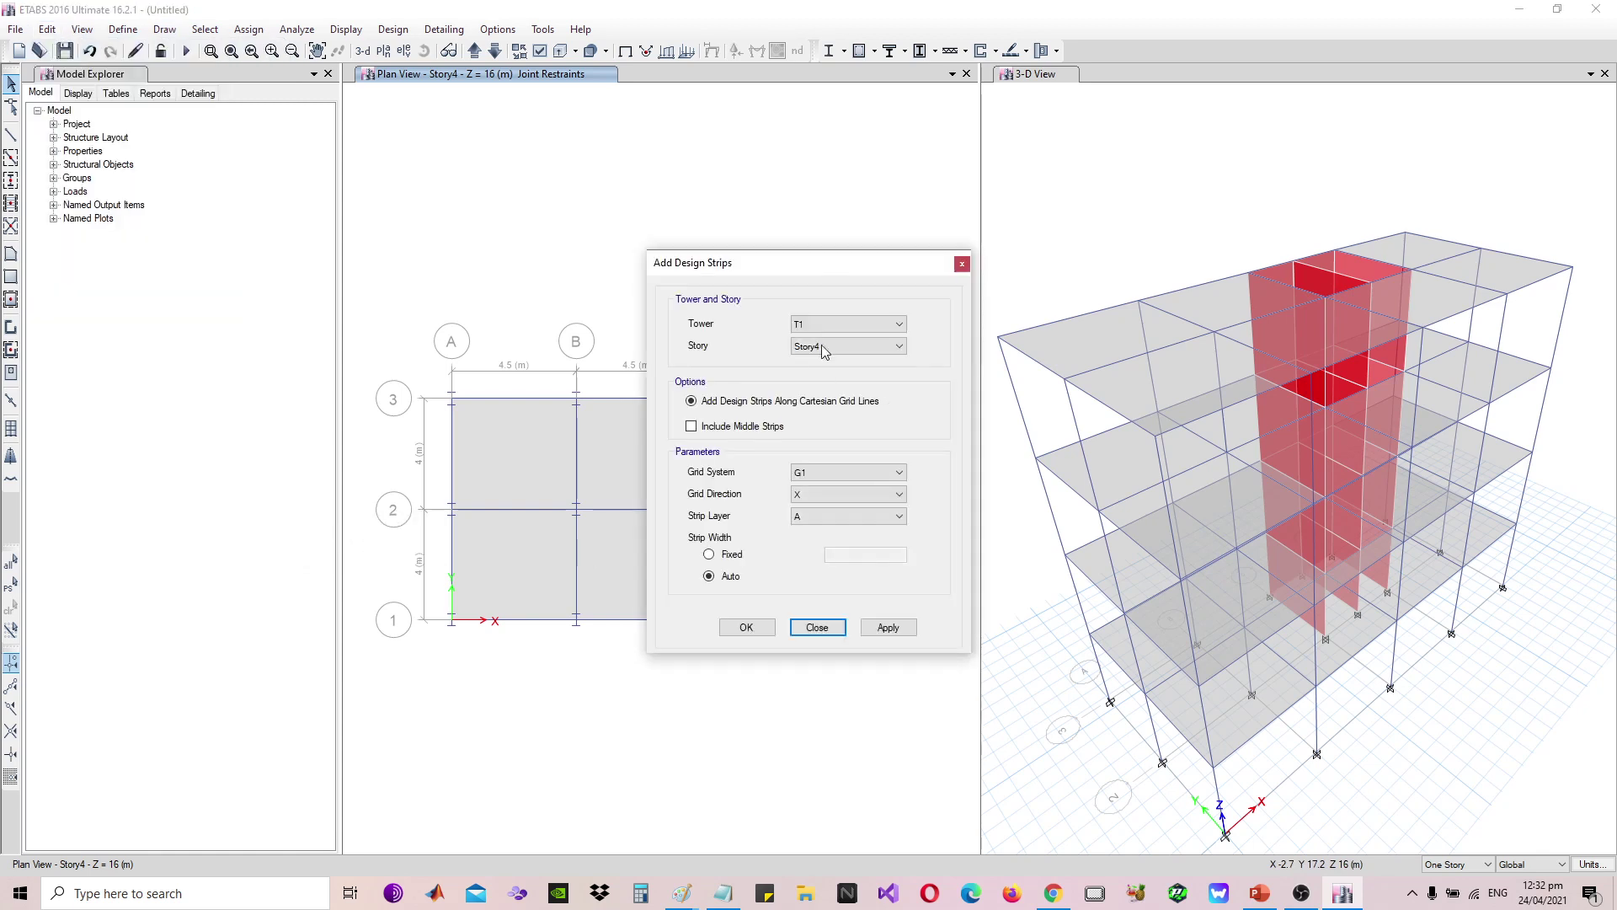
pyautogui.moveTo(824, 270); pyautogui.dragTo(1274, 111)
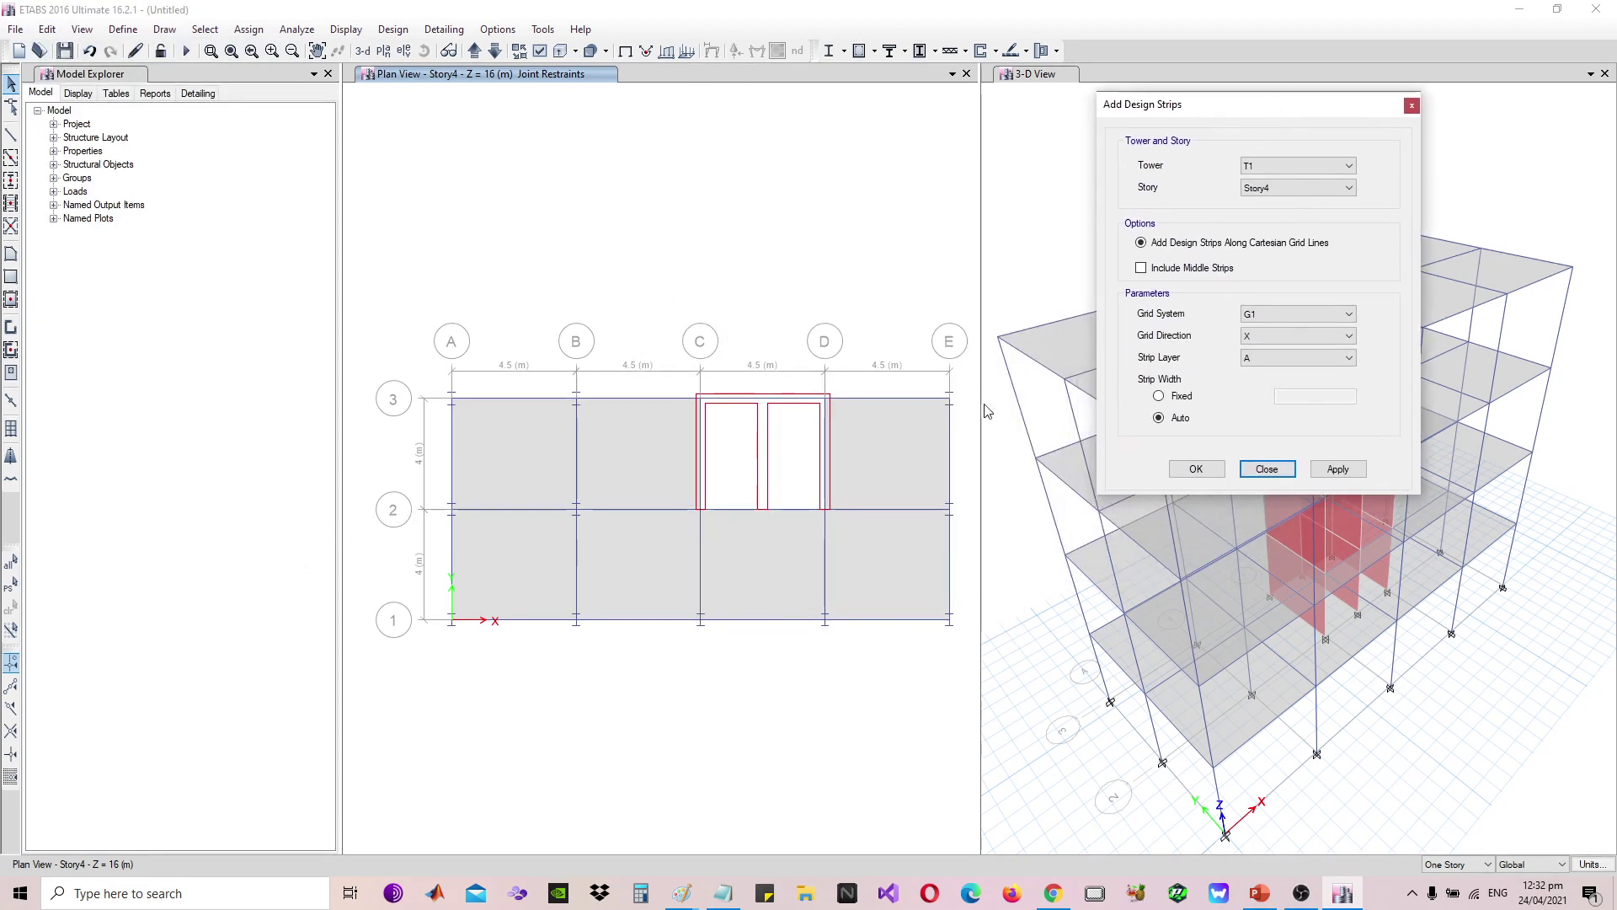
pyautogui.click(1209, 271)
pyautogui.click(1354, 479)
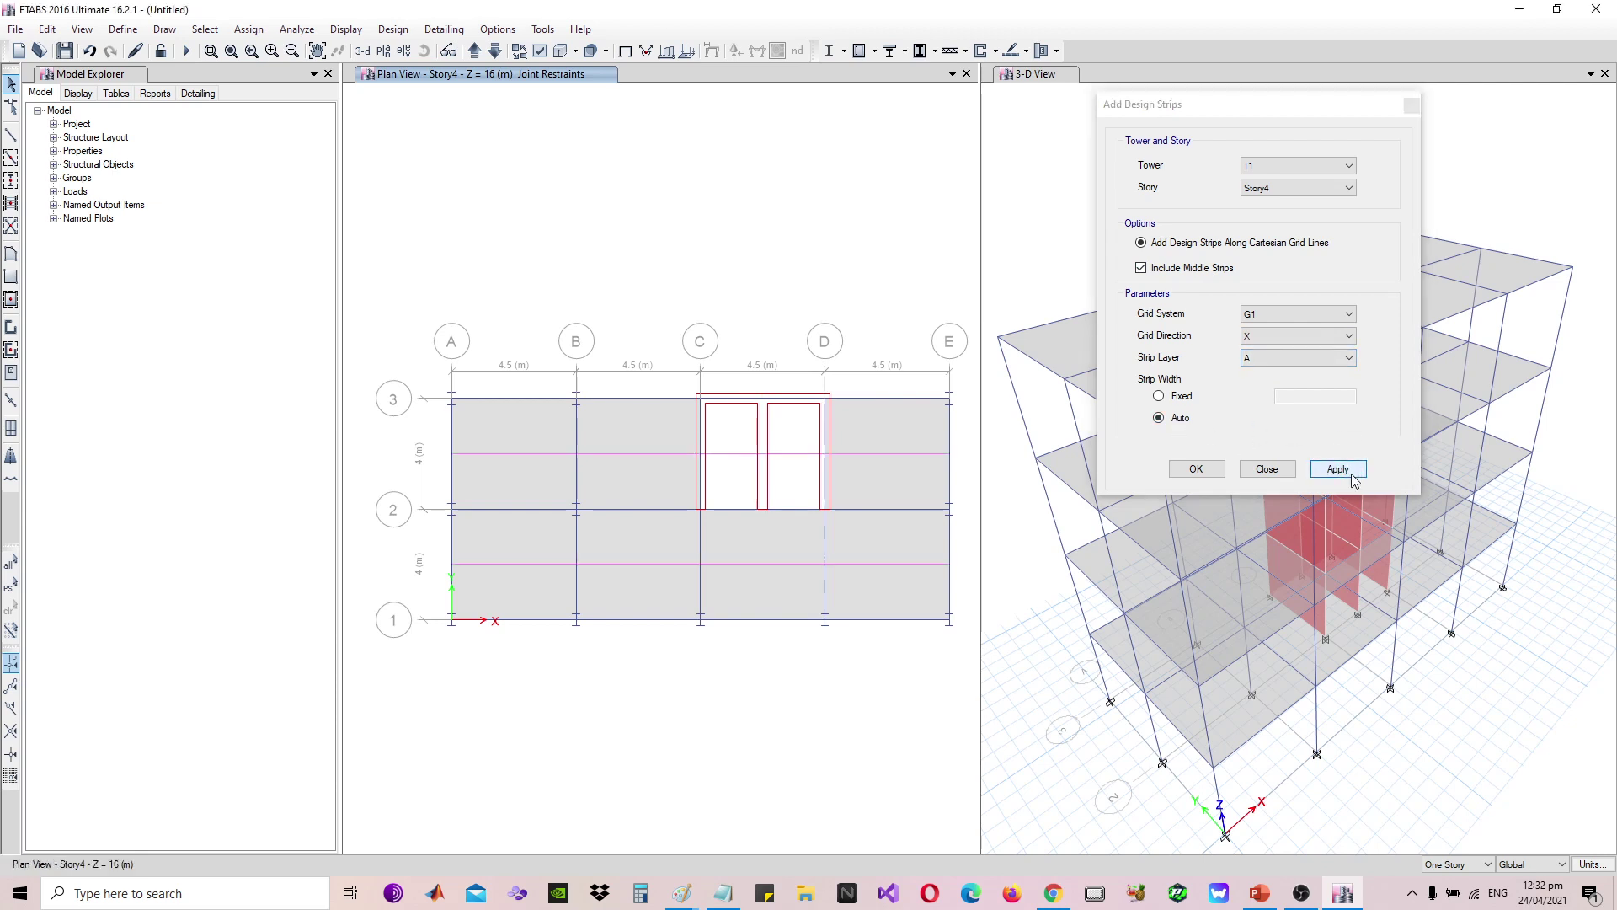
# Add layer B design strips with middle strips and automatic width on Story4 along the Y grid direction
pyautogui.click(1292, 336)
pyautogui.click(1282, 360)
pyautogui.click(1282, 362)
pyautogui.click(1279, 376)
pyautogui.click(1338, 469)
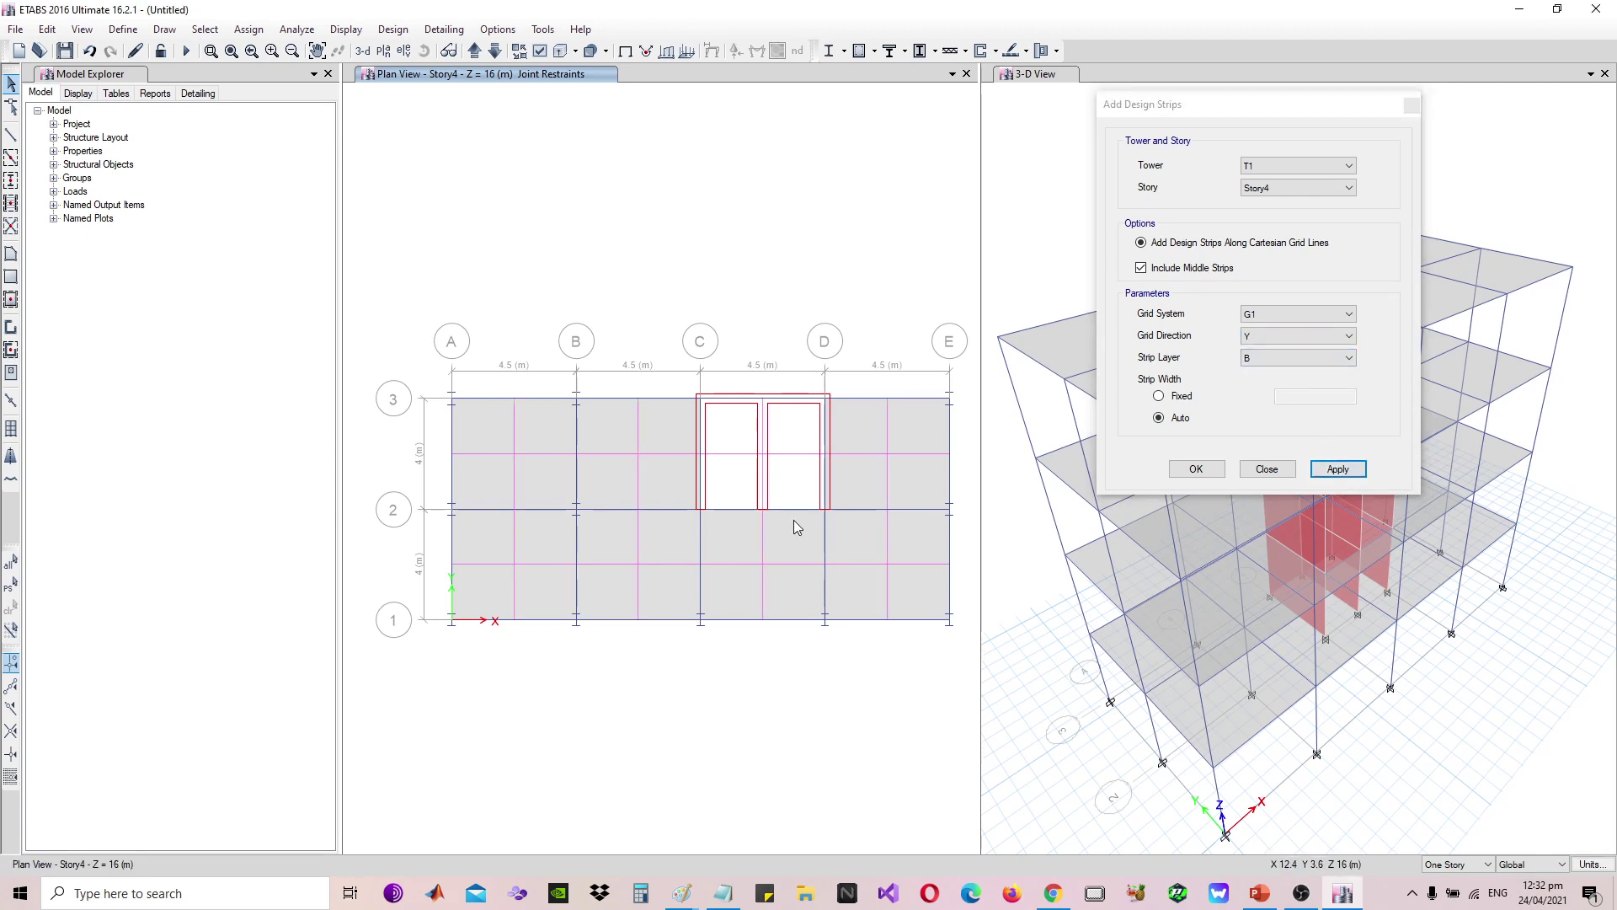
pyautogui.click(1217, 471)
pyautogui.click(1217, 469)
# Show the design strip widths on the Story4 plan to check their coverage, and hide them again
pyautogui.click(540, 55)
pyautogui.moveTo(812, 139); pyautogui.dragTo(1219, 65)
pyautogui.click(1202, 111)
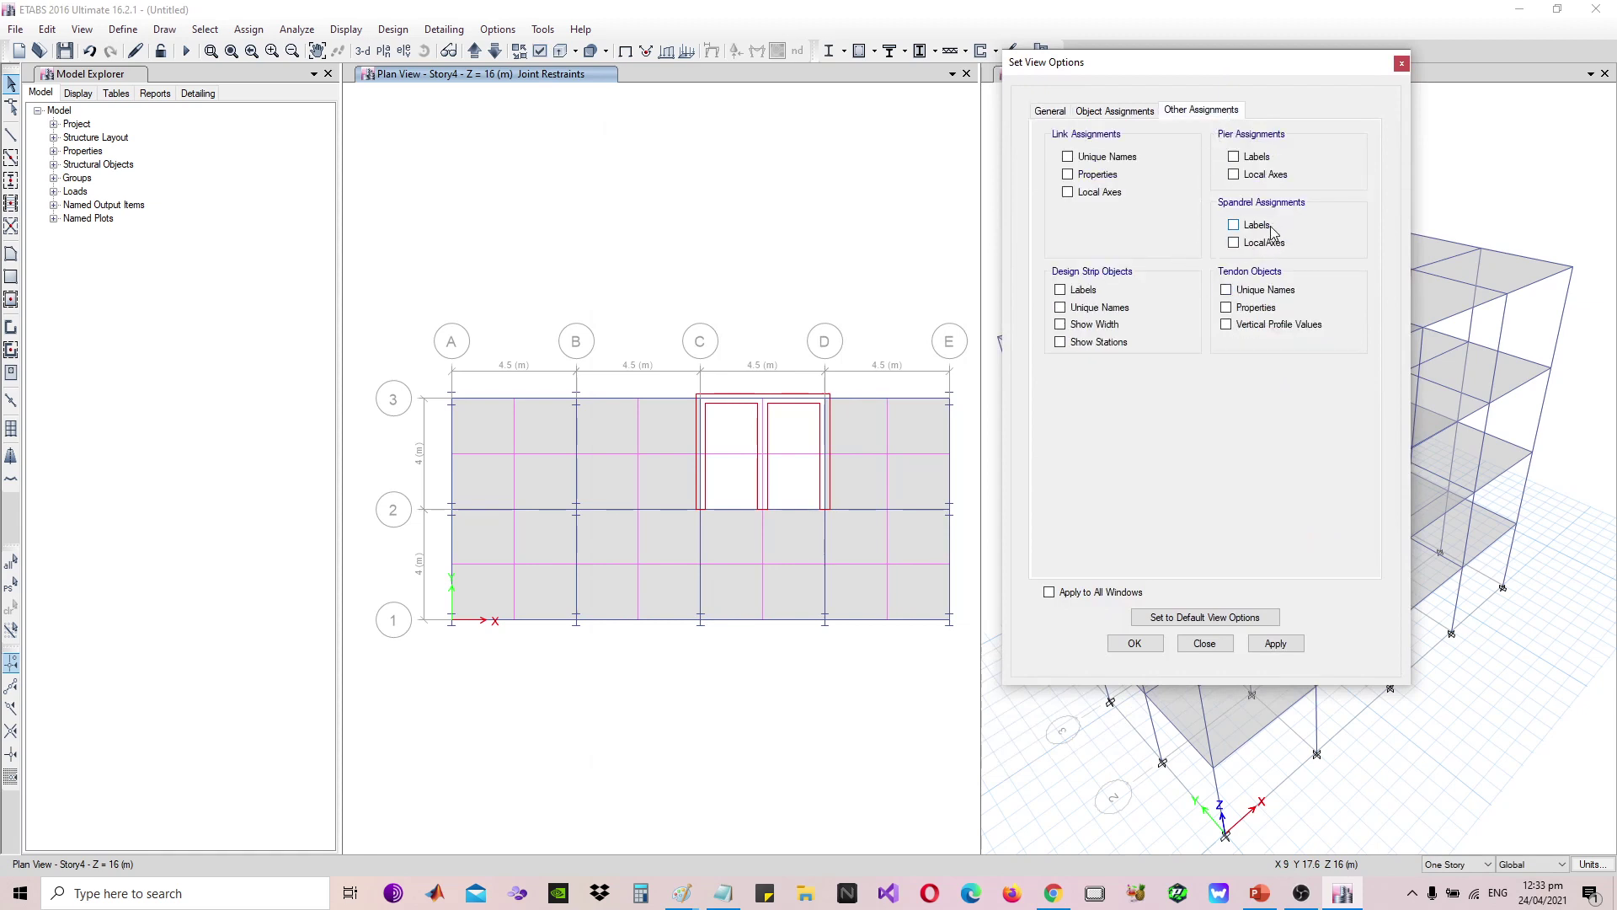
pyautogui.click(1275, 642)
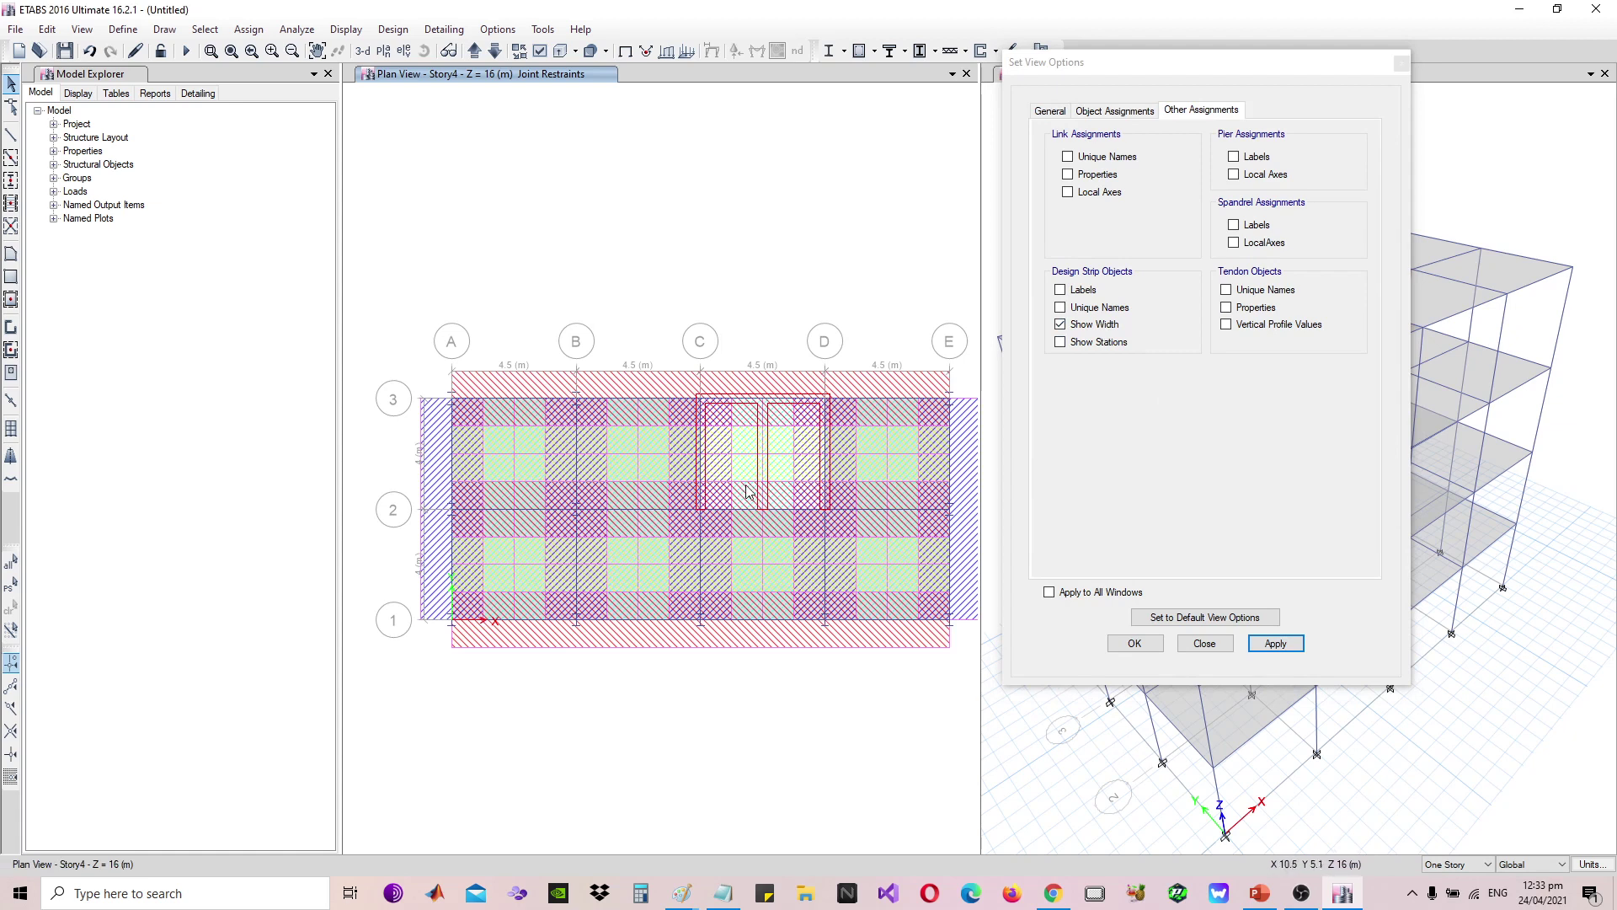
pyautogui.click(1103, 325)
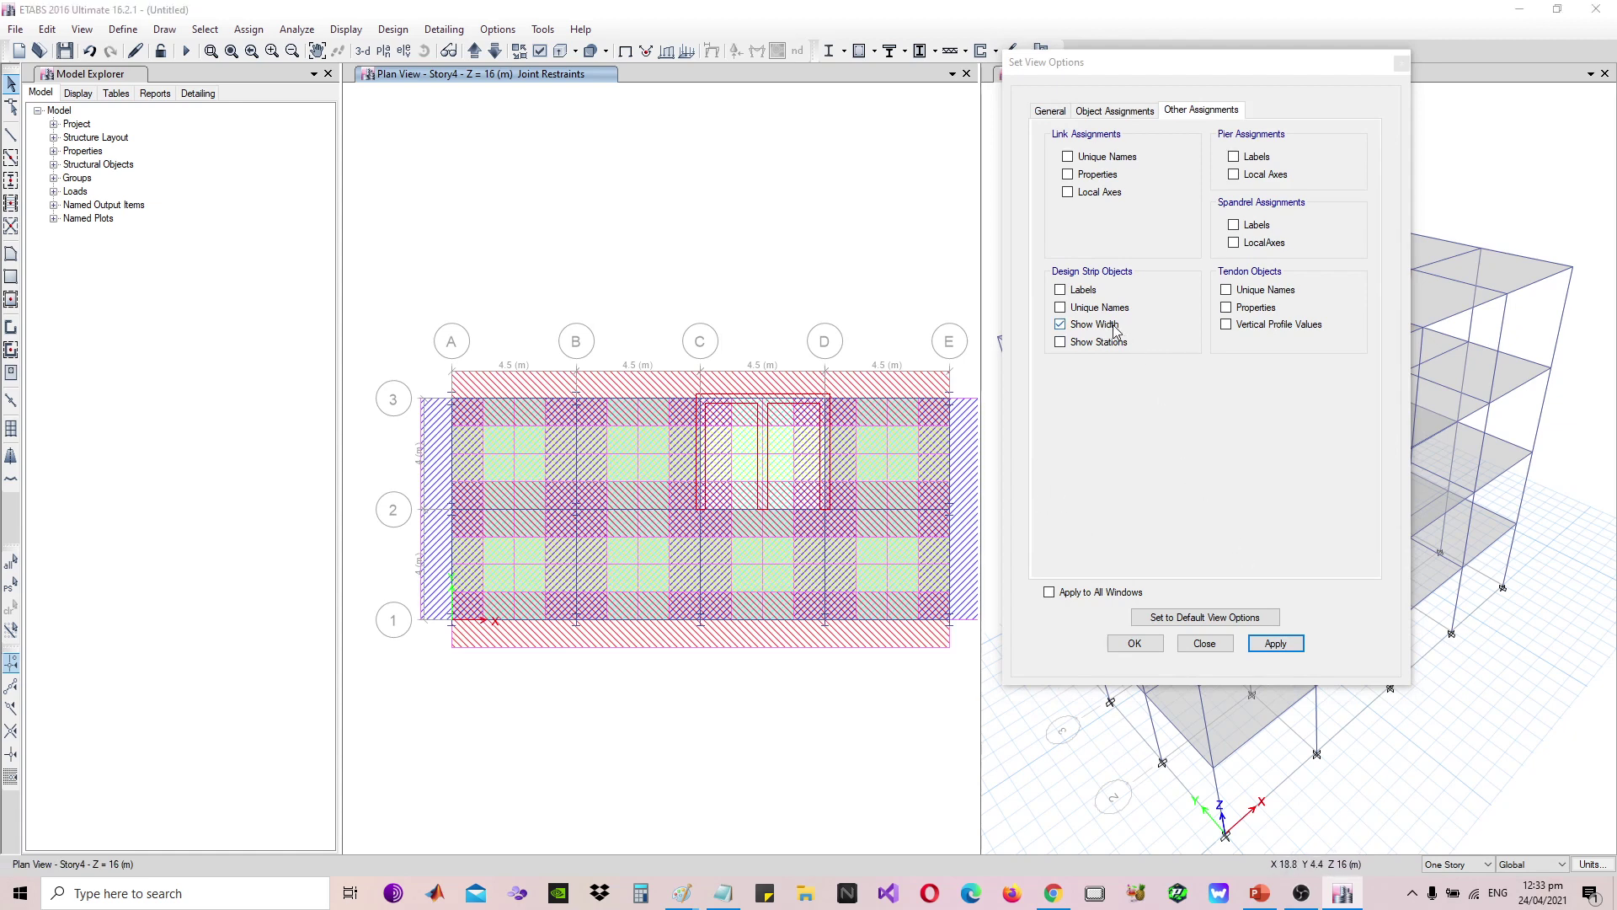
pyautogui.click(1276, 642)
pyautogui.click(1205, 643)
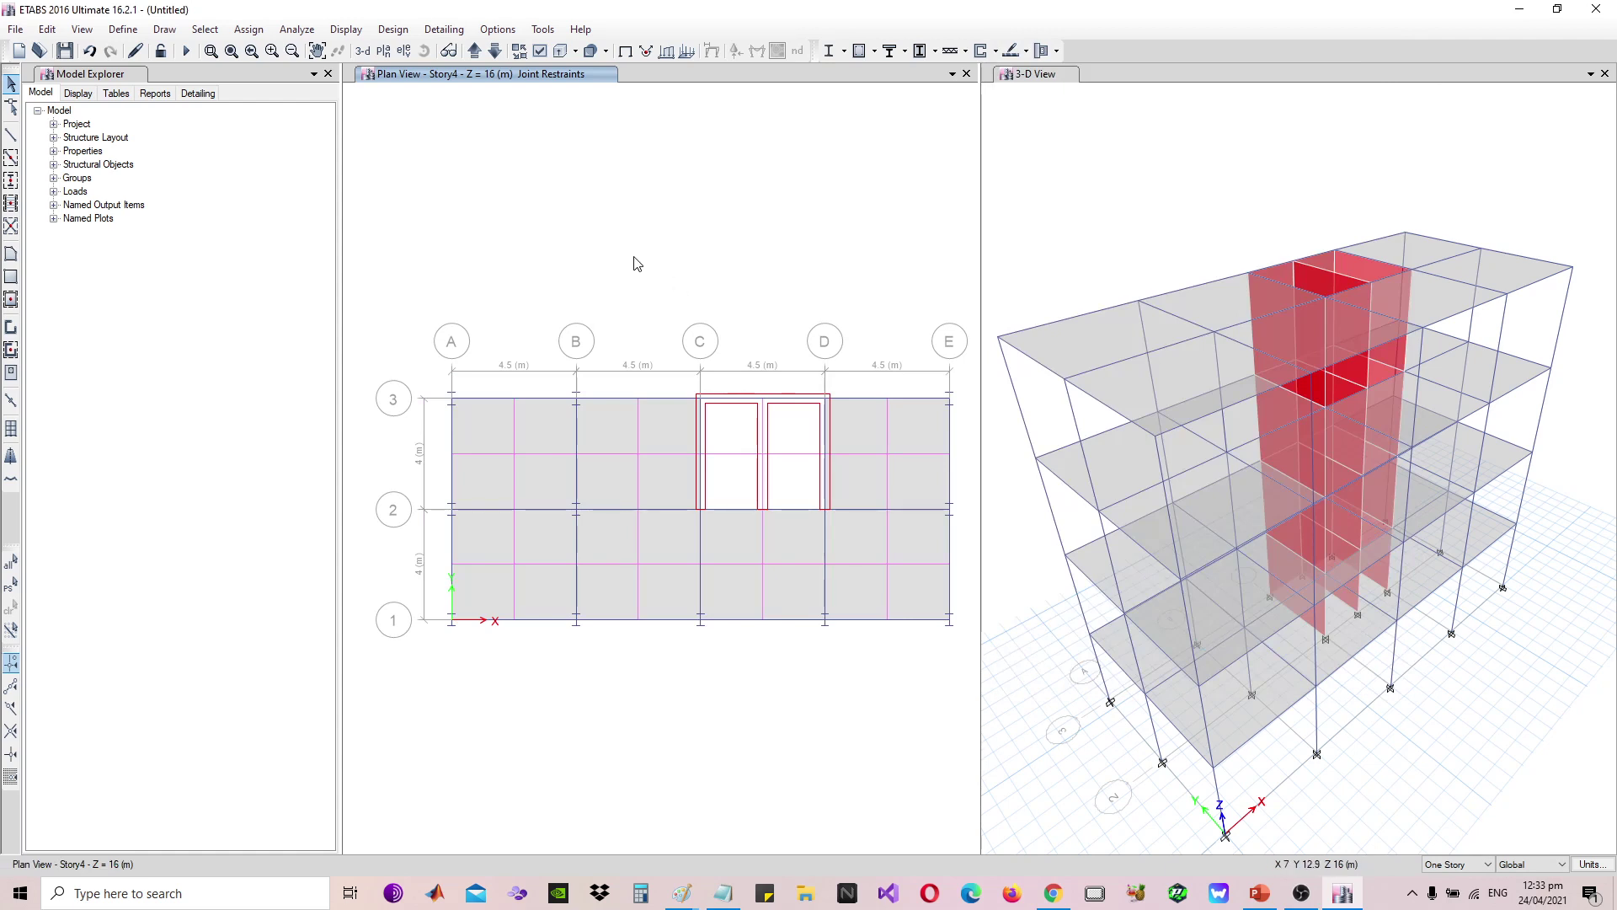
# Review the defined load patterns and their types without changing them
pyautogui.click(123, 29)
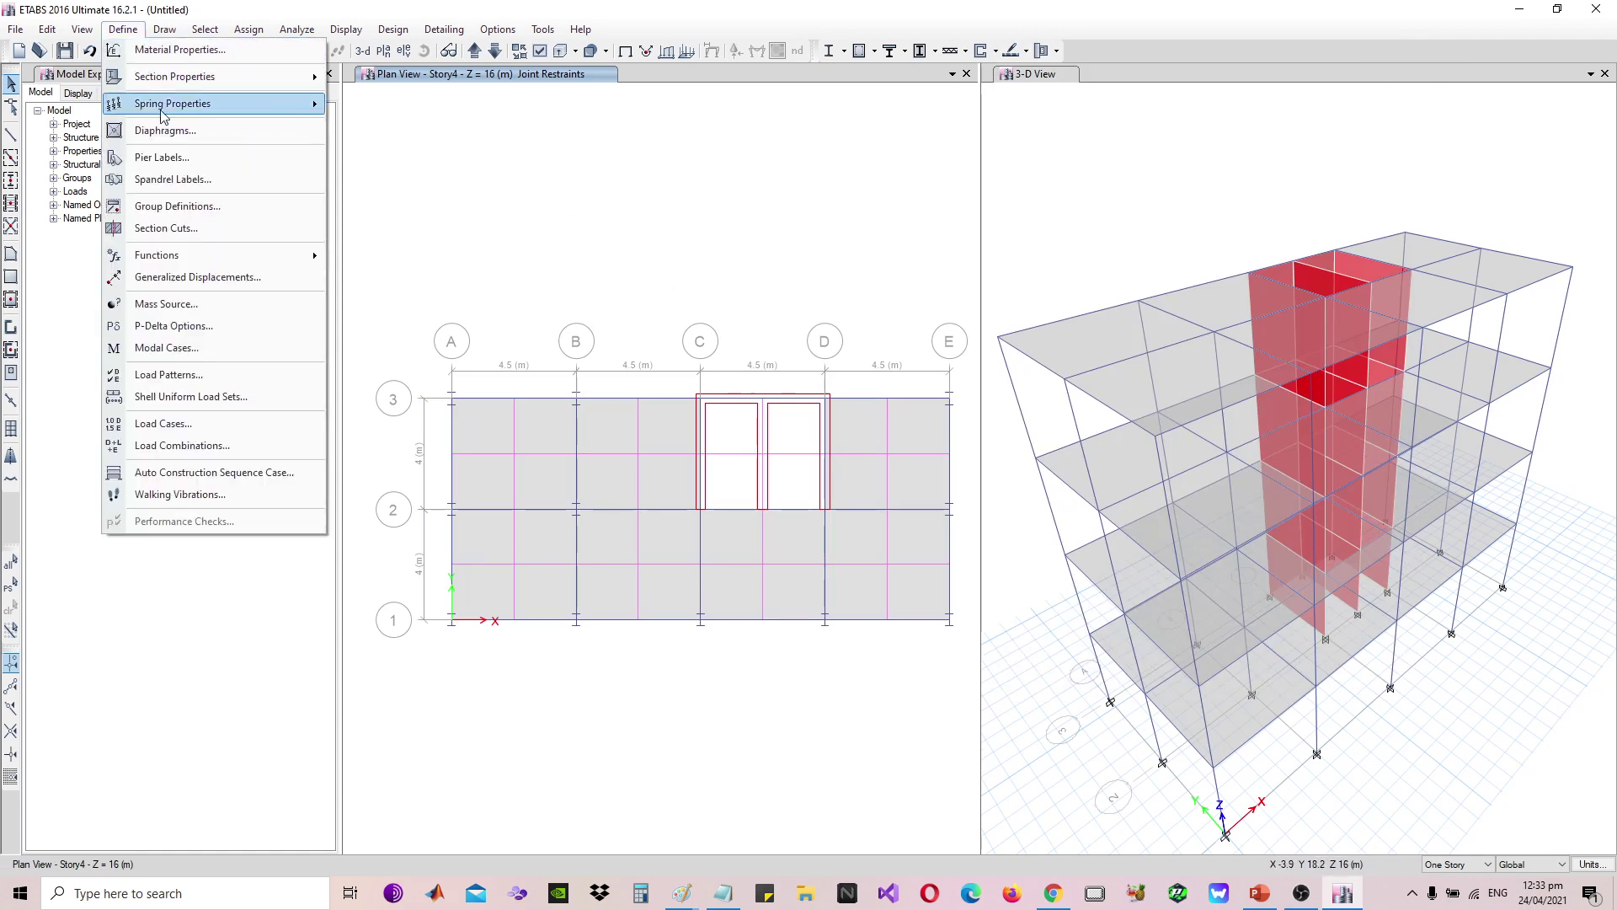
pyautogui.click(168, 375)
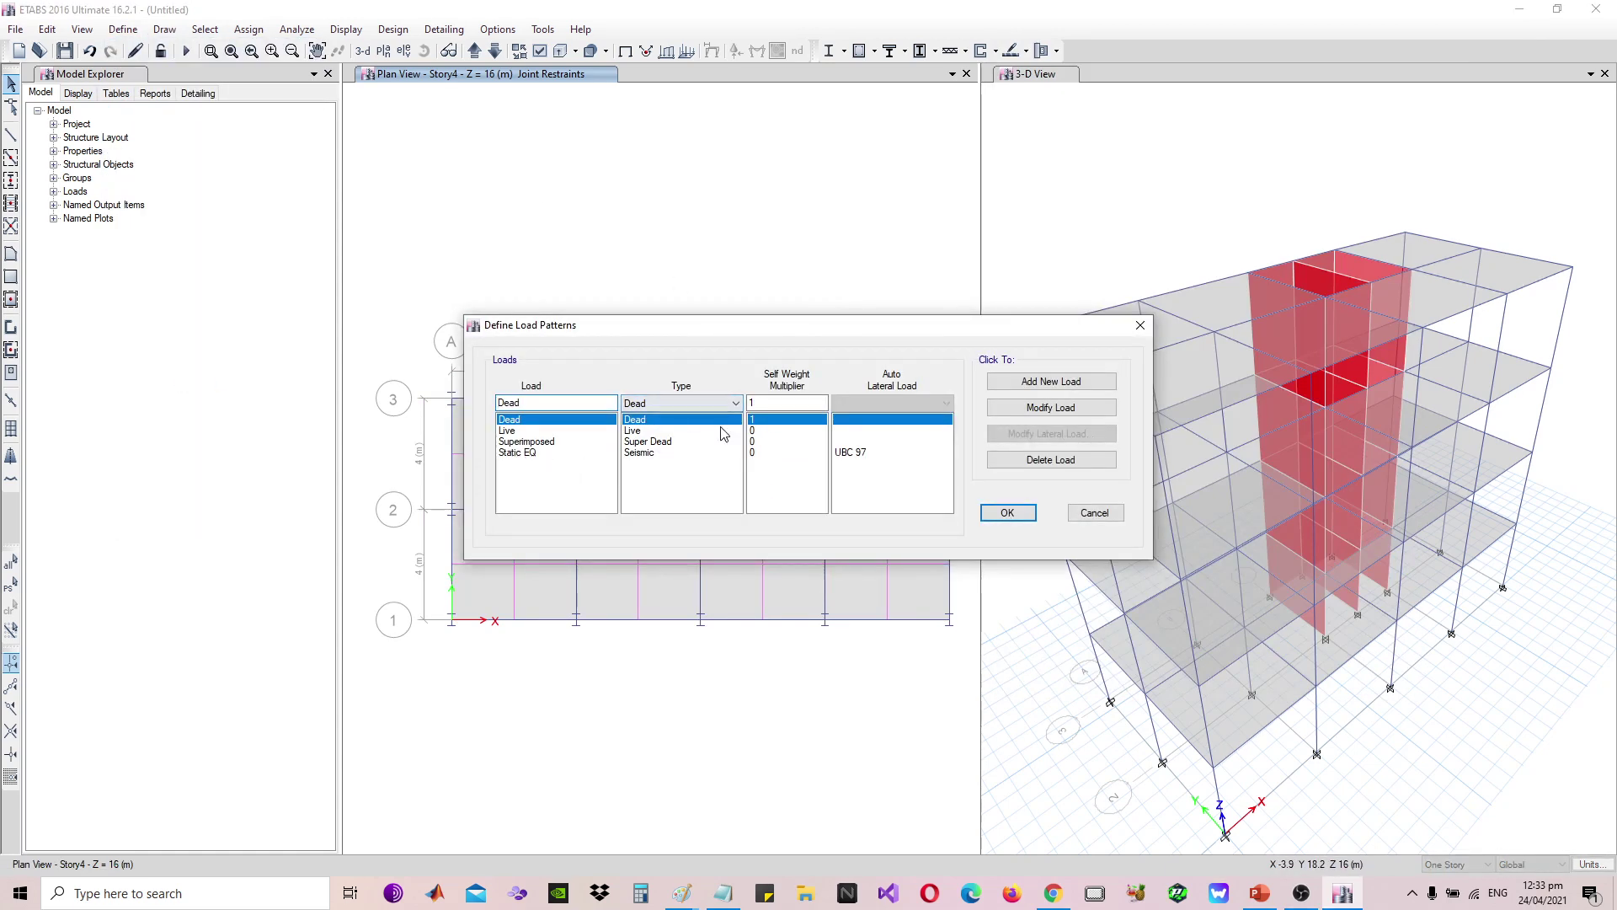
pyautogui.click(1141, 325)
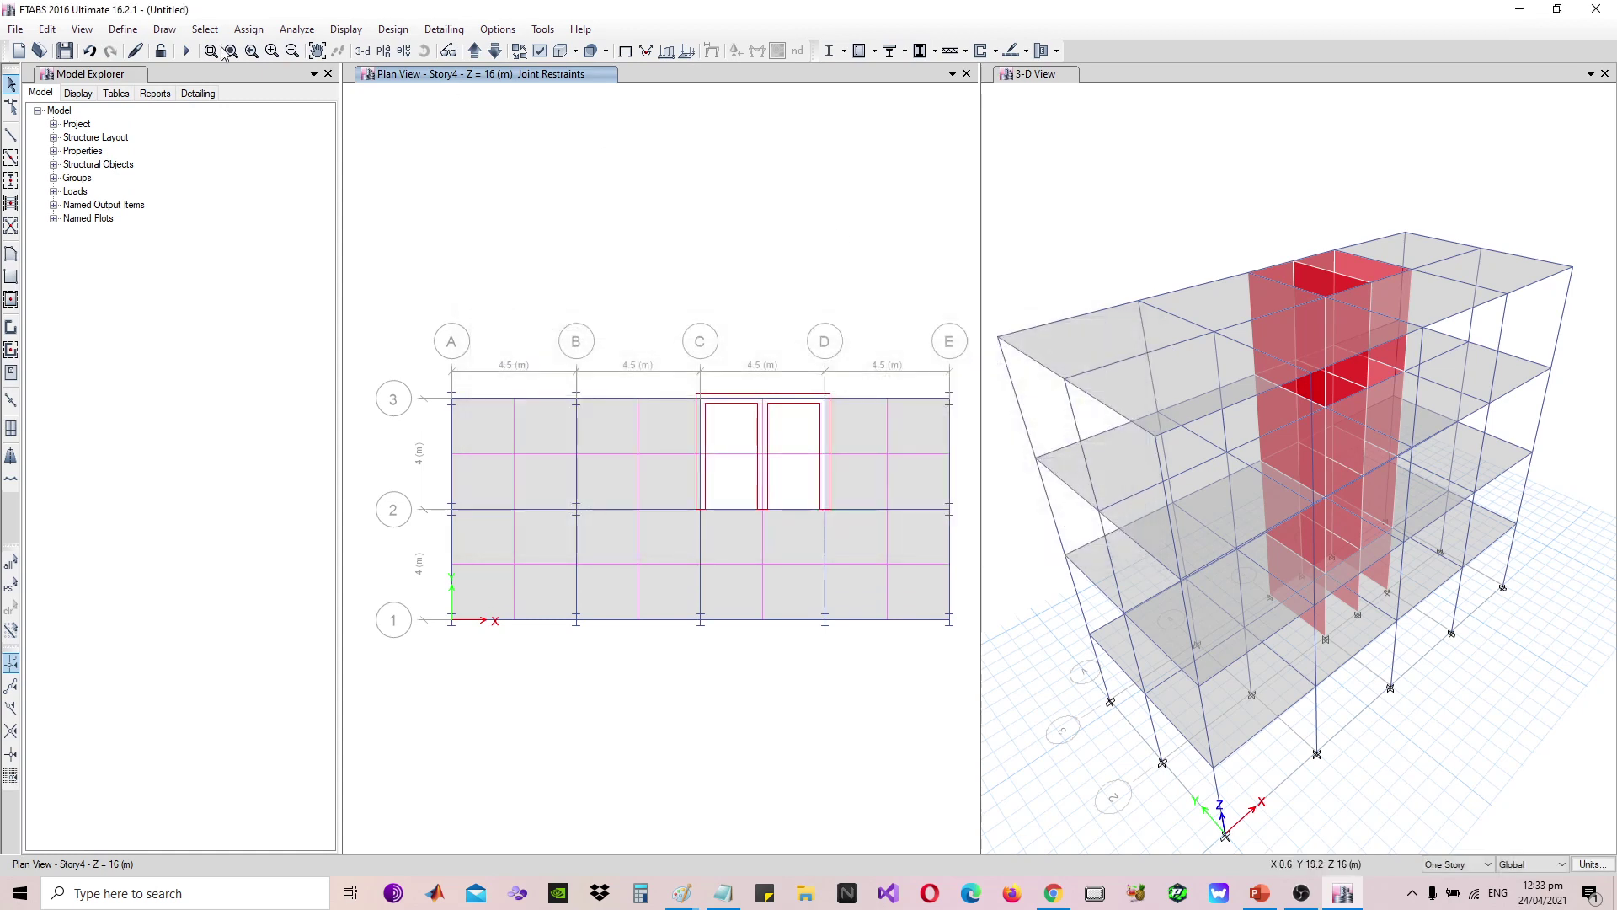
# Begin adding a new response spectrum function of type UBC97
pyautogui.click(131, 34)
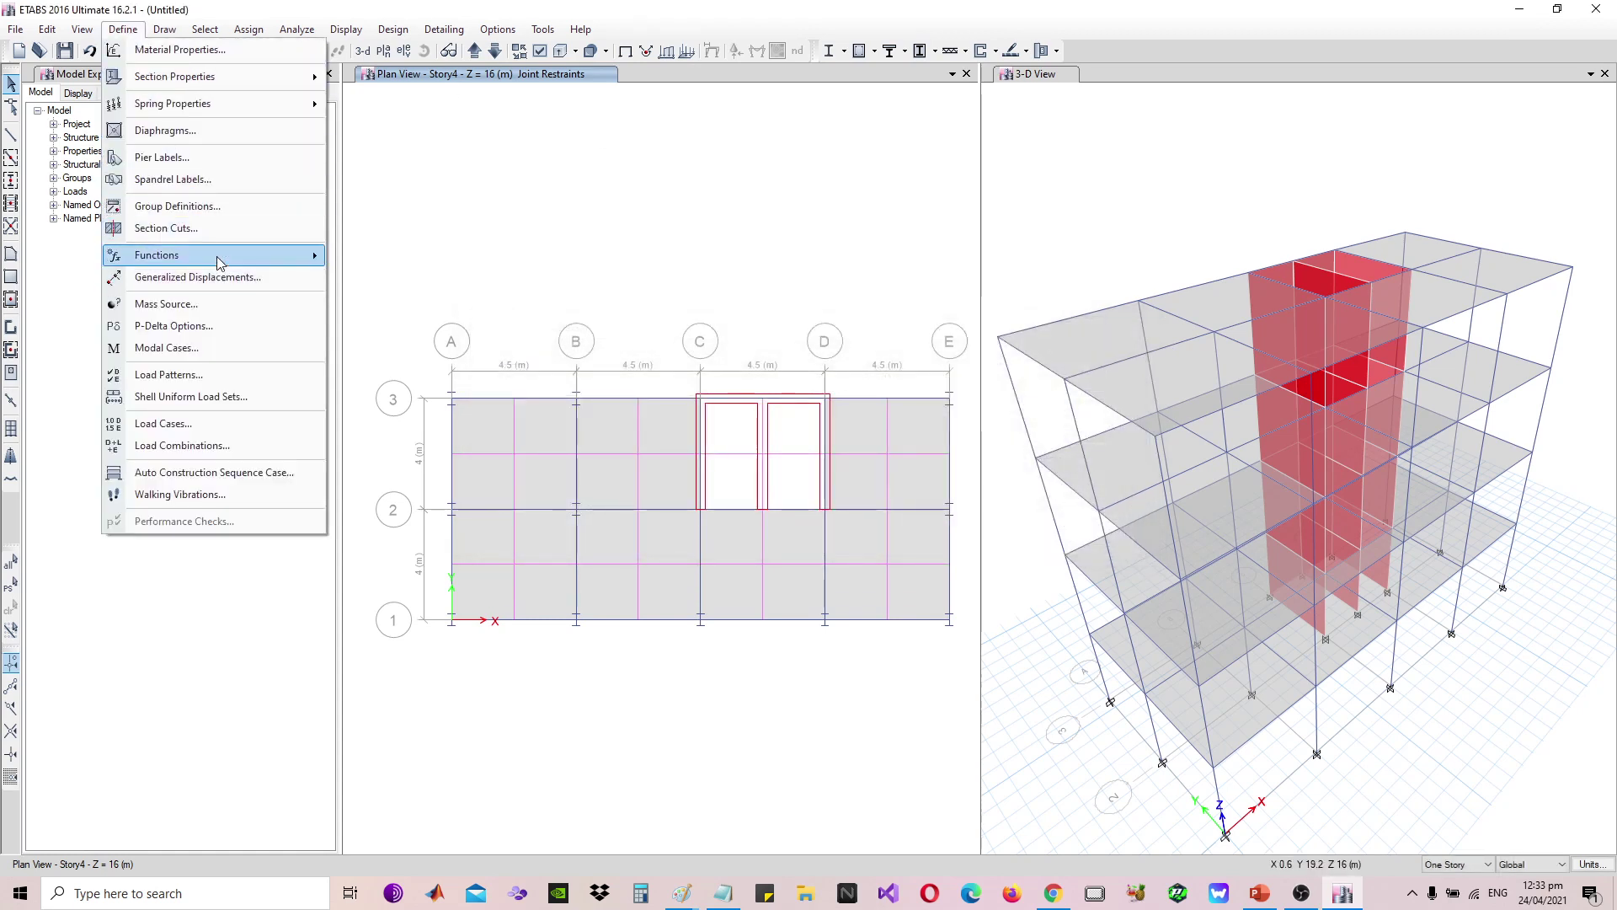
pyautogui.moveTo(253, 257)
pyautogui.click(424, 263)
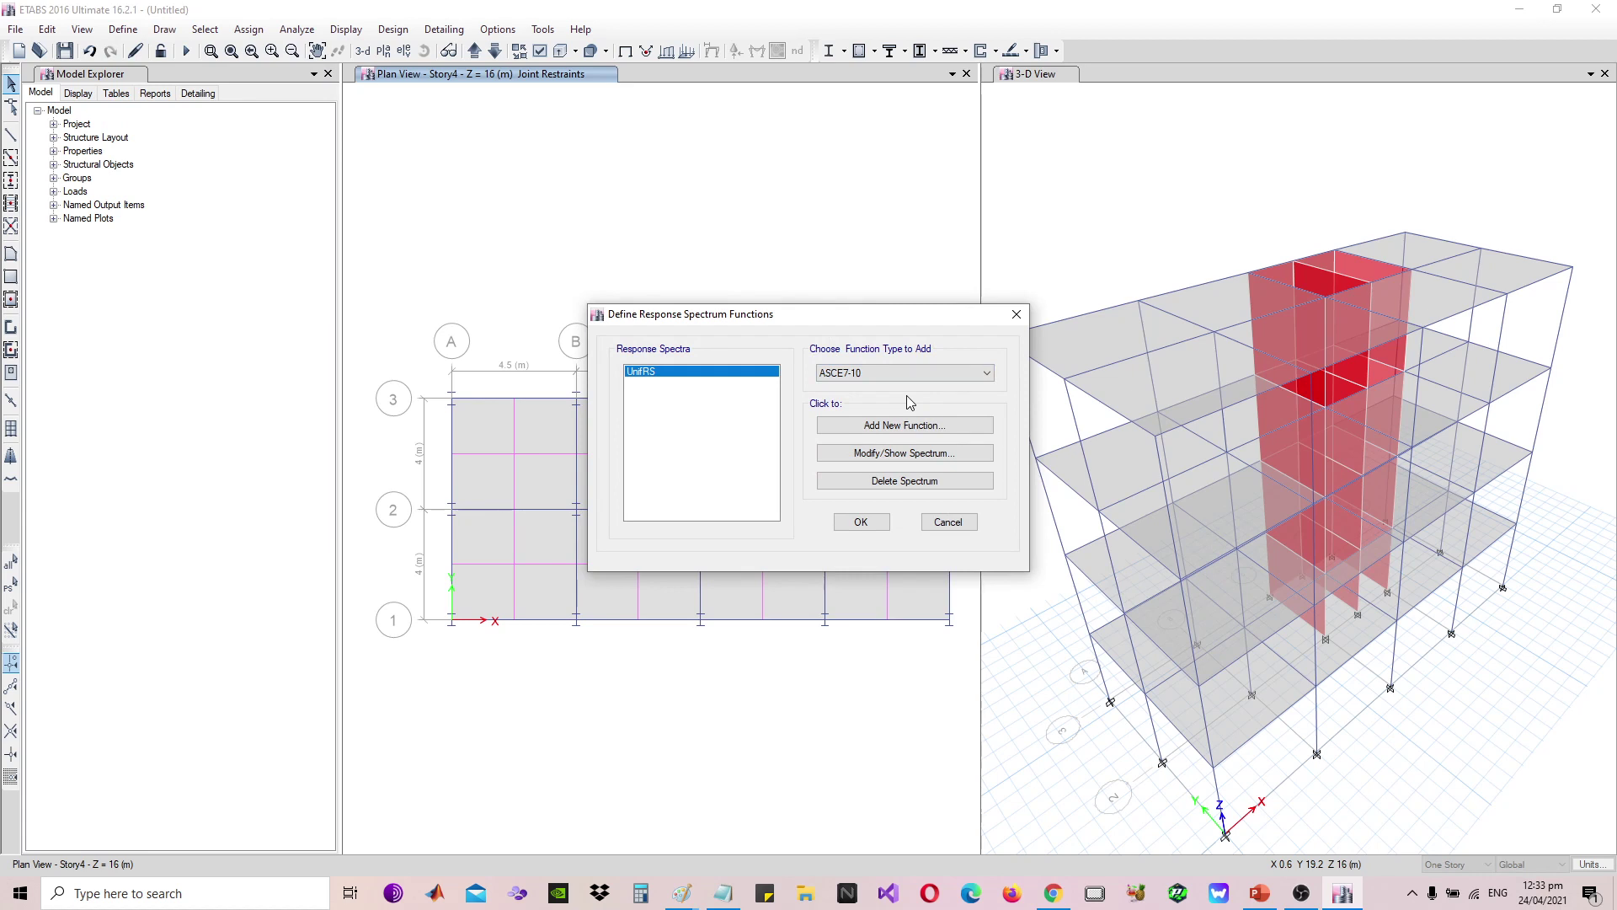
pyautogui.click(881, 375)
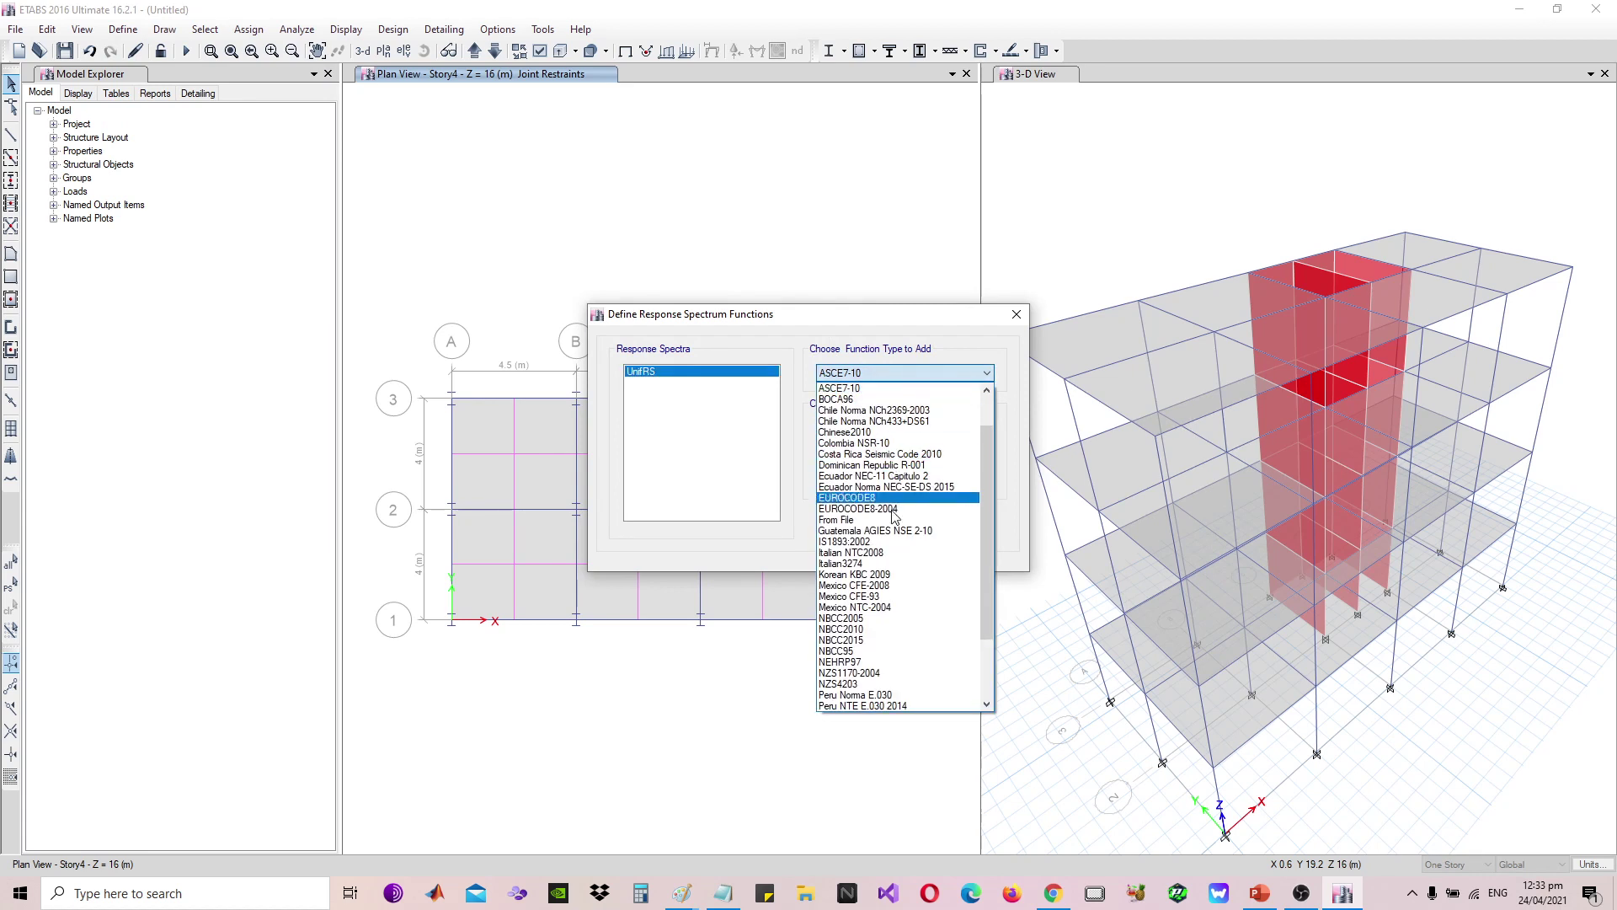
pyautogui.scroll(-1, 897, 672)
pyautogui.click(851, 695)
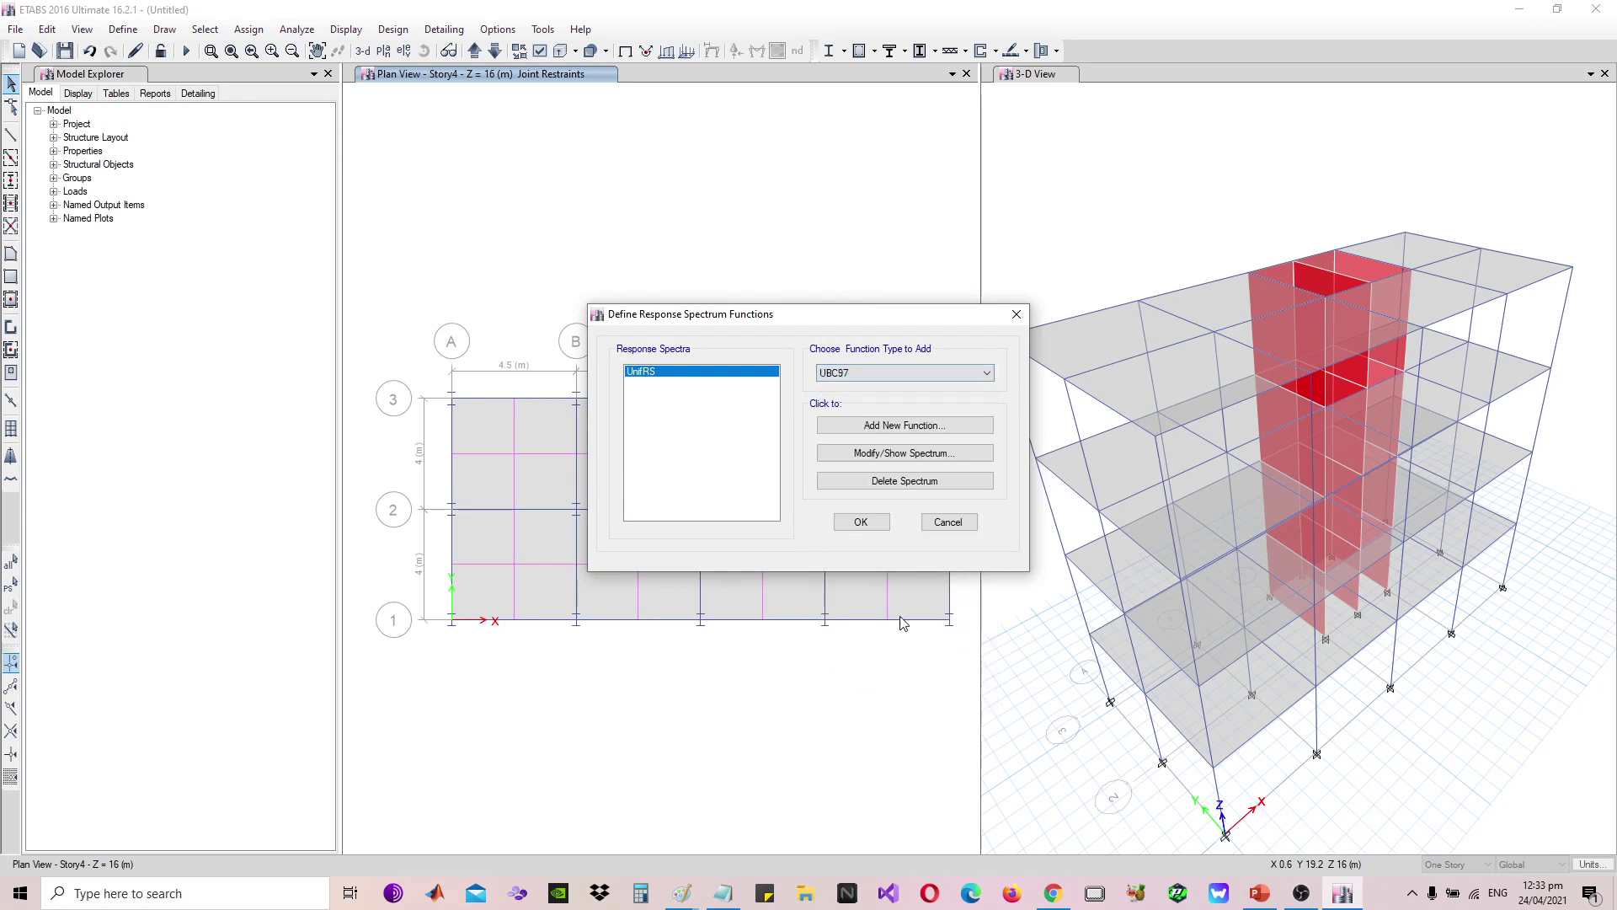
pyautogui.click(942, 428)
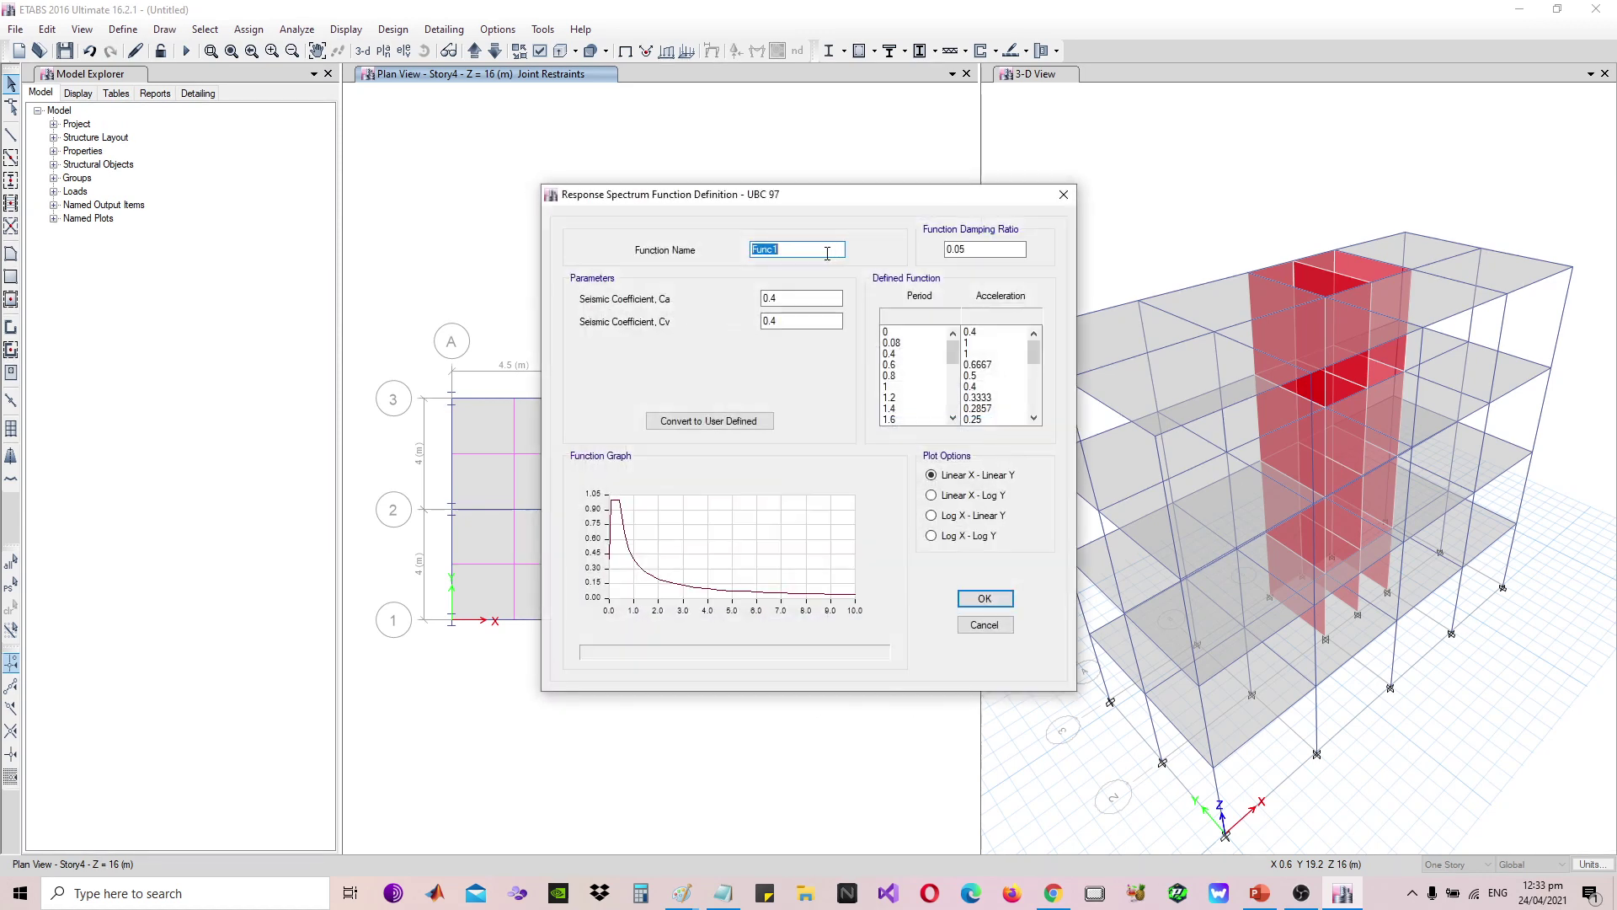
# Name the response spectrum function Kabacan RSA and set its seismic coefficients Ca to 0.44 and Cv to 0.64
pyautogui.write('Kabacan RSA')
pyautogui.click(800, 300)
pyautogui.click(788, 322)
pyautogui.press('BackSpace')
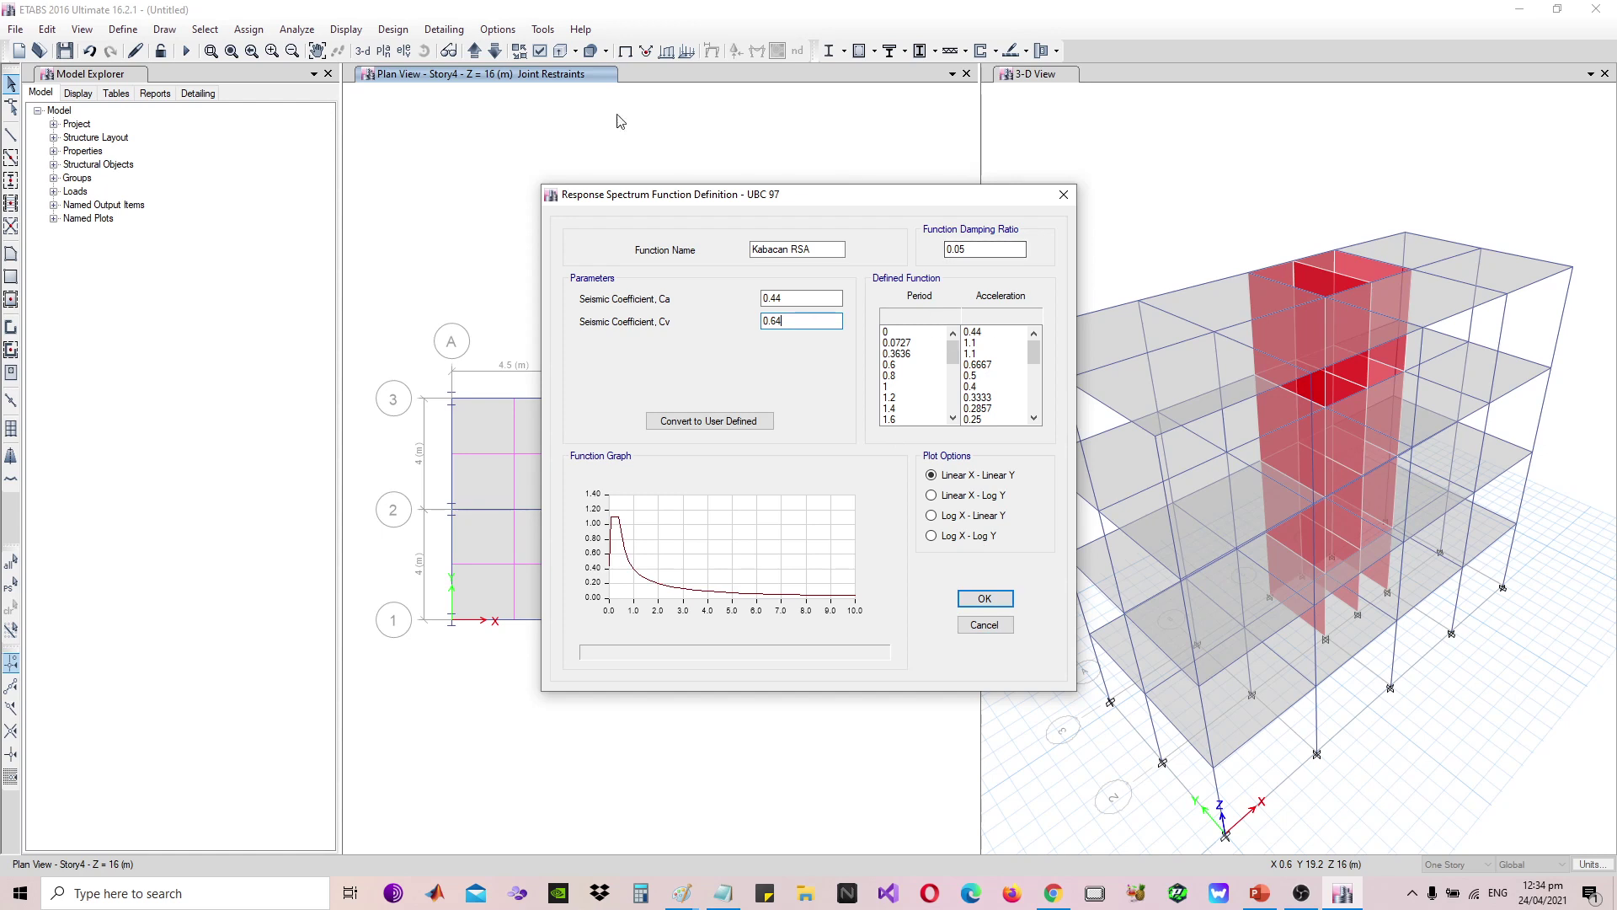
pyautogui.click(986, 599)
pyautogui.click(861, 523)
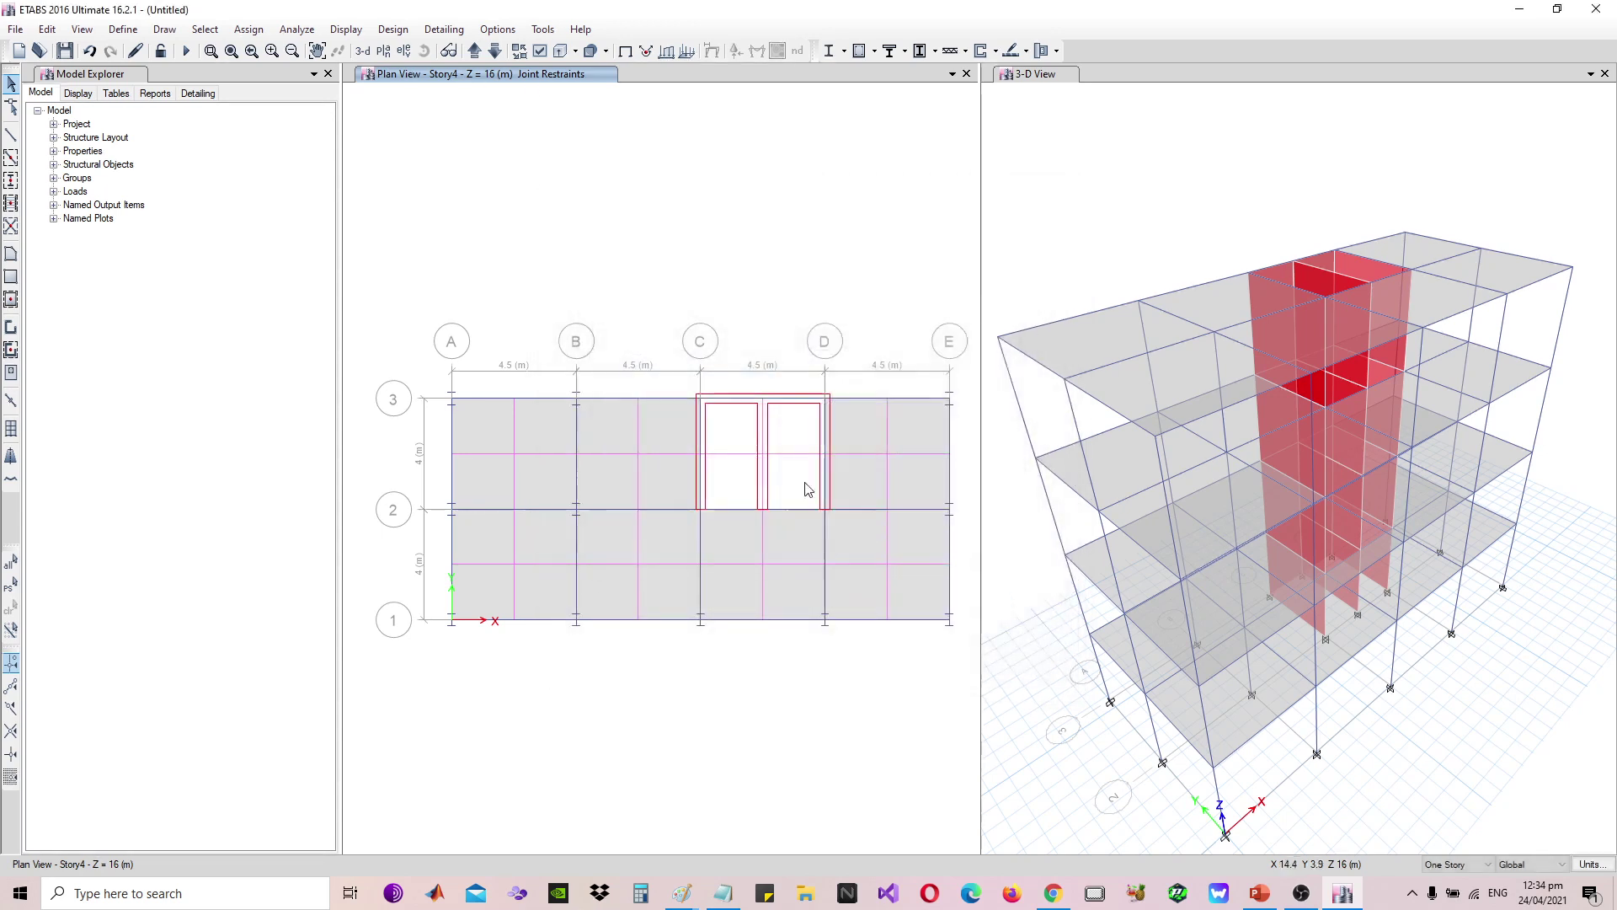
# Review the mass source data of MsSrc1 without changing it
pyautogui.click(123, 28)
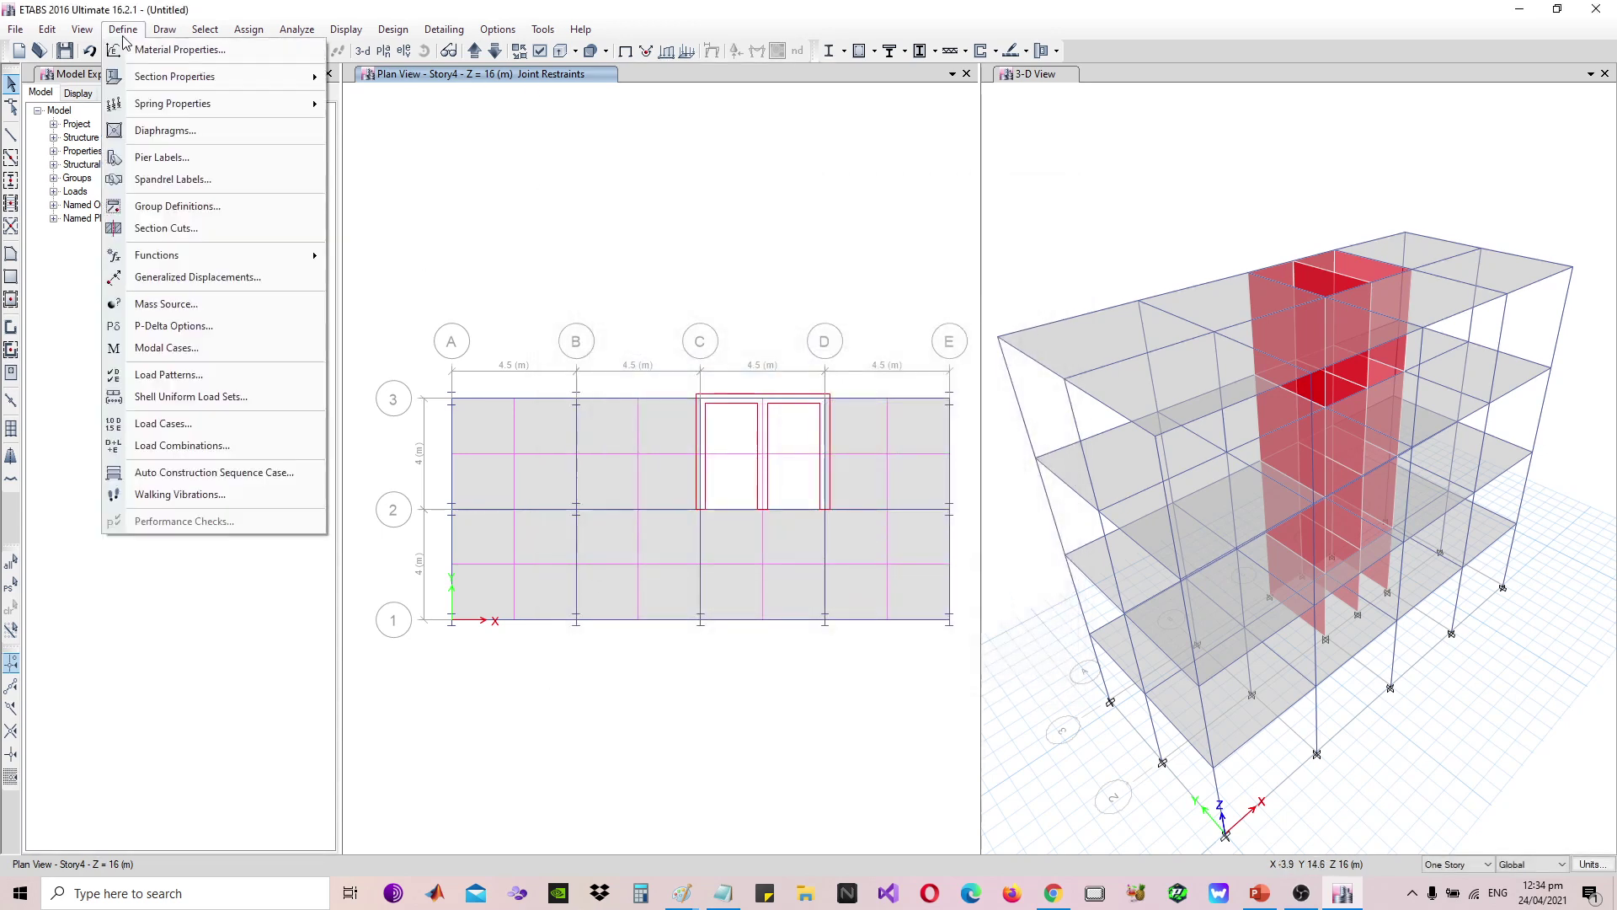
pyautogui.click(163, 304)
pyautogui.click(889, 422)
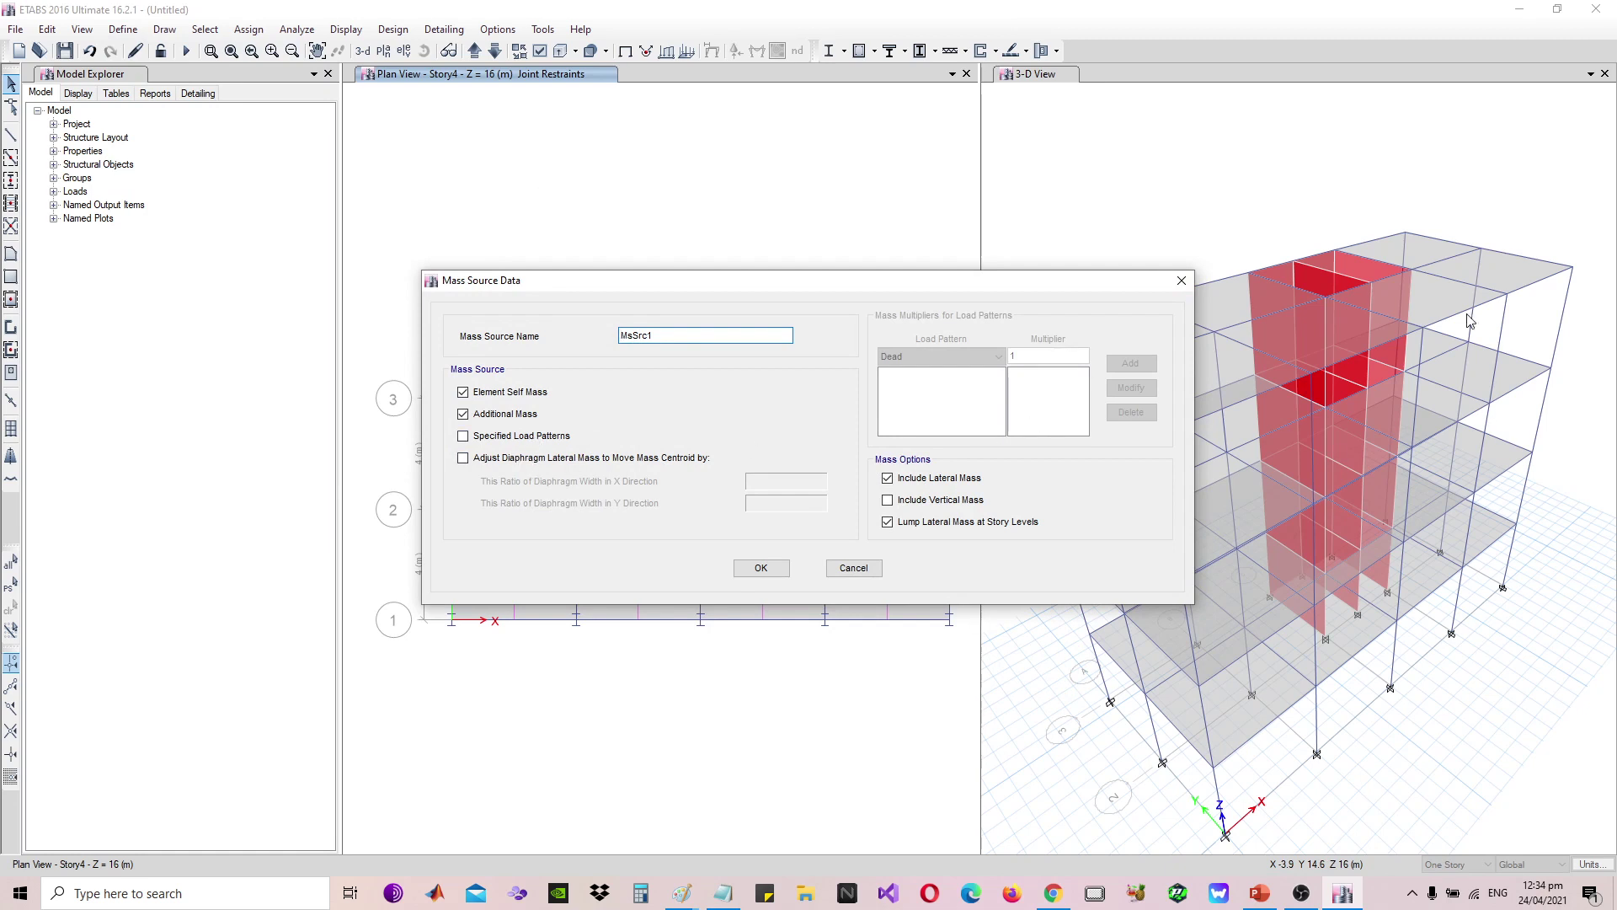
pyautogui.click(1182, 280)
pyautogui.click(773, 540)
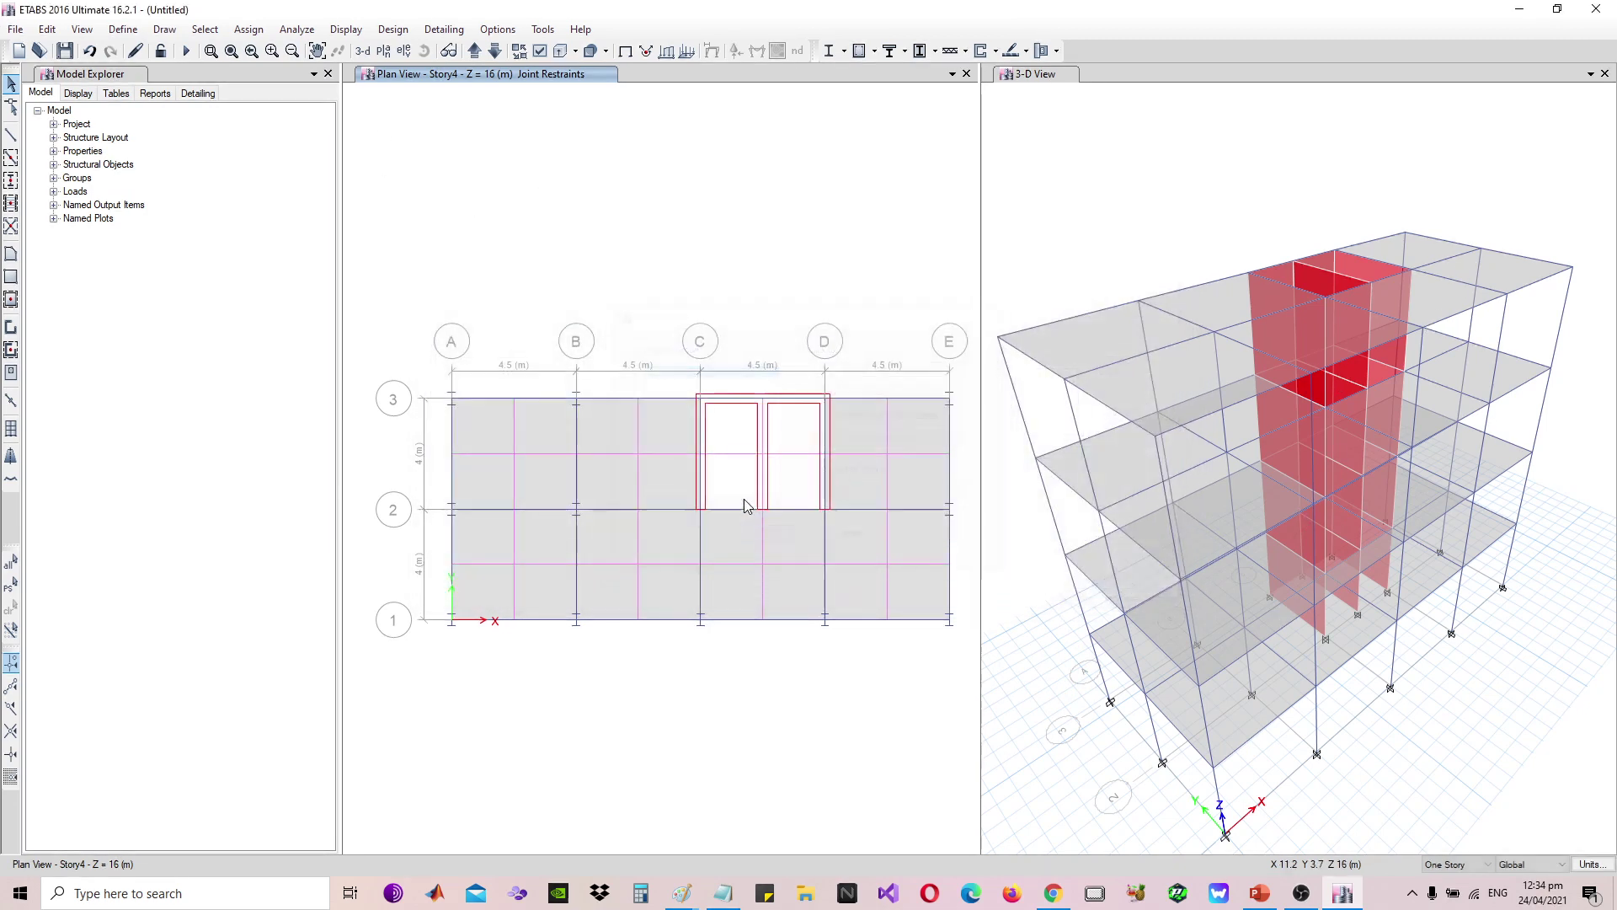
# Set the preset P-Delta automation method to Iterative - Based on Loads
pyautogui.click(121, 32)
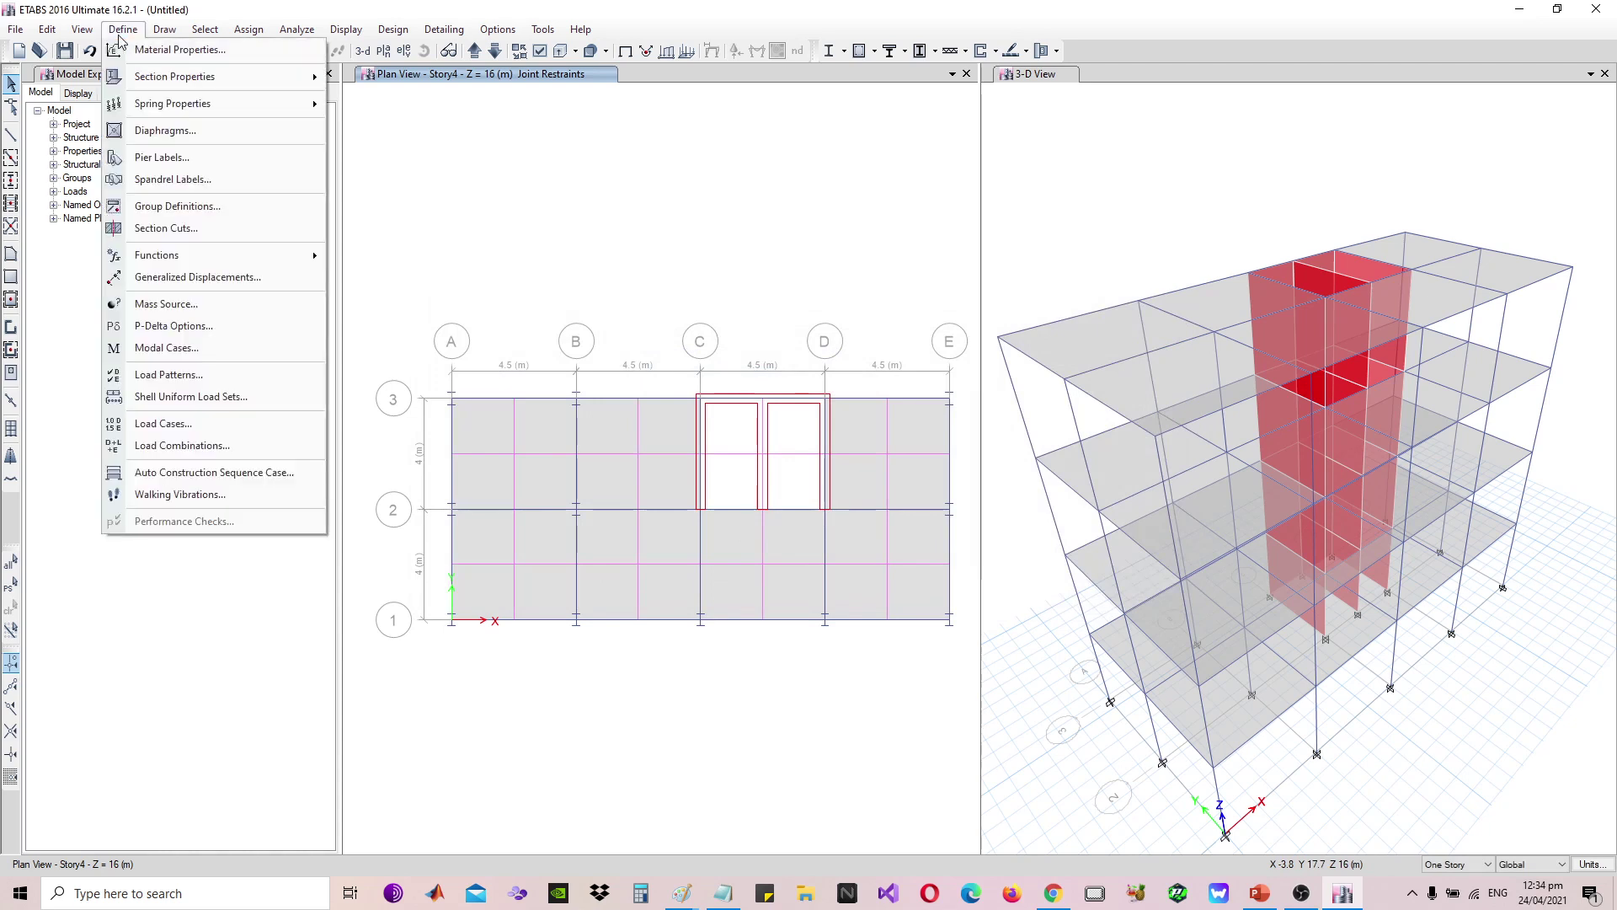
pyautogui.click(174, 326)
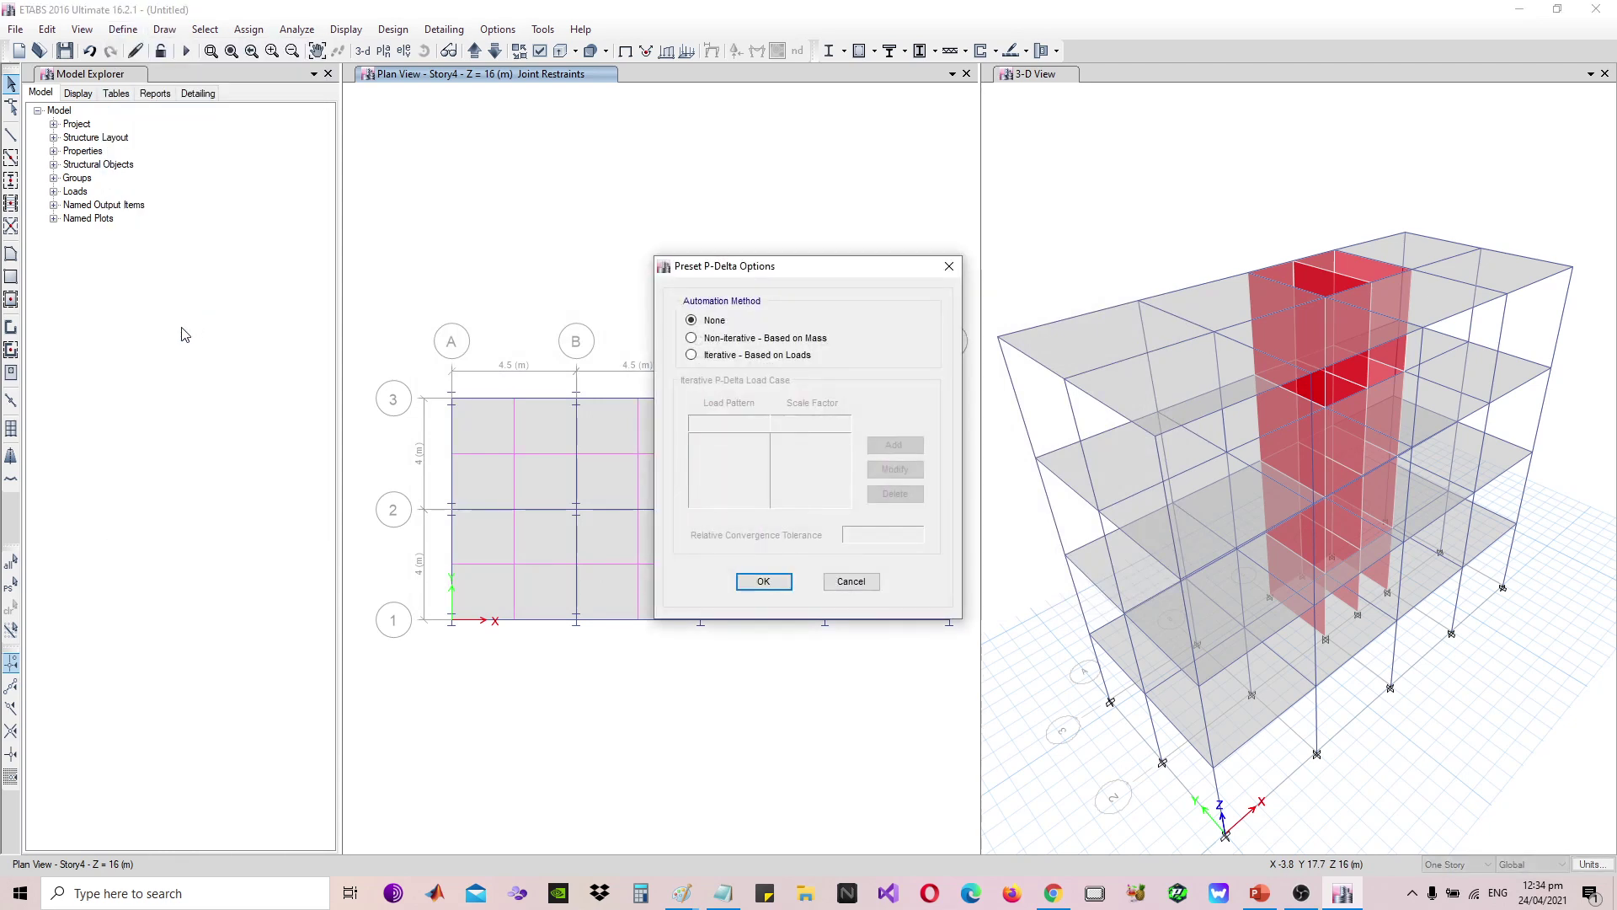
pyautogui.click(781, 339)
pyautogui.click(782, 355)
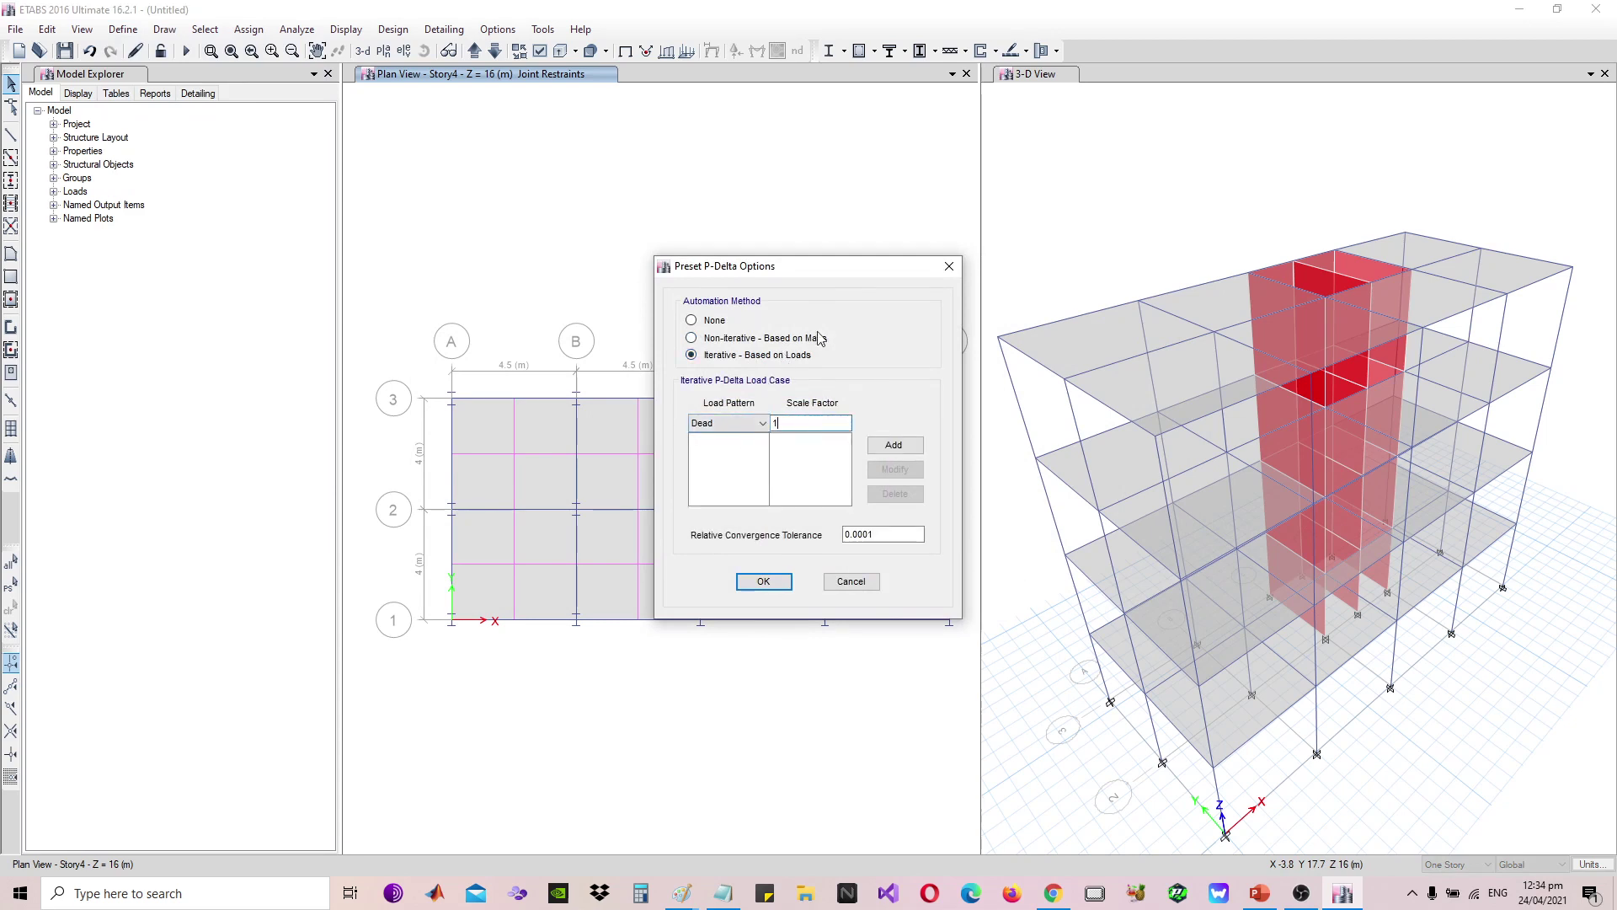
# Add the Dead and Superimposed load patterns to the iterative P-Delta load case with a scale factor of 1.2 each
pyautogui.moveTo(791, 270); pyautogui.dragTo(873, 192)
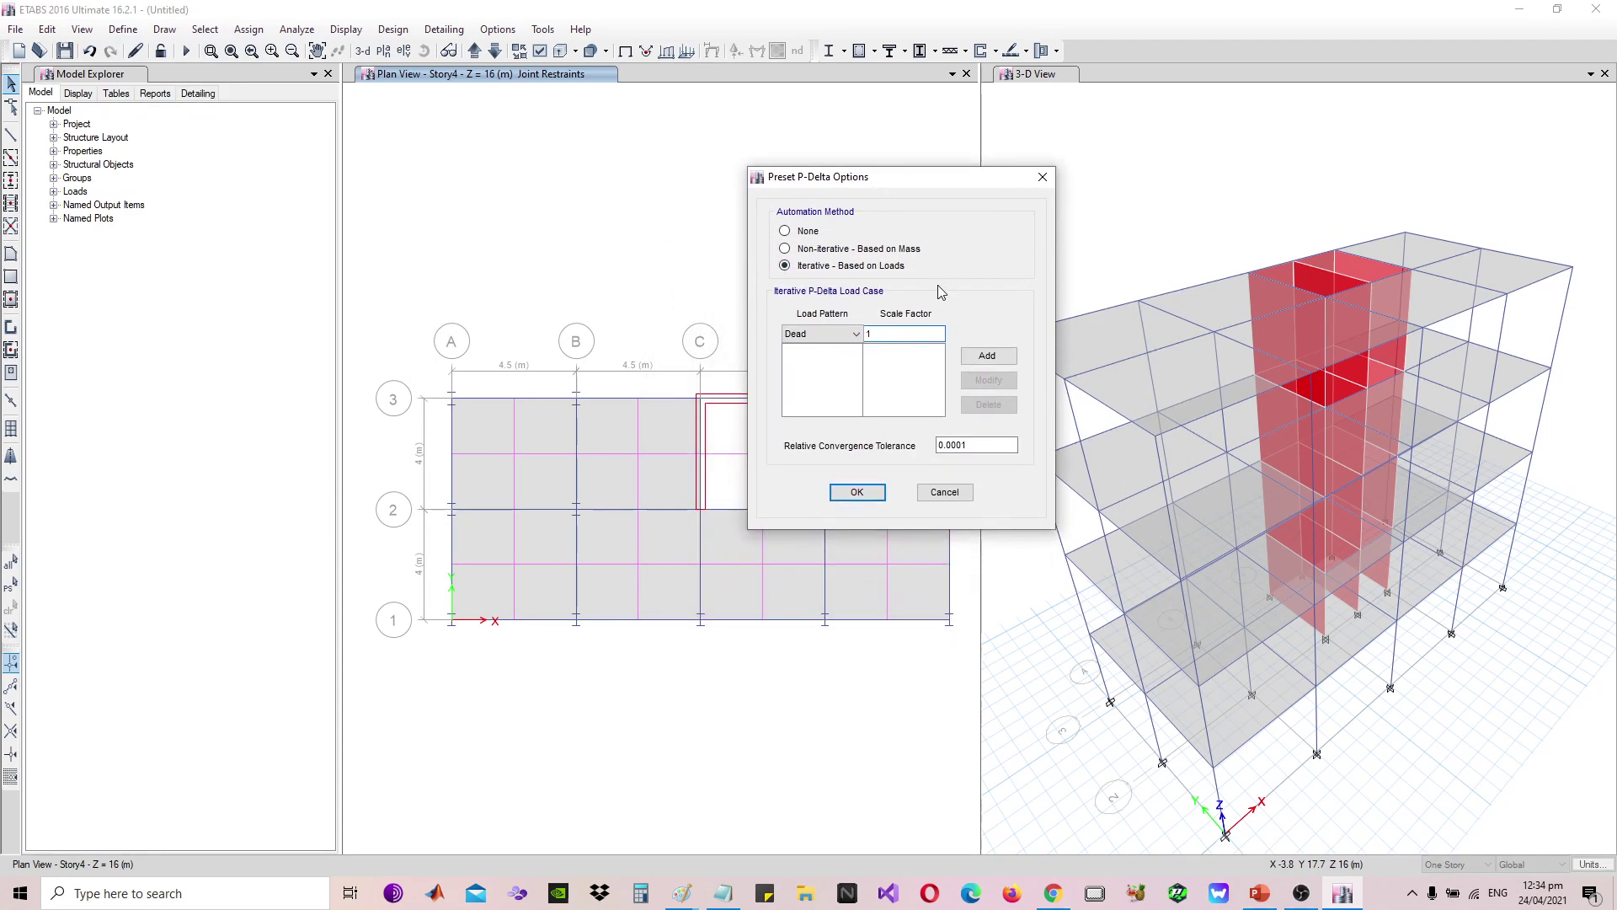
pyautogui.click(986, 355)
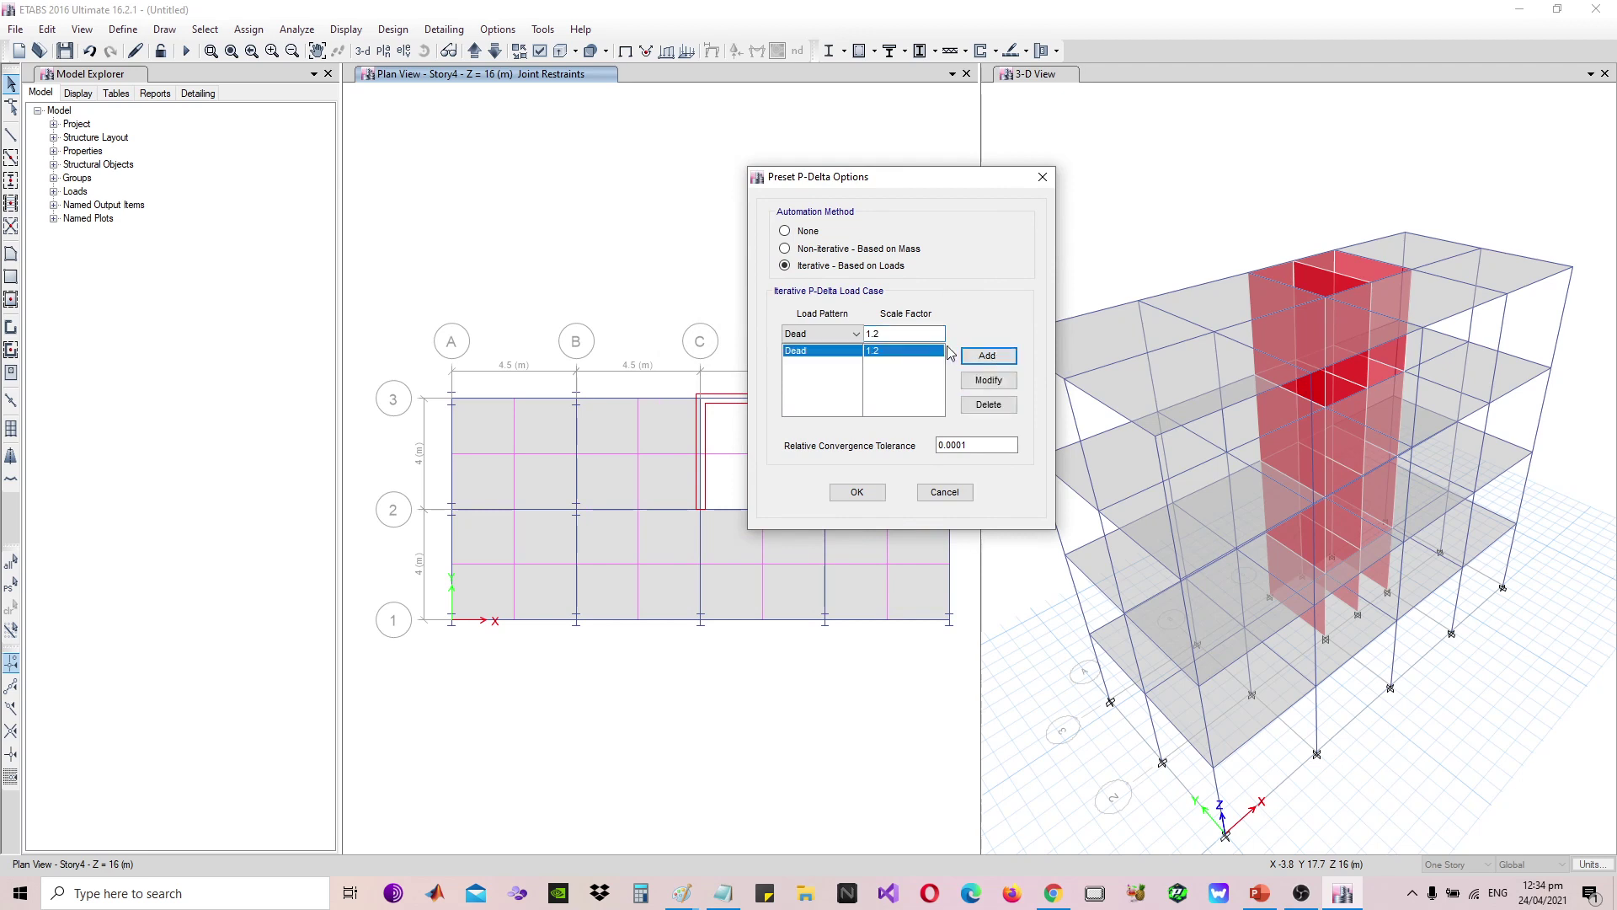
pyautogui.click(842, 334)
pyautogui.click(838, 369)
pyautogui.click(987, 355)
# Add the Live load pattern to the P-Delta load case with a scale factor of 0.5 and accept the P-Delta options
pyautogui.click(843, 334)
pyautogui.click(828, 362)
pyautogui.press('Tab')
pyautogui.write('0.5')
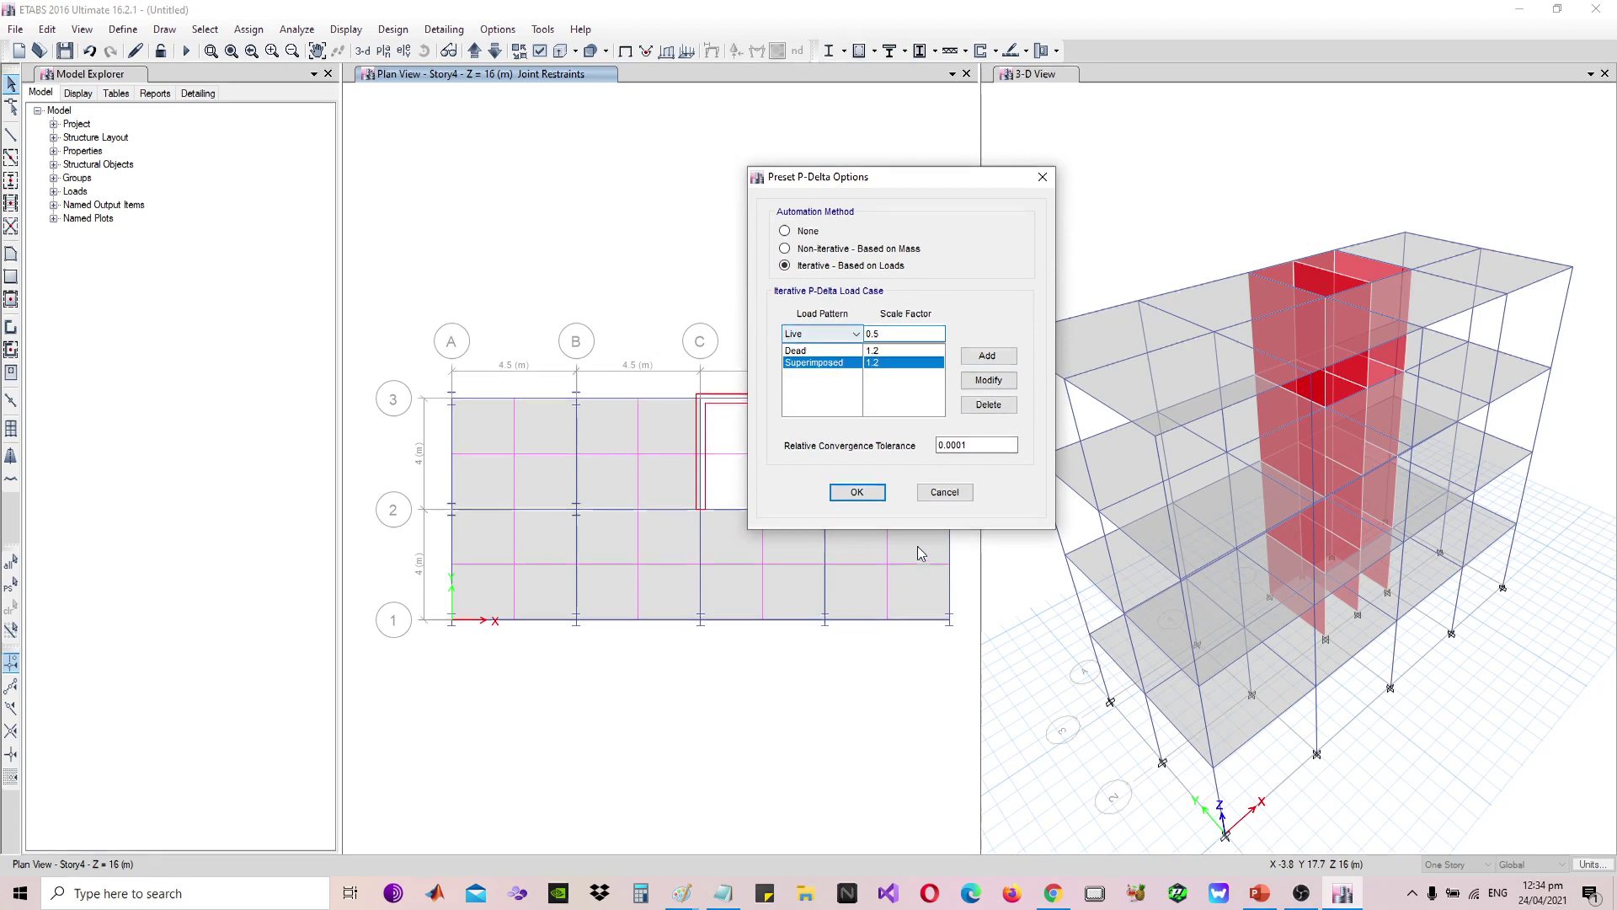
pyautogui.click(986, 355)
pyautogui.click(857, 492)
pyautogui.click(123, 30)
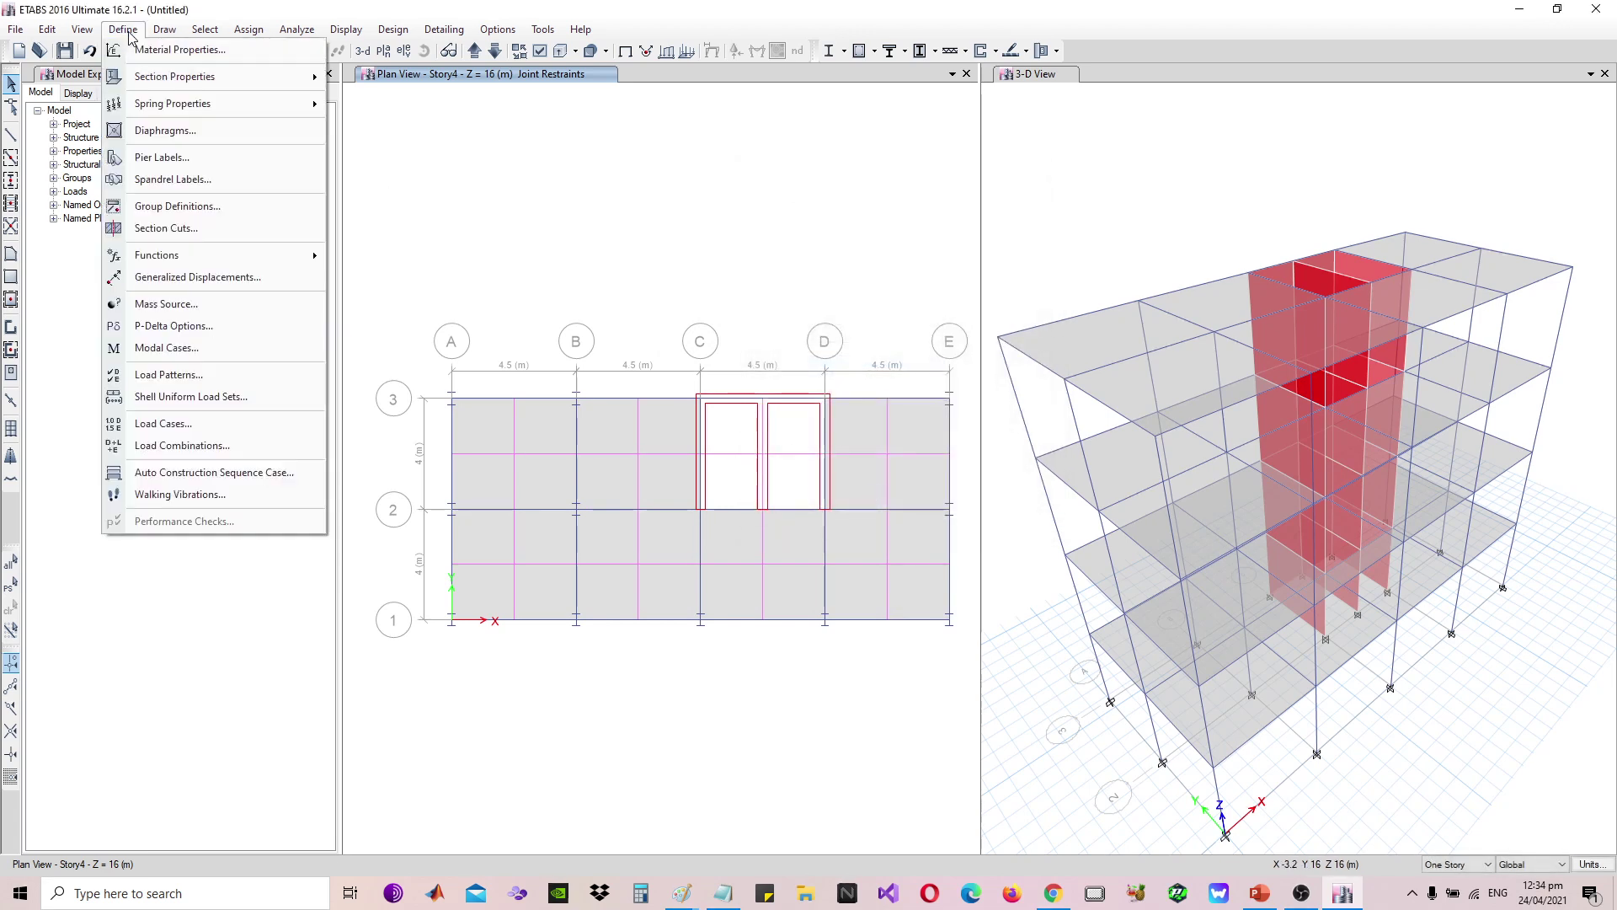
pyautogui.click(191, 379)
pyautogui.click(1150, 317)
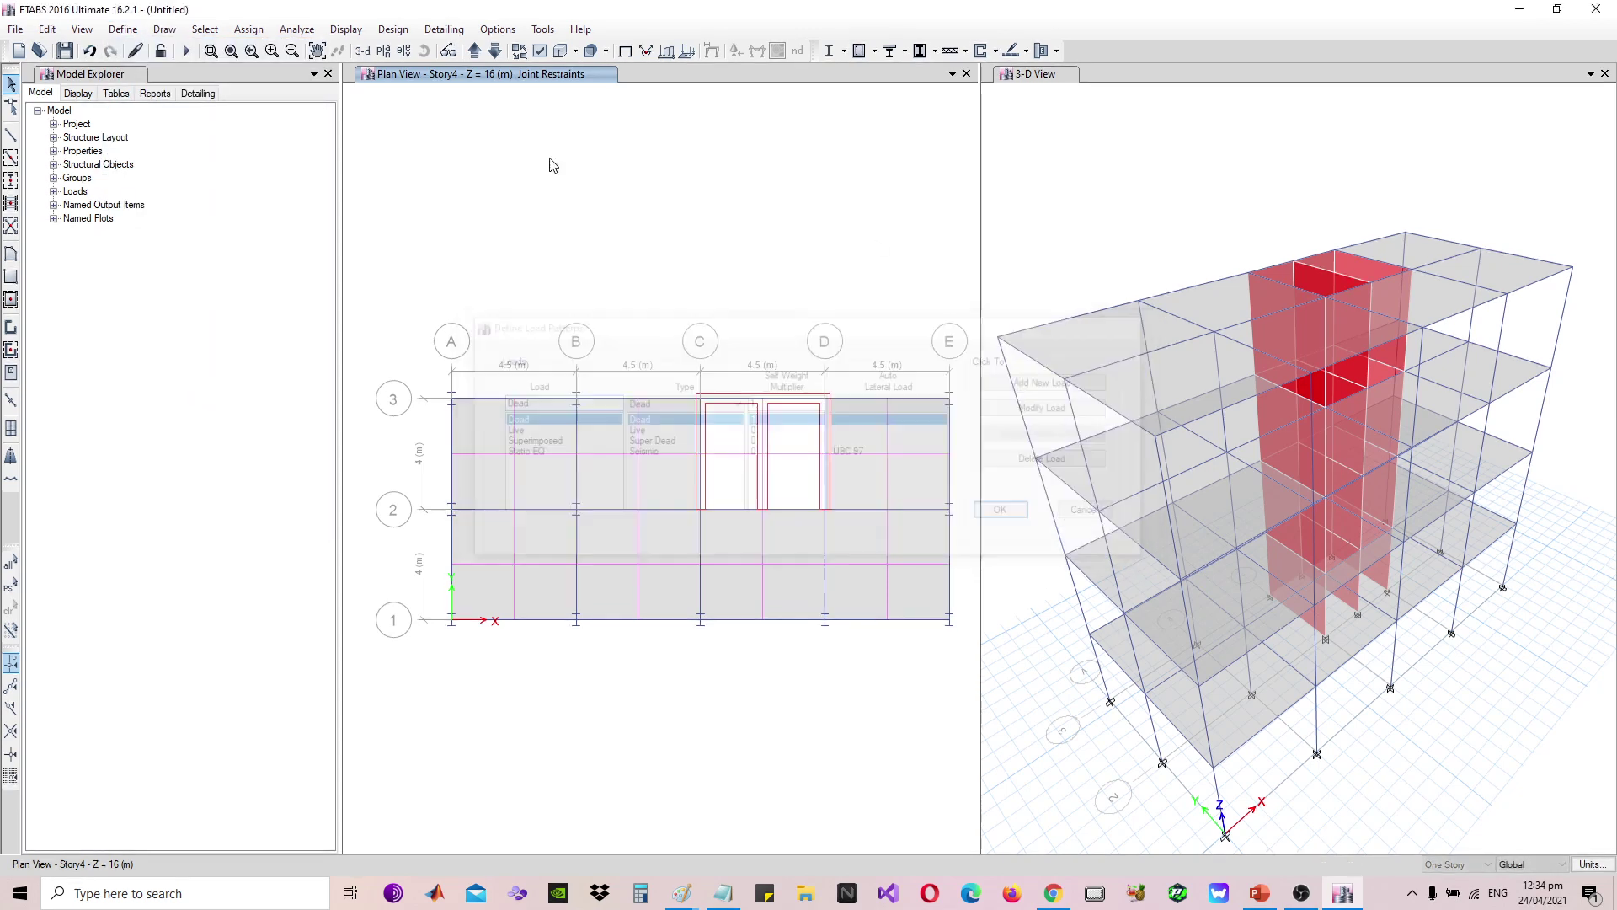
# Create a new load case named RS Load with the Response Spectrum type
pyautogui.click(123, 30)
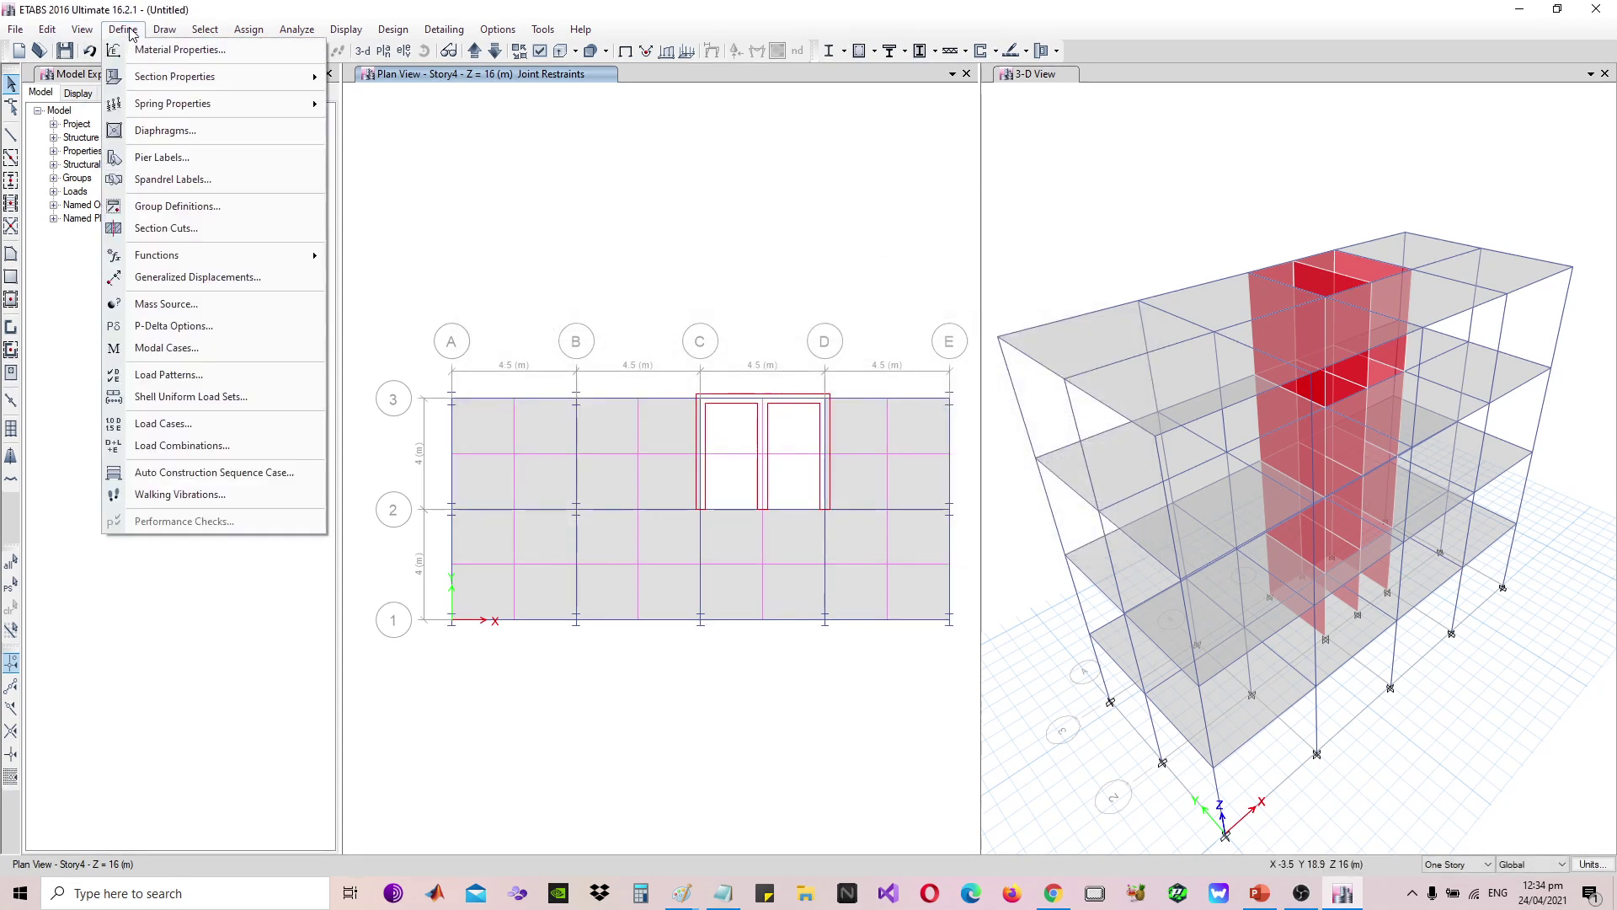
pyautogui.click(166, 424)
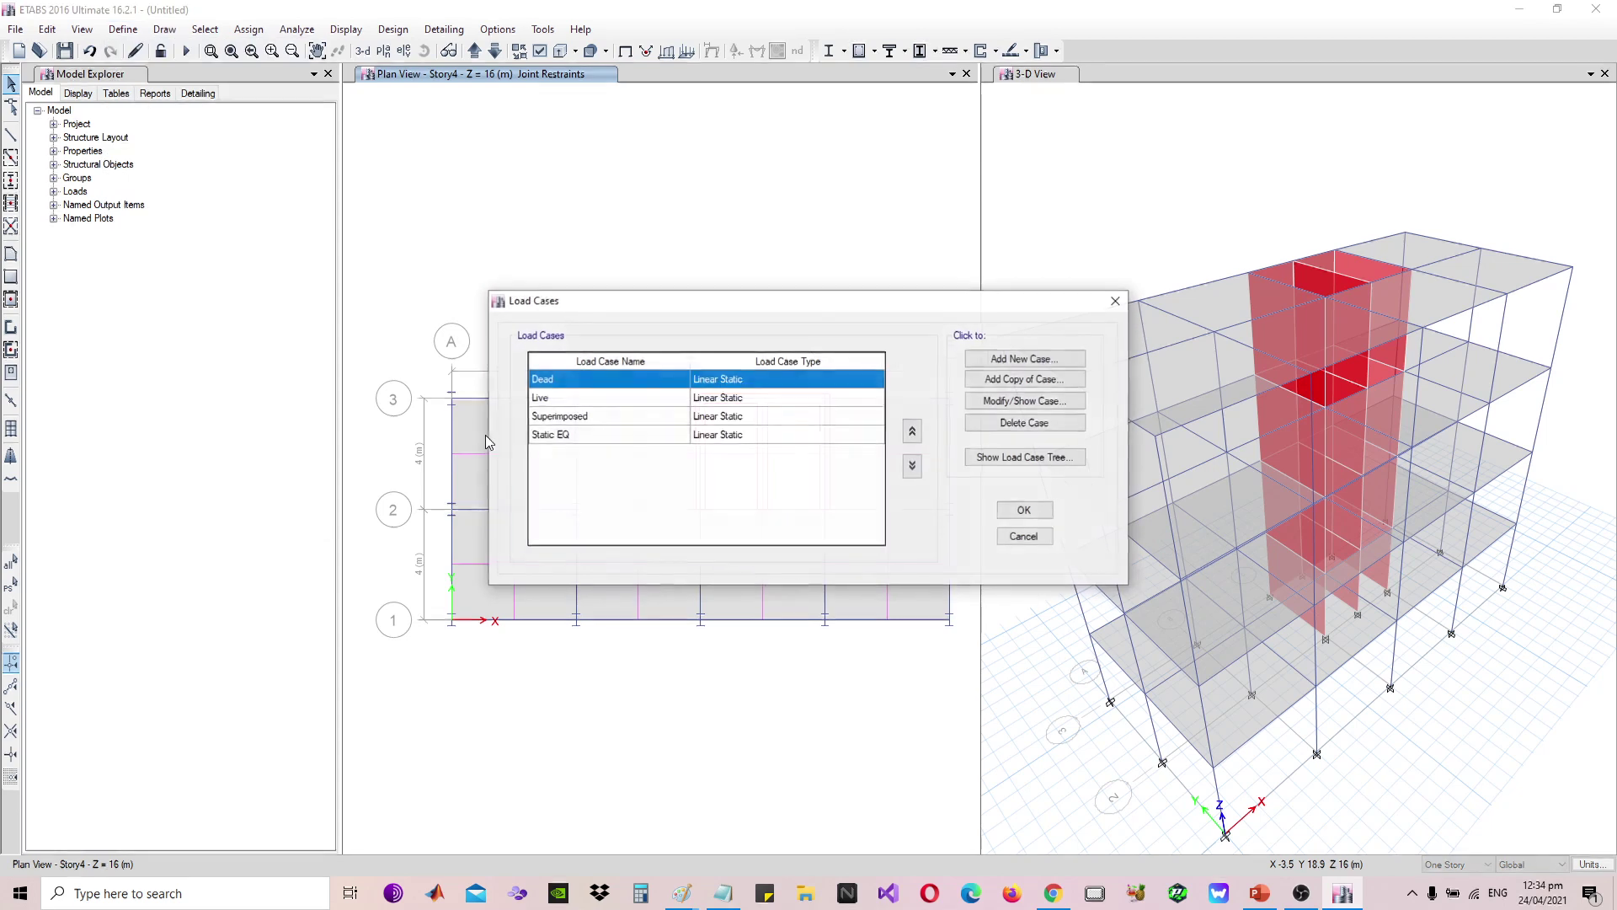
pyautogui.click(1043, 361)
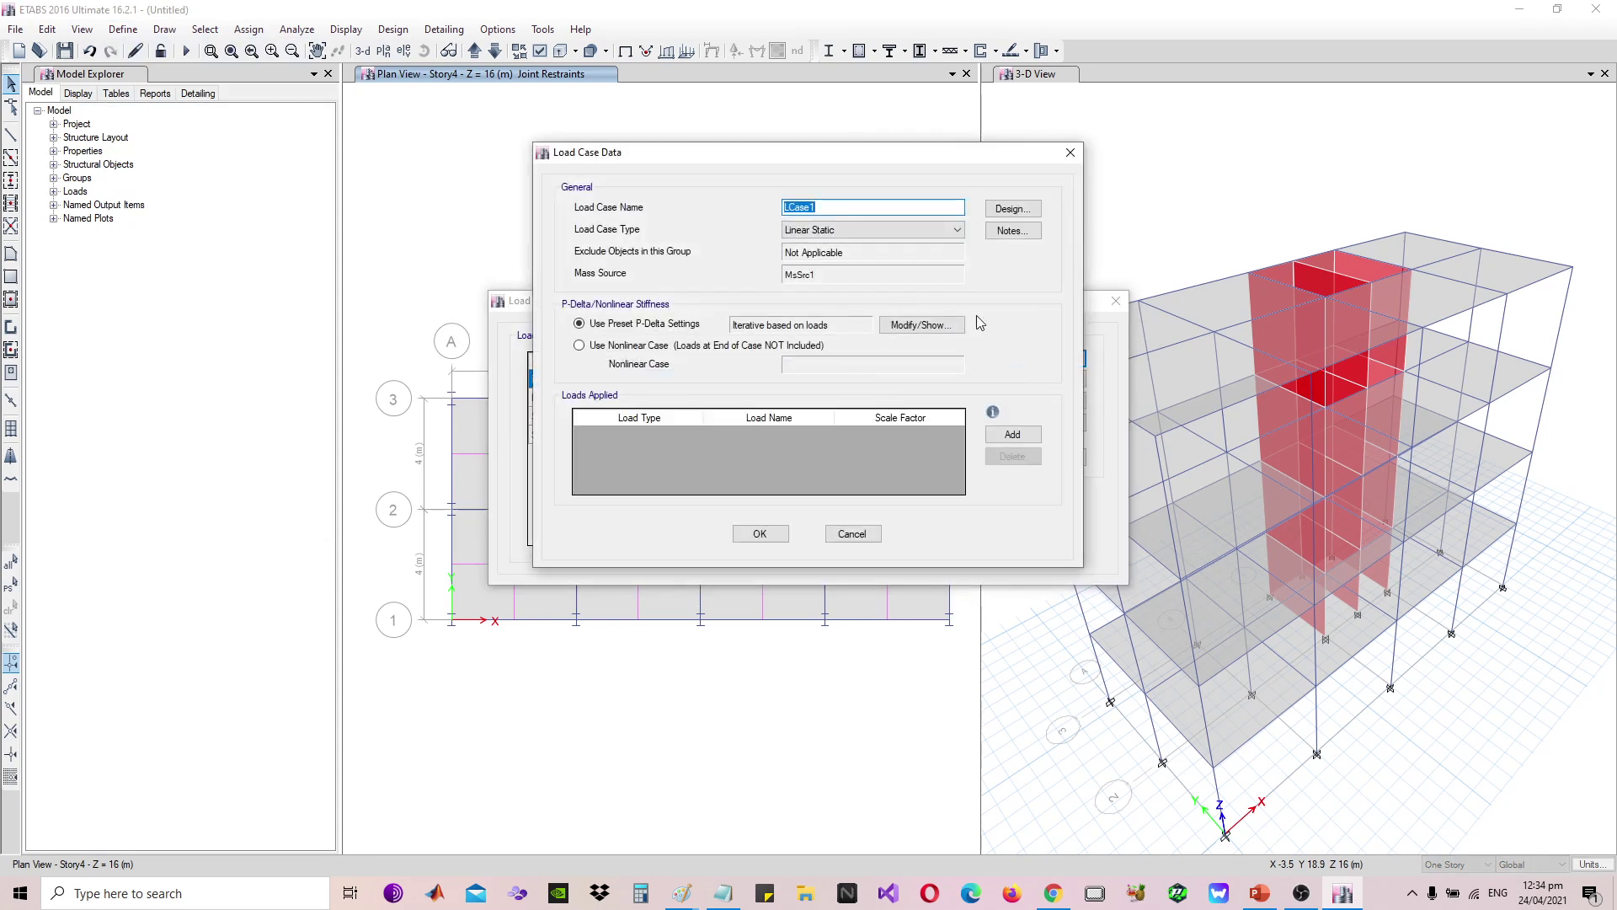
pyautogui.click(842, 228)
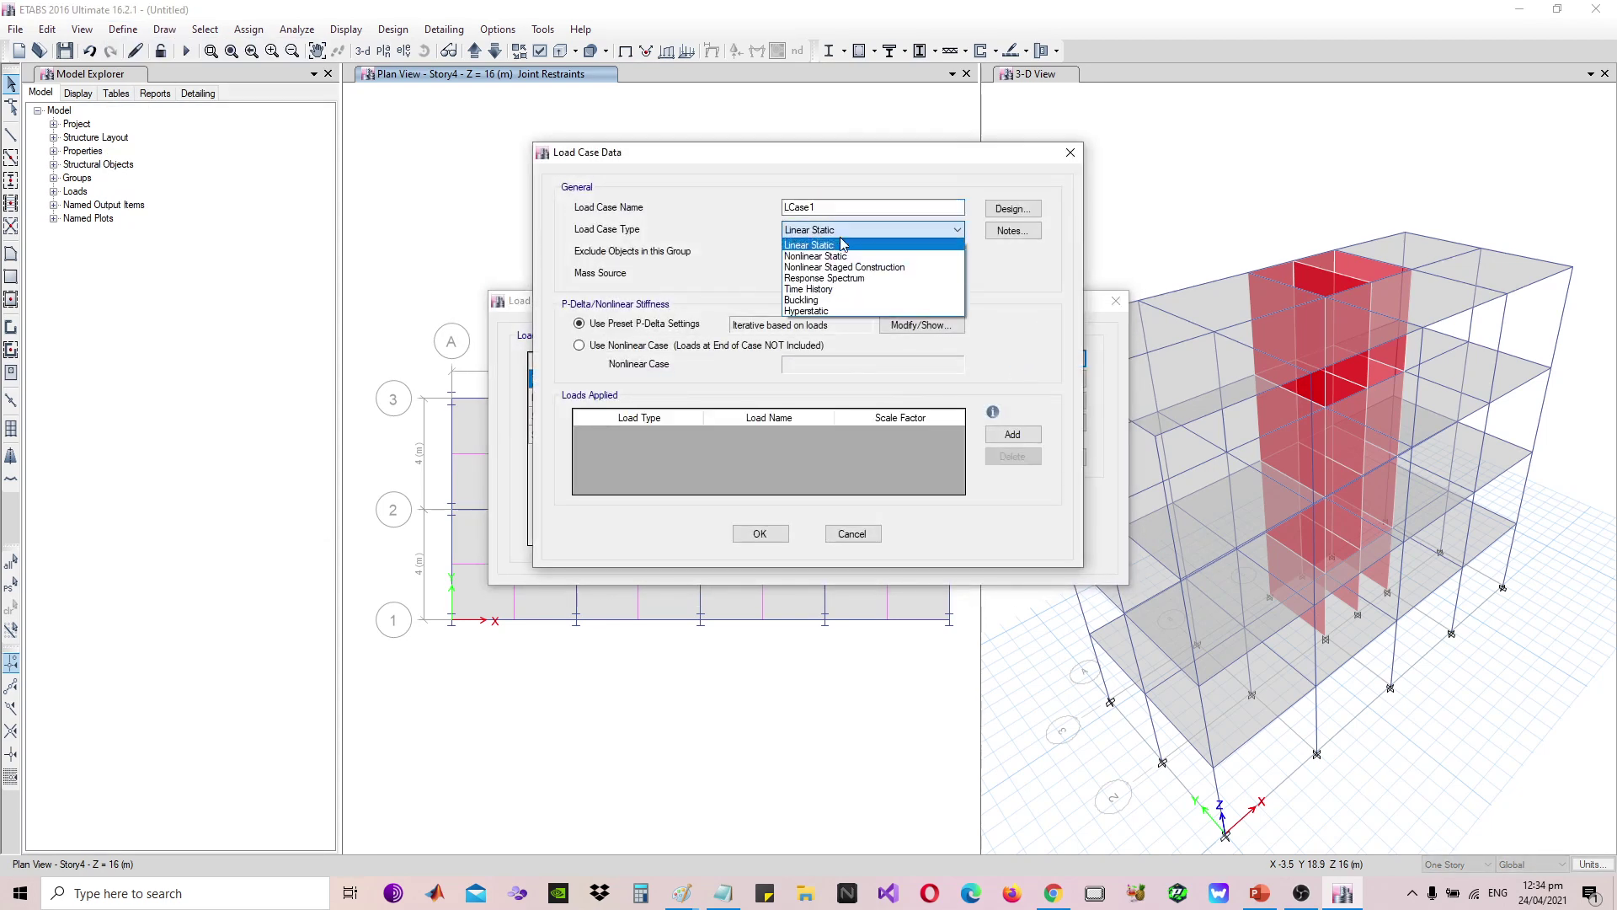
pyautogui.click(838, 280)
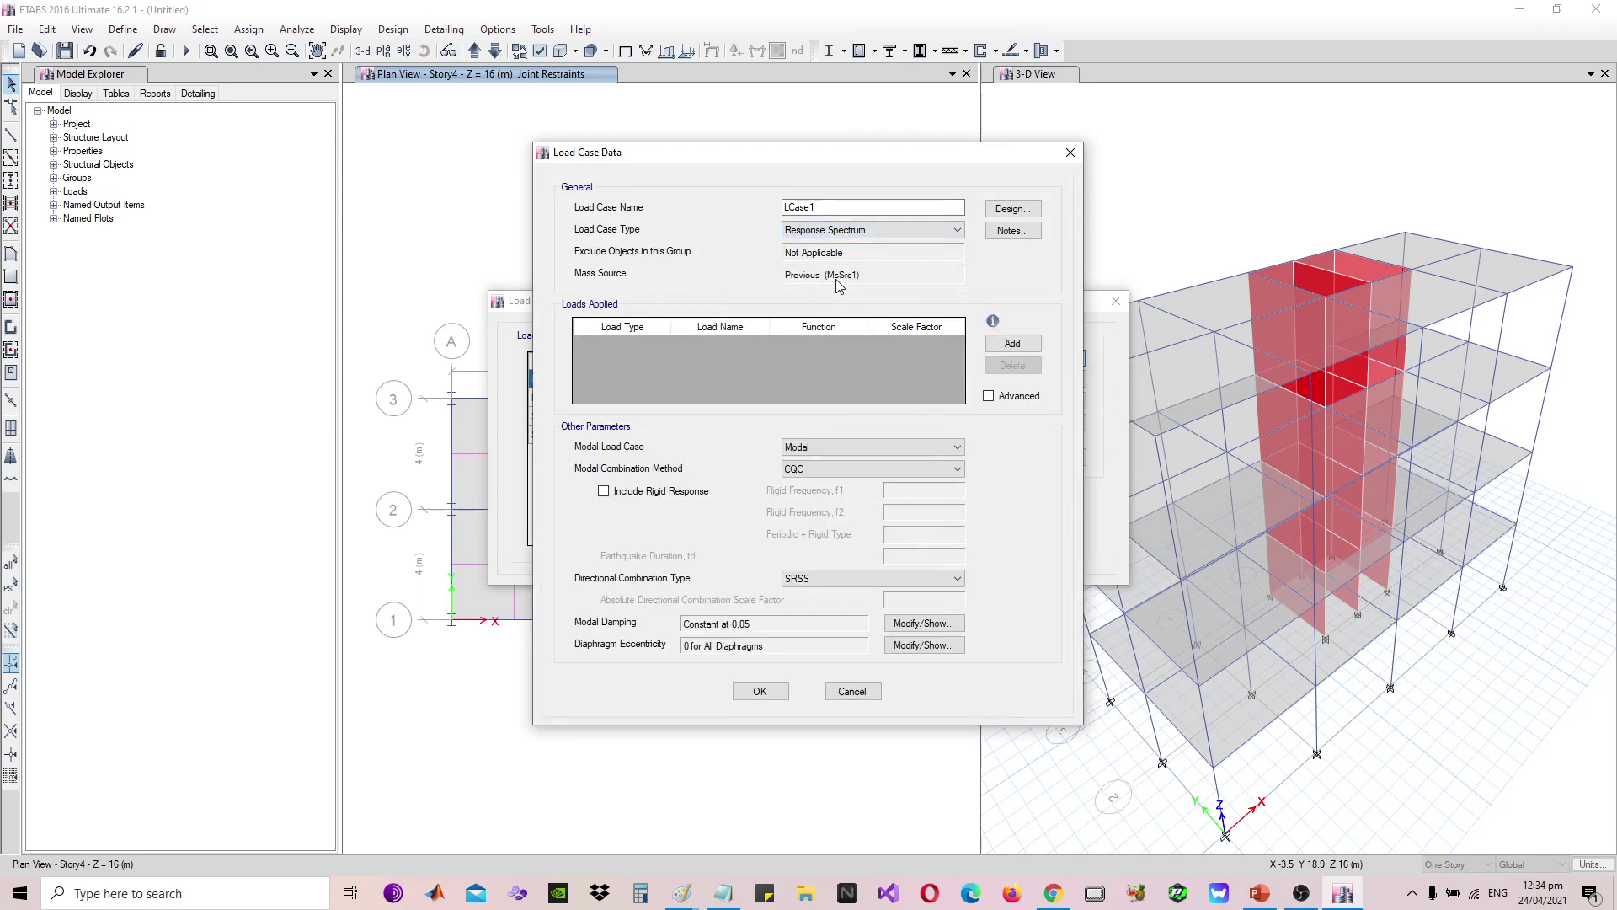
pyautogui.moveTo(822, 208); pyautogui.dragTo(570, 212)
pyautogui.write('R')
# Add two acceleration loads to the RS Load case, one in the U1 and one in the U2 direction
pyautogui.click(1011, 347)
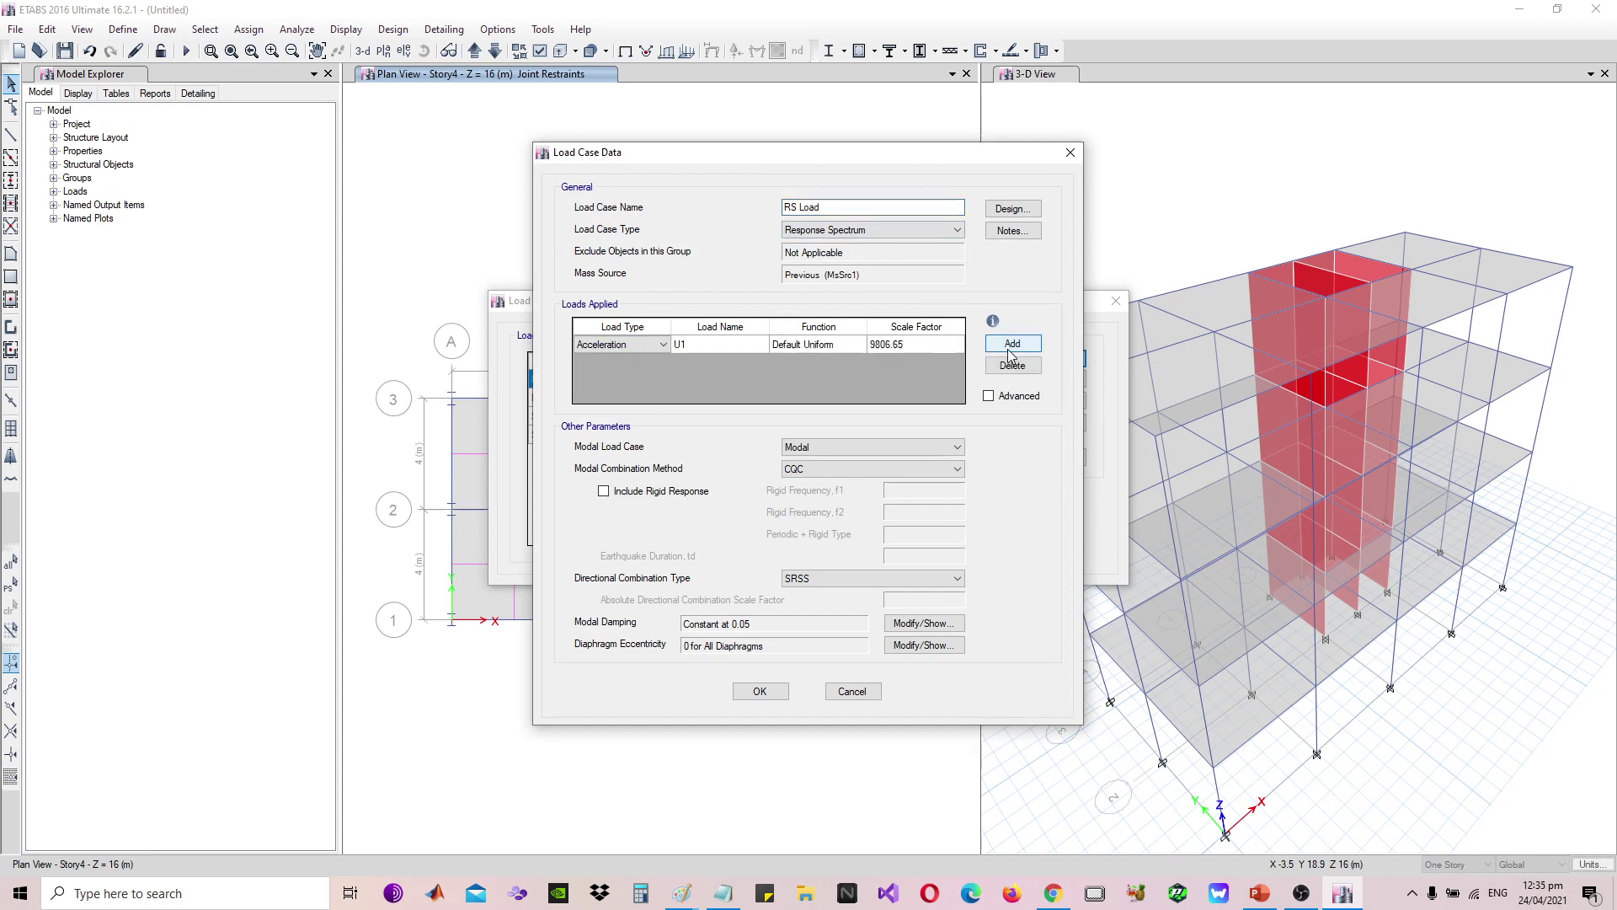
pyautogui.click(1013, 347)
pyautogui.click(732, 348)
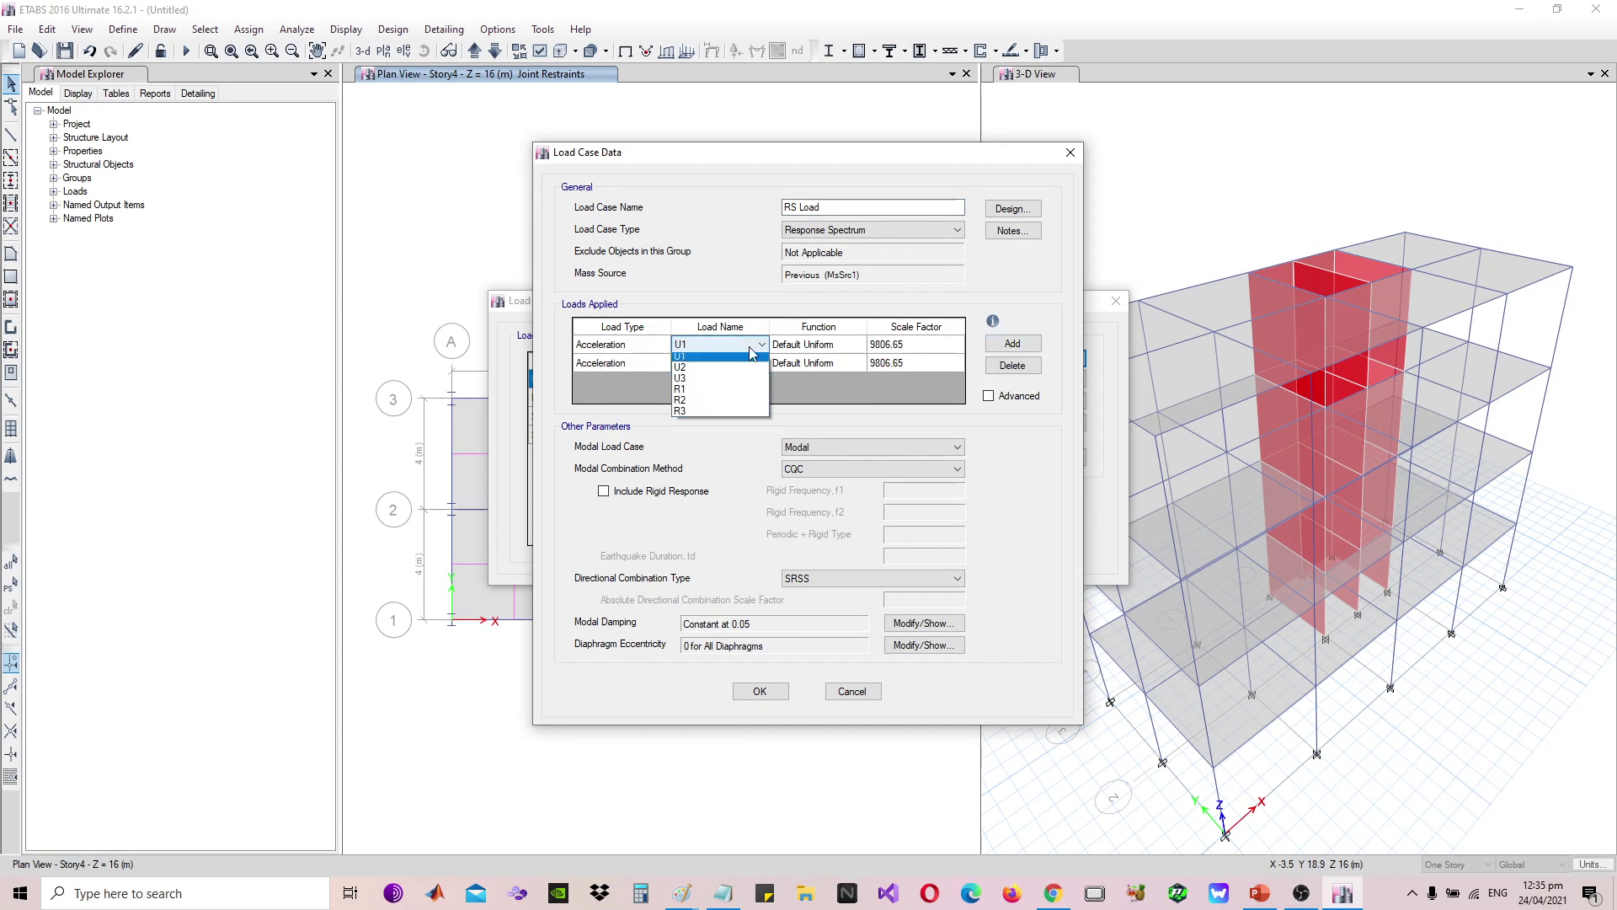
pyautogui.click(725, 361)
pyautogui.click(722, 362)
pyautogui.click(697, 387)
# Set the scale factor of both the U1 and U2 acceleration loads to 1226
pyautogui.click(905, 349)
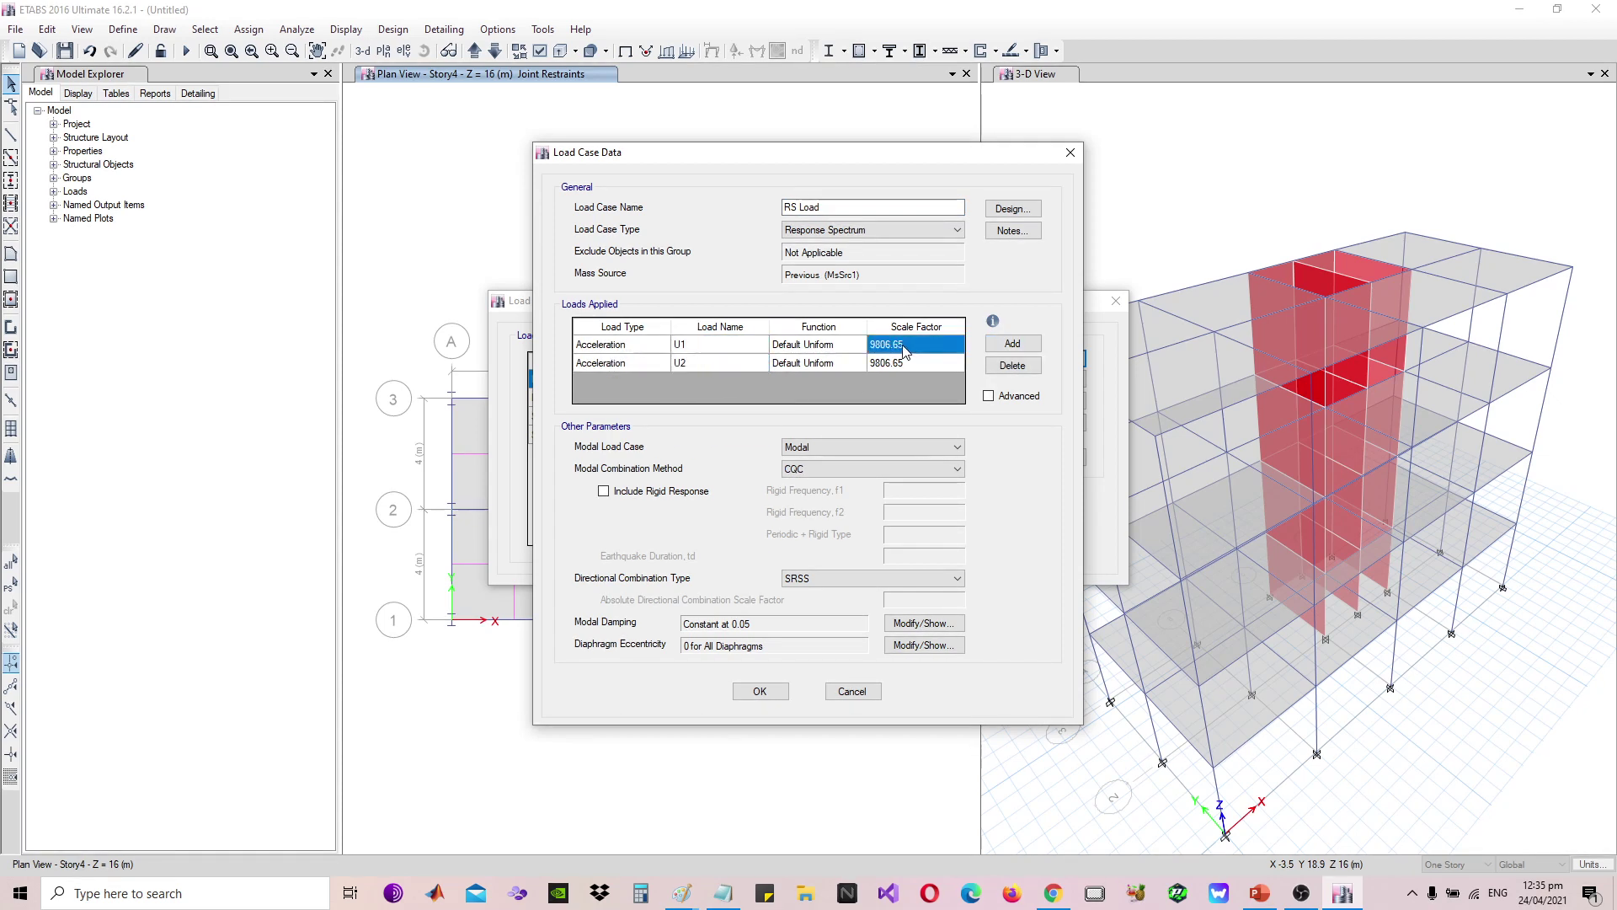
pyautogui.click(907, 348)
pyautogui.write('1226')
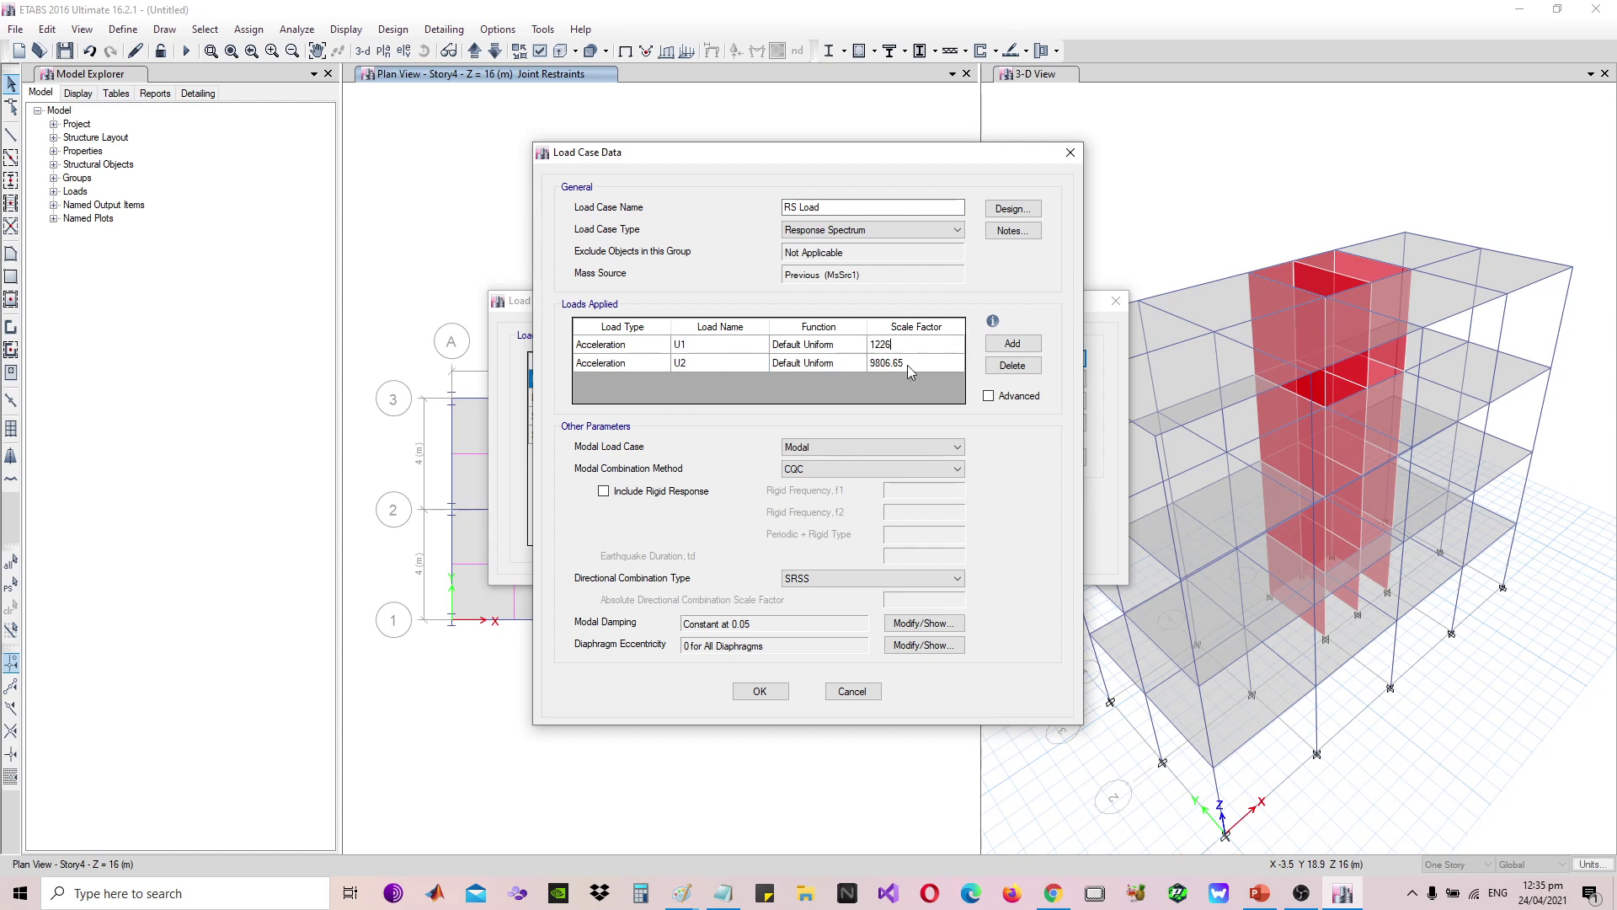
pyautogui.click(907, 366)
pyautogui.write('1226')
# Set the diaphragm eccentricity ratio to 0.05 for all diaphragms and accept the RS Load case
pyautogui.click(899, 647)
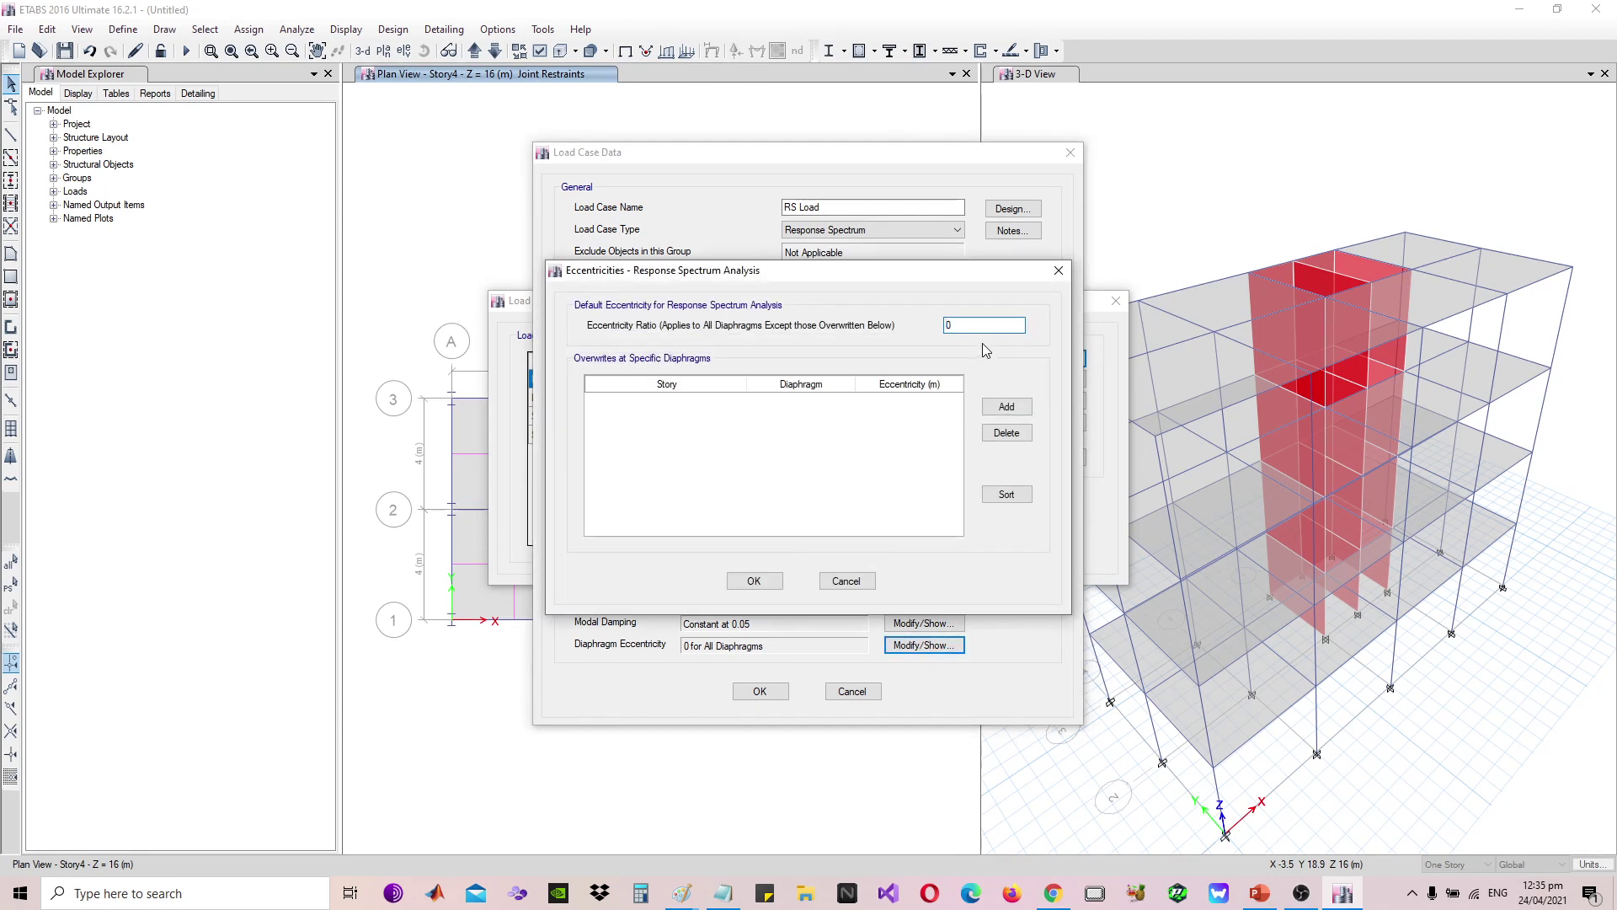
pyautogui.write('.05')
pyautogui.click(752, 580)
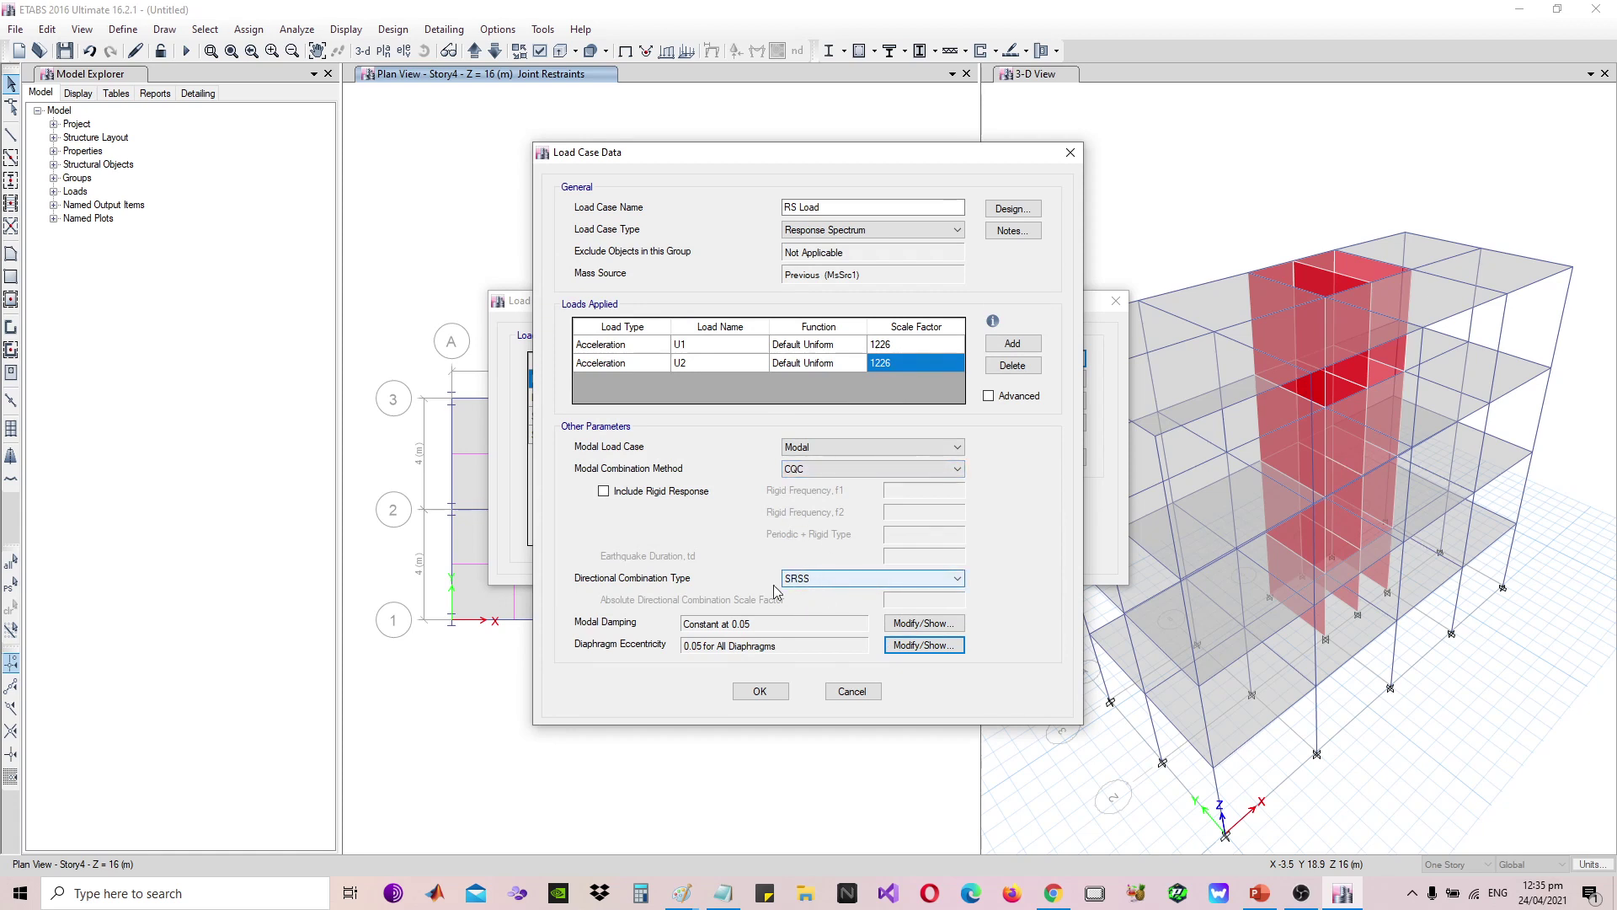
pyautogui.click(759, 690)
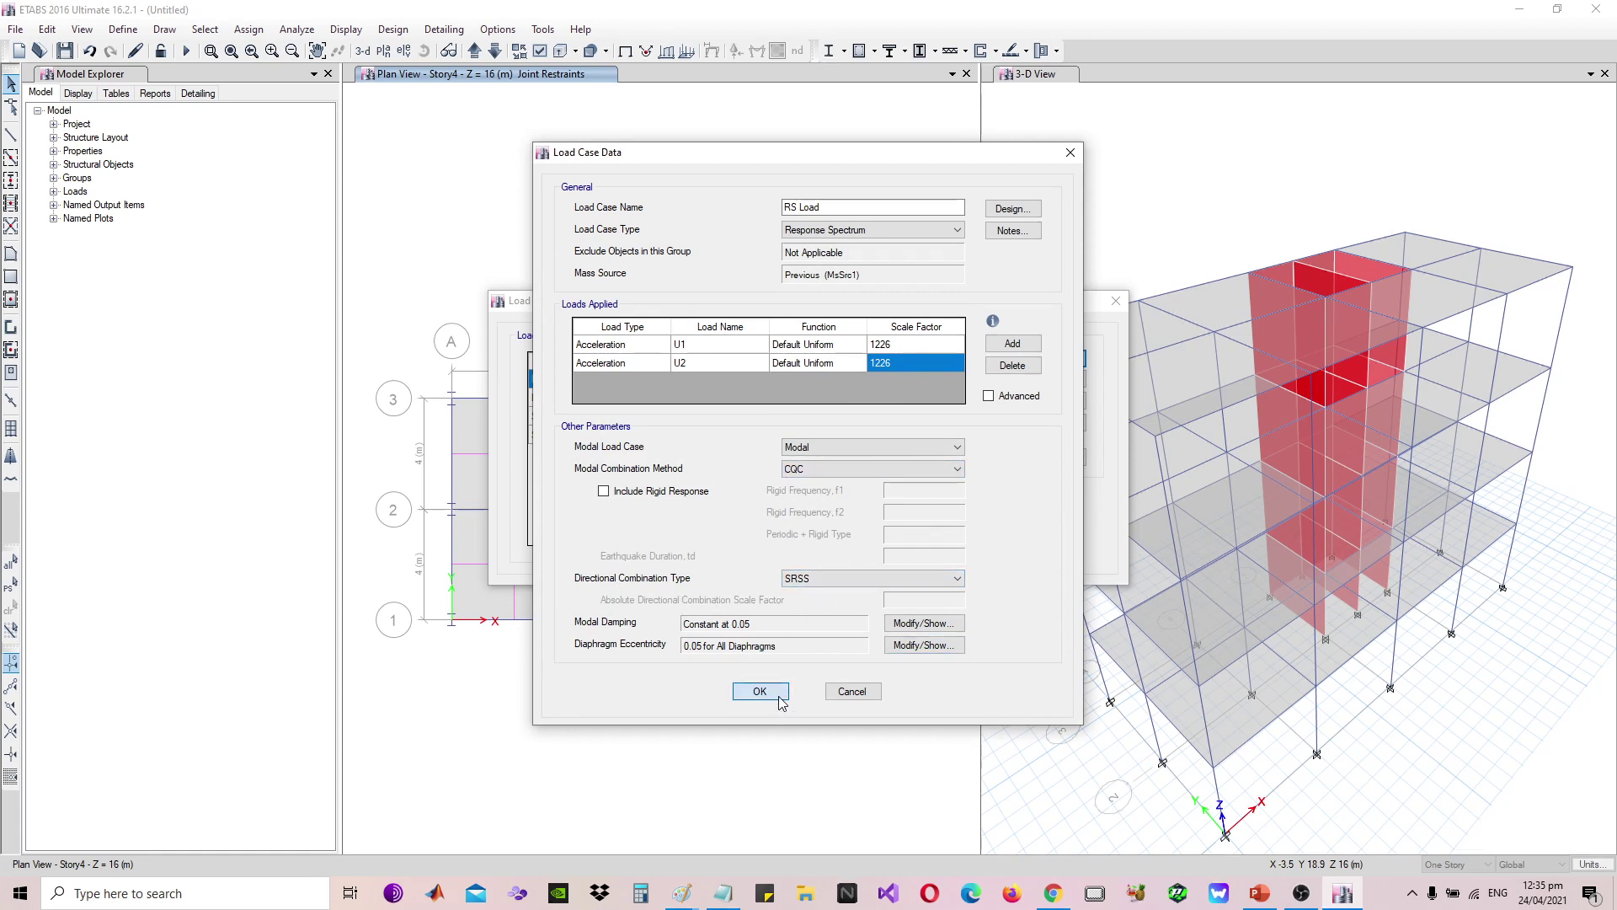
pyautogui.click(1023, 512)
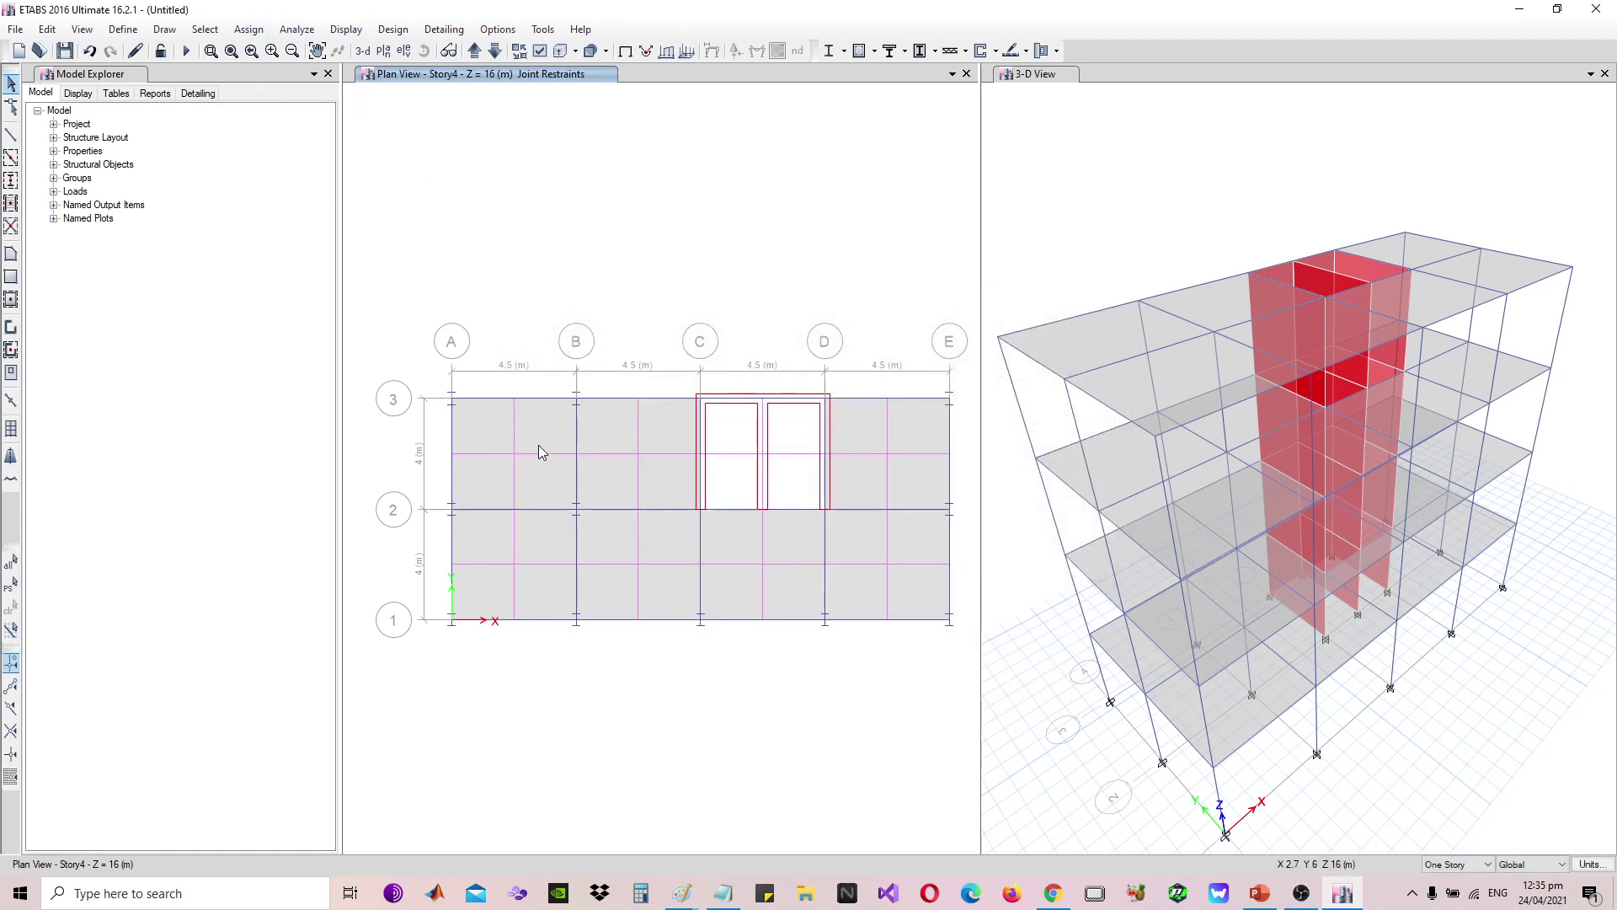
# Make plan selections apply to All Stories and select the perimeter beams around the building in the Story4 plan
pyautogui.click(1470, 864)
pyautogui.click(1459, 891)
pyautogui.click(492, 398)
pyautogui.click(637, 397)
pyautogui.click(877, 398)
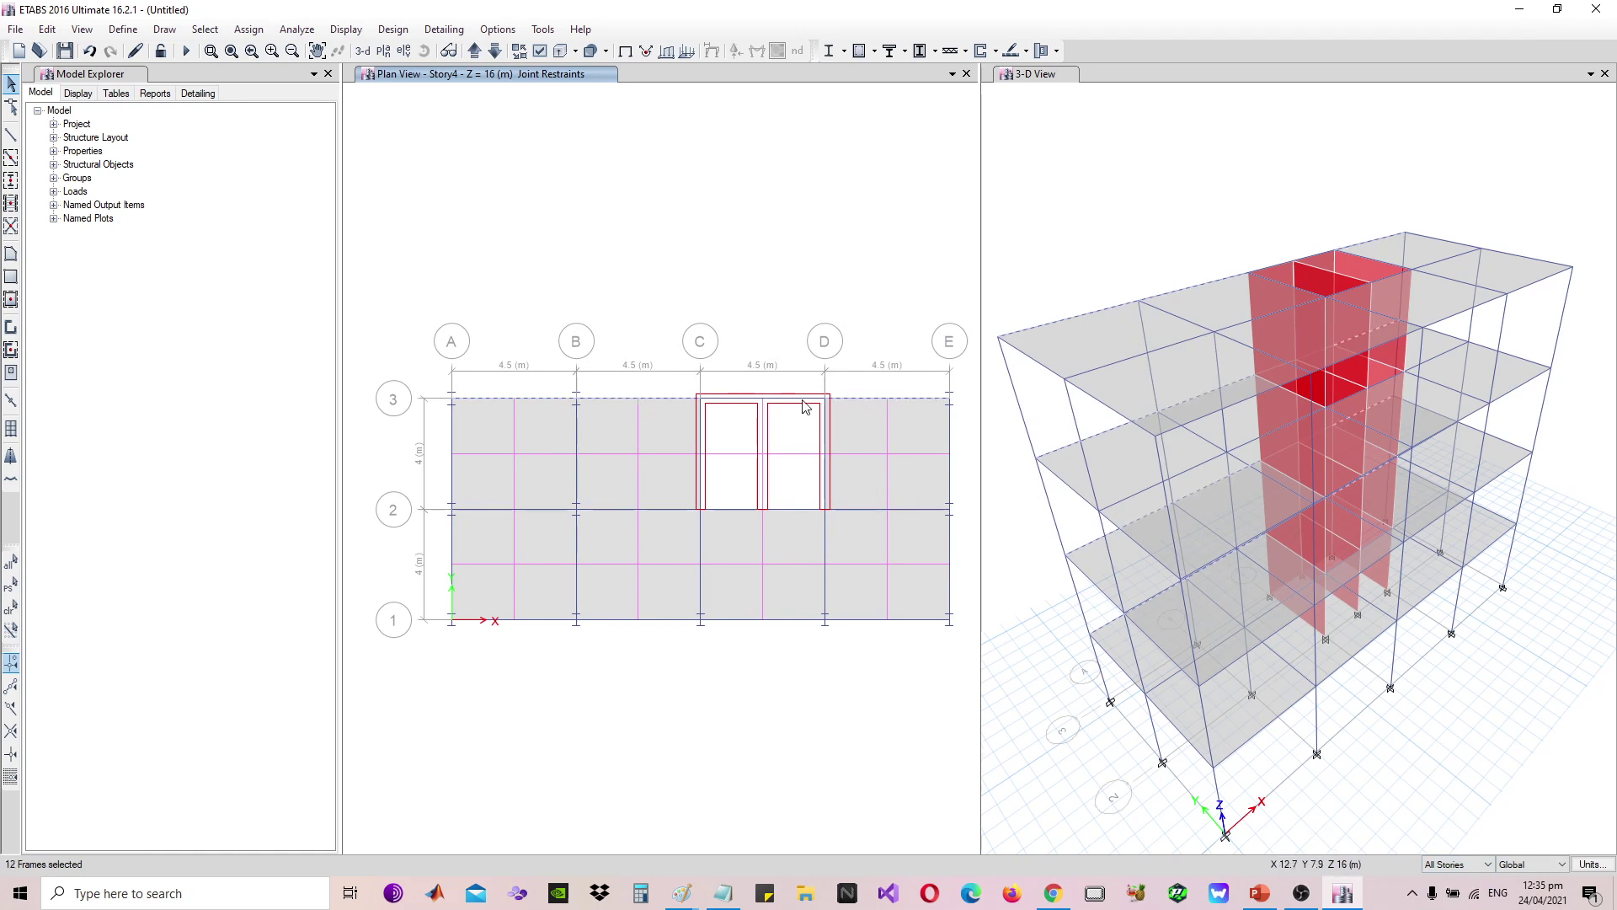
pyautogui.click(952, 447)
pyautogui.click(922, 620)
pyautogui.click(743, 620)
pyautogui.click(536, 621)
pyautogui.click(616, 621)
# Assign a uniform 9 kN/m Superimposed gravity load to the selected perimeter beams in the 3-D view, and clear the load display
pyautogui.click(1021, 76)
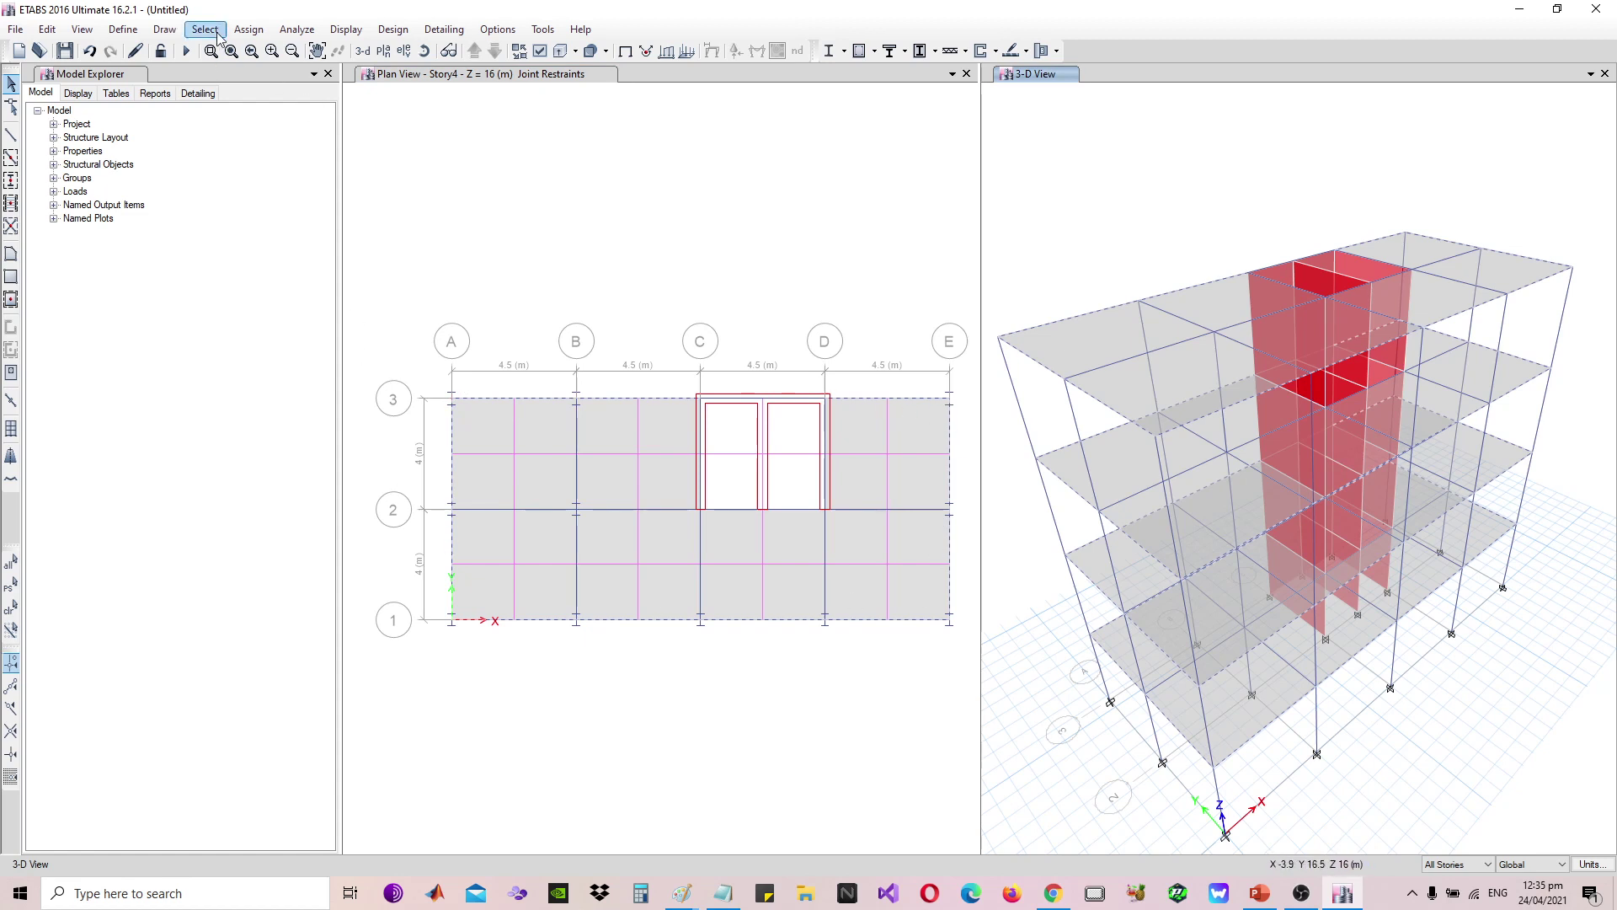
pyautogui.click(249, 29)
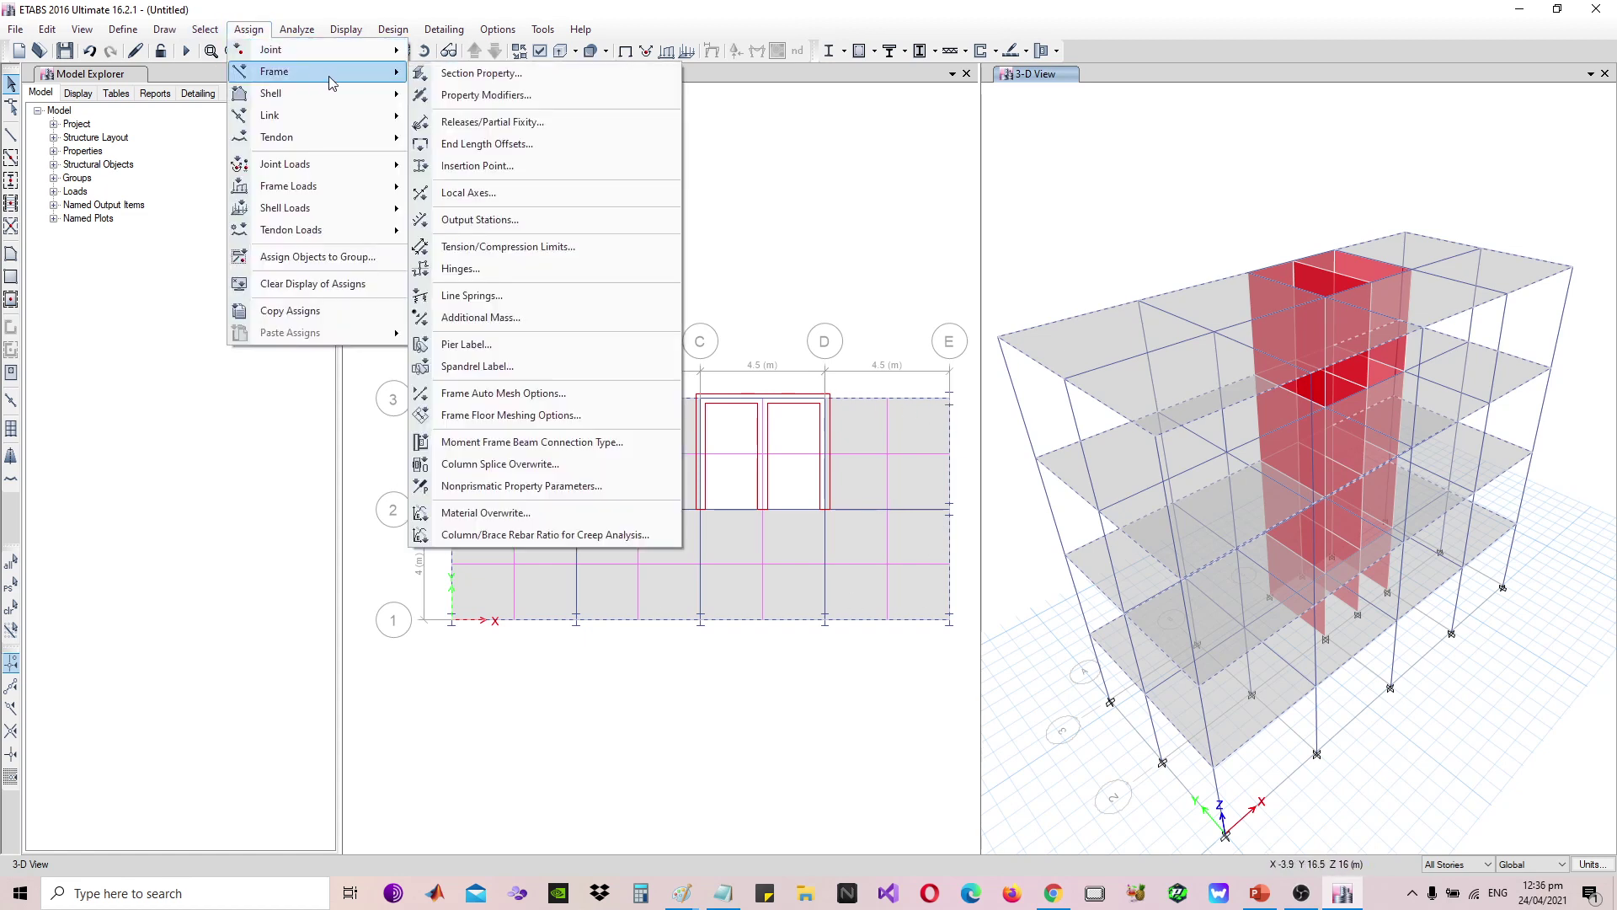
pyautogui.moveTo(327, 196)
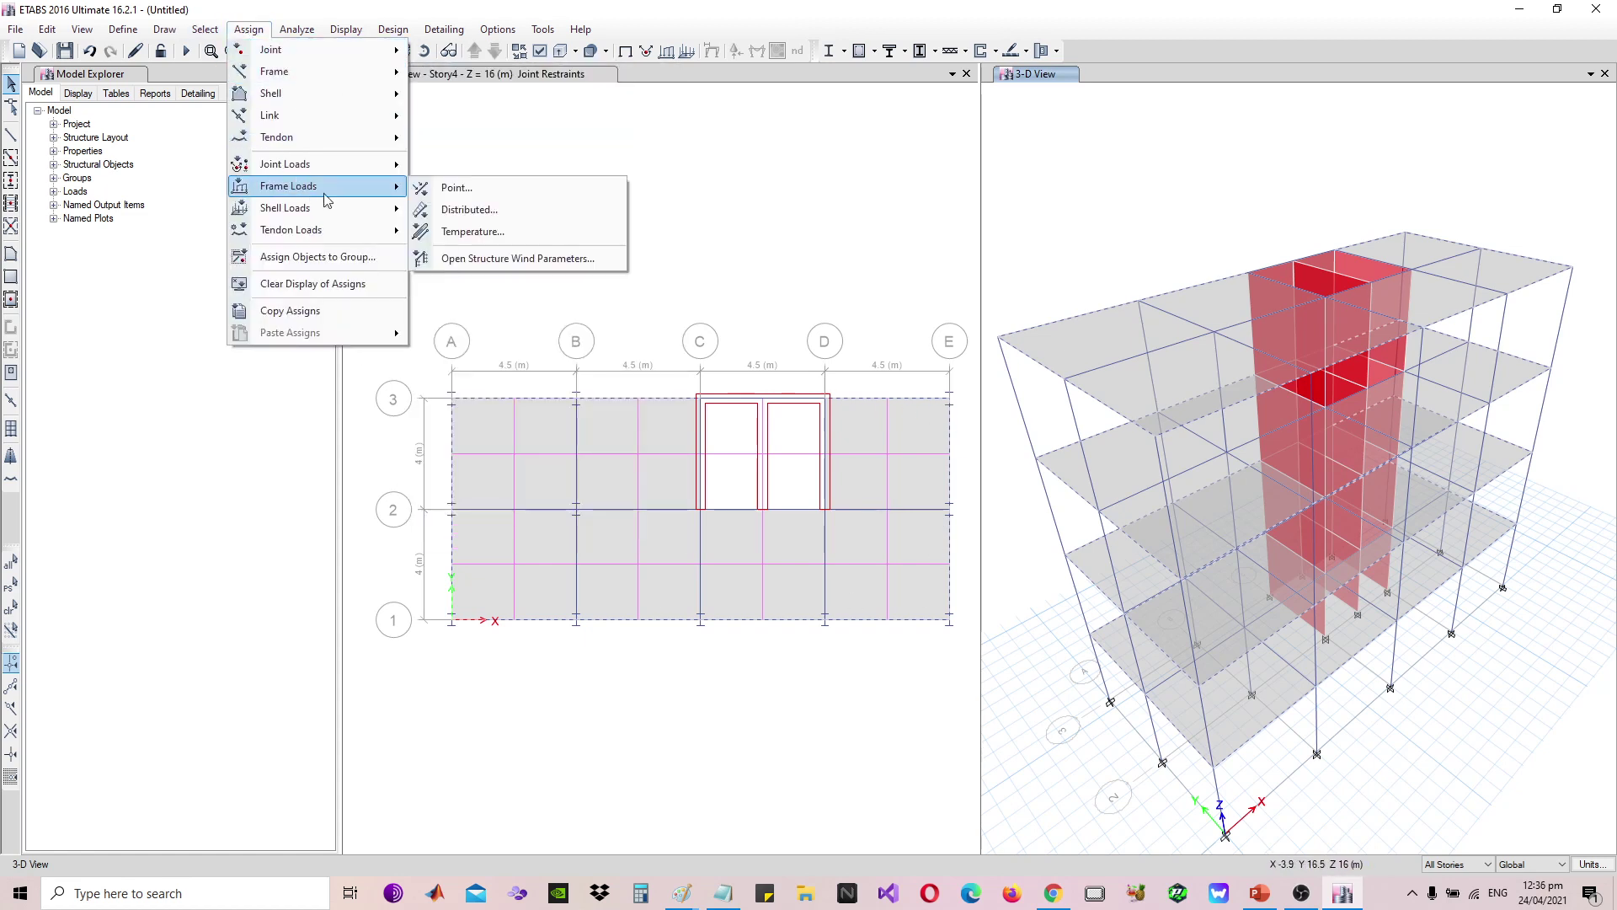
pyautogui.click(510, 210)
pyautogui.click(681, 590)
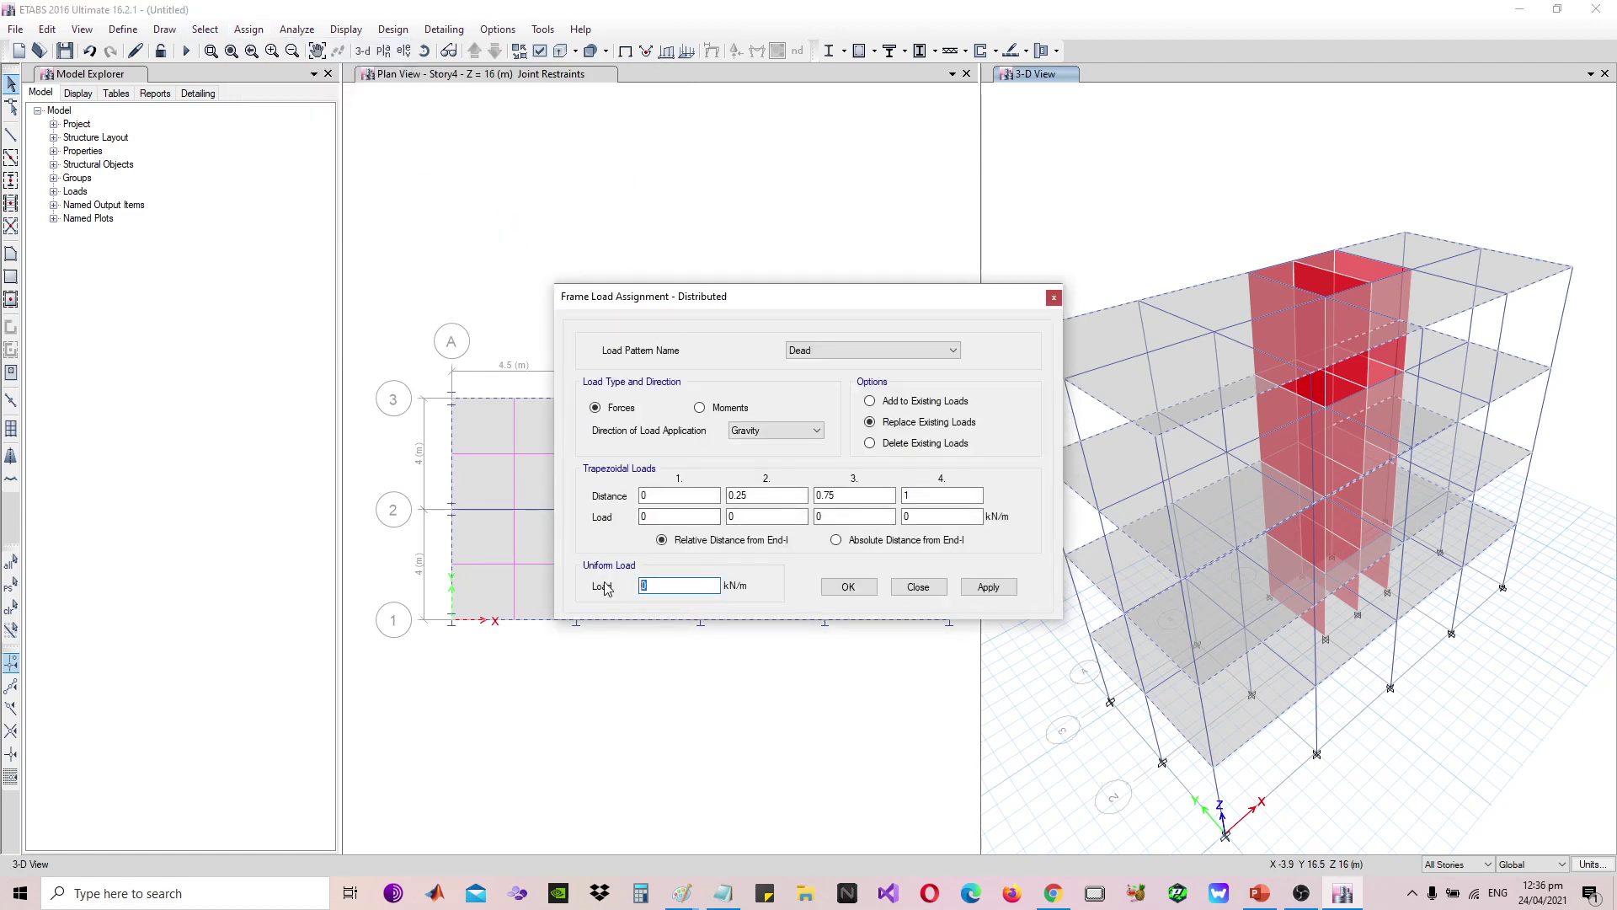
pyautogui.click(829, 350)
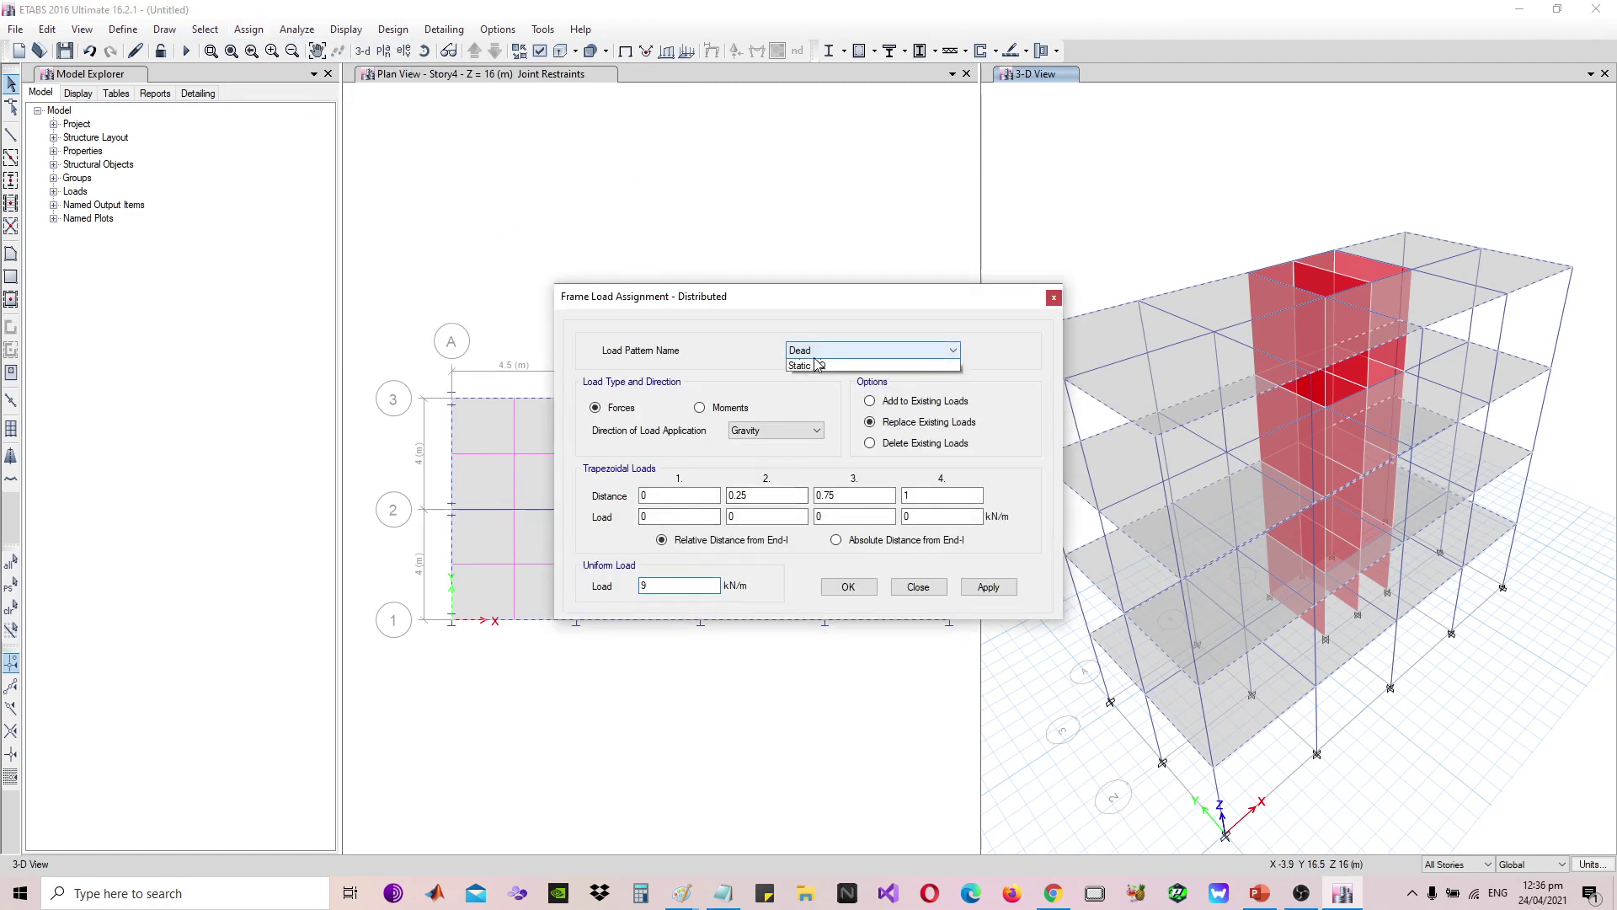
pyautogui.click(834, 389)
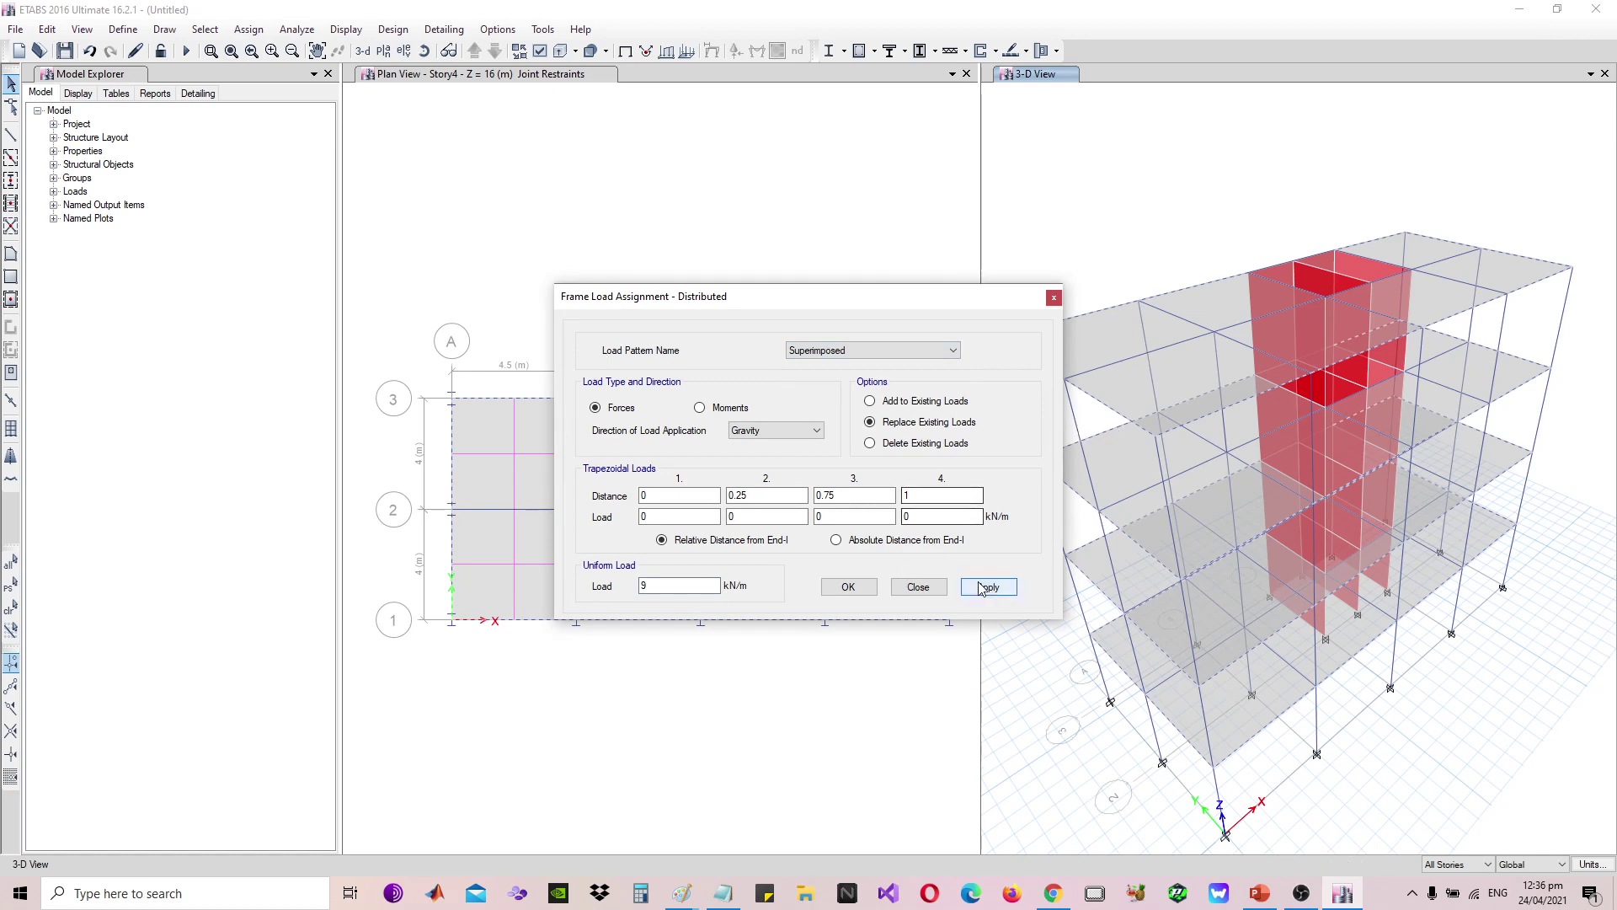
pyautogui.click(1002, 590)
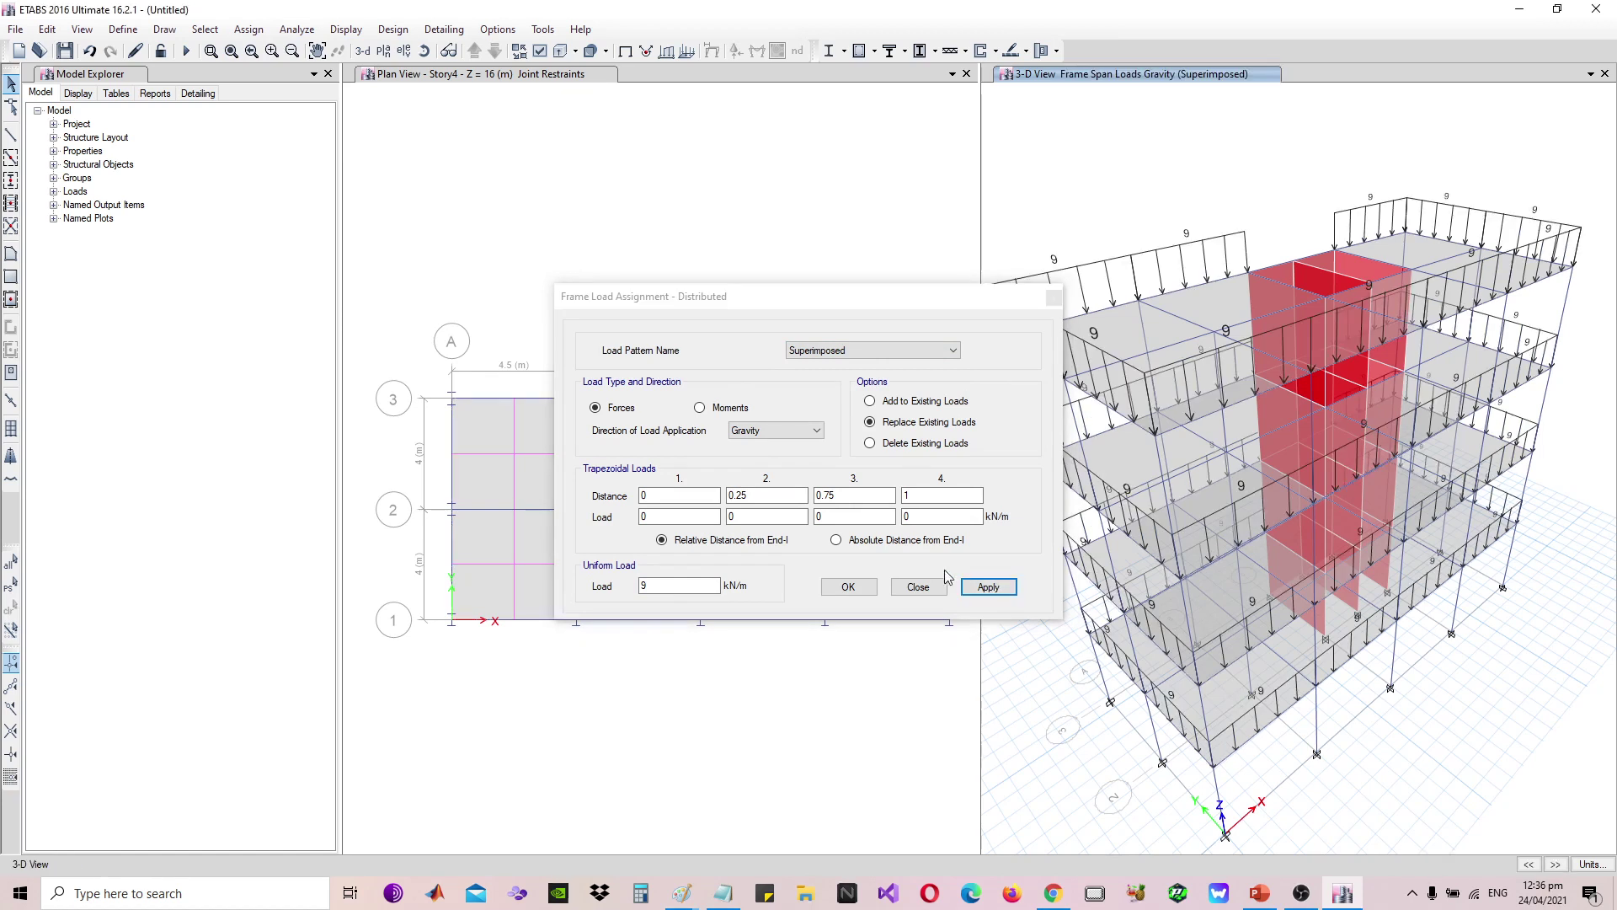
pyautogui.click(848, 587)
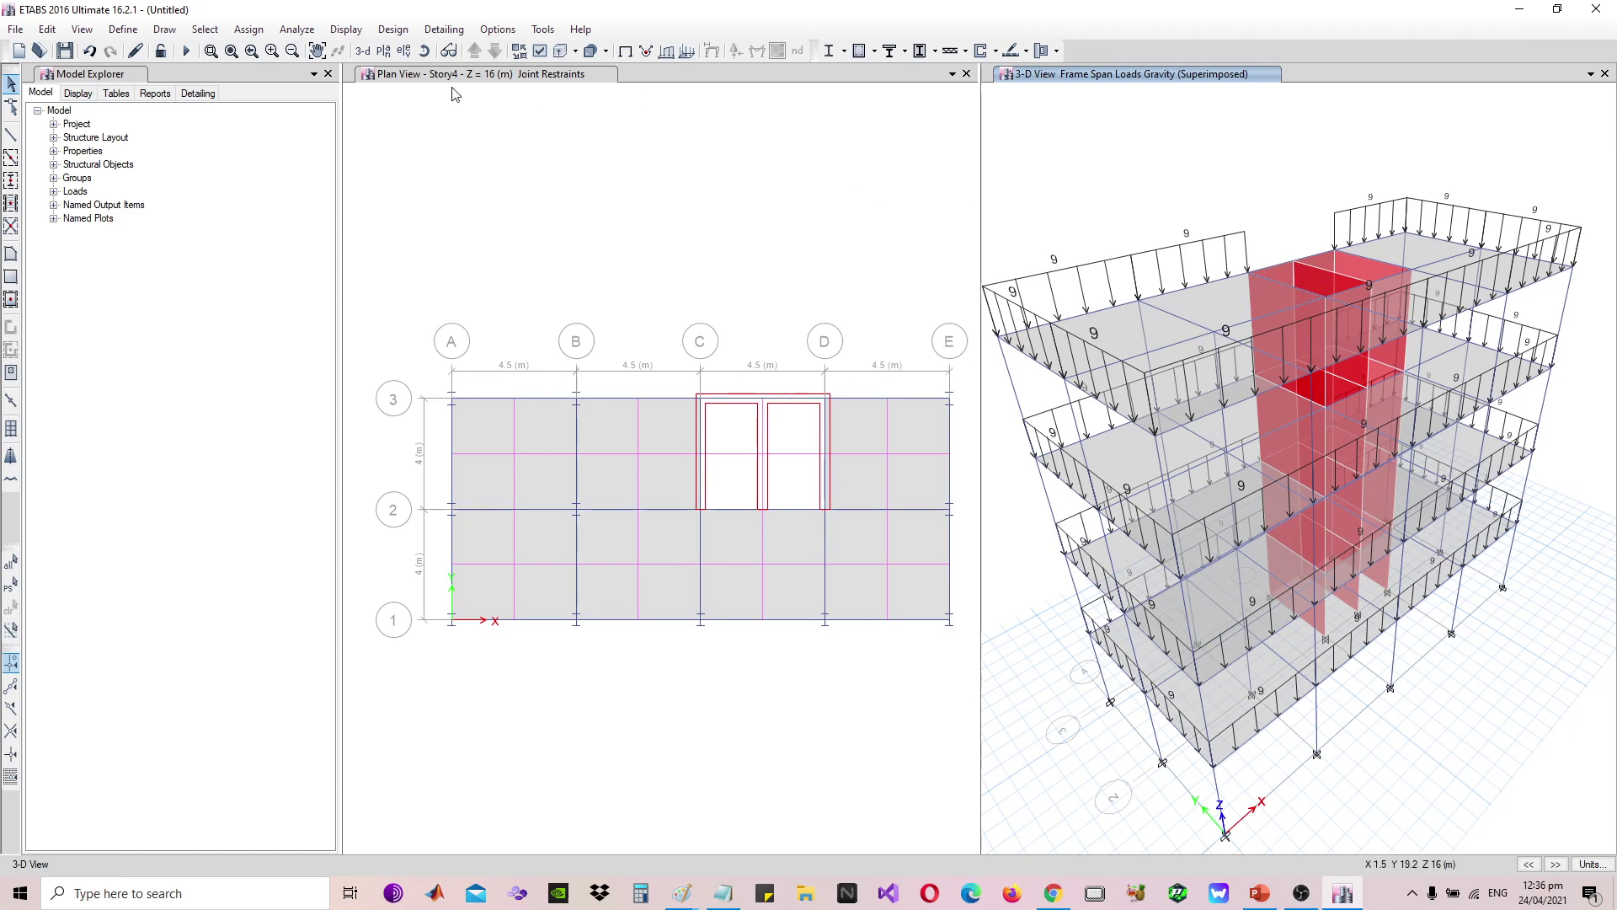
pyautogui.click(248, 28)
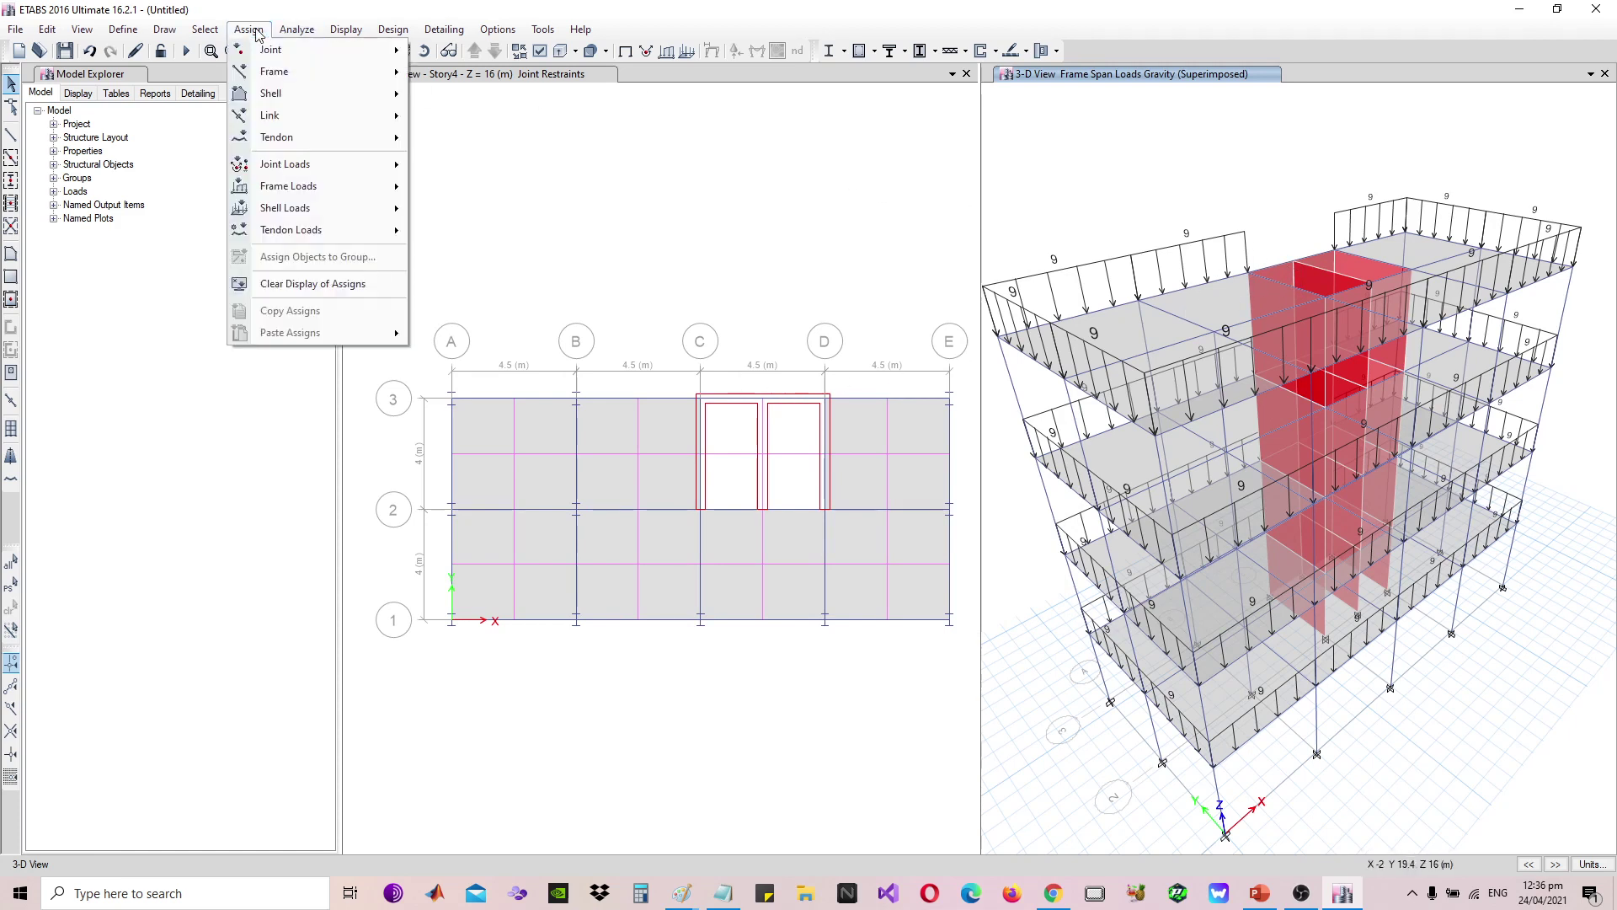
pyautogui.click(302, 292)
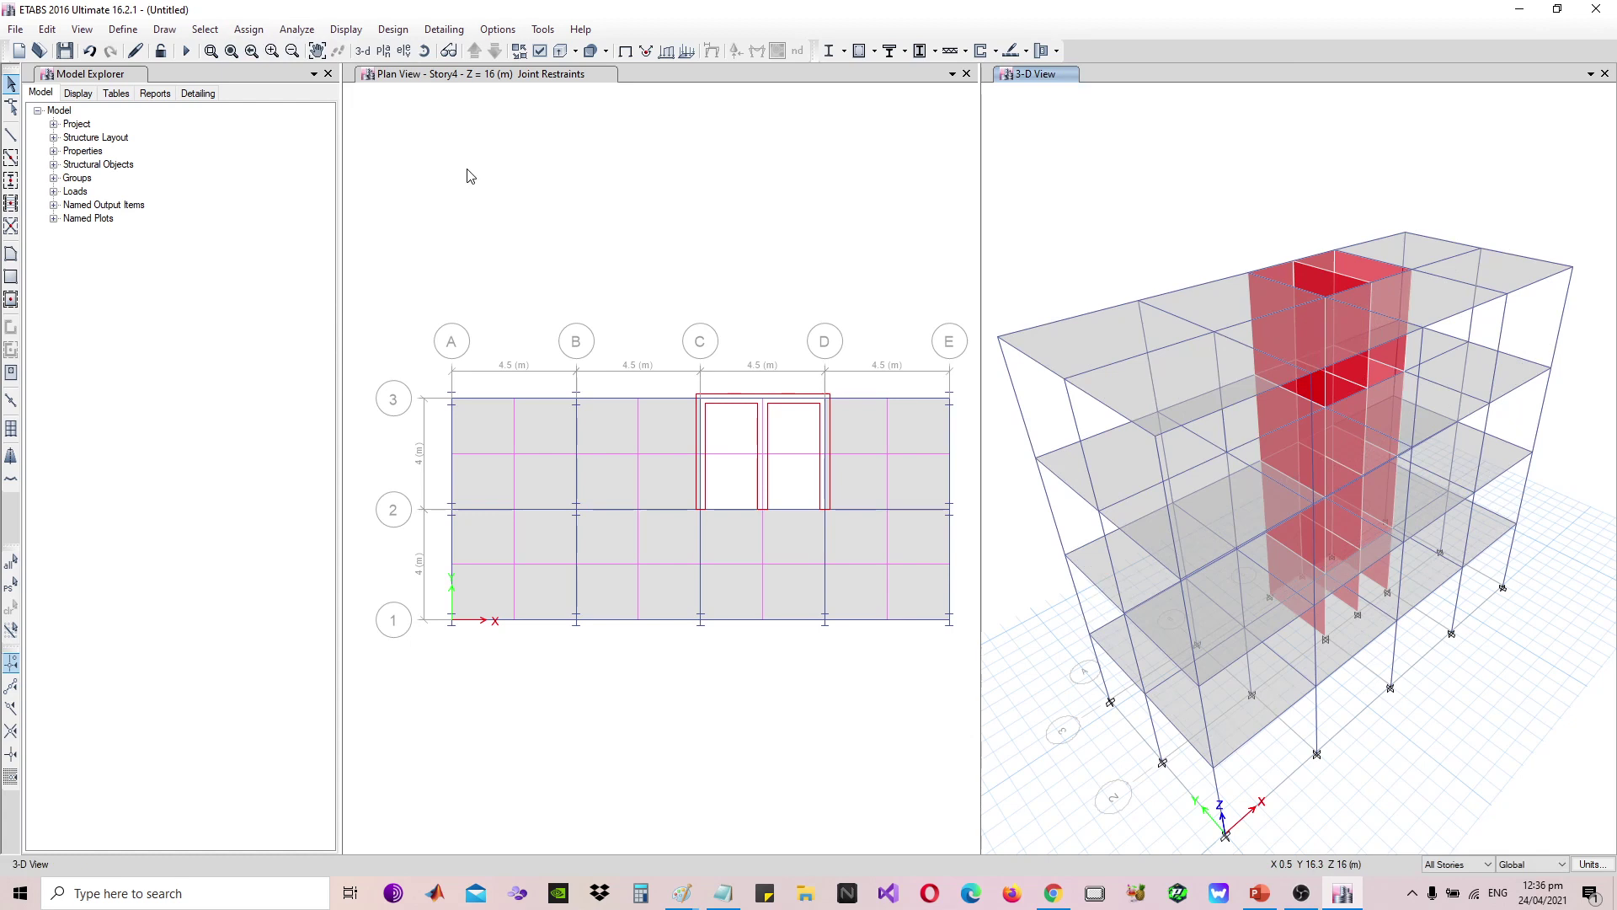
# Select all the floor slab panels on every story in the plan view, leaving out the two wall-enclosed core bays
pyautogui.click(517, 423)
pyautogui.press('Escape')
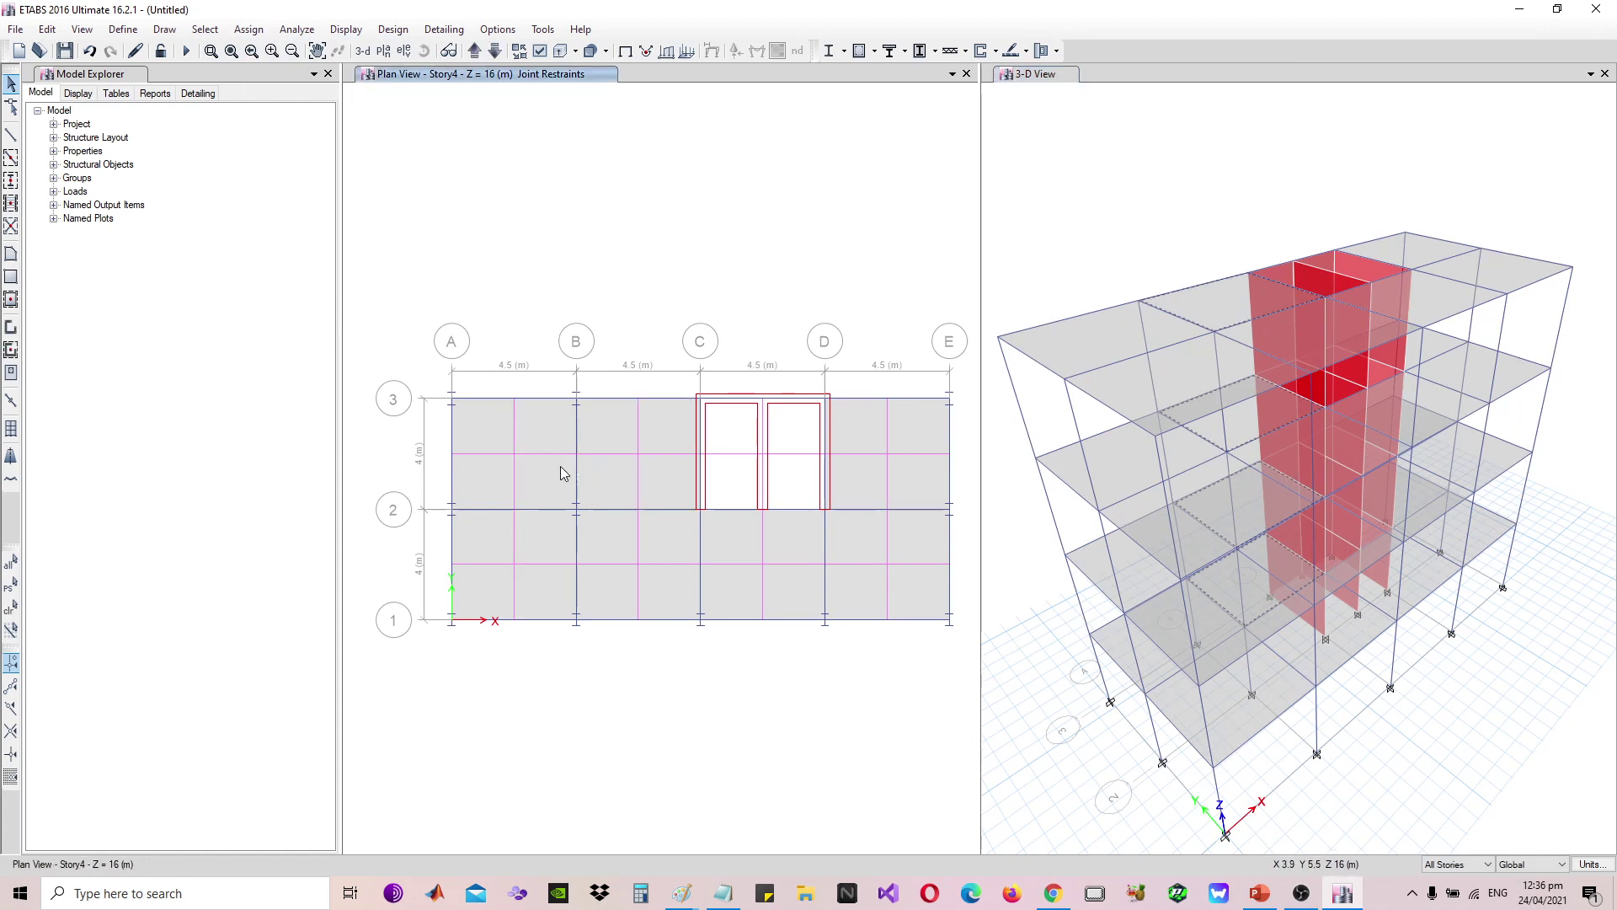
pyautogui.click(543, 473)
pyautogui.click(620, 474)
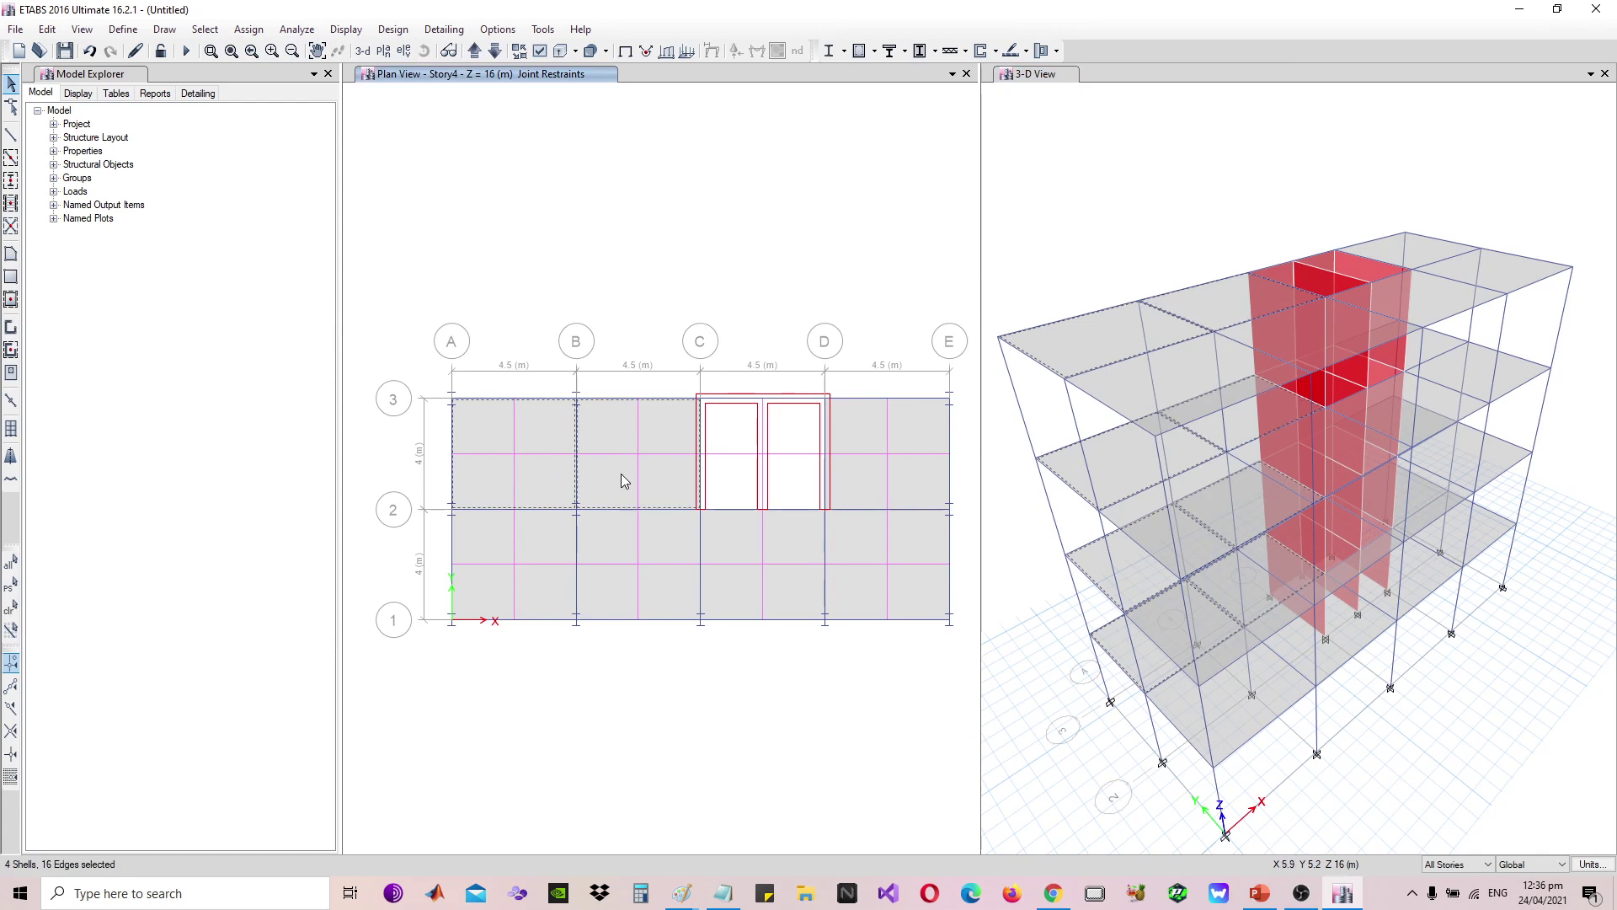
pyautogui.click(837, 493)
pyautogui.click(802, 538)
pyautogui.click(857, 536)
pyautogui.click(652, 540)
pyautogui.click(547, 538)
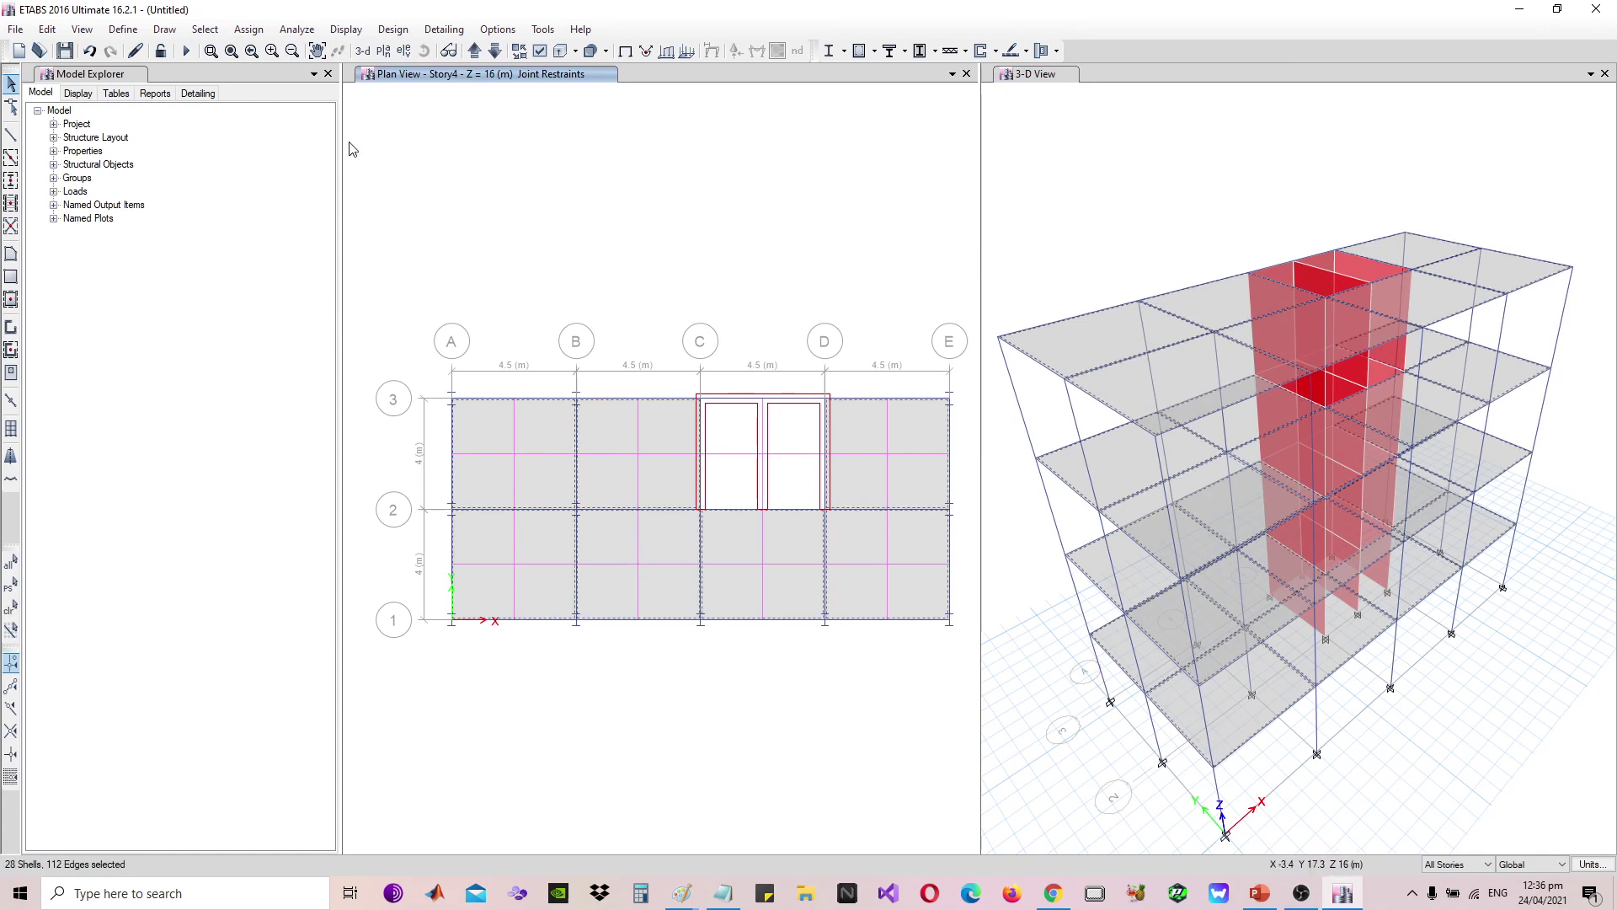
# Assign a uniform 4 kN/m² Live gravity load to the selected slab panels, replacing existing loads
pyautogui.click(248, 28)
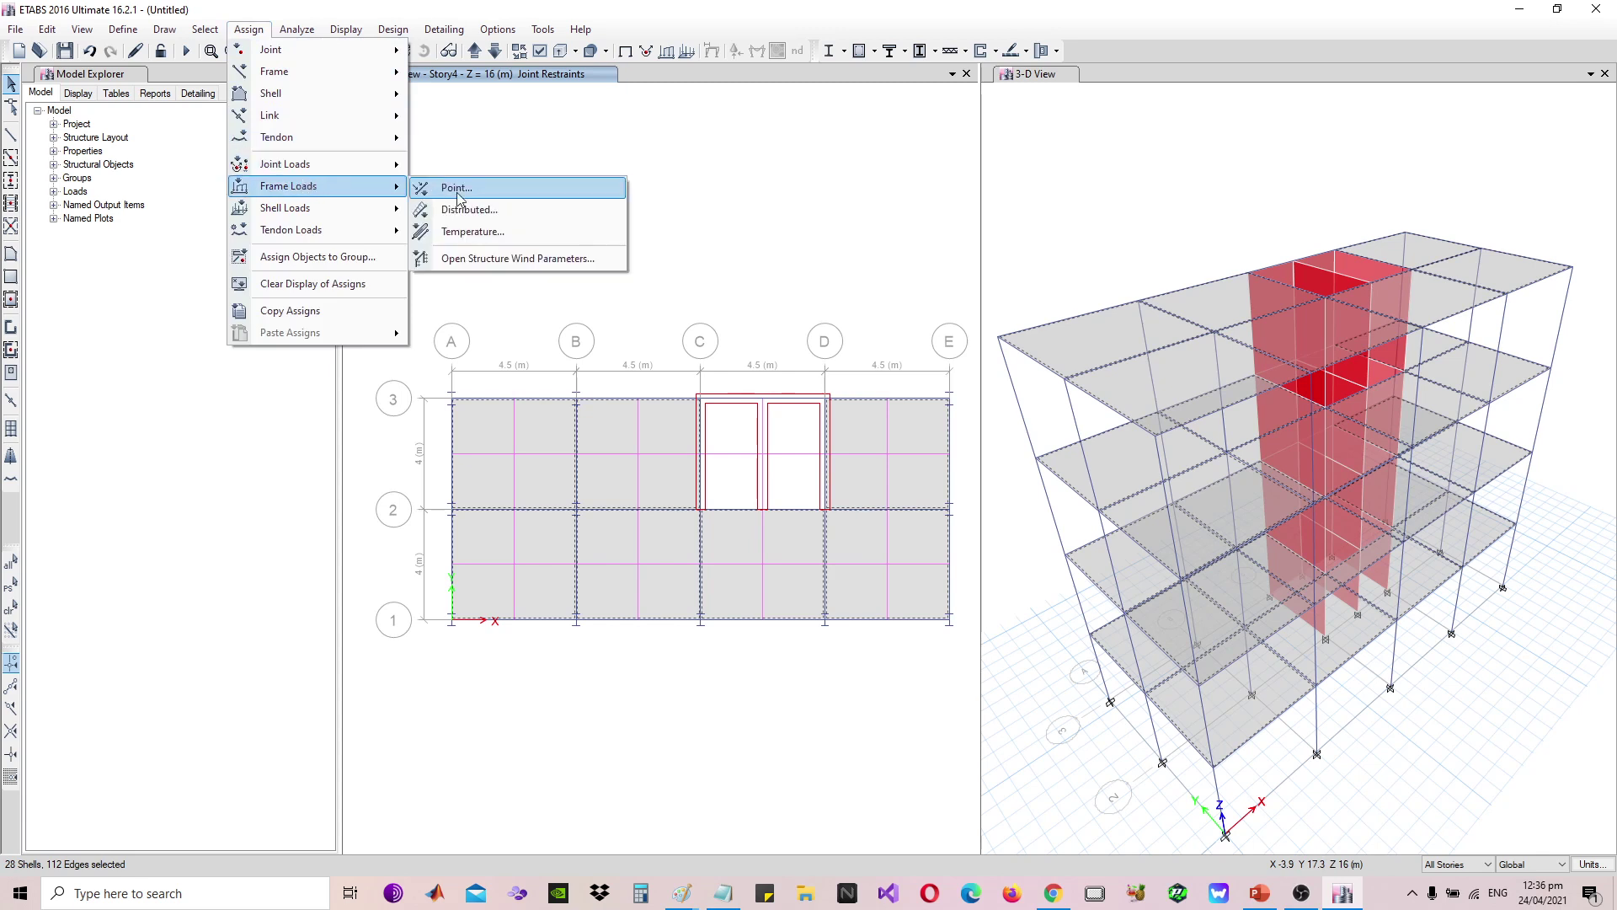
pyautogui.moveTo(302, 208)
pyautogui.click(463, 231)
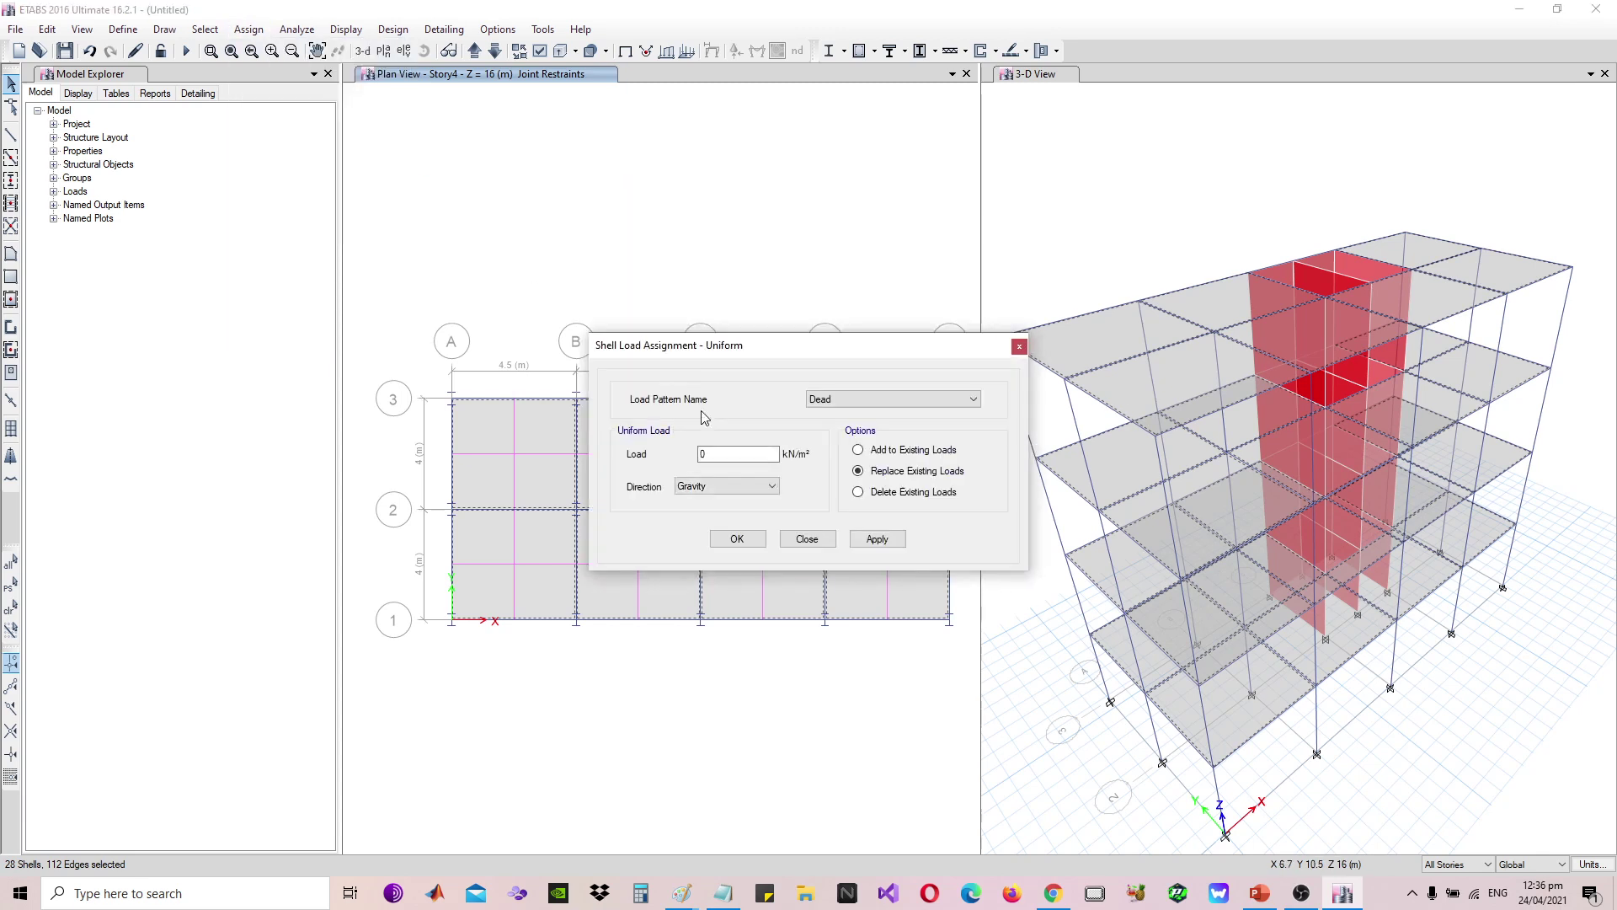
pyautogui.click(809, 403)
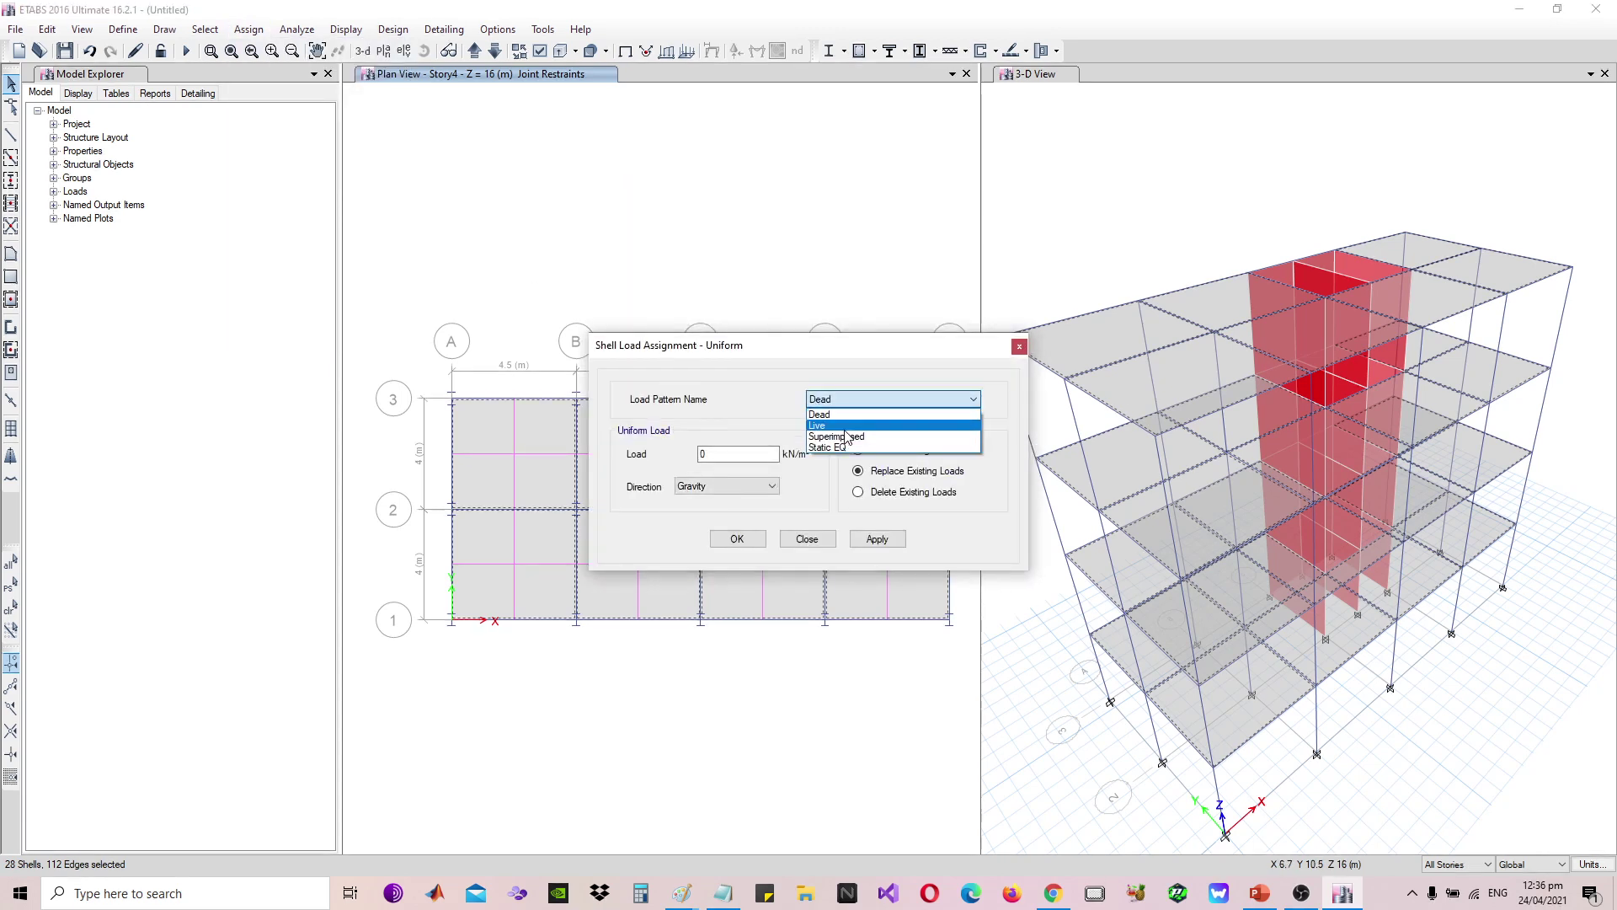
pyautogui.click(847, 430)
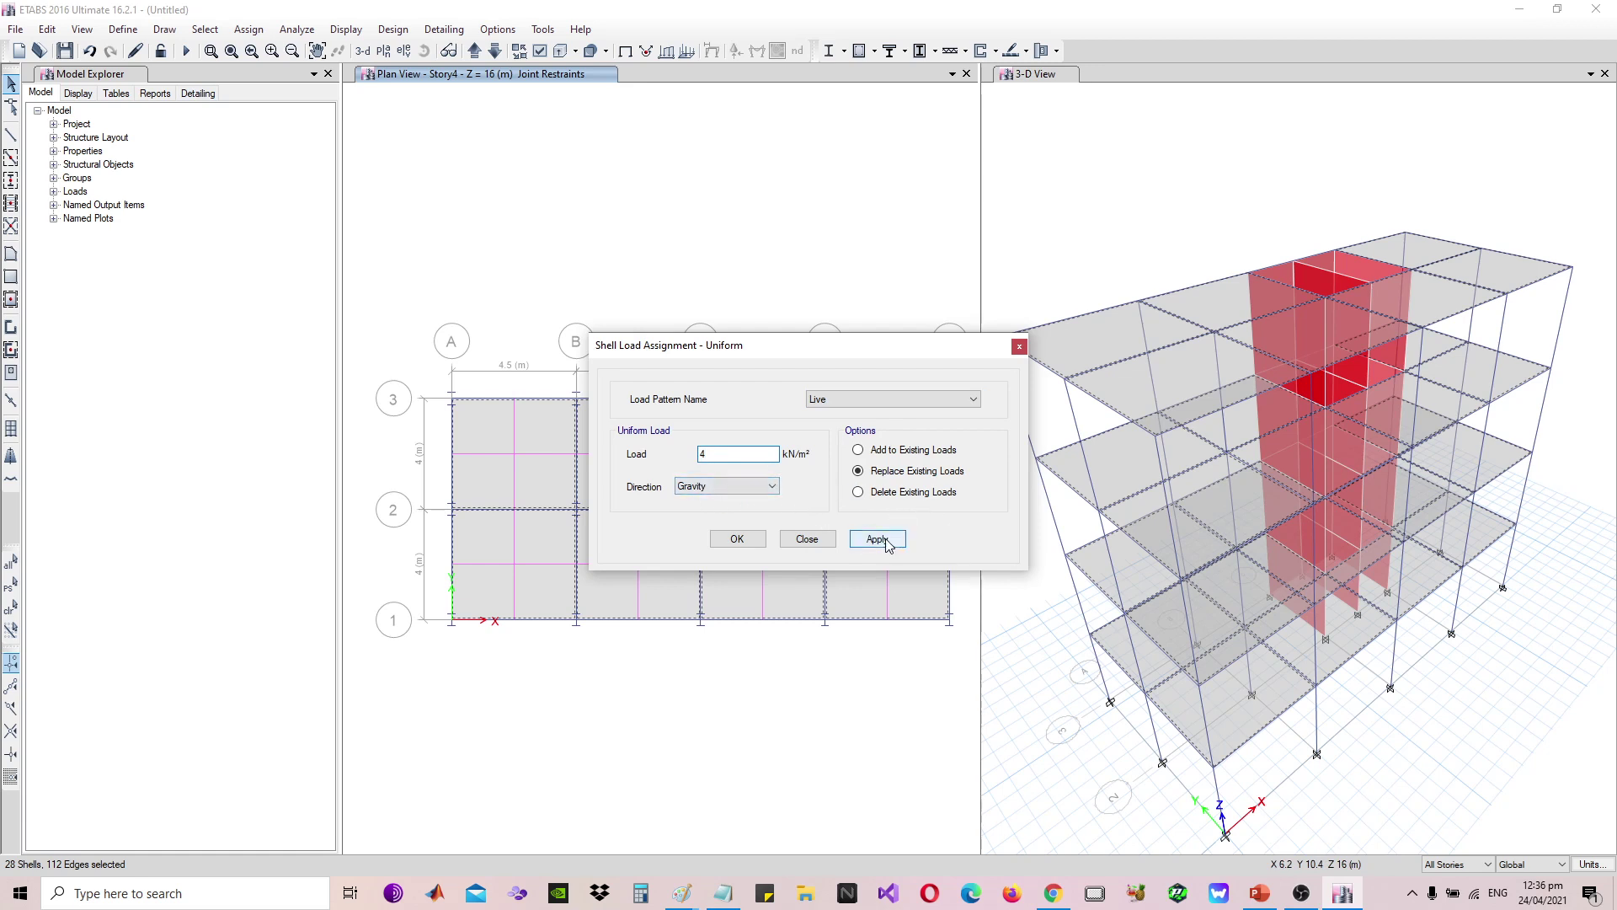
pyautogui.click(853, 540)
pyautogui.click(807, 539)
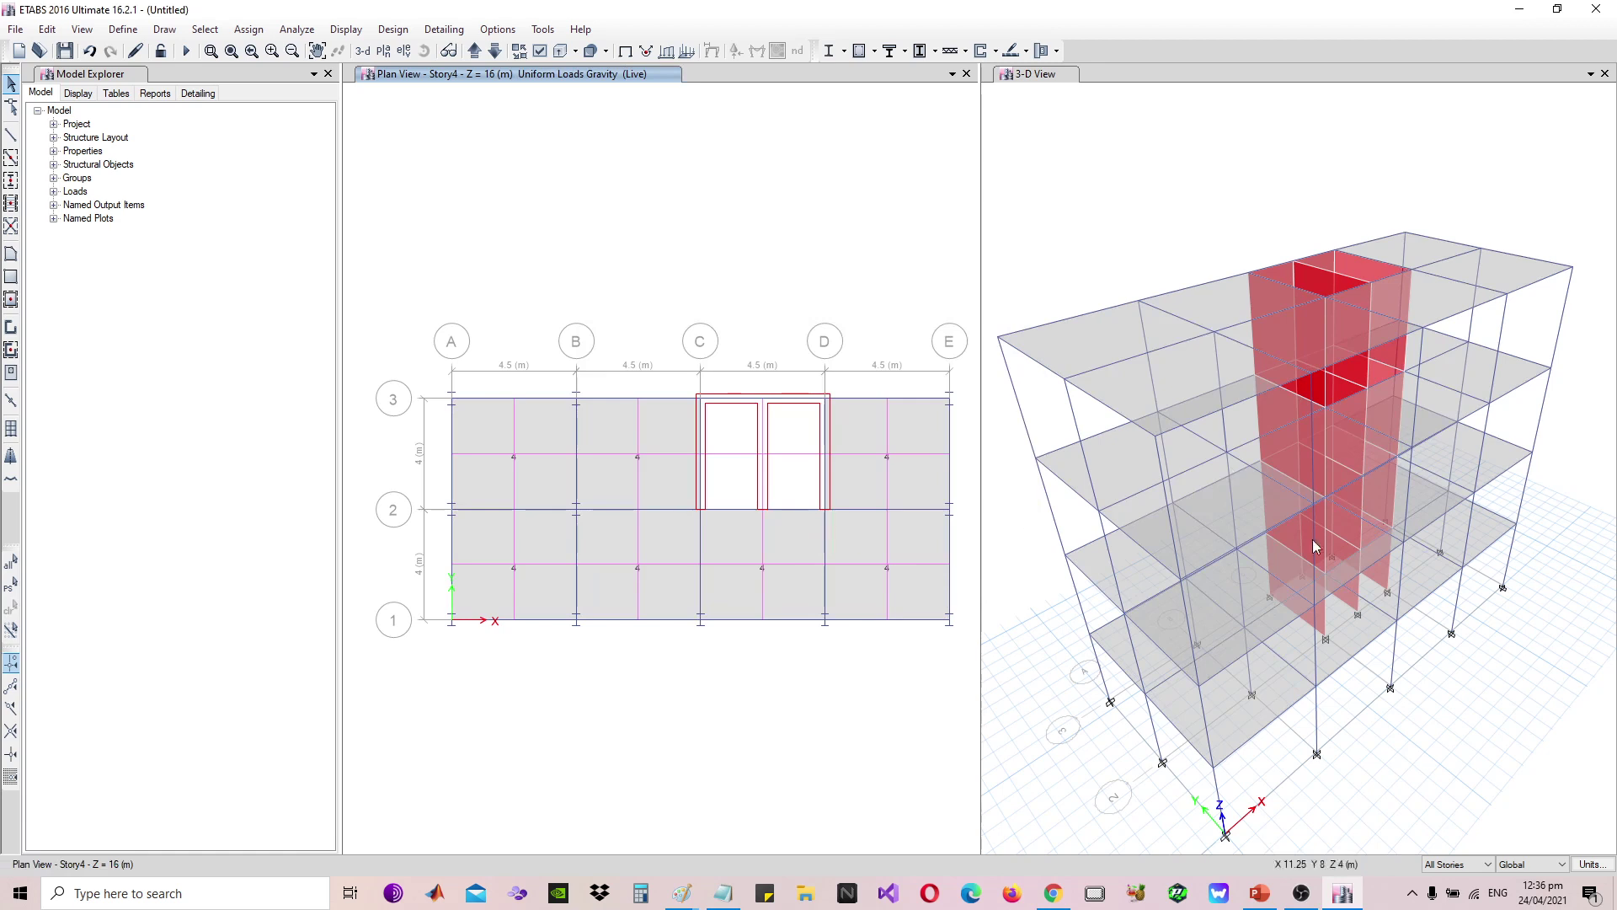
pyautogui.click(495, 51)
pyautogui.click(474, 51)
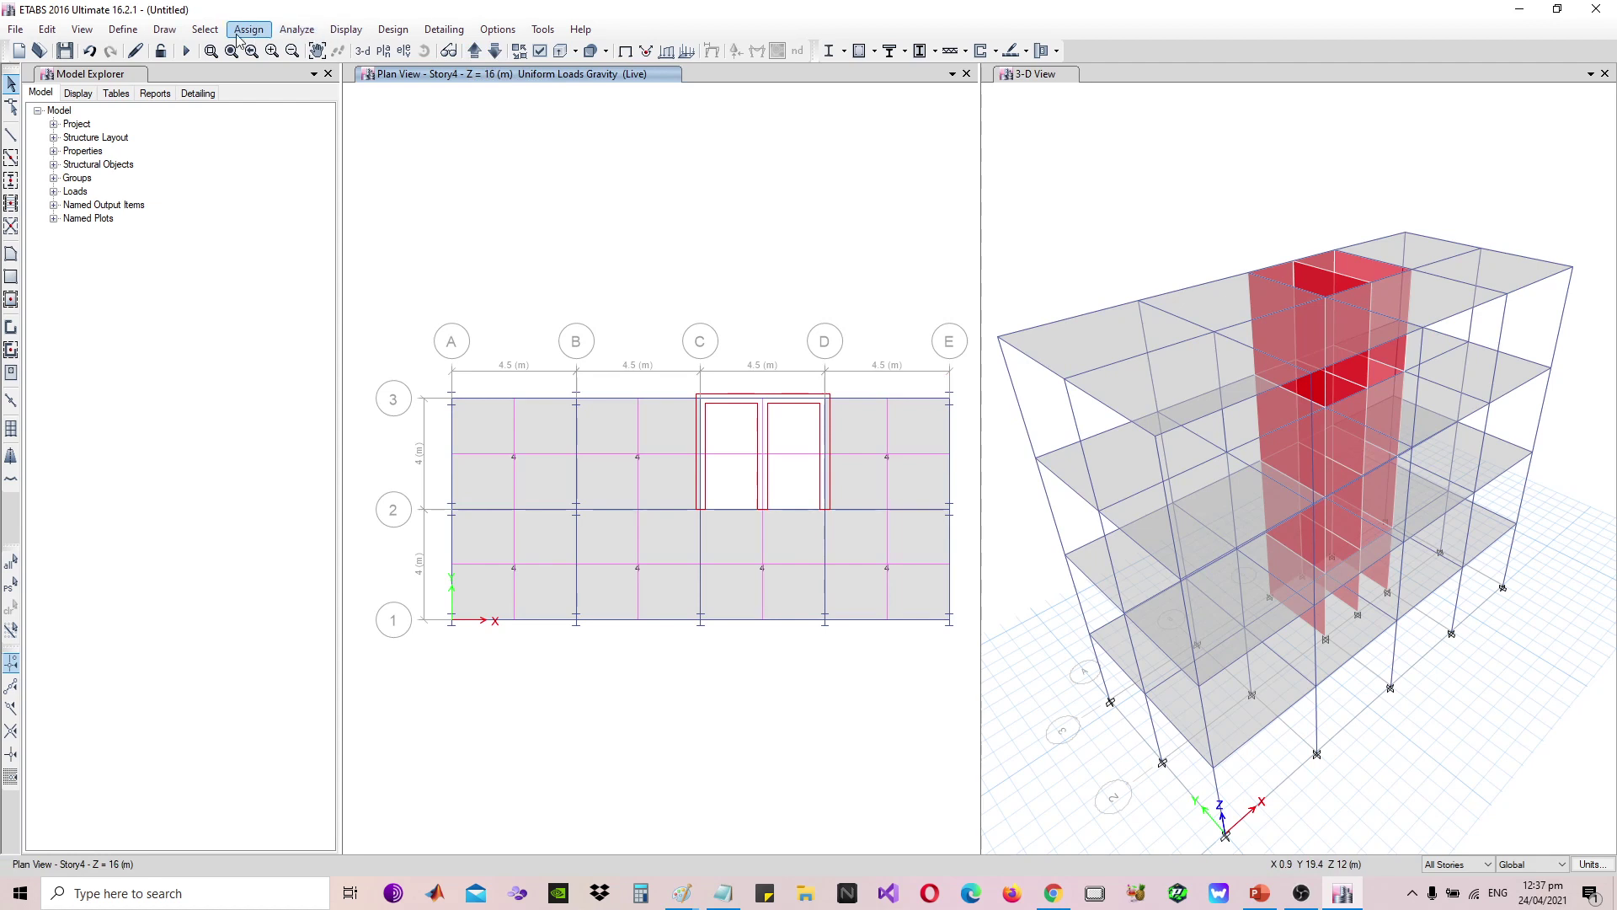
# Run the analysis, saving the model as Lecture_Steel_Tutorial and replacing the existing file
pyautogui.click(192, 52)
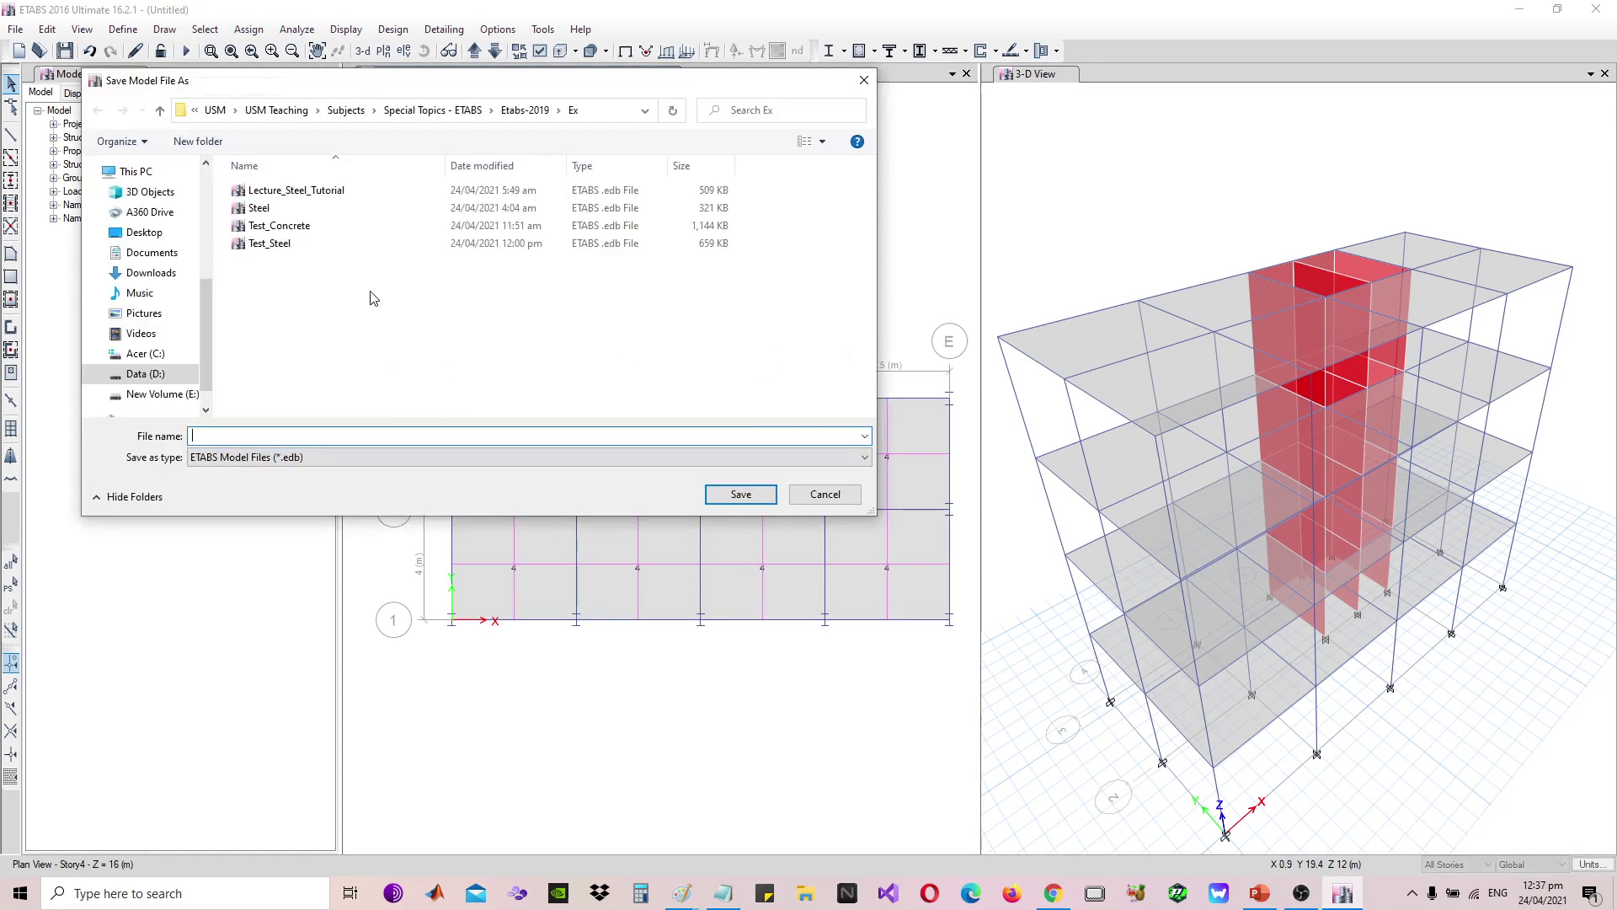
pyautogui.click(342, 192)
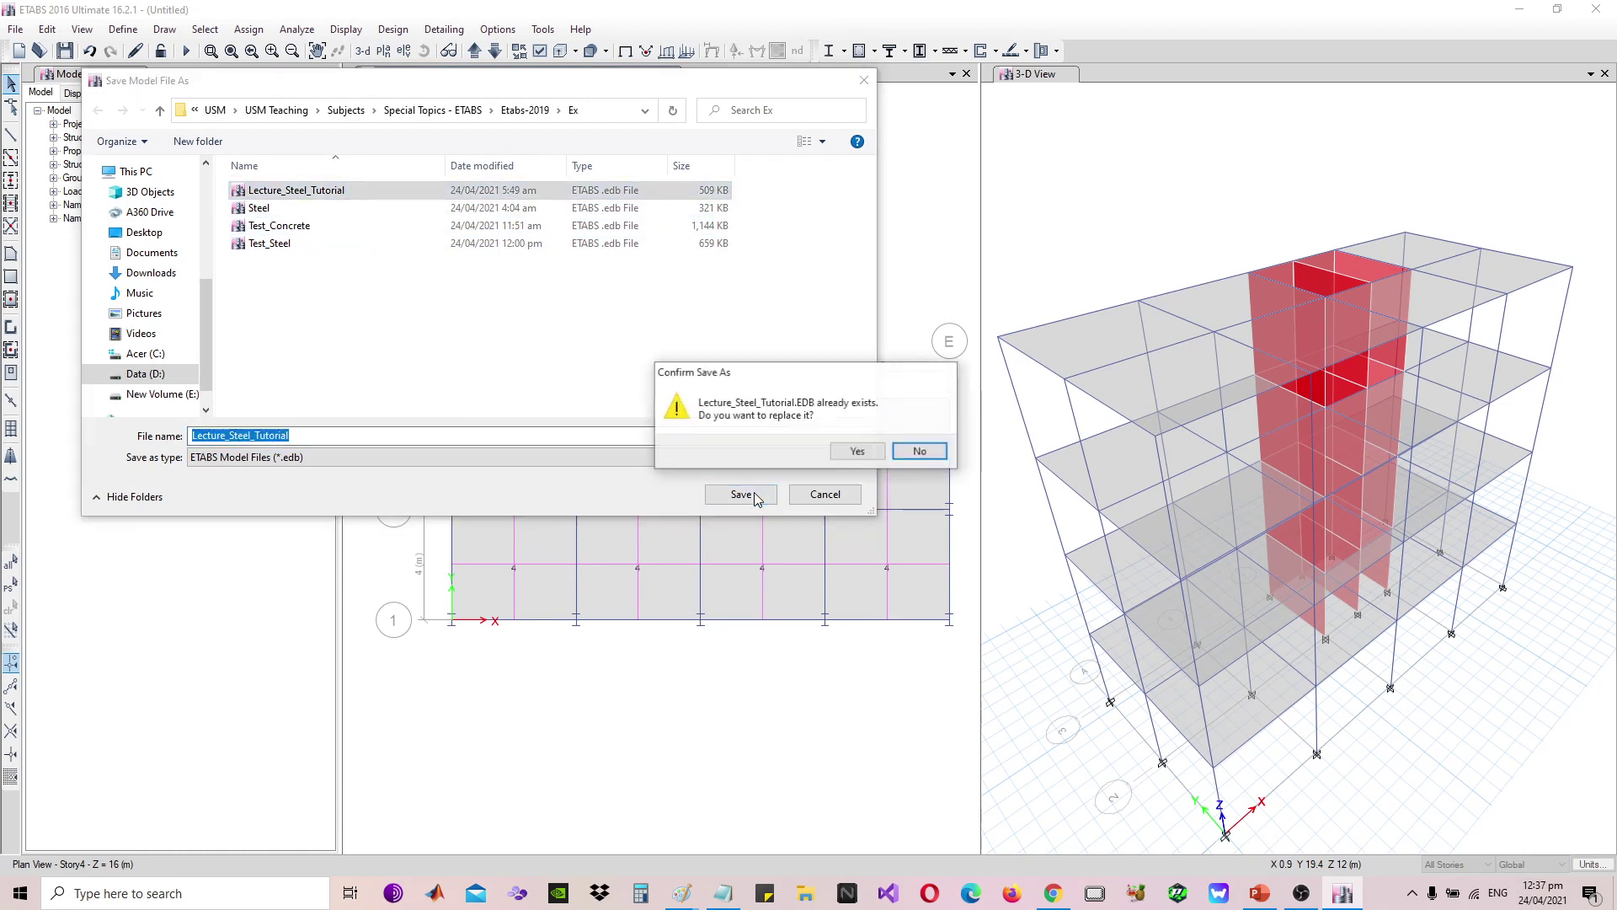
pyautogui.click(852, 451)
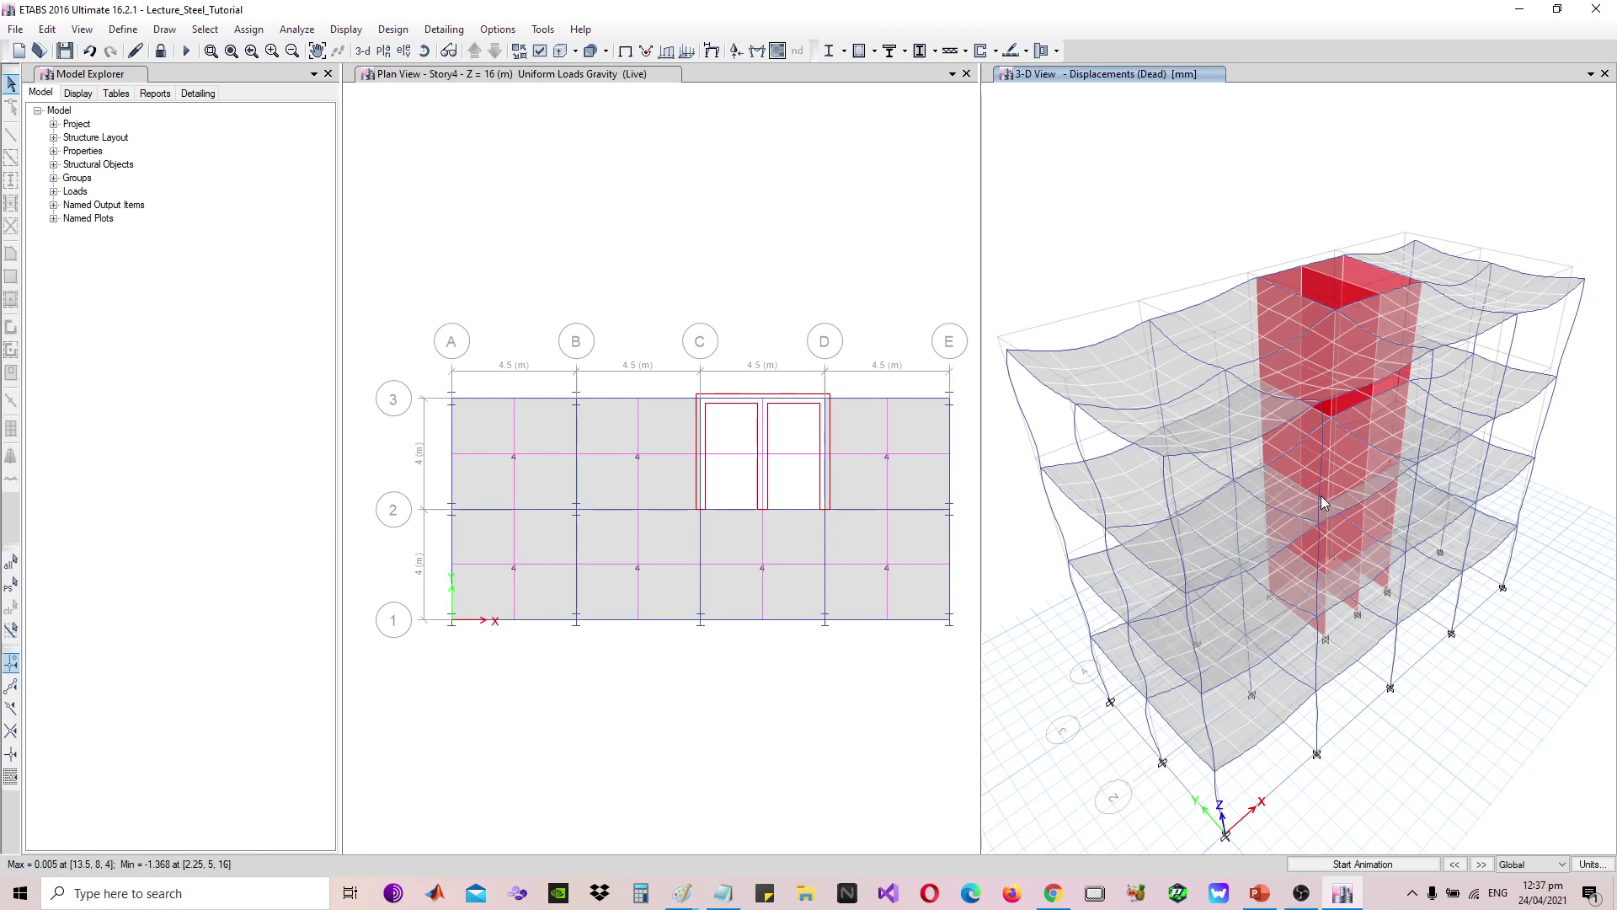
pyautogui.click(765, 51)
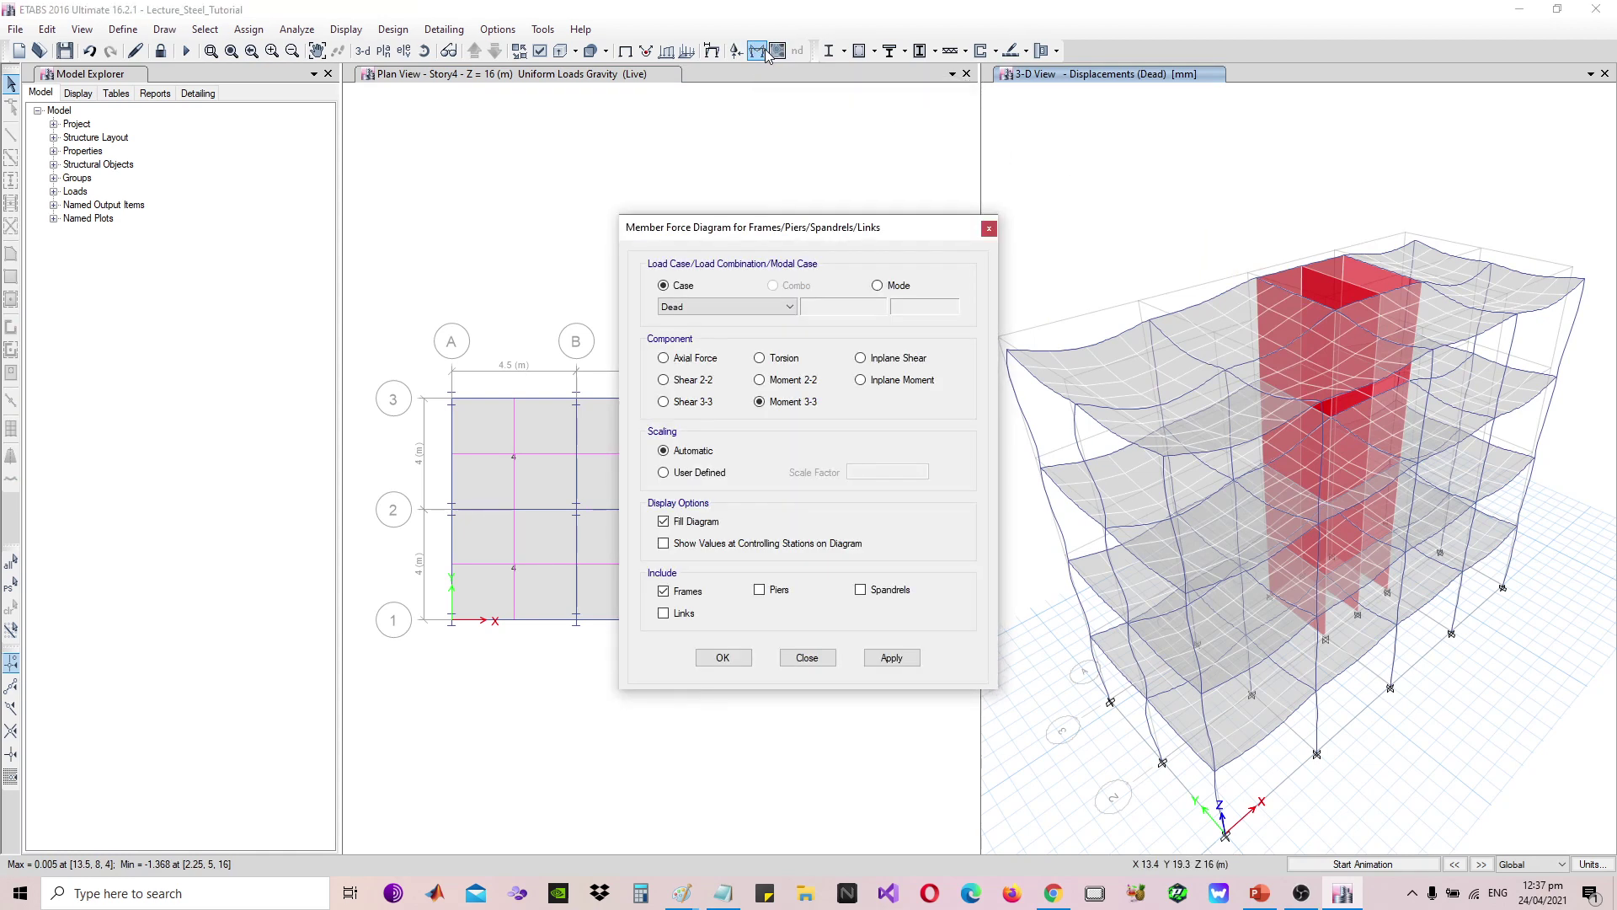
pyautogui.click(763, 306)
pyautogui.click(775, 307)
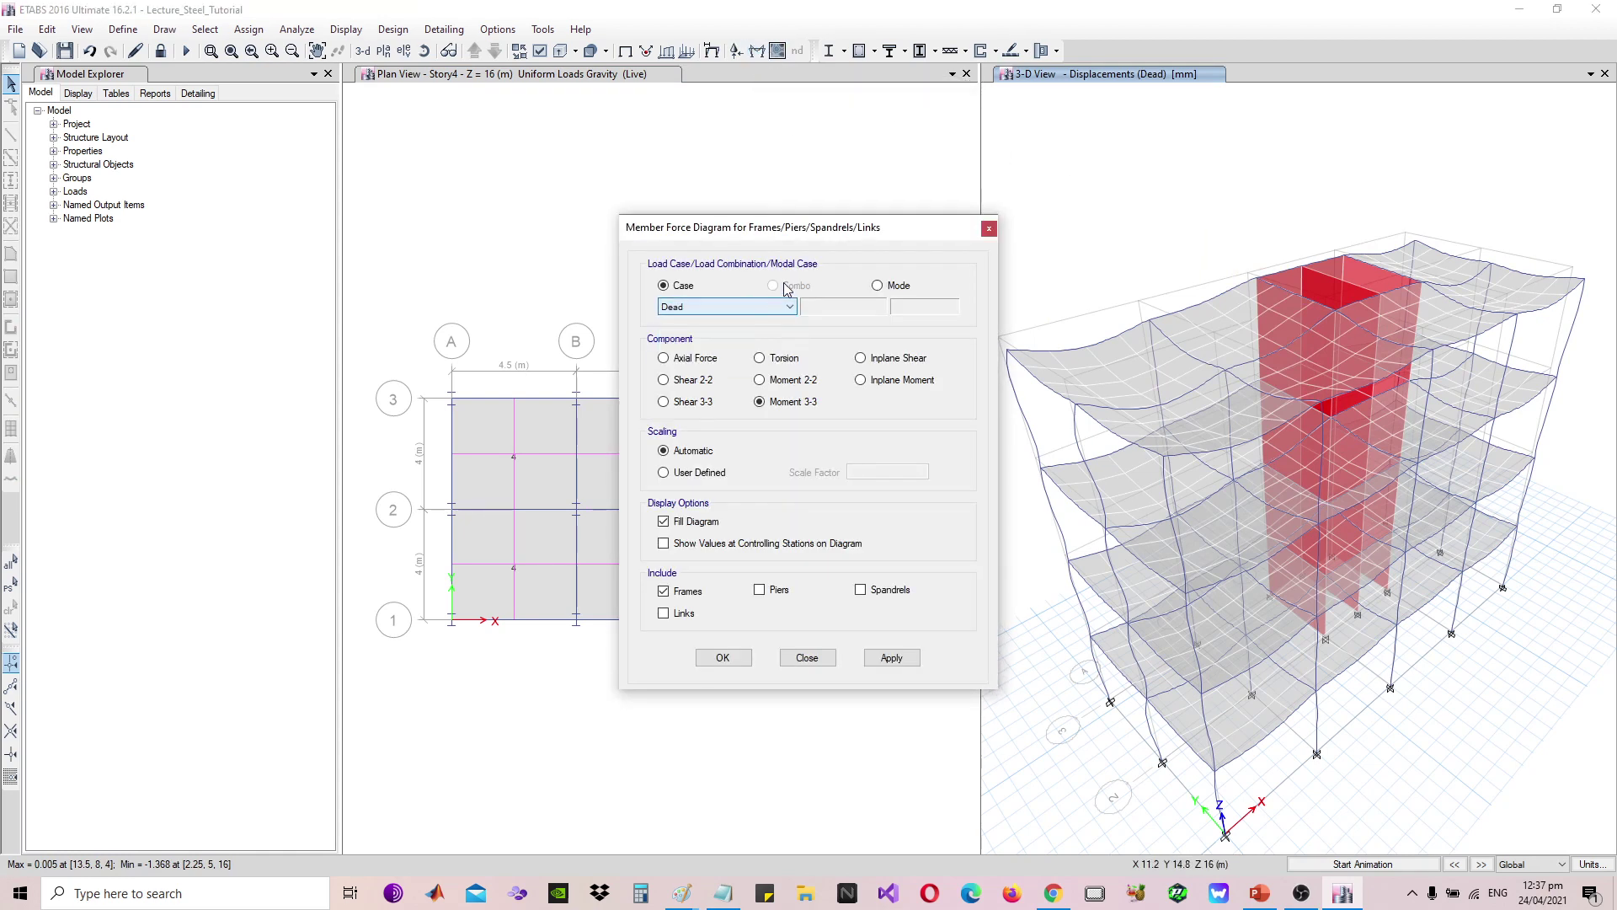
pyautogui.click(776, 306)
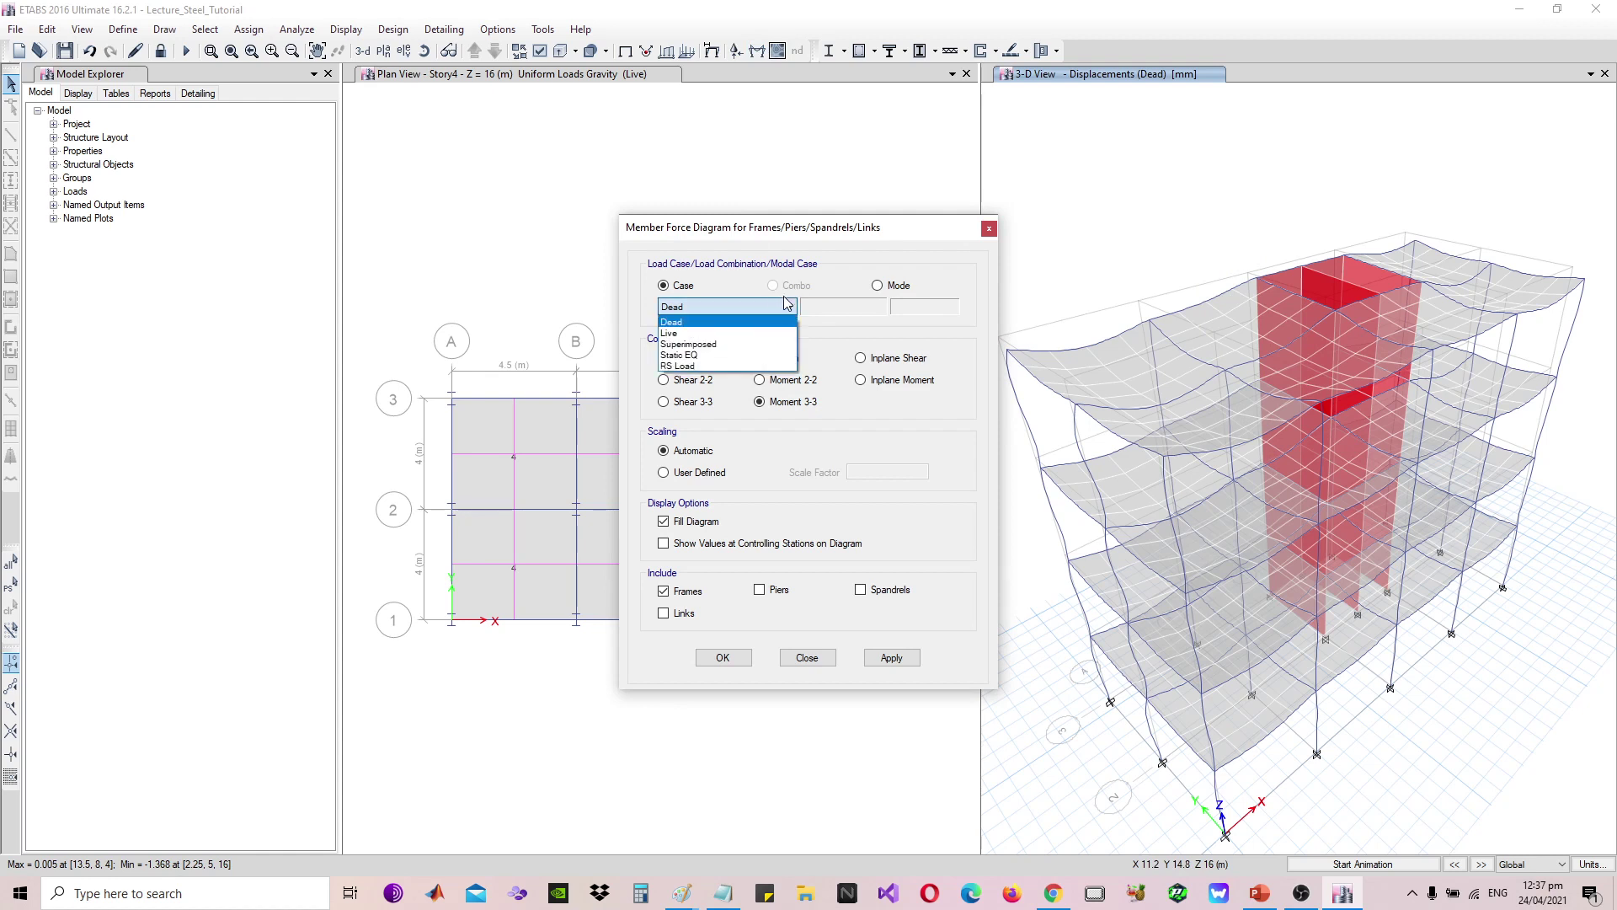
pyautogui.click(805, 279)
pyautogui.click(771, 307)
pyautogui.click(807, 285)
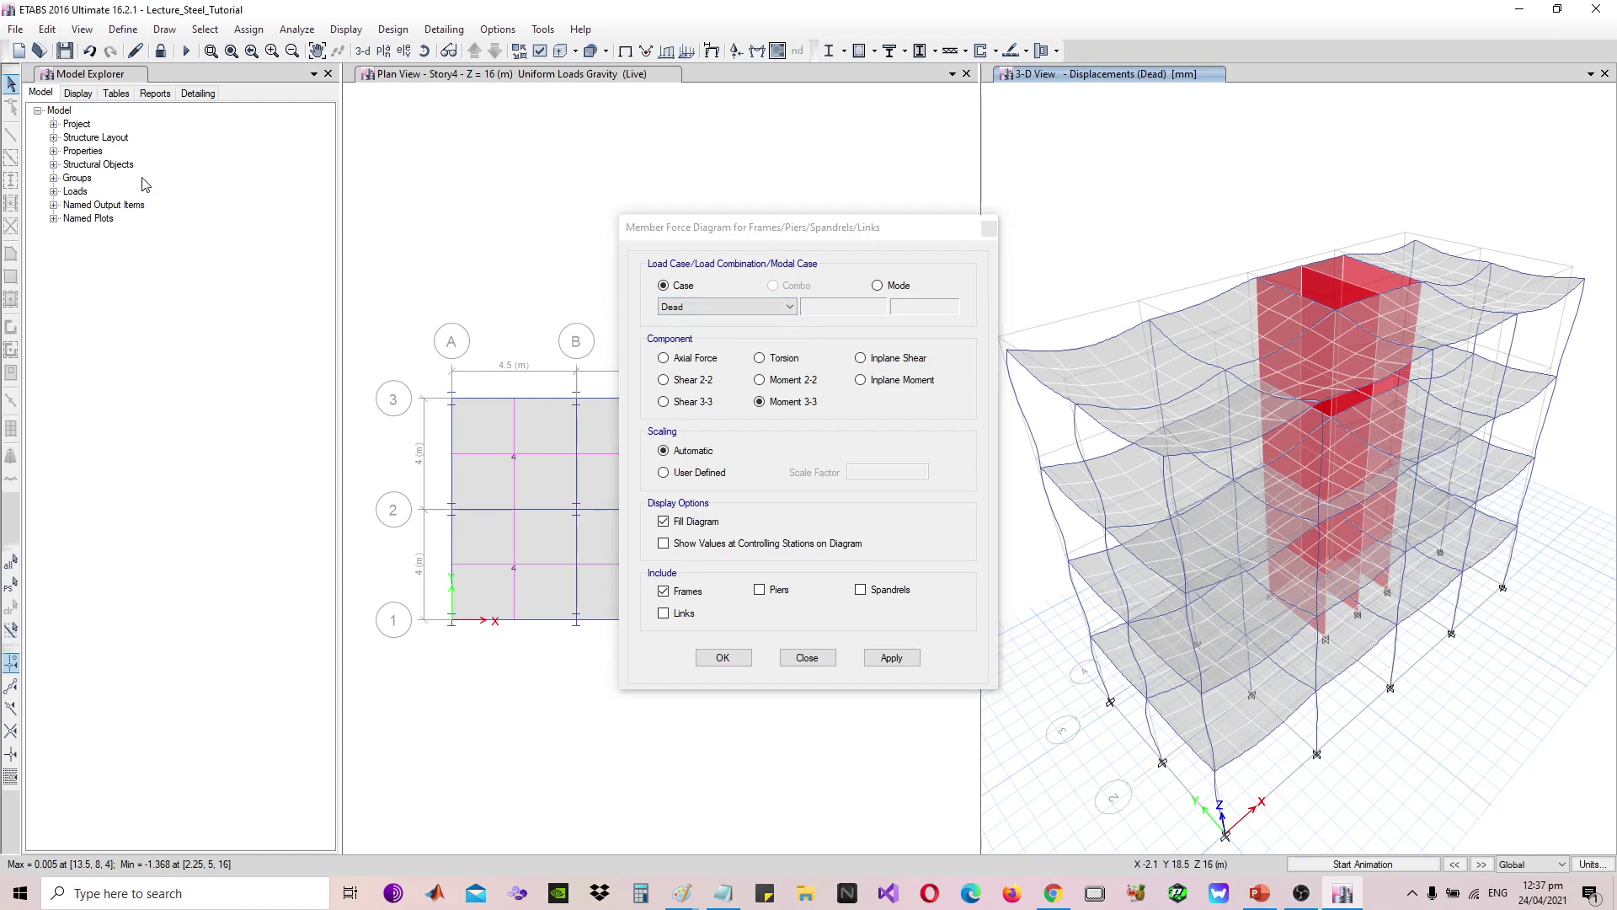
pyautogui.click(989, 228)
pyautogui.click(123, 28)
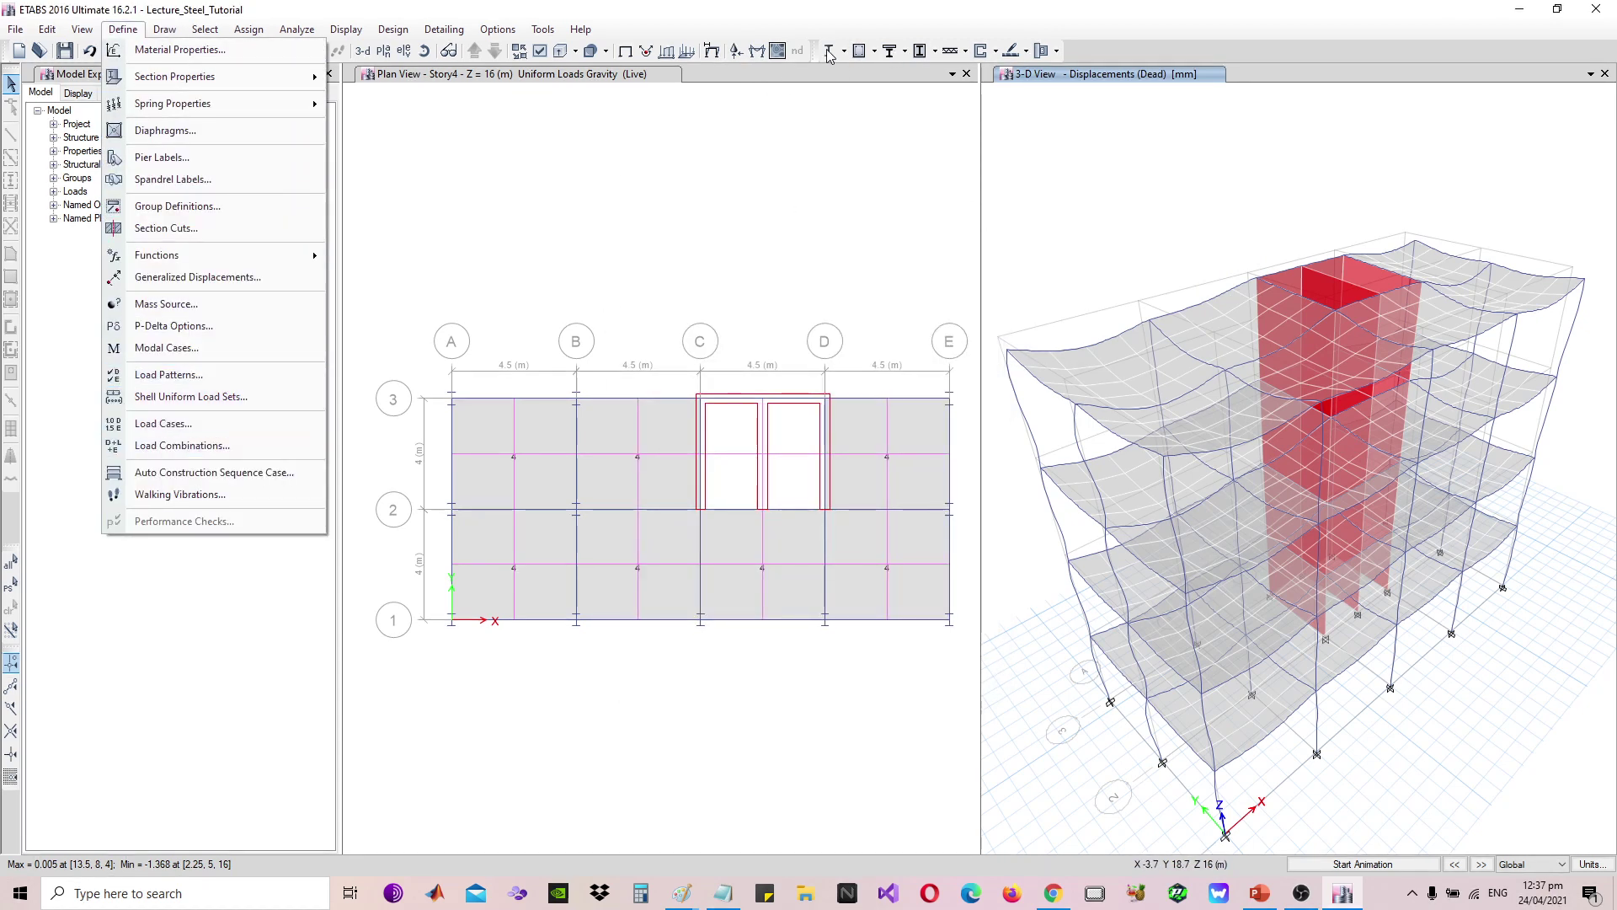
pyautogui.click(822, 9)
# Display the Moment 3-3 diagram for the Dead case in the 3-D view and inspect Story4 beam B19's detailed force diagrams
pyautogui.click(758, 51)
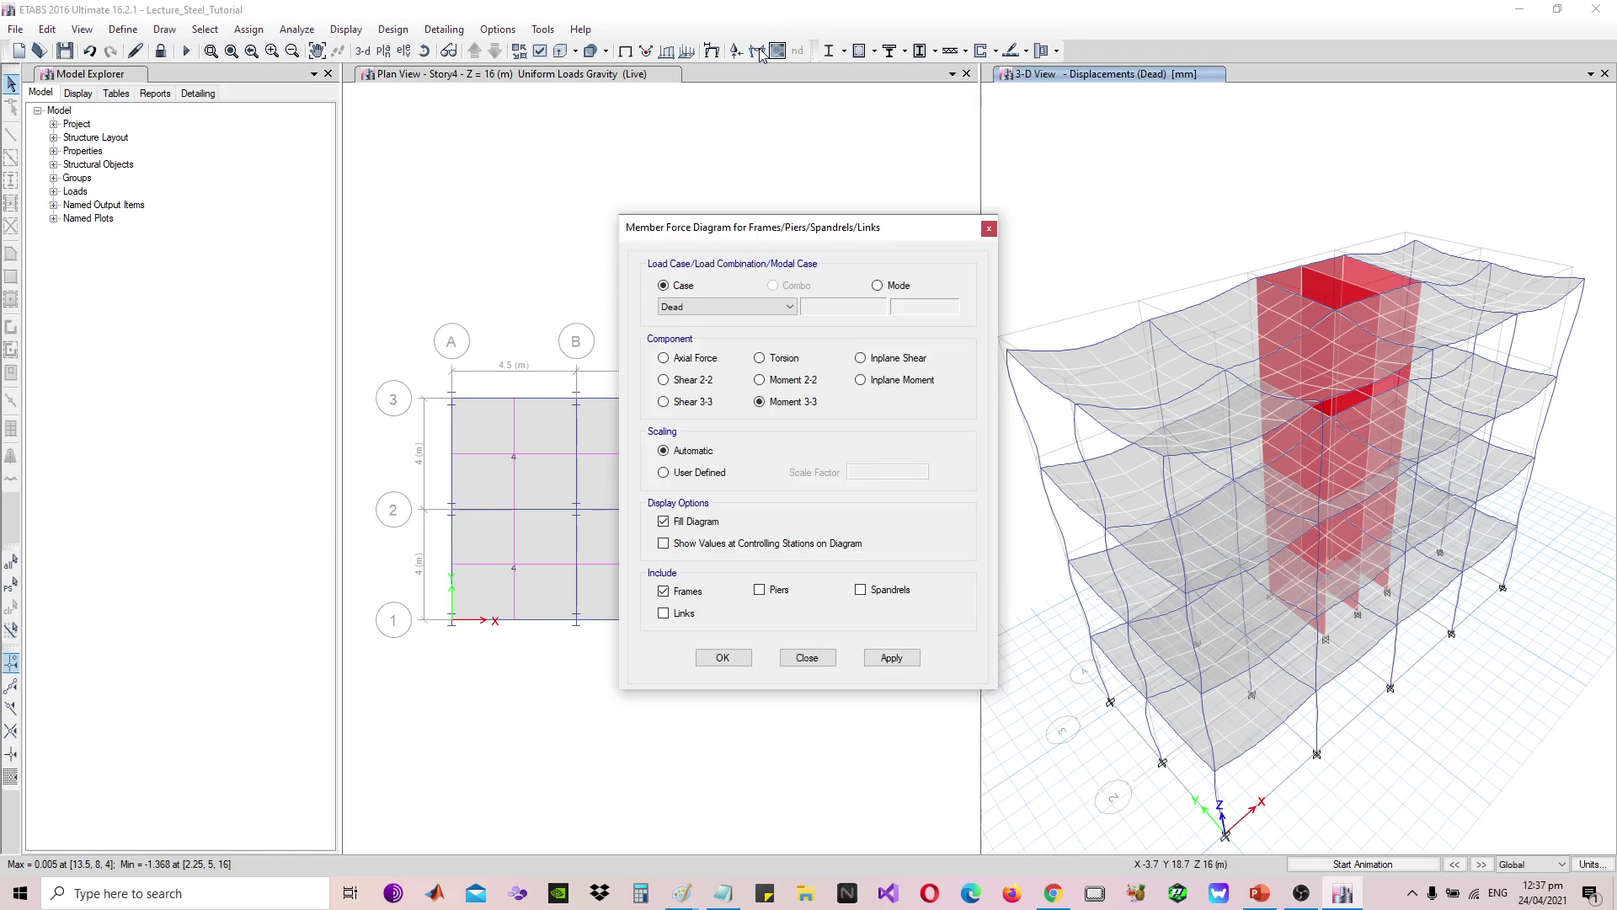
pyautogui.click(761, 306)
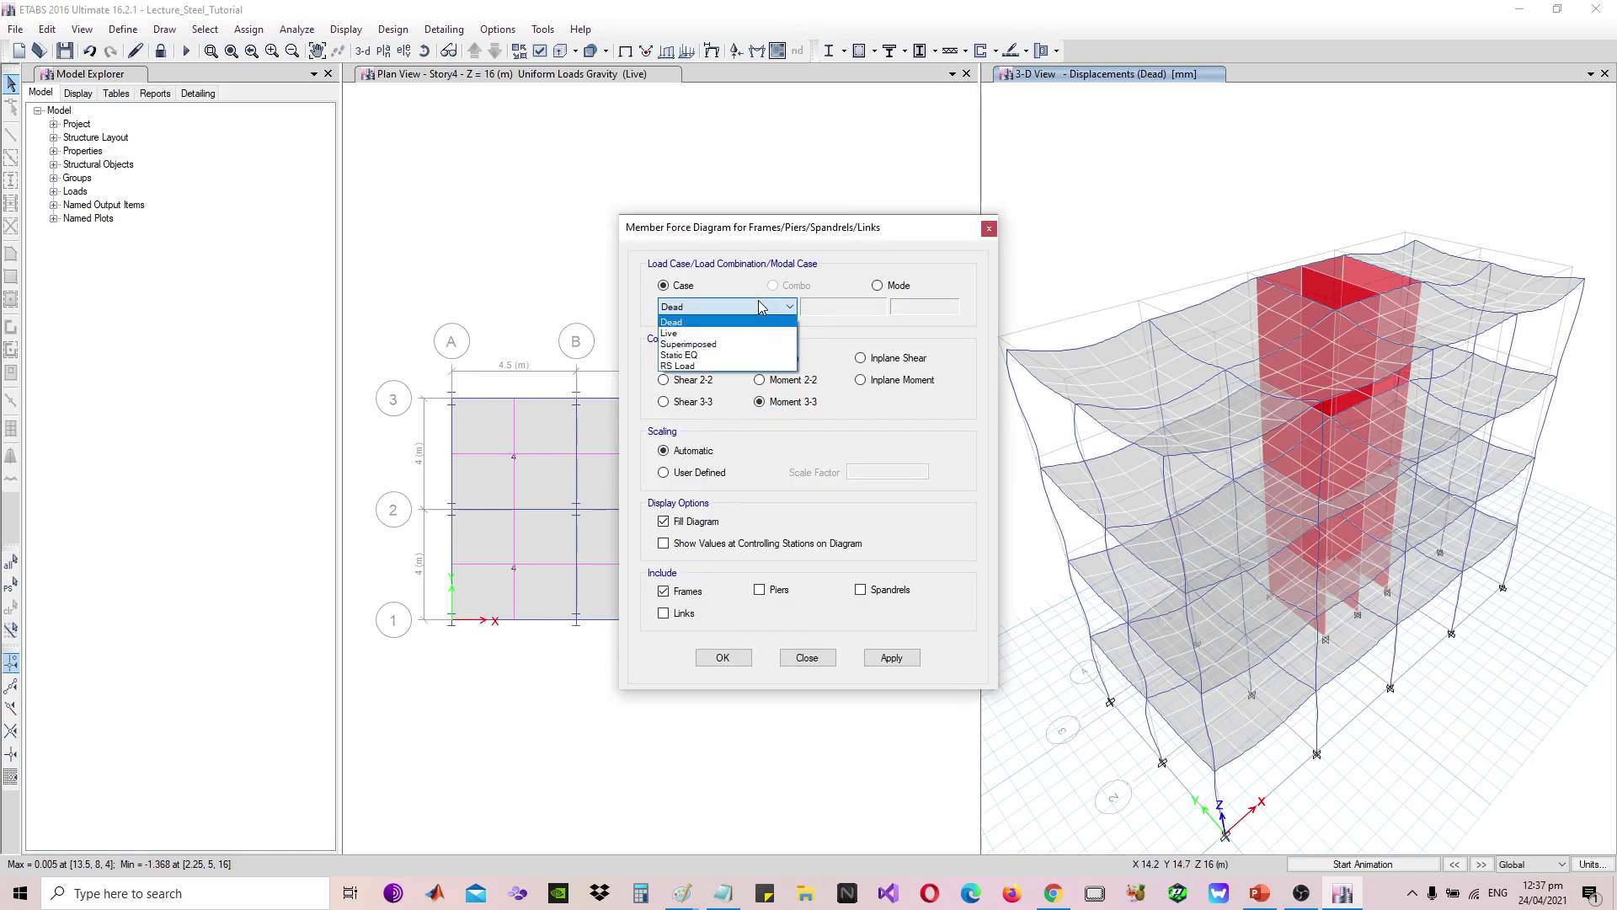
pyautogui.click(758, 322)
pyautogui.click(891, 657)
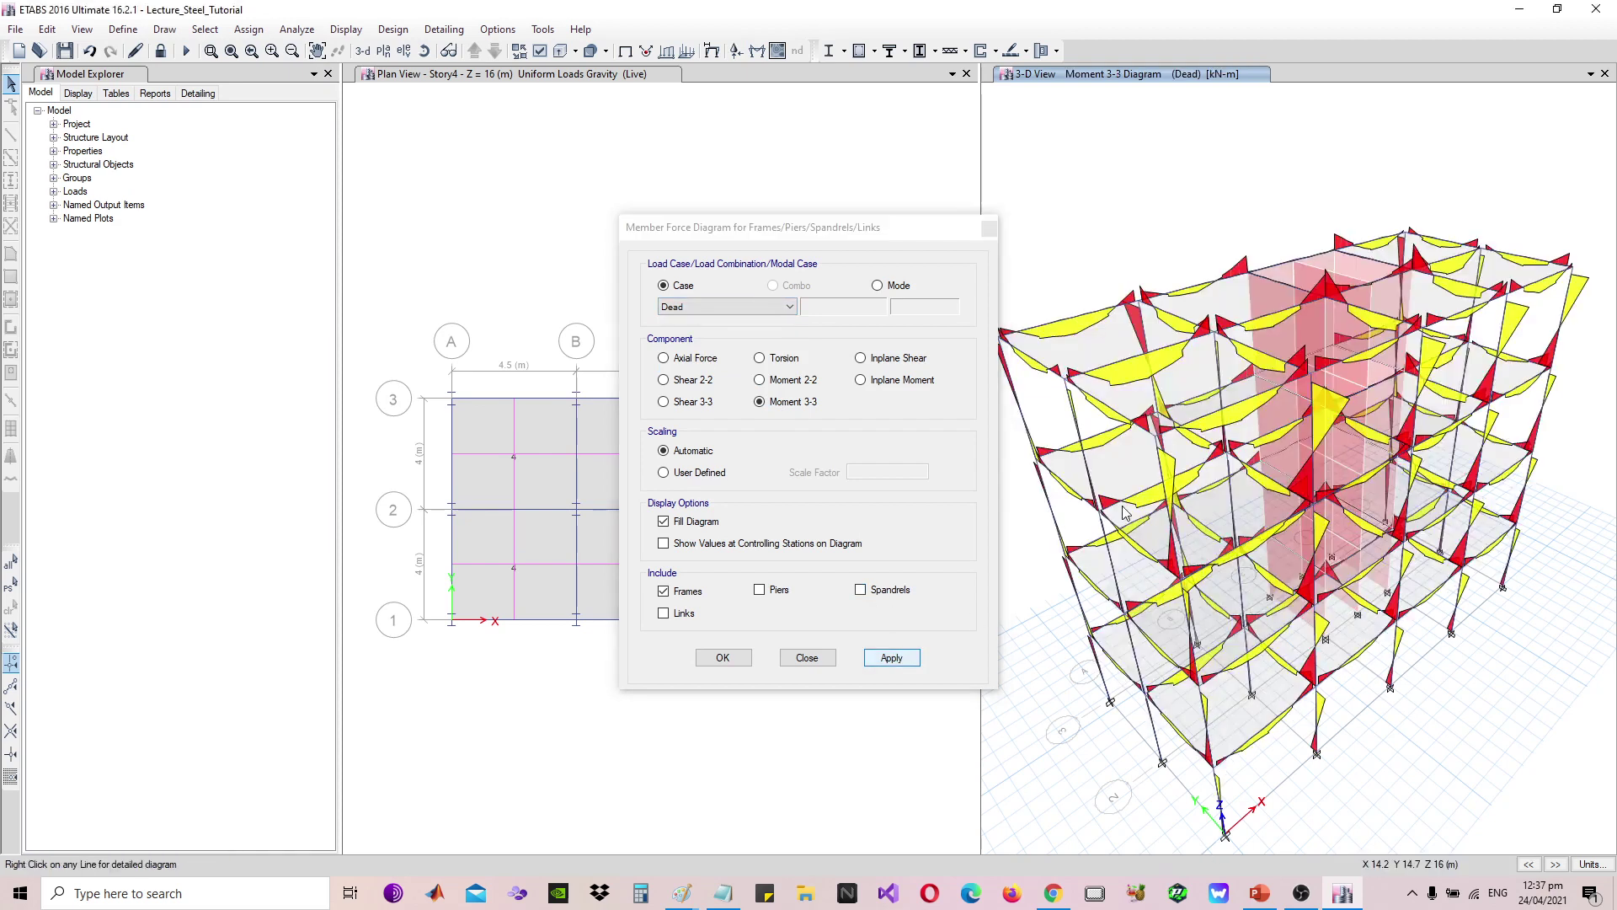
pyautogui.rightClick(1093, 316)
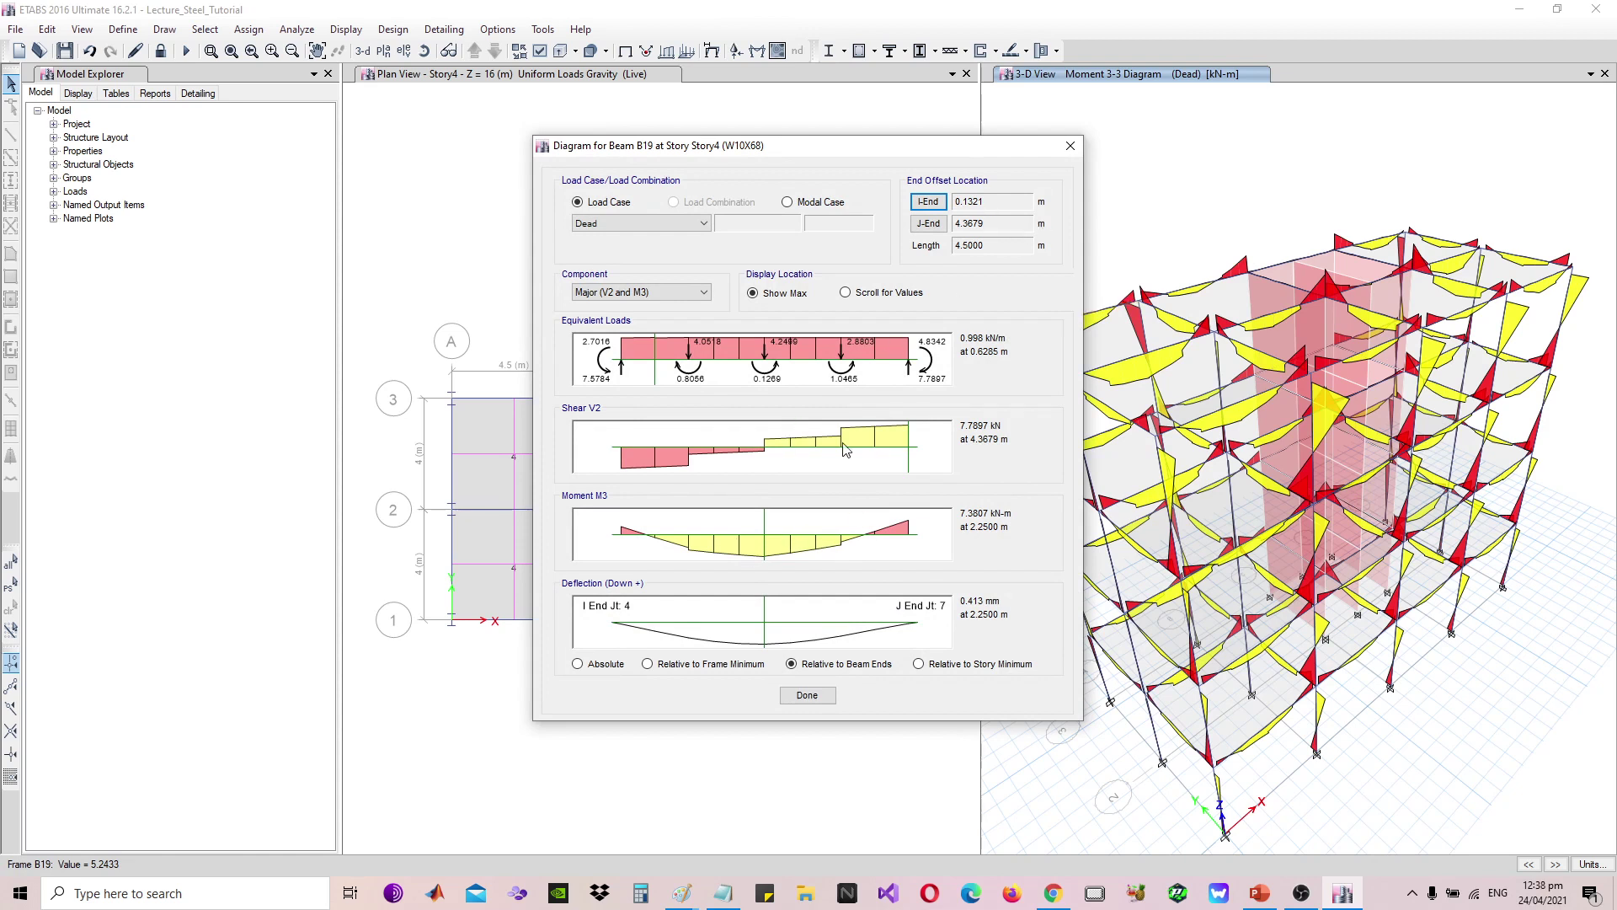
pyautogui.click(1070, 145)
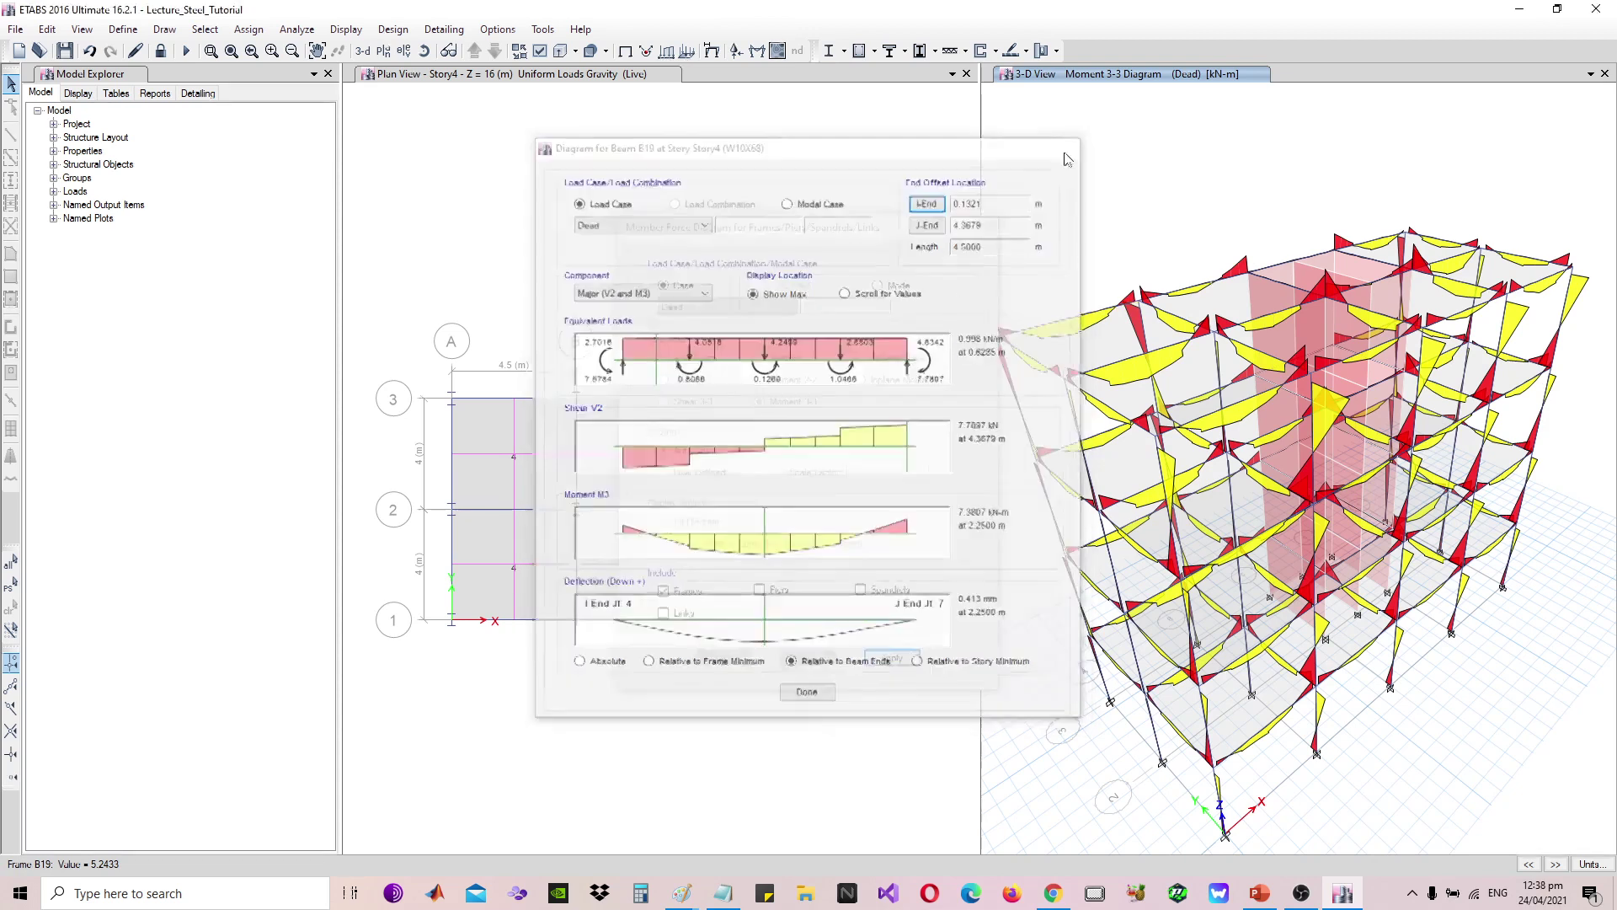
# Display the Moment 3-3 diagram for the Static EQ case, step 1, and inspect Story4 beam B19's detailed force diagrams
pyautogui.click(758, 307)
pyautogui.click(702, 354)
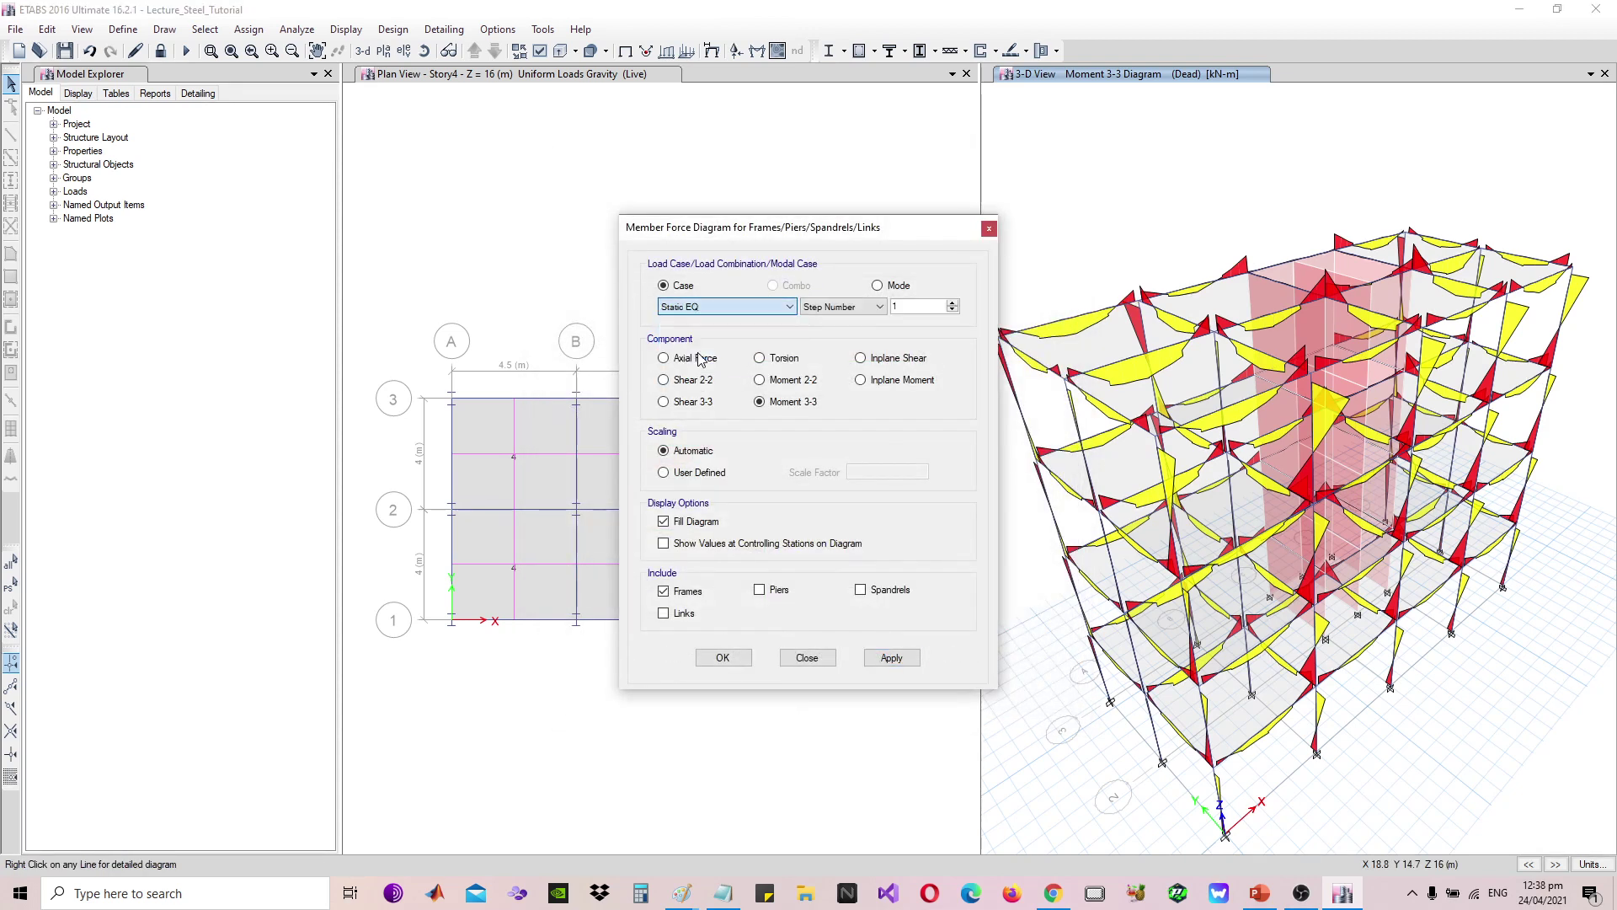
pyautogui.click(891, 657)
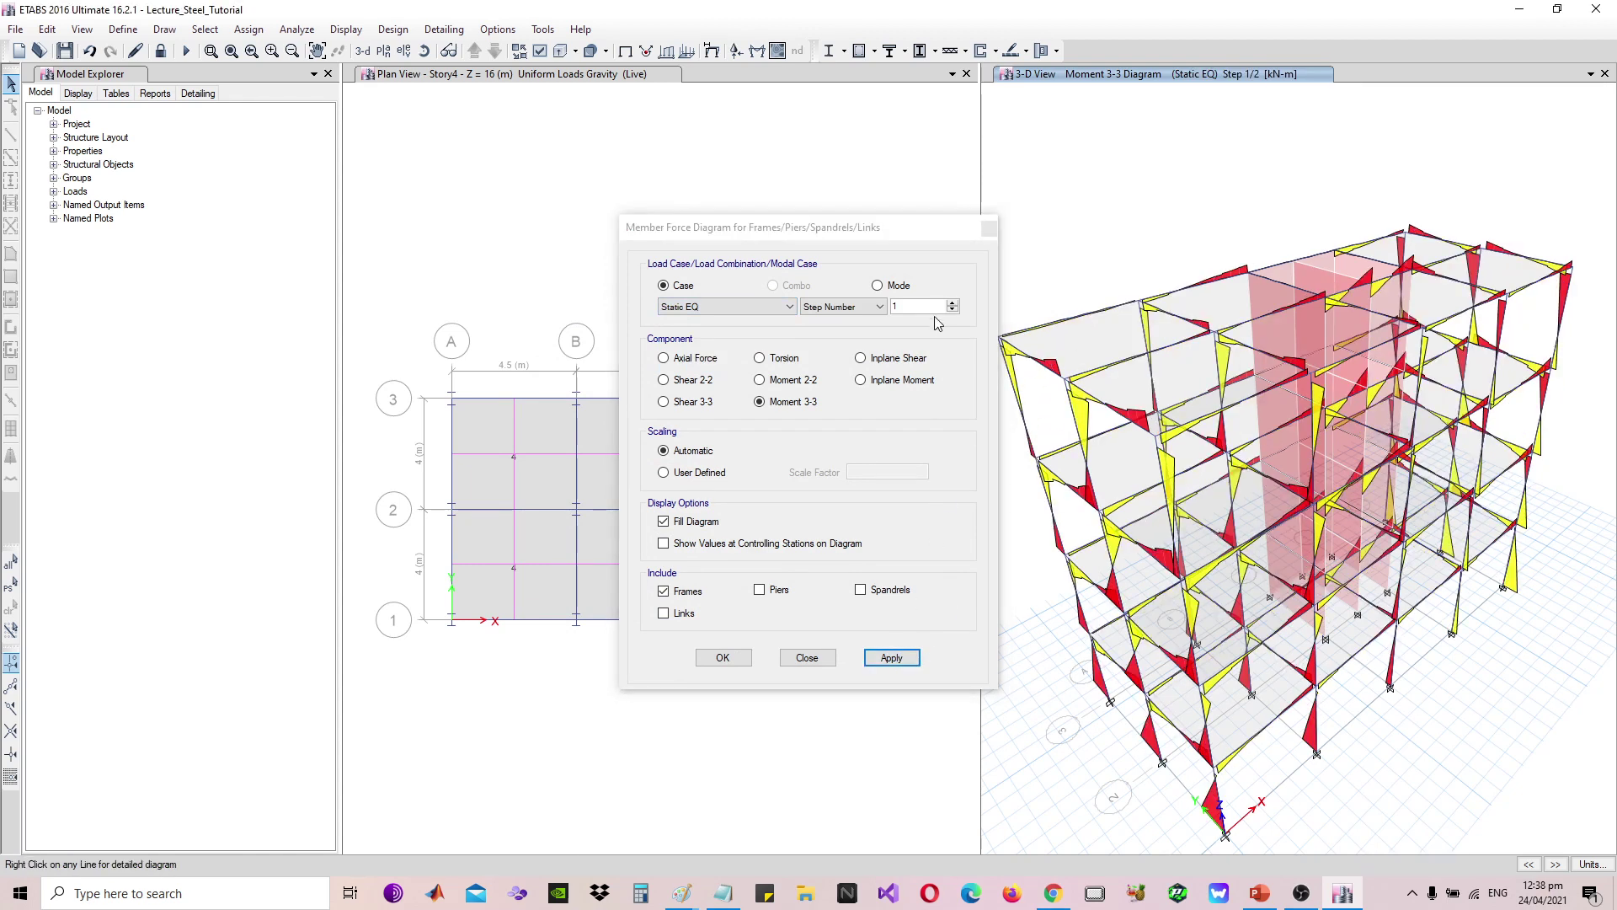
pyautogui.rightClick(1051, 339)
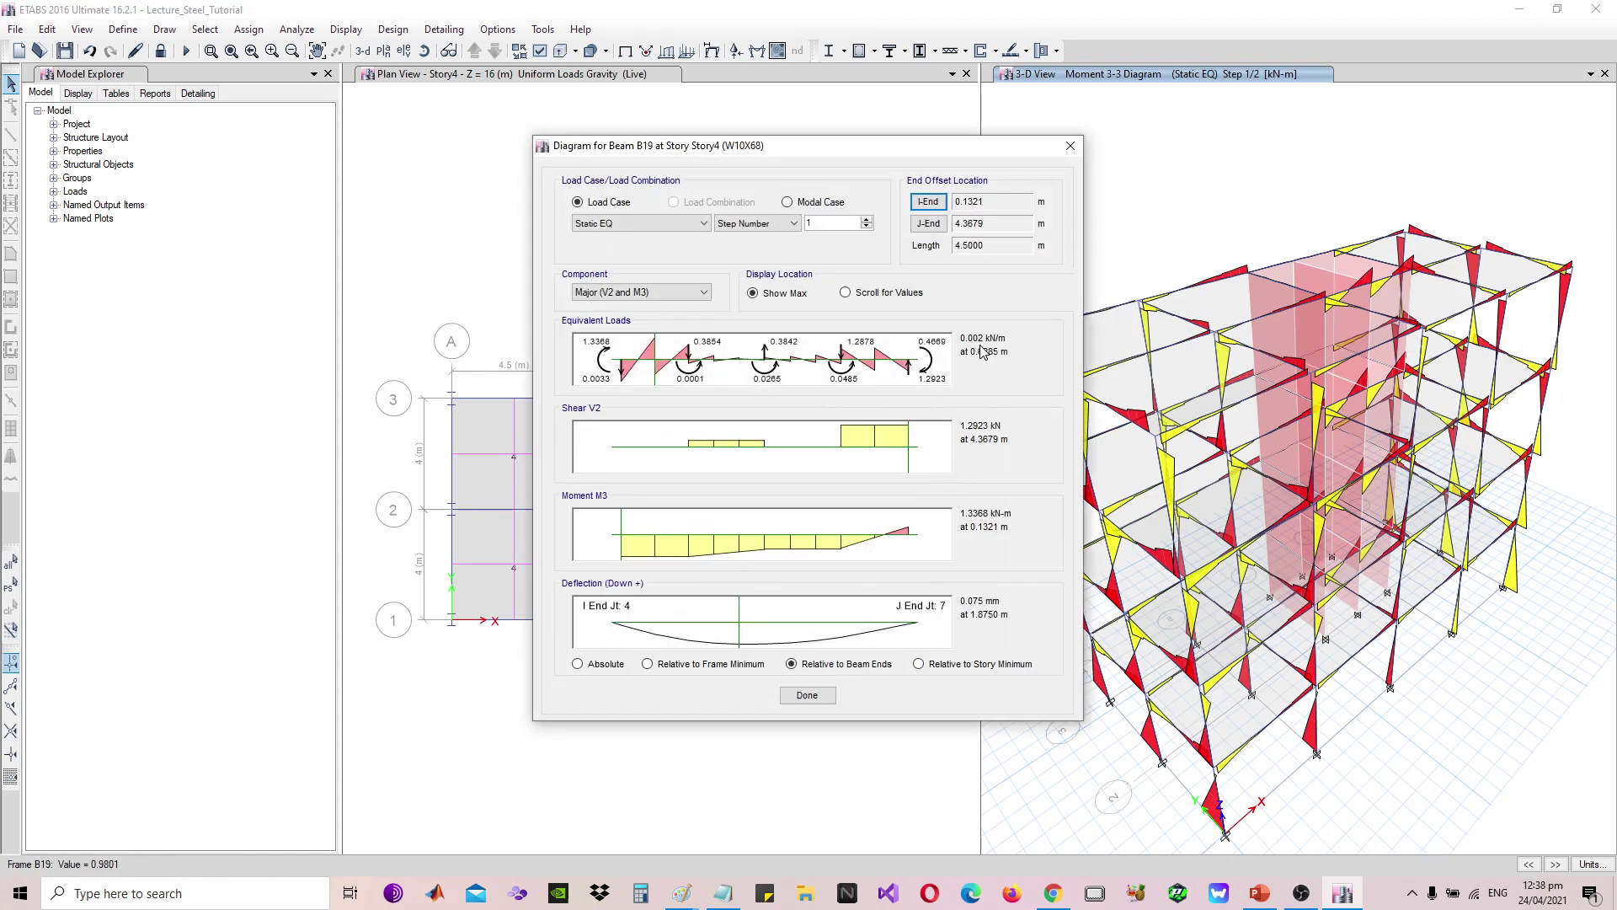
pyautogui.click(1070, 144)
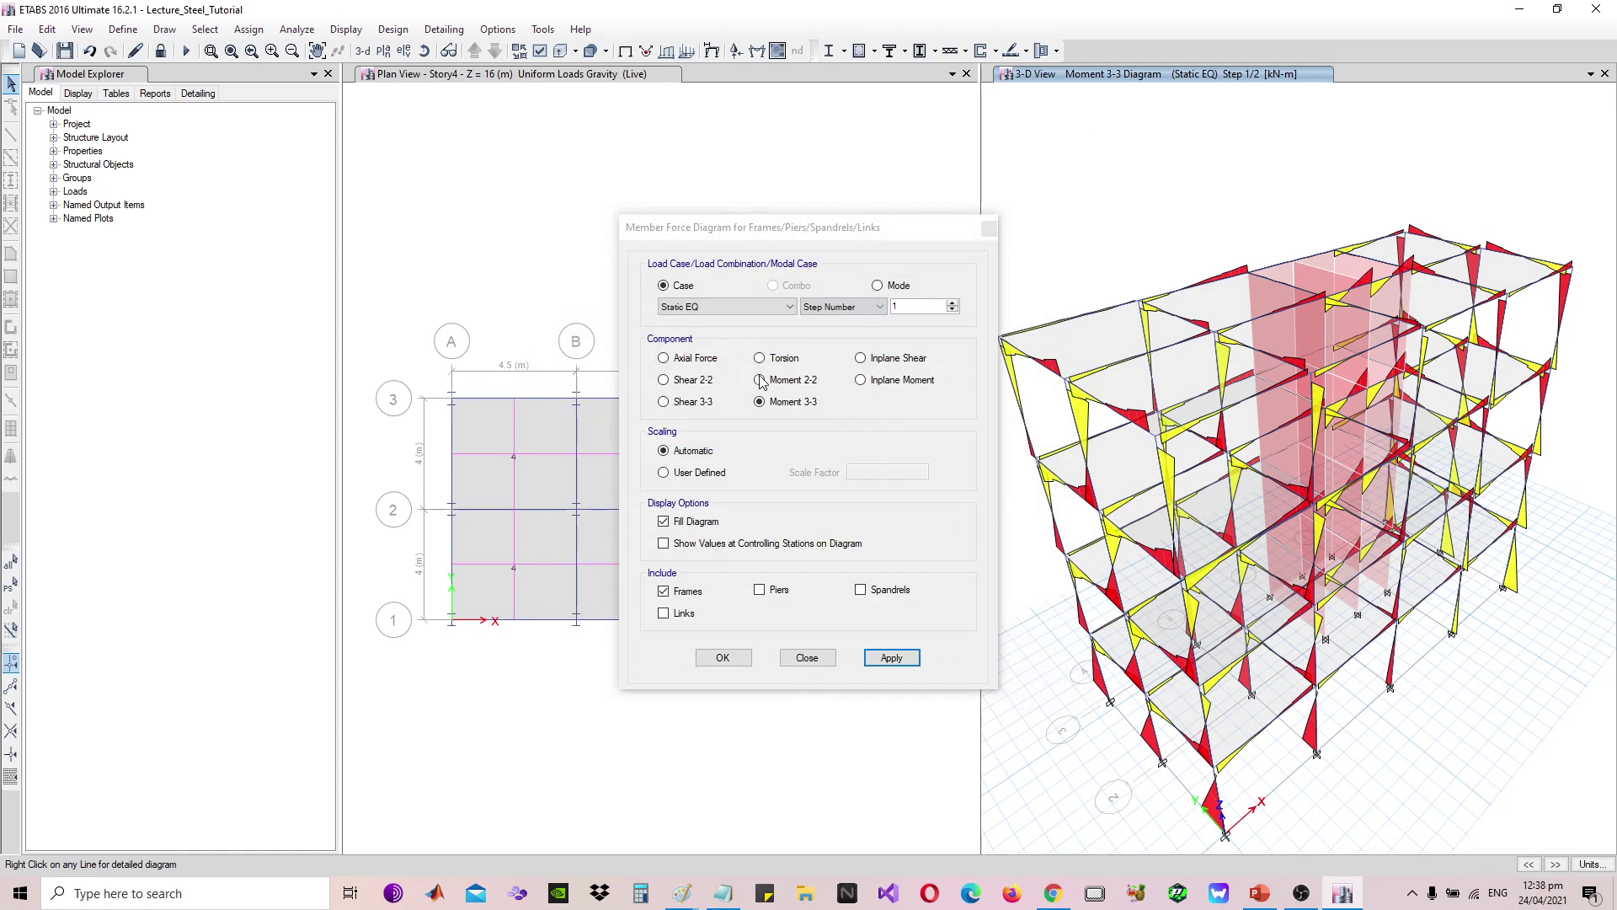
# Close the member force diagram settings and clear the moment diagram from the 3-D view
pyautogui.click(989, 235)
pyautogui.click(249, 29)
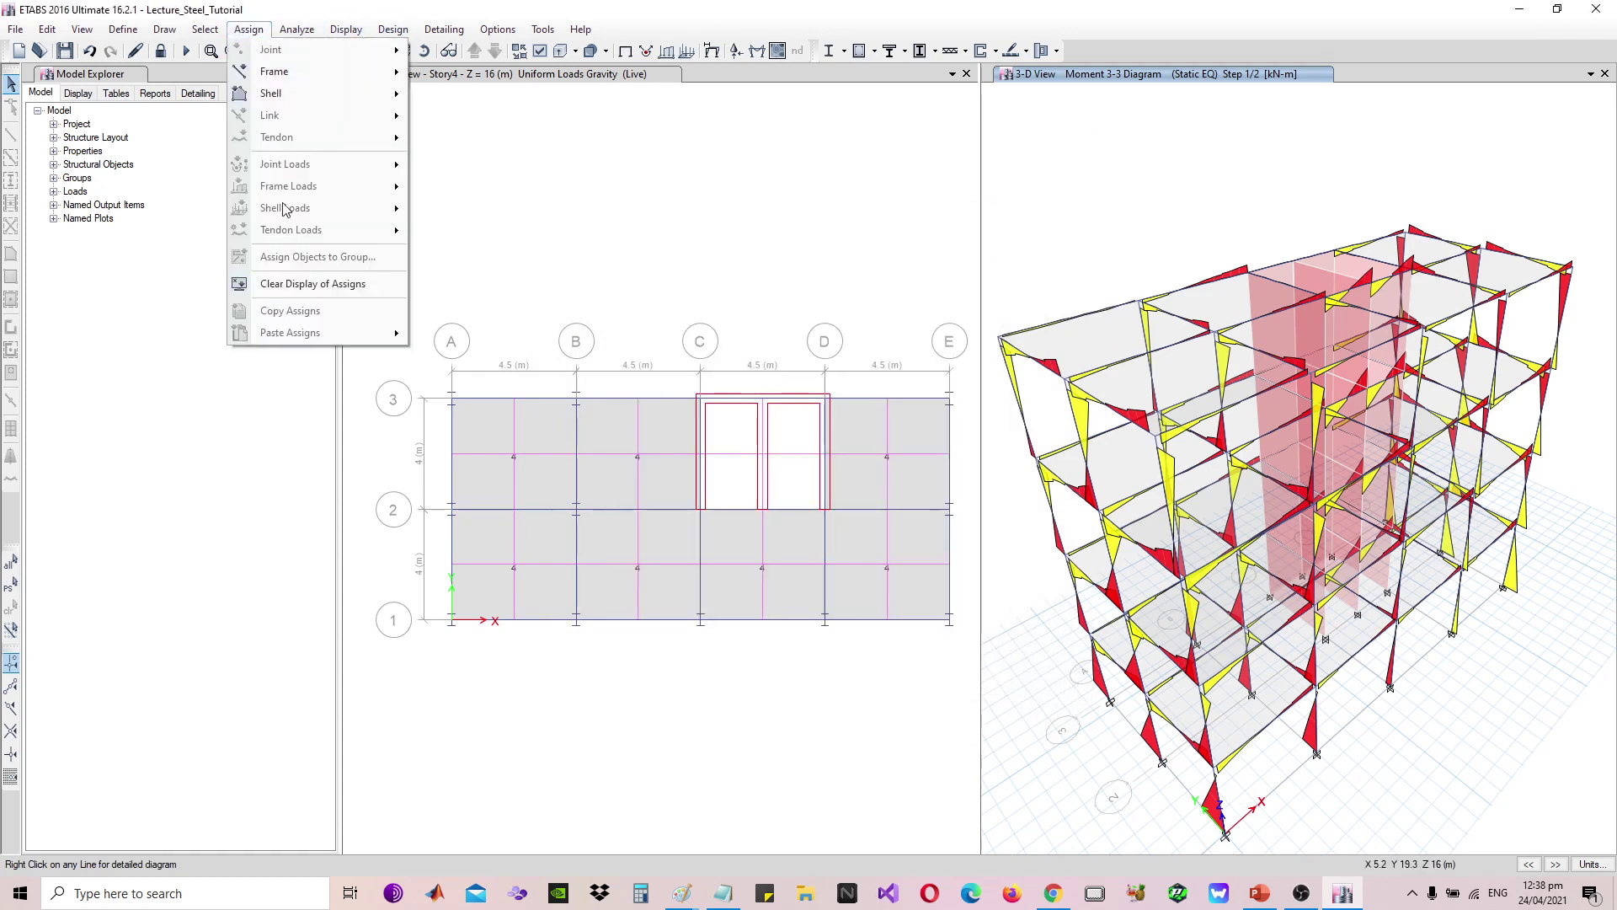
pyautogui.click(304, 286)
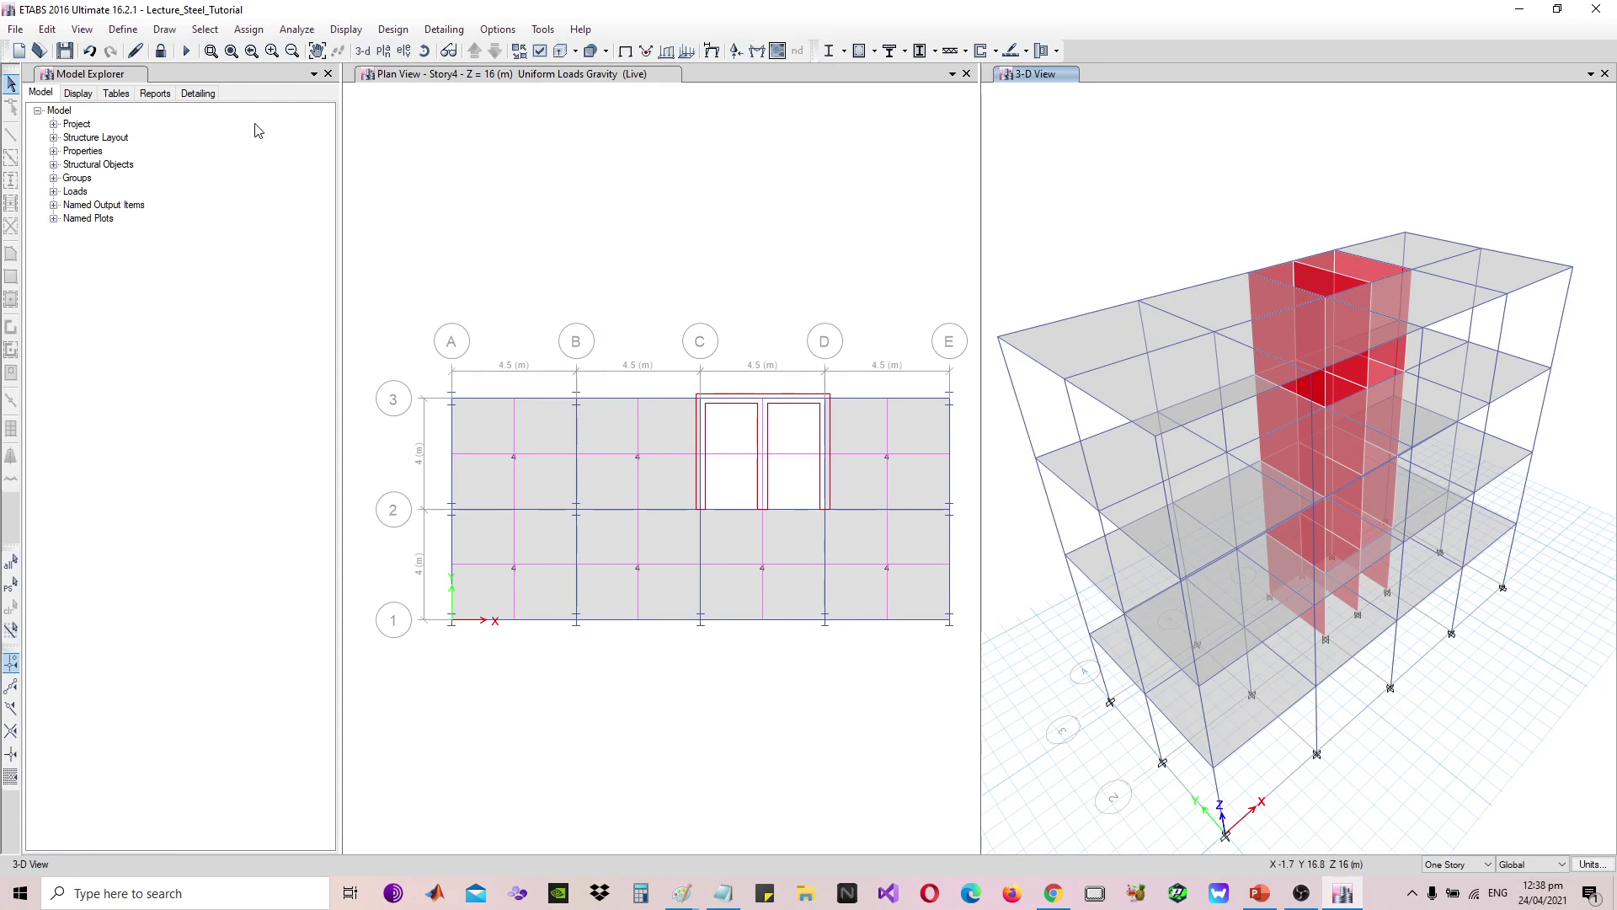
# Show the Modal Participating Mass Ratios table from the modal analysis results
pyautogui.click(117, 94)
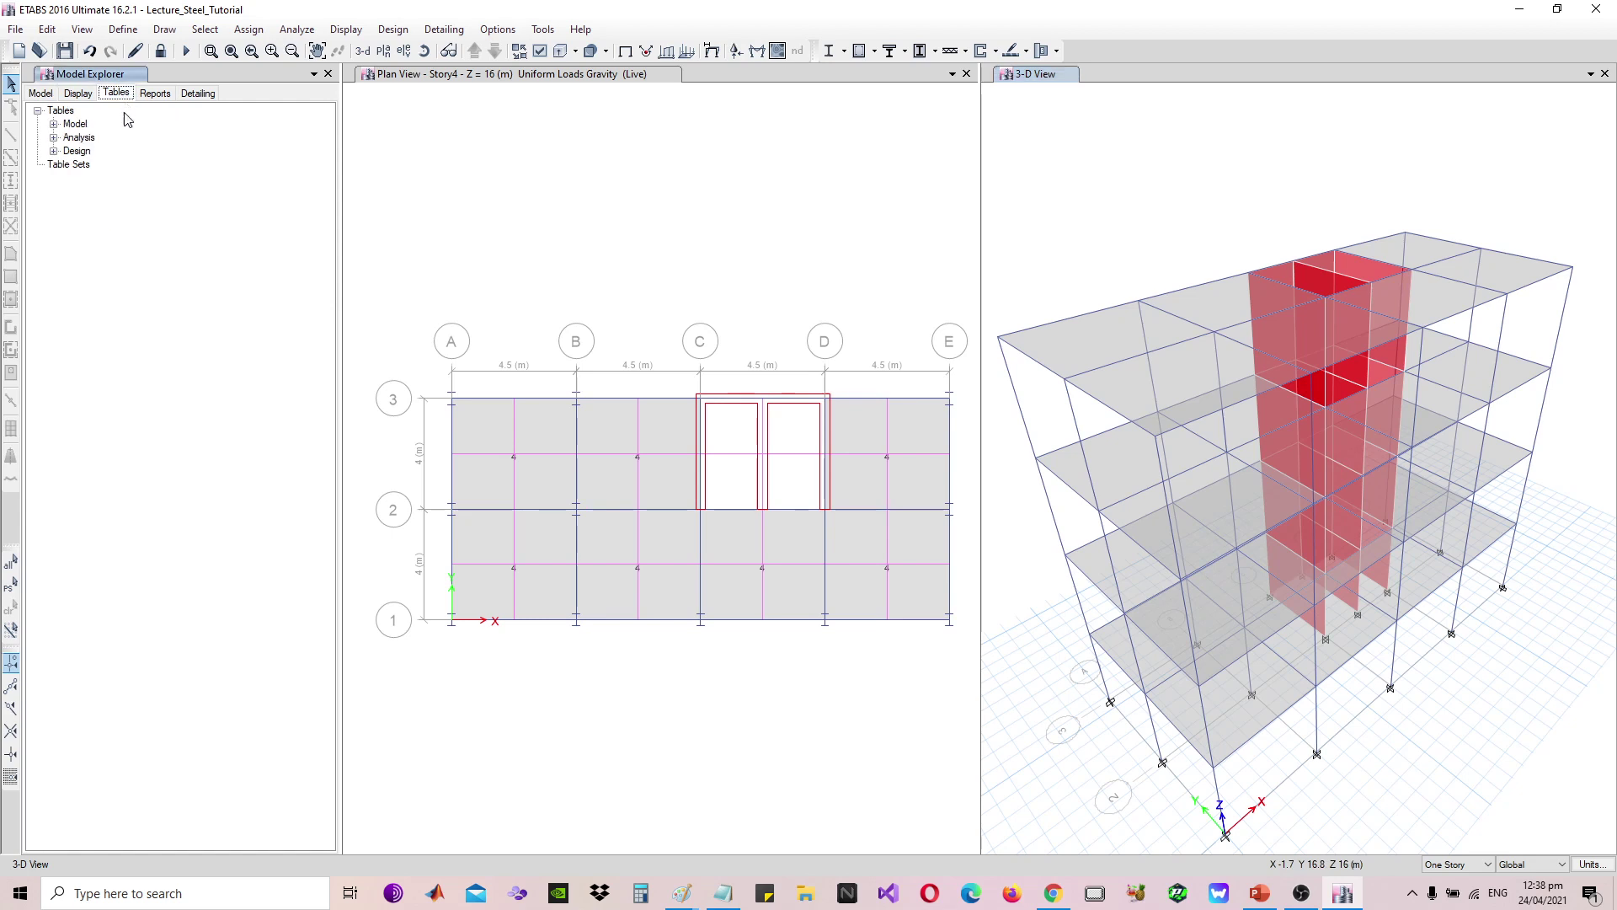
pyautogui.click(54, 138)
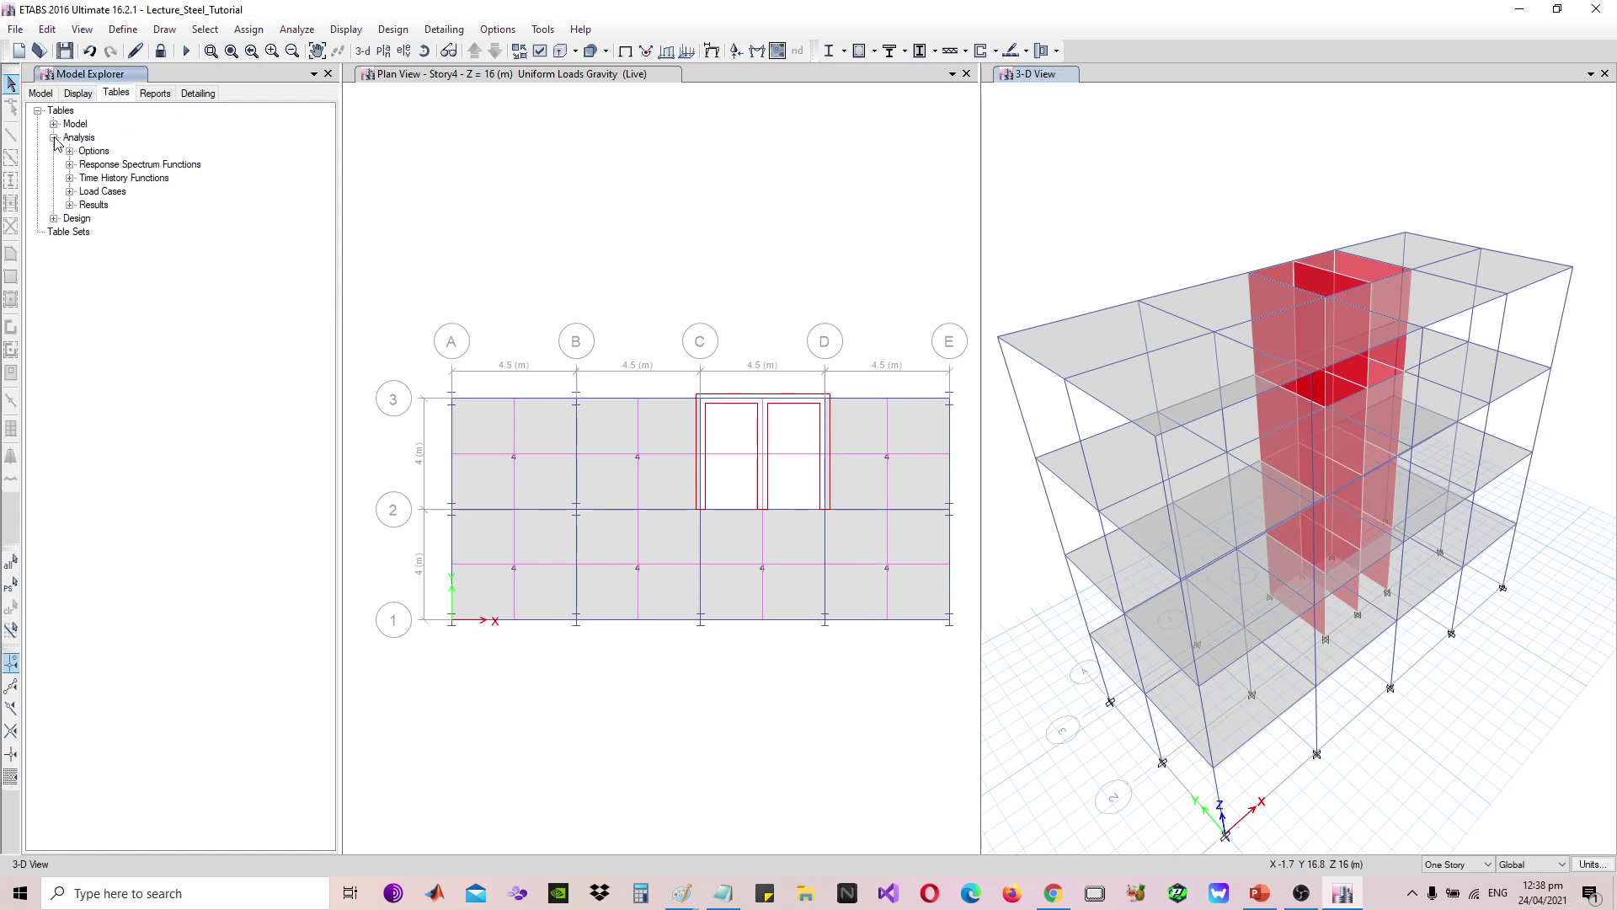
pyautogui.click(70, 206)
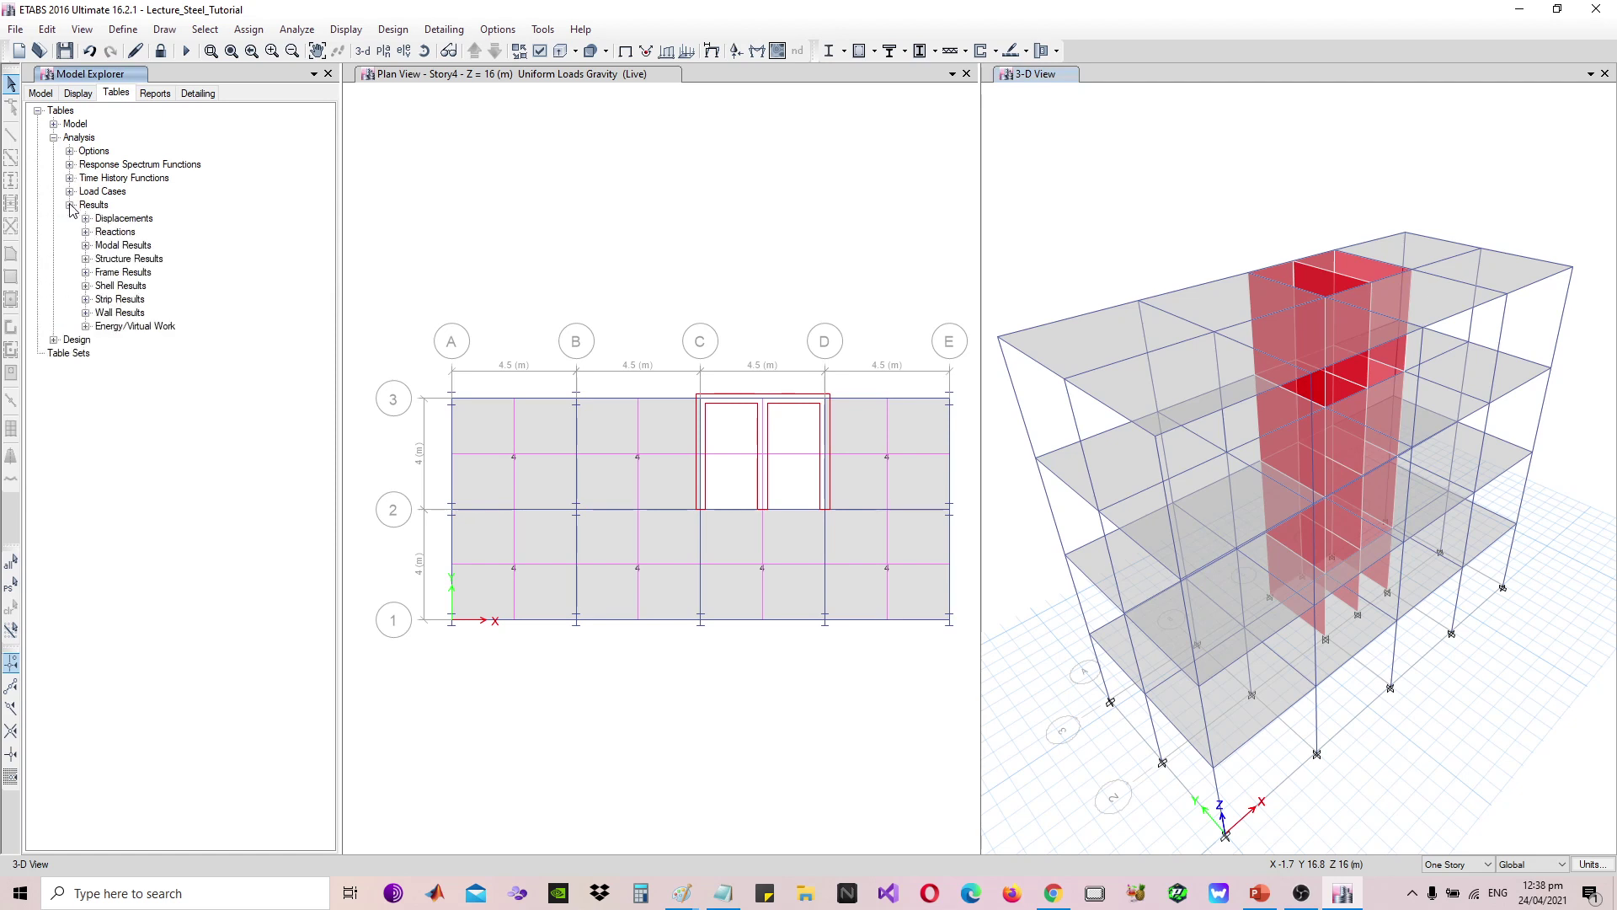
pyautogui.click(85, 245)
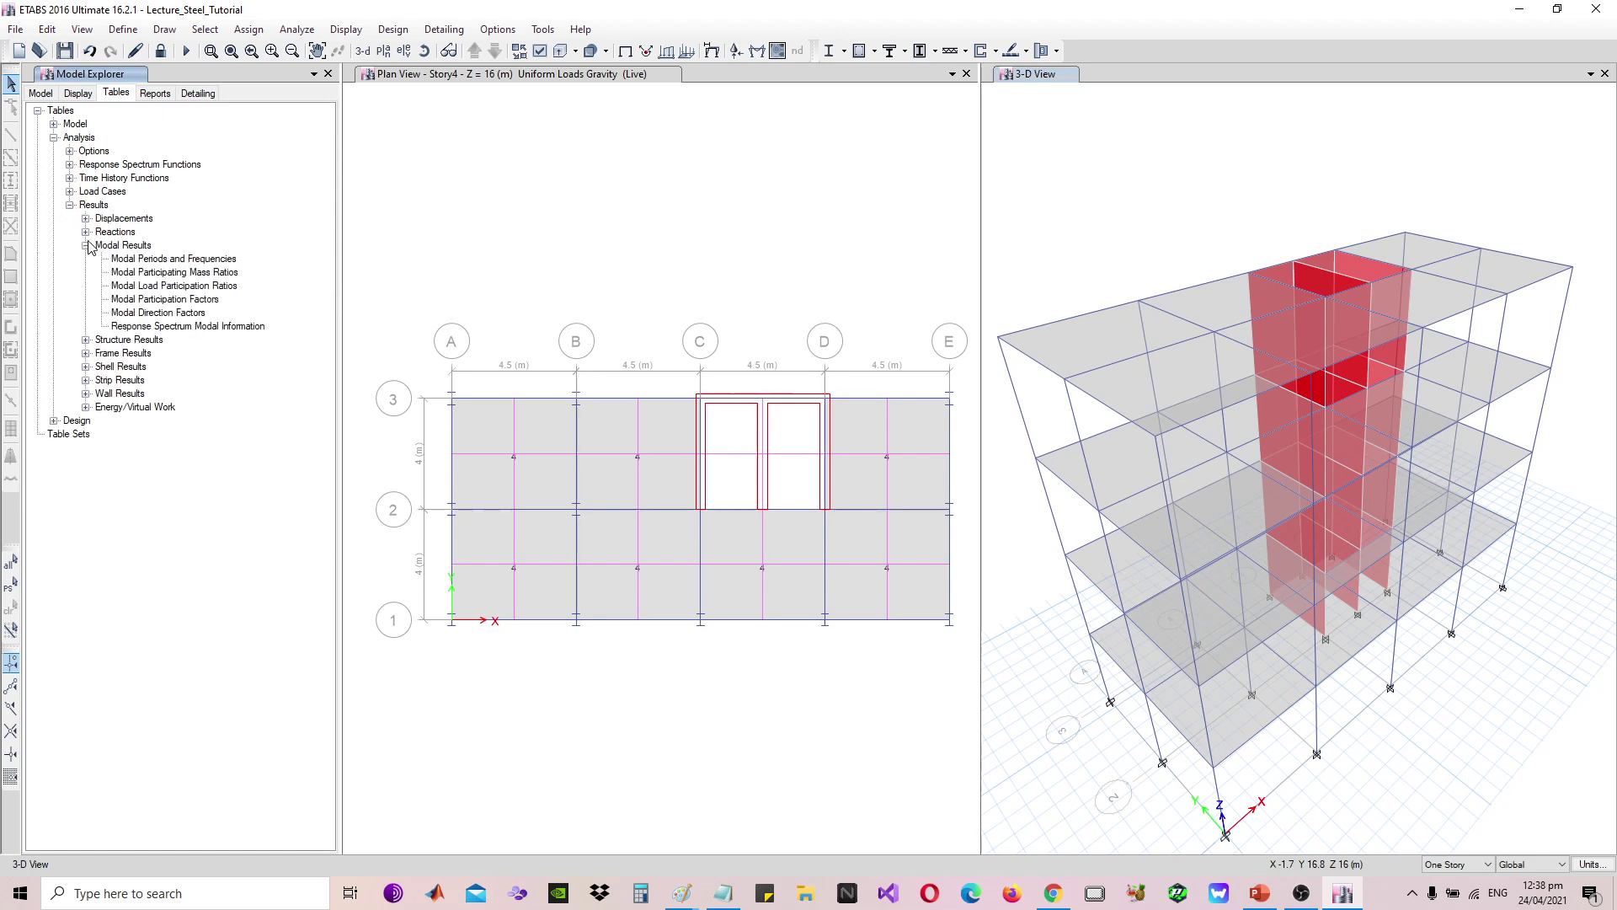
pyautogui.click(197, 274)
pyautogui.rightClick(196, 274)
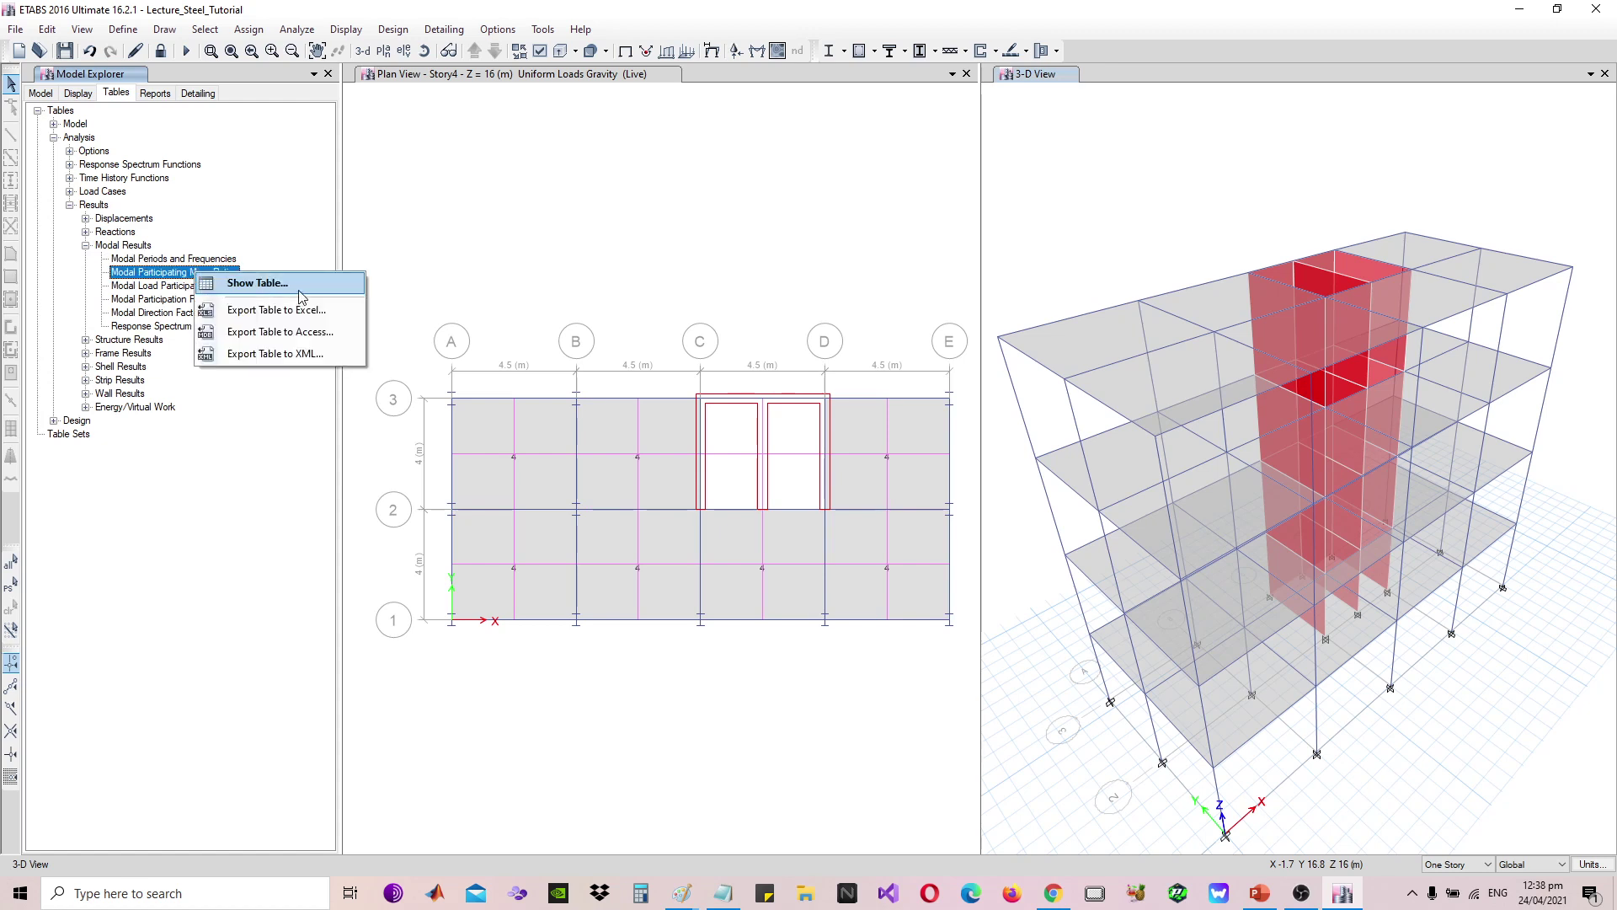
pyautogui.click(256, 283)
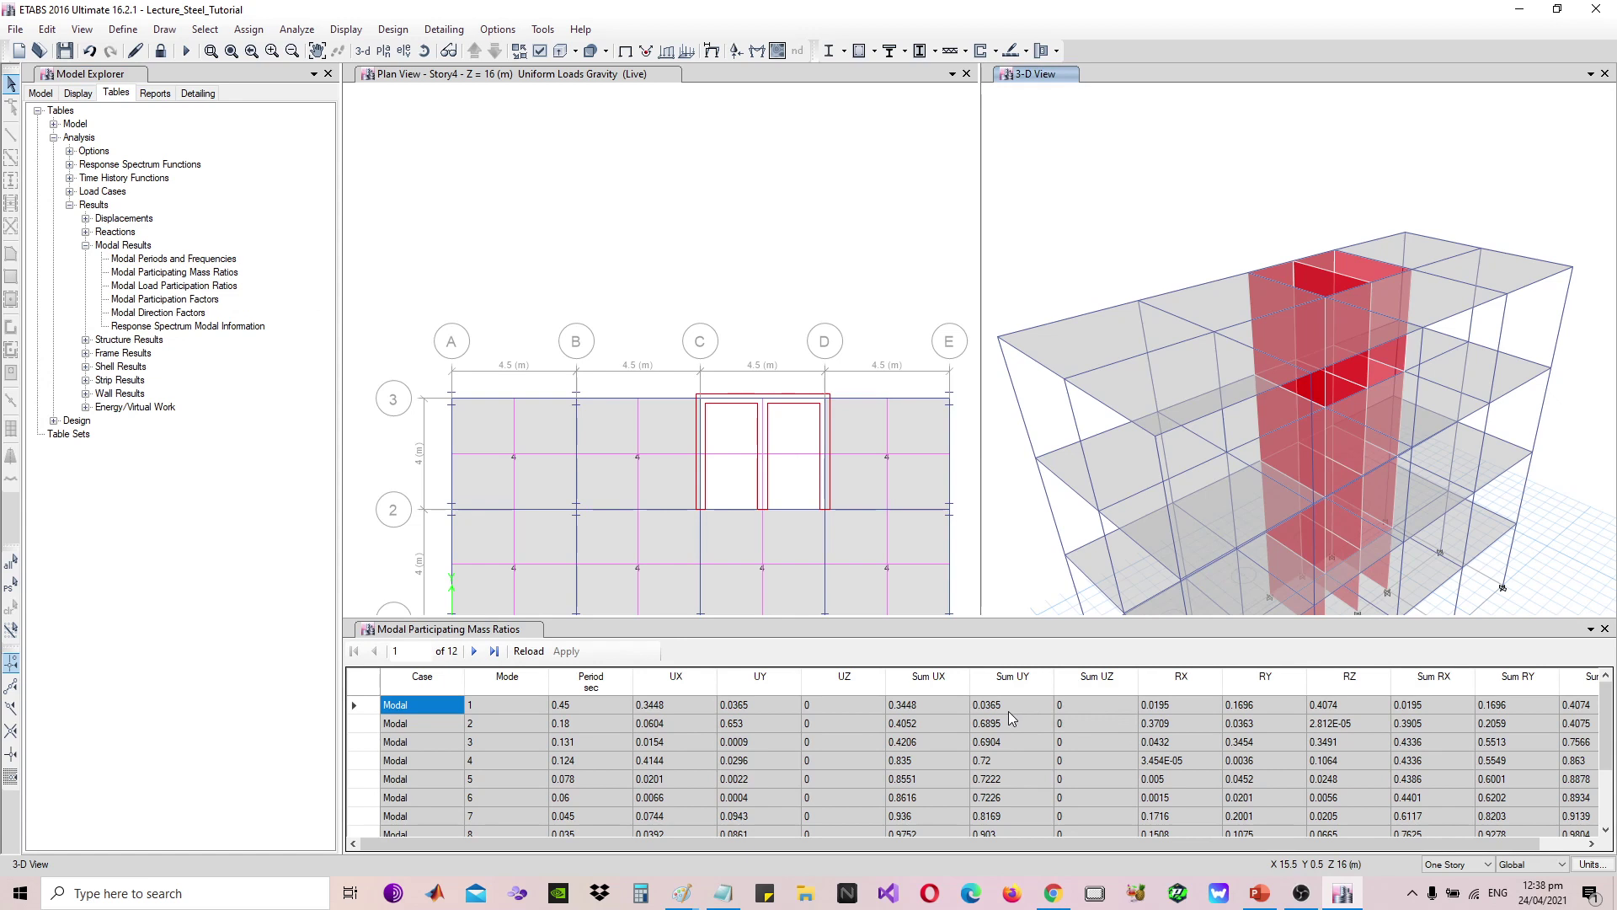
# Examine the cumulative Sum UX and Sum UY mass participation ratios through mode 12
pyautogui.scroll(-2, 1009, 711)
pyautogui.click(930, 817)
pyautogui.press('Right')
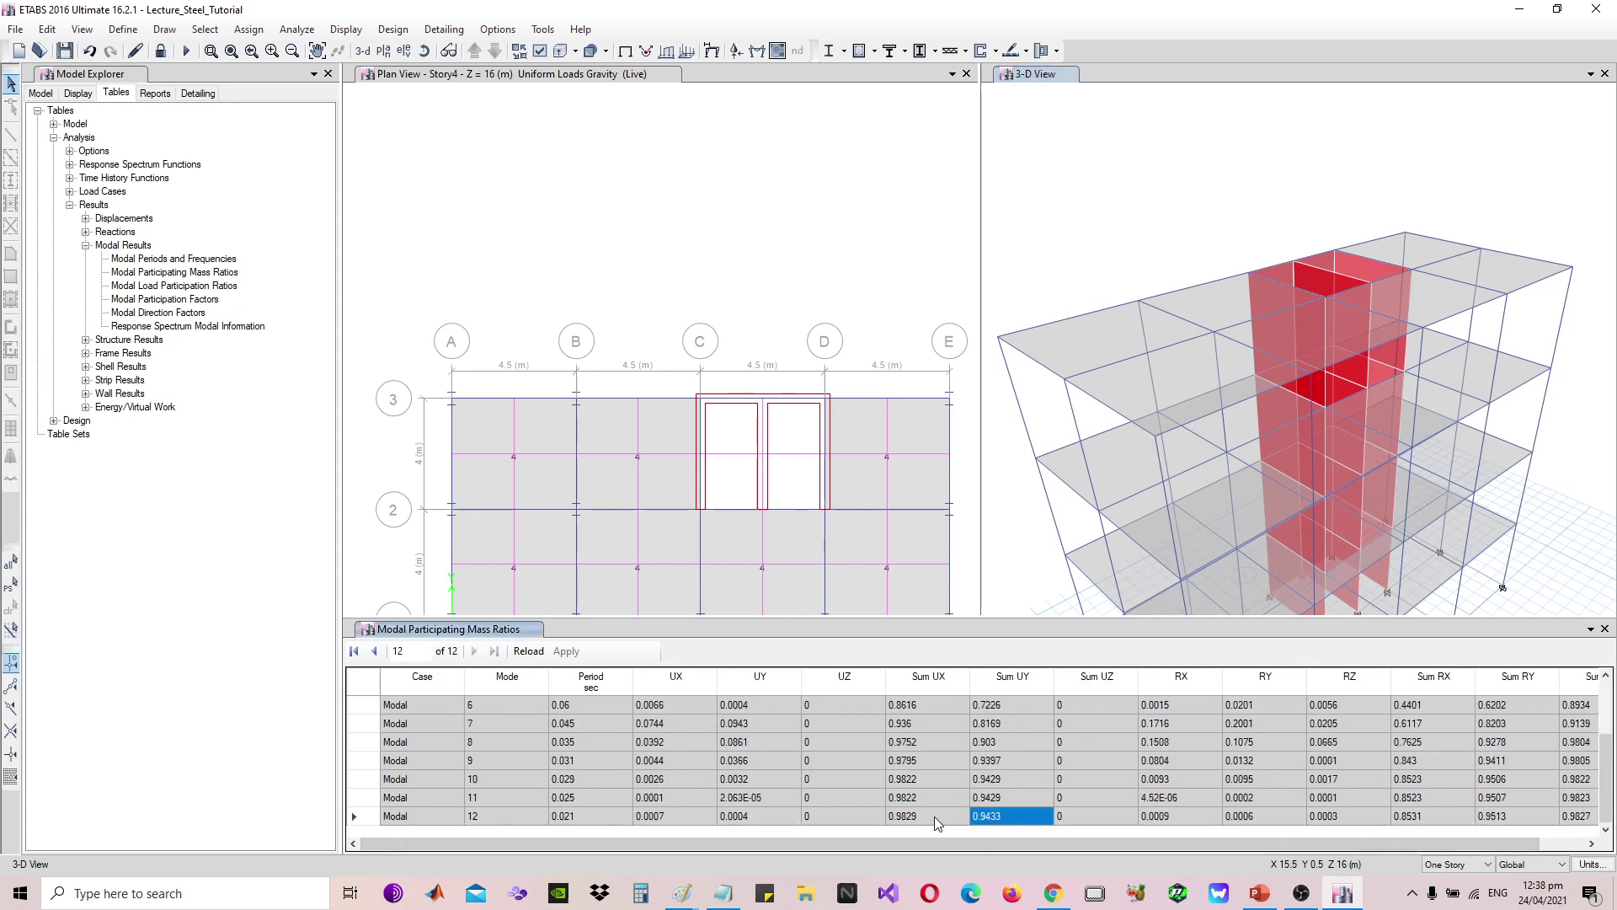
pyautogui.click(938, 822)
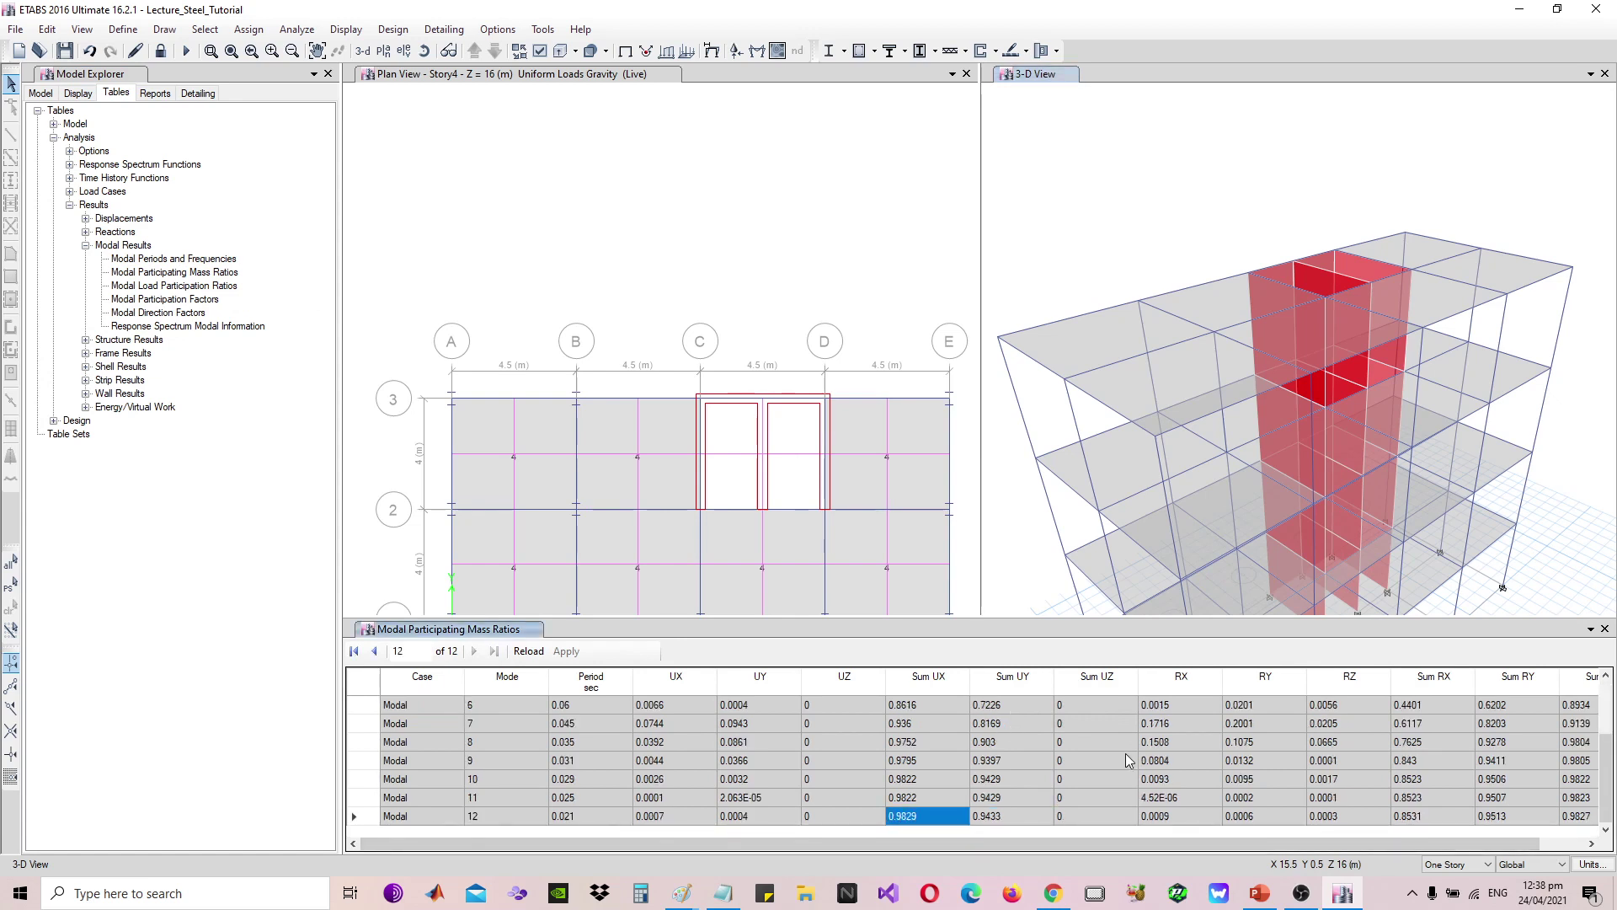
pyautogui.scroll(2, 1094, 790)
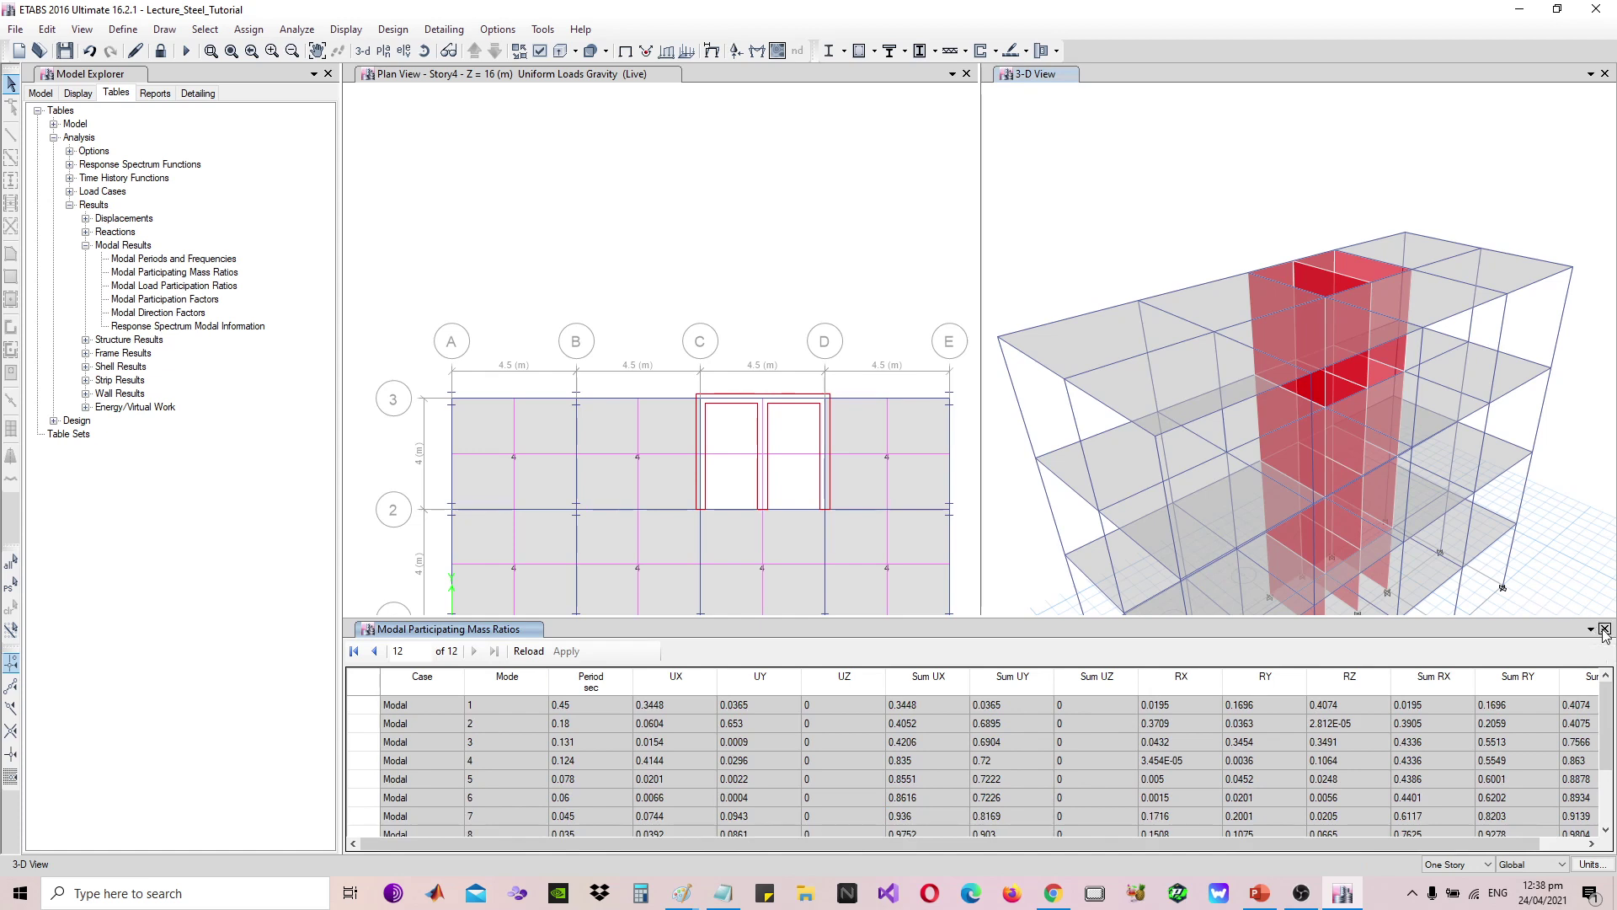
pyautogui.scroll(-2, 1196, 799)
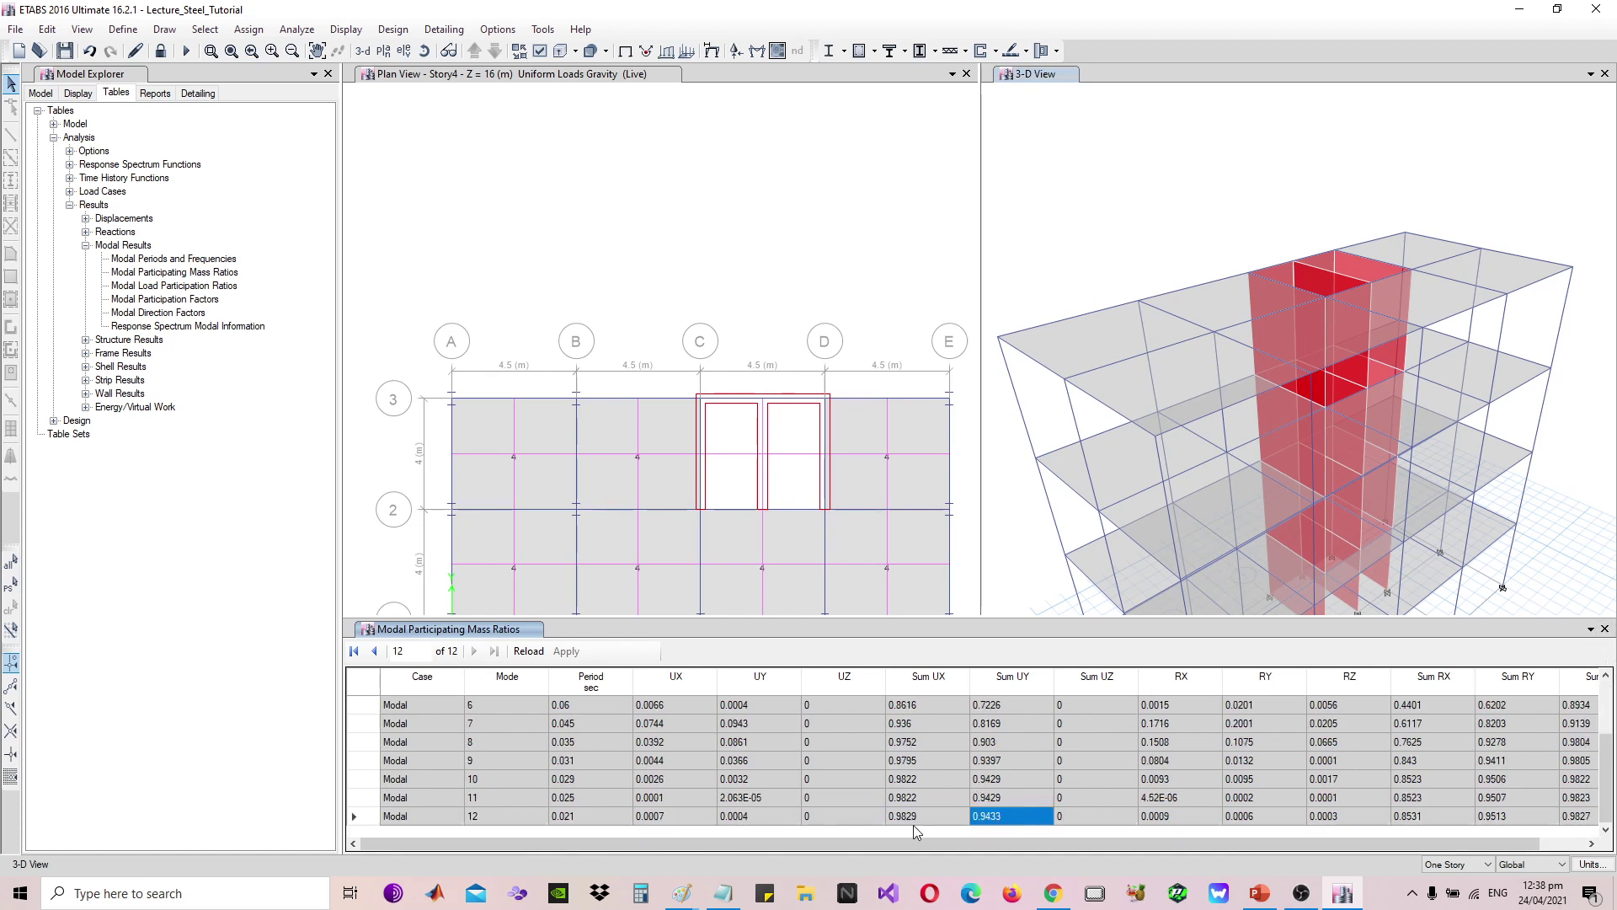
# Compare the modal participating mass ratios of the first and last modes, and close the table
pyautogui.scroll(2, 941, 699)
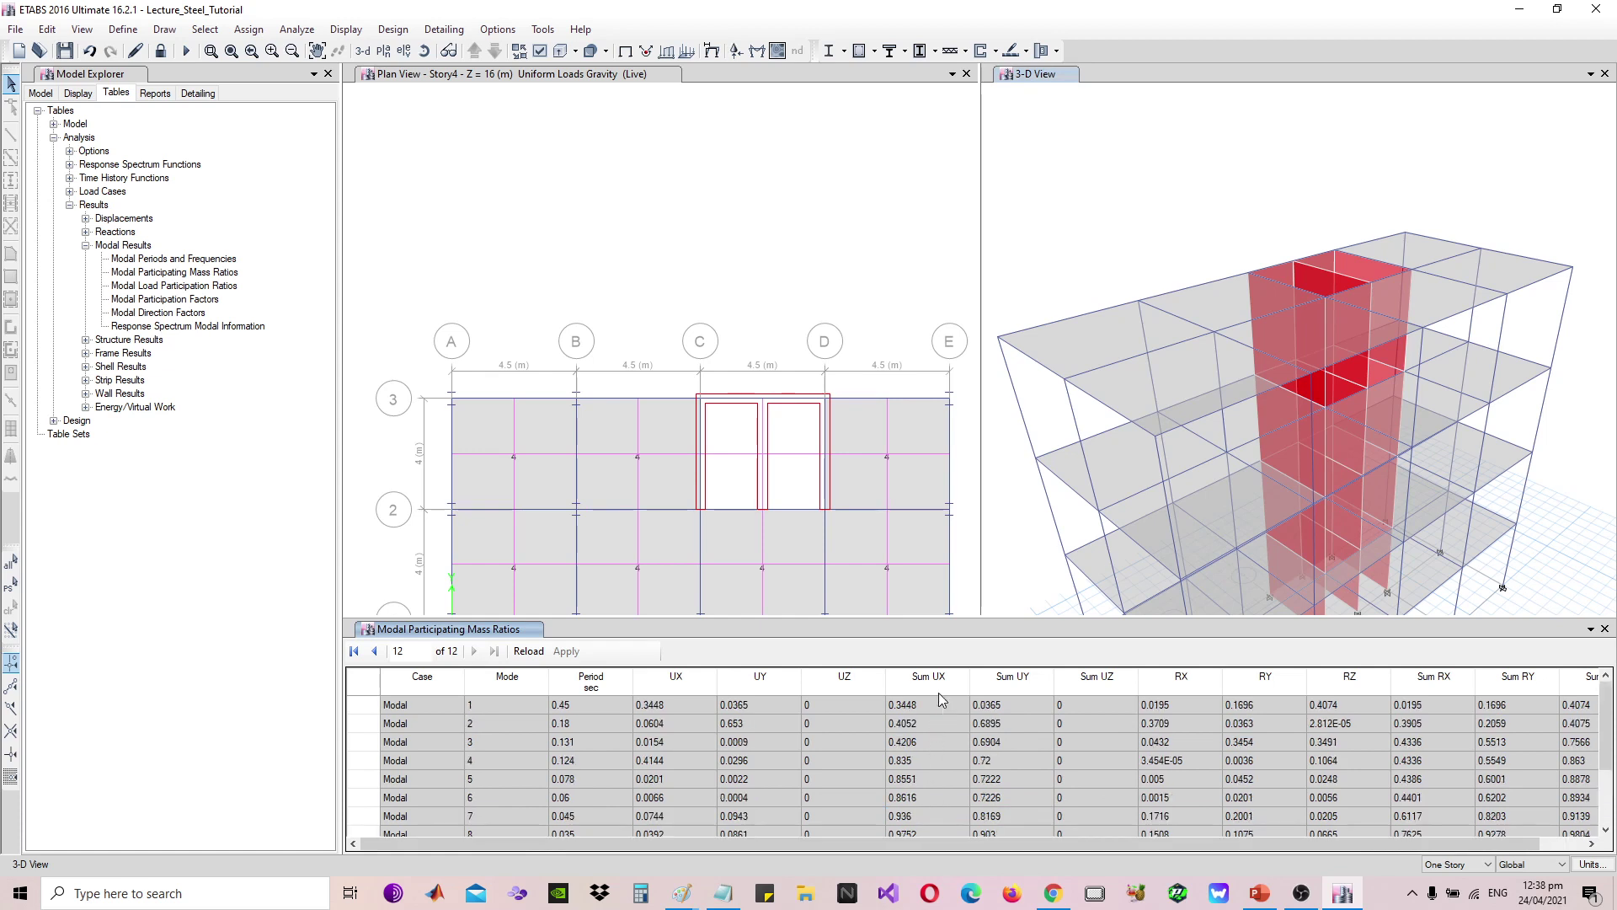
pyautogui.click(912, 712)
pyautogui.scroll(-2, 912, 724)
pyautogui.click(912, 815)
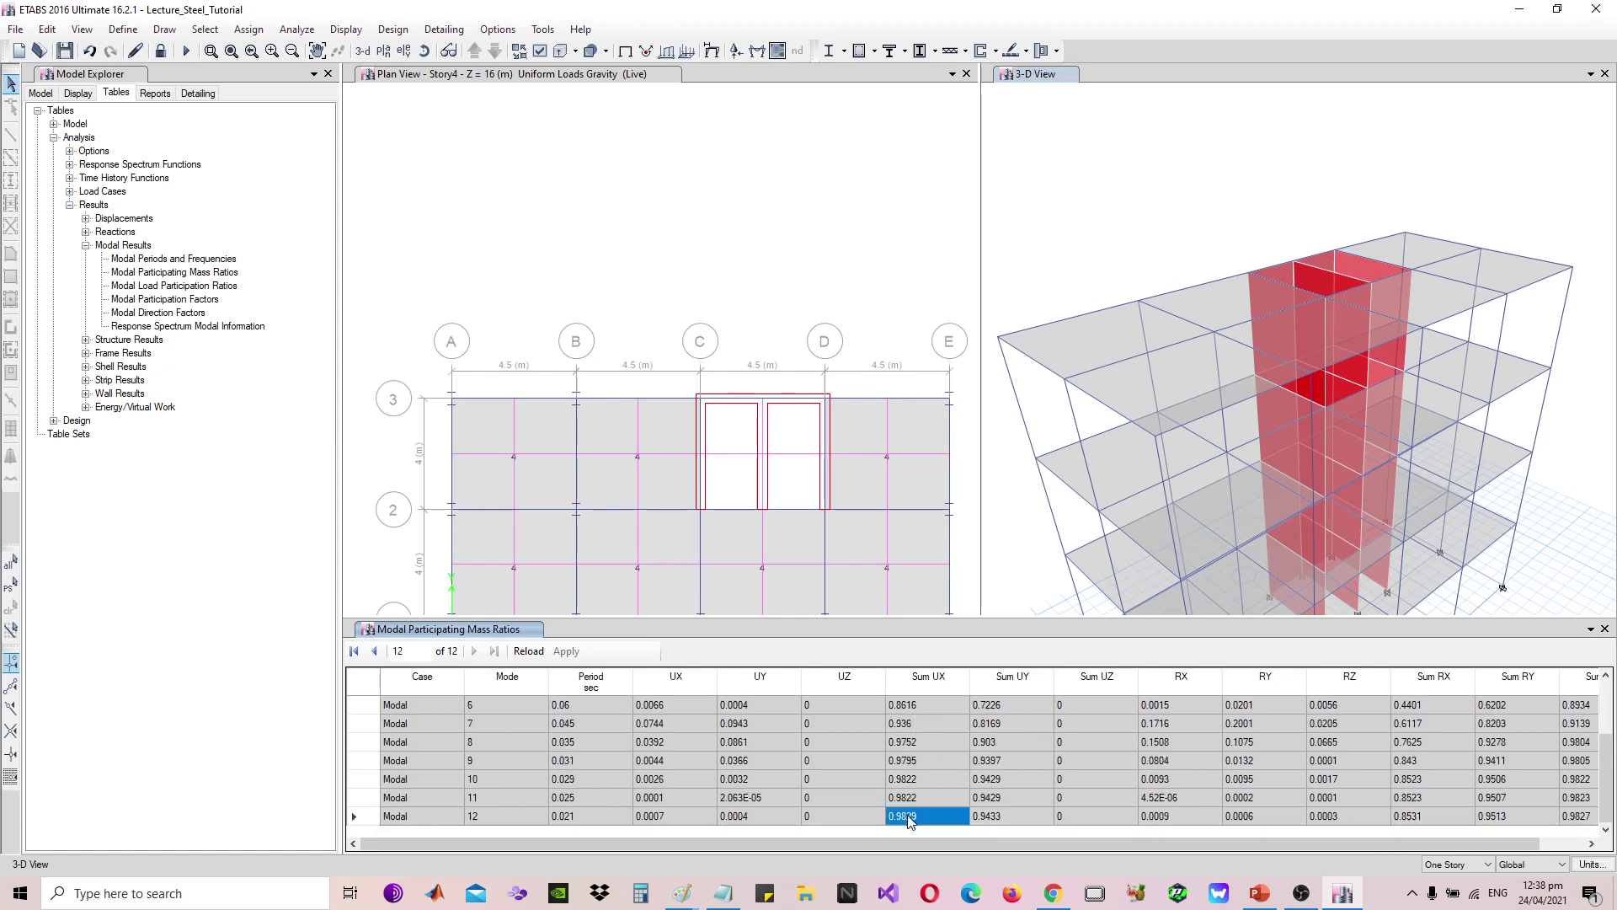
pyautogui.scroll(2, 918, 801)
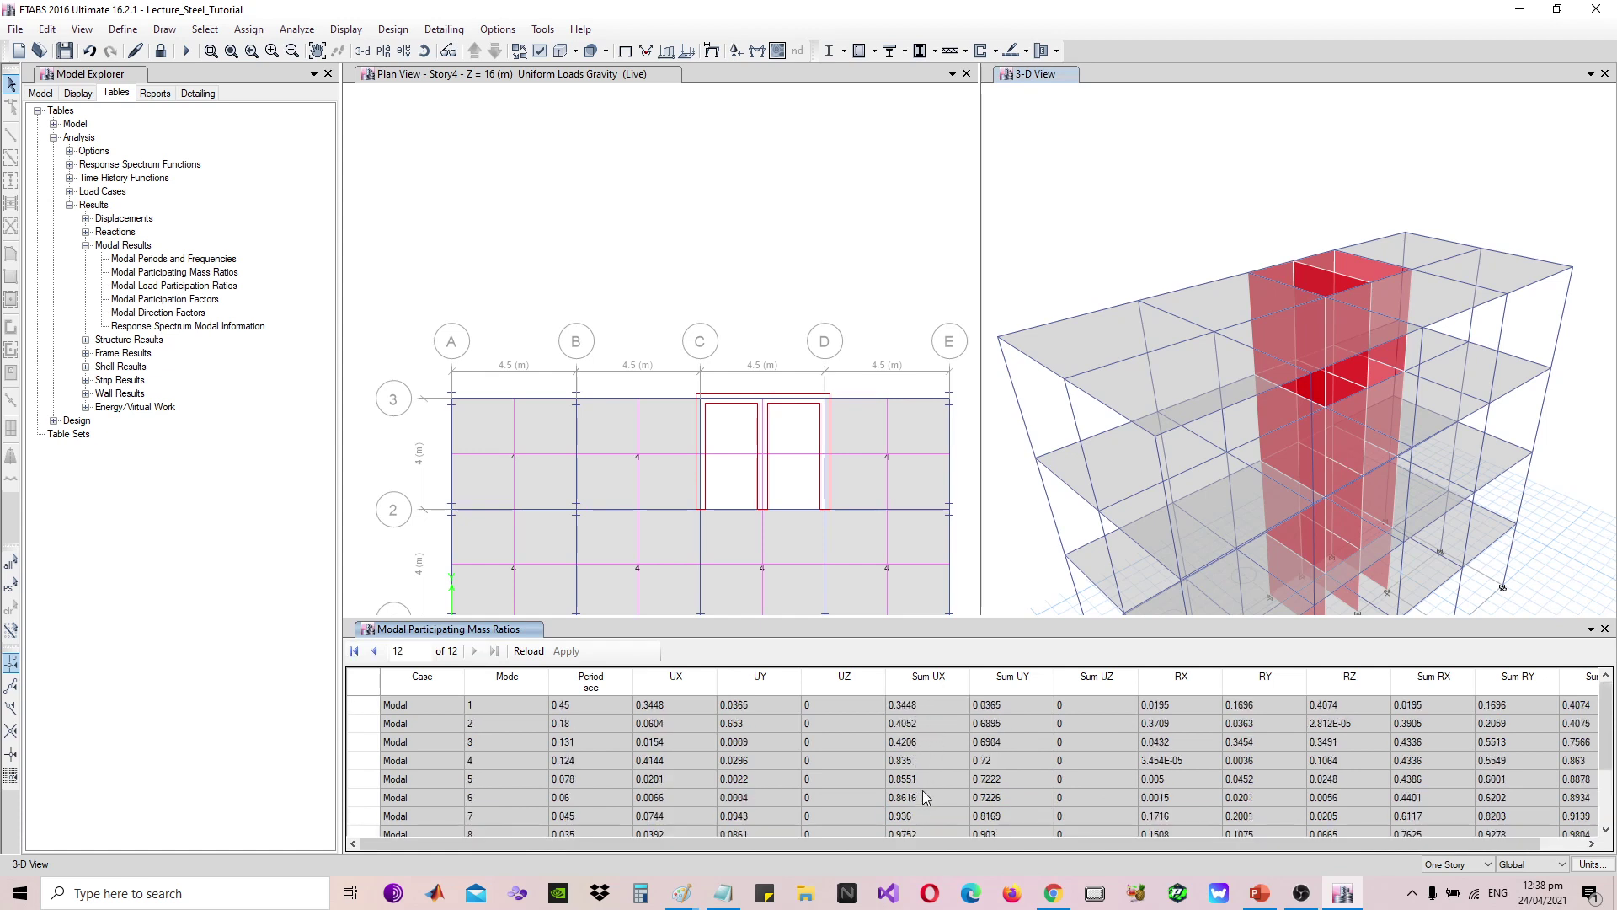
pyautogui.click(655, 707)
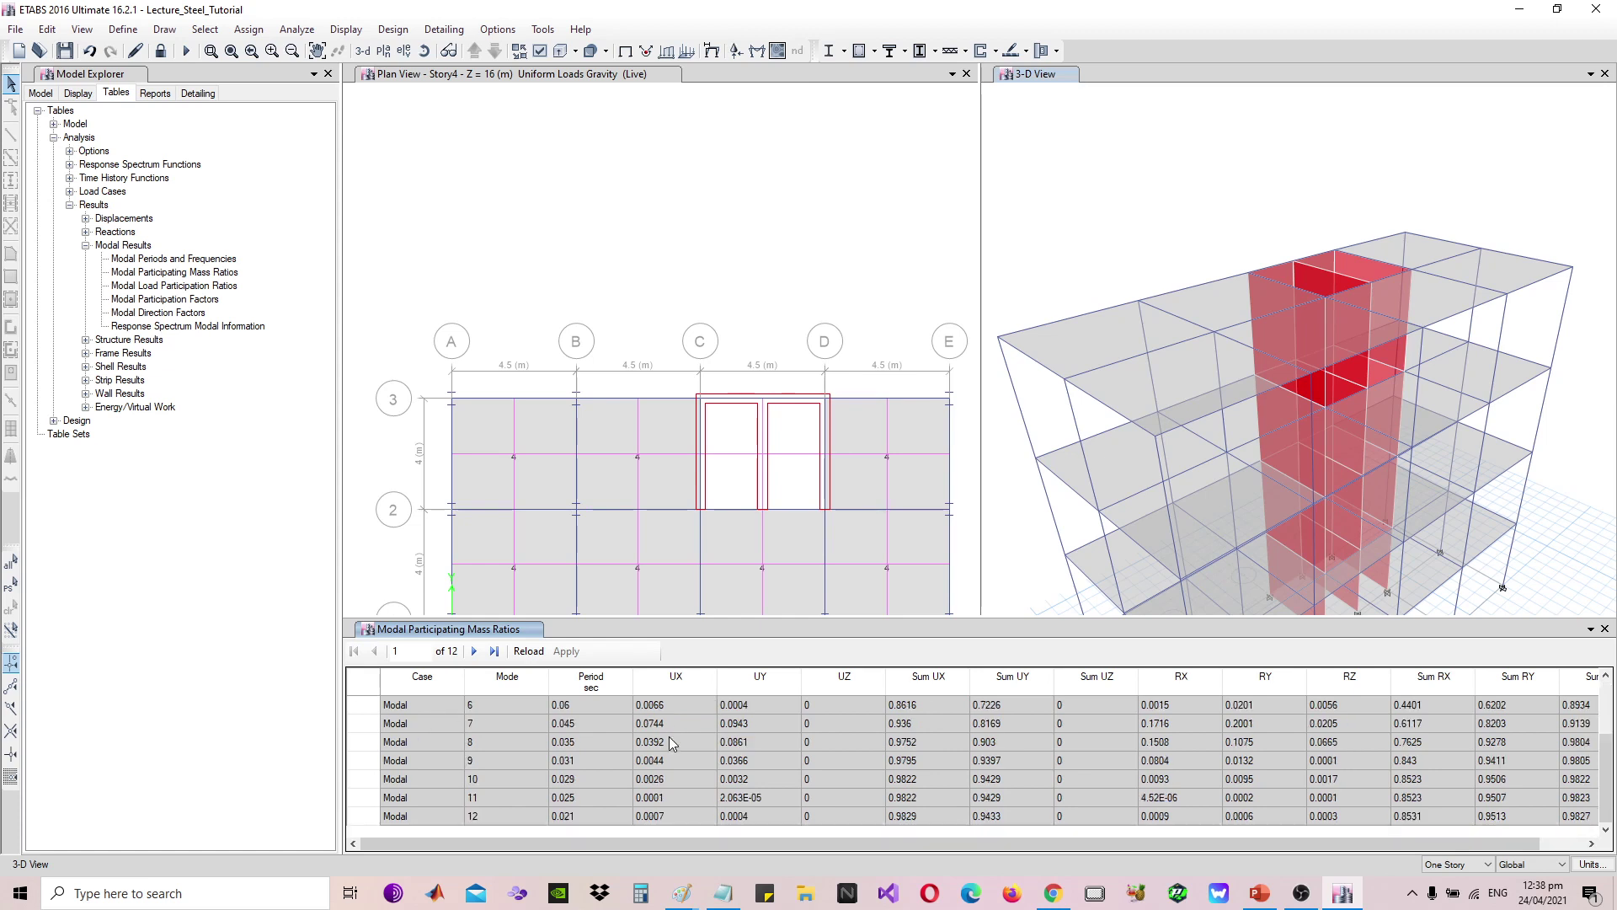
pyautogui.moveTo(691, 725); pyautogui.dragTo(684, 829)
pyautogui.click(719, 824)
pyautogui.click(497, 817)
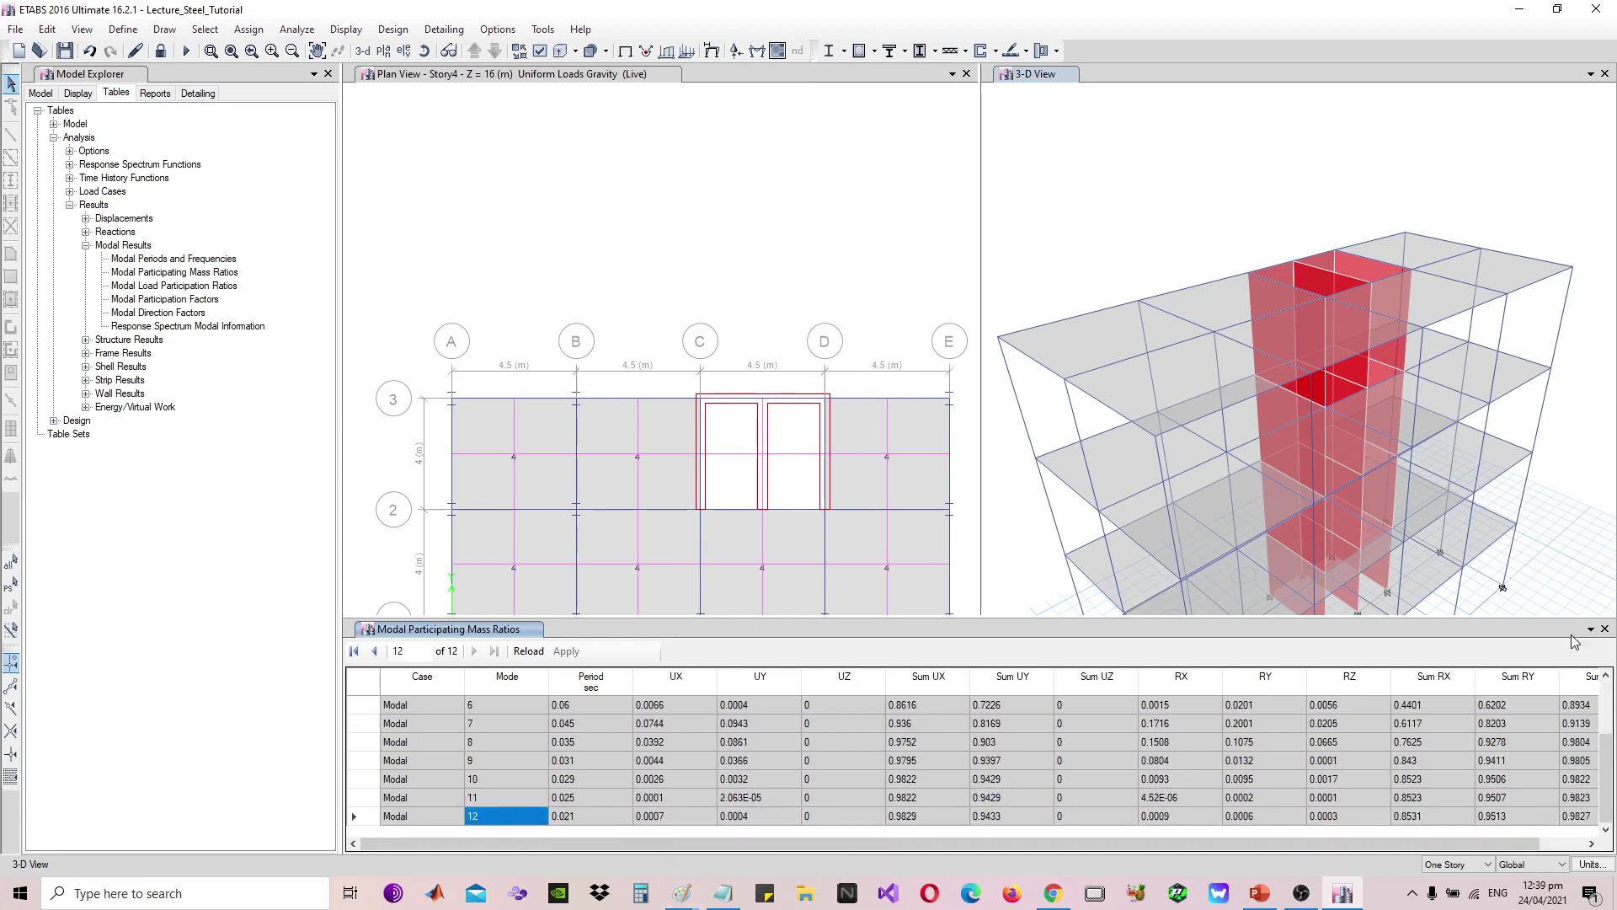
pyautogui.click(1605, 629)
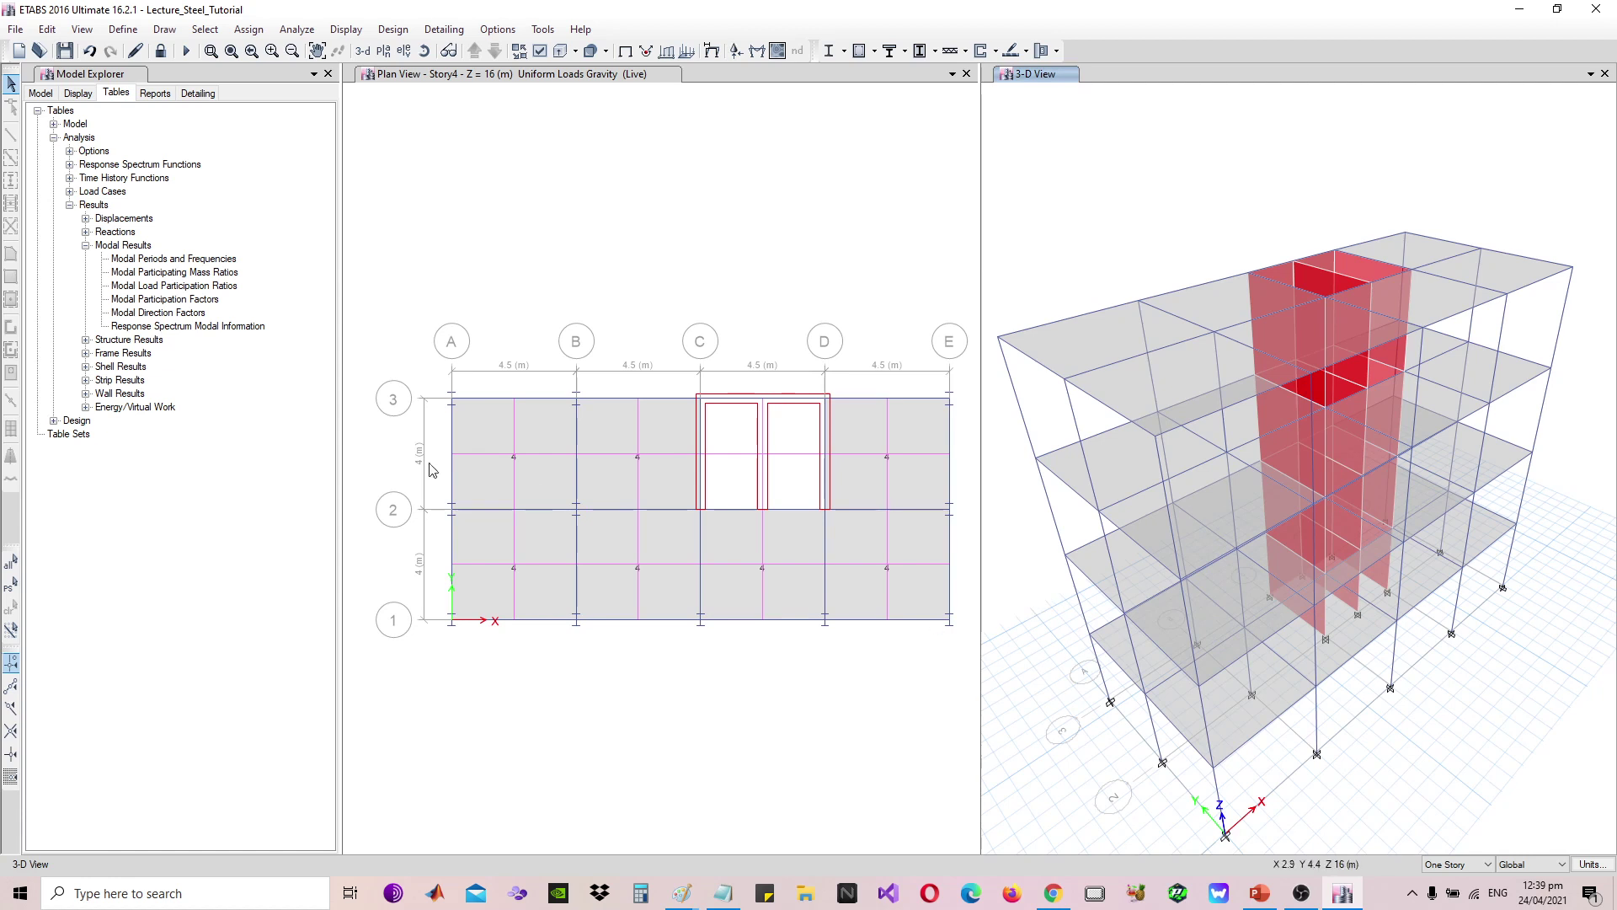
# Show the Base Reactions table from the analysis results
pyautogui.click(86, 245)
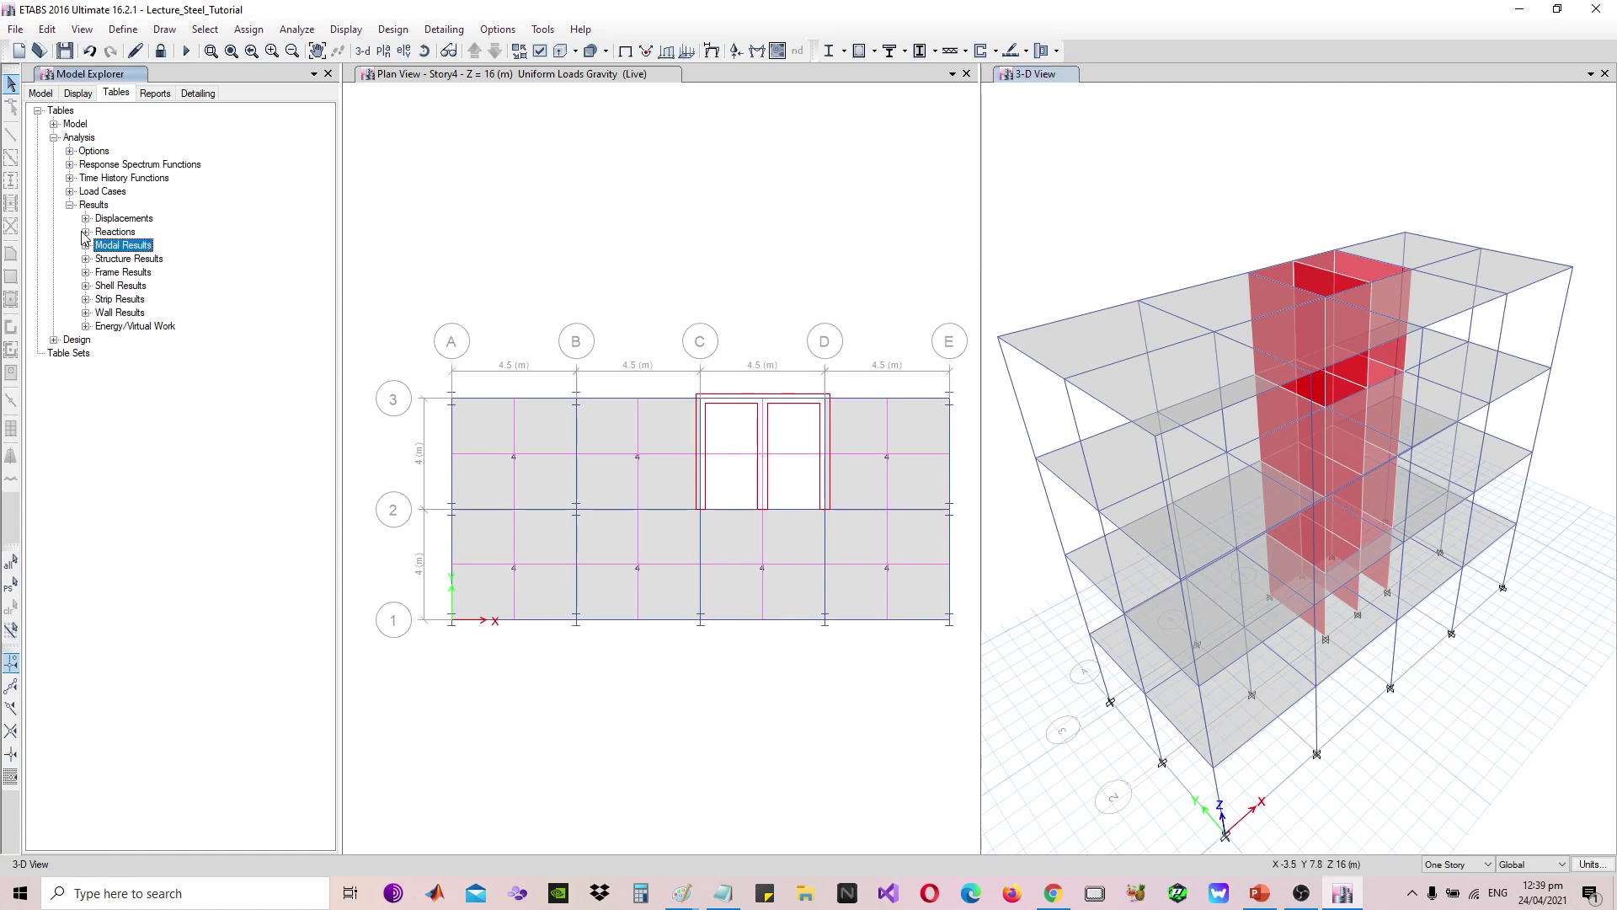
pyautogui.click(86, 232)
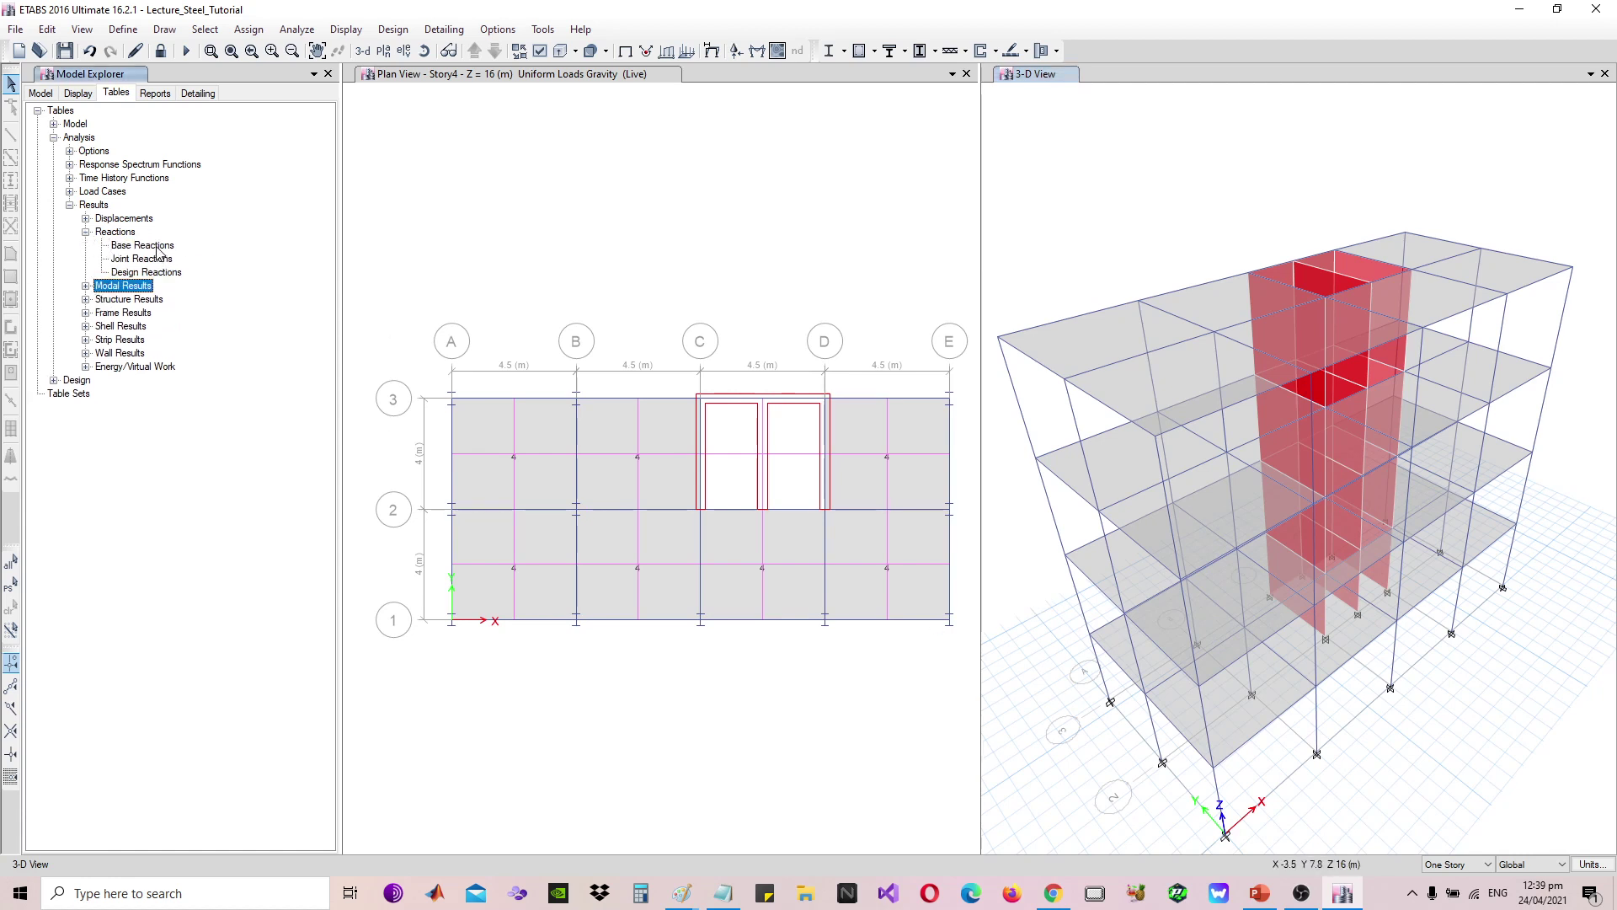
pyautogui.click(86, 233)
pyautogui.click(86, 259)
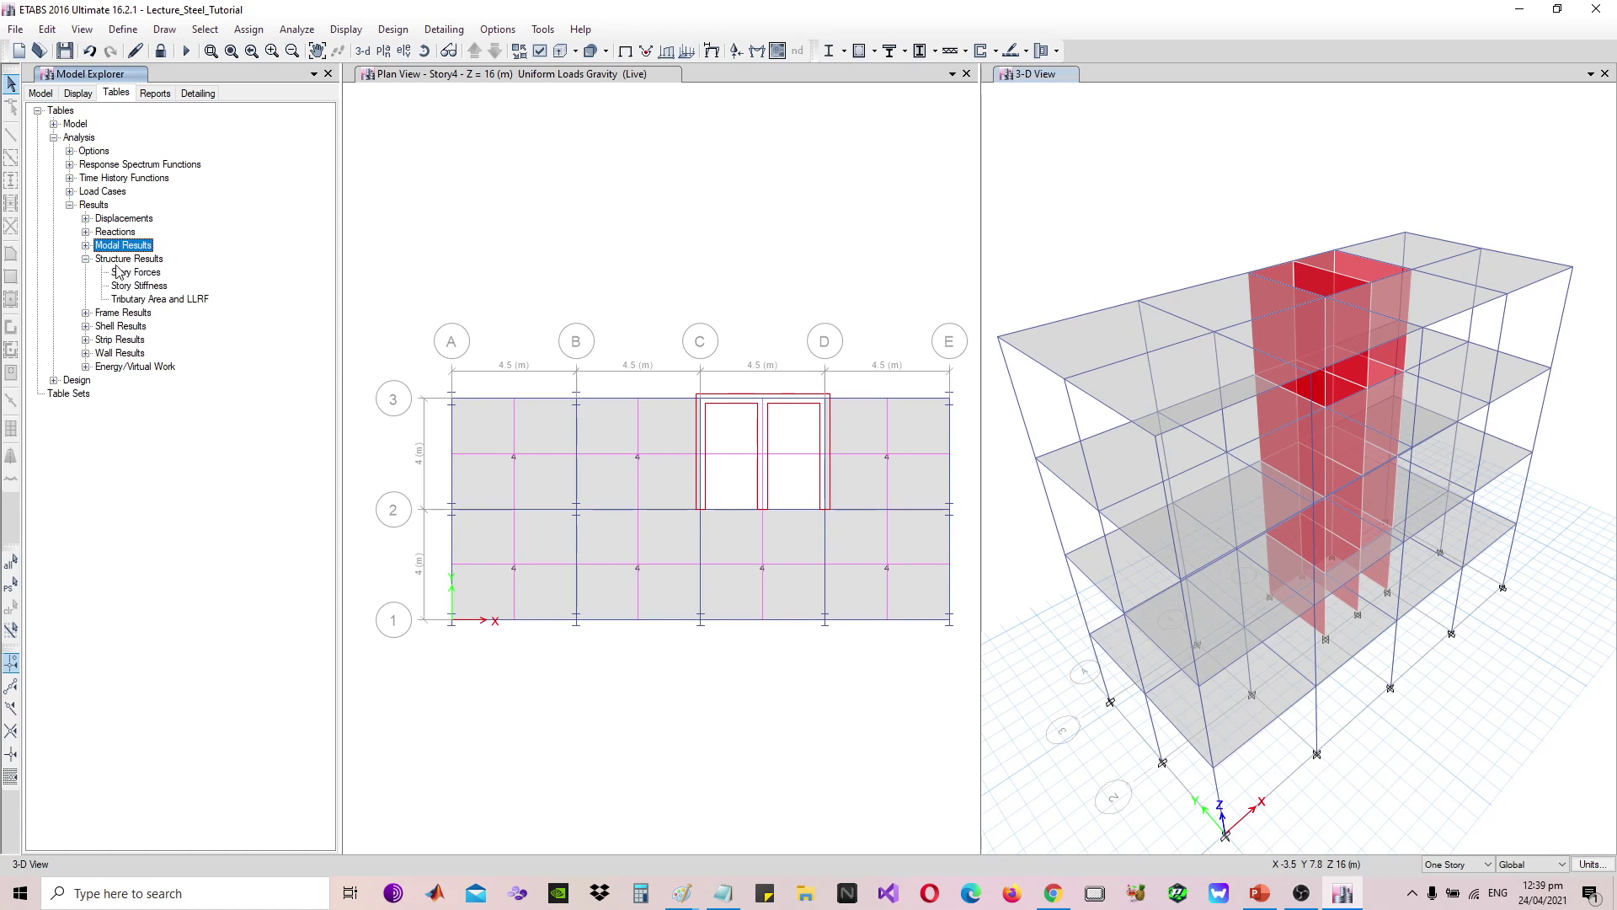
pyautogui.click(86, 258)
pyautogui.click(85, 233)
pyautogui.click(145, 245)
pyautogui.rightClick(149, 246)
pyautogui.click(187, 253)
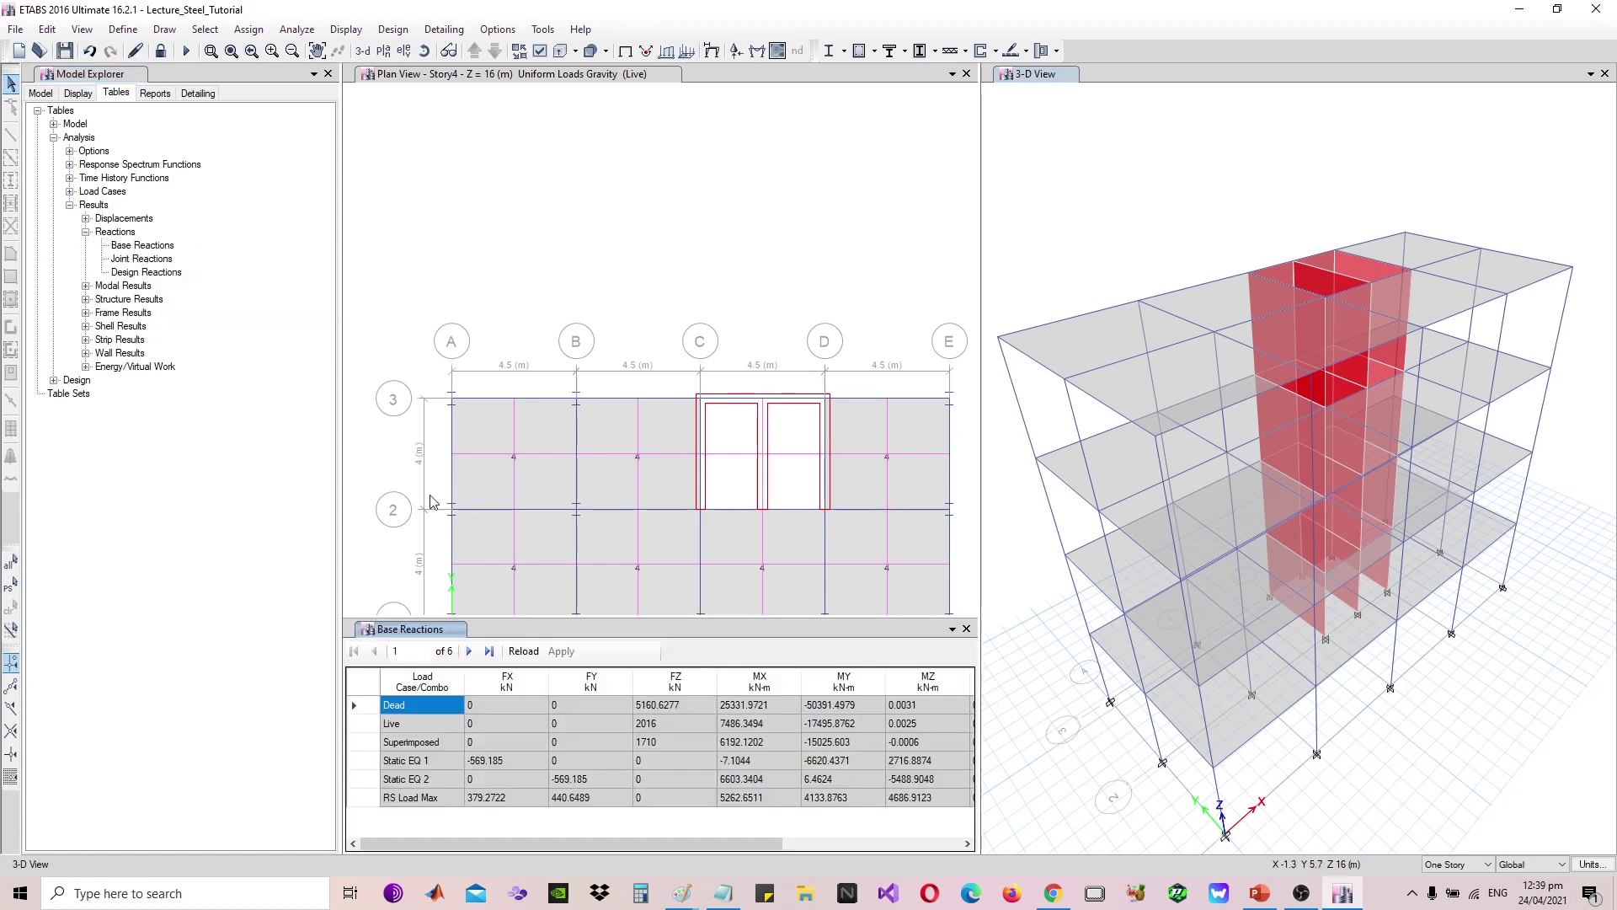
# Compare the FX and FY base reactions of the Static EQ cases with those of RS Load Max
pyautogui.click(503, 800)
pyautogui.click(579, 799)
pyautogui.click(581, 779)
pyautogui.click(523, 759)
pyautogui.click(595, 780)
pyautogui.click(508, 758)
pyautogui.click(589, 779)
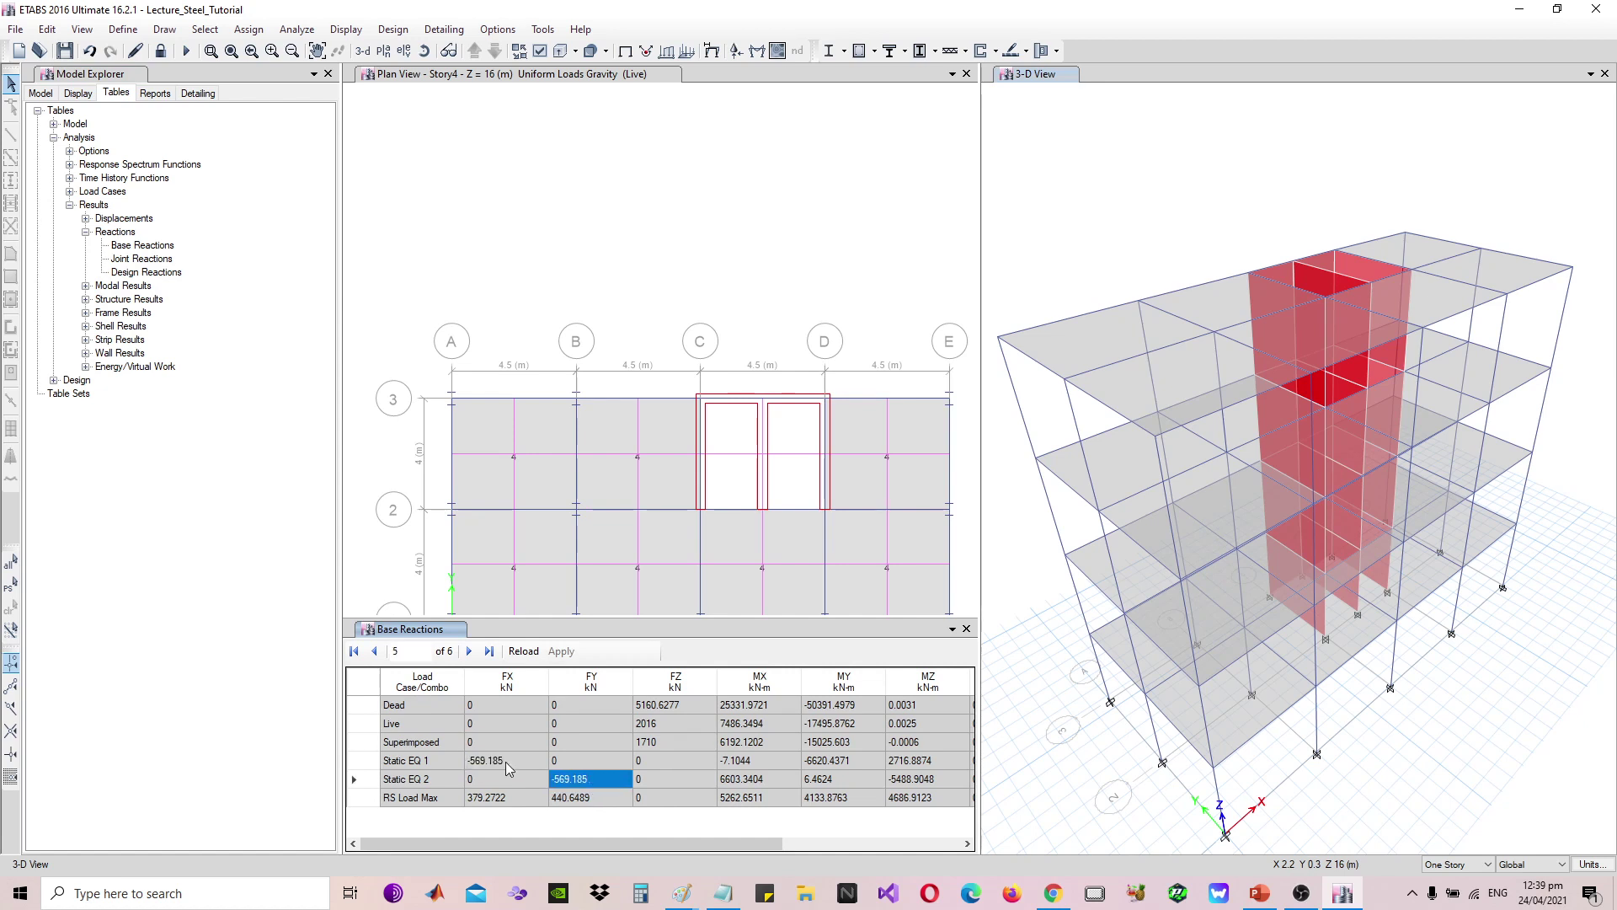
pyautogui.click(546, 797)
pyautogui.click(581, 779)
pyautogui.click(507, 761)
pyautogui.click(567, 784)
pyautogui.click(507, 760)
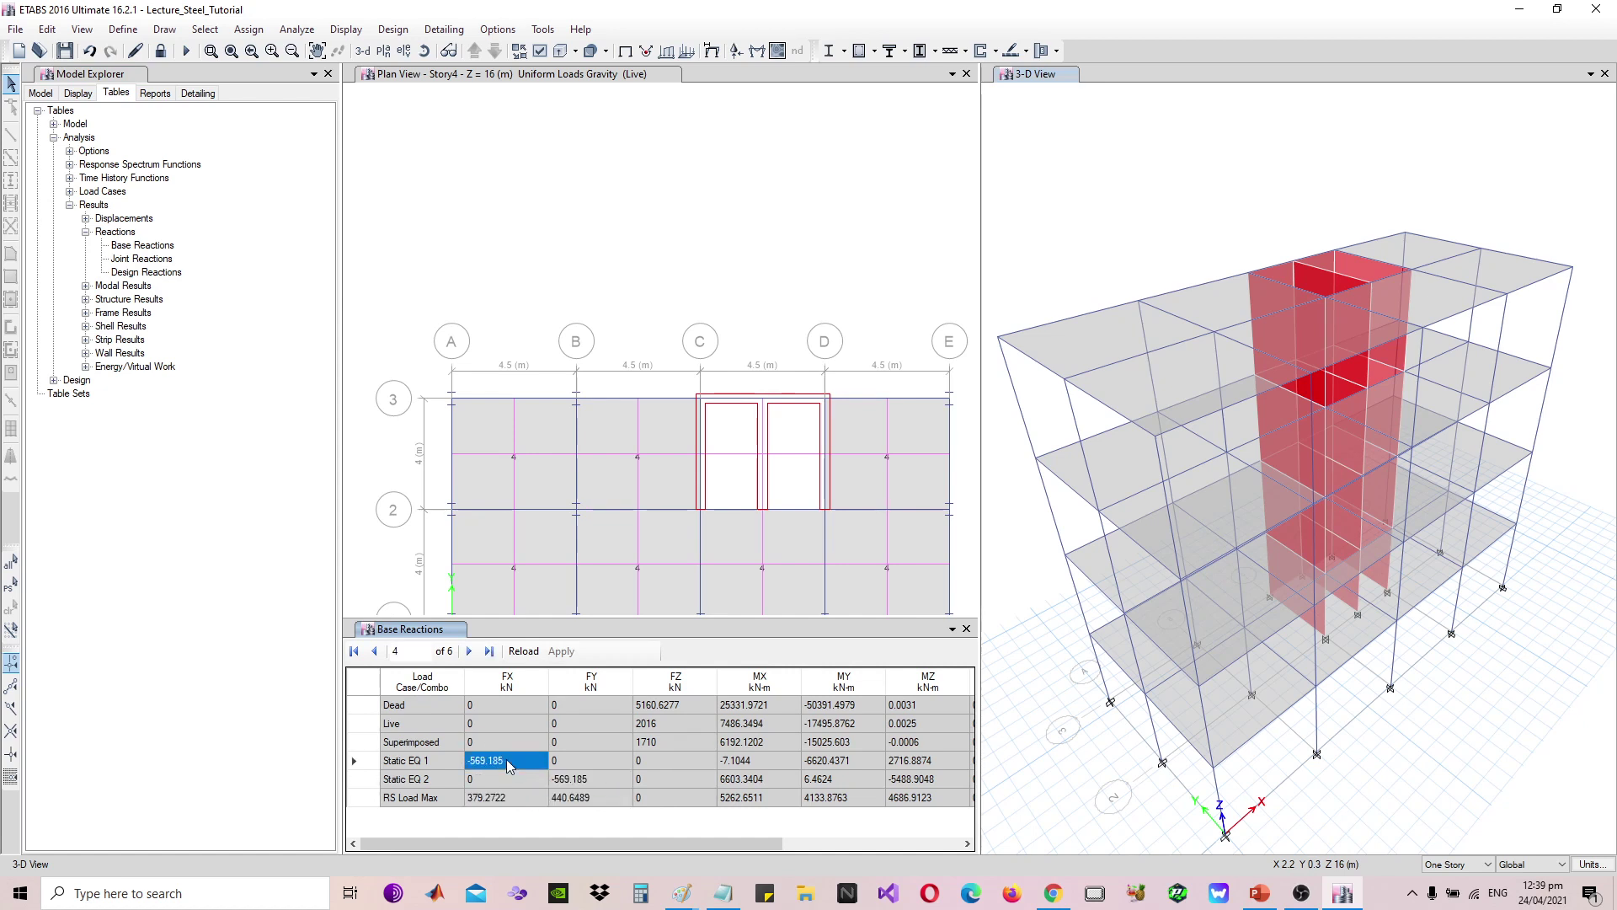
pyautogui.click(494, 800)
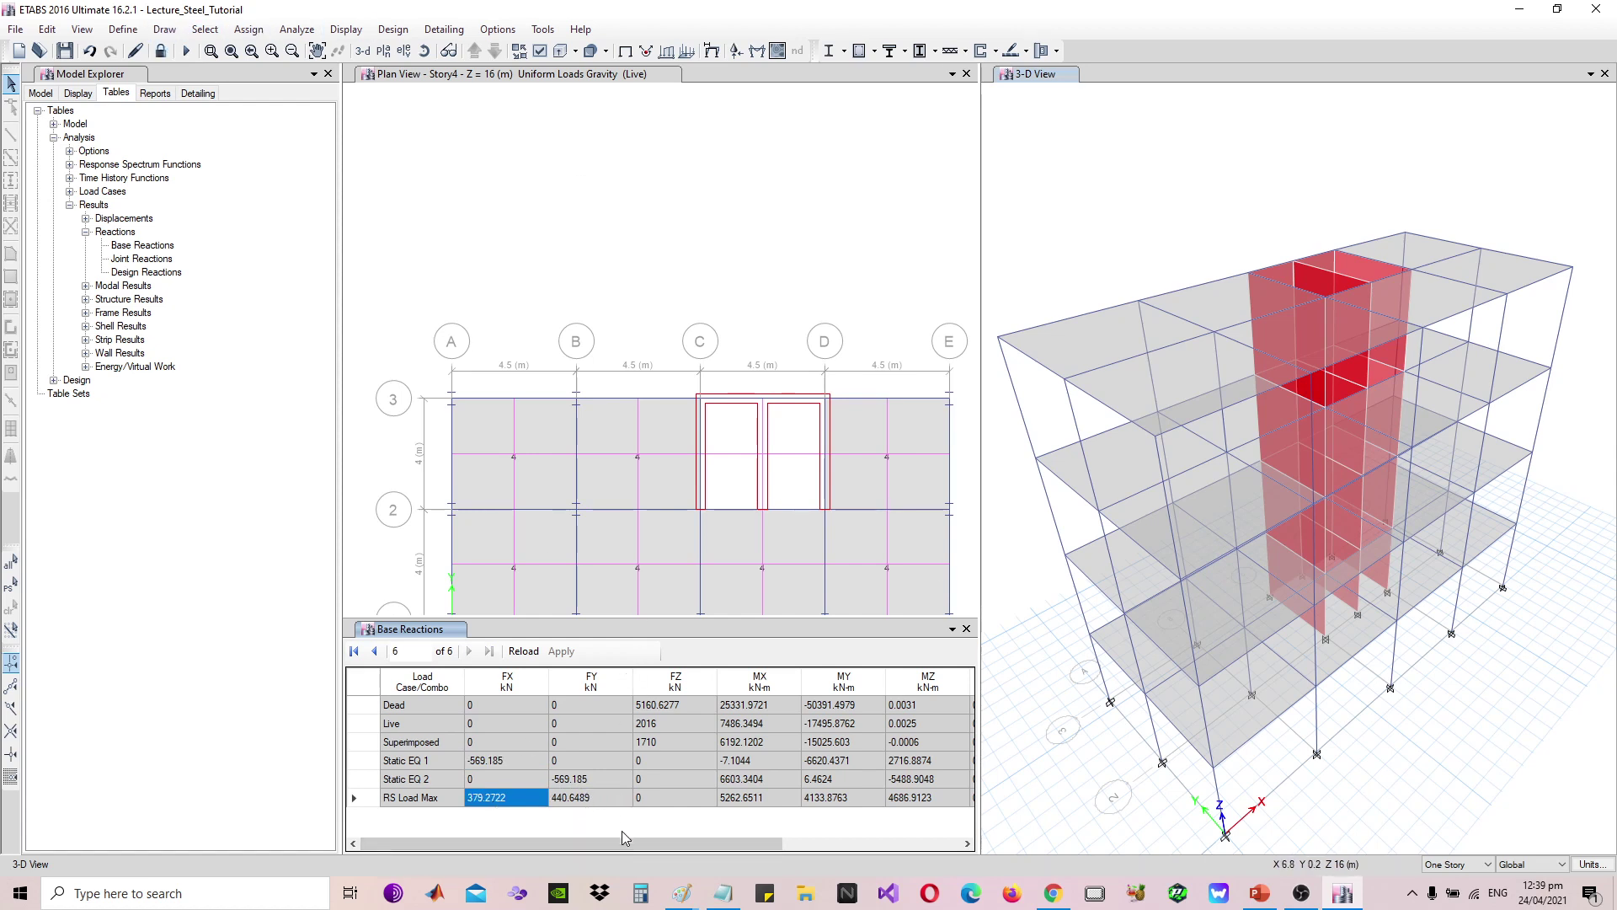
# Switch to Calculator and divide the static base shear 569 by the response spectrum FX reaction 379
pyautogui.click(640, 893)
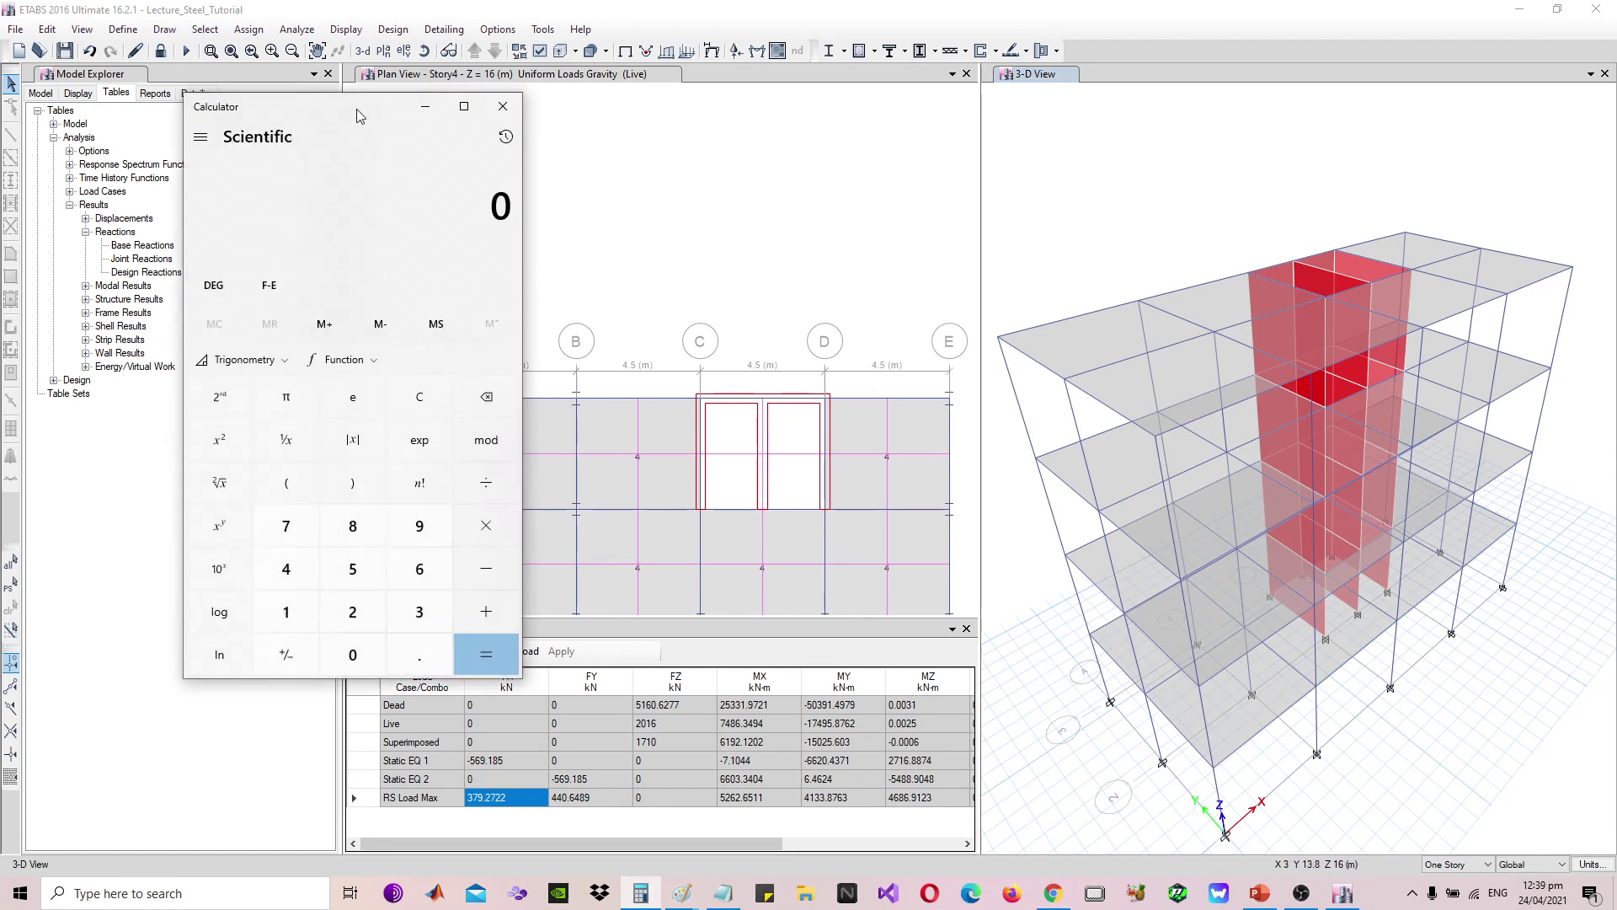
pyautogui.moveTo(360, 115); pyautogui.dragTo(1270, 74)
pyautogui.write('569 ÷ ')
pyautogui.write('378')
pyautogui.press('BackSpace')
pyautogui.write('9')
pyautogui.press('Return')
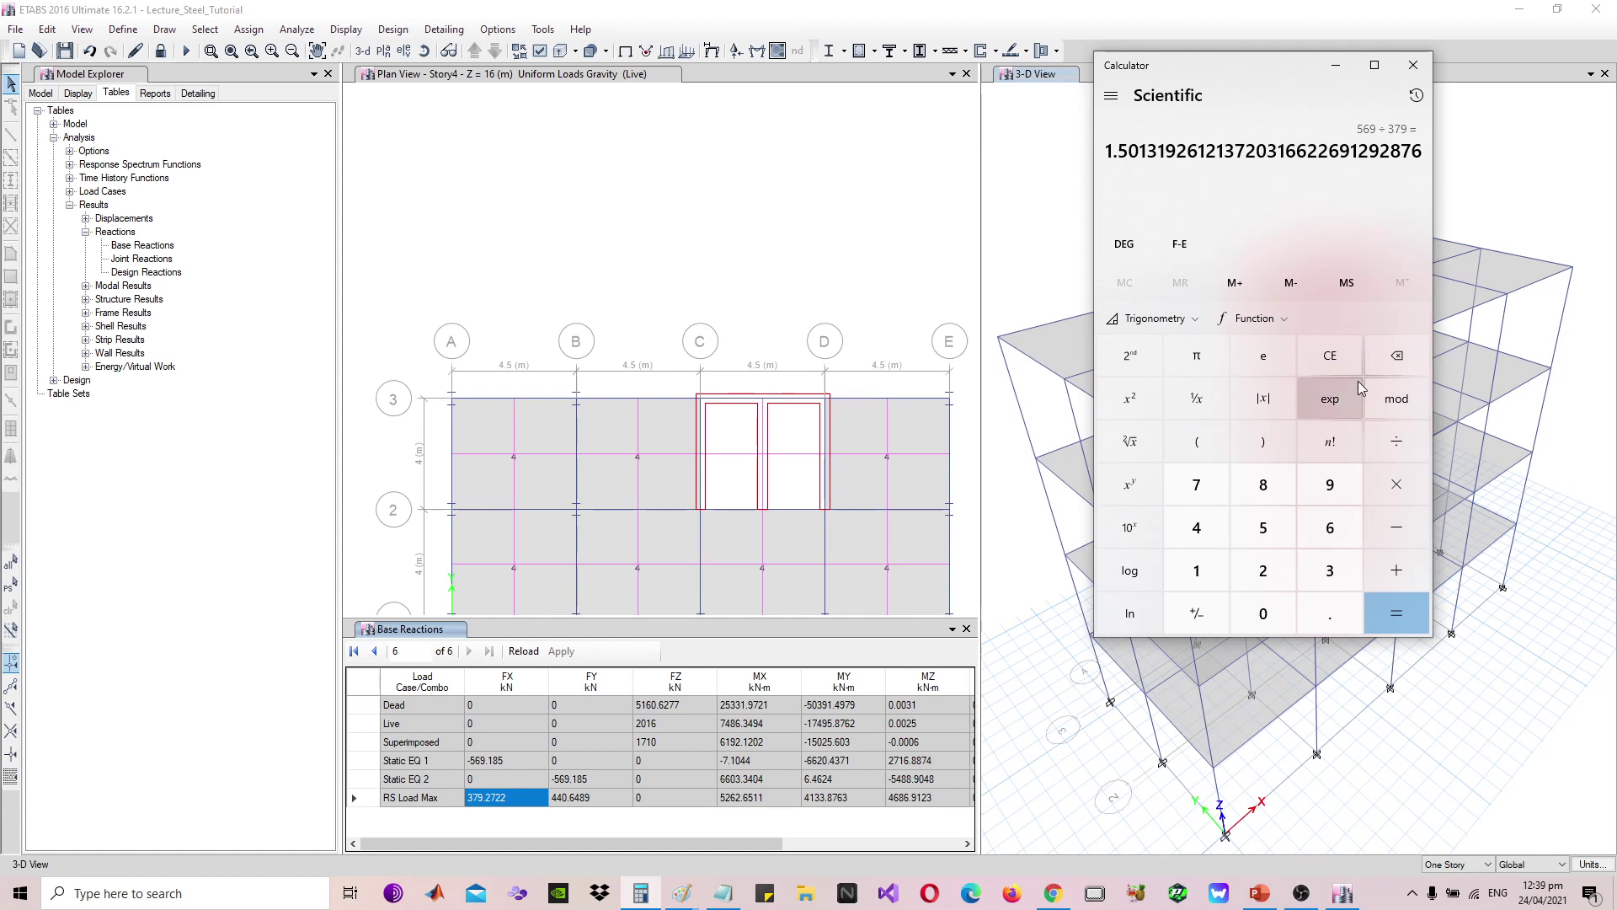
# Calculate 1.5 × 1226 as the scaled X-direction factor, and clear the calculation
pyautogui.write('1.5*1226')
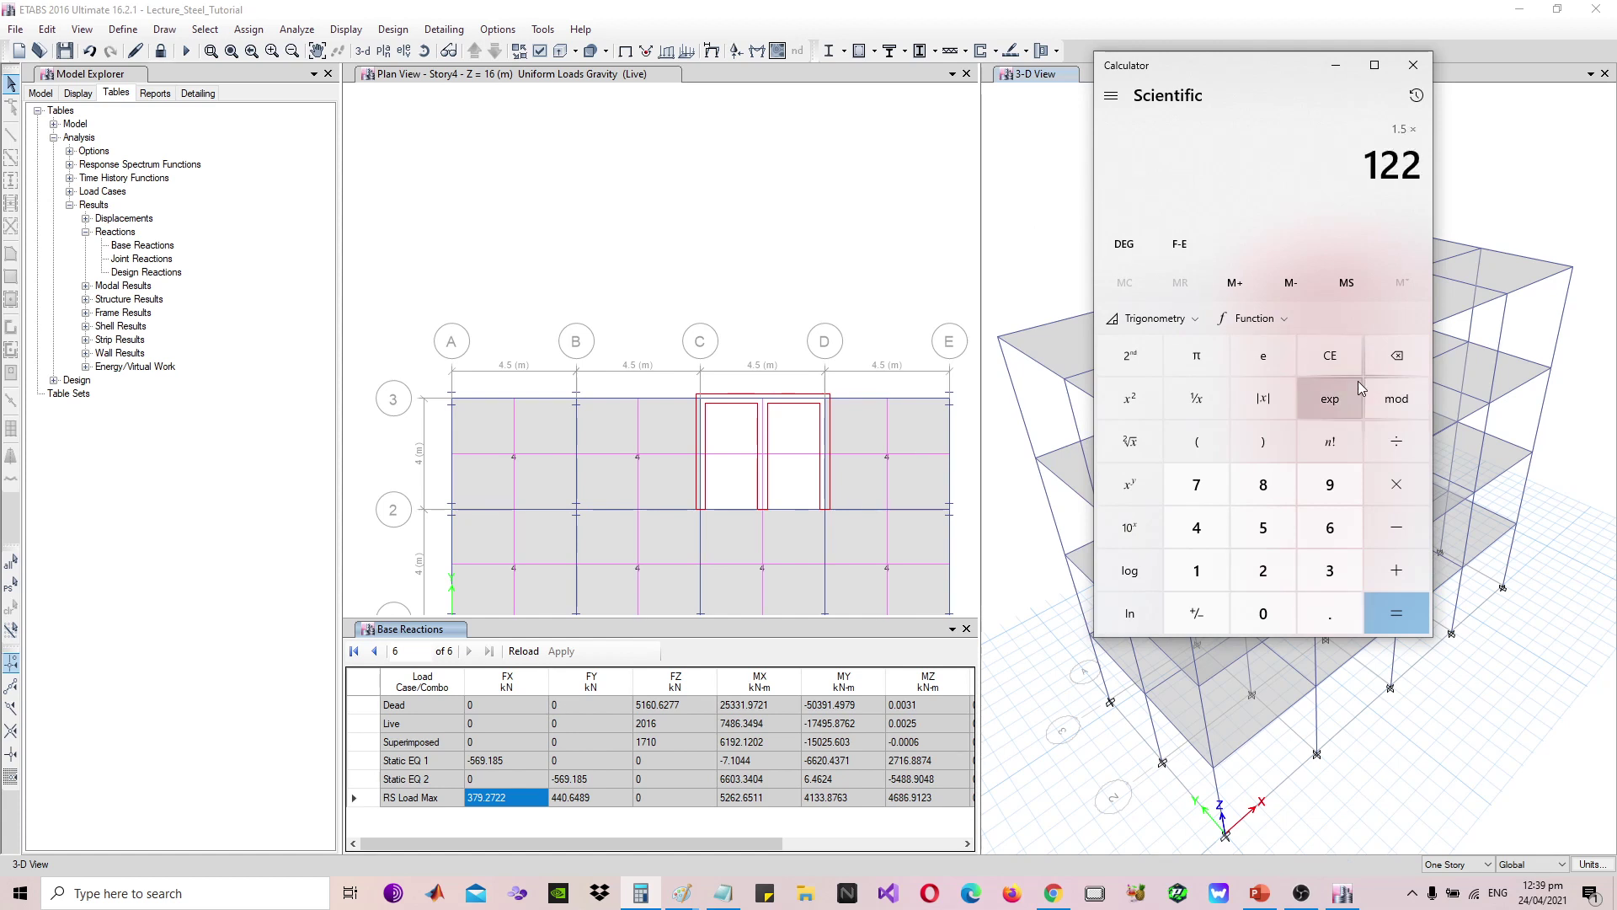
pyautogui.press('Return')
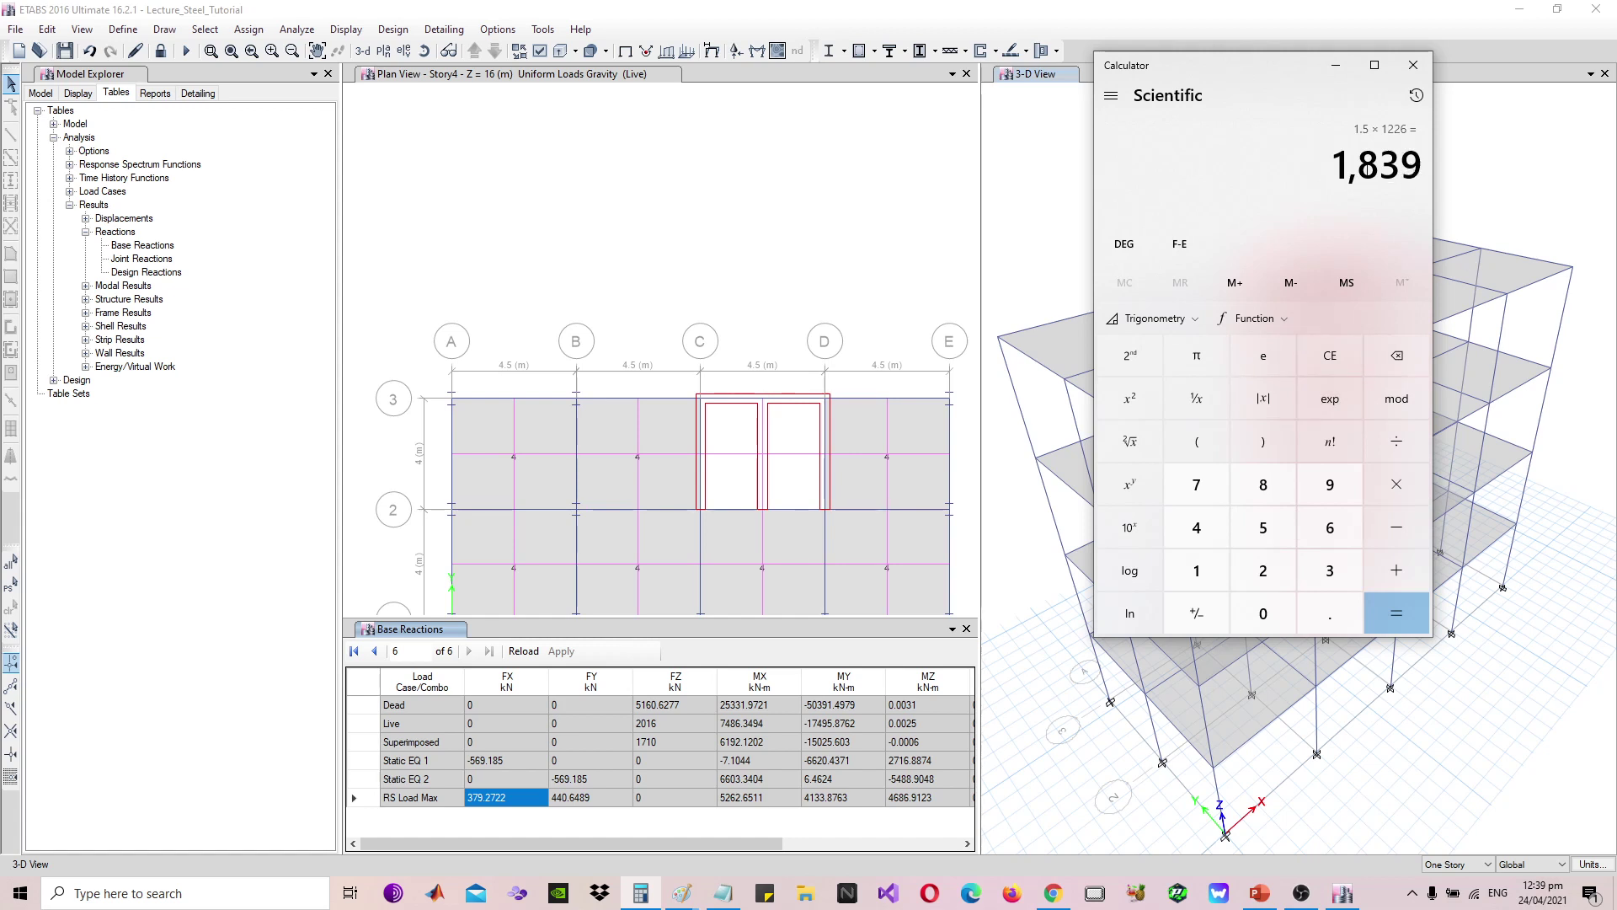
pyautogui.moveTo(1412, 163); pyautogui.dragTo(1323, 173)
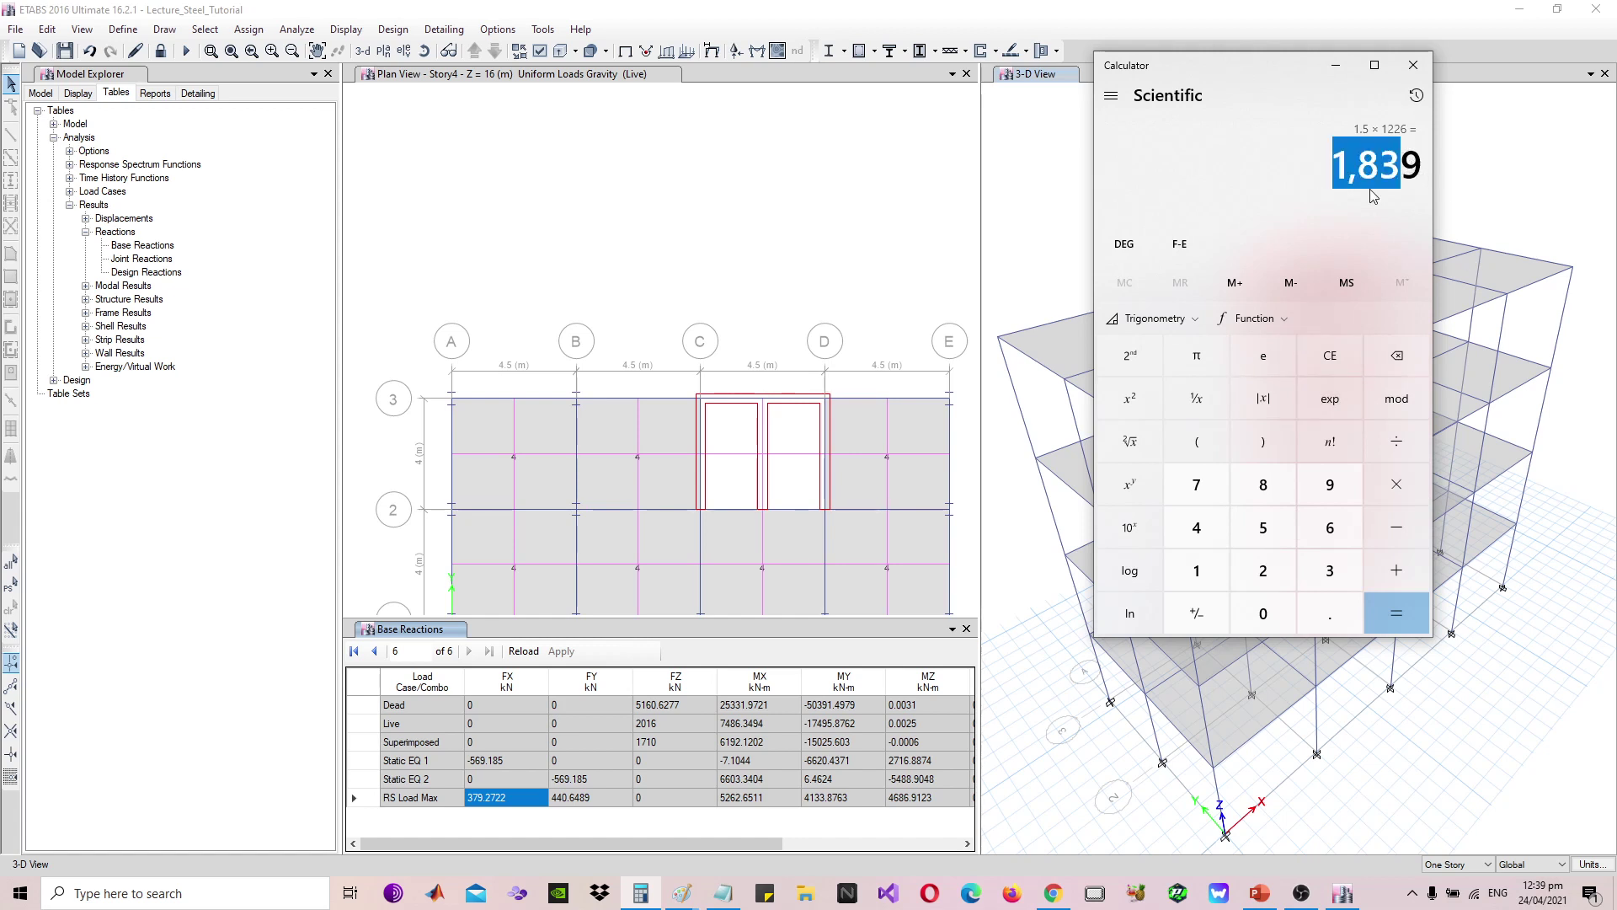
pyautogui.press('Escape')
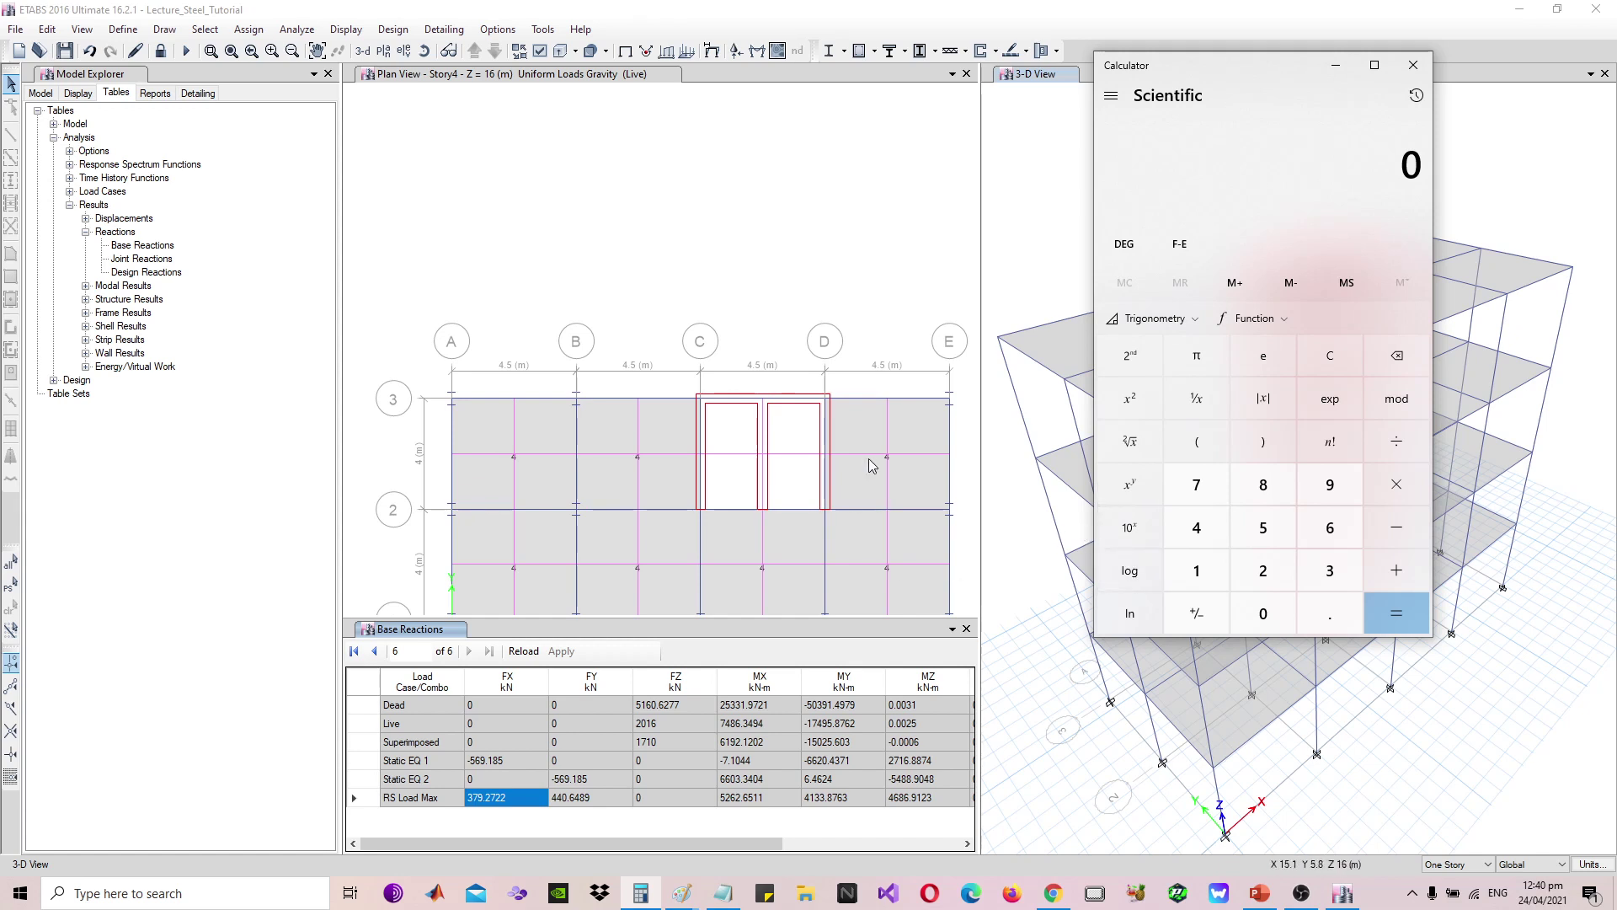
pyautogui.moveTo(1230, 82); pyautogui.dragTo(1233, 63)
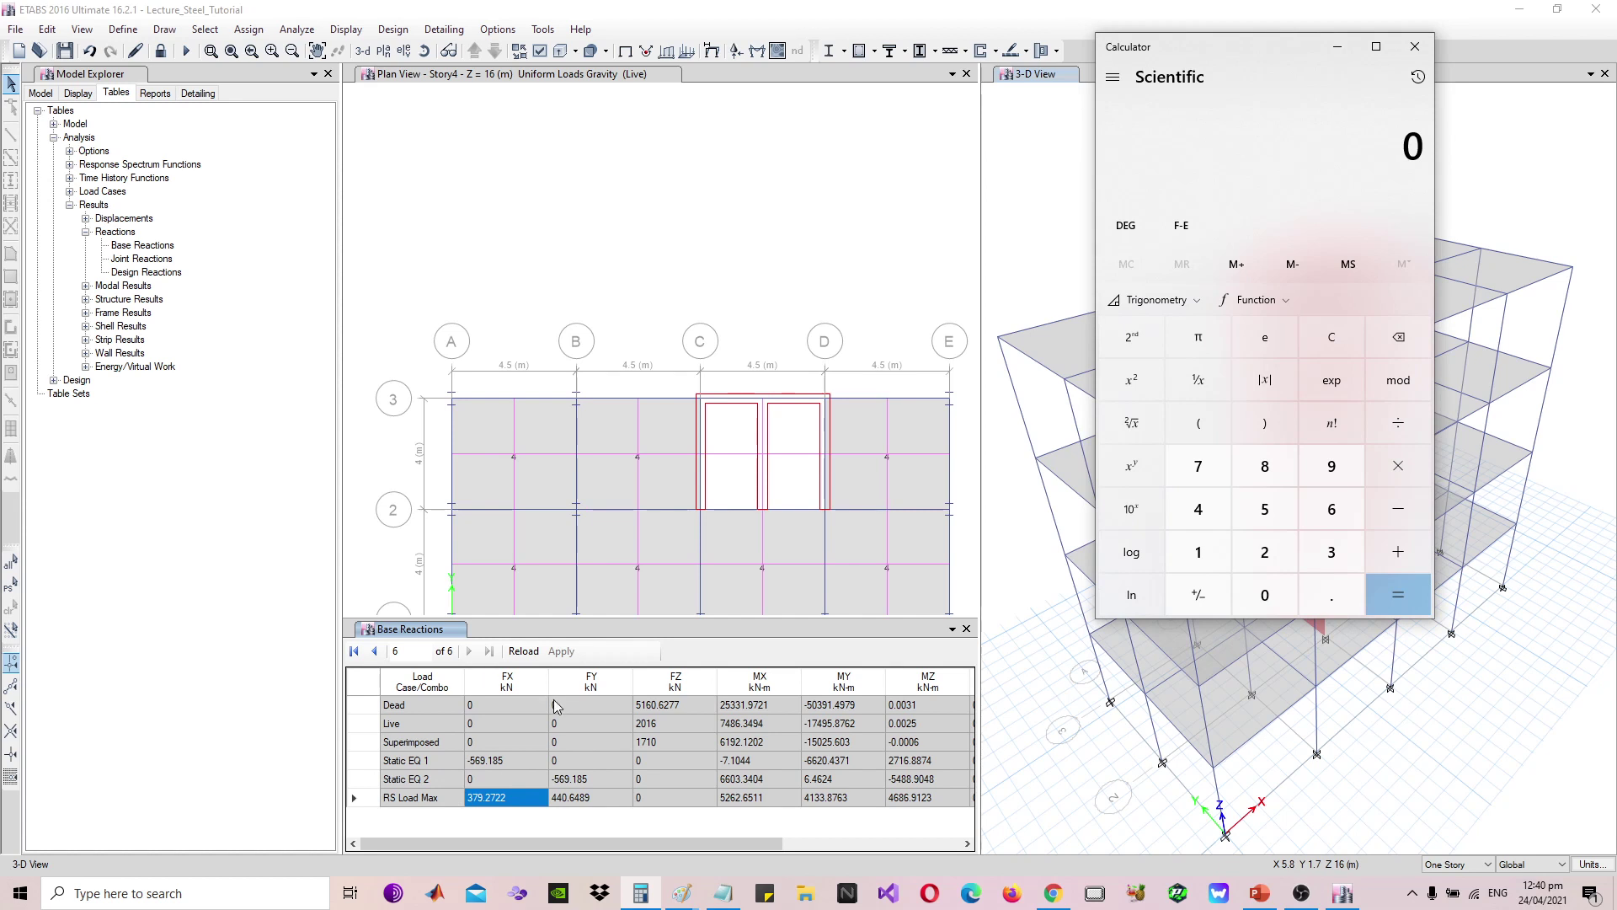
# Divide the static base shear 569 by the response spectrum FY reaction 440, and close the calculator
pyautogui.click(564, 798)
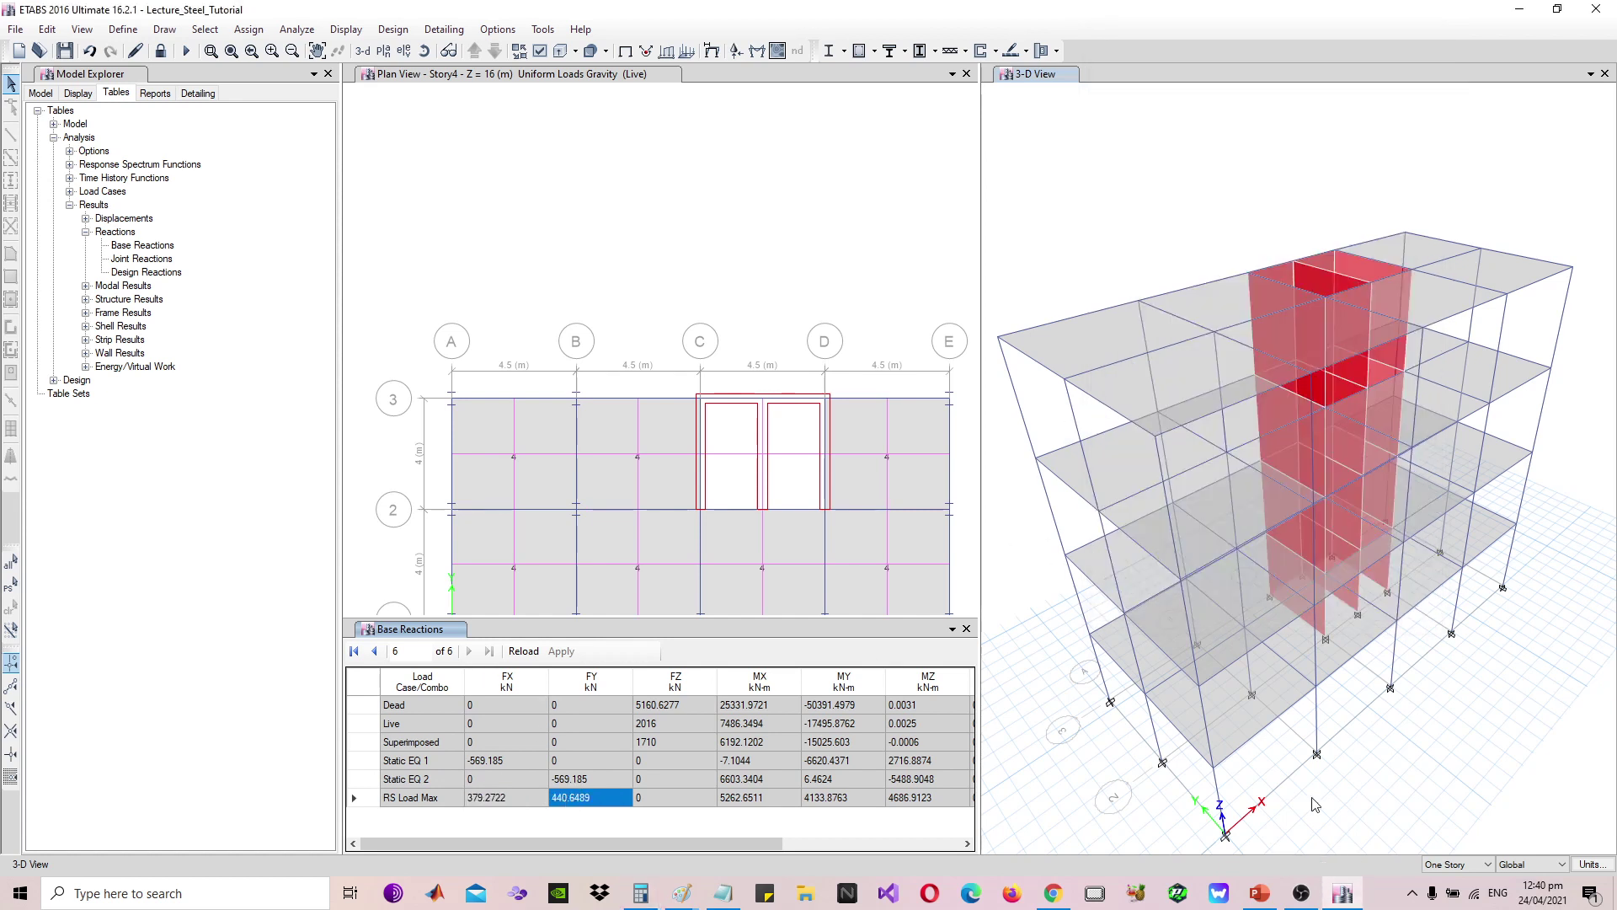
pyautogui.click(640, 893)
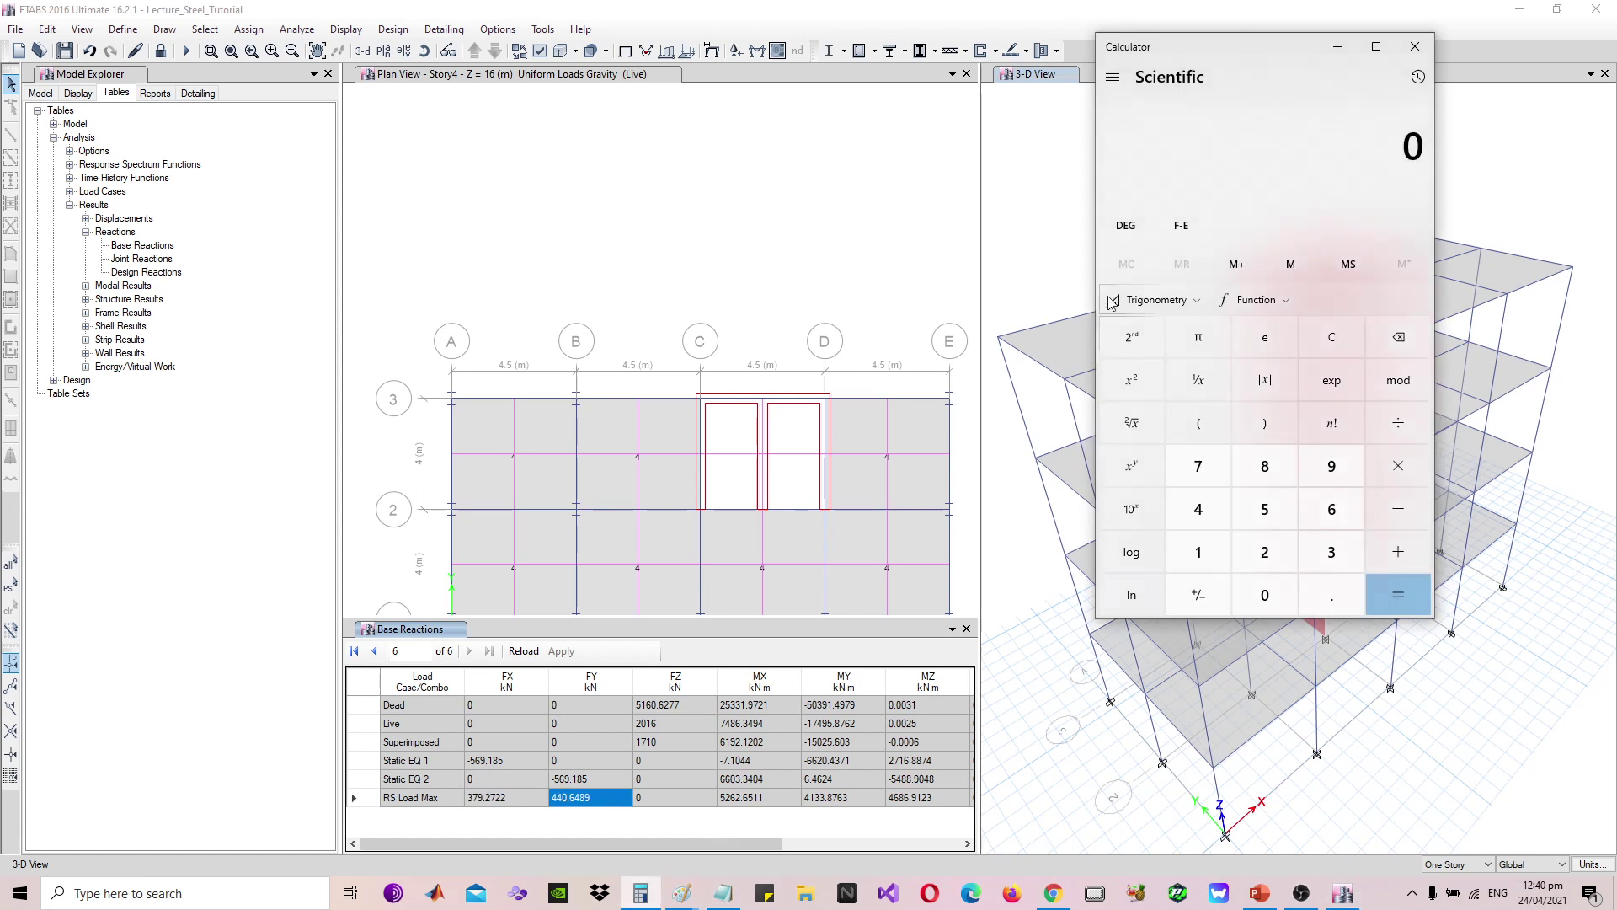
pyautogui.write('569')
pyautogui.press('/')
pyautogui.write('440')
pyautogui.press('Return')
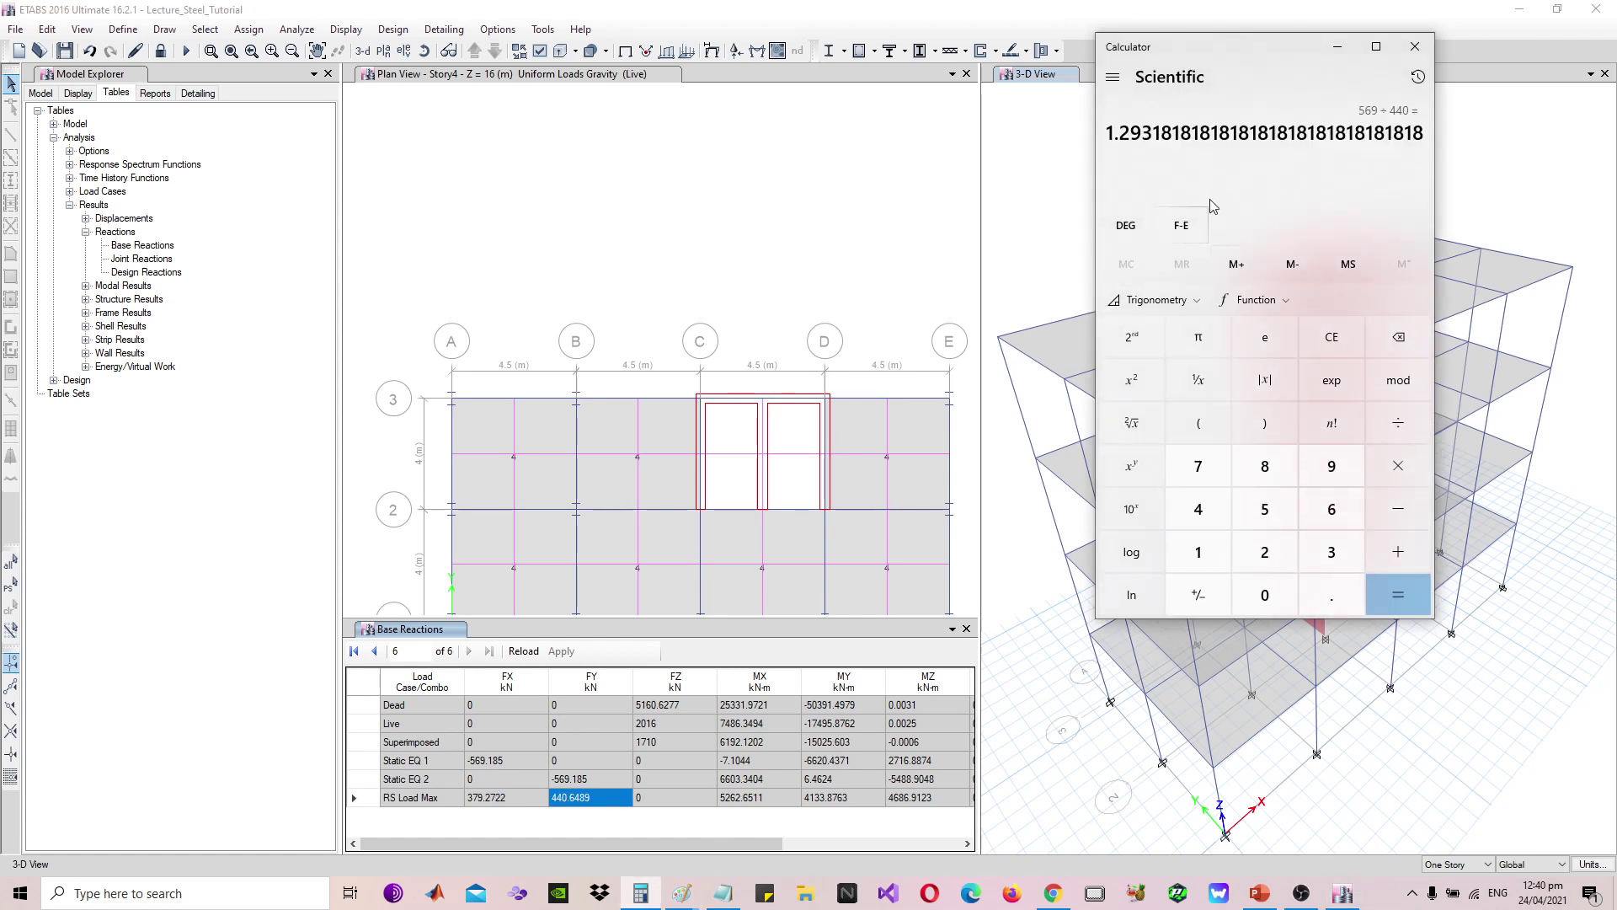
pyautogui.click(1415, 47)
# Unlock the analyzed model and open the RS Load response spectrum case for editing
pyautogui.click(160, 50)
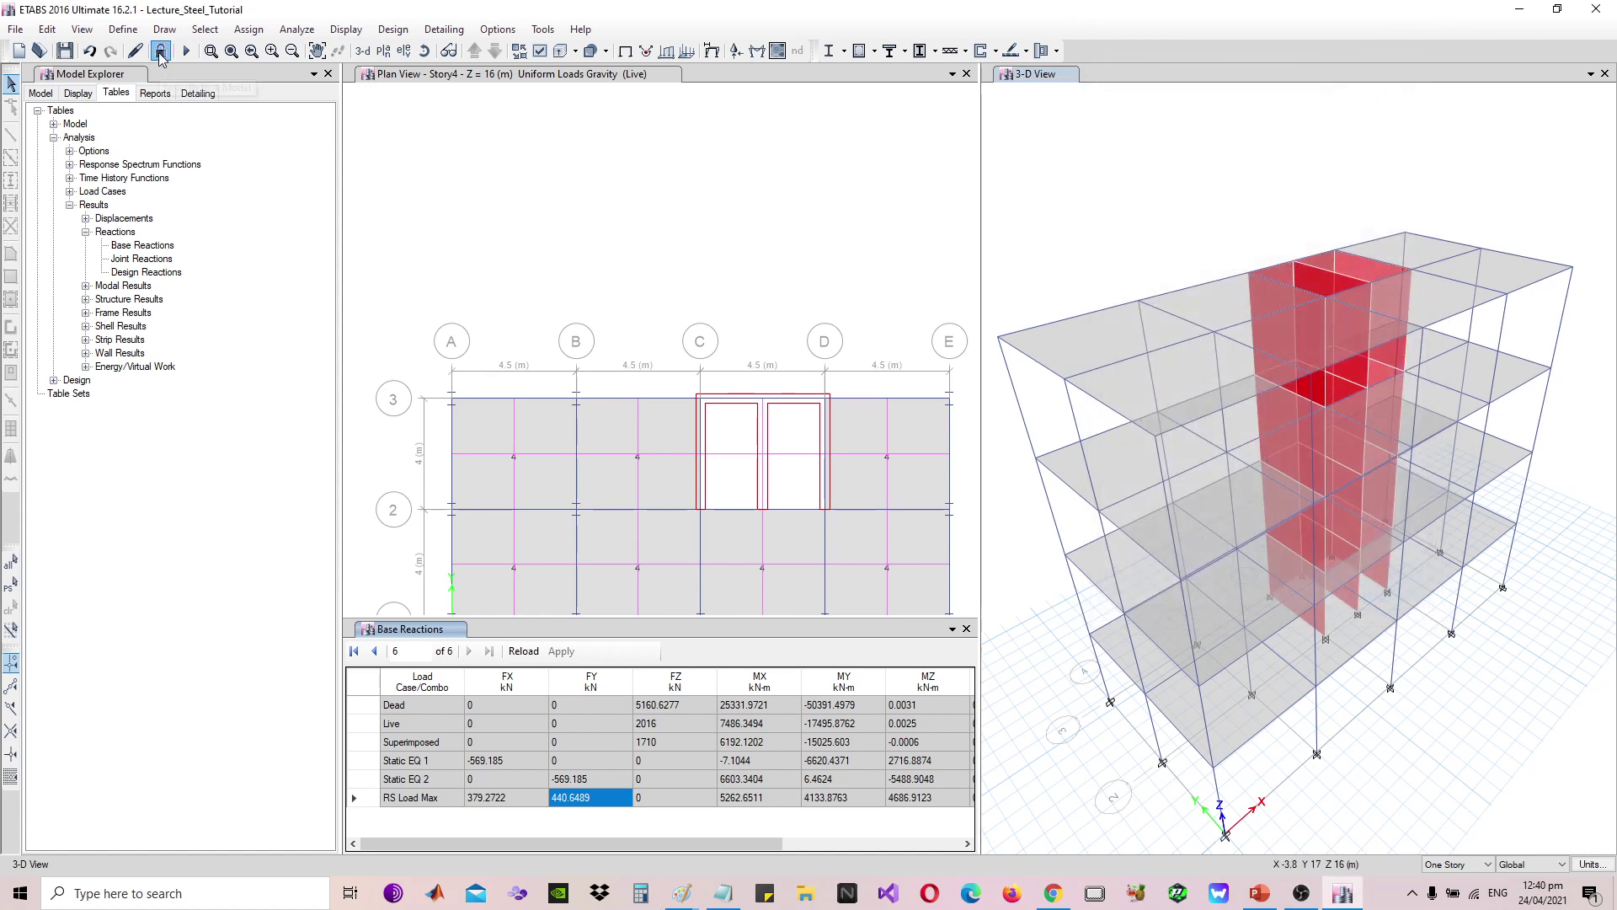
pyautogui.click(826, 505)
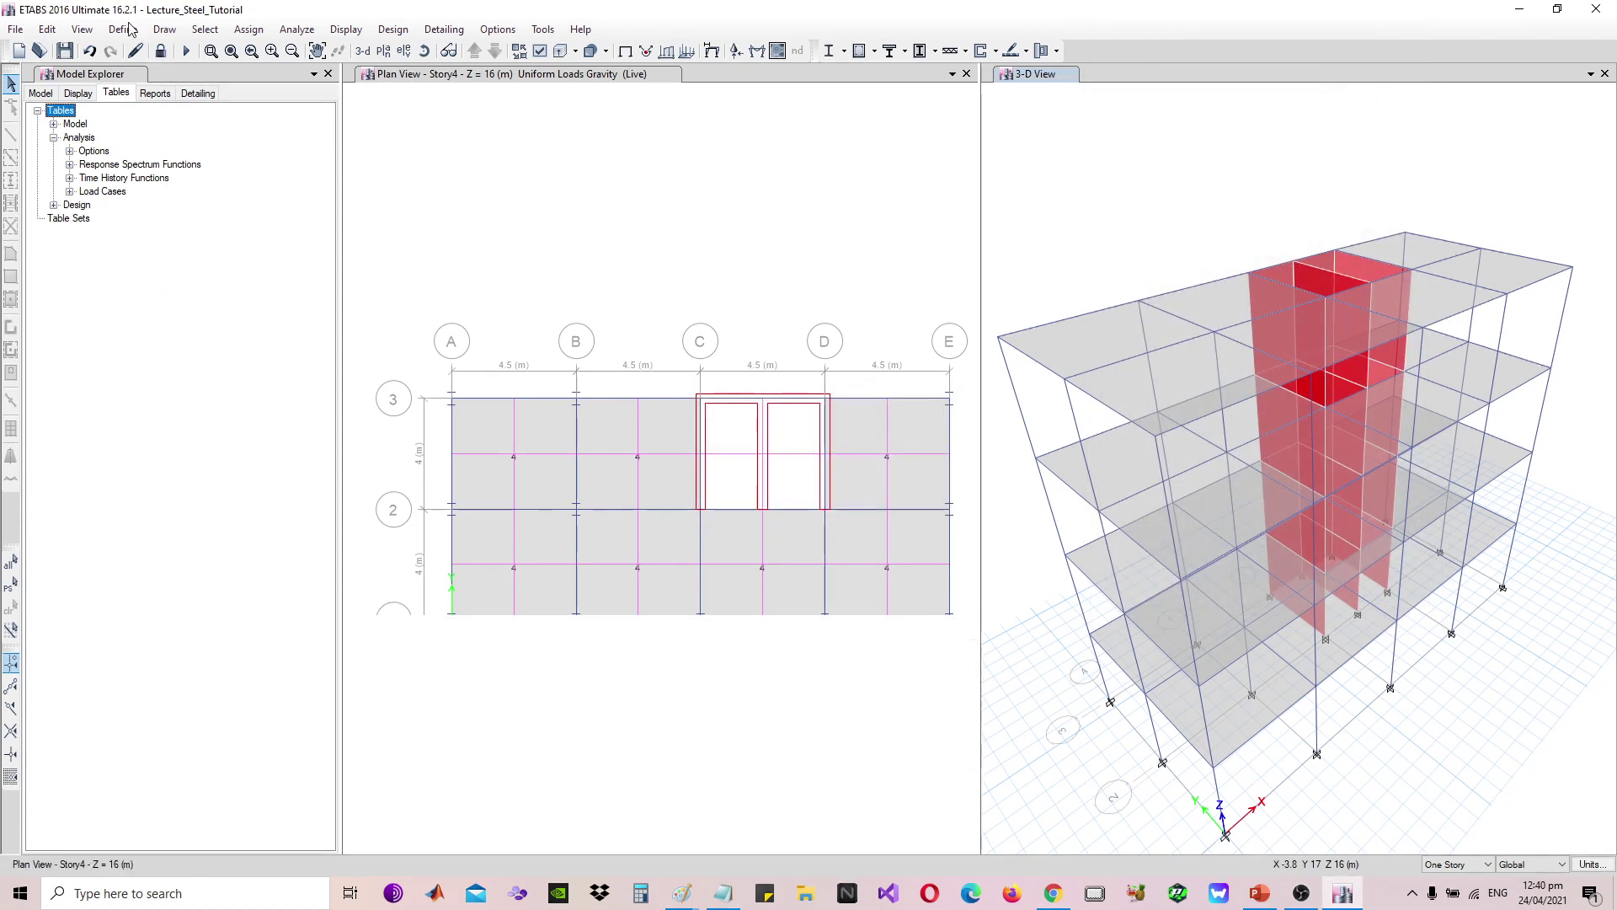
pyautogui.click(123, 30)
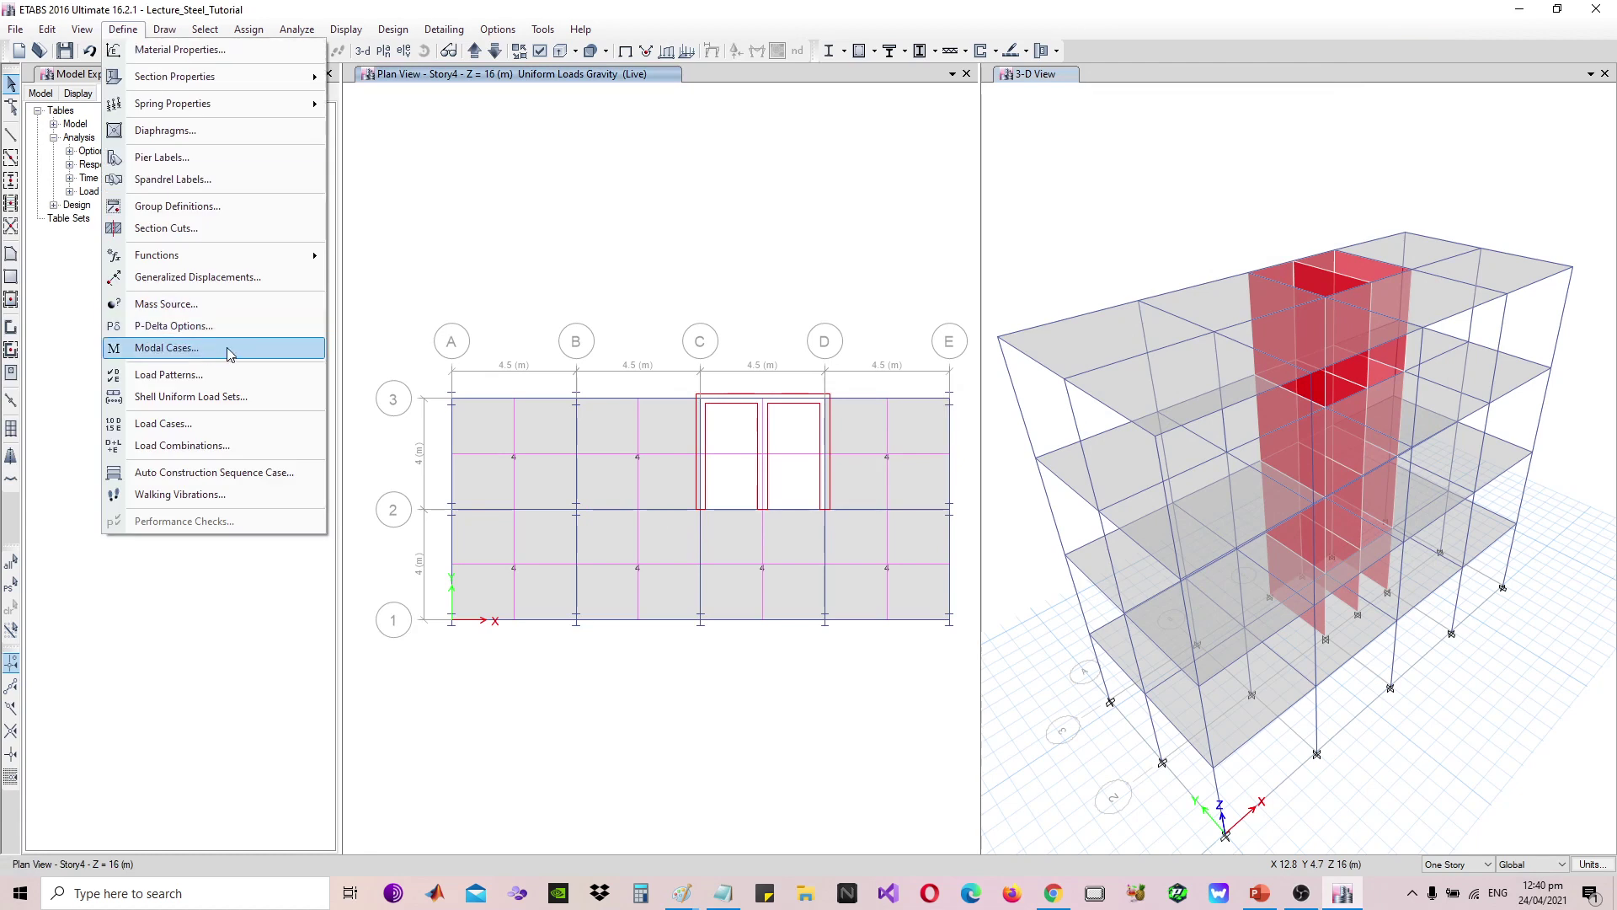
pyautogui.click(195, 424)
pyautogui.click(613, 454)
pyautogui.click(1013, 402)
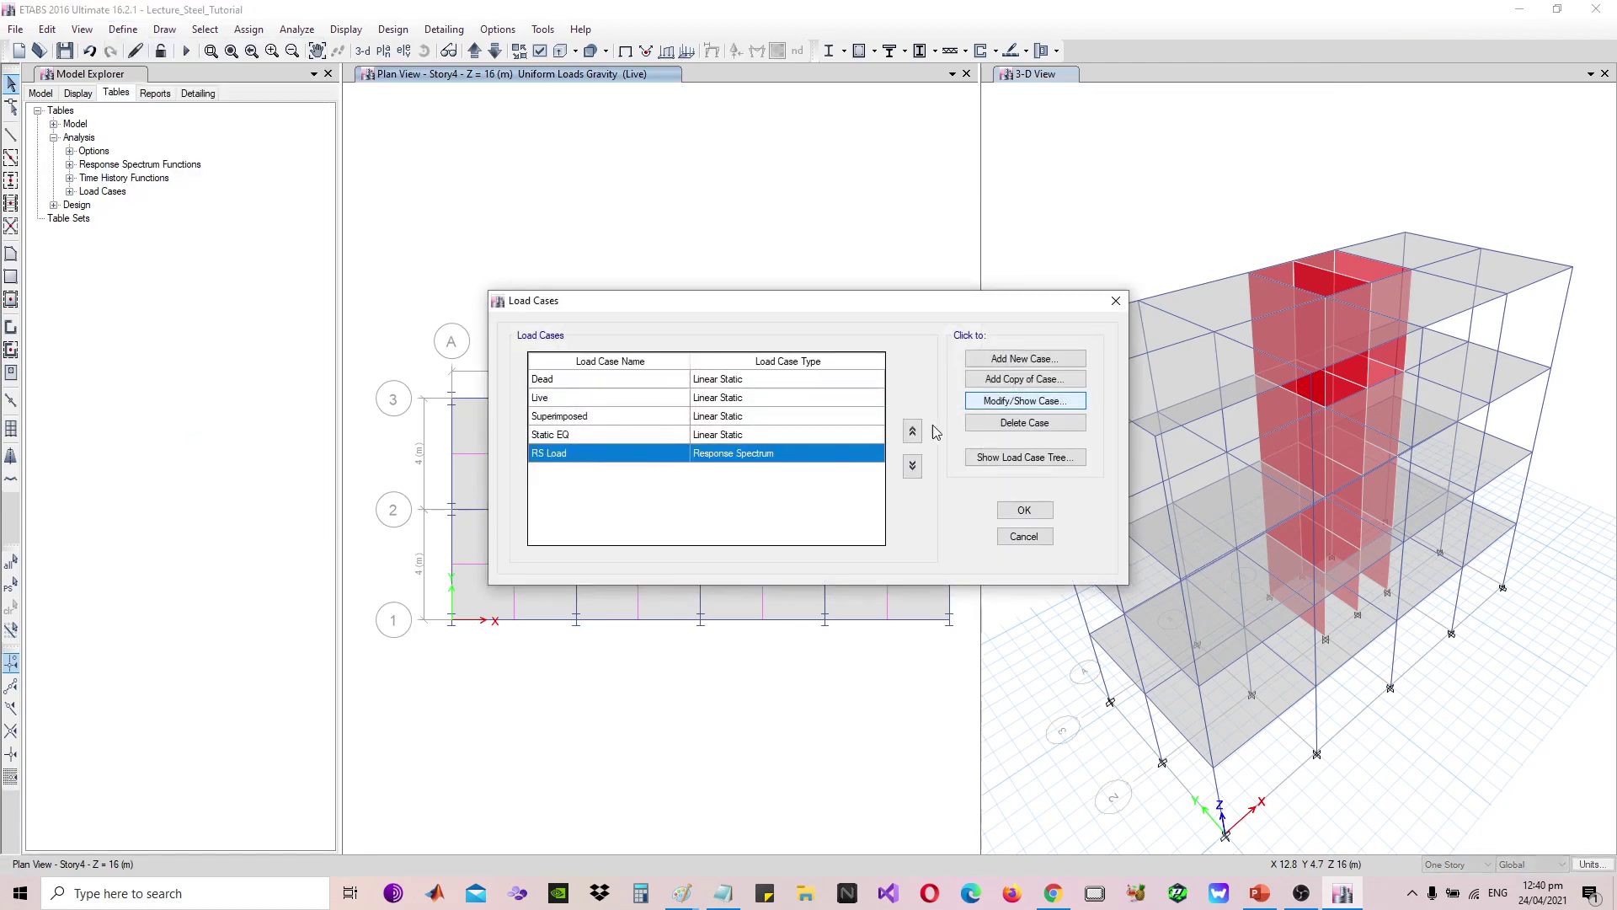
# Calculate 1.6 × 1226 and set the RS Load case's U1 acceleration scale factor to 1962
pyautogui.click(895, 345)
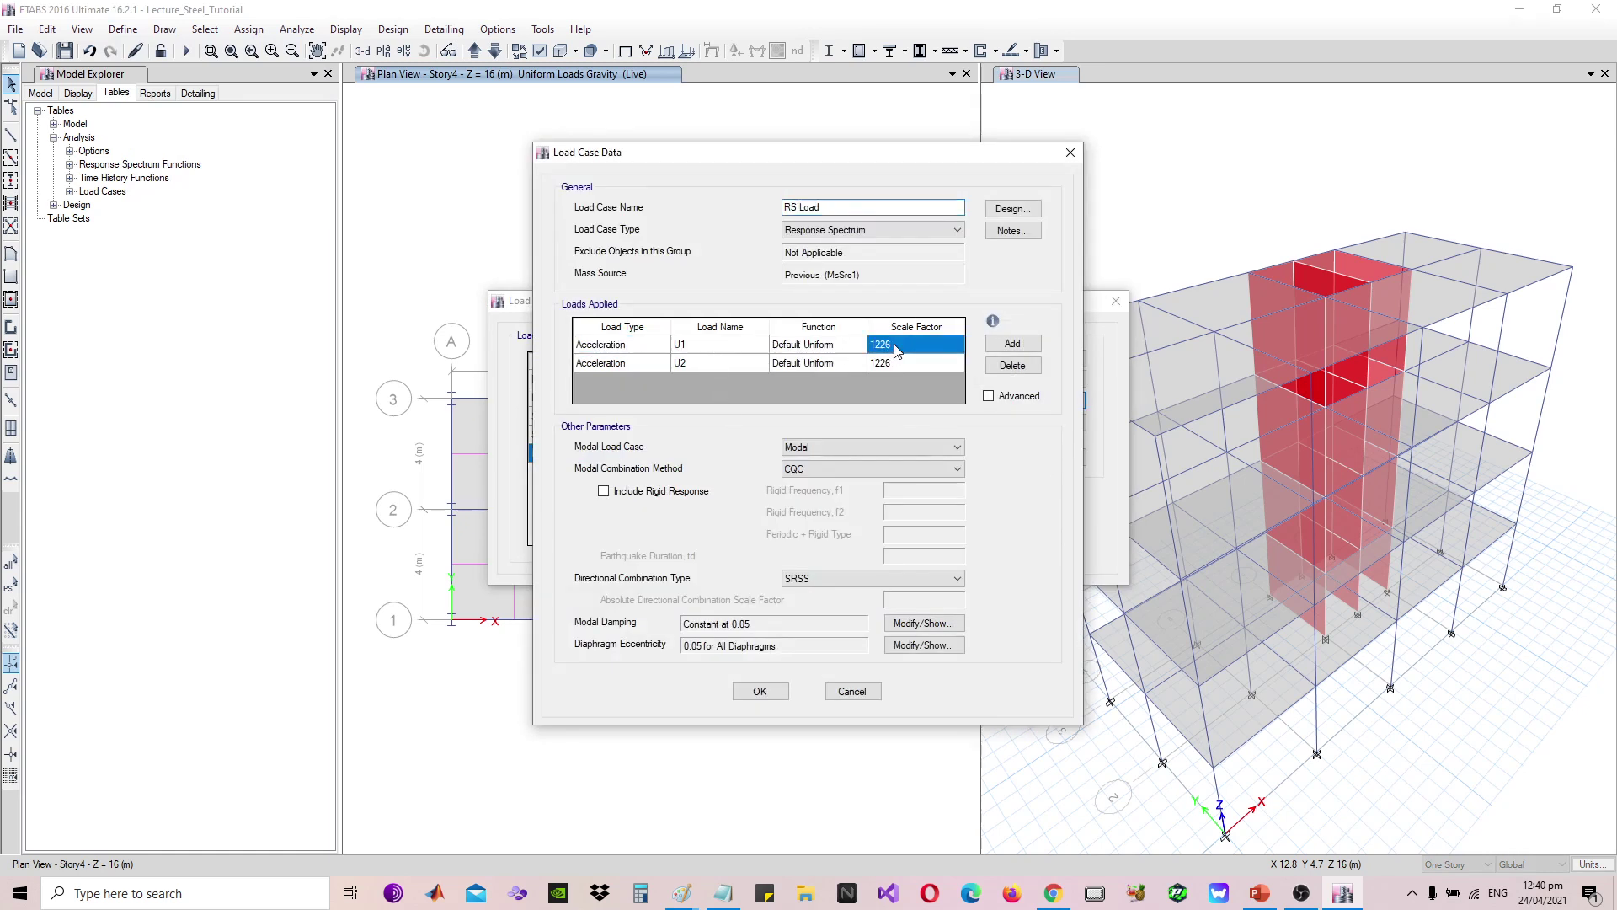
pyautogui.click(640, 893)
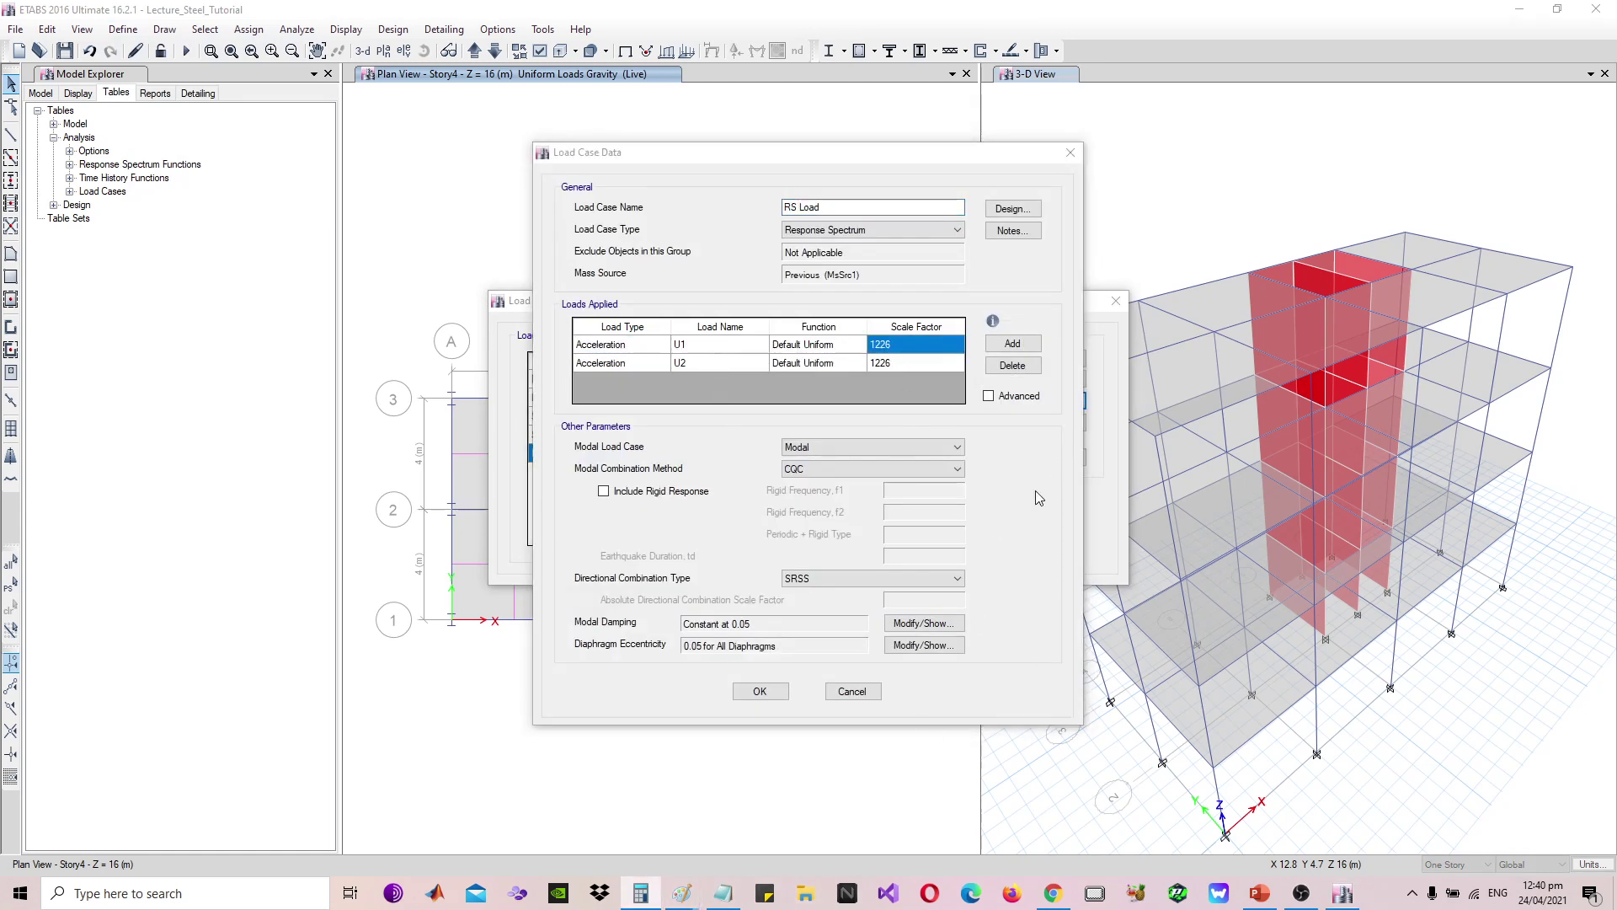
pyautogui.write('1.6')
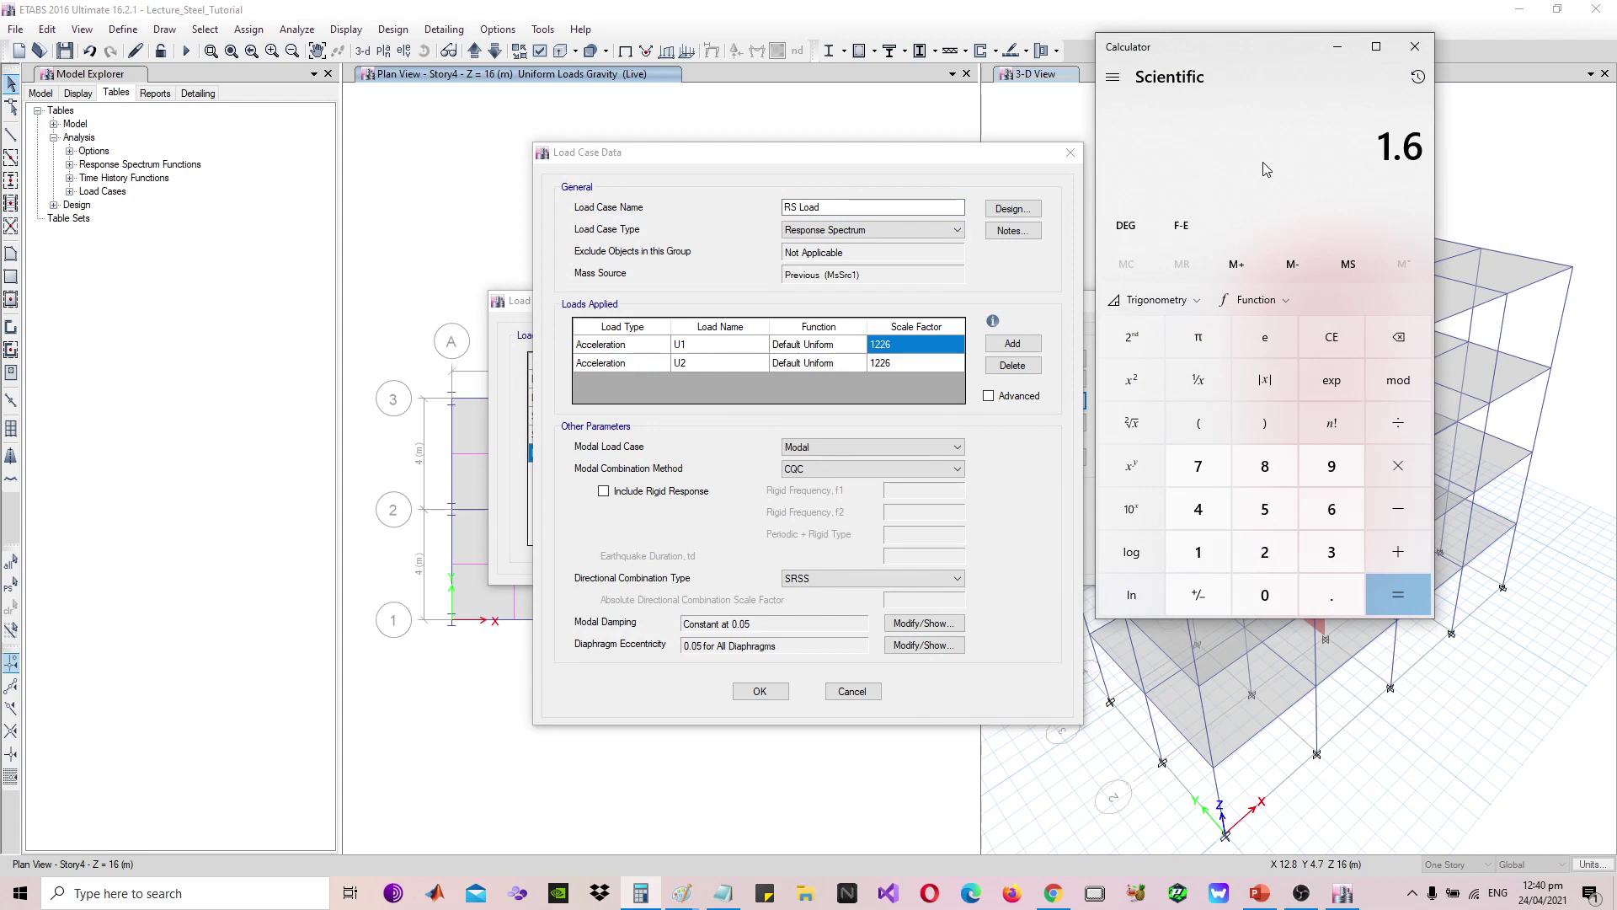
pyautogui.write('1226')
pyautogui.click(1401, 605)
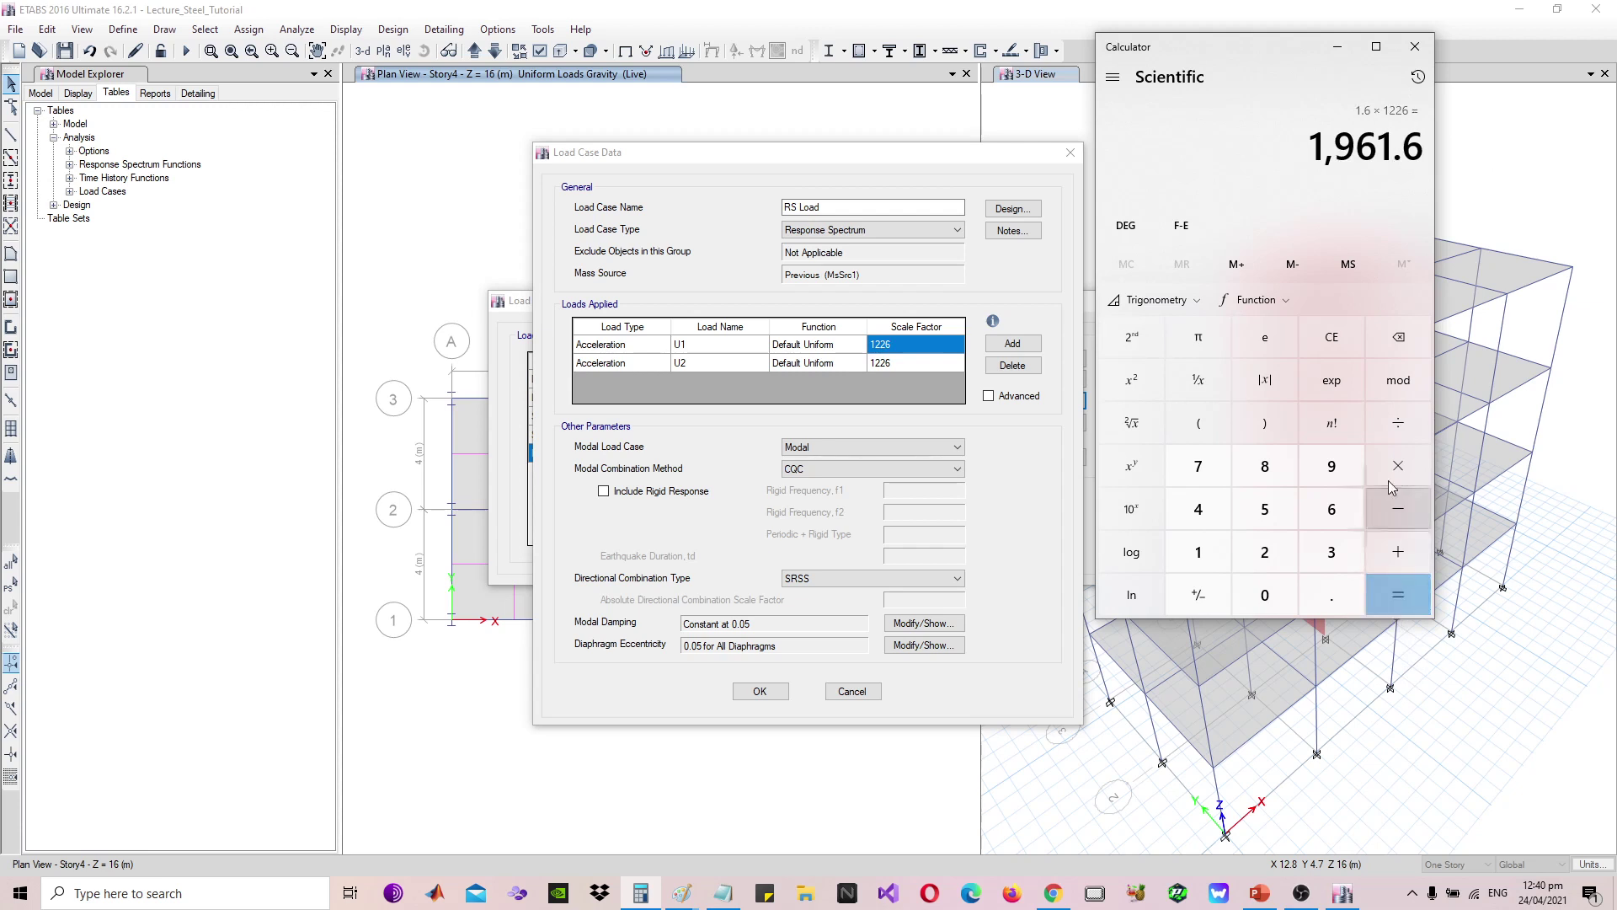
pyautogui.click(912, 354)
pyautogui.write('196')
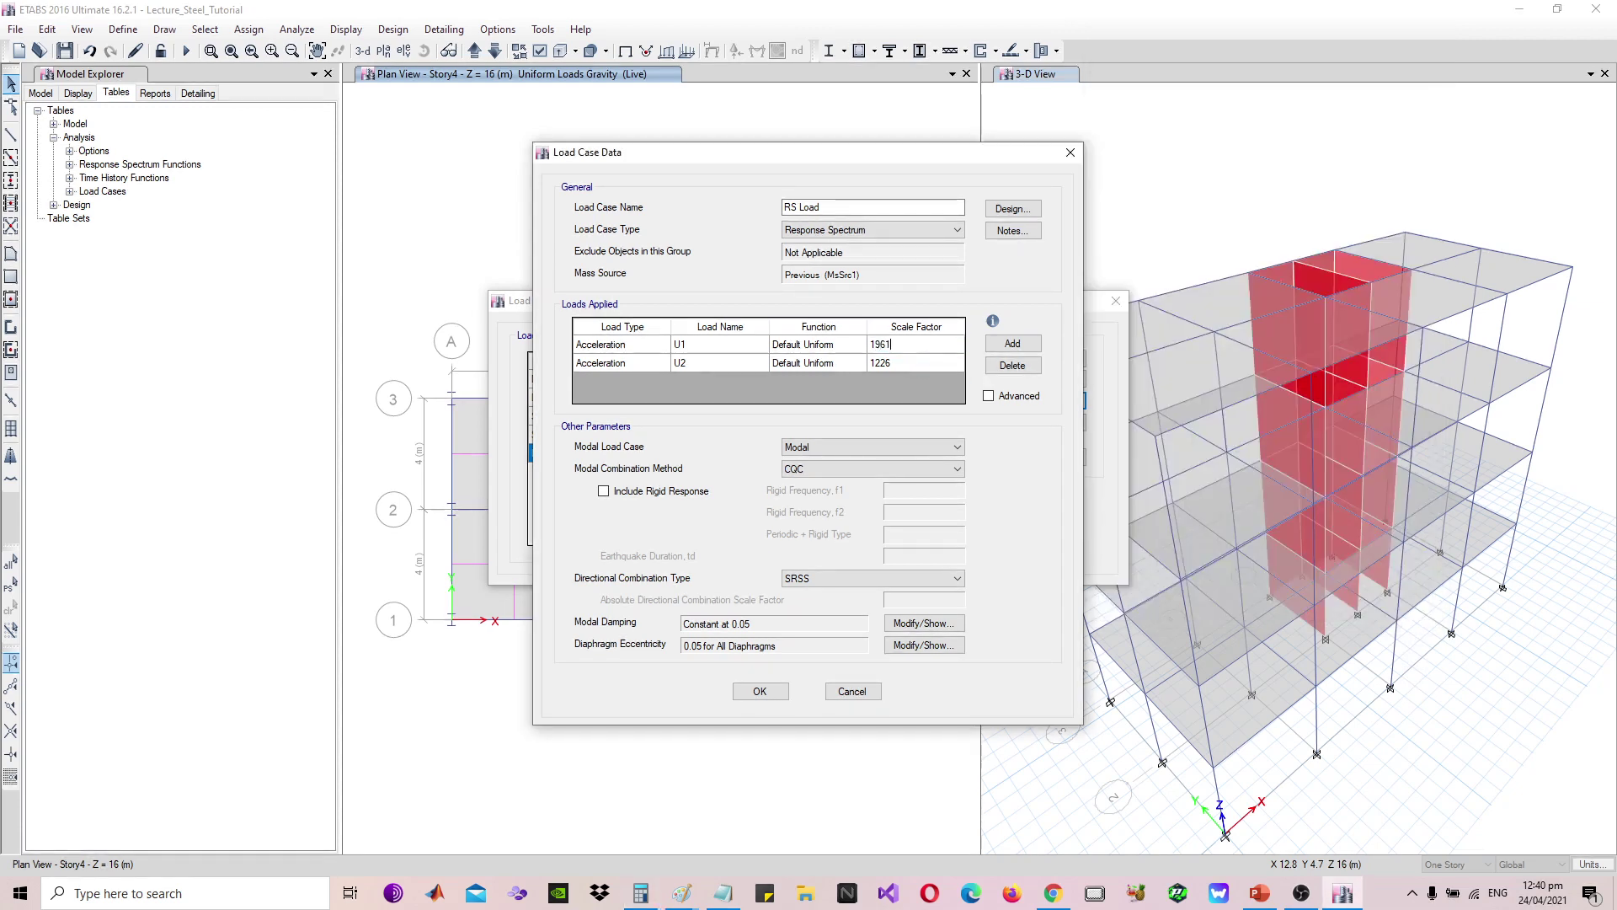
# Switch to the calculator and compute 1.35 × 1226 as the scaled Y-direction factor
pyautogui.click(640, 894)
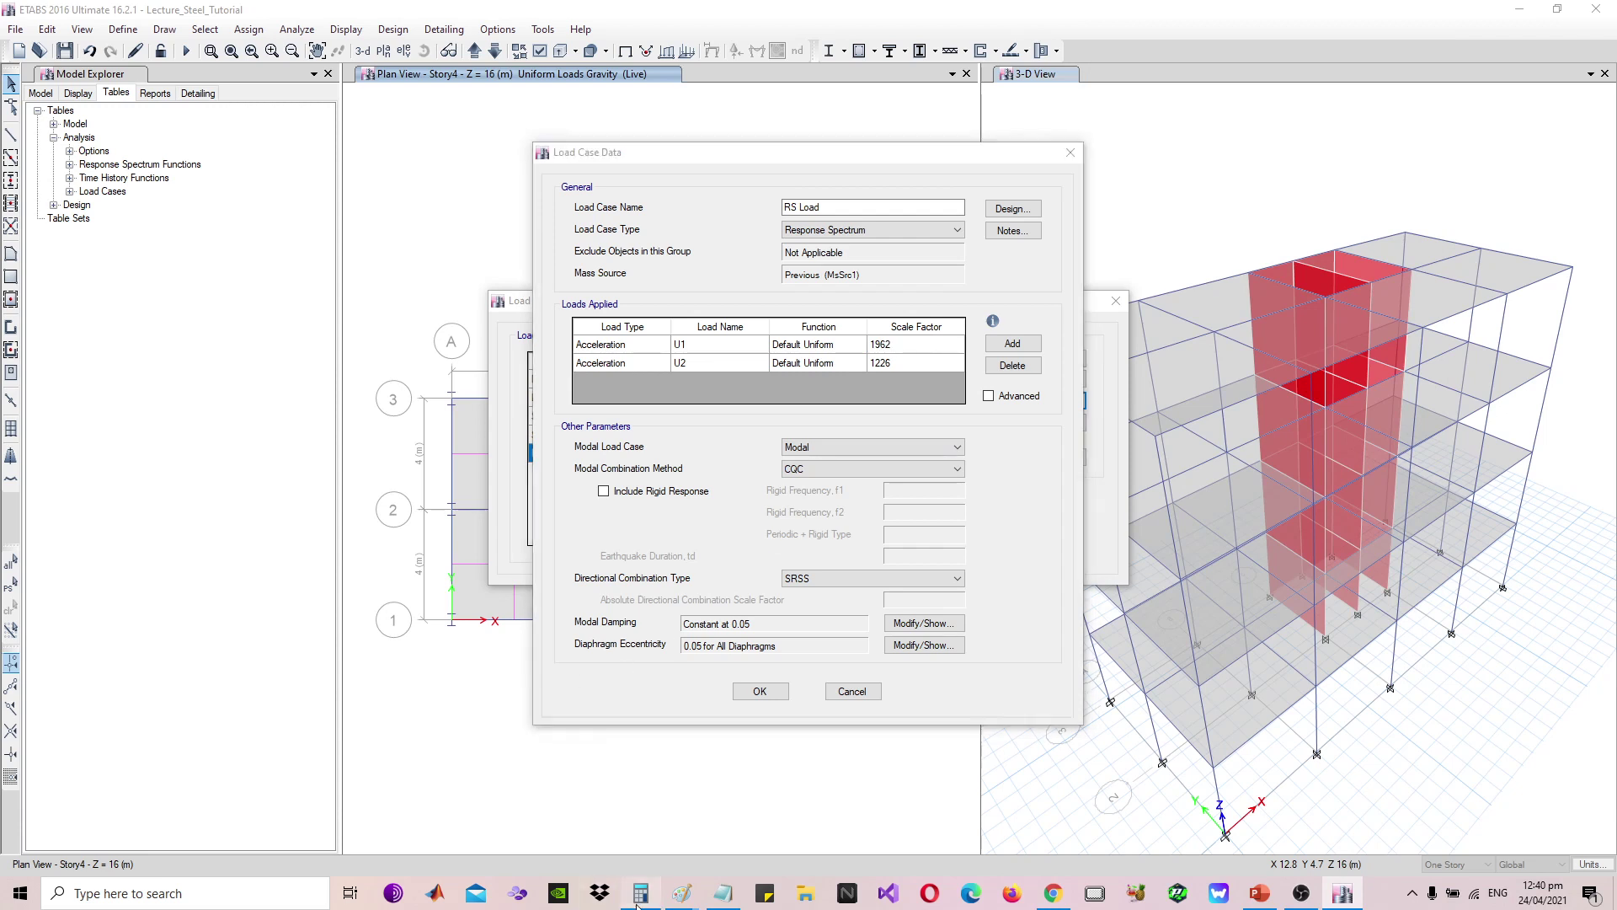
pyautogui.click(638, 904)
pyautogui.click(640, 895)
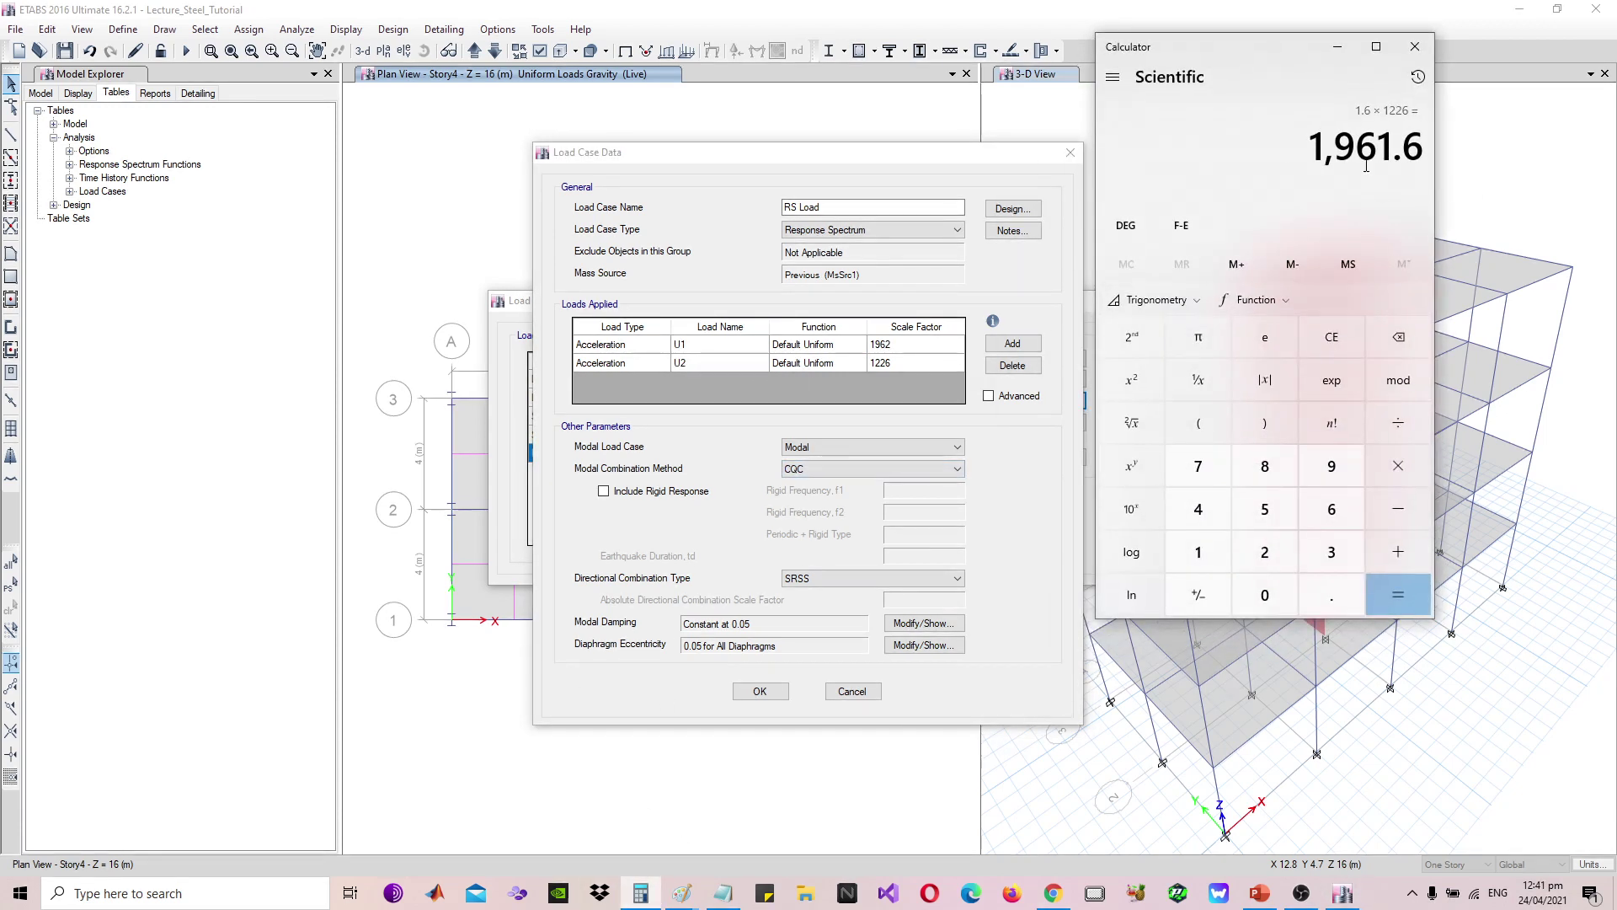
pyautogui.press('Escape')
pyautogui.write('1.3')
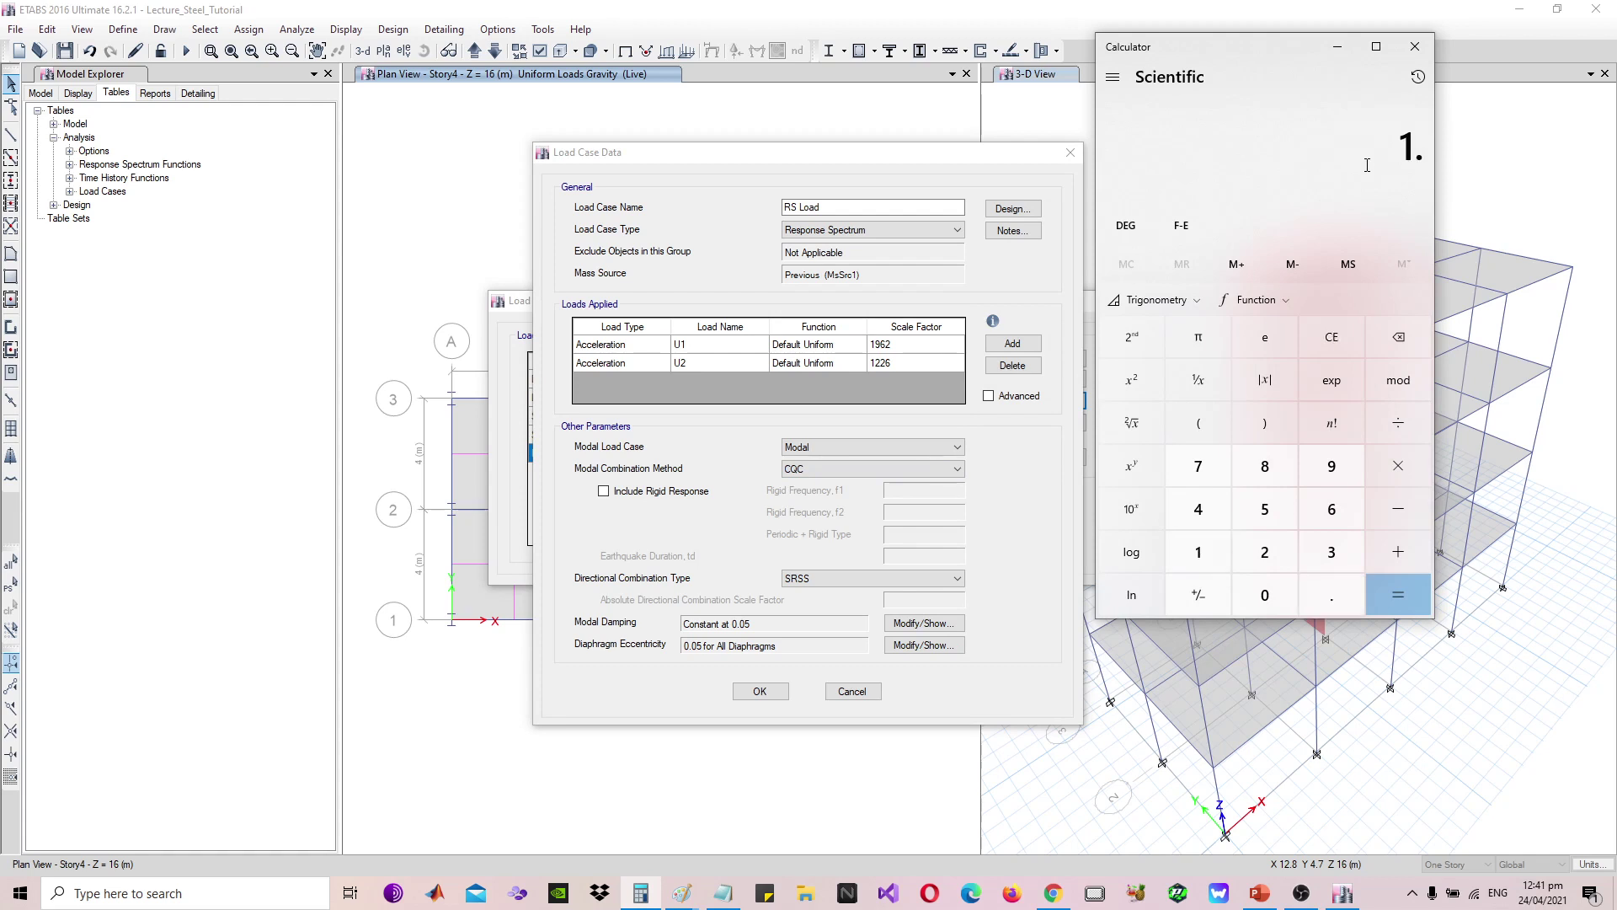
pyautogui.press('BackSpace')
pyautogui.write('135')
pyautogui.press('BackSpace')
pyautogui.press('BackSpace')
pyautogui.press('BackSpace')
pyautogui.write('35 × 1226')
pyautogui.press('Return')
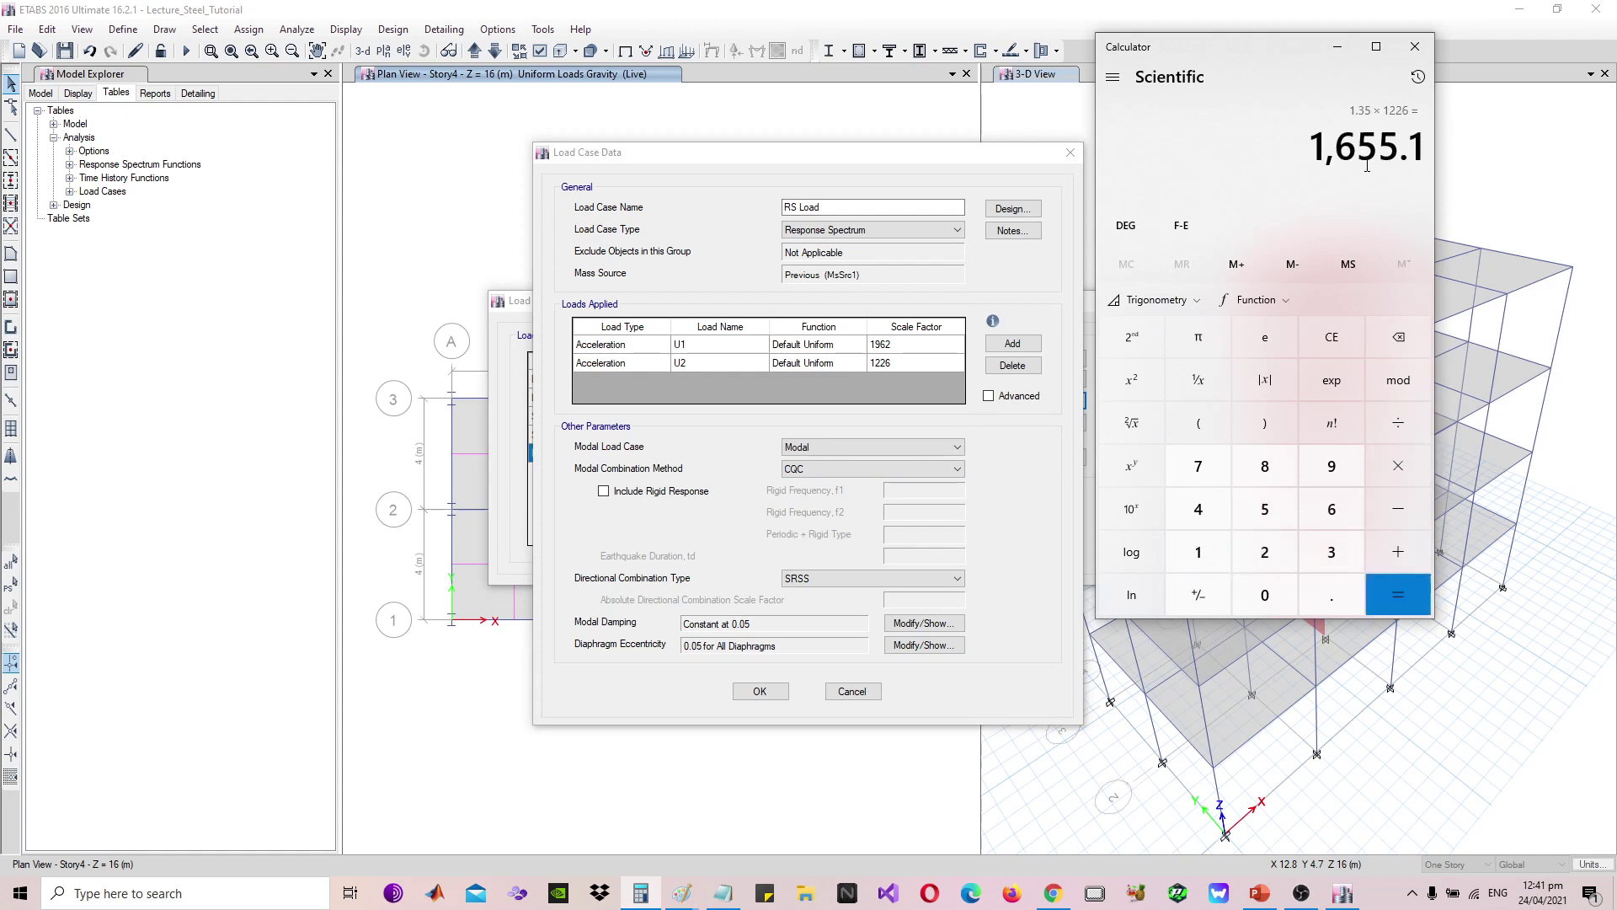
# Set the RS Load case's U2 acceleration scale factor to 1655 and accept the load case changes
pyautogui.click(910, 364)
pyautogui.click(909, 364)
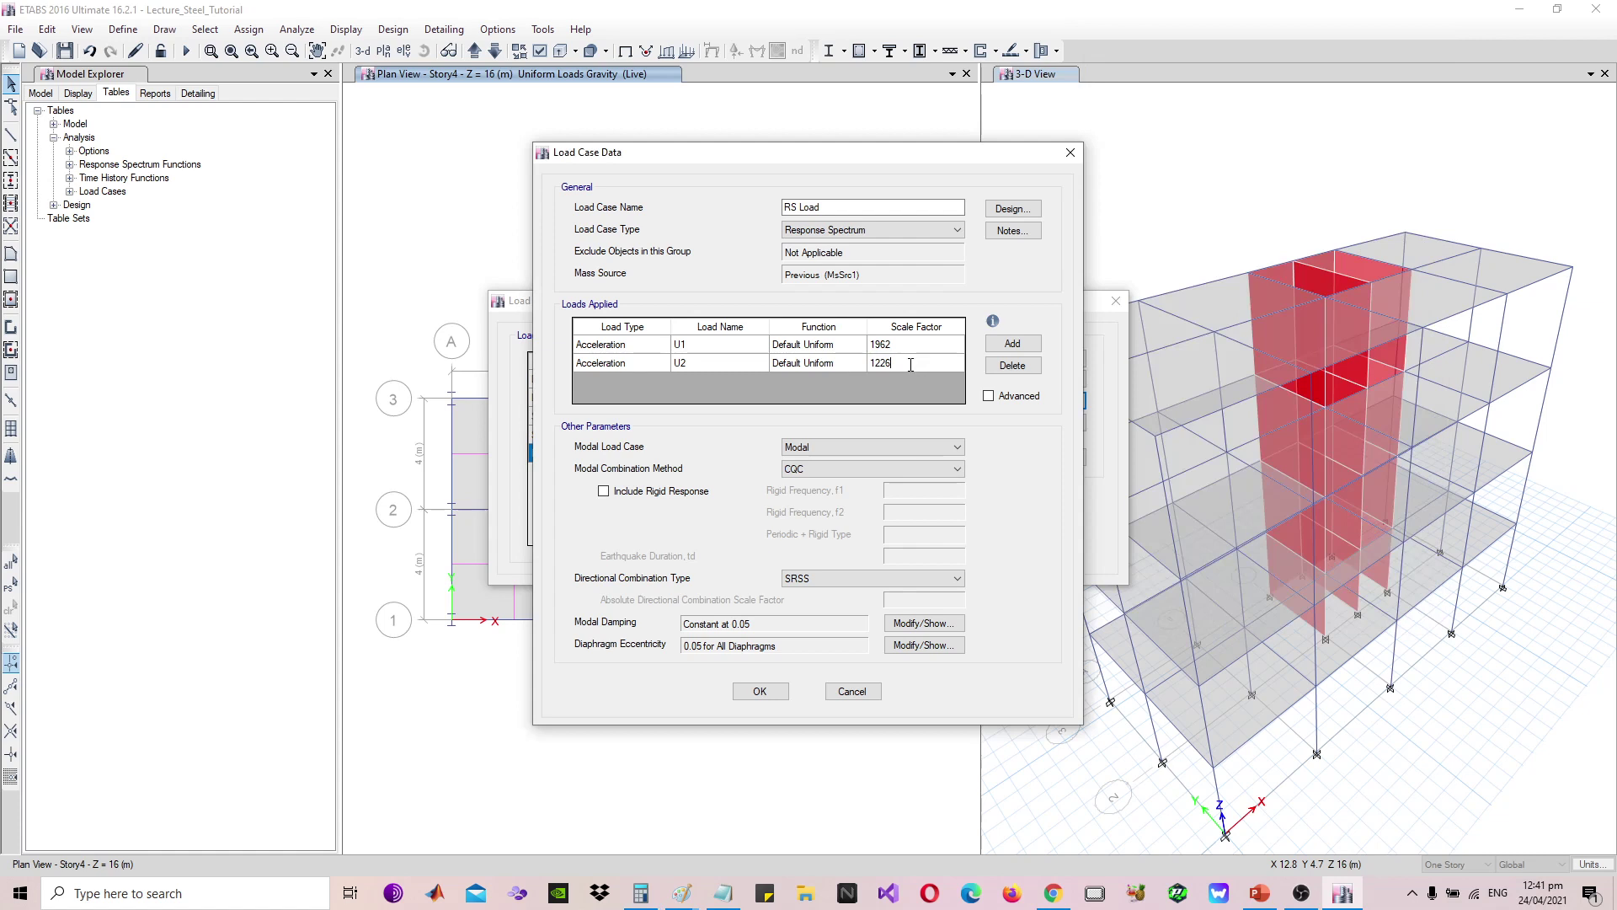
pyautogui.press('BackSpace')
pyautogui.press('BackSpace')
pyautogui.press('BackSpace')
pyautogui.press('BackSpace')
pyautogui.write('1655')
pyautogui.click(760, 692)
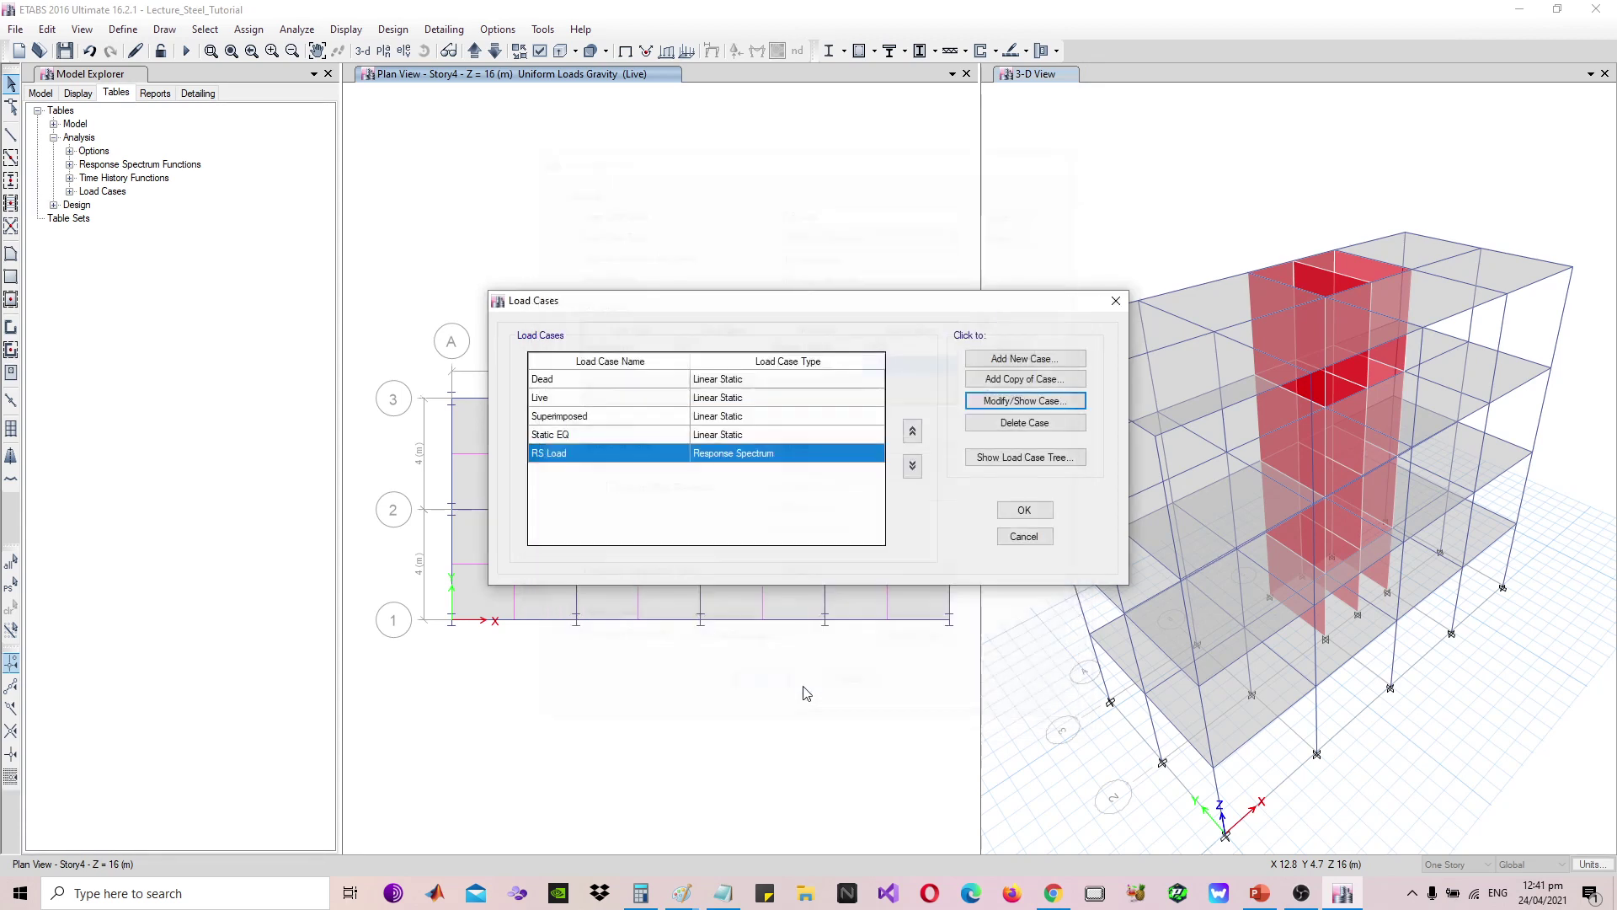
pyautogui.click(1021, 514)
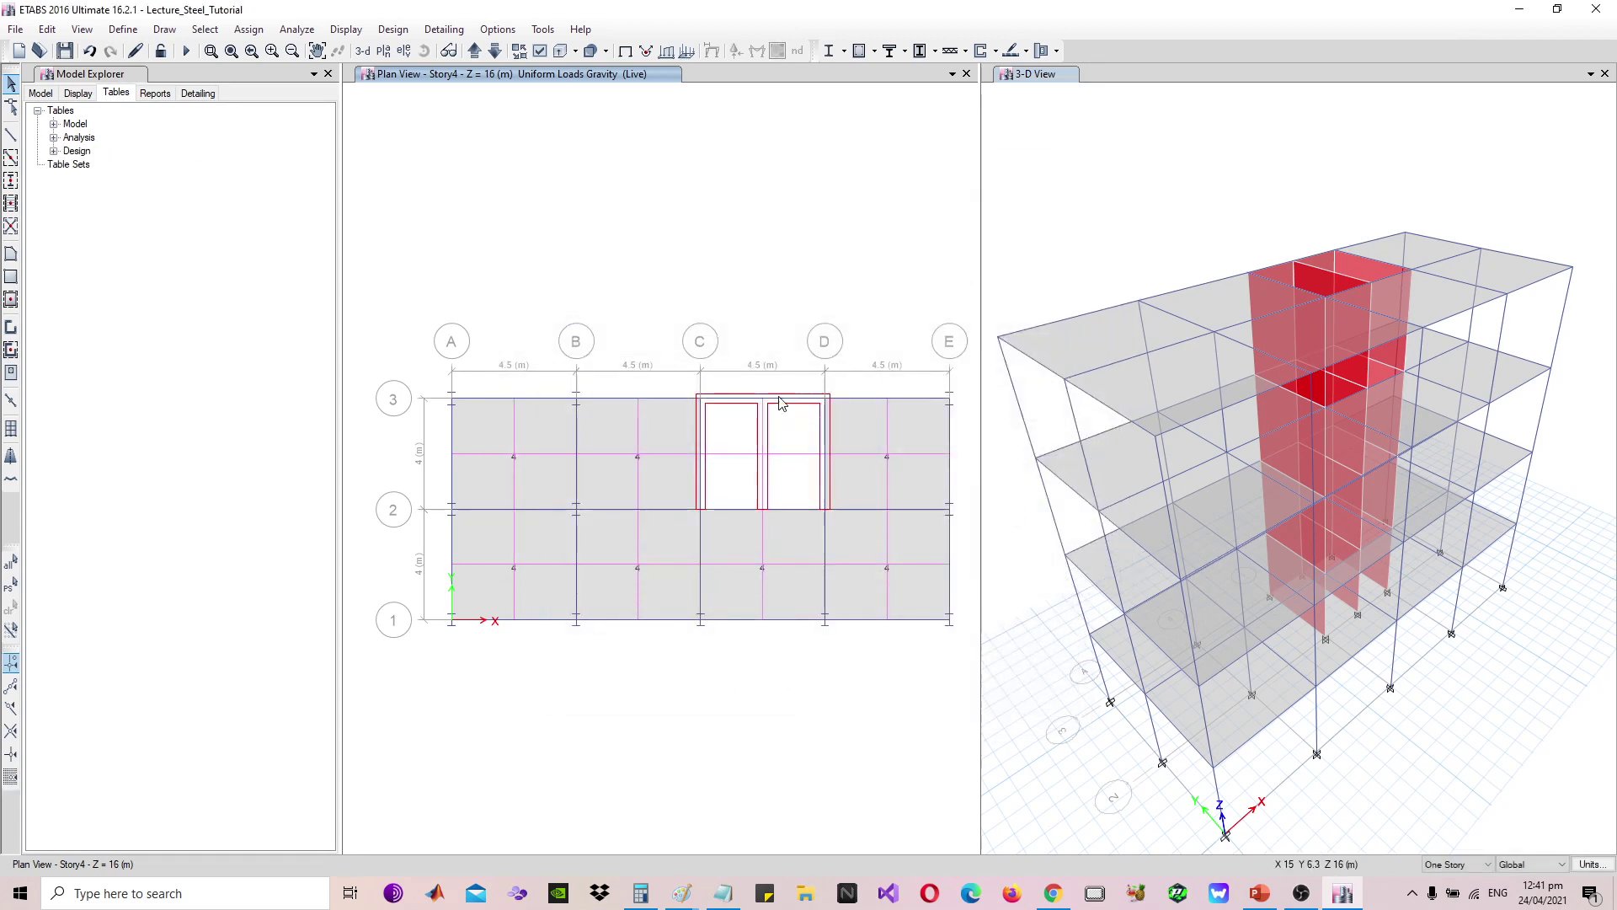
# Rerun the analysis and open the Base Reactions table from the analysis results
pyautogui.click(186, 50)
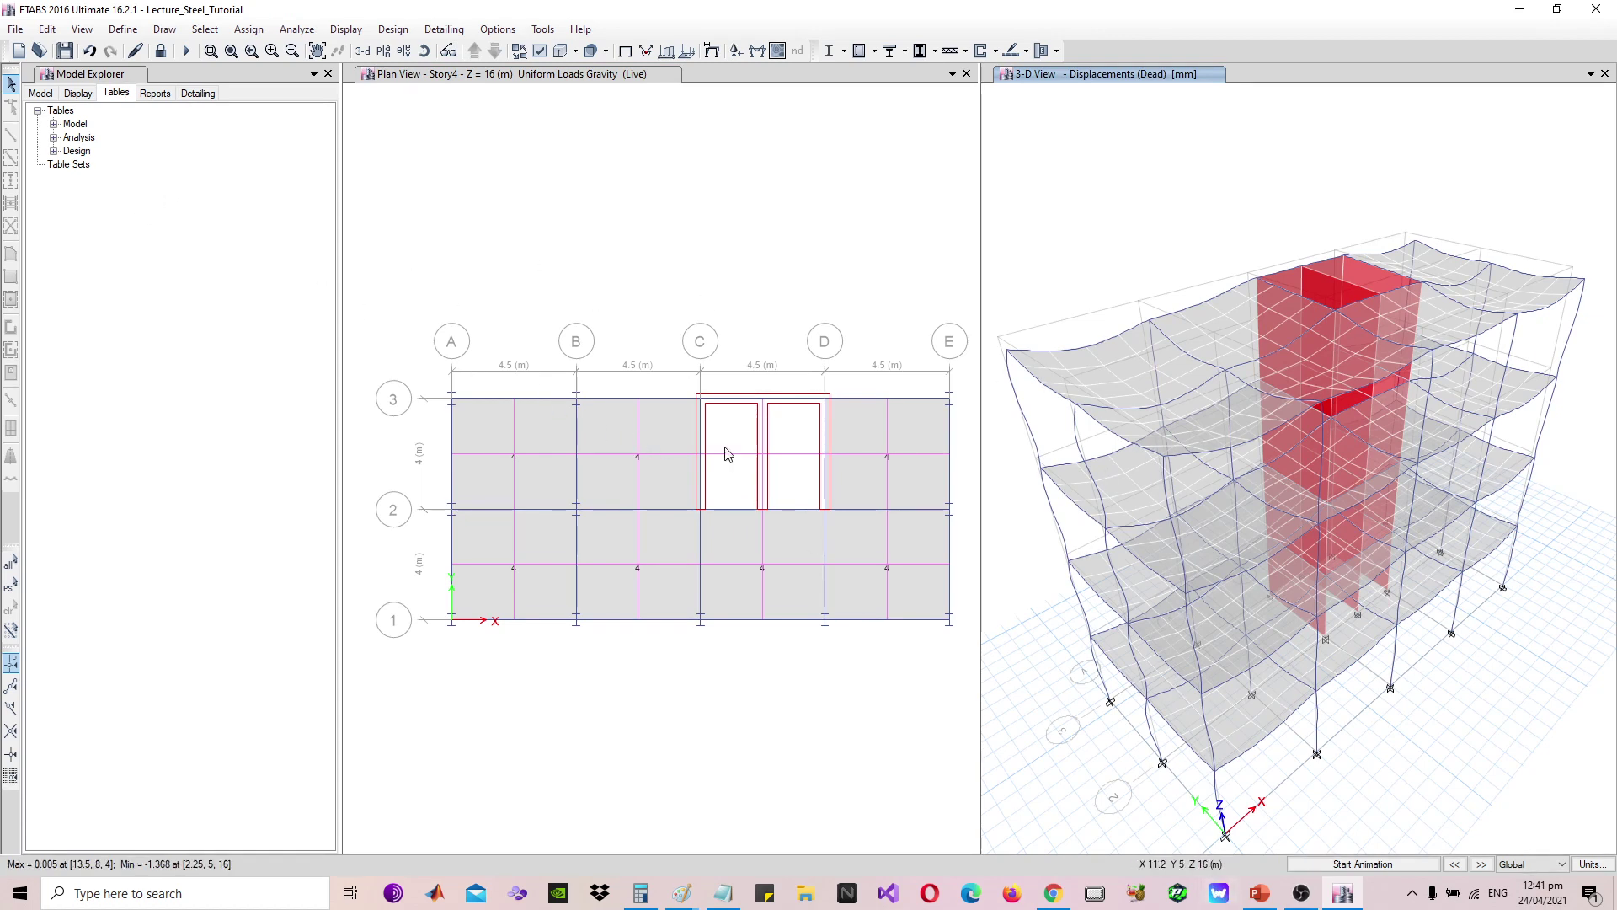
pyautogui.click(54, 139)
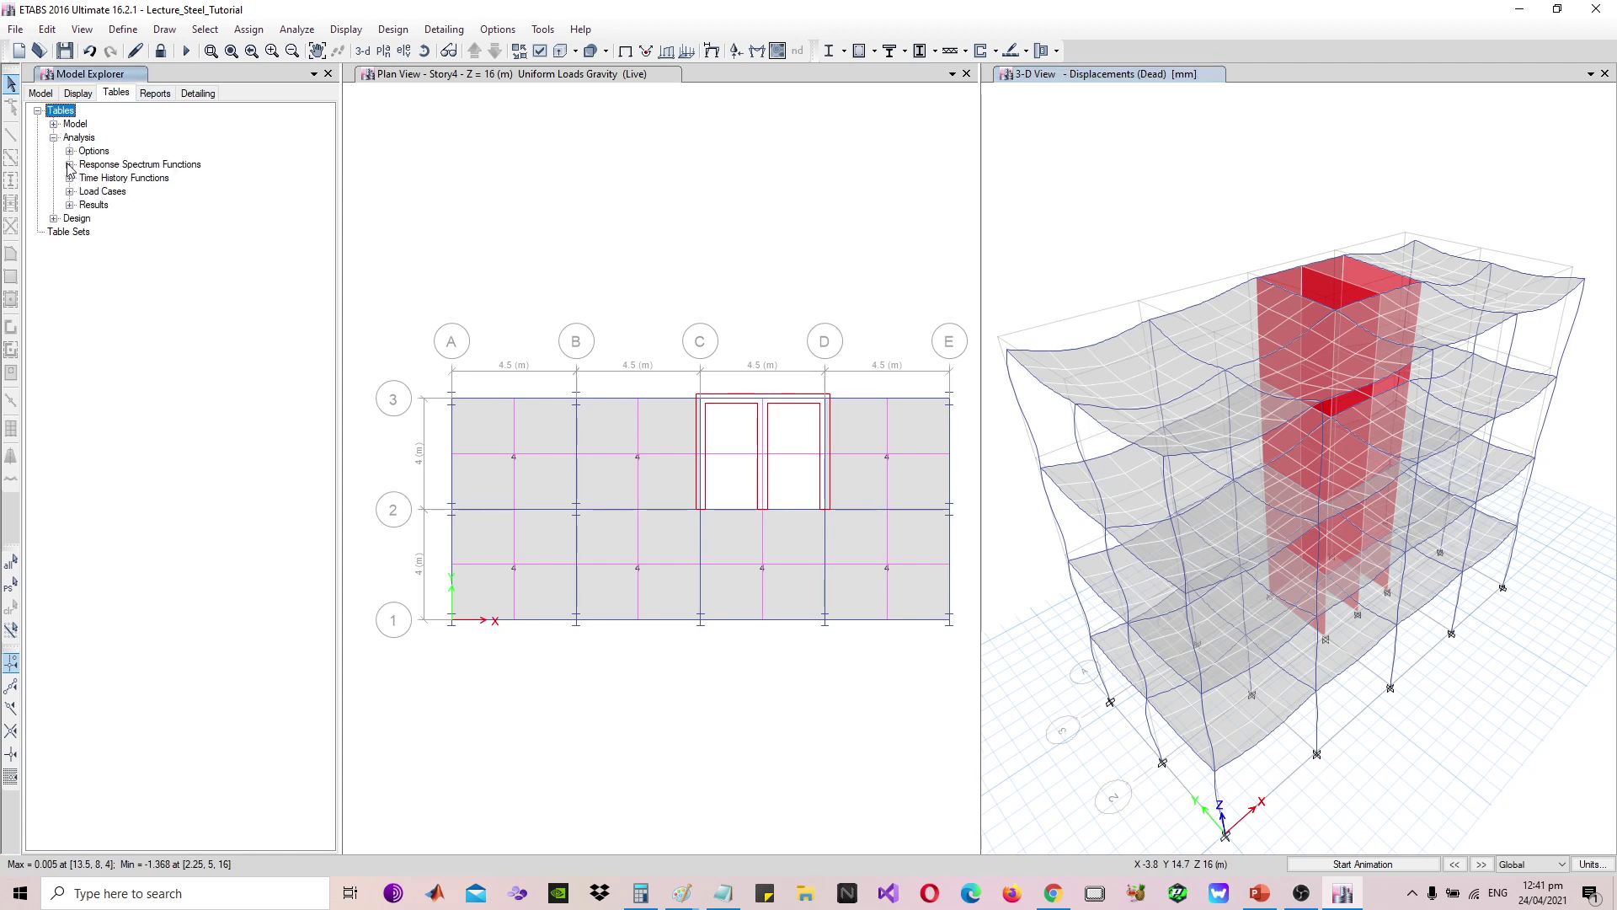
pyautogui.click(70, 205)
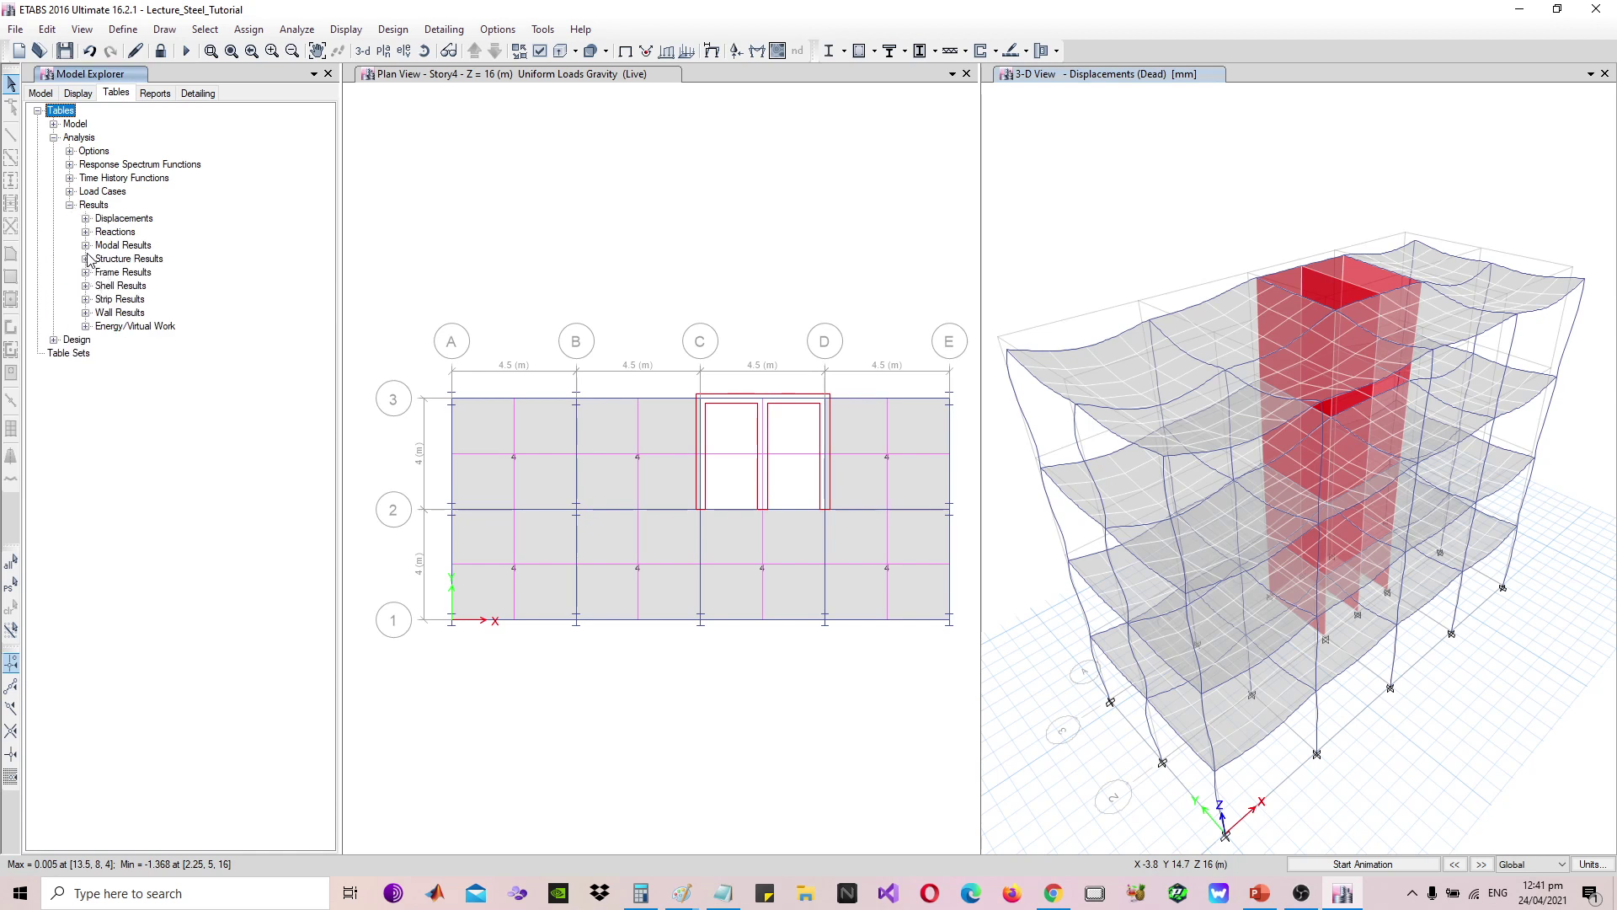
pyautogui.click(86, 258)
pyautogui.click(86, 258)
pyautogui.click(85, 231)
pyautogui.rightClick(122, 246)
pyautogui.click(169, 253)
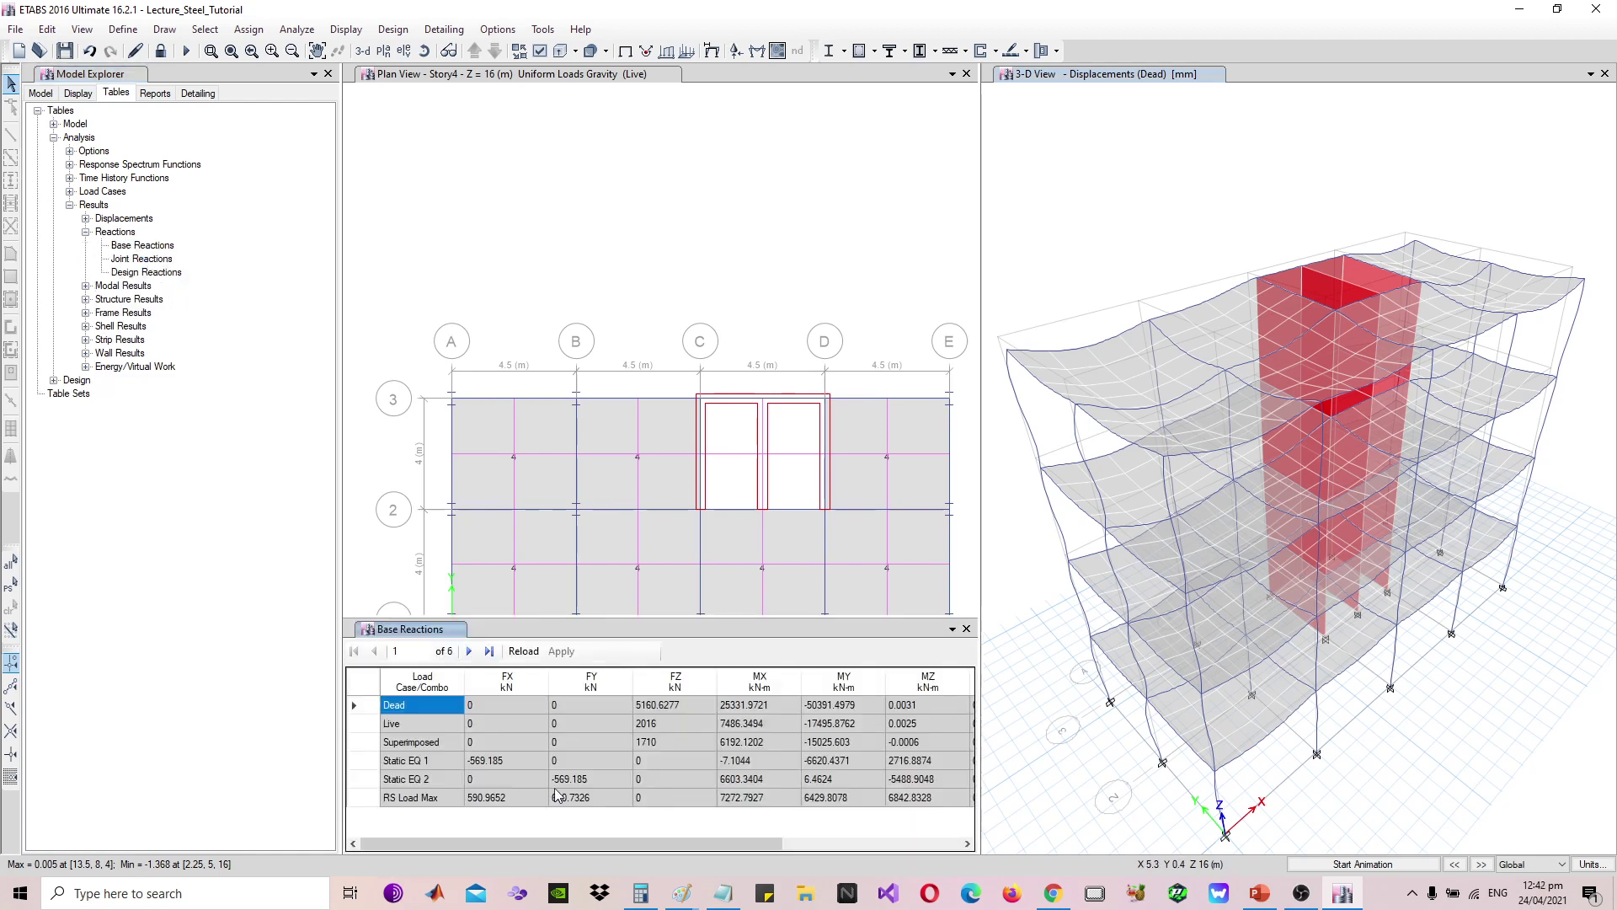
# Compare the RS Load Max FX and FY base reactions with the Static EQ values, and close the table
pyautogui.click(496, 800)
pyautogui.moveTo(566, 805); pyautogui.dragTo(514, 806)
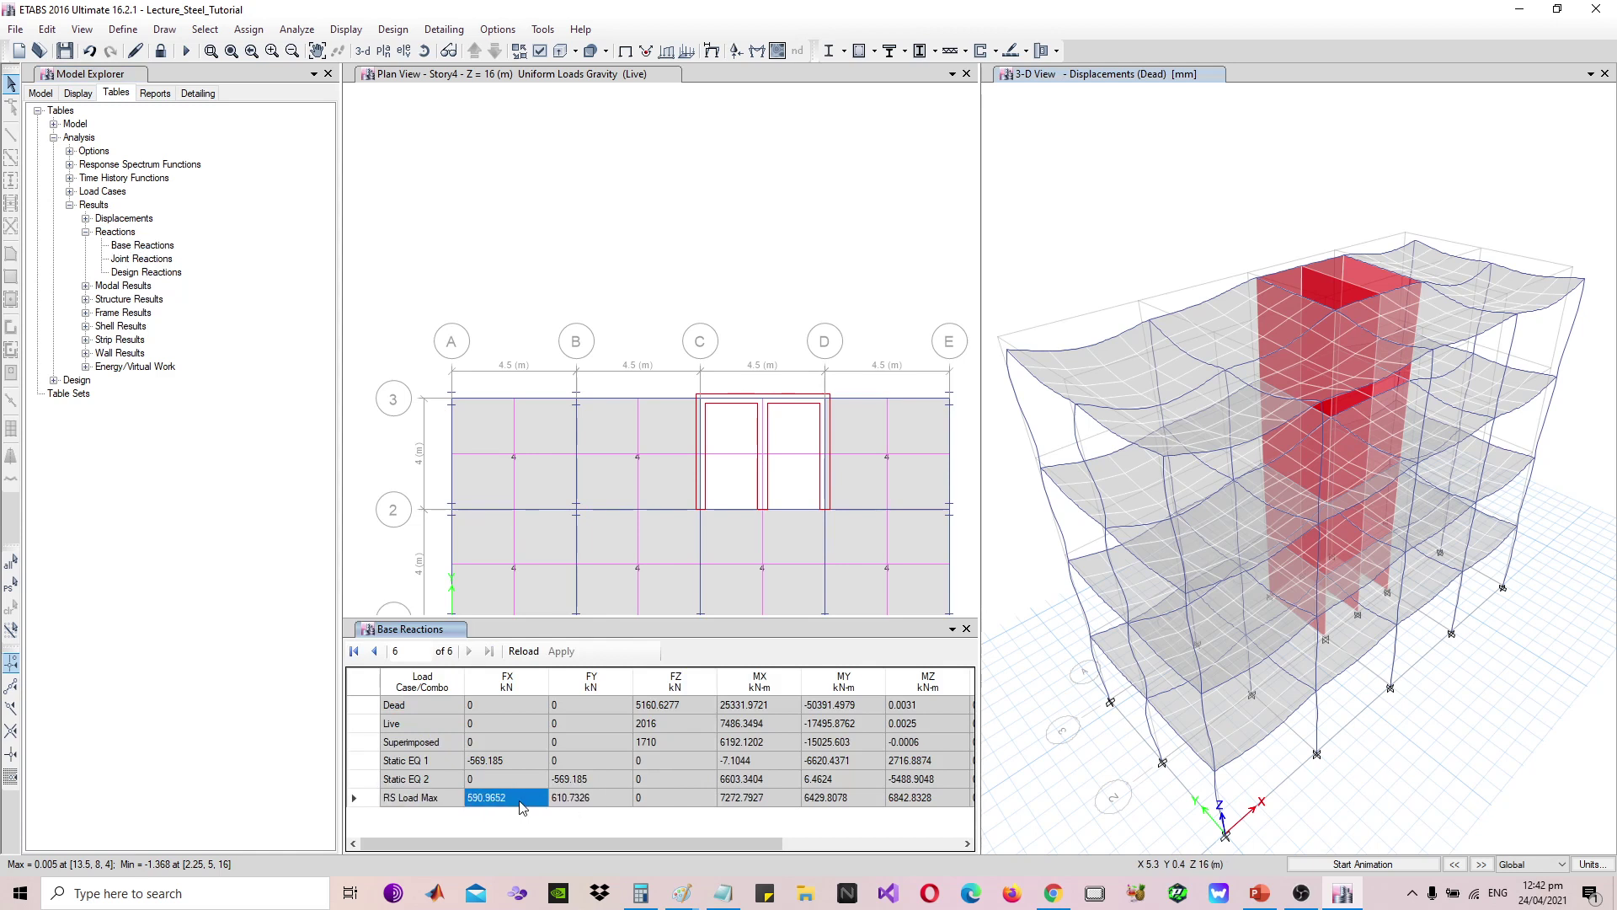
pyautogui.moveTo(523, 782)
pyautogui.mouseDown()
pyautogui.moveTo(589, 798)
pyautogui.moveTo(505, 797)
pyautogui.mouseUp()
pyautogui.moveTo(408, 808); pyautogui.dragTo(1007, 791)
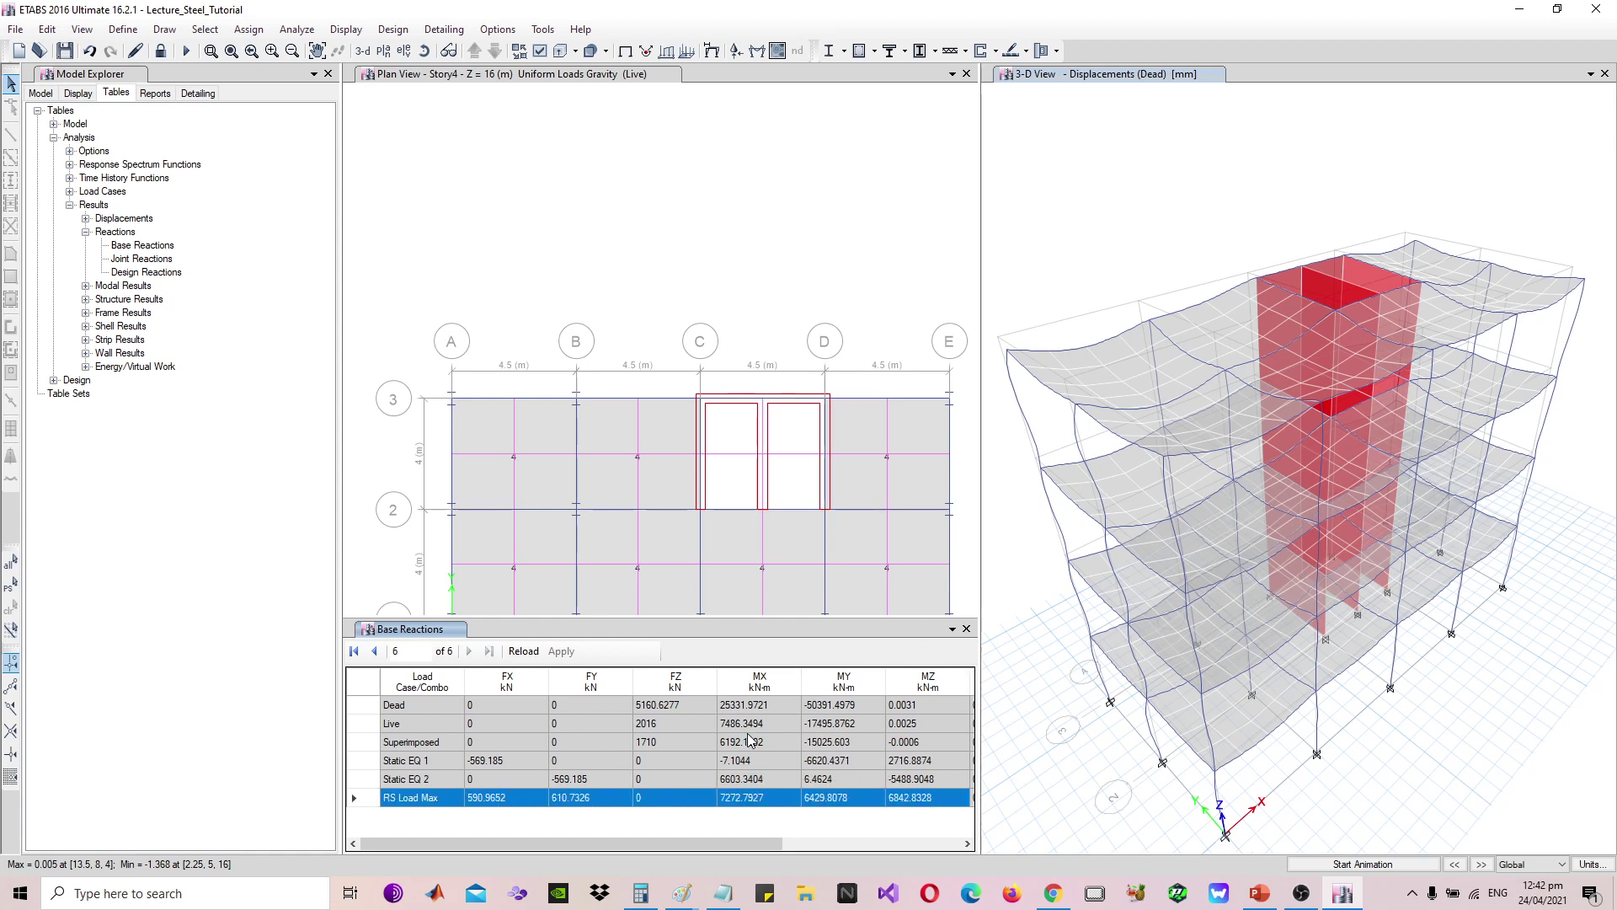
pyautogui.click(438, 800)
pyautogui.click(512, 801)
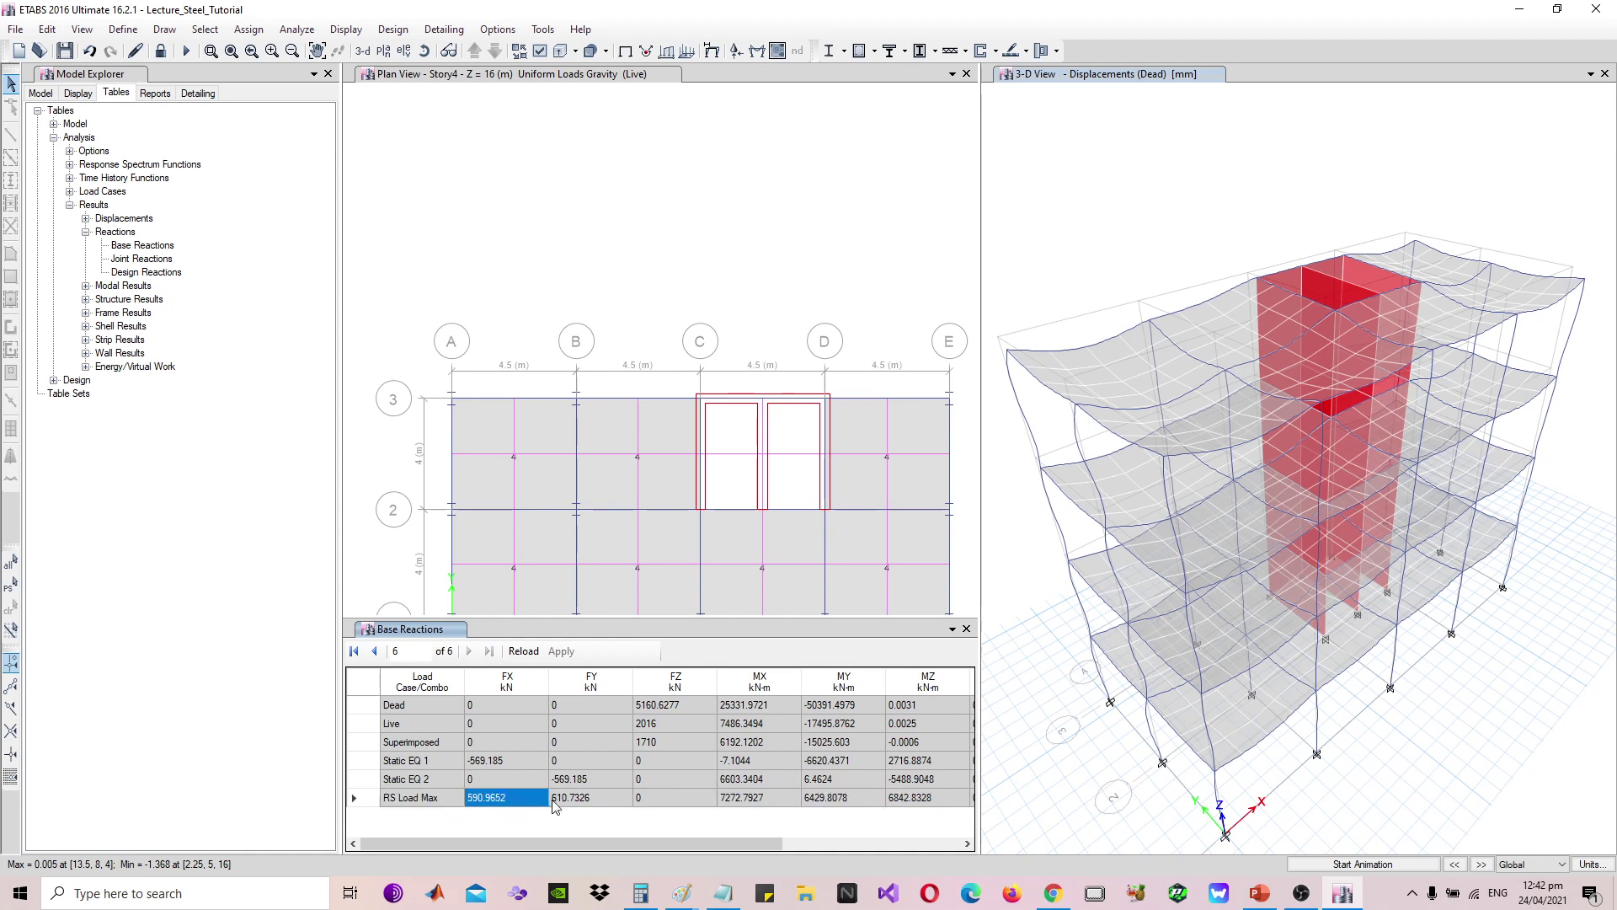
pyautogui.click(566, 801)
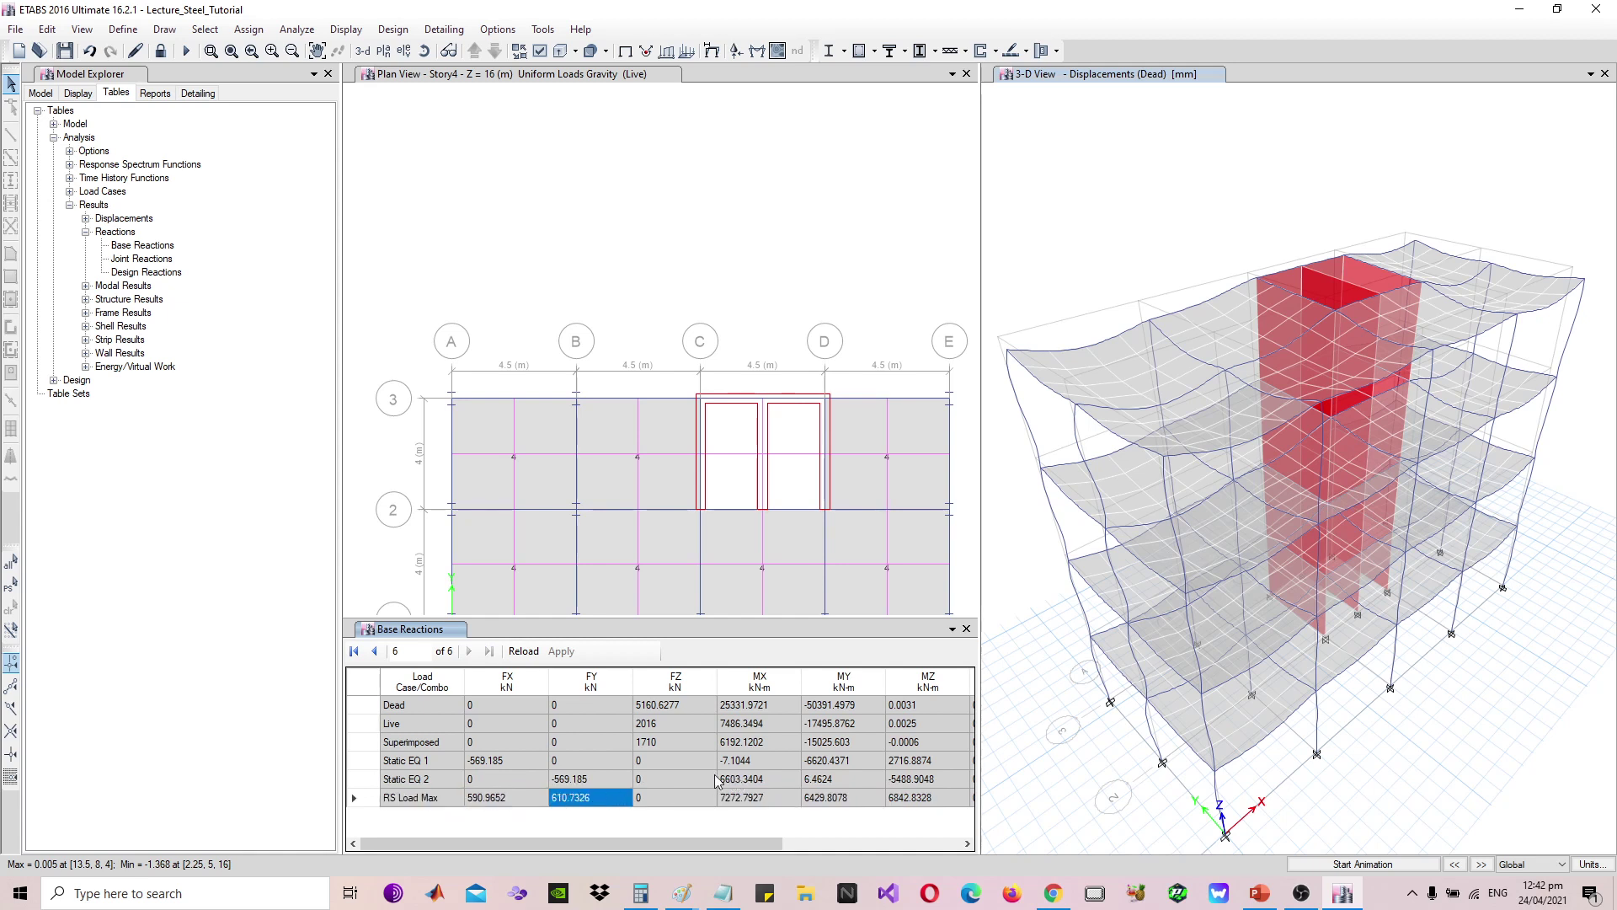
pyautogui.moveTo(430, 801); pyautogui.dragTo(605, 804)
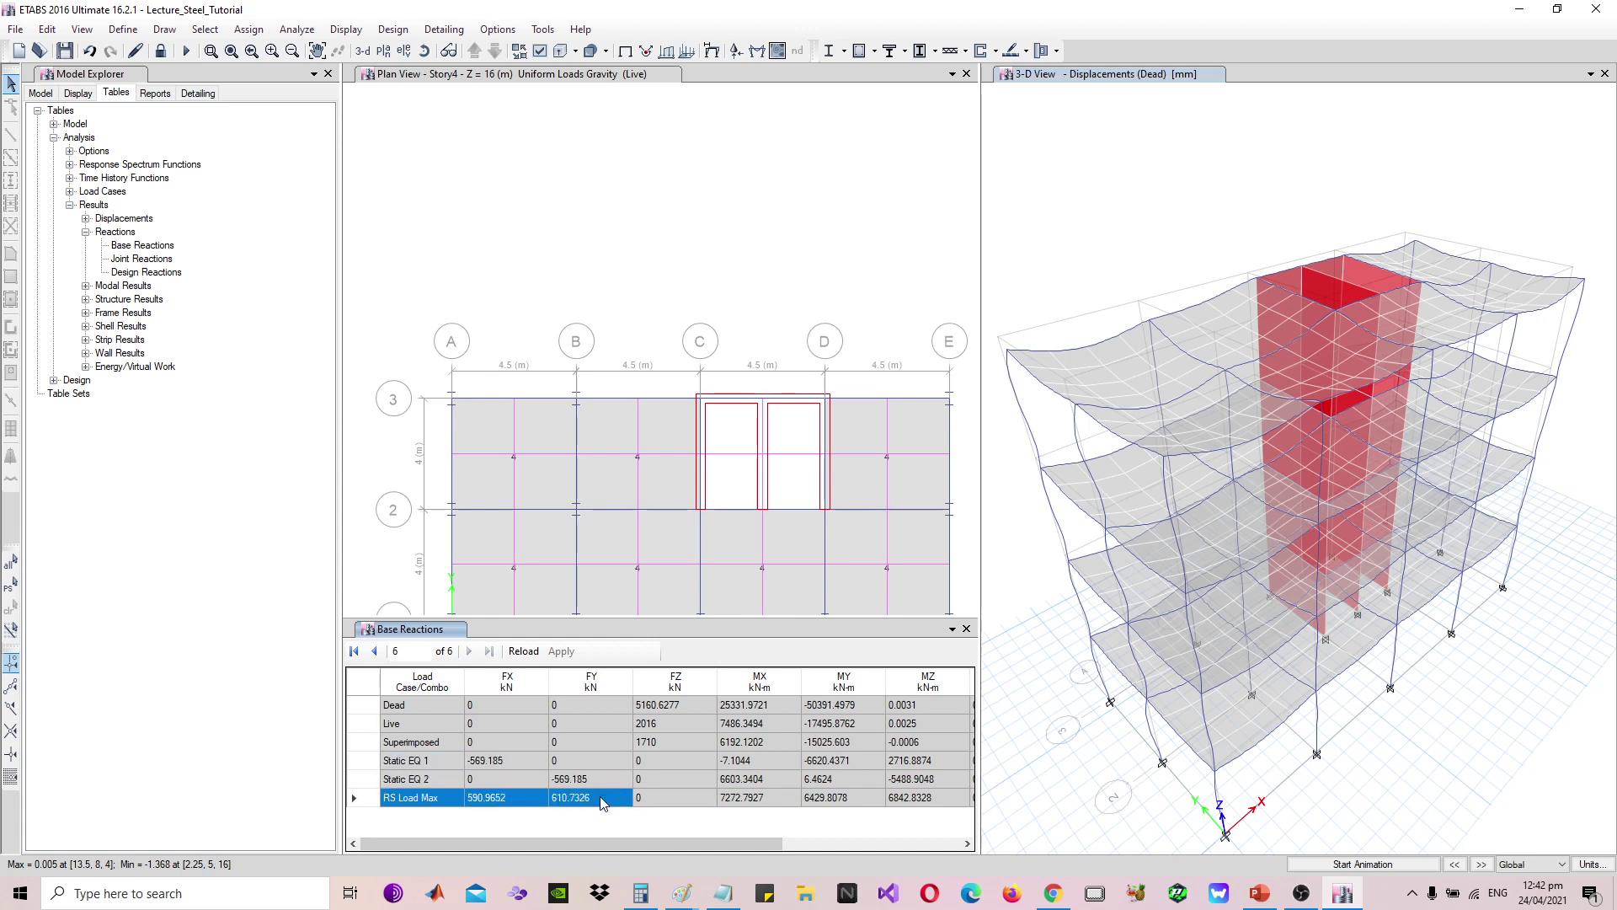
pyautogui.click(967, 629)
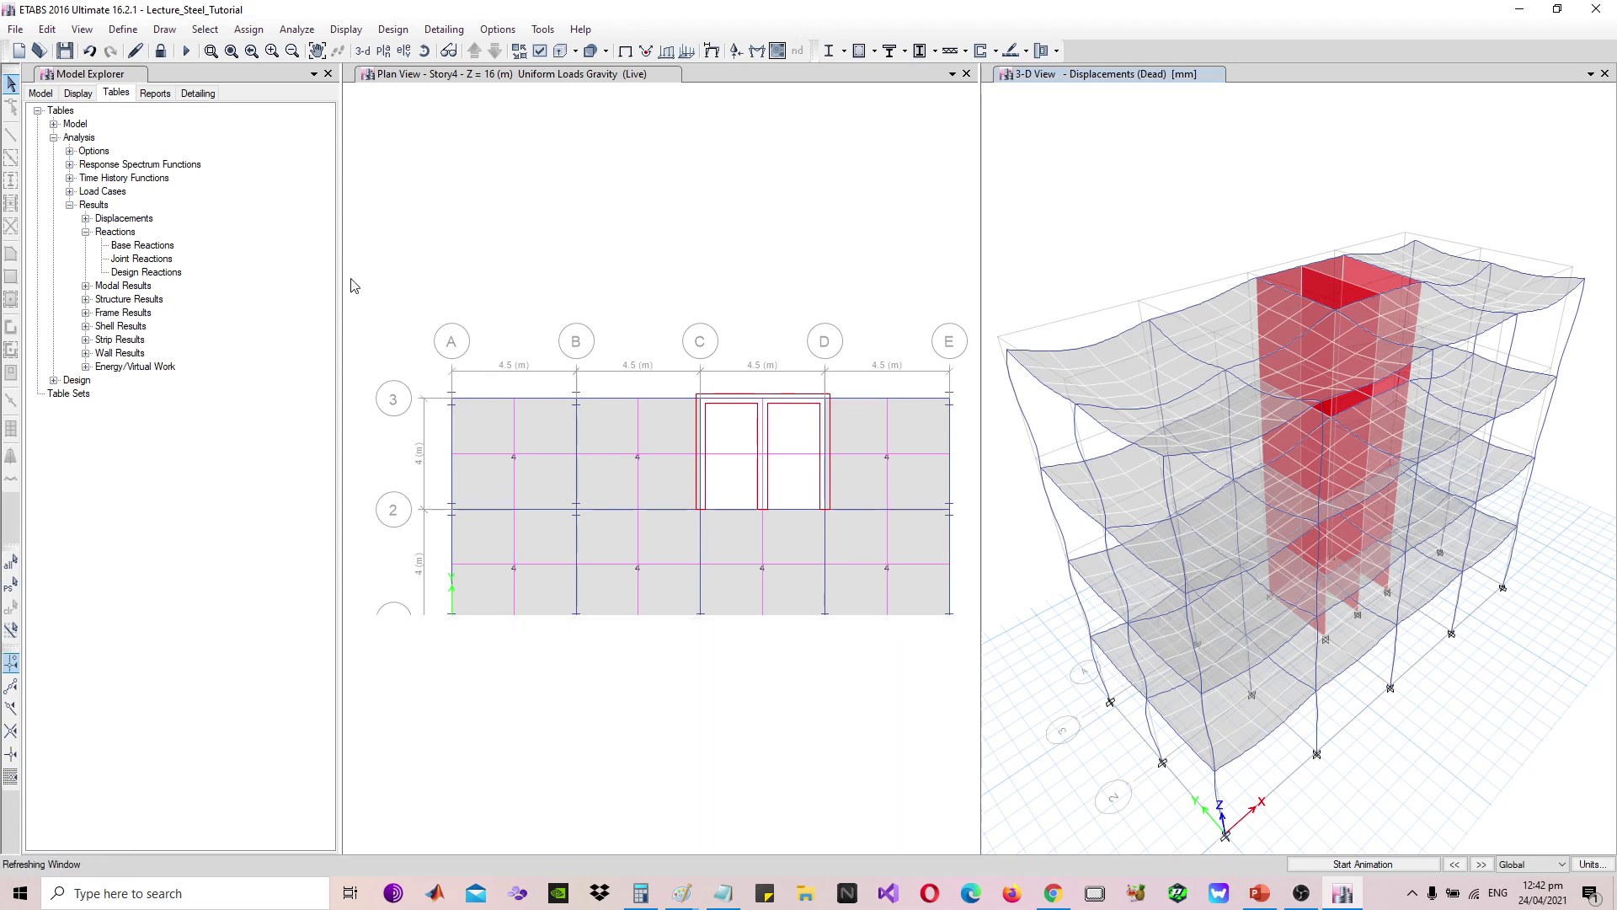
pyautogui.click(53, 138)
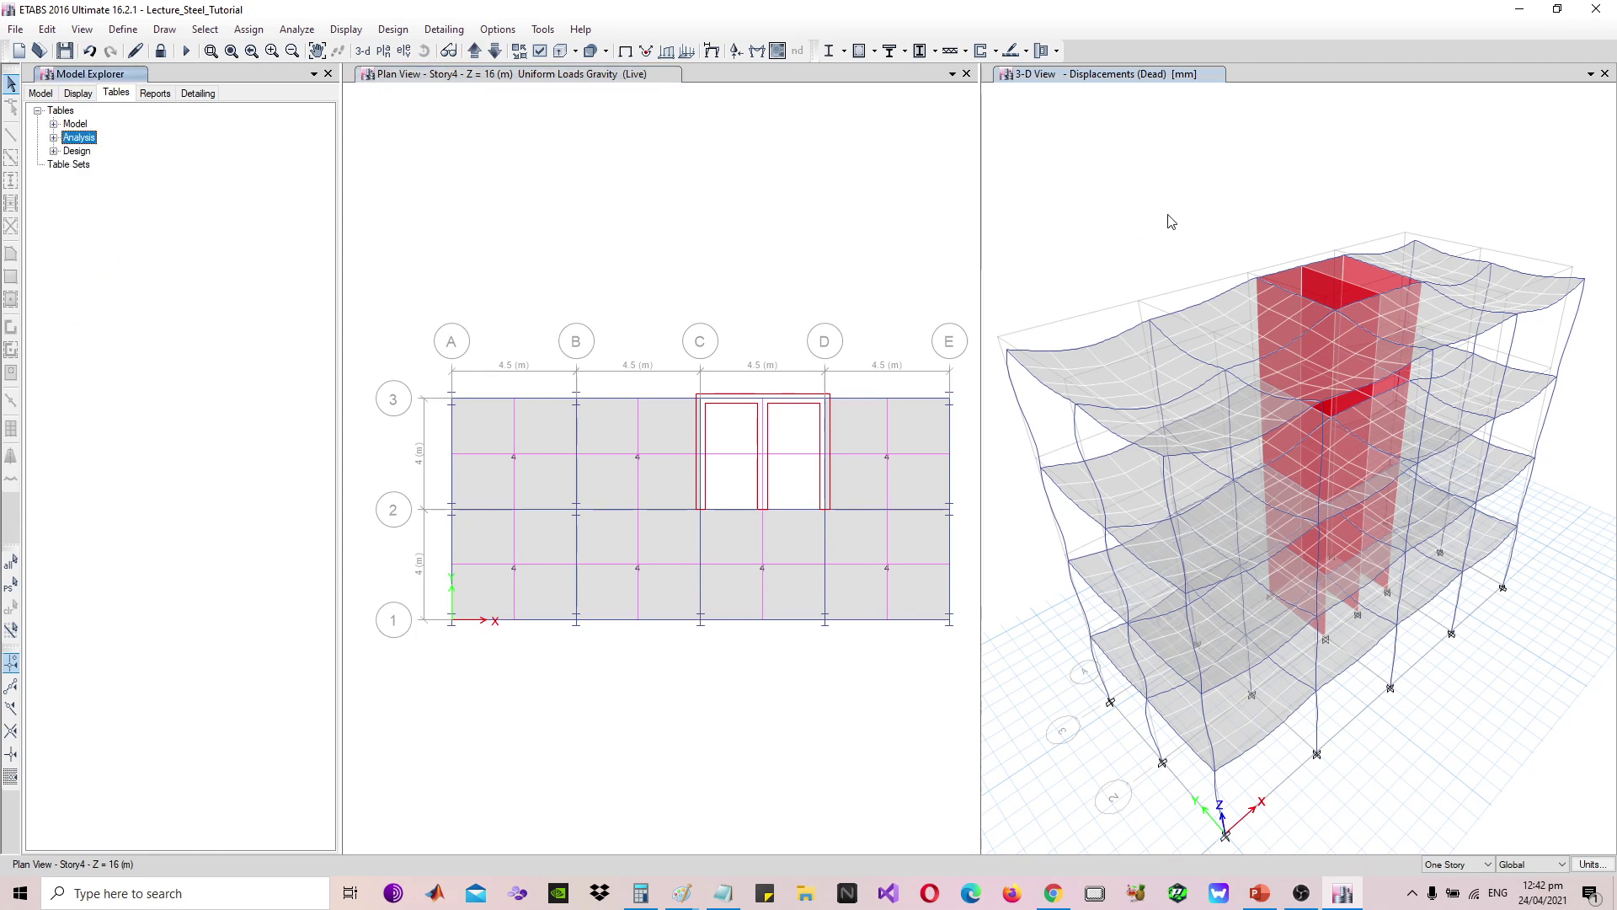
# Check the strength load combinations selected for steel frame design, and close the selection unchanged
pyautogui.click(1146, 224)
pyautogui.click(842, 52)
pyautogui.click(841, 53)
pyautogui.click(842, 52)
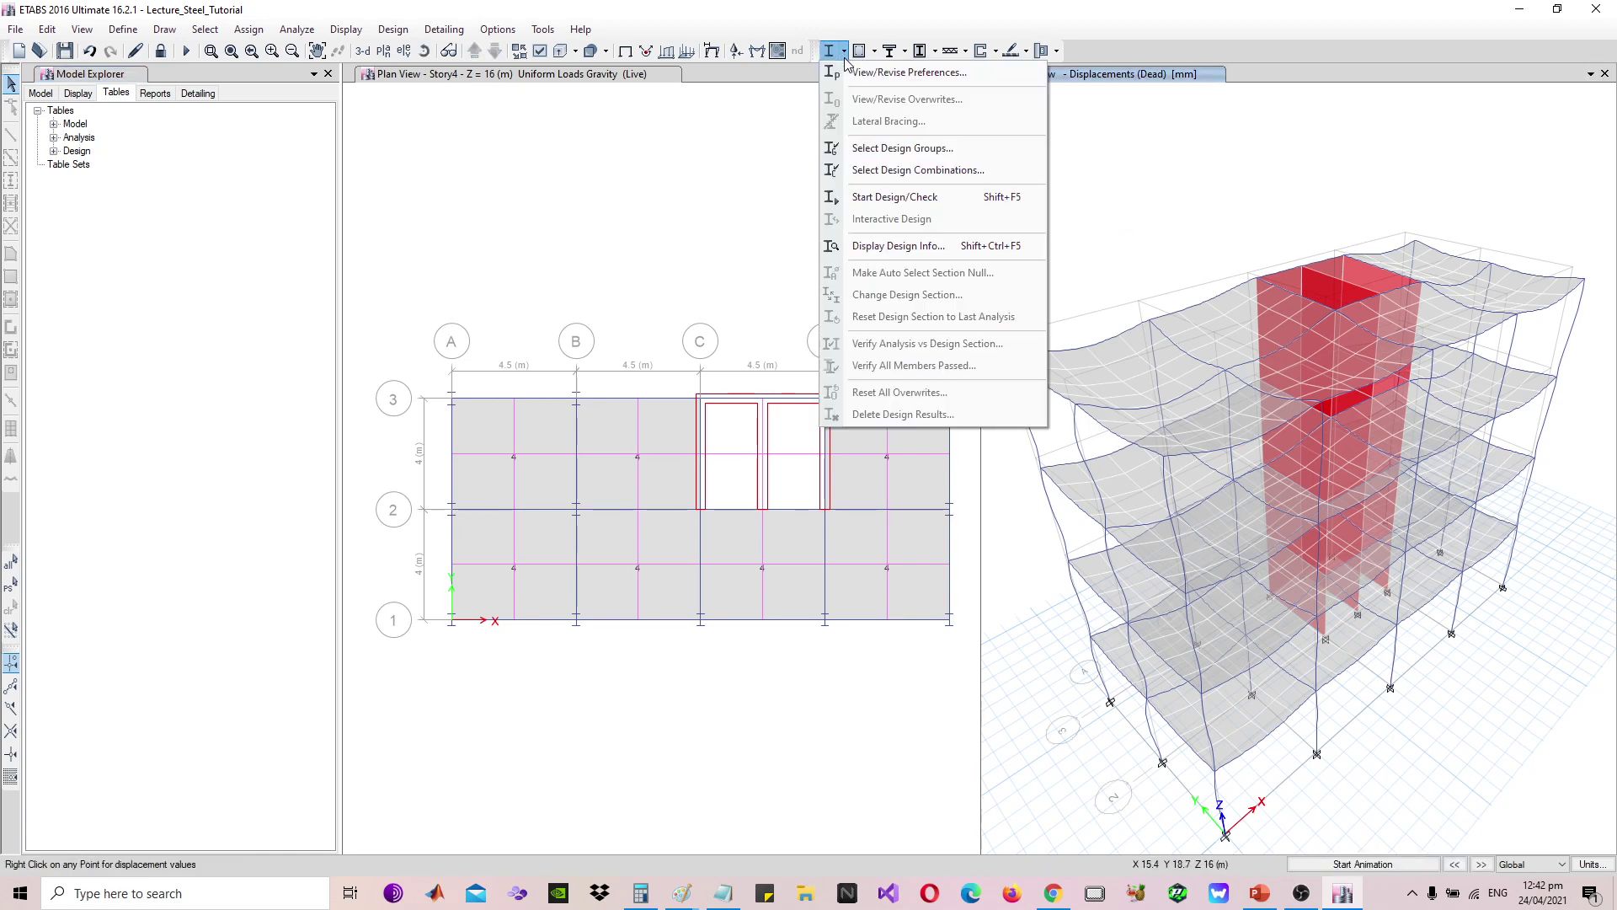
pyautogui.click(933, 171)
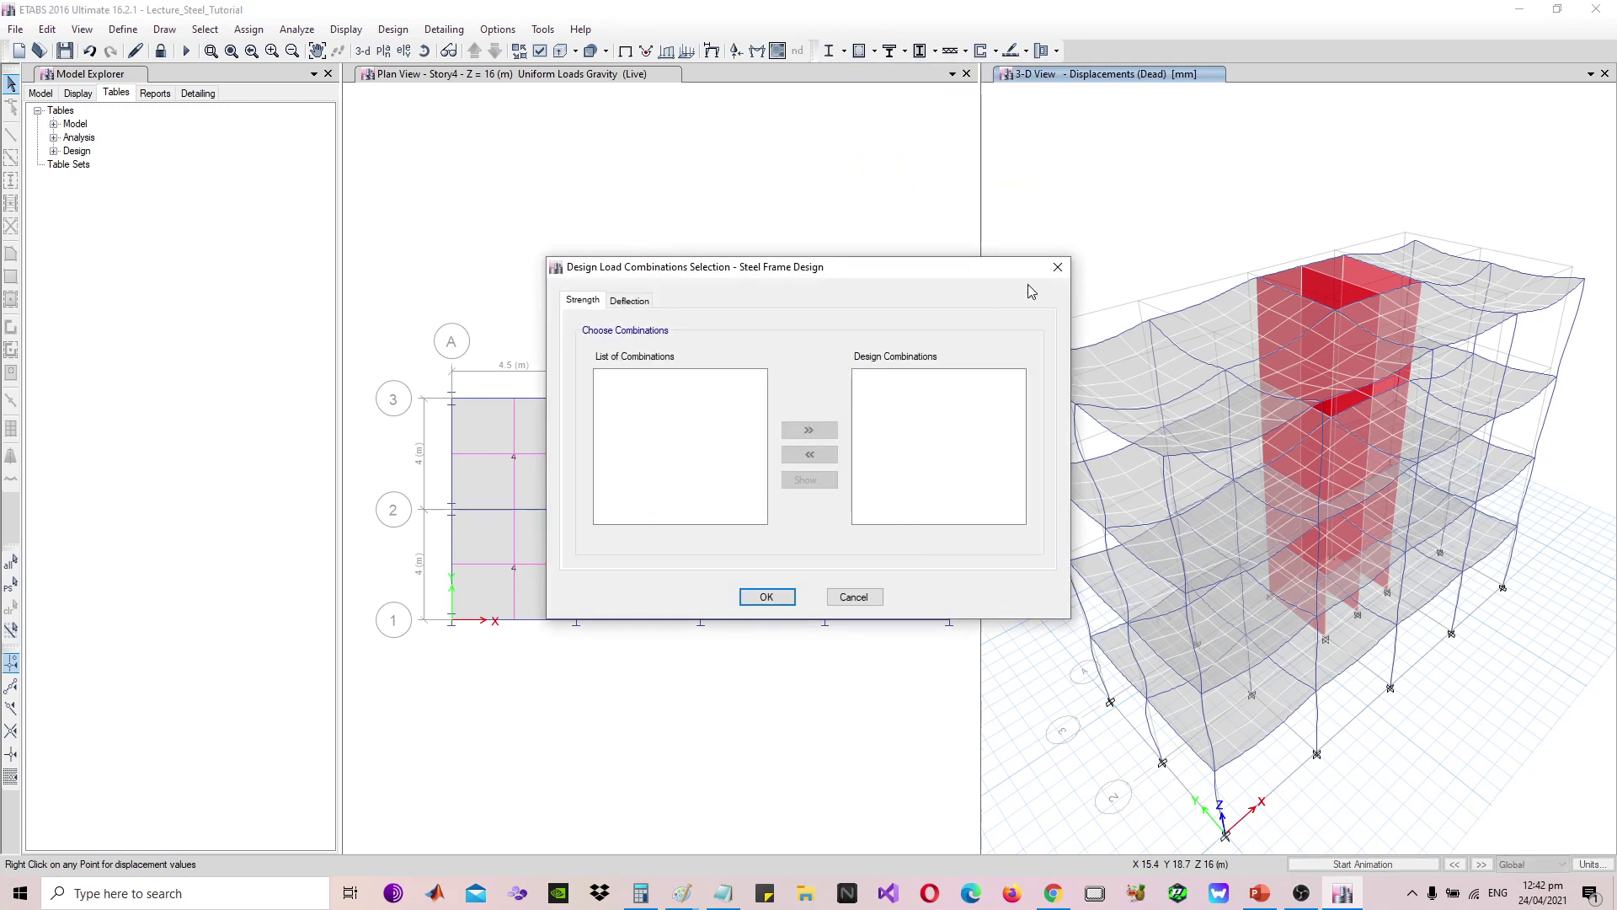
pyautogui.click(1058, 268)
# Review the AISC 360-10 steel frame design preferences and accept them as they are
pyautogui.click(842, 50)
pyautogui.click(861, 78)
pyautogui.click(843, 51)
pyautogui.click(863, 74)
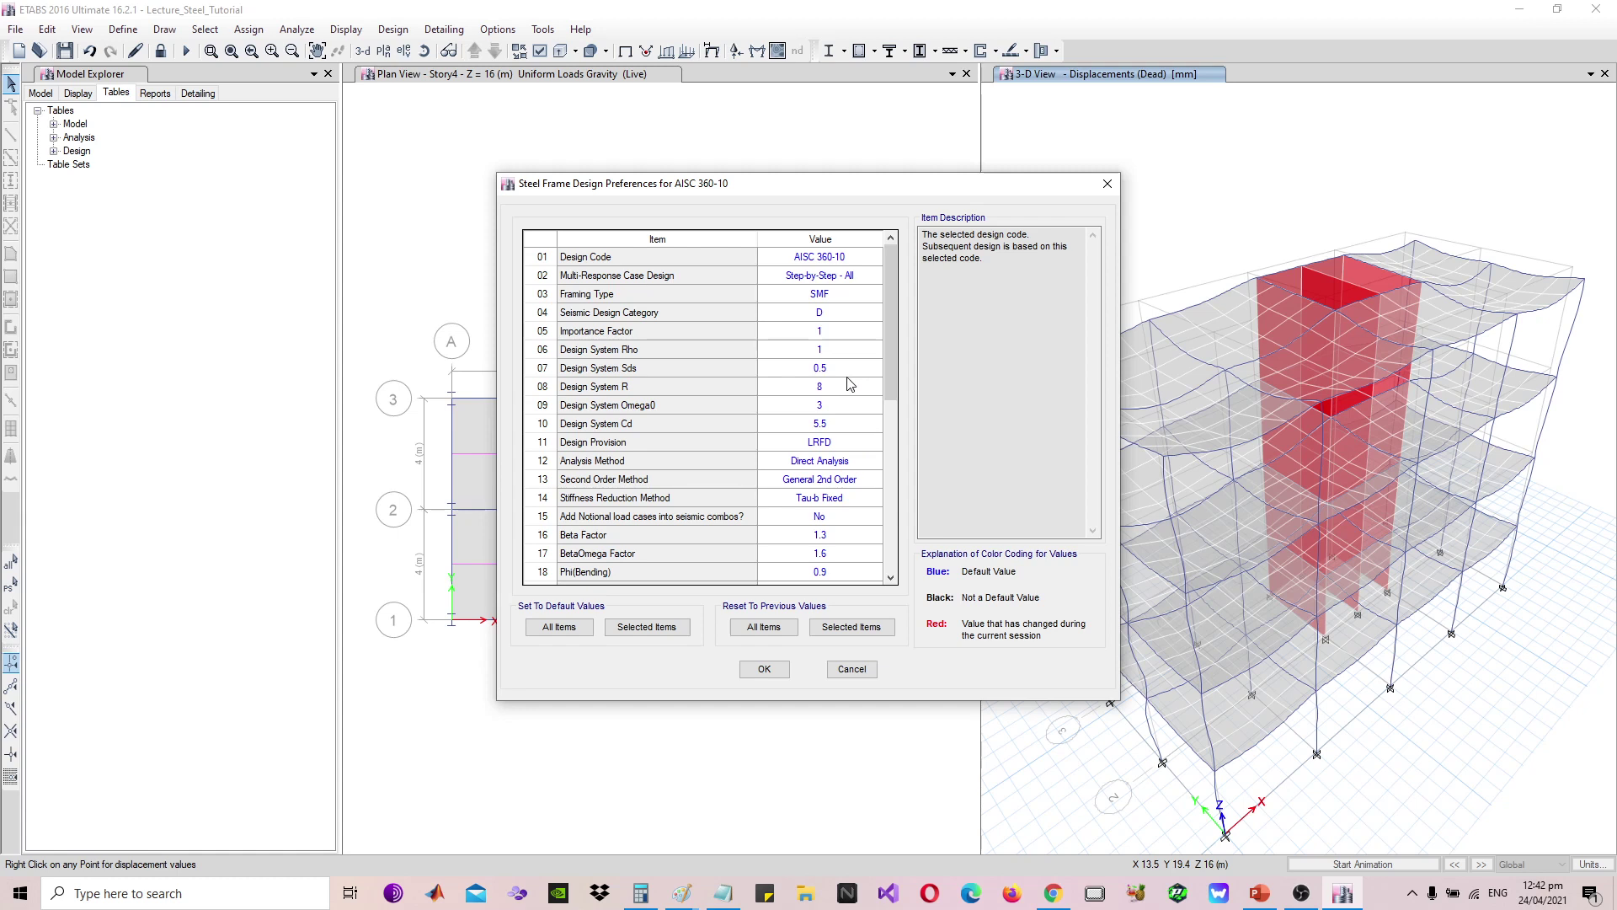
pyautogui.scroll(-7, 849, 385)
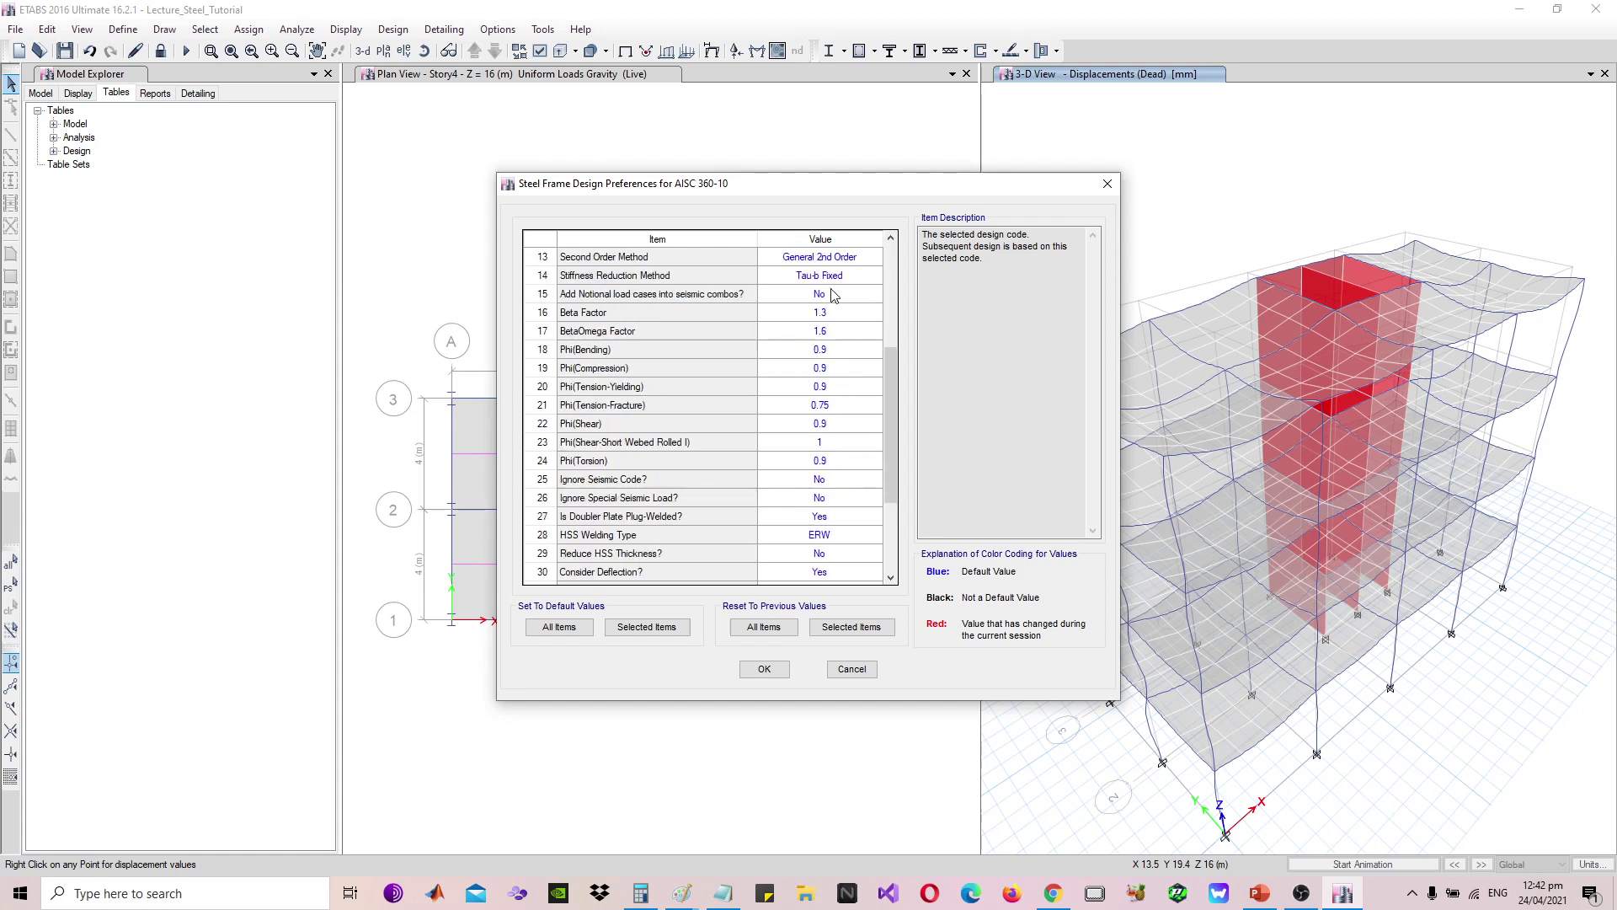
pyautogui.scroll(7, 849, 439)
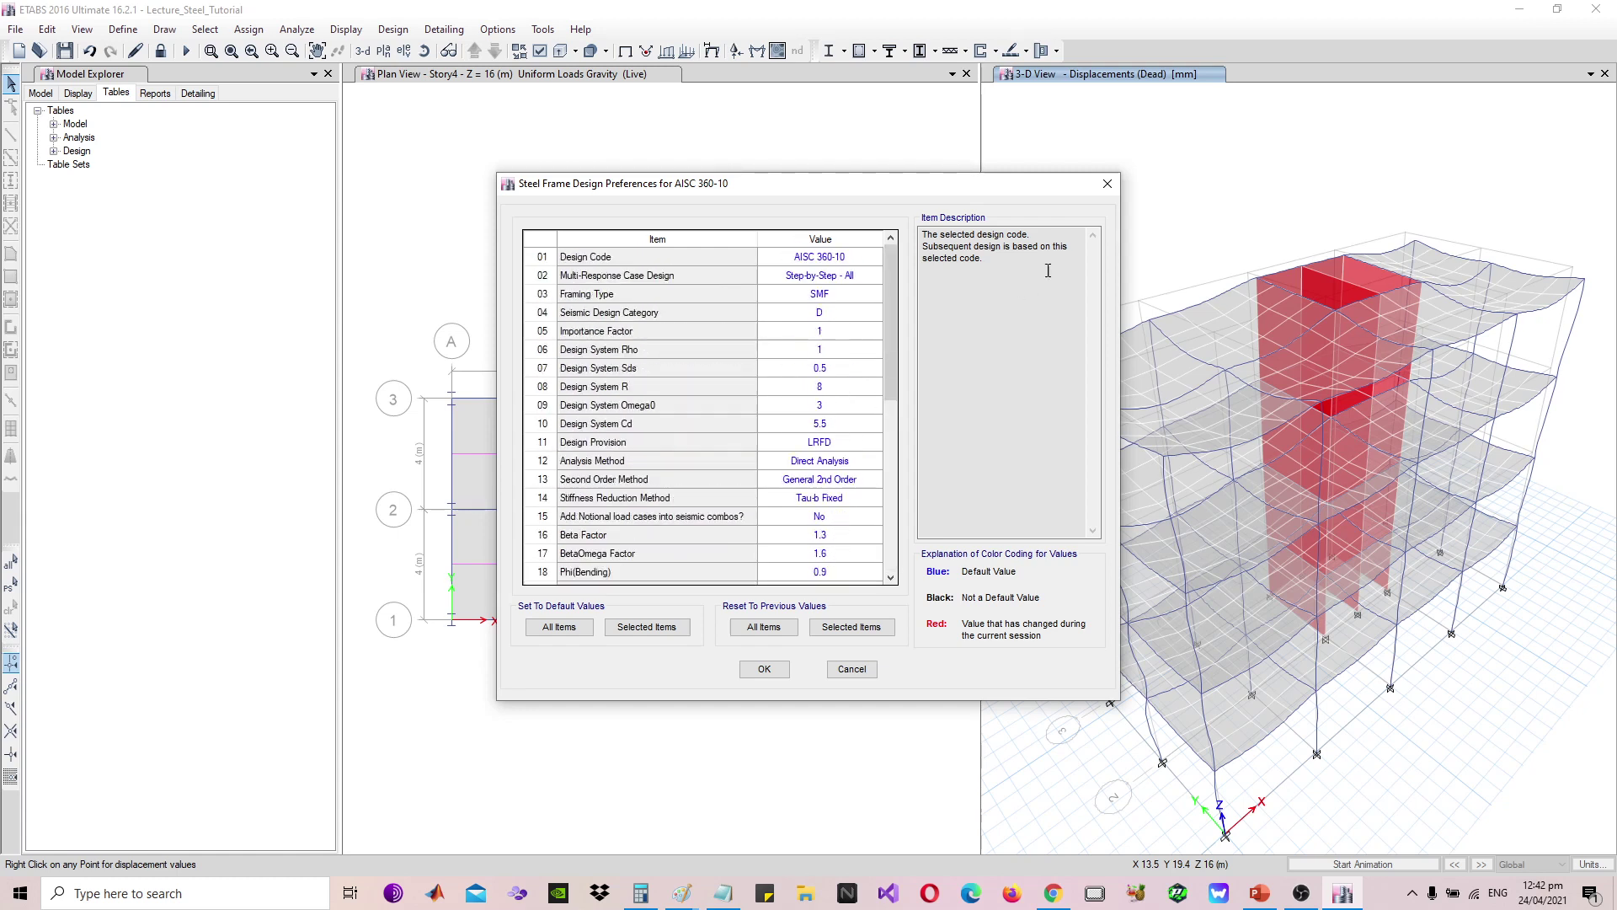
pyautogui.click(765, 668)
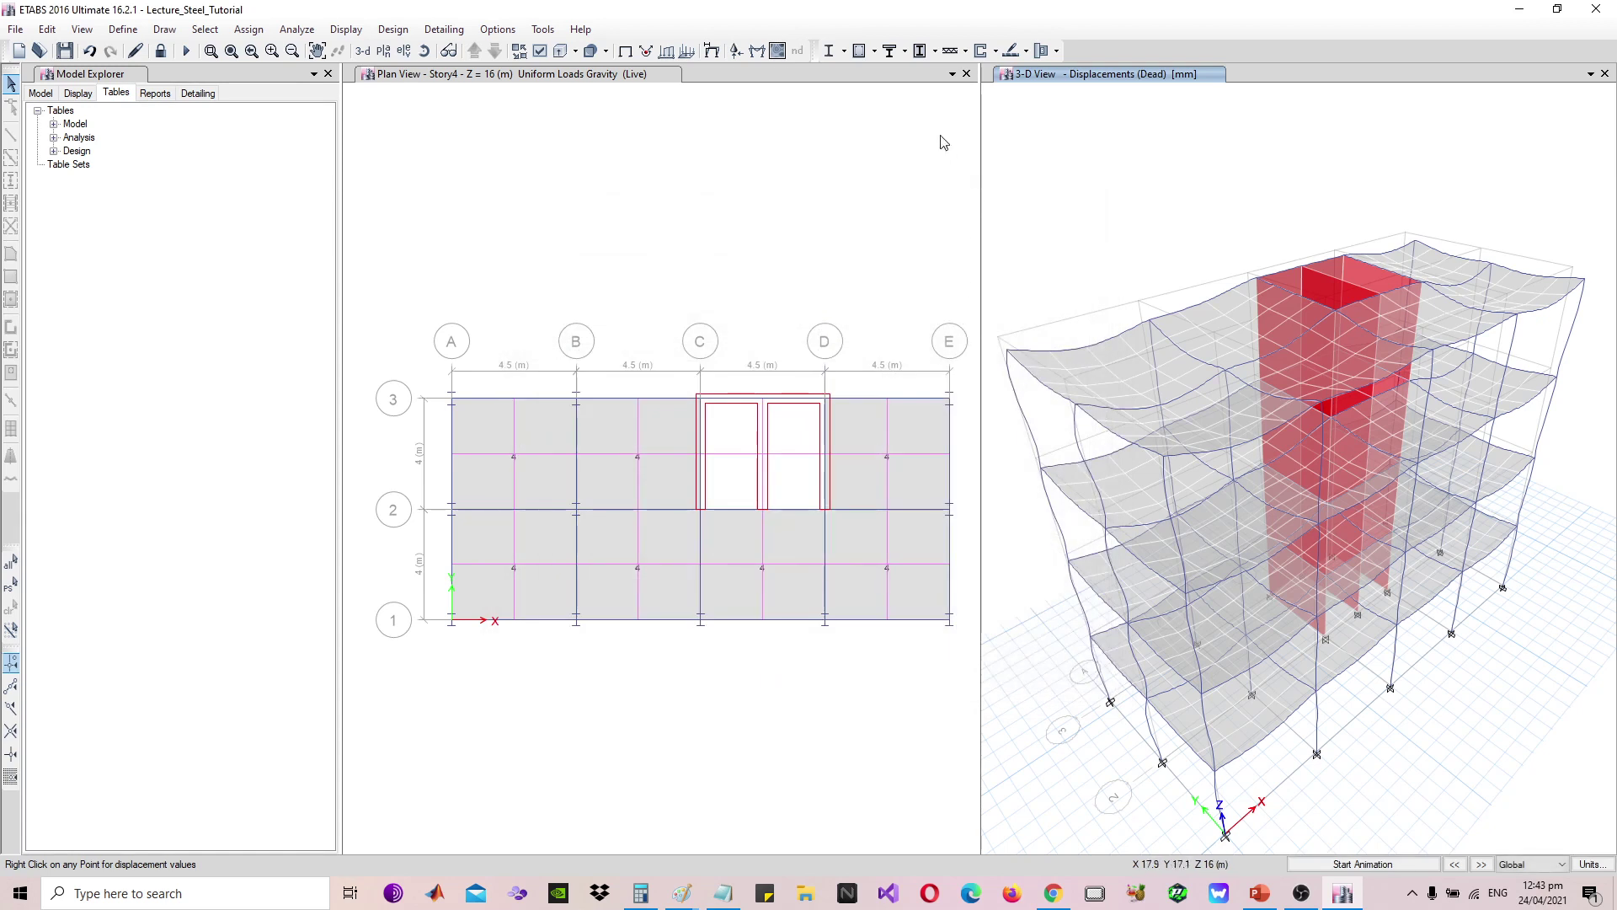
# Run the steel frame design check, reiterating analysis and design wherever analysis and design sections differ, and minimize the calculator
pyautogui.click(845, 52)
pyautogui.click(844, 52)
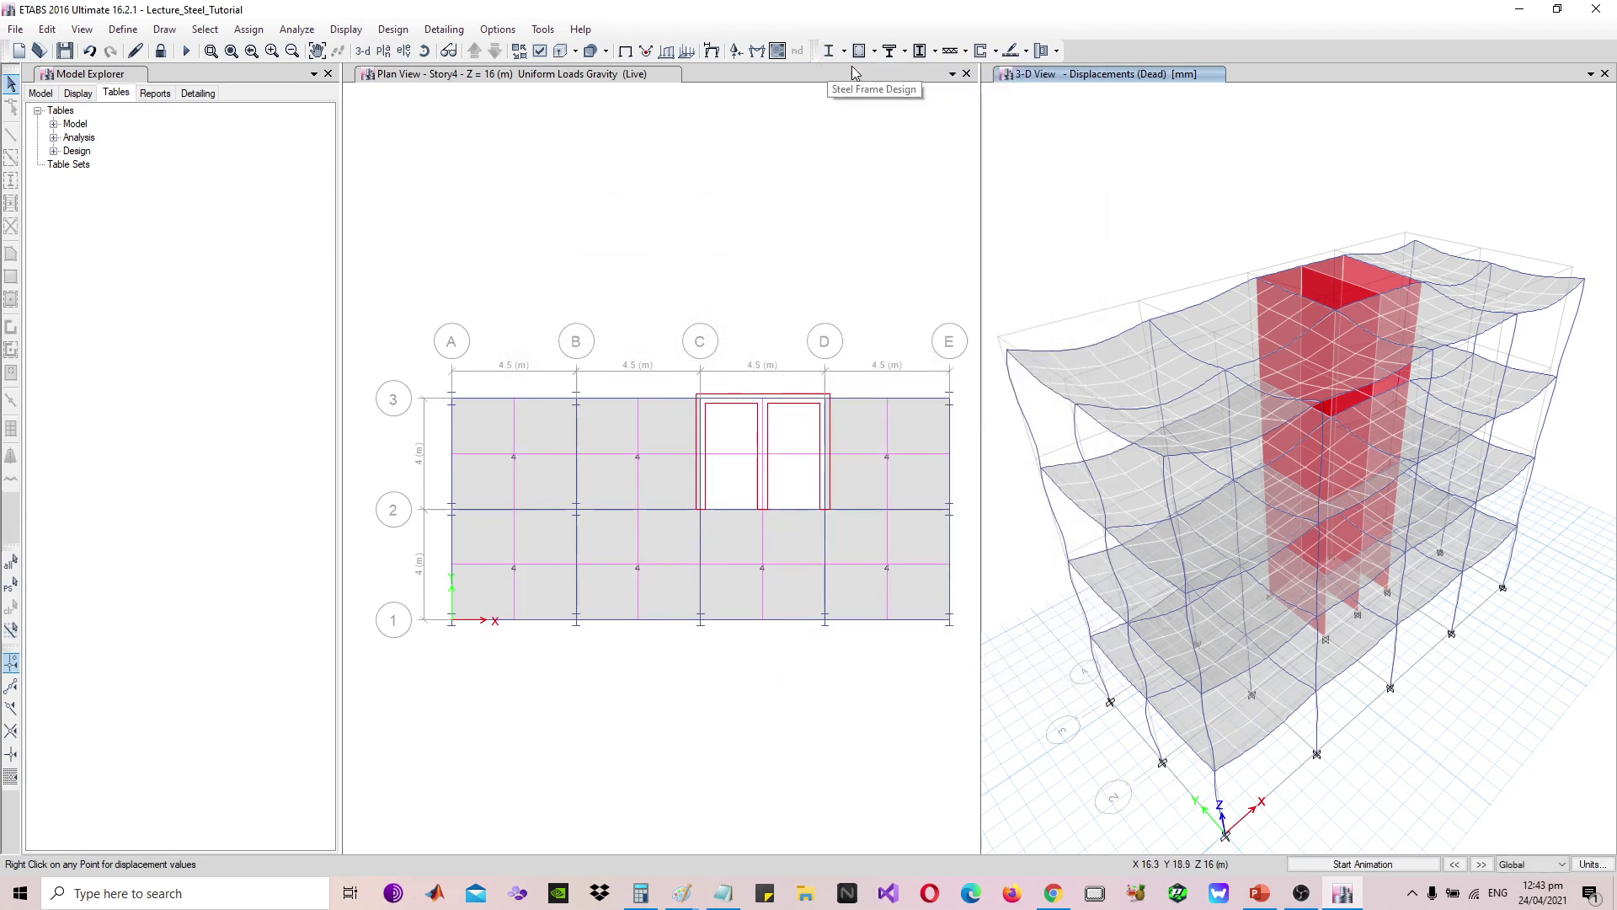
pyautogui.click(845, 52)
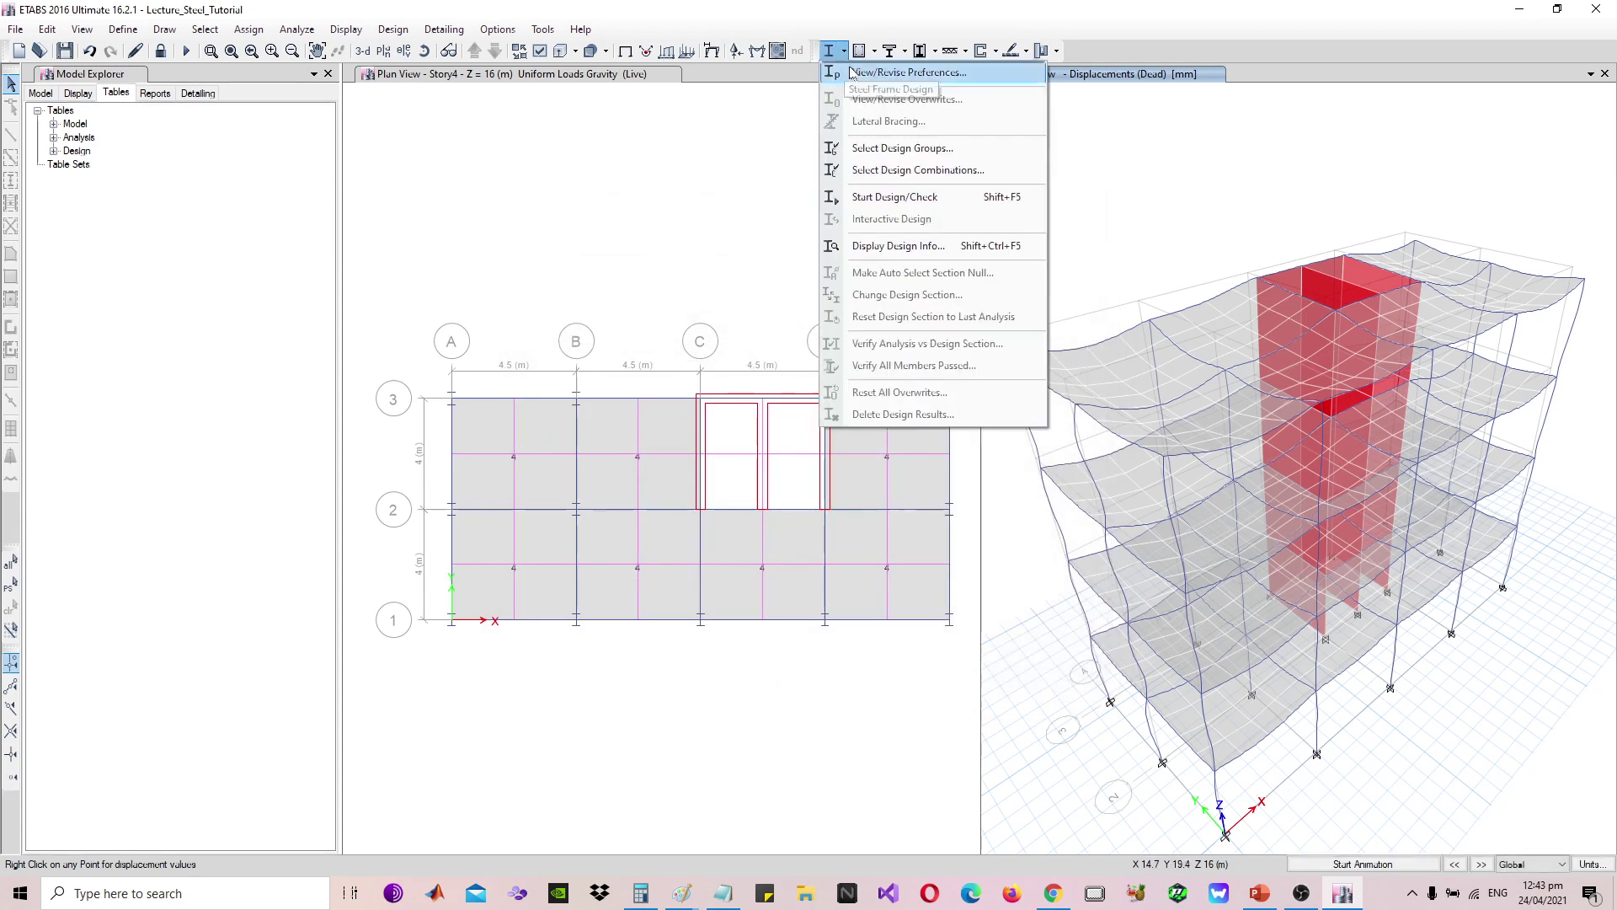
pyautogui.click(908, 200)
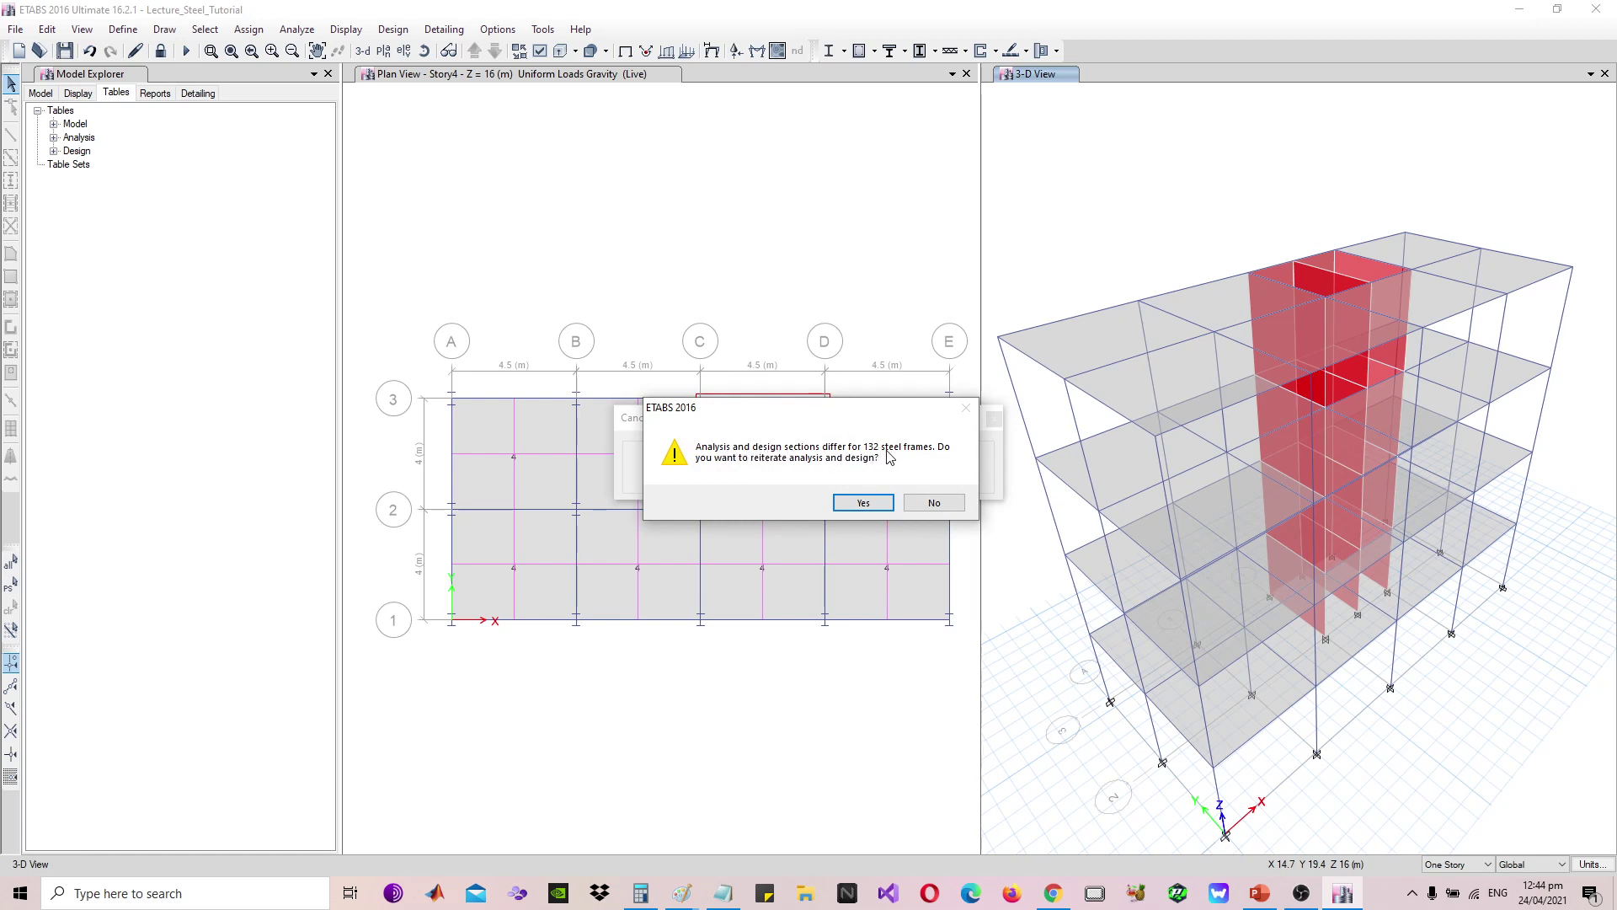
pyautogui.click(859, 503)
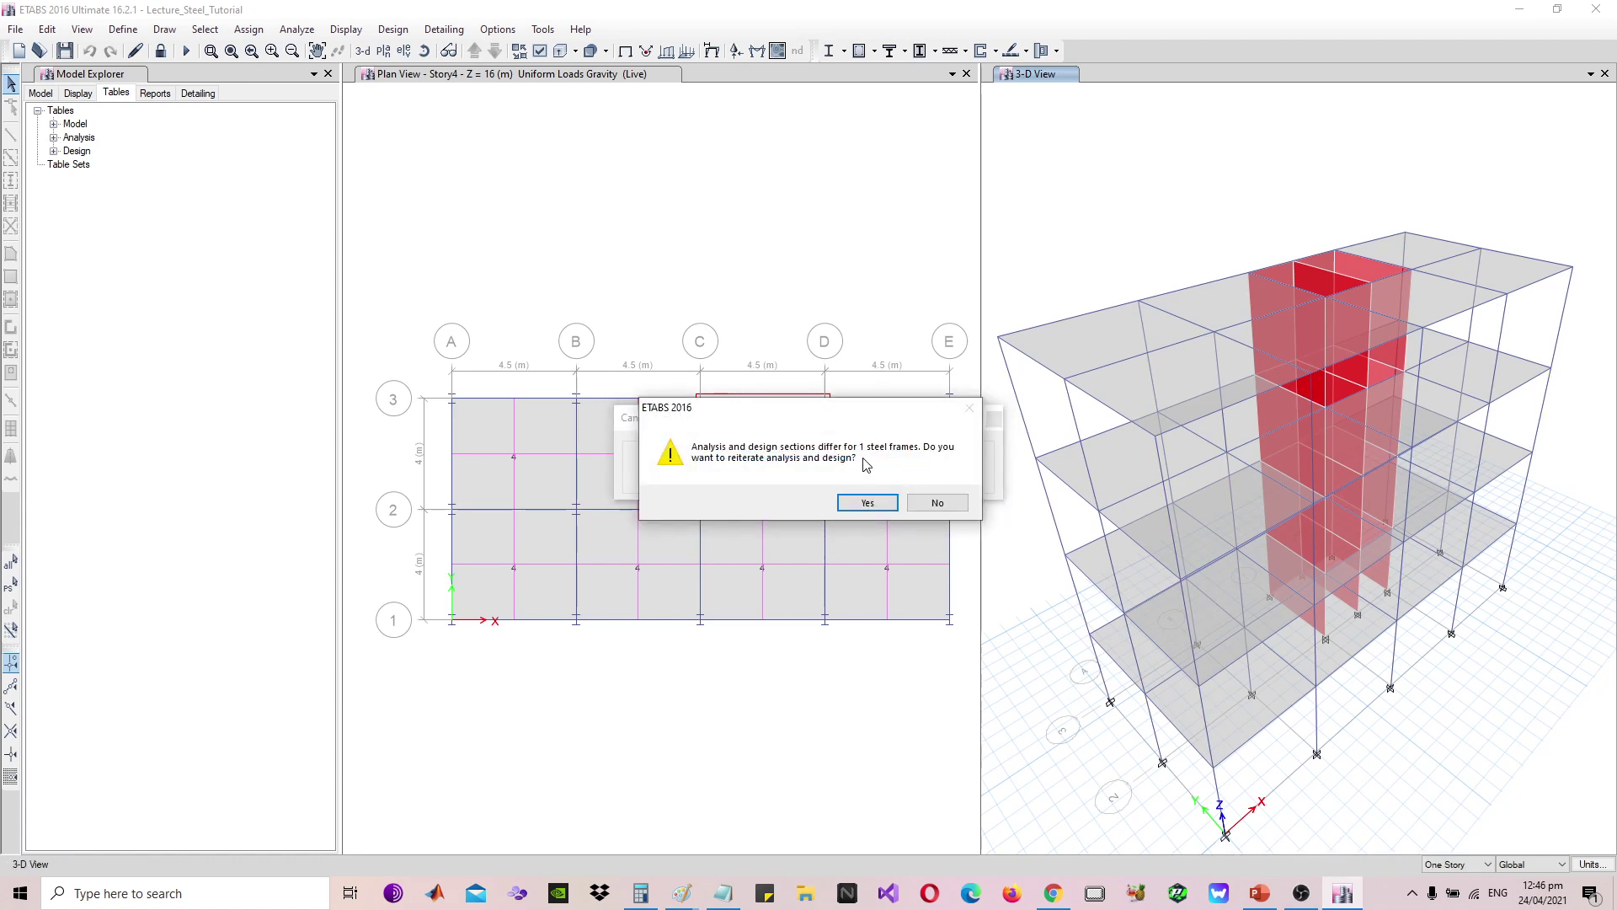
pyautogui.click(867, 502)
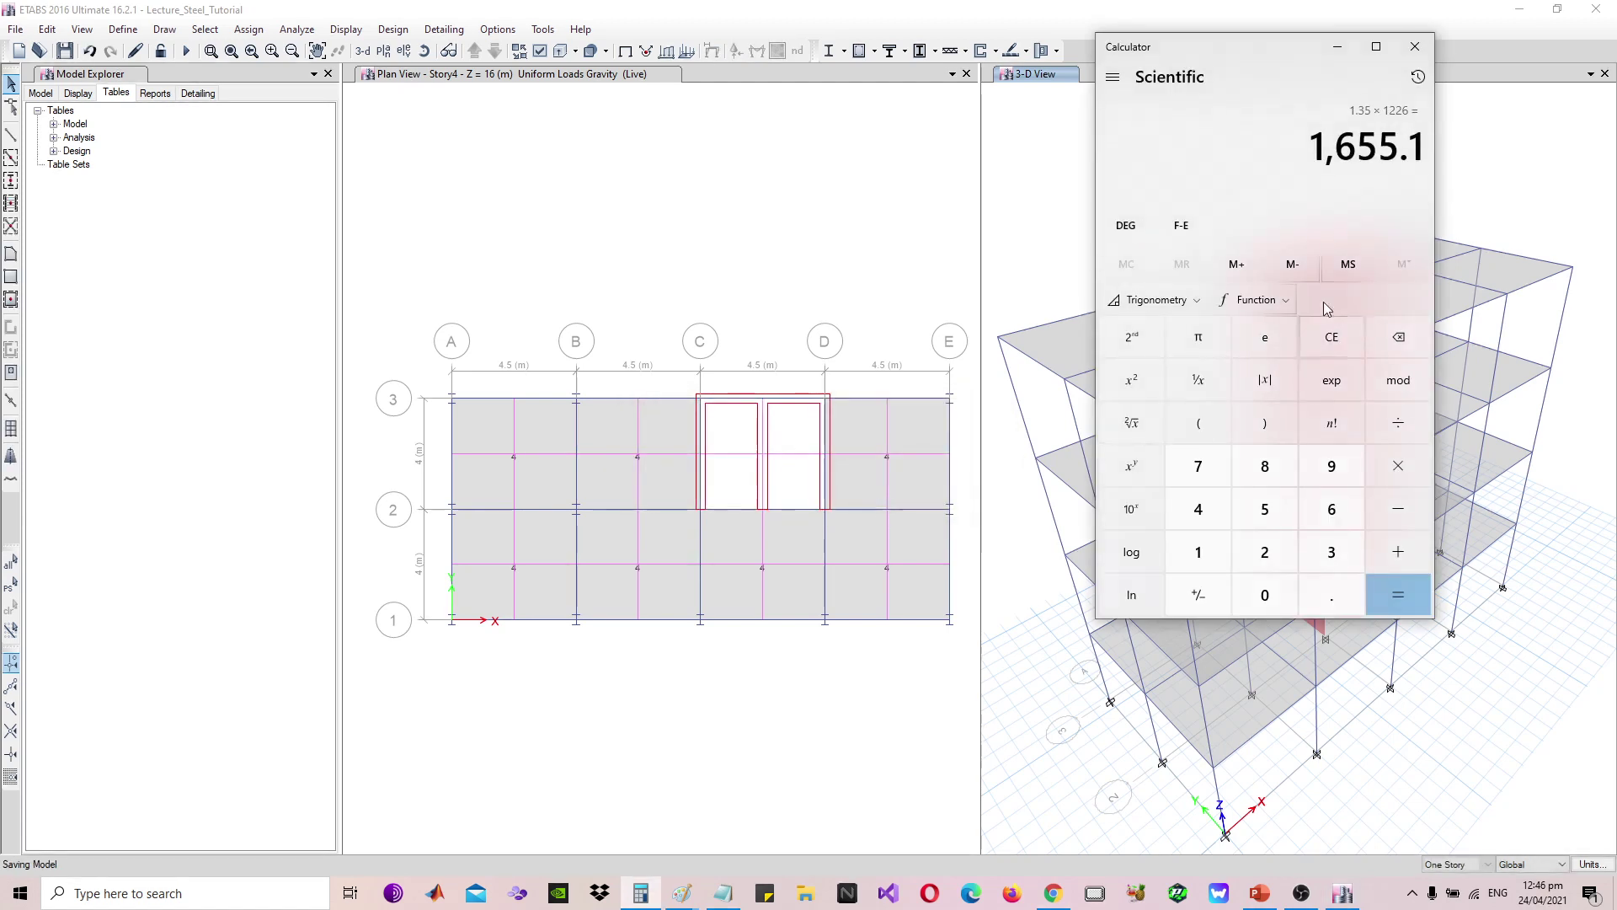
pyautogui.click(1349, 45)
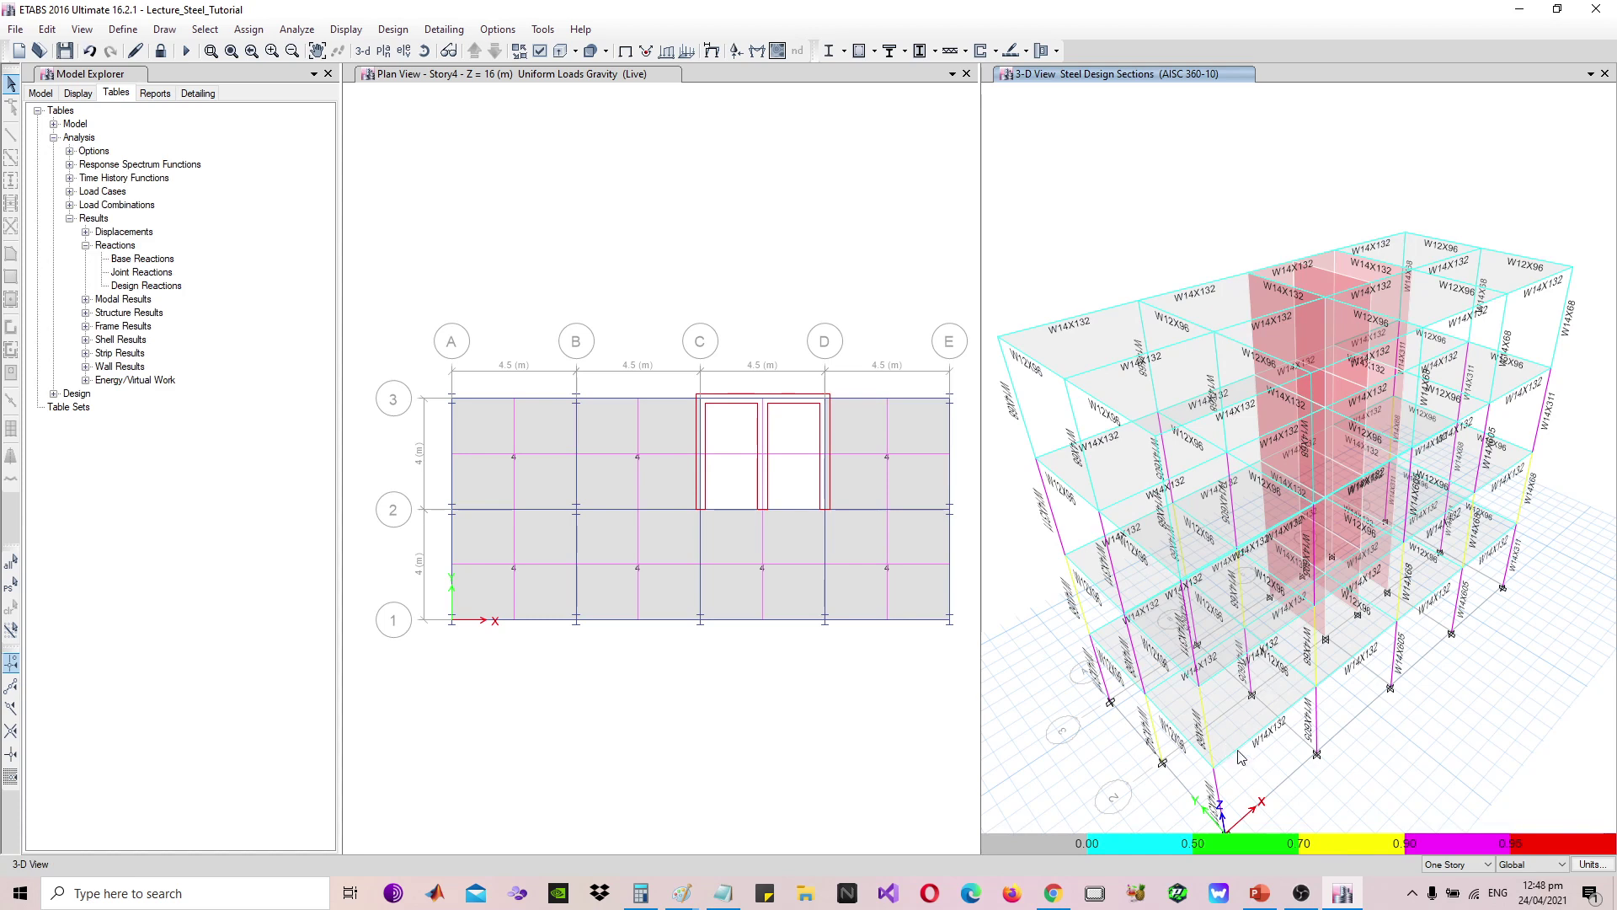
# Verify whether all steel members pass the stress/capacity check
pyautogui.click(844, 52)
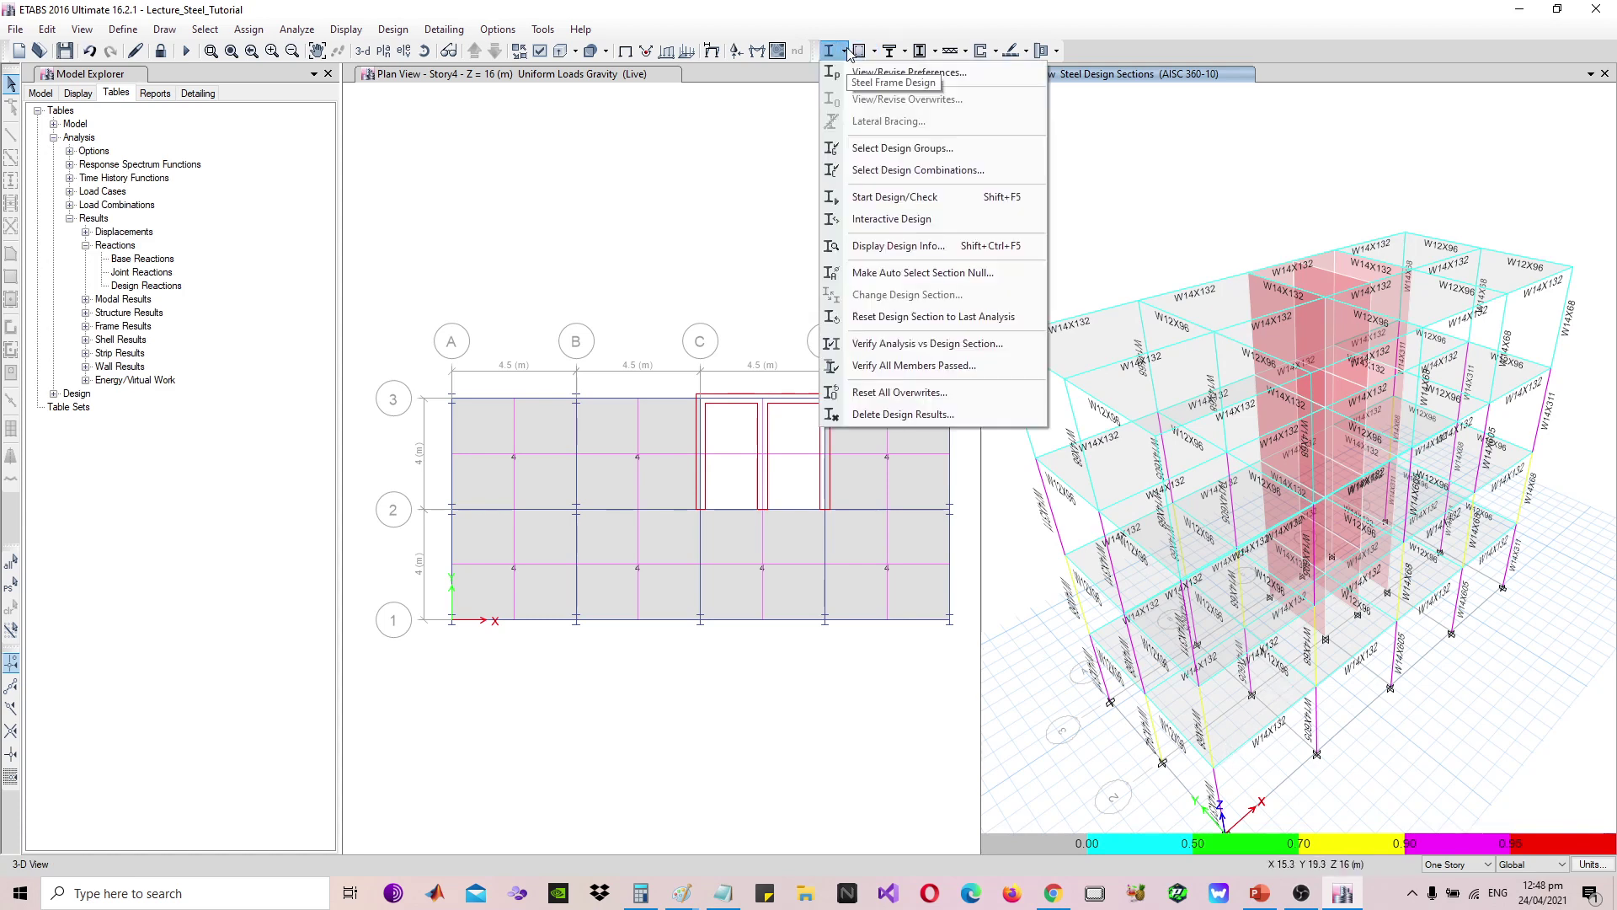
pyautogui.click(930, 370)
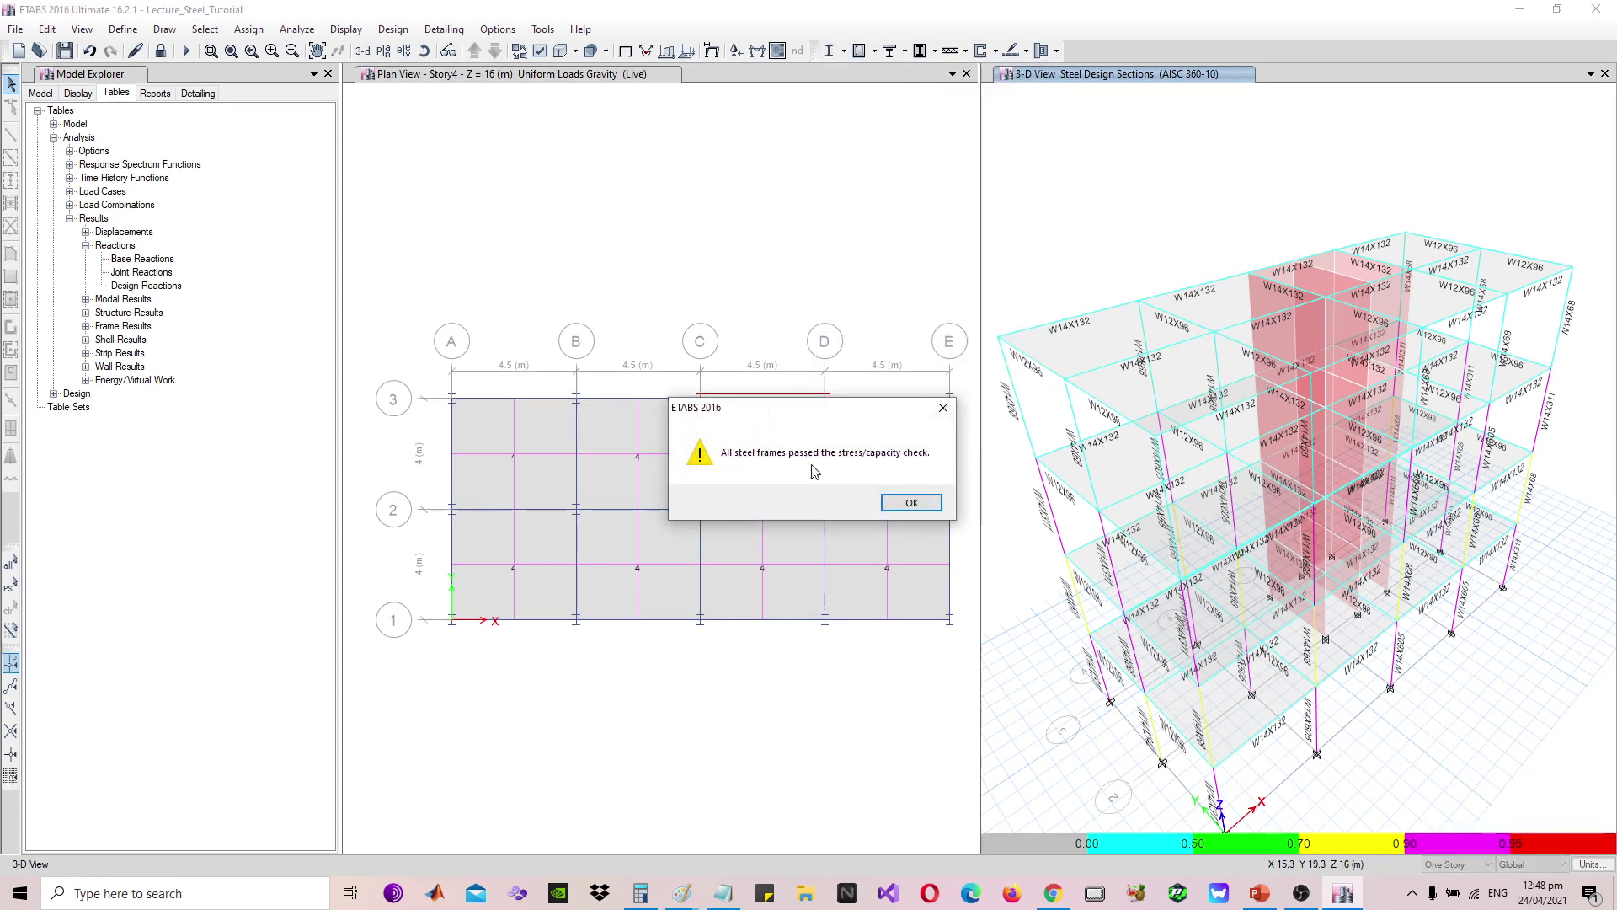
pyautogui.click(918, 502)
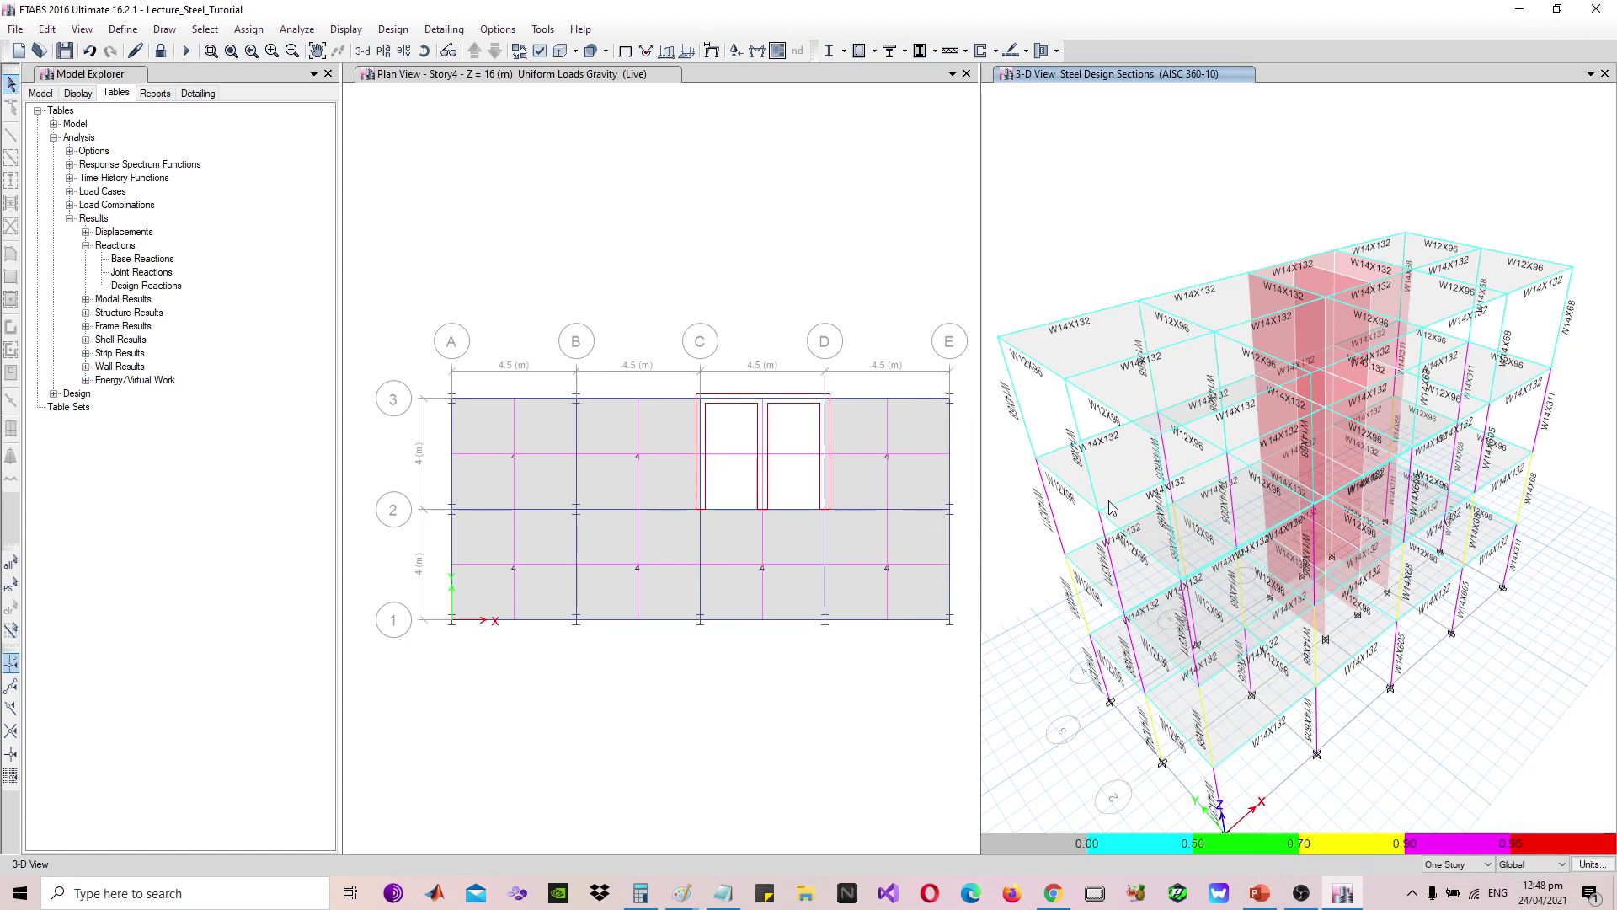
# Open the design details summary for Story3 column C3 and examine its capacities, shear design and beam/column ratios
pyautogui.rightClick(1111, 560)
pyautogui.click(843, 583)
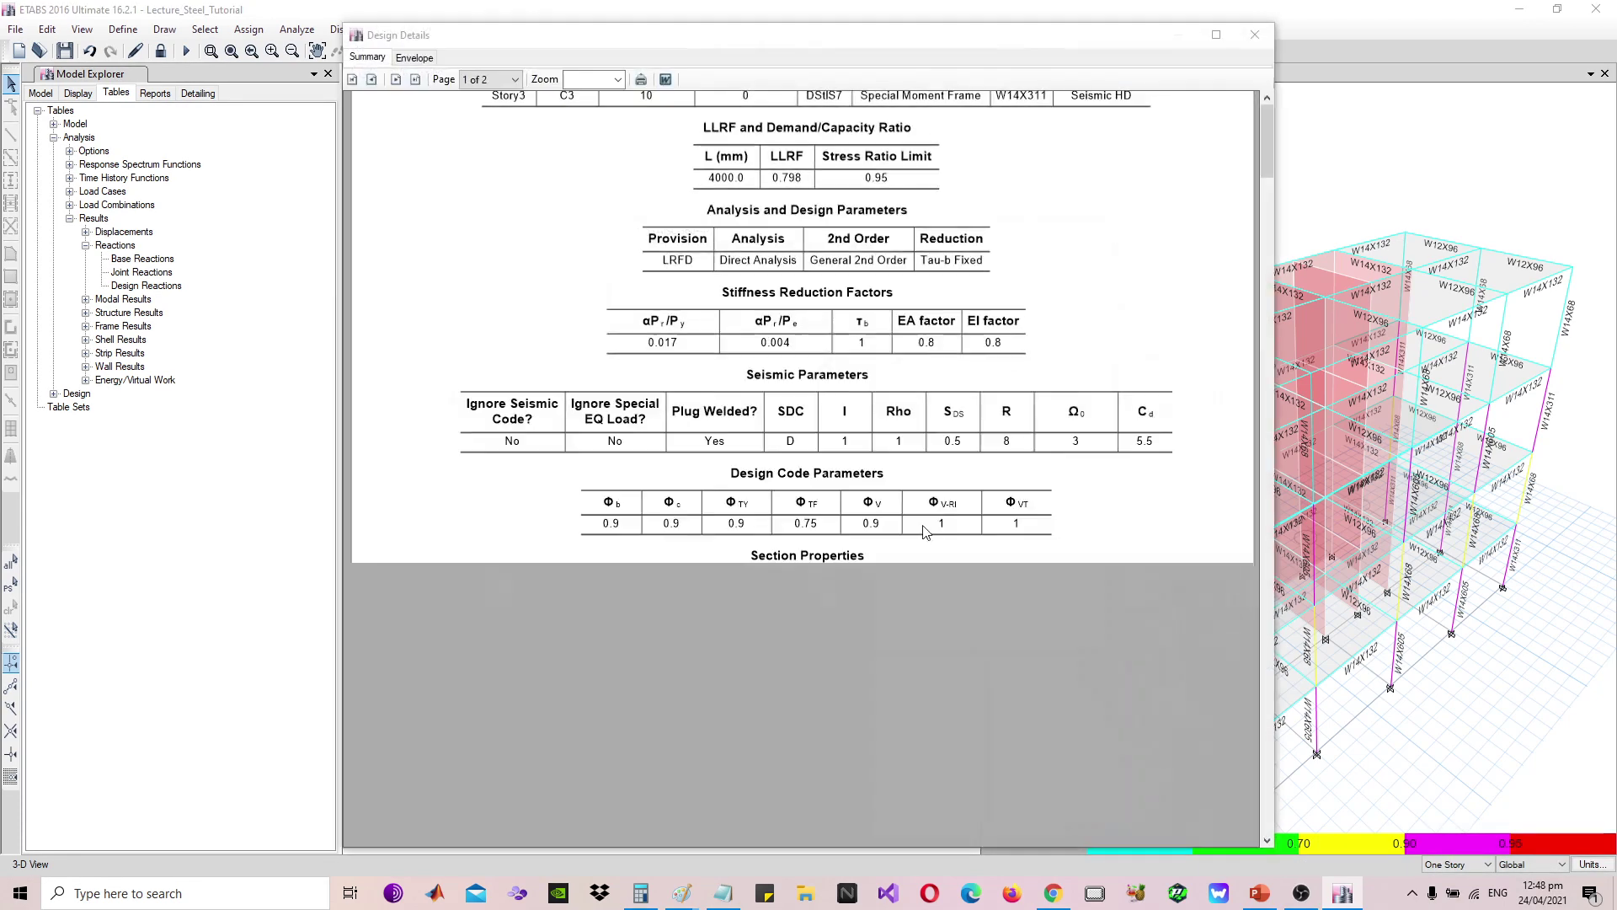
pyautogui.scroll(-2, 924, 408)
pyautogui.scroll(-10, 924, 407)
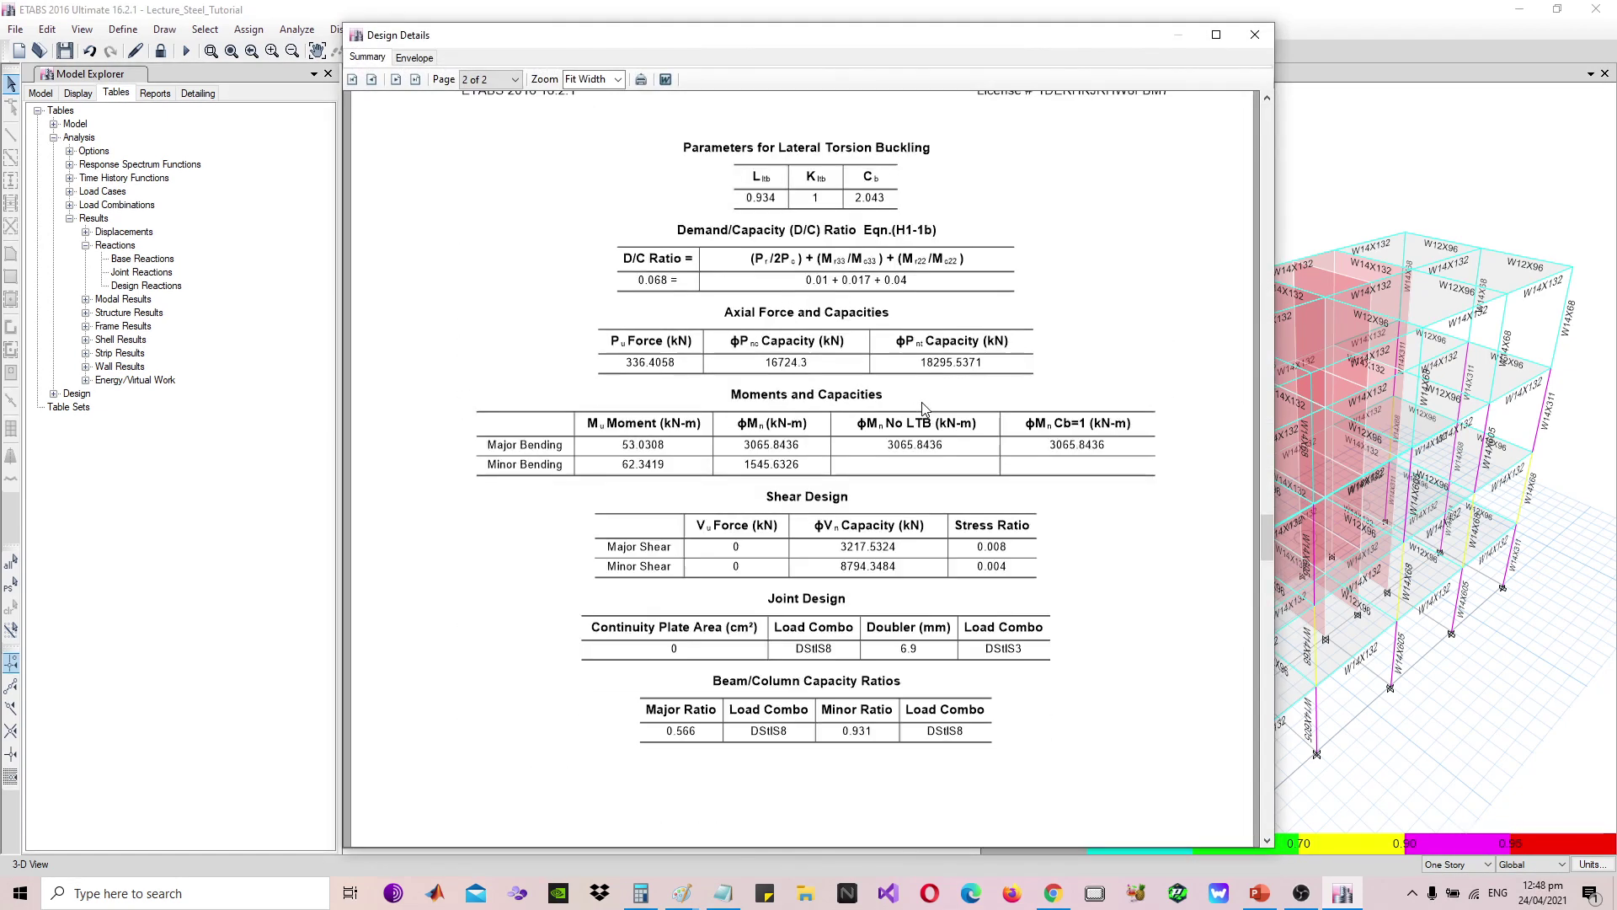
# Review the element details and seismic parameters at the start of column C3's design report, and close its stress check information
pyautogui.moveTo(1264, 586); pyautogui.dragTo(1271, 123)
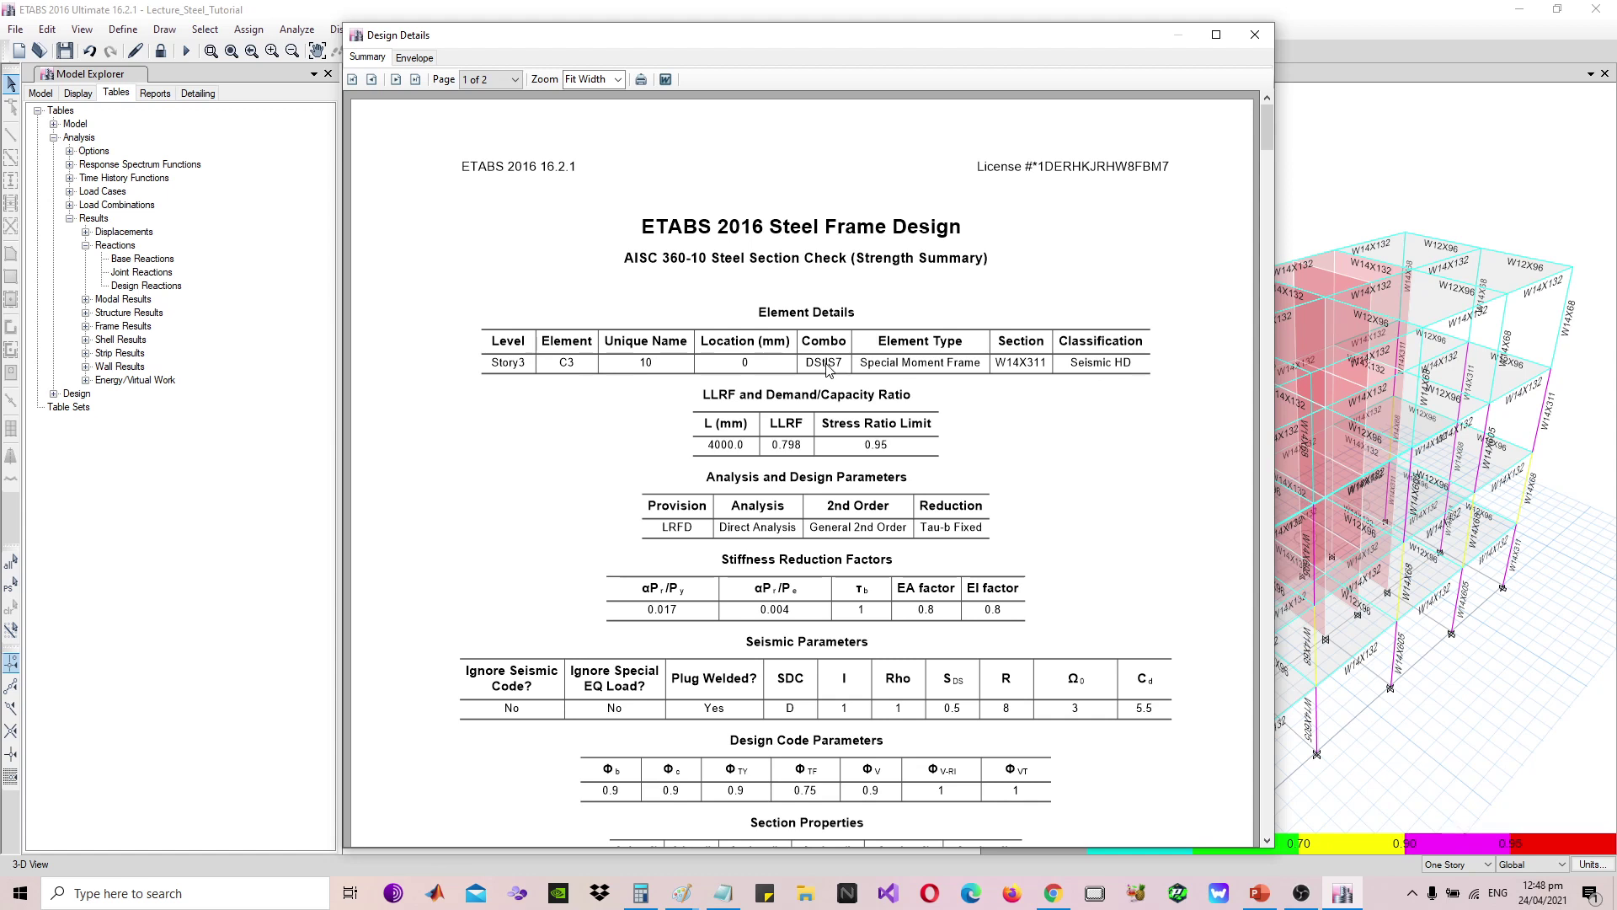
pyautogui.click(1255, 40)
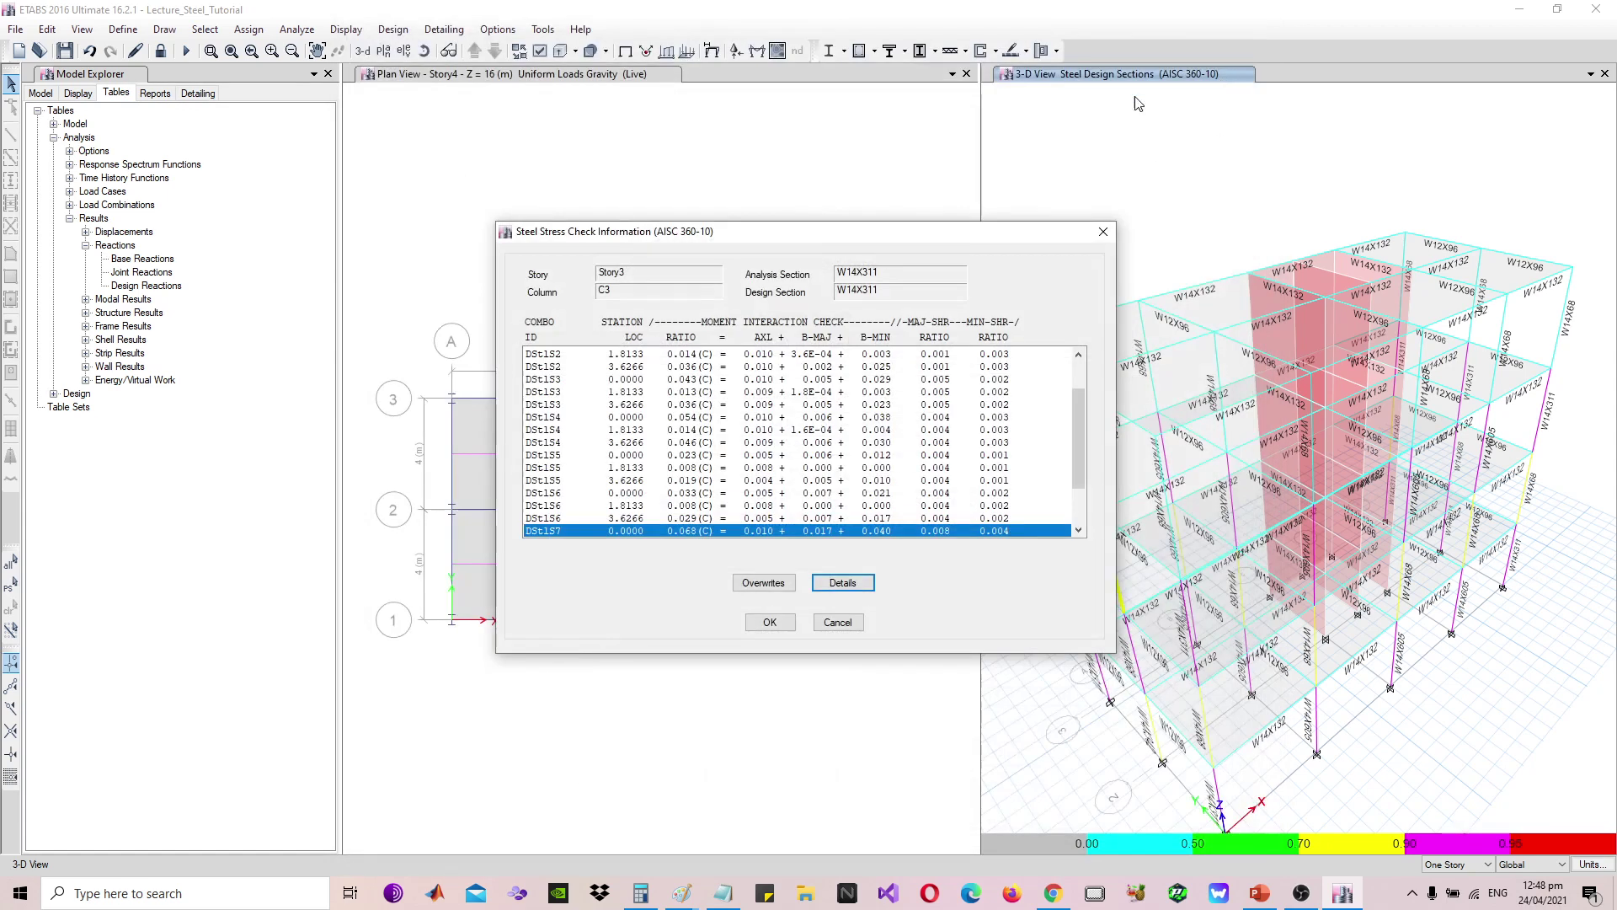
pyautogui.click(1094, 226)
# Examine the load cases and scale factors of the steel design combinations DStlS1, DStlS2 and DStlS3
pyautogui.click(844, 53)
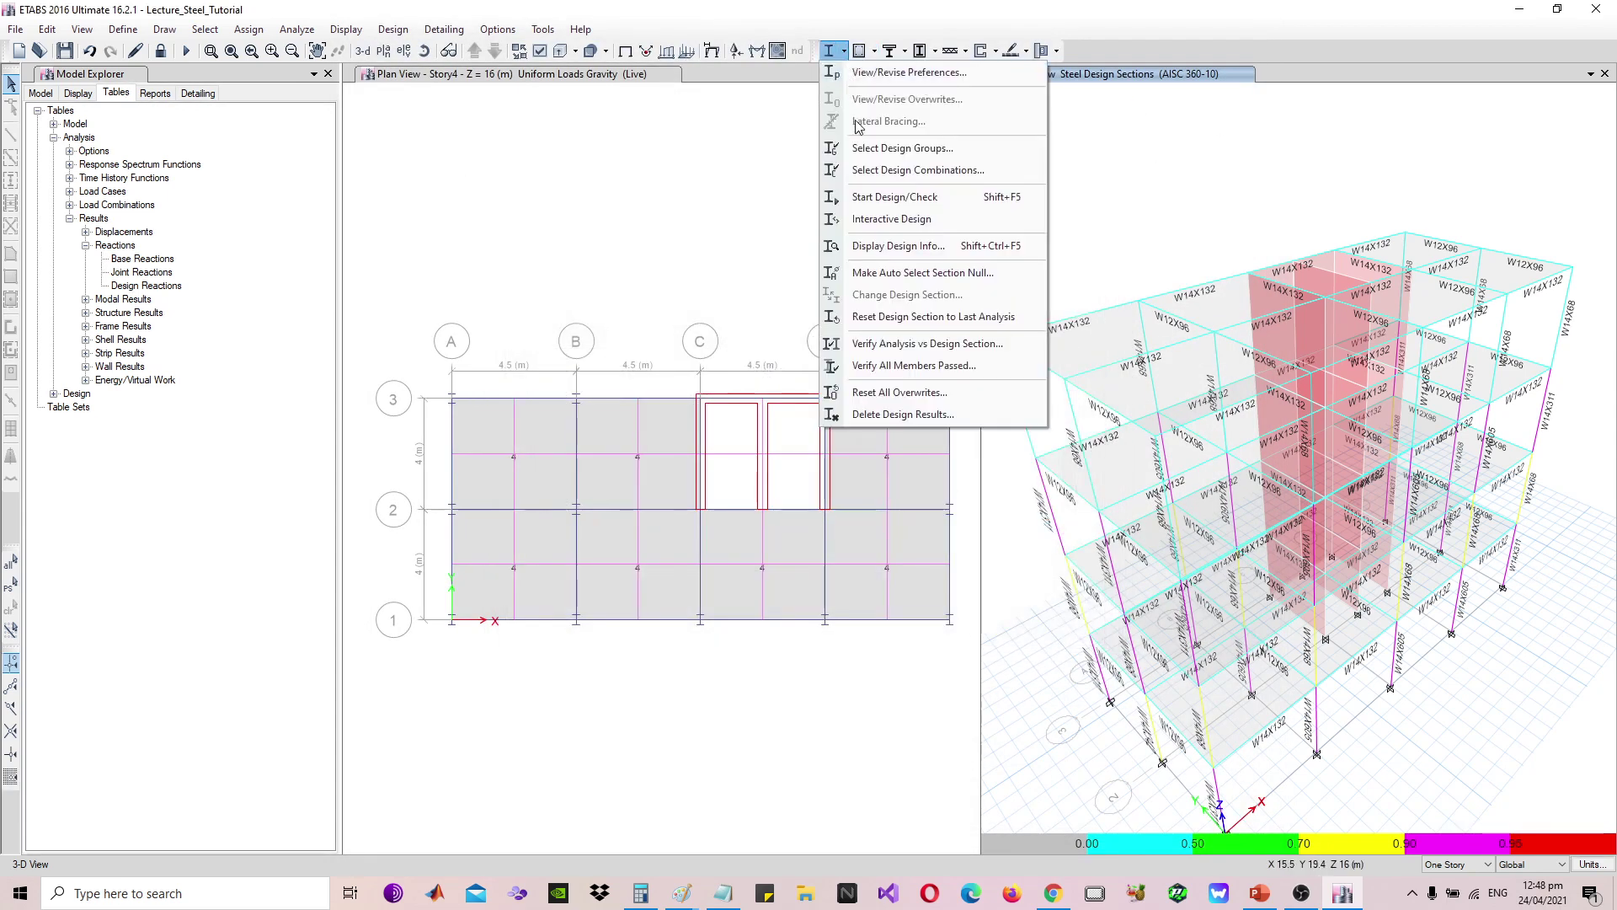
pyautogui.click(952, 171)
pyautogui.click(895, 375)
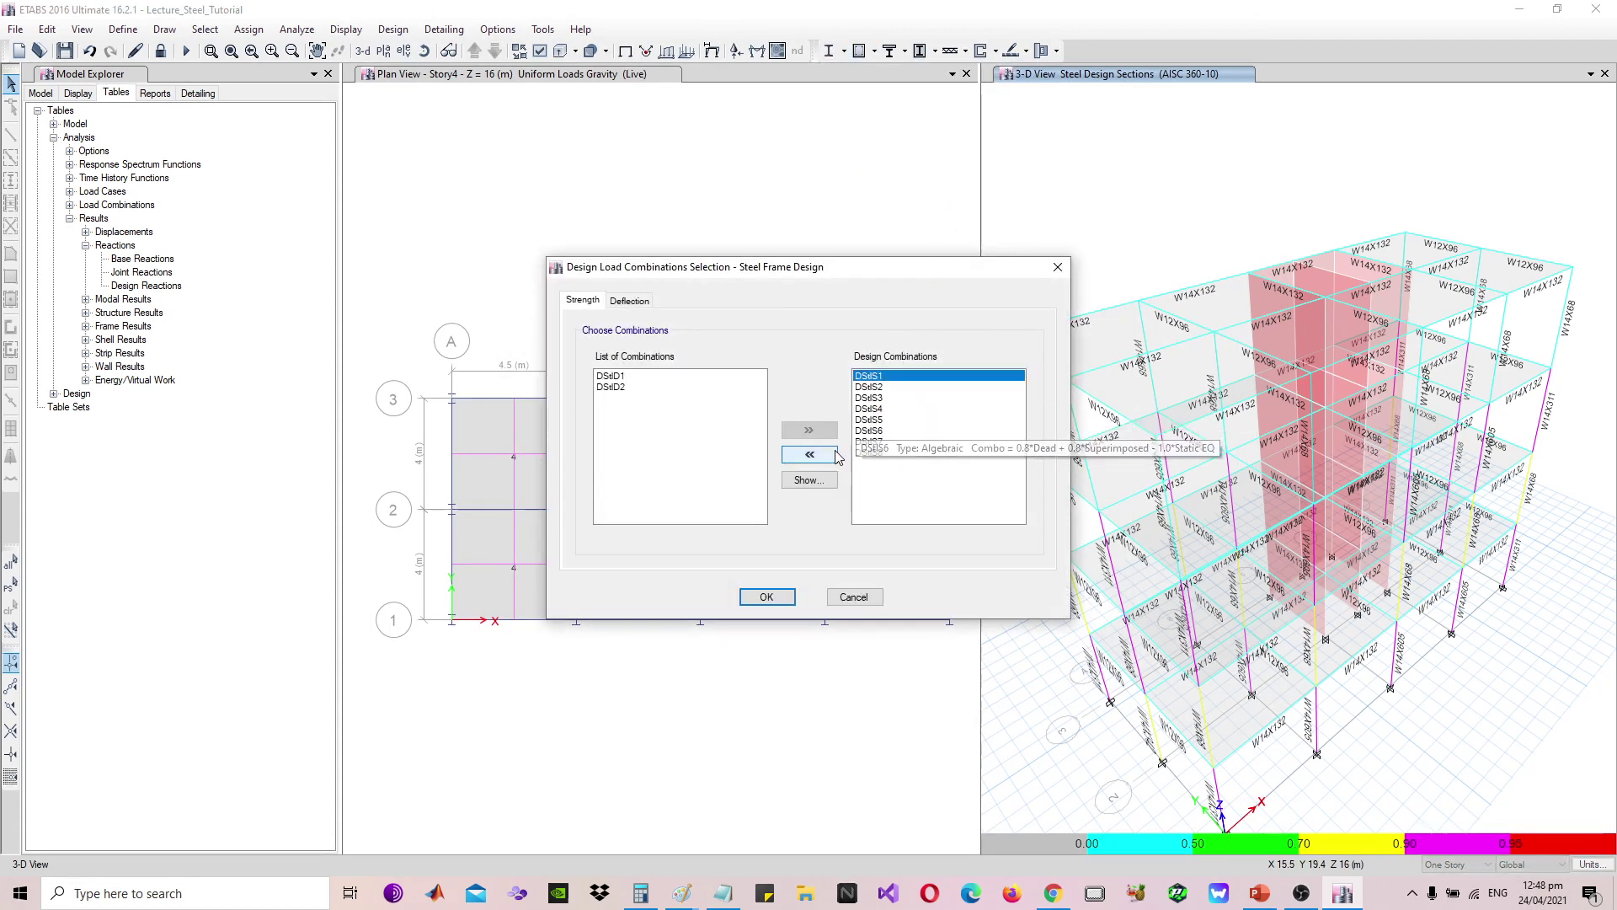
pyautogui.click(808, 479)
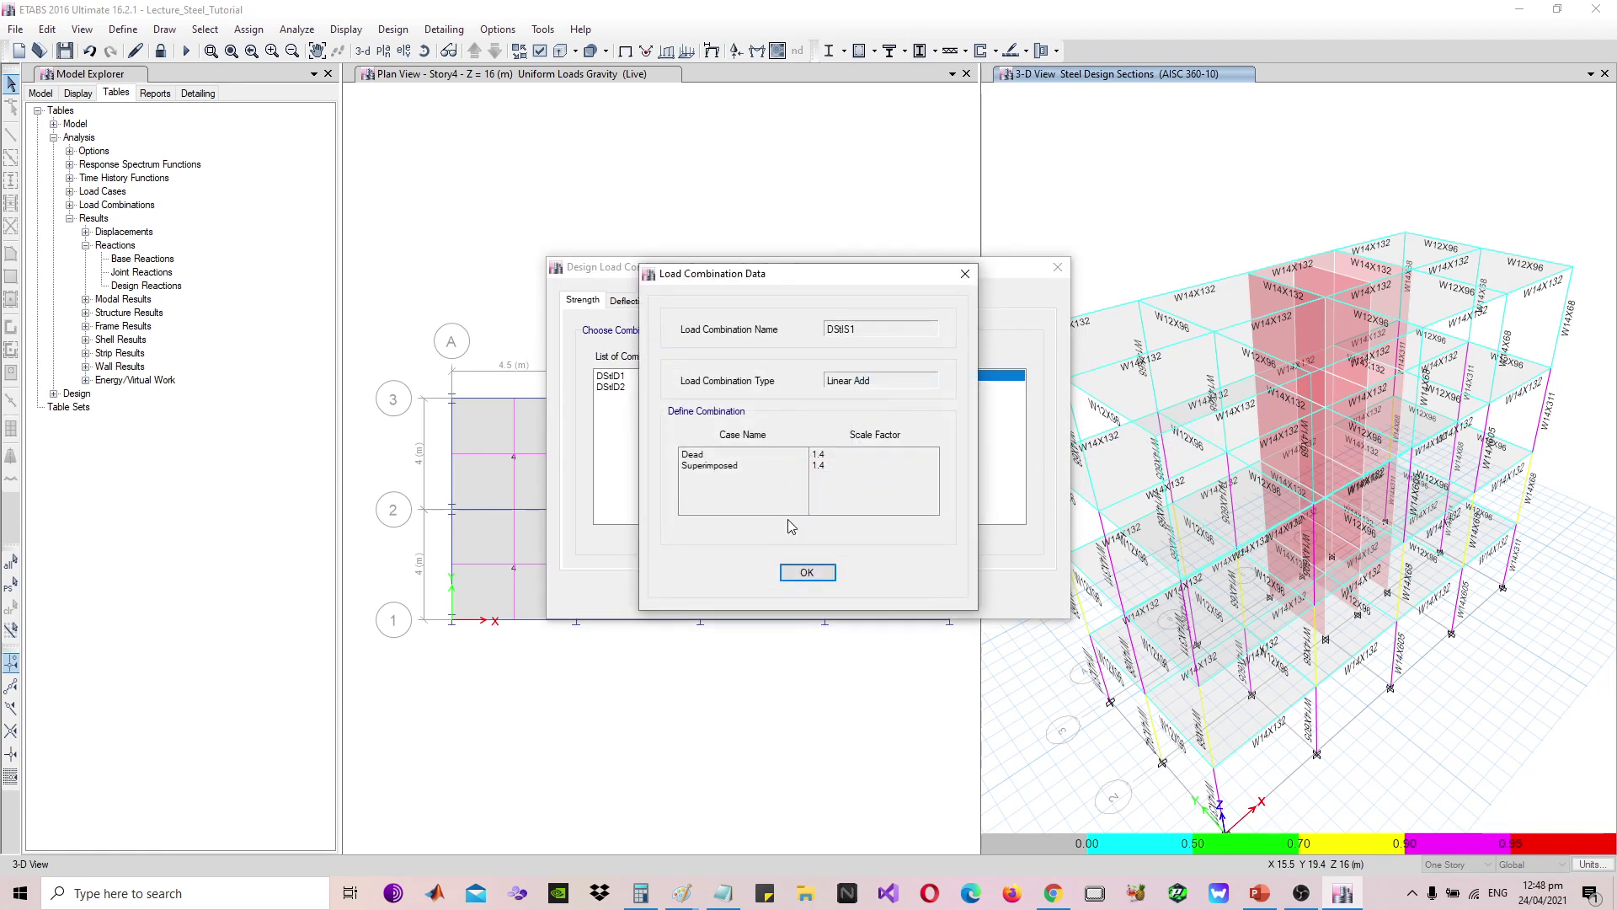
pyautogui.click(803, 570)
pyautogui.click(876, 386)
pyautogui.click(810, 479)
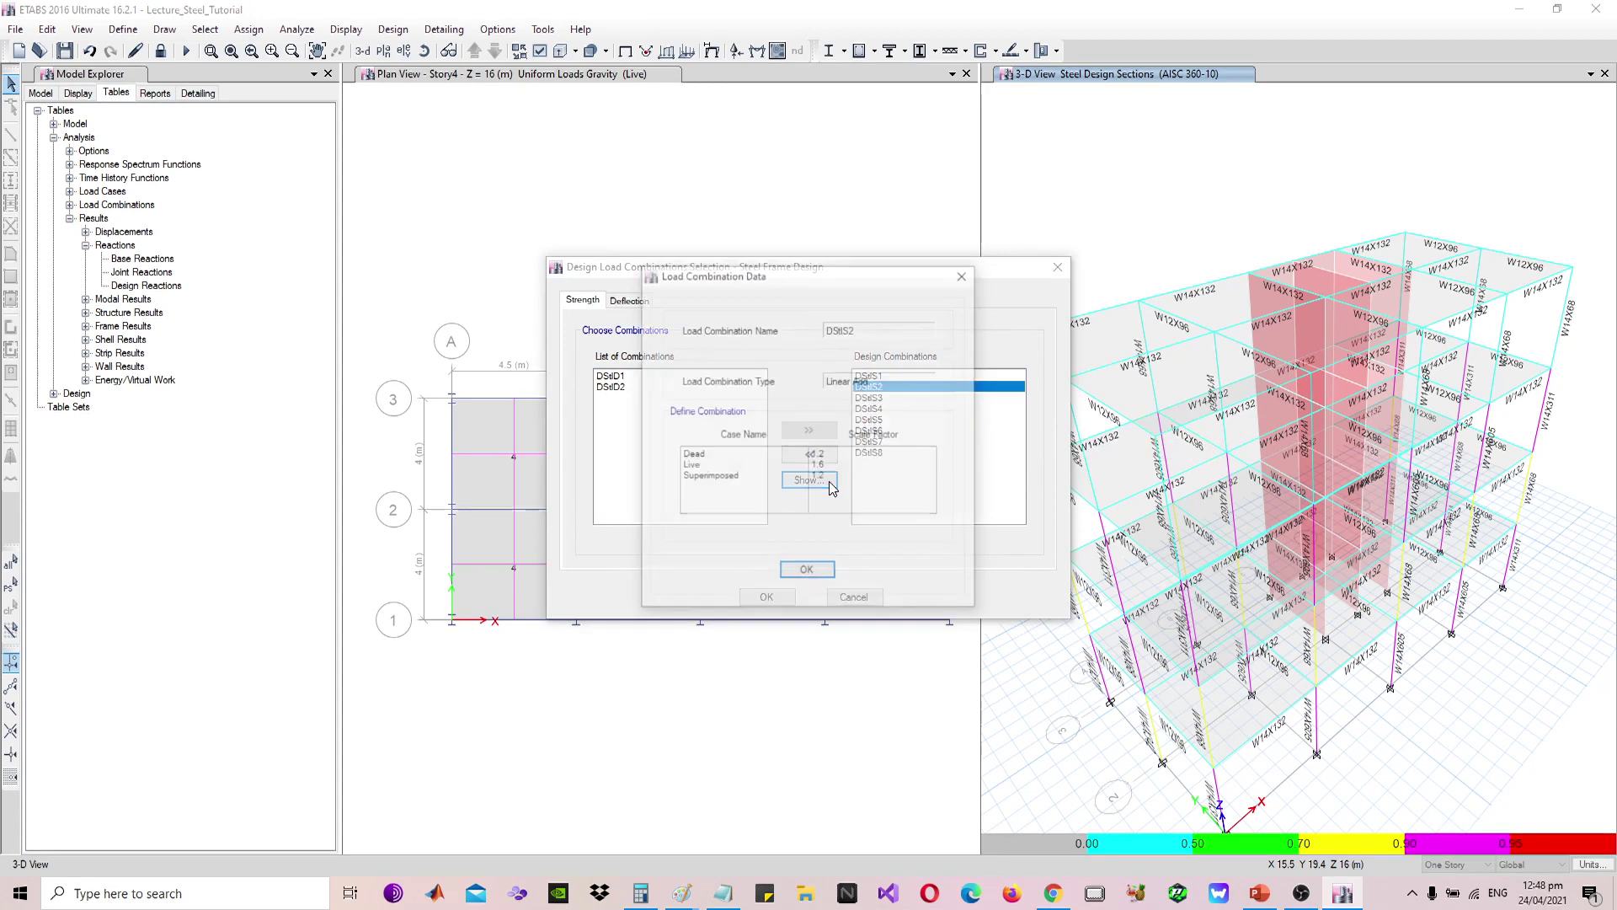
pyautogui.click(809, 572)
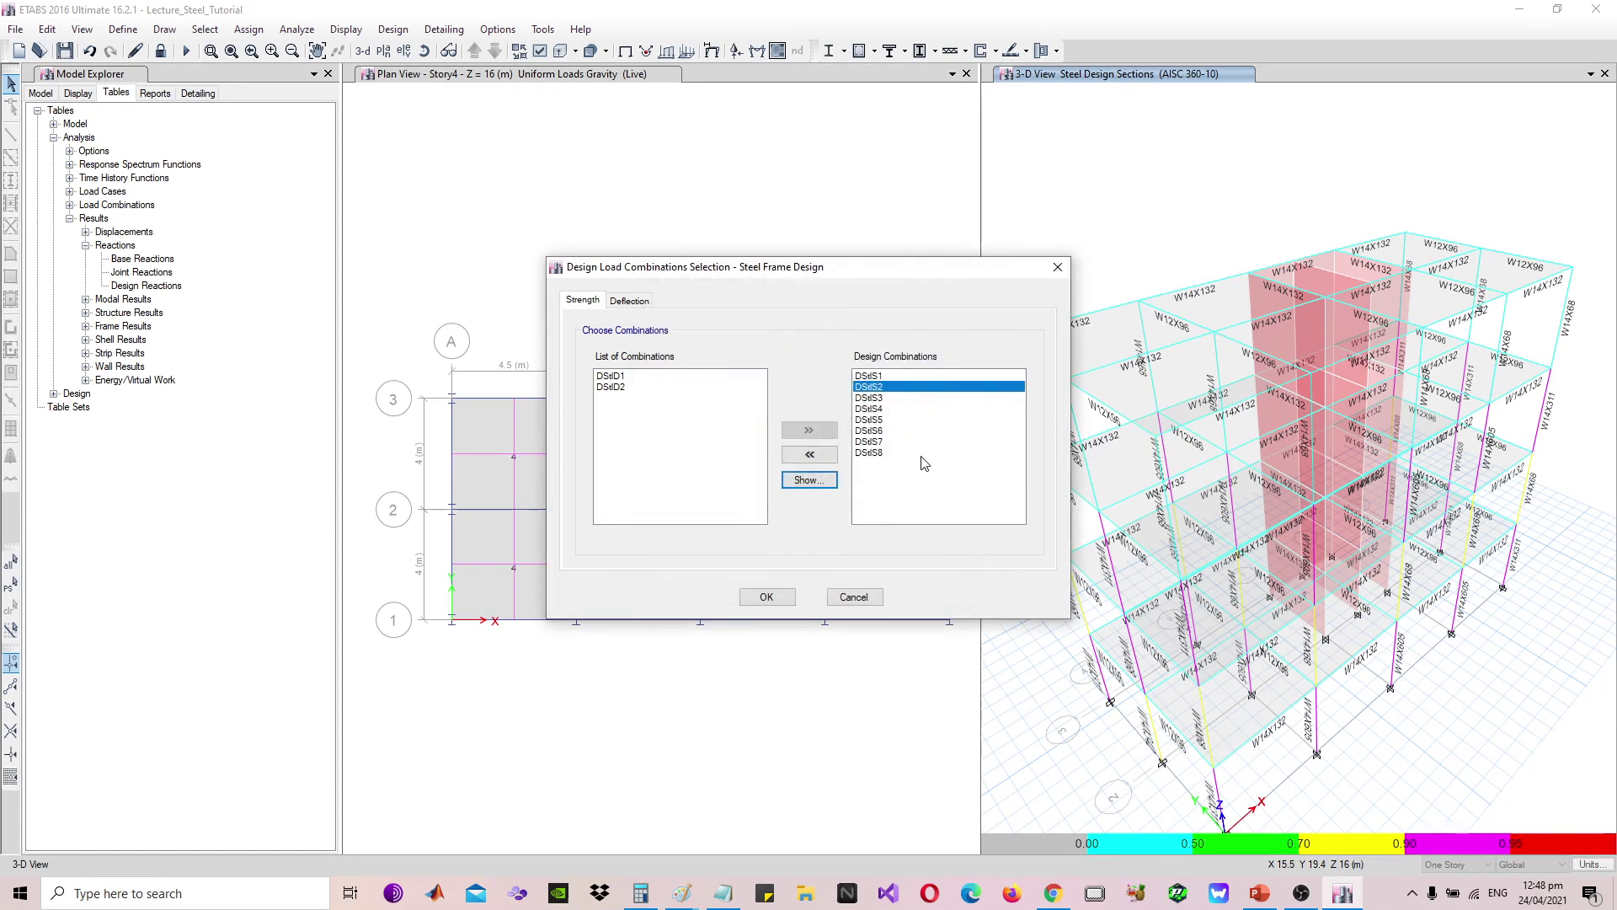
pyautogui.click(870, 397)
pyautogui.click(834, 479)
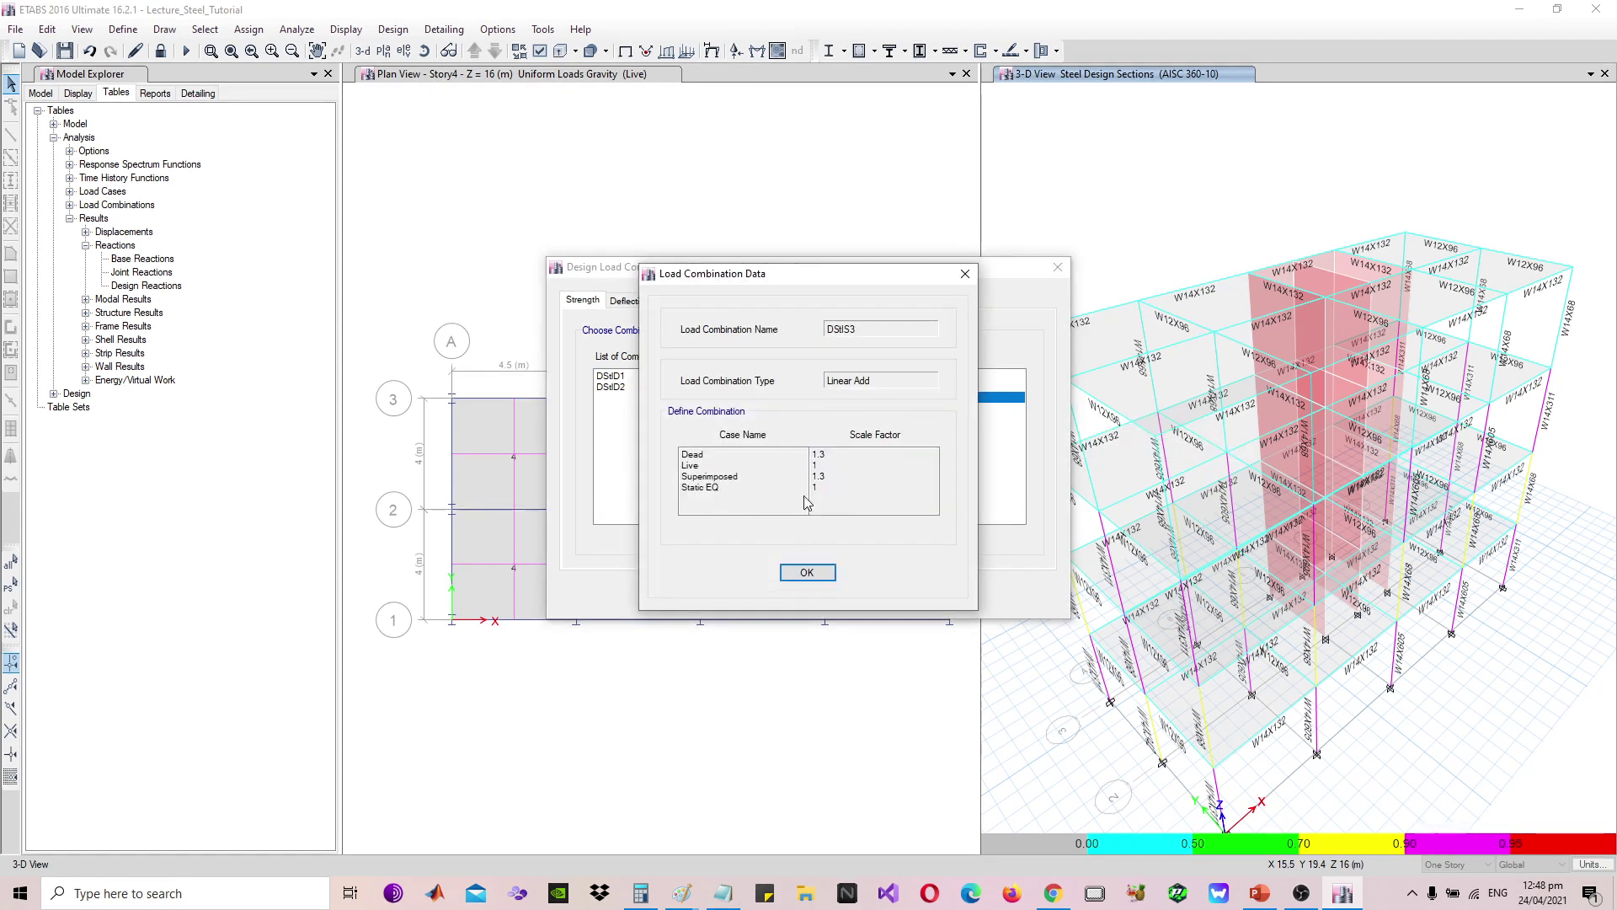
pyautogui.click(807, 572)
# Select all strength design combinations from DStlS1 to DStlS8 and accept the design combination selection as it is
pyautogui.click(884, 429)
pyautogui.click(883, 452)
pyautogui.moveTo(886, 377); pyautogui.dragTo(894, 467)
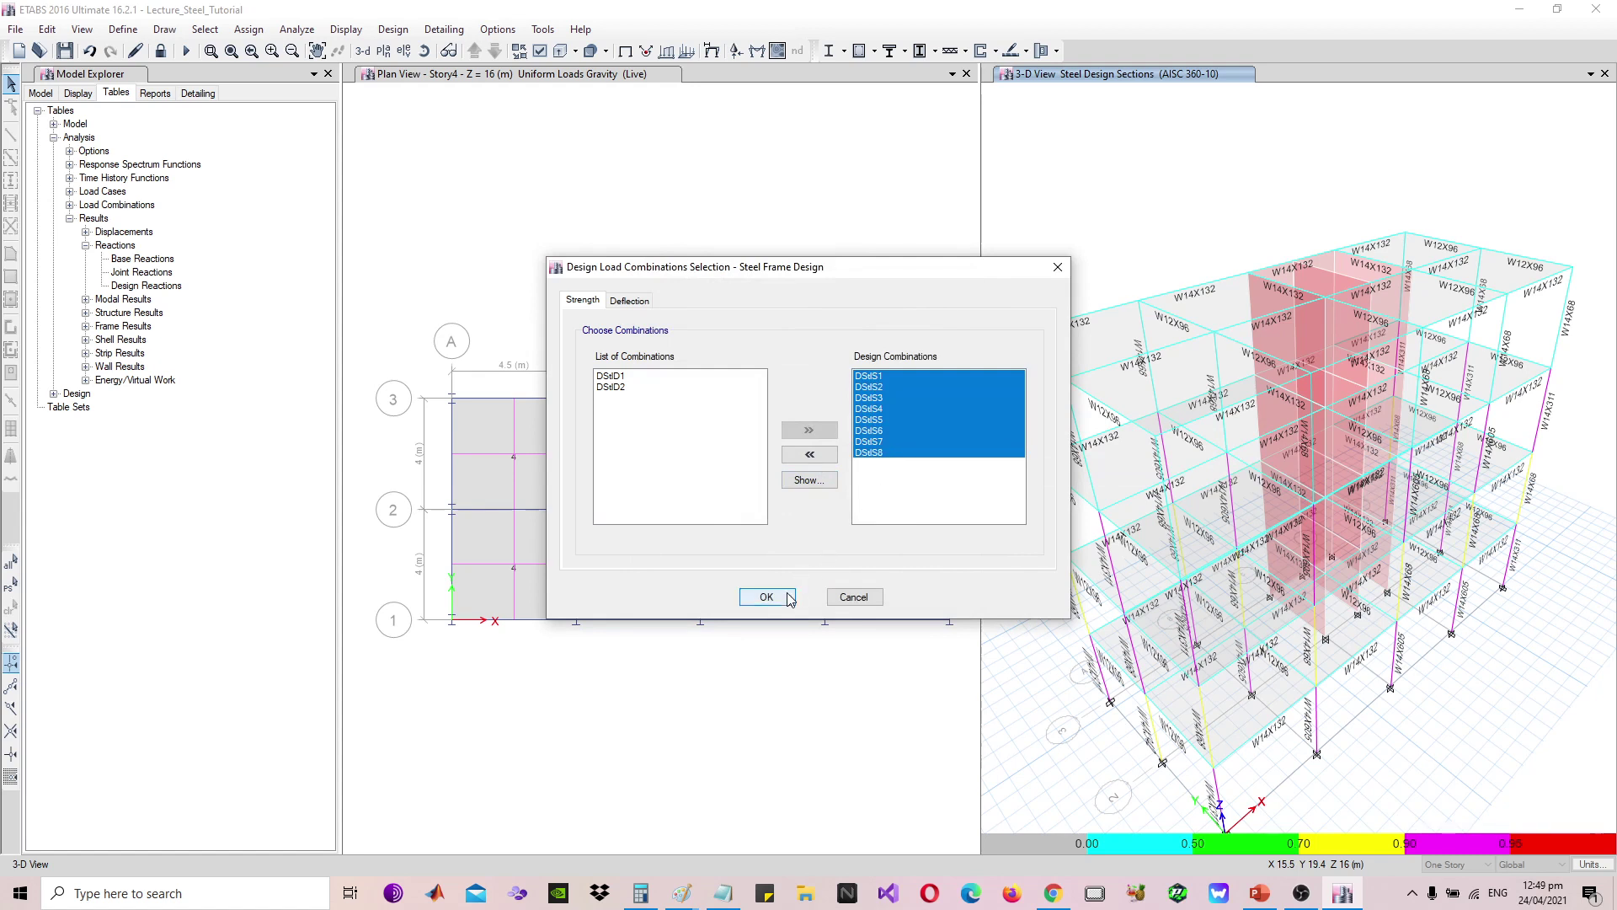
pyautogui.click(784, 600)
pyautogui.click(784, 599)
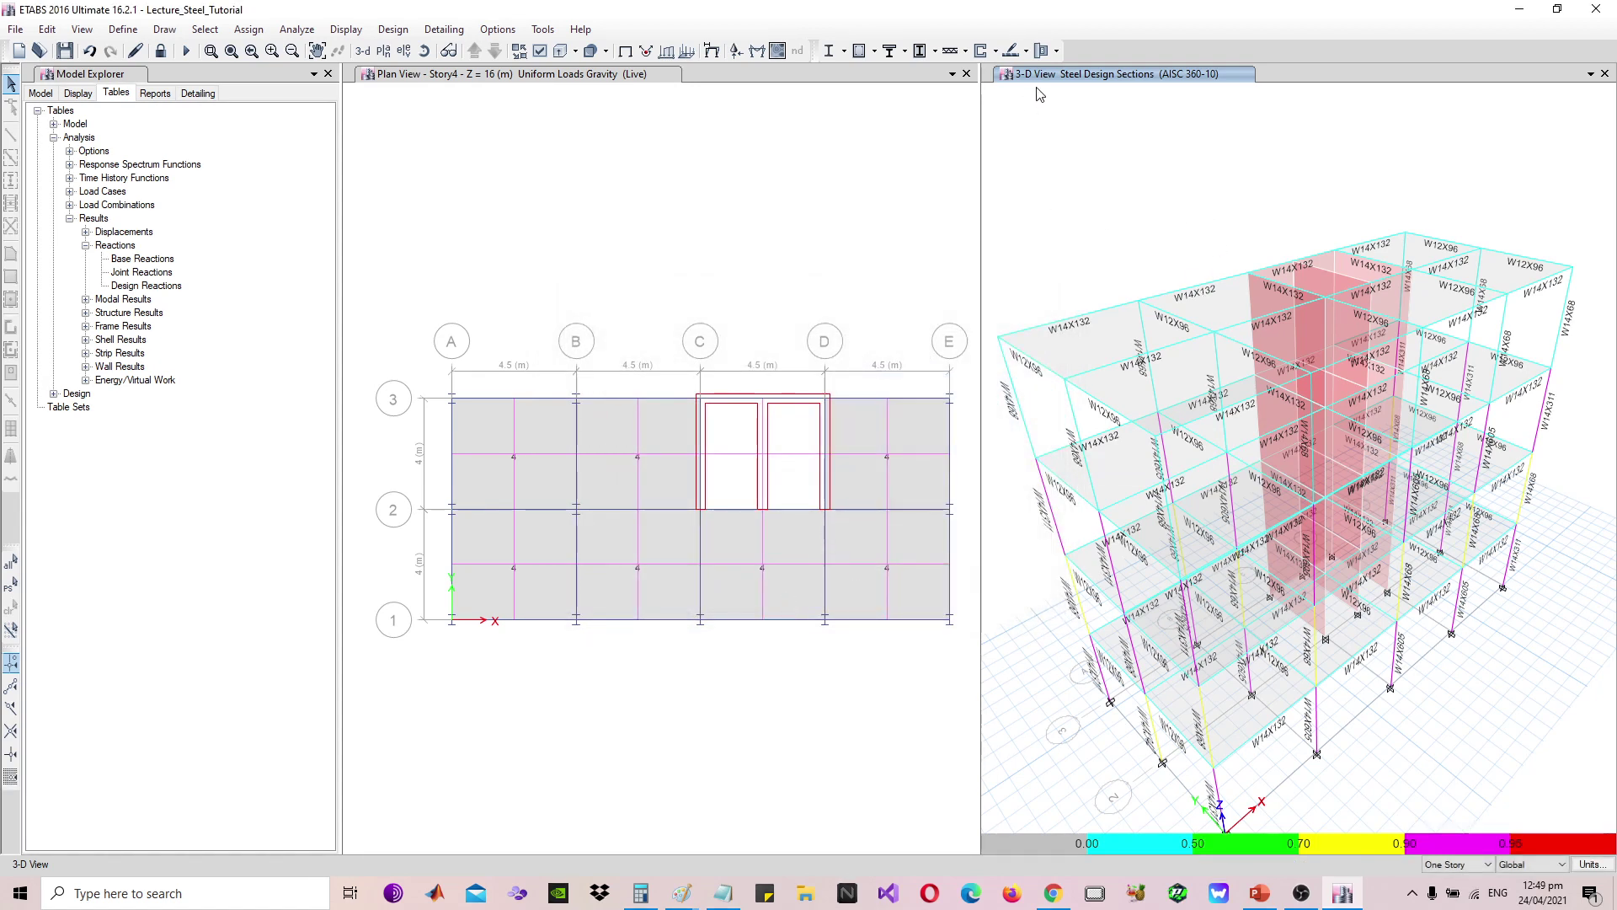
# Run the steel connection design check and look at the results for the Story1 base plate connection C20-BP
pyautogui.click(1045, 50)
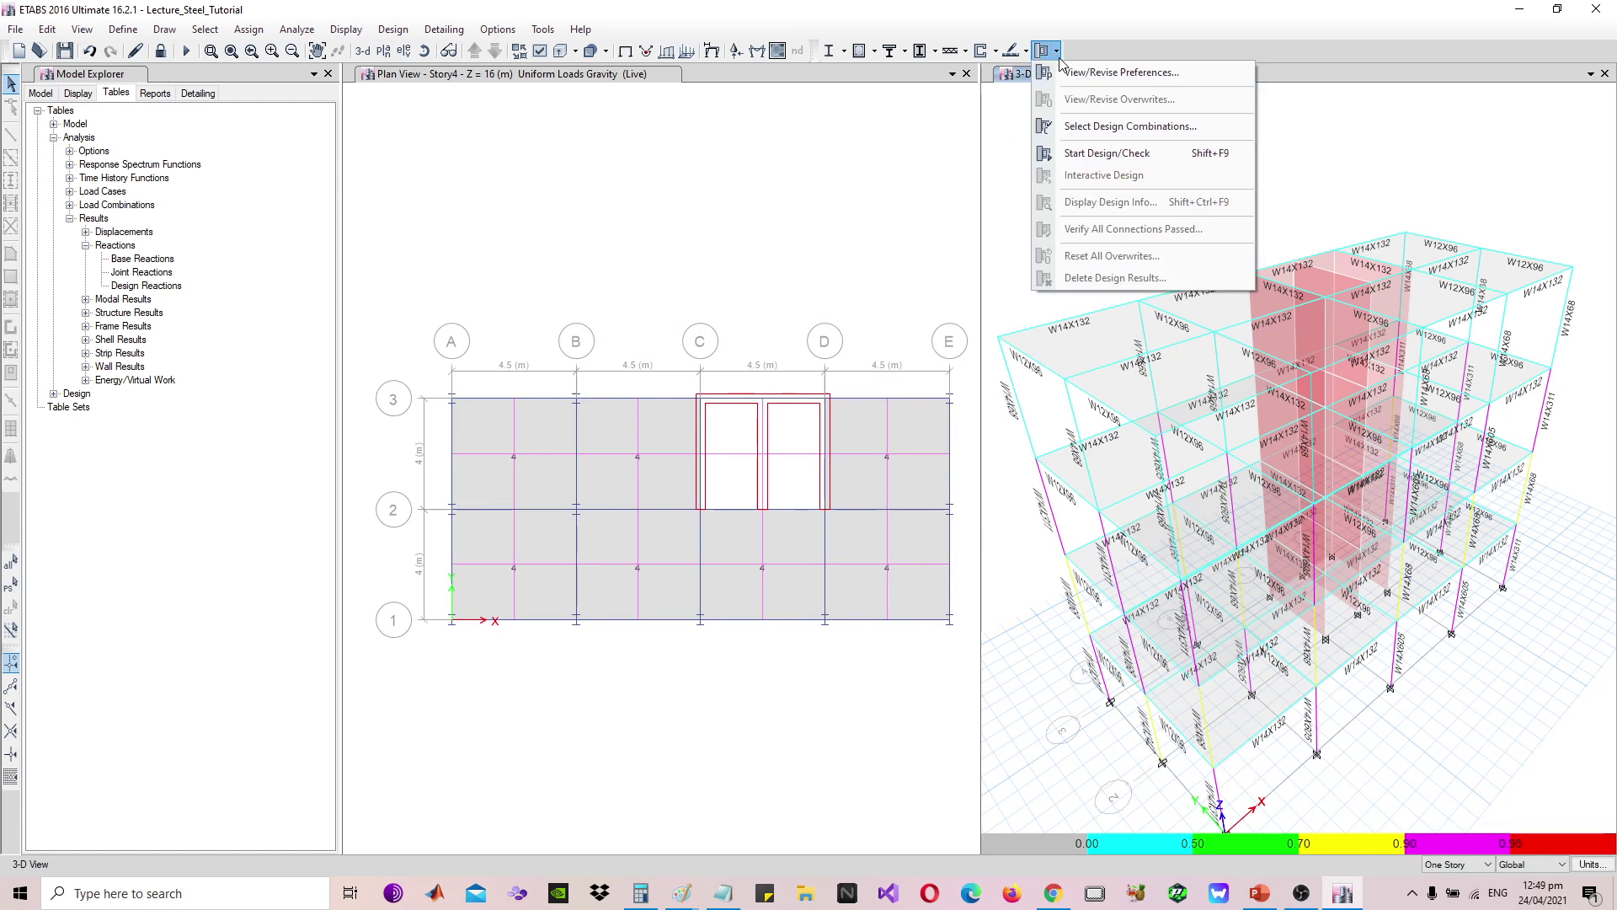
pyautogui.click(1133, 156)
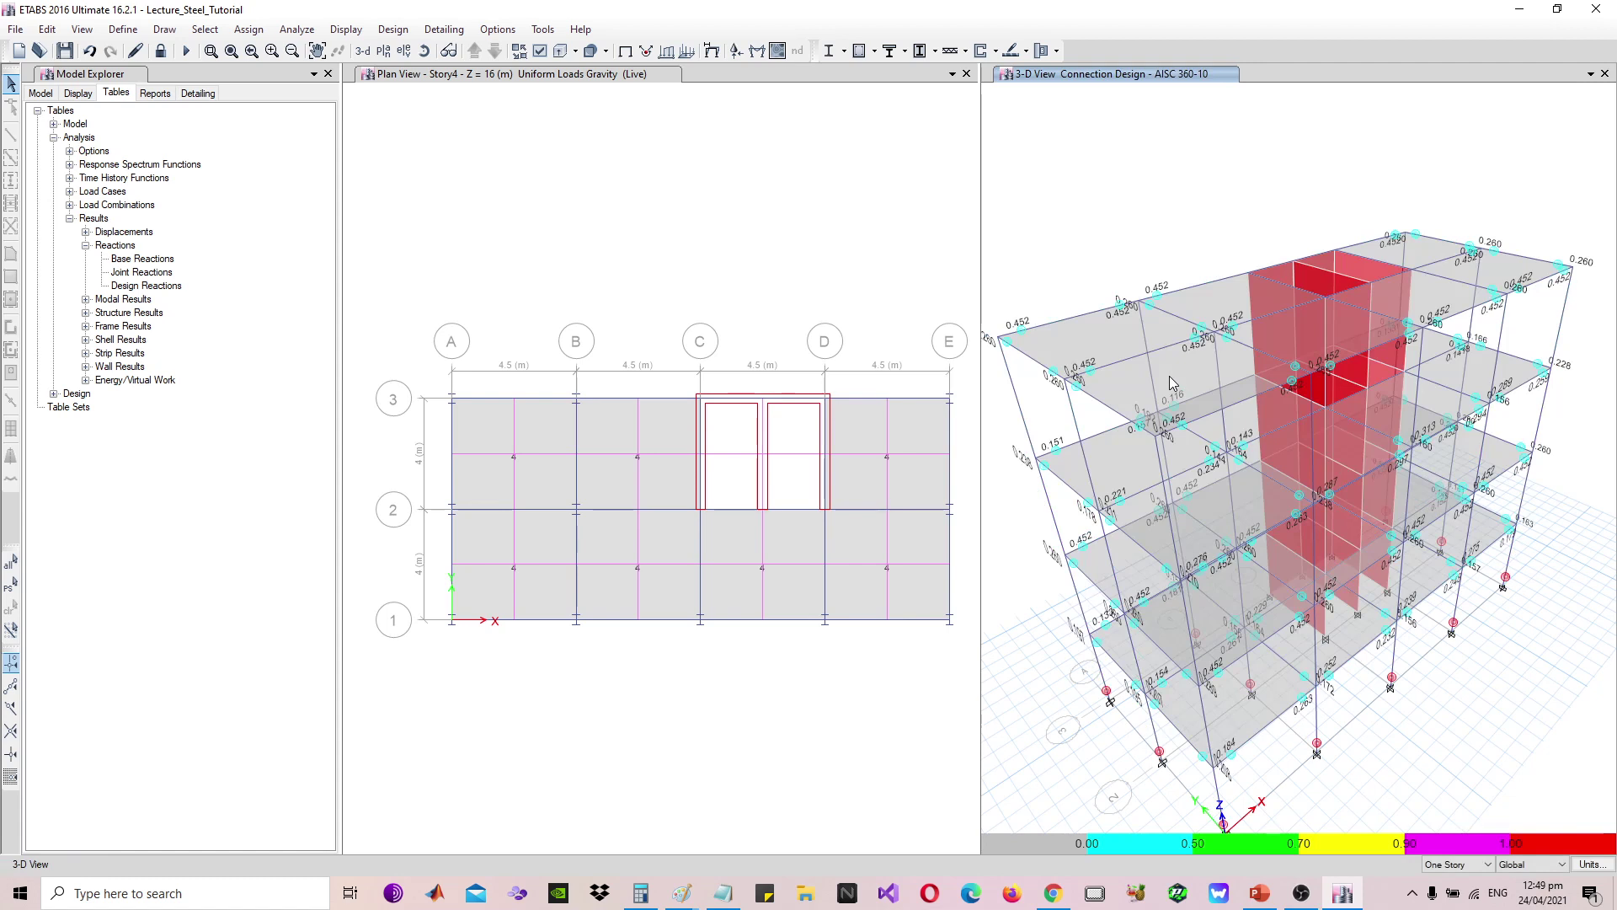
pyautogui.rightClick(1108, 697)
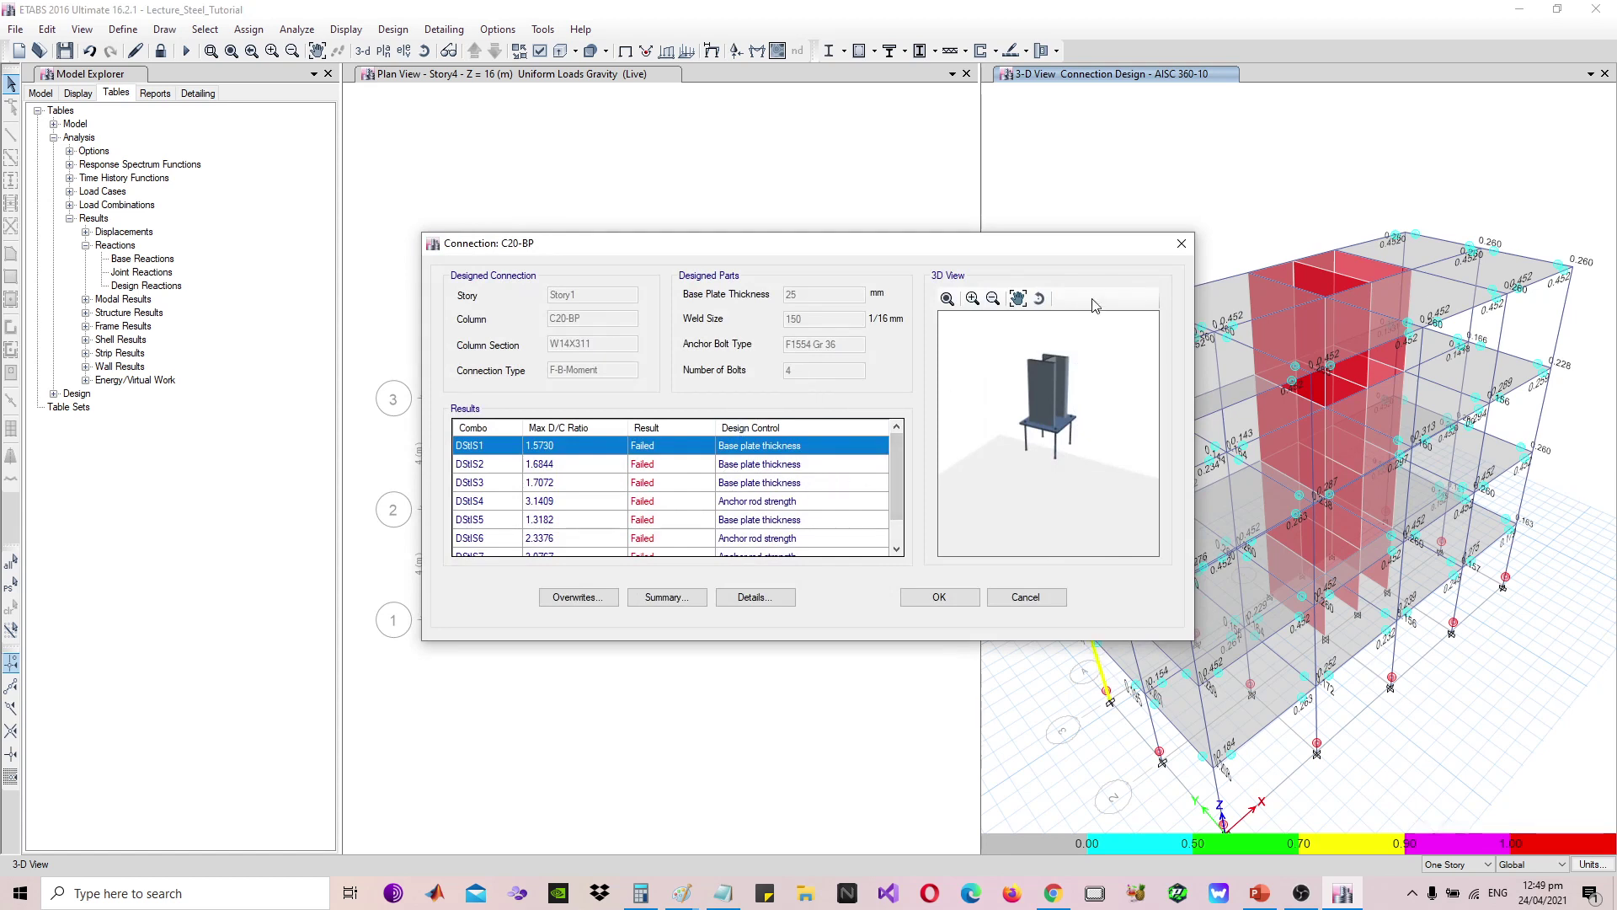
pyautogui.click(1172, 236)
# Set the column-footing connection preferences to a 50 mm plate thickness and M32 anchor rods, accepting the reset of all overwrites
pyautogui.click(1045, 51)
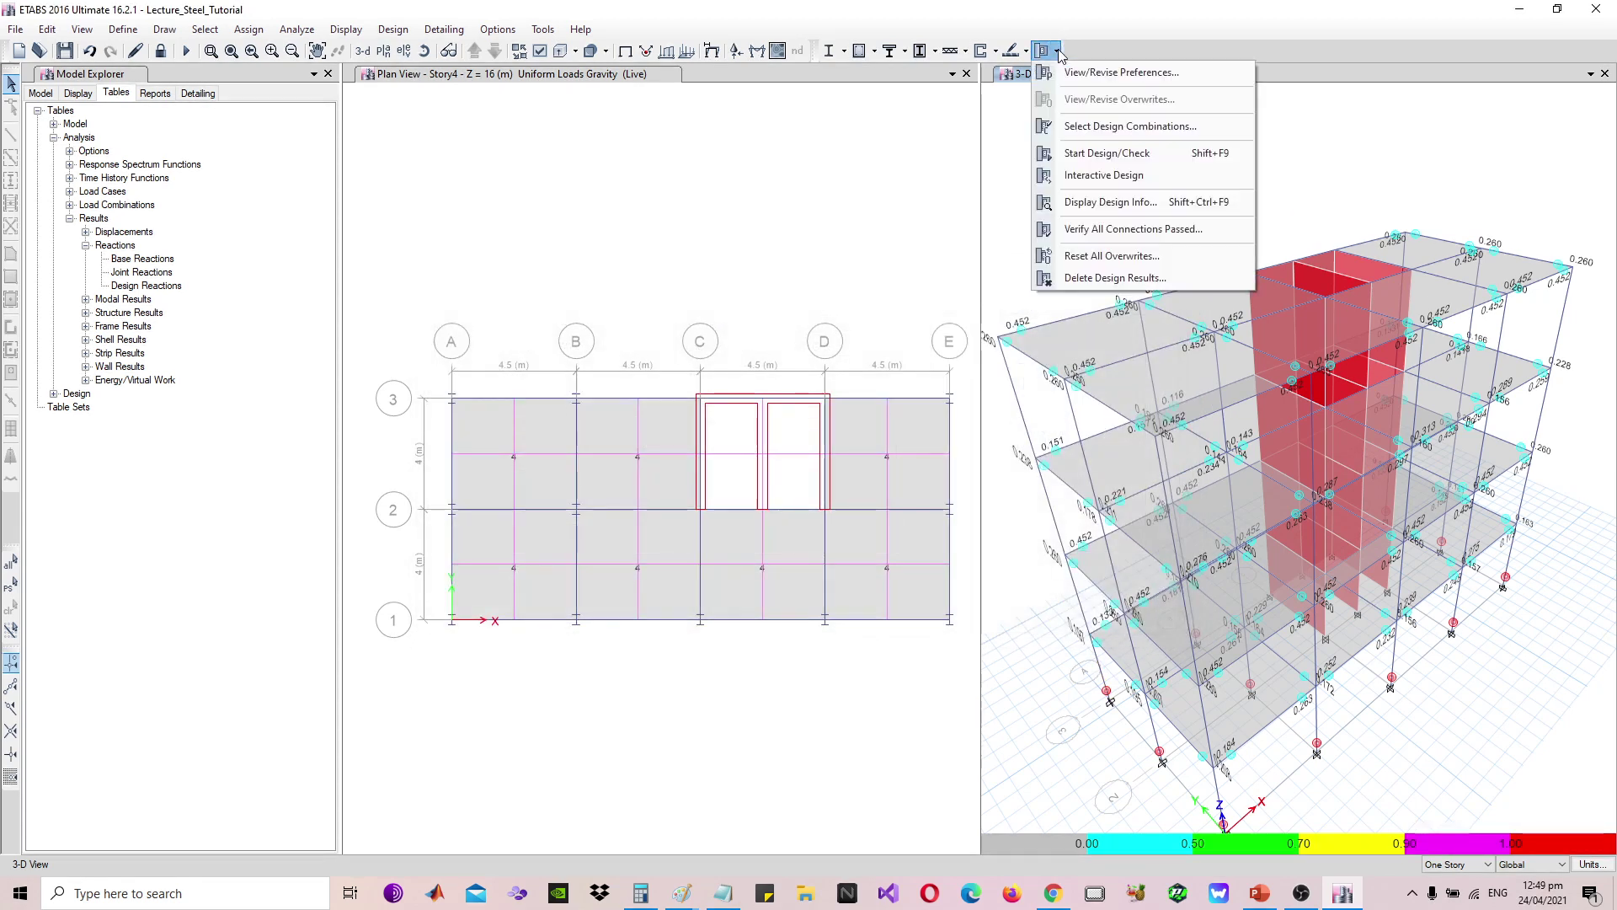
pyautogui.click(1095, 73)
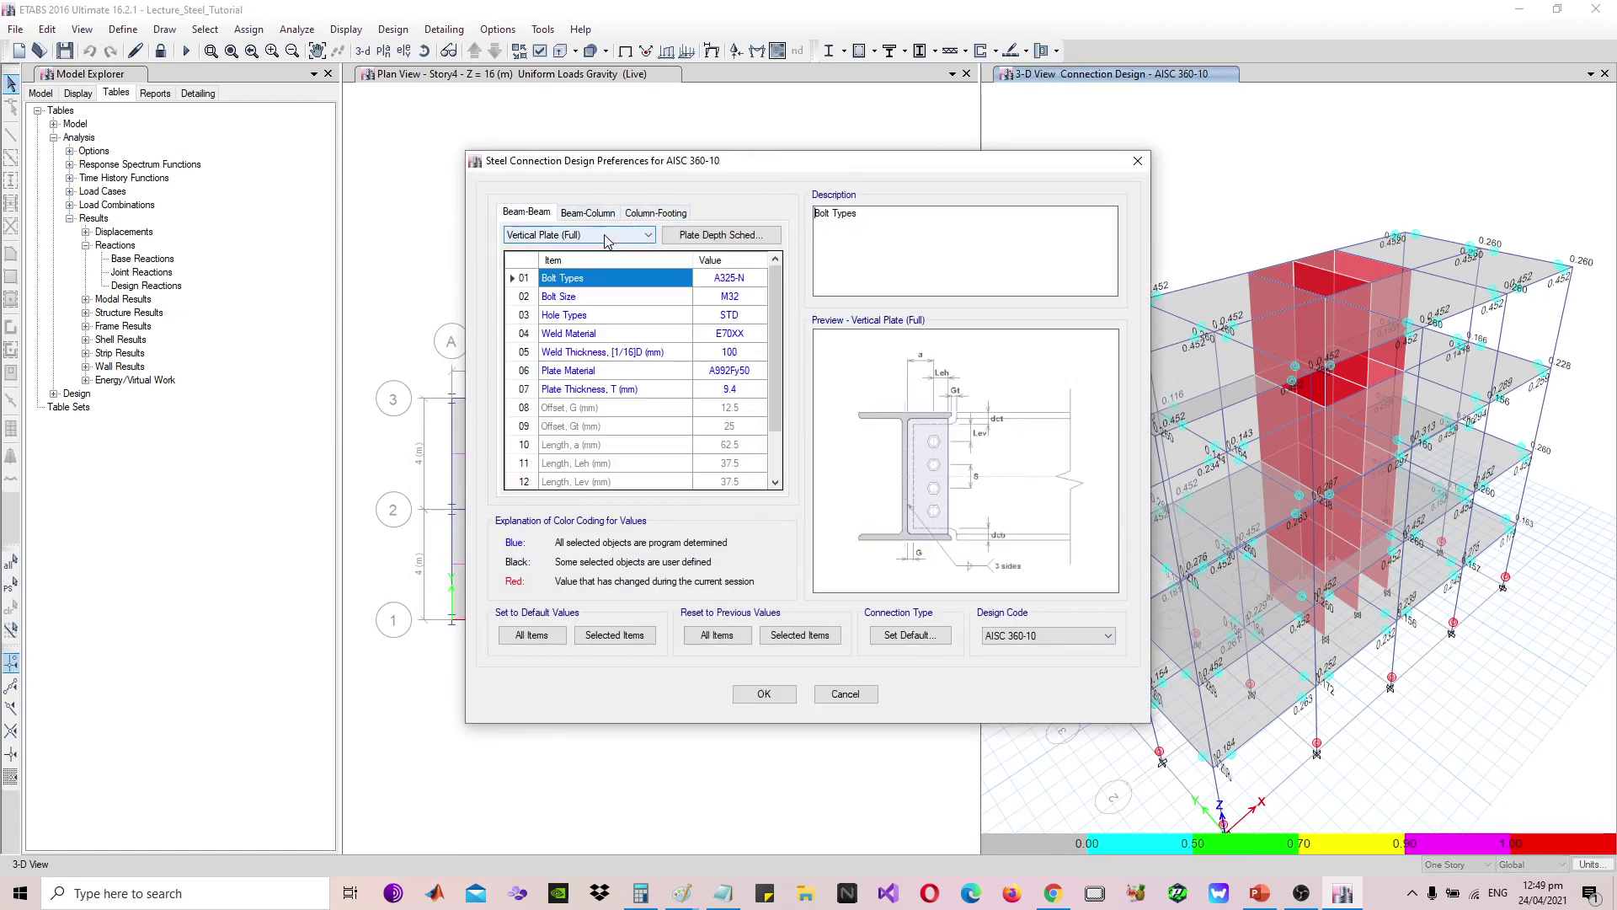
pyautogui.click(640, 214)
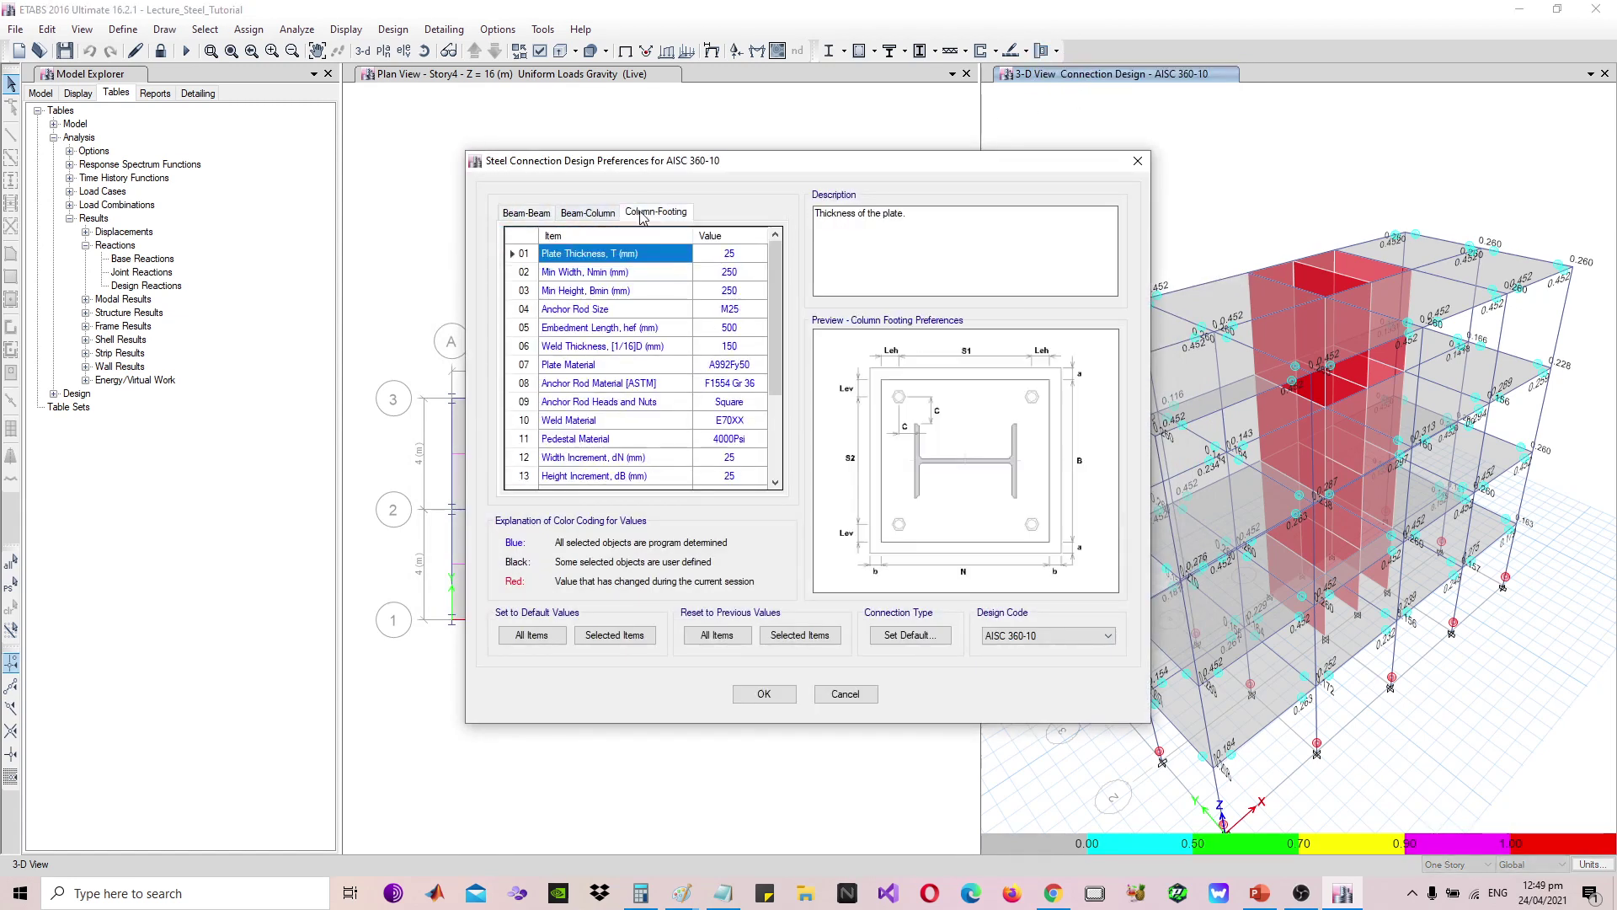
pyautogui.click(721, 260)
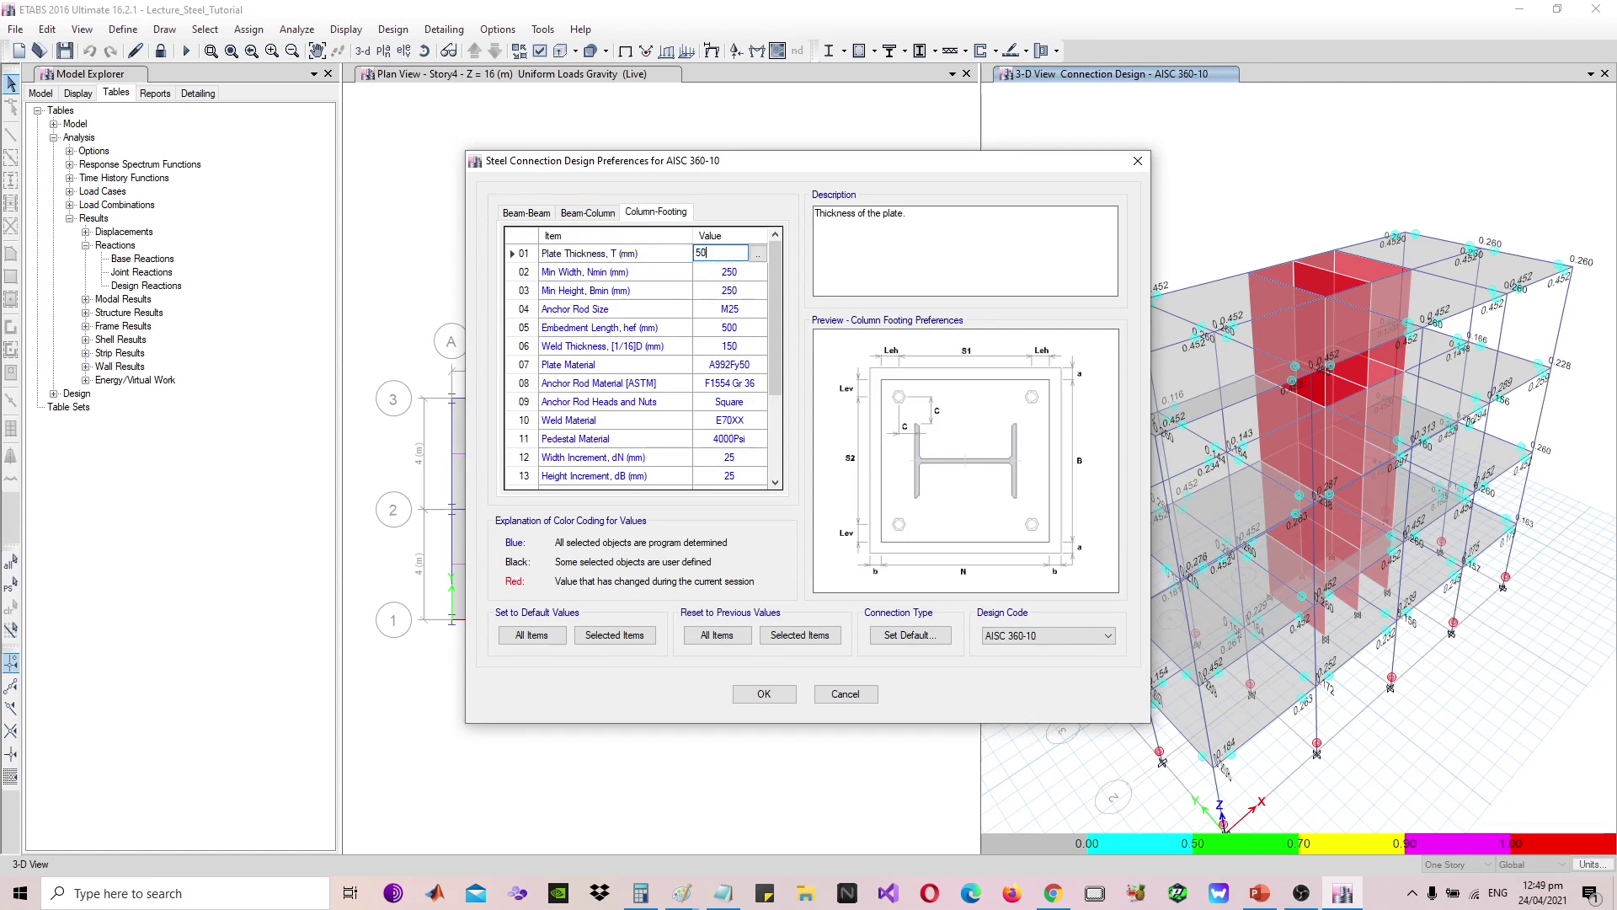
pyautogui.click(720, 315)
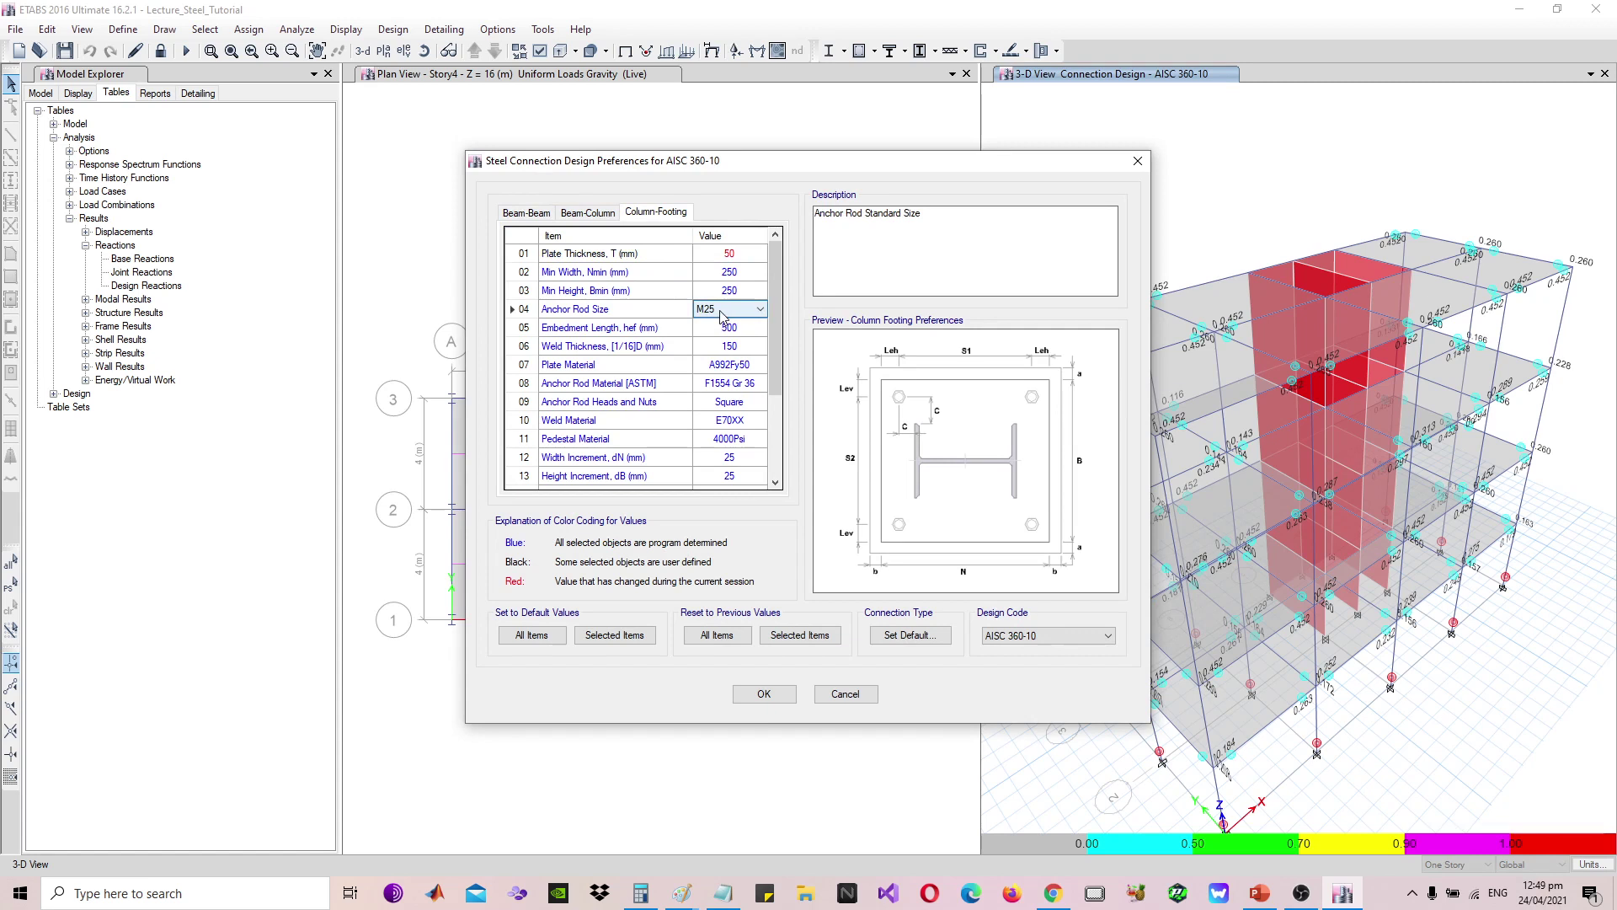
pyautogui.click(721, 315)
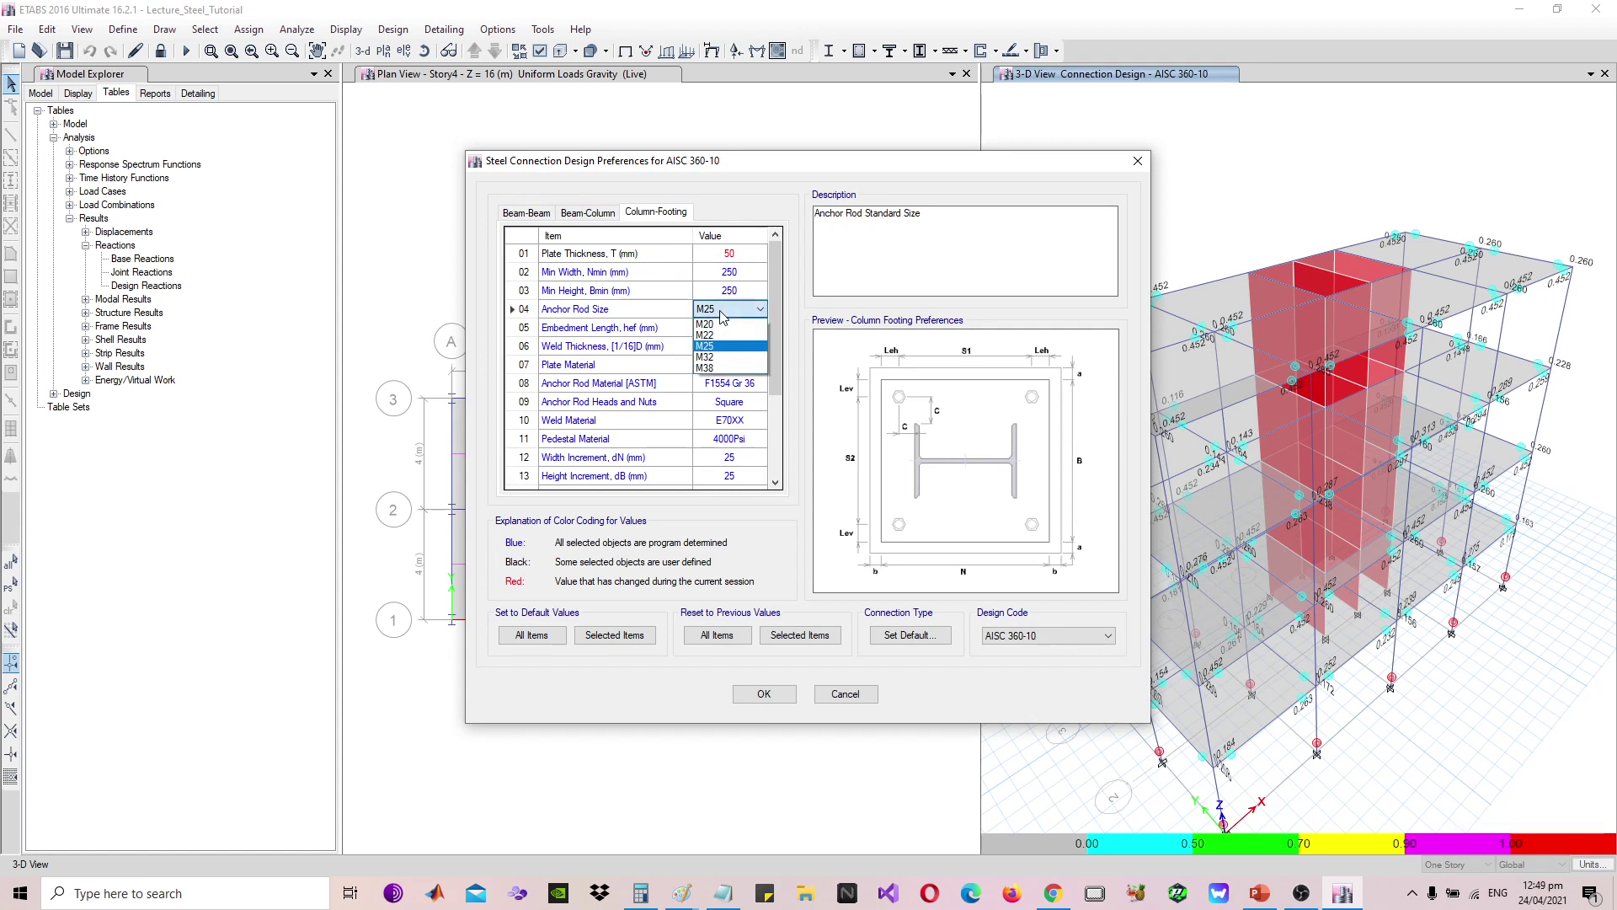
pyautogui.click(706, 357)
pyautogui.click(729, 459)
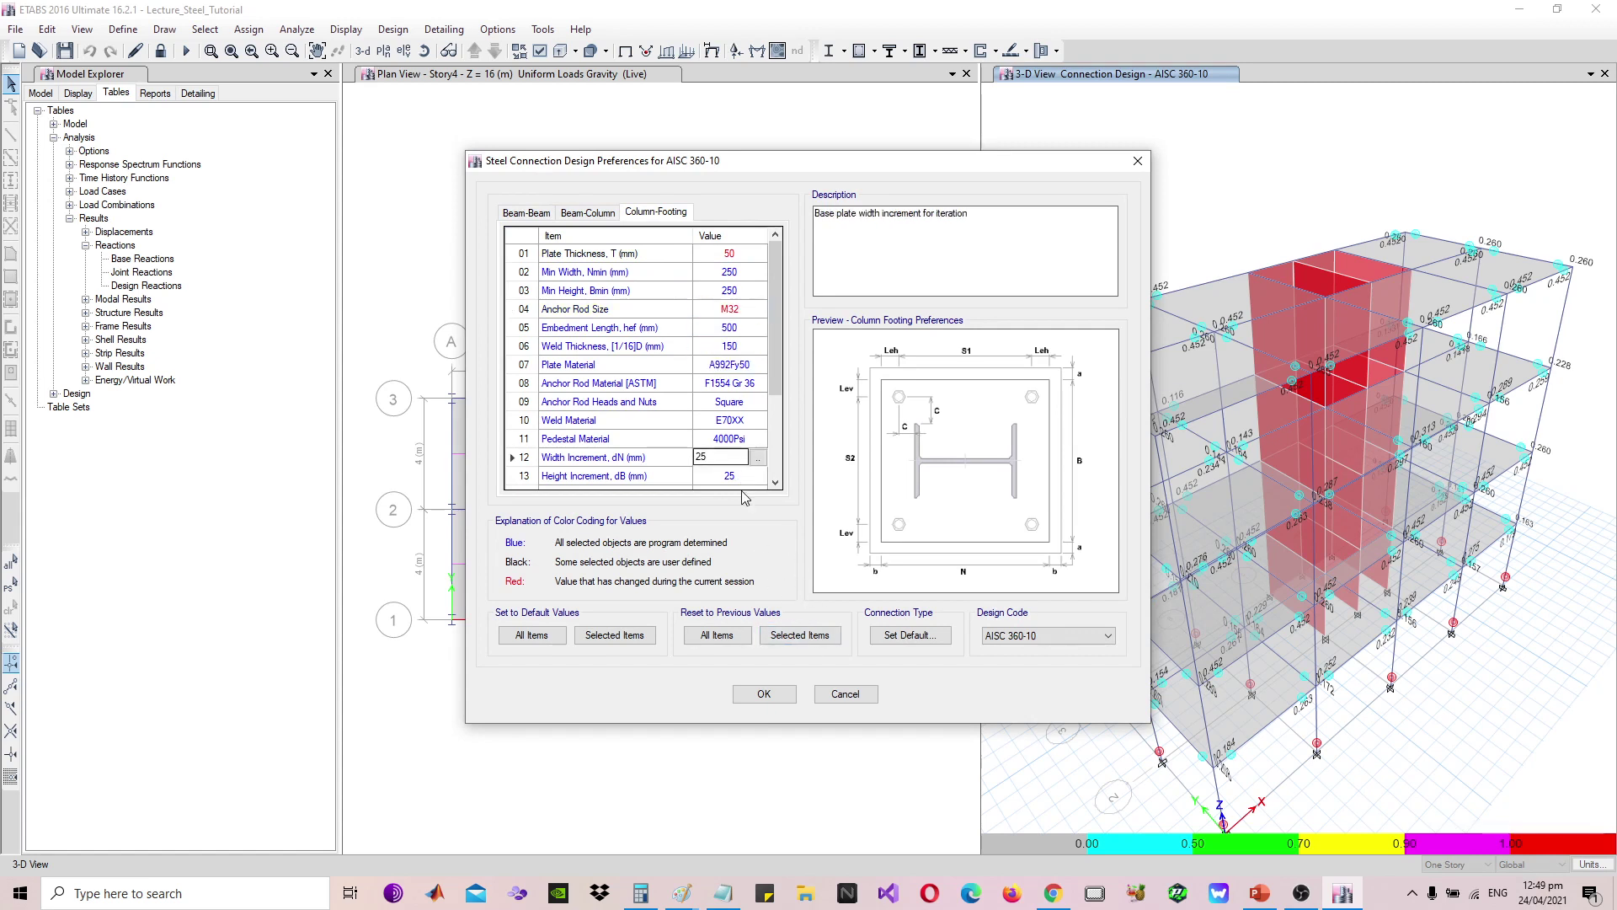
pyautogui.click(786, 692)
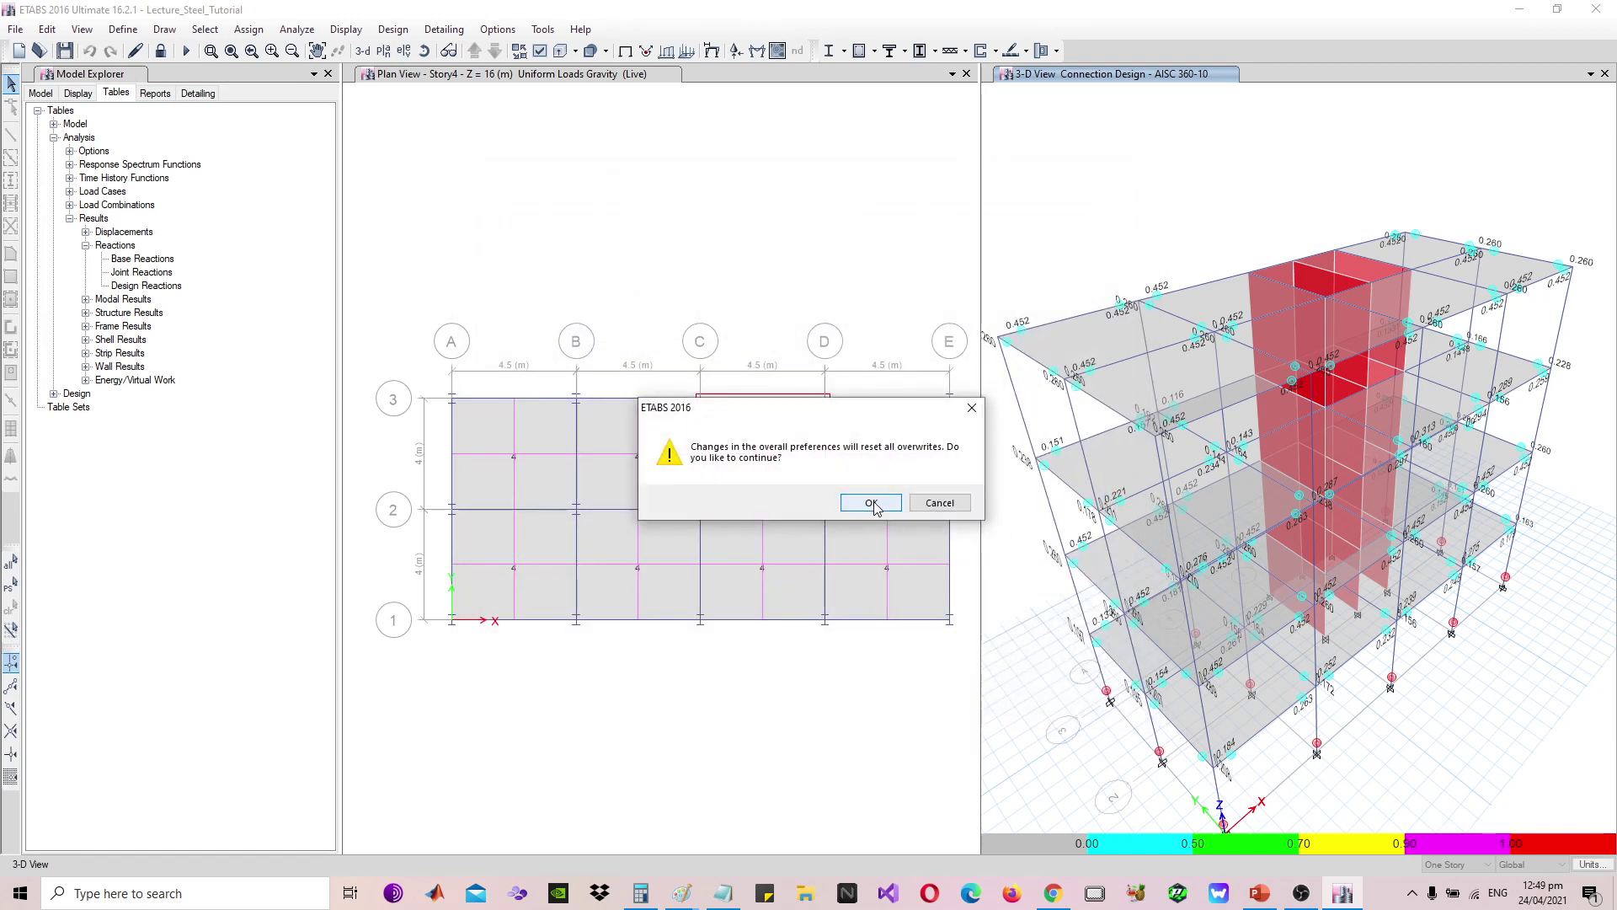
pyautogui.click(872, 503)
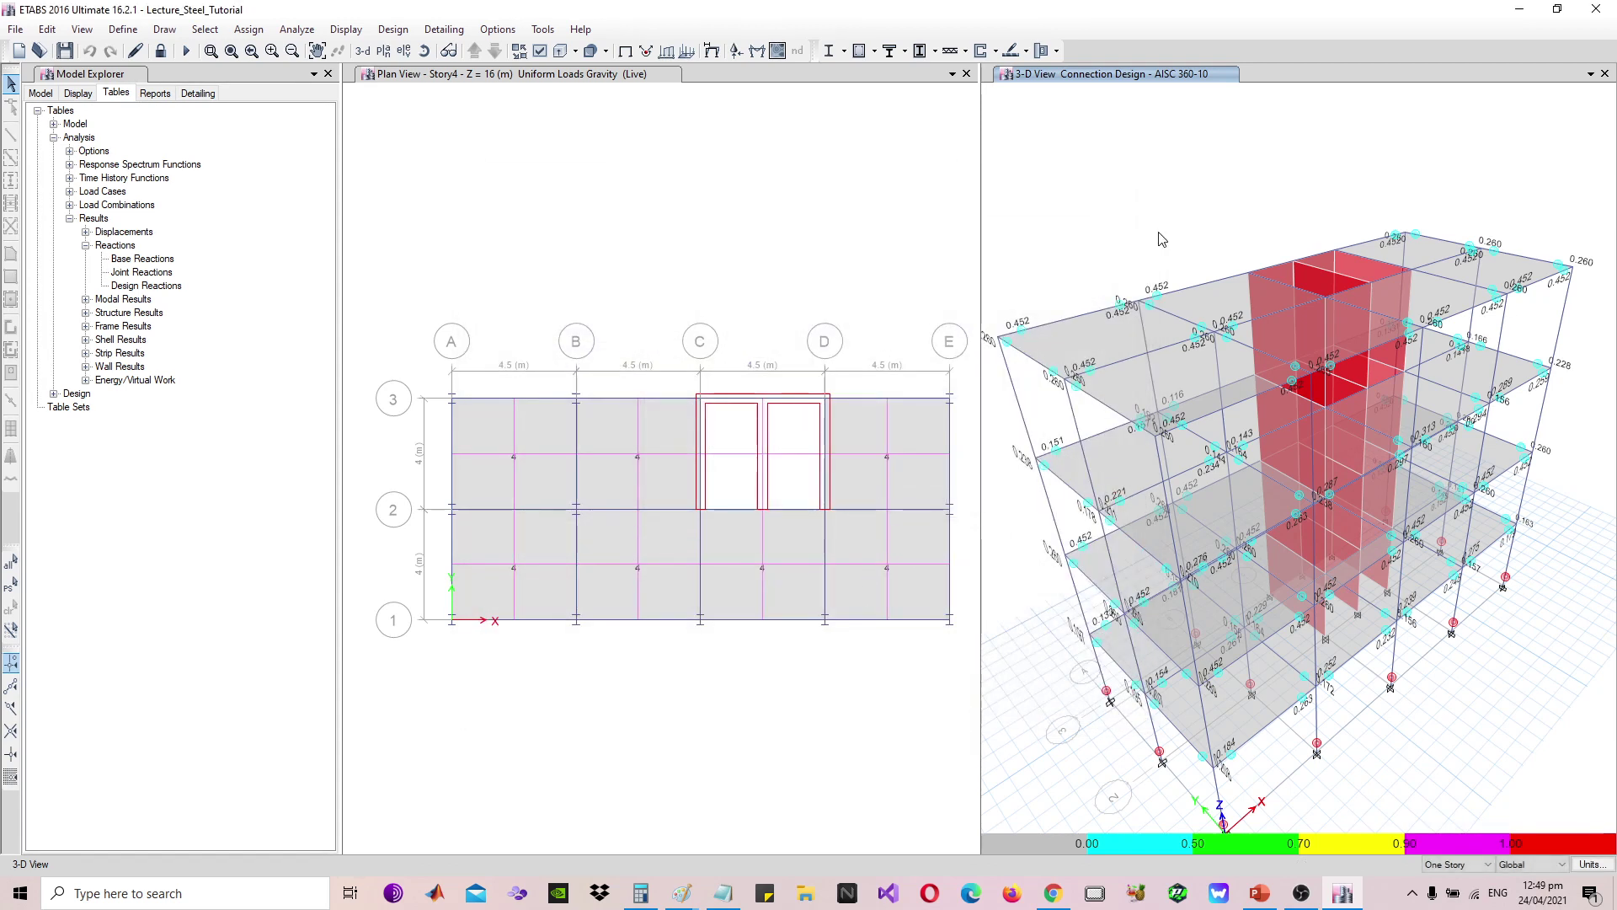
# Rerun the steel connection design check and inspect base plate connection C20-BP's results and 3D view
pyautogui.click(1041, 52)
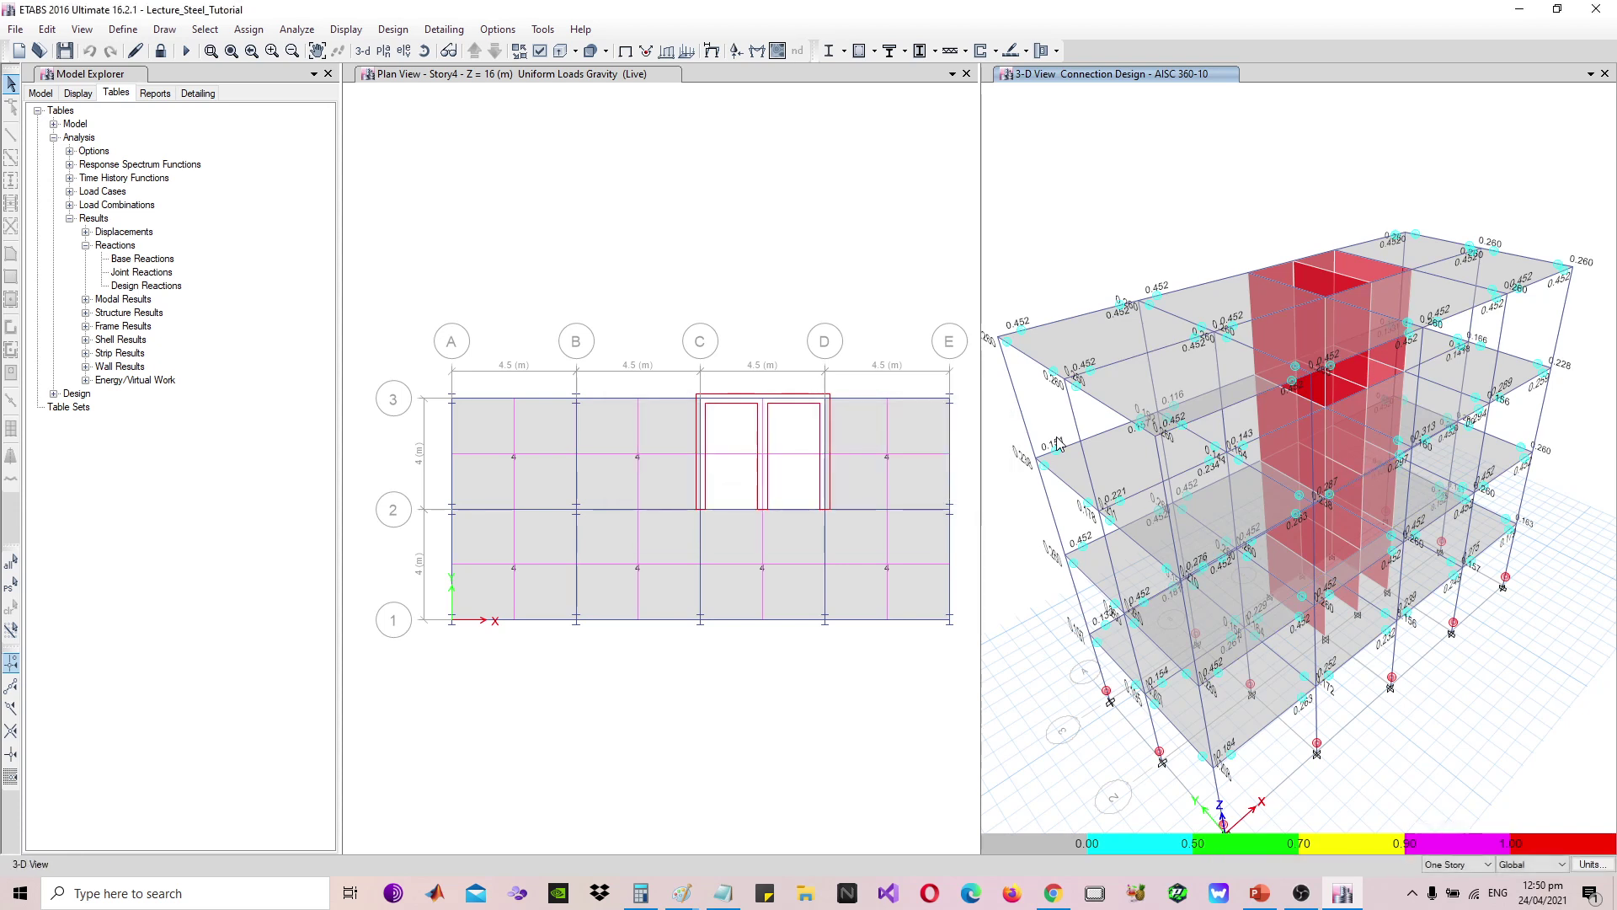
pyautogui.rightClick(1109, 695)
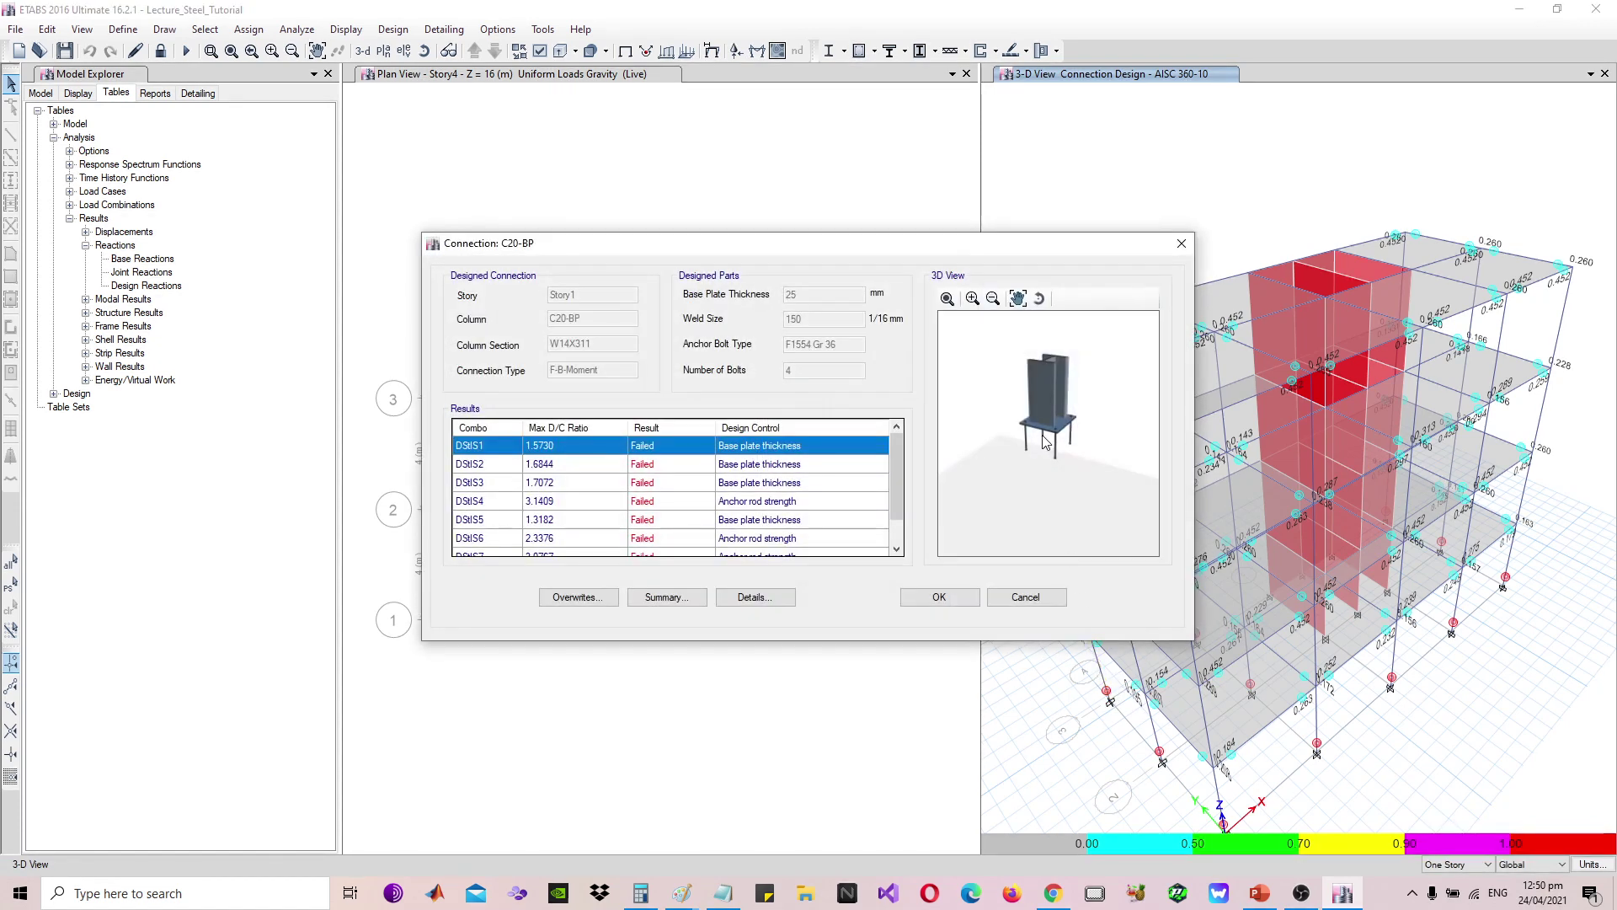
pyautogui.scroll(3, 1051, 443)
pyautogui.moveTo(1104, 427)
pyautogui.mouseDown()
pyautogui.moveTo(1056, 488)
pyautogui.moveTo(1021, 419)
pyautogui.moveTo(1070, 478)
pyautogui.moveTo(1053, 518)
pyautogui.moveTo(1068, 427)
pyautogui.moveTo(1116, 423)
pyautogui.mouseUp()
pyautogui.scroll(-3, 1060, 450)
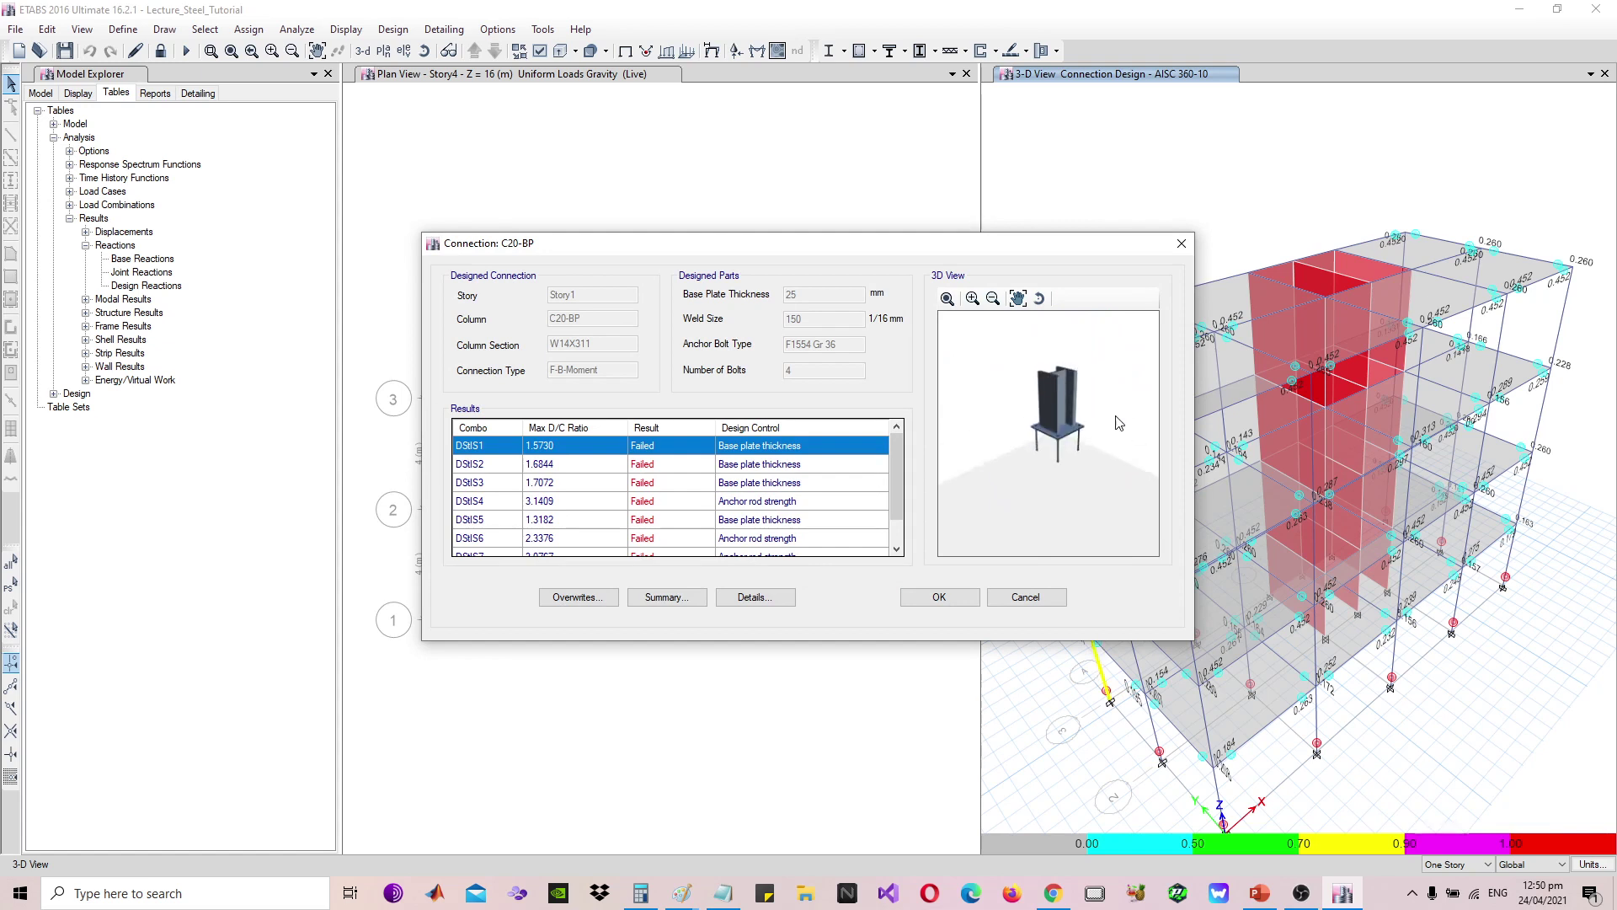
pyautogui.scroll(3, 1075, 363)
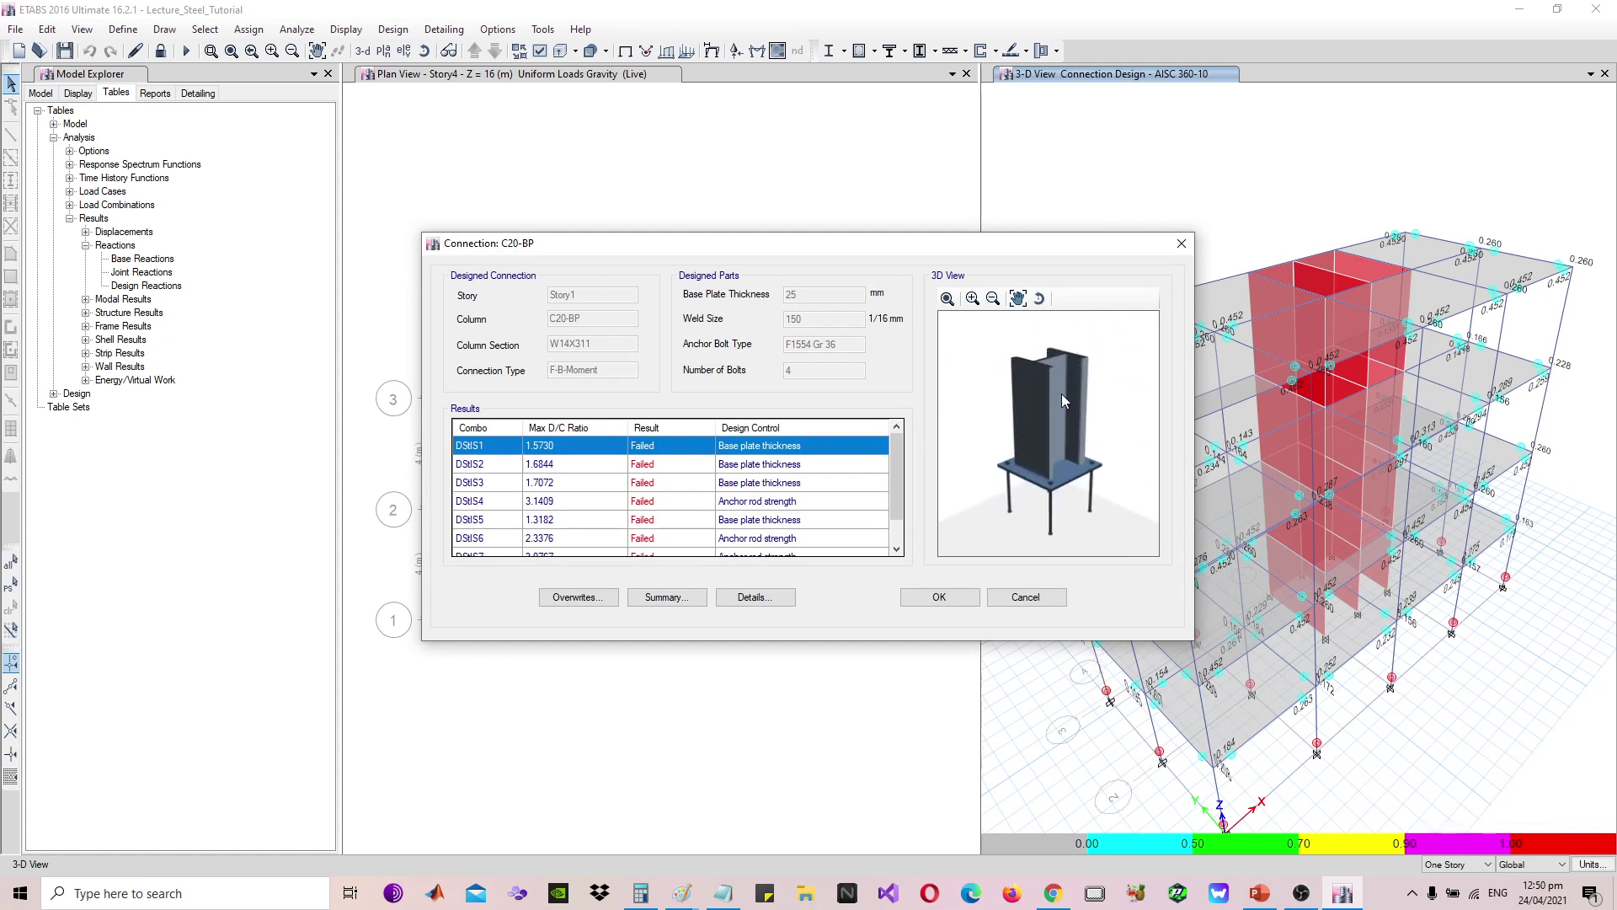
pyautogui.scroll(1, 1063, 396)
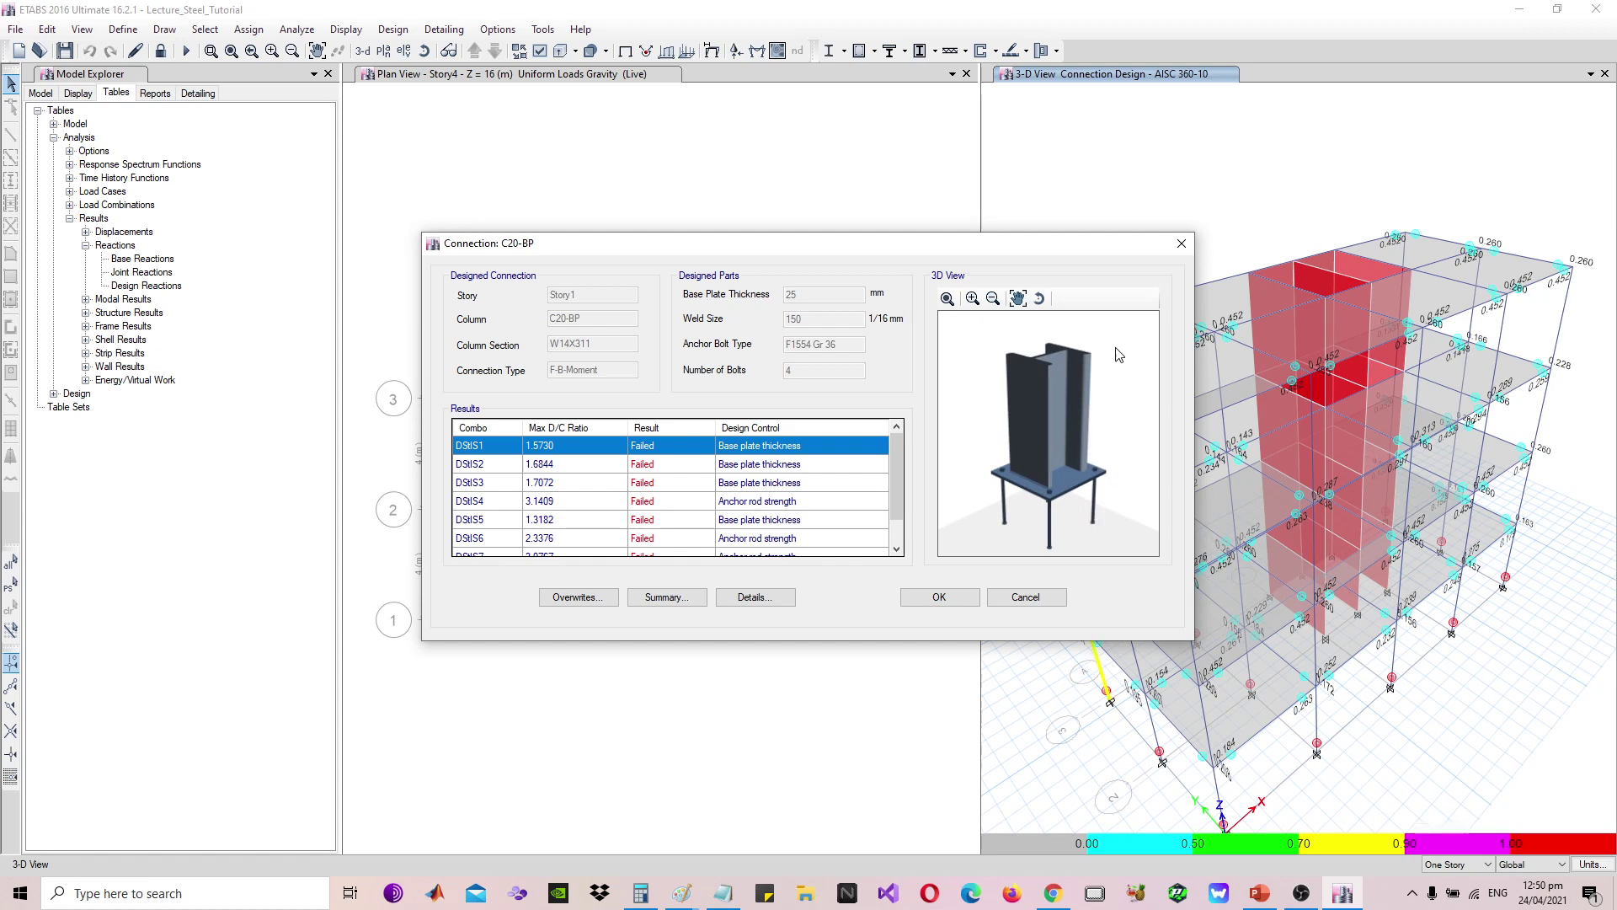
pyautogui.moveTo(1039, 327); pyautogui.dragTo(974, 458)
# Review the detailed design report of base plate connection C20-BP and close its results without changes
pyautogui.click(773, 598)
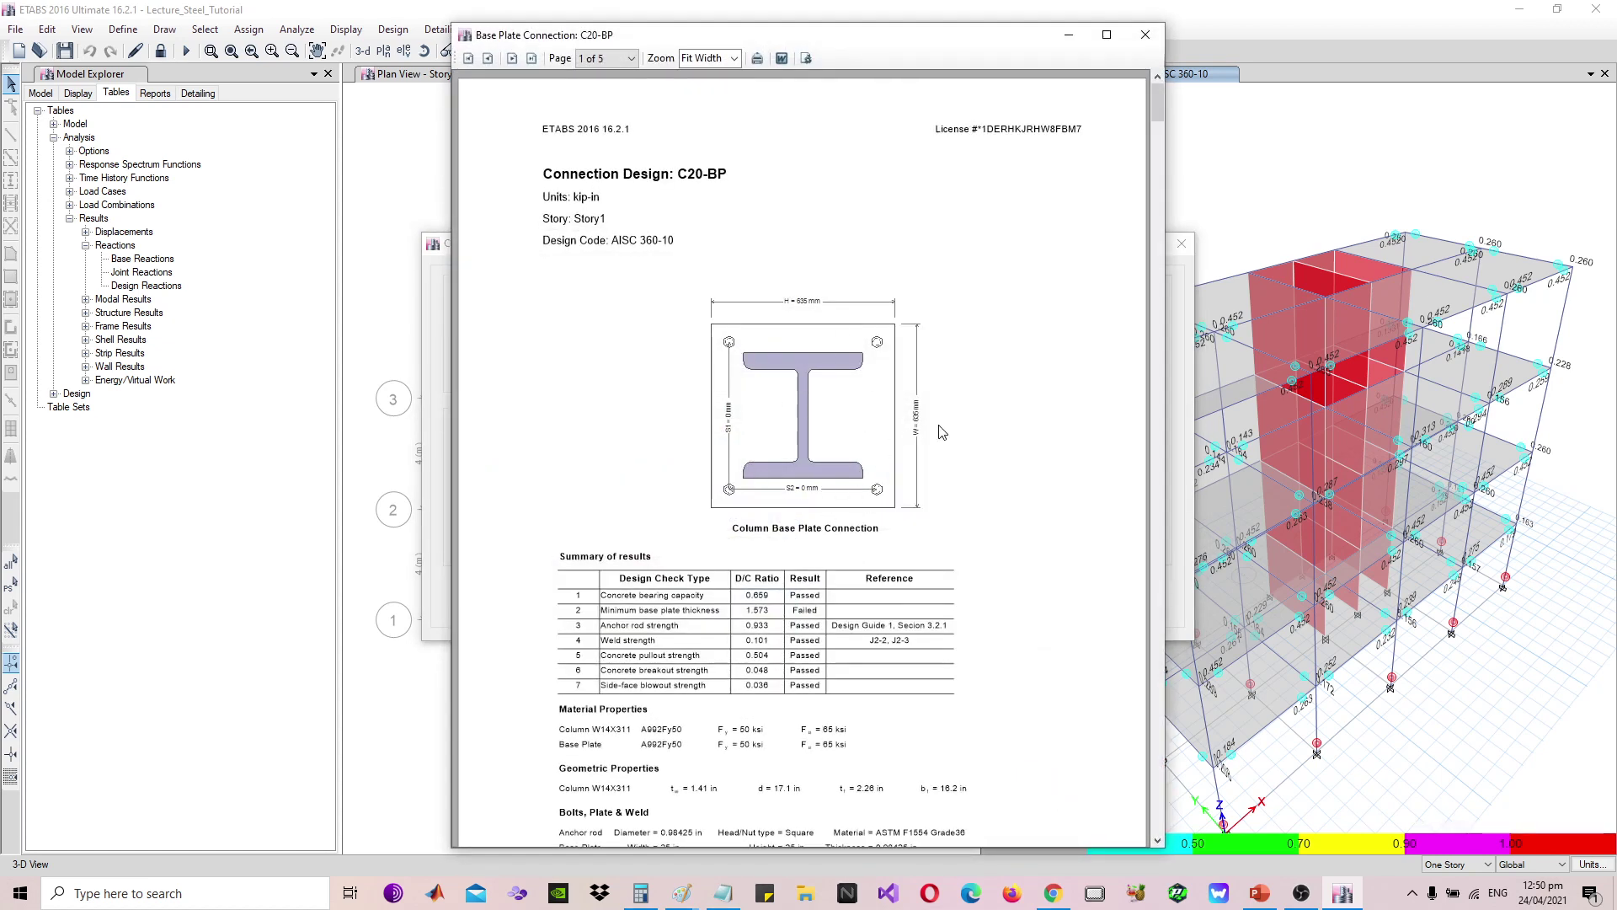
pyautogui.click(1145, 34)
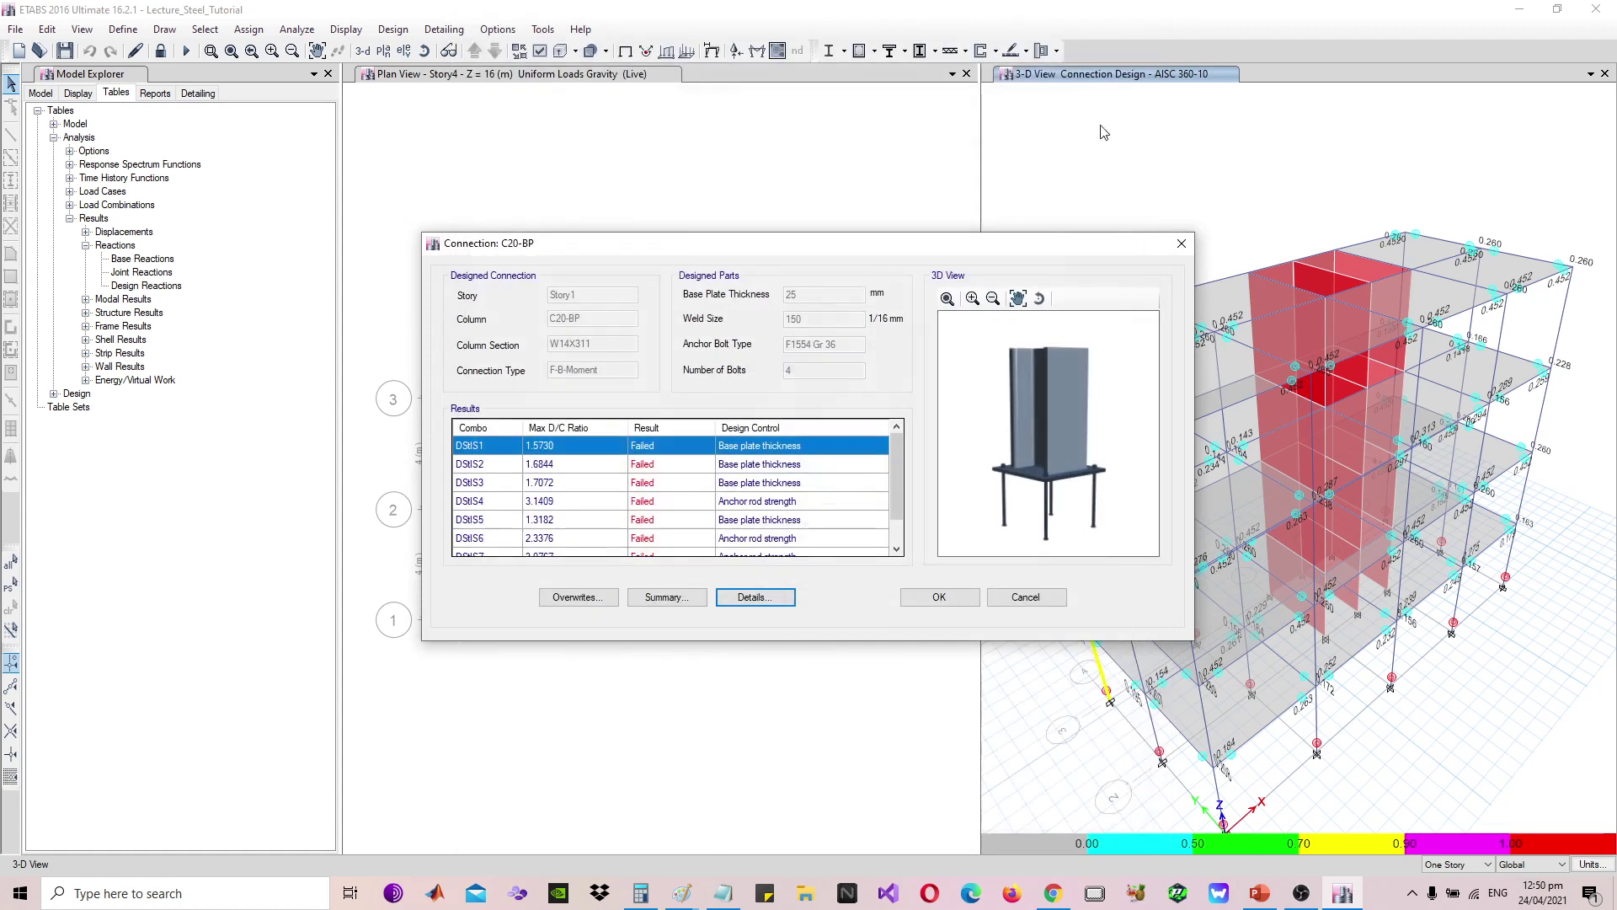
pyautogui.click(1024, 600)
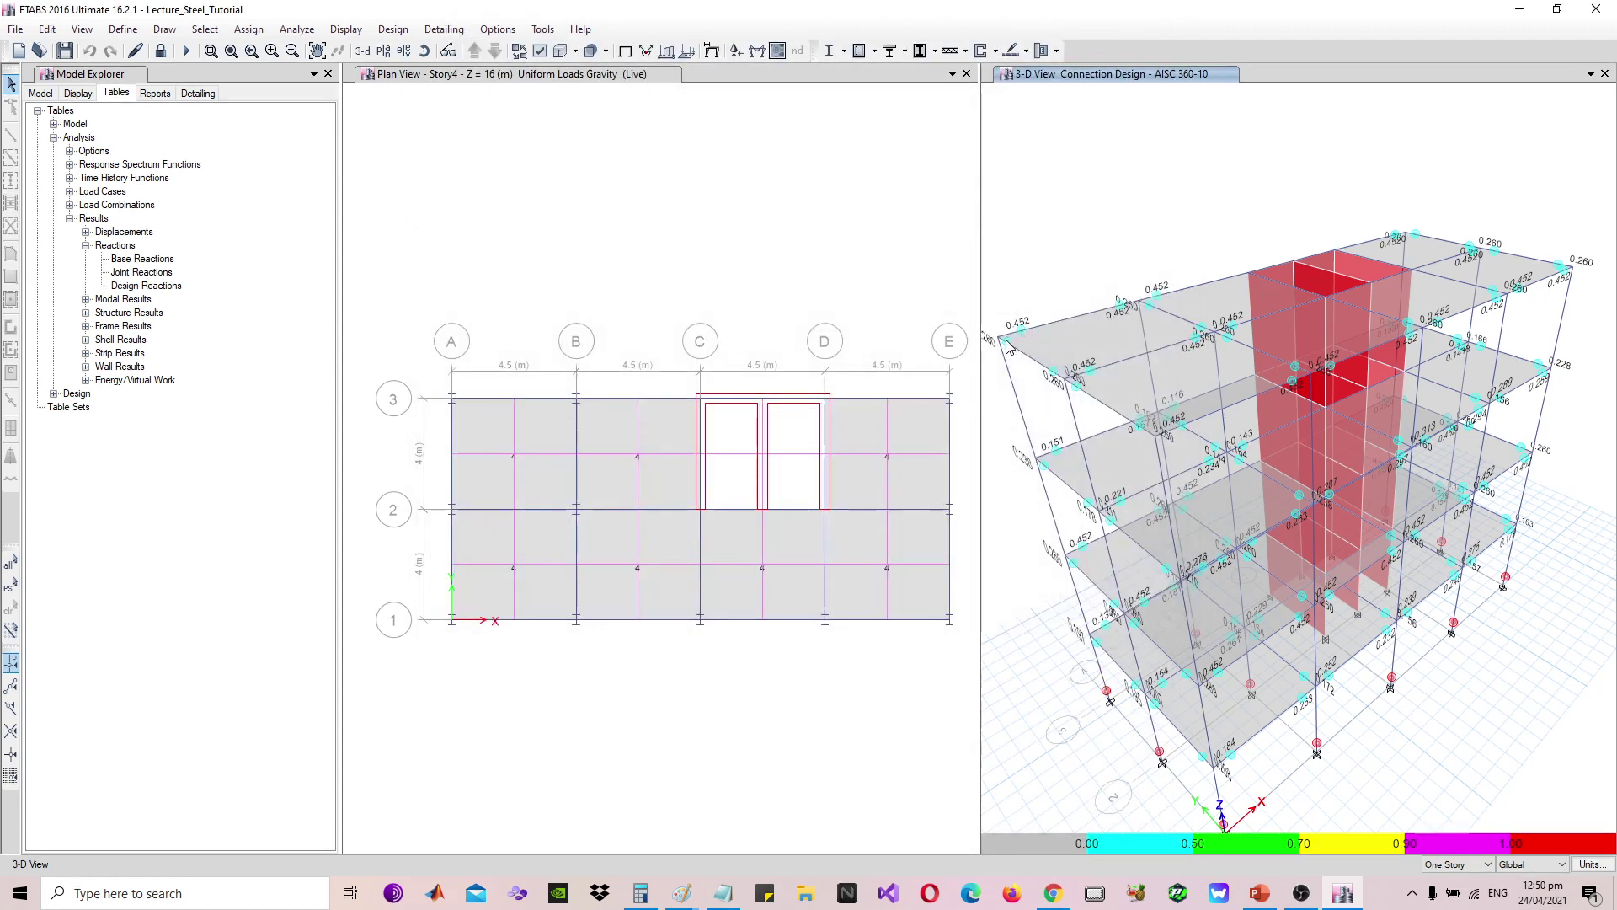
# Inspect the design results and 3D view of the Story4 beam-column connection B2-CJ
pyautogui.rightClick(1007, 349)
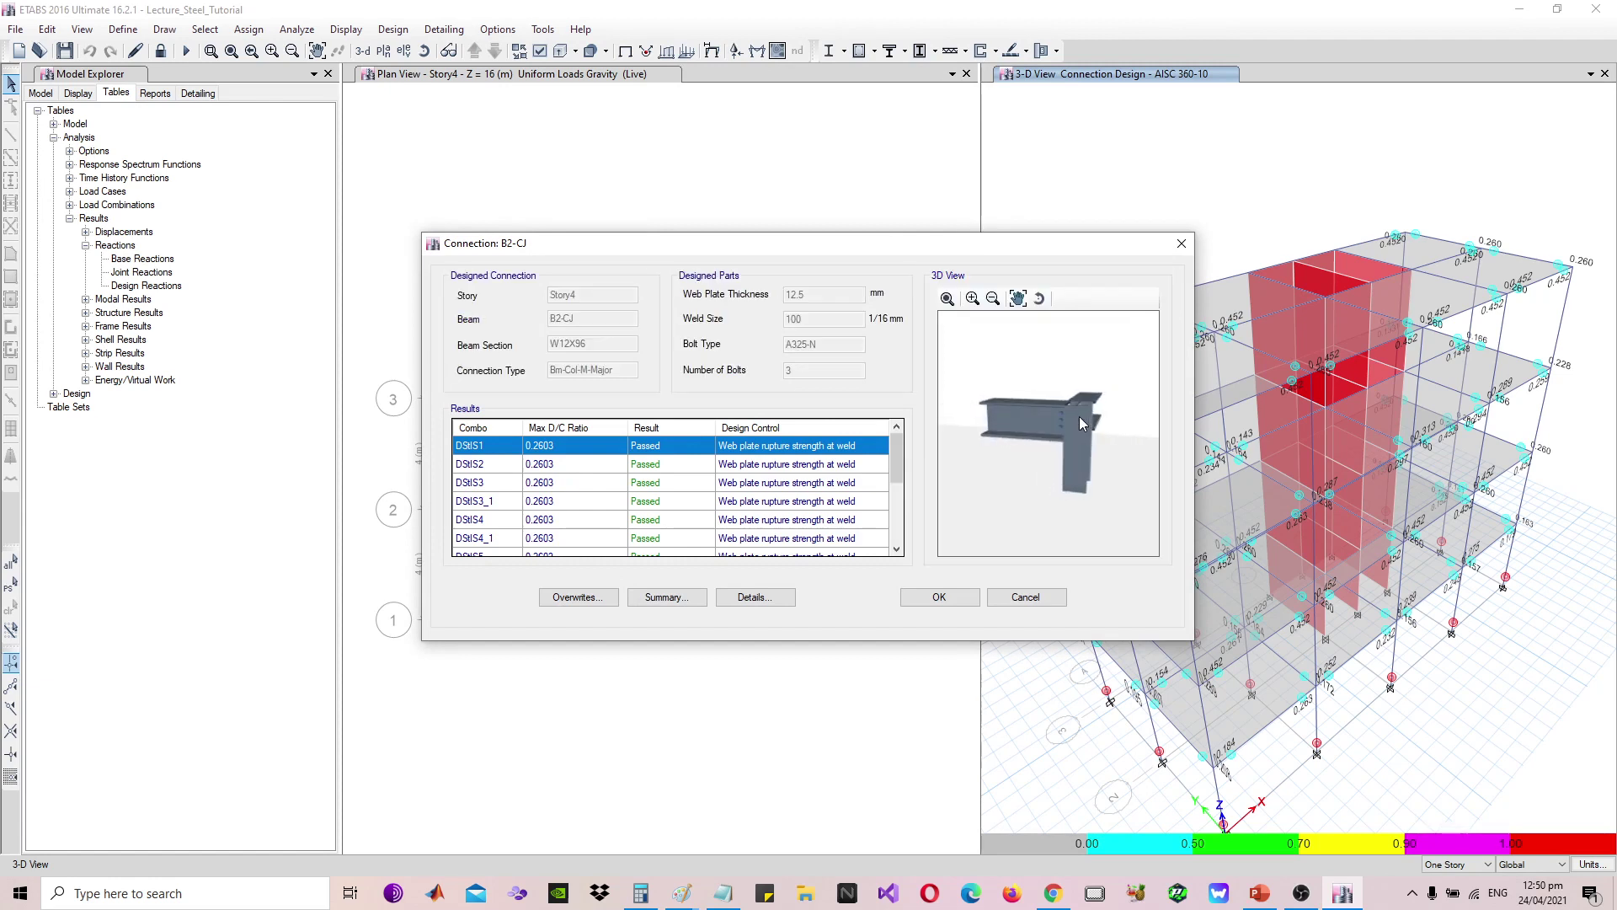
pyautogui.scroll(6, 1044, 440)
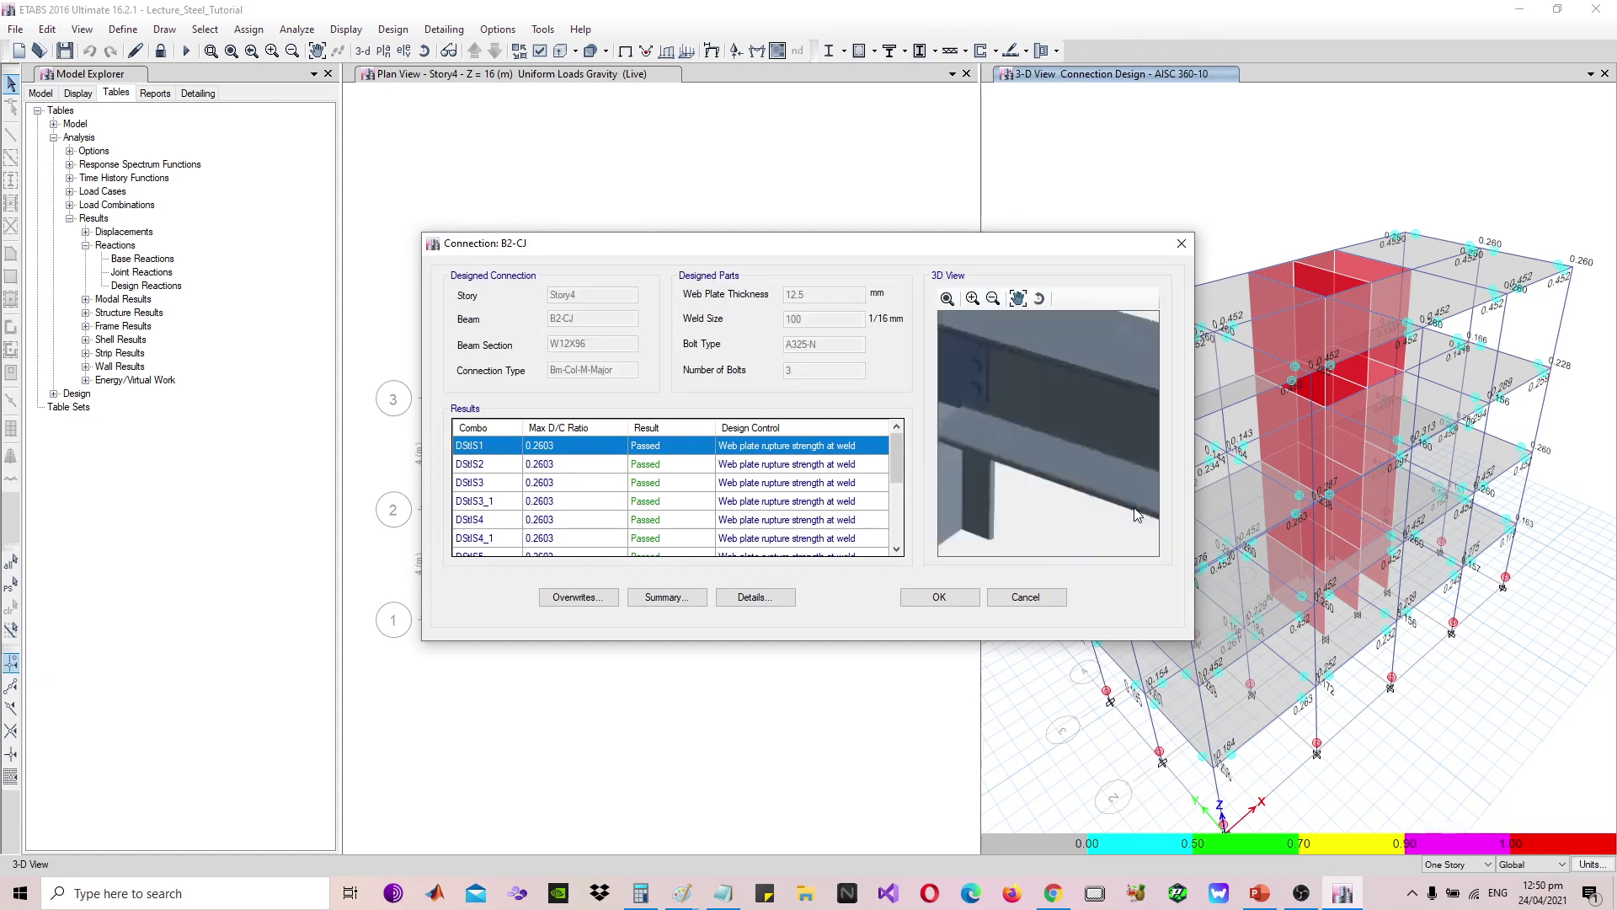
pyautogui.scroll(-8, 1087, 468)
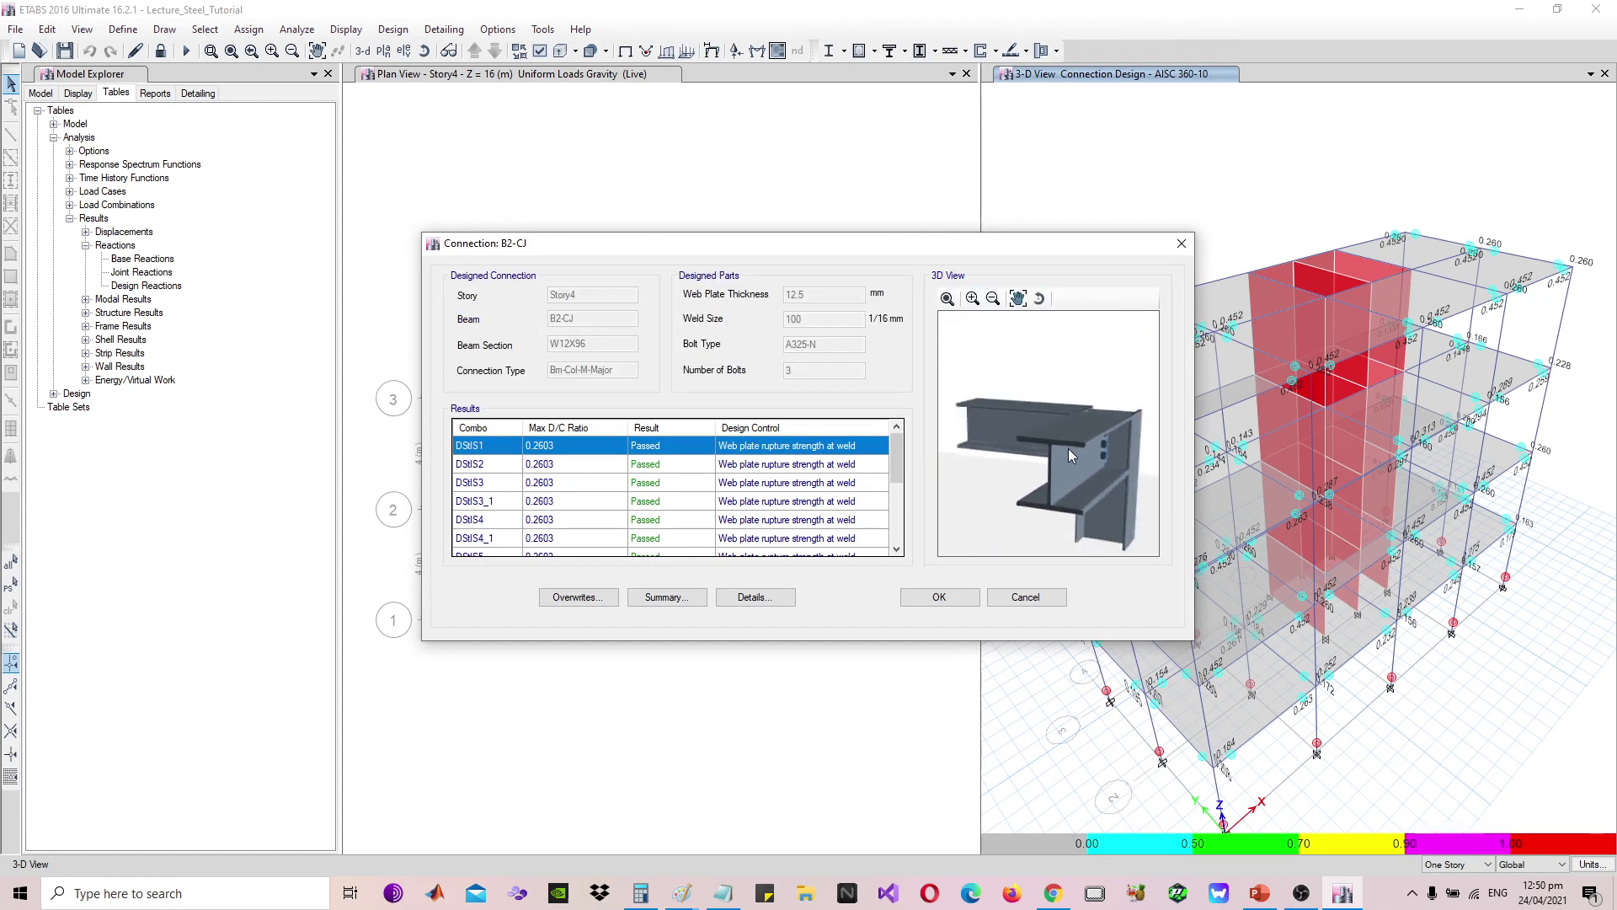
pyautogui.moveTo(1078, 473); pyautogui.dragTo(988, 458)
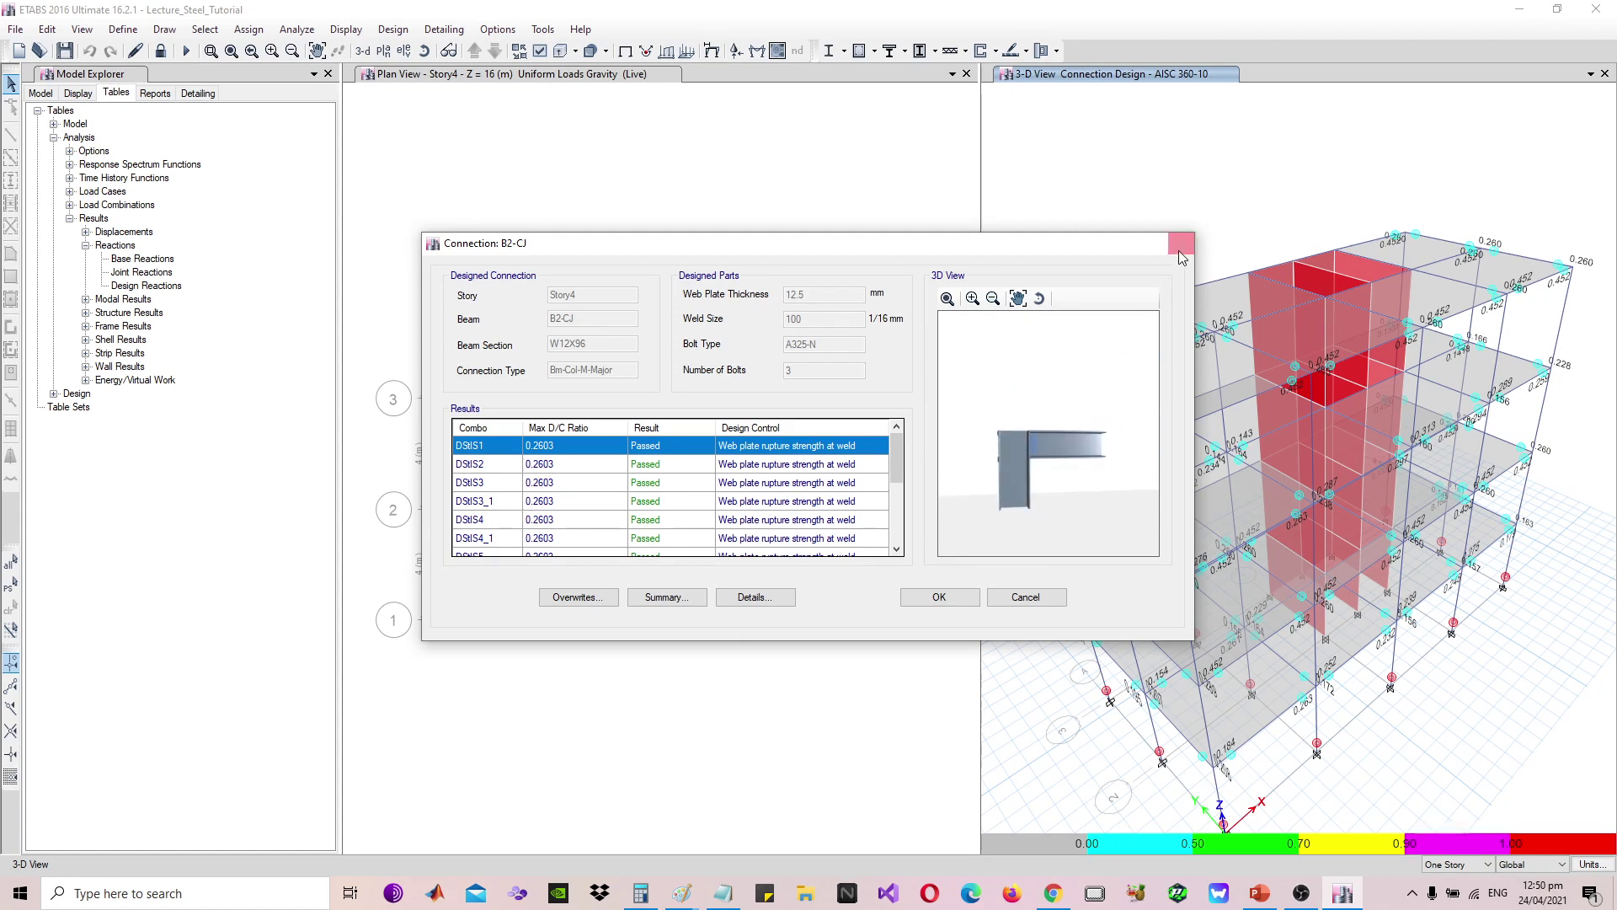
pyautogui.click(1182, 246)
pyautogui.rightClick(1217, 335)
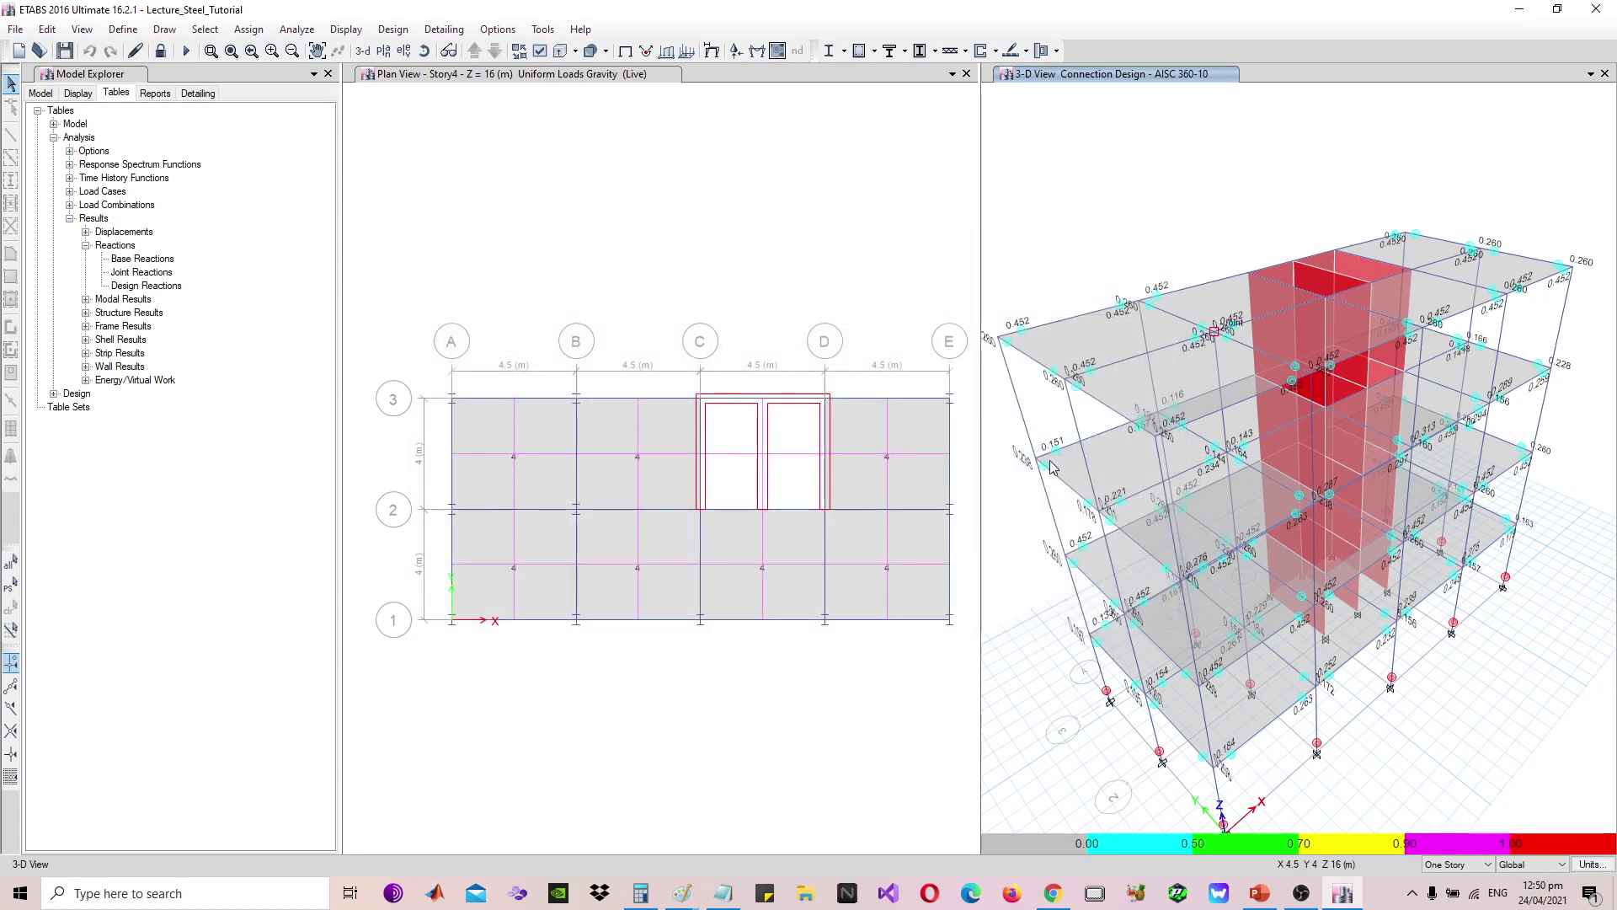
# Review the detailed design report of Story4 beam-column connection B15-CJ and close its results without changes
pyautogui.moveTo(1055, 468); pyautogui.dragTo(985, 490)
pyautogui.click(770, 603)
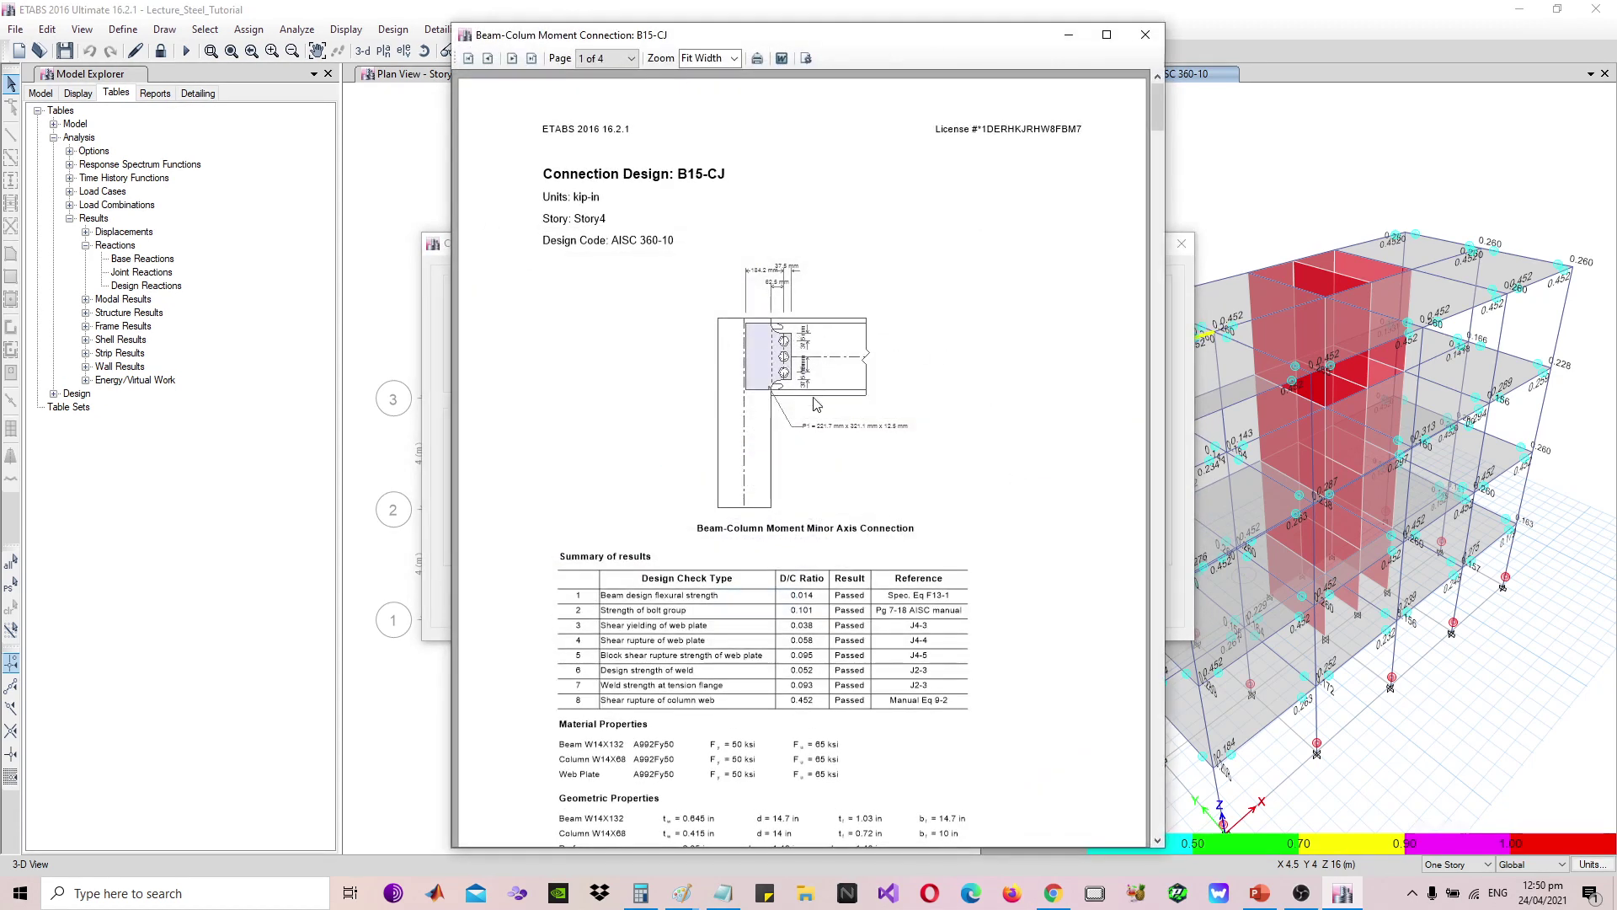
pyautogui.keyDown('ctrl'); pyautogui.scroll(10, 823, 448); pyautogui.keyUp('ctrl')
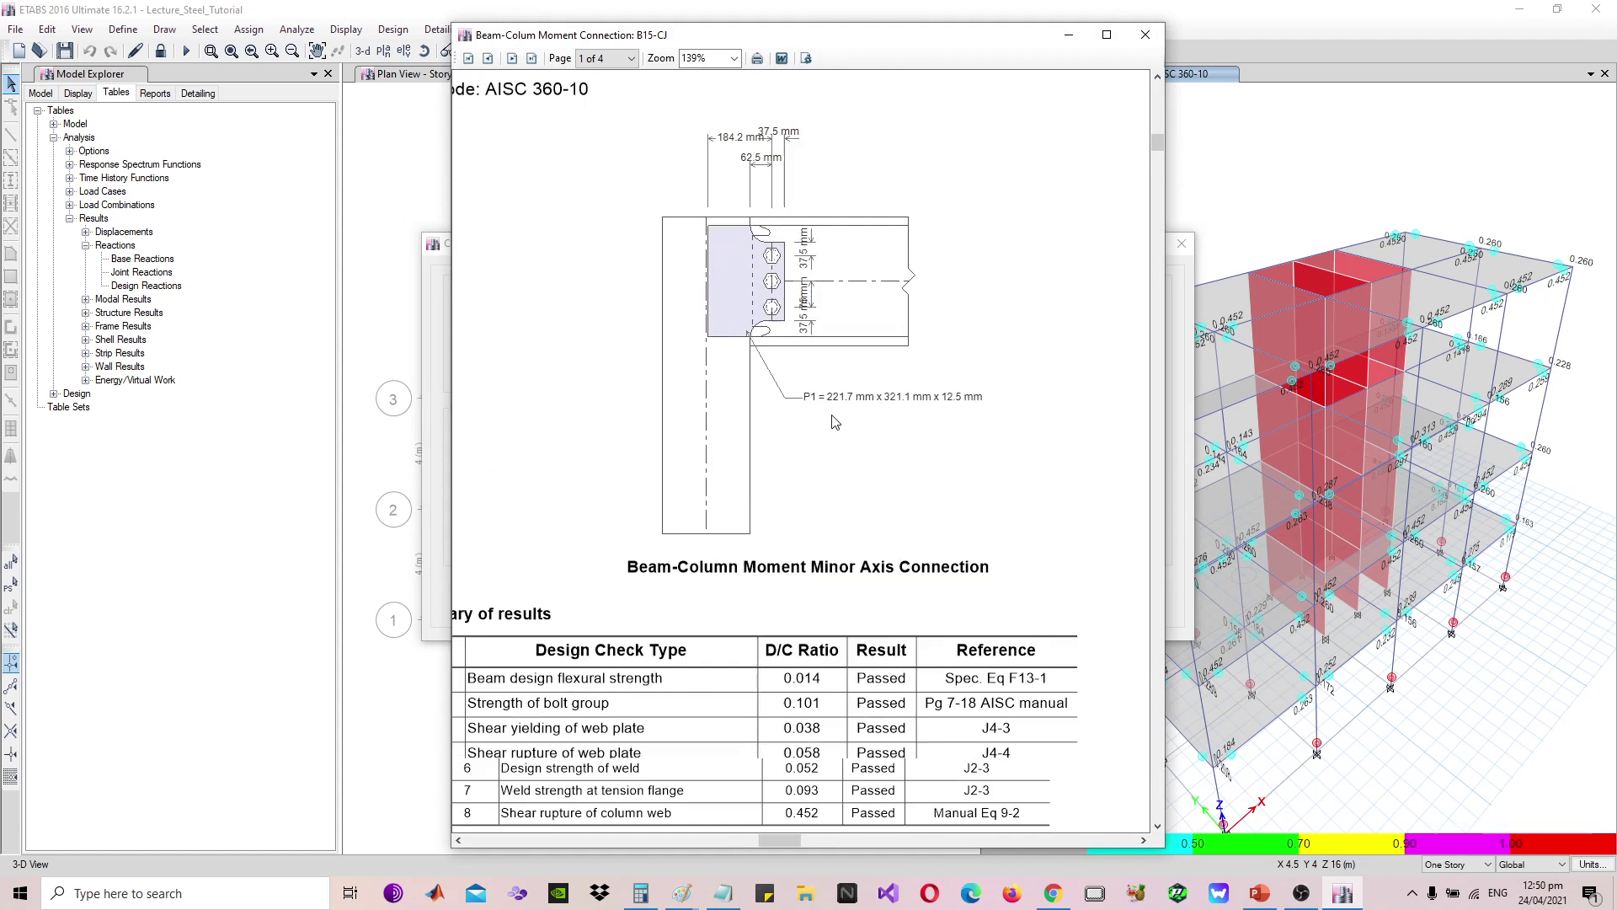
pyautogui.keyDown('ctrl'); pyautogui.scroll(-6, 880, 364); pyautogui.keyUp('ctrl')
pyautogui.click(1154, 40)
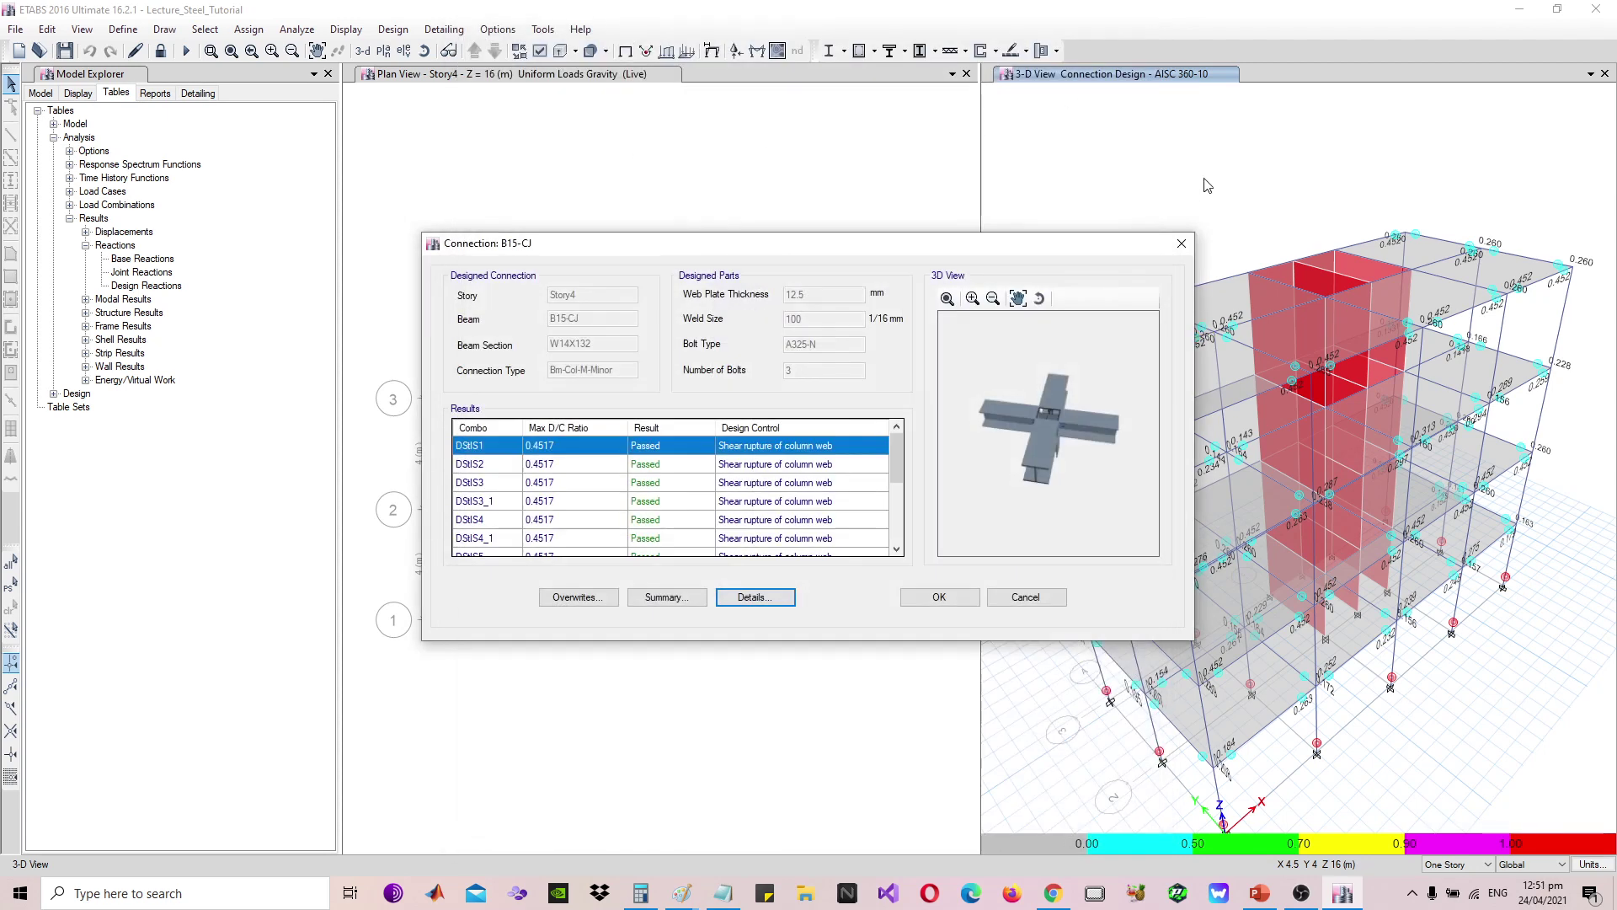
pyautogui.click(1182, 243)
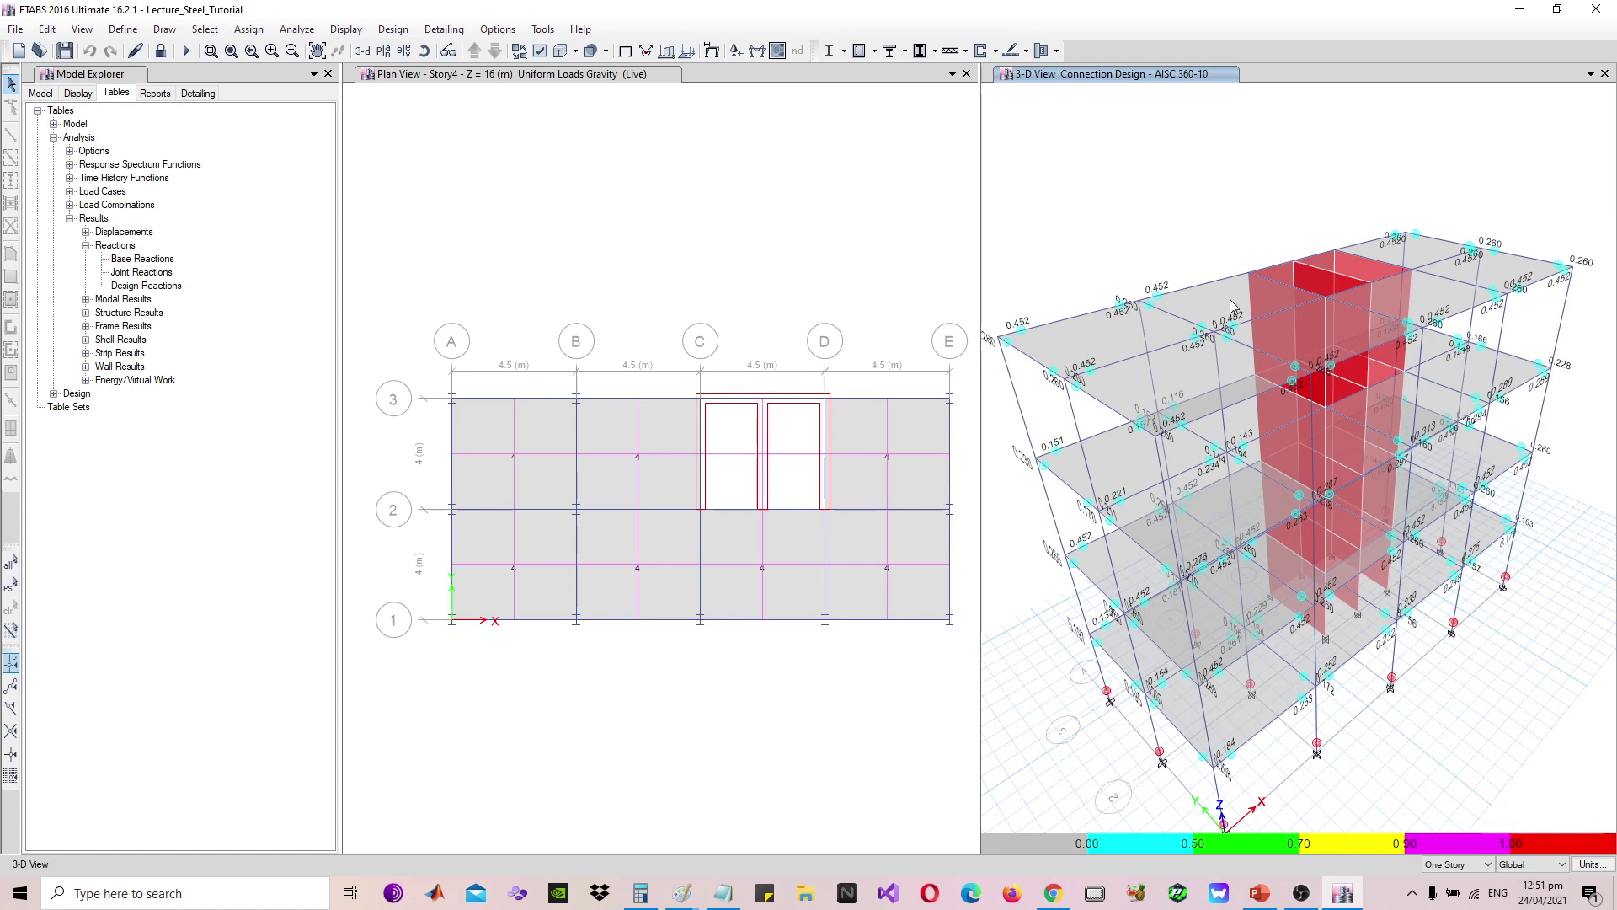
# Clear the displayed connection design results from the 3D view of the building
pyautogui.scroll(-2, 1205, 579)
pyautogui.scroll(3, 1264, 670)
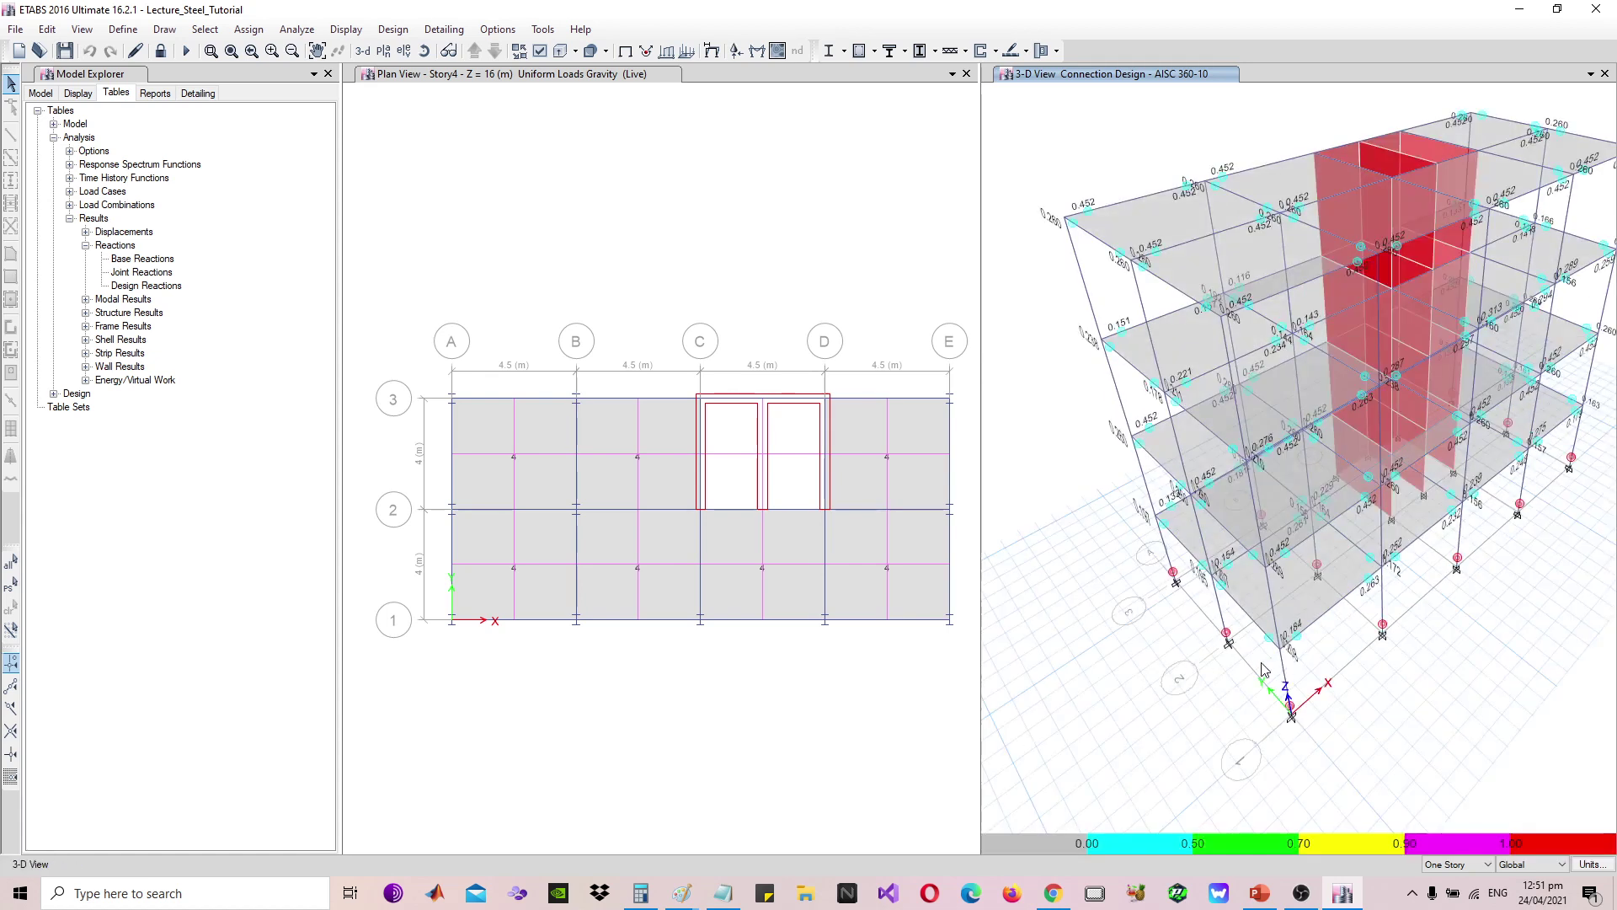
pyautogui.scroll(-2, 1264, 670)
pyautogui.scroll(3, 1306, 643)
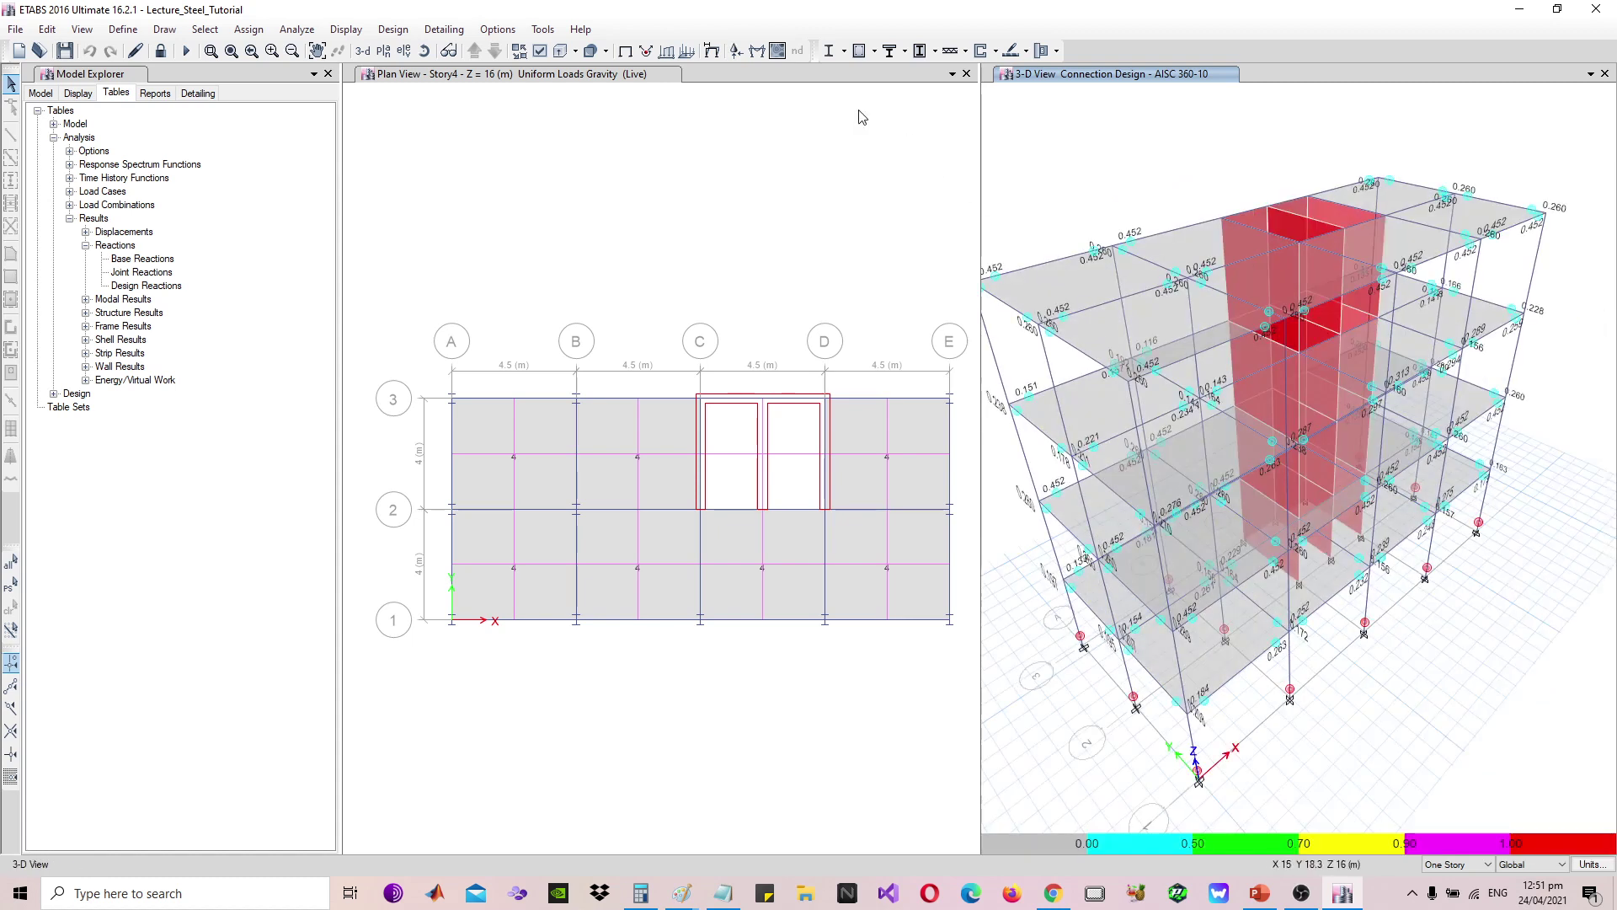
pyautogui.click(317, 51)
pyautogui.moveTo(1052, 203); pyautogui.dragTo(1089, 192)
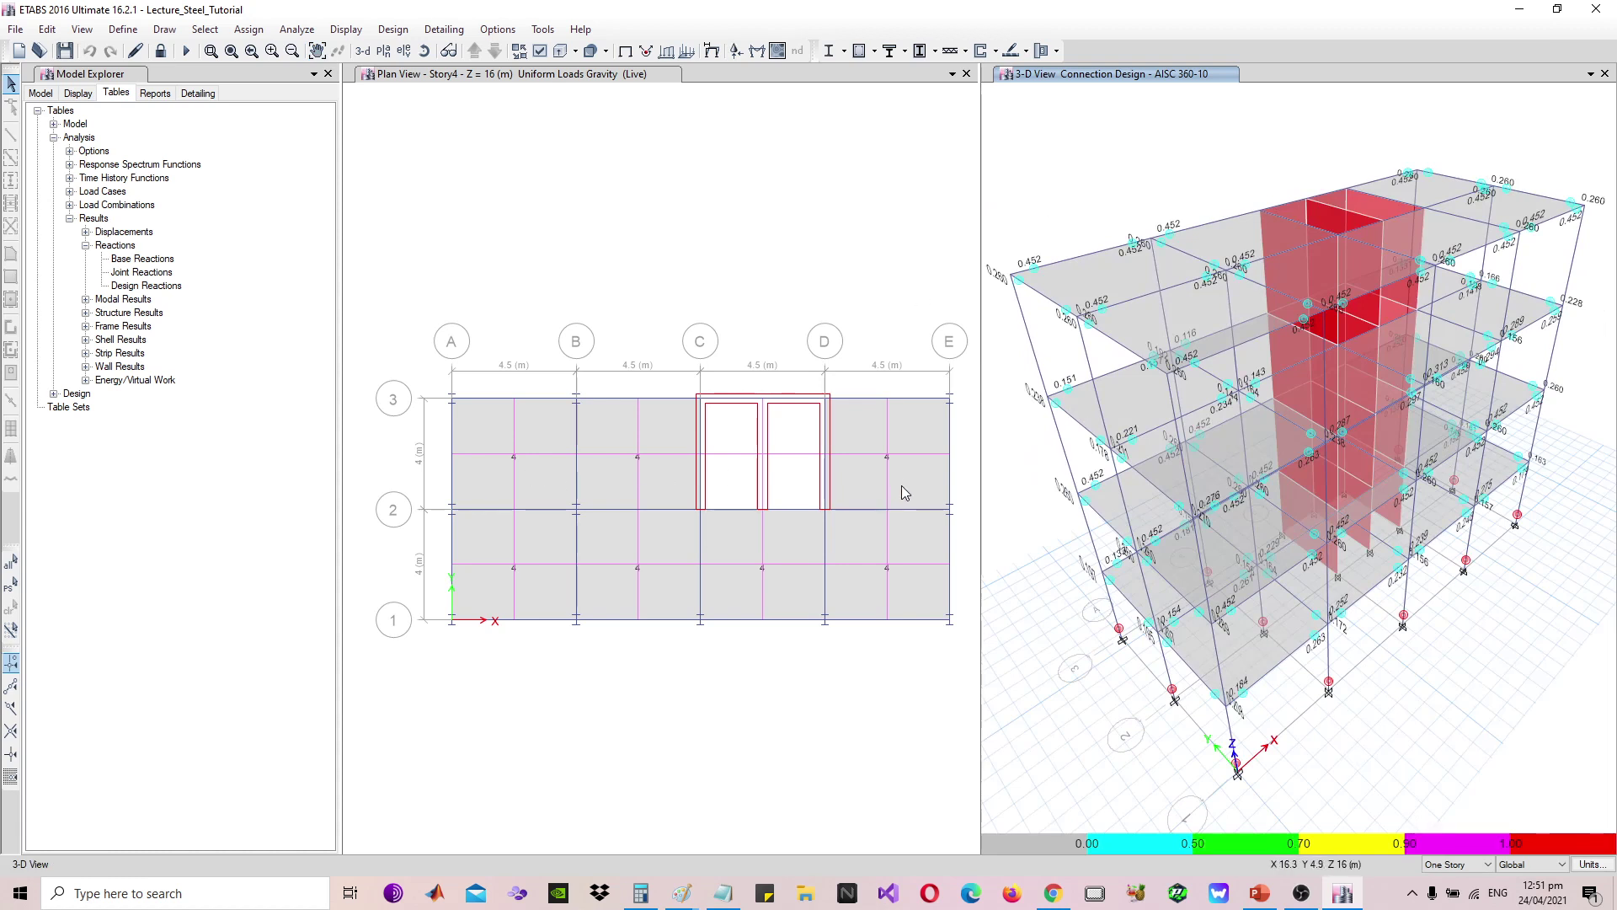
pyautogui.click(843, 214)
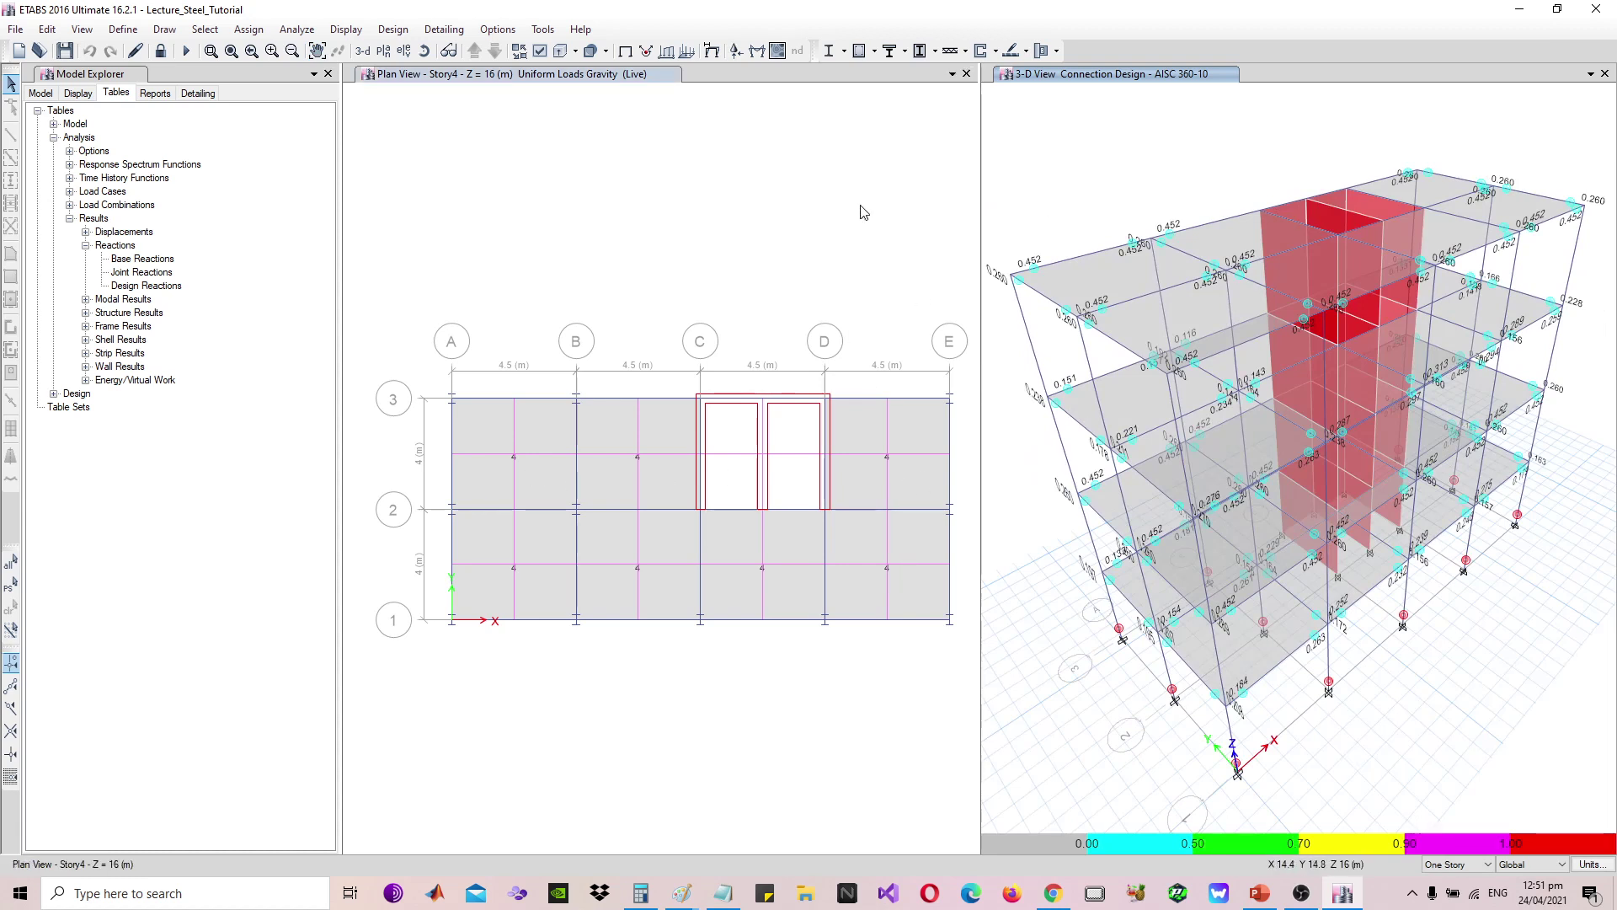
pyautogui.click(1059, 119)
pyautogui.click(250, 29)
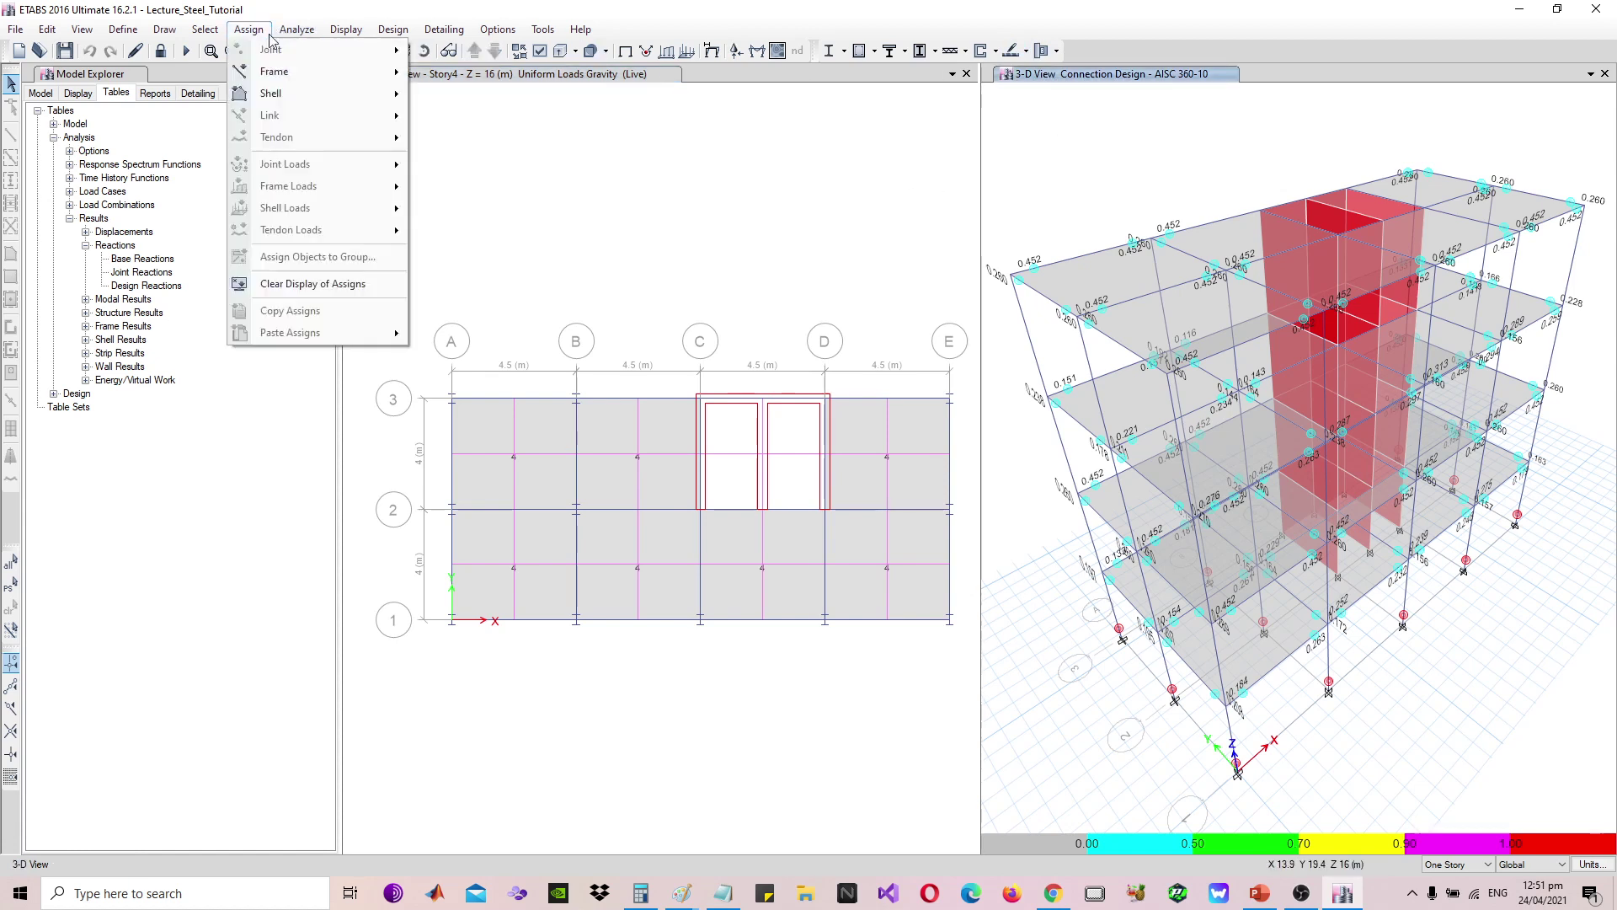
pyautogui.click(306, 286)
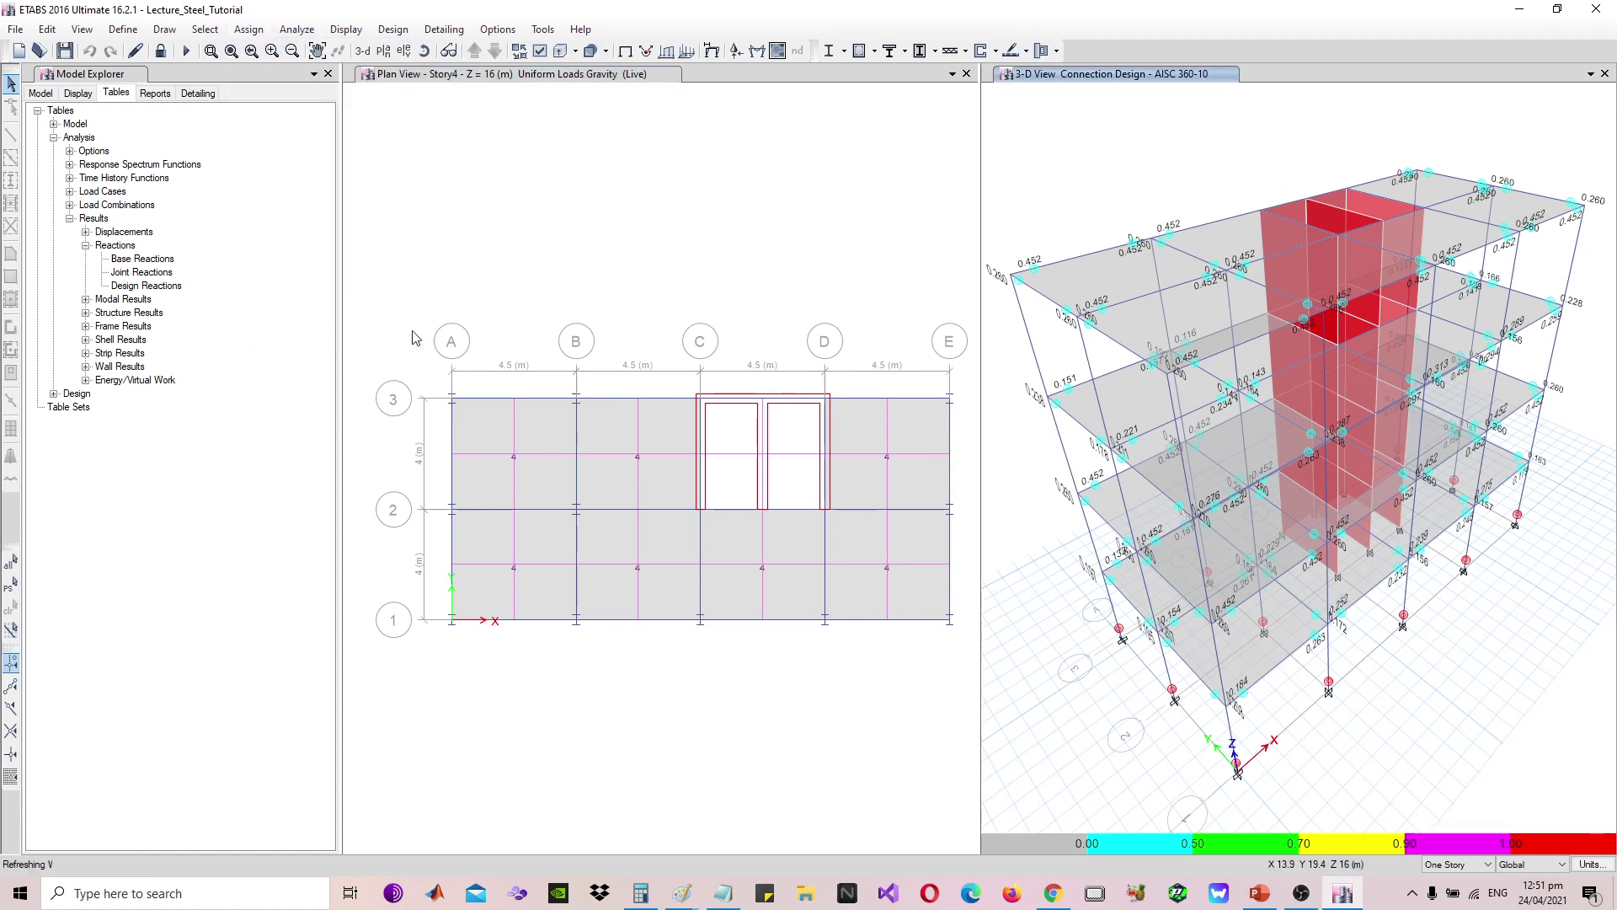
# Select only Story4 as the story for concrete slab design
pyautogui.click(1027, 52)
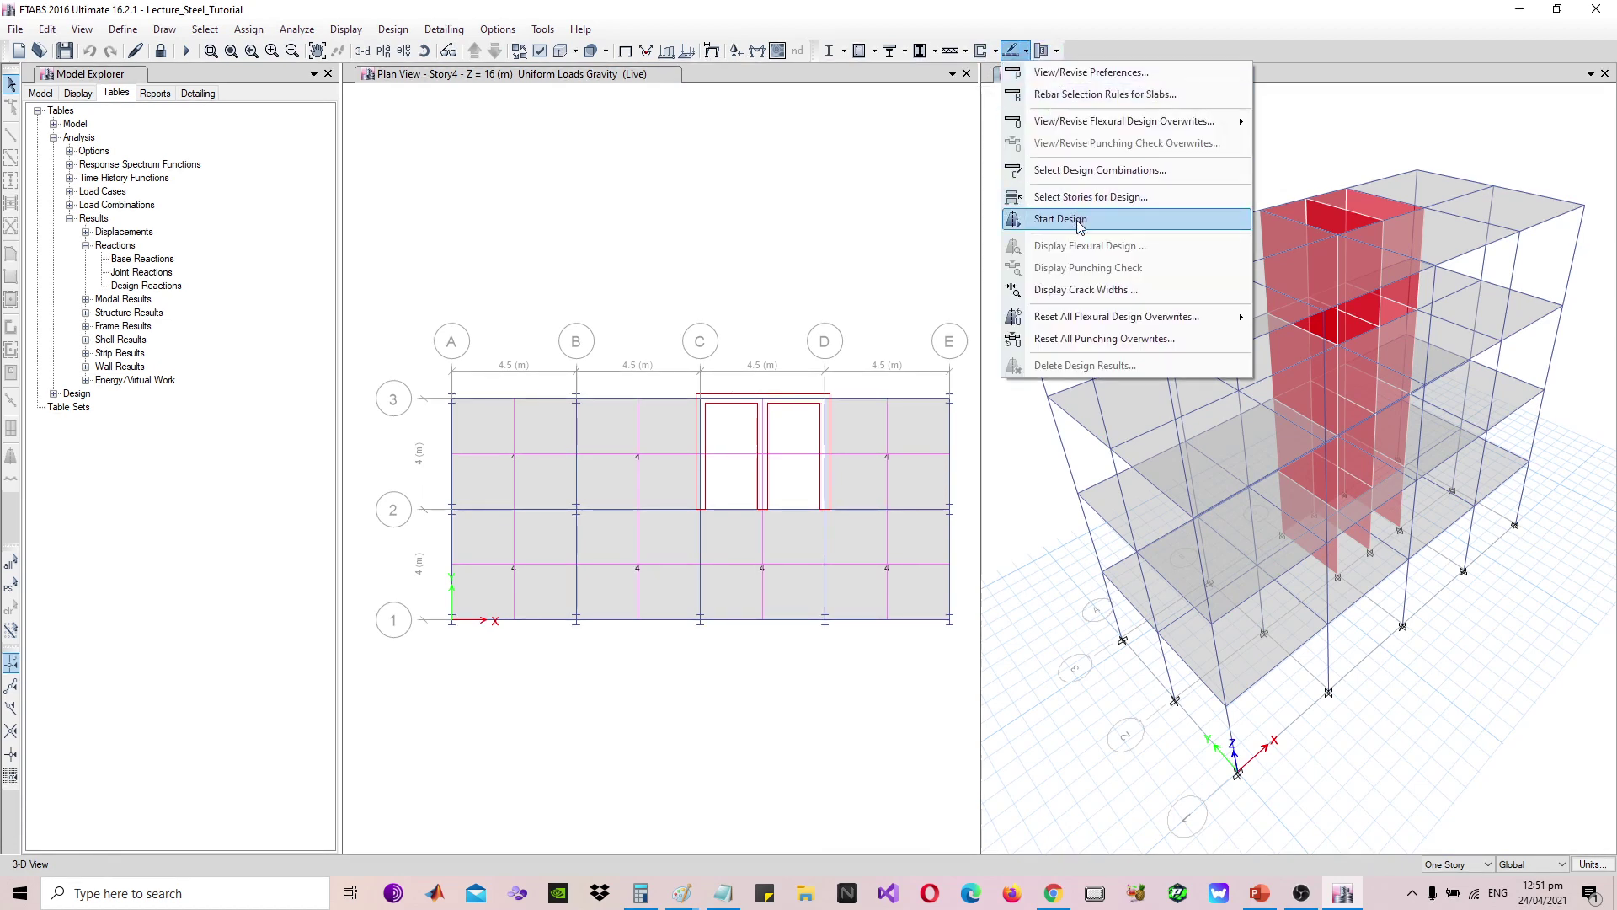
pyautogui.click(1087, 197)
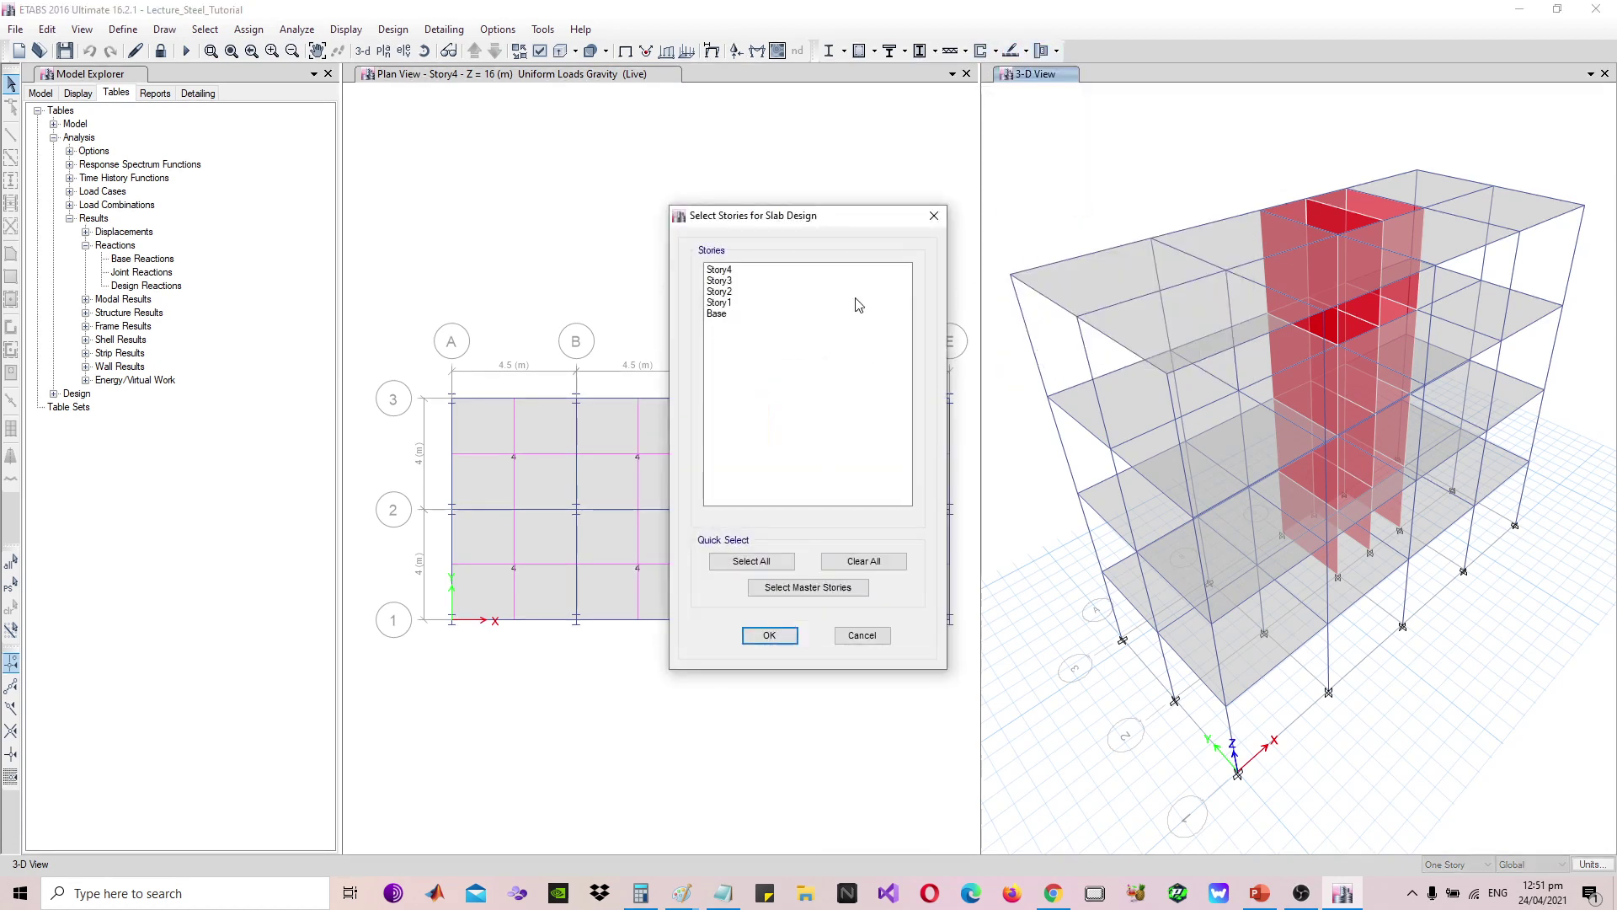
pyautogui.click(747, 279)
pyautogui.click(746, 270)
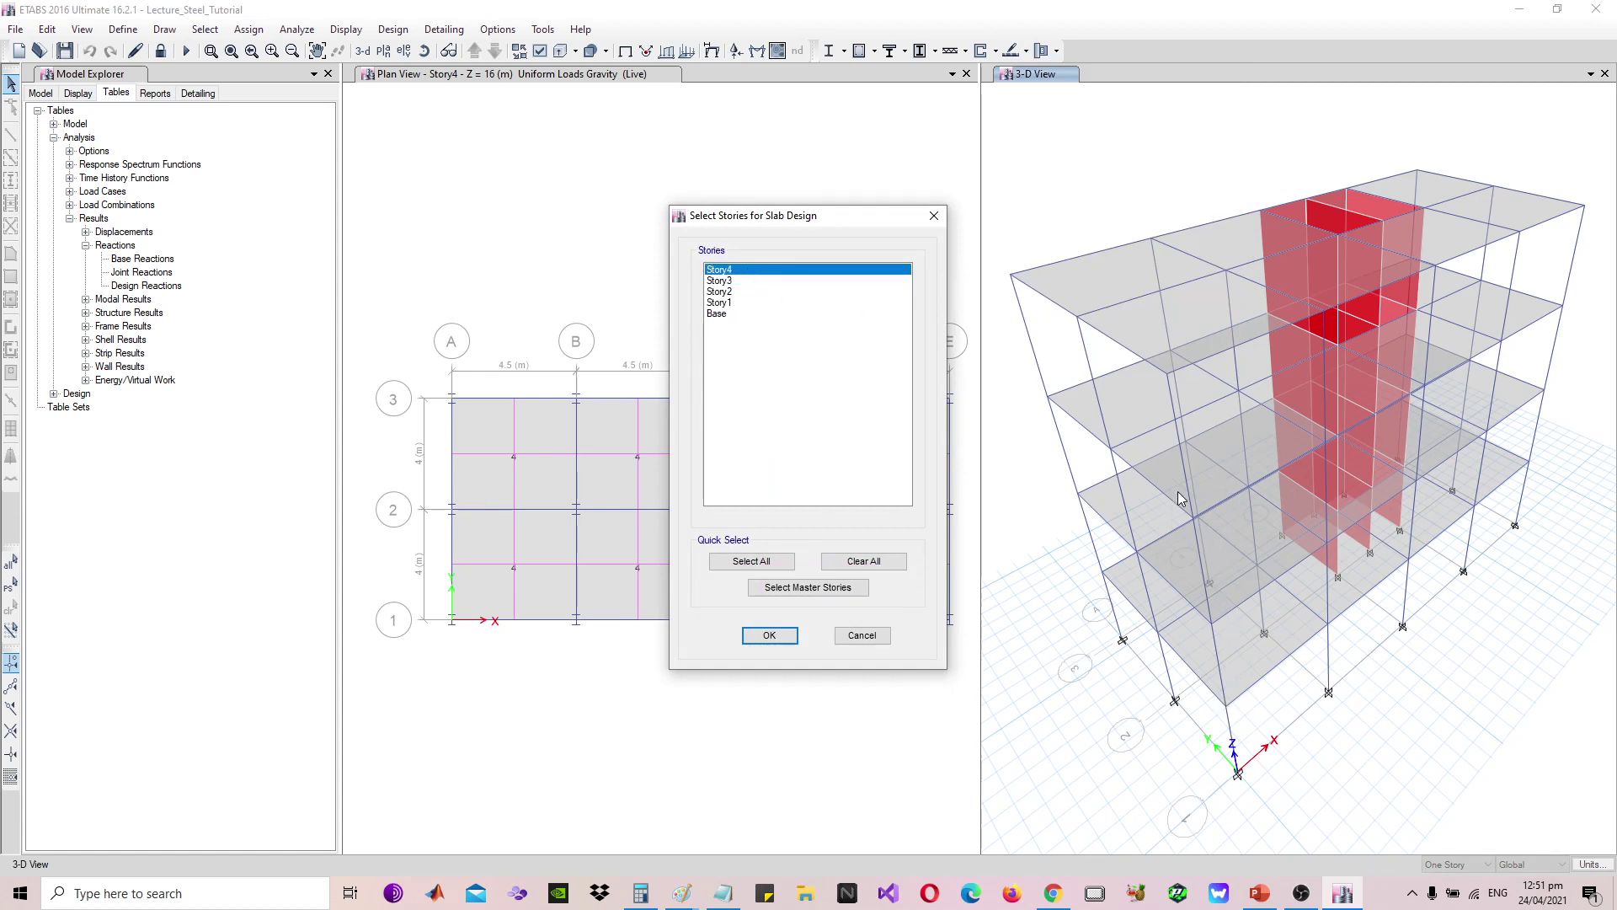
pyautogui.click(783, 634)
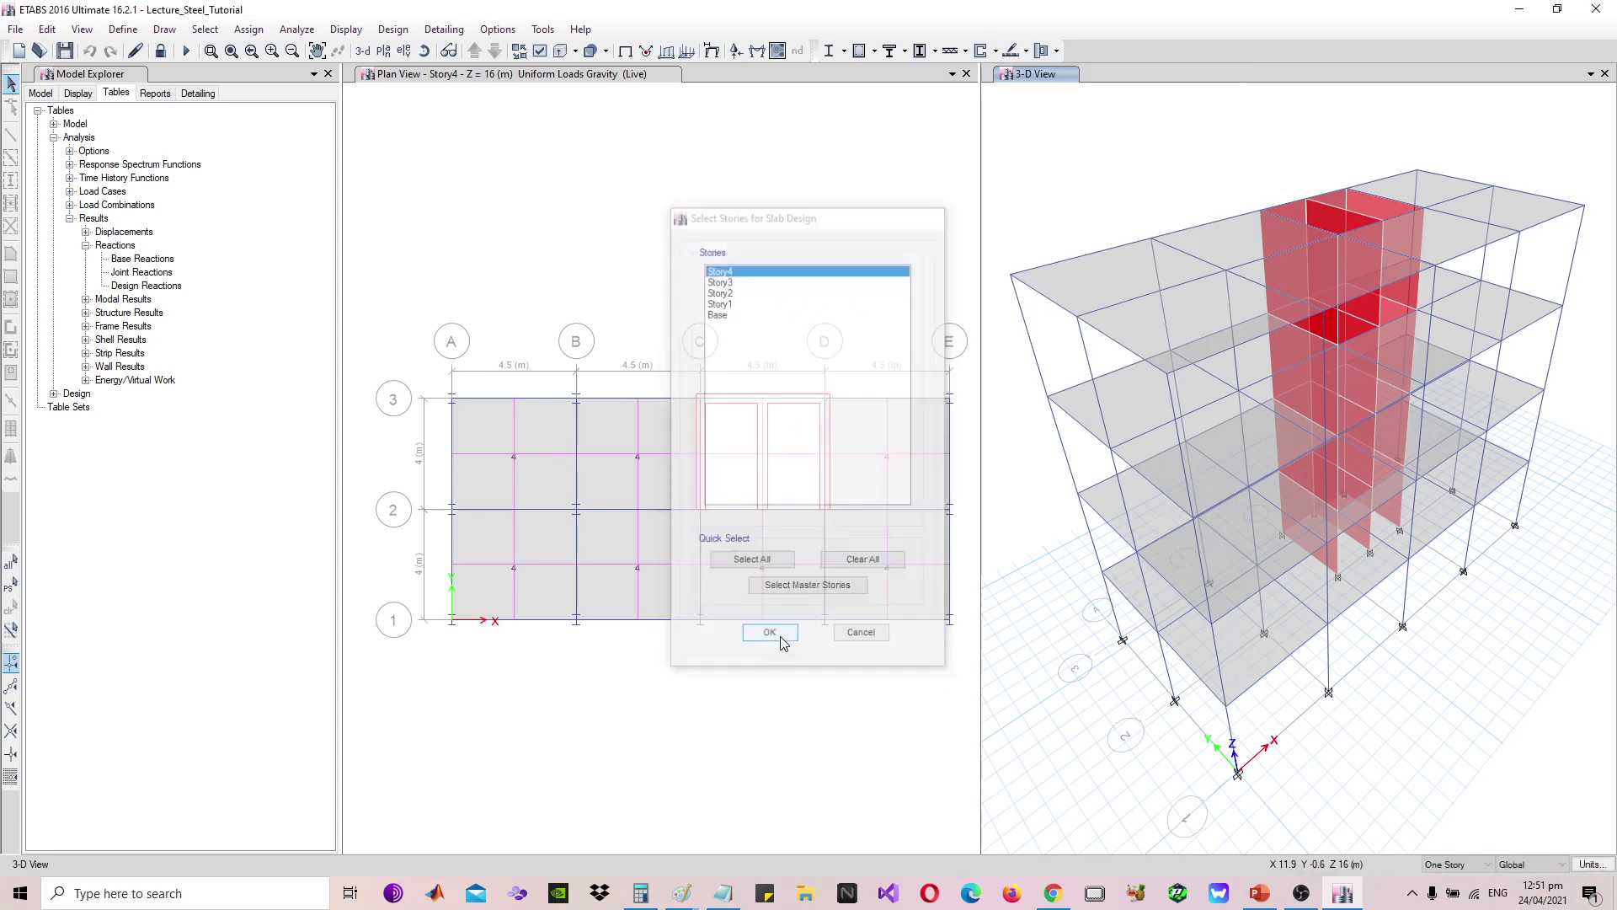
# Run the concrete slab design with the Story4 plan view active
pyautogui.click(891, 254)
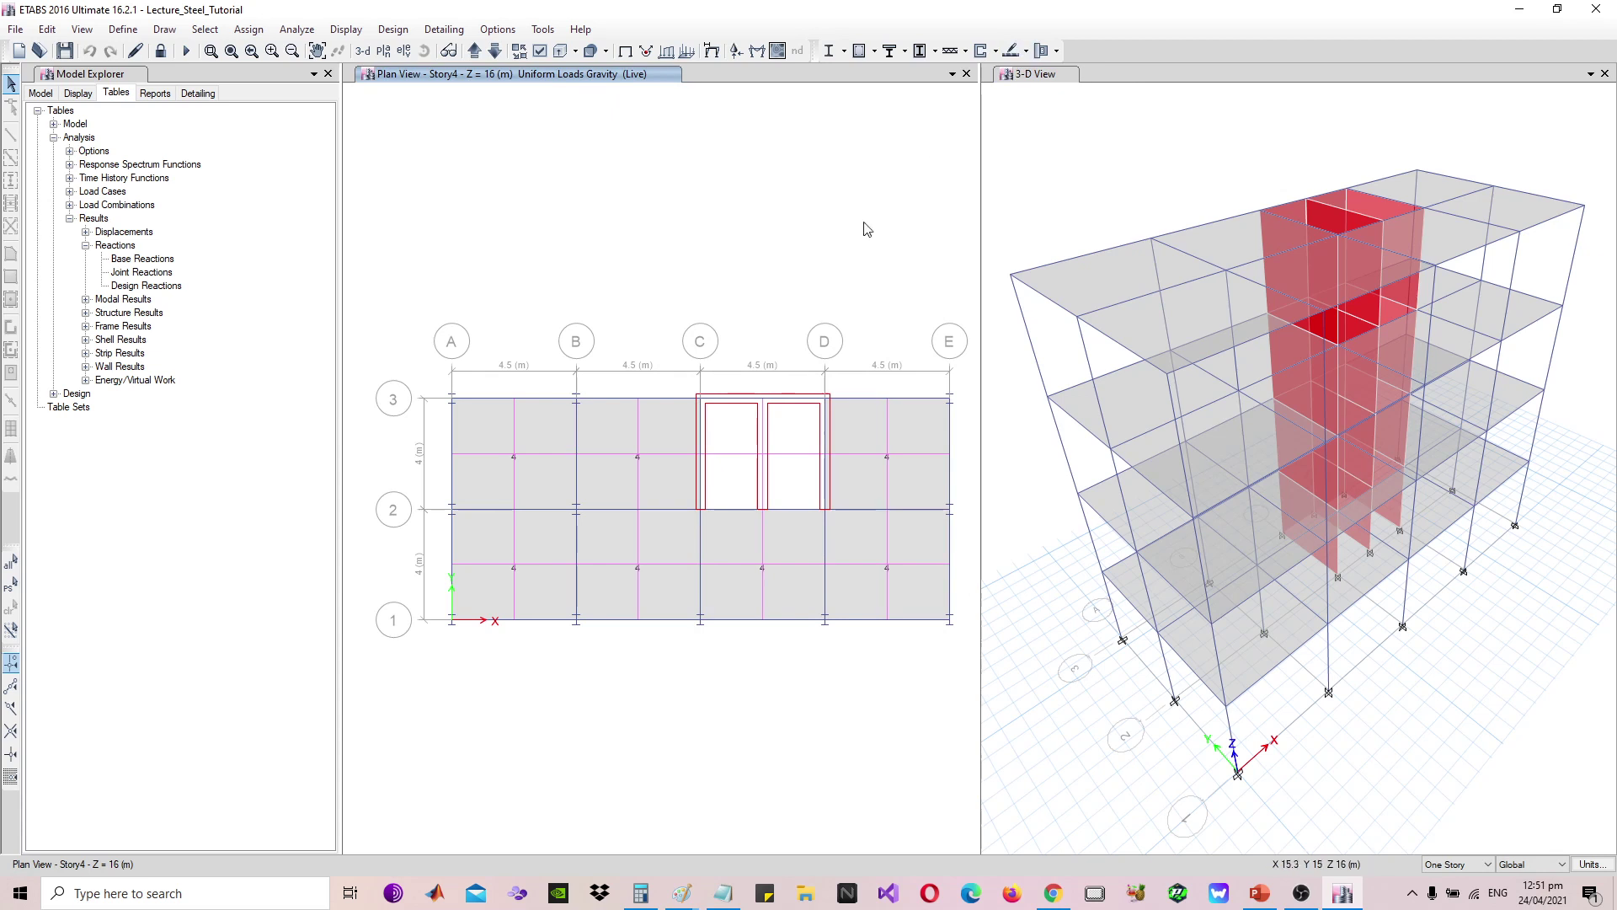
pyautogui.click(995, 50)
pyautogui.click(994, 51)
pyautogui.click(1026, 52)
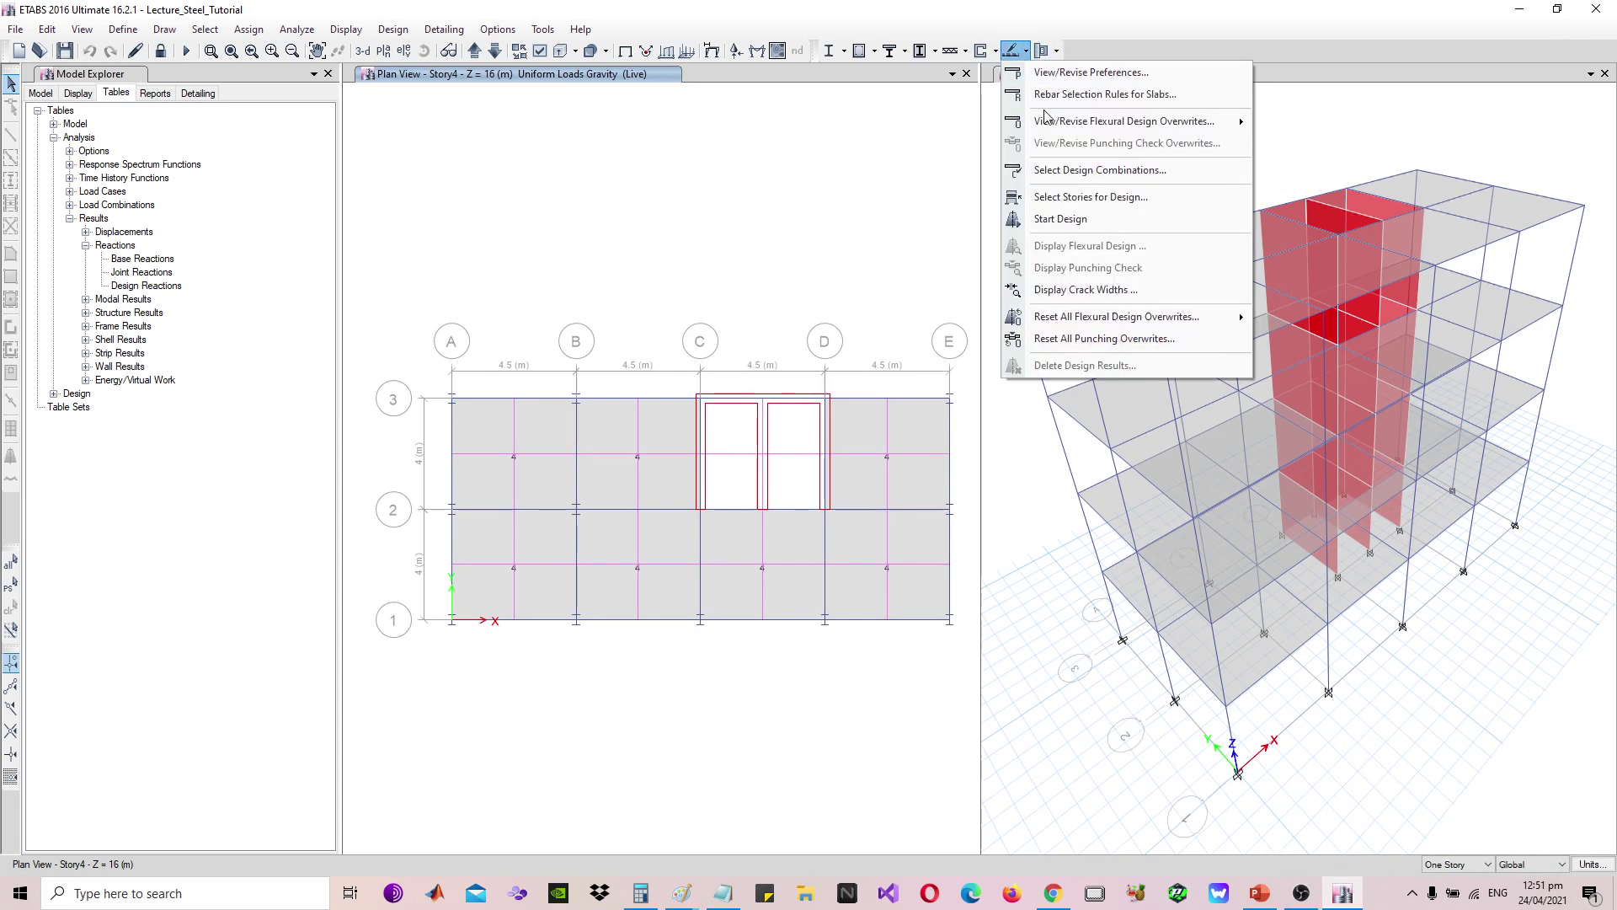
pyautogui.click(1061, 219)
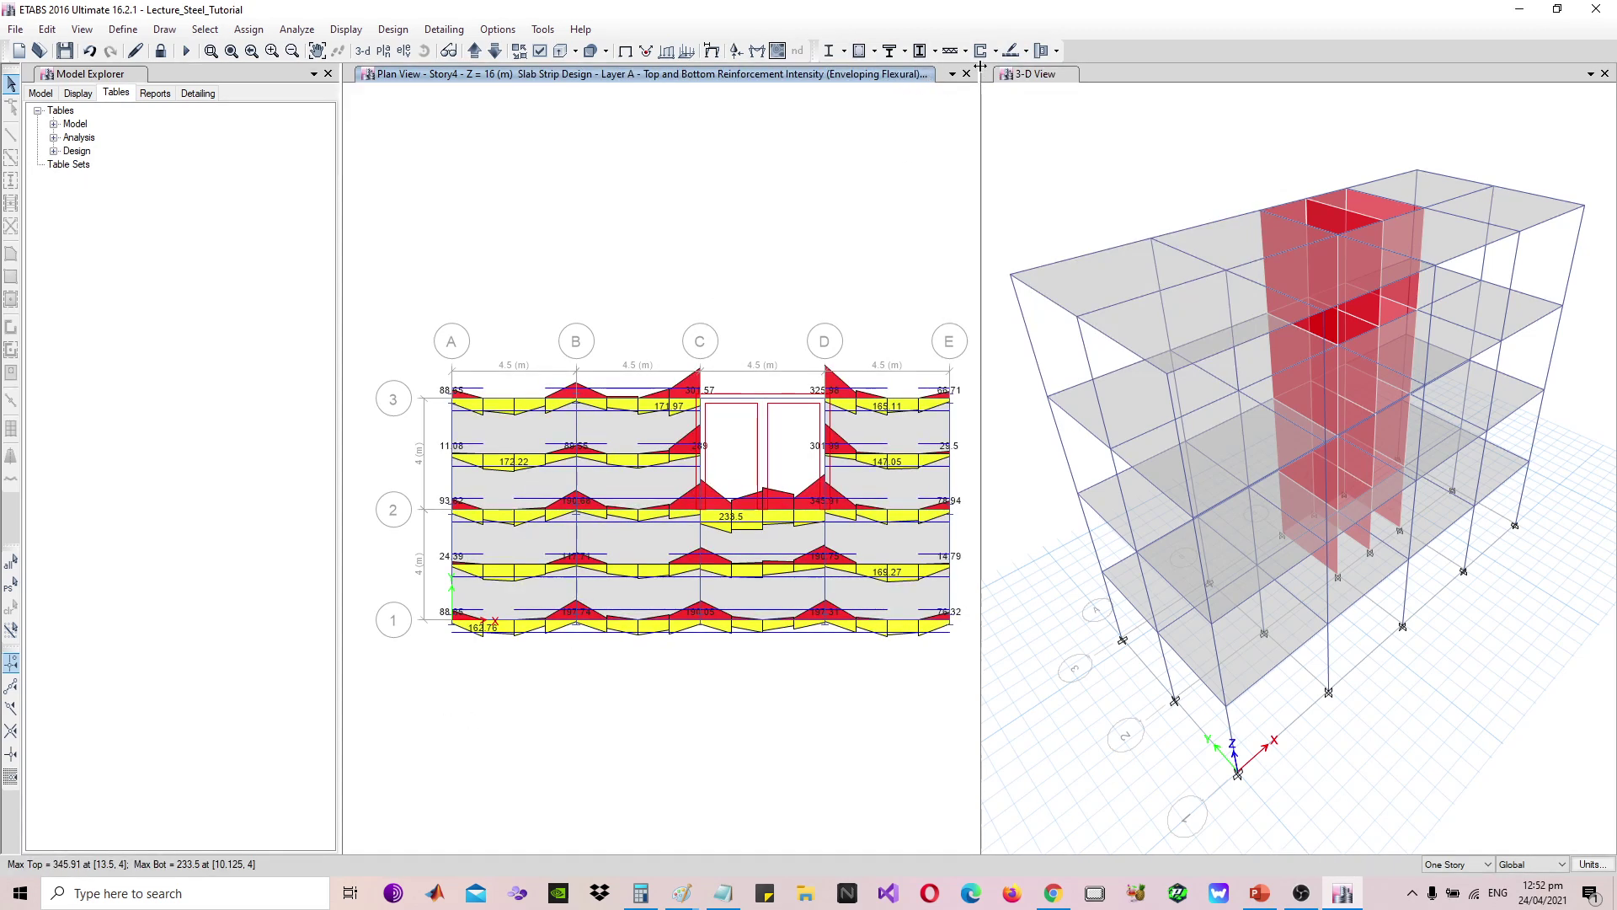
# Set the slab flexural design display to include strip Layer B and show the number of bars of a given size
pyautogui.click(1027, 51)
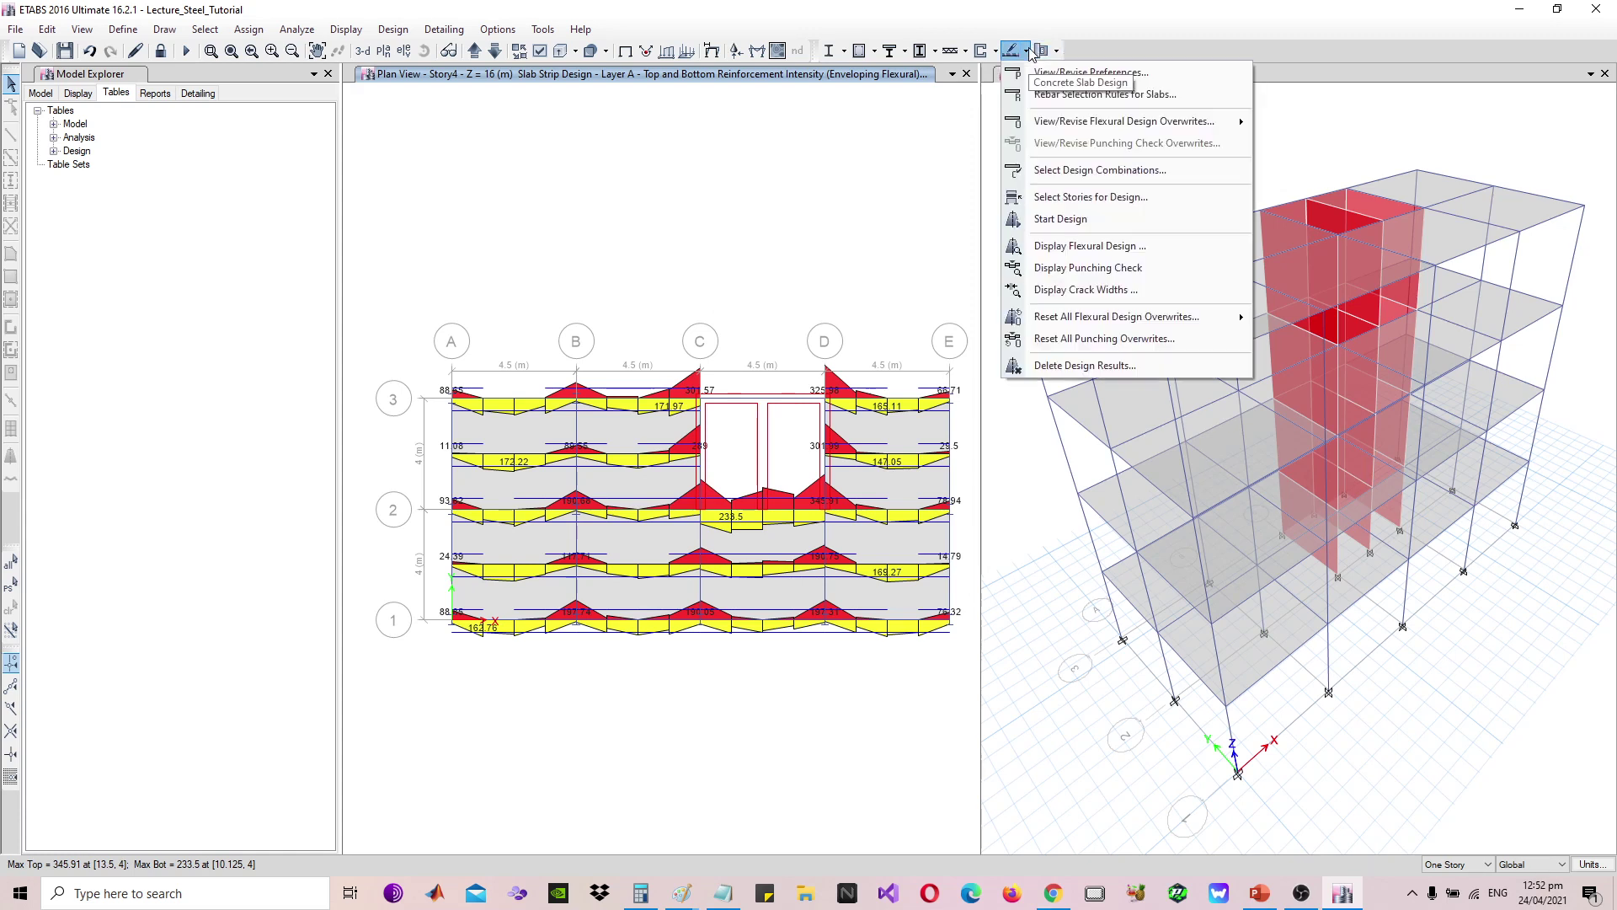
pyautogui.click(1127, 246)
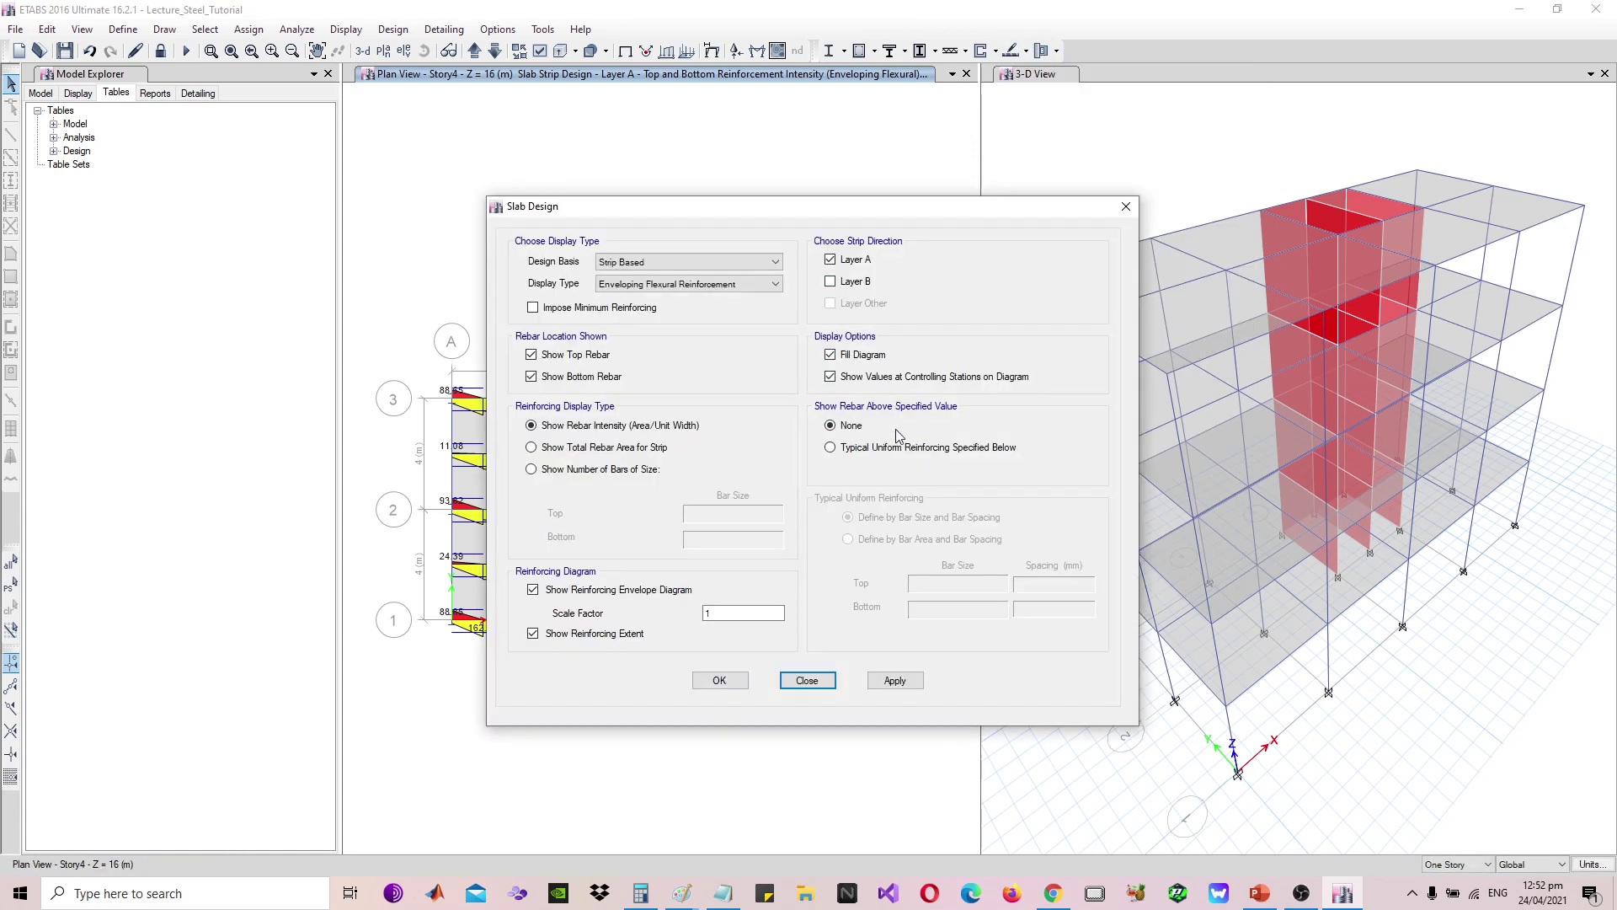
pyautogui.moveTo(739, 206); pyautogui.dragTo(1025, 149)
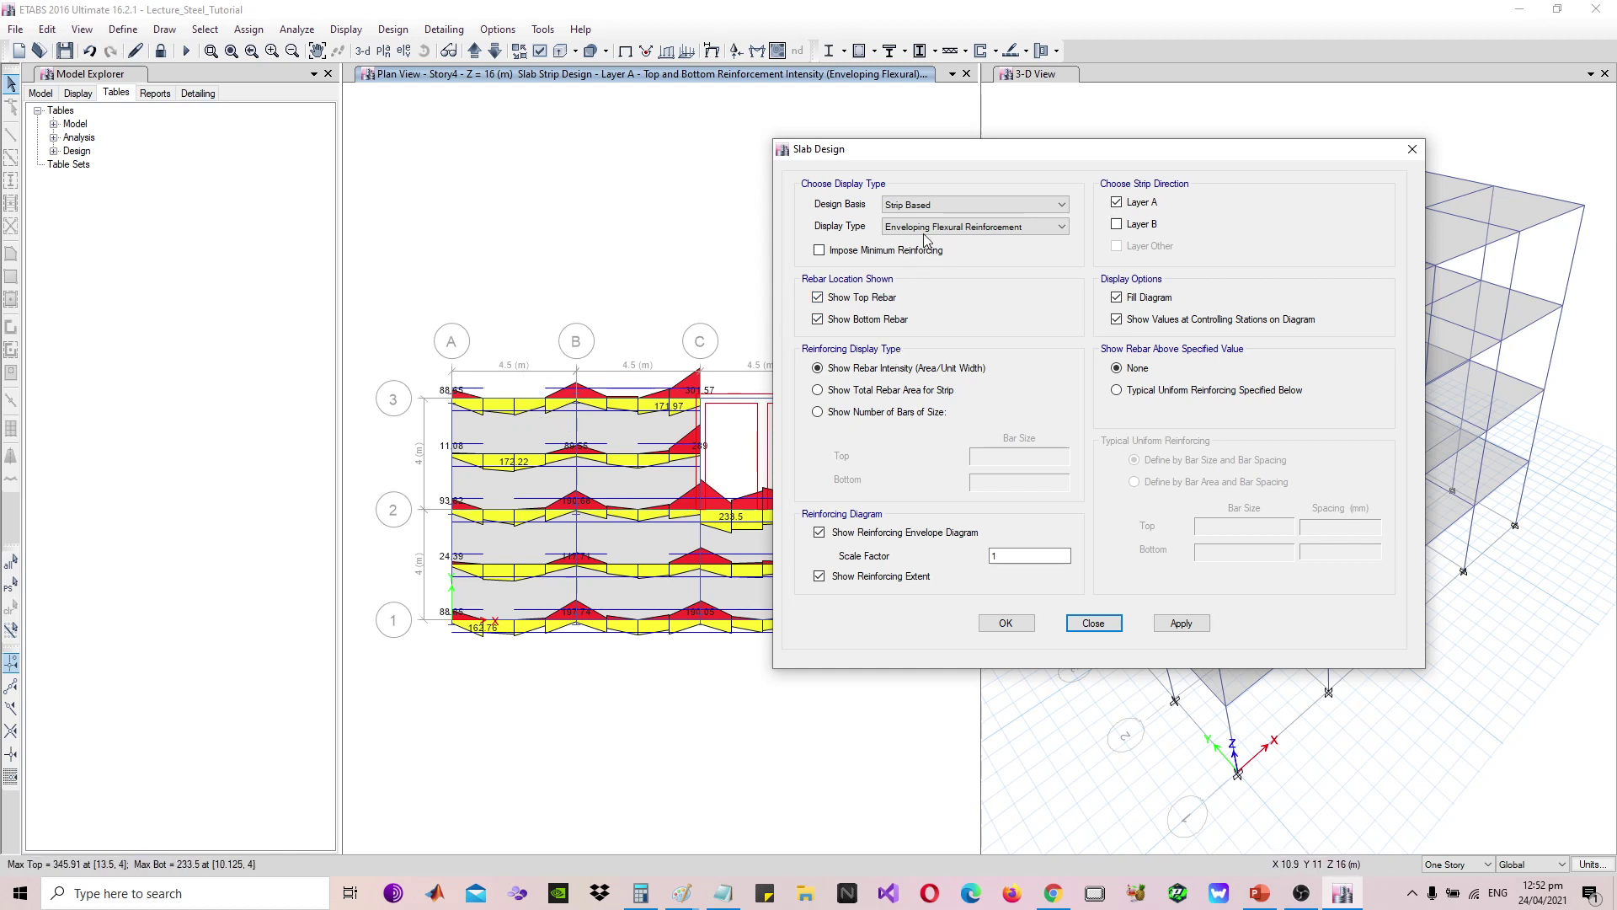
pyautogui.click(1118, 224)
pyautogui.click(889, 416)
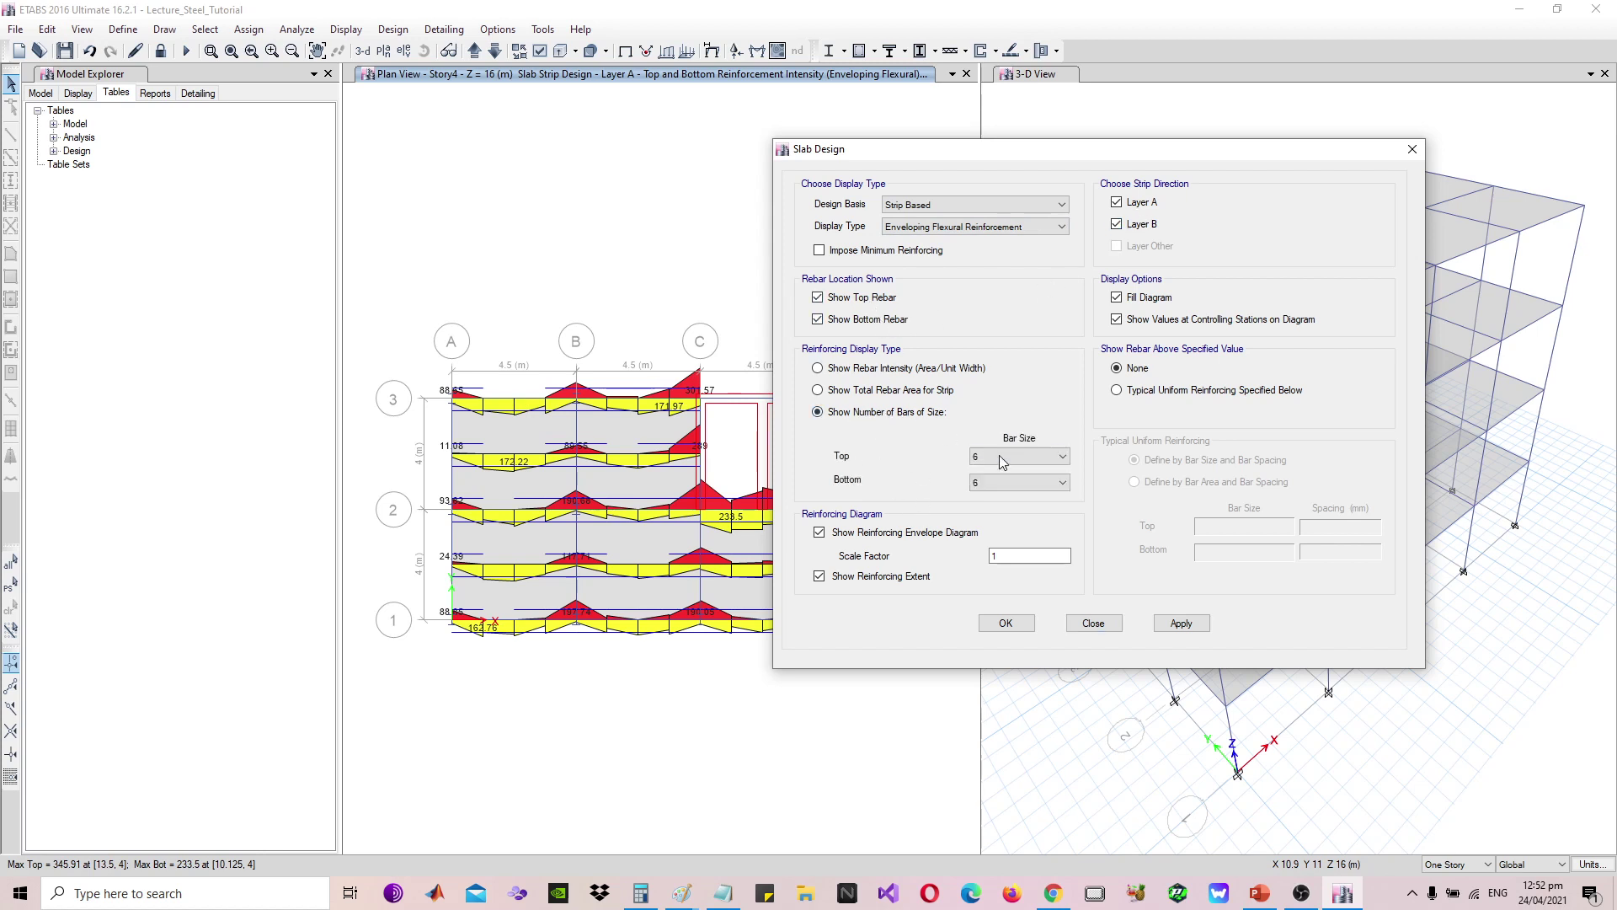
# Set both the top and bottom bar sizes to 14 for the slab reinforcement display
pyautogui.click(1005, 456)
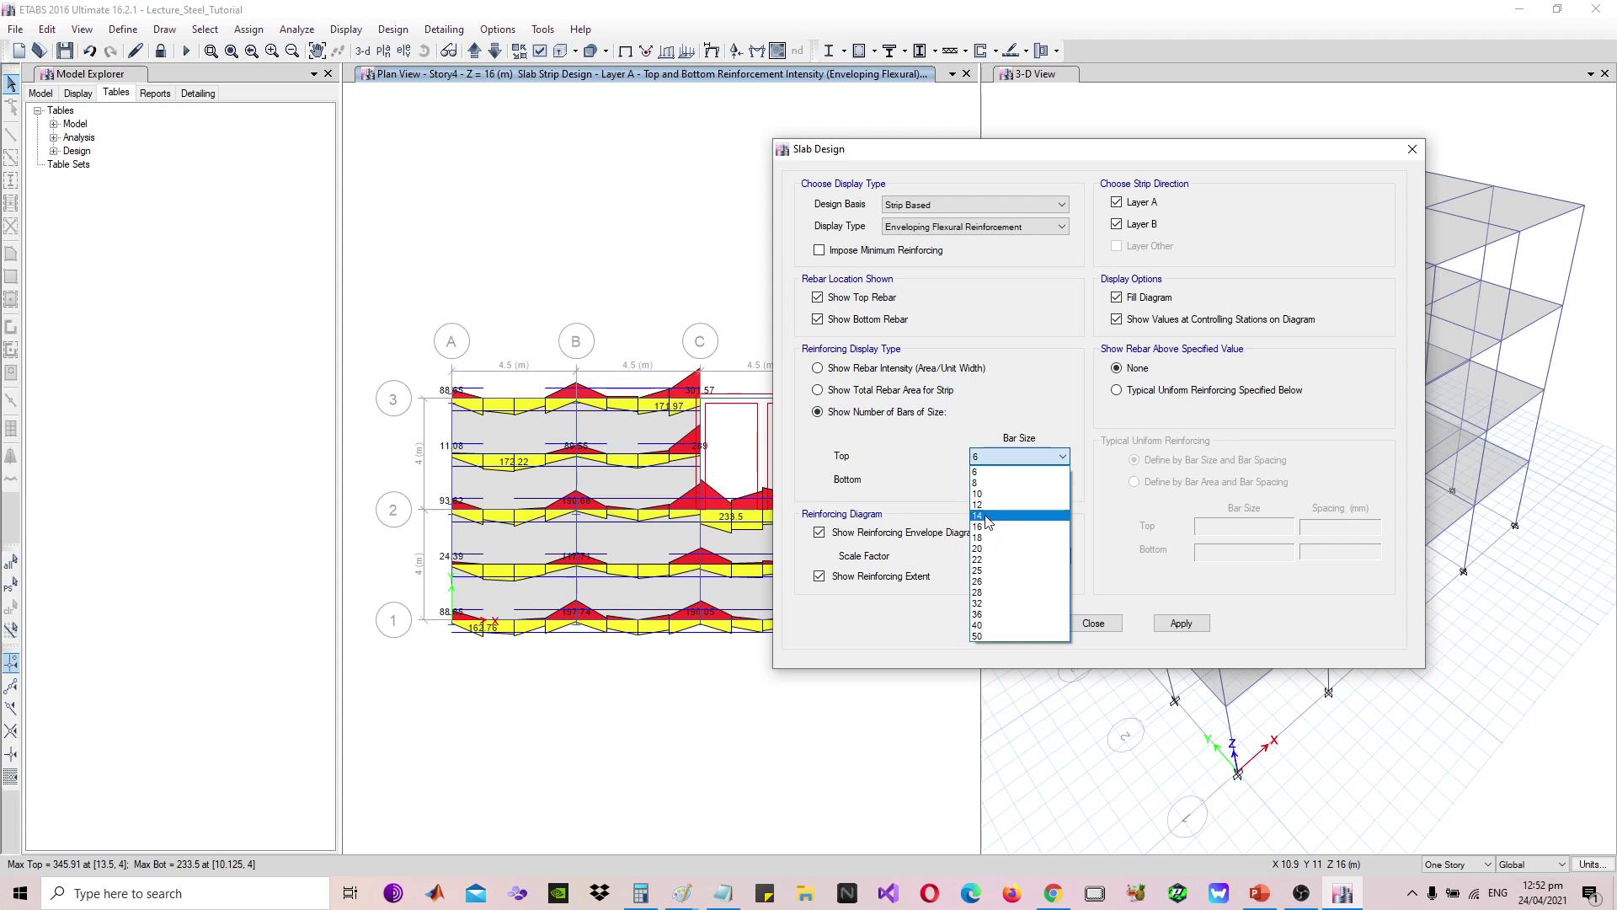
pyautogui.click(988, 516)
pyautogui.click(1003, 482)
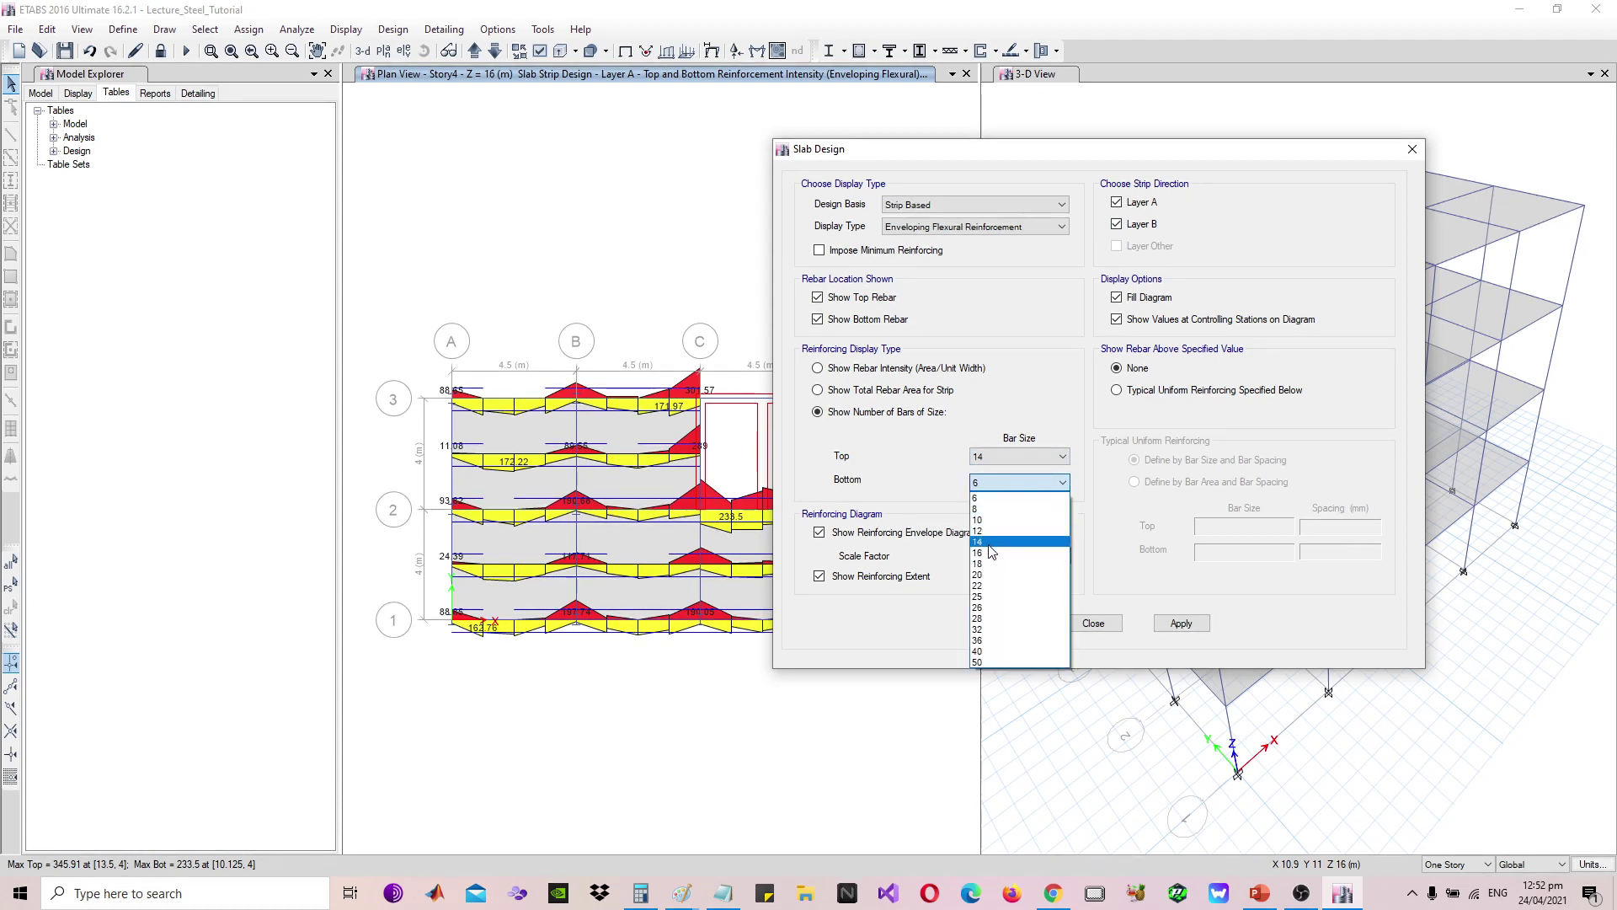
pyautogui.click(991, 542)
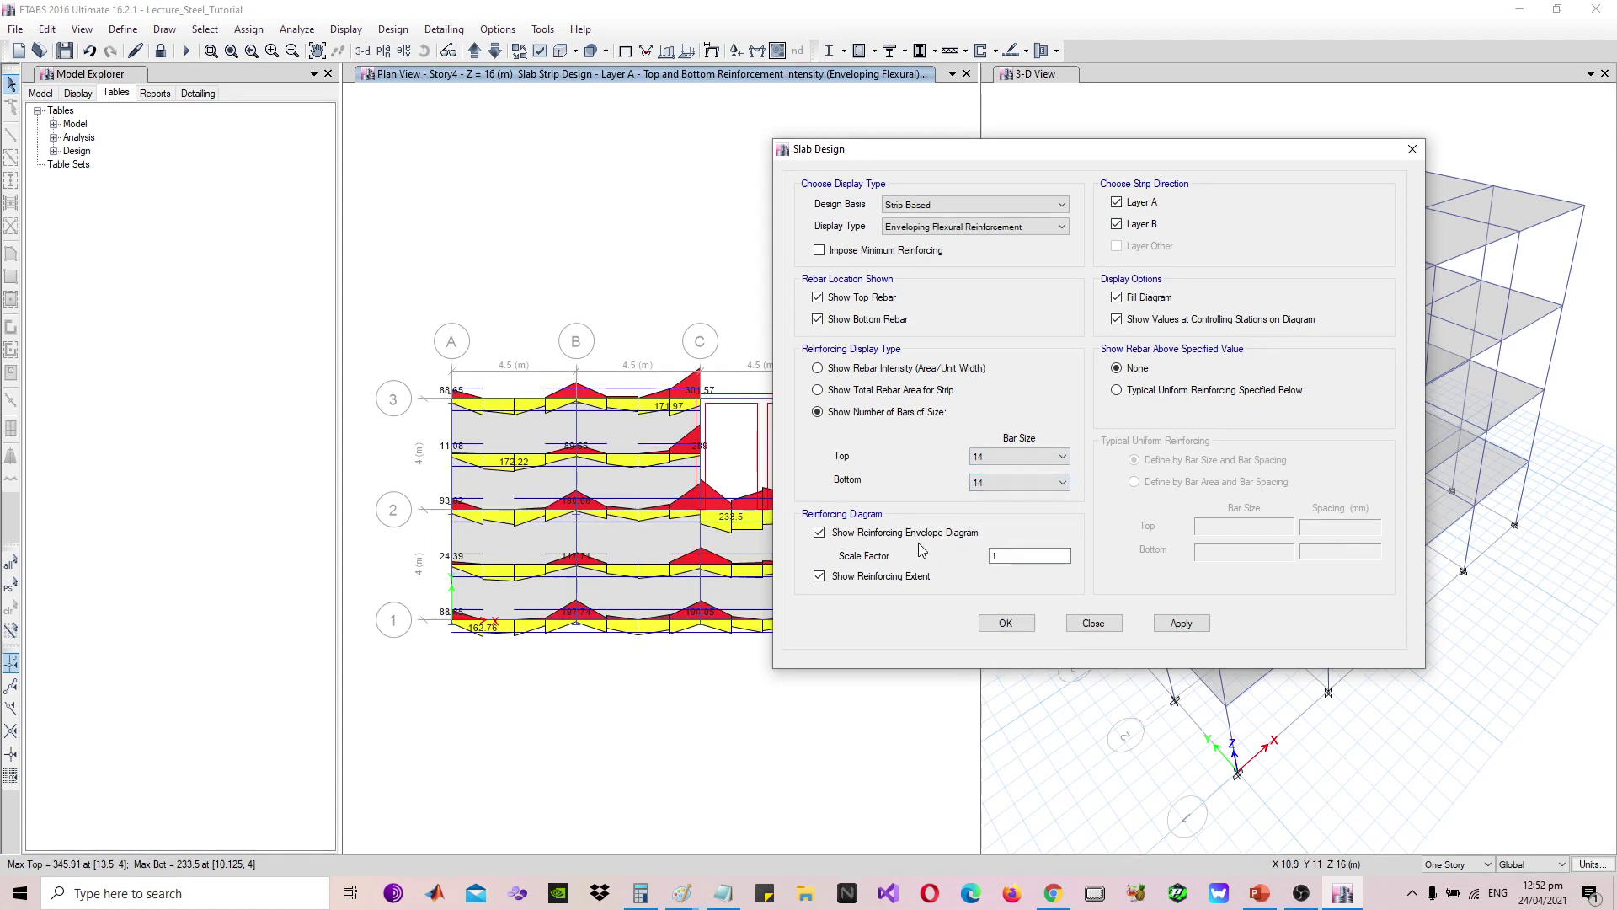
# Set both the top and bottom bar sizes to 12 for the slab reinforcement display
pyautogui.click(1002, 458)
pyautogui.click(988, 506)
pyautogui.click(1011, 482)
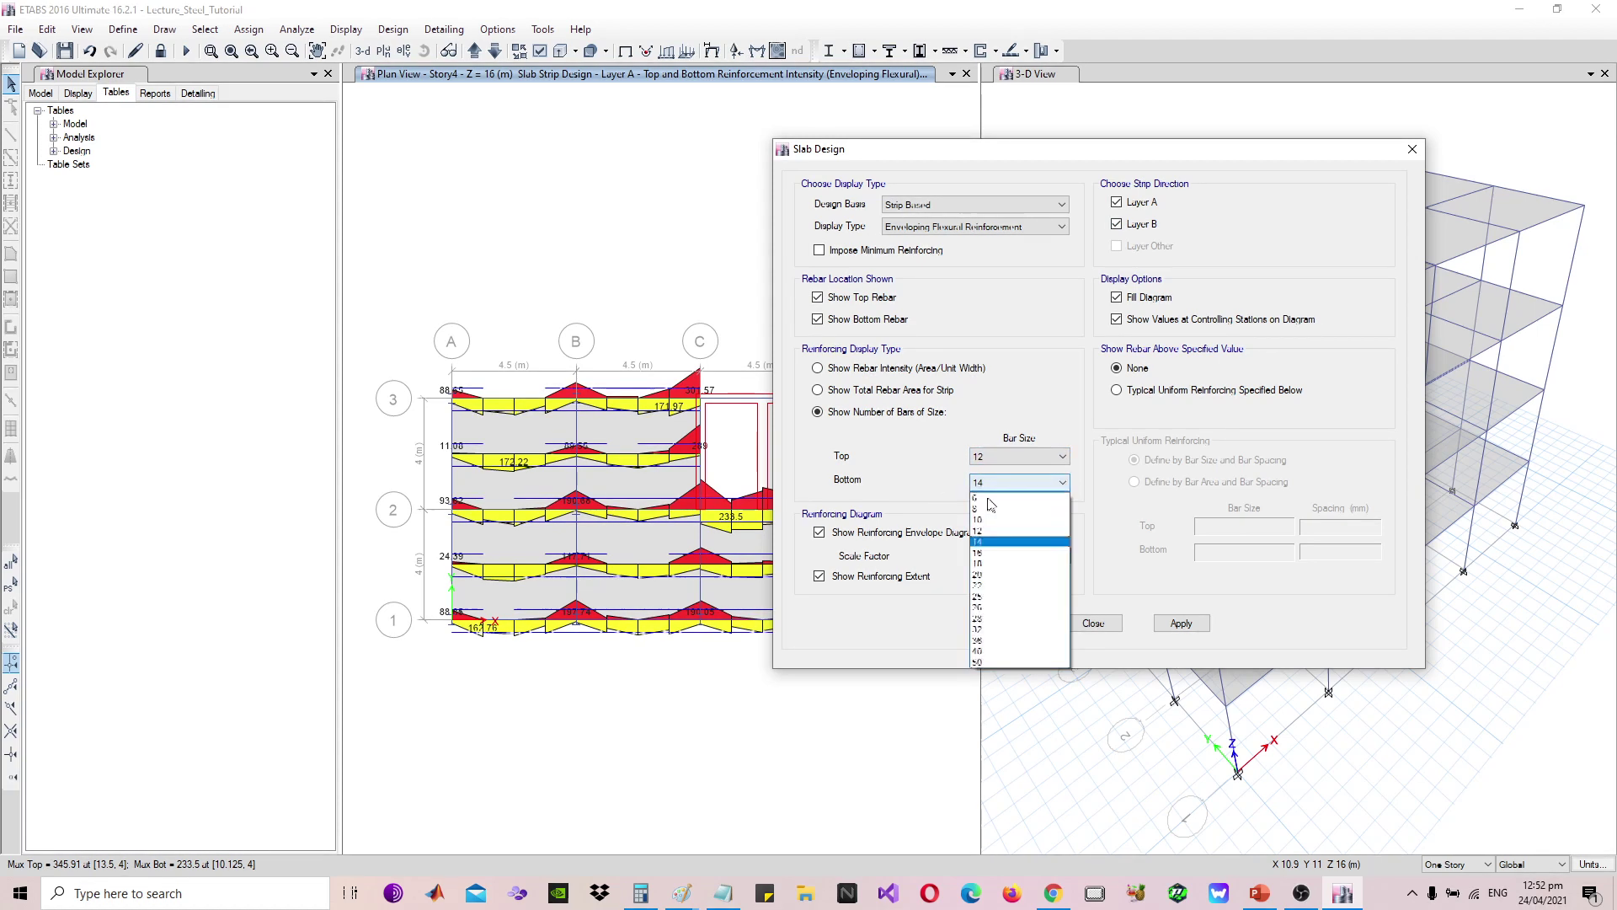
pyautogui.click(994, 531)
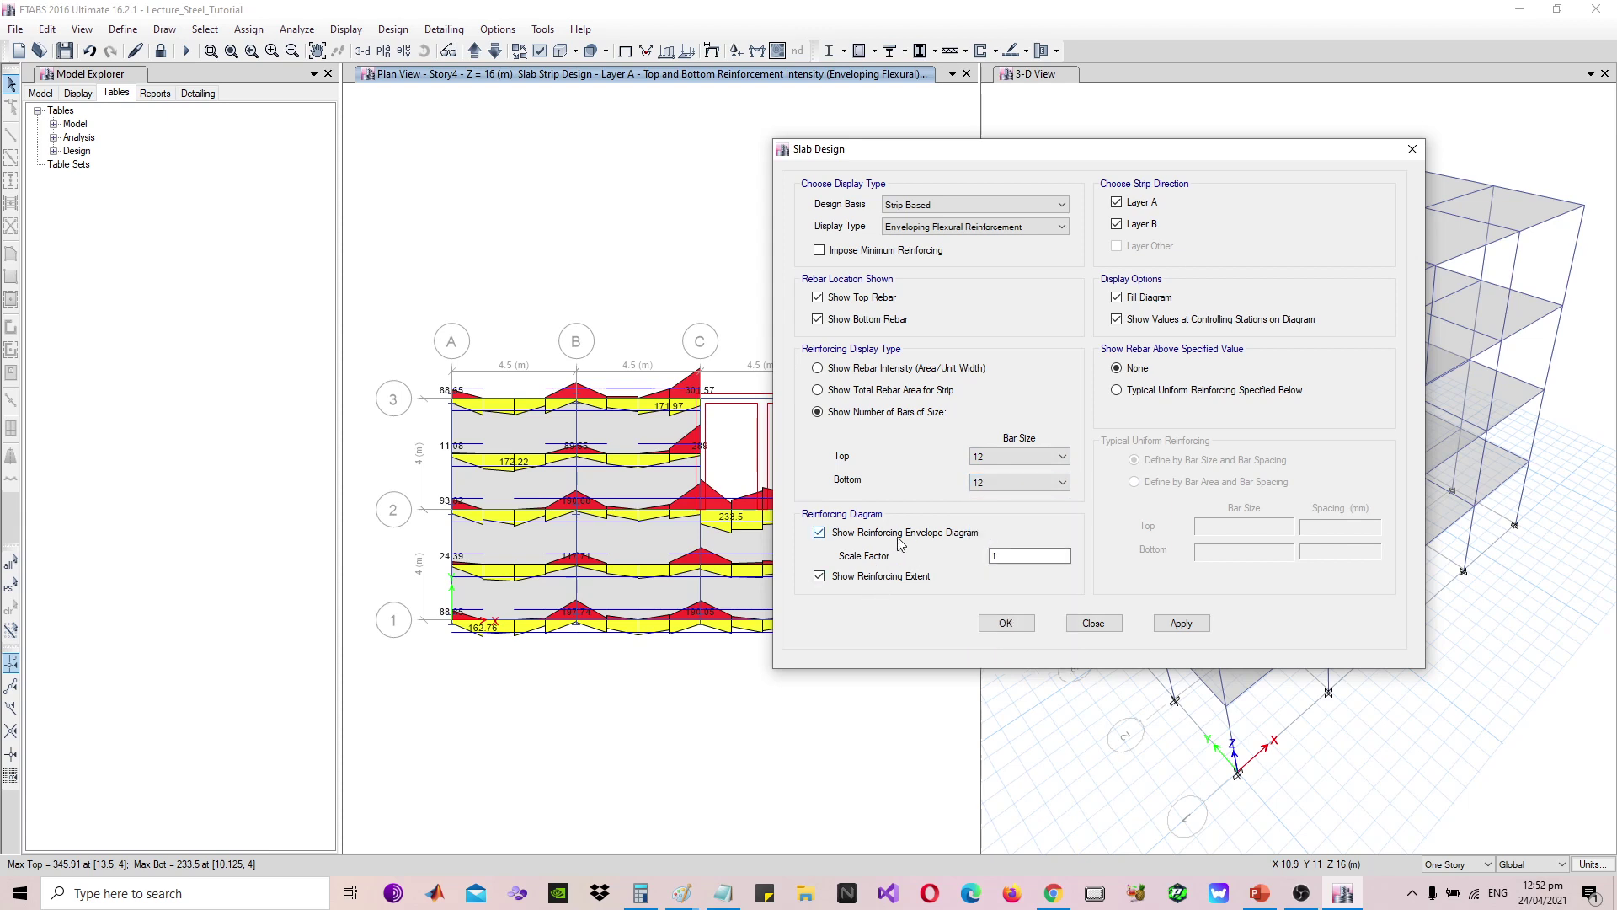
# Turn off the reinforcing envelope diagram and apply the slab design display settings to the Story4 plan
pyautogui.click(900, 534)
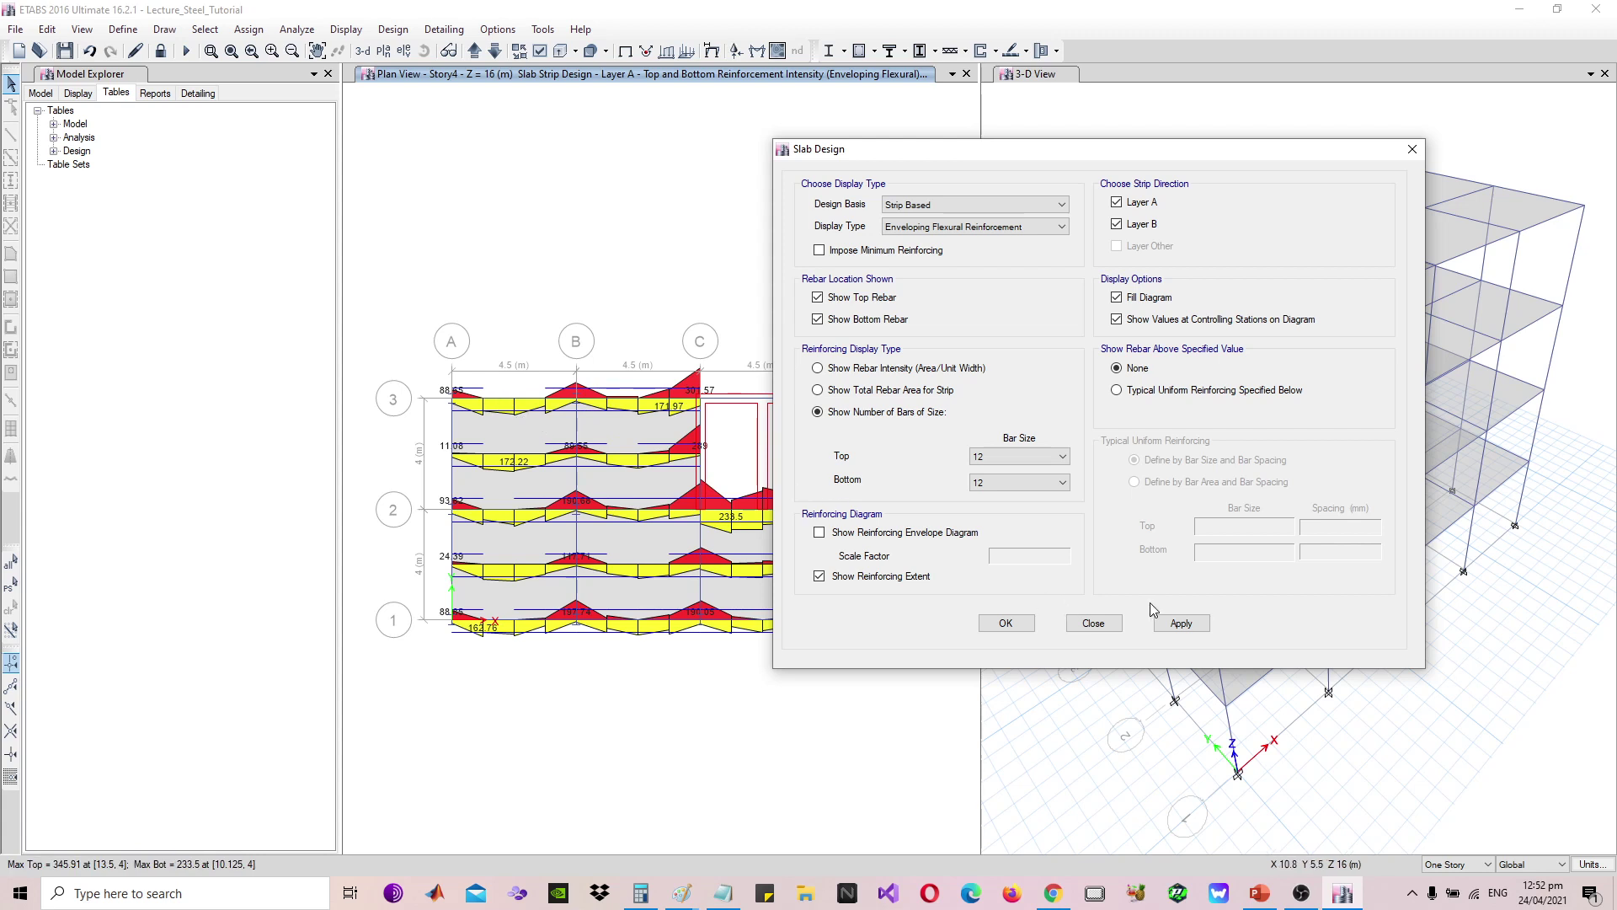
pyautogui.click(1173, 623)
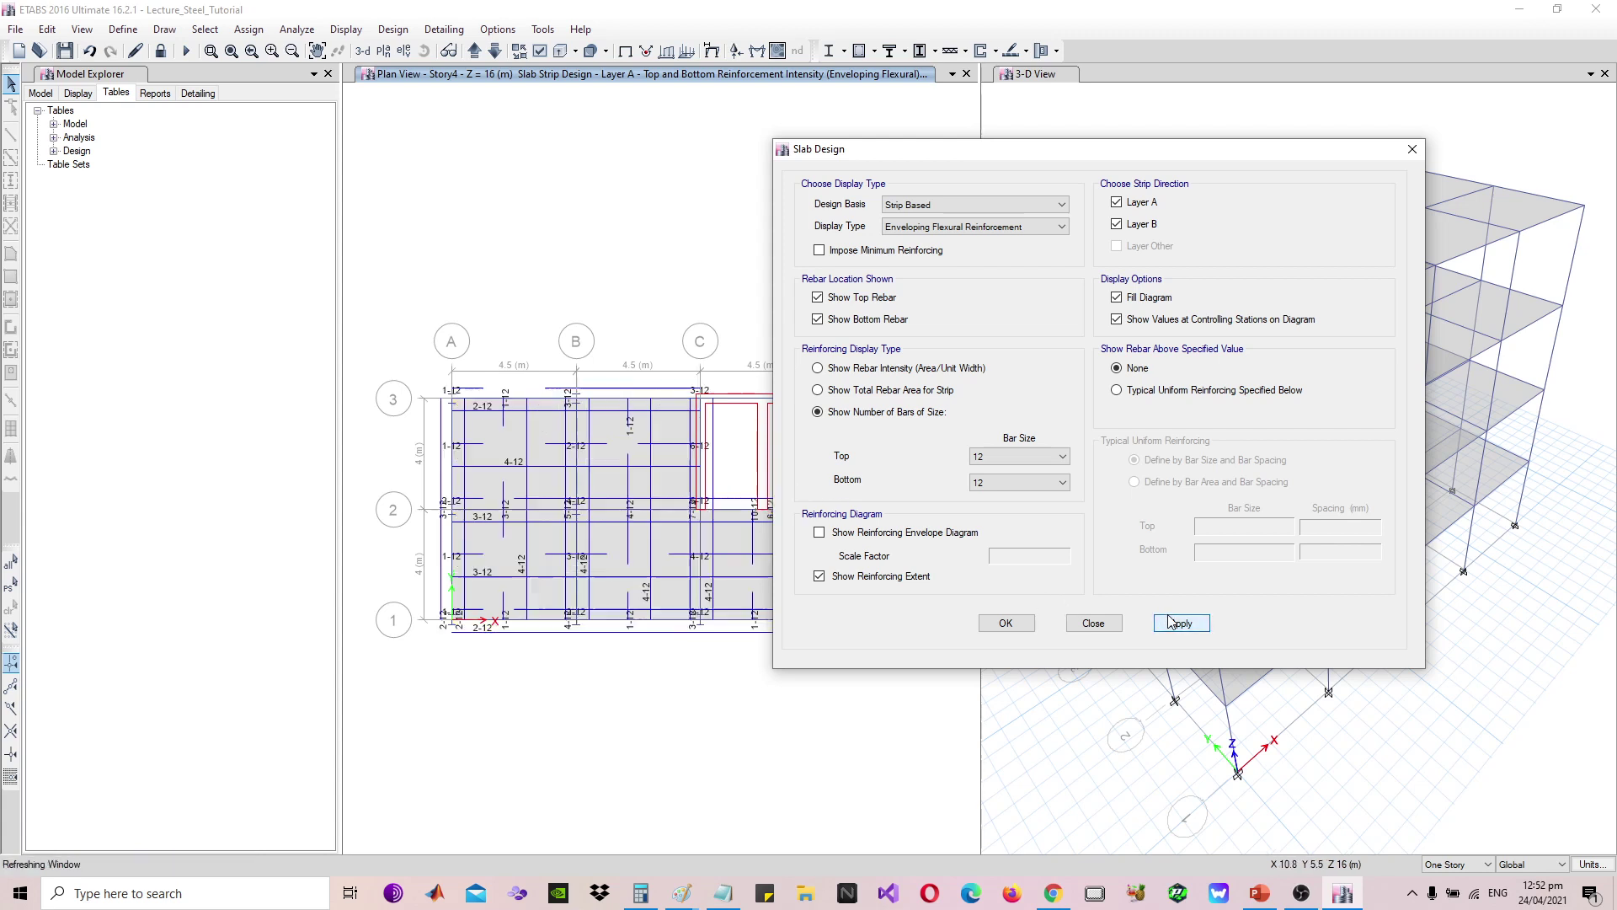
pyautogui.click(1005, 624)
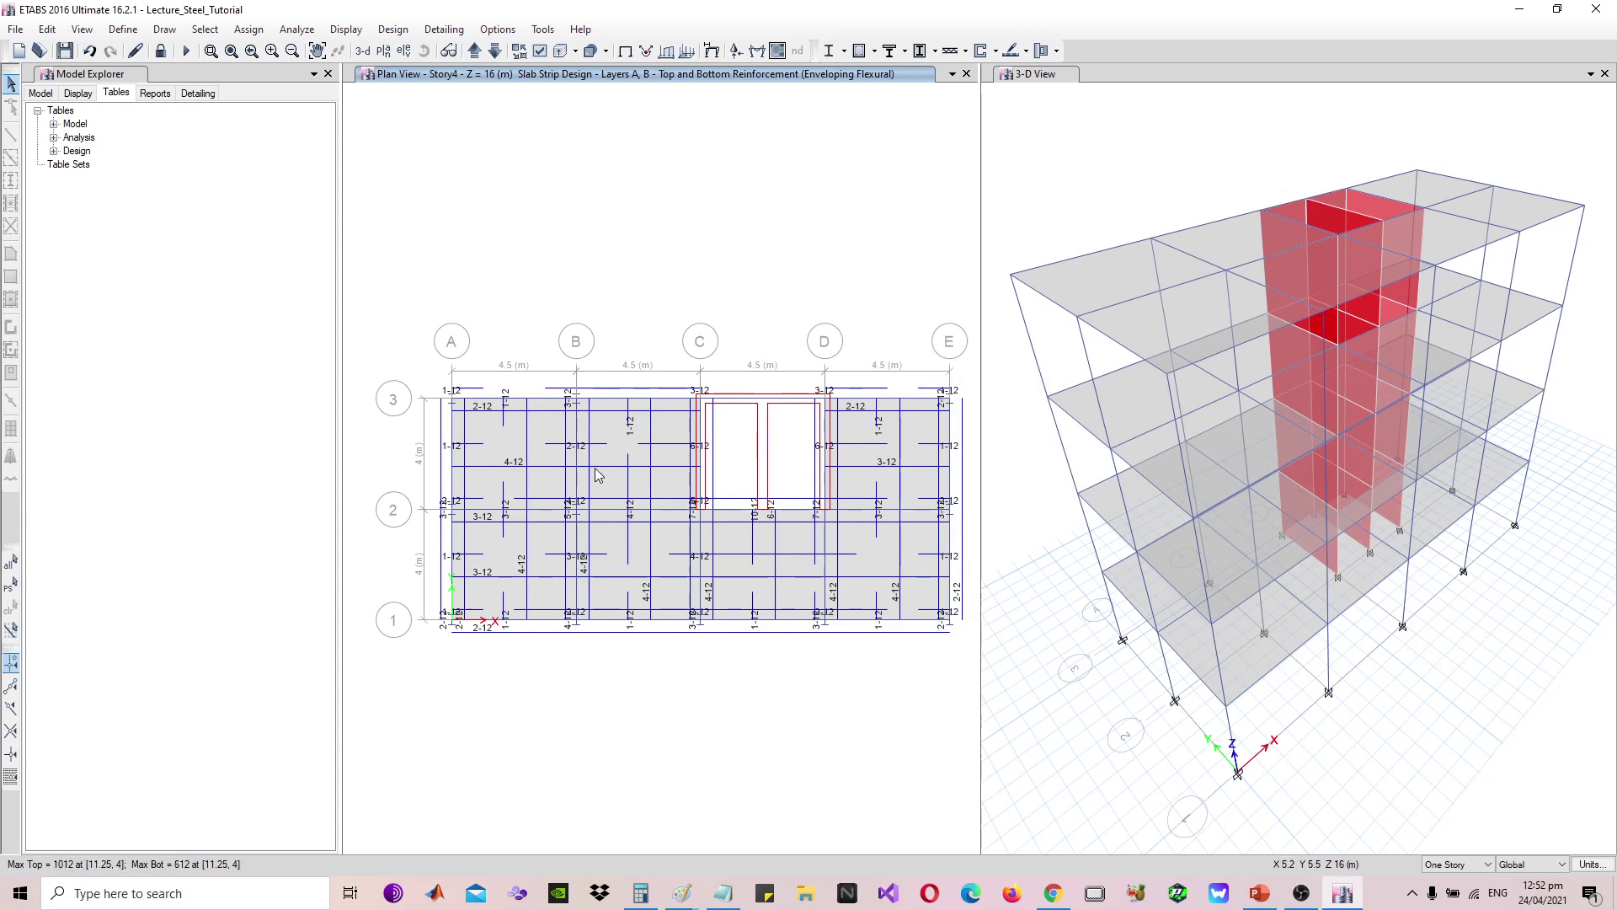
# Examine the top and bottom bar counts and extents along the Story4 slab's Layer A and B strips
pyautogui.scroll(3, 481, 481)
pyautogui.scroll(-3, 551, 378)
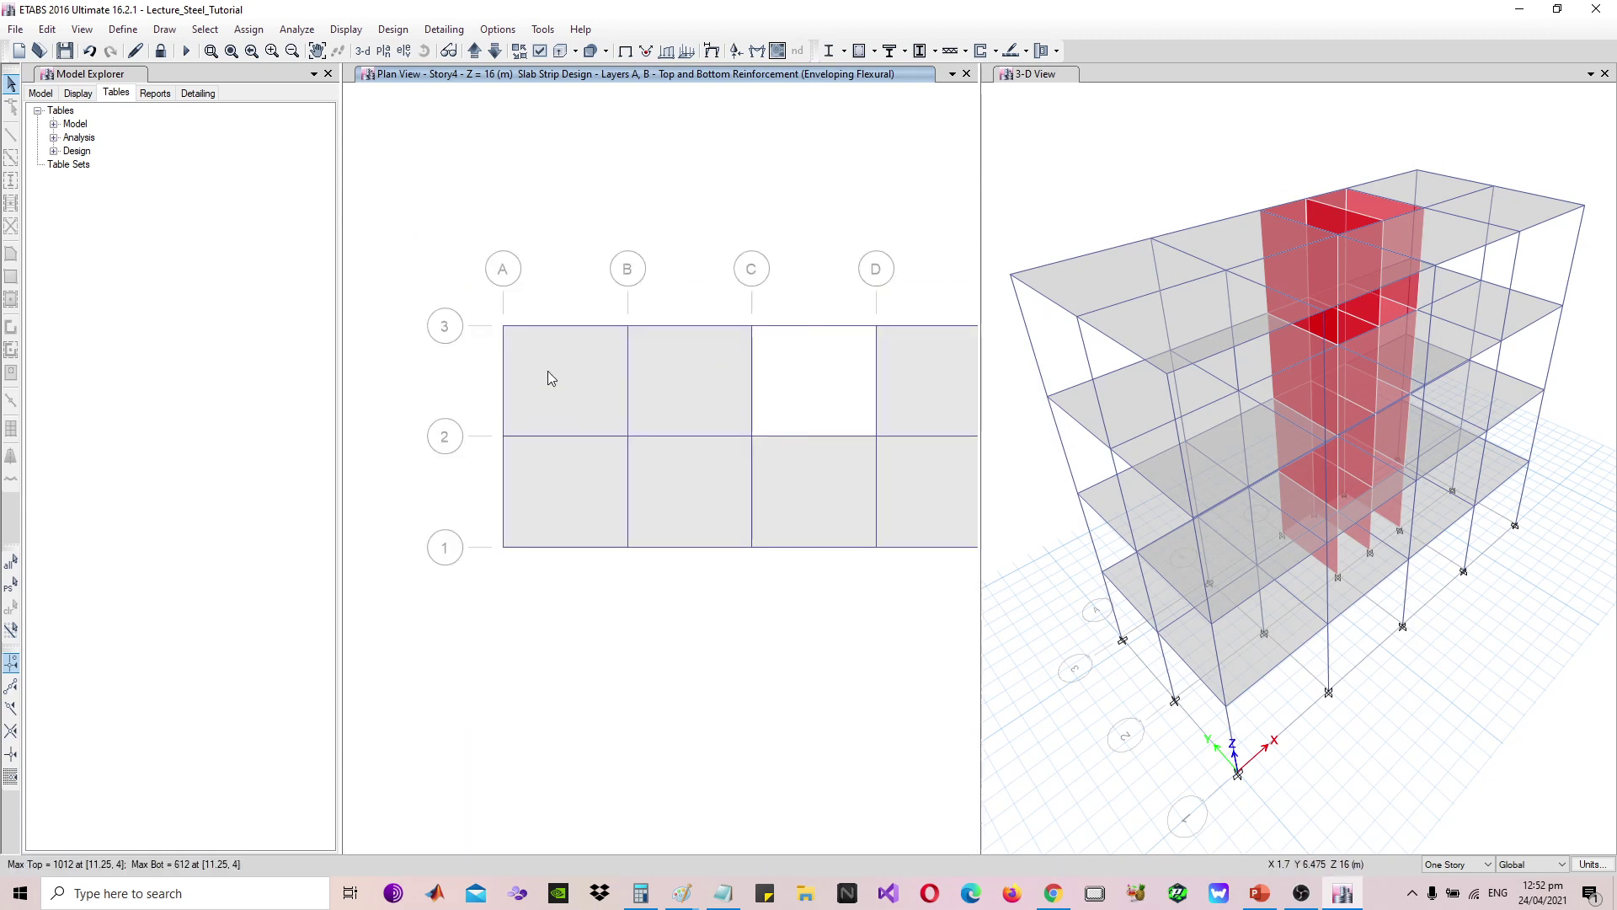
pyautogui.moveTo(689, 345)
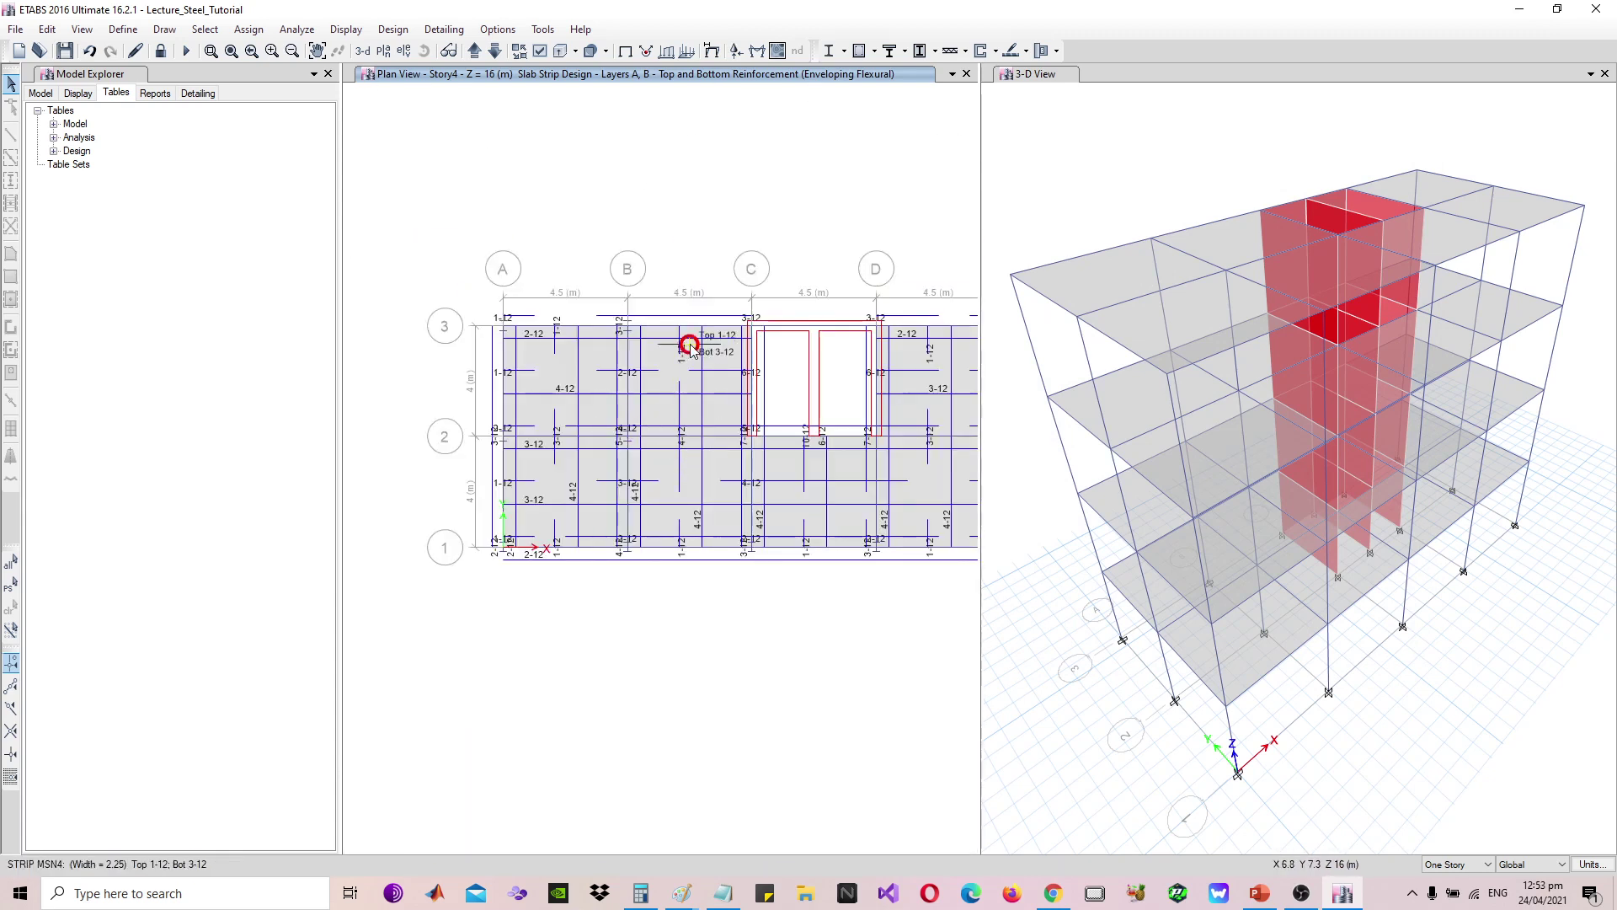
pyautogui.scroll(3, 516, 401)
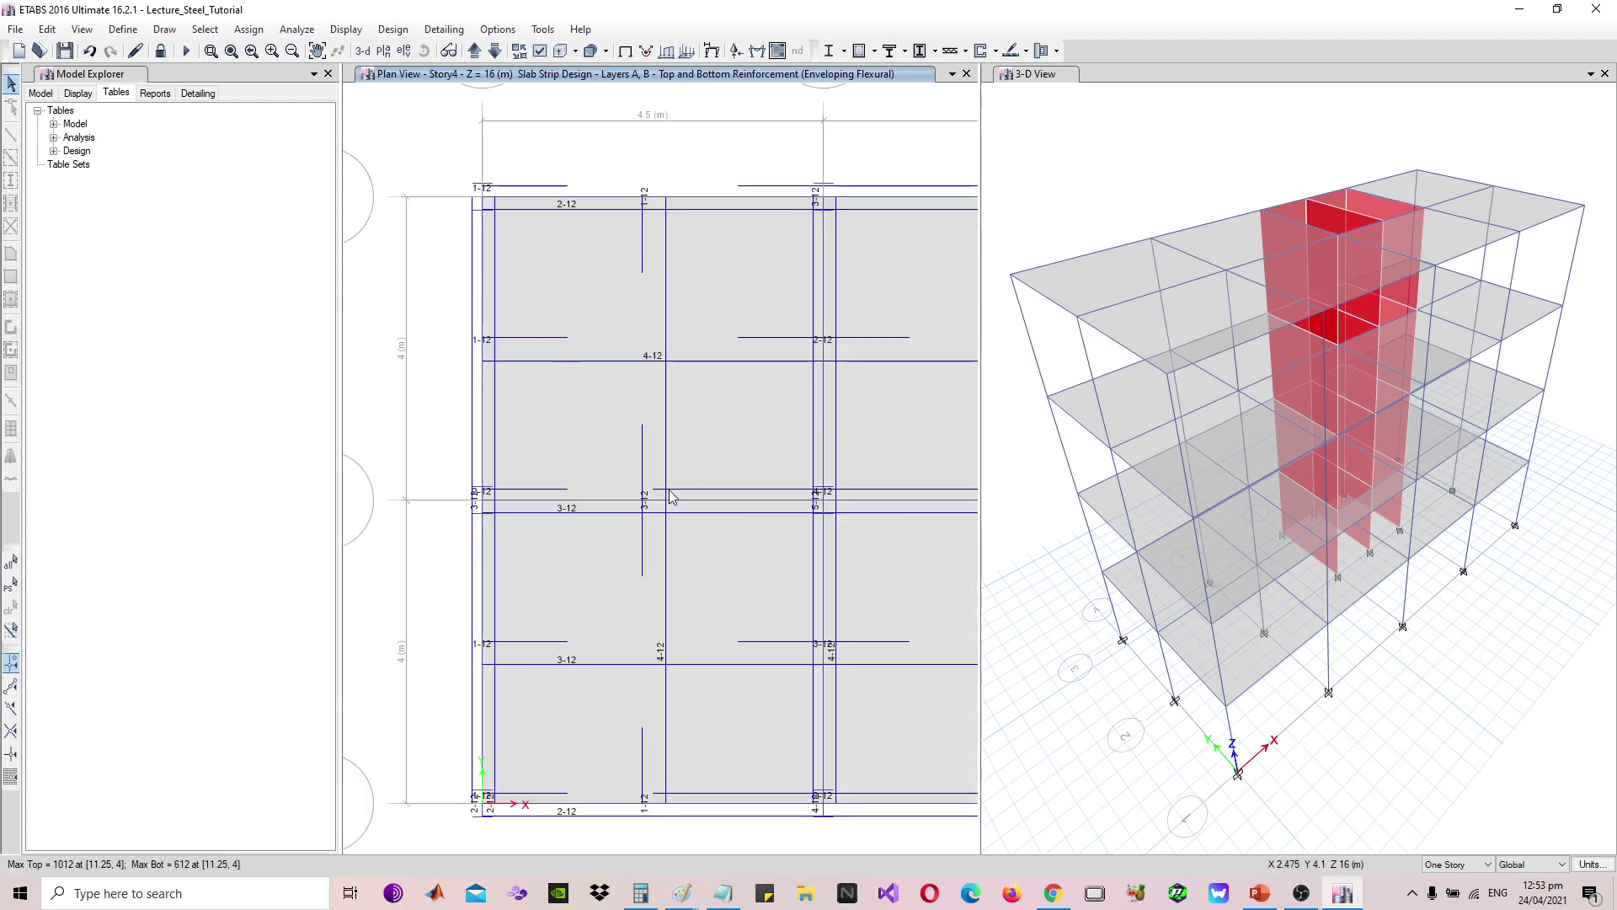
pyautogui.click(676, 347)
pyautogui.click(650, 518)
pyautogui.click(641, 514)
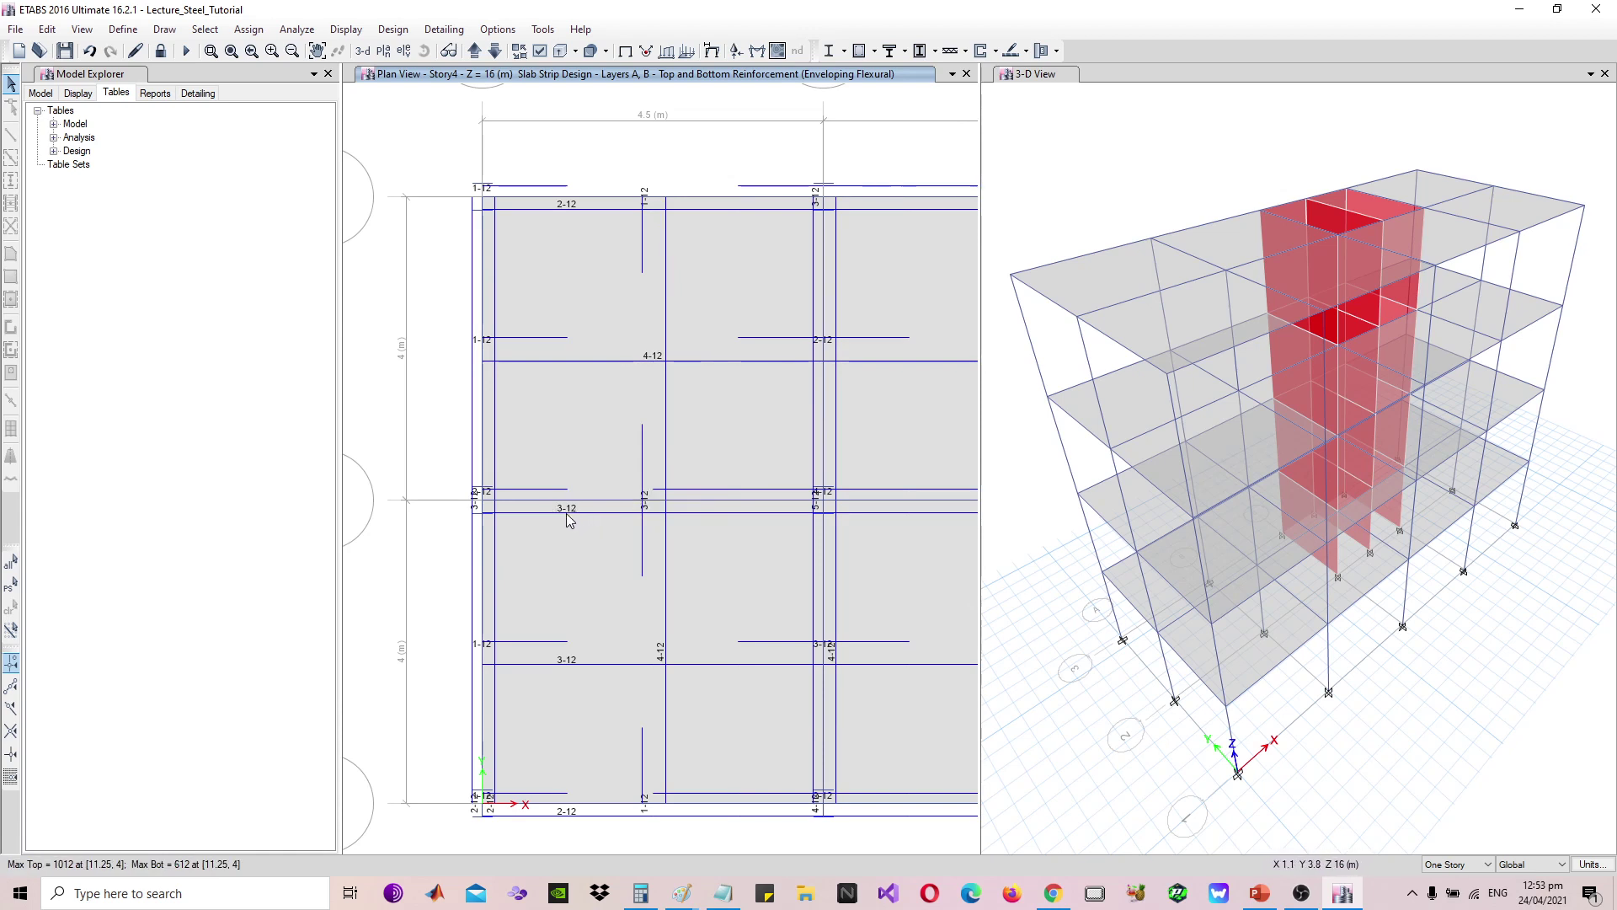
pyautogui.scroll(-6, 573, 516)
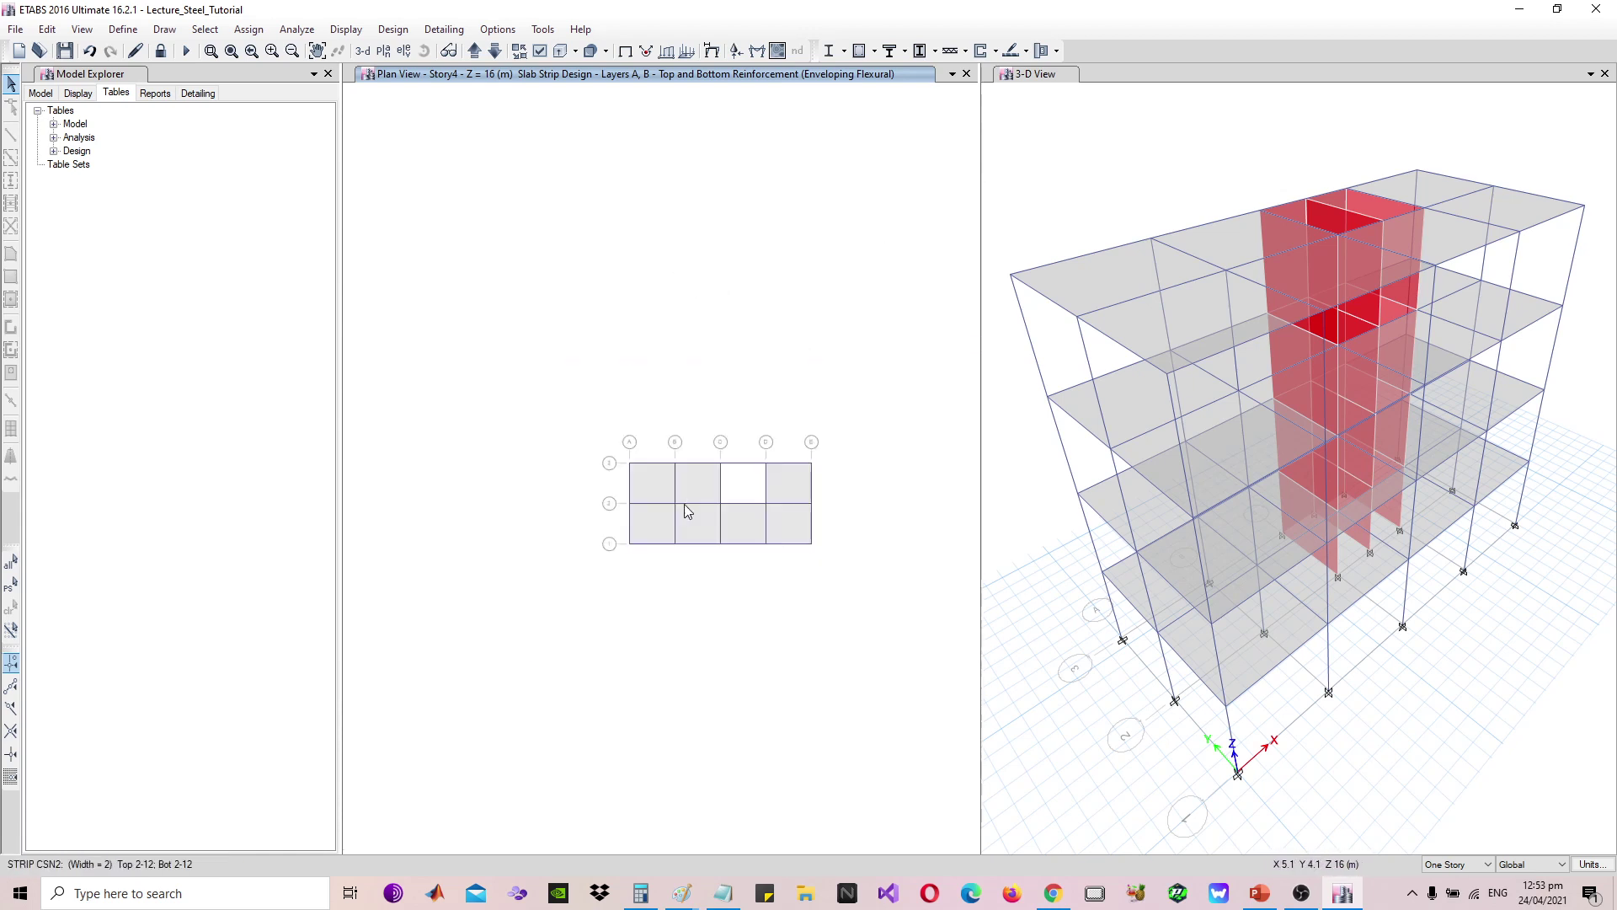
pyautogui.scroll(4, 726, 527)
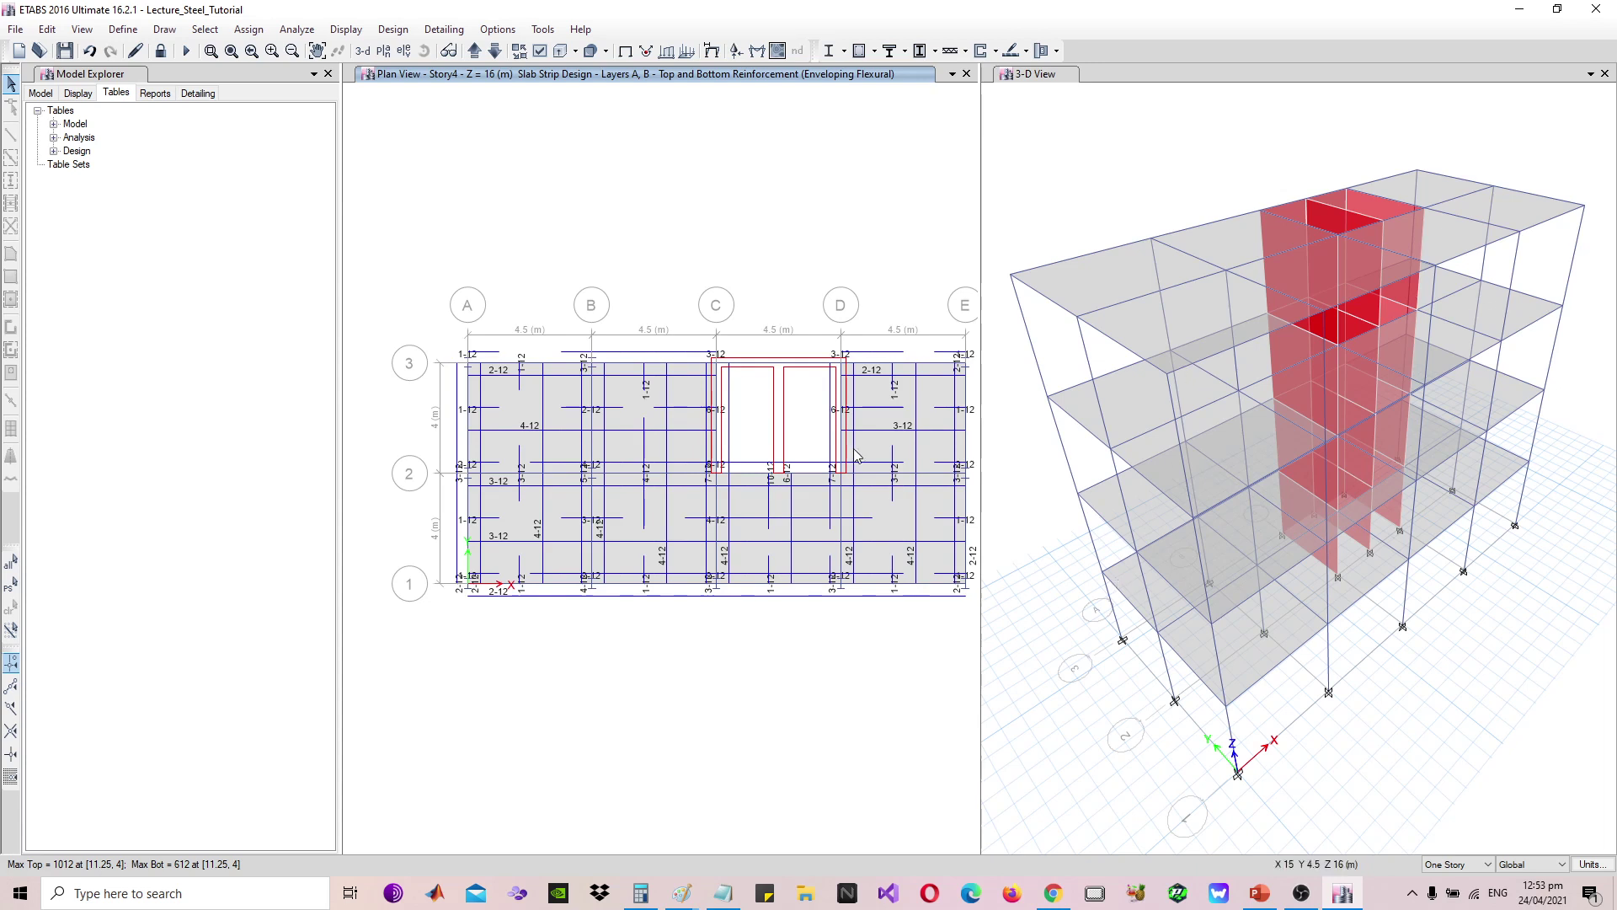
# Start detailing for the whole model and inspect the Story4 floor framing plan it generates
pyautogui.click(444, 29)
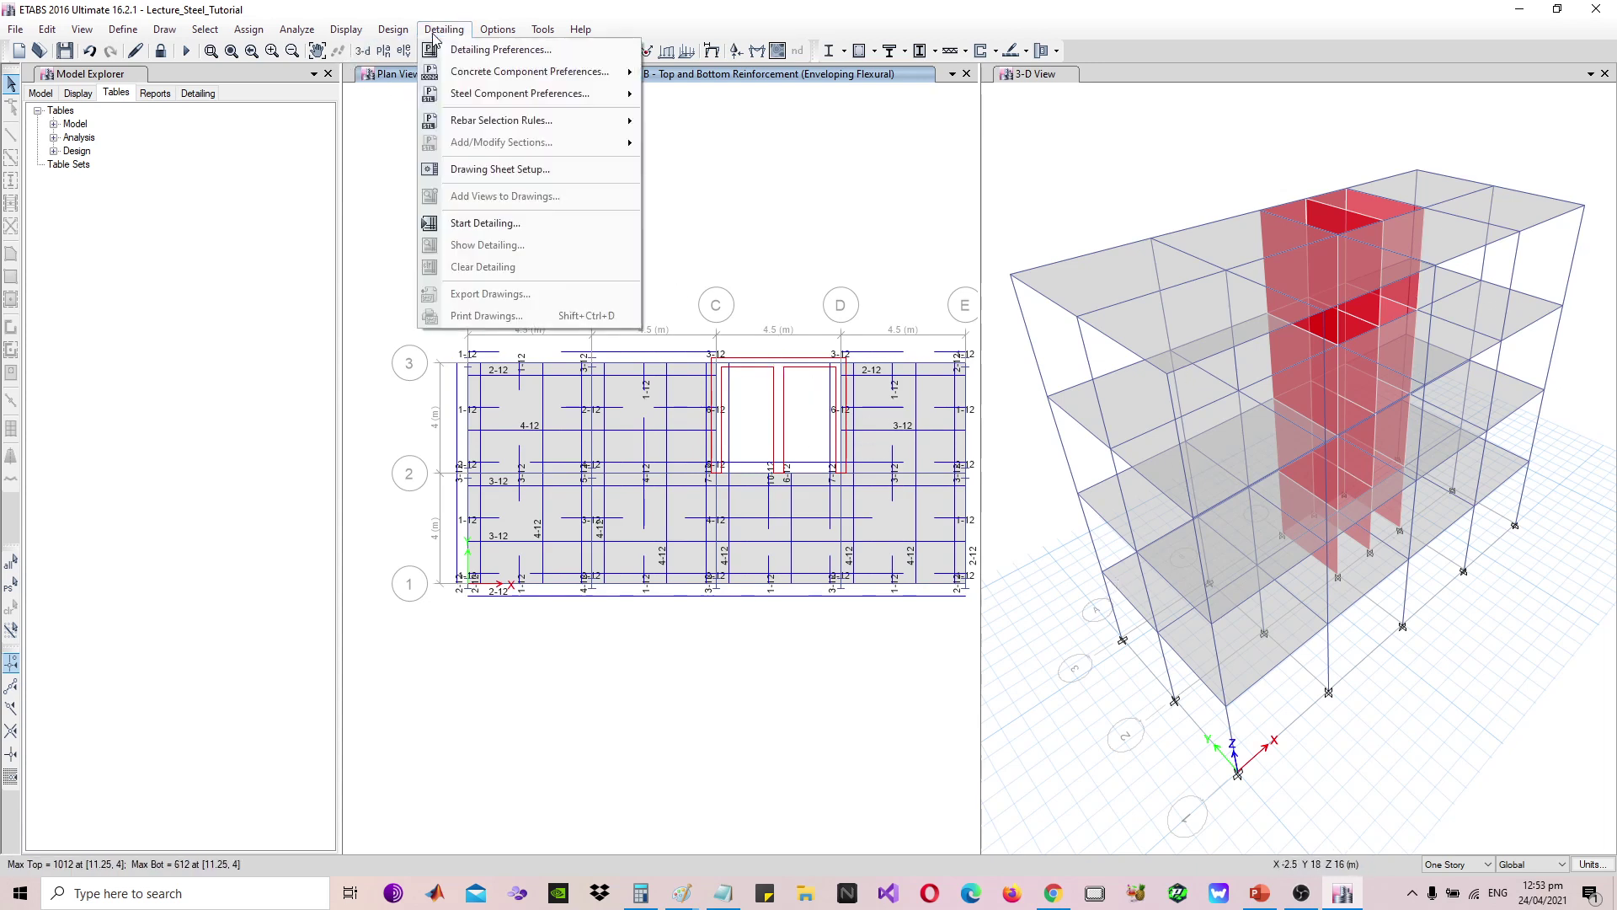
pyautogui.click(488, 224)
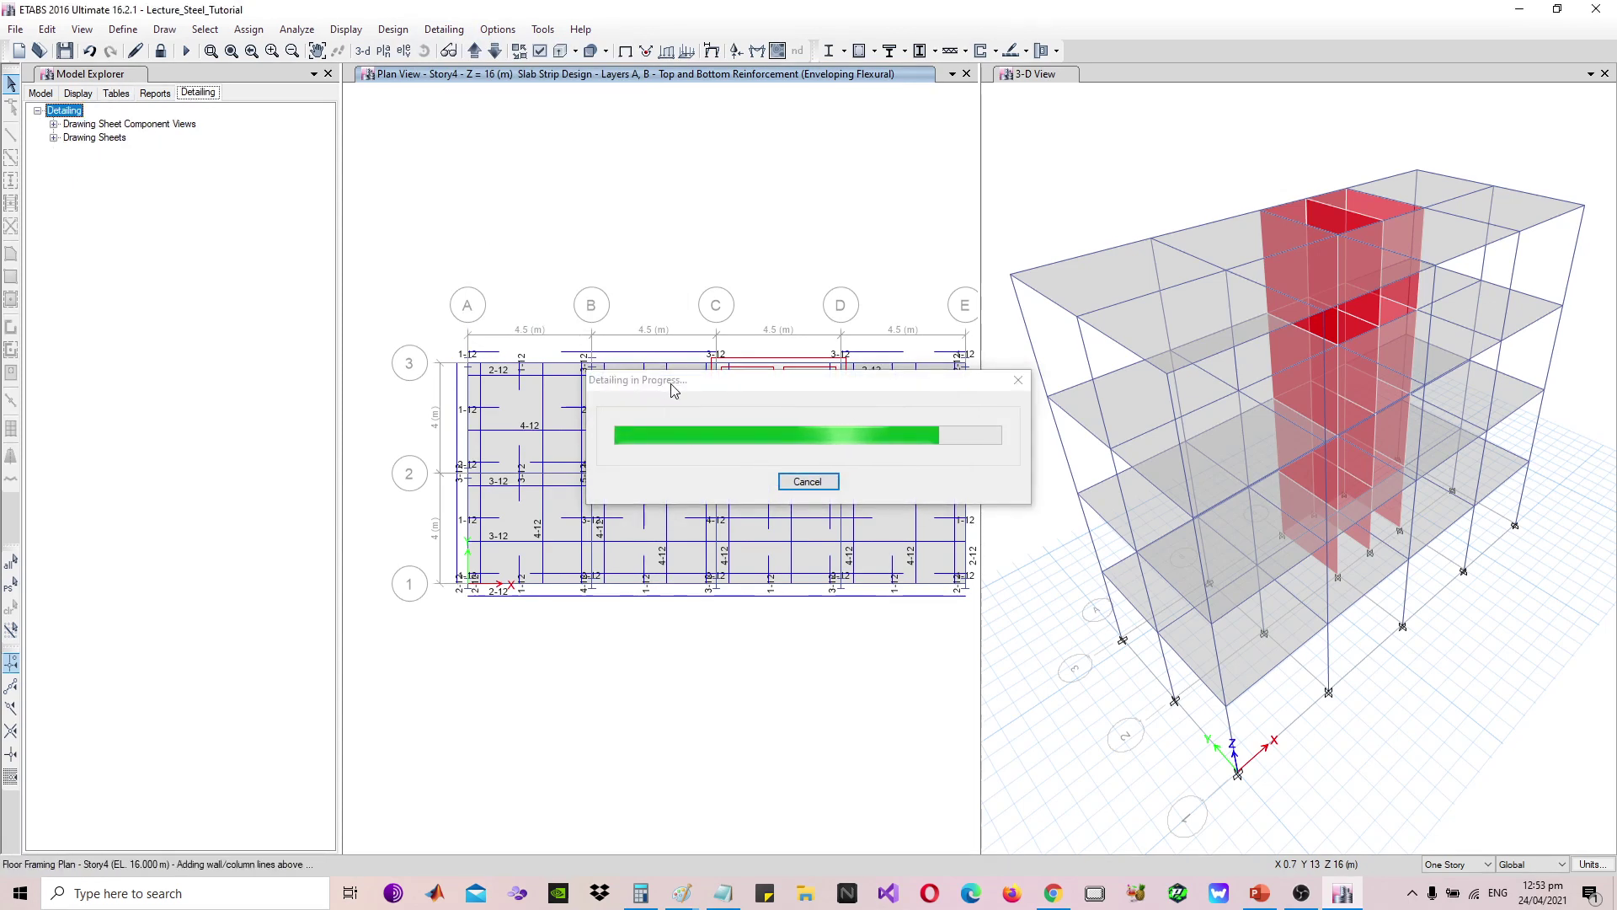
pyautogui.scroll(4, 469, 516)
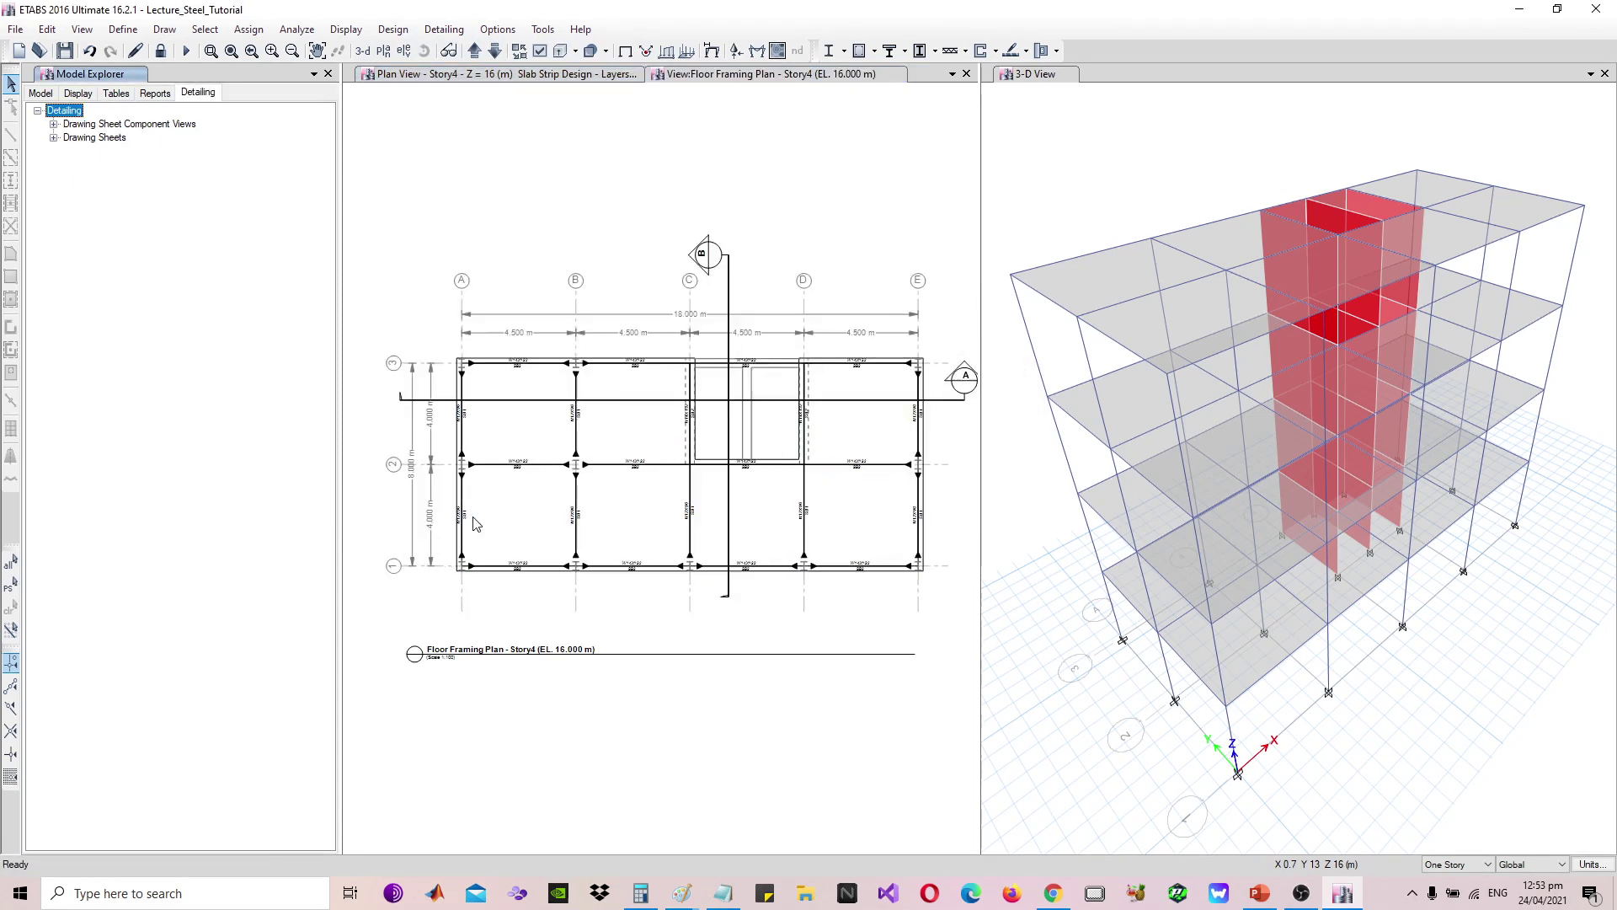
pyautogui.scroll(1, 474, 427)
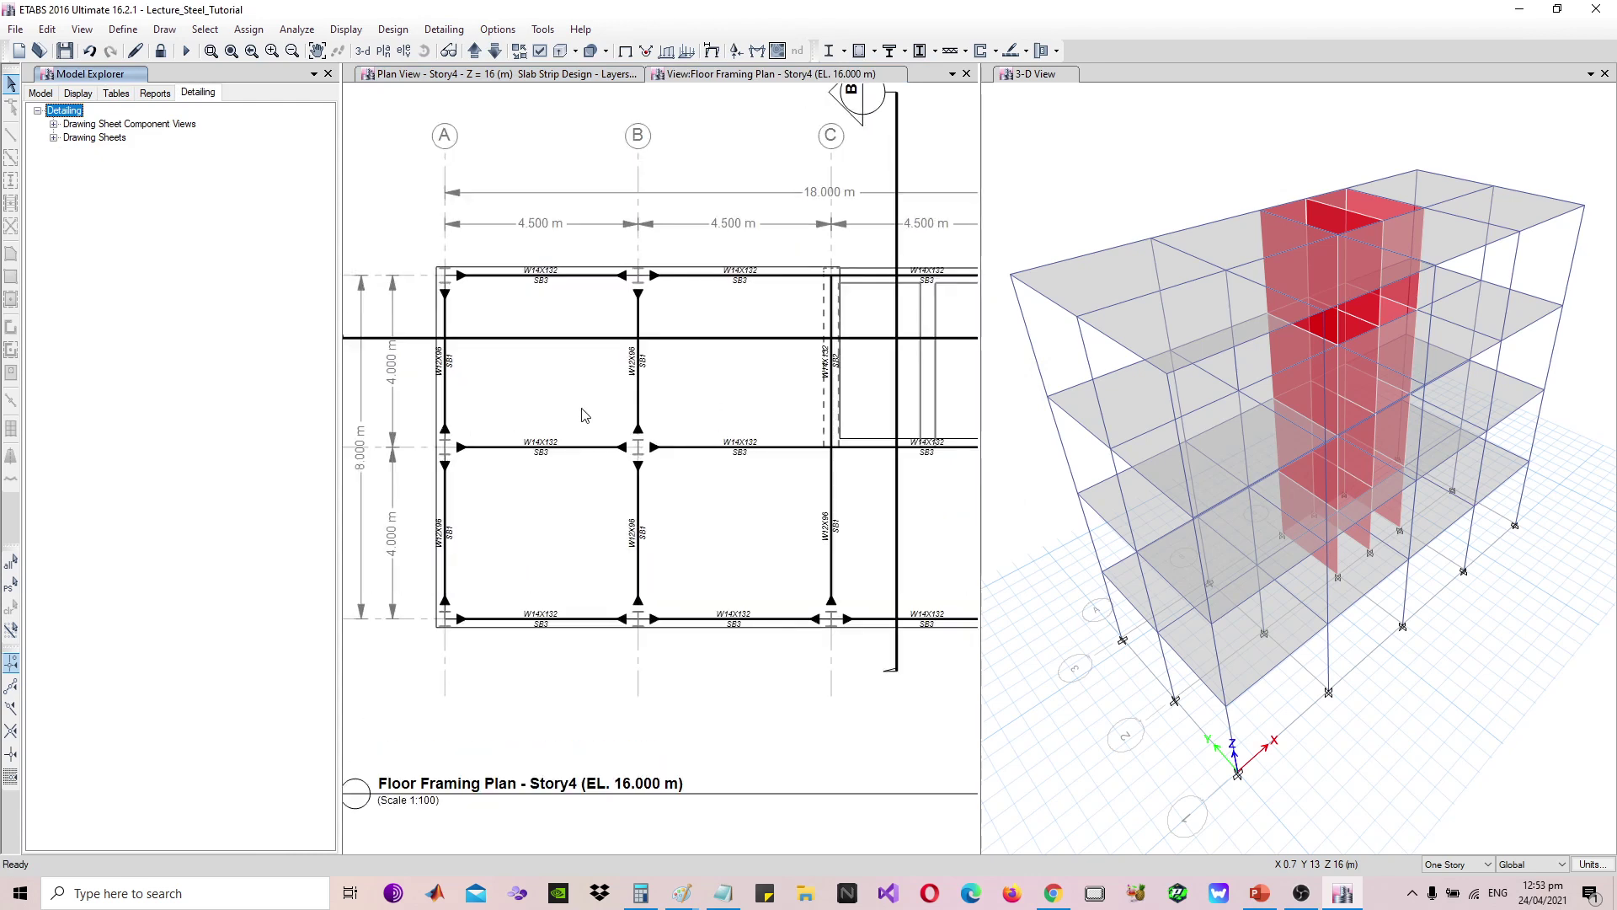
pyautogui.scroll(2, 582, 408)
pyautogui.scroll(-3, 539, 433)
pyautogui.scroll(1, 547, 455)
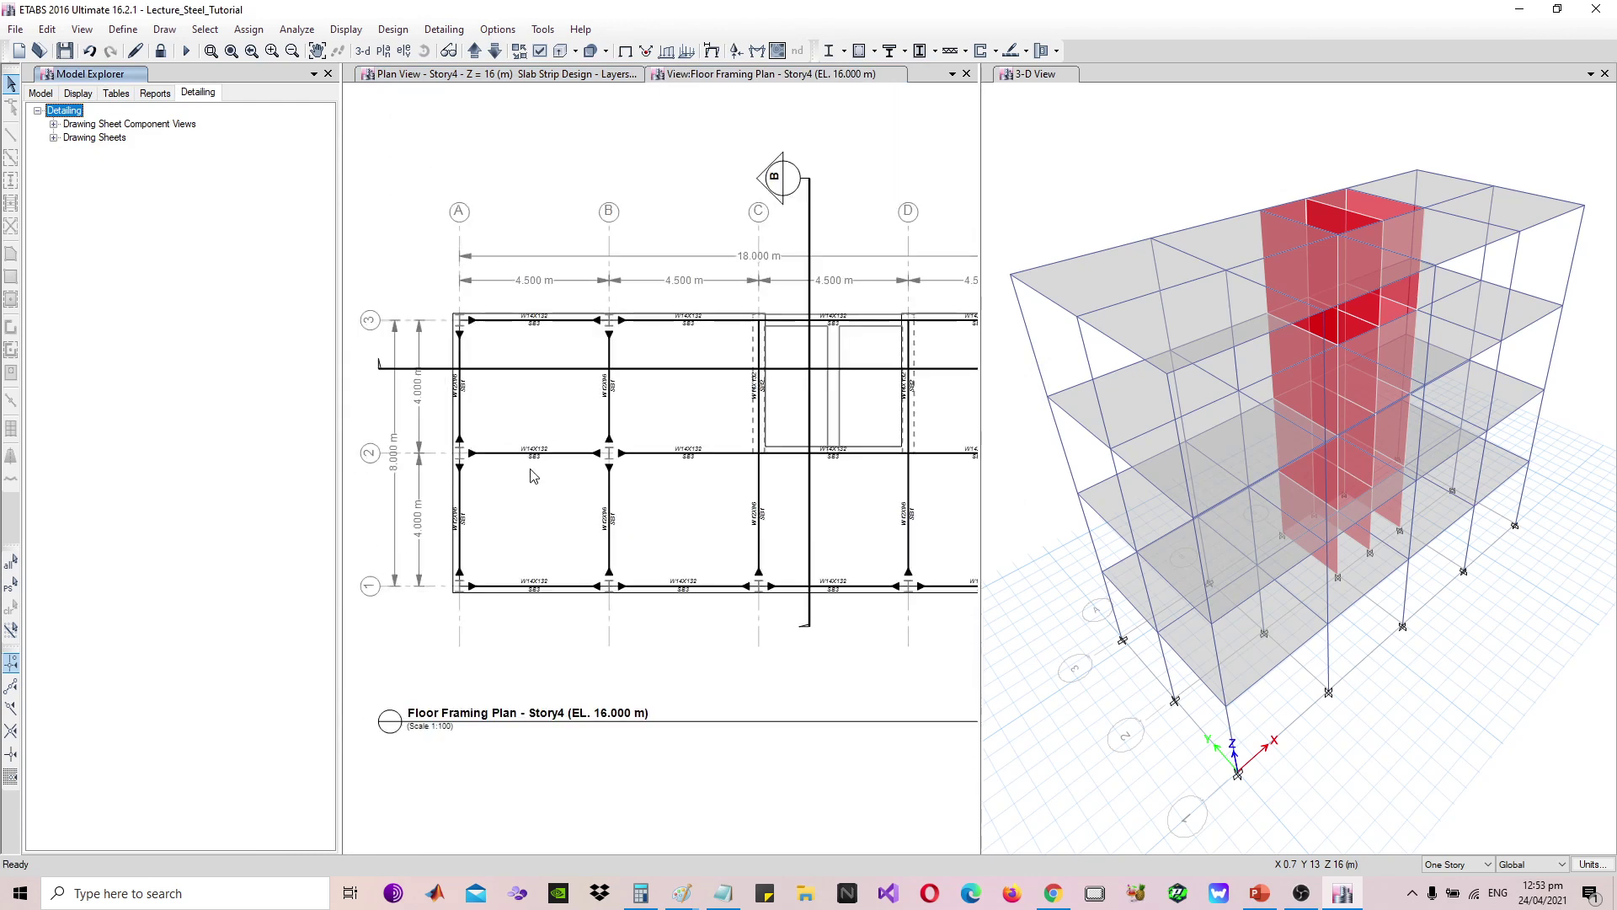
# Open the Story4 floor framing plan (EL. 16.000 m) from the floor slab component details
pyautogui.click(53, 124)
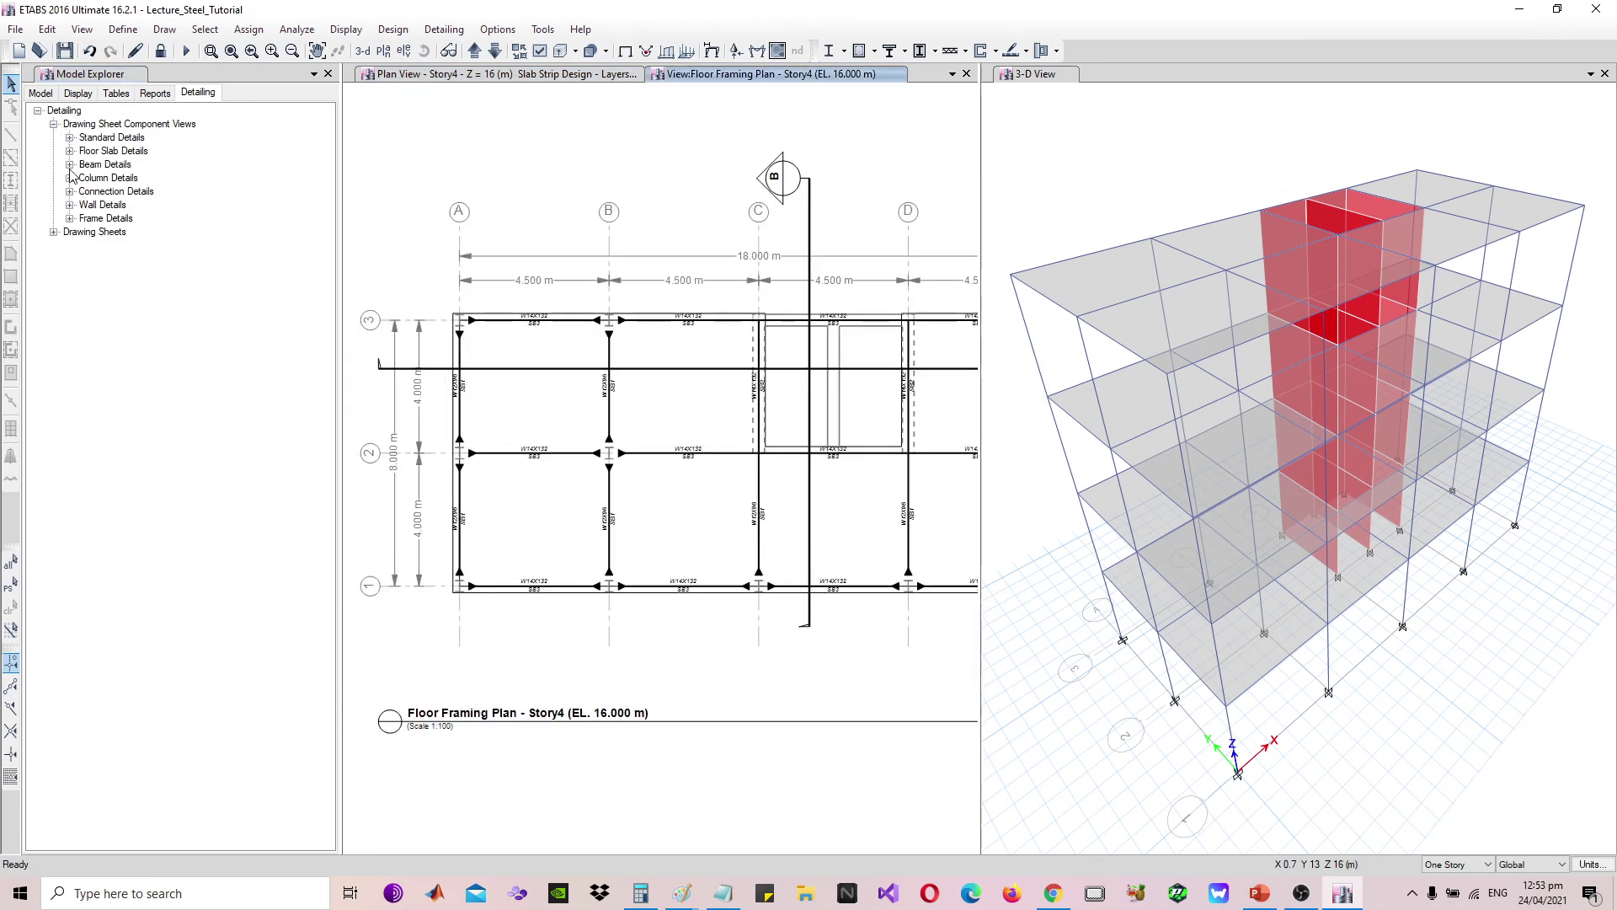
pyautogui.click(70, 150)
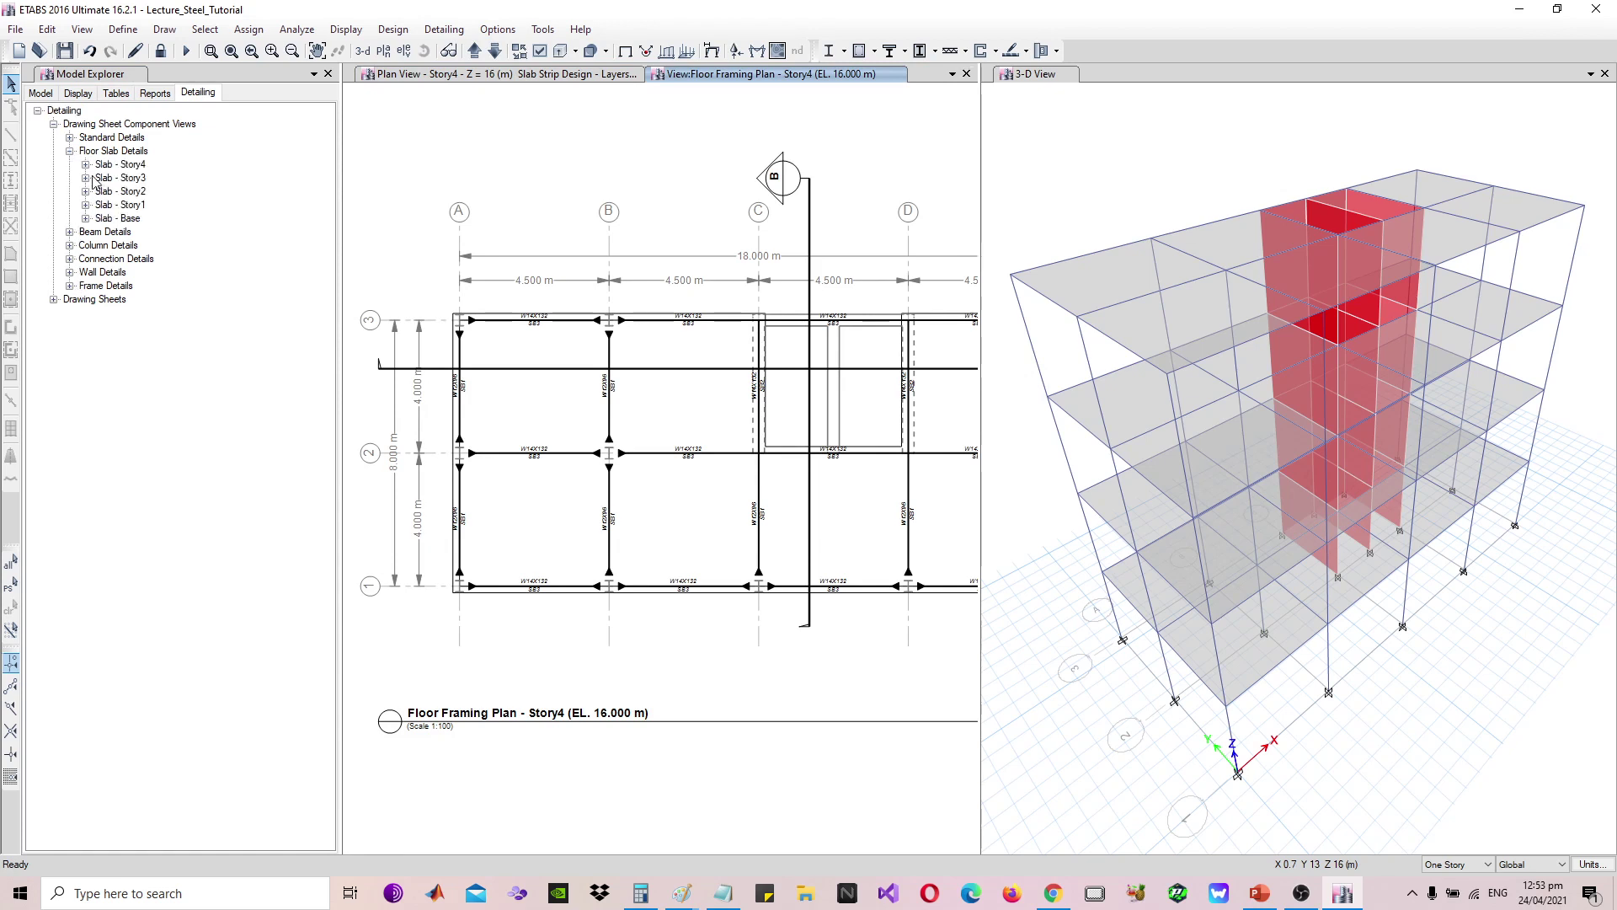
pyautogui.click(85, 165)
pyautogui.doubleClick(178, 181)
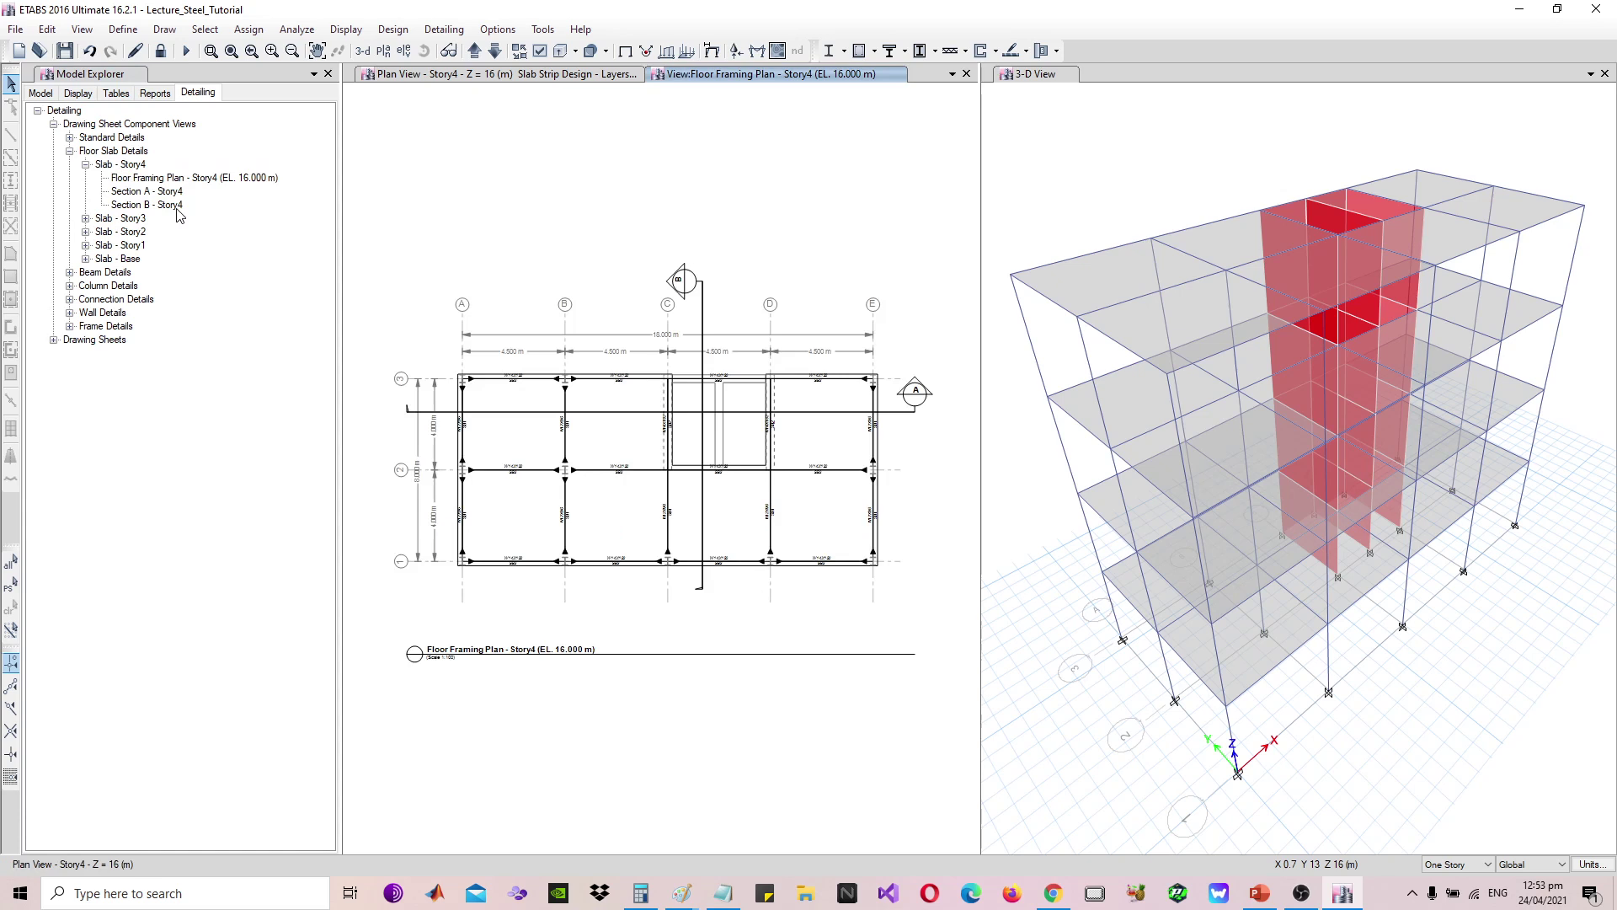
# Open the Section A - Story4 slab drawing, examine it along the gridlines, and collapse the floor slab details
pyautogui.doubleClick(165, 192)
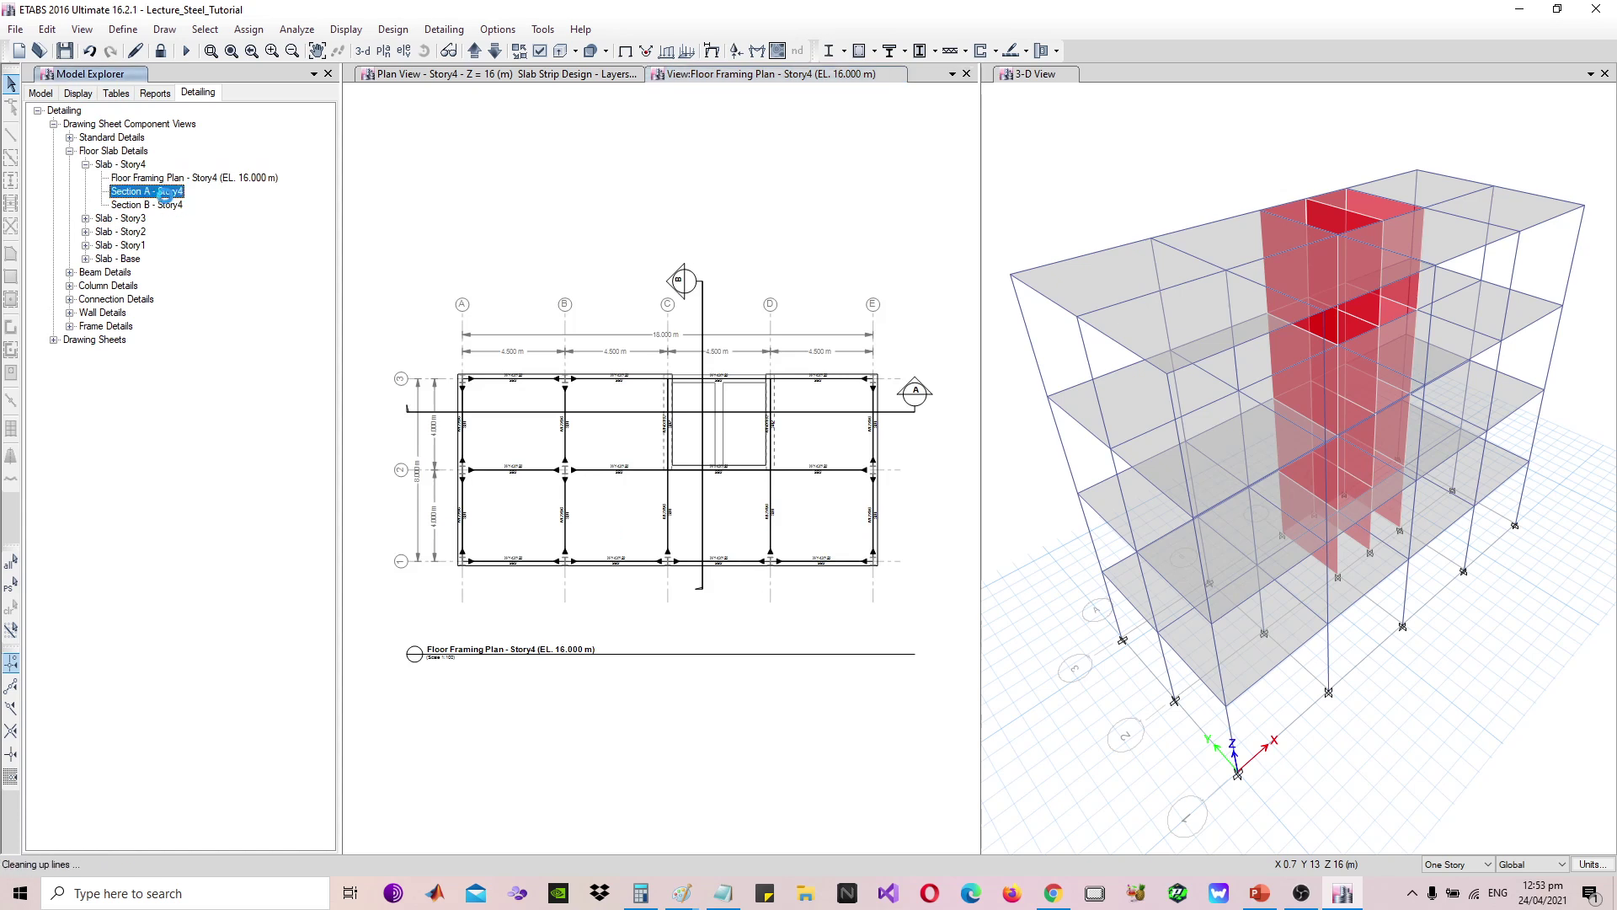
pyautogui.scroll(5, 487, 497)
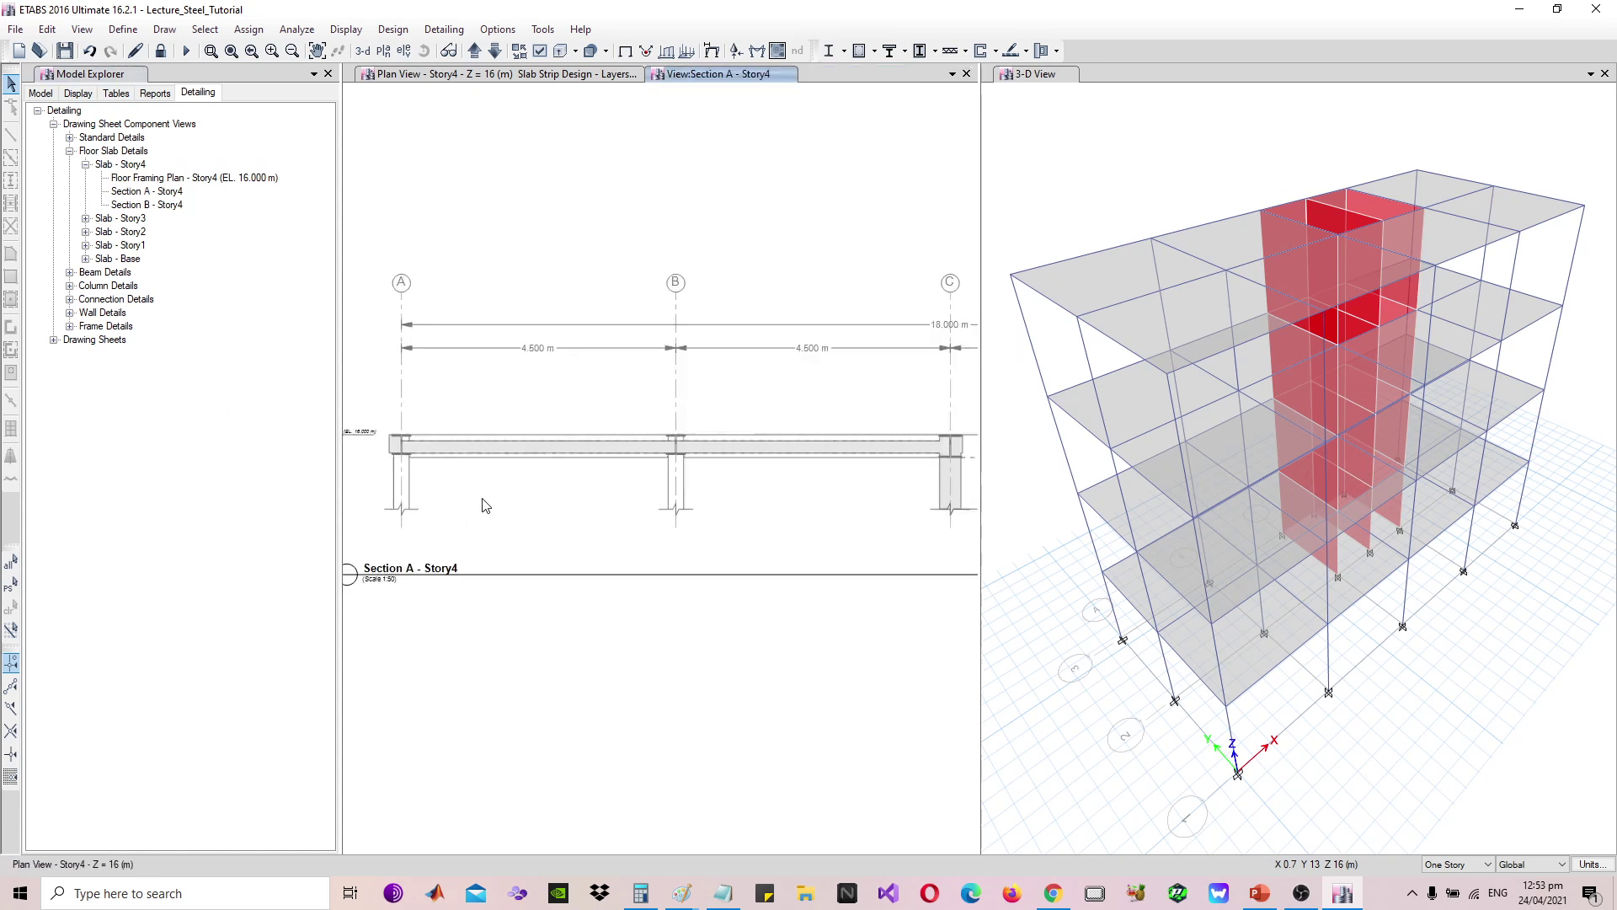
pyautogui.scroll(-6, 491, 490)
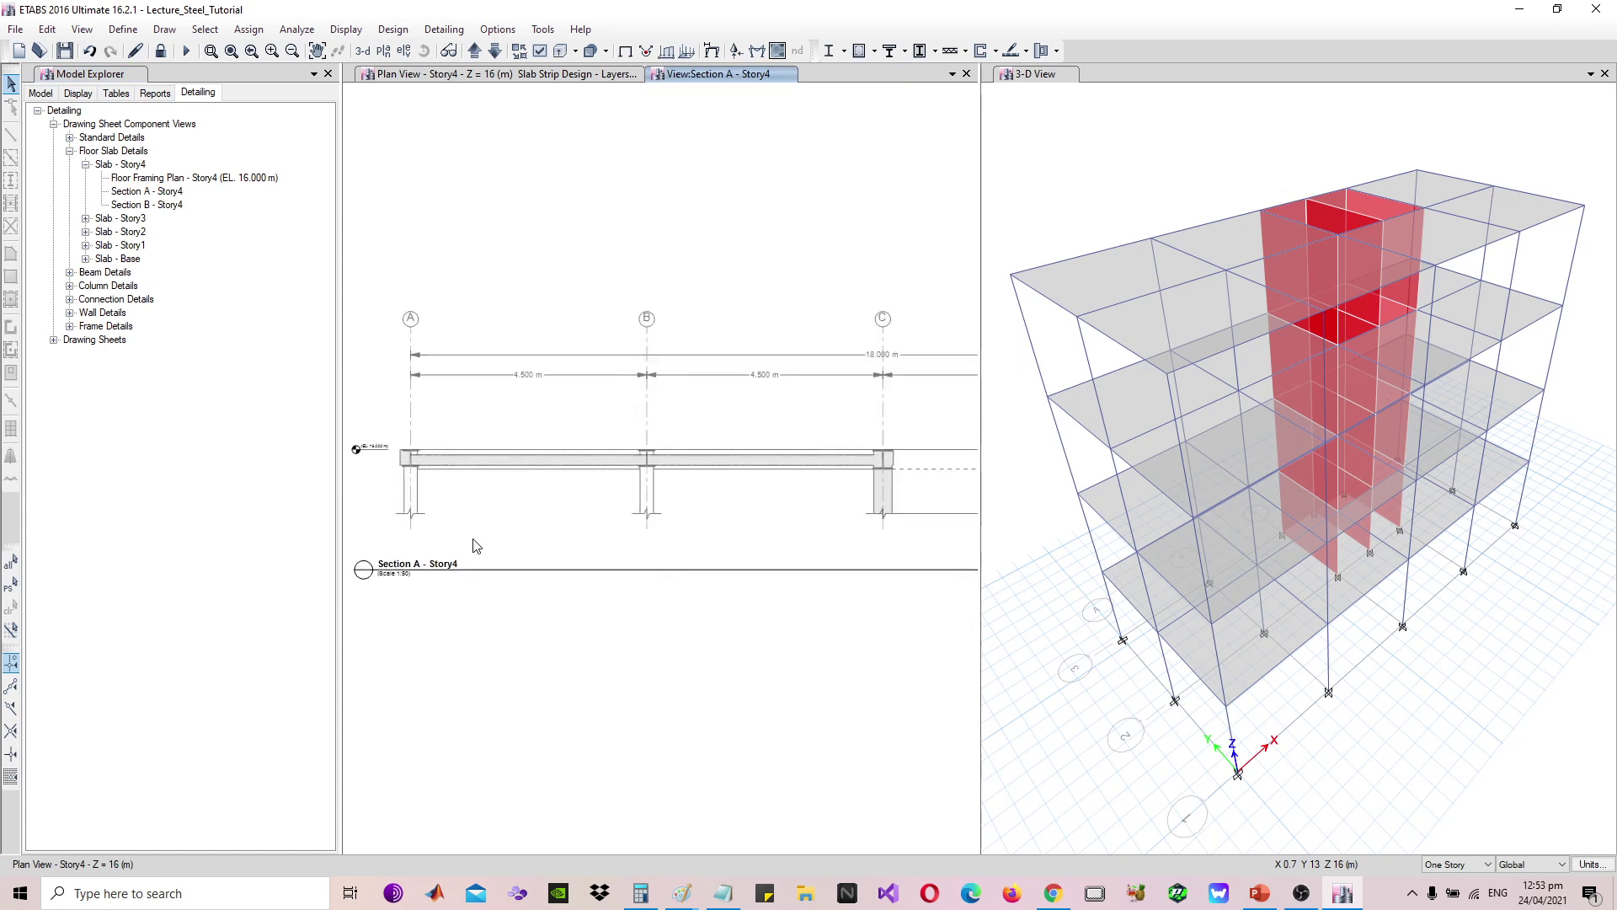
pyautogui.scroll(-2, 755, 522)
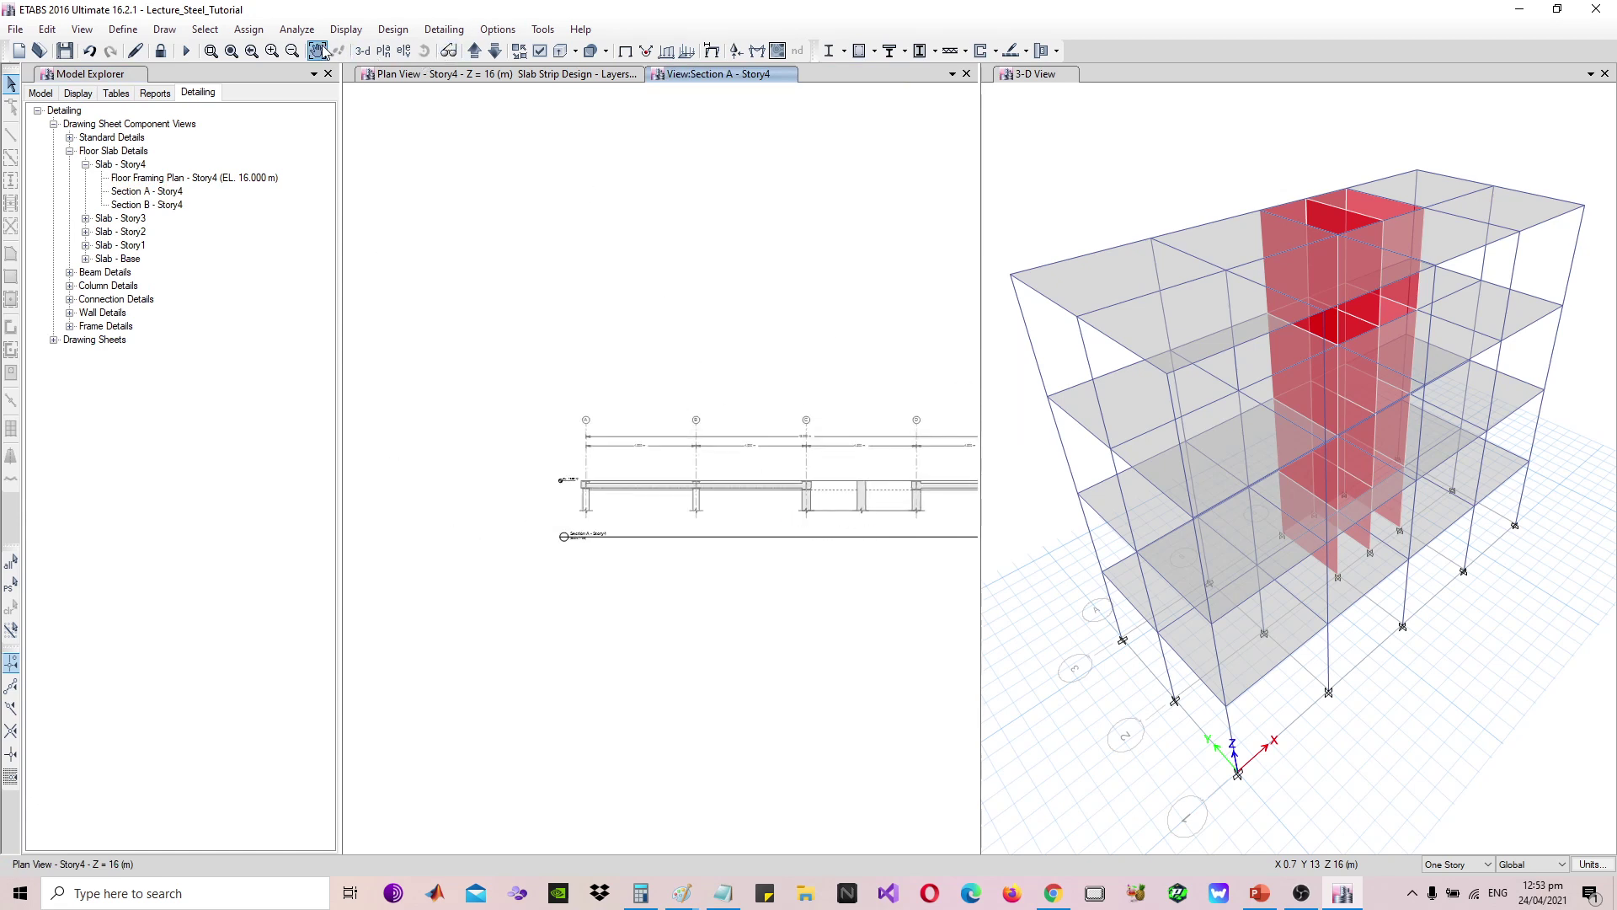
pyautogui.scroll(4, 621, 343)
pyautogui.scroll(-2, 779, 484)
pyautogui.click(85, 165)
pyautogui.click(70, 151)
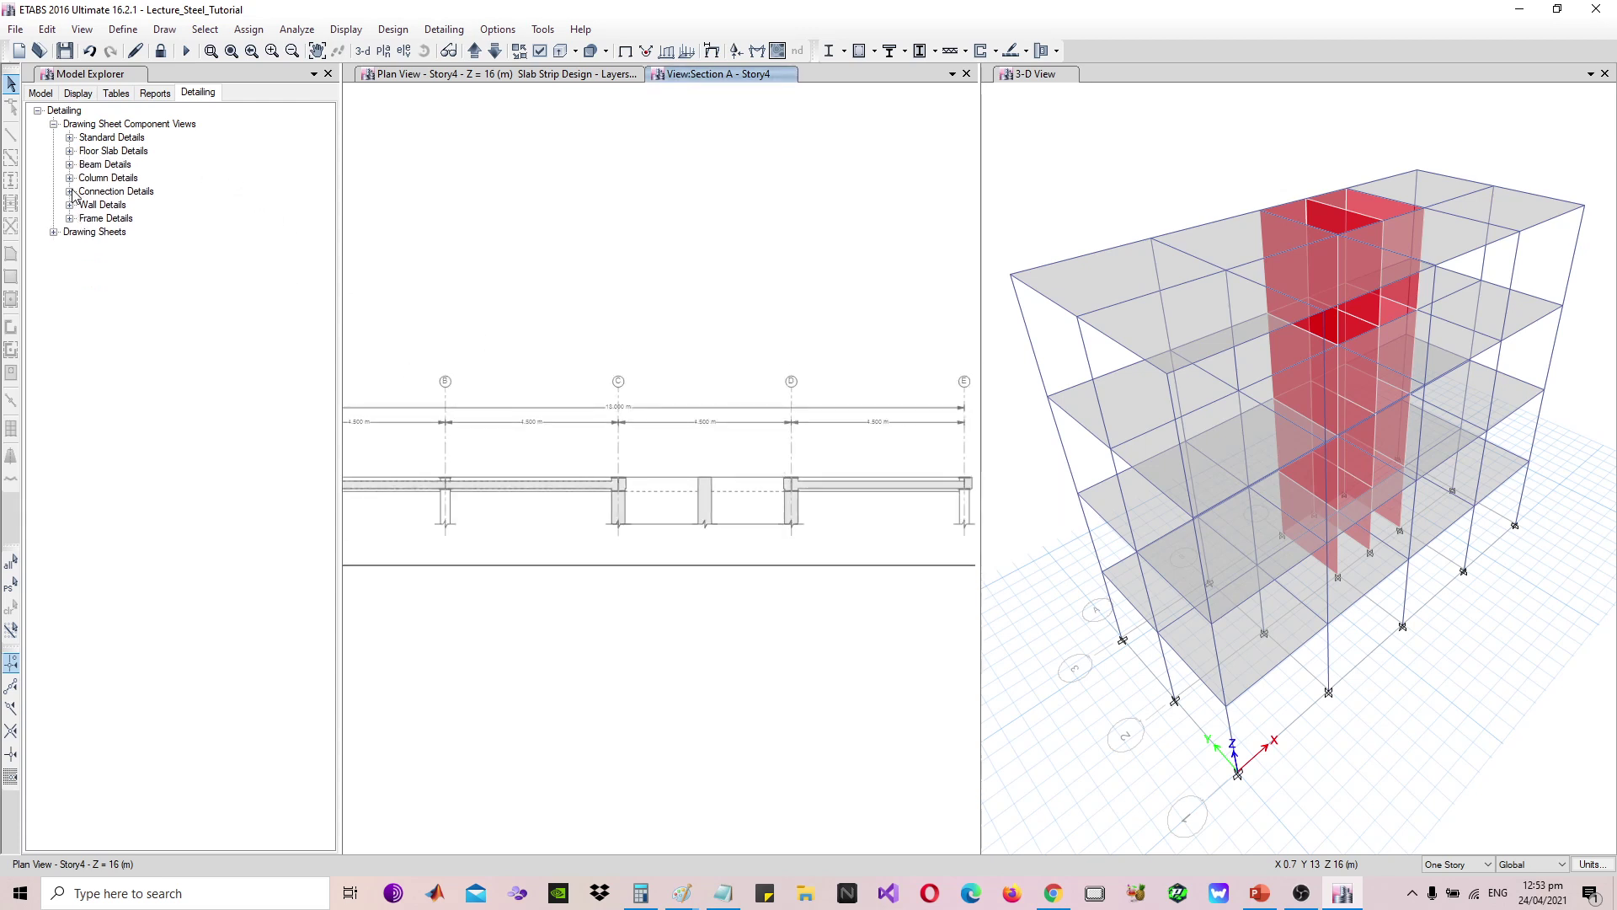
# Look through the list of drawing sheets, including the wall reinforcement elevations and wall reinforcement plans
pyautogui.click(54, 232)
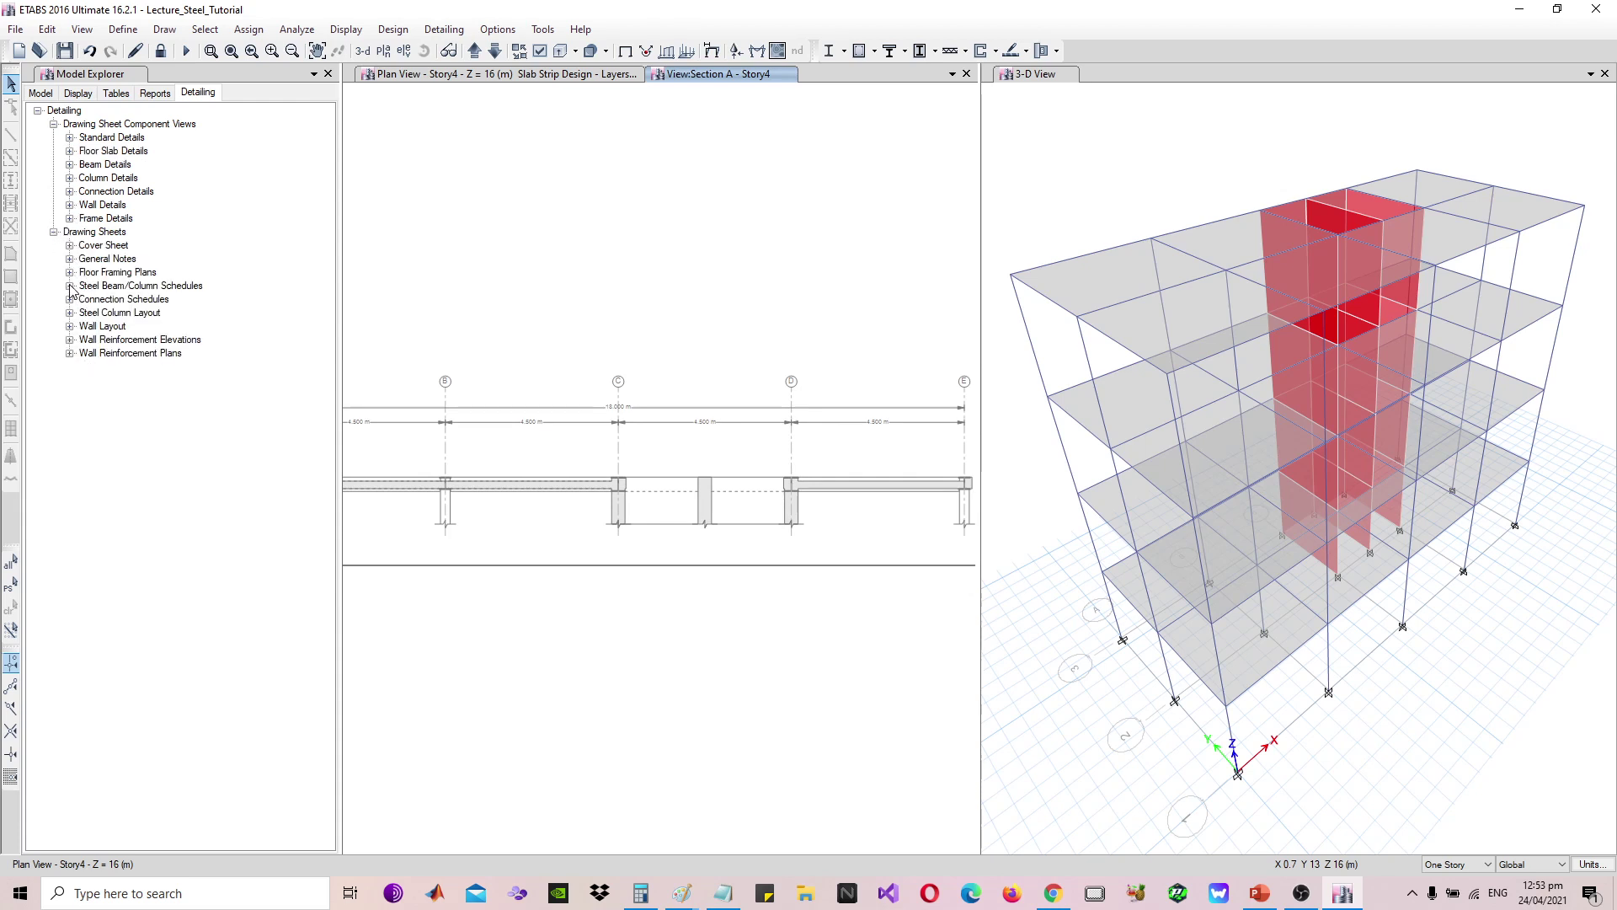
pyautogui.click(70, 340)
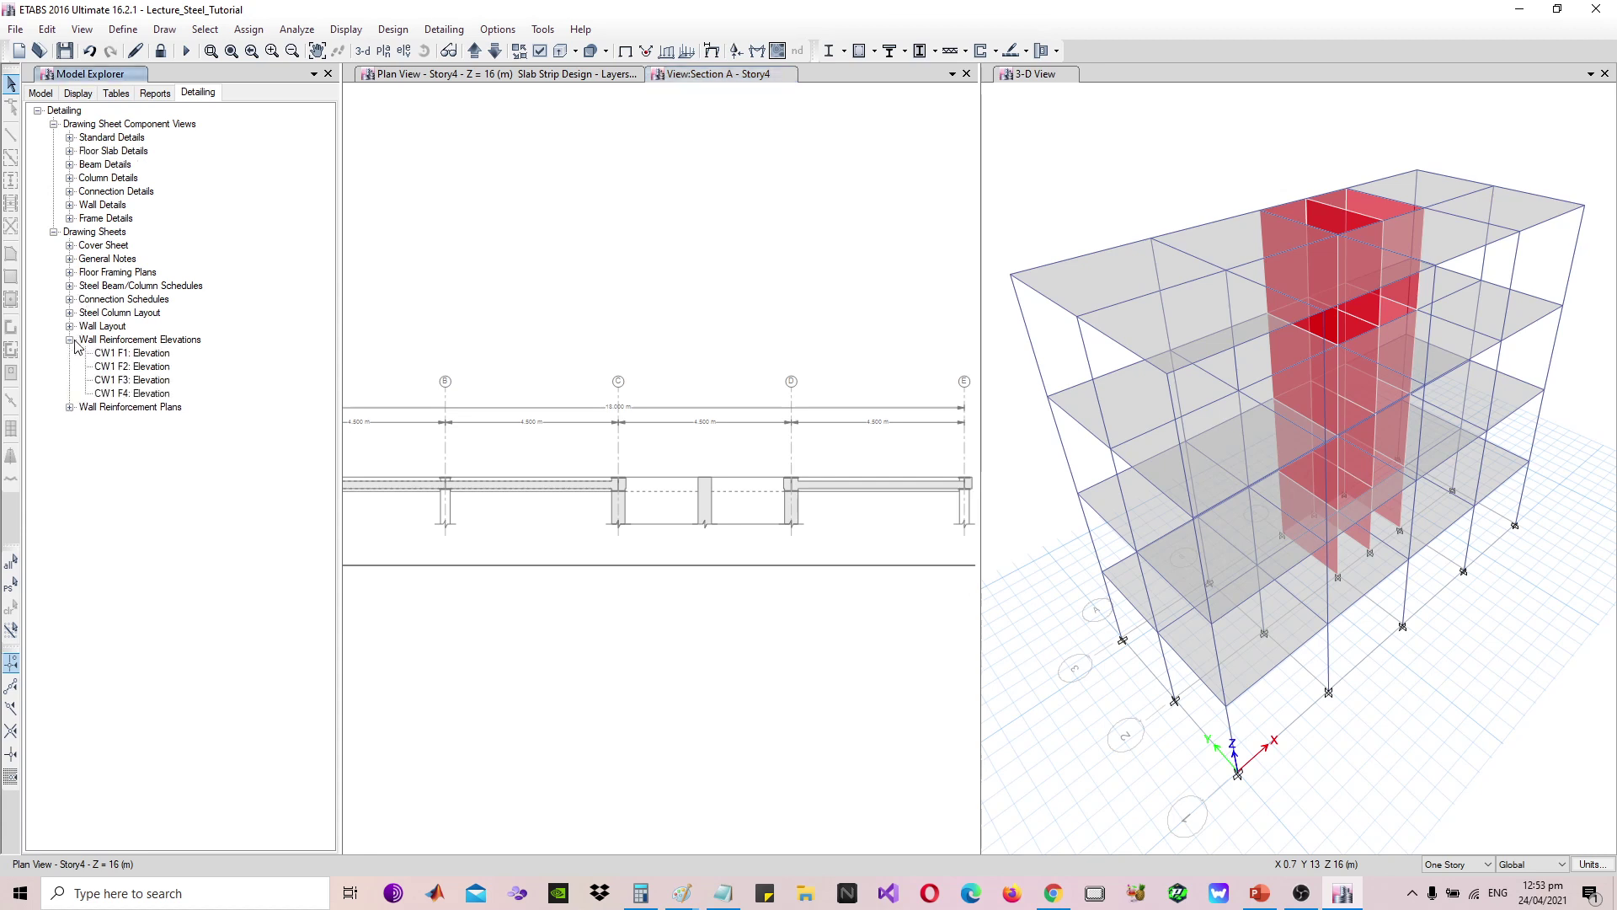
pyautogui.click(70, 340)
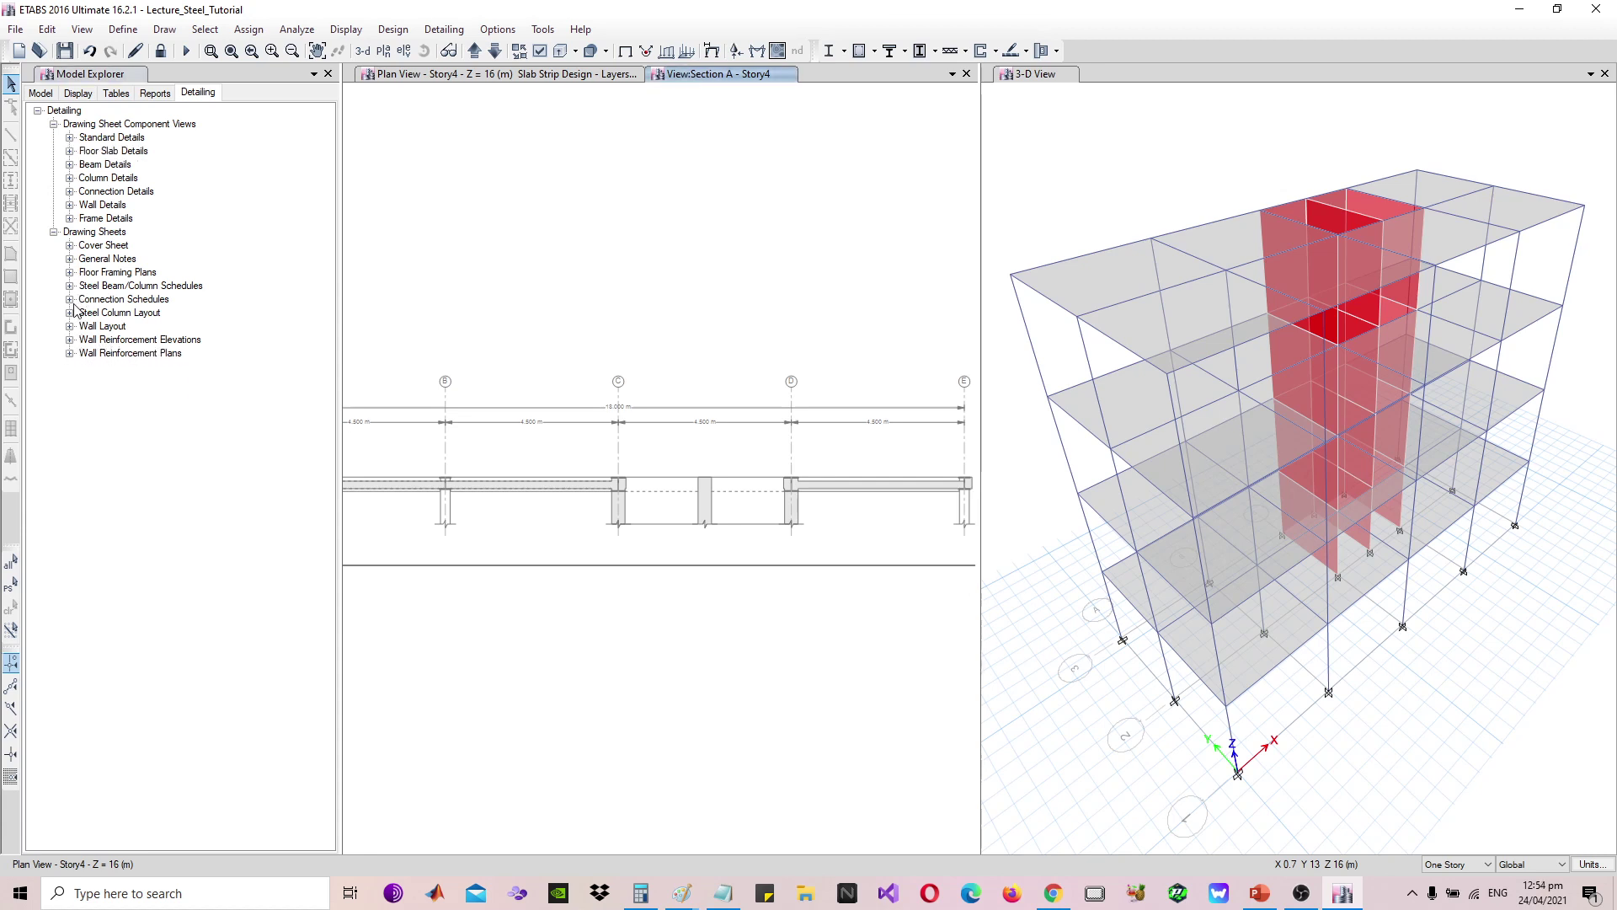
pyautogui.click(81, 353)
pyautogui.click(71, 354)
pyautogui.click(71, 354)
# Return to the Story4 slab strip plan and try to clear the display of assigns in the 3-D view
pyautogui.click(584, 76)
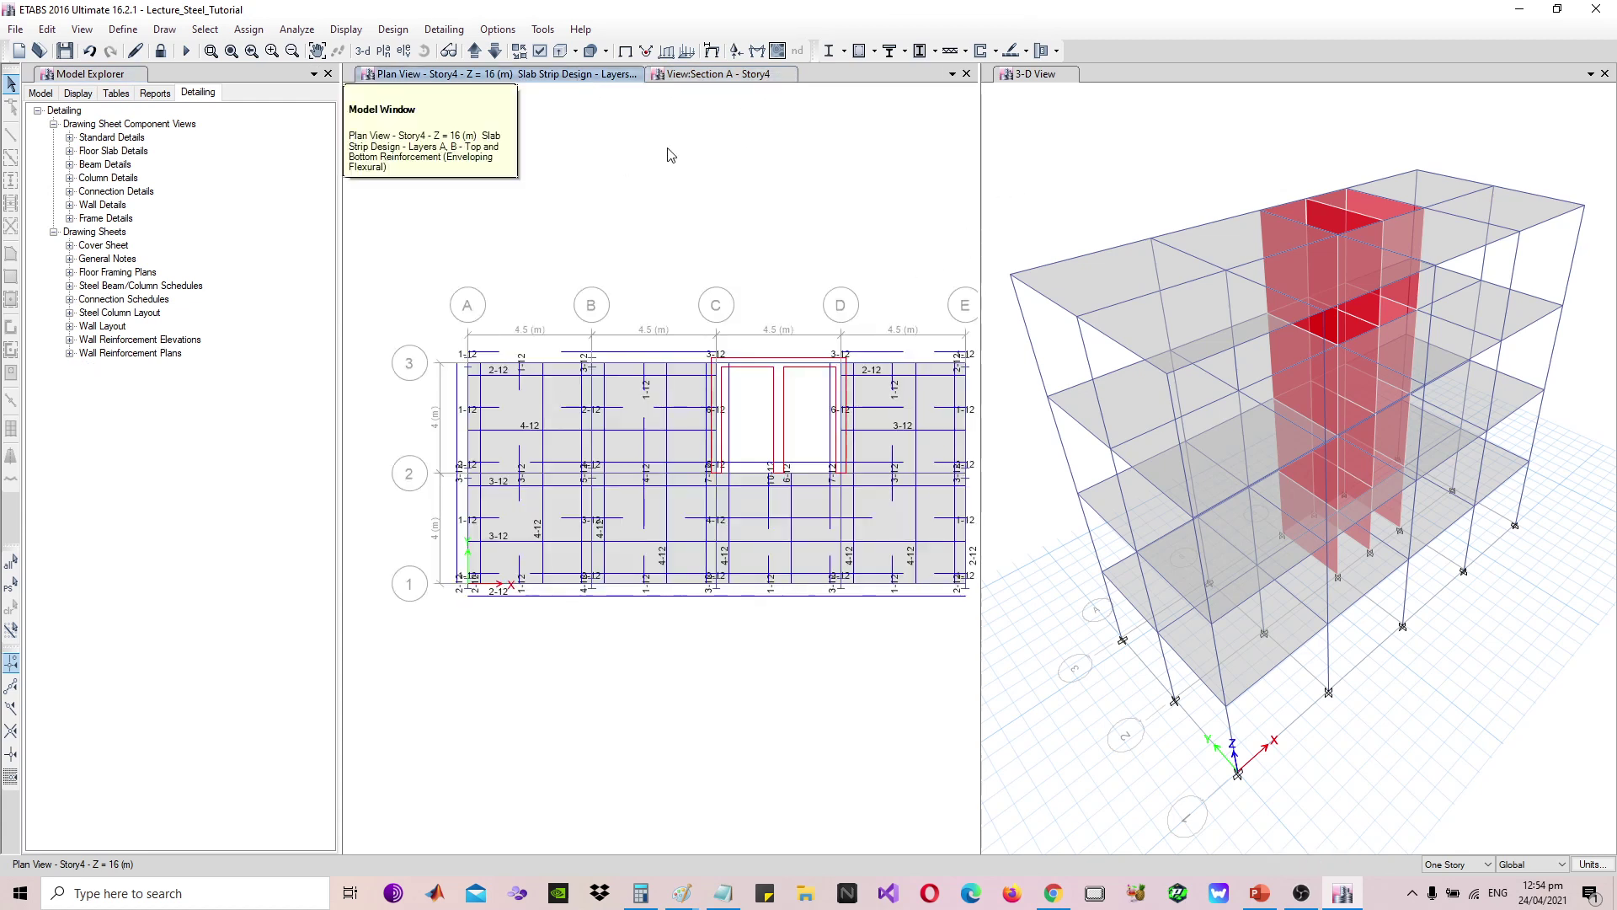
pyautogui.click(1178, 174)
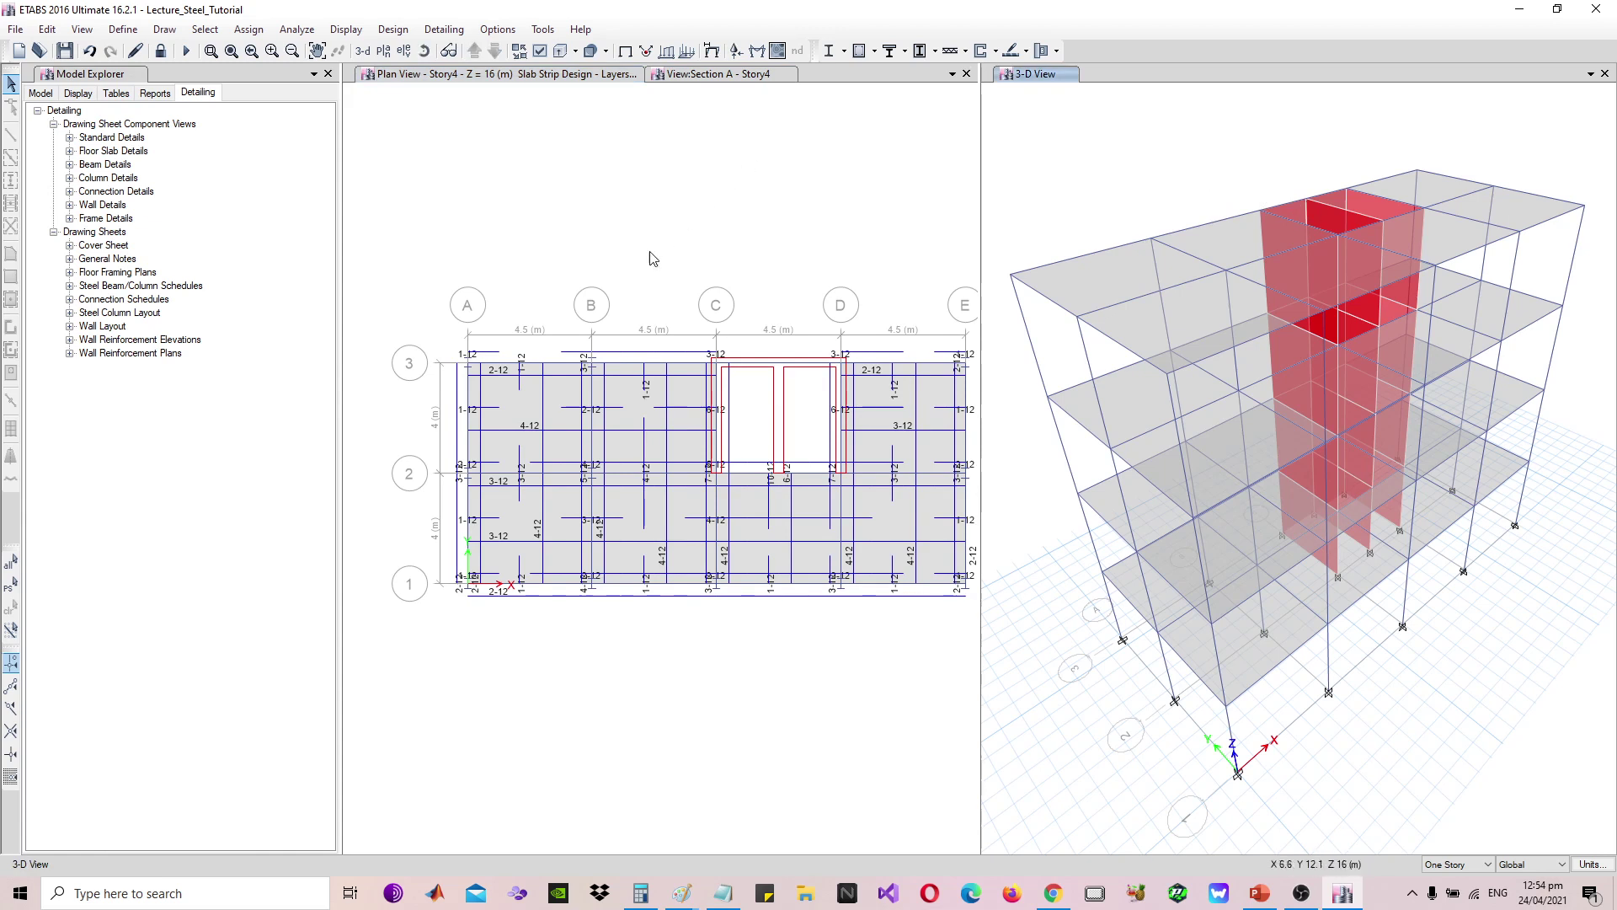
pyautogui.click(249, 29)
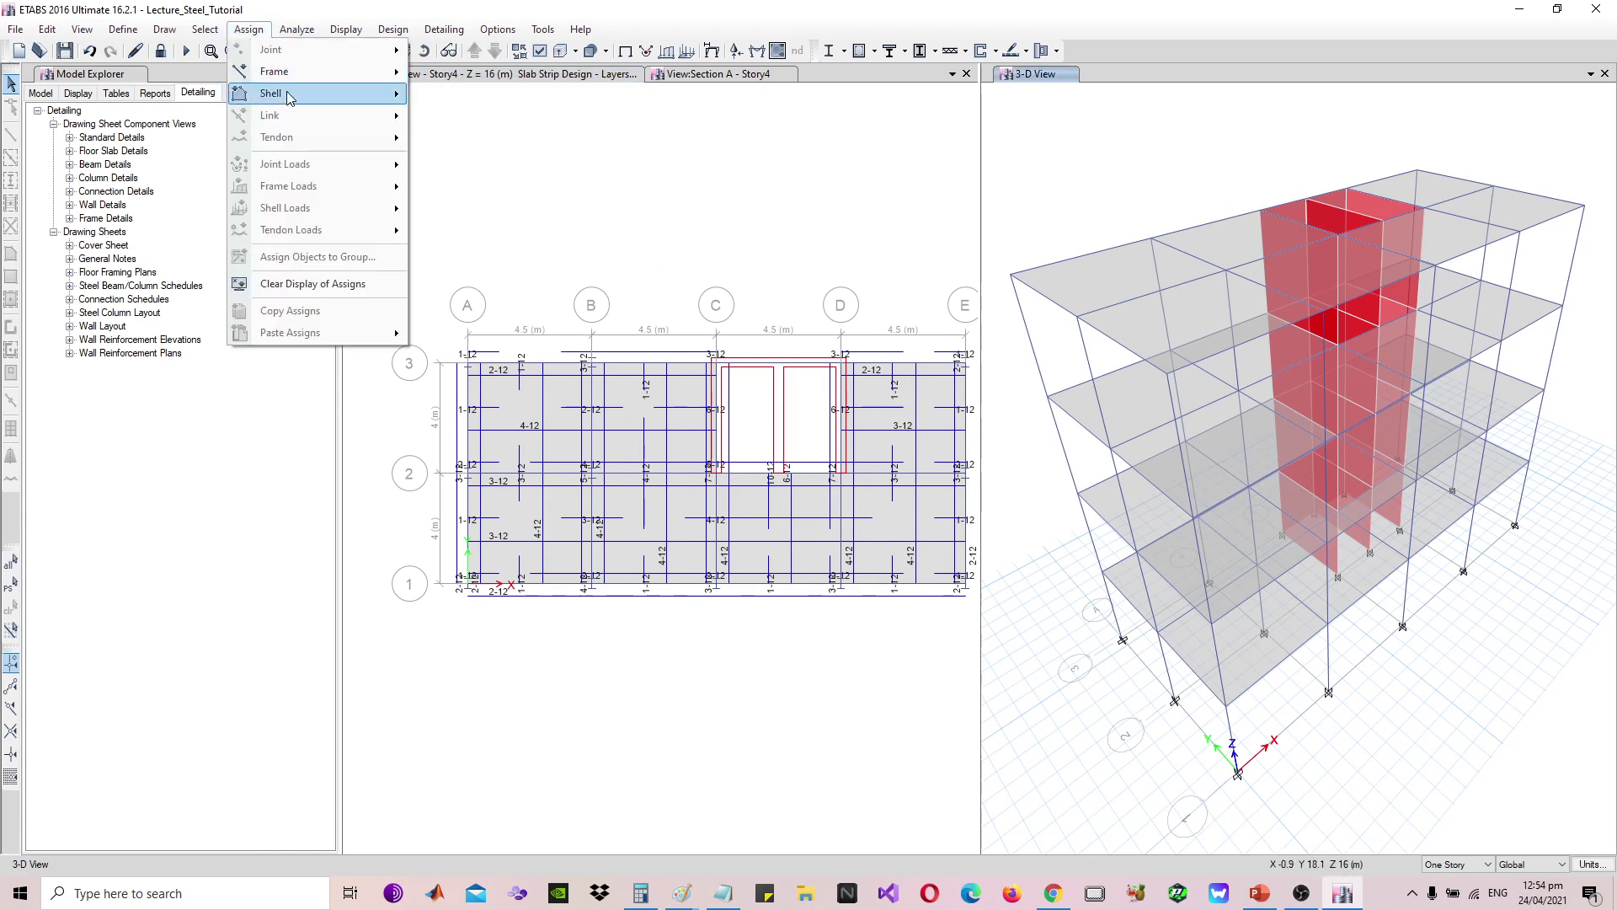
pyautogui.click(291, 284)
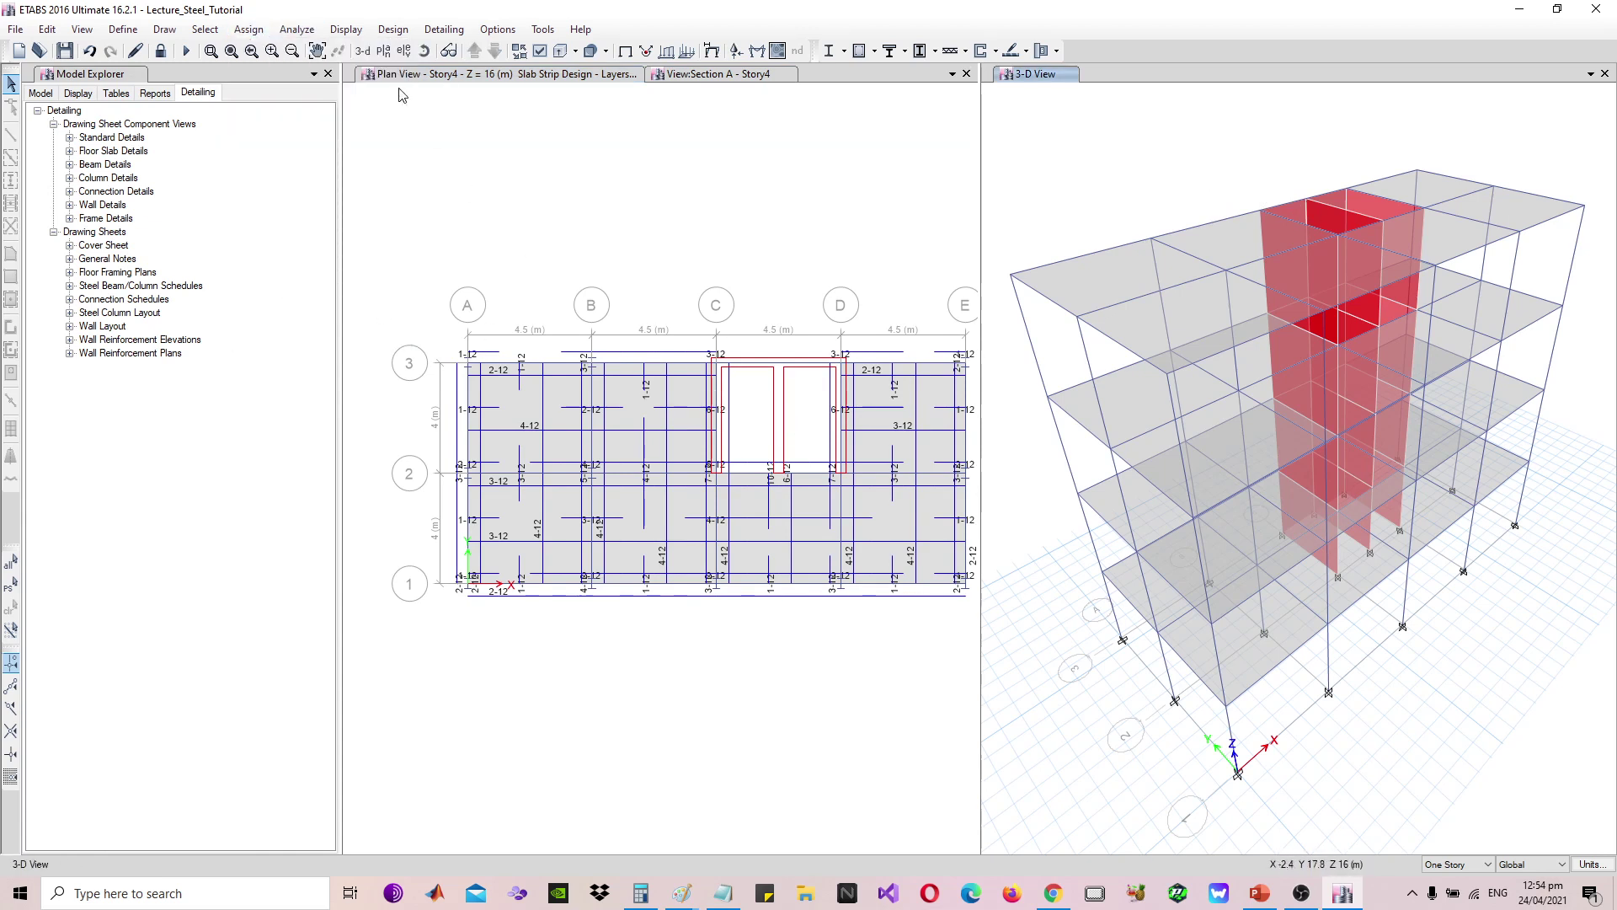
pyautogui.click(249, 29)
pyautogui.click(307, 284)
pyautogui.click(653, 134)
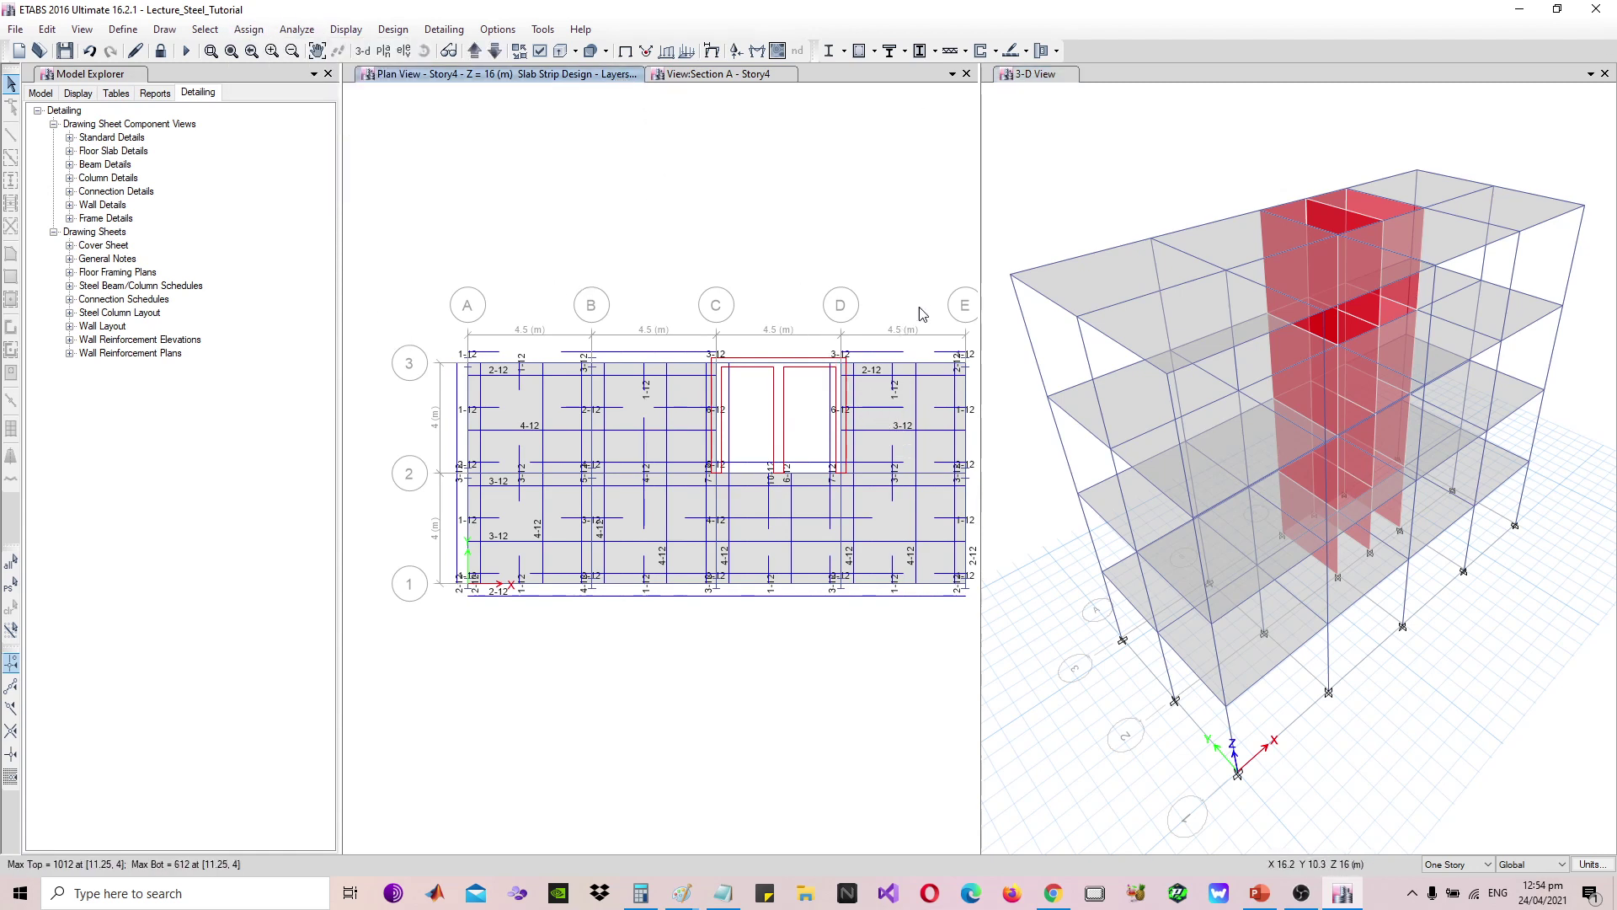
# Run the shear wall design and examine the core walls' pier longitudinal reinforcing areas in the 3-D view
pyautogui.click(1307, 177)
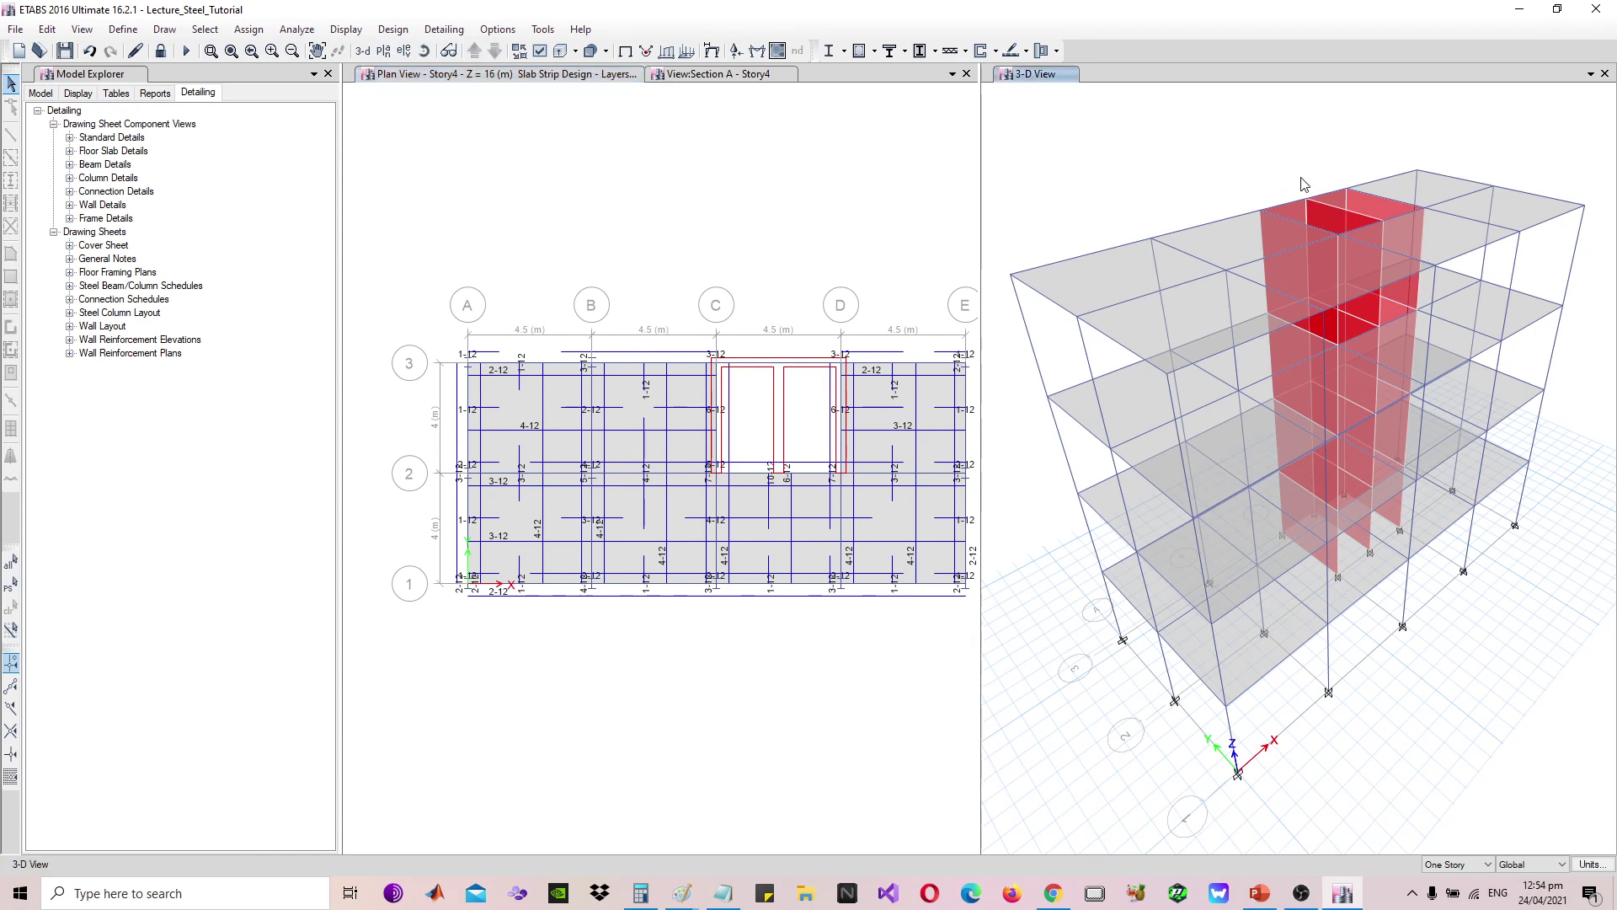
pyautogui.click(982, 51)
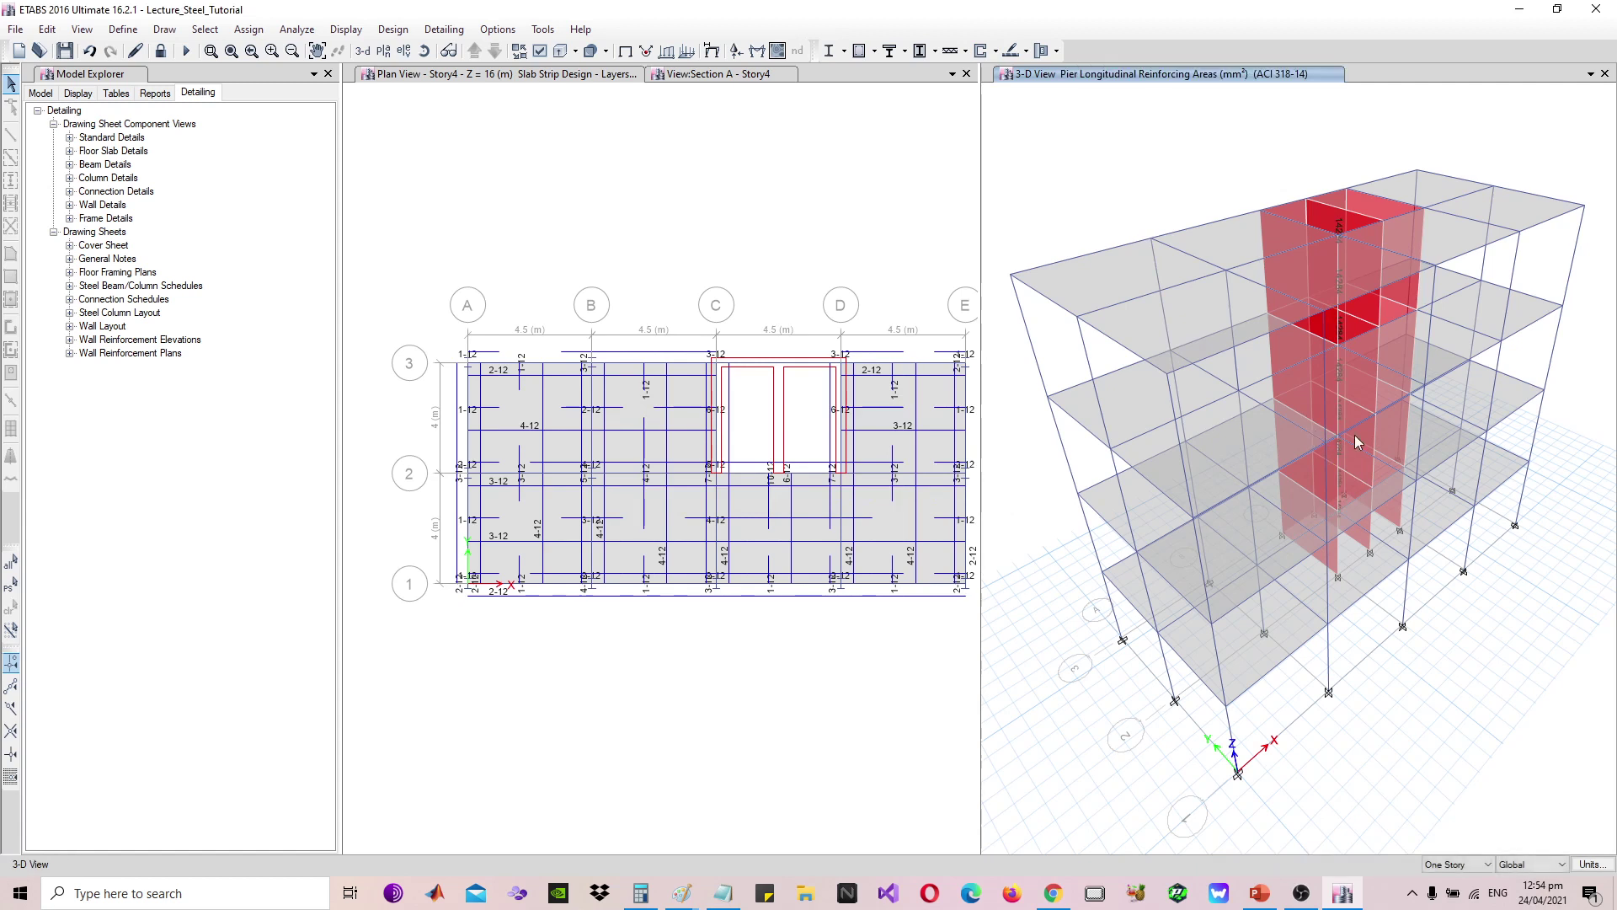
pyautogui.scroll(5, 1417, 249)
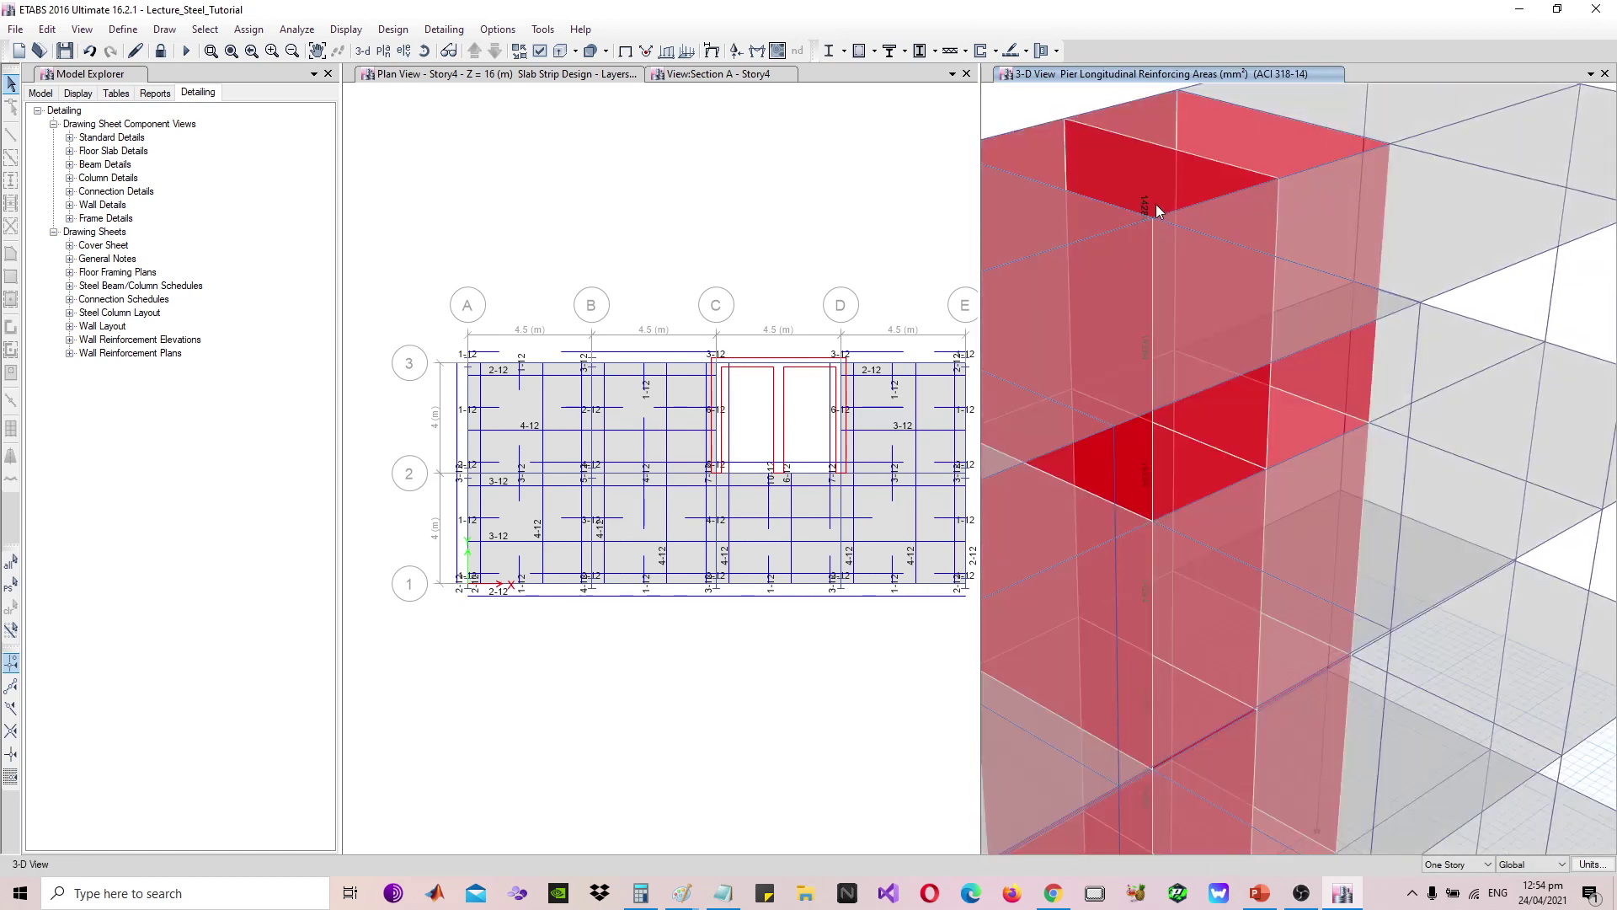
pyautogui.scroll(-10, 1140, 143)
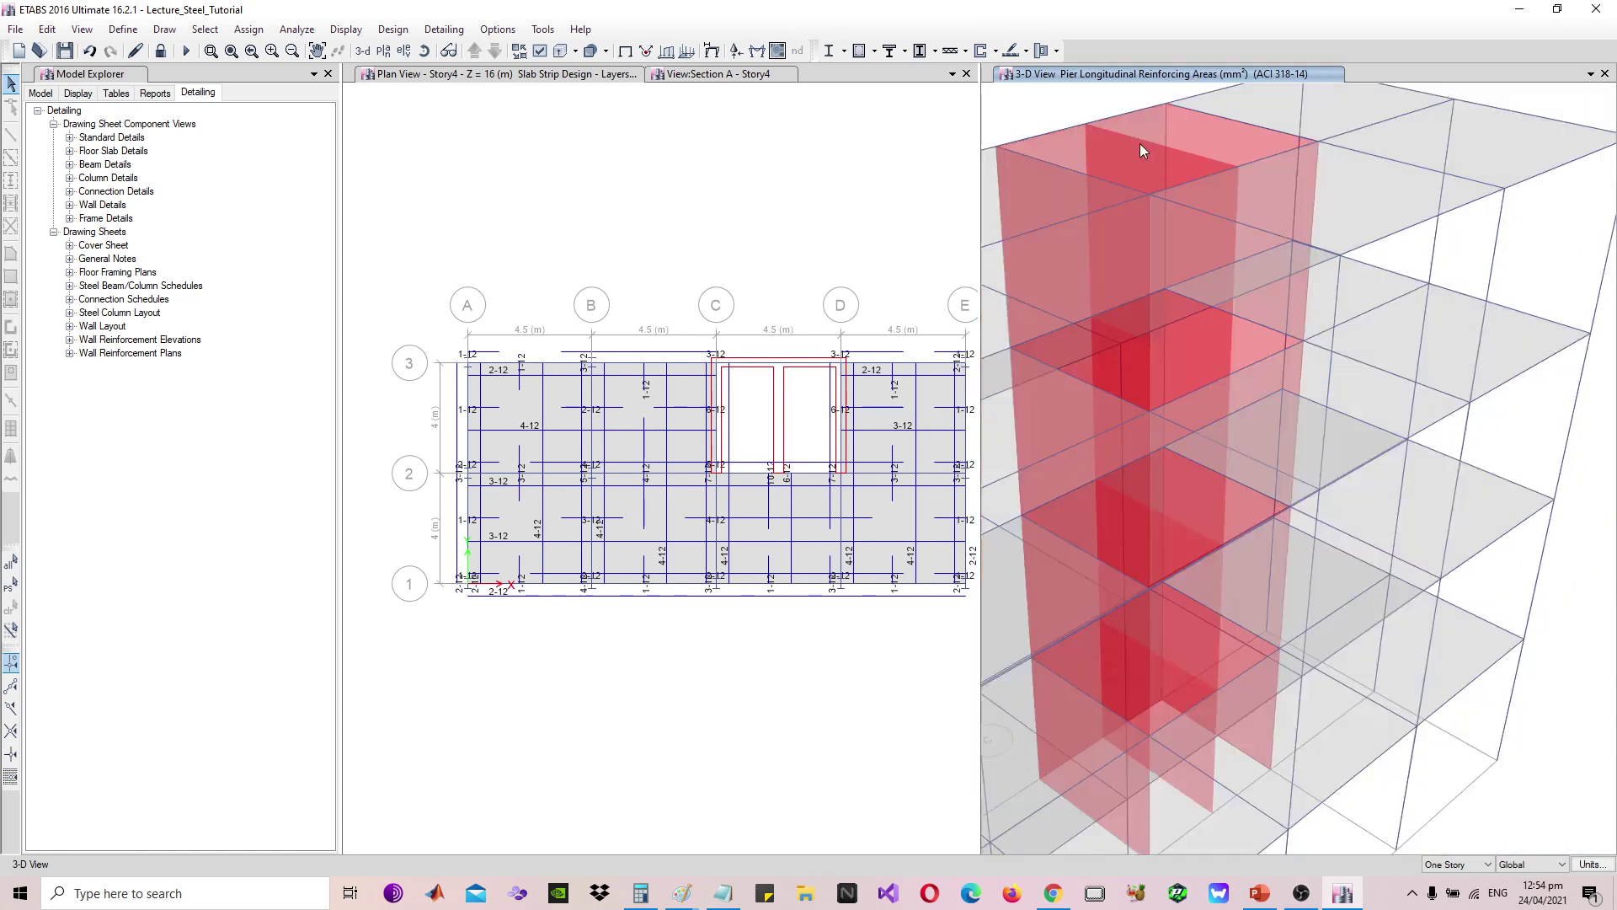
pyautogui.scroll(3, 1202, 151)
pyautogui.rightClick(1202, 151)
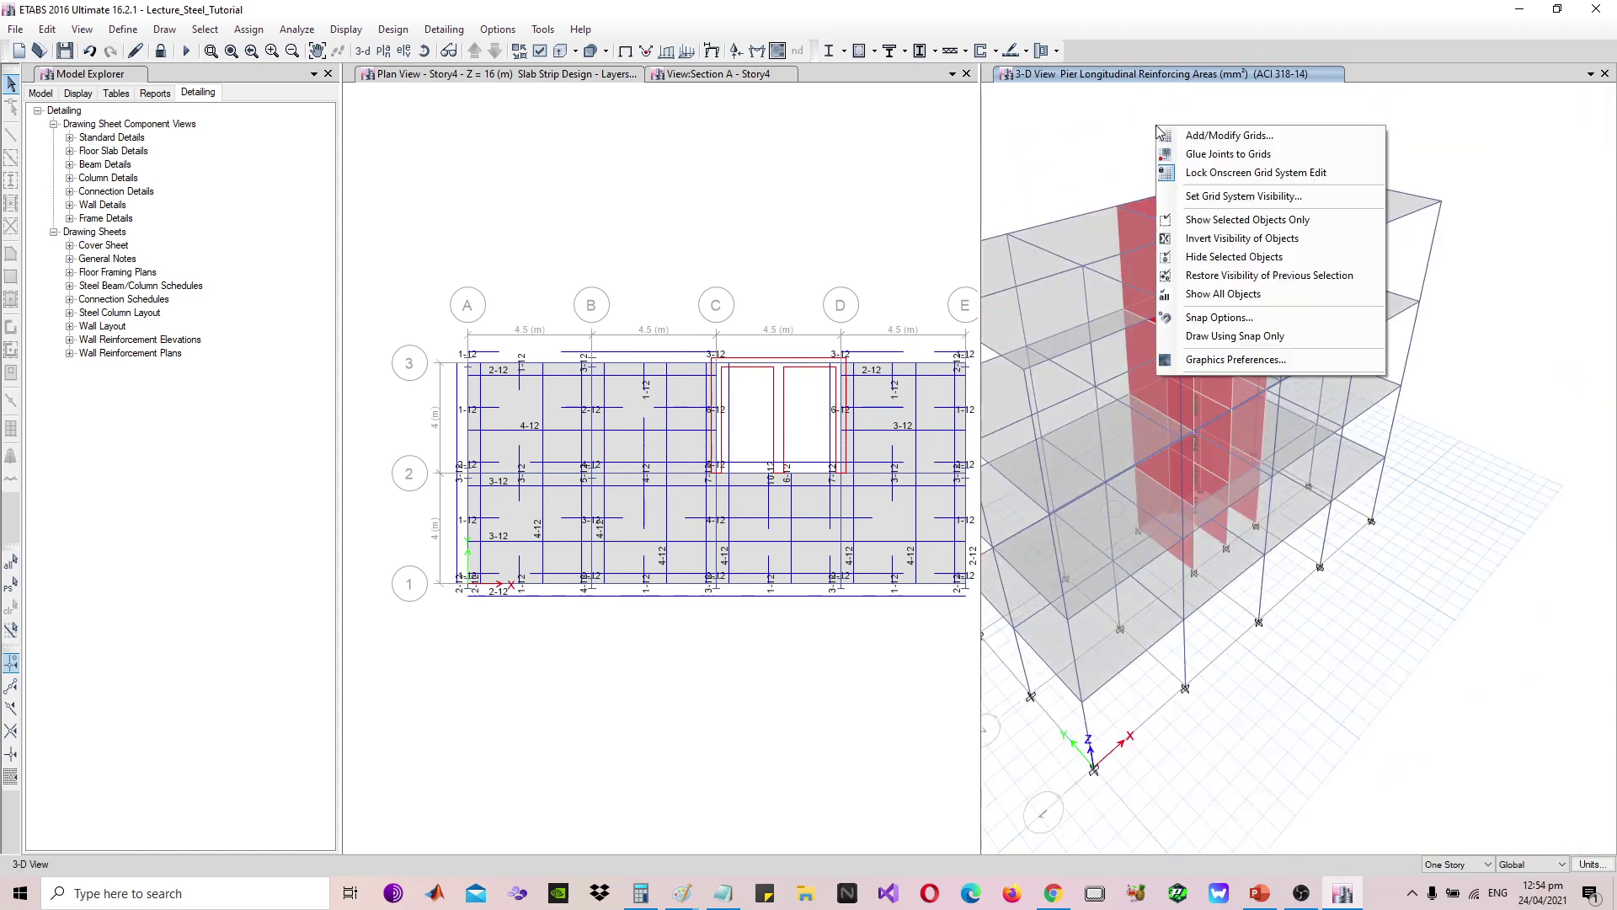
pyautogui.click(996, 52)
pyautogui.click(1241, 16)
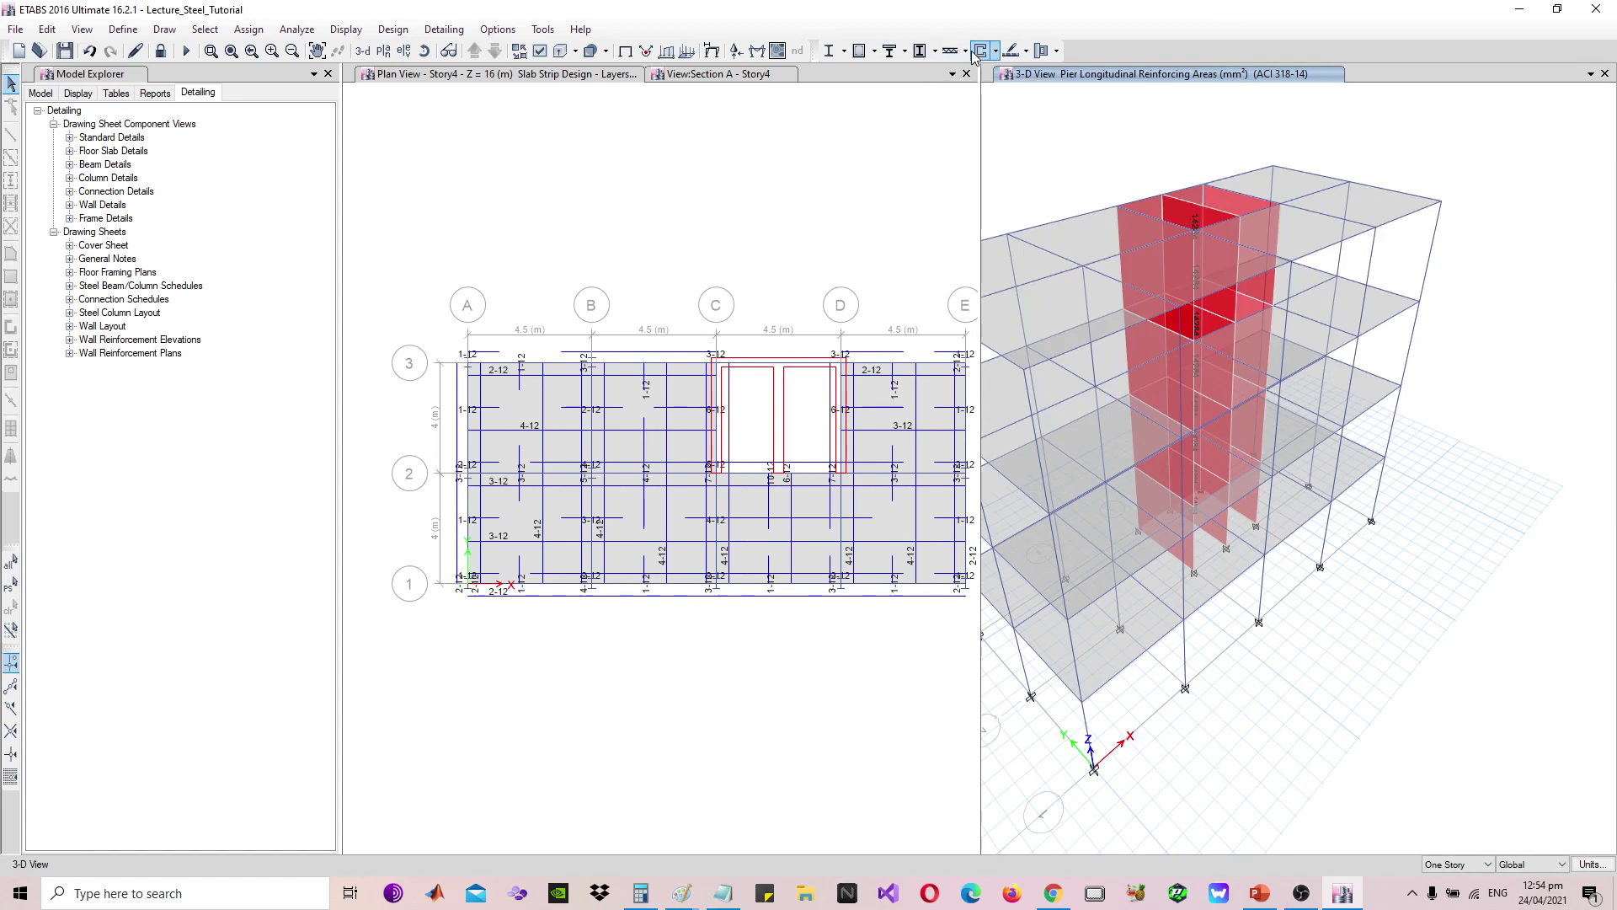
# Set the shear wall design output to Pier Reinforcing Ratios and apply it to the 3-D view
pyautogui.click(997, 51)
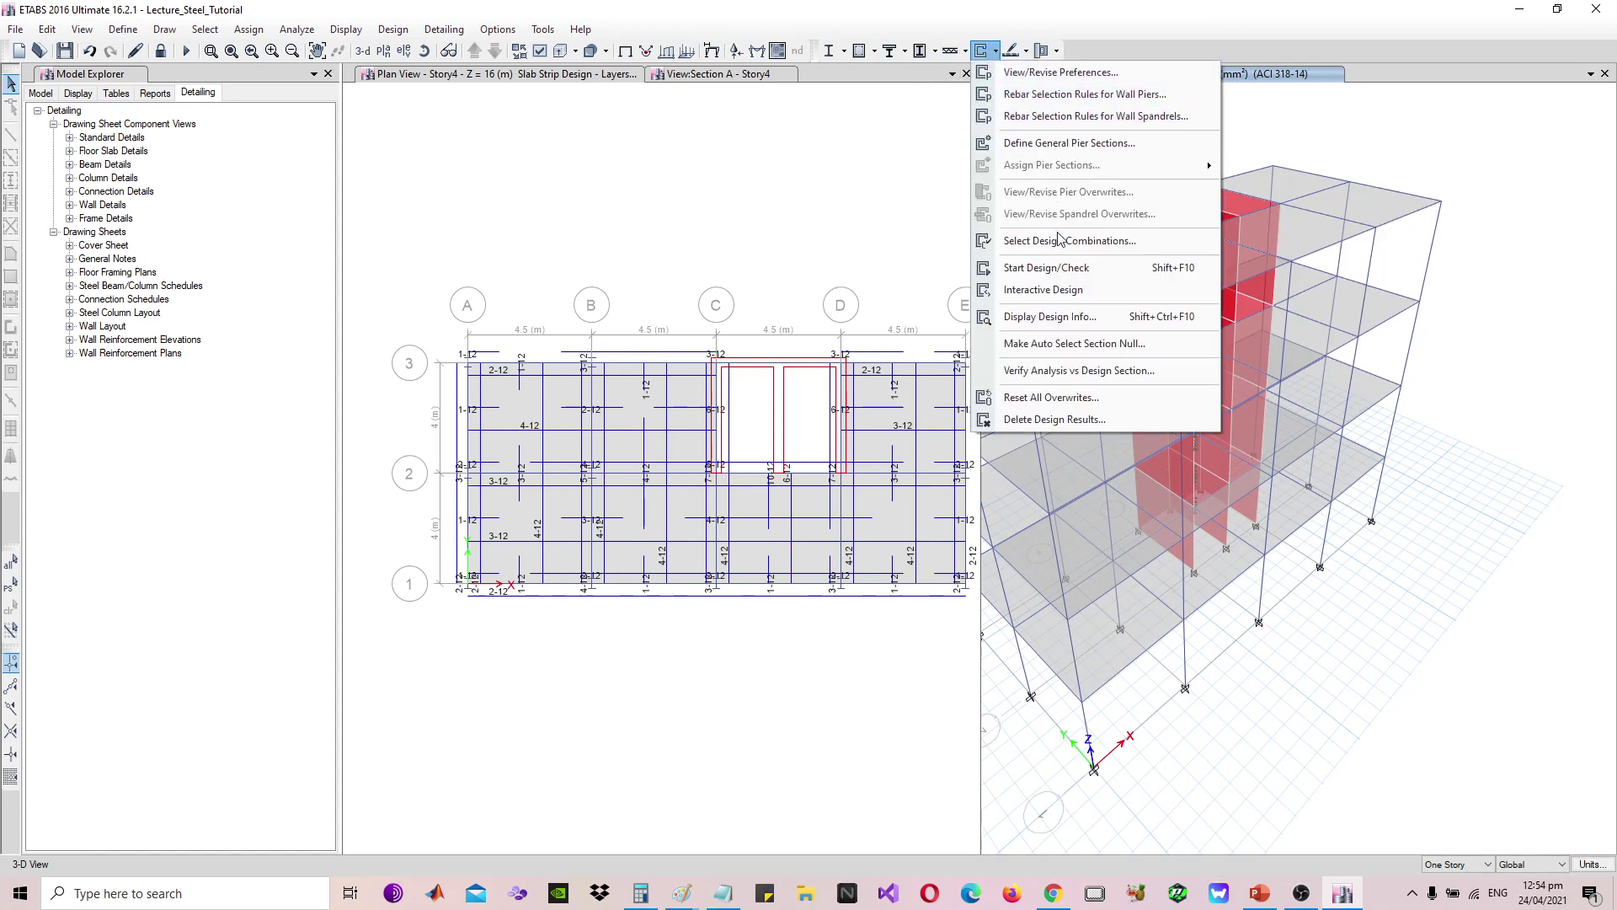
pyautogui.click(1053, 317)
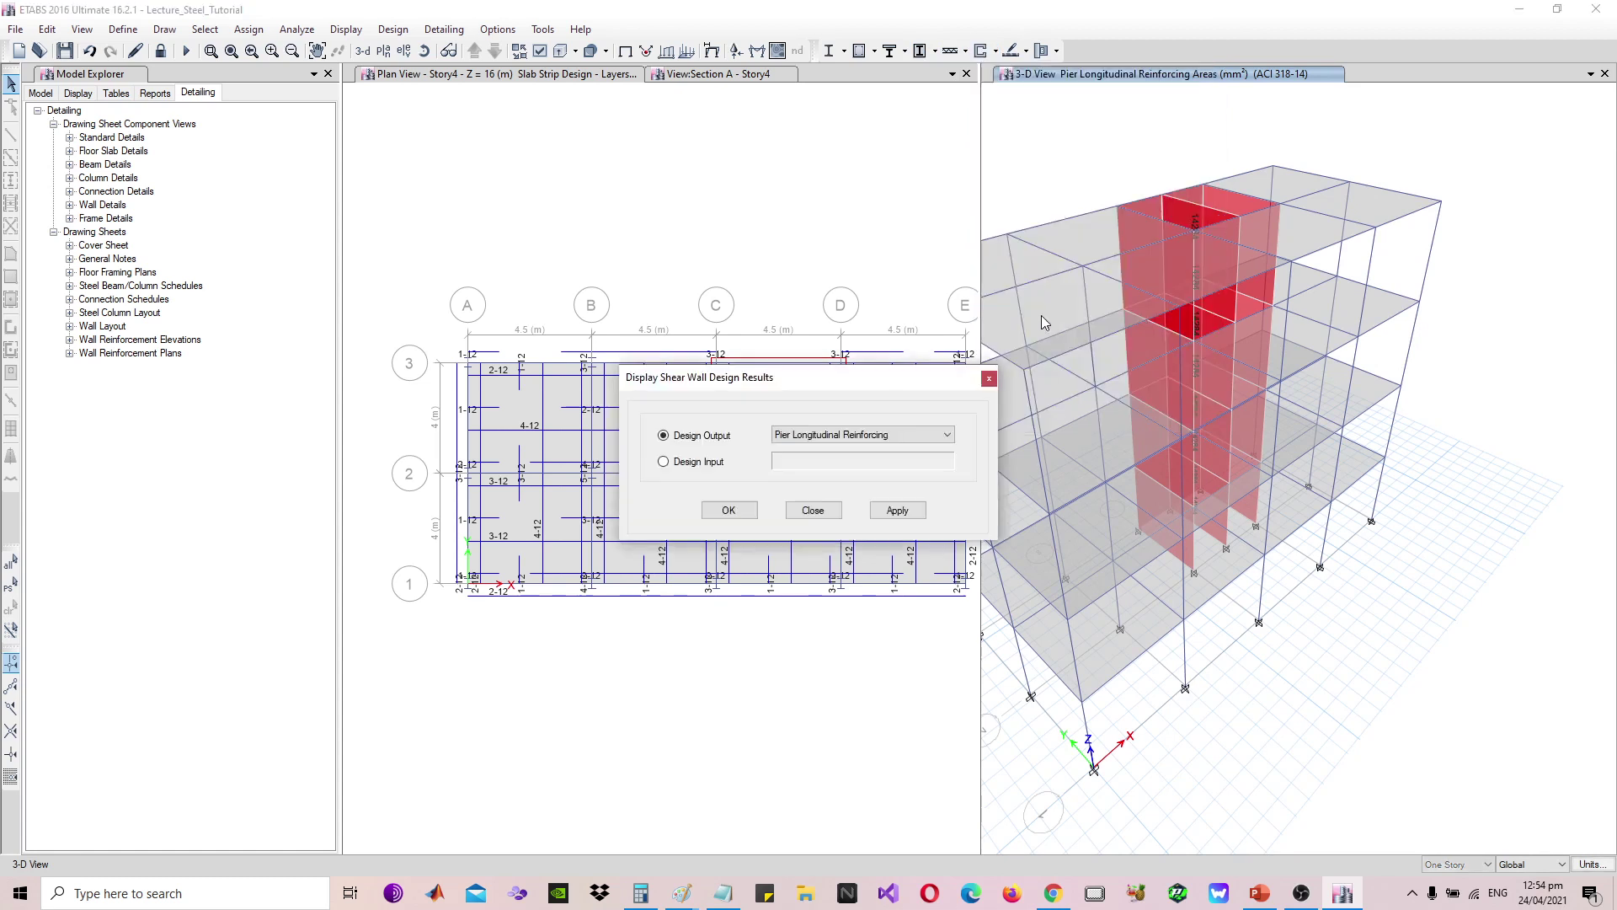
pyautogui.click(859, 434)
pyautogui.click(821, 461)
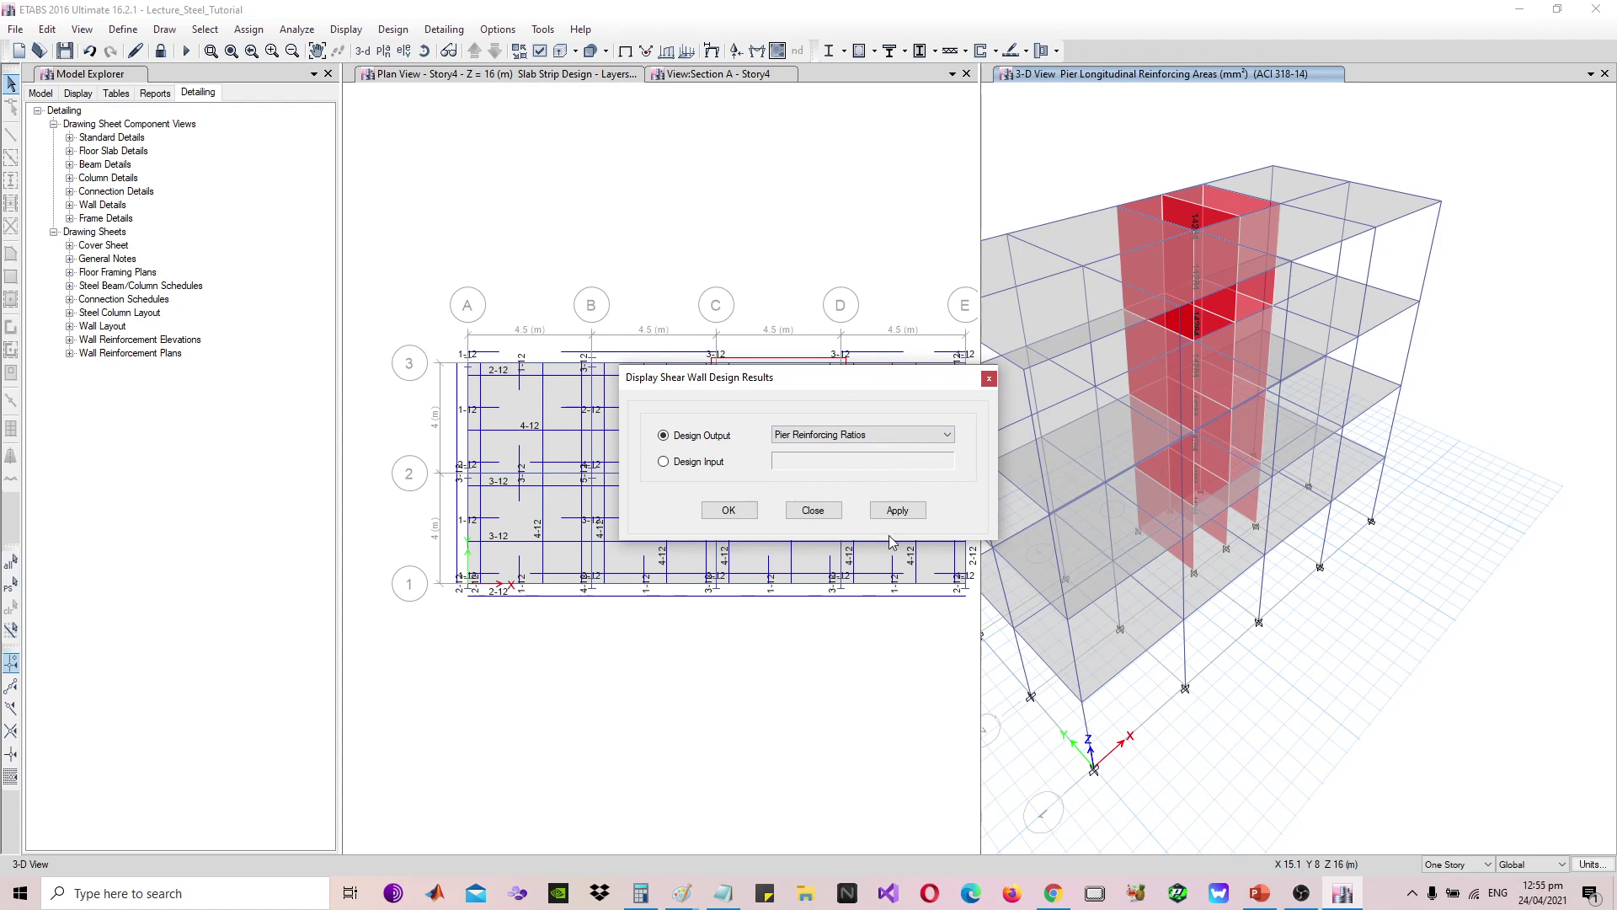
pyautogui.click(901, 511)
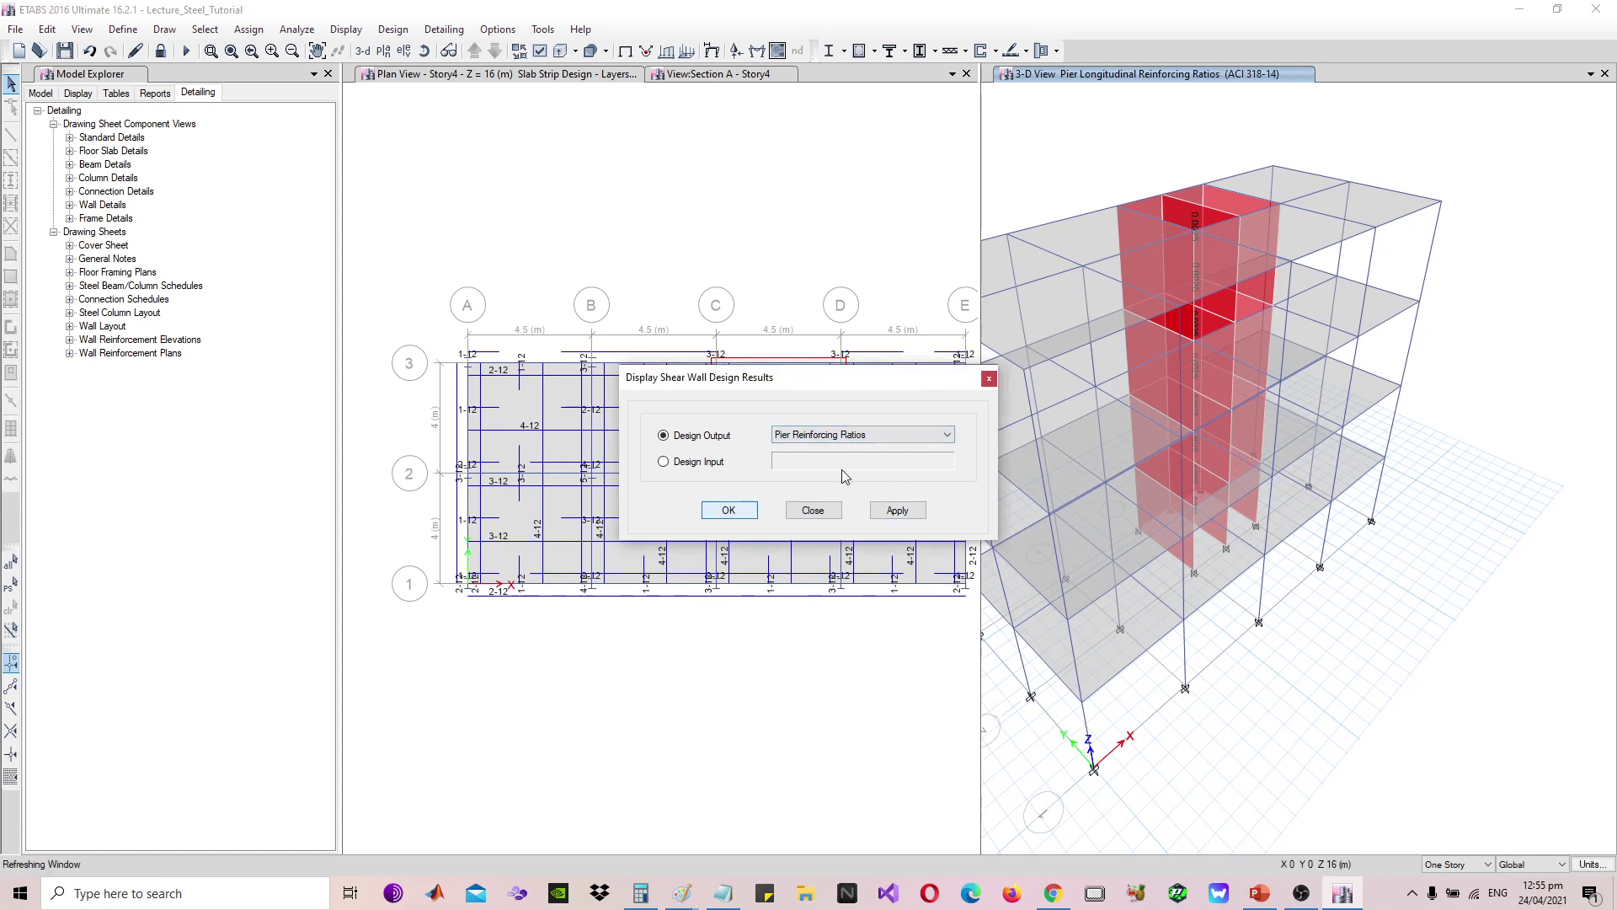
pyautogui.click(989, 377)
# Examine the pier reinforcing ratio labels on the core walls in the 3-D view
pyautogui.scroll(3, 1221, 219)
pyautogui.scroll(2, 1204, 220)
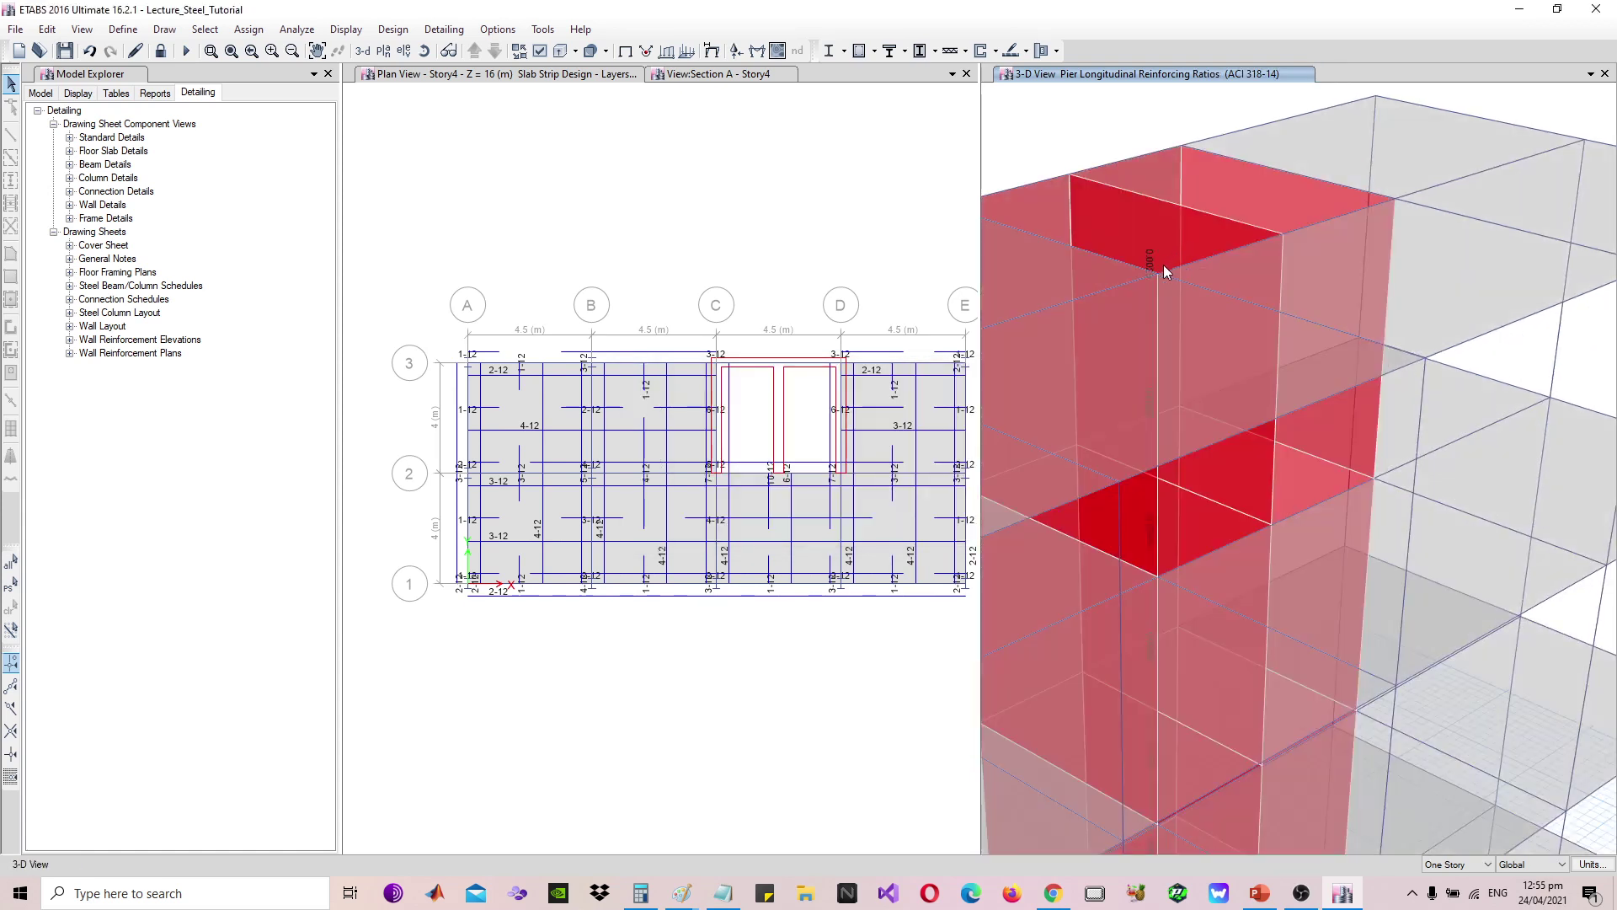
pyautogui.scroll(3, 1156, 261)
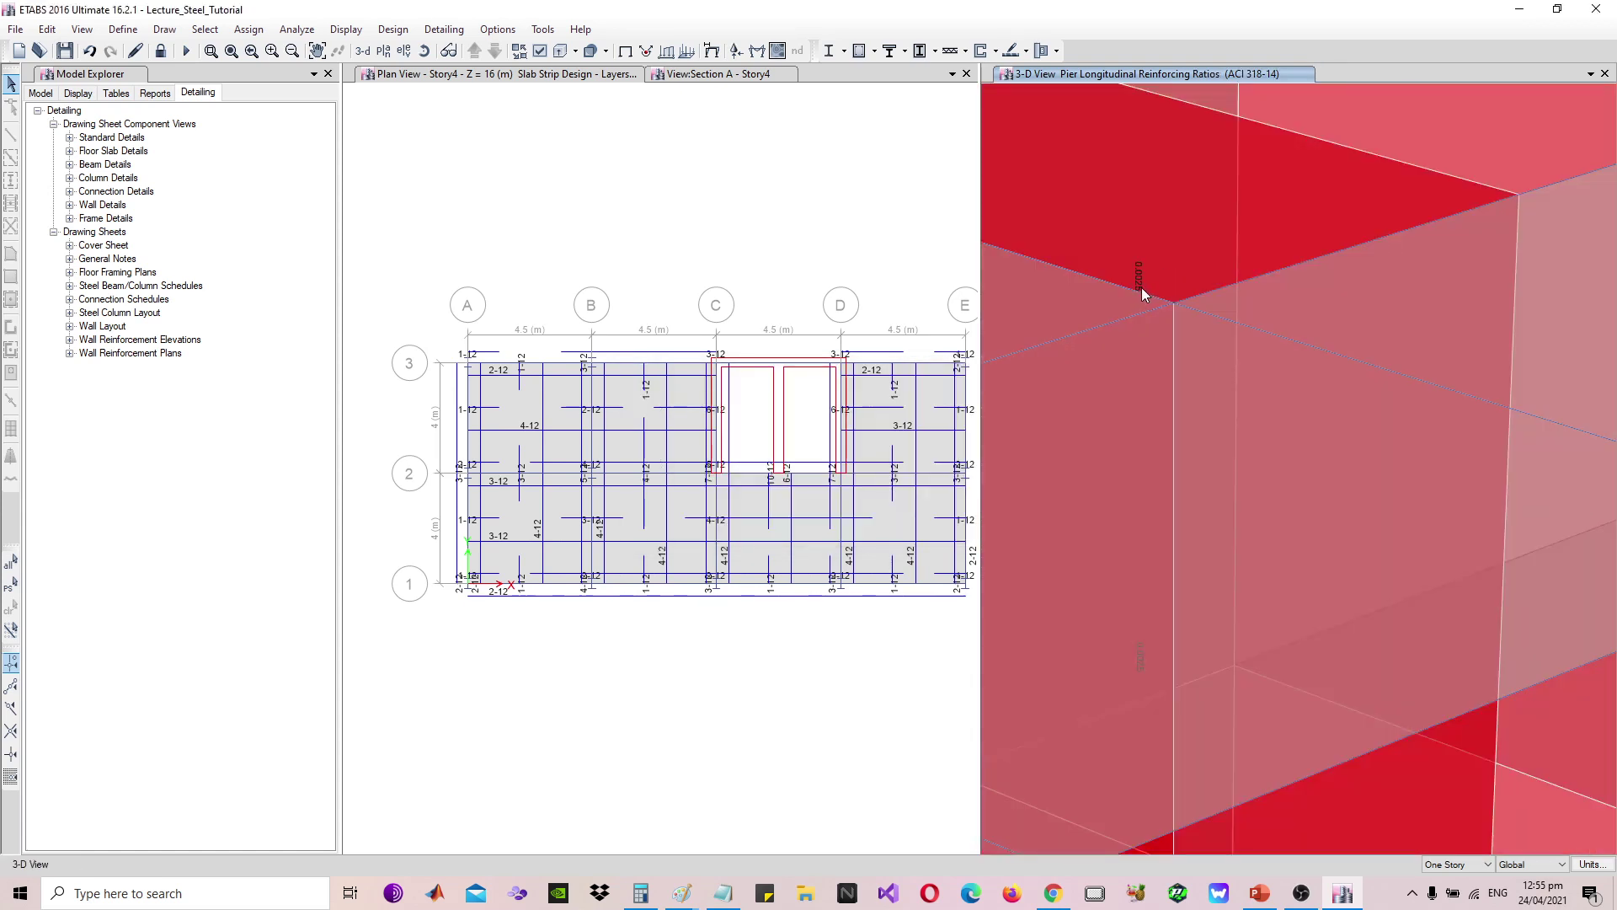
pyautogui.scroll(-3, 1151, 270)
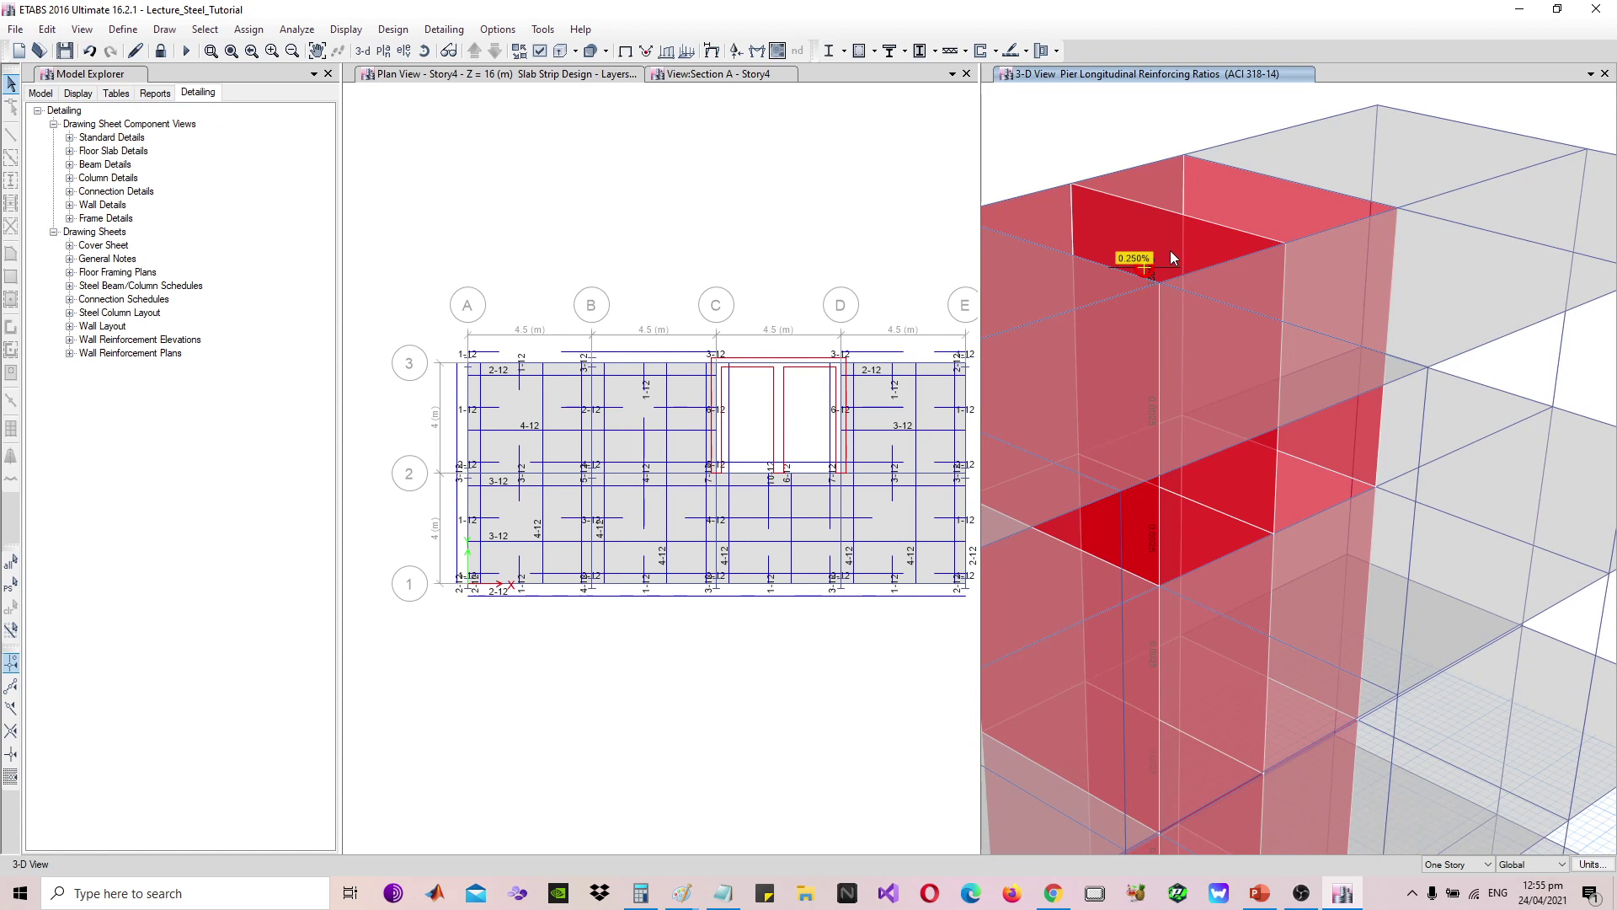
pyautogui.scroll(-3, 1164, 246)
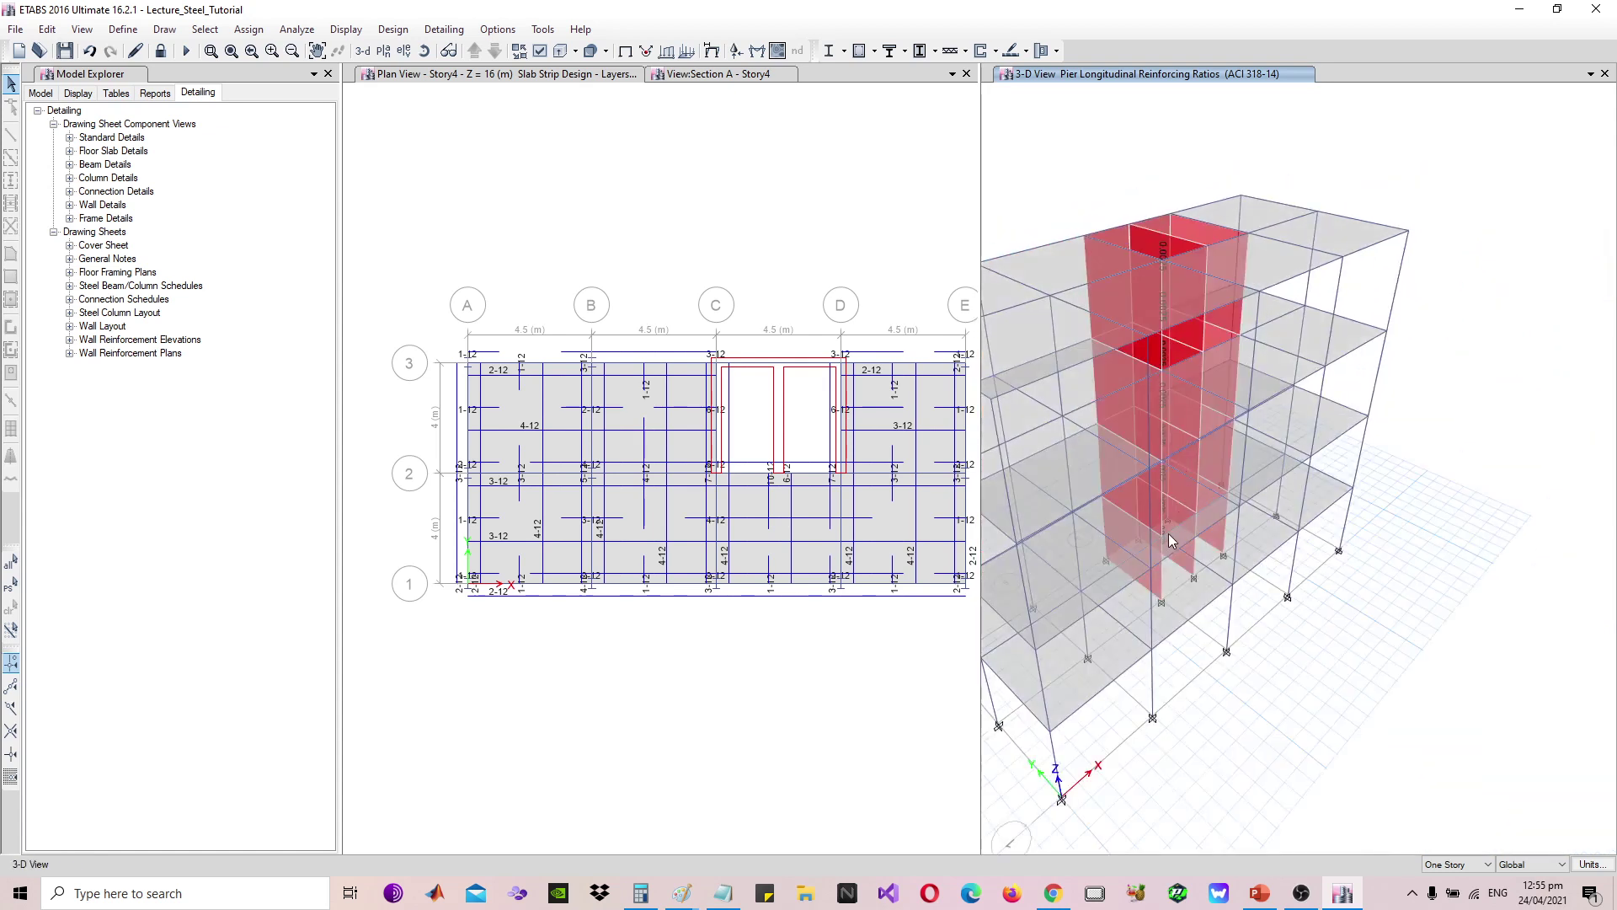
# Inspect the pier longitudinal reinforcing ratio on the lower-story core walls up close in the 3-D view
pyautogui.scroll(5, 1168, 556)
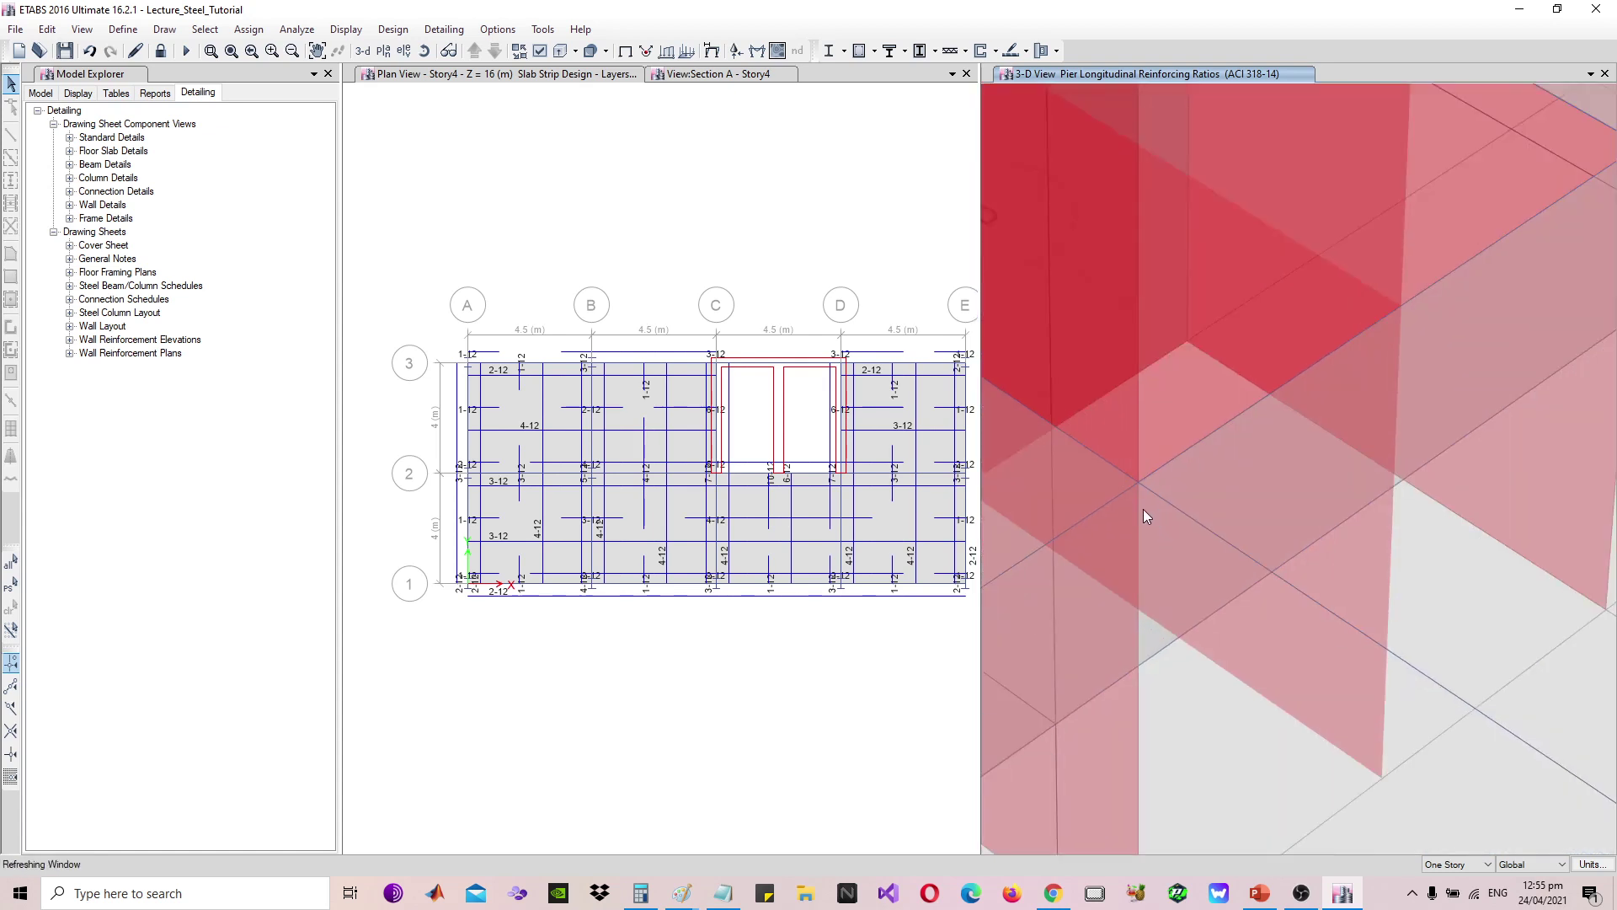
pyautogui.scroll(3, 1112, 480)
pyautogui.moveTo(1087, 462)
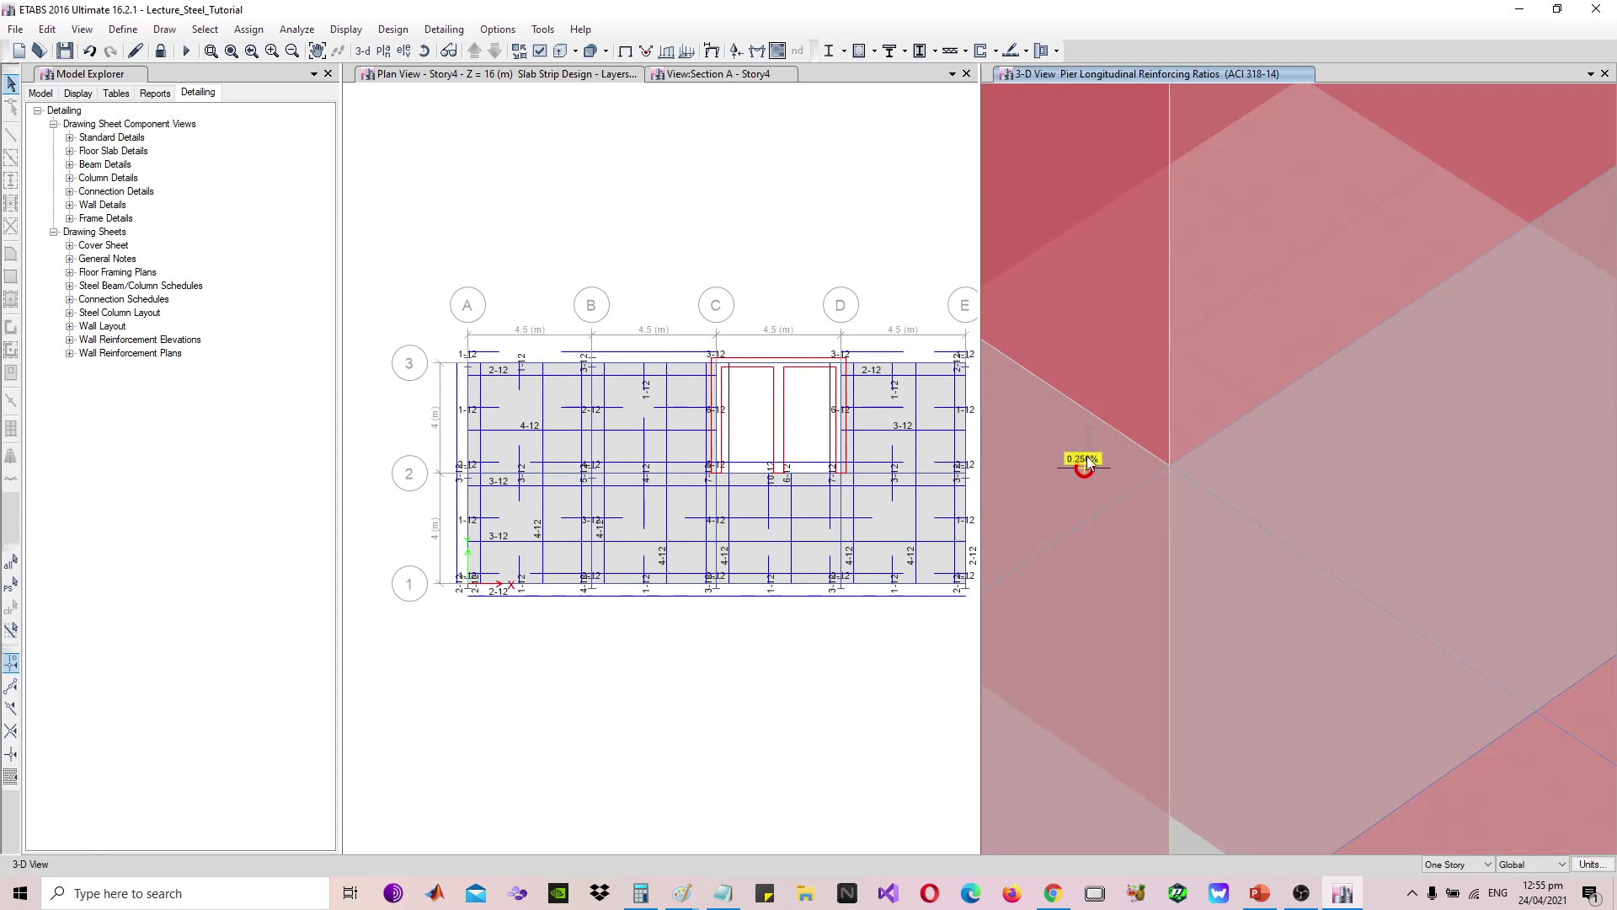
pyautogui.scroll(3, 1103, 459)
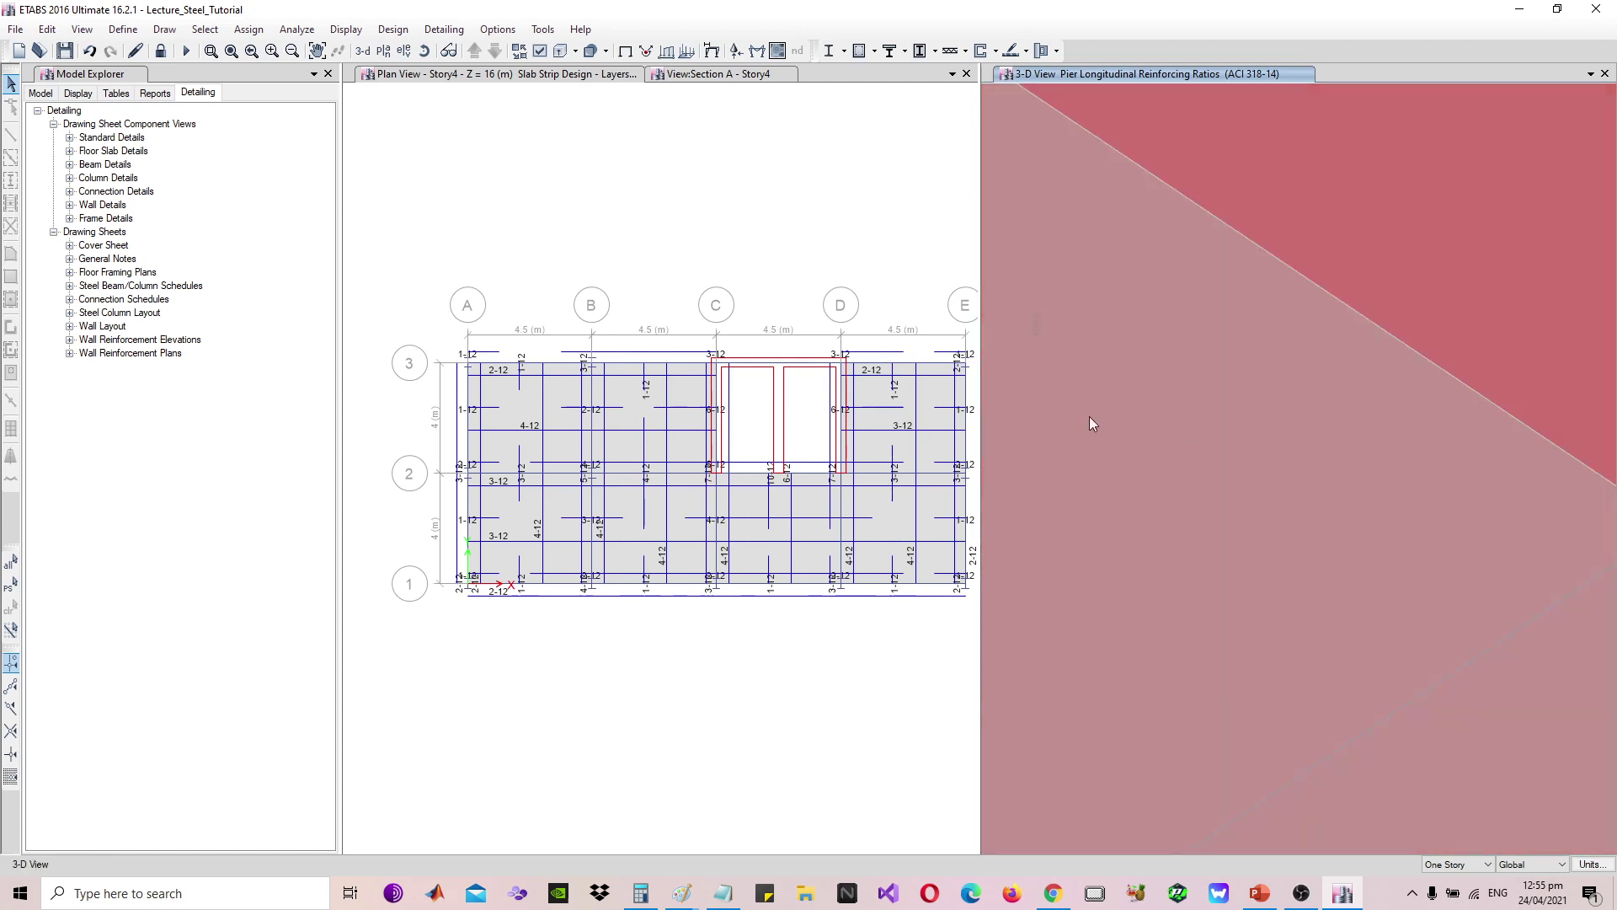
pyautogui.scroll(-5, 1036, 342)
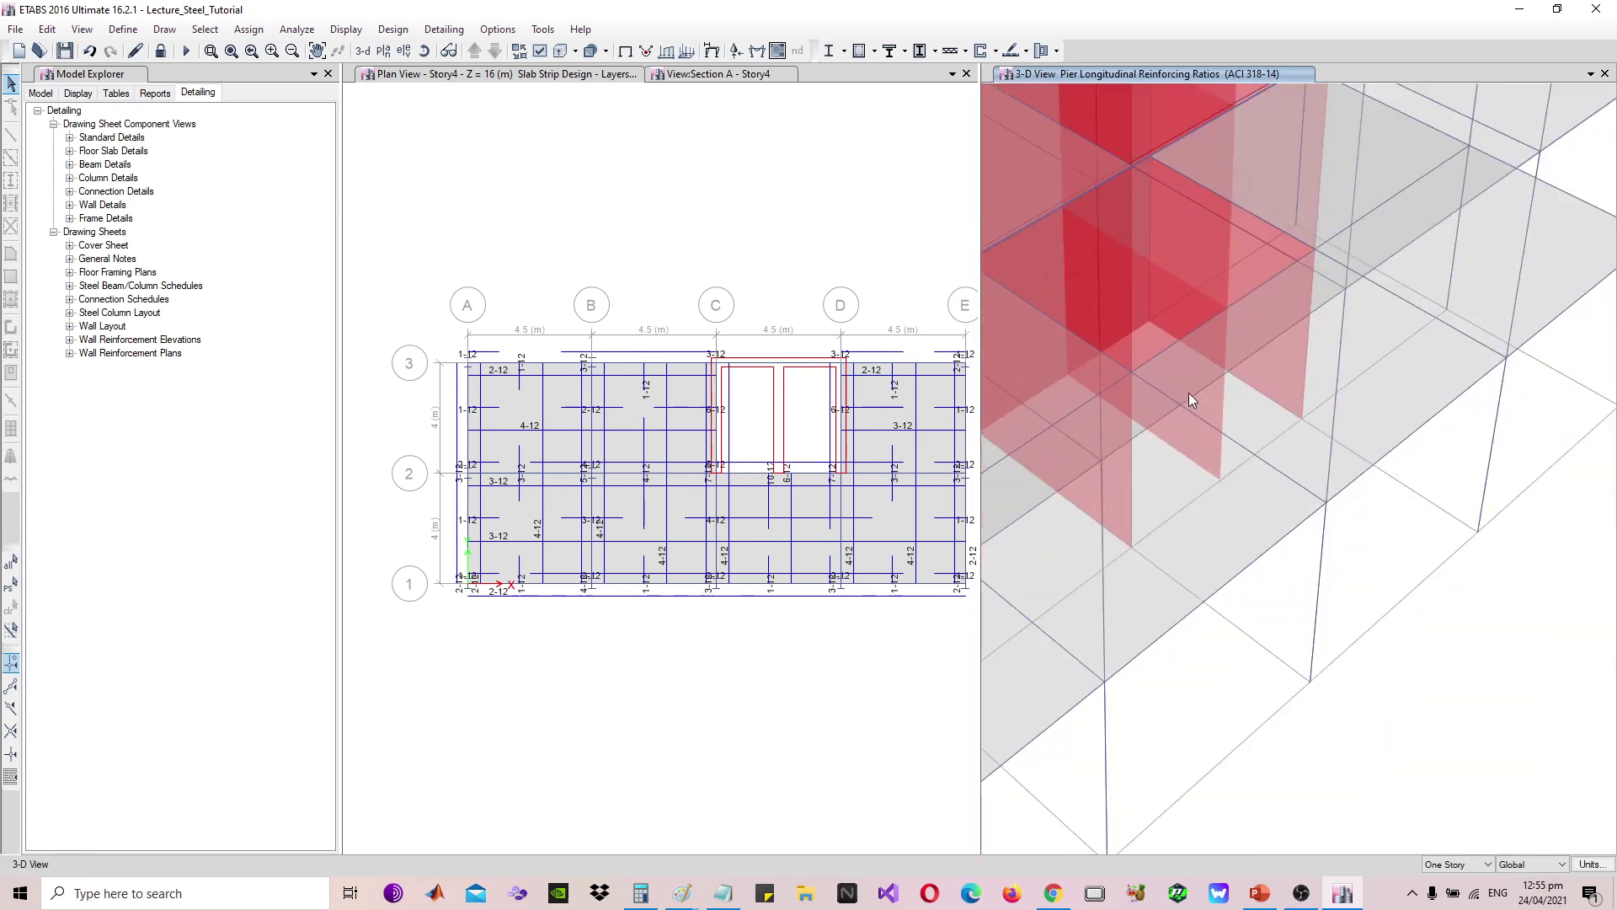
pyautogui.scroll(-3, 1210, 436)
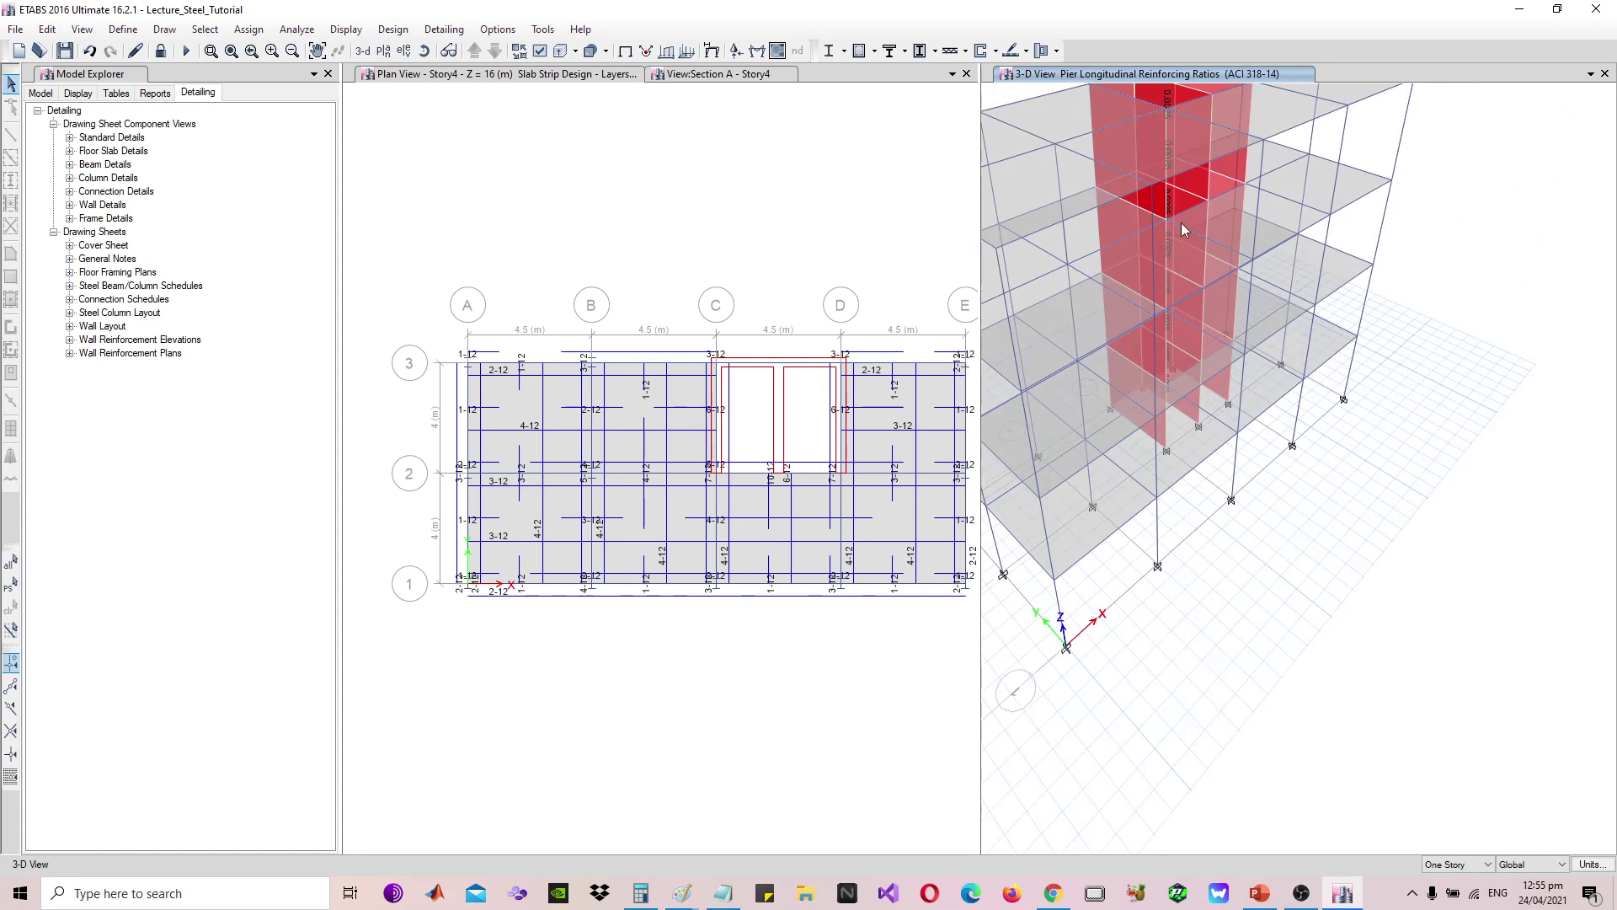
# Review the flexural and shear results in the shear wall design details of Story4 pier P2, and close the report
pyautogui.scroll(-5, 1175, 169)
pyautogui.scroll(4, 1188, 185)
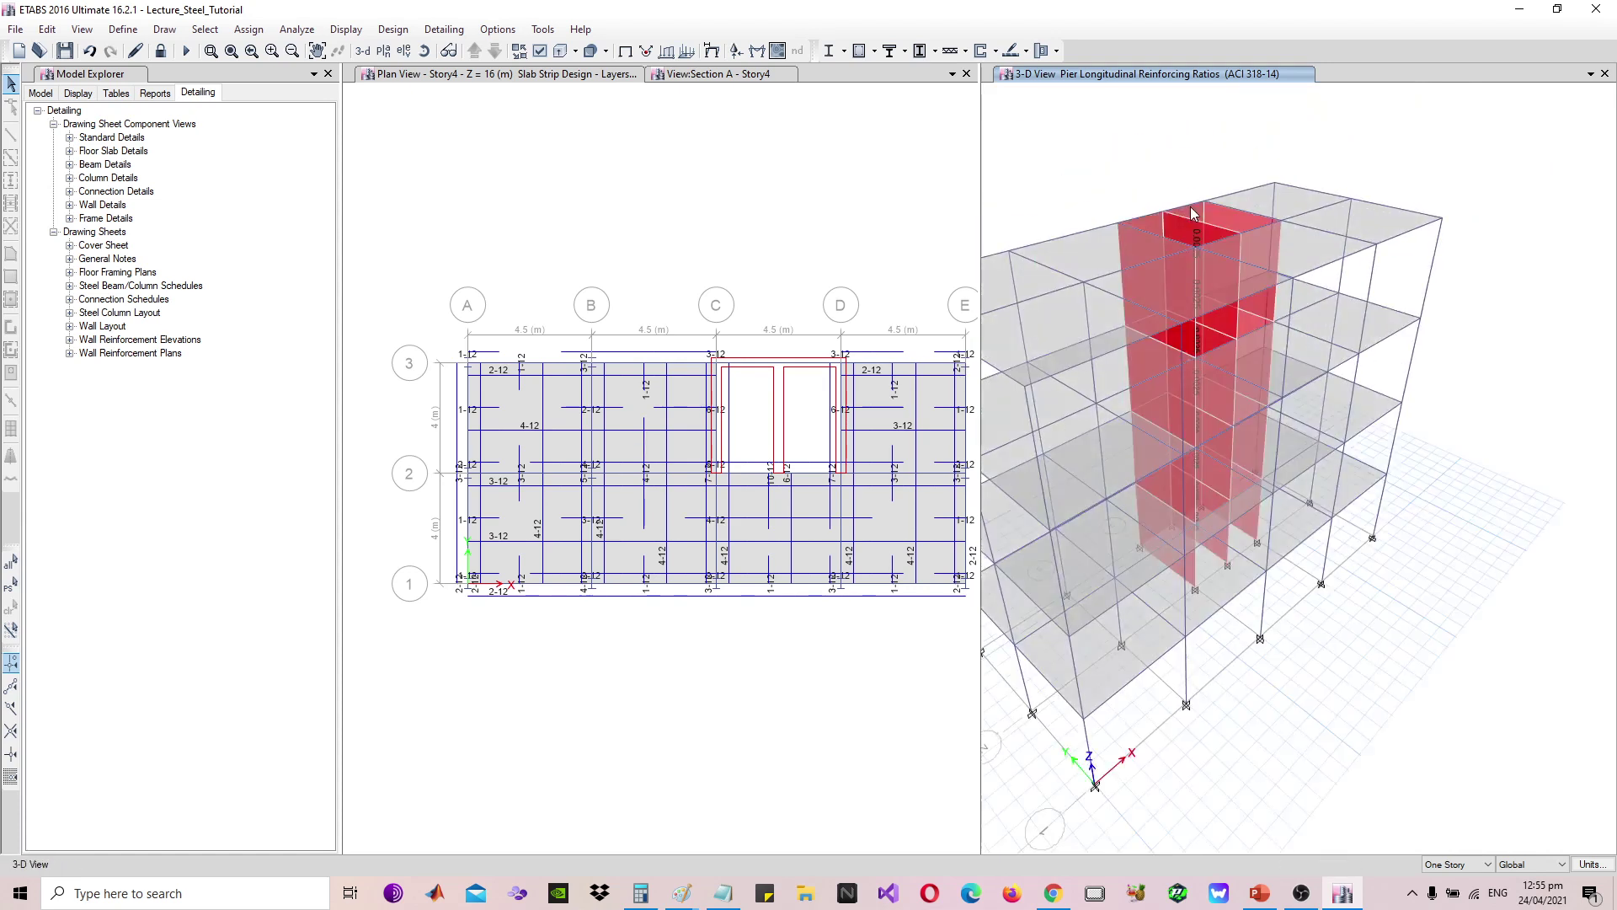
pyautogui.scroll(4, 1213, 244)
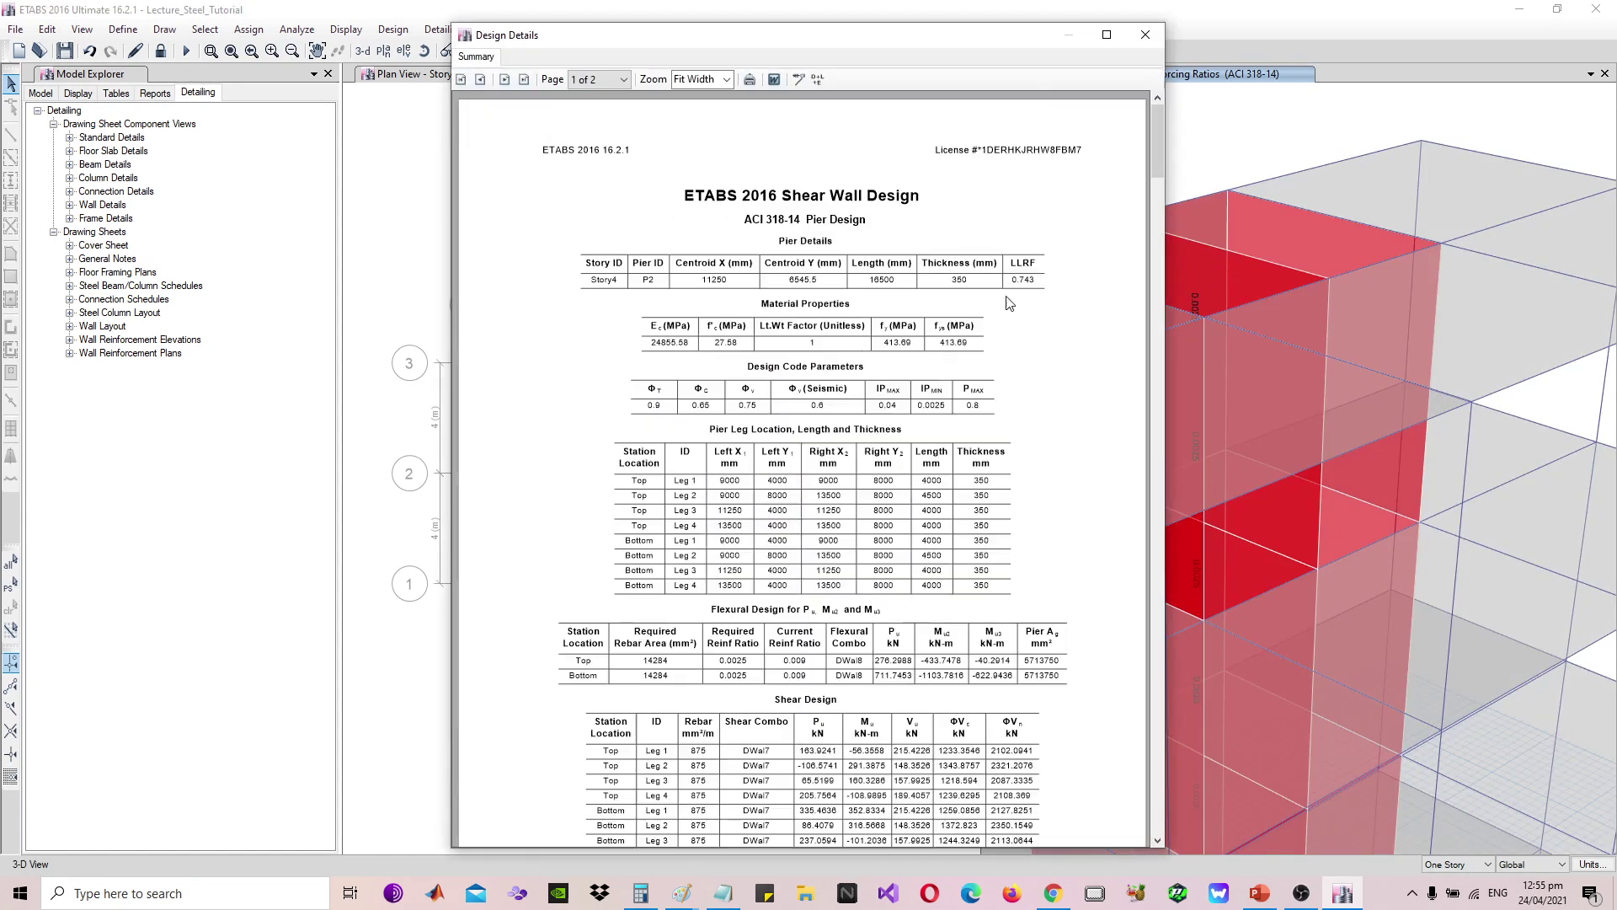
pyautogui.scroll(-1, 877, 399)
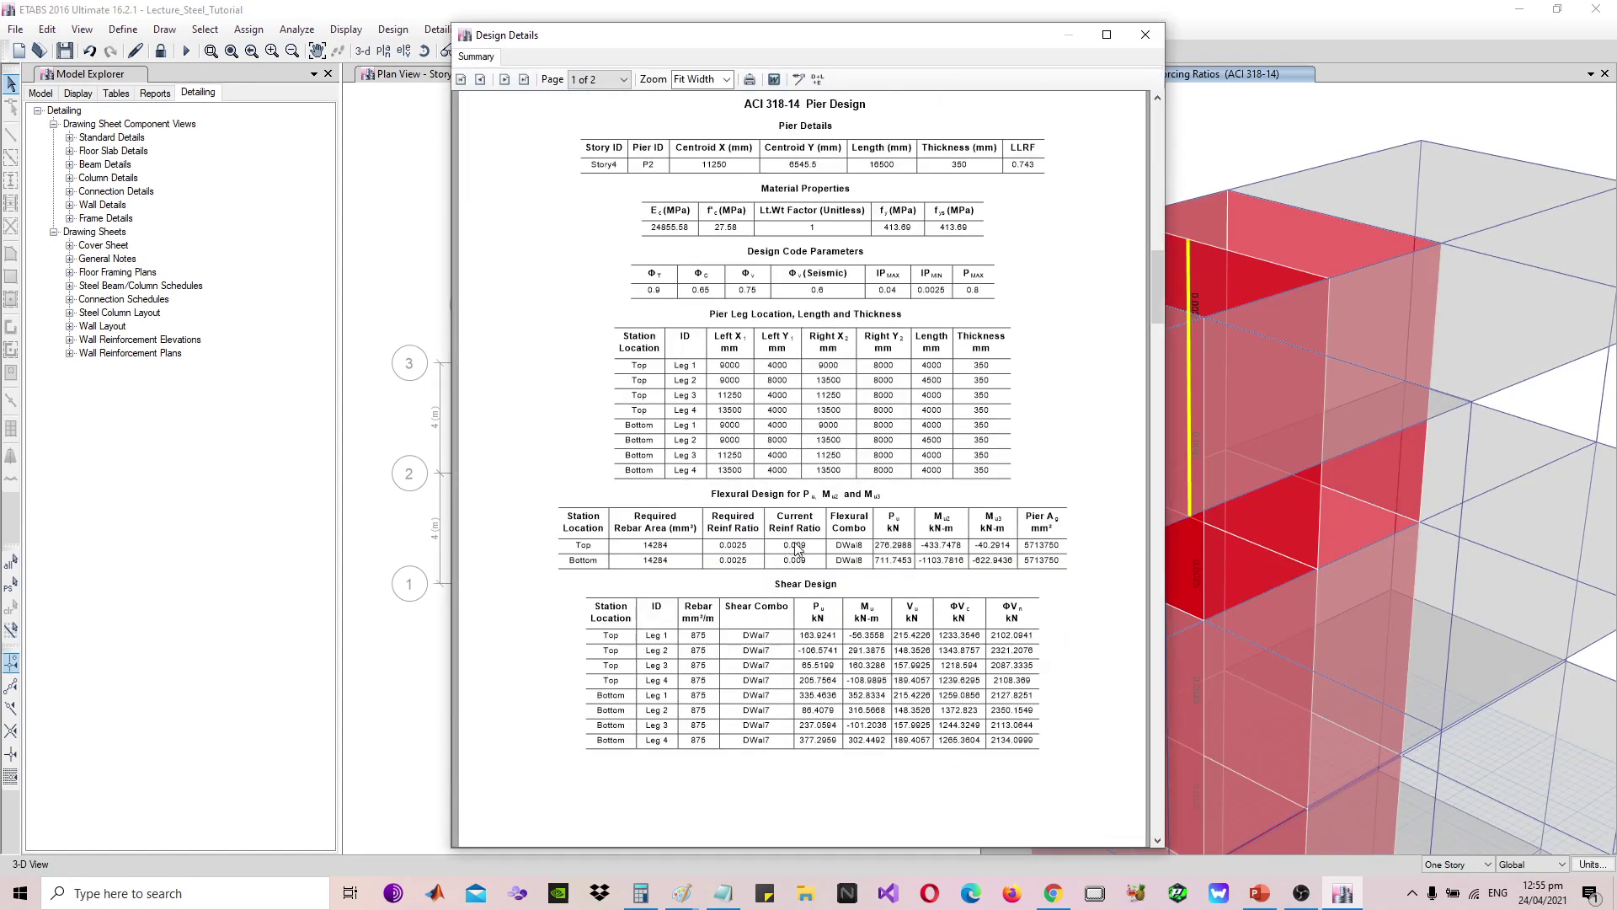
pyautogui.click(1145, 35)
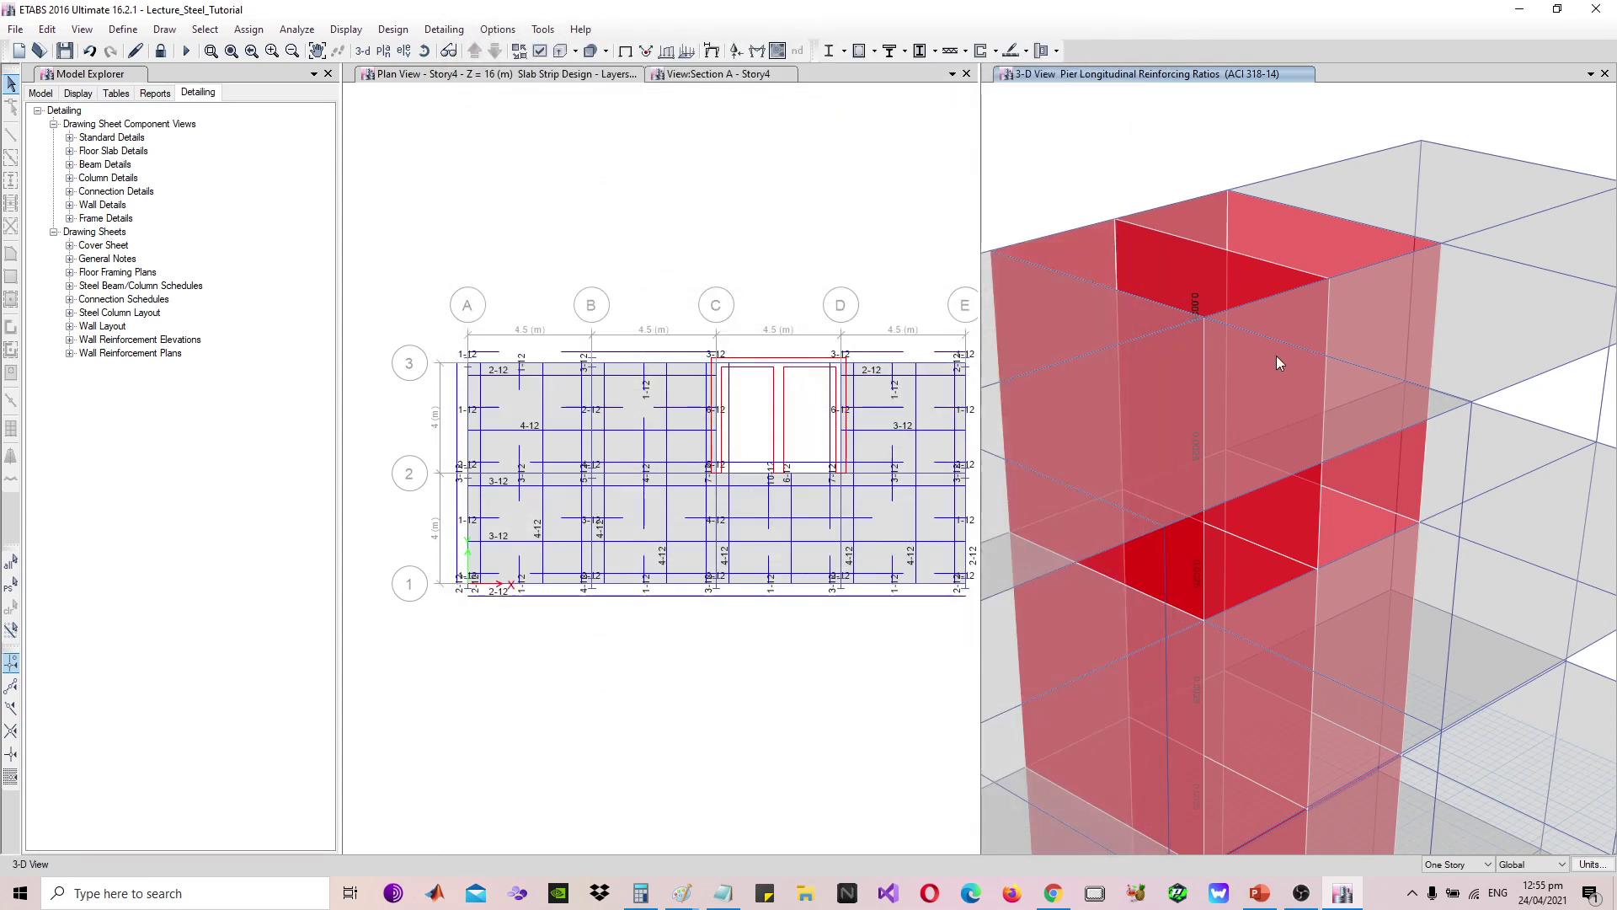
# Widen the plan view slightly and check the pier reinforcing ratios over the full height of the core walls
pyautogui.scroll(-5, 1276, 356)
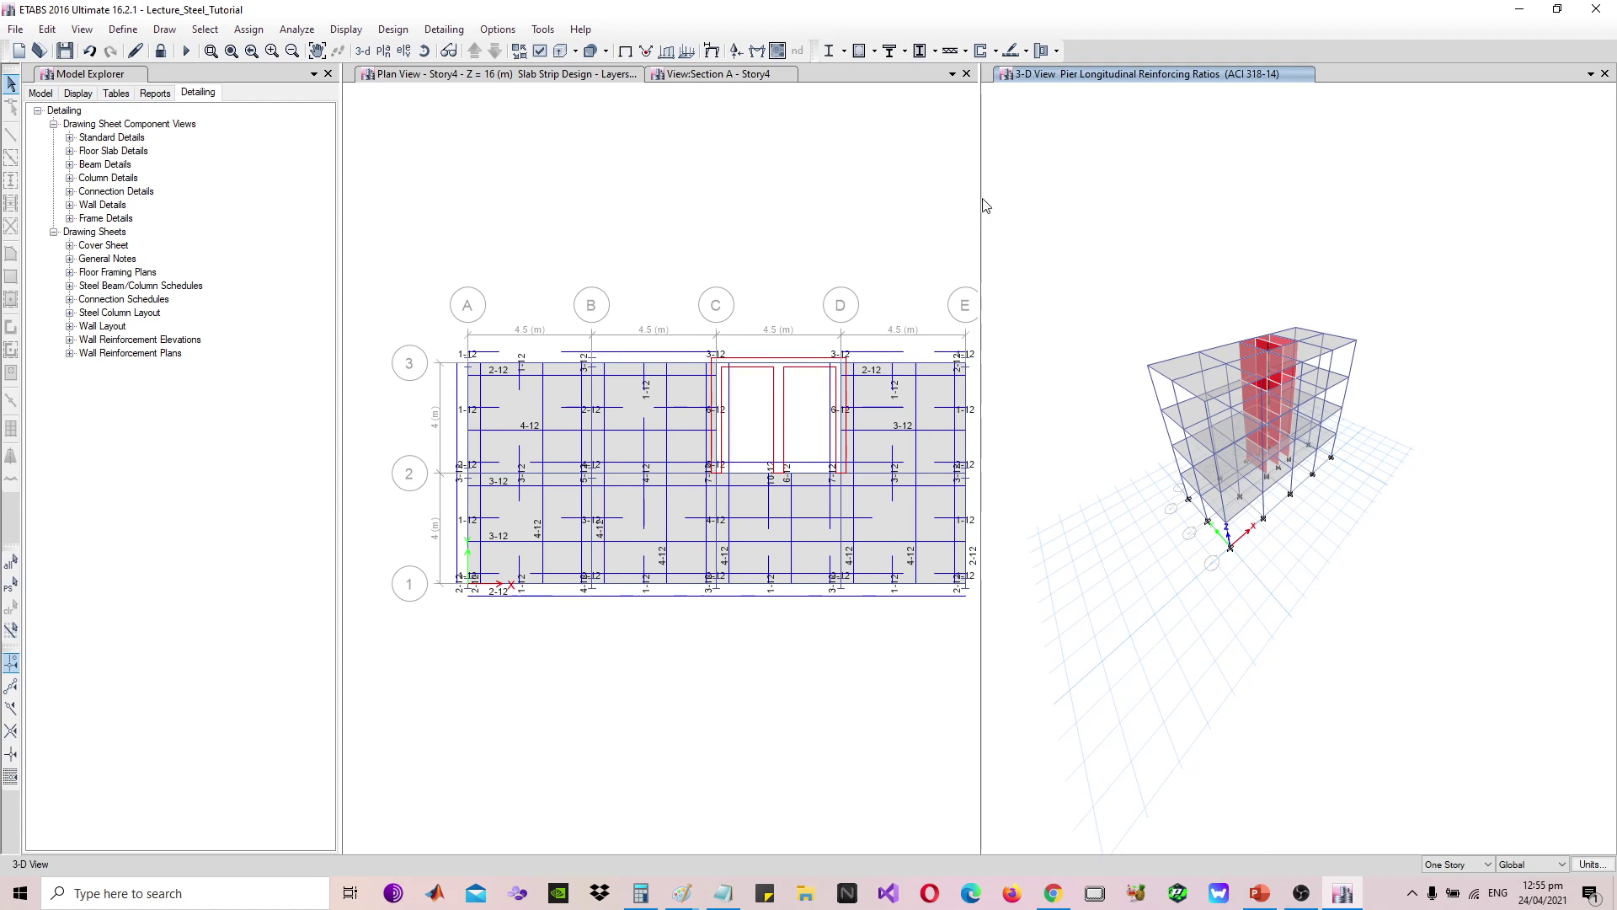
pyautogui.moveTo(983, 198); pyautogui.dragTo(1015, 205)
pyautogui.scroll(3, 1053, 206)
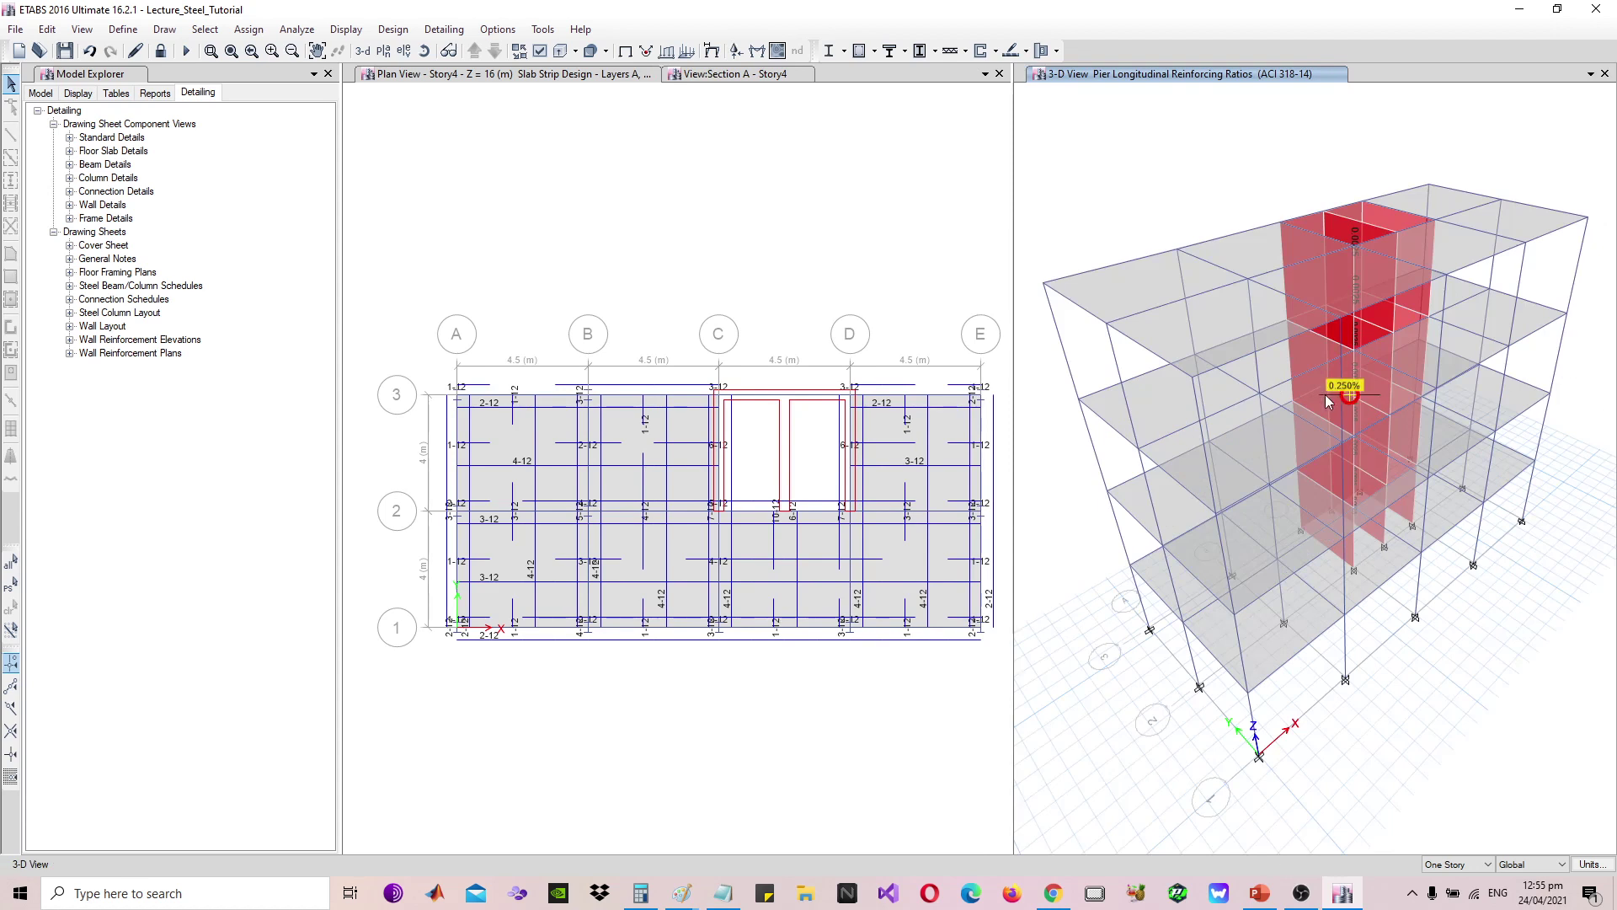
pyautogui.moveTo(1351, 246)
# Open the Base Reactions table from the analysis results' reactions
pyautogui.click(116, 94)
pyautogui.click(53, 137)
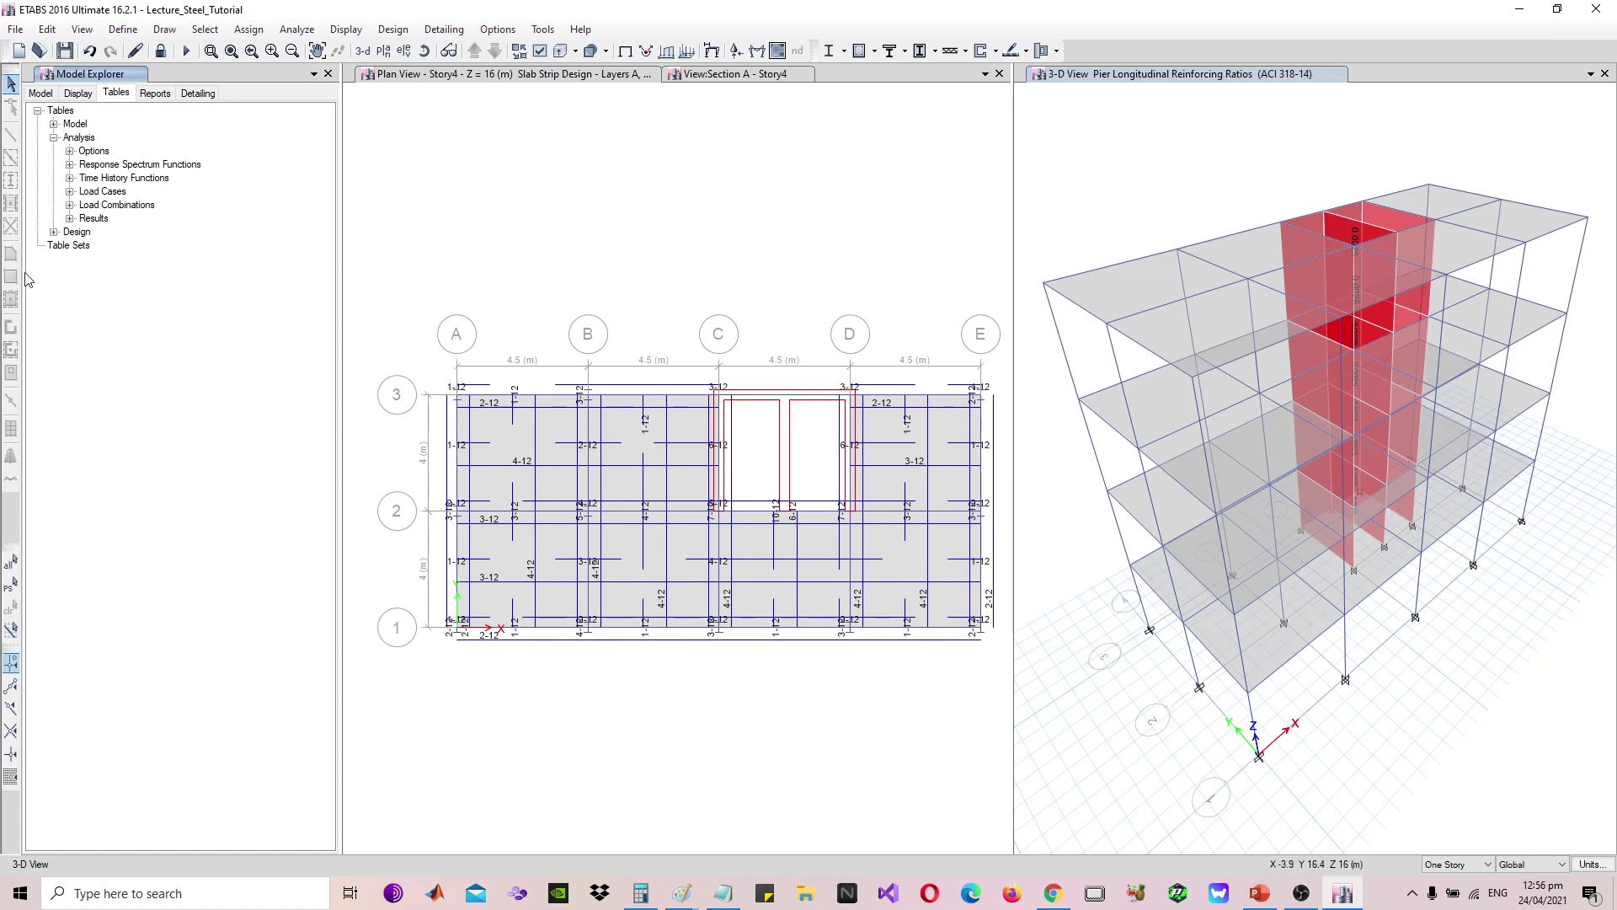
pyautogui.click(72, 218)
pyautogui.click(86, 245)
pyautogui.click(131, 260)
pyautogui.rightClick(130, 260)
pyautogui.click(168, 266)
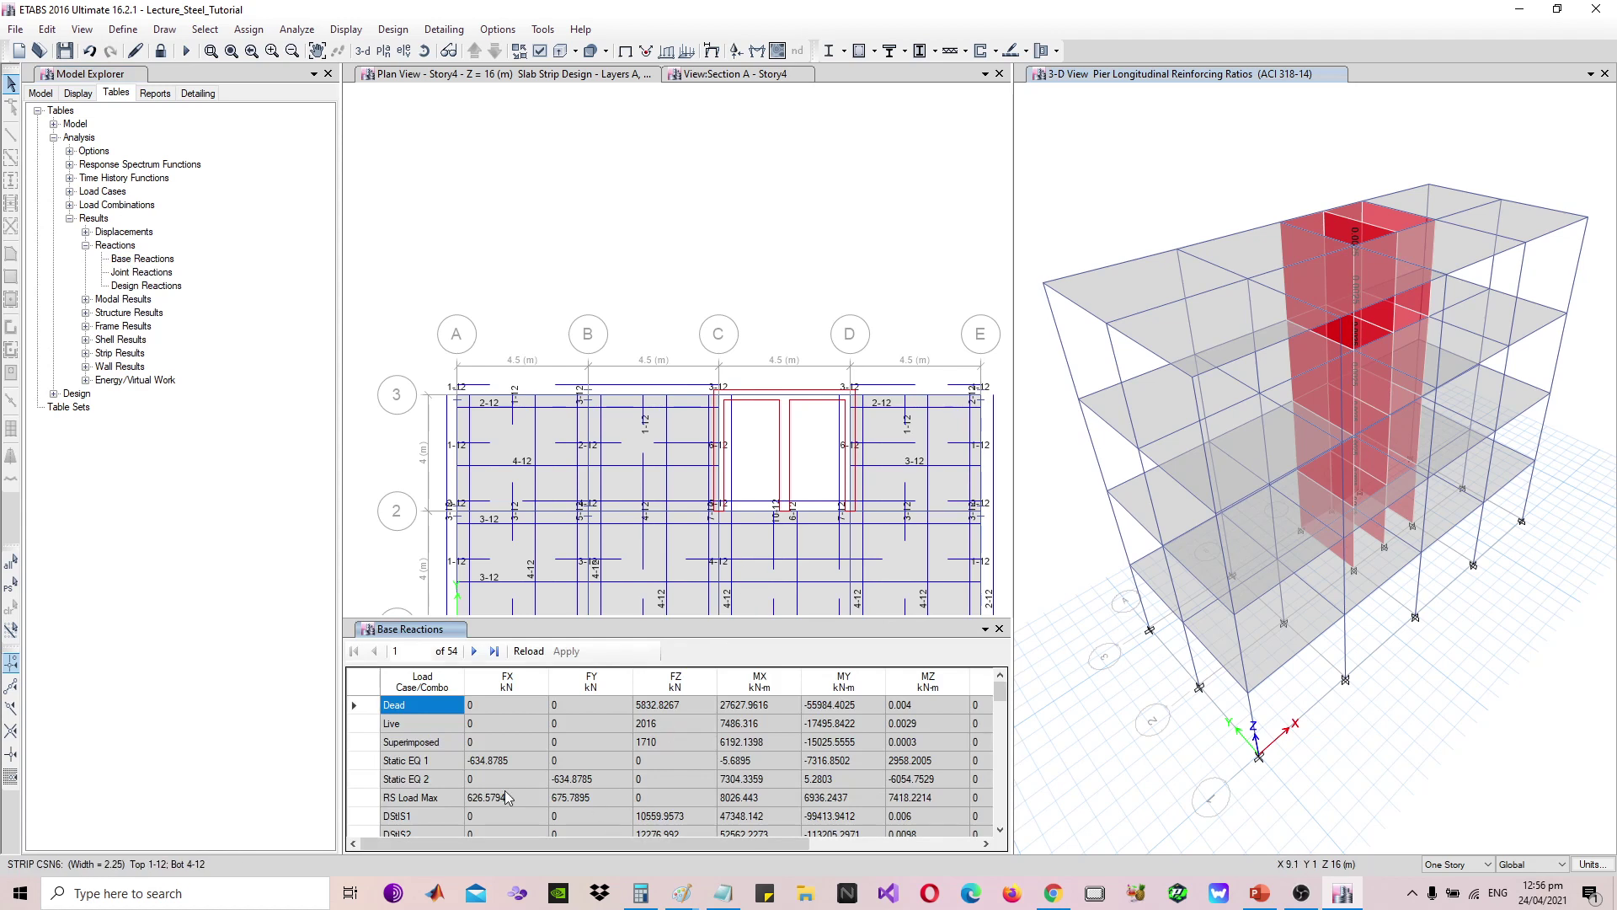
# Review the base reactions across the load cases and combinations, including FX for Static EQ 1, and close the table
pyautogui.scroll(-4, 501, 798)
pyautogui.scroll(4, 517, 758)
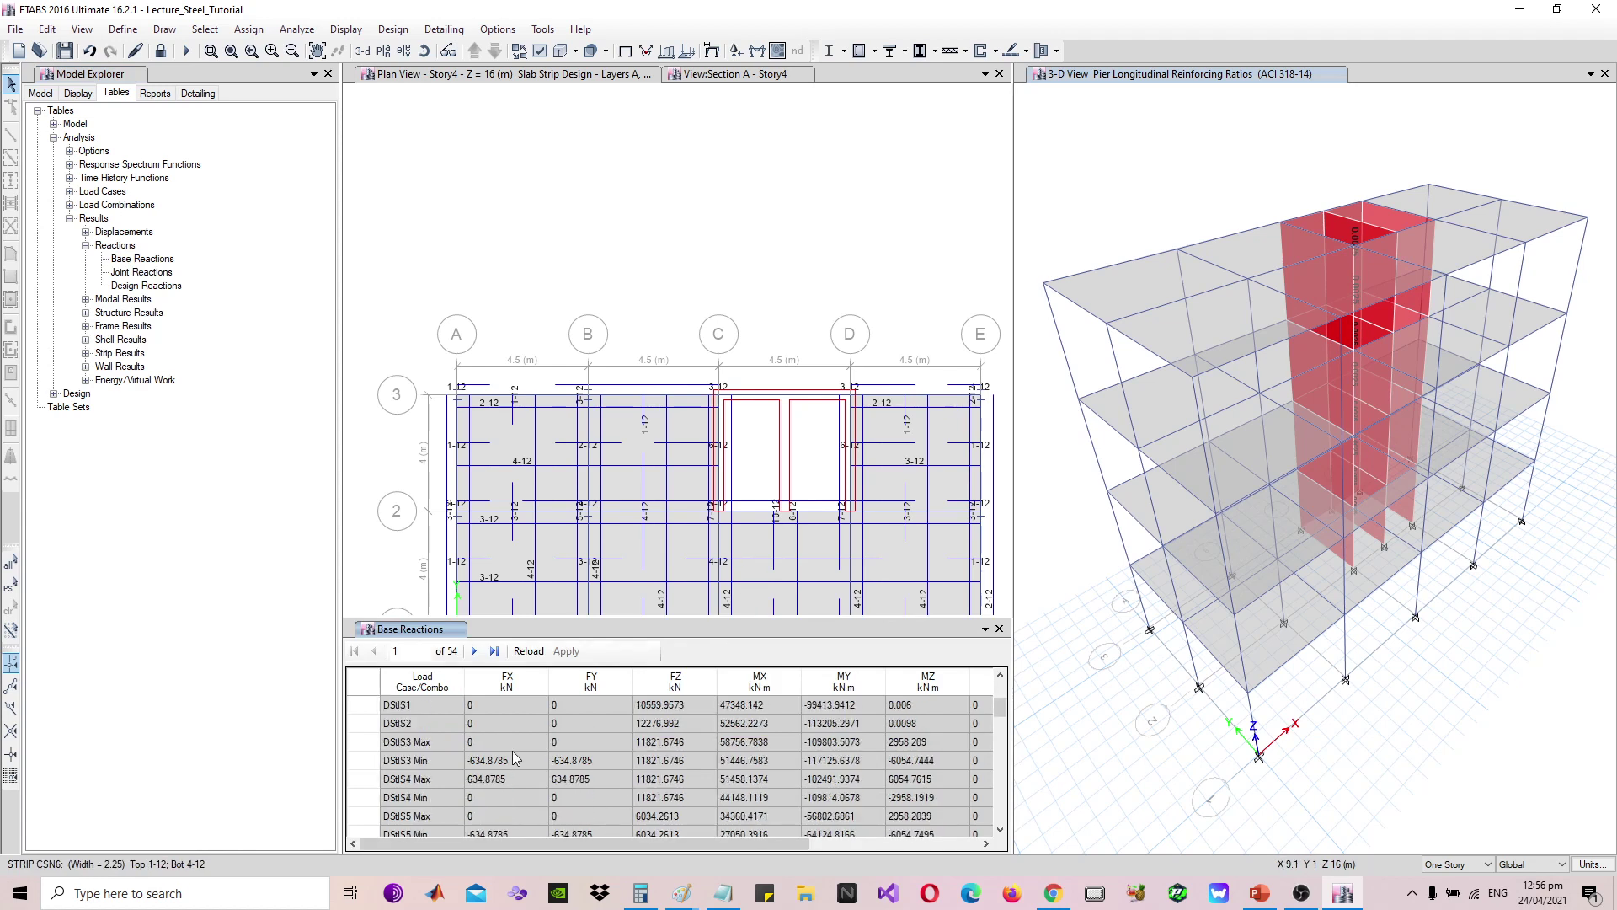
pyautogui.click(492, 762)
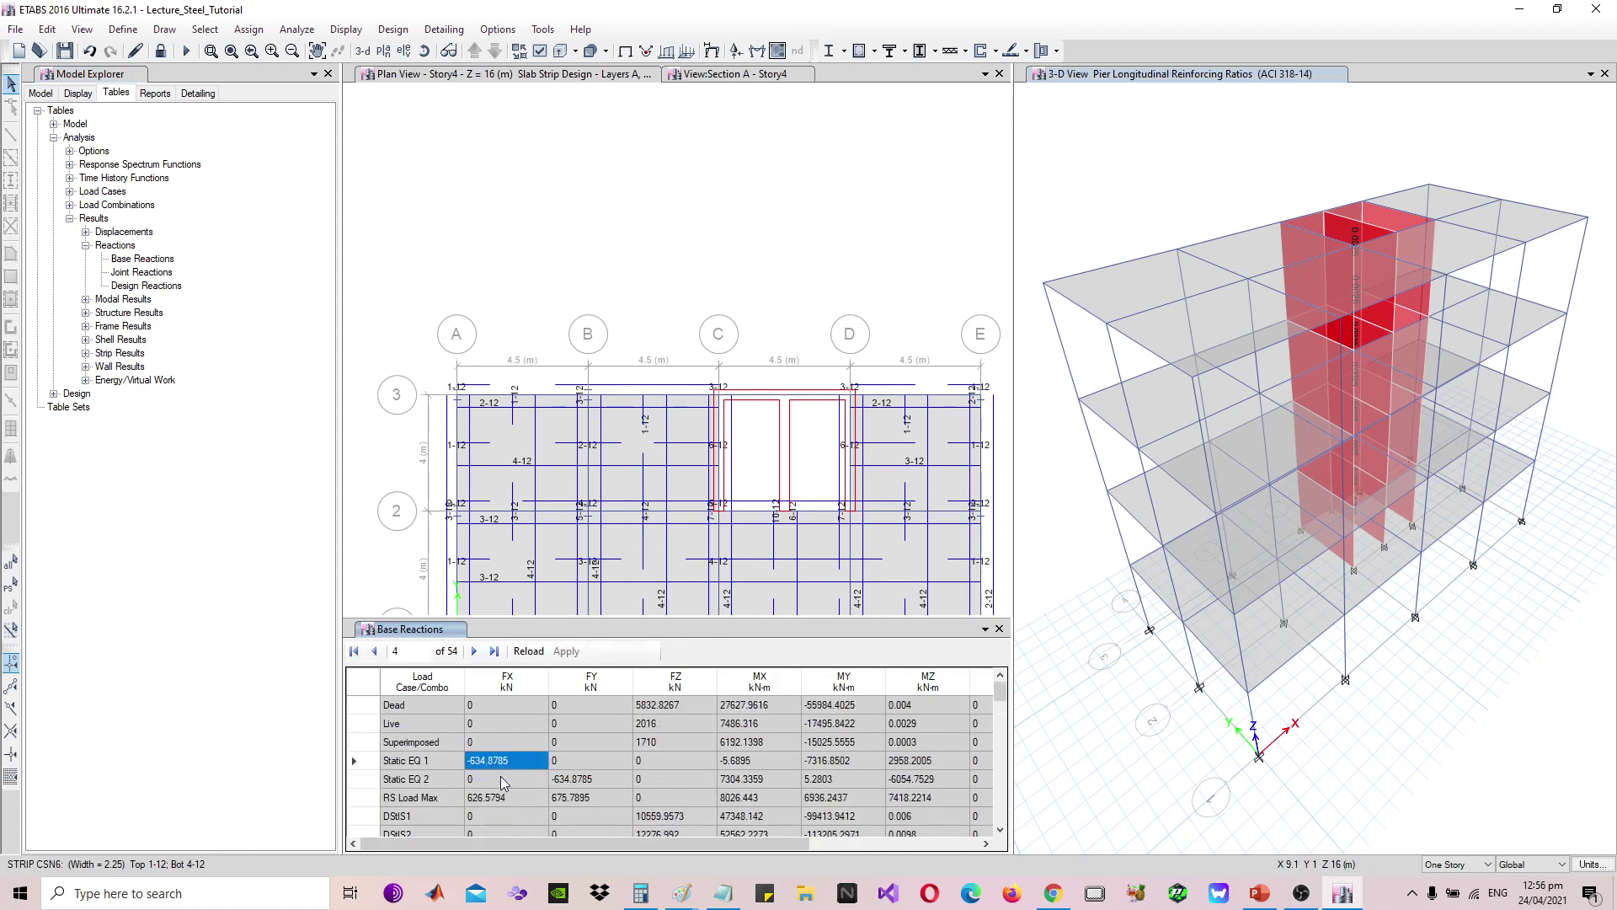
pyautogui.scroll(-5, 500, 776)
pyautogui.scroll(-5, 534, 775)
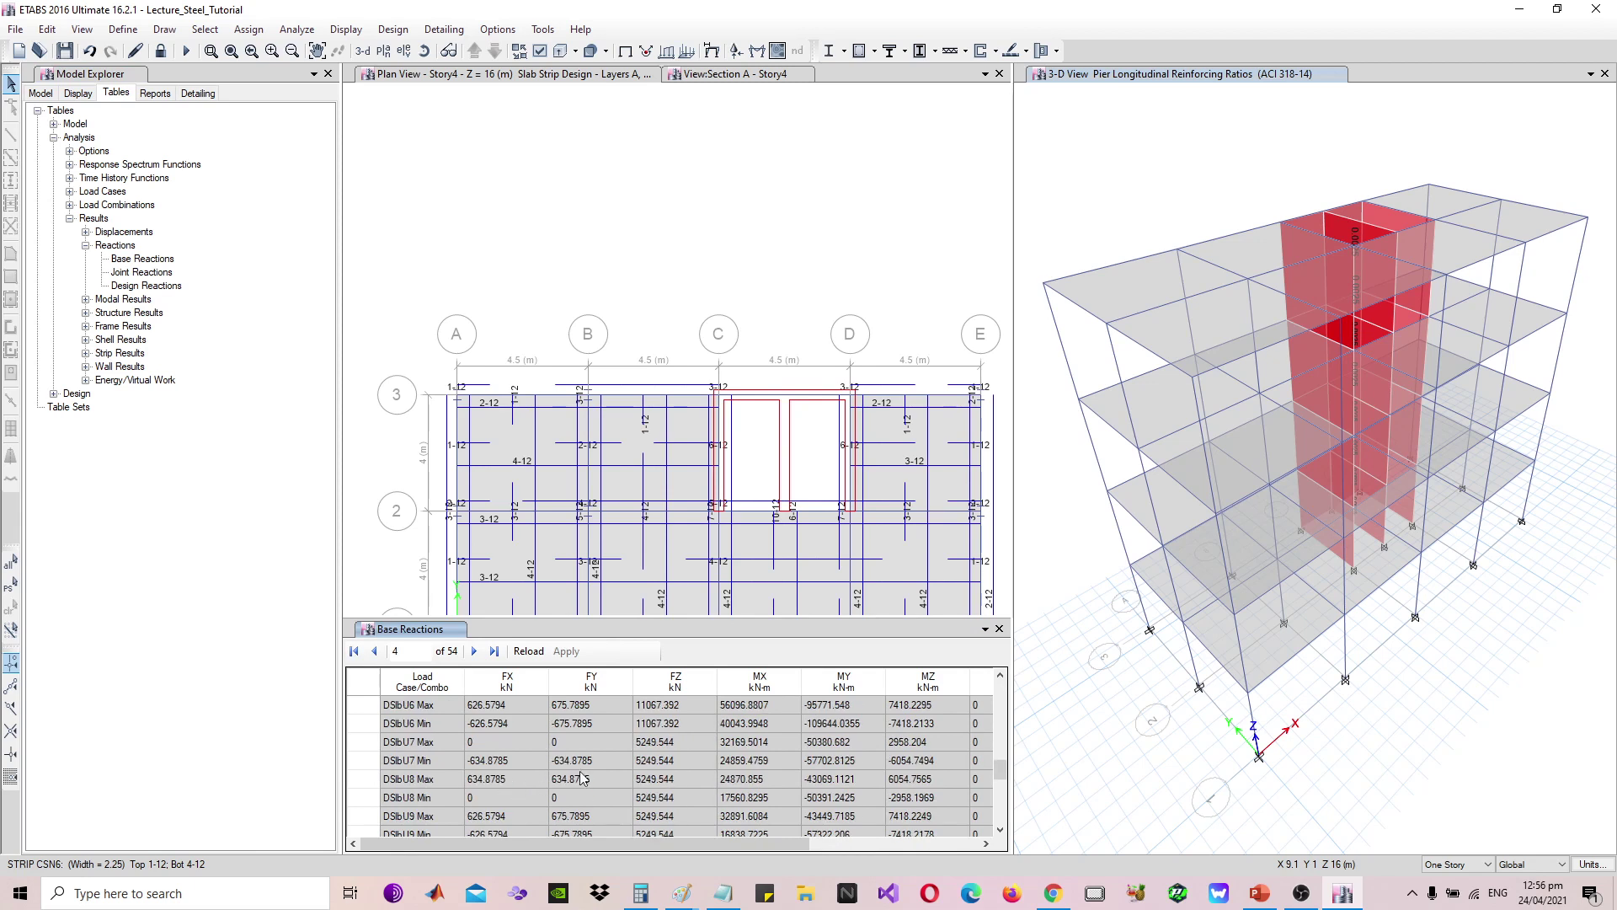
pyautogui.scroll(10, 609, 804)
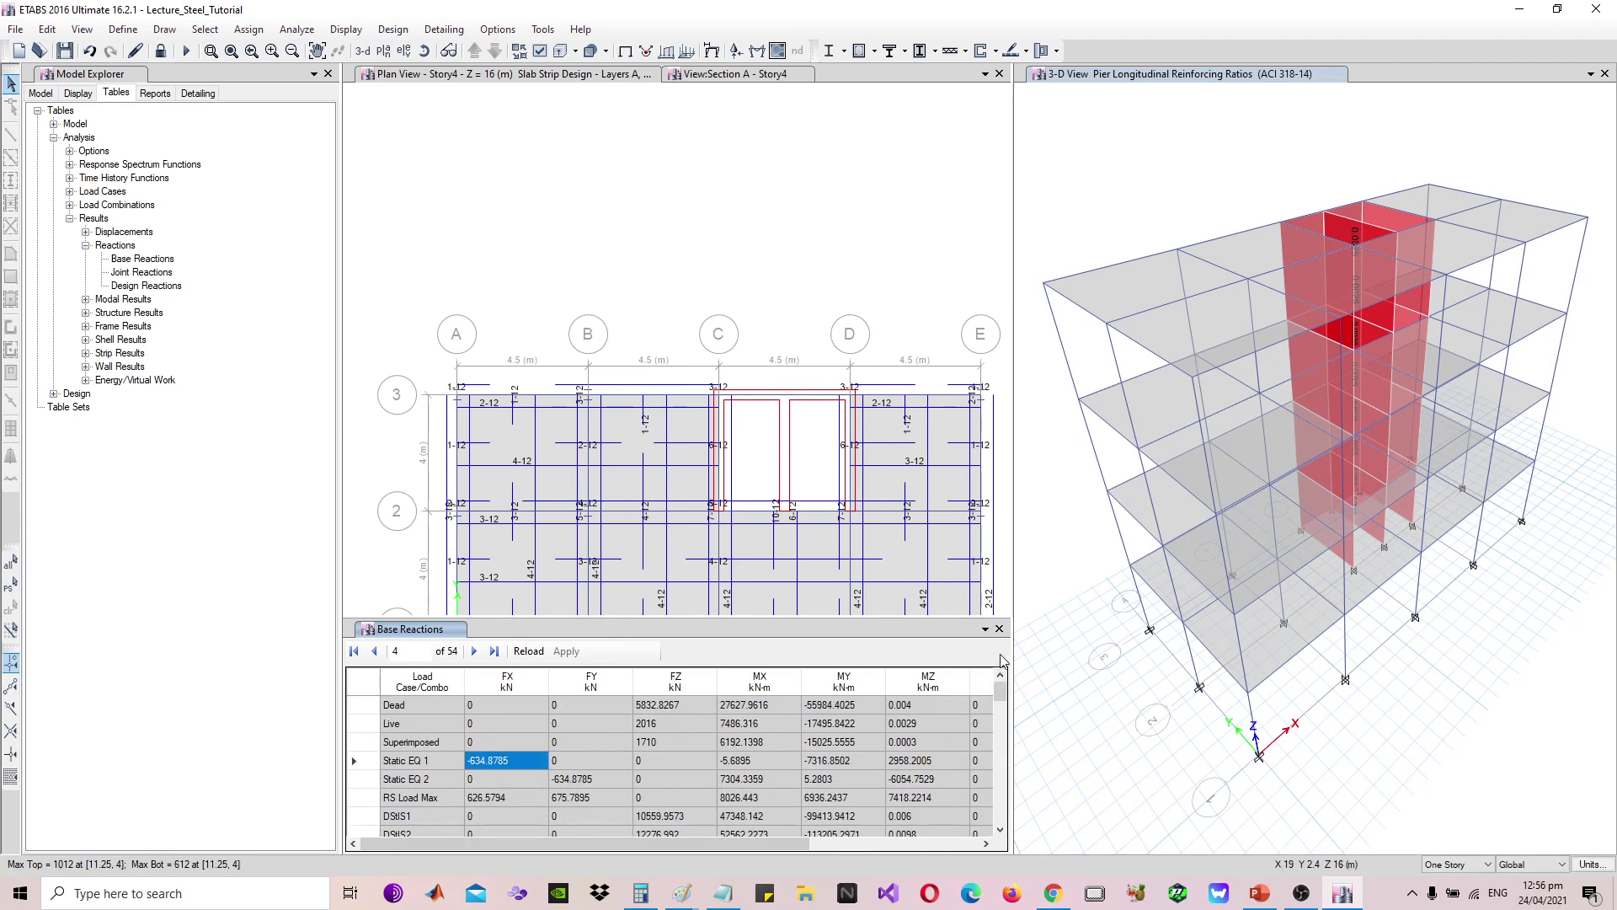
pyautogui.click(1000, 629)
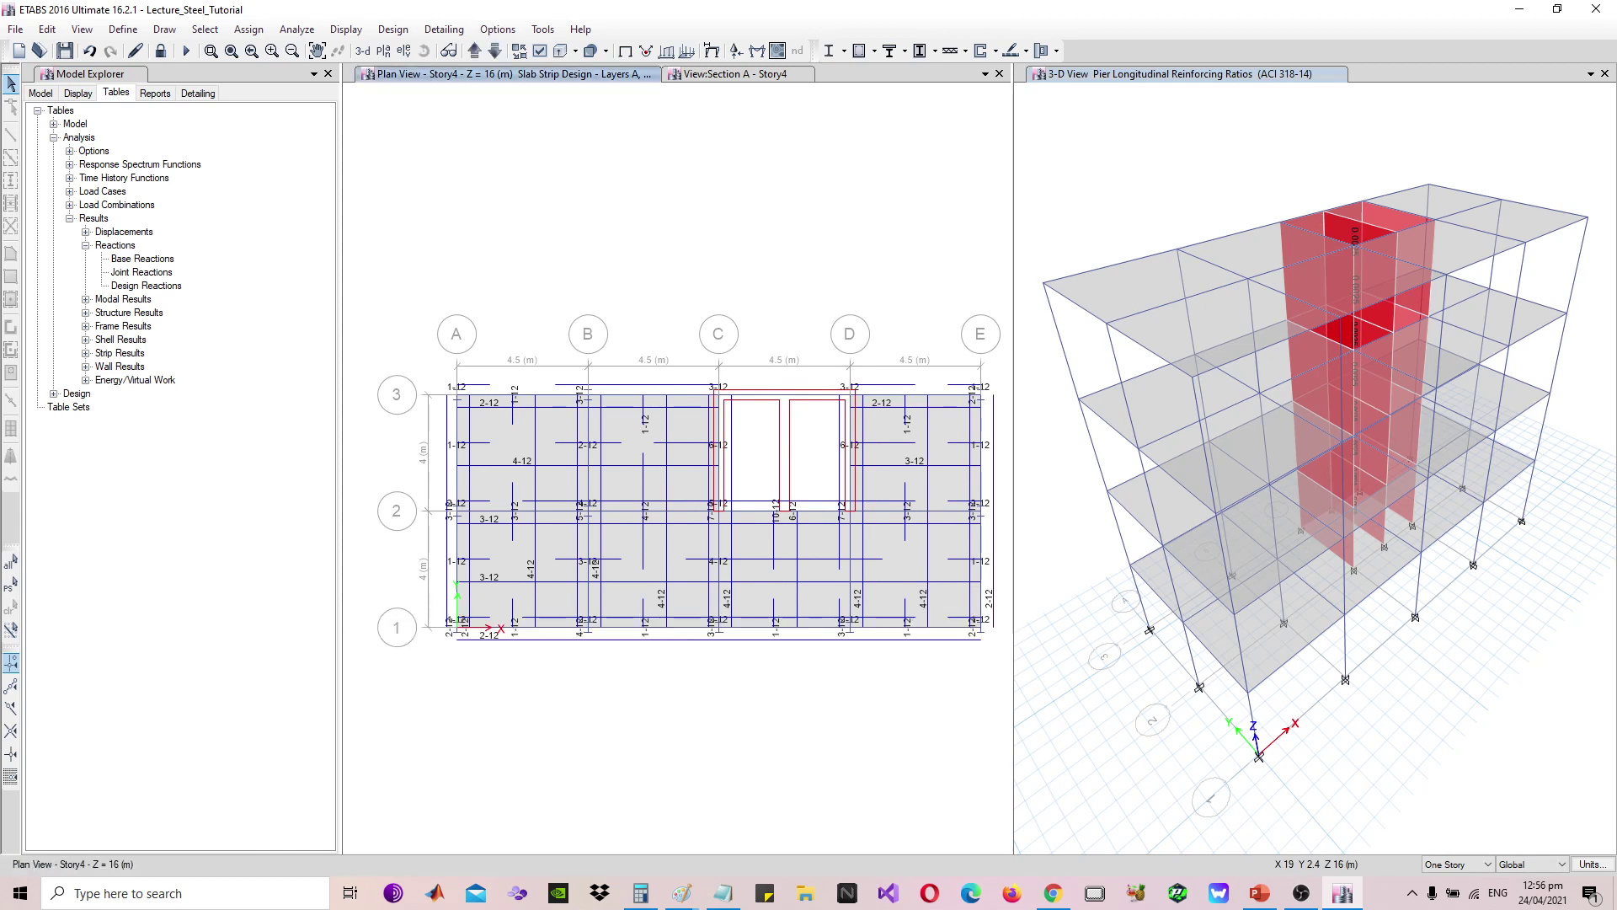